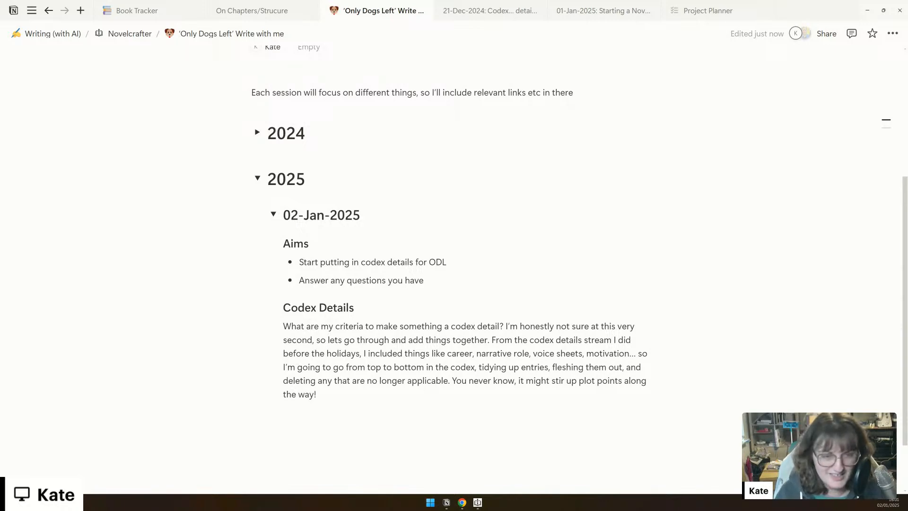
{"action": "left_click", "coordinate": [523, 298]}
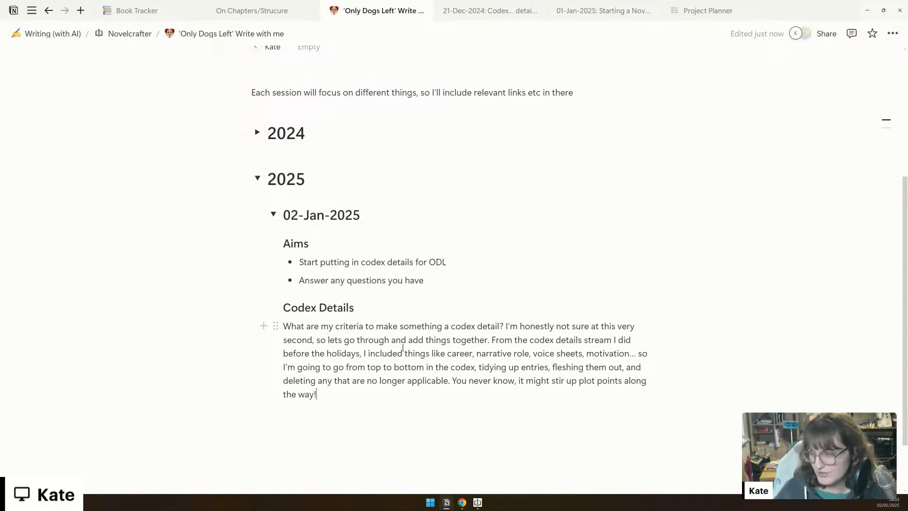
{"action": "left_click", "coordinate": [257, 132]}
{"action": "left_click", "coordinate": [257, 133]}
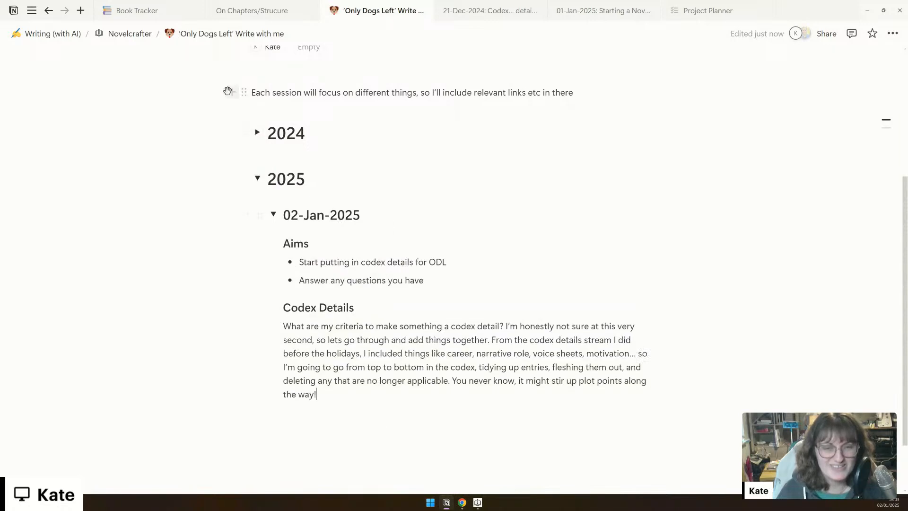
{"action": "scroll", "coordinate": [381, 195], "scroll_direction": "up", "scroll_amount": 2}
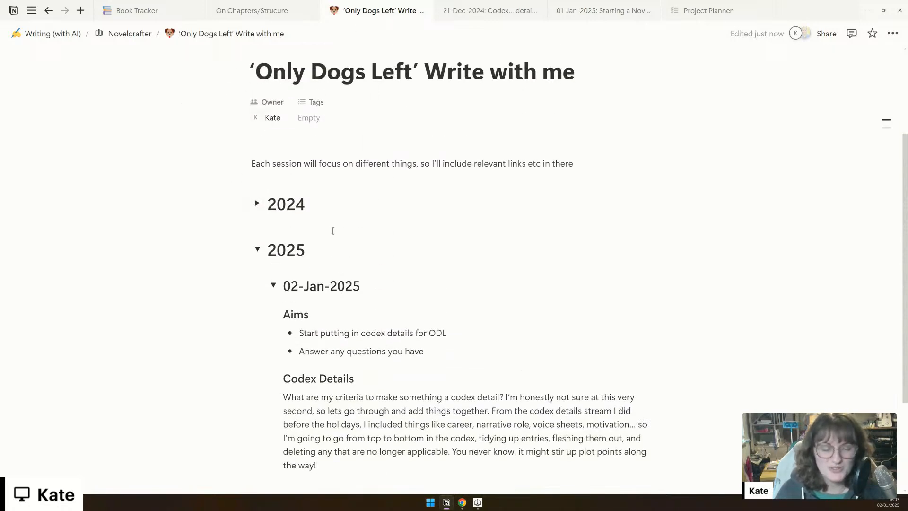
{"action": "scroll", "coordinate": [333, 229], "scroll_direction": "down", "scroll_amount": 1}
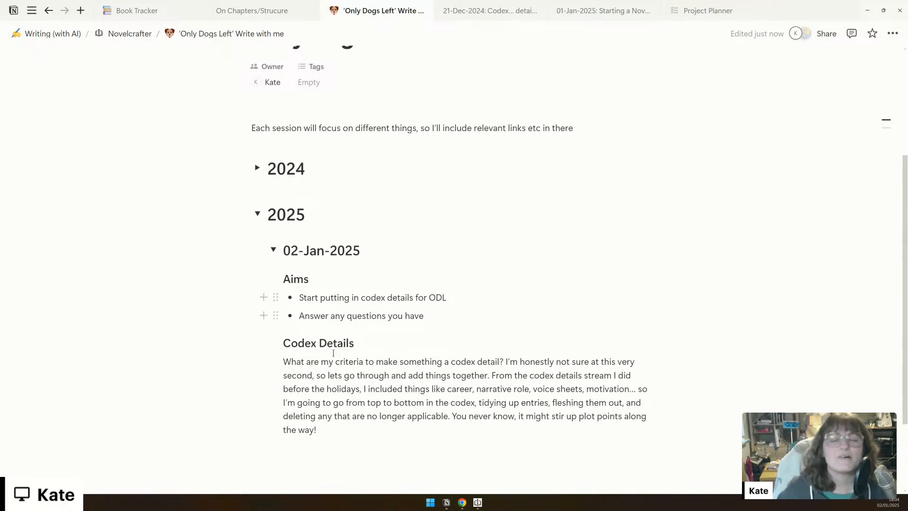
{"action": "left_click", "coordinate": [336, 376]}
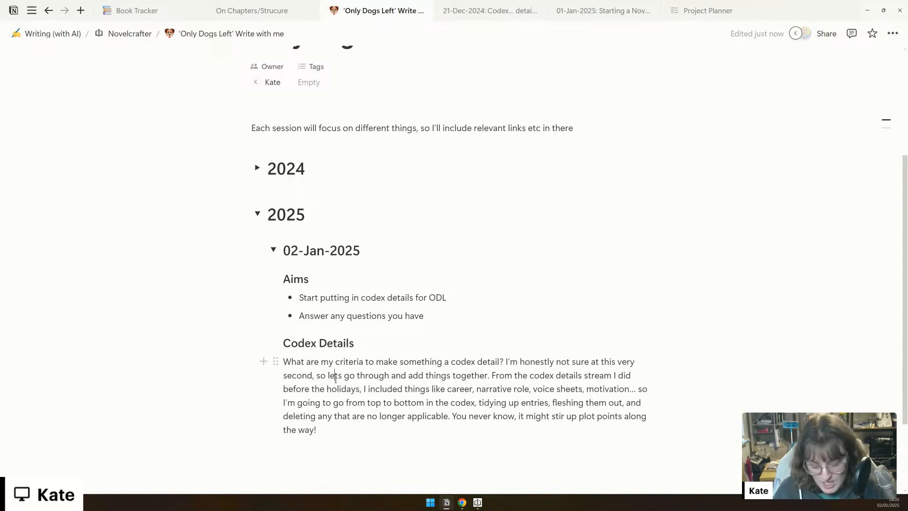
{"action": "left_click", "coordinate": [333, 376]}
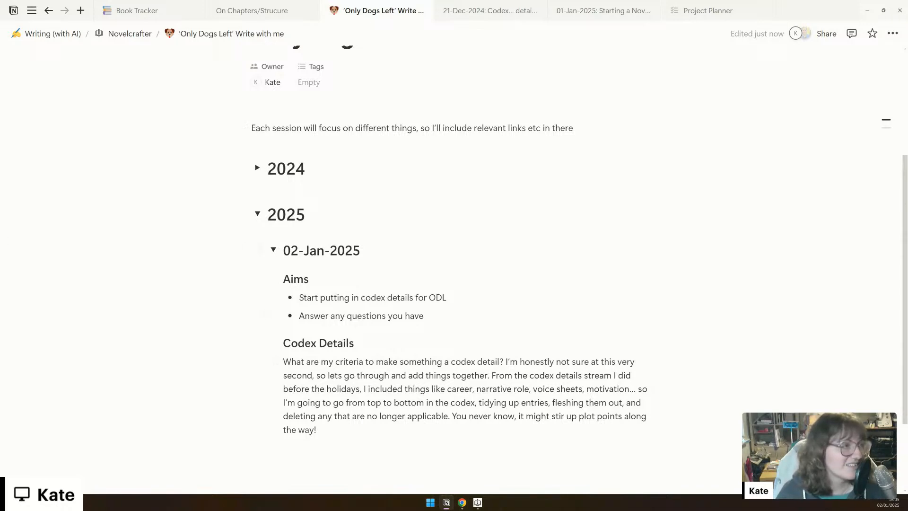
Step: Open novelcrafter.com/pricing in Chrome, go to The Monthly Muse page and maximize the browser window
{"action": "key", "text": "super+2"}
{"action": "type", "text": "novelcrafter.com/pricing"}
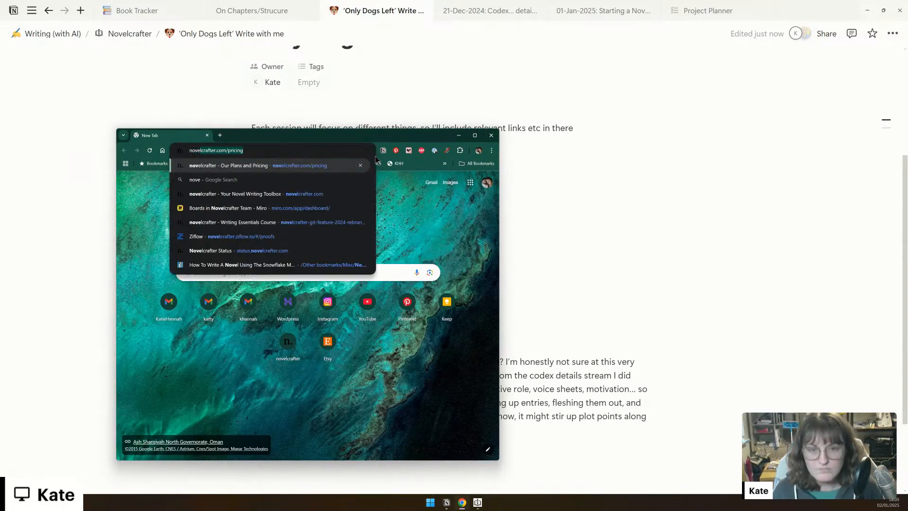
{"action": "key", "text": "Return"}
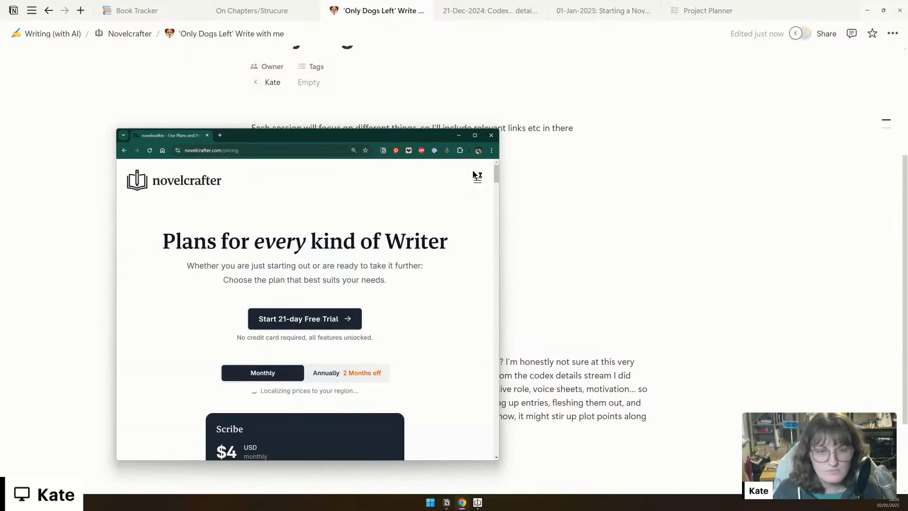
{"action": "left_click", "coordinate": [478, 181]}
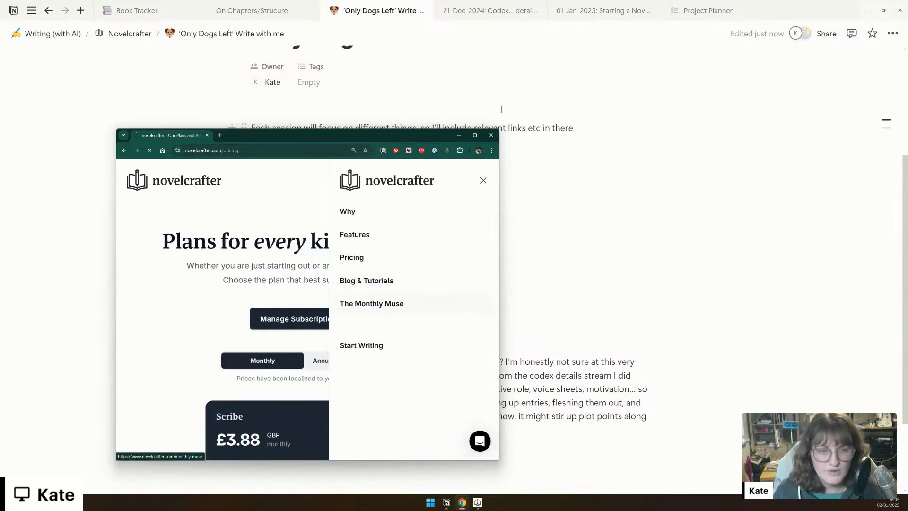
{"action": "left_click", "coordinate": [374, 304]}
{"action": "left_click", "coordinate": [475, 136]}
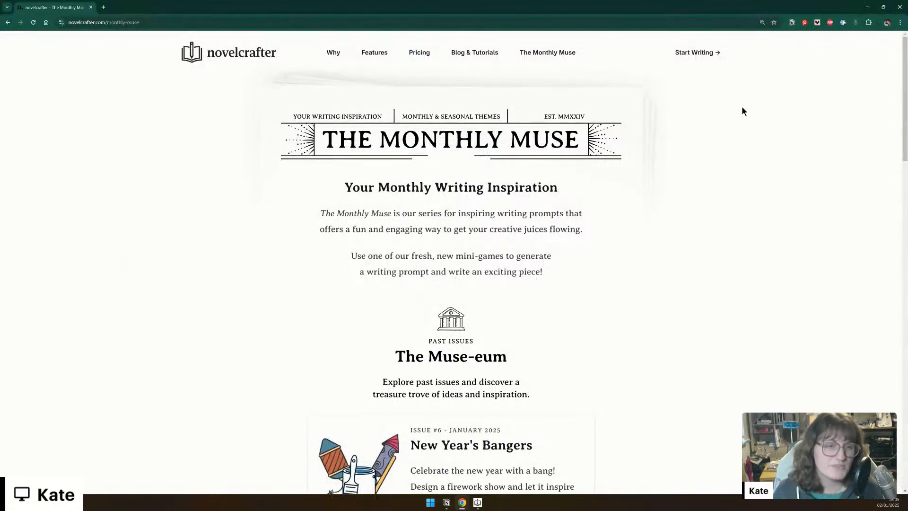
Step: Open the blog post "Planning for success with SMART Goals", view its introduction, and close the browser
{"action": "left_click", "coordinate": [468, 56]}
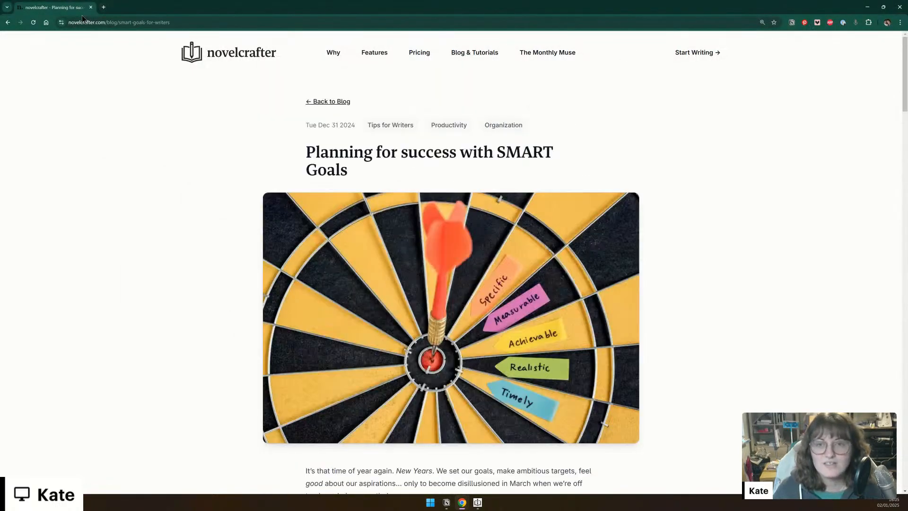
{"action": "left_click", "coordinate": [109, 23]}
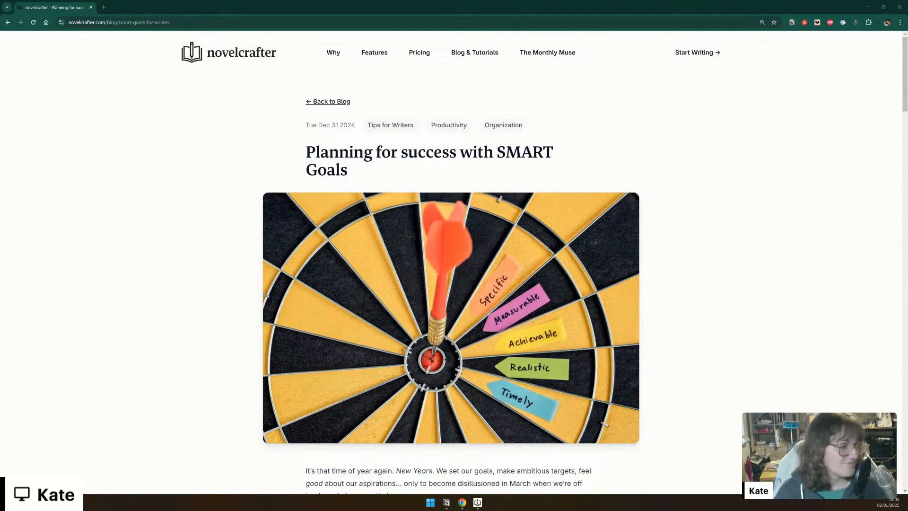
{"action": "scroll", "coordinate": [835, 310], "scroll_direction": "down", "scroll_amount": 4}
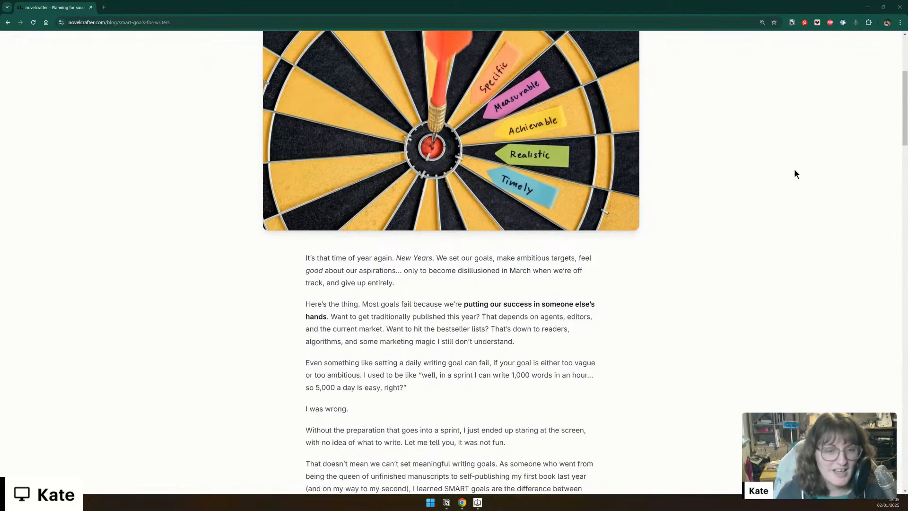
{"action": "left_click", "coordinate": [901, 9]}
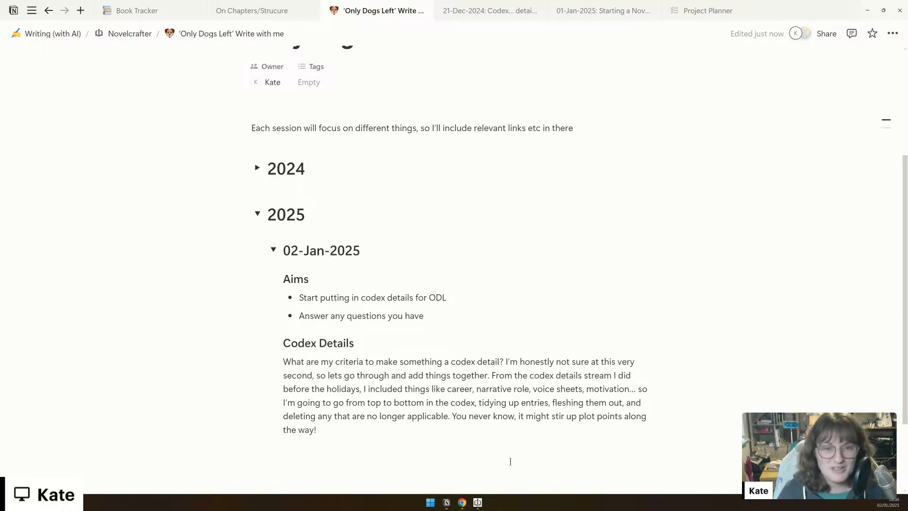
Step: Switch to the novelcrafter app with the "Only dogs left" project and widen the Codex sidebar to nearly half the window
{"action": "mouse_move", "coordinate": [447, 507]}
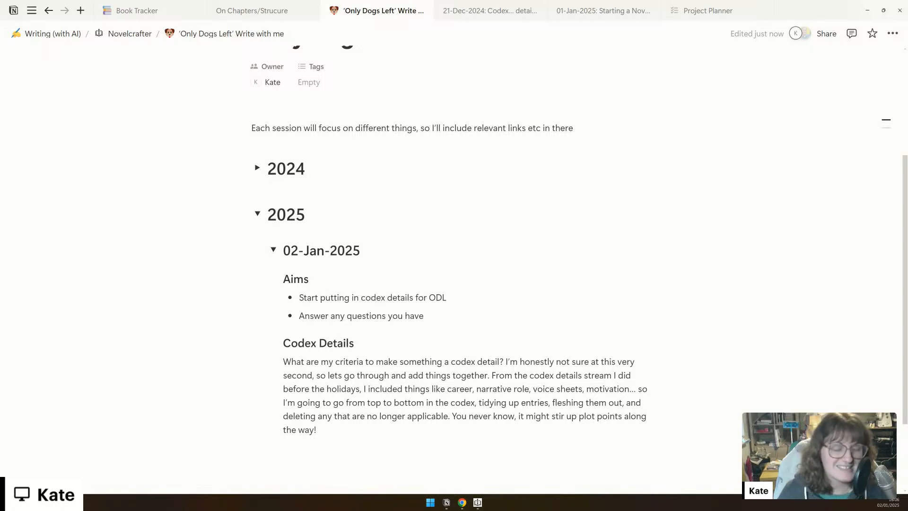
{"action": "left_click", "coordinate": [479, 503]}
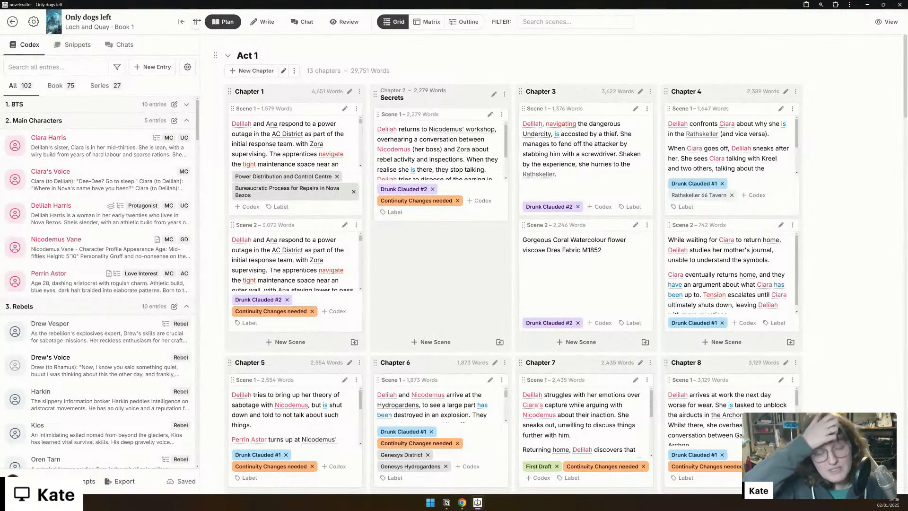
{"action": "left_click", "coordinate": [197, 22]}
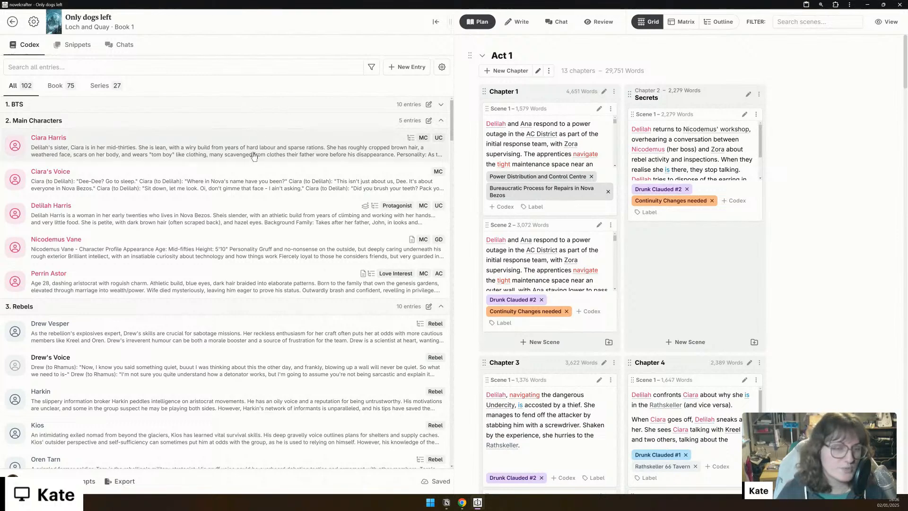
{"action": "left_click_drag", "start_coordinate": [454, 22], "coordinate": [385, 22]}
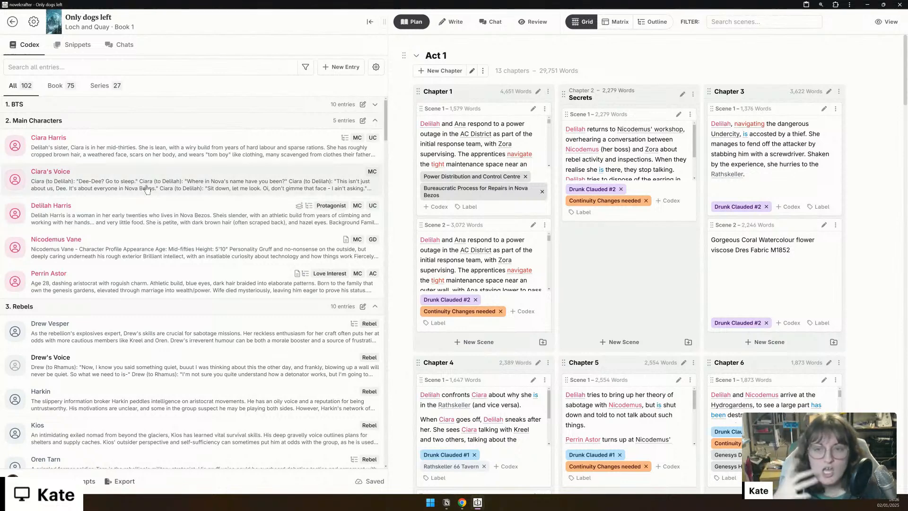
Step: Open the protagonist Delilah's codex entry from Main Characters, pin it beside the plan and widen its pane
{"action": "scroll", "coordinate": [152, 151], "scroll_direction": "down", "scroll_amount": 2}
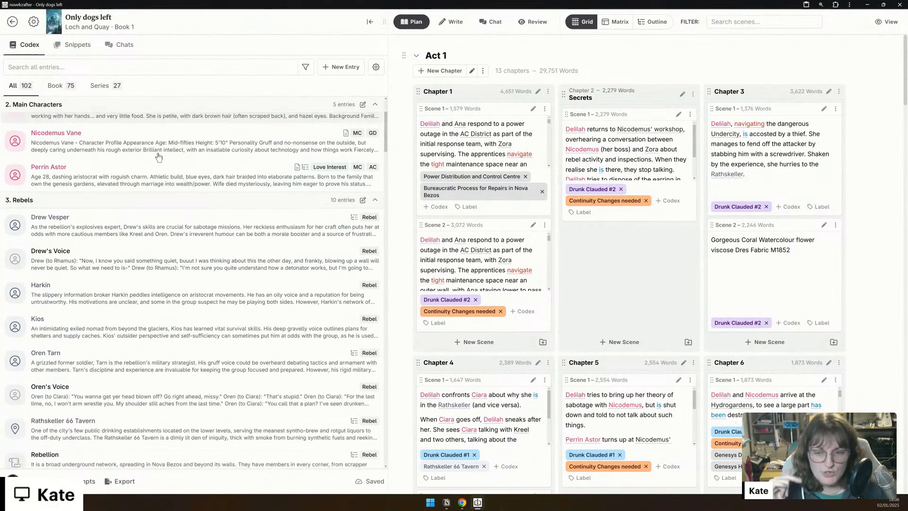
{"action": "scroll", "coordinate": [158, 157], "scroll_direction": "down", "scroll_amount": 6}
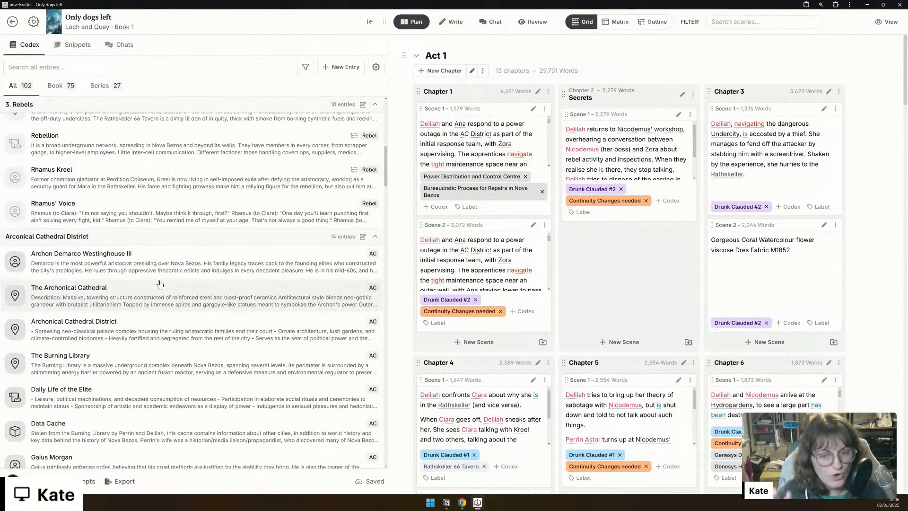
{"action": "scroll", "coordinate": [160, 283], "scroll_direction": "up", "scroll_amount": 8}
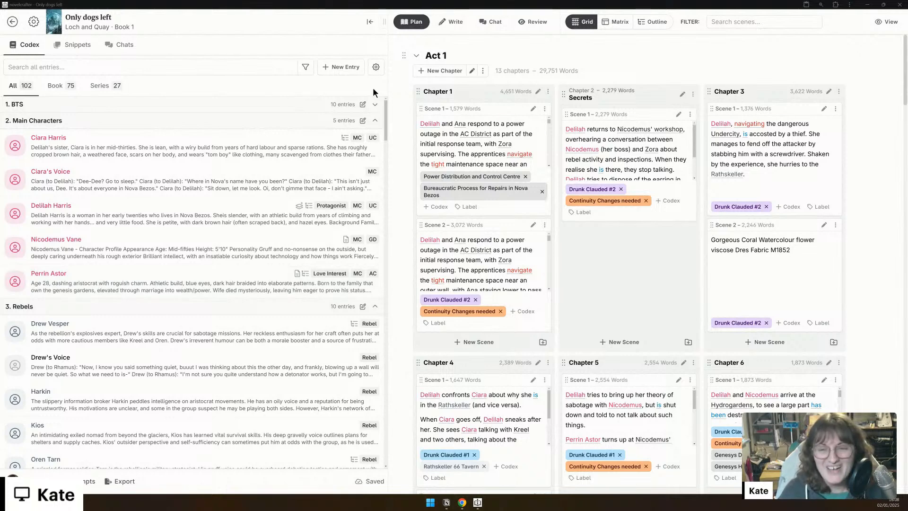
{"action": "left_click", "coordinate": [130, 225]}
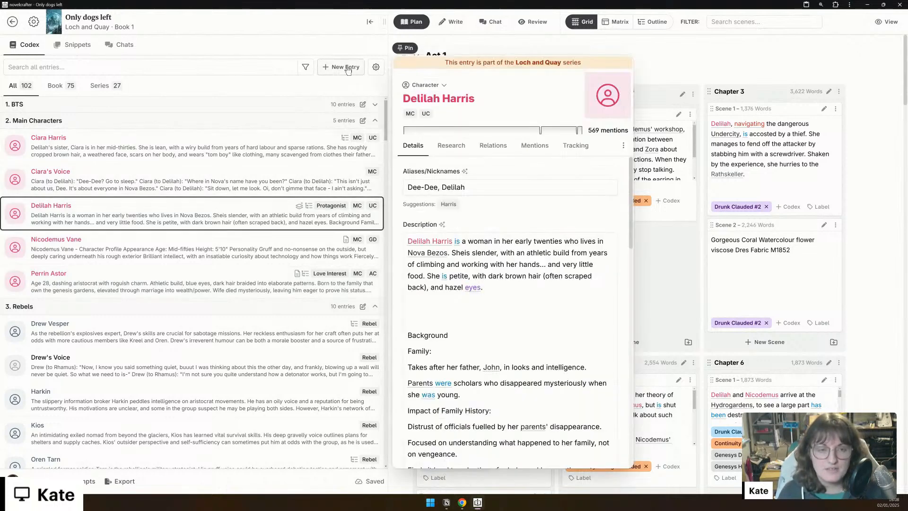
{"action": "left_click", "coordinate": [405, 48]}
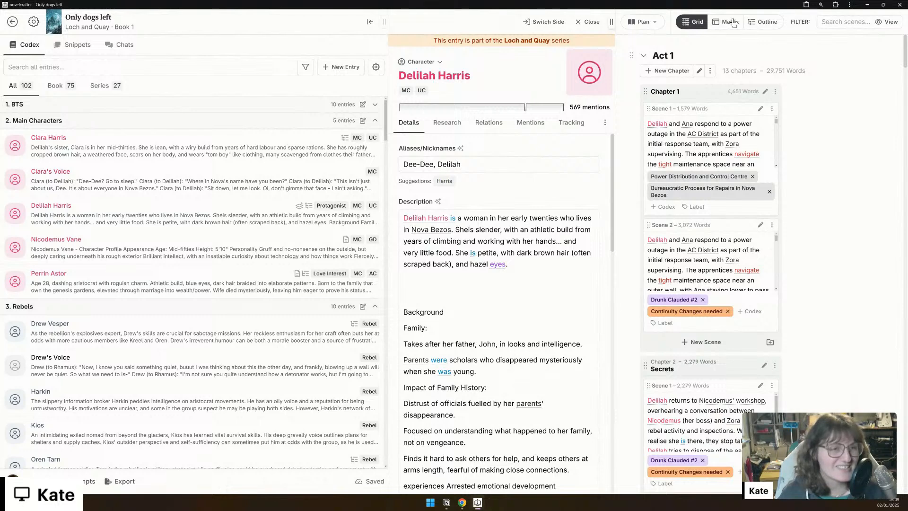
{"action": "left_click_drag", "start_coordinate": [613, 21], "coordinate": [734, 22]}
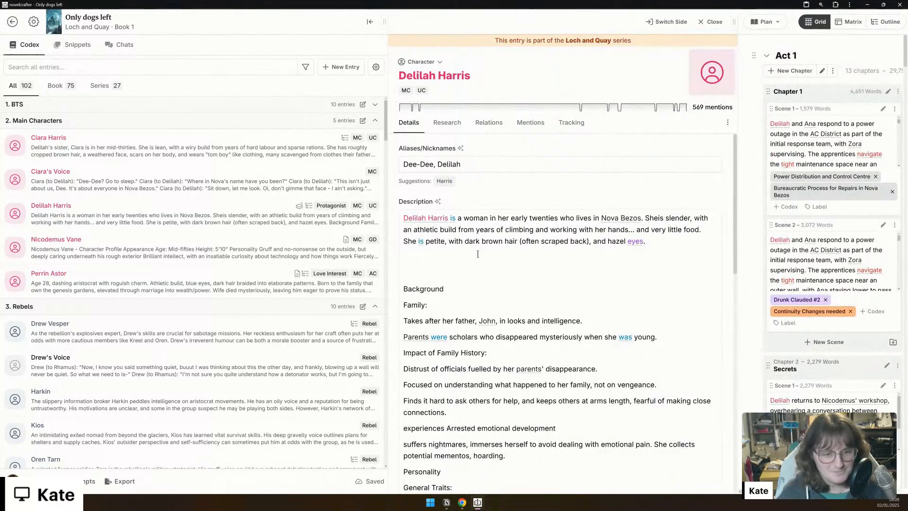
Step: Look through Delilah's description and add an empty Backstory detail to her codex entry
{"action": "scroll", "coordinate": [478, 254], "scroll_direction": "down", "scroll_amount": 5}
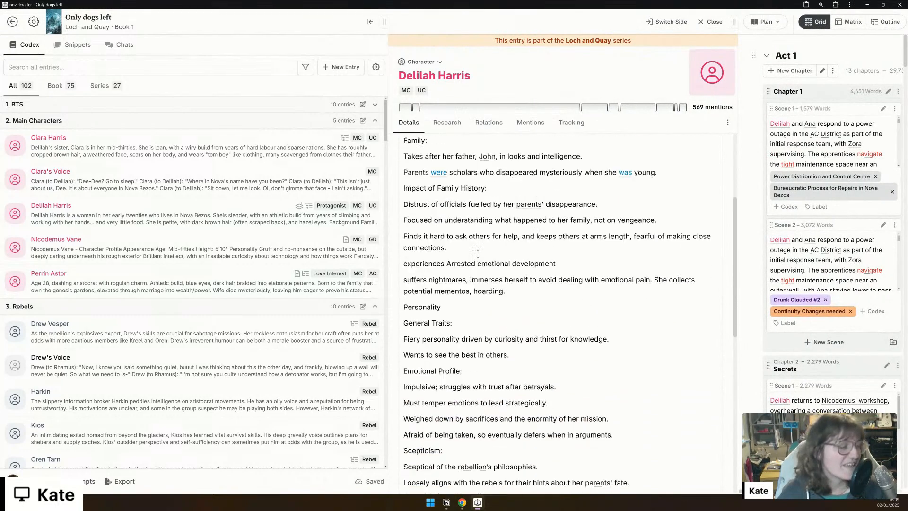
{"action": "scroll", "coordinate": [477, 254], "scroll_direction": "up", "scroll_amount": 5}
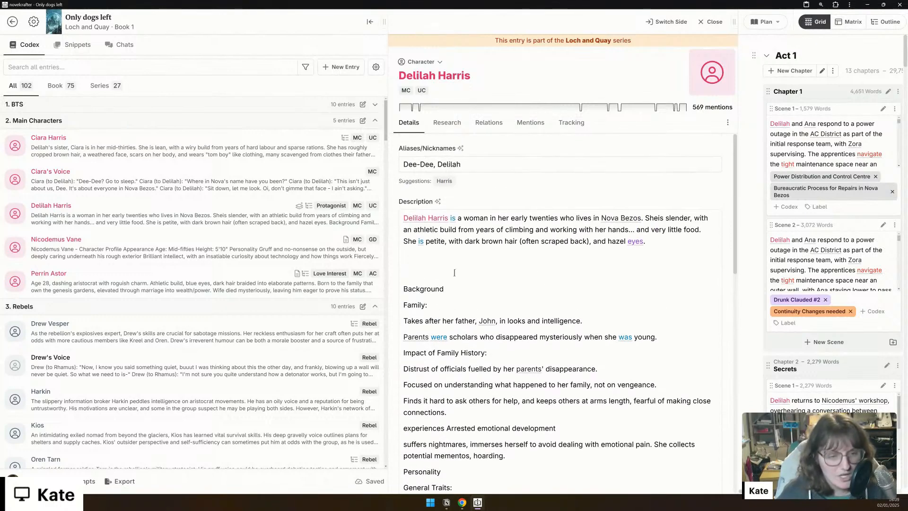
{"action": "scroll", "coordinate": [459, 266], "scroll_direction": "down", "scroll_amount": 1}
{"action": "scroll", "coordinate": [459, 266], "scroll_direction": "down", "scroll_amount": 5}
{"action": "scroll", "coordinate": [459, 266], "scroll_direction": "up", "scroll_amount": 5}
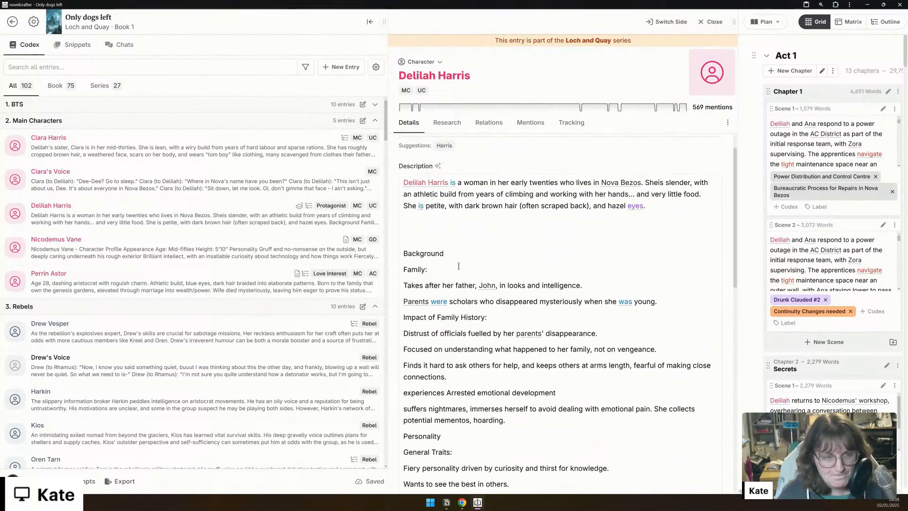
{"action": "scroll", "coordinate": [459, 266], "scroll_direction": "down", "scroll_amount": 15}
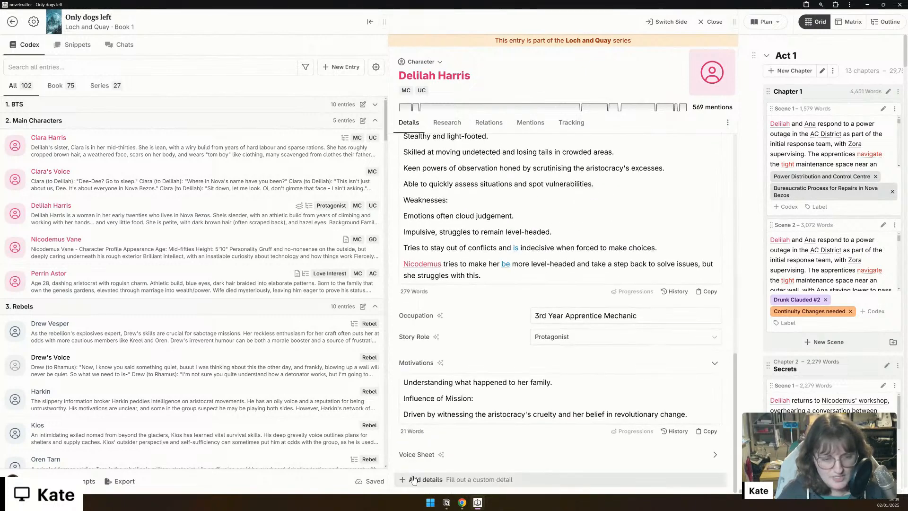
{"action": "left_click", "coordinate": [415, 479]}
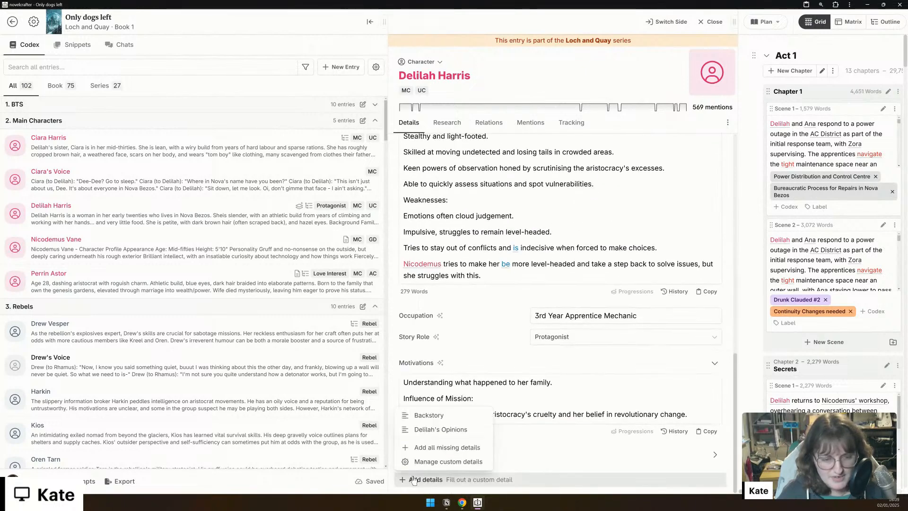
{"action": "left_click", "coordinate": [451, 416]}
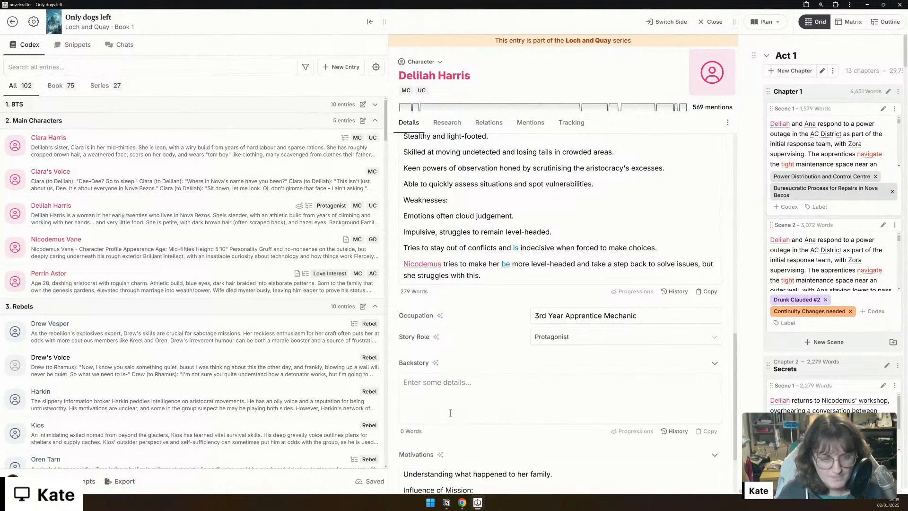
Step: Expand Delilah's Voice Sheet, review its dialogue lines and scene progressions, and hide the progressions again
{"action": "scroll", "coordinate": [450, 414], "scroll_direction": "down", "scroll_amount": 2}
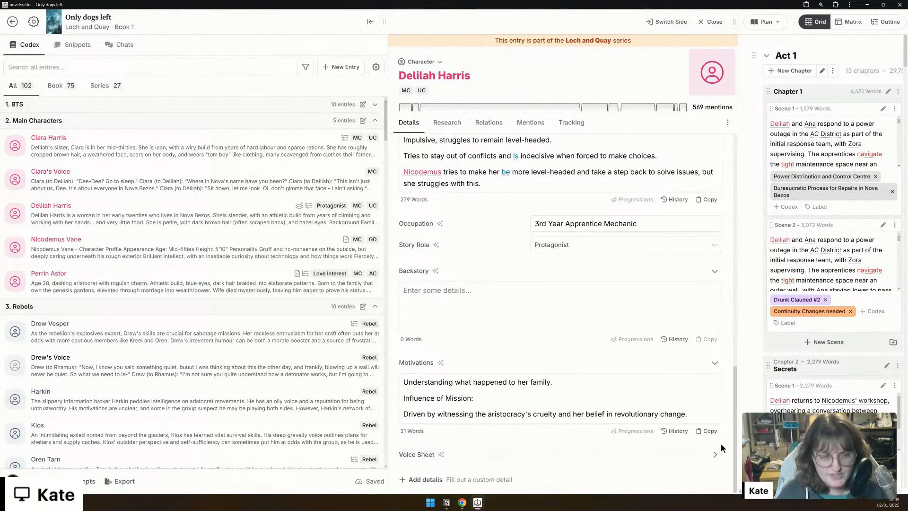
{"action": "left_click", "coordinate": [715, 453]}
{"action": "scroll", "coordinate": [588, 435], "scroll_direction": "down", "scroll_amount": 3}
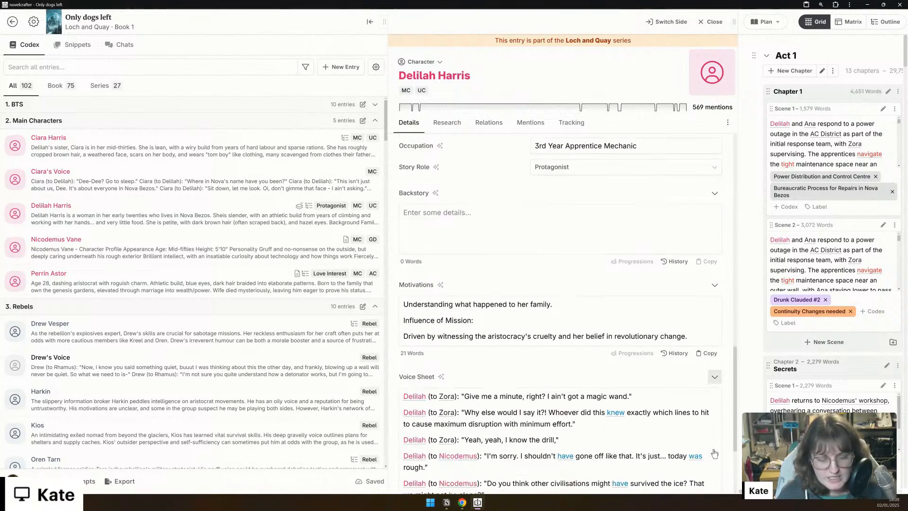
{"action": "scroll", "coordinate": [588, 435], "scroll_direction": "down", "scroll_amount": 2}
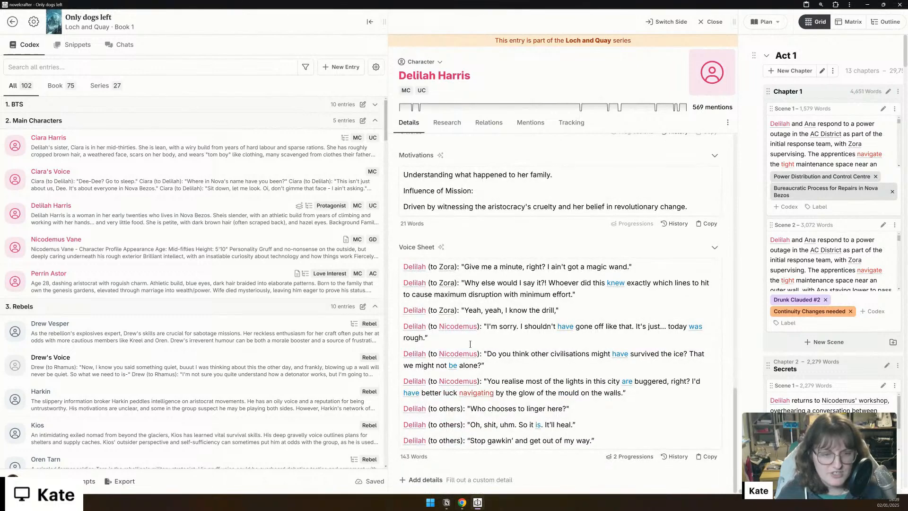
{"action": "left_click", "coordinate": [633, 456]}
{"action": "scroll", "coordinate": [634, 460], "scroll_direction": "down", "scroll_amount": 2}
{"action": "scroll", "coordinate": [634, 461], "scroll_direction": "down", "scroll_amount": 5}
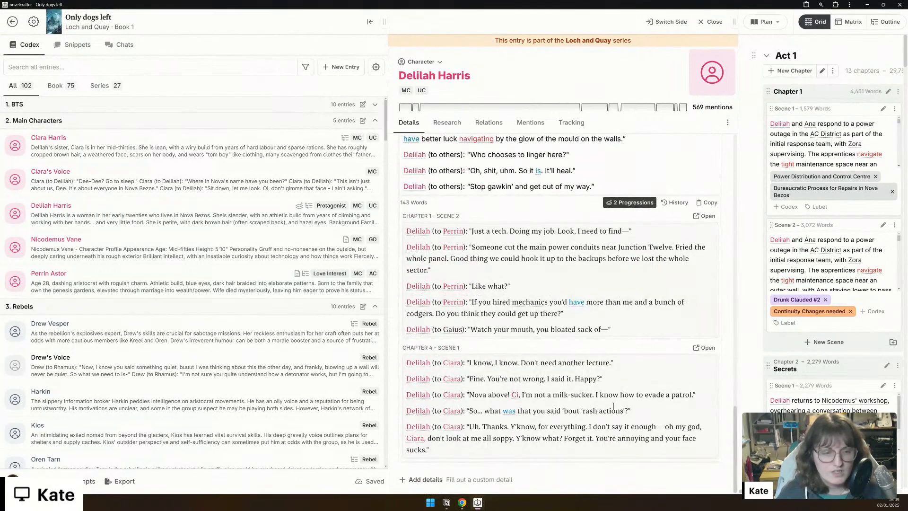
{"action": "left_click", "coordinate": [637, 203]}
{"action": "scroll", "coordinate": [644, 198], "scroll_direction": "up", "scroll_amount": 3}
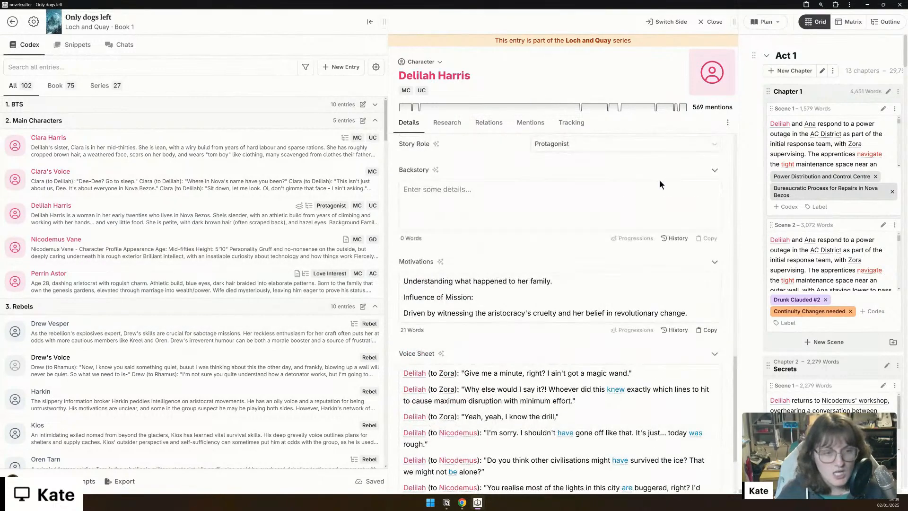
Step: Collapse the Voice Sheet and move the description's Background section, ending at "potential mementos, hoarding.", into the empty Backstory detail
{"action": "left_click", "coordinate": [713, 356]}
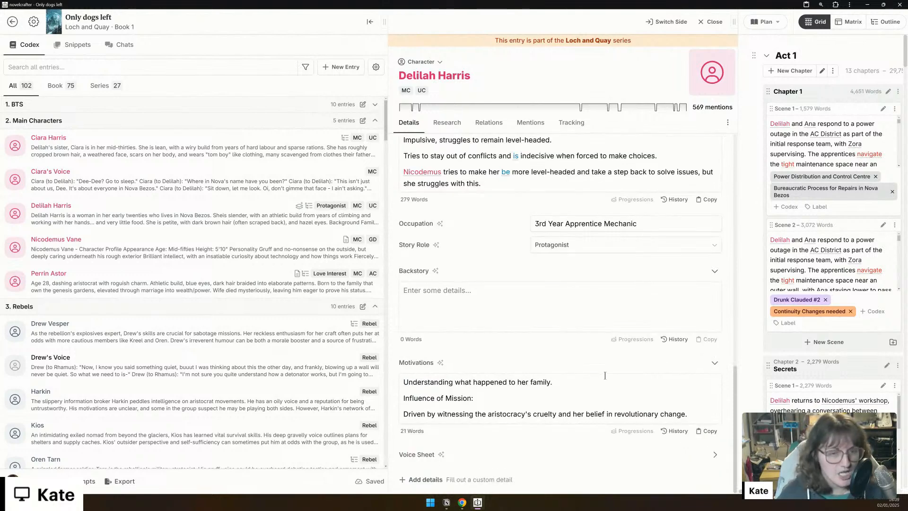
{"action": "scroll", "coordinate": [597, 376], "scroll_direction": "up", "scroll_amount": 3}
{"action": "scroll", "coordinate": [596, 376], "scroll_direction": "up", "scroll_amount": 1}
{"action": "scroll", "coordinate": [597, 377], "scroll_direction": "down", "scroll_amount": 2}
{"action": "scroll", "coordinate": [493, 386], "scroll_direction": "up", "scroll_amount": 3}
{"action": "scroll", "coordinate": [493, 385], "scroll_direction": "up", "scroll_amount": 3}
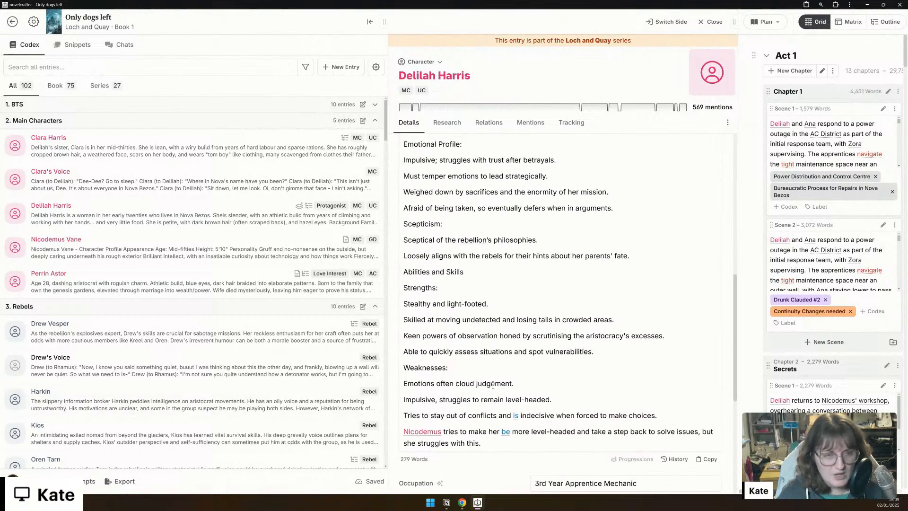
{"action": "scroll", "coordinate": [647, 273], "scroll_direction": "up", "scroll_amount": 6}
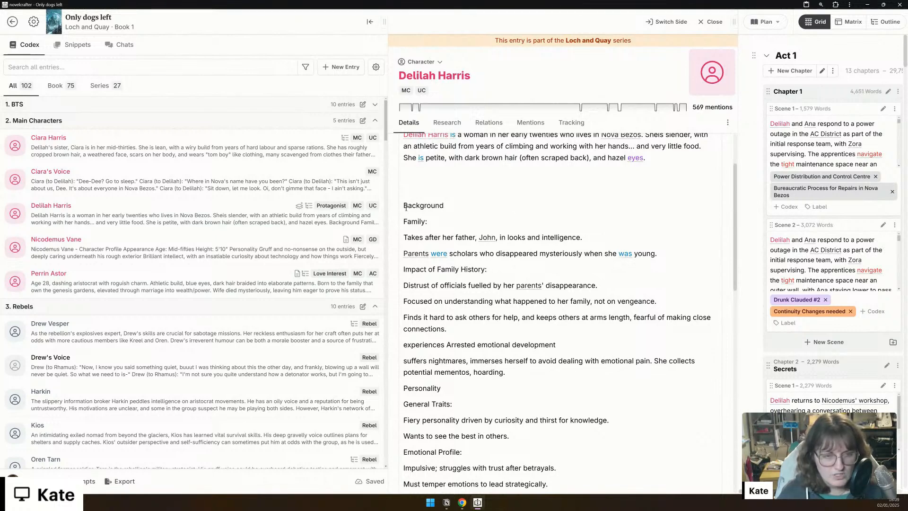
{"action": "left_click_drag", "start_coordinate": [406, 208], "coordinate": [520, 370]}
{"action": "key", "text": "ctrl+c"}
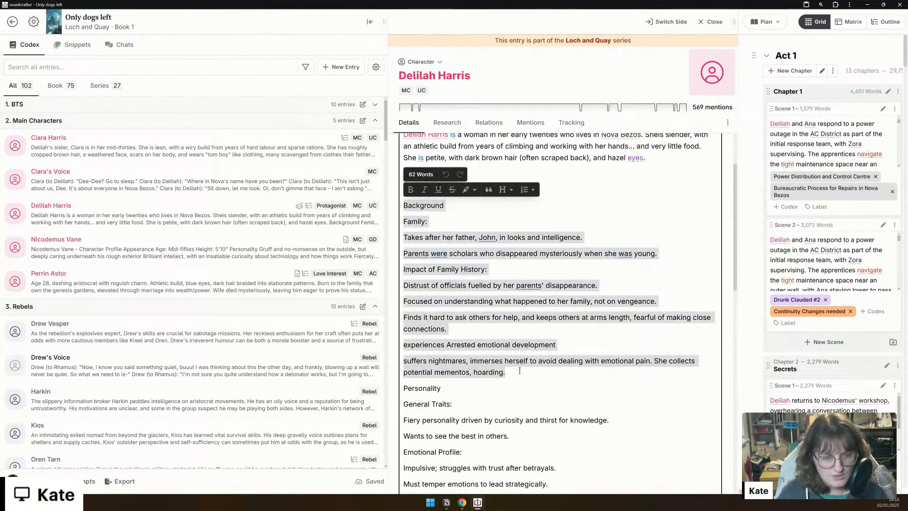
{"action": "key", "text": "BackSpace"}
{"action": "scroll", "coordinate": [519, 355], "scroll_direction": "down", "scroll_amount": 6}
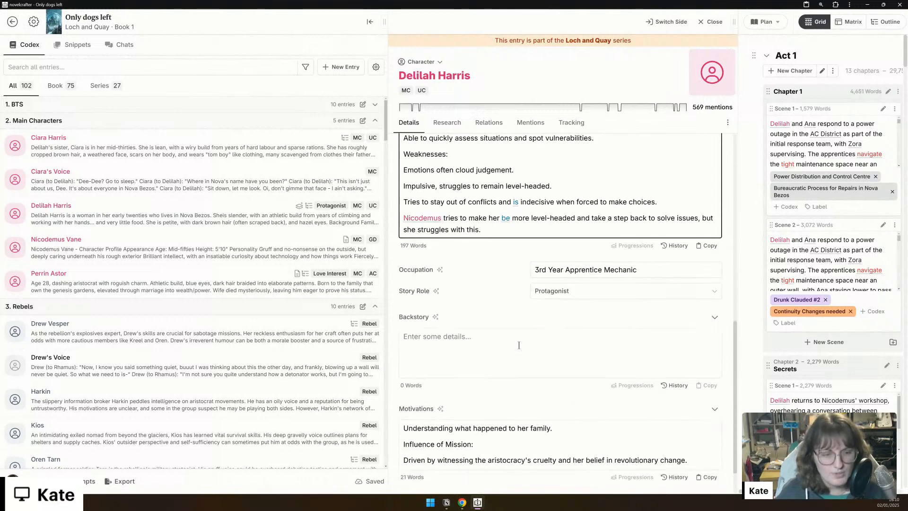
{"action": "left_click", "coordinate": [513, 351]}
{"action": "key", "text": "ctrl+v"}
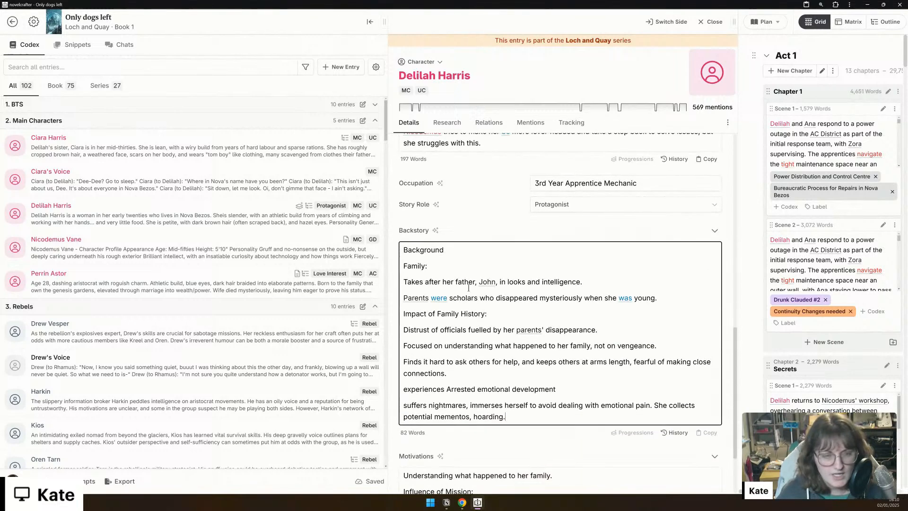
Step: Replace the Backstory's "Background" heading with "Delilah was born to parents who both had paying jobs, and so life was comfortable when growing up."
{"action": "double_click", "coordinate": [433, 250]}
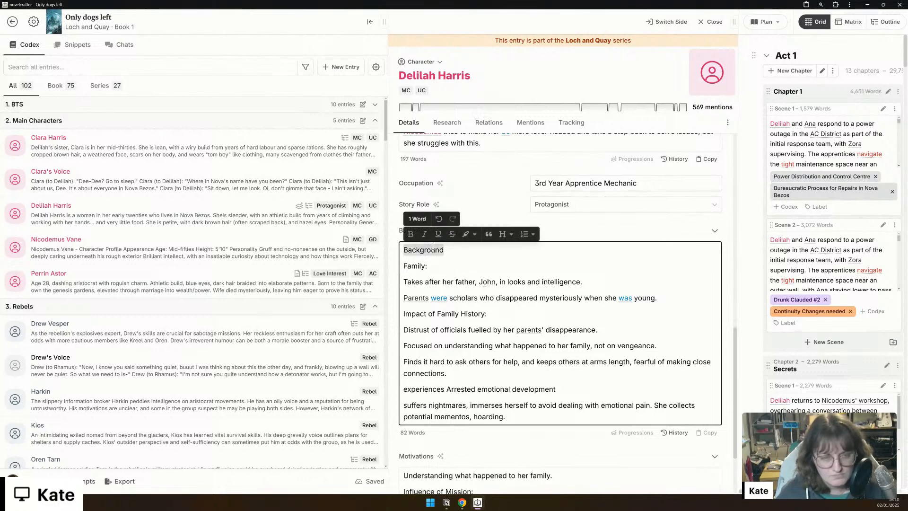
{"action": "type", "text": "Delilah"}
{"action": "type", "text": " was fro"}
{"action": "key", "text": "BackSpace"}
{"action": "key", "text": "BackSpace"}
{"action": "type", "text": "born in"}
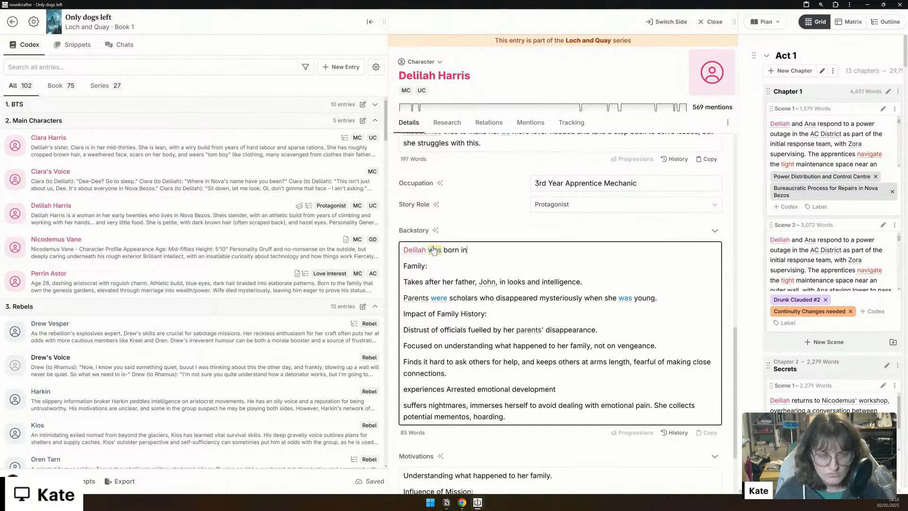
{"action": "type", "text": "to"}
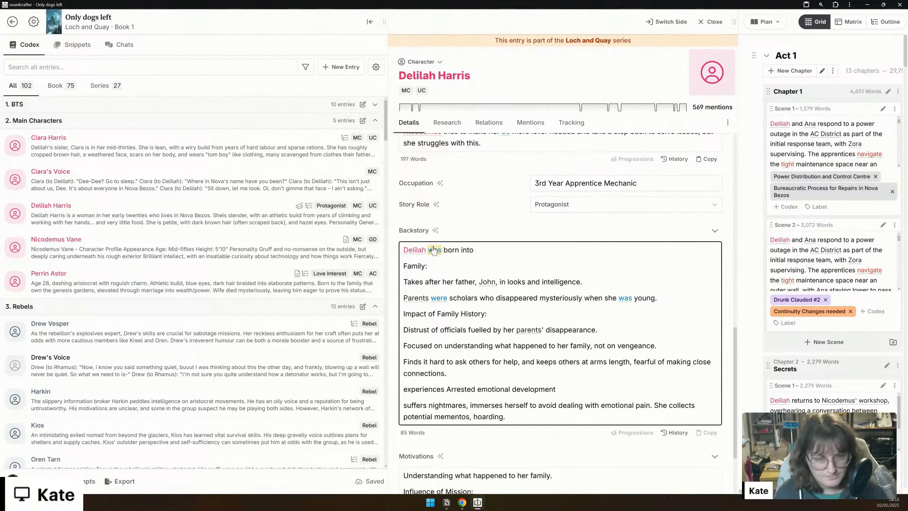
{"action": "key", "text": "BackSpace"}
{"action": "key", "text": "BackSpace"}
{"action": "key", "text": "BackSpace"}
{"action": "key", "text": "BackSpace"}
{"action": "key", "text": "BackSpace"}
{"action": "key", "text": "BackSpace"}
{"action": "type", "text": "to parents w"}
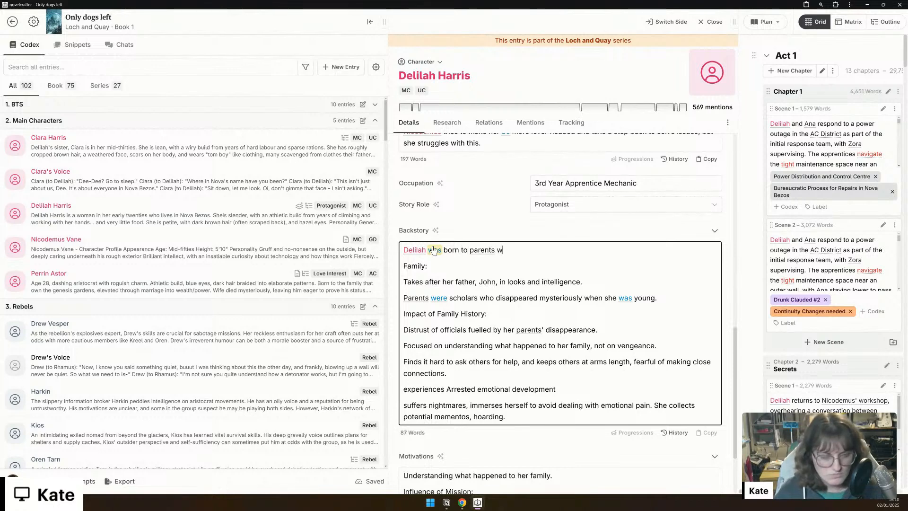
{"action": "type", "text": "ho both had pa"}
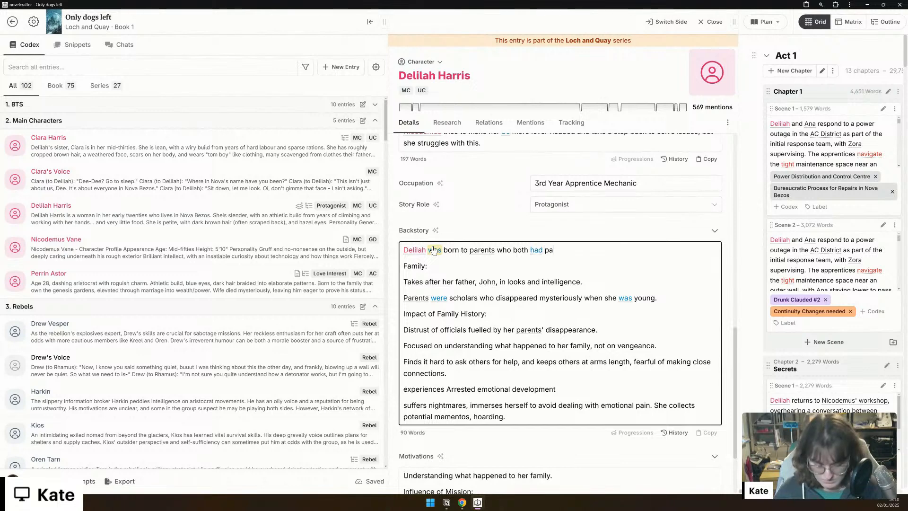
{"action": "type", "text": "ying jobs, "}
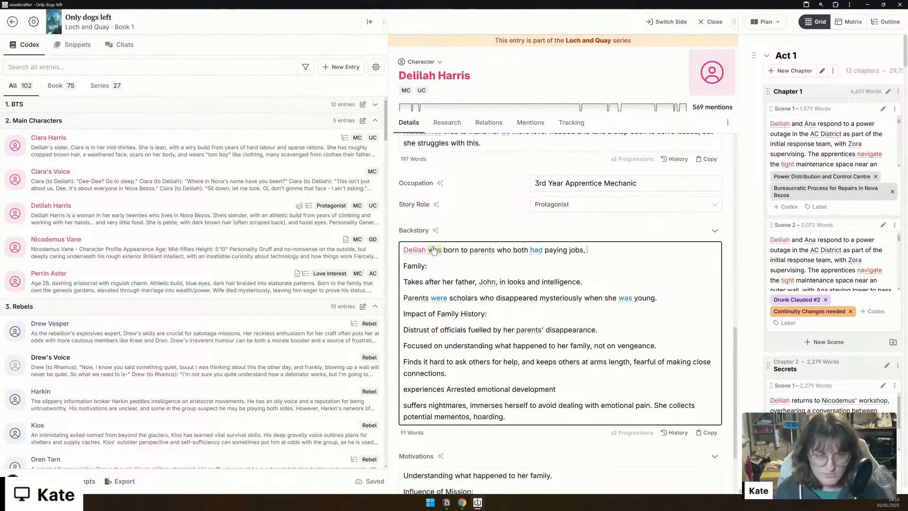
{"action": "type", "text": "and so life was"}
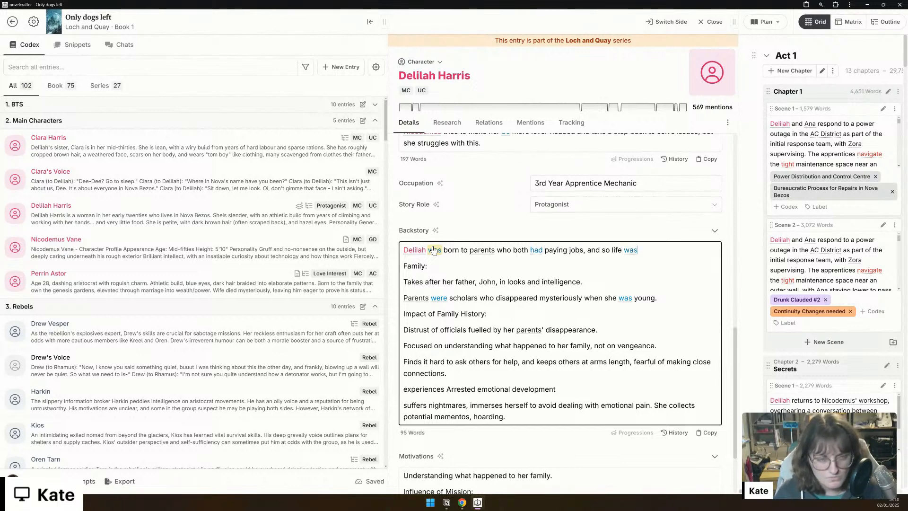
{"action": "type", "text": " oomfortable whengrowing"}
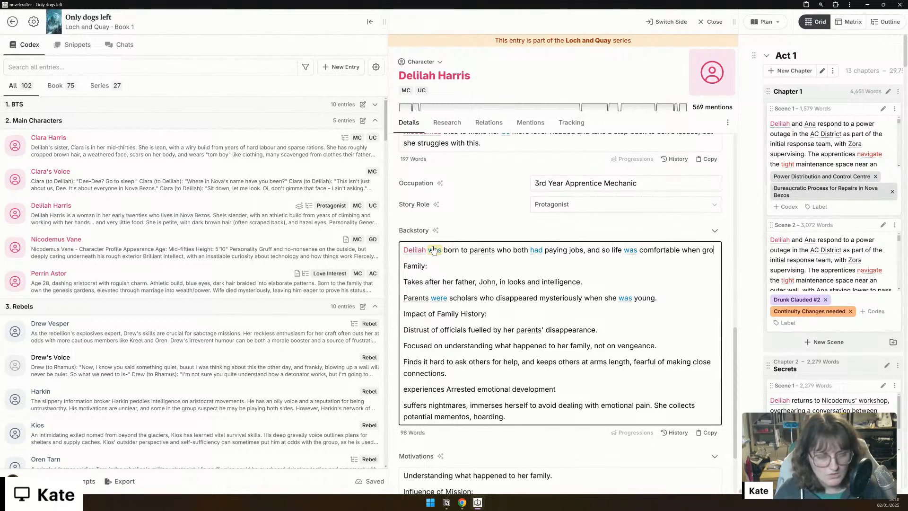
{"action": "type", "text": " up. She takes af"}
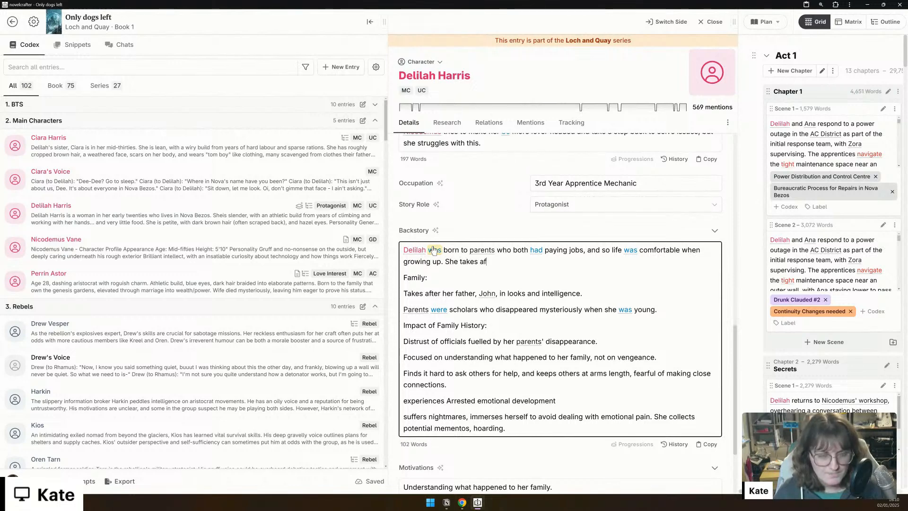
{"action": "key", "text": "BackSpace"}
{"action": "key", "text": "BackSpace"}
{"action": "key", "text": "BackSpace"}
{"action": "key", "text": "BackSpace"}
{"action": "key", "text": "BackSpace"}
{"action": "key", "text": "BackSpace"}
{"action": "key", "text": "BackSpace"}
{"action": "key", "text": "BackSpace"}
{"action": "key", "text": "BackSpace"}
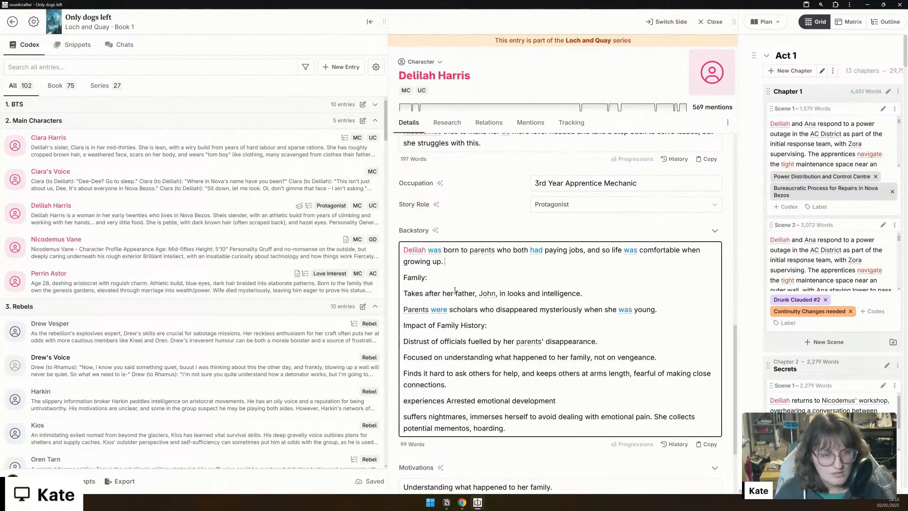
Step: Move the line about taking after her father in looks and intelligence from the Backstory to below the description's opening paragraph
{"action": "triple_click", "coordinate": [493, 293]}
{"action": "key", "text": "BackSpace"}
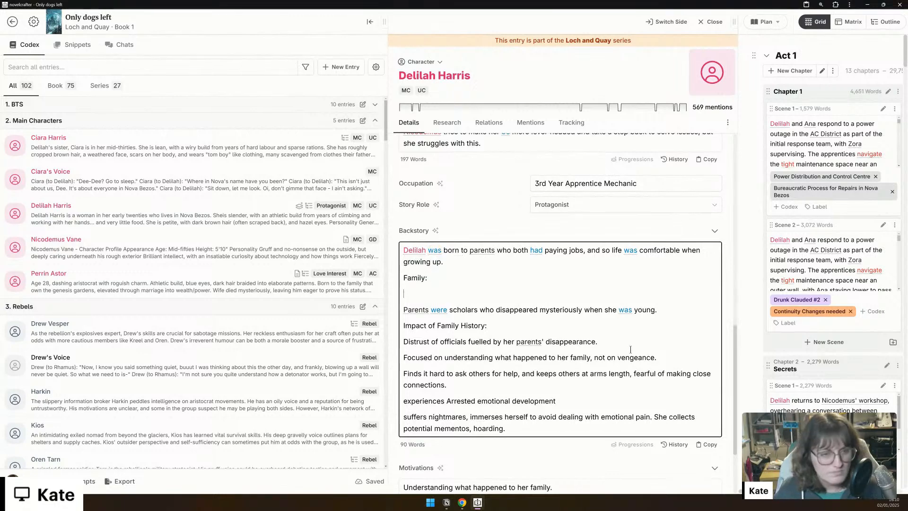
{"action": "scroll", "coordinate": [490, 193], "scroll_direction": "up", "scroll_amount": 10}
{"action": "scroll", "coordinate": [490, 193], "scroll_direction": "up", "scroll_amount": 1}
{"action": "left_click", "coordinate": [464, 224]}
{"action": "key", "text": "ctrl+z"}
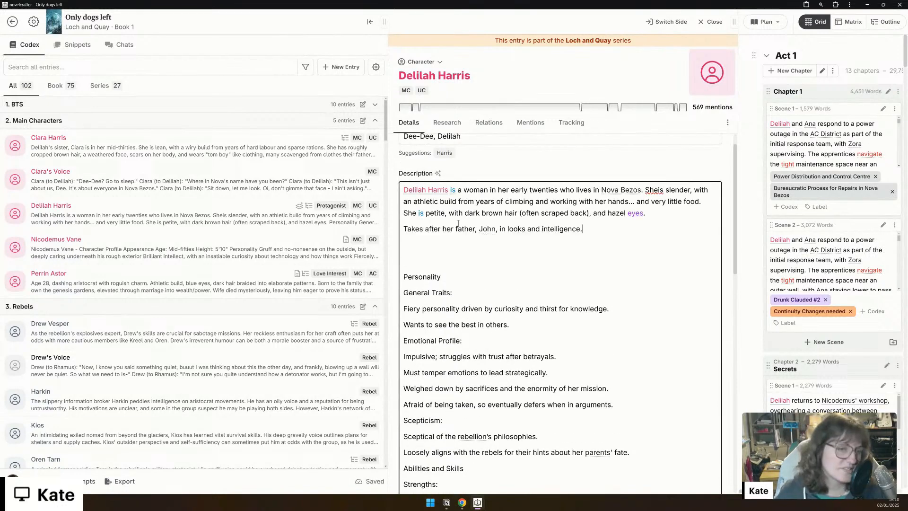
Step: Delete the "Family:" heading and its line from Delilah's Backstory
{"action": "scroll", "coordinate": [466, 256], "scroll_direction": "down", "scroll_amount": 8}
{"action": "scroll", "coordinate": [467, 290], "scroll_direction": "down", "scroll_amount": 3}
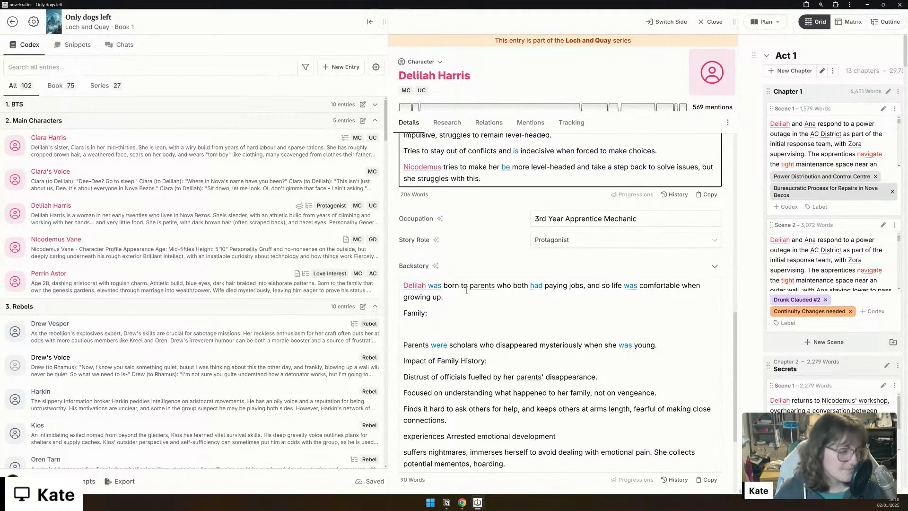
{"action": "scroll", "coordinate": [435, 332], "scroll_direction": "down", "scroll_amount": 2}
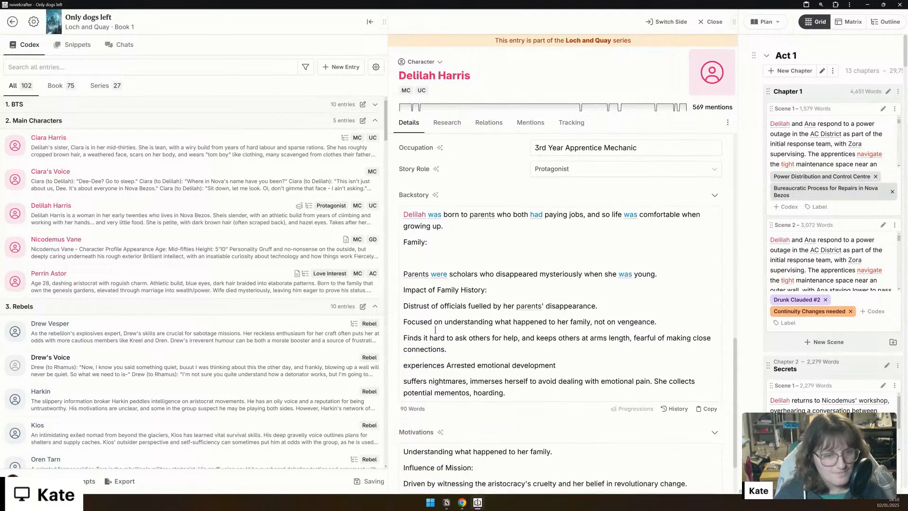
{"action": "left_click_drag", "start_coordinate": [428, 242], "coordinate": [403, 242]}
{"action": "key", "text": "BackSpace"}
{"action": "key", "text": "BackSpace"}
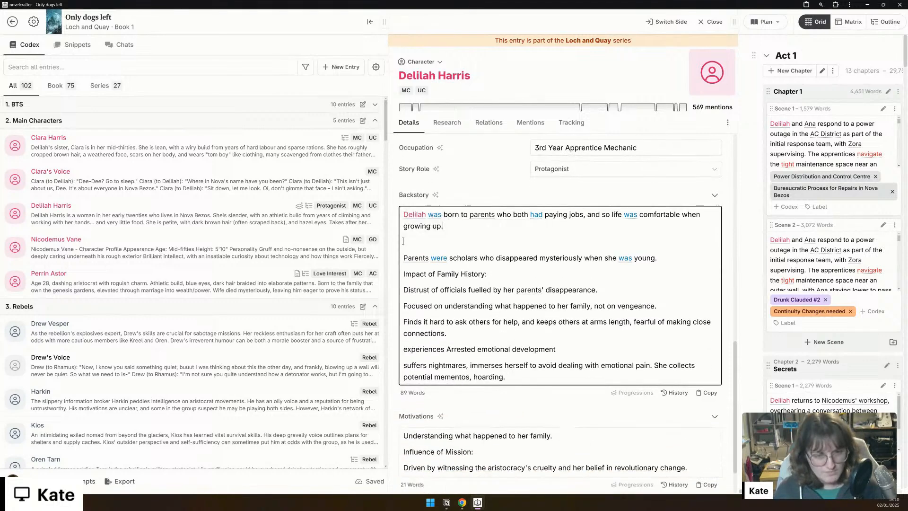
Step: Continue the Backstory with "However, when she was young (ca. 8 years old), her parents didn't come home one day, and her elder sister Ciara brought her up."
{"action": "type", "text": "However, "}
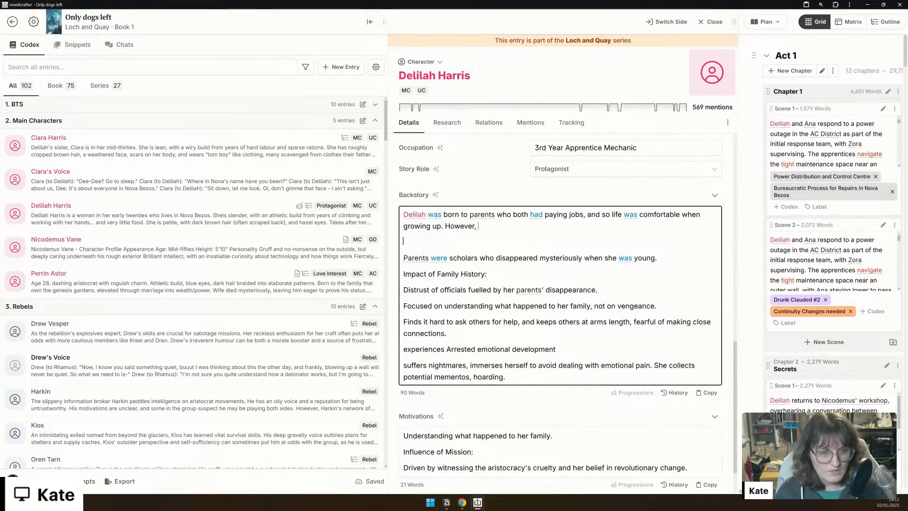
{"action": "type", "text": "when she was"}
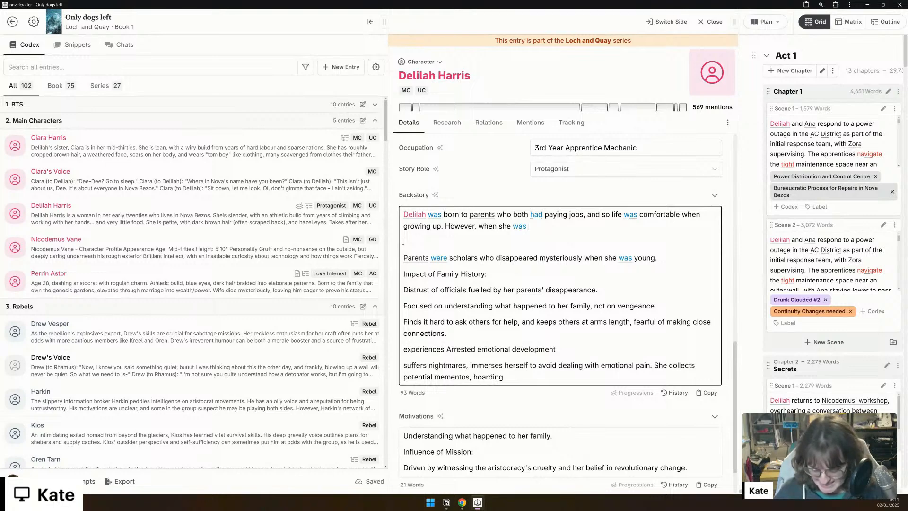
{"action": "type", "text": " young"}
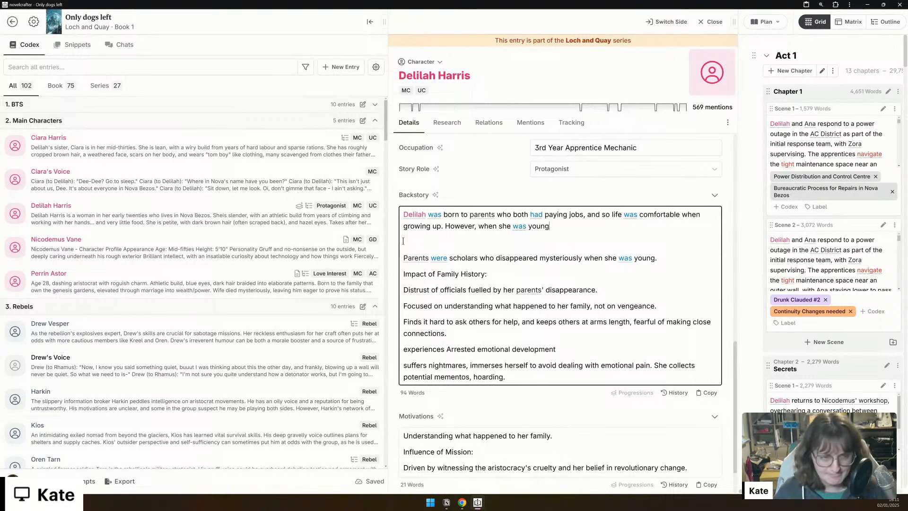
{"action": "type", "text": " (ca"}
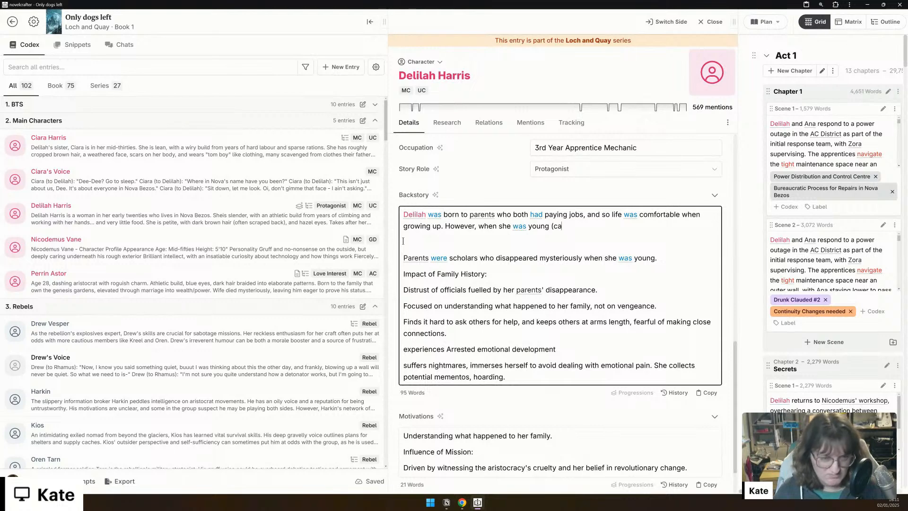
{"action": "type", "text": ". 8  years old"}
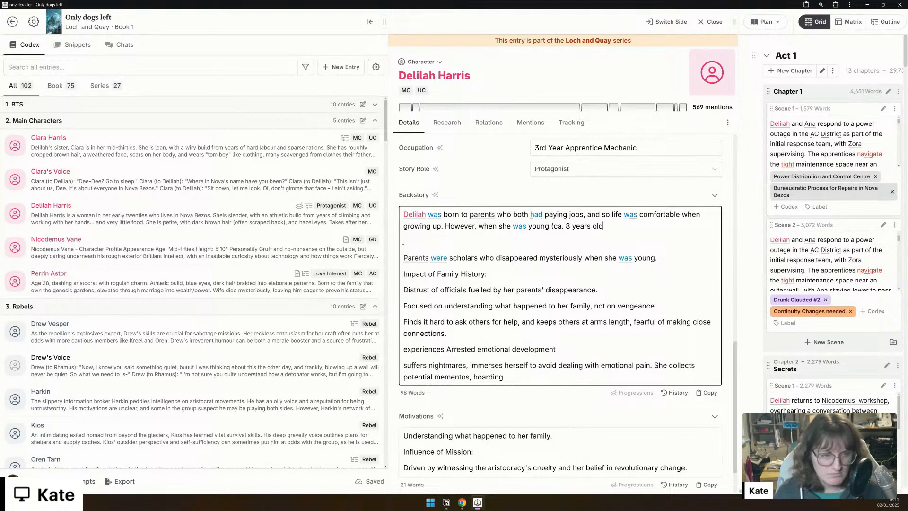
{"action": "type", "text": "), her paren"}
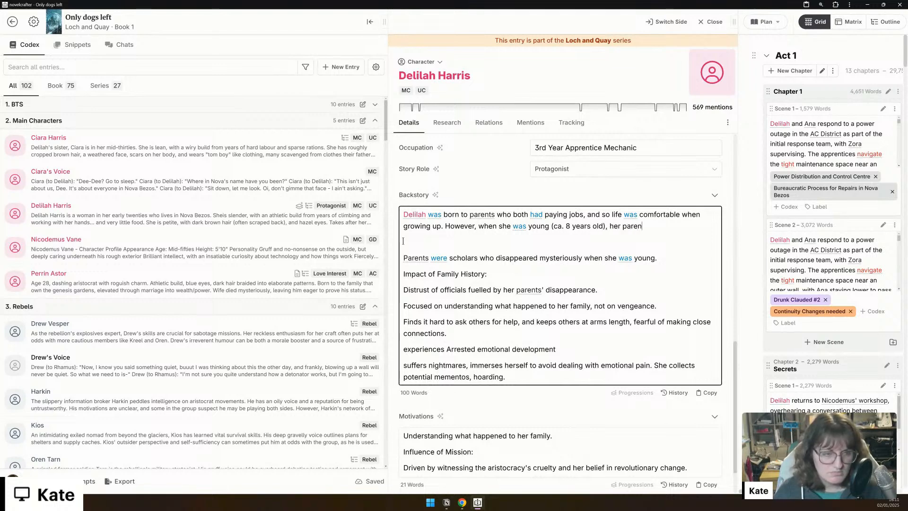
{"action": "type", "text": "ts didn't come h"}
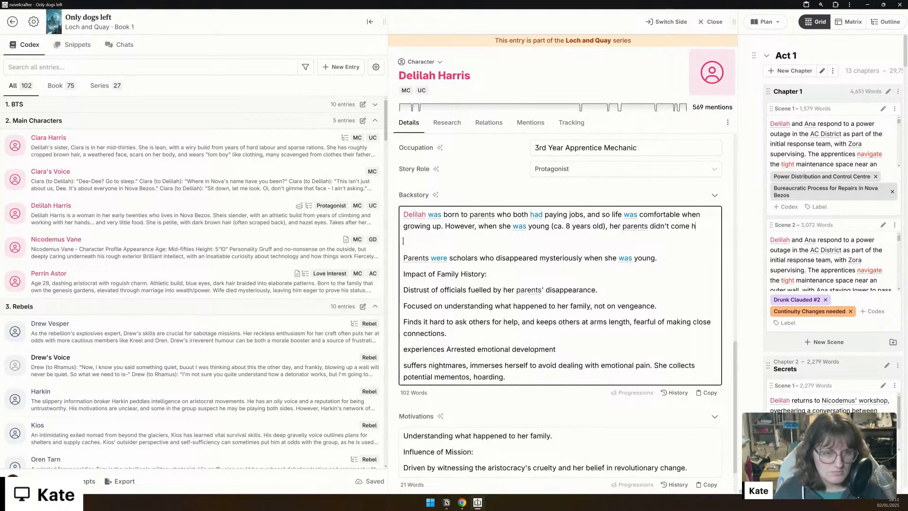
{"action": "type", "text": "ome one day, and"}
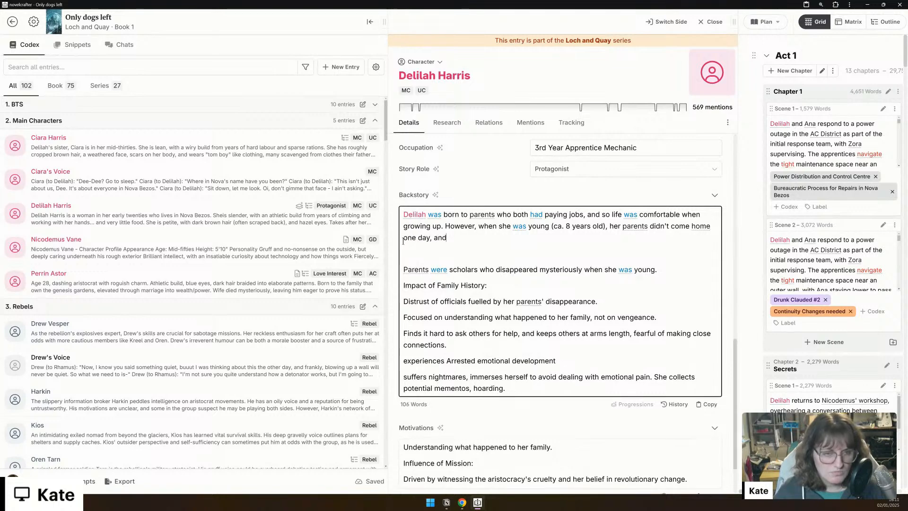
{"action": "type", "text": " her elder siste"}
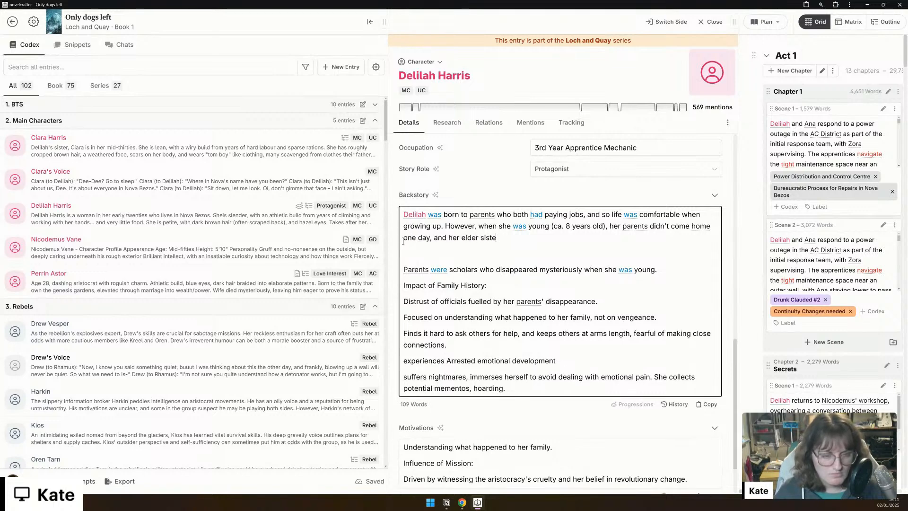
{"action": "type", "text": "r Ciara "}
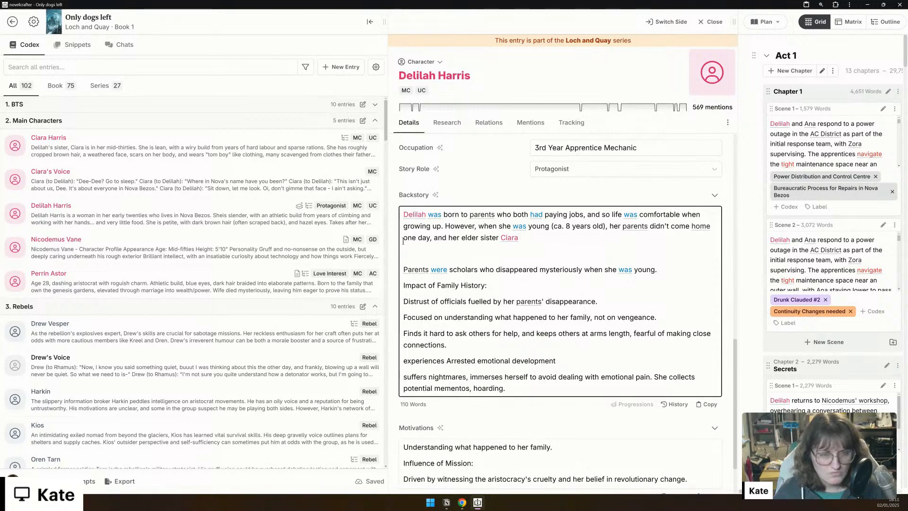
{"action": "type", "text": "brought her up."}
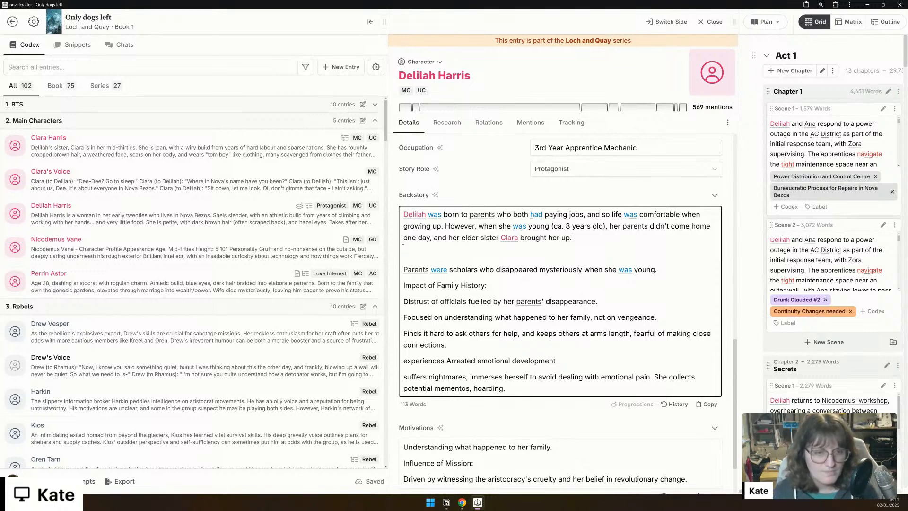
Step: Add a Backstory paragraph: "All she remembers about her parents is that her mum was a mechanic, and her dad was a researcher of some sort."
{"action": "key", "text": "Return"}
{"action": "type", "text": "All she remembe"}
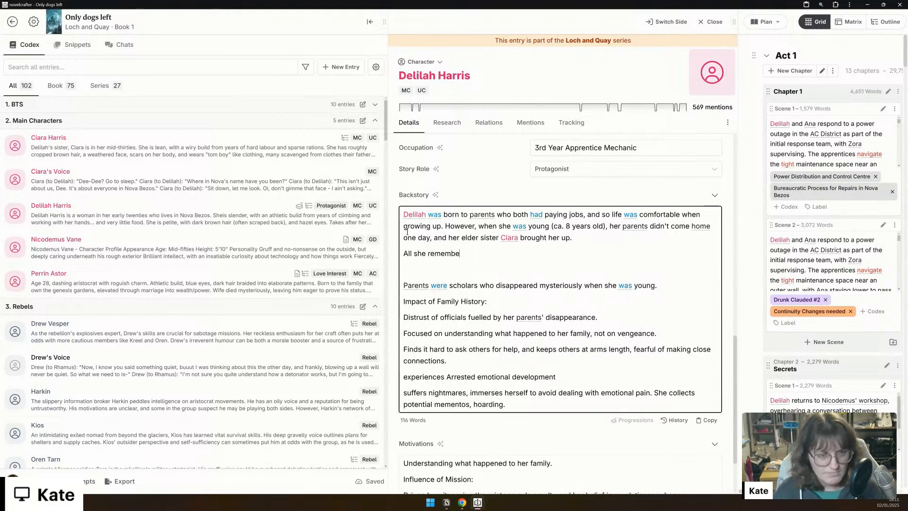
{"action": "type", "text": "rs about her par"}
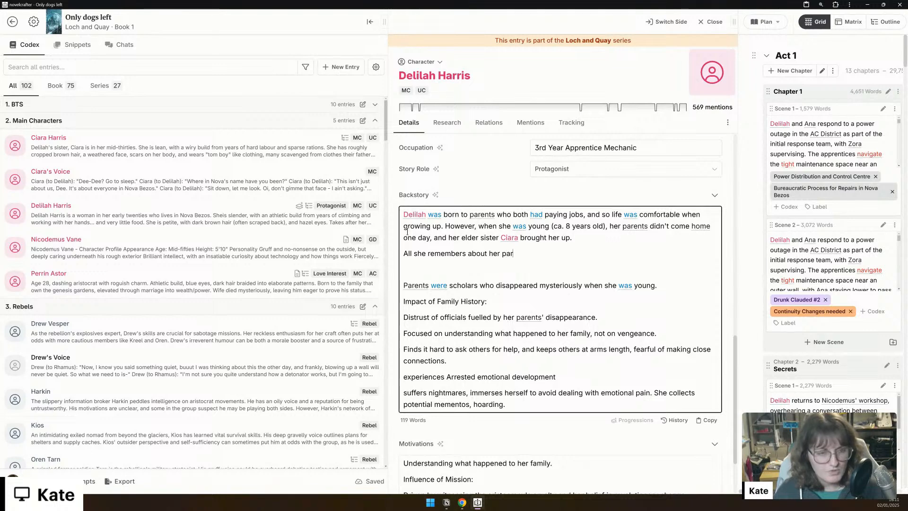
{"action": "type", "text": "ents is that "}
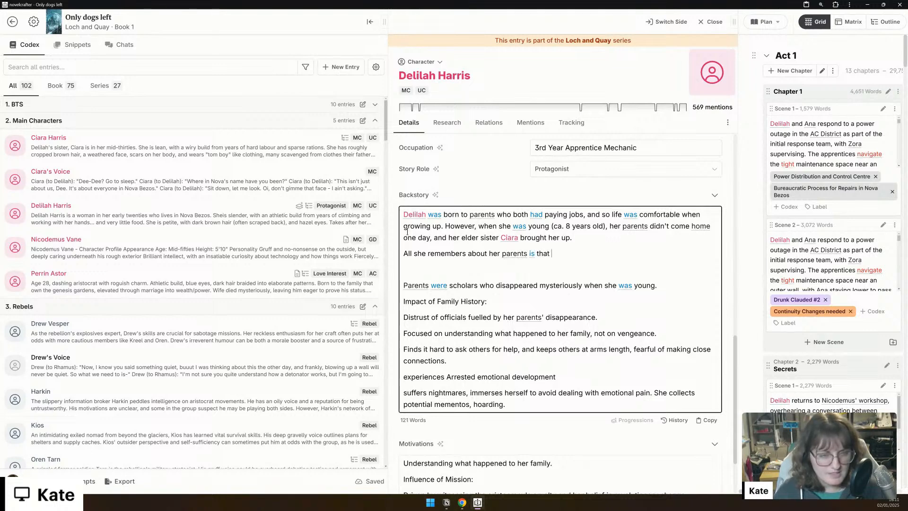
{"action": "type", "text": "her mum"}
{"action": "type", "text": "was a"}
{"action": "key", "text": "BackSpace"}
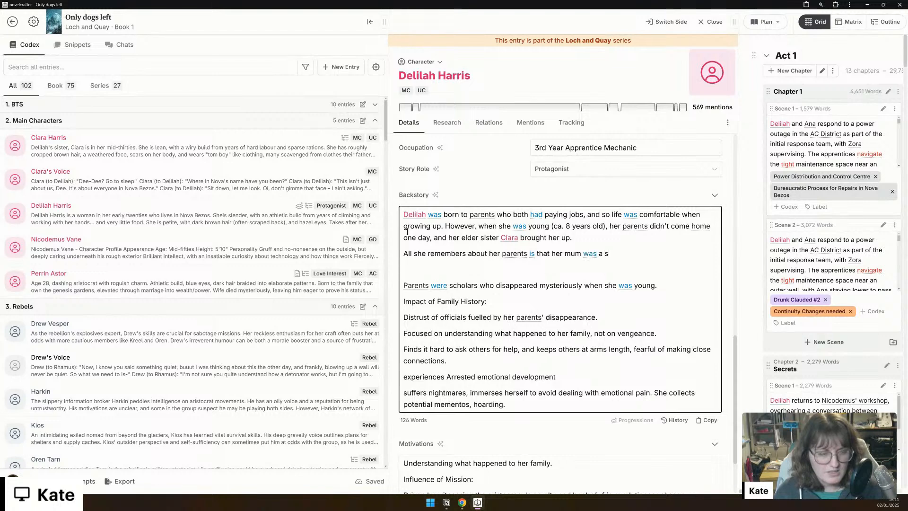
{"action": "type", "text": "mech"}
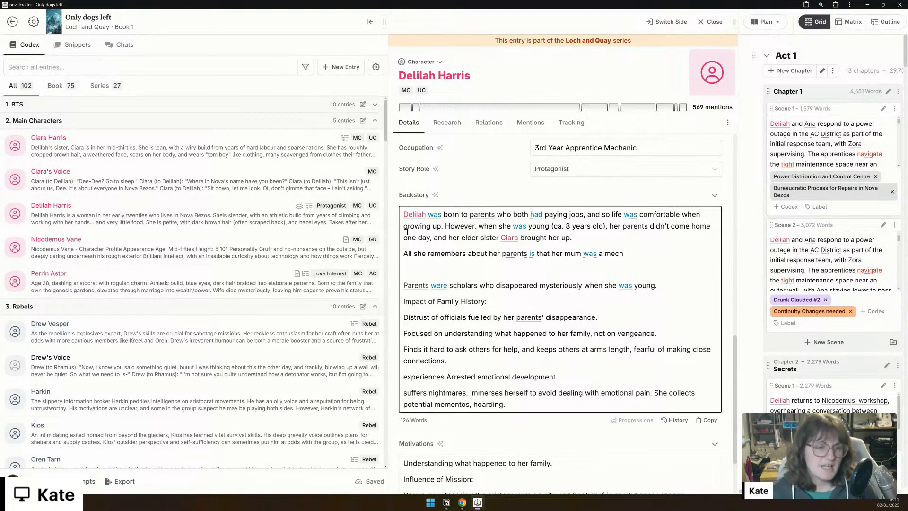
{"action": "type", "text": "anic, and her da"}
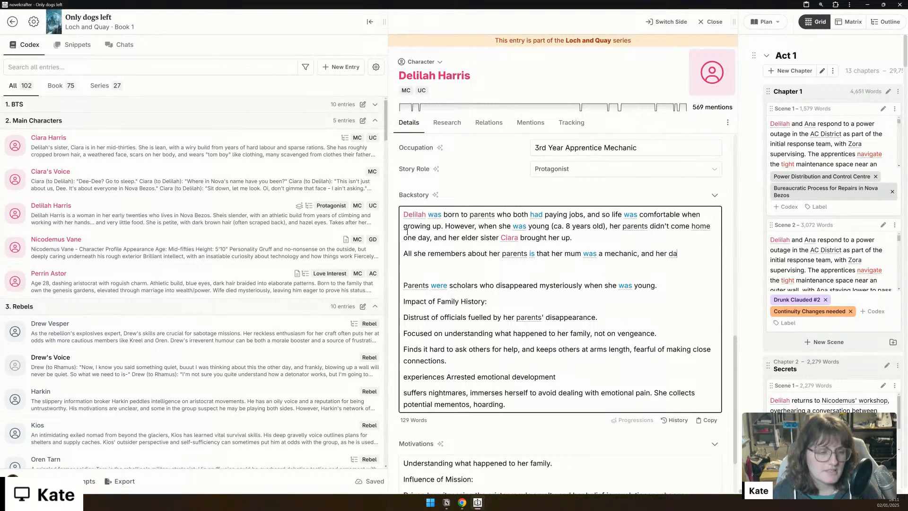
{"action": "type", "text": "d was a scholar o"}
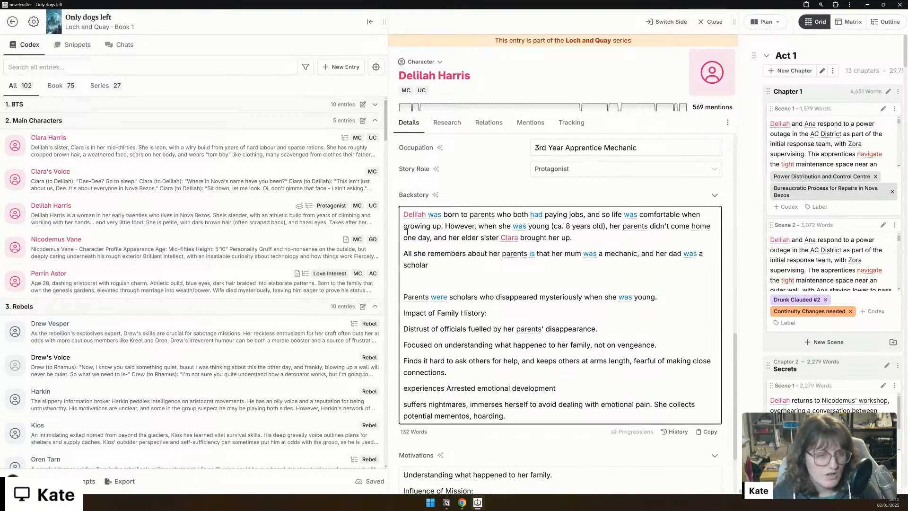
{"action": "key", "text": "BackSpace"}
{"action": "key", "text": "BackSpace"}
{"action": "key", "text": "BackSpace"}
{"action": "key", "text": "BackSpace"}
{"action": "key", "text": "BackSpace"}
{"action": "key", "text": "BackSpace"}
{"action": "key", "text": "BackSpace"}
{"action": "type", "text": "re"}
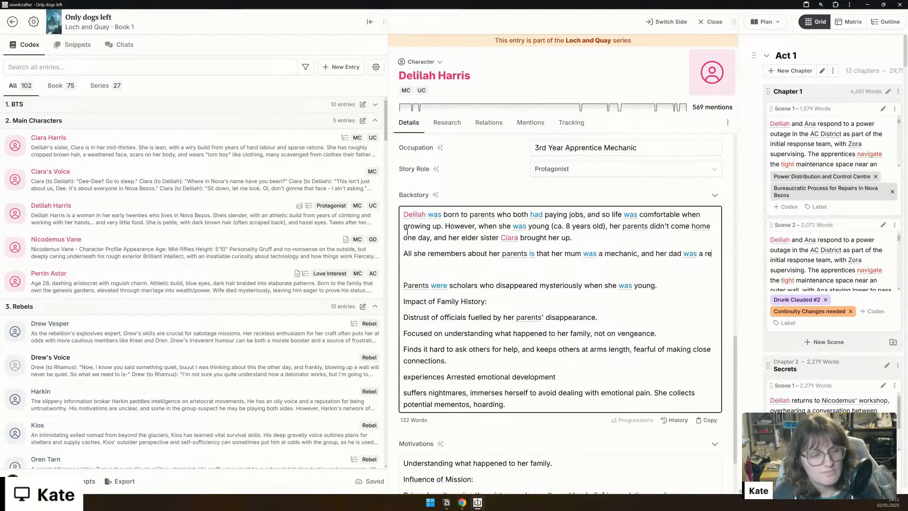
{"action": "type", "text": "searcher of some sort."}
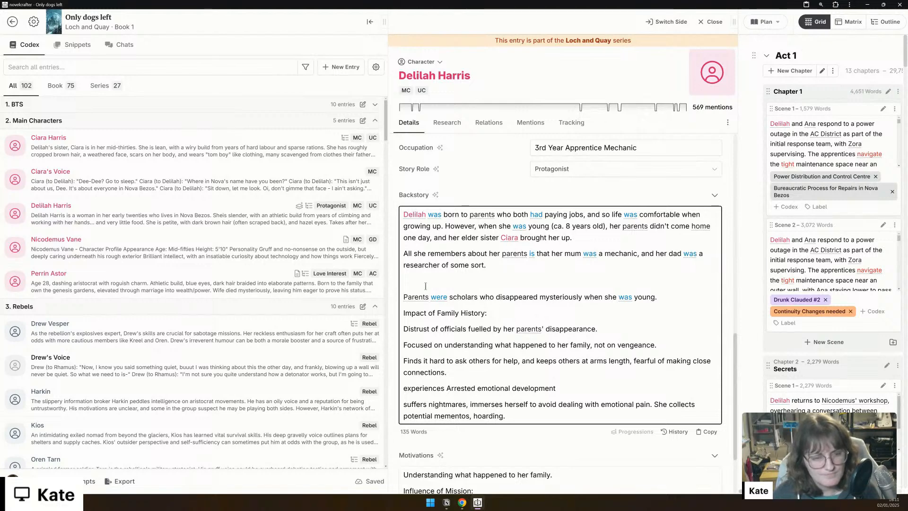
Step: Replace the scholars line and family-history heading with "Because she knows so little of what happened to her parents, Delilah has an innate distrust for officials."
{"action": "left_click_drag", "start_coordinate": [500, 307], "coordinate": [398, 298]}
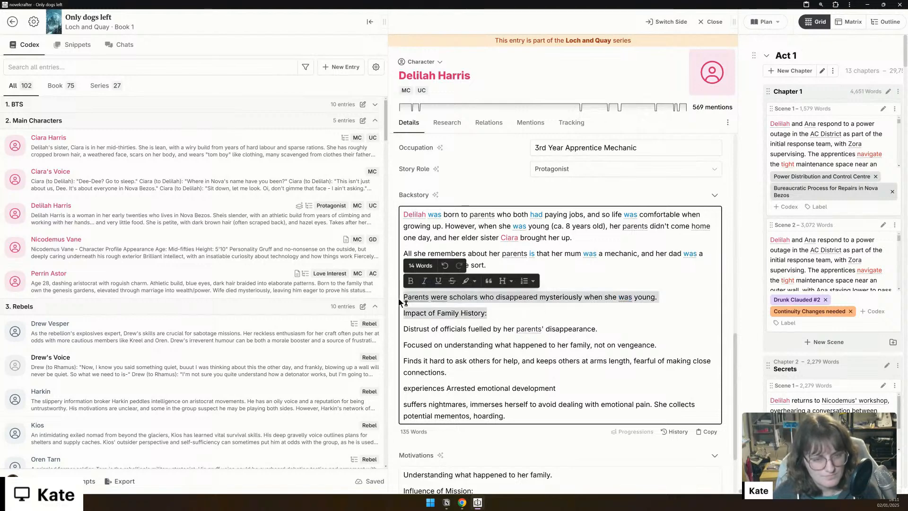
{"action": "key", "text": "BackSpace"}
{"action": "type", "text": "Because she know"}
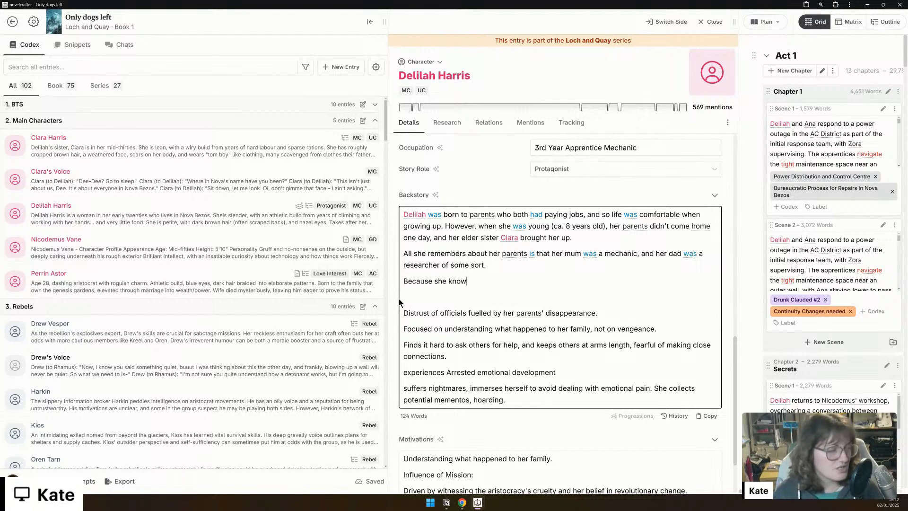
{"action": "type", "text": "s so little of "}
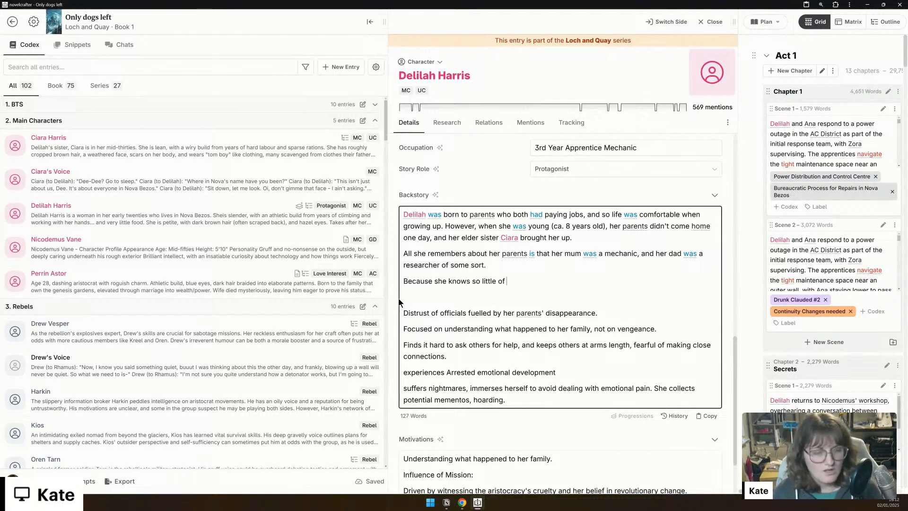
{"action": "type", "text": "what happened to"}
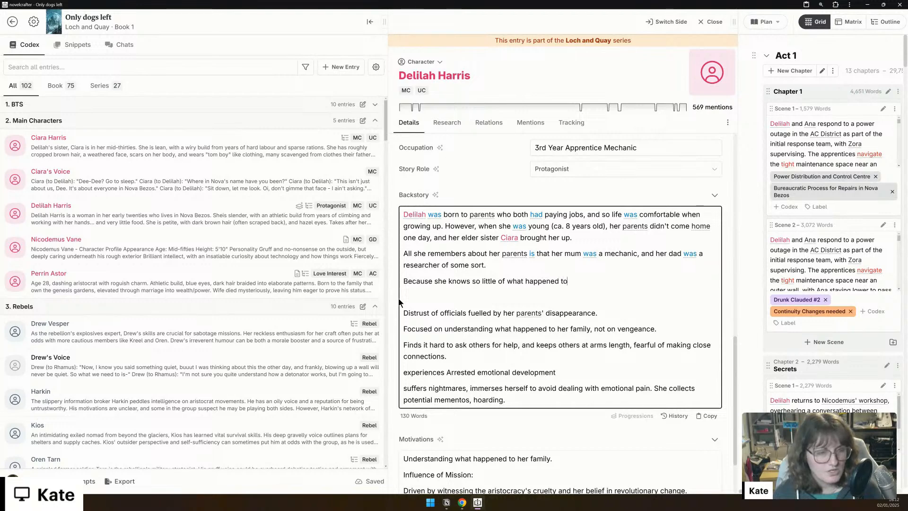
{"action": "type", "text": " her parents, Delilah has"}
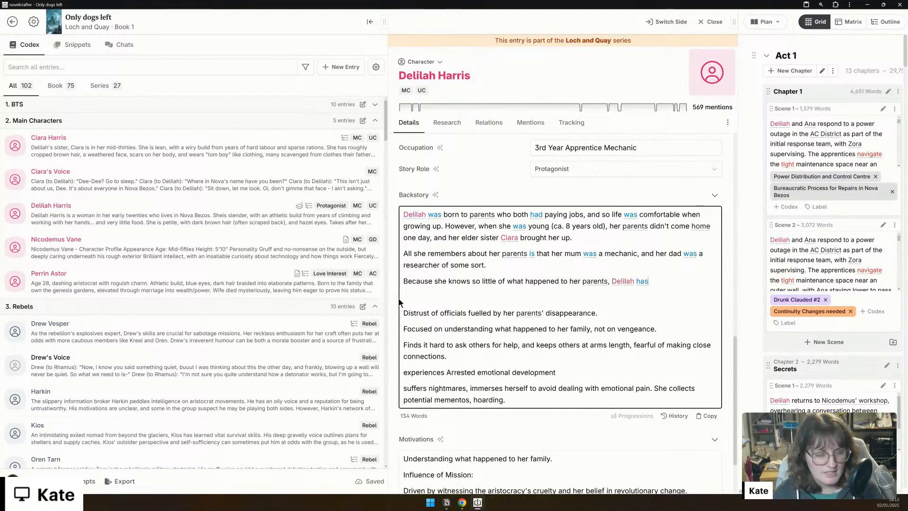
{"action": "type", "text": " an innate di"}
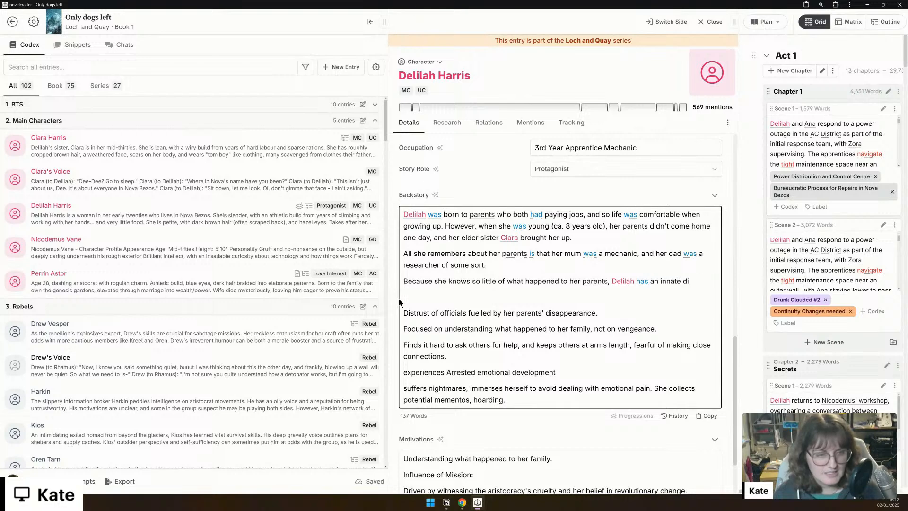
{"action": "type", "text": "strust f"}
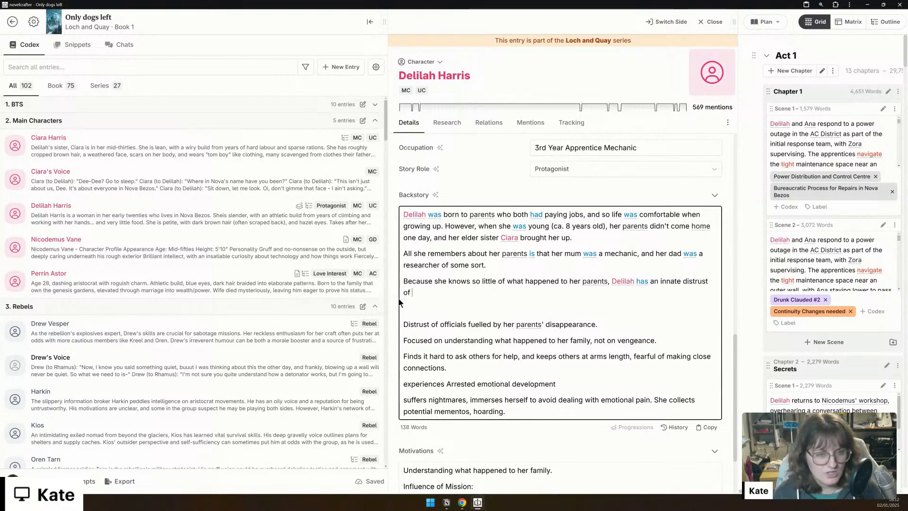
{"action": "type", "text": "or offi"}
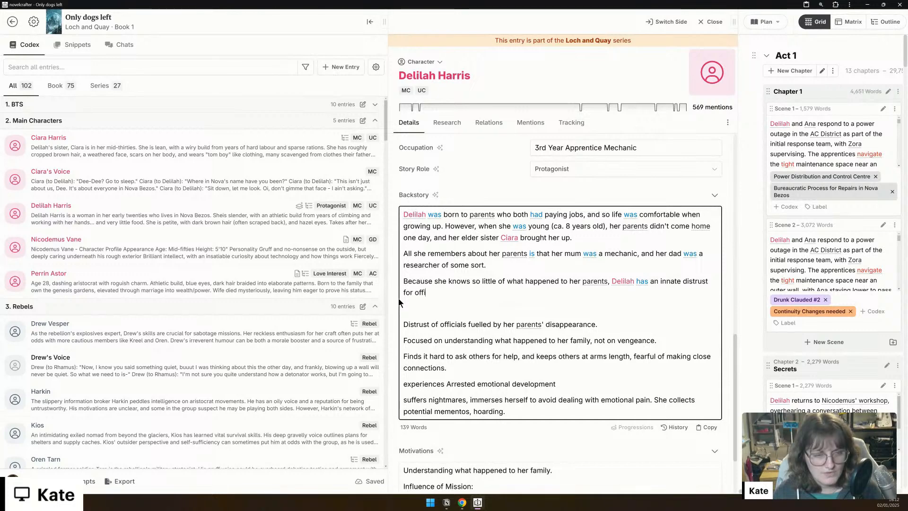
{"action": "type", "text": "cials. She is "}
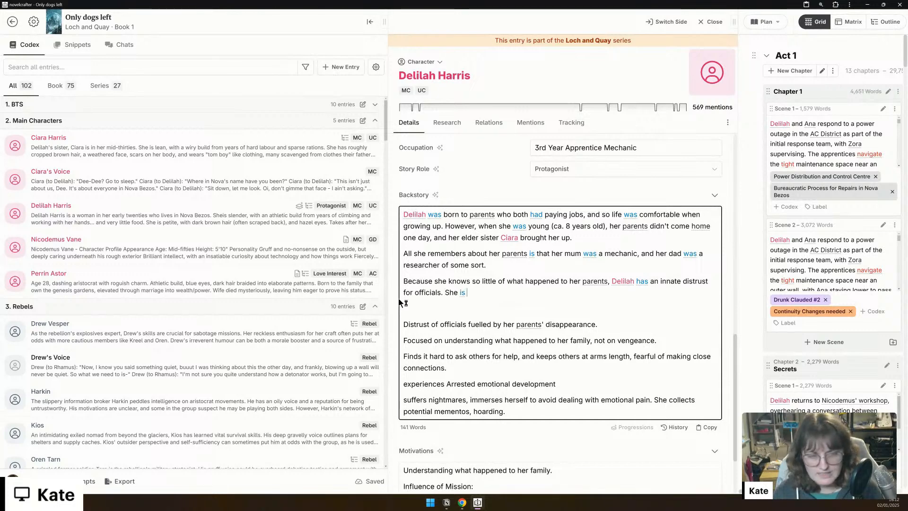
Step: Continue the paragraph with "She is wary about relying on anyone else, keeping them at arms length to avoid feeling helpless again."
{"action": "type", "text": "hyper-focu"}
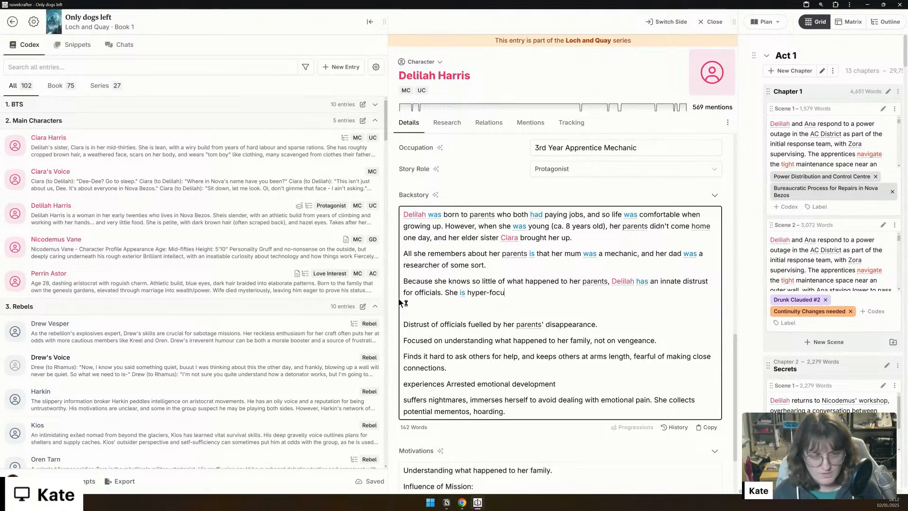
{"action": "type", "text": "ssed on"}
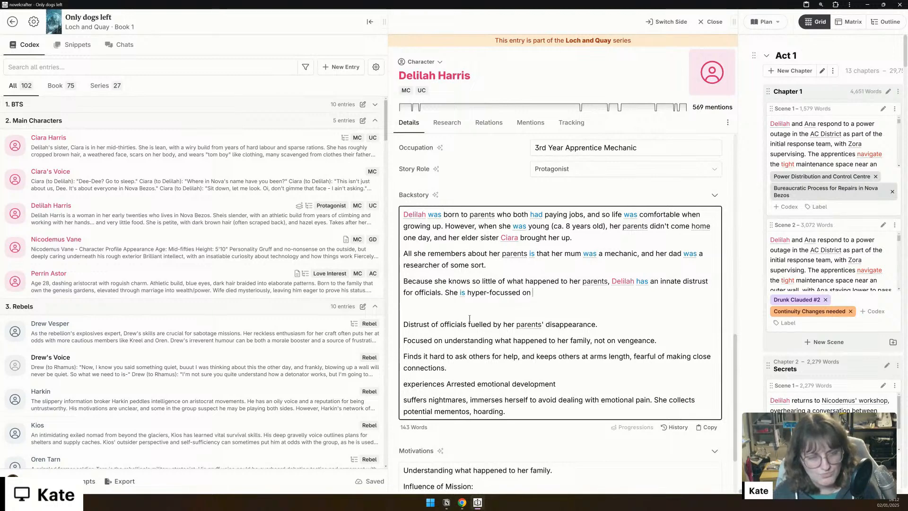
{"action": "left_click_drag", "start_coordinate": [467, 292], "coordinate": [565, 286]}
{"action": "left_click", "coordinate": [565, 294], "text": "shift"}
{"action": "type", "text": "wary about re"}
{"action": "type", "text": "lying on anyone"}
{"action": "type", "text": " else, keeping "}
{"action": "type", "text": "them at half"}
{"action": "key", "text": "BackSpace"}
{"action": "key", "text": "BackSpace"}
{"action": "type", "text": "arms le"}
{"action": "type", "text": "ngth to "}
{"action": "type", "text": "abo"}
{"action": "key", "text": "BackSpace"}
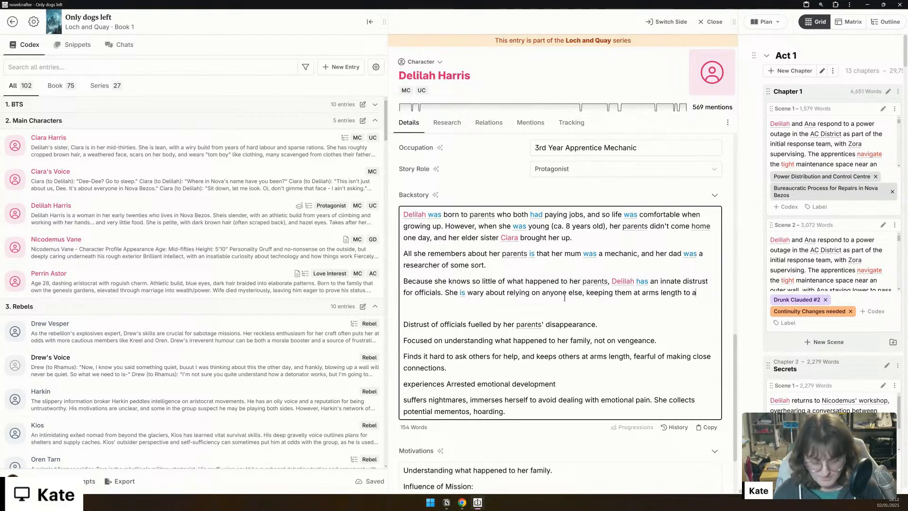
{"action": "type", "text": "oid fee"}
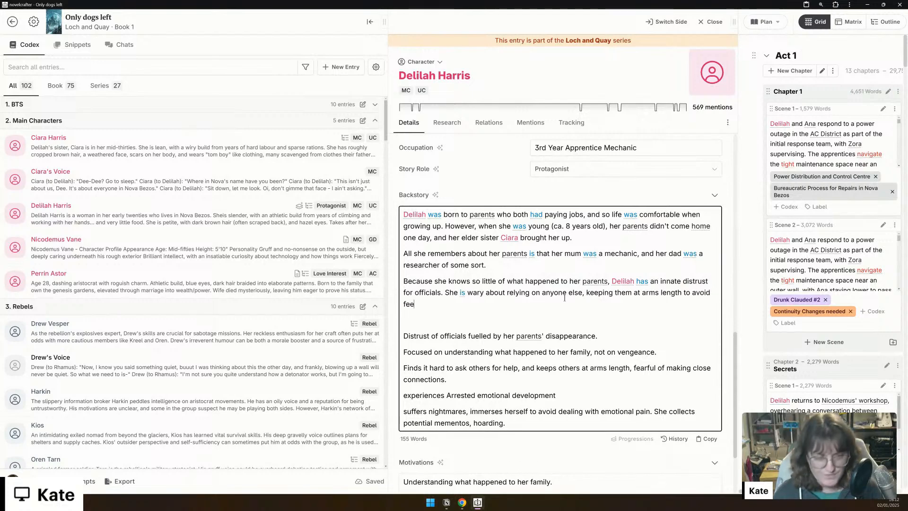
{"action": "type", "text": "ling helpless a"}
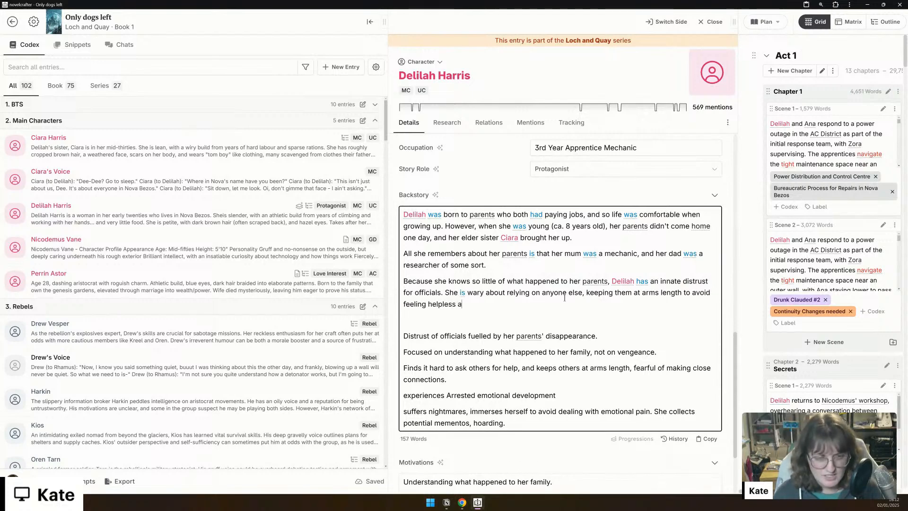
{"action": "type", "text": "gain. She has"}
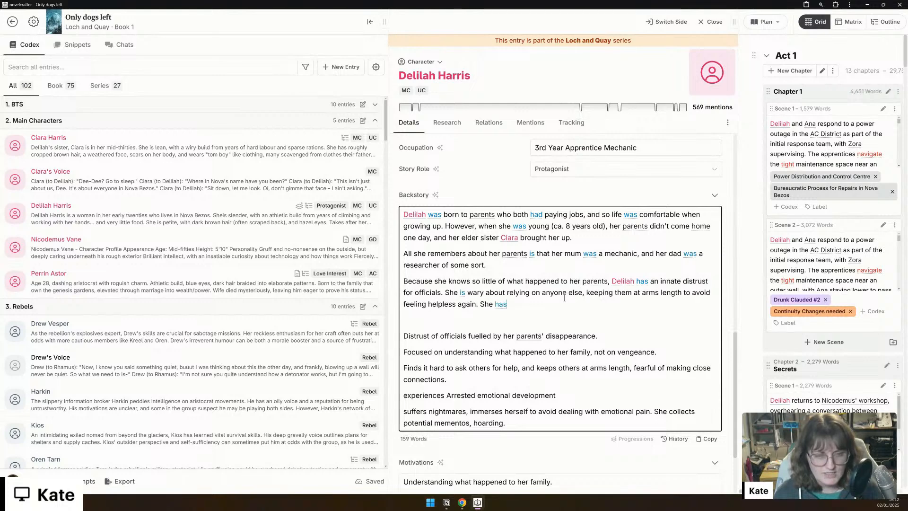
Step: Add "She has arrested emotional development from this, and suffers regular nightmares, immersing herself in work to avoid dealing with emotions." to the same paragraph
{"action": "type", "text": " arrested emotional"}
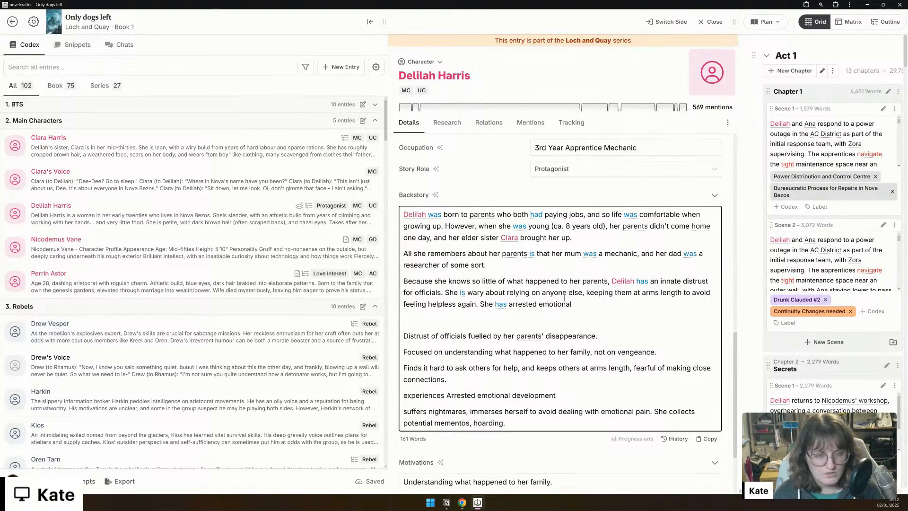
{"action": "type", "text": " development f"}
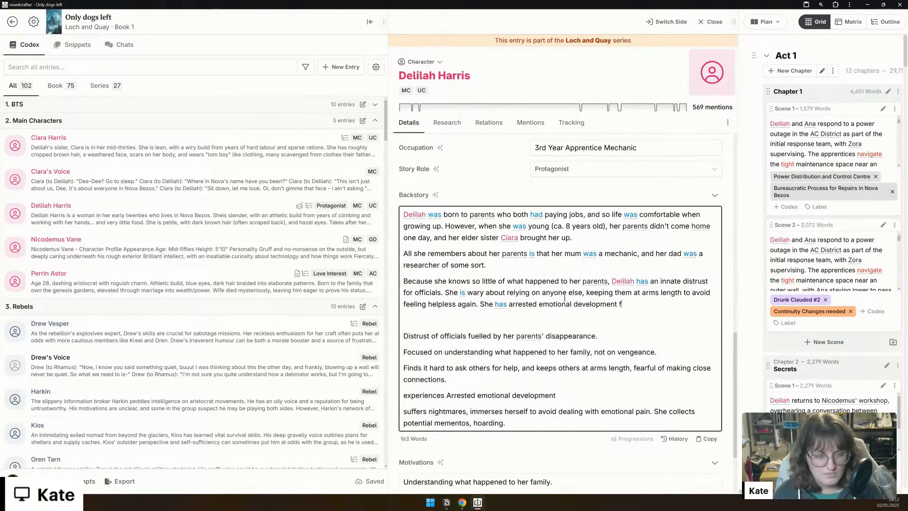
{"action": "type", "text": "rom this"}
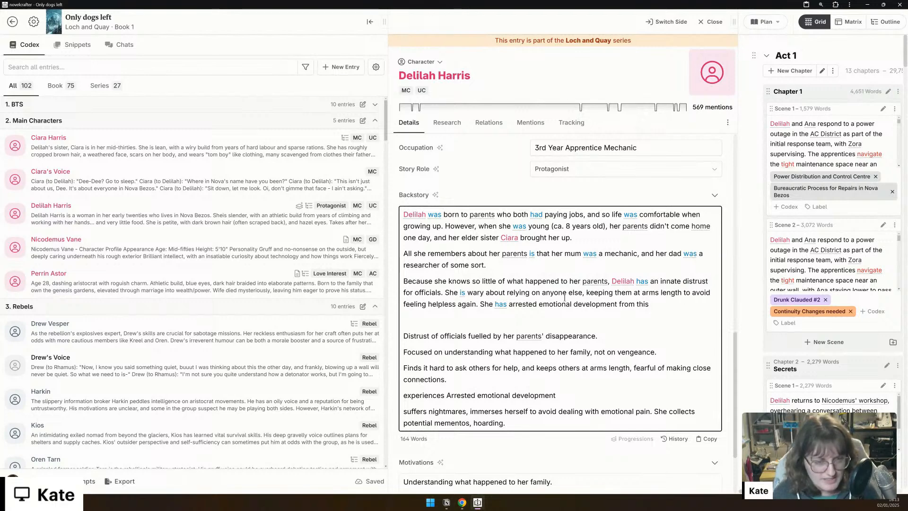
{"action": "type", "text": ", and s"}
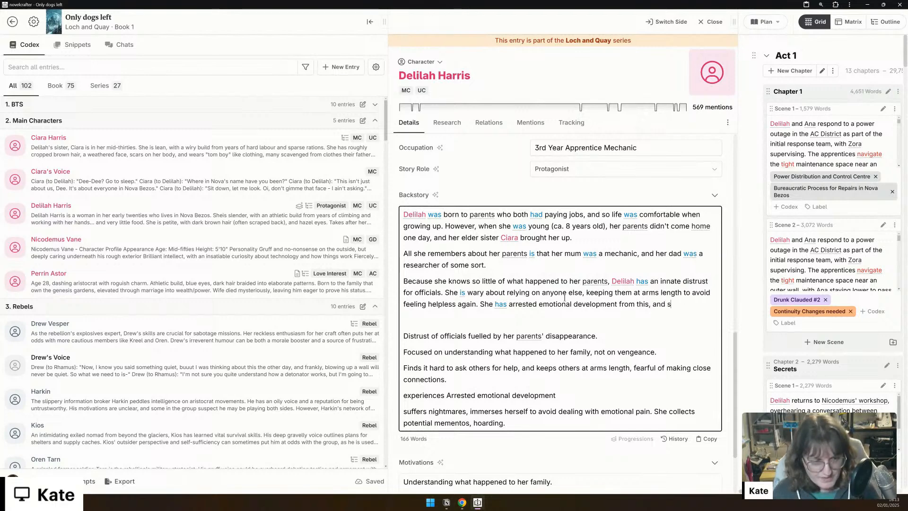
{"action": "type", "text": "uffers "}
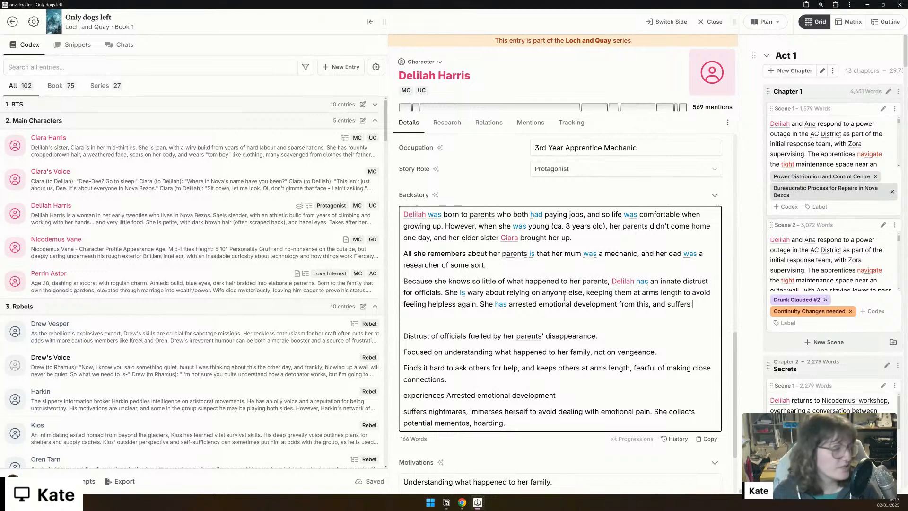
{"action": "type", "text": "regular nightmare"}
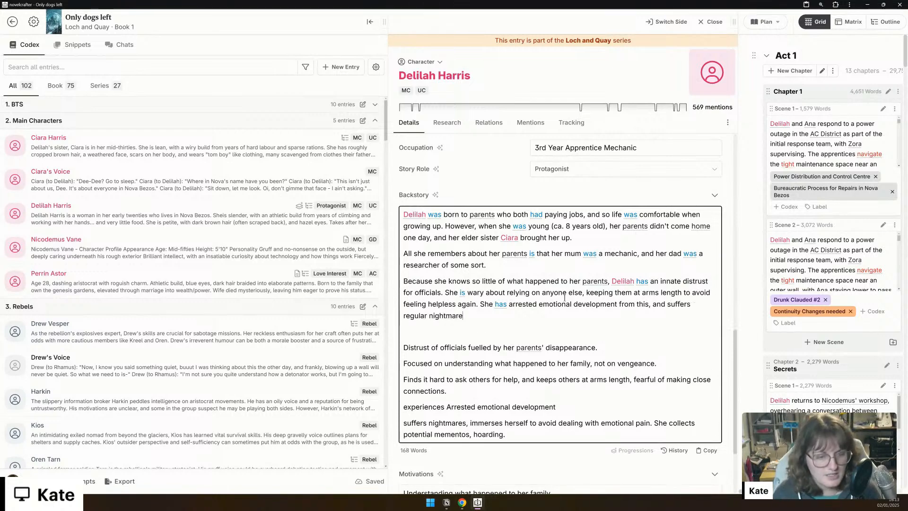
{"action": "type", "text": "s, immersing hers"}
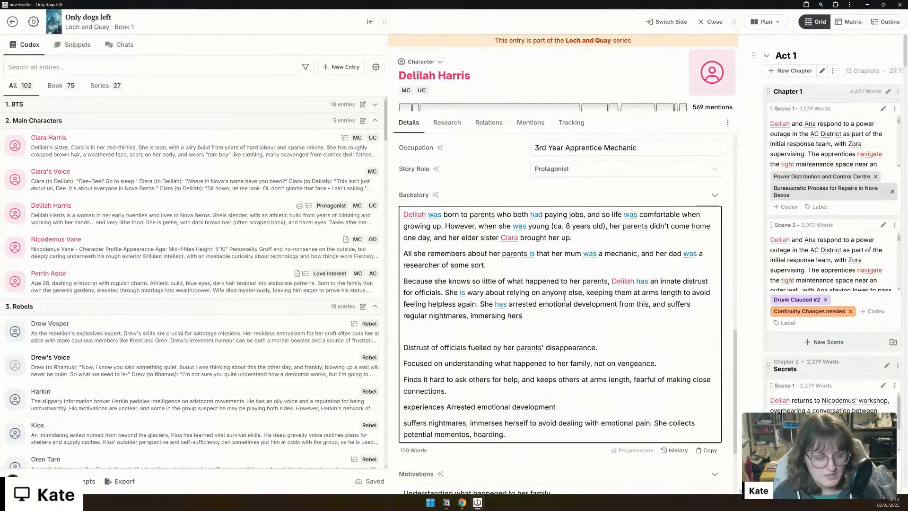
{"action": "type", "text": "elf in work to a"}
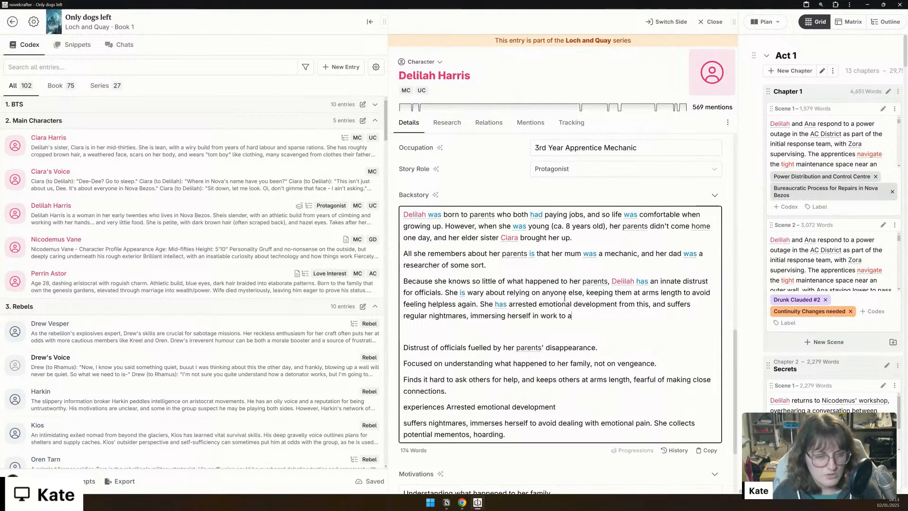
{"action": "type", "text": "void deal"}
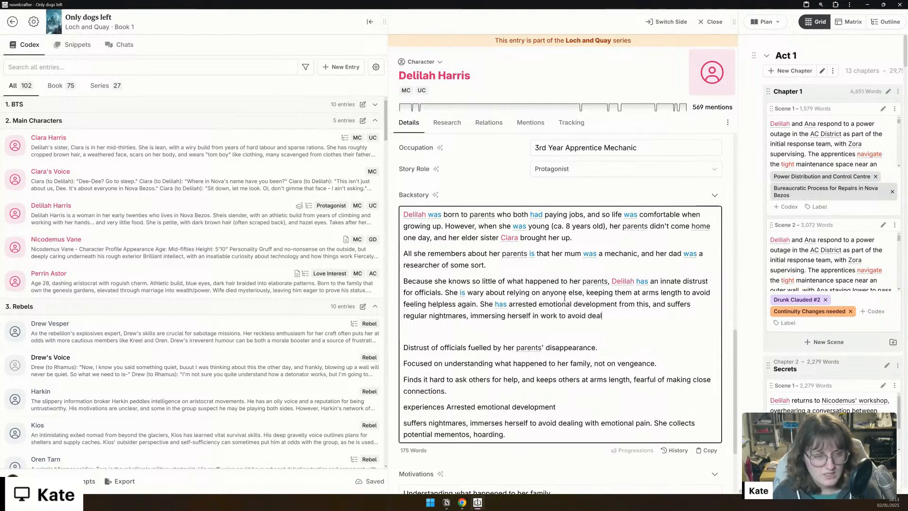
{"action": "type", "text": "ing with emotions. Delilah "}
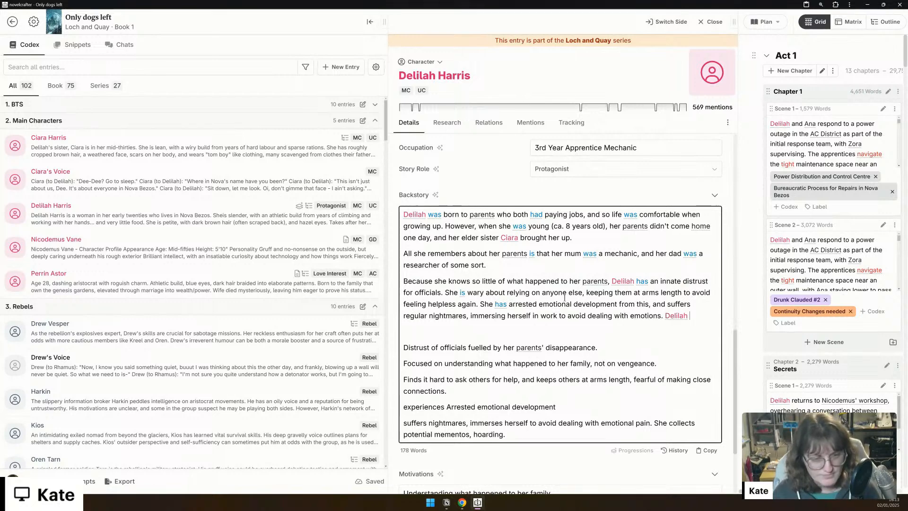
Step: Delete the unfinished mementos sentence and all leftover notes after "dealing with emotions." in the Backstory
{"action": "type", "text": "collects mom"}
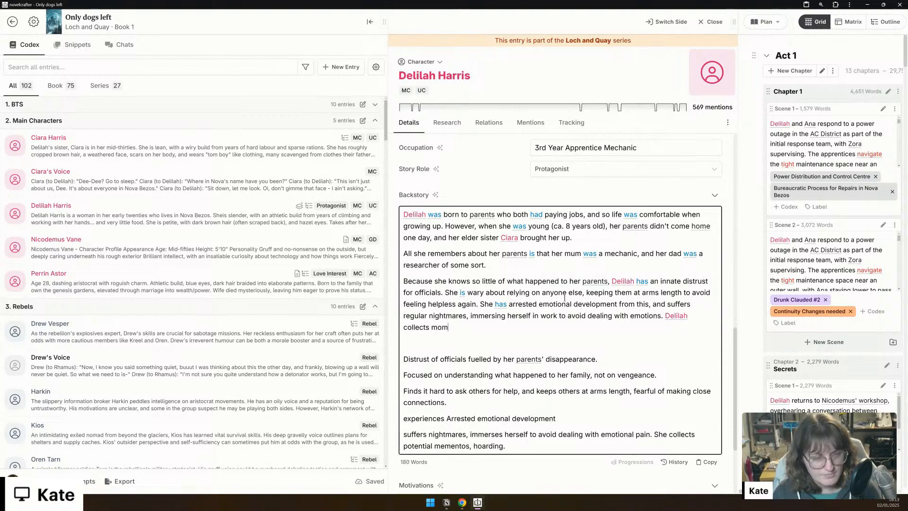
{"action": "type", "text": "entos of"}
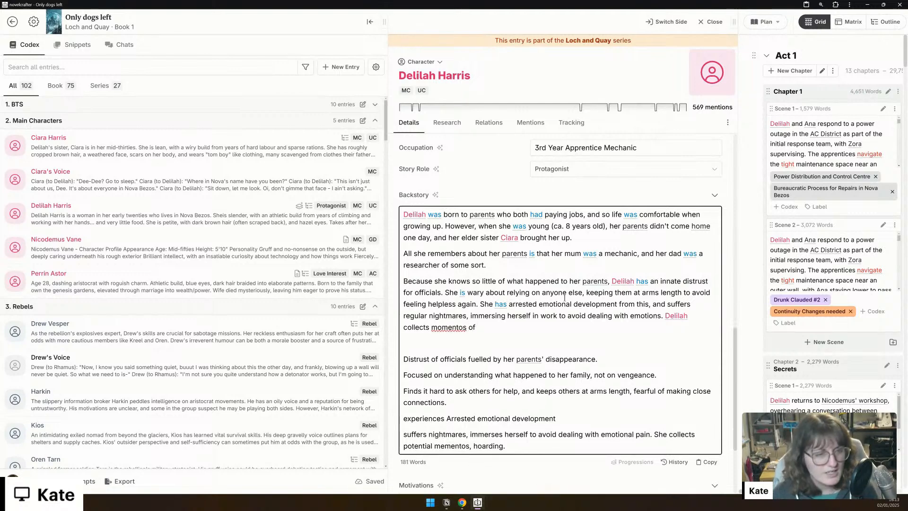
{"action": "left_click_drag", "start_coordinate": [585, 448], "coordinate": [663, 316]}
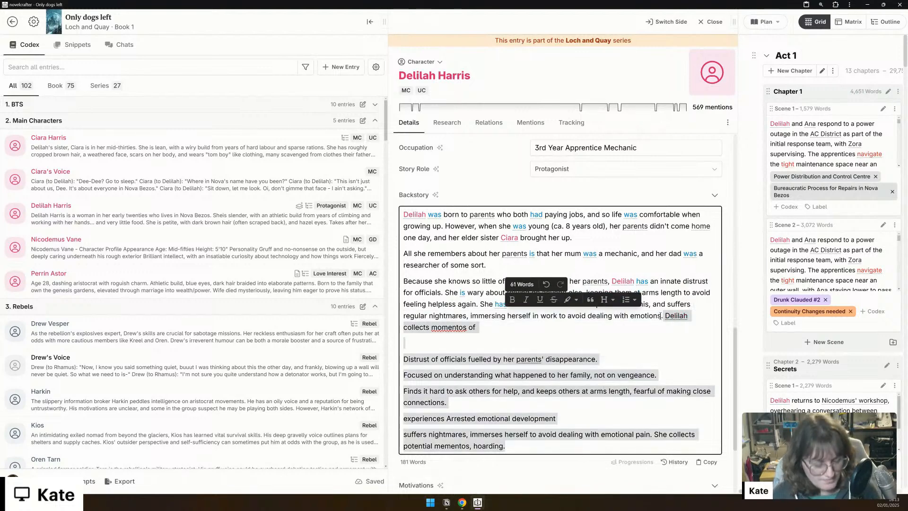
{"action": "key", "text": "BackSpace"}
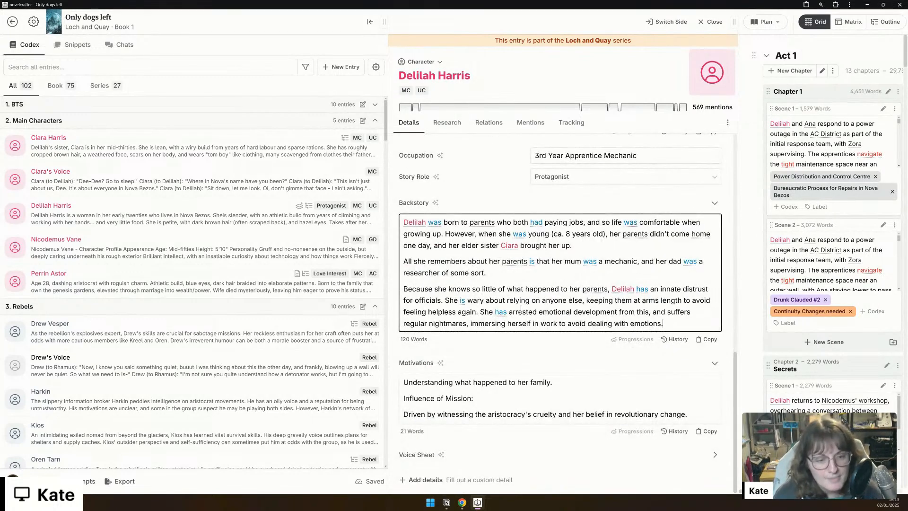
Step: Add a new first paragraph to Motivations: "Fairness - she wants people to be treated fairly and not hurt each other."
{"action": "left_click", "coordinate": [417, 383]}
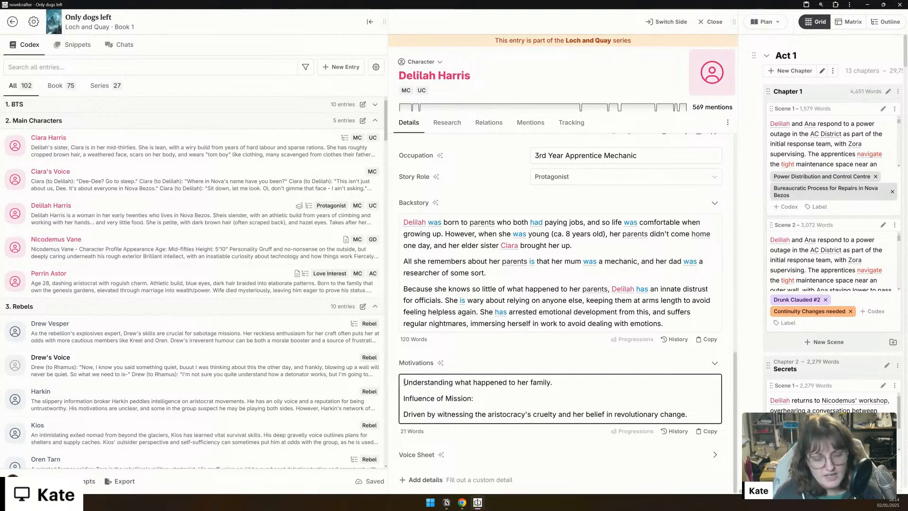
{"action": "left_click", "coordinate": [404, 382]}
{"action": "key", "text": "Return"}
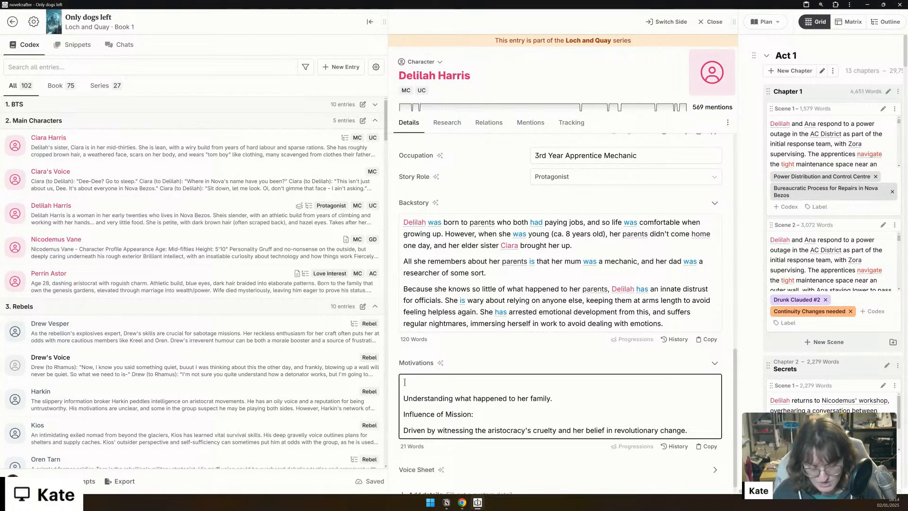
{"action": "type", "text": "Fa"}
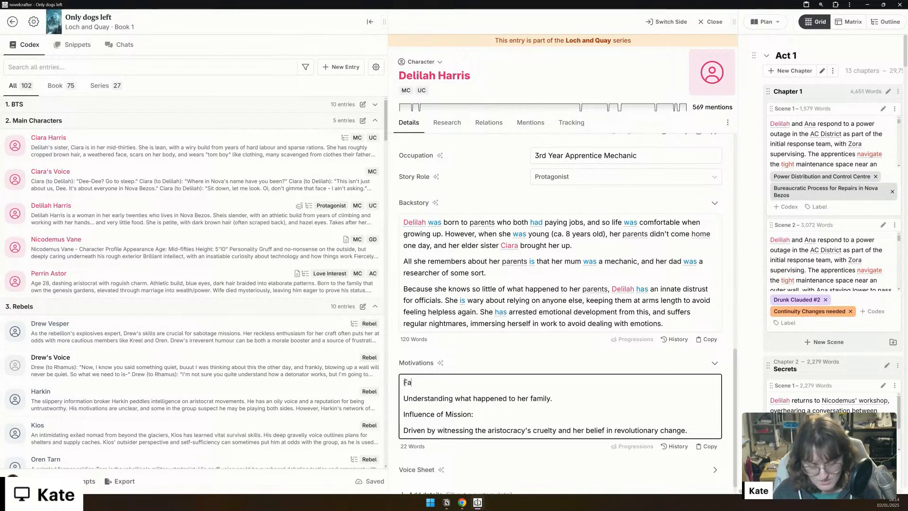
{"action": "type", "text": "irness - she wants people to be treated fairly and not hurt each other. She al"}
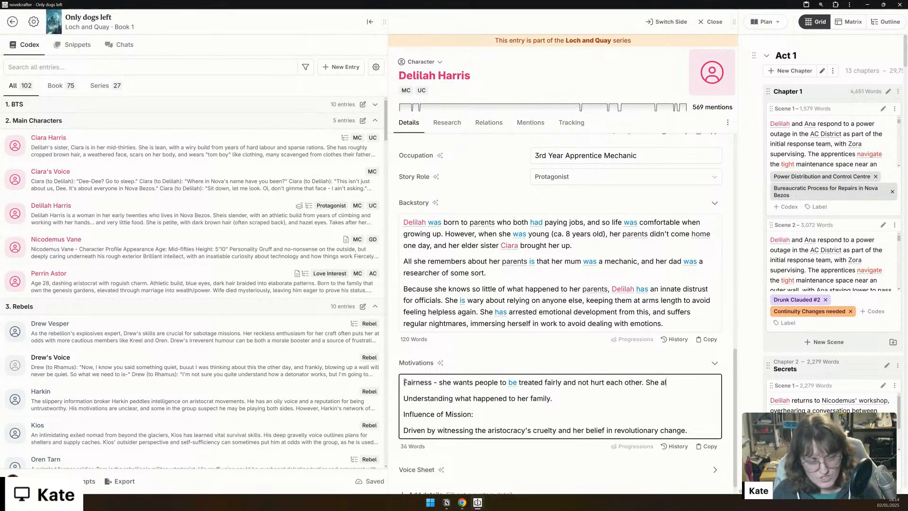
Step: Continue the Motivations paragraph with "She also desperately wants to know what happened to her parents. No one she has spoken to knows or will tell her."
{"action": "type", "text": "so desperately"}
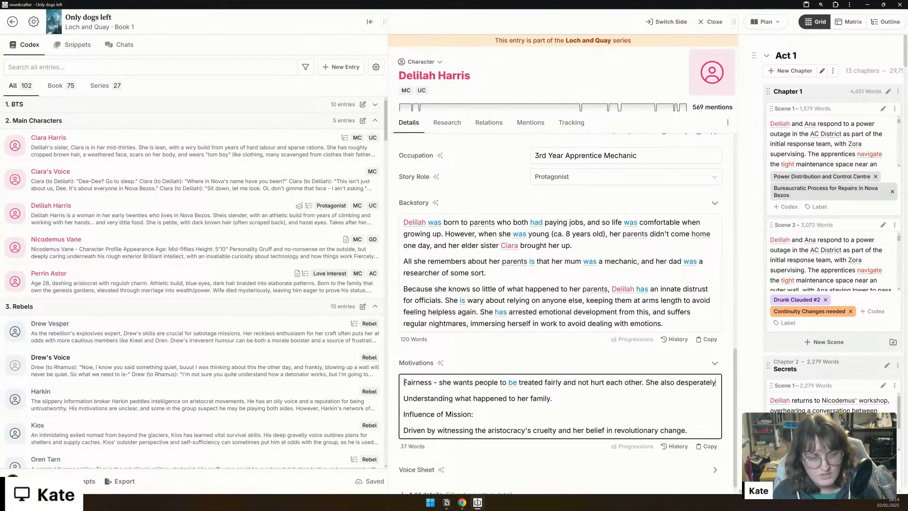
{"action": "type", "text": " wants to know w"}
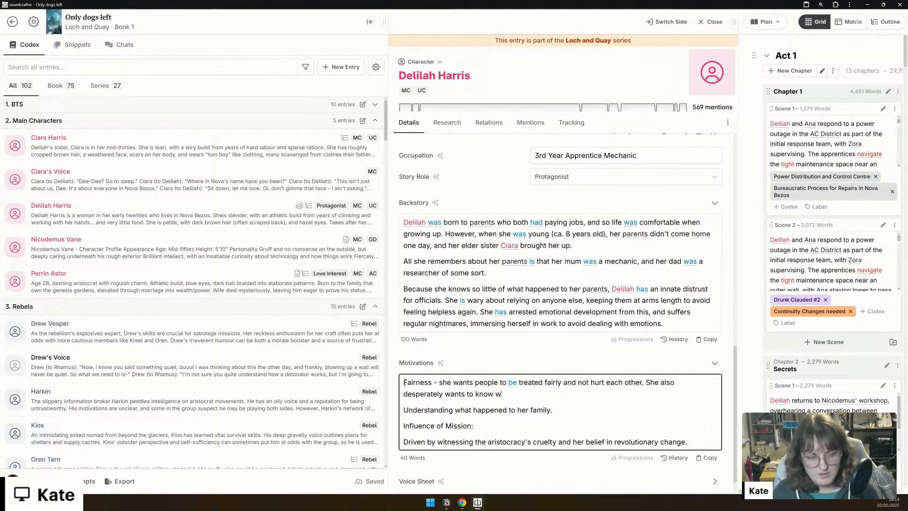
{"action": "type", "text": "hat happened to her family ."}
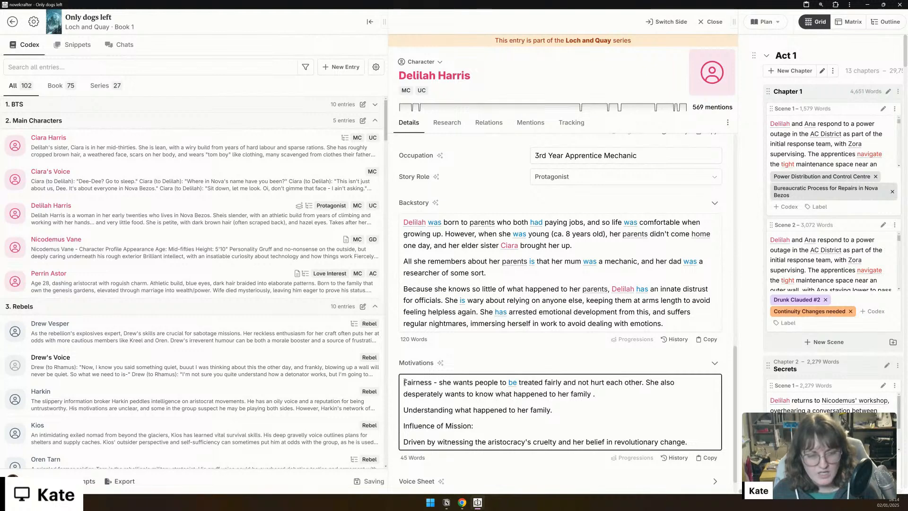
{"action": "type", "text": "N"}
{"action": "key", "text": "BackSpace"}
{"action": "key", "text": "BackSpace"}
{"action": "key", "text": "BackSpace"}
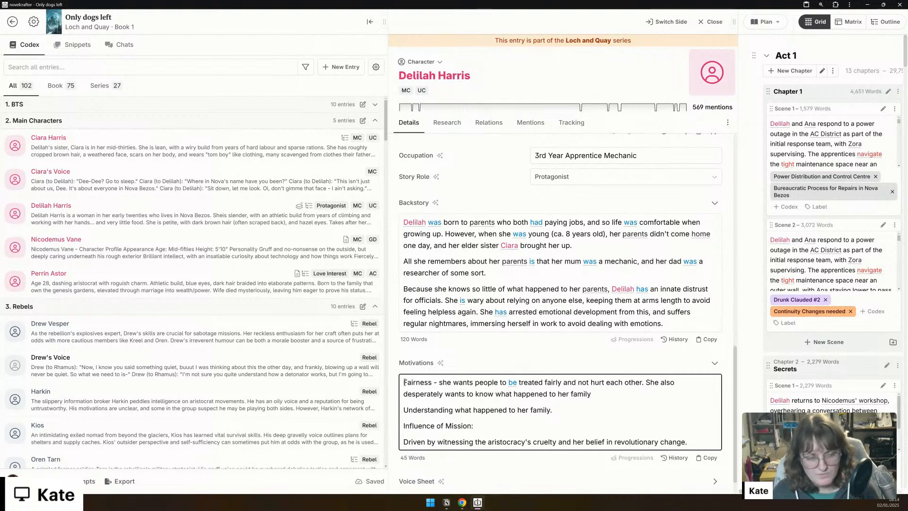
{"action": "key", "text": "BackSpace"}
{"action": "key", "text": "BackSpace"}
{"action": "key", "text": "BackSpace"}
{"action": "key", "text": "BackSpace"}
{"action": "key", "text": "BackSpace"}
{"action": "type", "text": "p"}
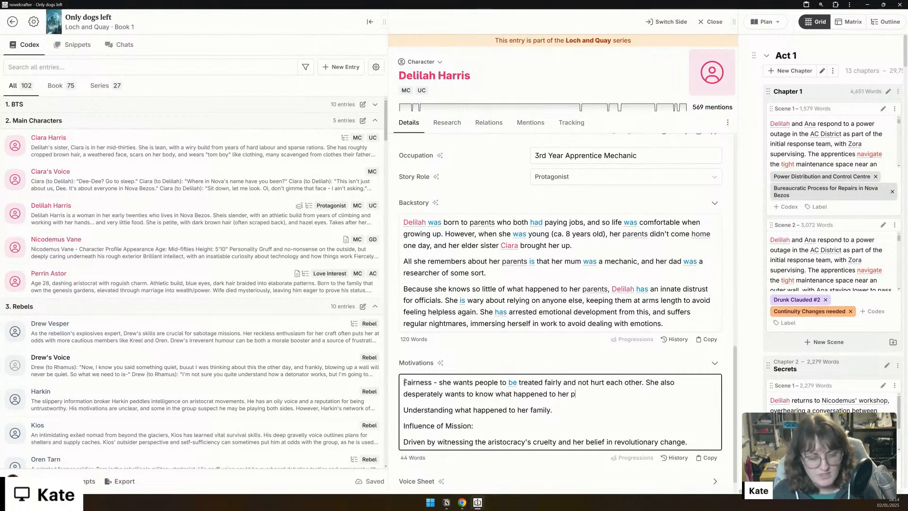
{"action": "type", "text": "arents. No one"}
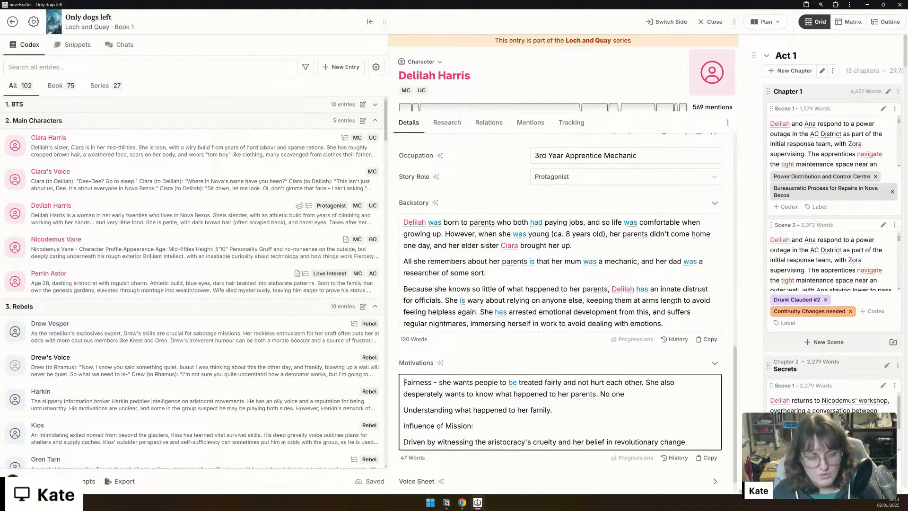
{"action": "type", "text": " she has spoken to"}
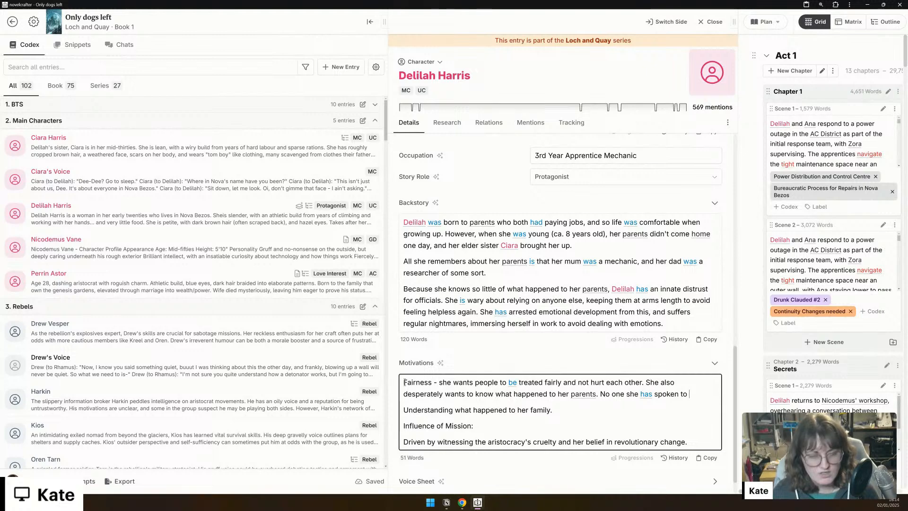
{"action": "type", "text": " knows or will tell her."}
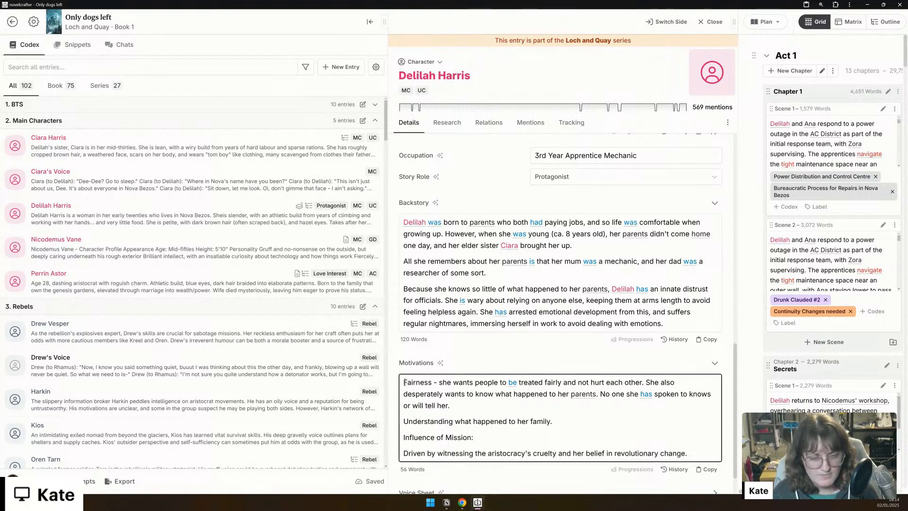
Step: Add a Motivations paragraph: "She gets involved with the rebels as she believes that their goals are aligned."
{"action": "key", "text": "Return"}
{"action": "type", "text": "She gets in"}
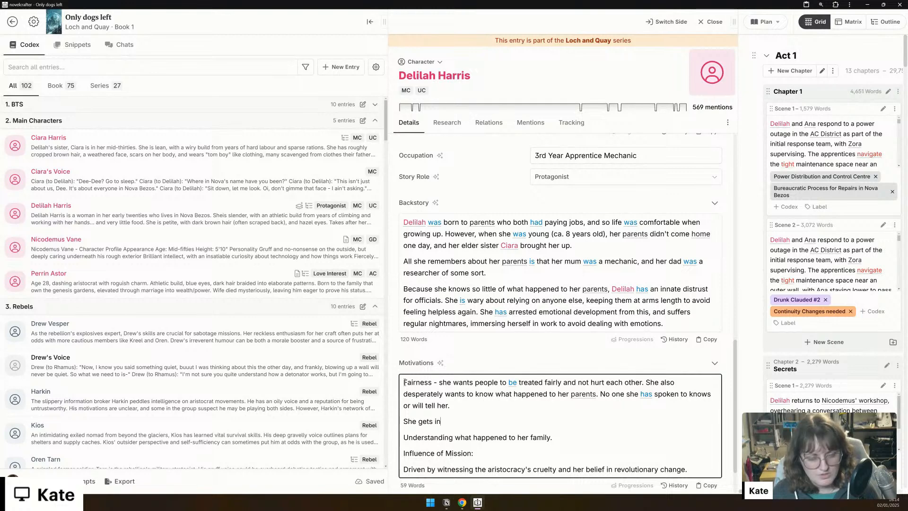
{"action": "type", "text": "volved with"}
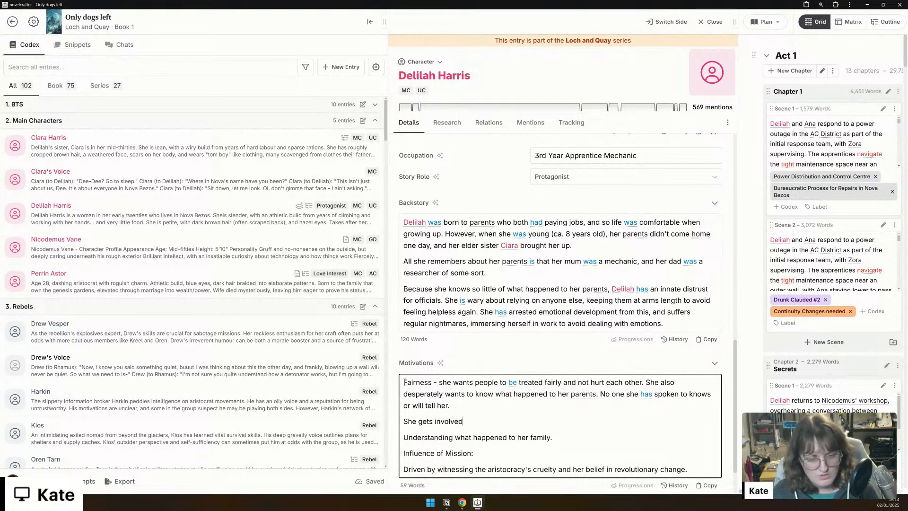
{"action": "type", "text": "e re"}
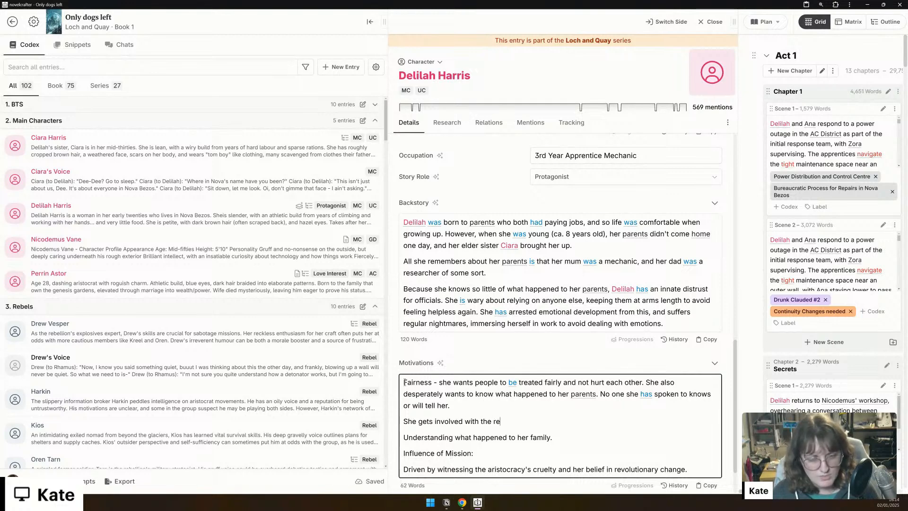
{"action": "type", "text": "bels as she initbels as she be"}
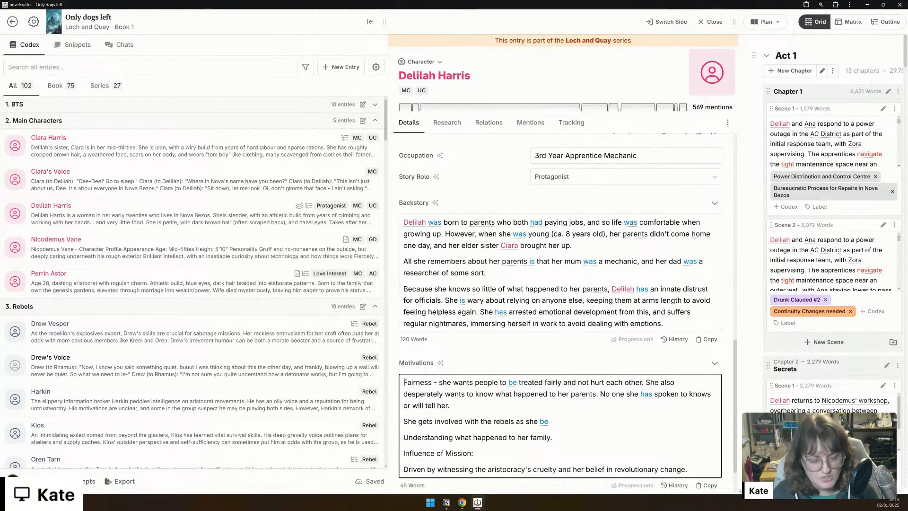
{"action": "type", "text": "lieves that"}
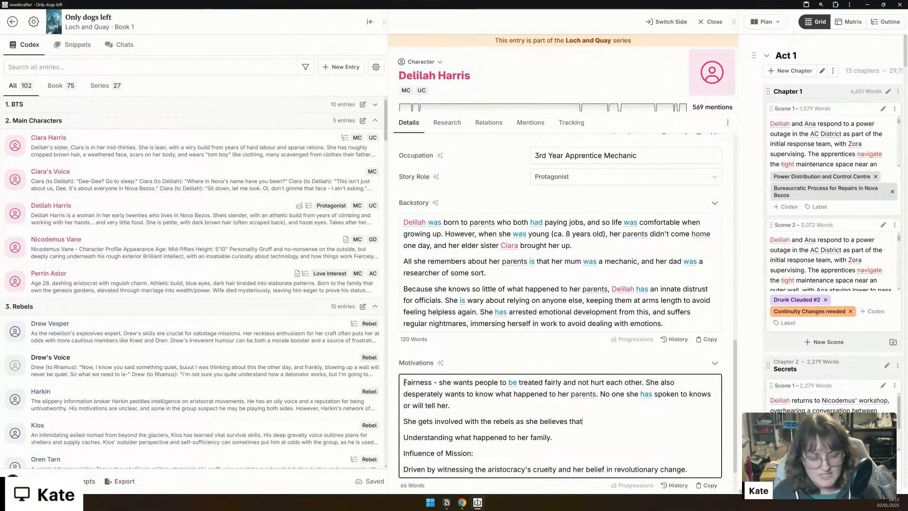
{"action": "type", "text": " their goal"}
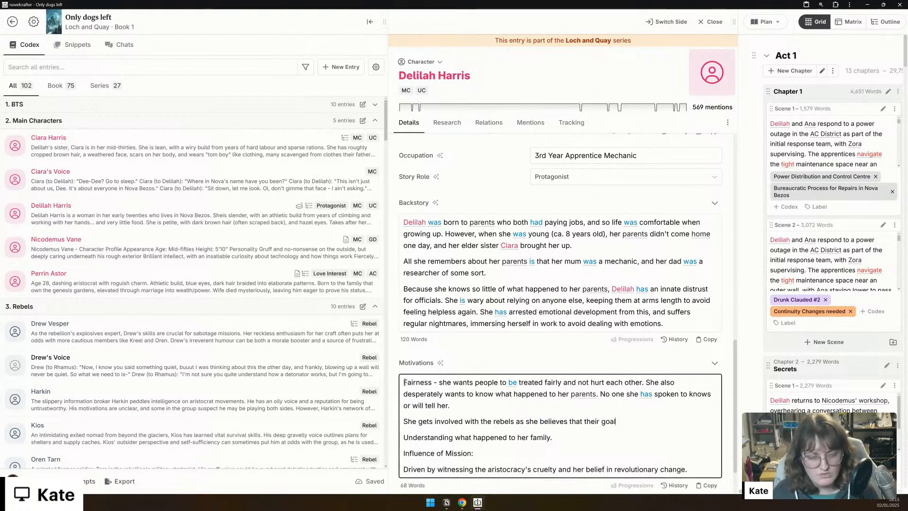
{"action": "type", "text": "s are aligned."}
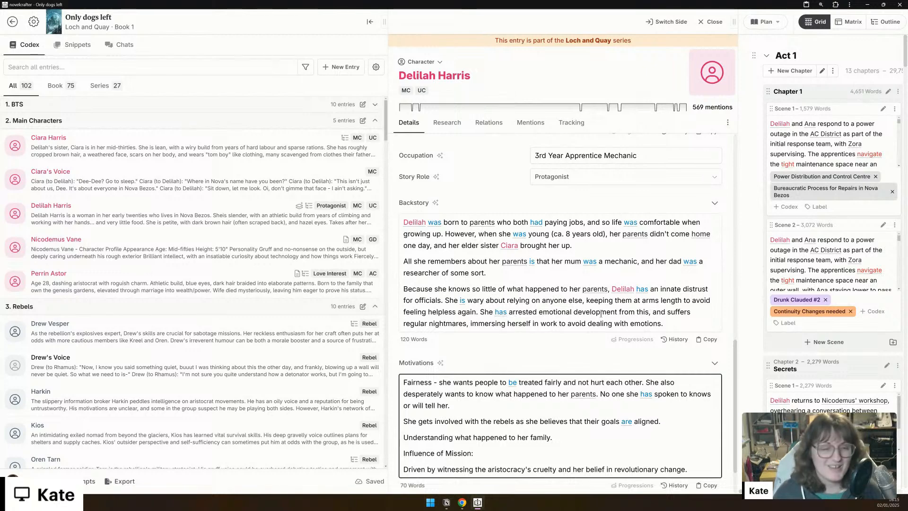
Step: Delete all Motivations text after "or will tell her.", including the rebels paragraph and the old notes
{"action": "left_click_drag", "start_coordinate": [697, 467], "coordinate": [399, 425]}
{"action": "key", "text": "BackSpace"}
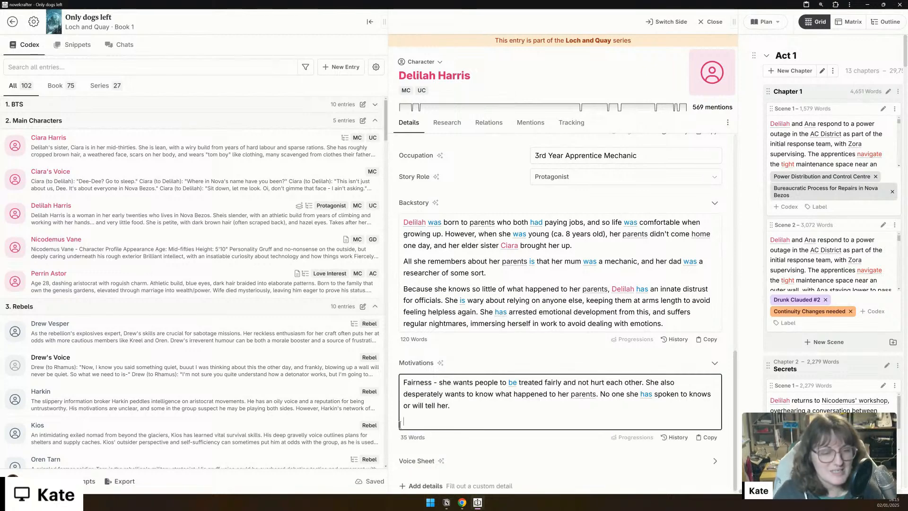
Step: Remove the "Personality" and "General Traits:" headings and the surplus blank lines above the fiery personality note in the Description
{"action": "scroll", "coordinate": [429, 410], "scroll_direction": "up", "scroll_amount": 3}
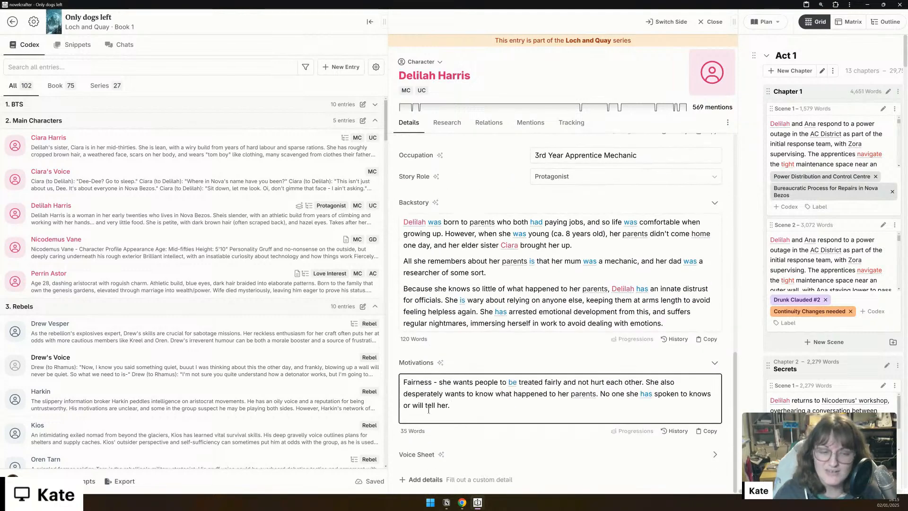
{"action": "scroll", "coordinate": [469, 407], "scroll_direction": "up", "scroll_amount": 1}
{"action": "scroll", "coordinate": [470, 406], "scroll_direction": "up", "scroll_amount": 9}
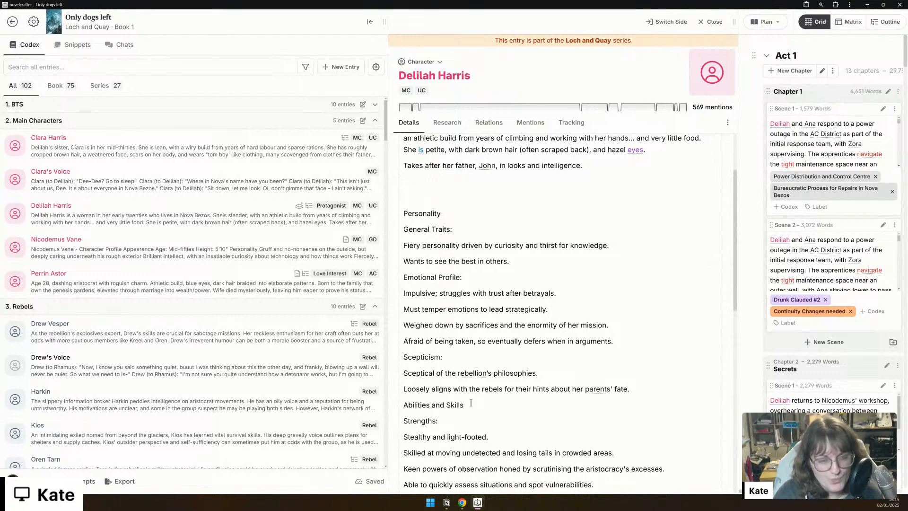
{"action": "scroll", "coordinate": [471, 403], "scroll_direction": "up", "scroll_amount": 2}
{"action": "left_click_drag", "start_coordinate": [454, 300], "coordinate": [404, 279]}
{"action": "key", "text": "BackSpace"}
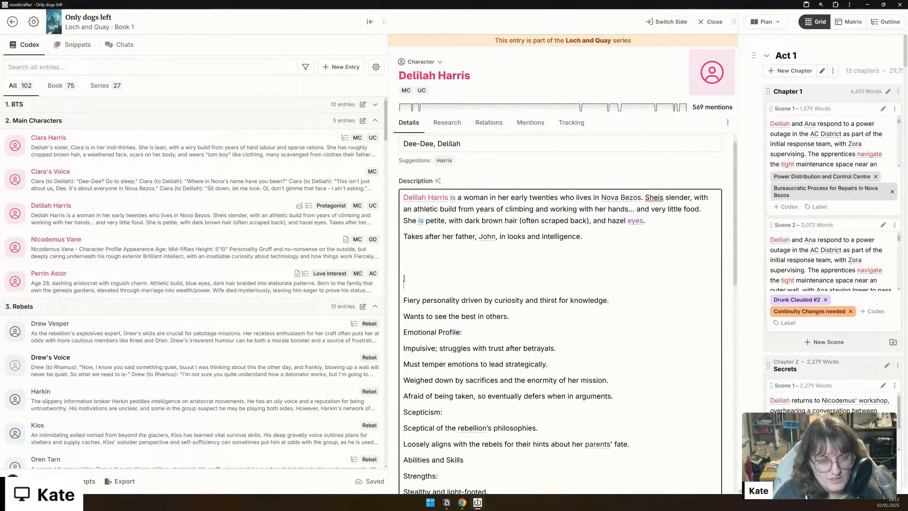
{"action": "key", "text": "BackSpace"}
{"action": "key", "text": "BackSpace"}
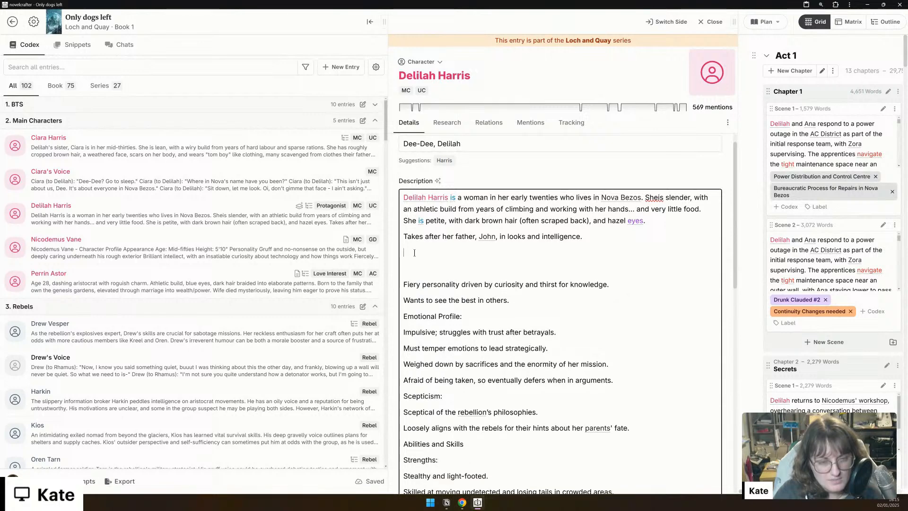
Step: Begin a new Description paragraph: "Delilah has a fiery personality, and is driven by curiousity/thirst for knowledge. She wants to see the best in others"
{"action": "type", "text": "De"}
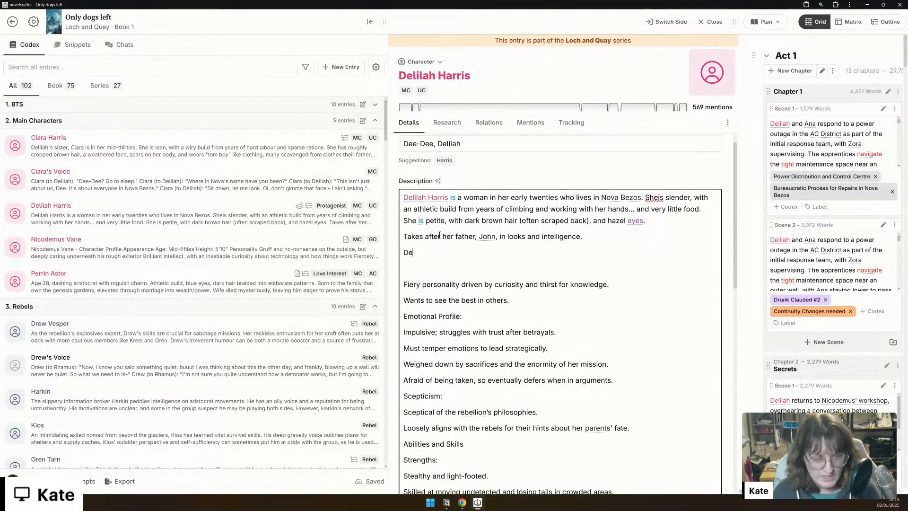
{"action": "type", "text": "lilah has a "}
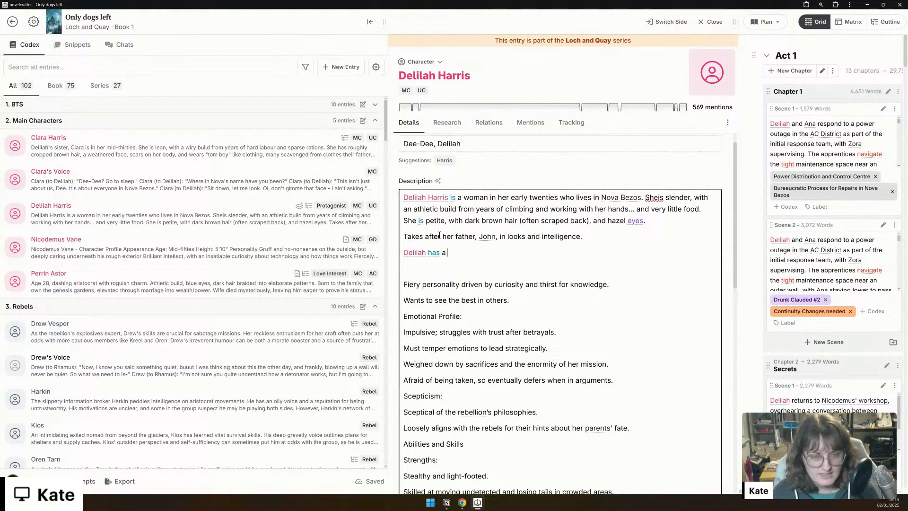
{"action": "type", "text": "fiery person"}
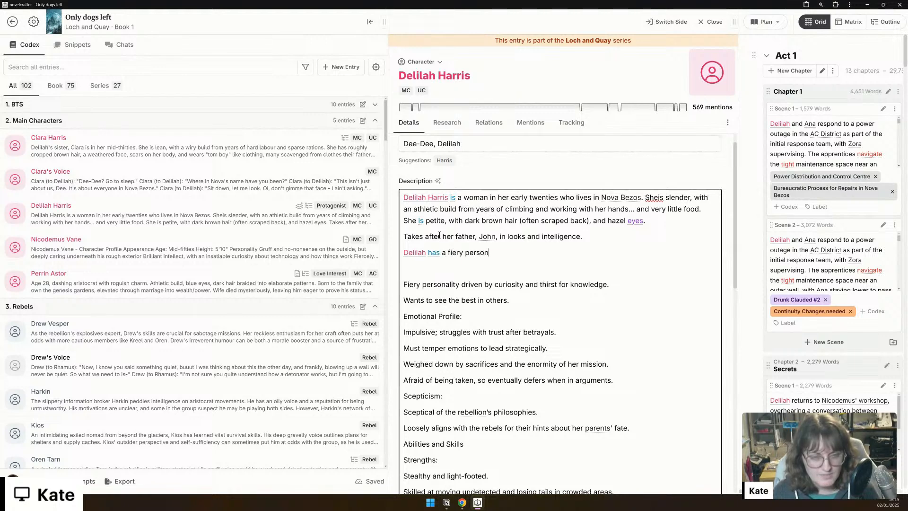
{"action": "type", "text": "ality, and is "}
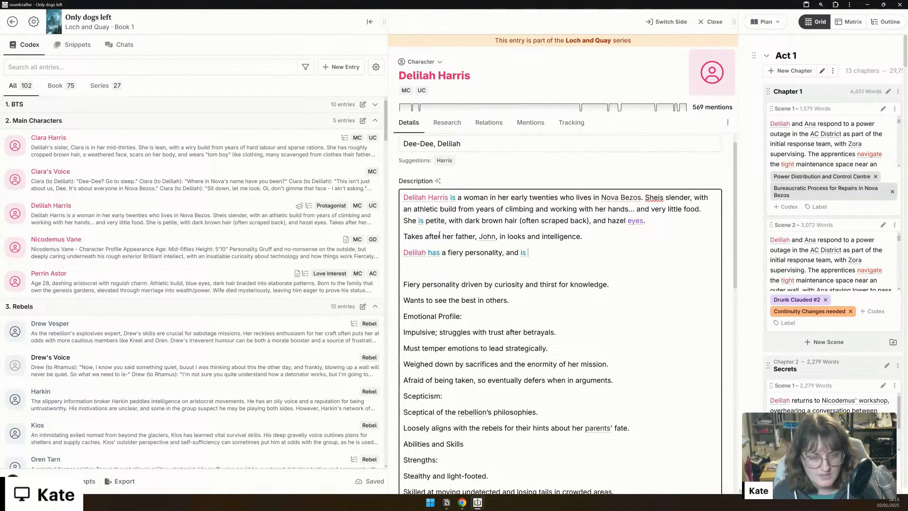
{"action": "type", "text": "driven by"}
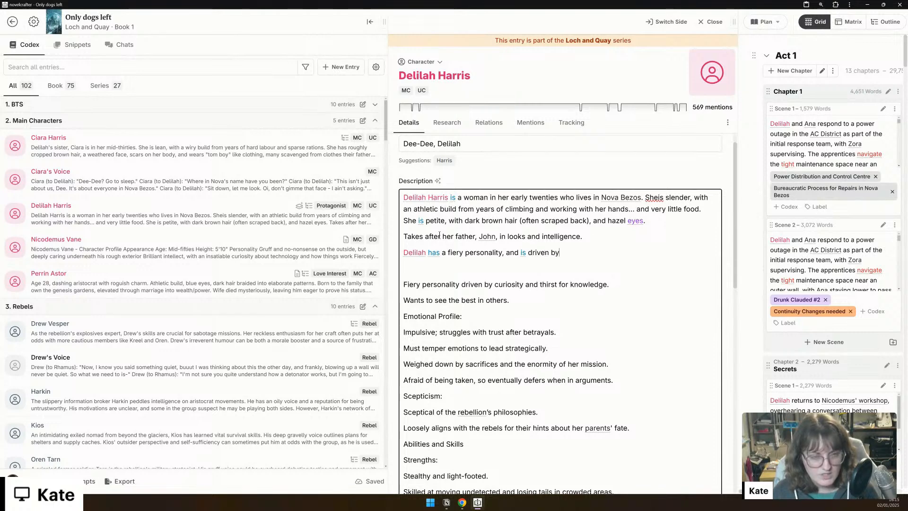
{"action": "type", "text": " vuurio"}
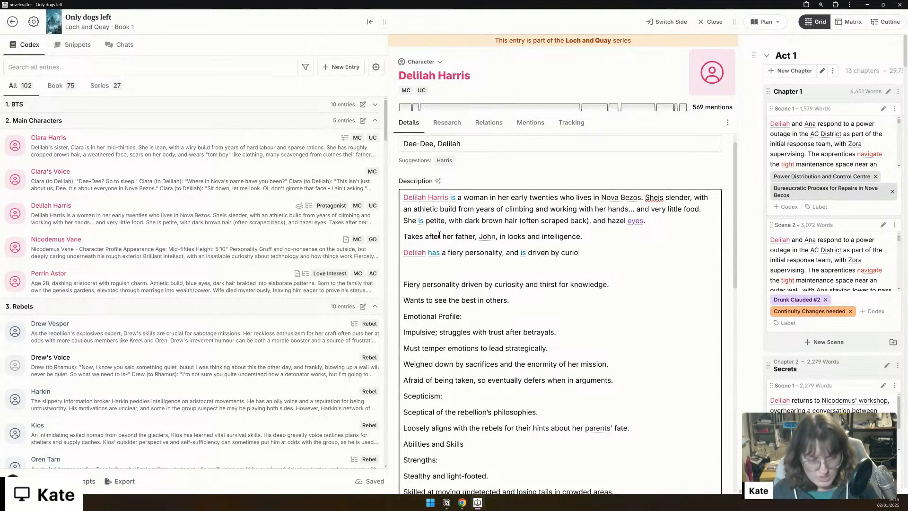
{"action": "type", "text": "usity/thirst "}
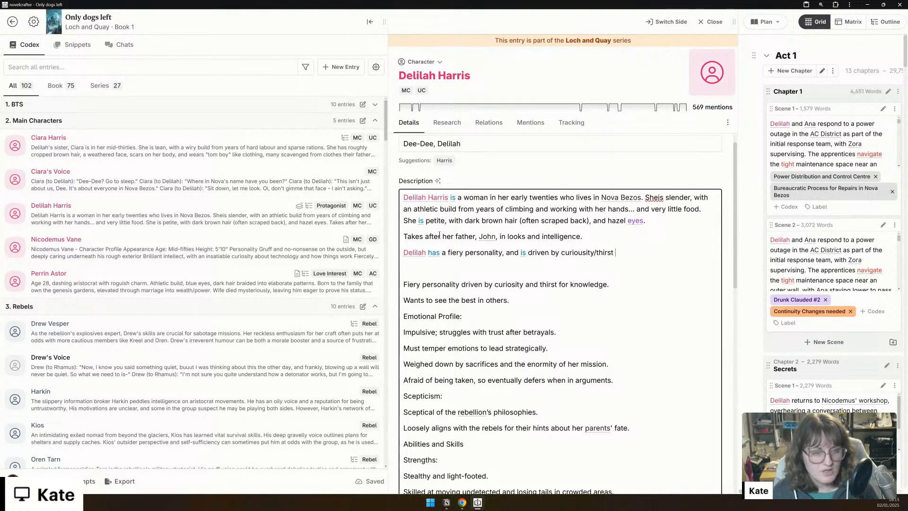
{"action": "type", "text": "for knowledge. "}
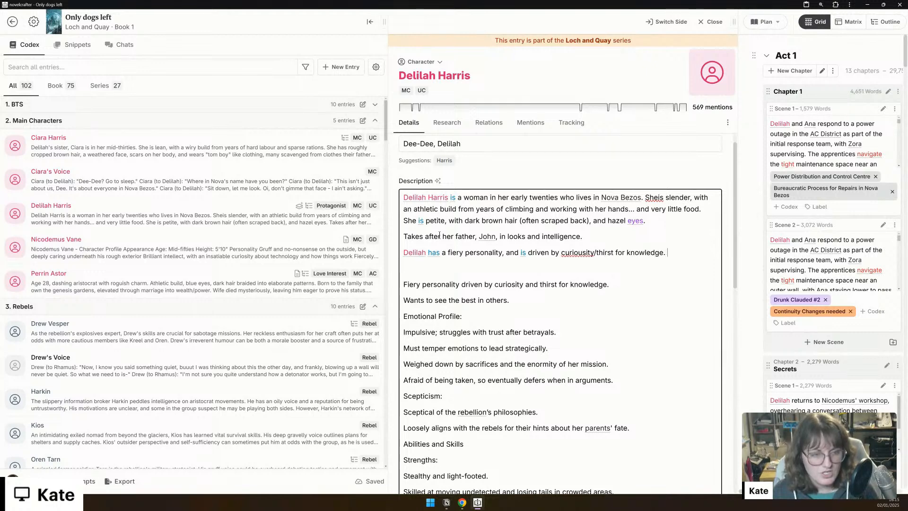
{"action": "type", "text": "She wants to "}
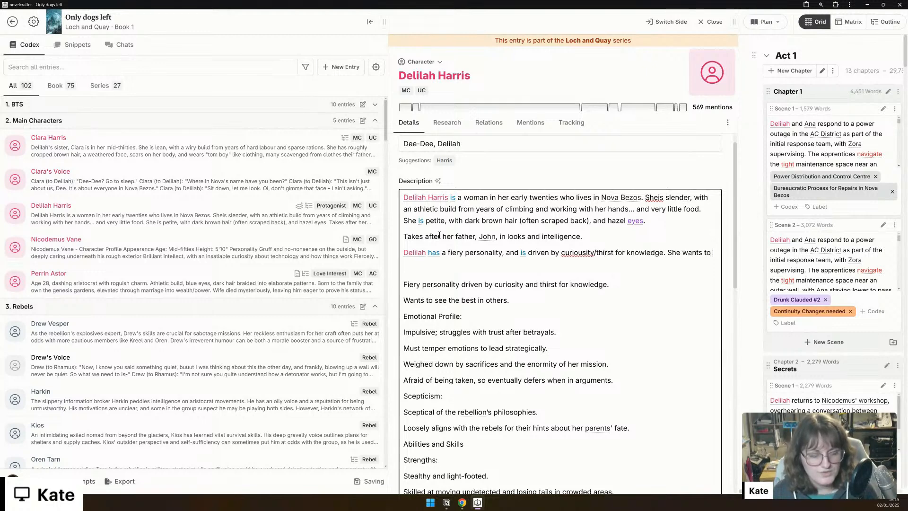
{"action": "type", "text": "see the best in others"}
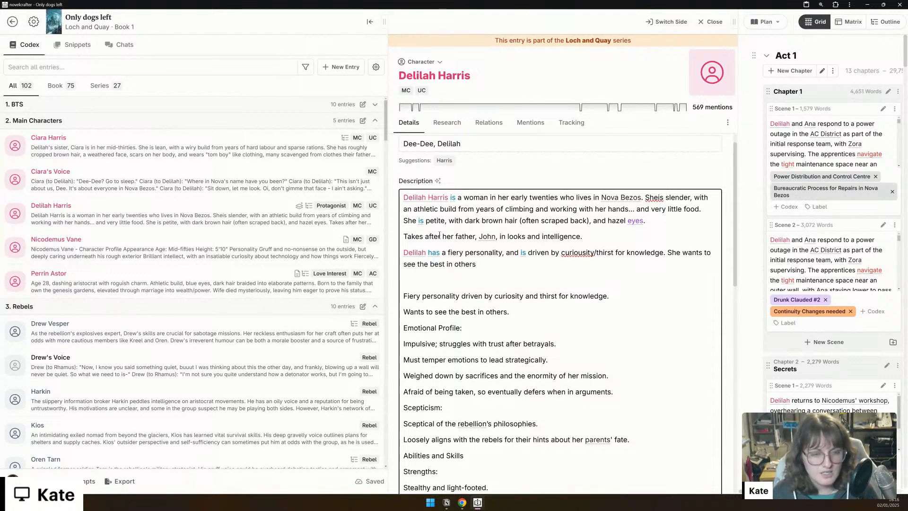
Step: Continue the paragraph with "However, she can be impulsive, stubborn, and it is hard to change her opinion once it has been made up."
{"action": "type", "text": ". However, s"}
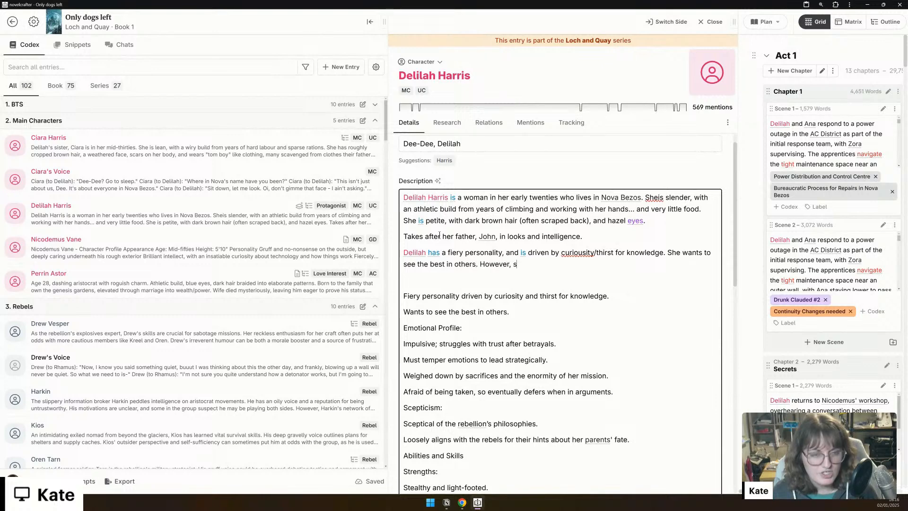
{"action": "type", "text": "he can be"}
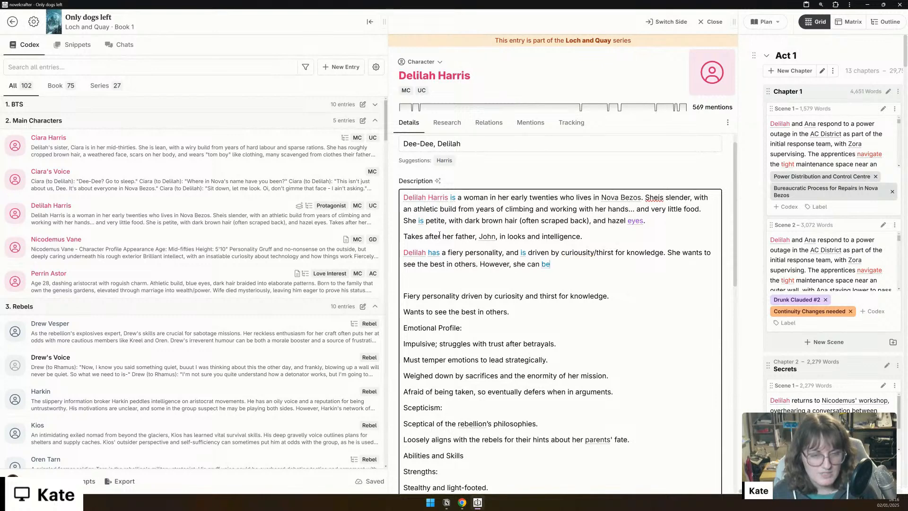
{"action": "type", "text": " impulsive, and"}
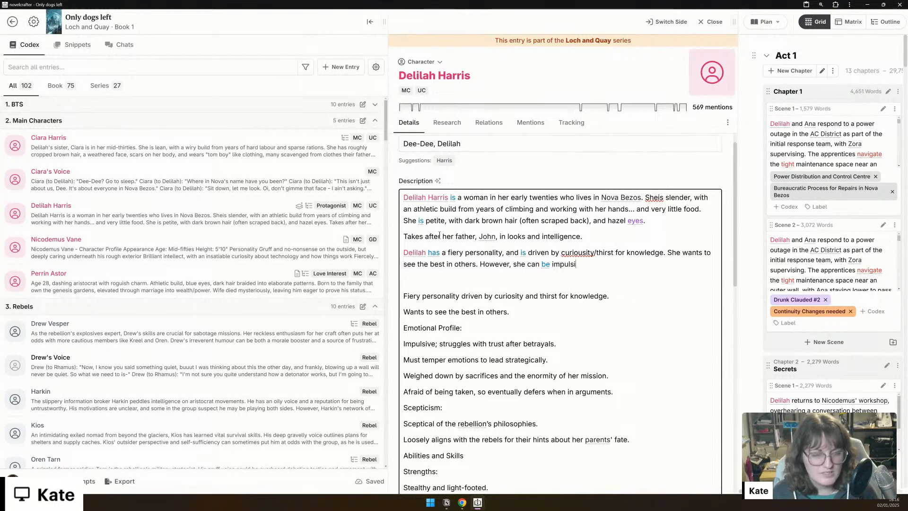
{"action": "key", "text": "BackSpace"}
{"action": "key", "text": "BackSpace"}
{"action": "key", "text": "BackSpace"}
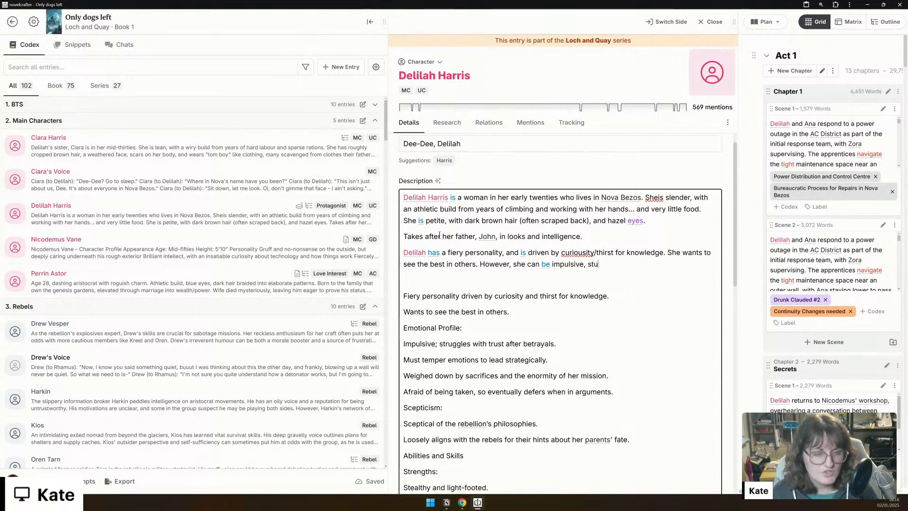
{"action": "type", "text": "stubborn,"}
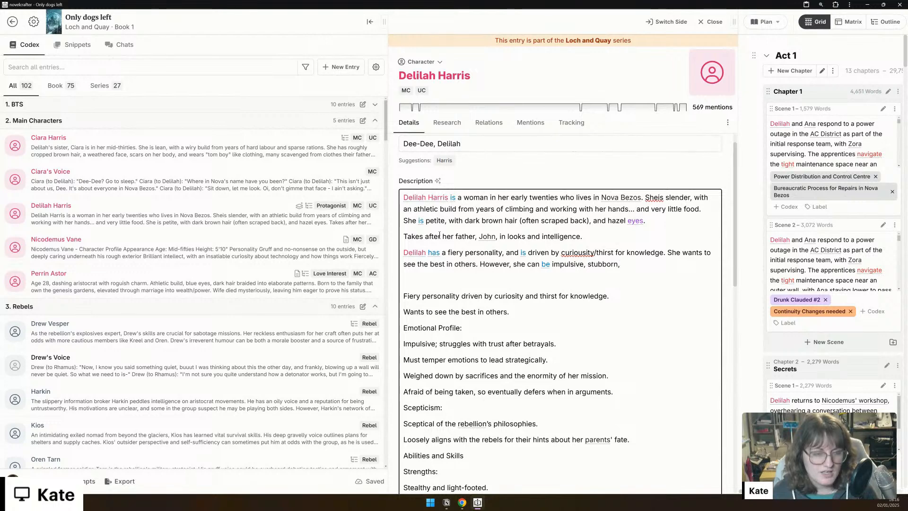
{"action": "type", "text": " and it is "}
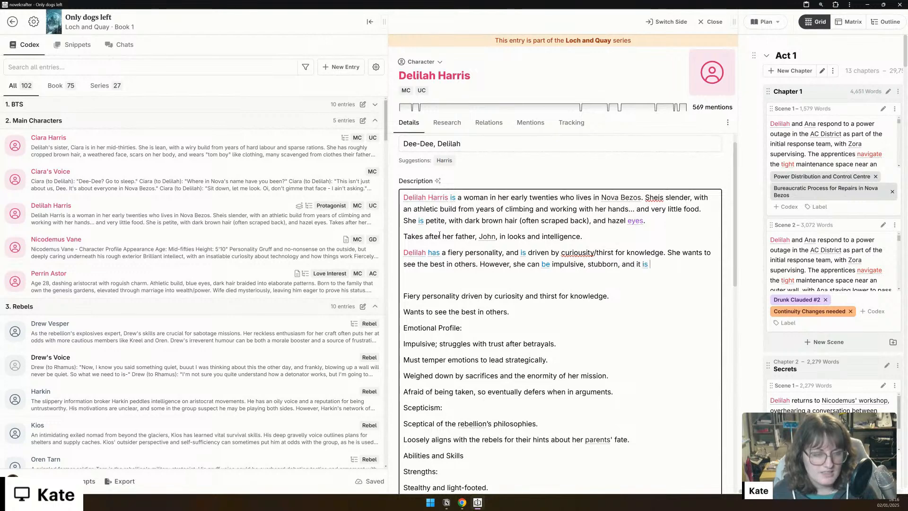
{"action": "type", "text": "hard to change he"}
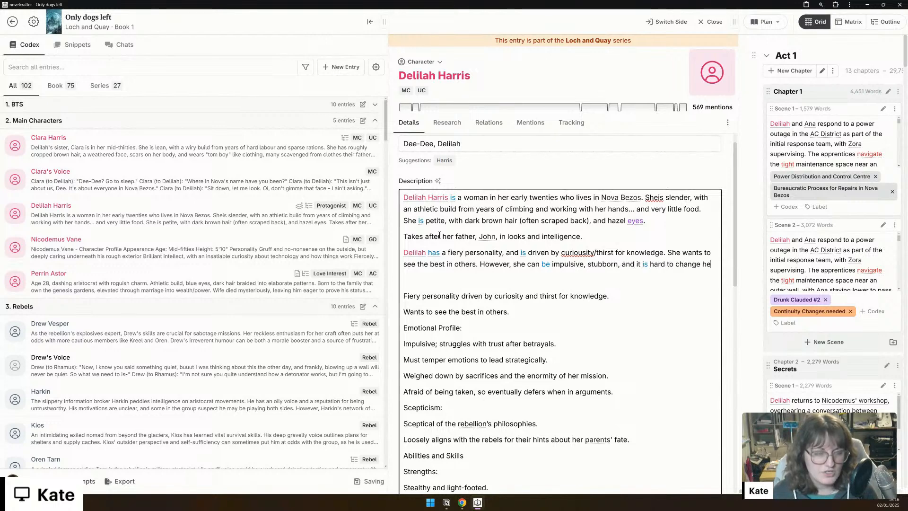
{"action": "type", "text": "r opinion "}
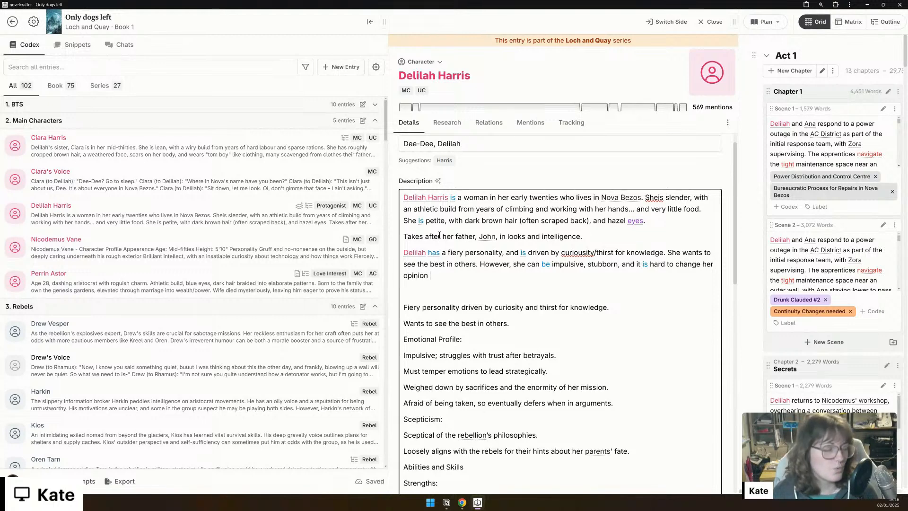
{"action": "type", "text": "once it has be"}
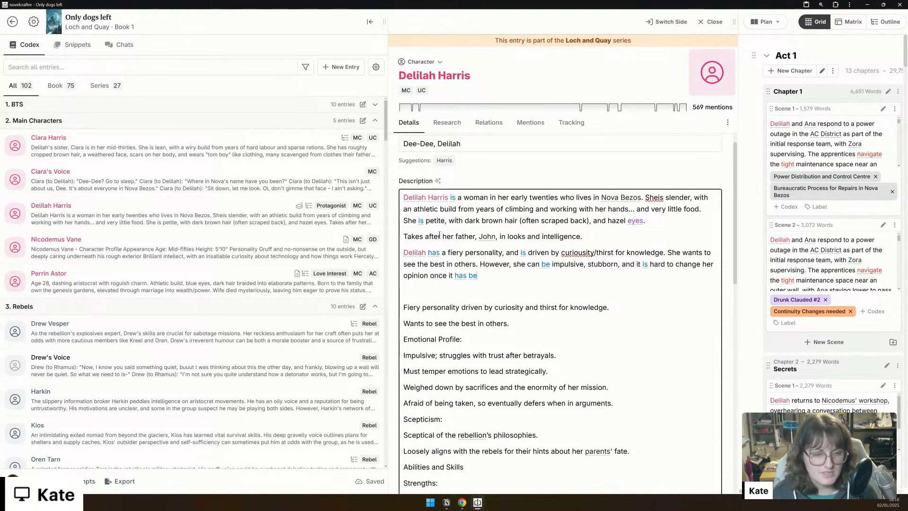
{"action": "type", "text": "en made up."}
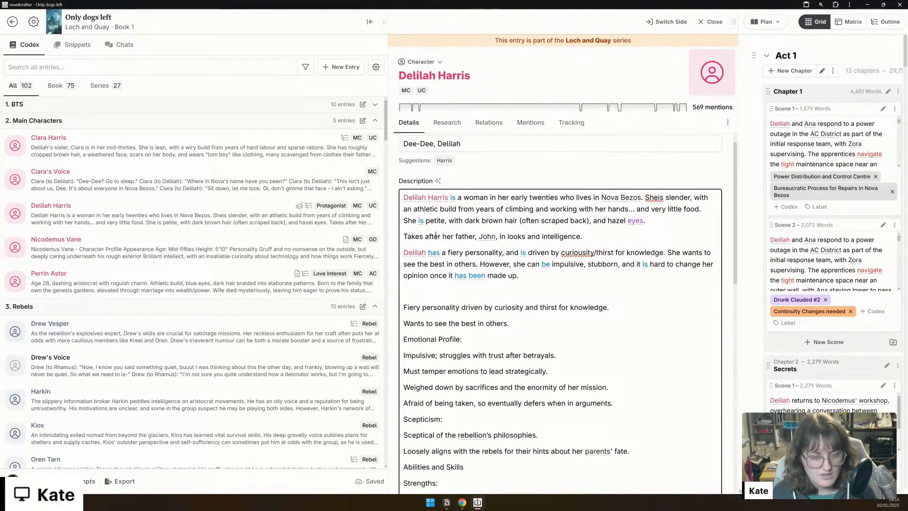
Step: Delete the old Description notes from "Fiery personality driven by curiosity" through "Weighed down by sacrifices and the enormity of her mission."
{"action": "left_click_drag", "start_coordinate": [612, 385], "coordinate": [384, 310]}
{"action": "key", "text": "BackSpace"}
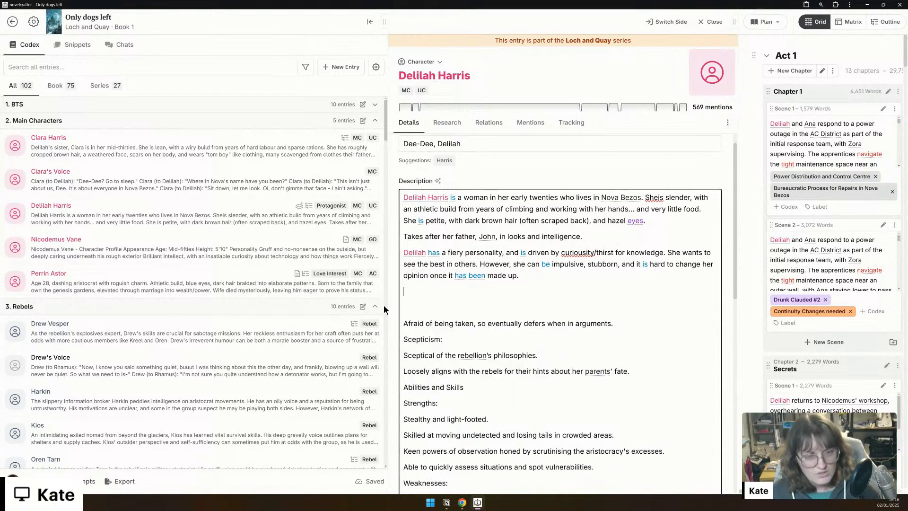
{"action": "type", "text": "When pus"}
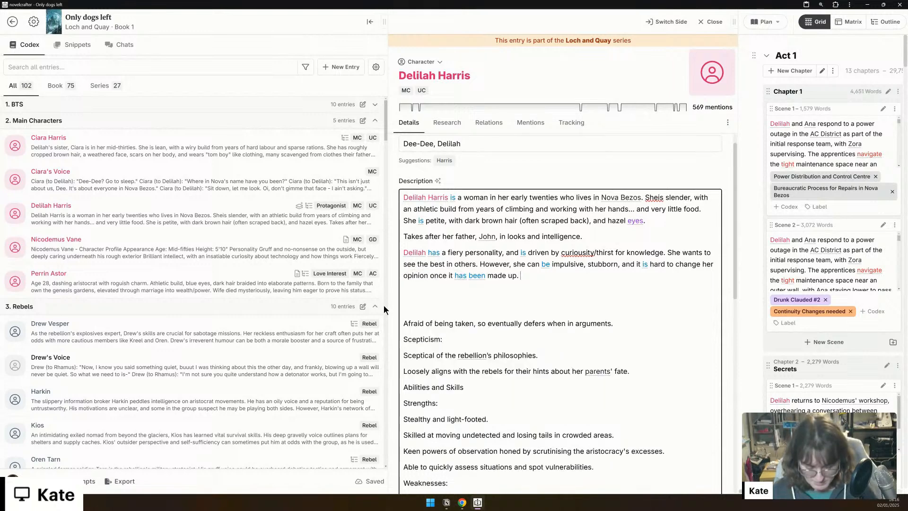
{"action": "type", "text": "hed, she"}
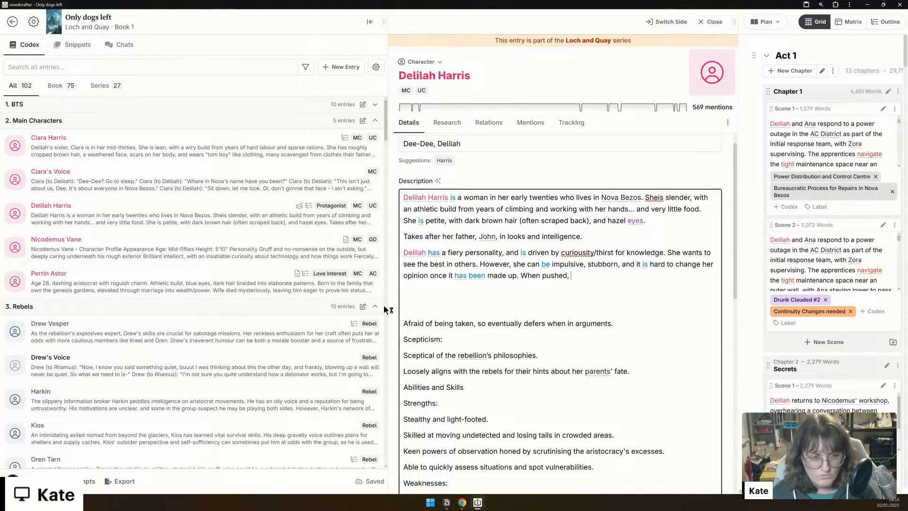
{"action": "key", "text": "BackSpace"}
{"action": "key", "text": "BackSpace"}
{"action": "key", "text": "BackSpace"}
{"action": "key", "text": "BackSpace"}
{"action": "key", "text": "BackSpace"}
{"action": "key", "text": "BackSpace"}
{"action": "key", "text": "BackSpace"}
{"action": "key", "text": "BackSpace"}
{"action": "key", "text": "BackSpace"}
{"action": "key", "text": "BackSpace"}
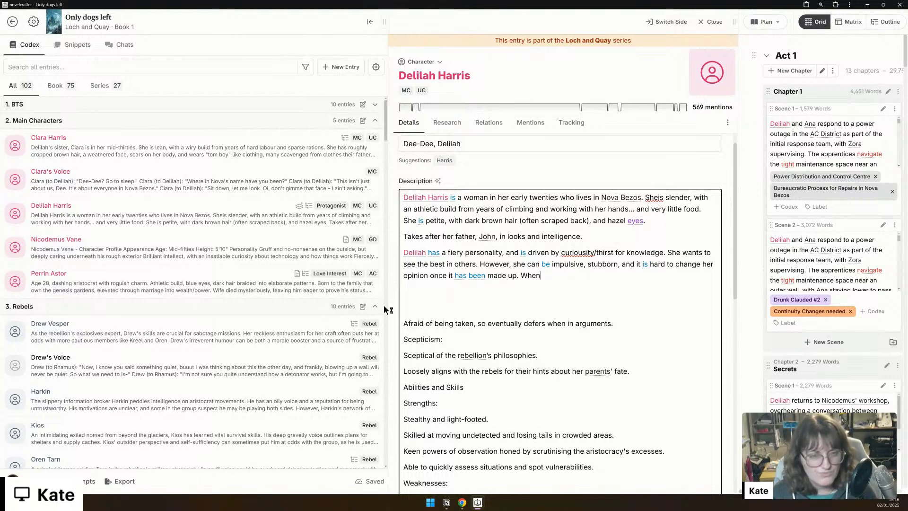
{"action": "key", "text": "BackSpace"}
{"action": "key", "text": "BackSpace"}
Step: Add to the personality paragraph: "When pushed, she instinctively wants to back down, but her stubbornness and sense of justice will not let her."
{"action": "type", "text": "Whe"}
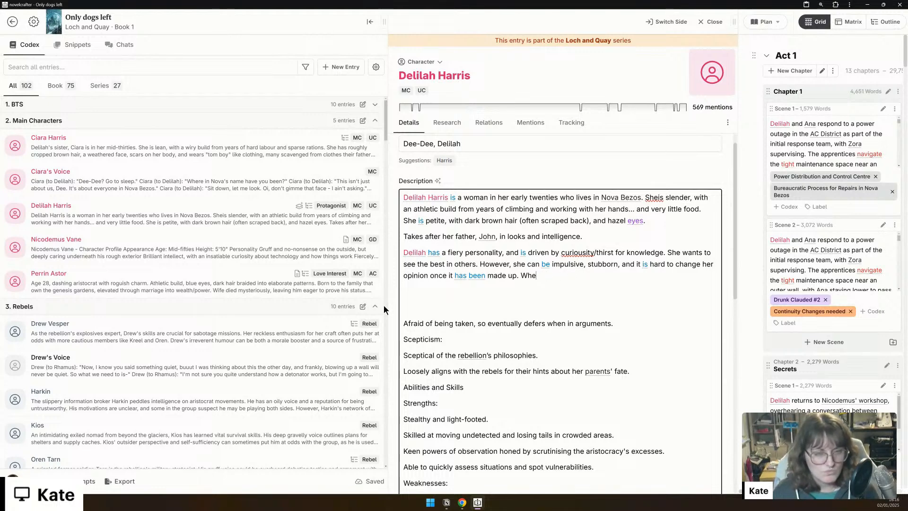
{"action": "type", "text": "n pushed, she ins"}
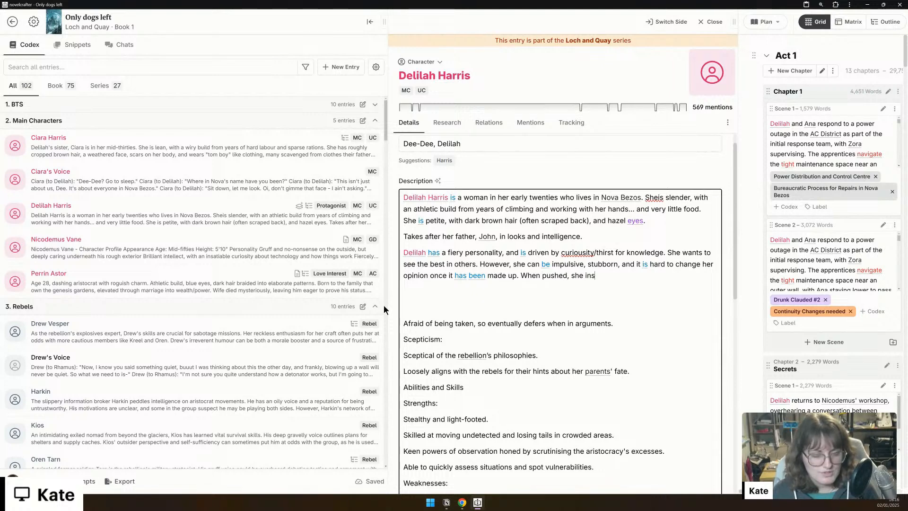
{"action": "type", "text": "tinctively "}
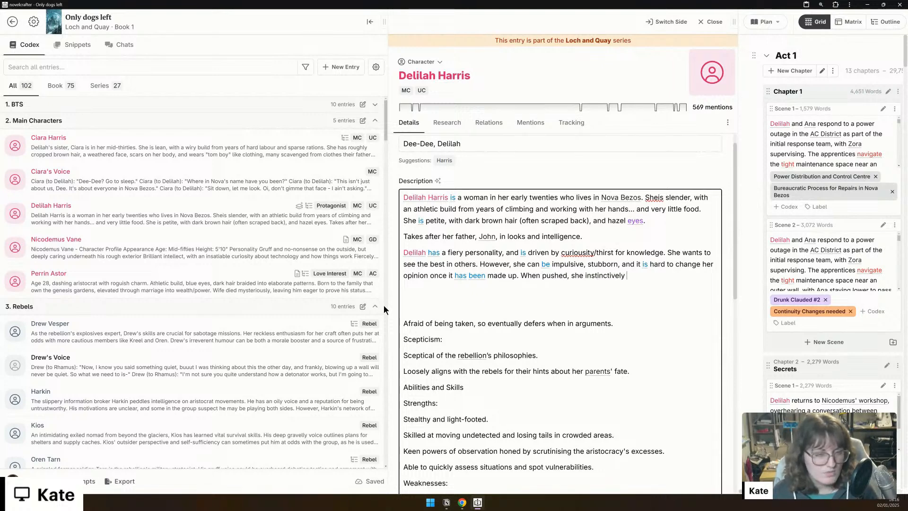
{"action": "type", "text": "wants to back"}
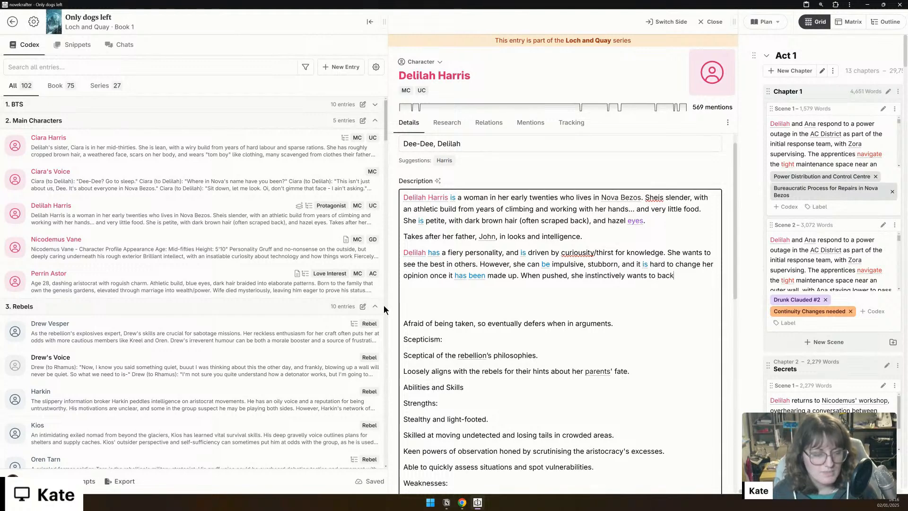
{"action": "type", "text": " down, but her "}
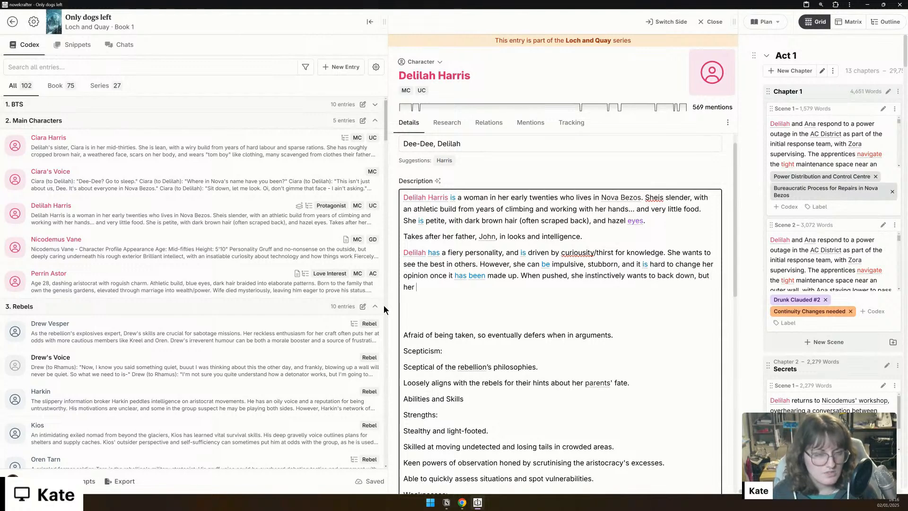
{"action": "type", "text": "stubbornness a"}
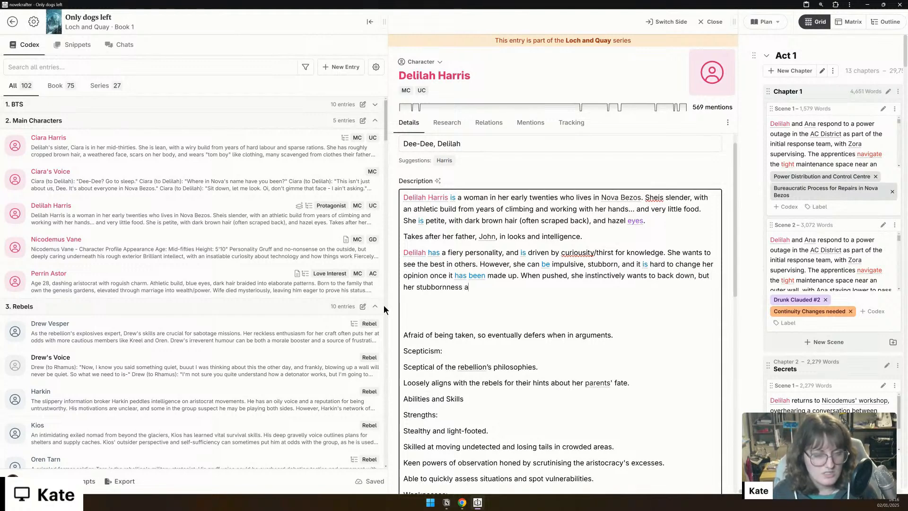
{"action": "type", "text": "nd sense of just"}
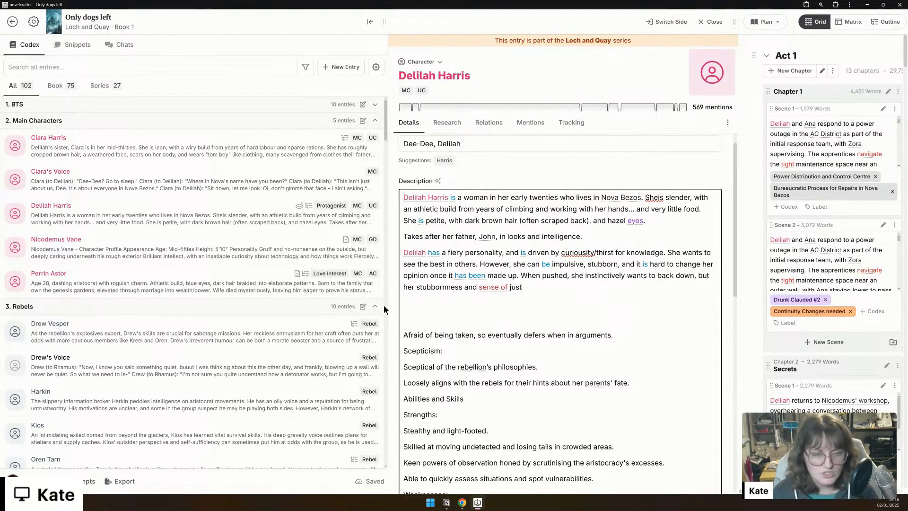
{"action": "type", "text": "ice will not let her."}
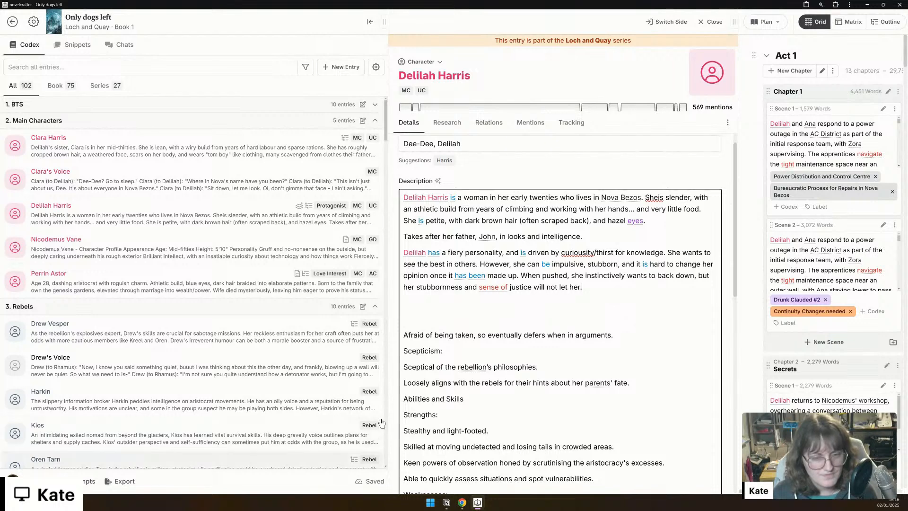
Step: Delete the "Afraid of being taken" note, the "Scepticism:" heading and the blank lines below the personality paragraph
{"action": "left_click_drag", "start_coordinate": [443, 351], "coordinate": [404, 335]}
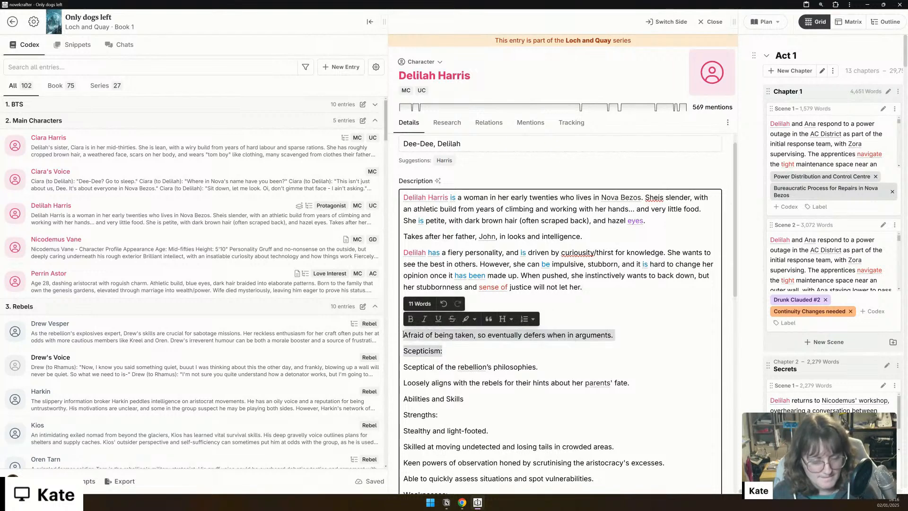
{"action": "key", "text": "BackSpace"}
{"action": "key", "text": "BackSpace"}
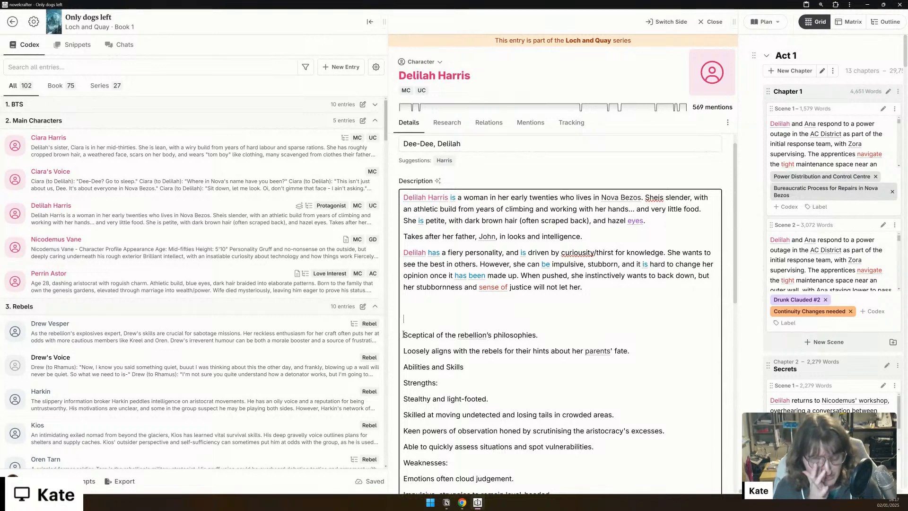
{"action": "key", "text": "BackSpace"}
{"action": "key", "text": "BackSpace"}
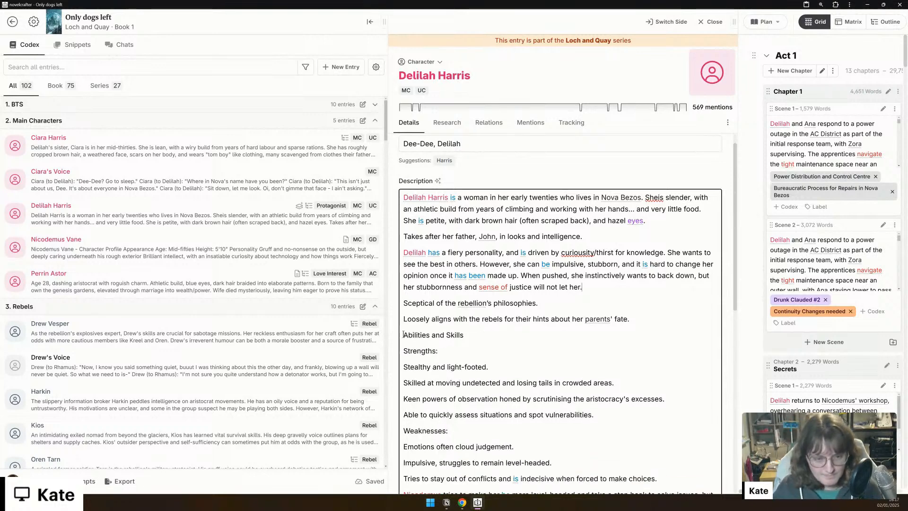
Step: Reword the scepticism note on its own line below the personality paragraph as "Delilah is sceptical of the rebellion's philosophies."
{"action": "key", "text": "BackSpace"}
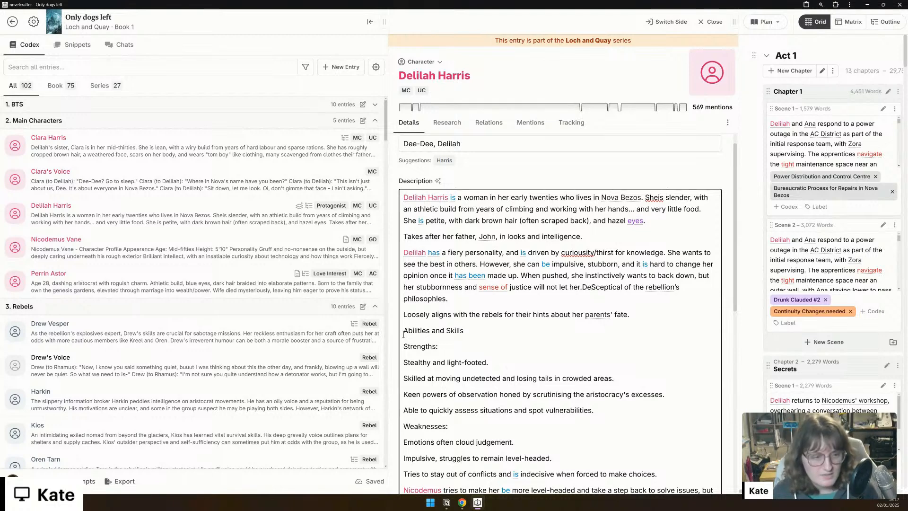
{"action": "key", "text": "Return"}
{"action": "key", "text": "Delete"}
{"action": "type", "text": "Delilah is "}
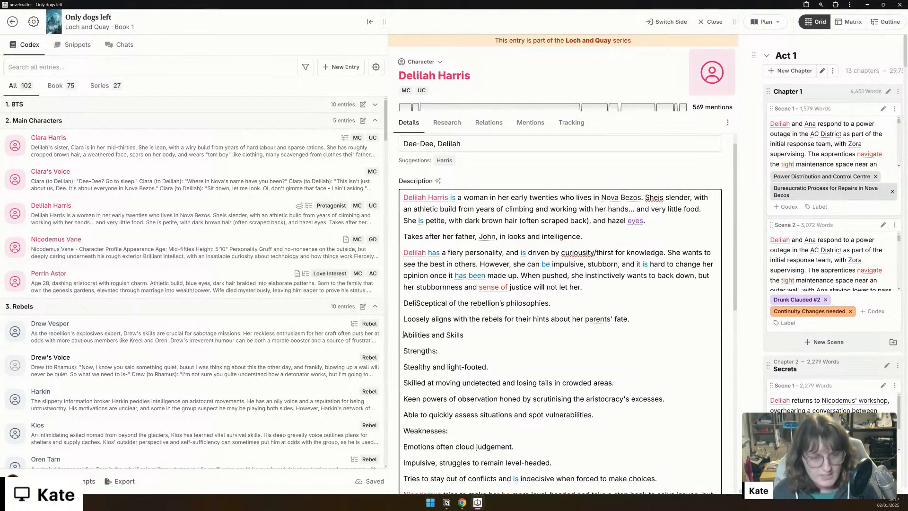
{"action": "type", "text": "s"}
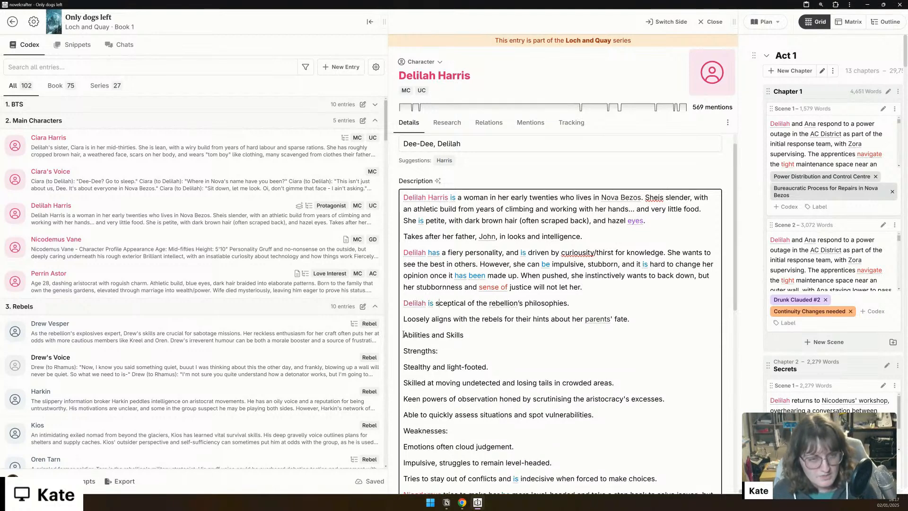
Step: Merge the following note into the scepticism sentence with ", but loosely aligns with them for their hints about her parents' fate."
{"action": "left_click", "coordinate": [589, 303]}
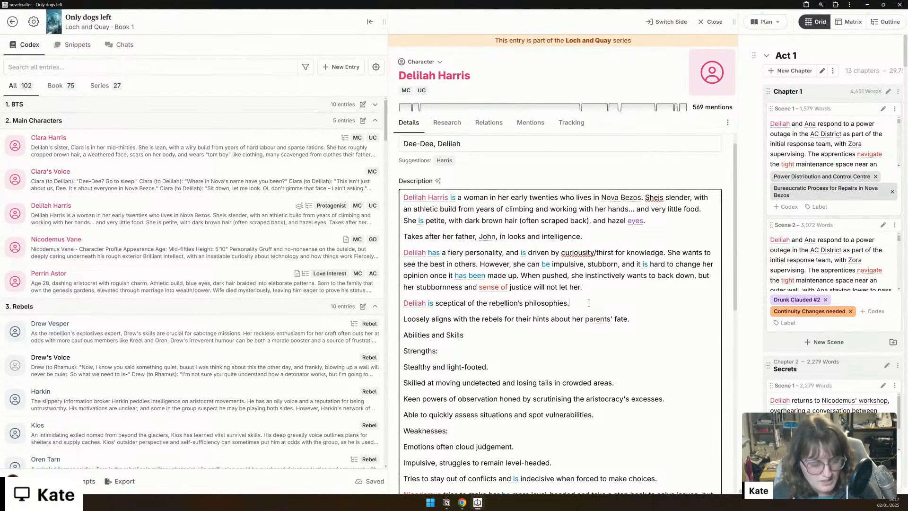
{"action": "type", "text": ", but"}
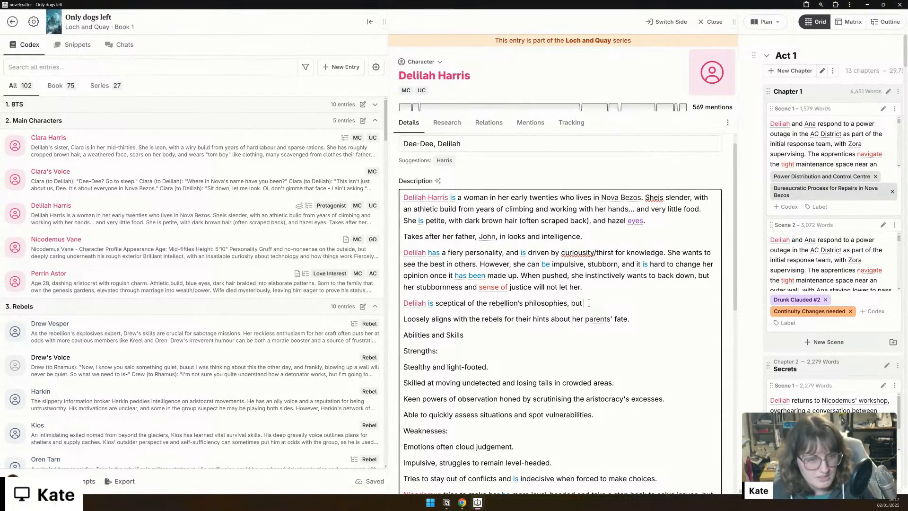
{"action": "key", "text": "Delete"}
{"action": "key", "text": "Delete"}
{"action": "type", "text": "l"}
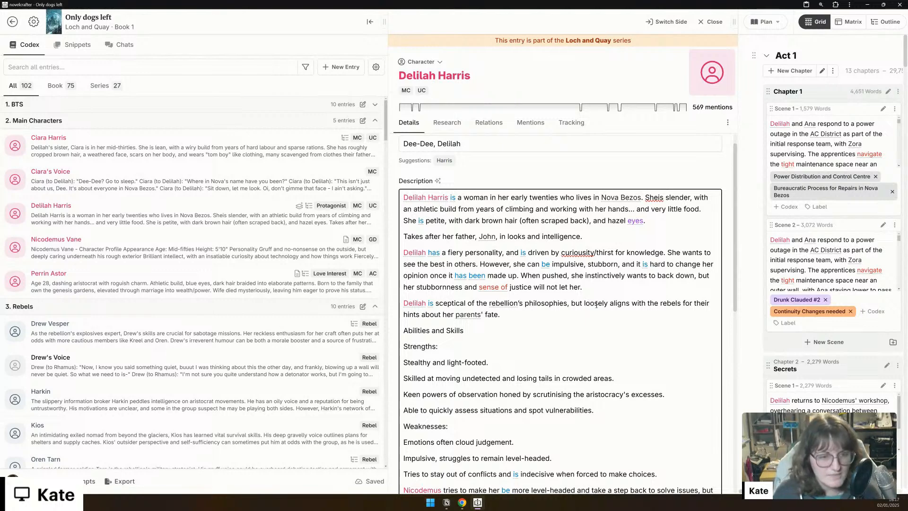
{"action": "left_click_drag", "start_coordinate": [659, 303], "coordinate": [681, 303]}
{"action": "type", "text": "them"}
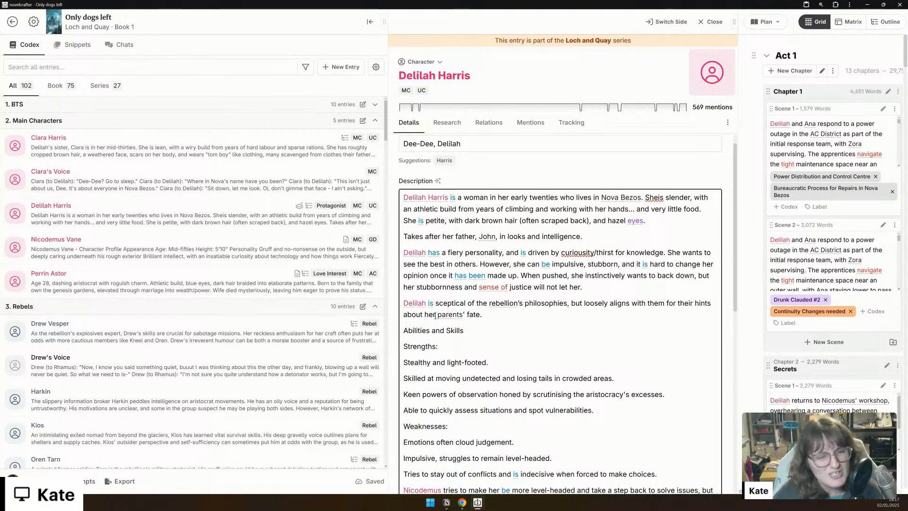
Step: Delete the "Abilities and Skills" heading from the Description
{"action": "scroll", "coordinate": [435, 315], "scroll_direction": "down", "scroll_amount": 2}
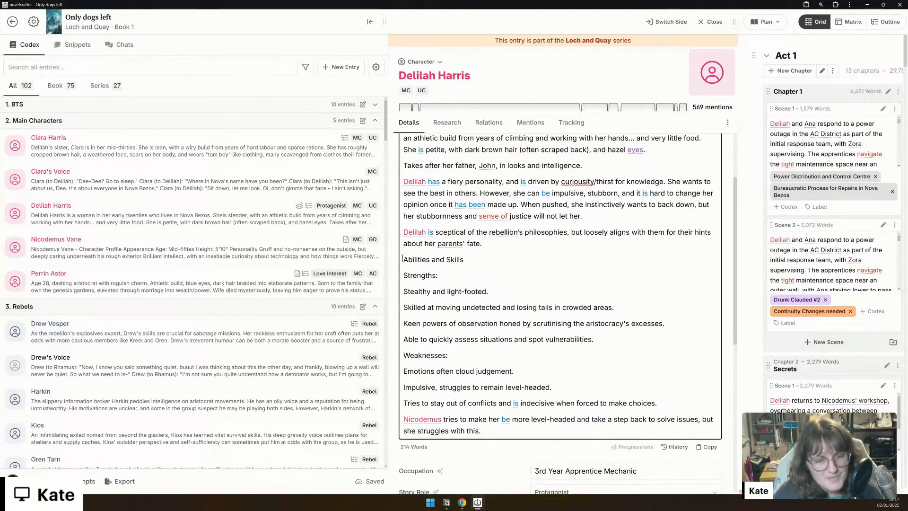
{"action": "scroll", "coordinate": [403, 259], "scroll_direction": "down", "scroll_amount": 3}
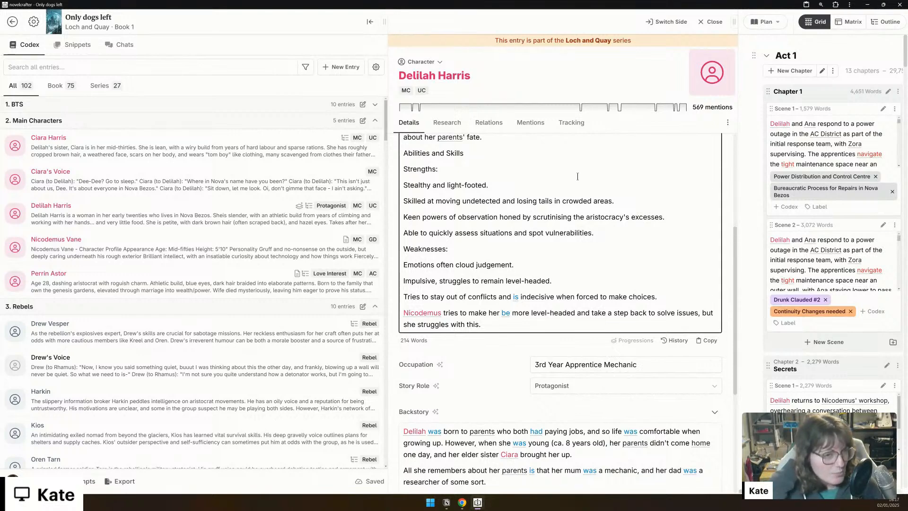
{"action": "scroll", "coordinate": [578, 176], "scroll_direction": "up", "scroll_amount": 3}
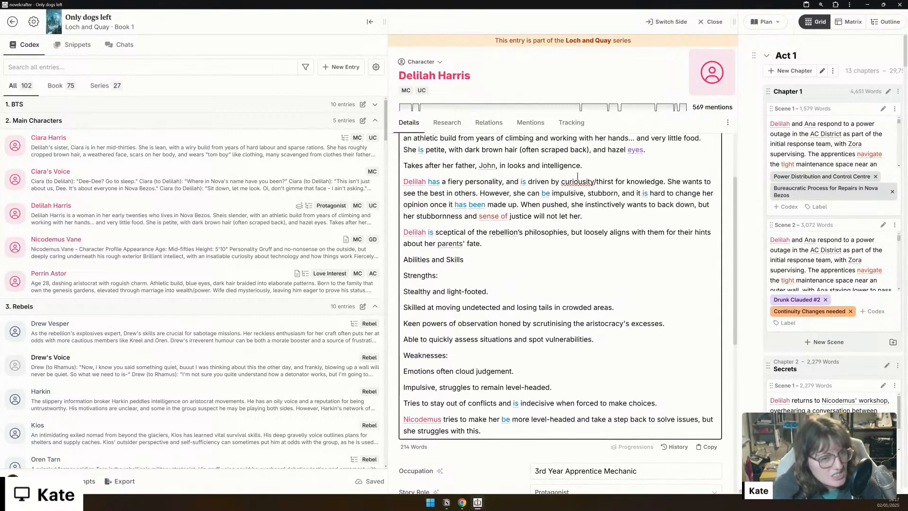
{"action": "triple_click", "coordinate": [438, 261]}
{"action": "key", "text": "BackSpace"}
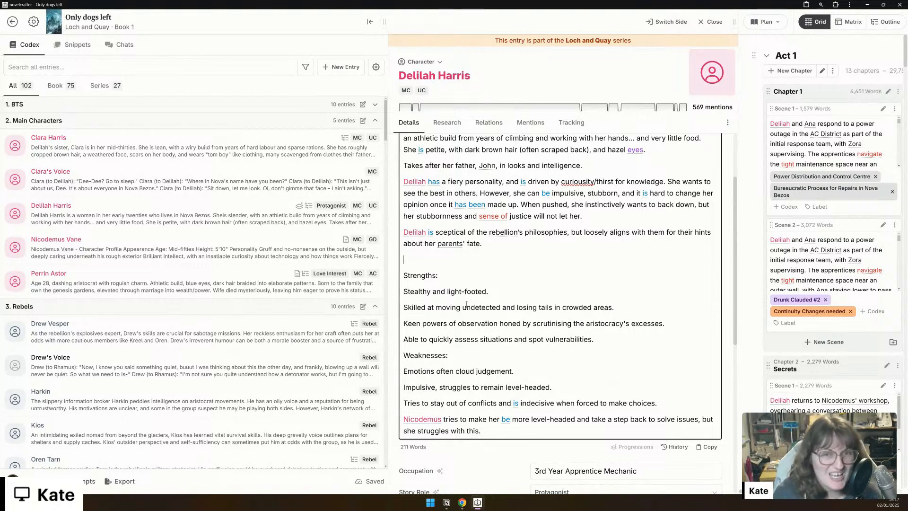
Step: Create a text custom detail named "Character Strengths" for this novel, associated only with Characters
{"action": "scroll", "coordinate": [466, 304], "scroll_direction": "down", "scroll_amount": 1}
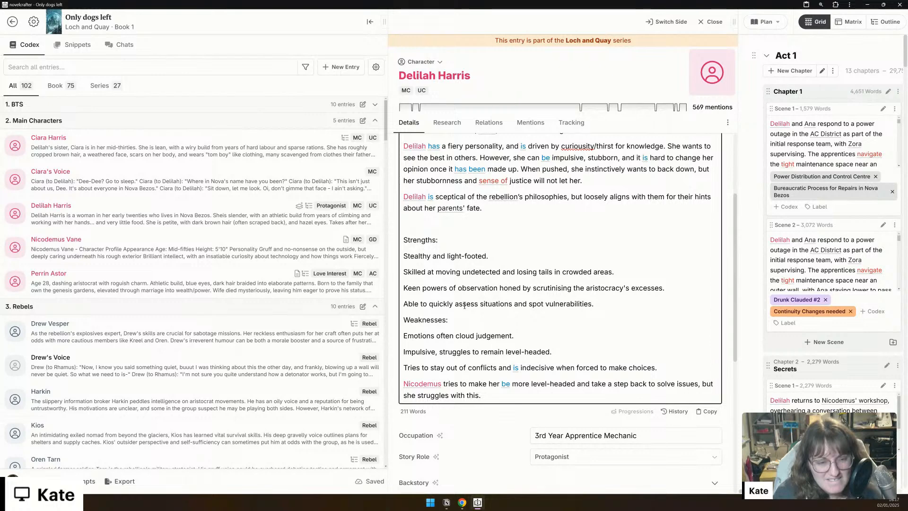
{"action": "scroll", "coordinate": [465, 306], "scroll_direction": "down", "scroll_amount": 8}
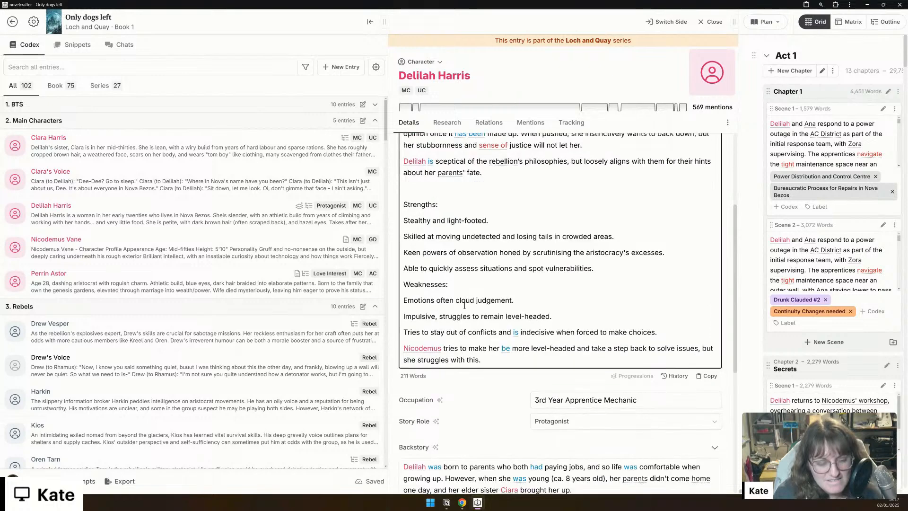
{"action": "left_click", "coordinate": [428, 478]}
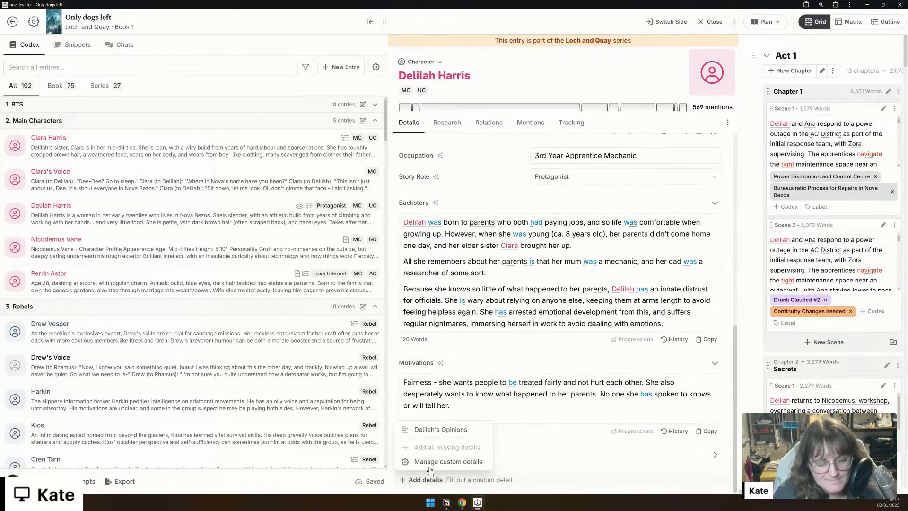
{"action": "left_click", "coordinate": [433, 462]}
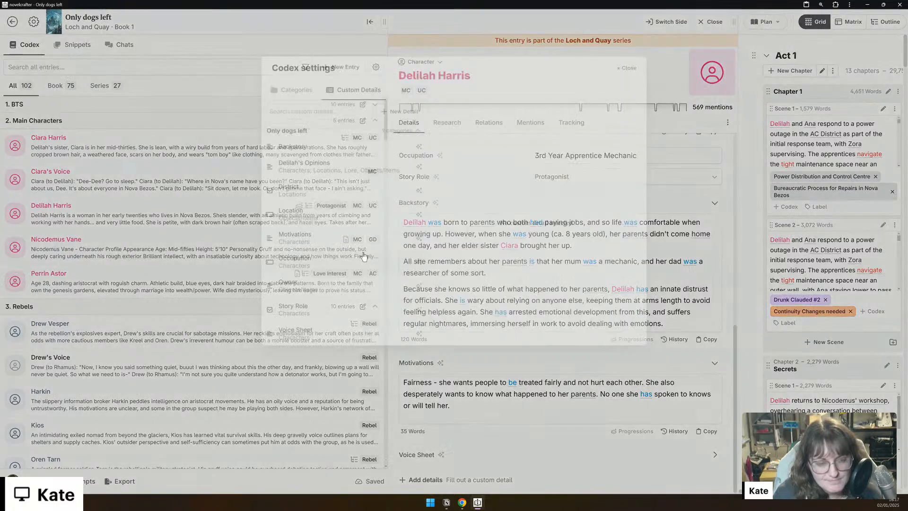
{"action": "left_click", "coordinate": [410, 109]}
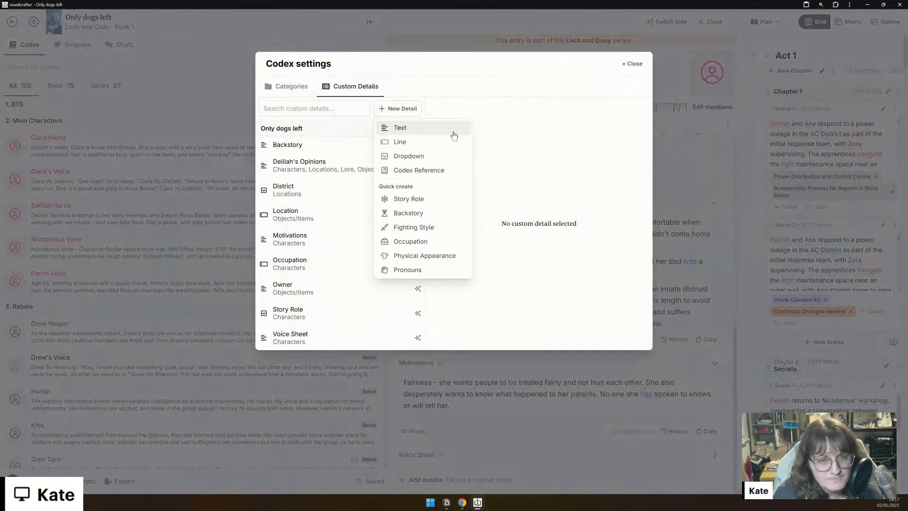
{"action": "left_click", "coordinate": [429, 135]}
{"action": "left_click", "coordinate": [502, 114]}
{"action": "type", "text": "Strengths"}
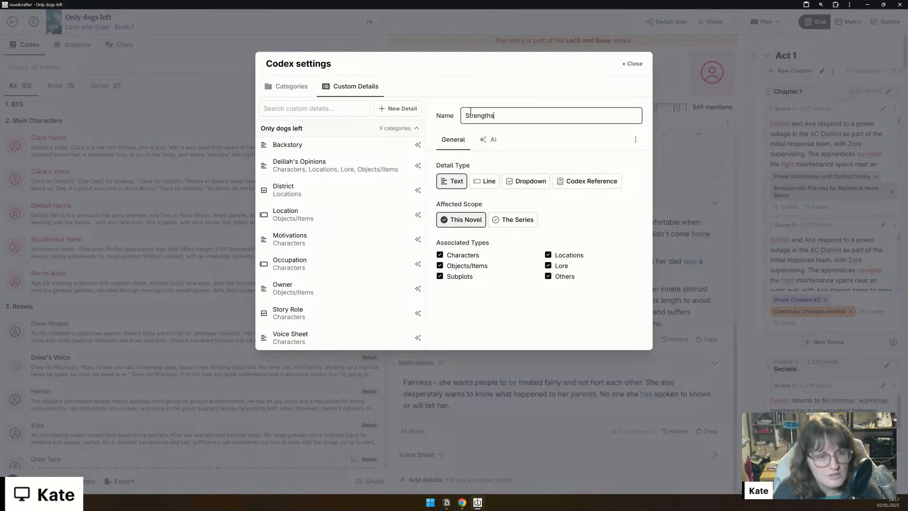
{"action": "type", "text": "Character"}
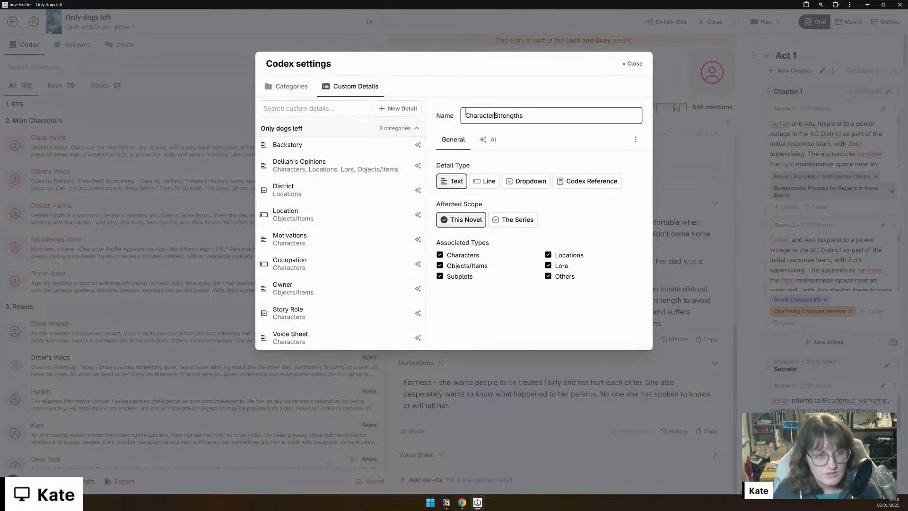
{"action": "left_click", "coordinate": [472, 258]}
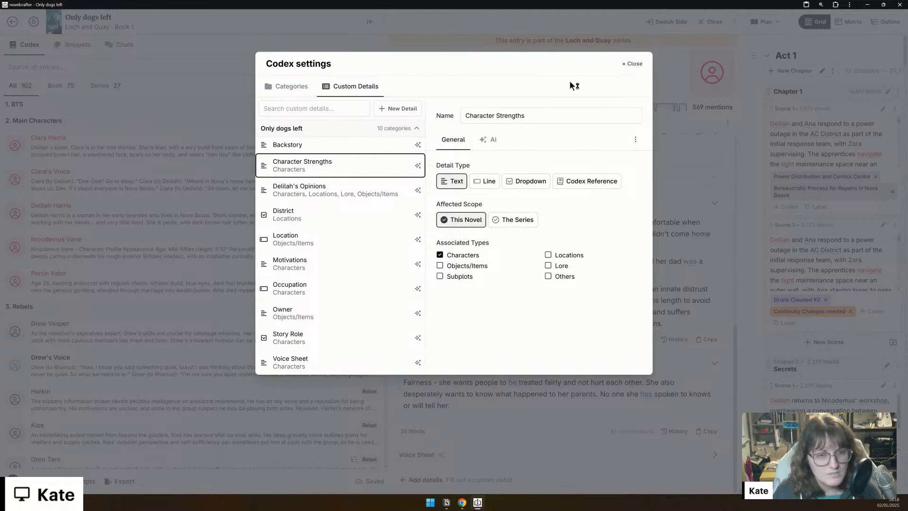
Step: Create a second text custom detail named "Character Weaknesses", associated only with Characters, and close the codex settings
{"action": "left_click", "coordinate": [408, 109]}
{"action": "left_click", "coordinate": [400, 128]}
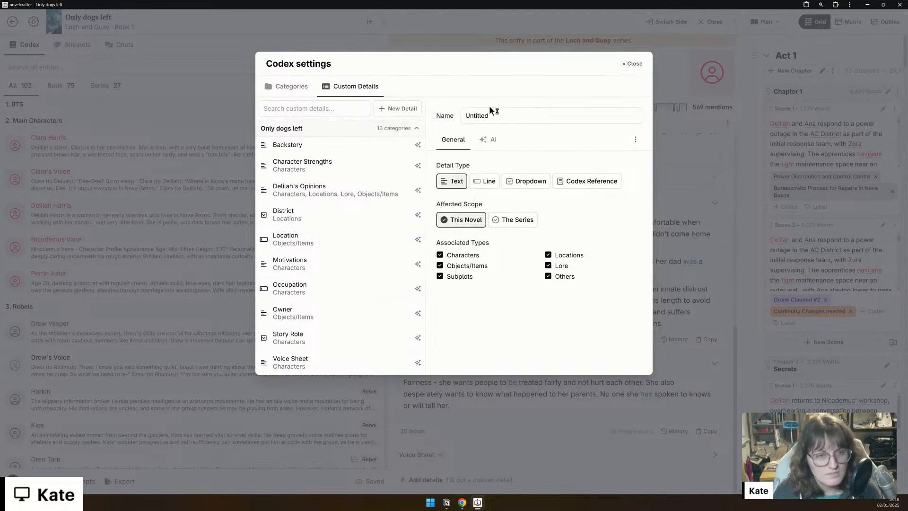
{"action": "double_click", "coordinate": [473, 115]}
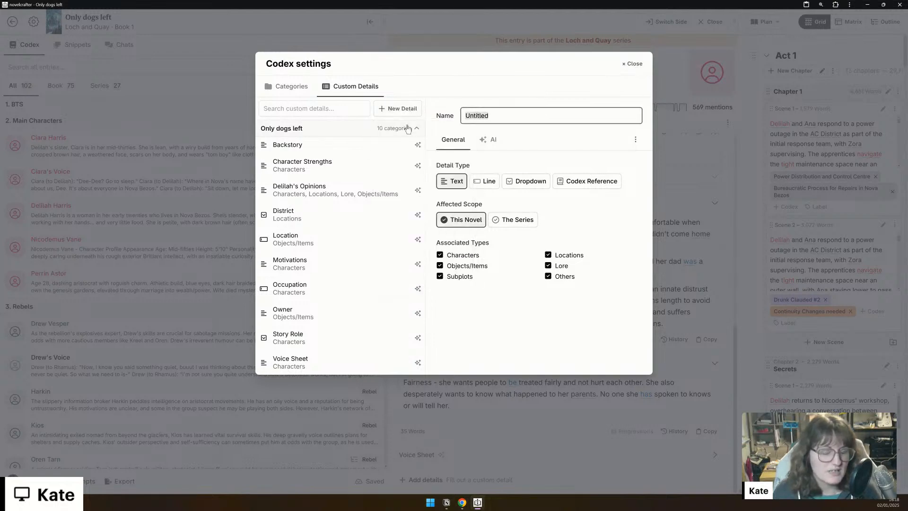
{"action": "type", "text": "Charac"}
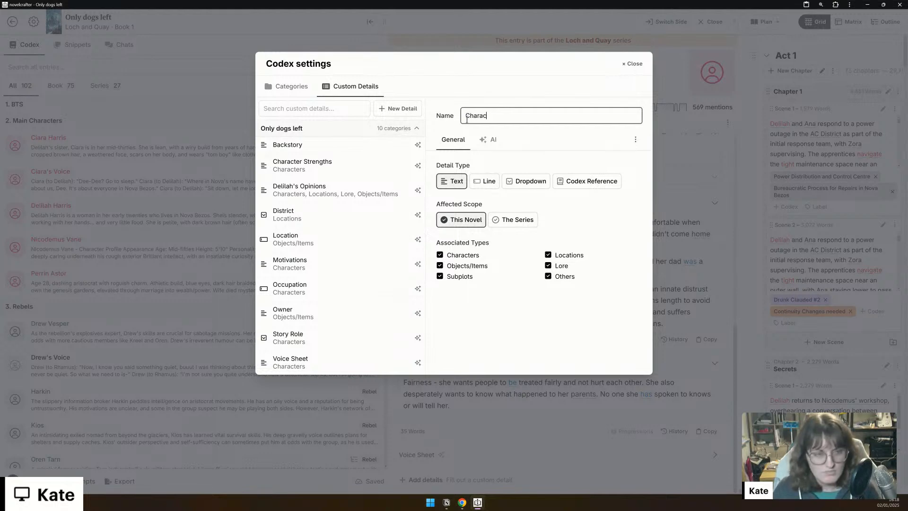
{"action": "type", "text": "ter Weaknesses"}
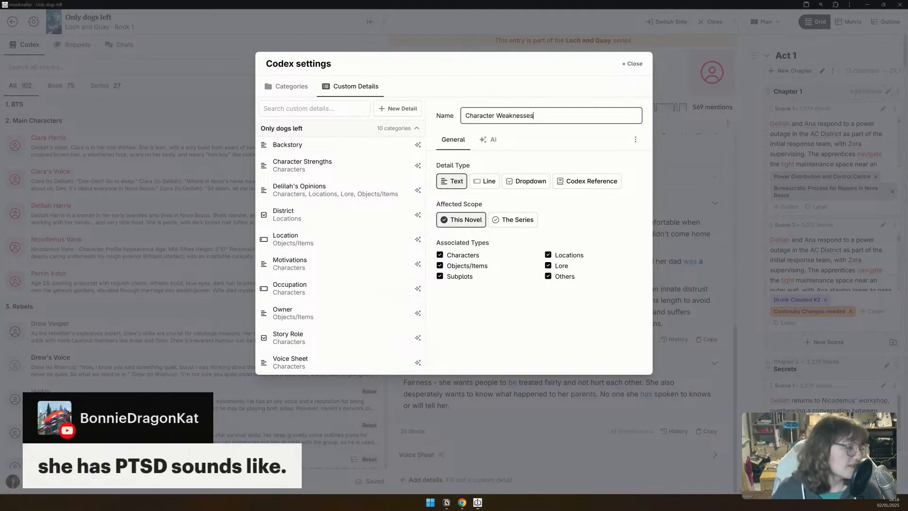
{"action": "key", "text": "Return"}
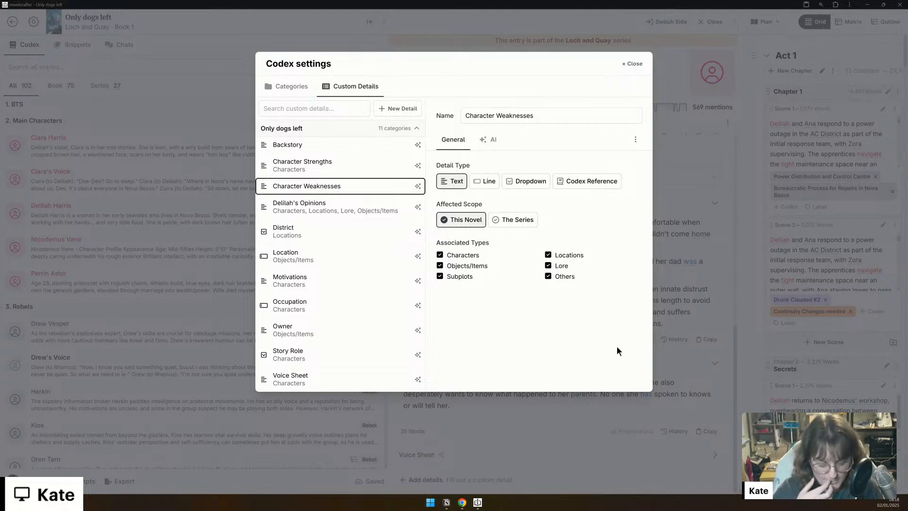
{"action": "left_click", "coordinate": [462, 256]}
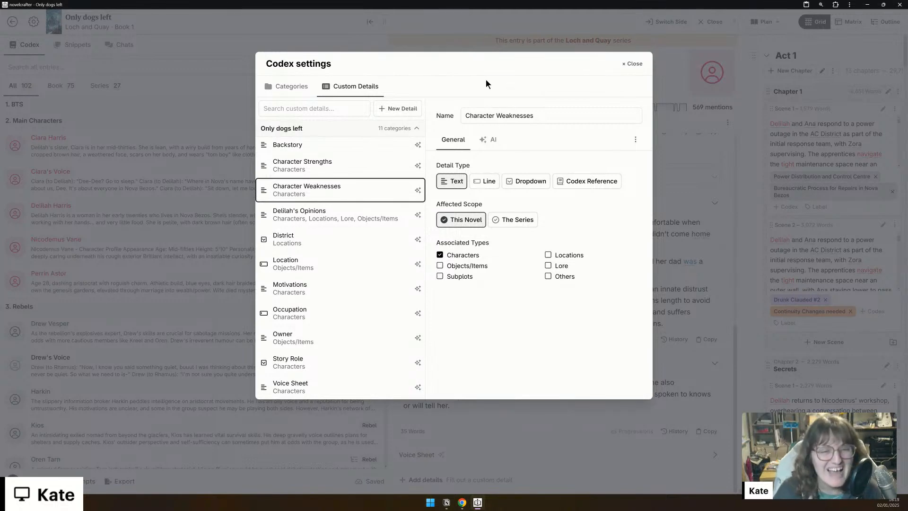
{"action": "left_click", "coordinate": [632, 64]}
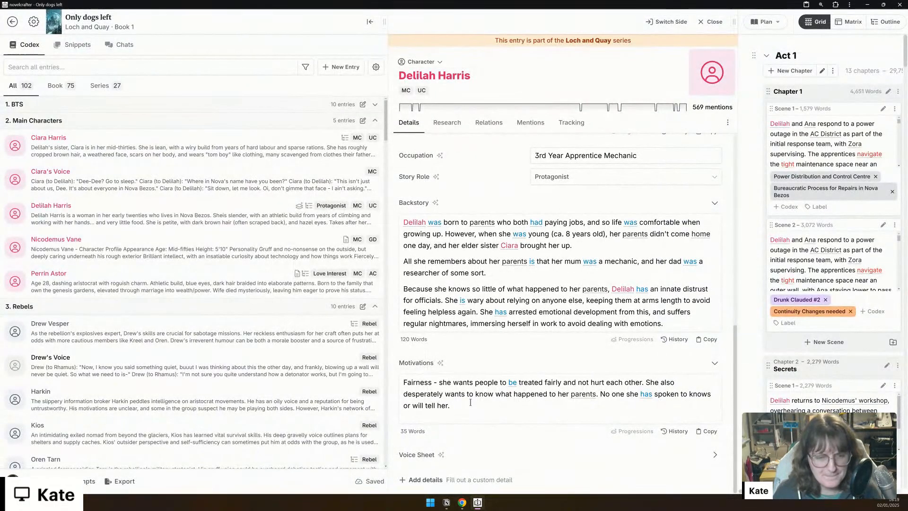
Step: Add the Character Strengths and Character Weaknesses details to Delilah's entry
{"action": "left_click", "coordinate": [426, 480]}
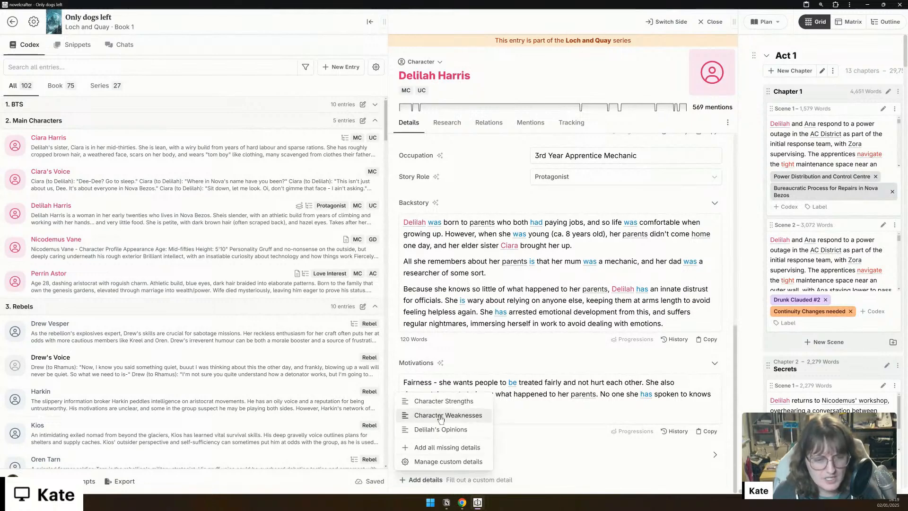
{"action": "left_click", "coordinate": [432, 401]}
{"action": "left_click", "coordinate": [433, 477]}
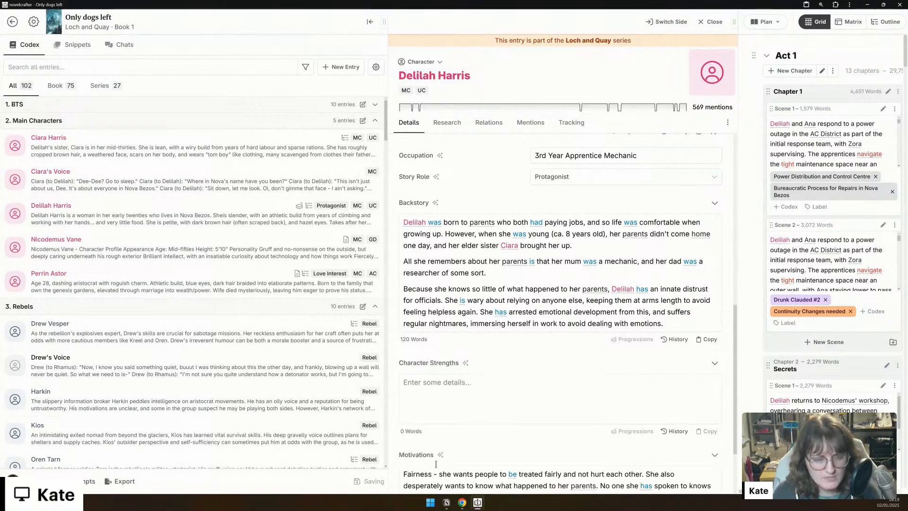
{"action": "scroll", "coordinate": [434, 463], "scroll_direction": "down", "scroll_amount": 2}
{"action": "left_click", "coordinate": [425, 480]}
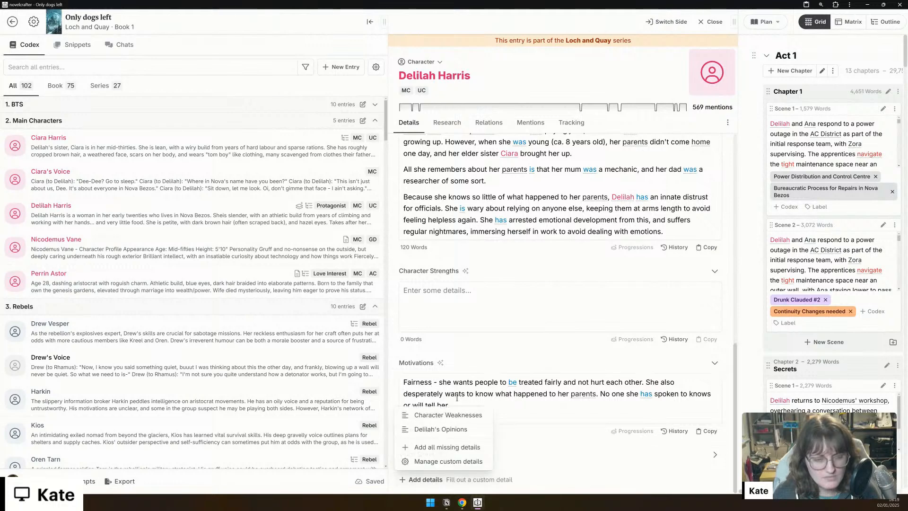
{"action": "left_click", "coordinate": [452, 415]}
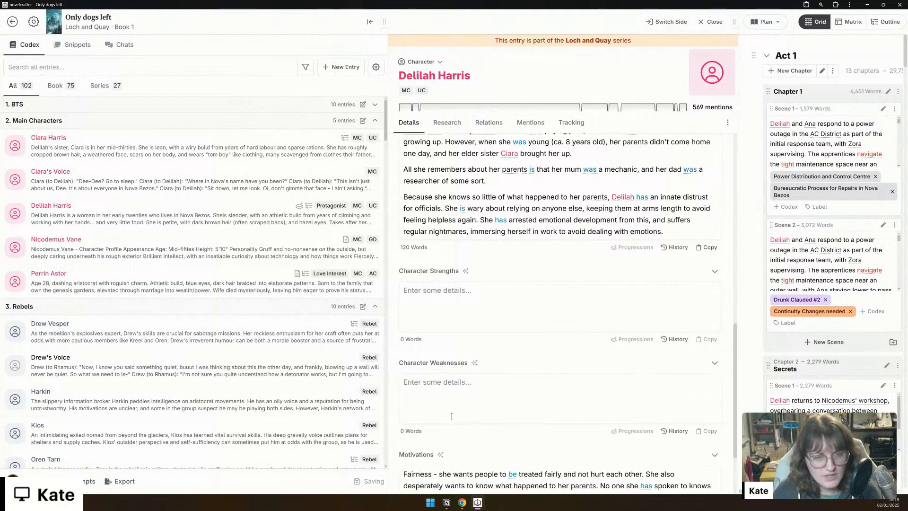
Step: Move the four strengths notes, from "Stealthy and light-footed." to "spot vulnerabilities.", out of the Description into the Character Strengths detail
{"action": "scroll", "coordinate": [454, 416], "scroll_direction": "up", "scroll_amount": 3}
{"action": "scroll", "coordinate": [453, 416], "scroll_direction": "up", "scroll_amount": 5}
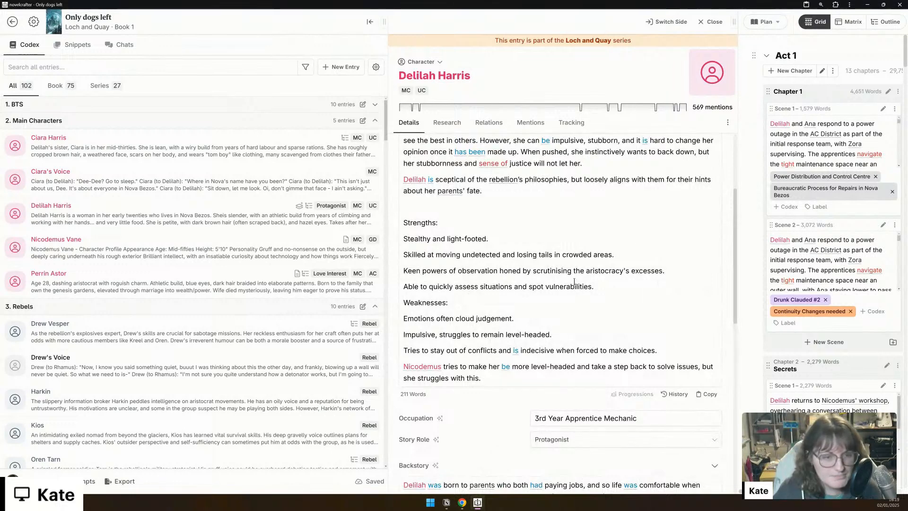
{"action": "left_click_drag", "start_coordinate": [605, 287], "coordinate": [402, 238]}
{"action": "key", "text": "ctrl+x"}
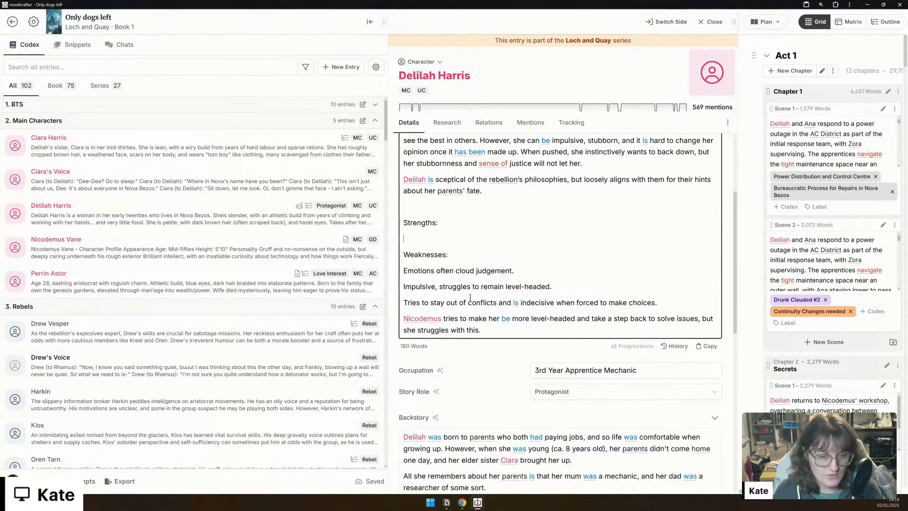
{"action": "scroll", "coordinate": [476, 339], "scroll_direction": "down", "scroll_amount": 5}
{"action": "scroll", "coordinate": [476, 339], "scroll_direction": "down", "scroll_amount": 1}
{"action": "left_click", "coordinate": [454, 384]}
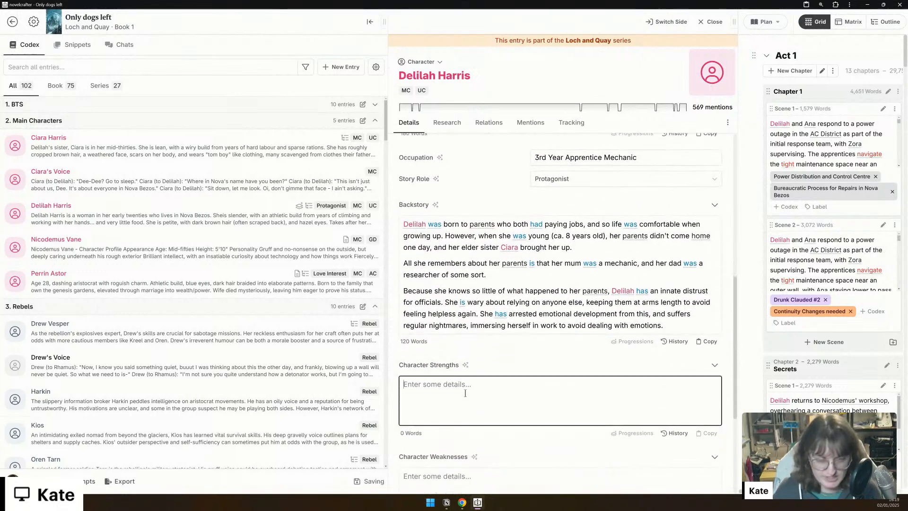
{"action": "key", "text": "ctrl+v"}
Step: Move the four weaknesses notes, from "Emotions often cloud judgement." to "she struggles with this.", out of Delilah's Description into the Character Weaknesses detail
{"action": "scroll", "coordinate": [500, 357], "scroll_direction": "up", "scroll_amount": 3}
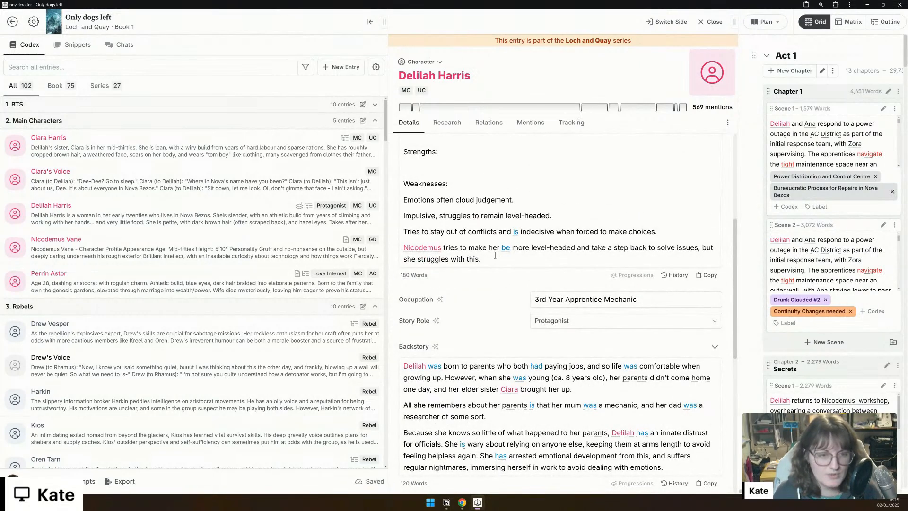
{"action": "left_click_drag", "start_coordinate": [495, 257], "coordinate": [402, 203]}
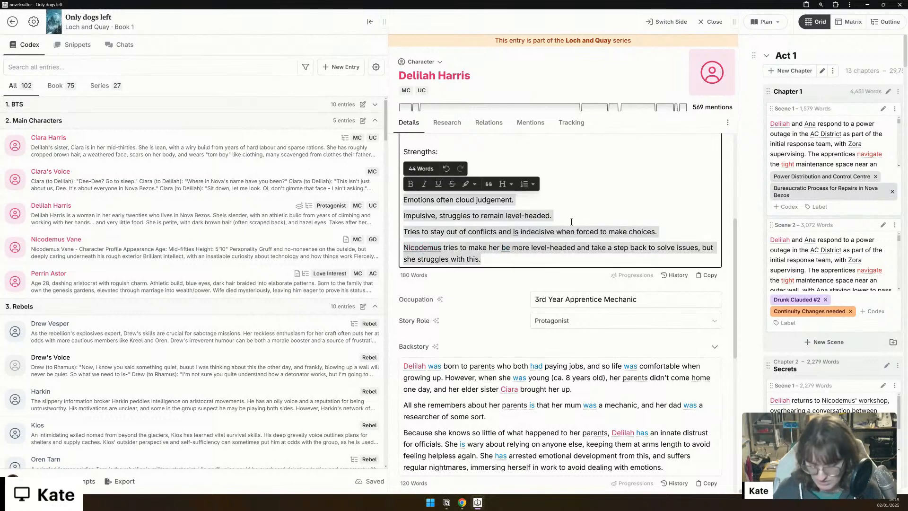
{"action": "key", "text": "ctrl+x"}
{"action": "scroll", "coordinate": [589, 373], "scroll_direction": "down", "scroll_amount": 3}
{"action": "left_click", "coordinate": [446, 440]}
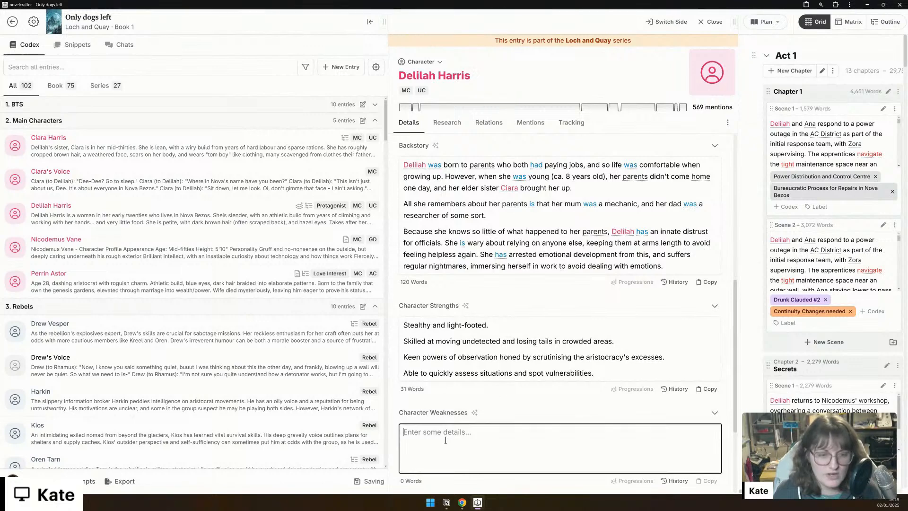
{"action": "key", "text": "ctrl+v"}
Step: Delete the leftover "Strengths:" and "Weaknesses:" headings from the end of Delilah's Description
{"action": "scroll", "coordinate": [483, 354], "scroll_direction": "up", "scroll_amount": 8}
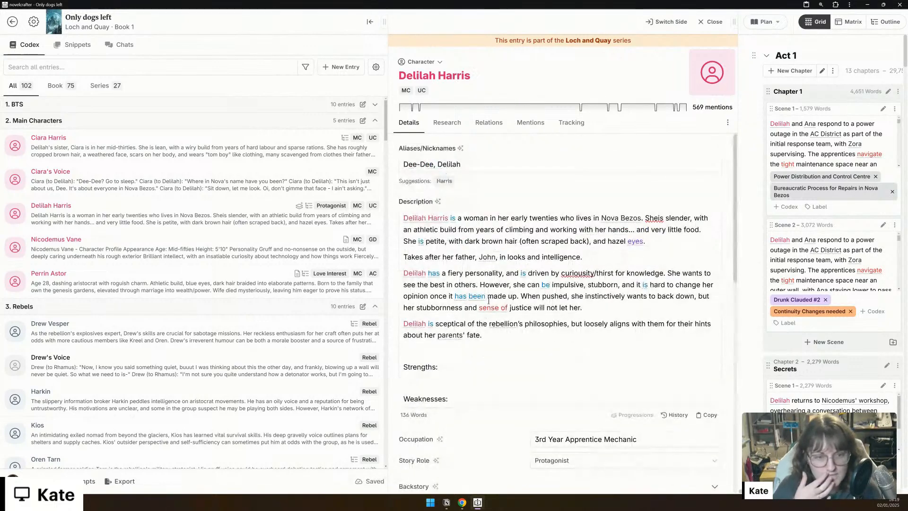
{"action": "left_click_drag", "start_coordinate": [452, 400], "coordinate": [398, 366]}
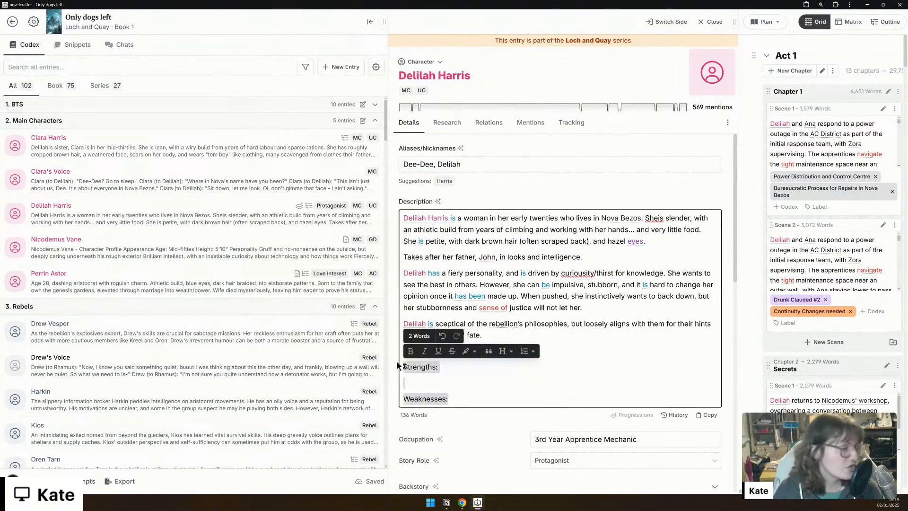
{"action": "key", "text": "BackSpace"}
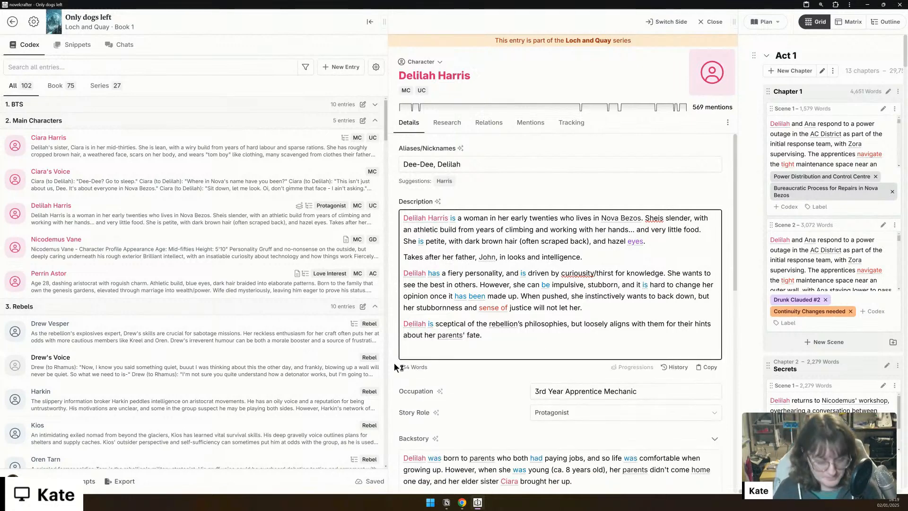
Step: Turn the four lines in Delilah's Character Strengths detail into a bulleted list without empty bullets
{"action": "scroll", "coordinate": [538, 393], "scroll_direction": "down", "scroll_amount": 5}
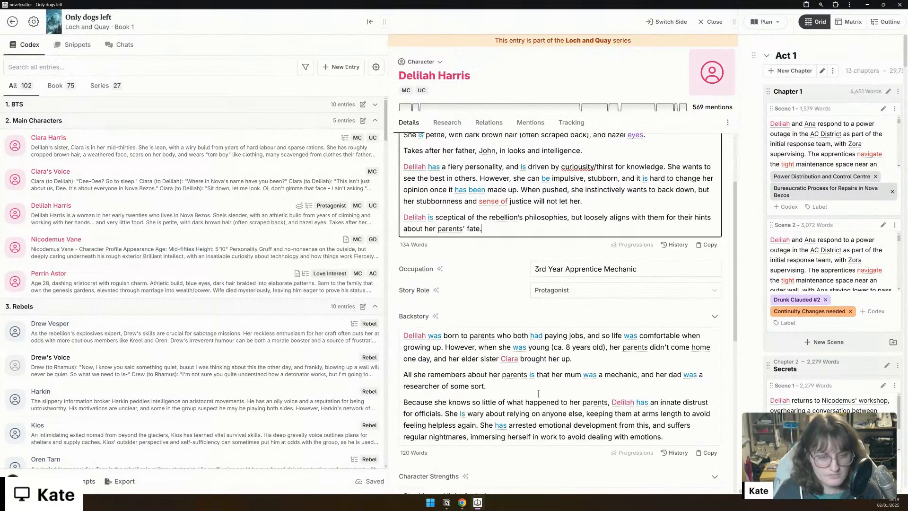
{"action": "scroll", "coordinate": [538, 394], "scroll_direction": "down", "scroll_amount": 2}
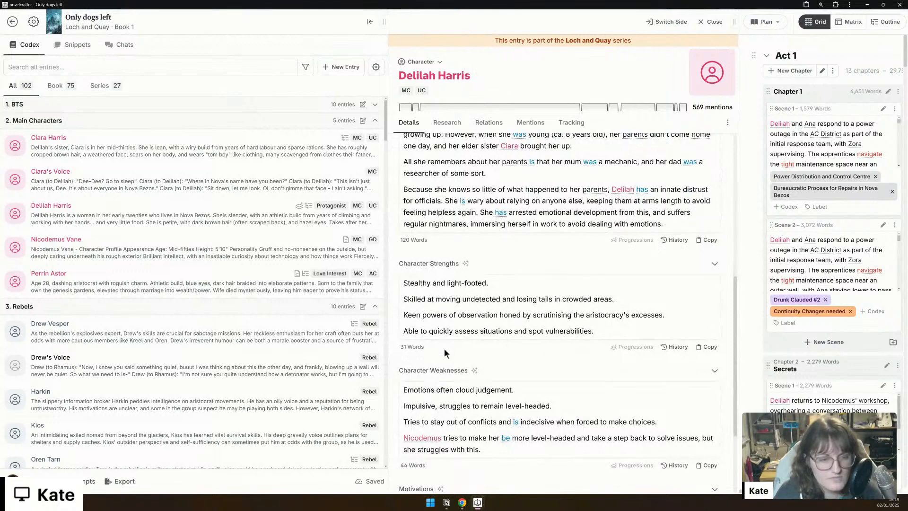
{"action": "left_click", "coordinate": [404, 284]}
{"action": "type", "text": "-"}
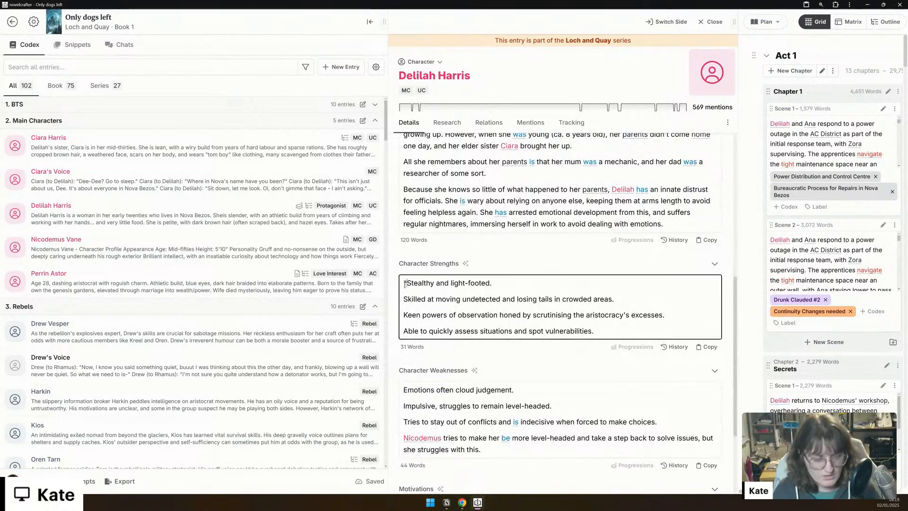
{"action": "left_click", "coordinate": [524, 285]}
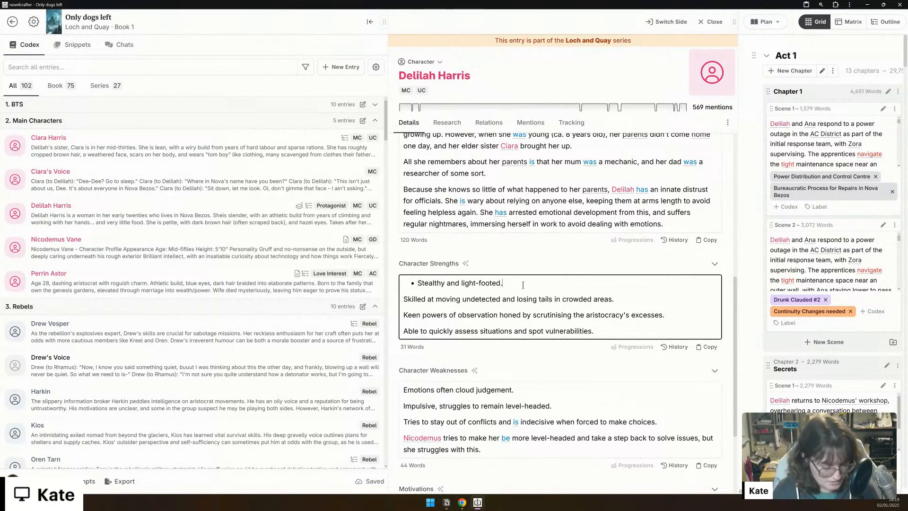
{"action": "key", "text": "Delete"}
{"action": "key", "text": "Return"}
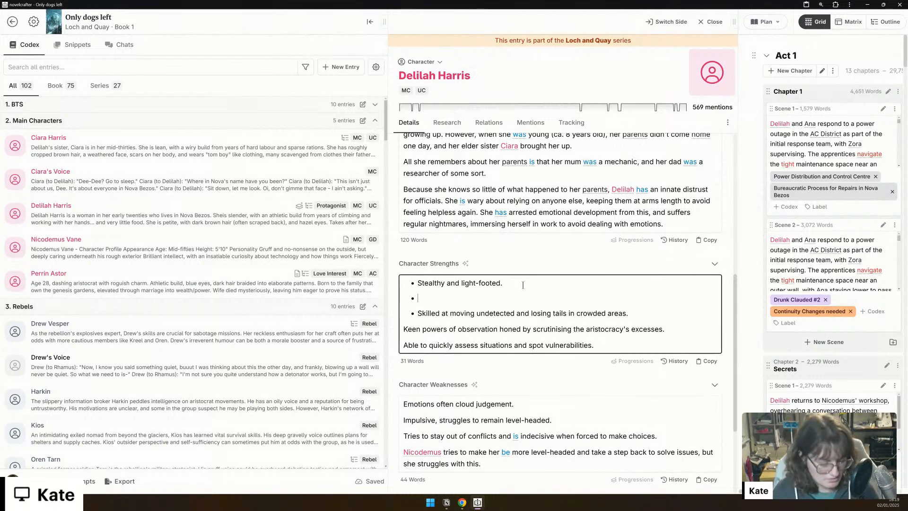
{"action": "key", "text": "BackSpace"}
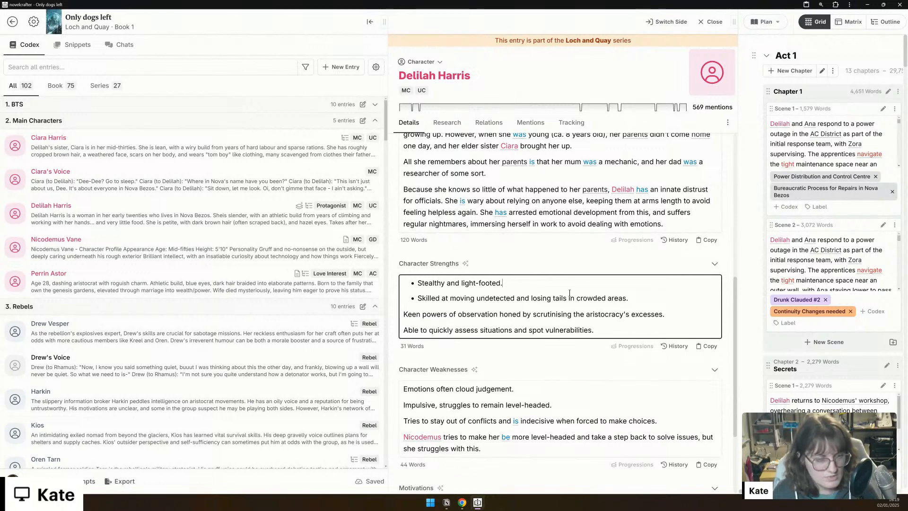
{"action": "key", "text": "Return"}
{"action": "key", "text": "Delete"}
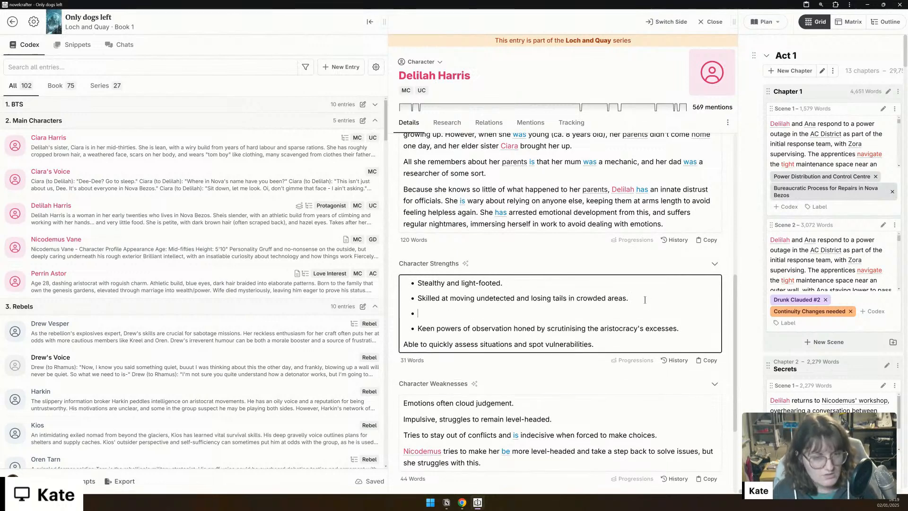
{"action": "key", "text": "BackSpace"}
{"action": "key", "text": "BackSpace"}
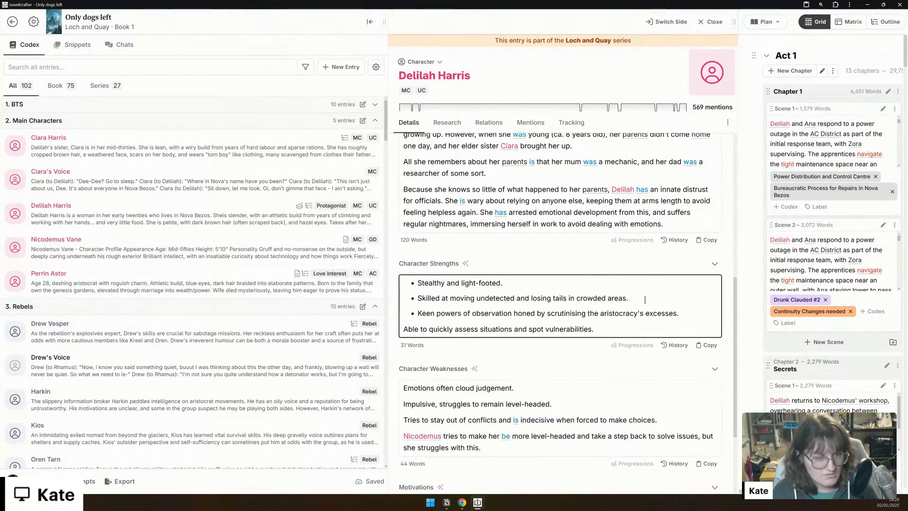
{"action": "key", "text": "Return"}
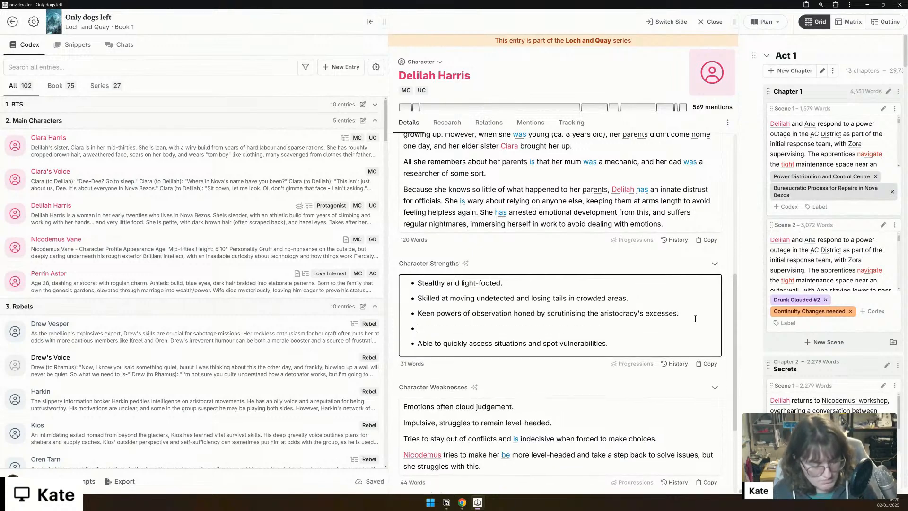
{"action": "key", "text": "Delete"}
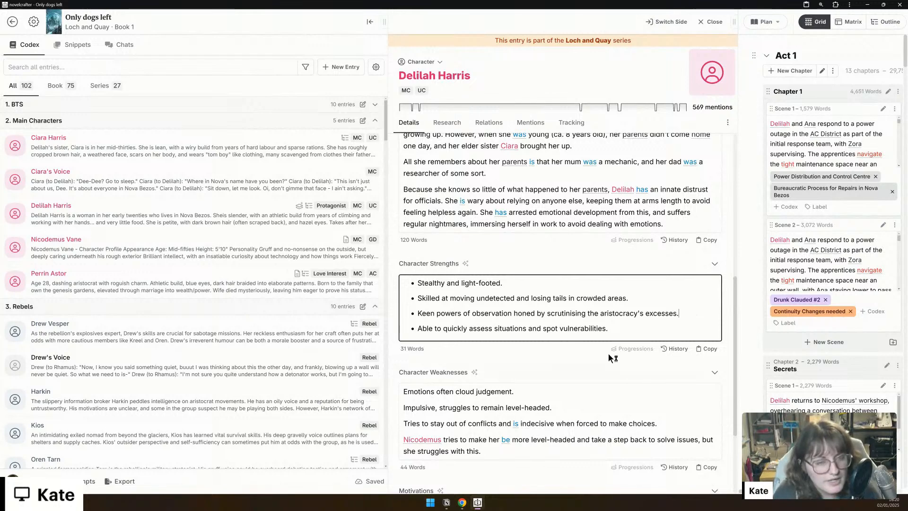
Step: Format all the notes in Delilah's Character Weaknesses detail as a bulleted list
{"action": "scroll", "coordinate": [615, 360], "scroll_direction": "down", "scroll_amount": 3}
{"action": "left_click_drag", "start_coordinate": [403, 321], "coordinate": [481, 381]}
{"action": "left_click", "coordinate": [534, 308]}
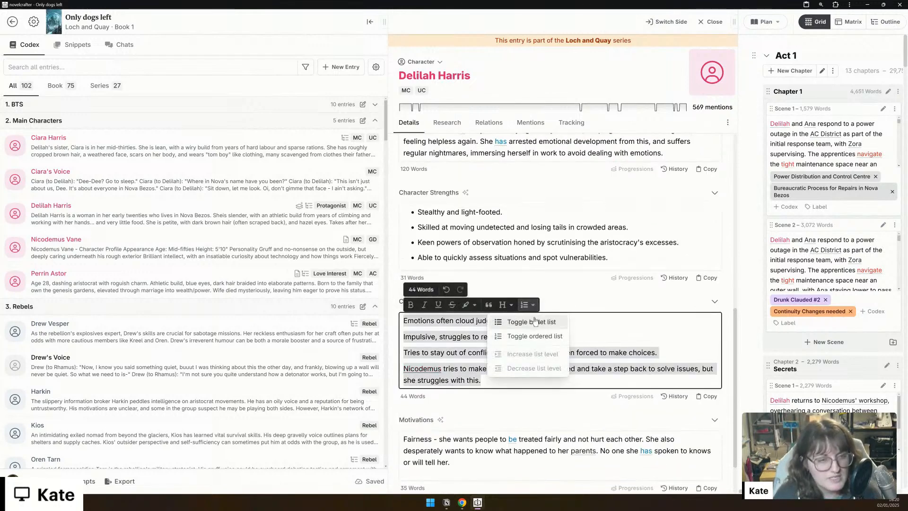
{"action": "left_click", "coordinate": [659, 342]}
{"action": "left_click", "coordinate": [659, 343]}
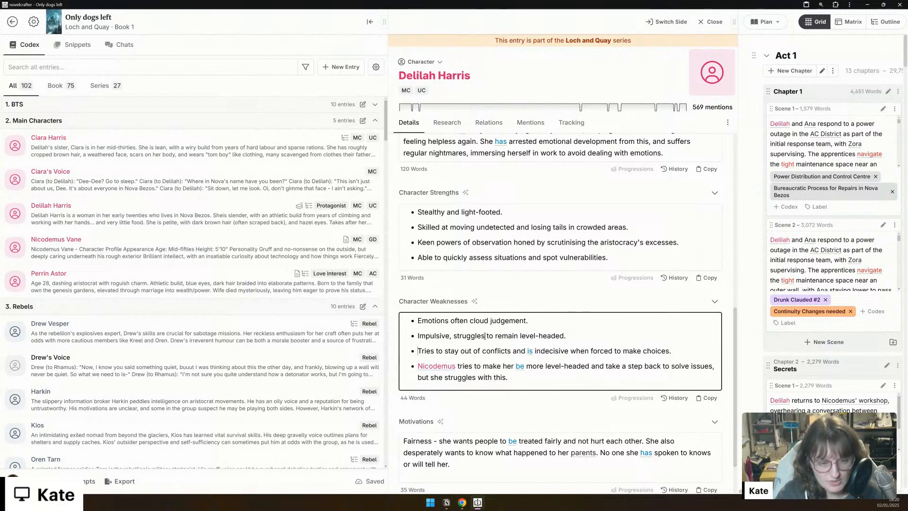
Step: After "hazel eyes." in Delilah's Description, add "She wears clothes that have been adapted from others uniforms, and so has had to tailer them herself."
{"action": "scroll", "coordinate": [485, 336], "scroll_direction": "down", "scroll_amount": 1}
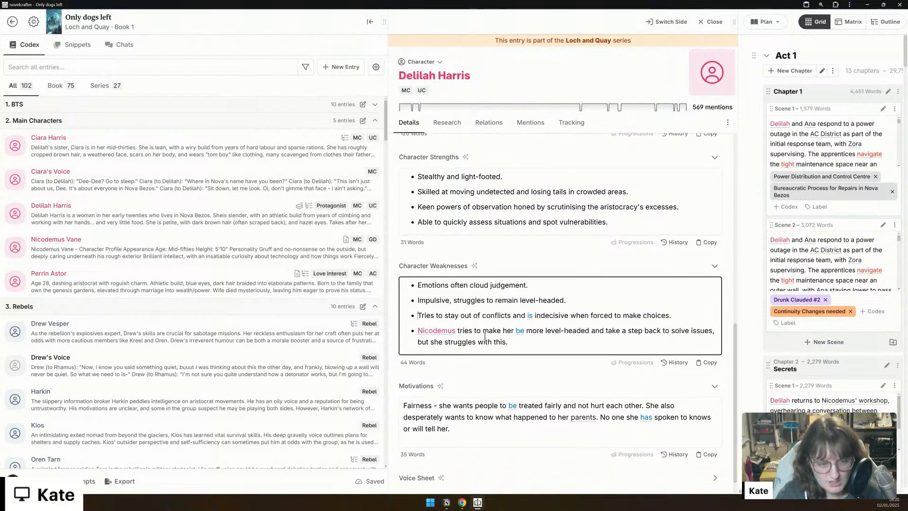
{"action": "scroll", "coordinate": [485, 336], "scroll_direction": "down", "scroll_amount": 1}
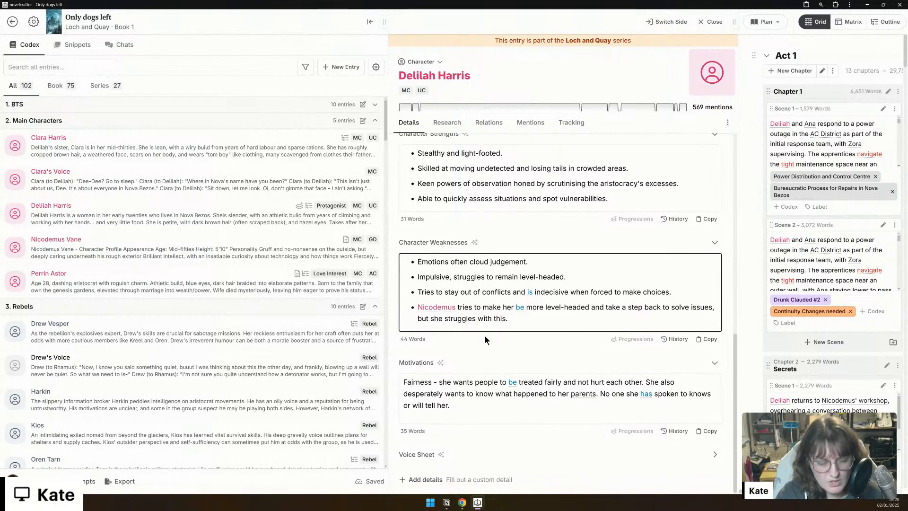
{"action": "scroll", "coordinate": [485, 335], "scroll_direction": "up", "scroll_amount": 10}
{"action": "scroll", "coordinate": [484, 331], "scroll_direction": "up", "scroll_amount": 1}
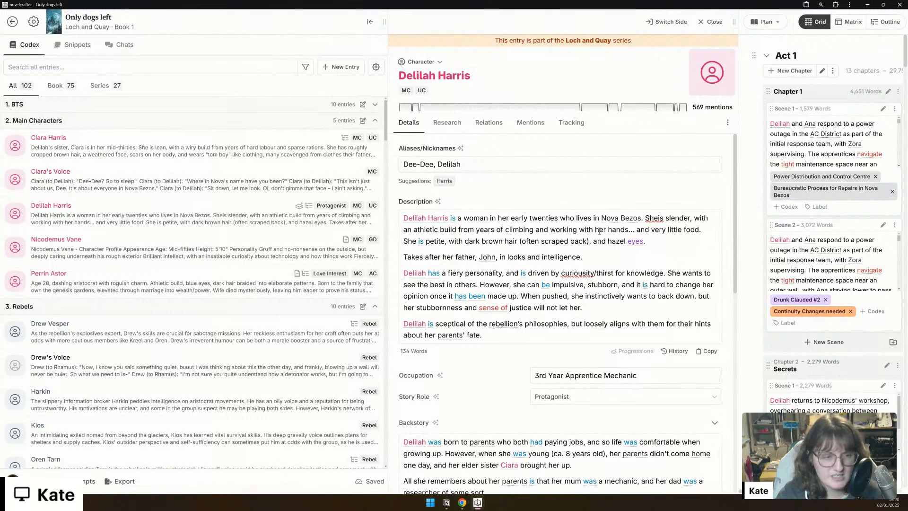
{"action": "left_click", "coordinate": [664, 241]}
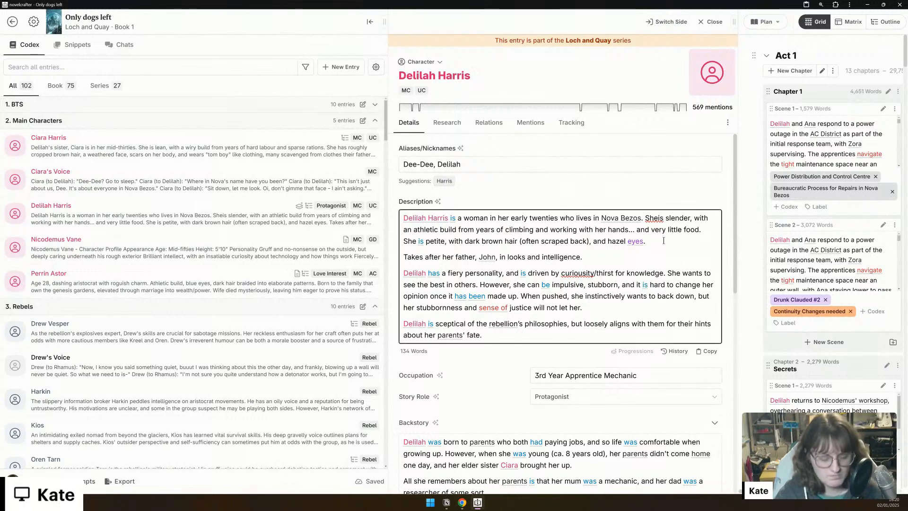
{"action": "type", "text": "She "}
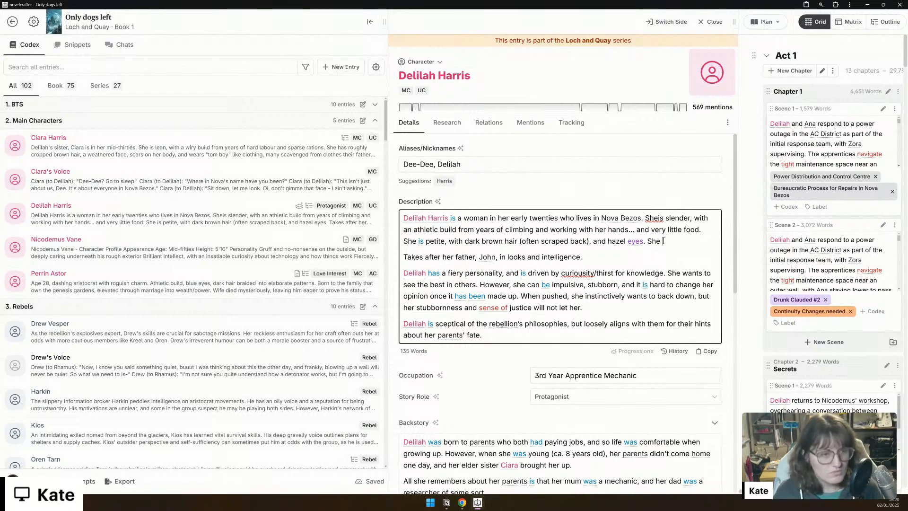
{"action": "type", "text": "wears clothes "}
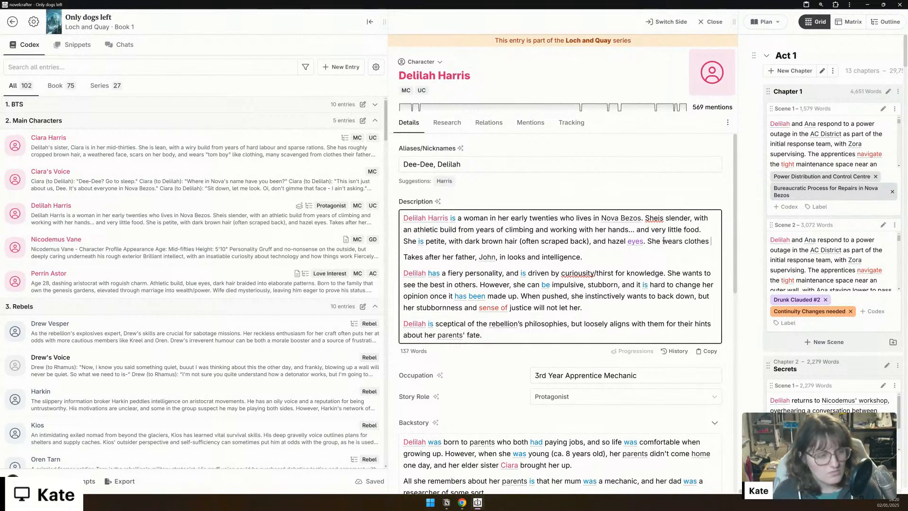
{"action": "type", "text": "that have been ap"}
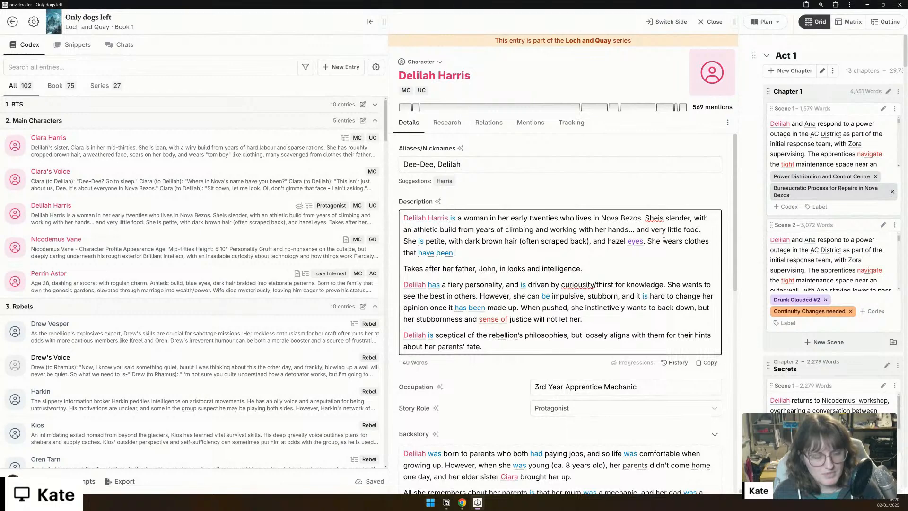
{"action": "key", "text": "BackSpace"}
{"action": "key", "text": "BackSpace"}
{"action": "type", "text": "adapted "}
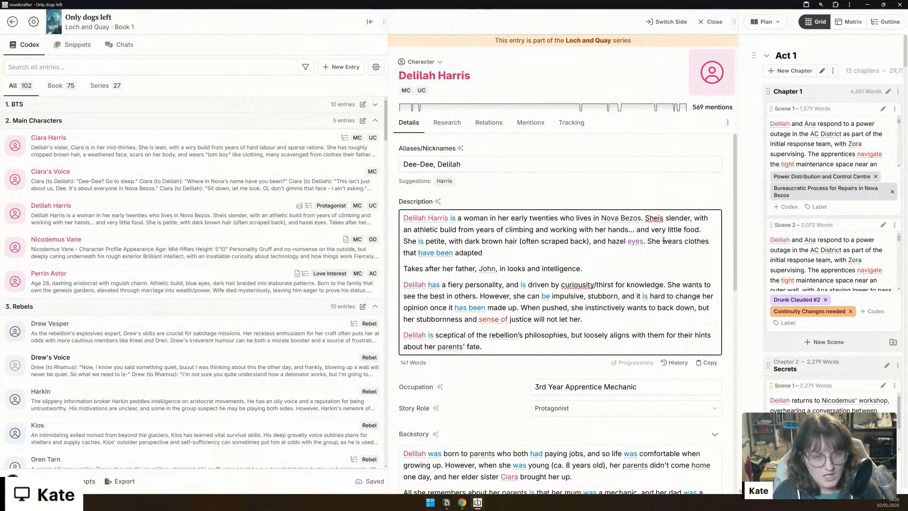
{"action": "type", "text": "from "}
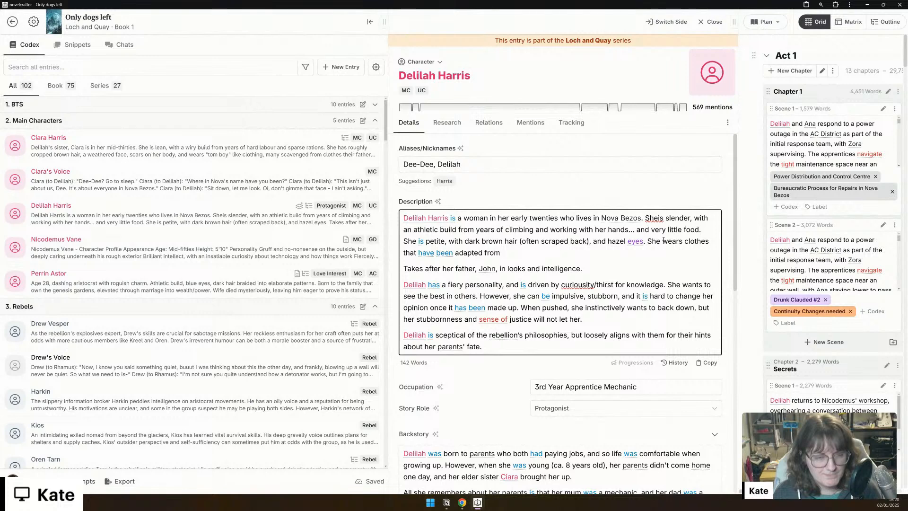
{"action": "type", "text": "others uniforms, "}
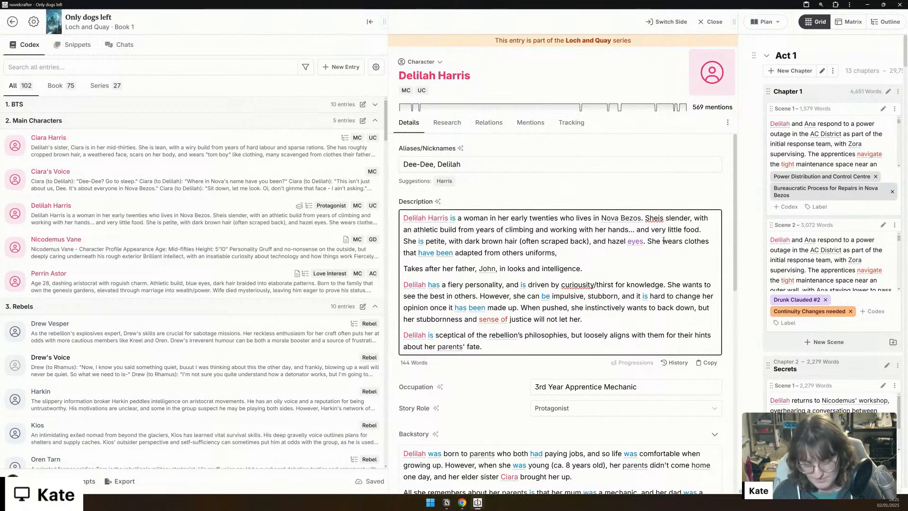
{"action": "type", "text": "and so has "}
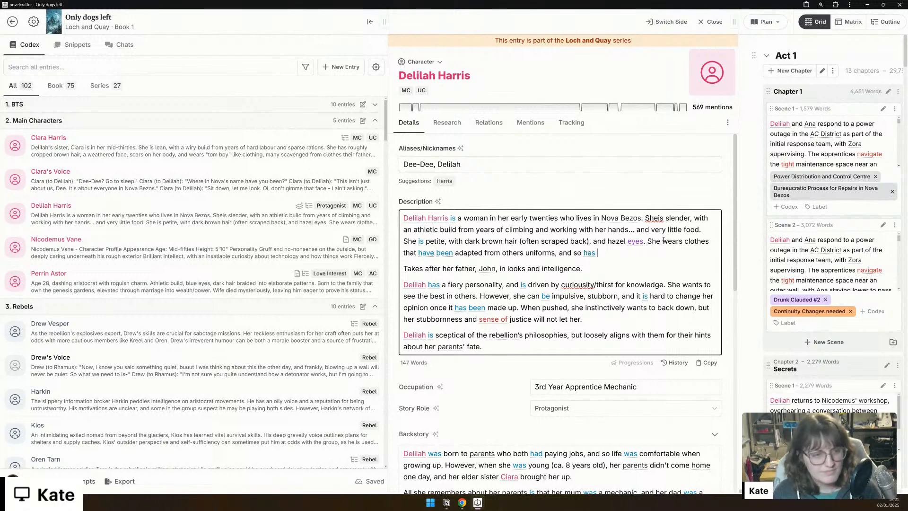
{"action": "type", "text": "had to tailer "}
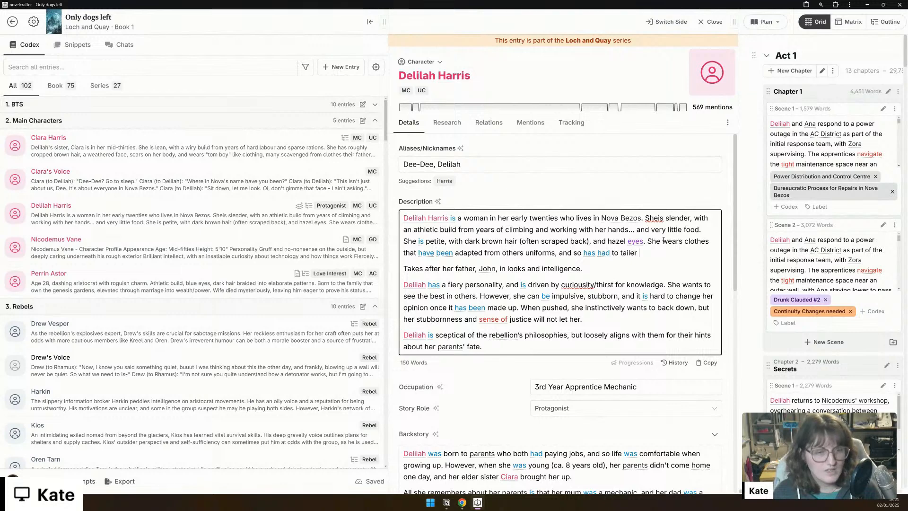
{"action": "type", "text": "them herself."}
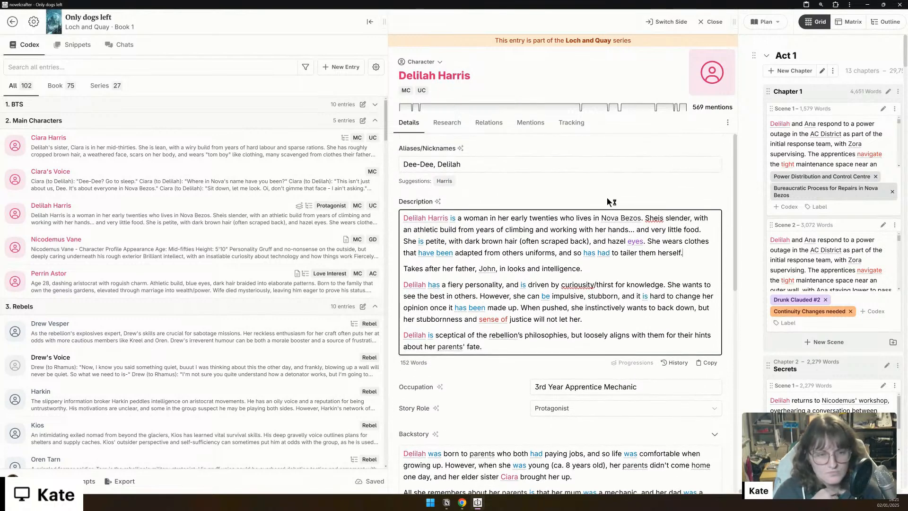
Step: Open the Ciara's Voice entry and remove all the sample dialogue from its Description
{"action": "scroll", "coordinate": [607, 196], "scroll_direction": "down", "scroll_amount": 8}
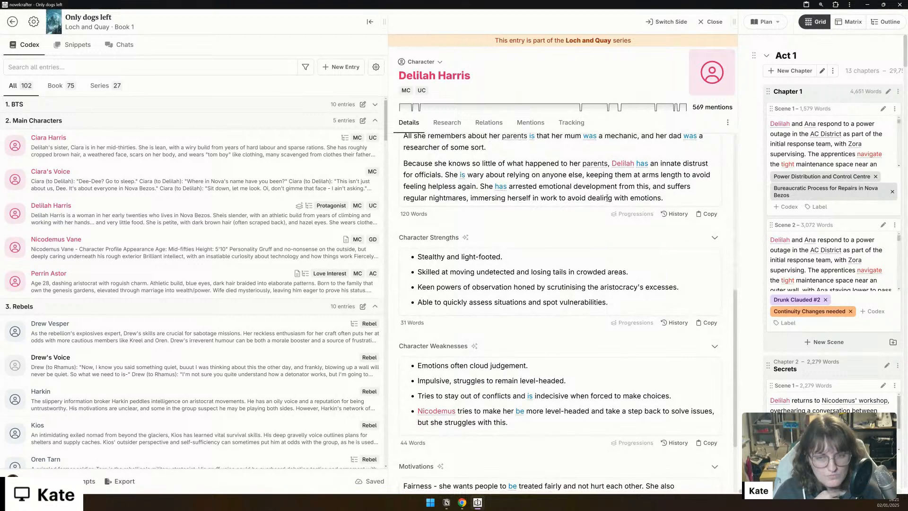
{"action": "scroll", "coordinate": [607, 198], "scroll_direction": "down", "scroll_amount": 2}
{"action": "scroll", "coordinate": [607, 198], "scroll_direction": "up", "scroll_amount": 10}
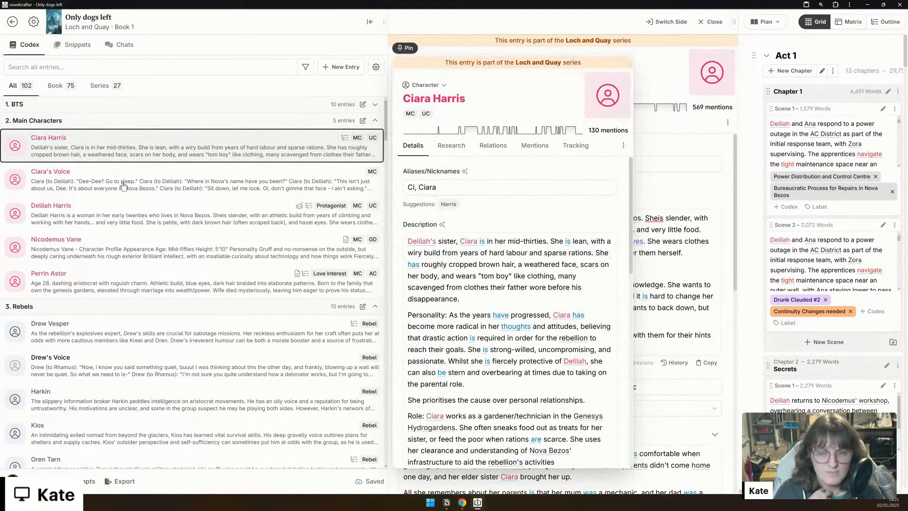
{"action": "left_click", "coordinate": [504, 308]}
{"action": "key", "text": "ctrl+a"}
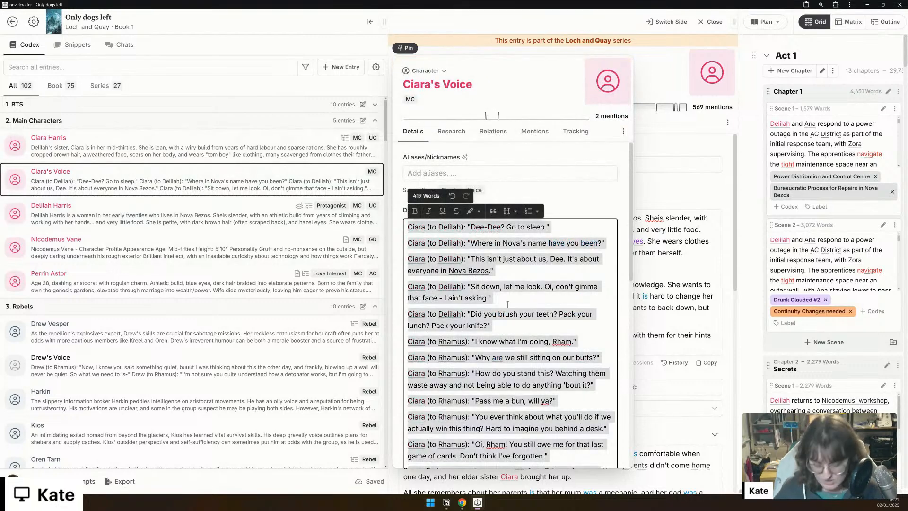
{"action": "key", "text": "BackSpace"}
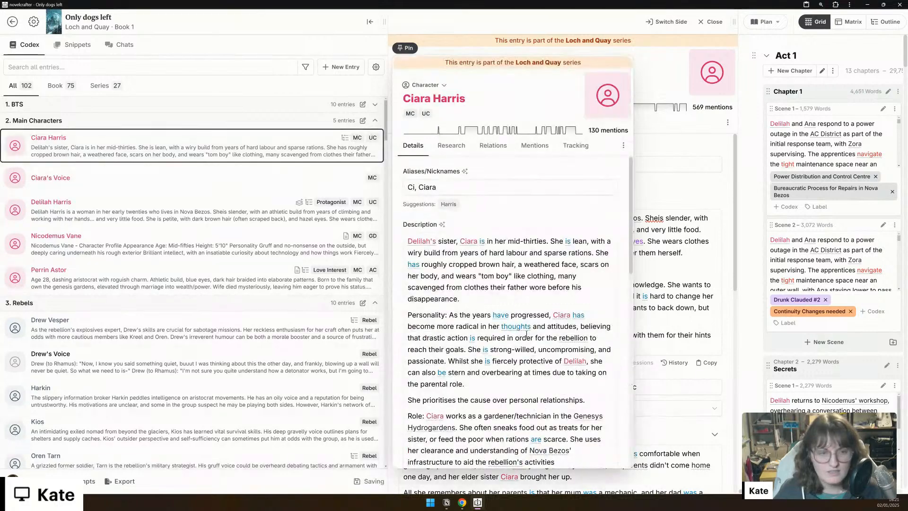
Step: Add all missing custom details to Ciara's codex entry and paste the copied sample dialogue into its Voice Sheet detail
{"action": "scroll", "coordinate": [526, 334], "scroll_direction": "down", "scroll_amount": 10}
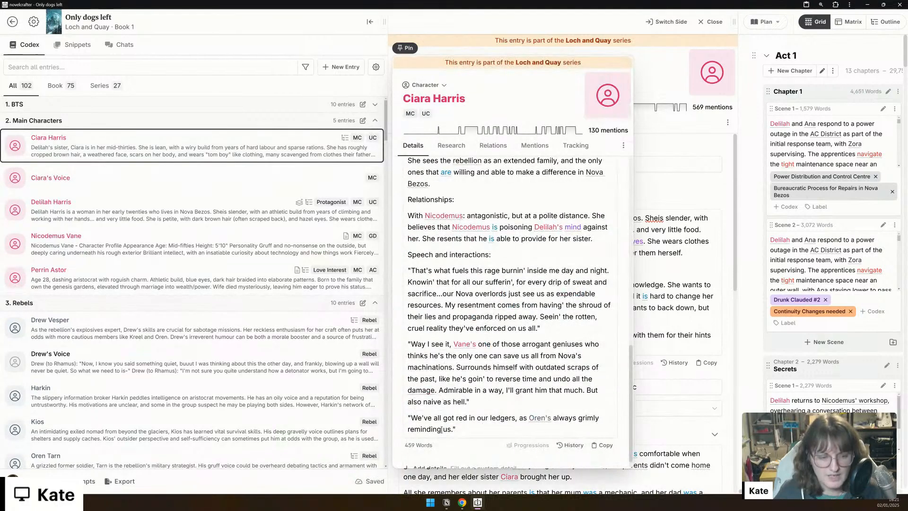
{"action": "left_click", "coordinate": [431, 454]}
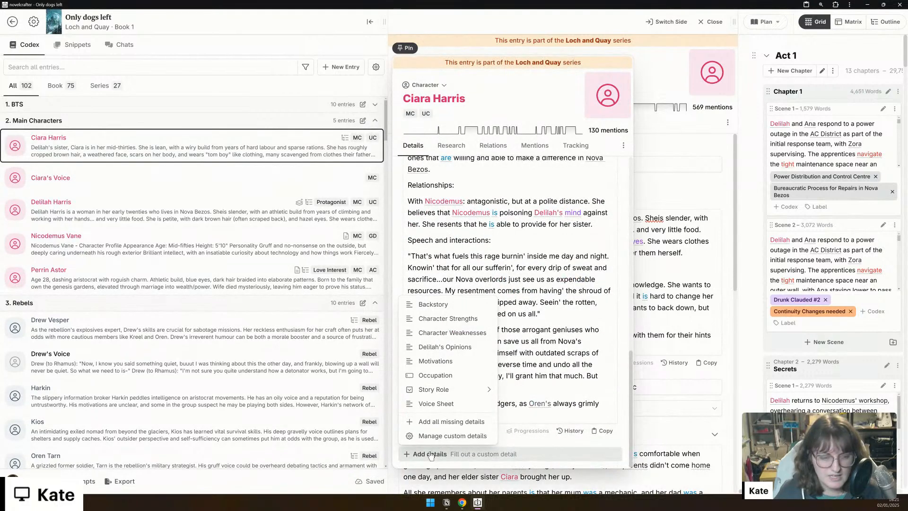
{"action": "left_click", "coordinate": [452, 421]}
{"action": "scroll", "coordinate": [615, 425], "scroll_direction": "down", "scroll_amount": 6}
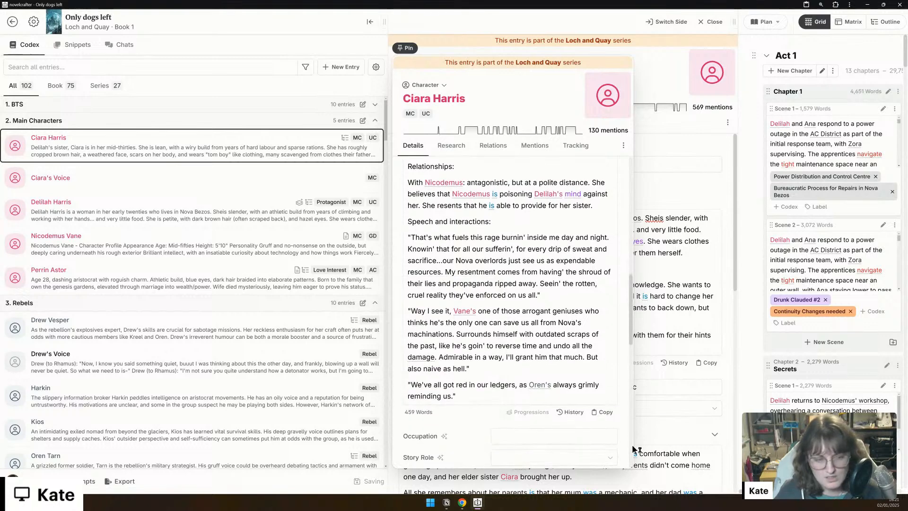
{"action": "left_click", "coordinate": [611, 429]}
{"action": "left_click", "coordinate": [472, 447]}
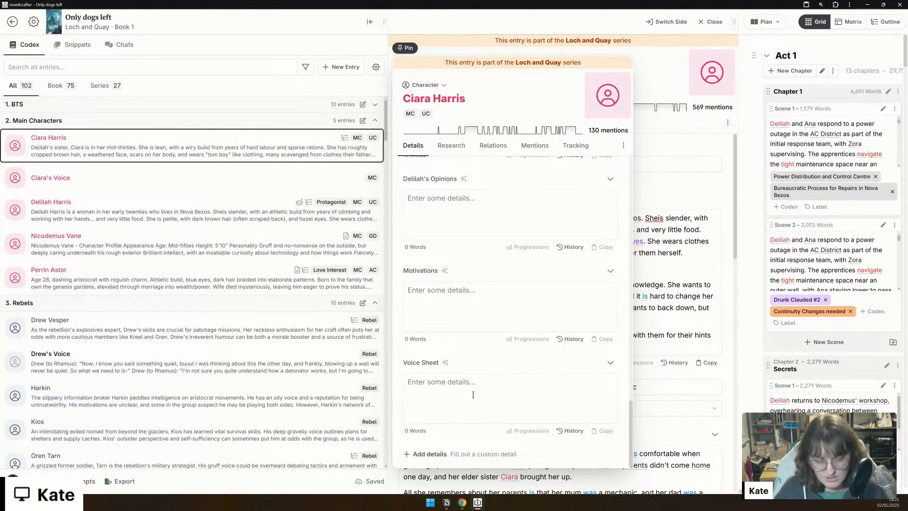
{"action": "key", "text": "ctrl+v"}
Step: Delete the emptied Ciara's Voice entry from the codex
{"action": "left_click", "coordinate": [180, 176]}
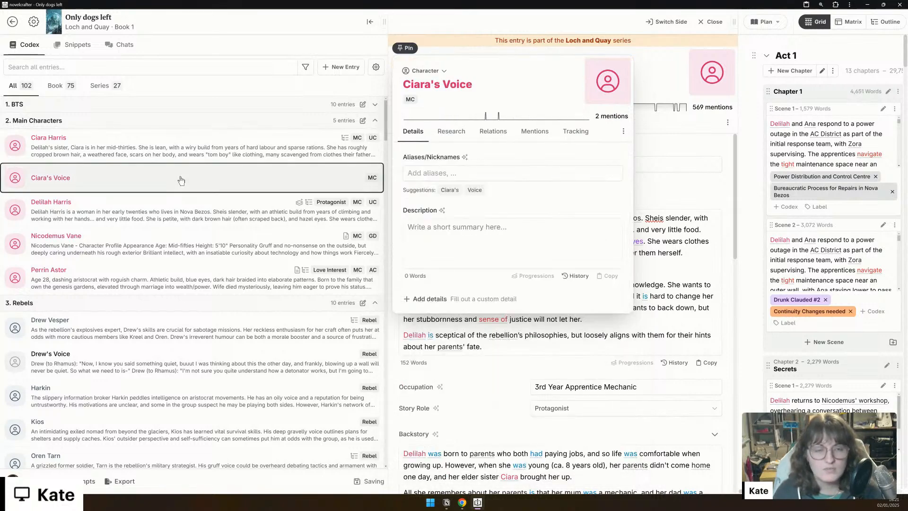
{"action": "left_click", "coordinate": [623, 132]}
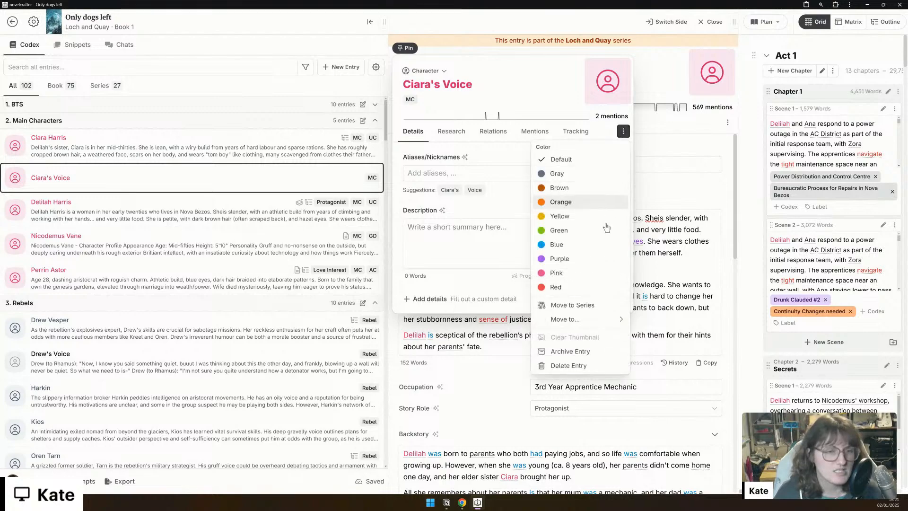
{"action": "left_click", "coordinate": [587, 367]}
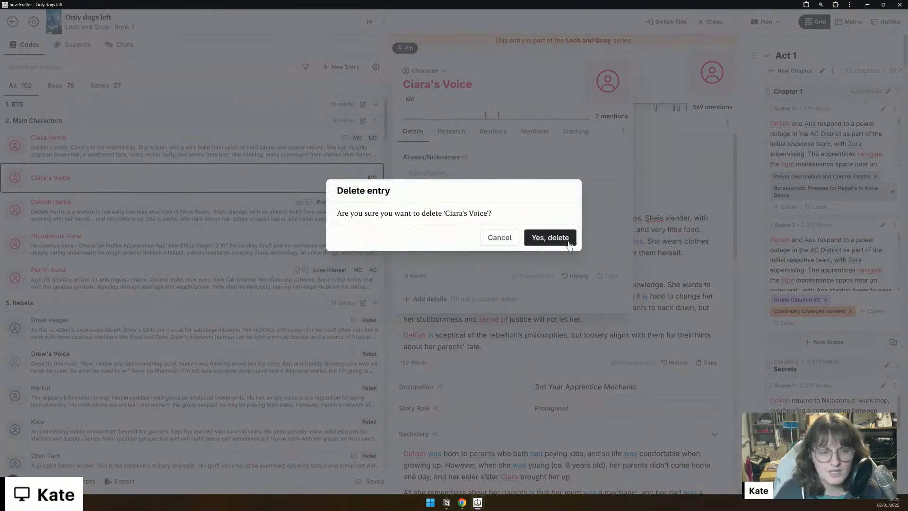
{"action": "left_click", "coordinate": [568, 239]}
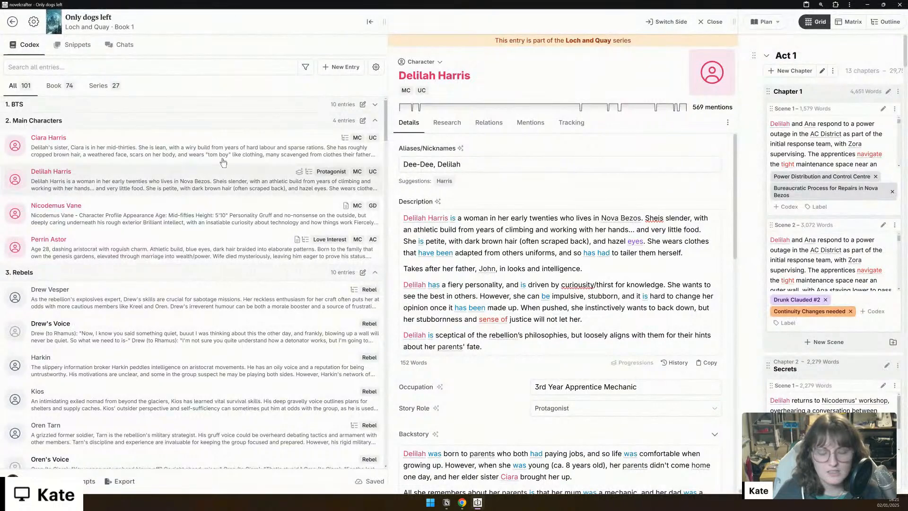
Step: Open Ciara's codex entry and pin it in place of Delilah's
{"action": "left_click", "coordinate": [198, 148]}
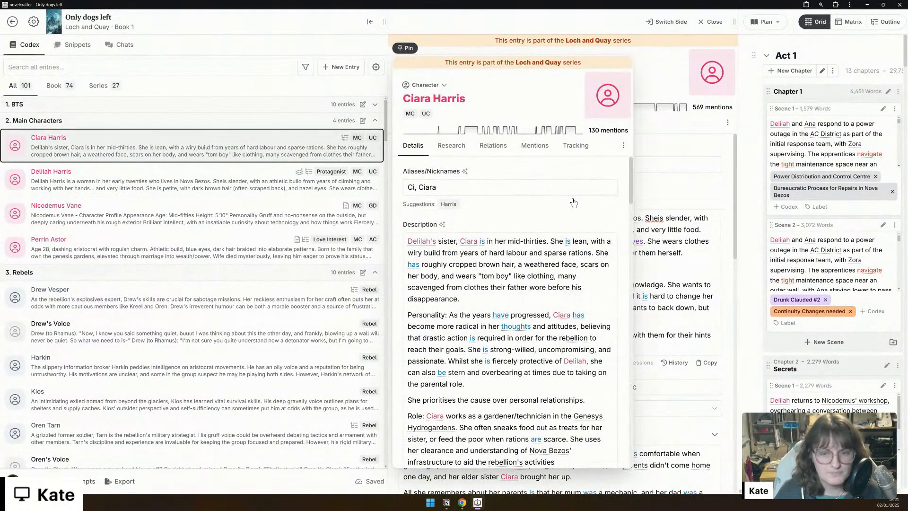
{"action": "left_click", "coordinate": [406, 45]}
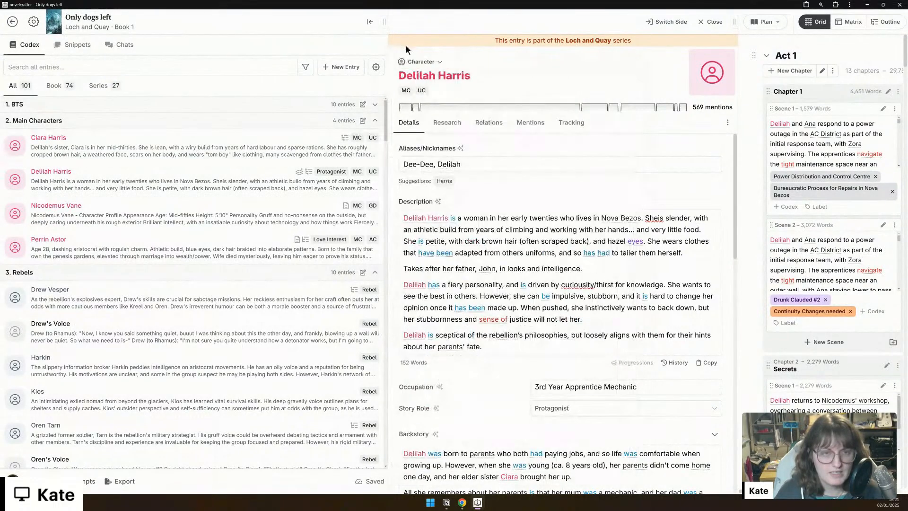
{"action": "left_click", "coordinate": [294, 142]}
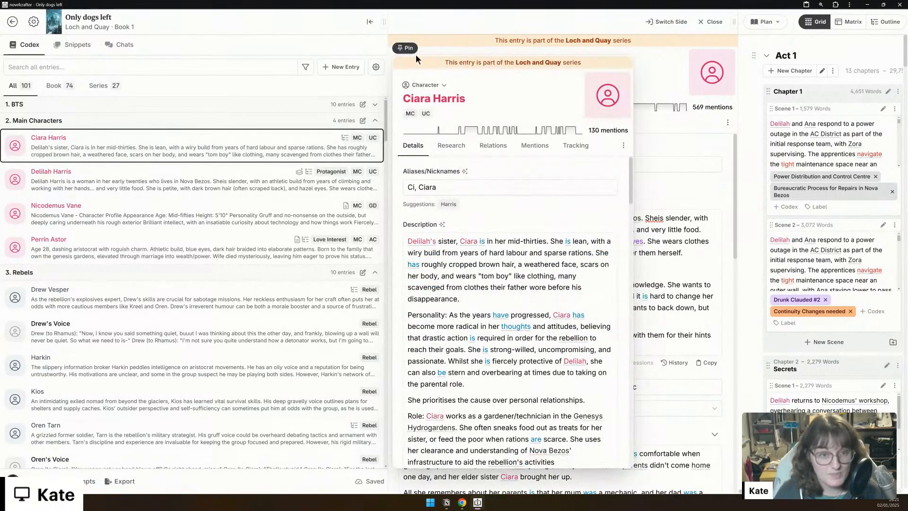
{"action": "left_click", "coordinate": [407, 48]}
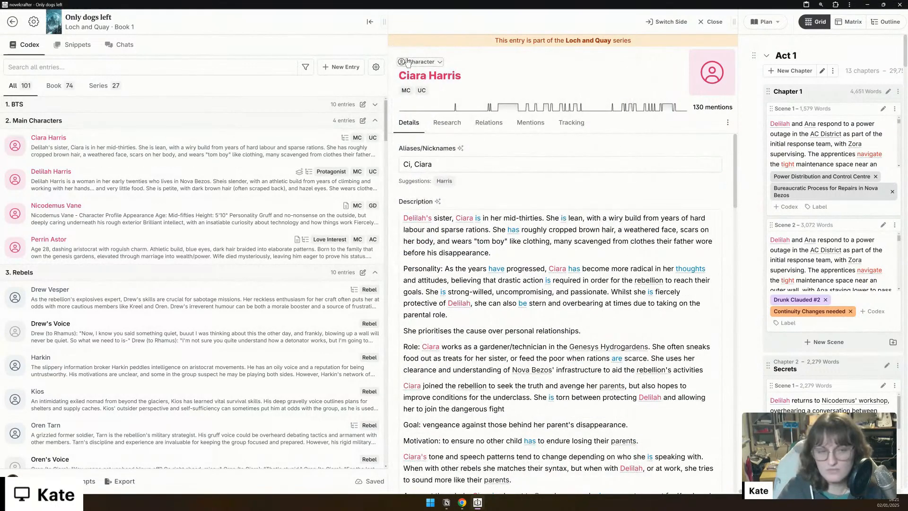
Step: Check the role in Ciara's Description and set her Occupation detail to "Gardener at the Genesys Hydrogardens"
{"action": "scroll", "coordinate": [546, 176], "scroll_direction": "down", "scroll_amount": 10}
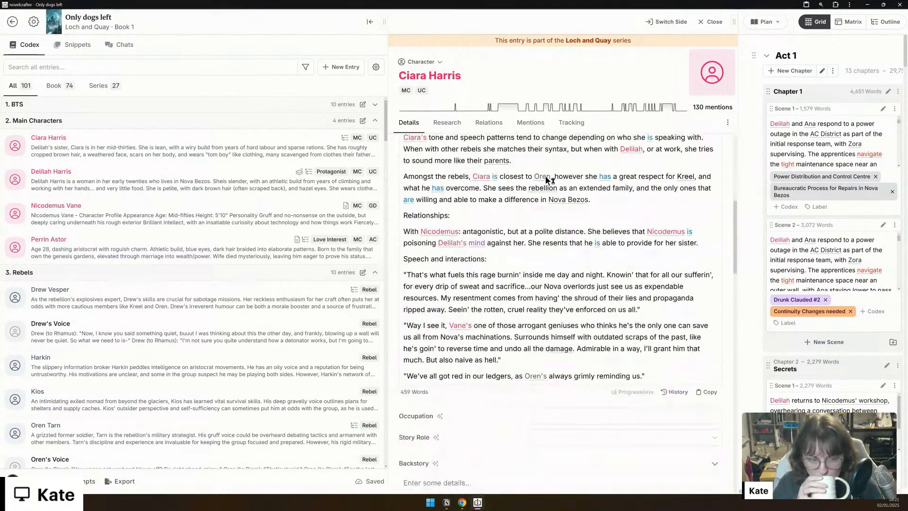
{"action": "scroll", "coordinate": [546, 180], "scroll_direction": "down", "scroll_amount": 3}
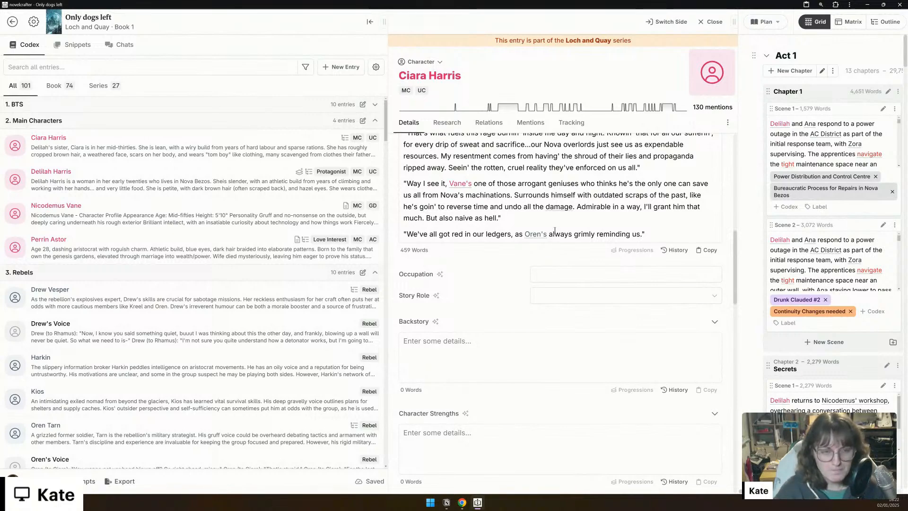
{"action": "scroll", "coordinate": [547, 245], "scroll_direction": "up", "scroll_amount": 5}
{"action": "scroll", "coordinate": [556, 232], "scroll_direction": "up", "scroll_amount": 4}
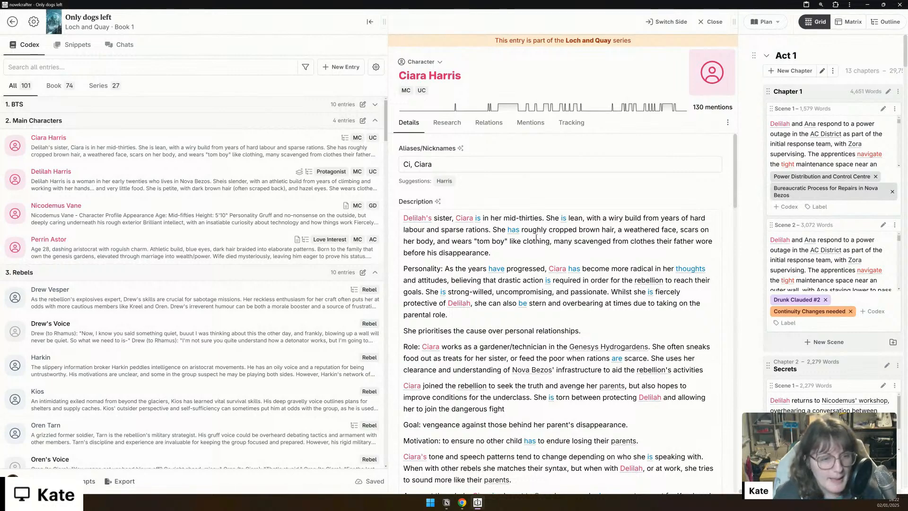
{"action": "scroll", "coordinate": [537, 238], "scroll_direction": "down", "scroll_amount": 1}
{"action": "scroll", "coordinate": [529, 246], "scroll_direction": "down", "scroll_amount": 1}
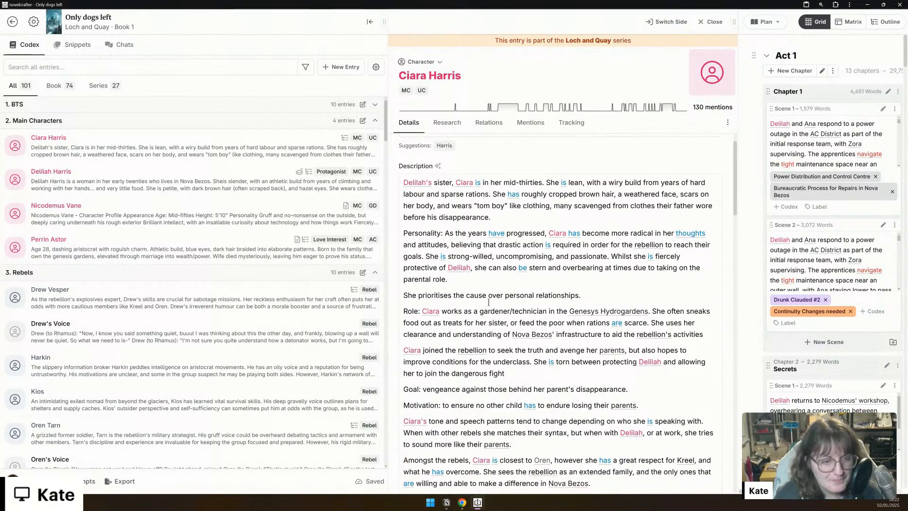
{"action": "scroll", "coordinate": [481, 314], "scroll_direction": "down", "scroll_amount": 10}
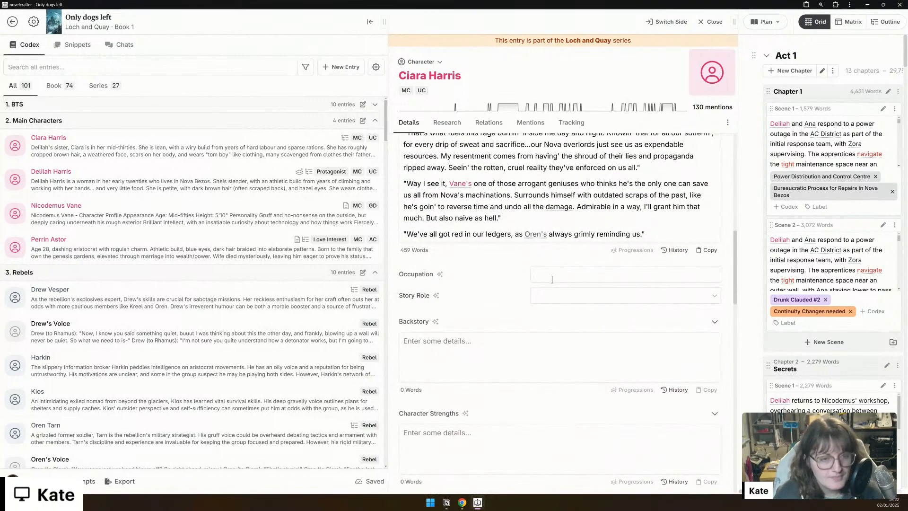
{"action": "left_click", "coordinate": [556, 275]}
{"action": "type", "text": "Gard"}
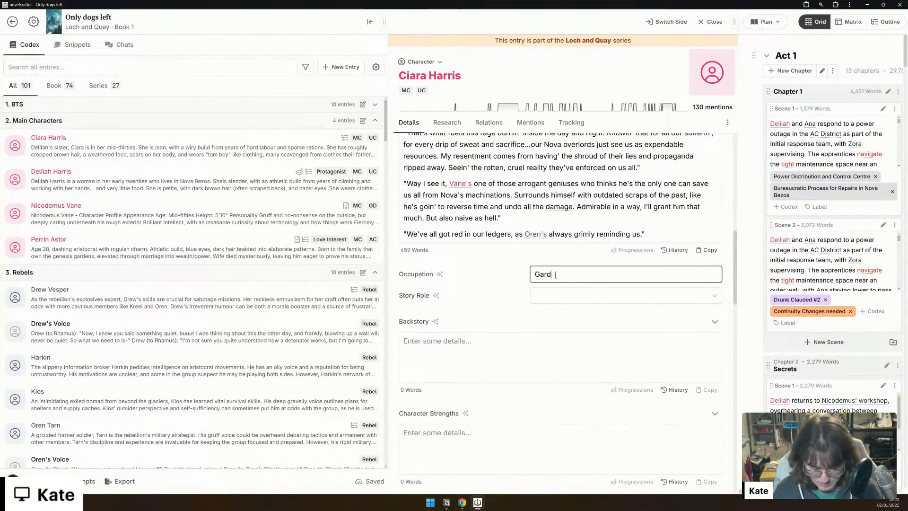
{"action": "type", "text": "ener at the Genesi"}
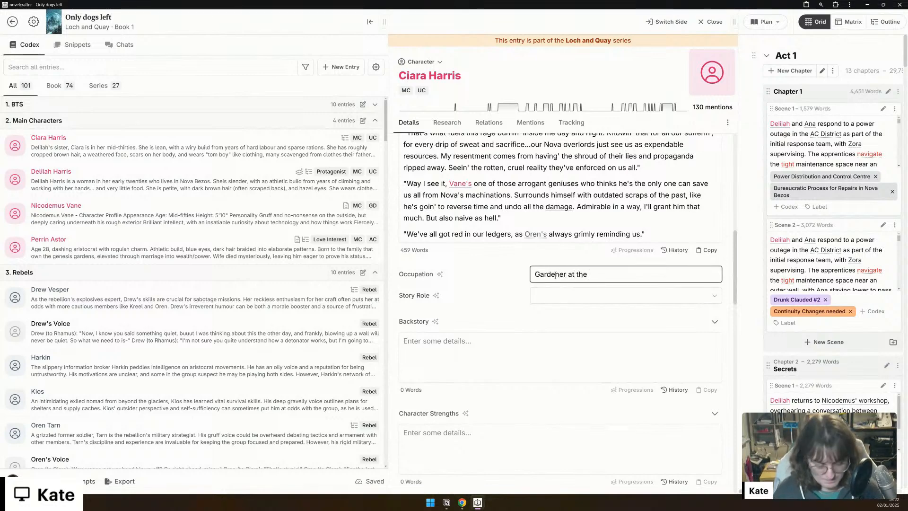
{"action": "key", "text": "BackSpace"}
{"action": "type", "text": "ys Hy"}
{"action": "key", "text": "BackSpace"}
{"action": "key", "text": "BackSpace"}
{"action": "key", "text": "BackSpace"}
{"action": "key", "text": "BackSpace"}
{"action": "key", "text": "BackSpace"}
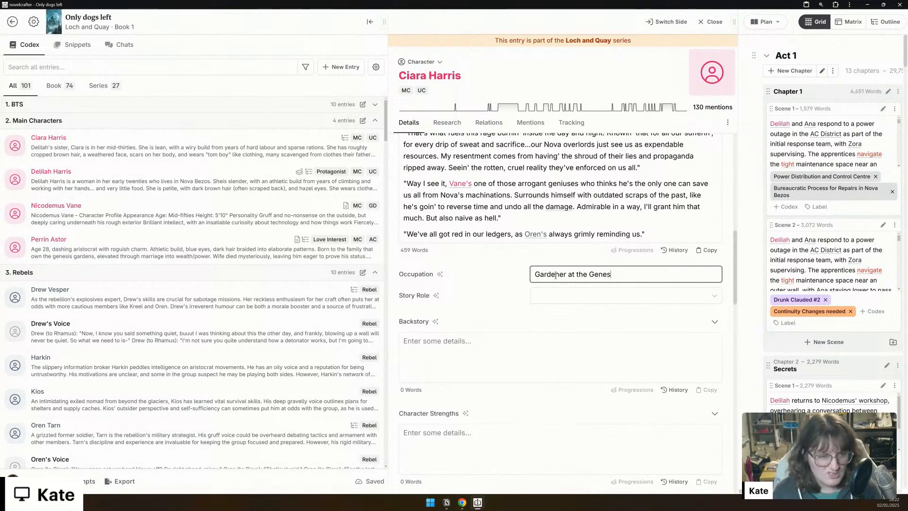
{"action": "type", "text": "ys "}
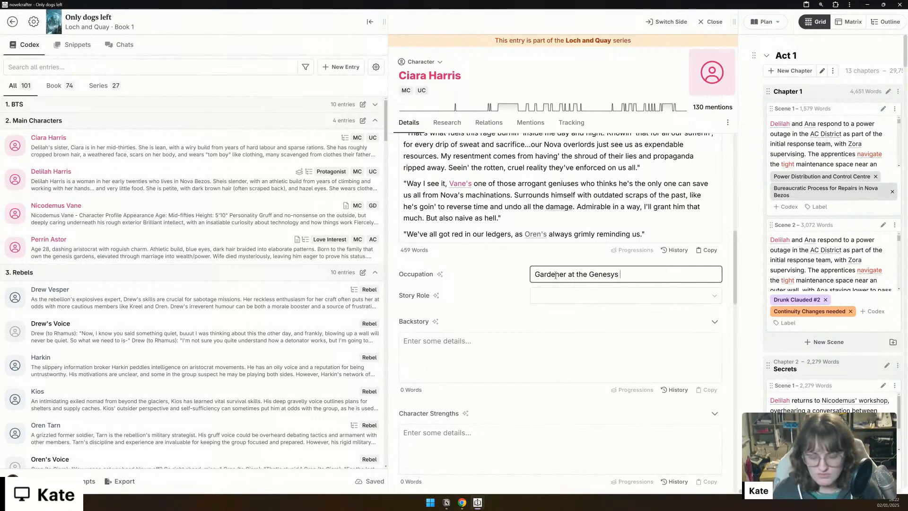
{"action": "type", "text": "Hydrogardens"}
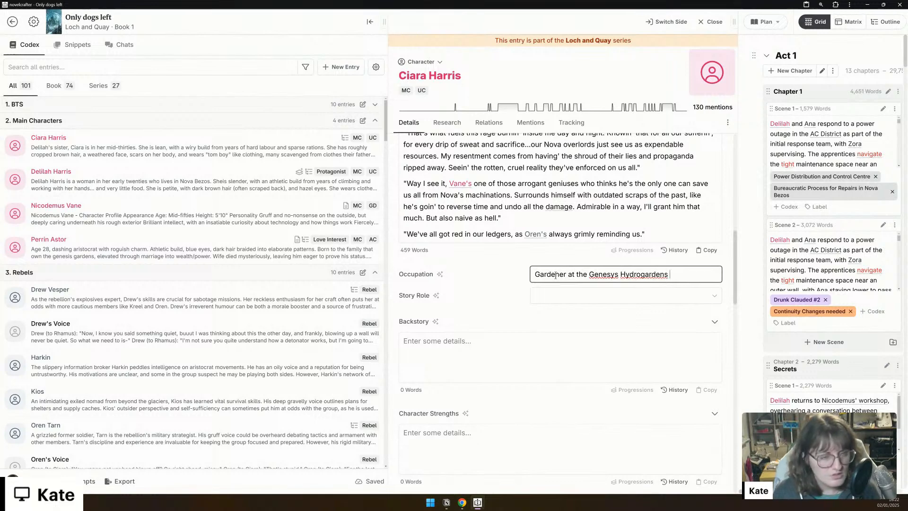
Step: Change the spelling of "Genesys" to "Genesis" in Ciara's Occupation detail
{"action": "left_click", "coordinate": [614, 274]}
{"action": "key", "text": "BackSpace"}
{"action": "type", "text": "i"}
{"action": "left_click", "coordinate": [668, 275]}
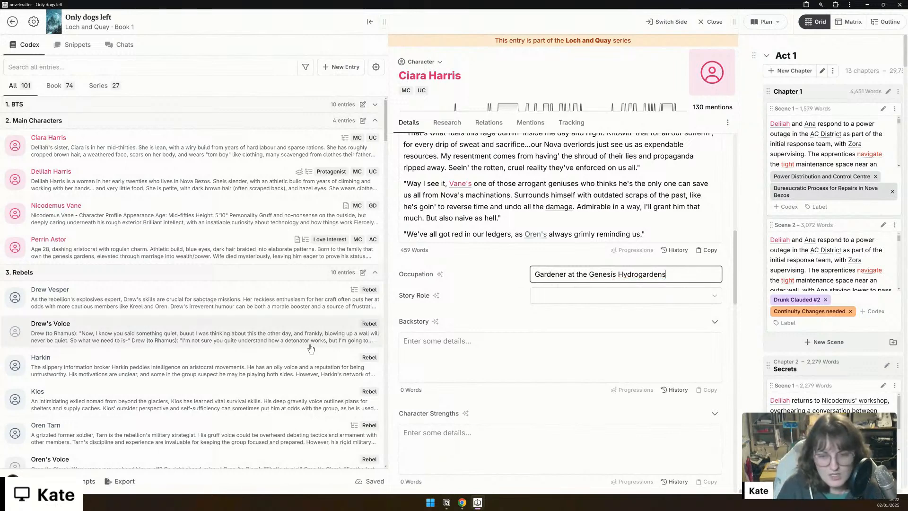
Step: Search the codex for "genes" to check how the Hydrogardens' name is spelled, and clear the search
{"action": "left_click", "coordinate": [139, 68]}
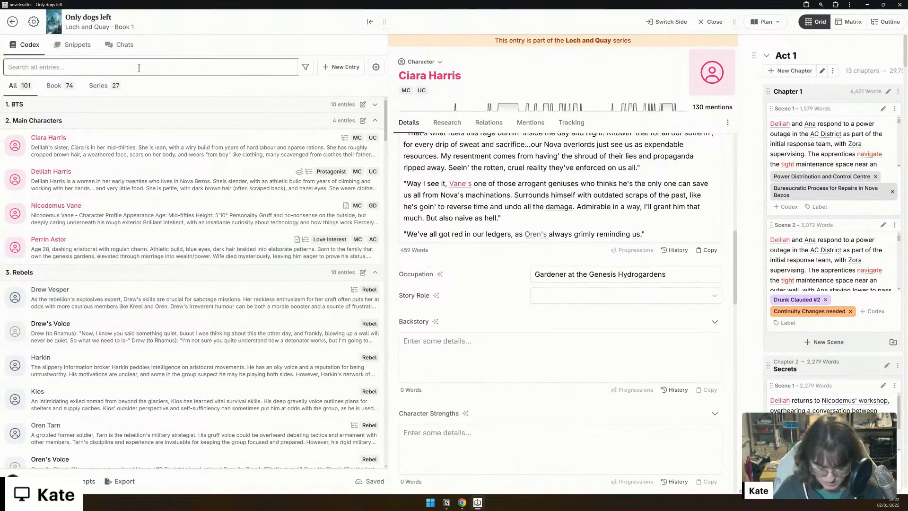
{"action": "type", "text": "gen"}
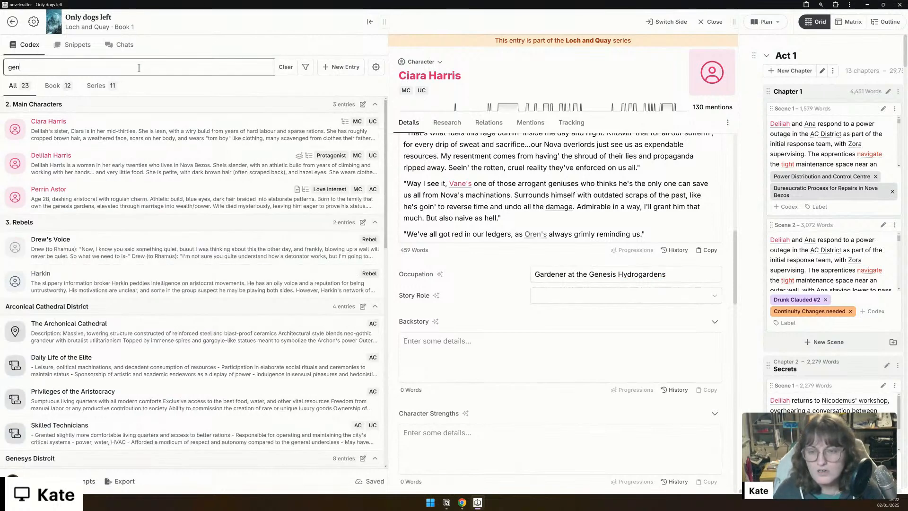
{"action": "type", "text": "es"}
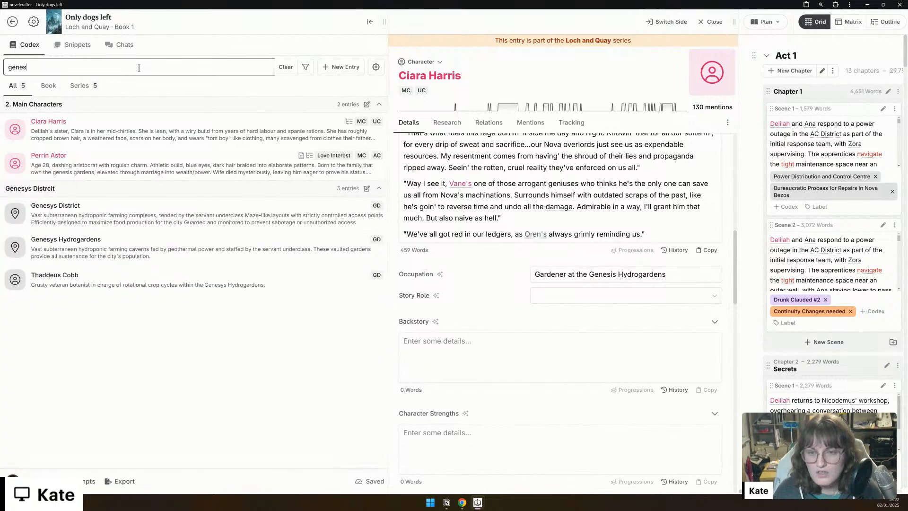
{"action": "key", "text": "ctrl+a"}
{"action": "key", "text": "BackSpace"}
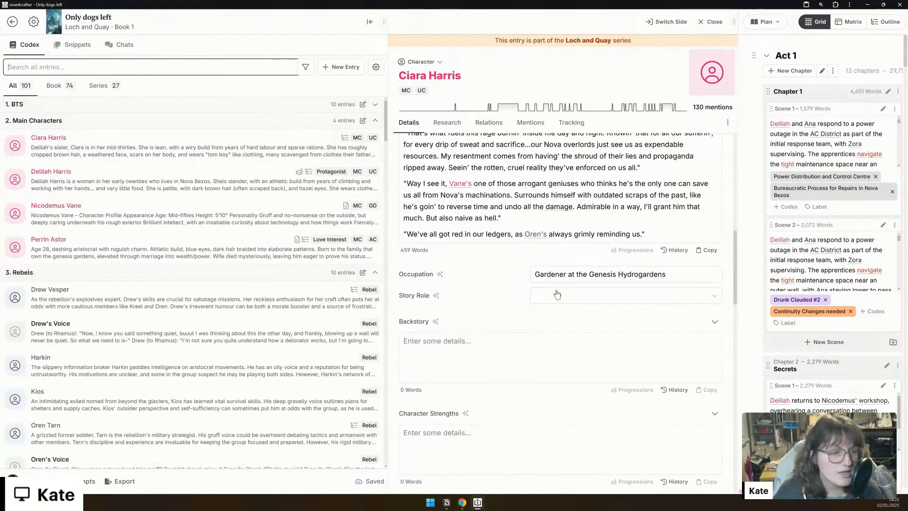
Step: Respell the place name in Ciara's Occupation as "Genesys" and set her Story Role to Supporting Character
{"action": "left_click", "coordinate": [615, 273]}
{"action": "key", "text": "BackSpace"}
{"action": "type", "text": "y"}
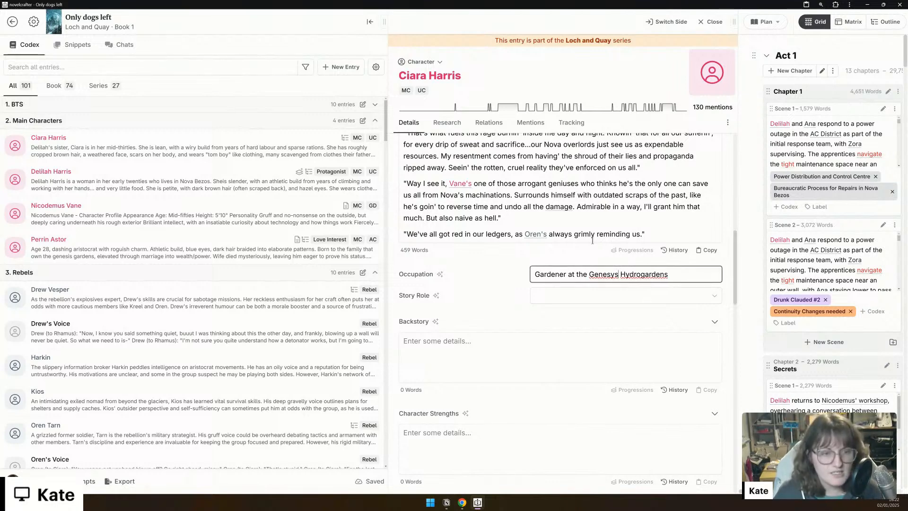
{"action": "left_click", "coordinate": [556, 298]}
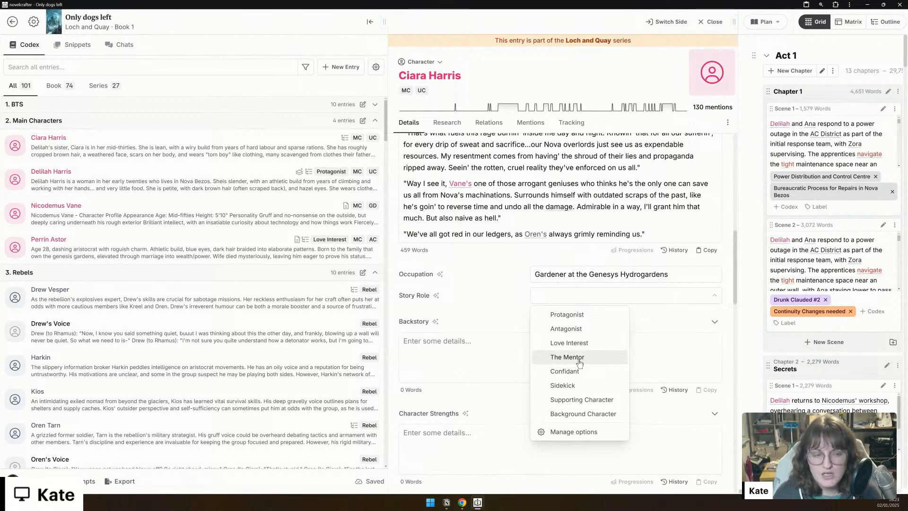
{"action": "left_click", "coordinate": [583, 400]}
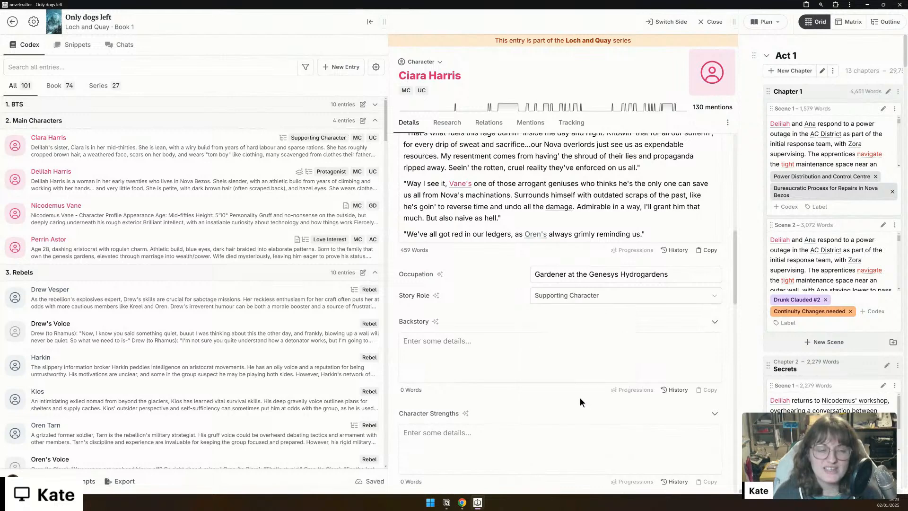
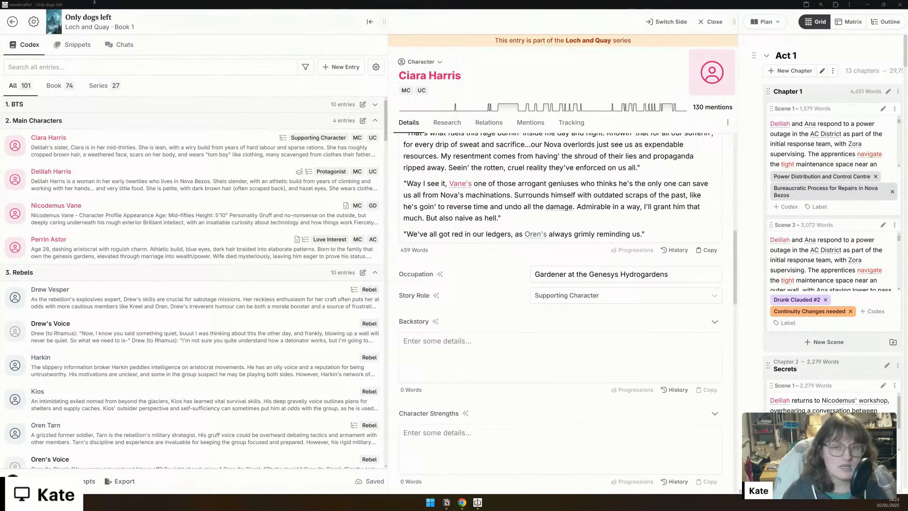
Step: Create a codex entry of type Other named "All Things"
{"action": "left_click", "coordinate": [325, 69]}
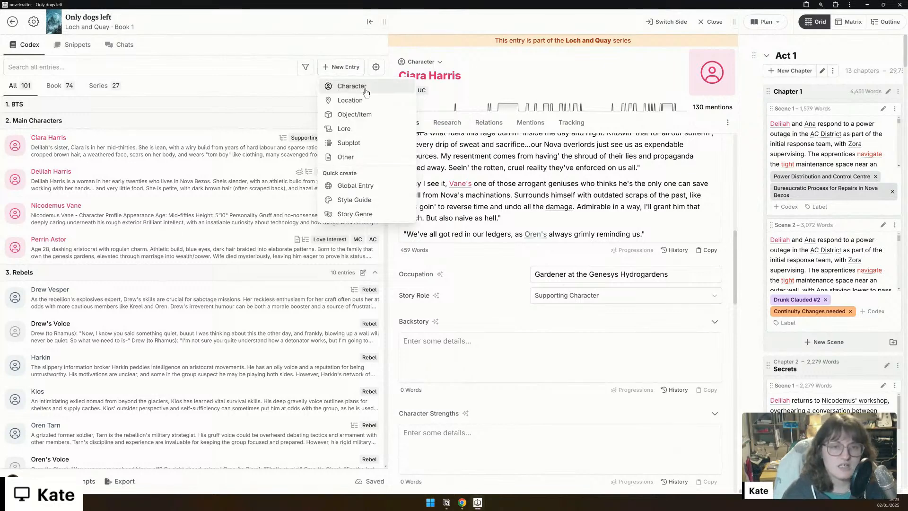
{"action": "left_click", "coordinate": [344, 157]}
{"action": "left_click", "coordinate": [421, 85]}
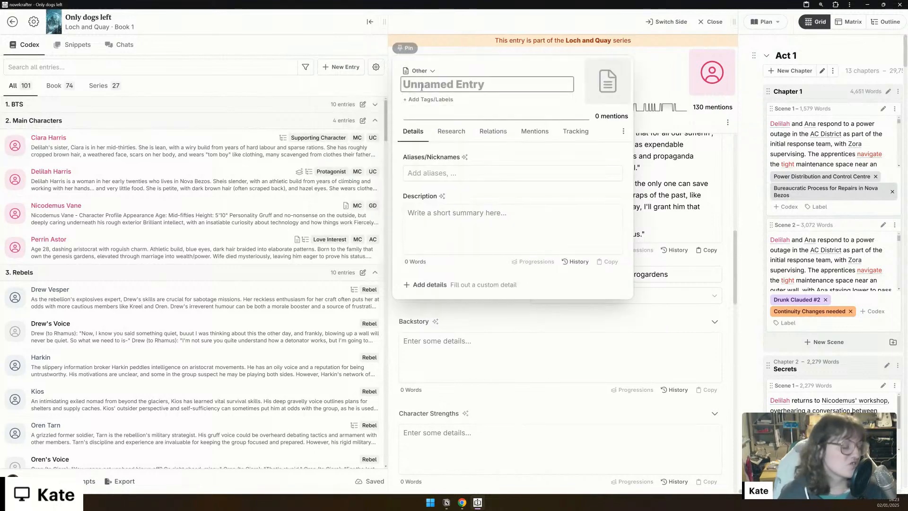
{"action": "type", "text": "All"}
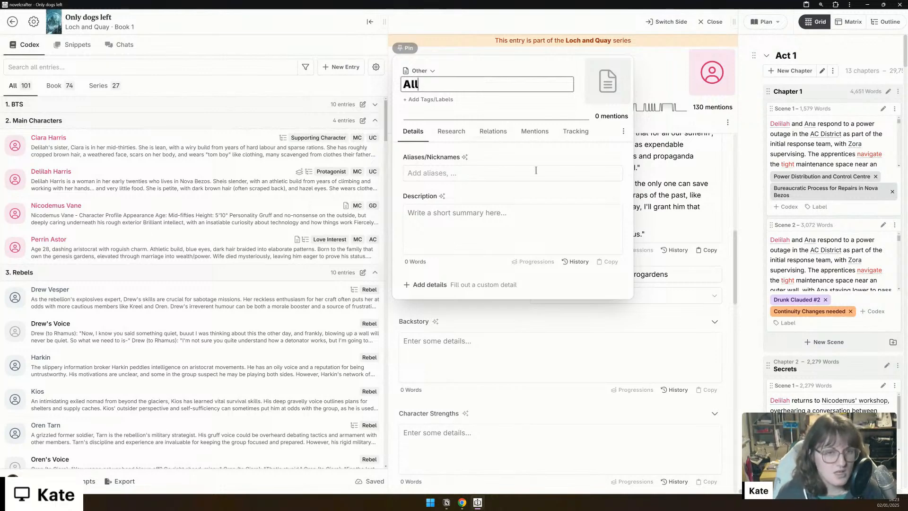
{"action": "type", "text": " Things"}
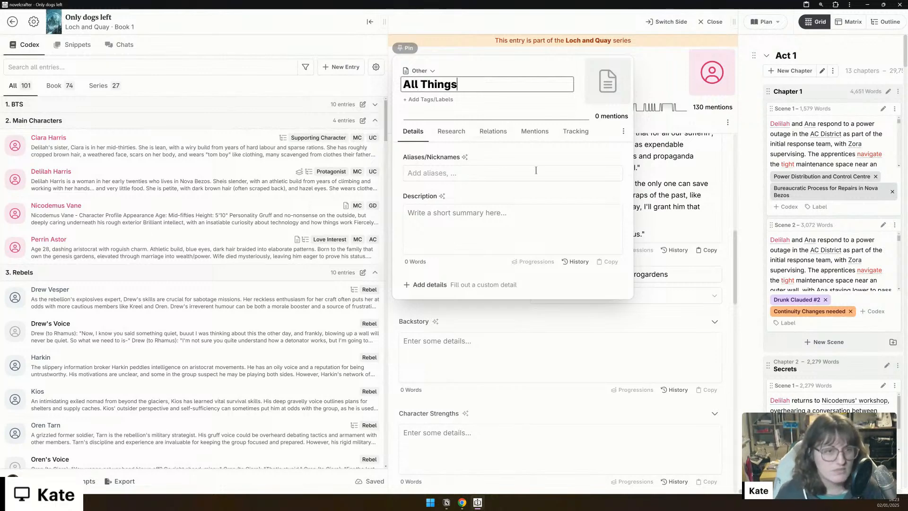
Step: Add the BTS entries and characters such as Ciara and Delilah Harris as relations of the "All Things" entry
{"action": "left_click", "coordinate": [533, 132]}
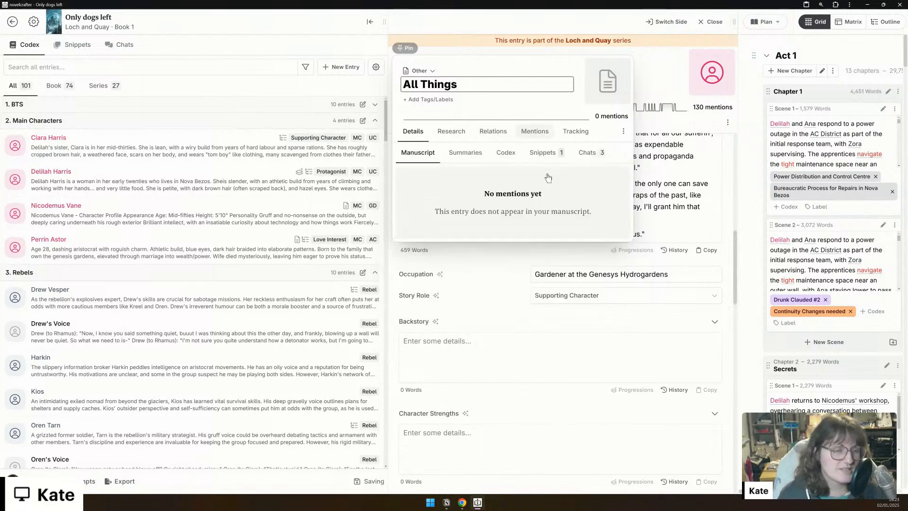
{"action": "left_click", "coordinate": [493, 131]}
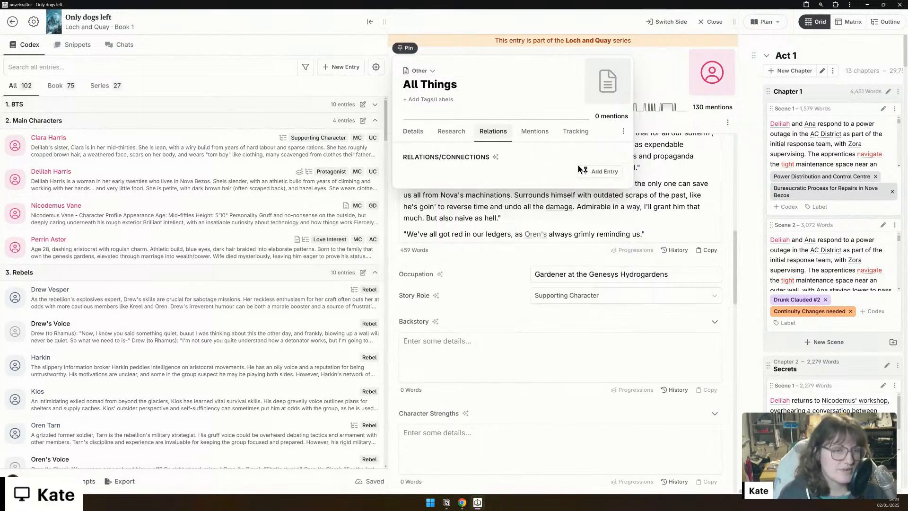
{"action": "left_click", "coordinate": [605, 173]}
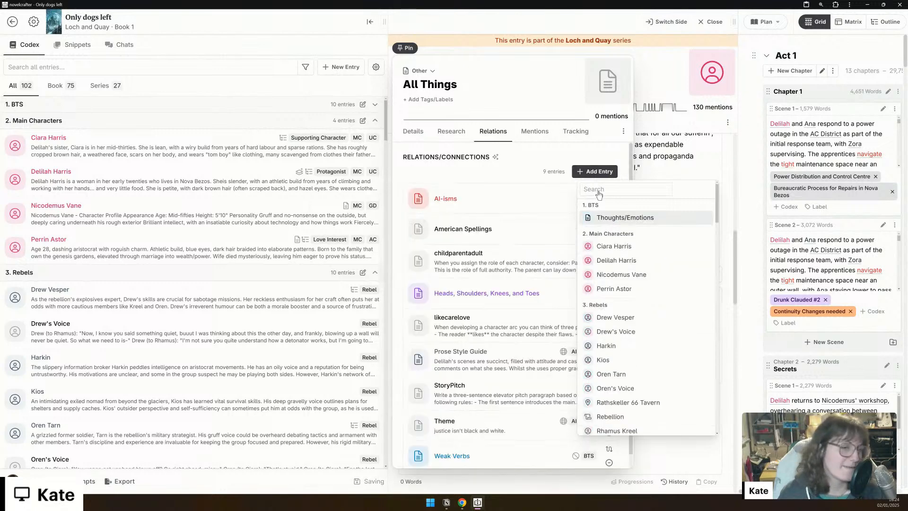
Step: Delete the "All Things" entry from the codex
{"action": "left_click", "coordinate": [624, 132]}
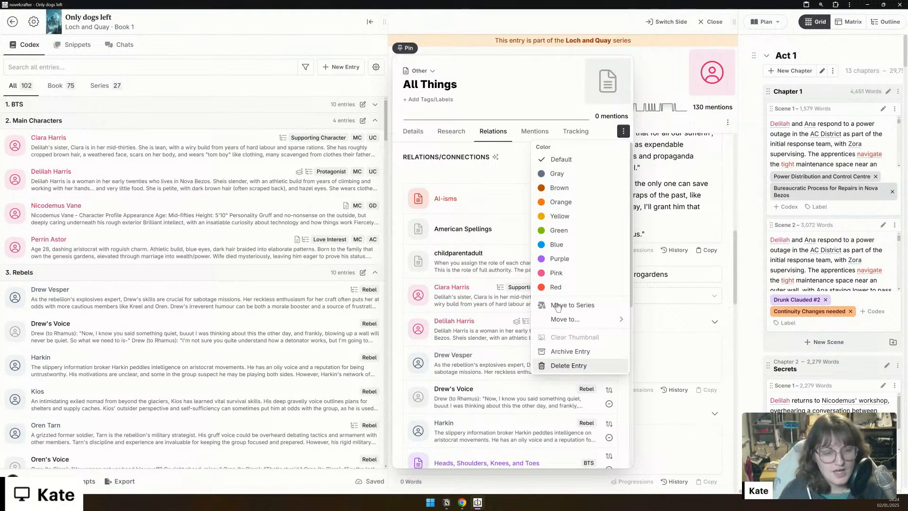
{"action": "left_click", "coordinate": [571, 366]}
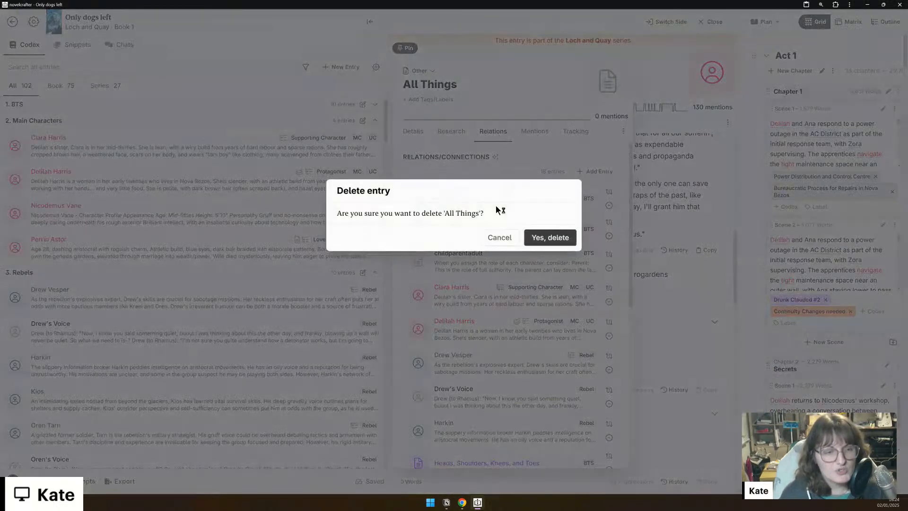
{"action": "left_click", "coordinate": [554, 238]}
Step: Open the instructions of the scene beat prompt "1. Current Writing Prompt / 250 words" and close the pinned Ciara Harris entry
{"action": "left_click", "coordinate": [85, 486]}
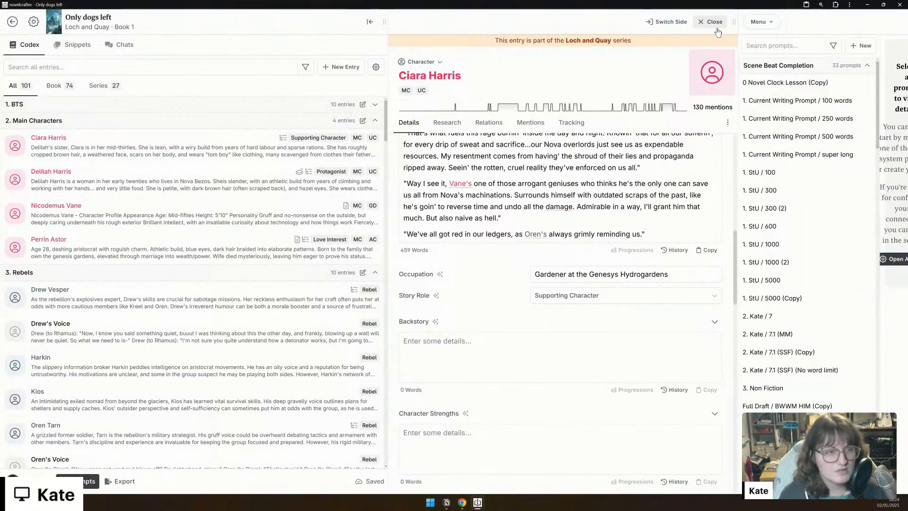
{"action": "left_click", "coordinate": [716, 25]}
{"action": "left_click", "coordinate": [450, 83]}
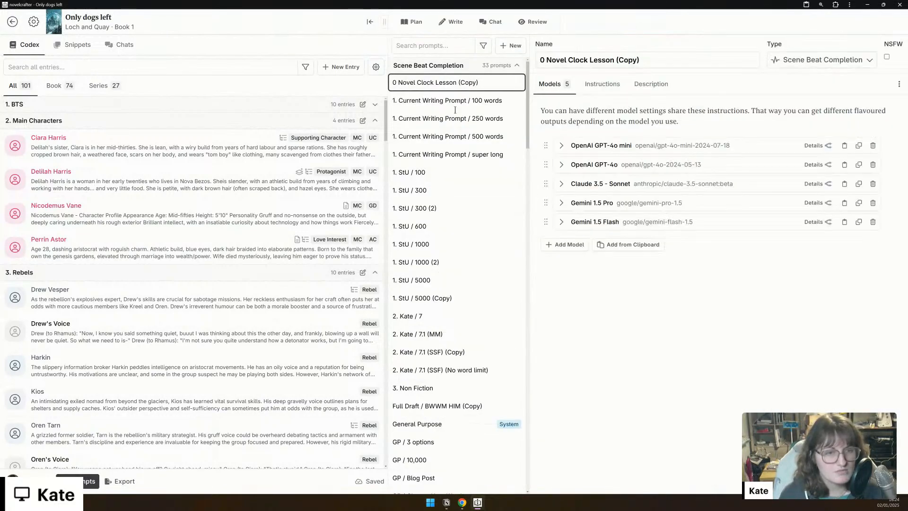
{"action": "left_click", "coordinate": [458, 119]}
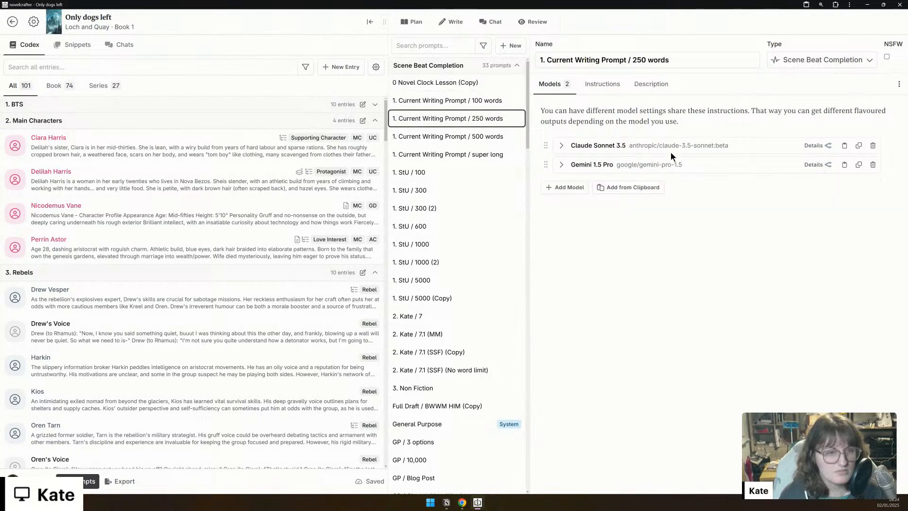
{"action": "left_click", "coordinate": [600, 85]}
Step: Enter a "{codex.getAll}" call on the second line of the prompt's system message, and cut it back to "{codex.}"
{"action": "left_click", "coordinate": [568, 174]}
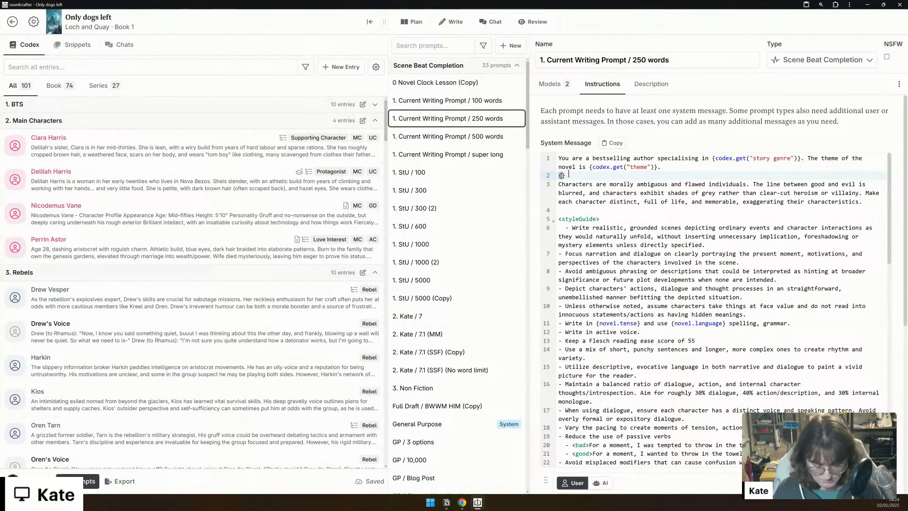
{"action": "type", "text": "{code"}
{"action": "type", "text": "x.getAkk"}
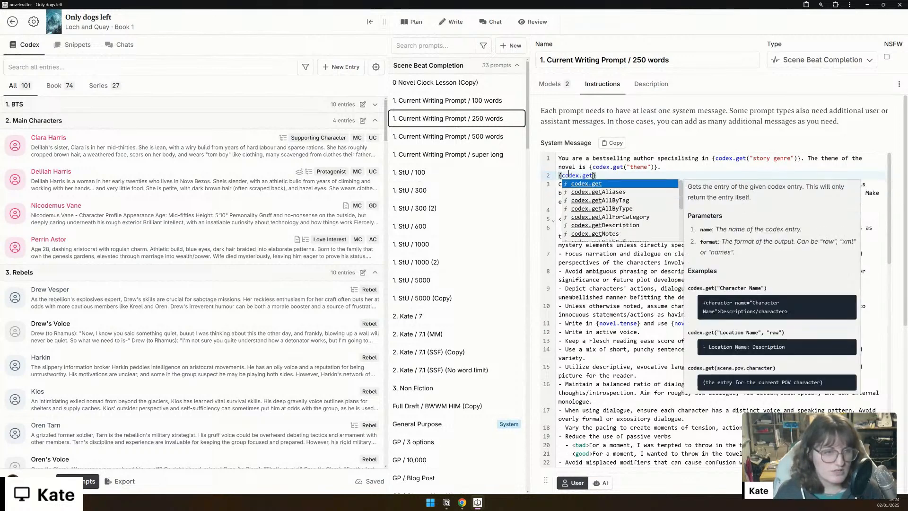
{"action": "key", "text": "BackSpace"}
{"action": "key", "text": "BackSpace"}
{"action": "type", "text": "ll"}
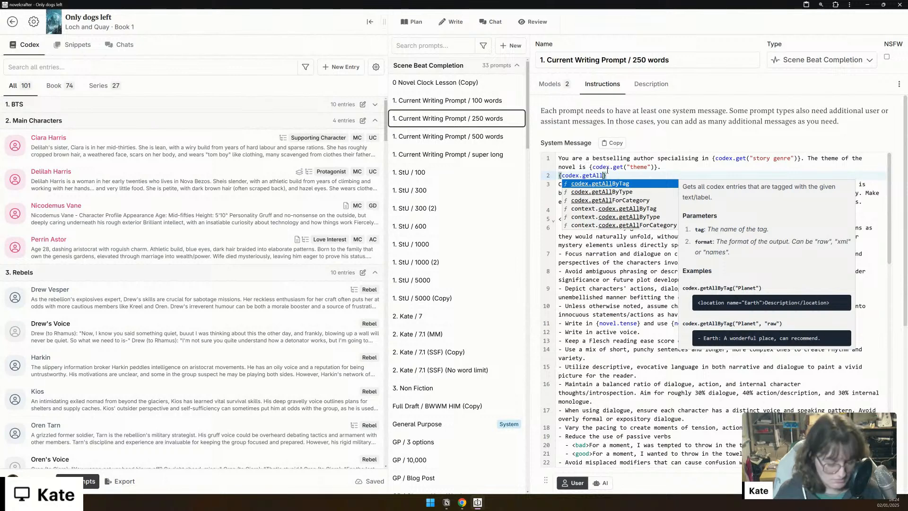
{"action": "key", "text": "BackSpace"}
{"action": "key", "text": "BackSpace"}
{"action": "key", "text": "BackSpace"}
{"action": "key", "text": "BackSpace"}
{"action": "key", "text": "BackSpace"}
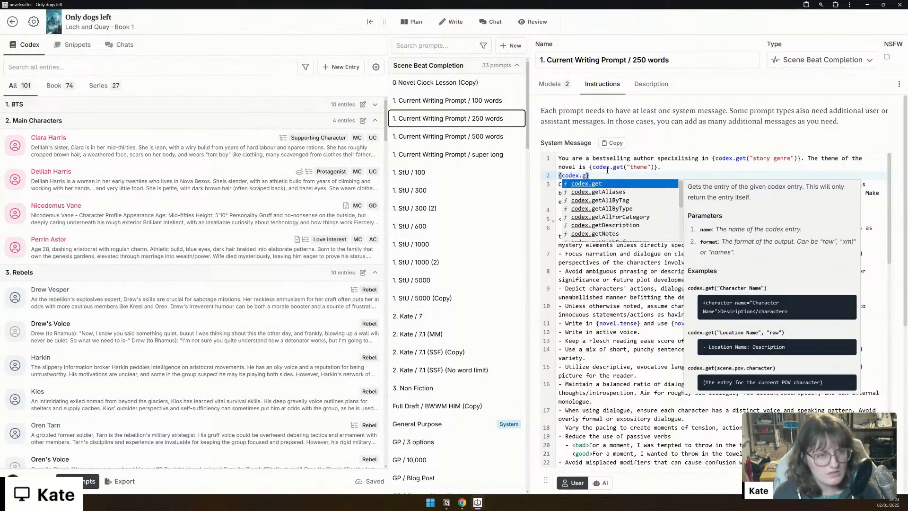
{"action": "key", "text": "BackSpace"}
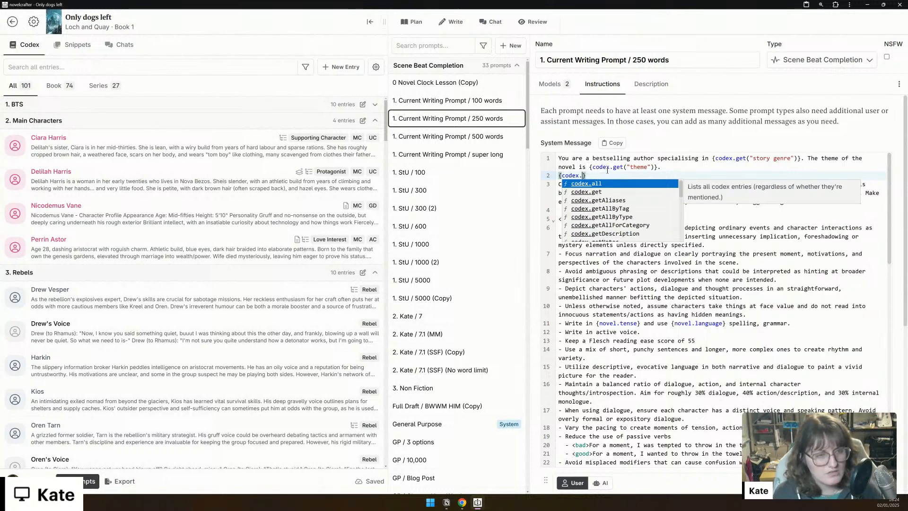
Step: Look through the suggested codex functions and delete the unfinished "{codex.}" call from the system message
{"action": "key", "text": "Down"}
{"action": "key", "text": "Down"}
{"action": "key", "text": "Down"}
{"action": "key", "text": "Down"}
{"action": "key", "text": "Down"}
{"action": "key", "text": "Down"}
{"action": "key", "text": "Down"}
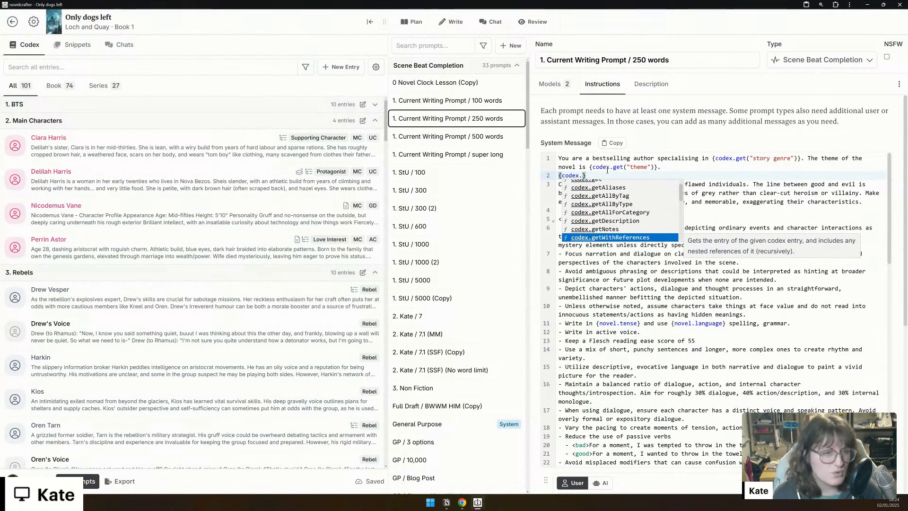
{"action": "key", "text": "Down"}
{"action": "key", "text": "Down"}
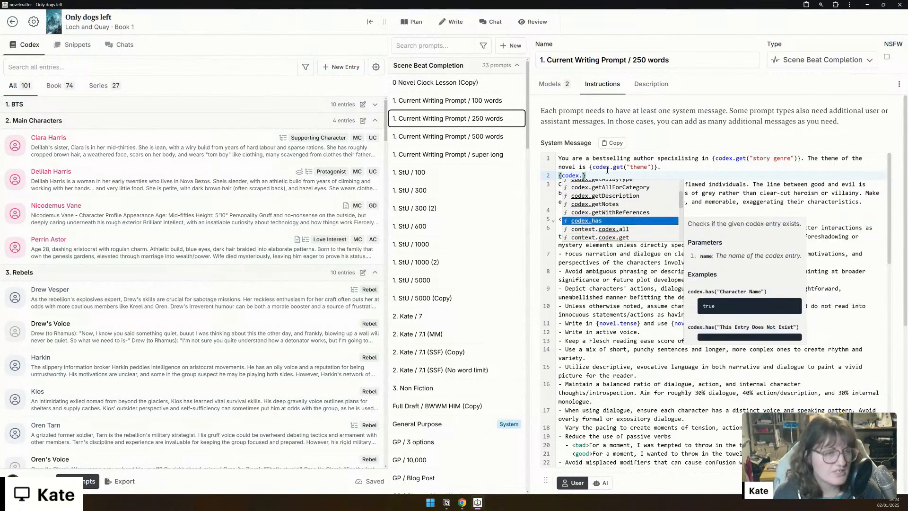
{"action": "key", "text": "Down"}
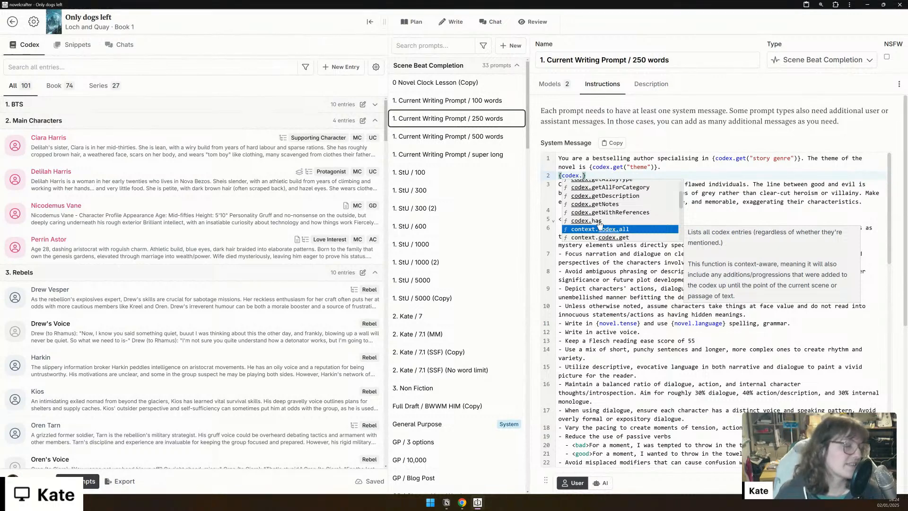
{"action": "left_click_drag", "start_coordinate": [598, 175], "coordinate": [549, 179]}
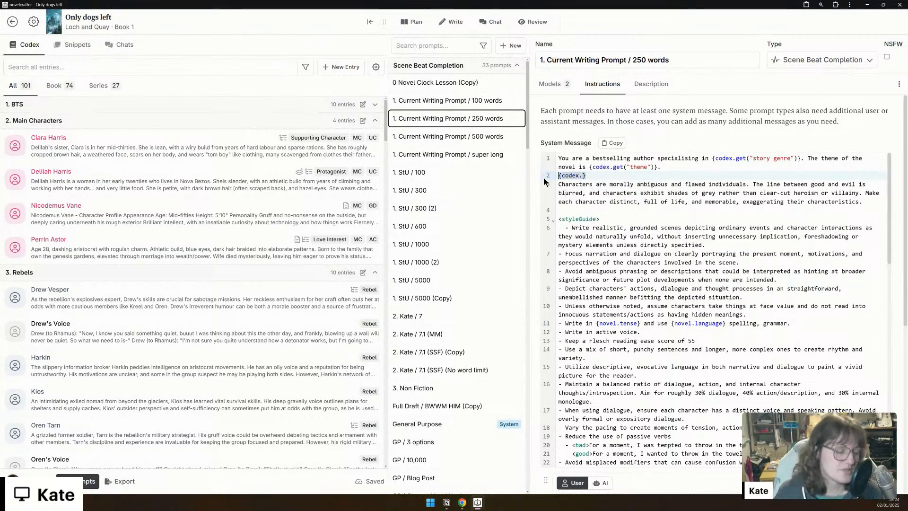
{"action": "key", "text": "BackSpace"}
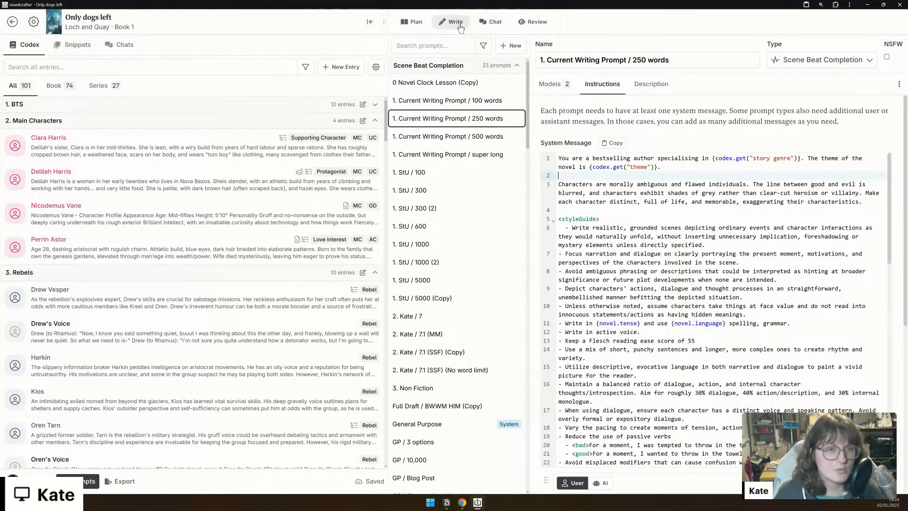
Step: Return to the Plan view, pin Ciara Harris's entry beside it, and narrow the codex list to enlarge the entry pane
{"action": "left_click", "coordinate": [414, 23]}
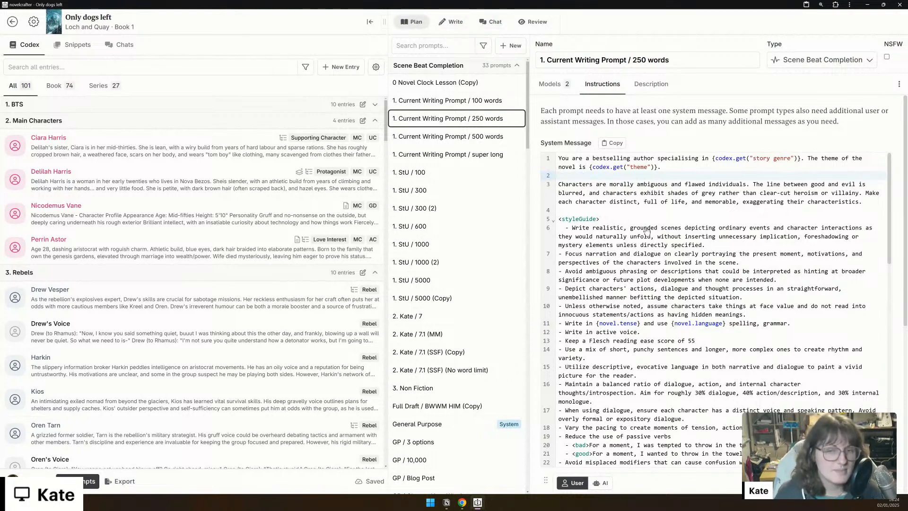
{"action": "left_click", "coordinate": [142, 153]}
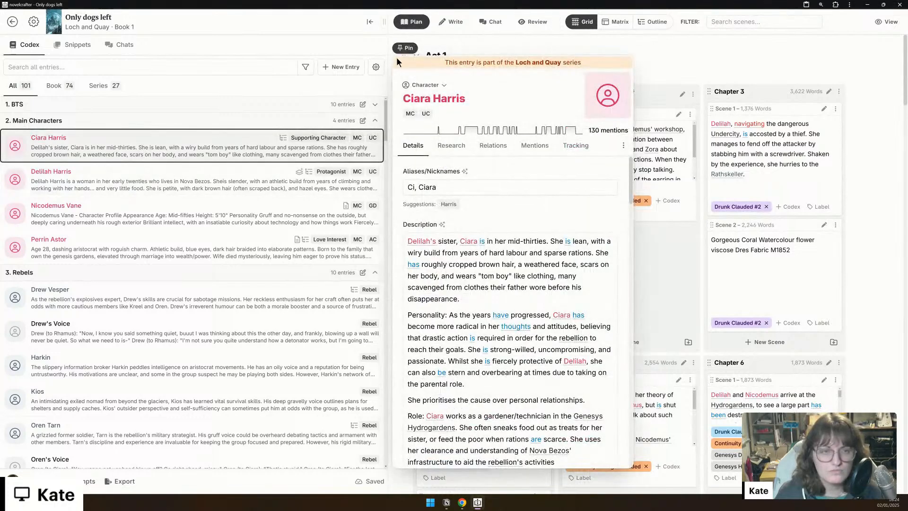
{"action": "left_click", "coordinate": [399, 61]}
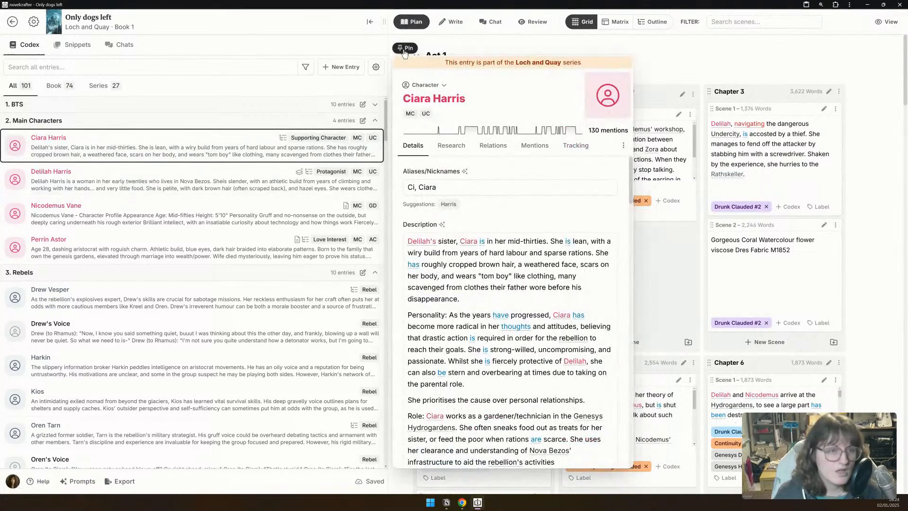
{"action": "left_click", "coordinate": [405, 47]}
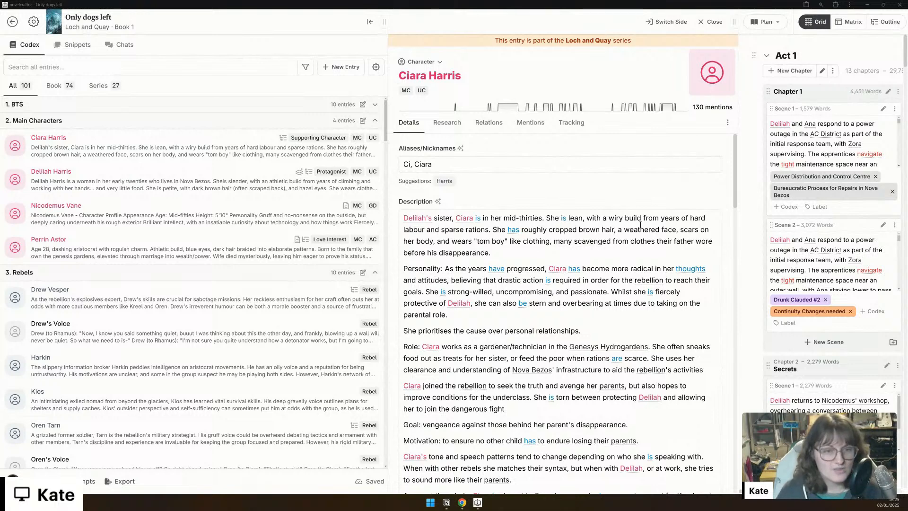
{"action": "left_click_drag", "start_coordinate": [384, 22], "coordinate": [303, 21]}
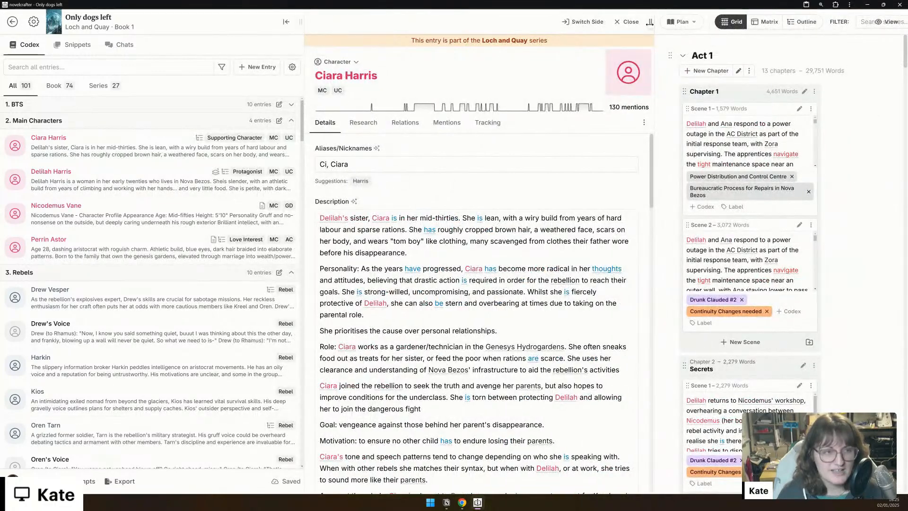
{"action": "left_click_drag", "start_coordinate": [651, 22], "coordinate": [675, 21]}
Step: Collapse the Voice Sheet detail in Ciara's entry
{"action": "scroll", "coordinate": [518, 181], "scroll_direction": "down", "scroll_amount": 10}
{"action": "scroll", "coordinate": [520, 182], "scroll_direction": "down", "scroll_amount": 15}
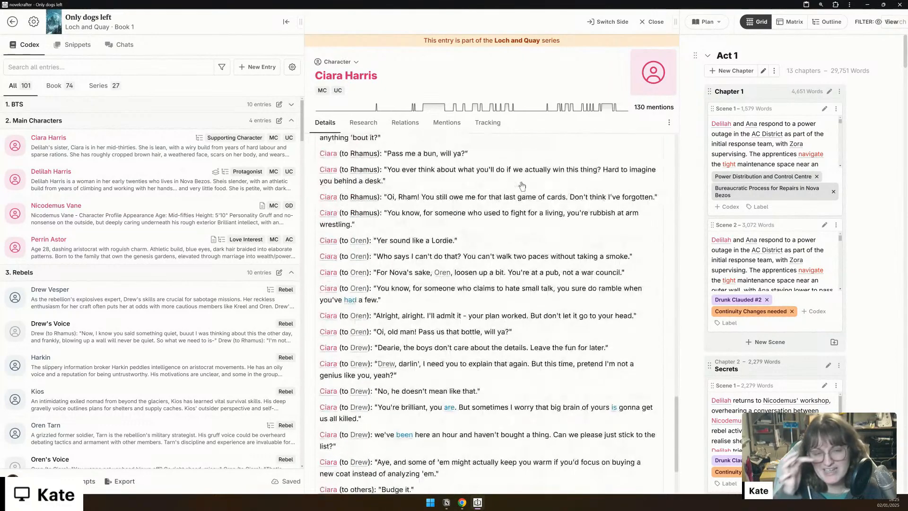
{"action": "scroll", "coordinate": [528, 210], "scroll_direction": "up", "scroll_amount": 3}
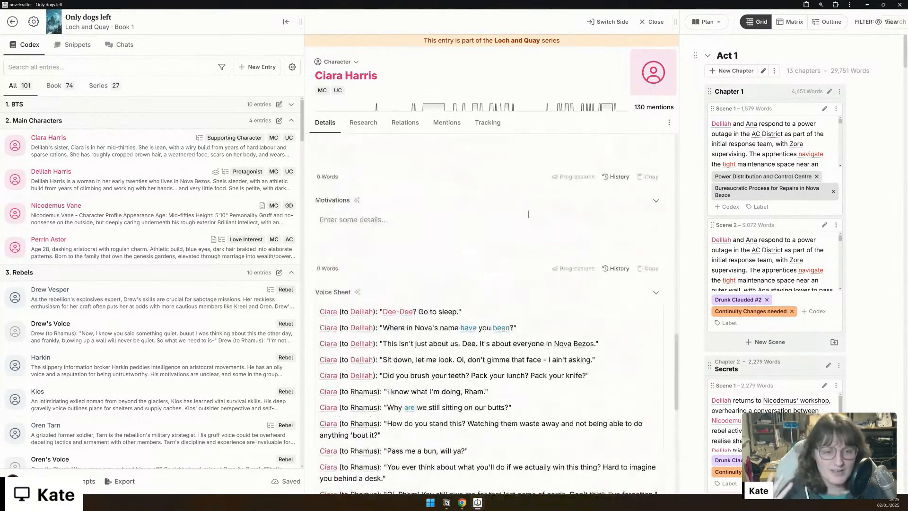
{"action": "left_click", "coordinate": [655, 294]}
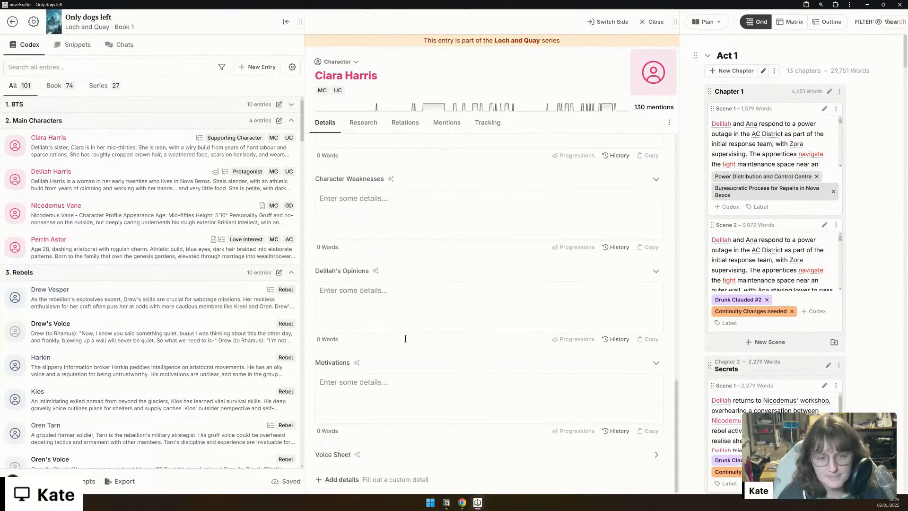
Step: Remove the three sample quotes under "Speech and interactions" from Ciara's Description
{"action": "scroll", "coordinate": [405, 338], "scroll_direction": "up", "scroll_amount": 8}
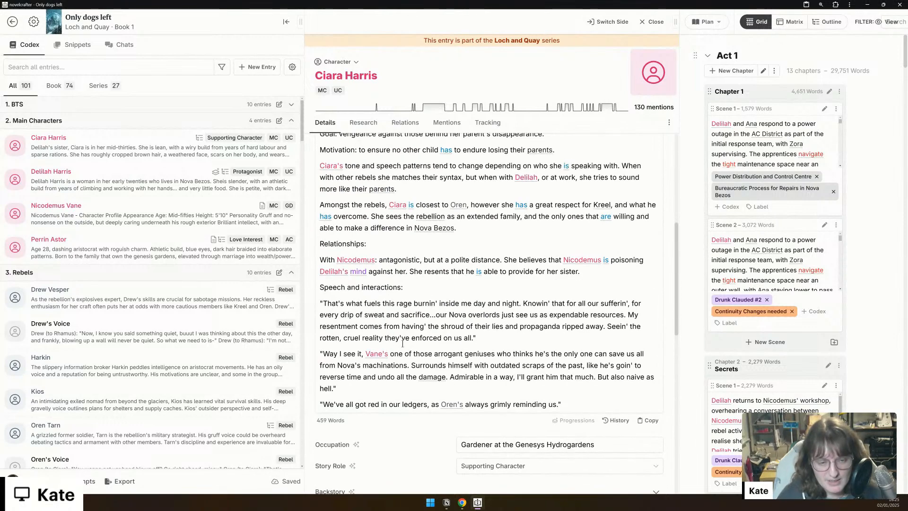
{"action": "left_click_drag", "start_coordinate": [563, 405], "coordinate": [633, 315]}
{"action": "left_click_drag", "start_coordinate": [300, 301], "coordinate": [303, 298]}
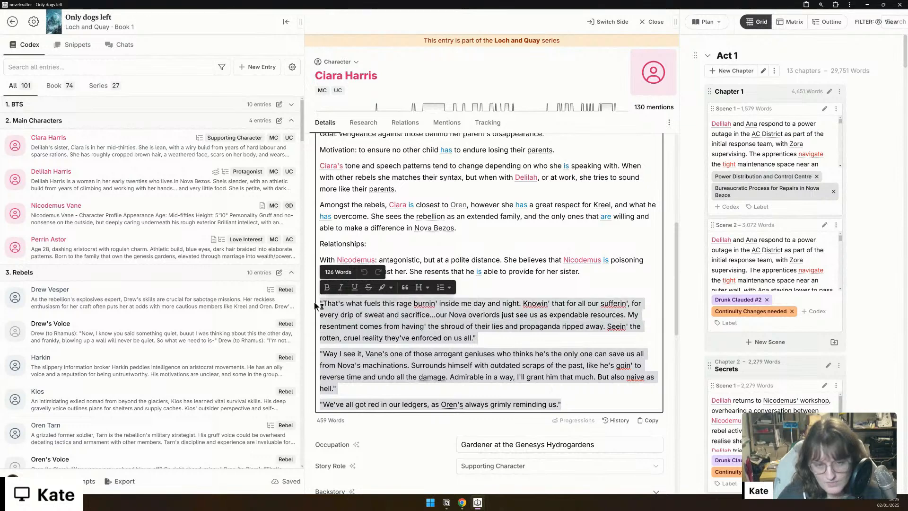
{"action": "key", "text": "BackSpace"}
Step: Expand Ciara's Voice Sheet, paste the three quotes cut from the Description after its last line, and collapse it again
{"action": "scroll", "coordinate": [518, 433], "scroll_direction": "down", "scroll_amount": 8}
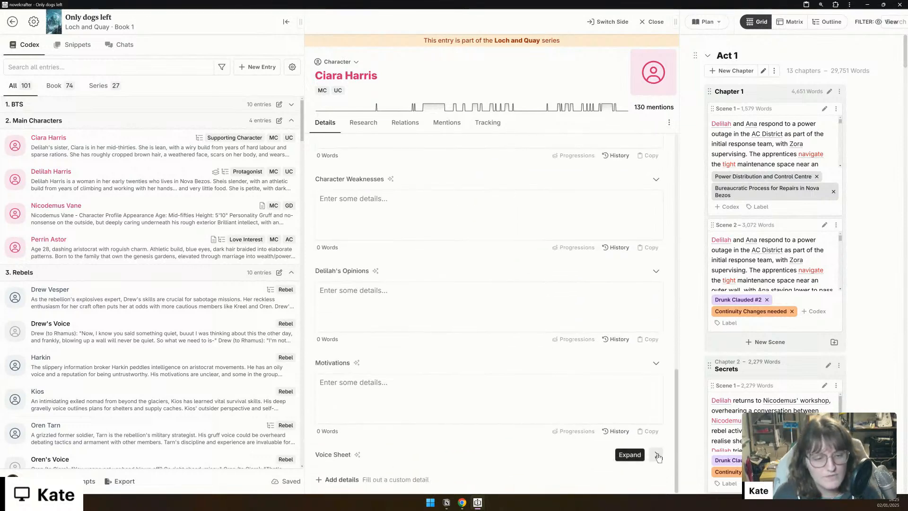
{"action": "left_click", "coordinate": [658, 456]}
{"action": "scroll", "coordinate": [393, 430], "scroll_direction": "down", "scroll_amount": 10}
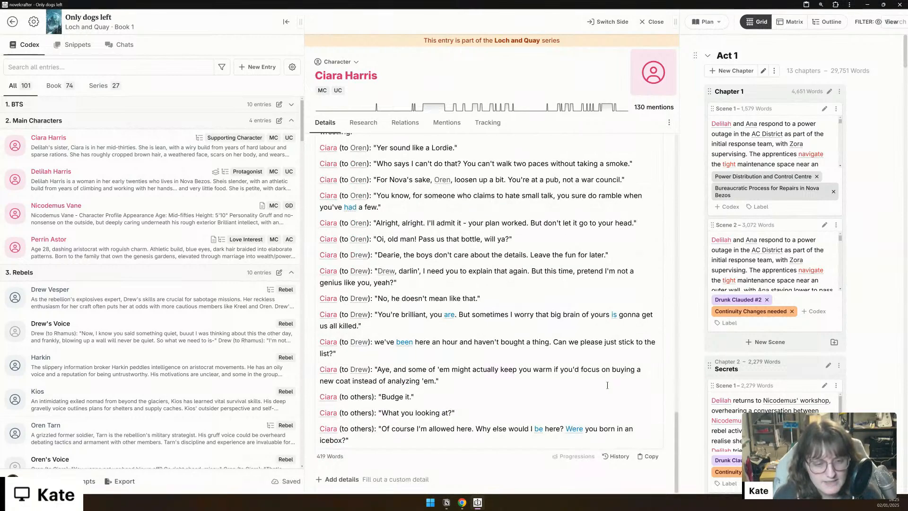
{"action": "left_click", "coordinate": [352, 447]}
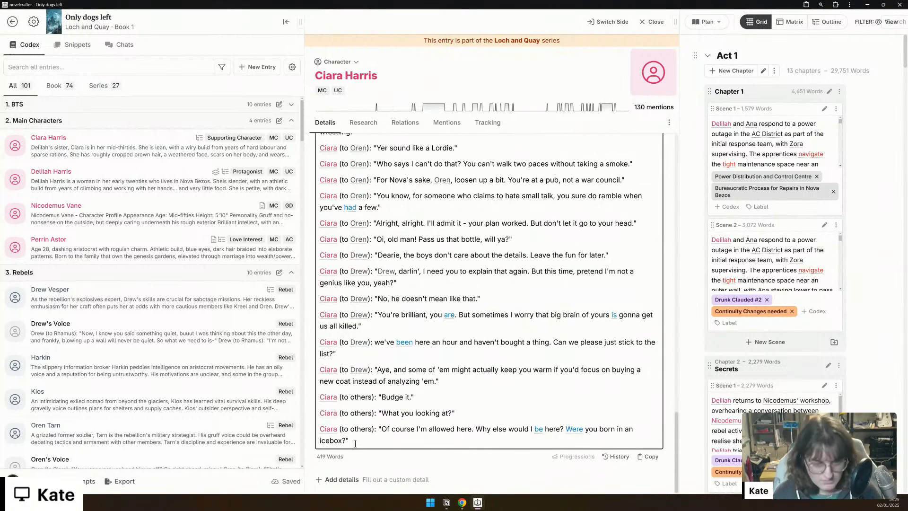
{"action": "key", "text": "Return"}
{"action": "key", "text": "ctrl+v"}
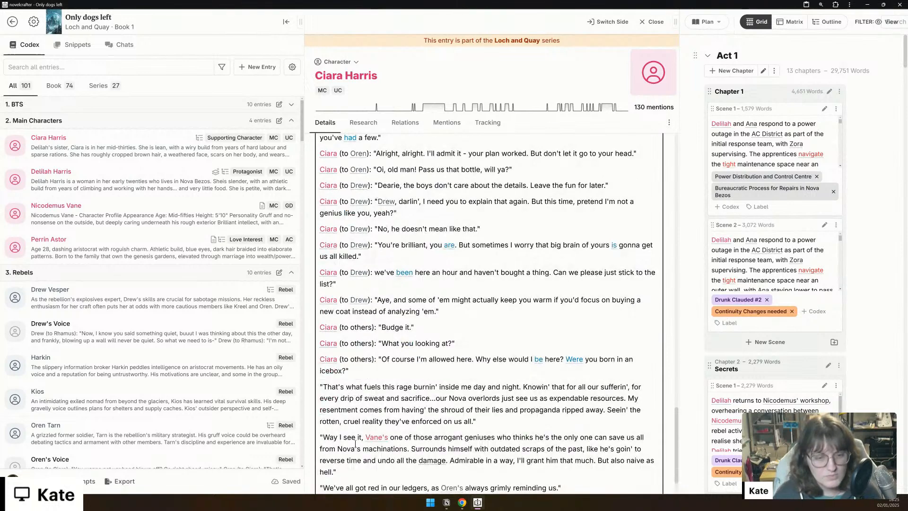
{"action": "scroll", "coordinate": [425, 389], "scroll_direction": "up", "scroll_amount": 10}
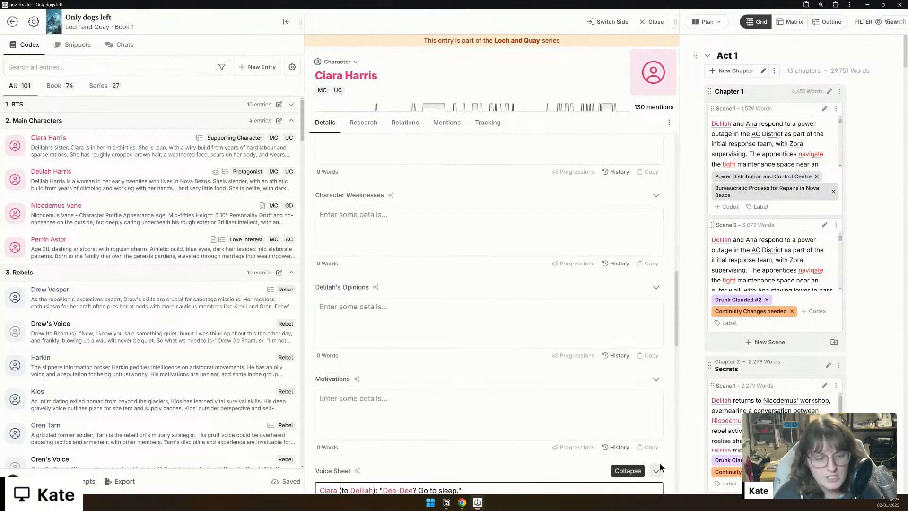
{"action": "left_click", "coordinate": [656, 471]}
Step: Move "to ensure no other child has to endure losing their parents." from the Description to the Motivations detail and capitalise its first word
{"action": "scroll", "coordinate": [439, 341], "scroll_direction": "up", "scroll_amount": 10}
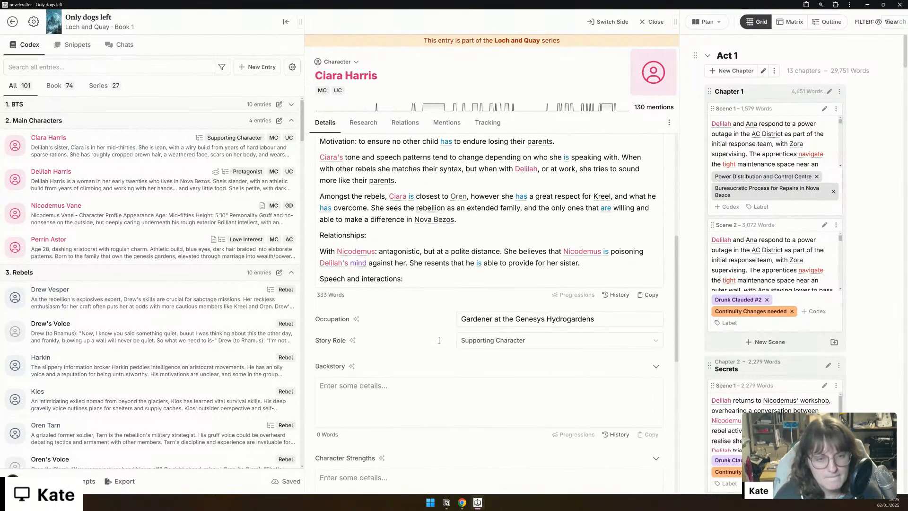
{"action": "scroll", "coordinate": [397, 354], "scroll_direction": "up", "scroll_amount": 3}
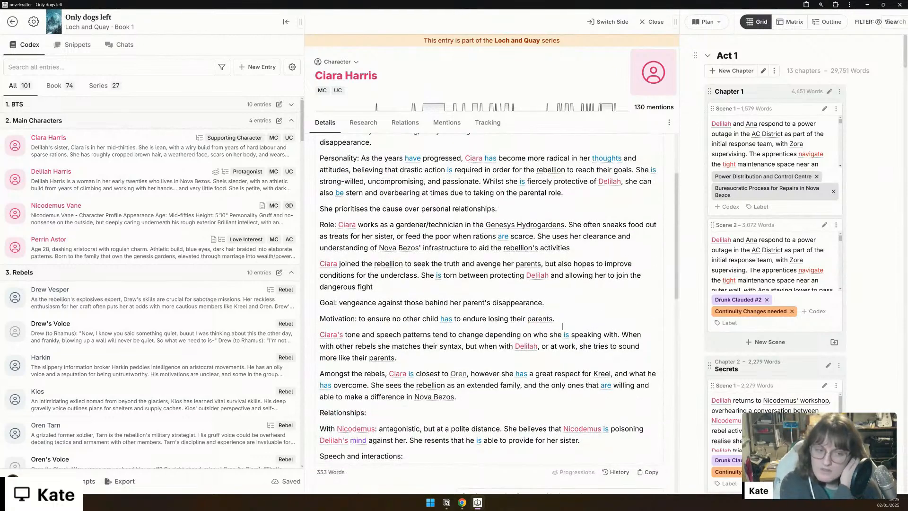
{"action": "left_click_drag", "start_coordinate": [570, 322], "coordinate": [355, 322]}
{"action": "key", "text": "ctrl+c"}
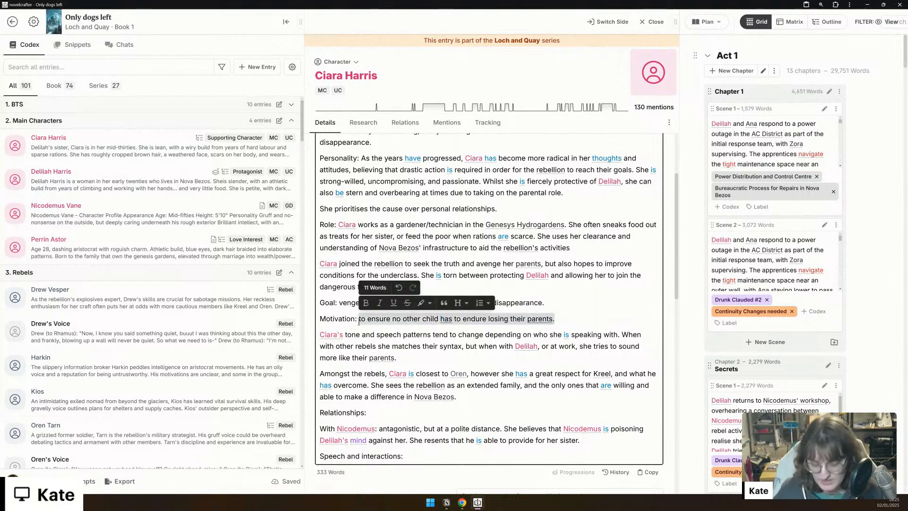
{"action": "key", "text": "BackSpace"}
{"action": "scroll", "coordinate": [436, 378], "scroll_direction": "down", "scroll_amount": 5}
{"action": "scroll", "coordinate": [436, 378], "scroll_direction": "down", "scroll_amount": 8}
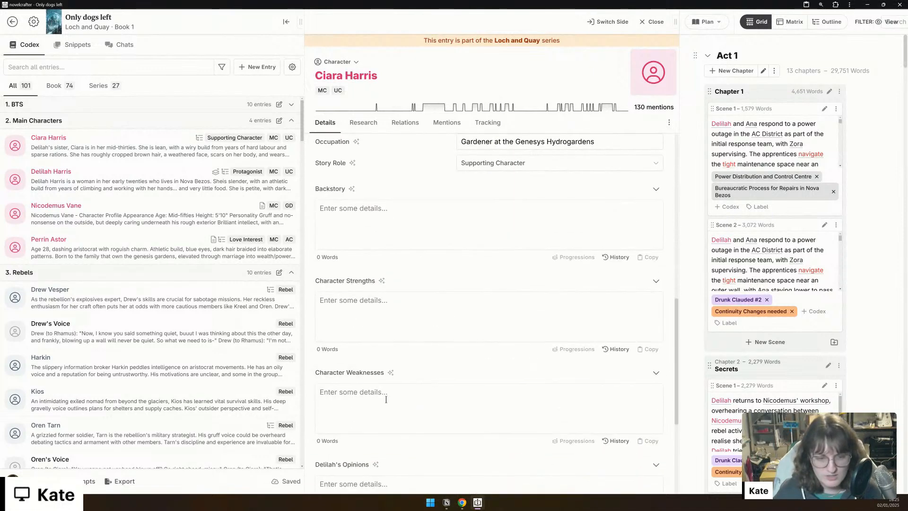
{"action": "left_click", "coordinate": [387, 386]}
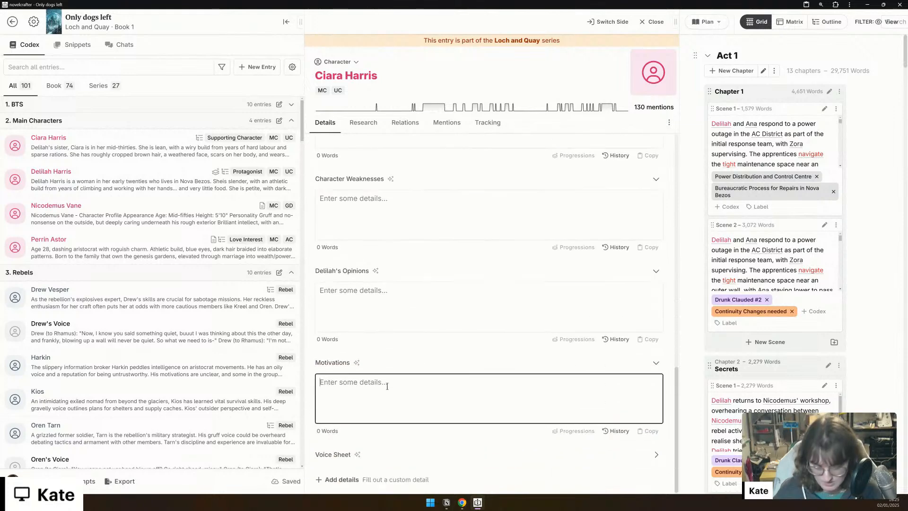
{"action": "key", "text": "ctrl+v"}
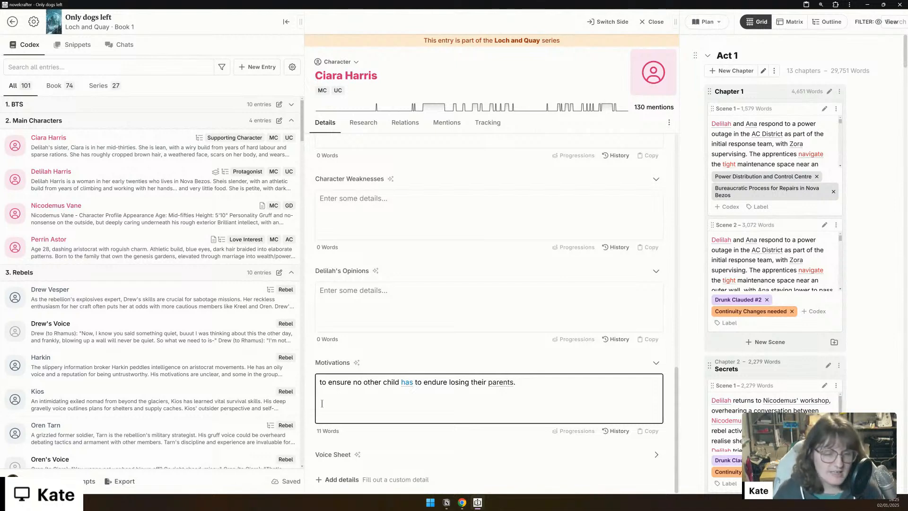
{"action": "left_click", "coordinate": [319, 383]}
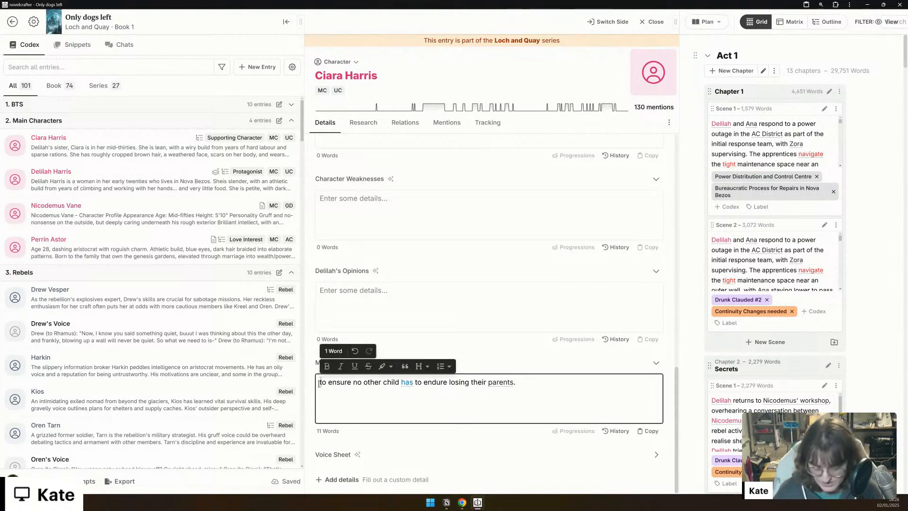
{"action": "type", "text": "T"}
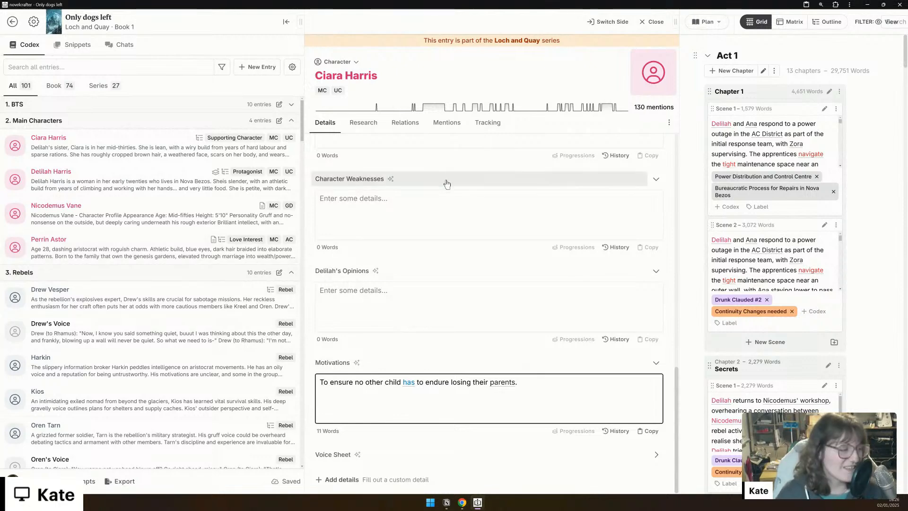
Step: Delete the leftover "Motivation:" line from Ciara's Description
{"action": "scroll", "coordinate": [439, 293], "scroll_direction": "up", "scroll_amount": 10}
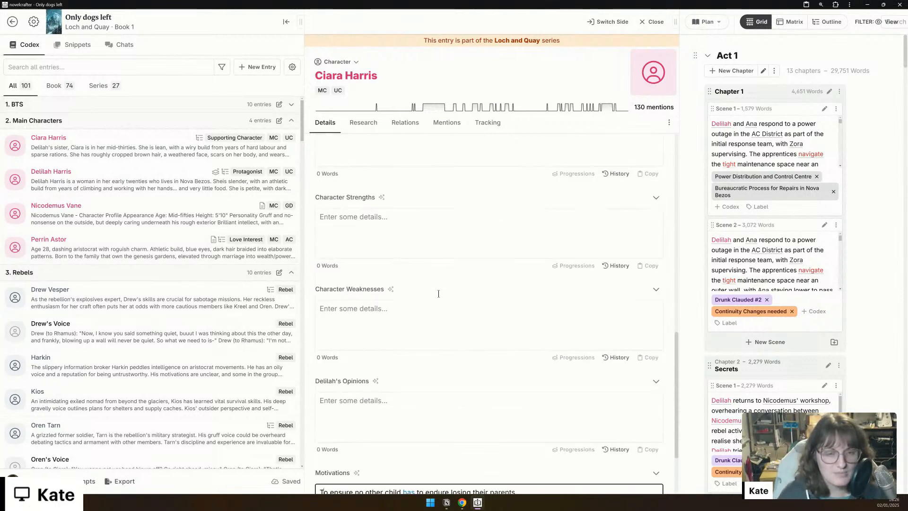
{"action": "scroll", "coordinate": [439, 293], "scroll_direction": "up", "scroll_amount": 3}
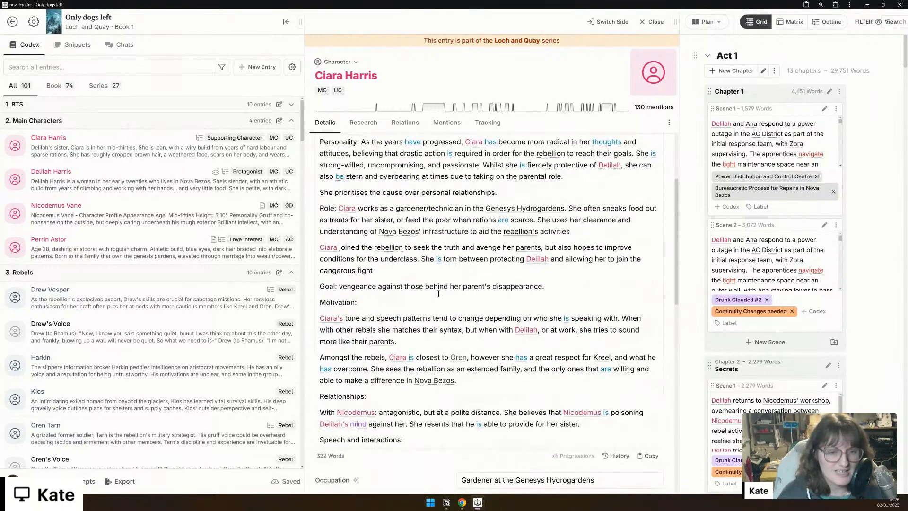
{"action": "scroll", "coordinate": [439, 294], "scroll_direction": "up", "scroll_amount": 3}
{"action": "scroll", "coordinate": [439, 293], "scroll_direction": "down", "scroll_amount": 4}
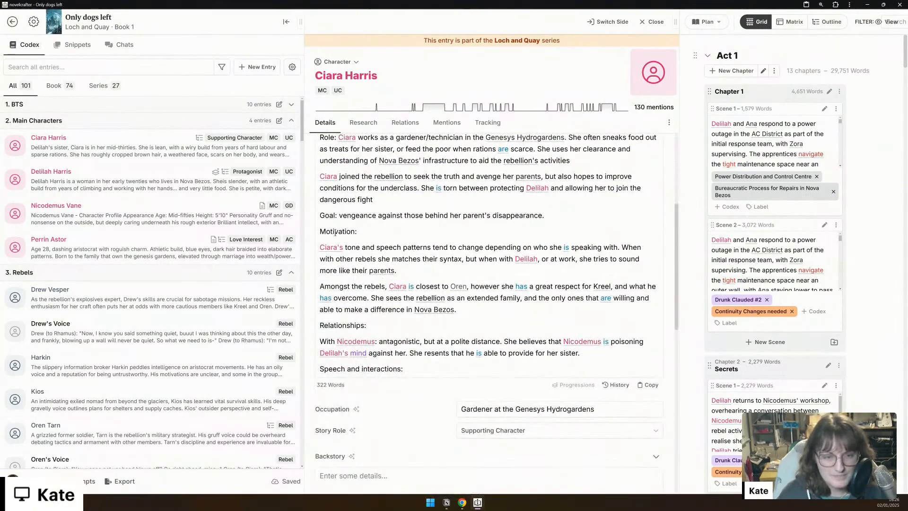
{"action": "triple_click", "coordinate": [331, 231]}
{"action": "key", "text": "BackSpace"}
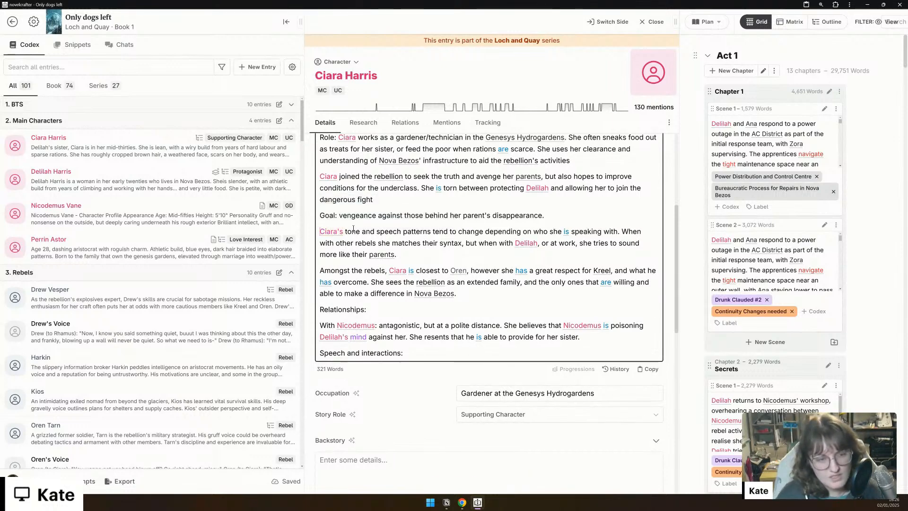
Step: Cut the paragraph on Ciara's tone and speech patterns from the Description, and delete everything from "Relationships:" through "Speech and interactions:"
{"action": "triple_click", "coordinate": [354, 231]}
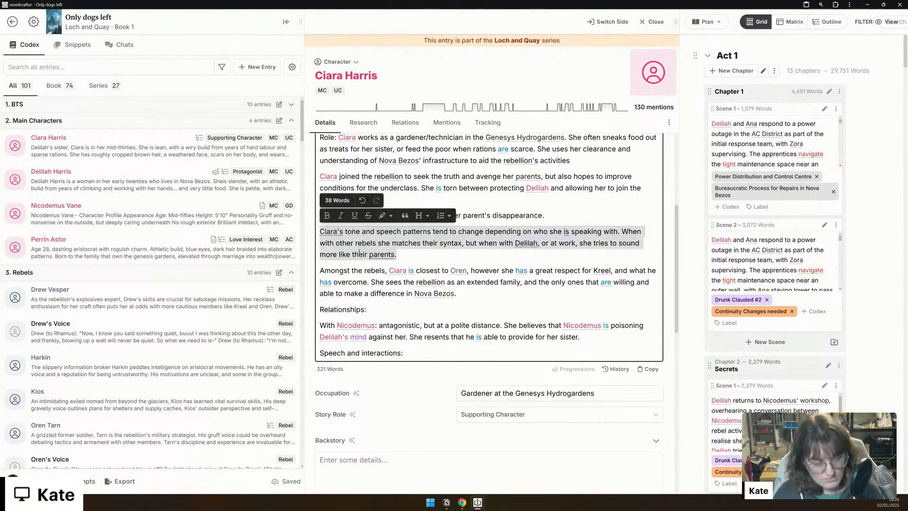
{"action": "key", "text": "ctrl+x"}
{"action": "scroll", "coordinate": [374, 268], "scroll_direction": "up", "scroll_amount": 1}
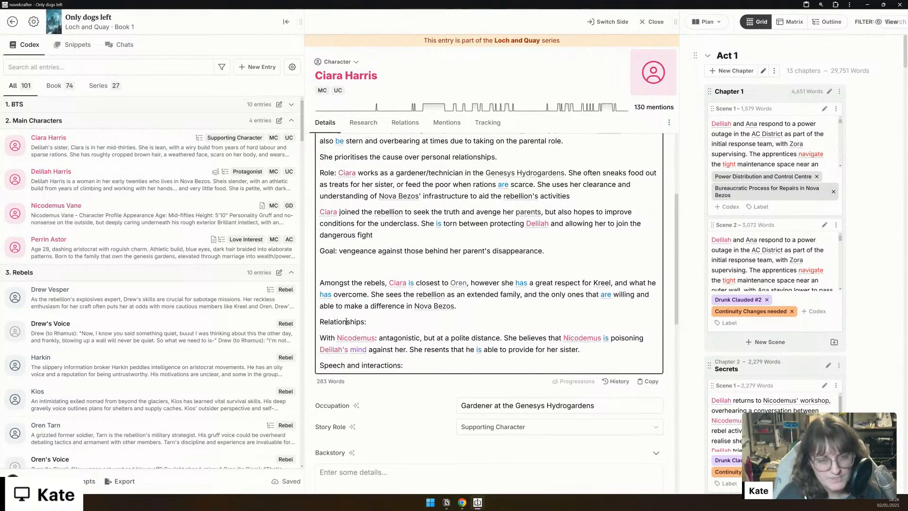
{"action": "left_click_drag", "start_coordinate": [400, 366], "coordinate": [320, 325]}
{"action": "key", "text": "BackSpace"}
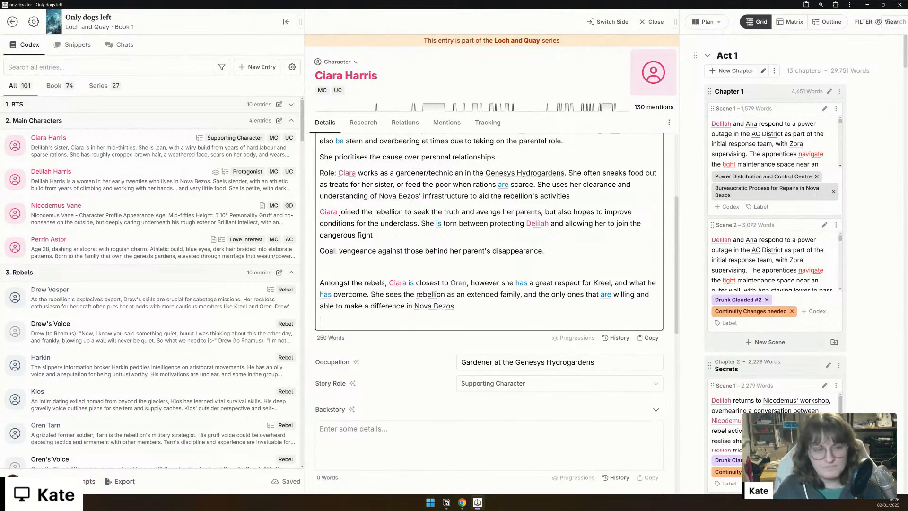
Step: Move the paragraph beginning "Ciara joined the rebellion to seek the truth" from the Description to the end of the Motivations text
{"action": "scroll", "coordinate": [400, 229], "scroll_direction": "up", "scroll_amount": 1}
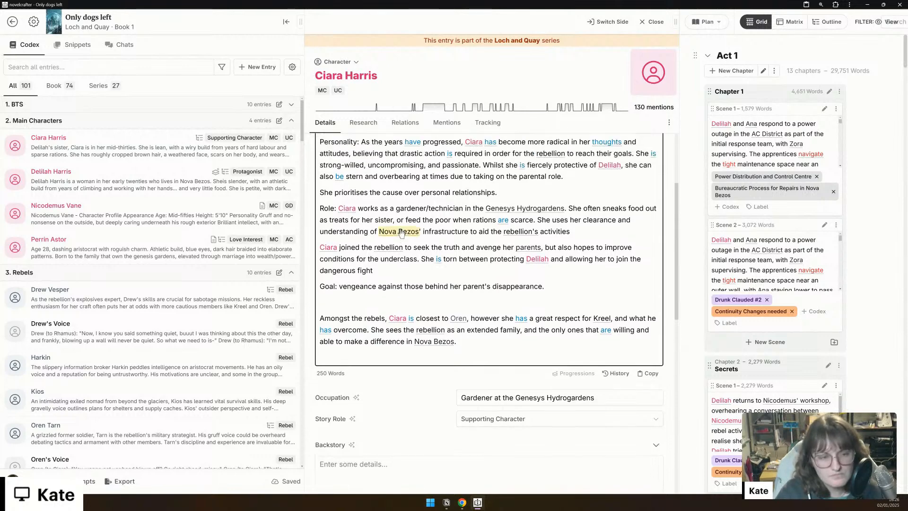
{"action": "triple_click", "coordinate": [351, 260]}
{"action": "key", "text": "BackSpace"}
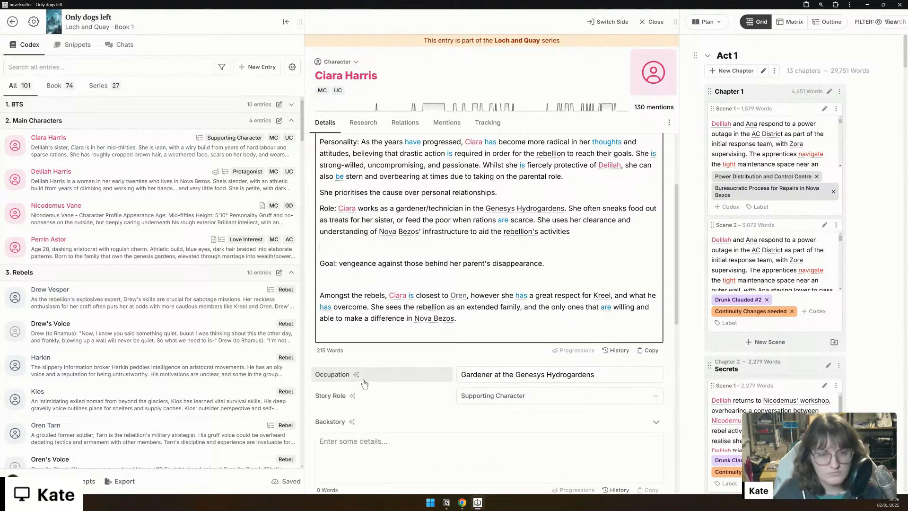
{"action": "scroll", "coordinate": [365, 385], "scroll_direction": "down", "scroll_amount": 7}
{"action": "left_click", "coordinate": [557, 429]}
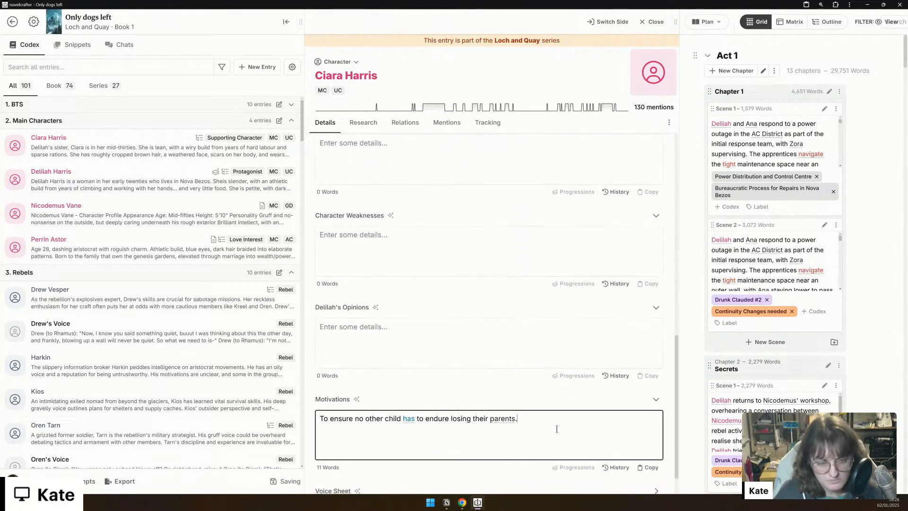
{"action": "key", "text": "ctrl+v"}
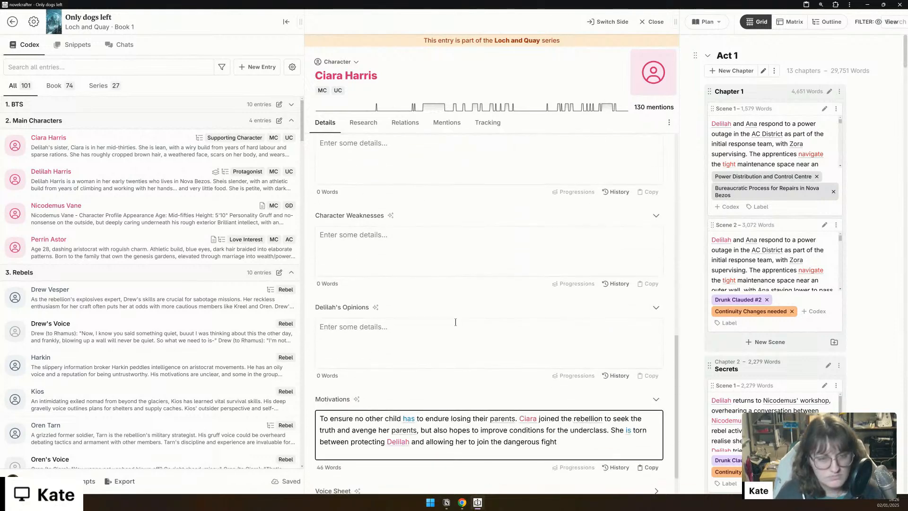
Step: Remove the "Personality:" label from the start of the Description's second paragraph
{"action": "scroll", "coordinate": [455, 323], "scroll_direction": "up", "scroll_amount": 7}
{"action": "scroll", "coordinate": [456, 322], "scroll_direction": "up", "scroll_amount": 3}
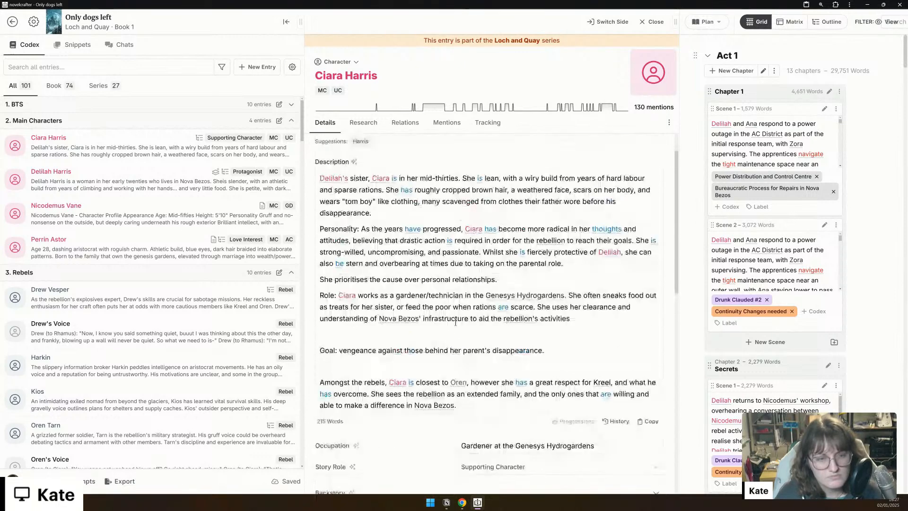
{"action": "scroll", "coordinate": [456, 322], "scroll_direction": "up", "scroll_amount": 1}
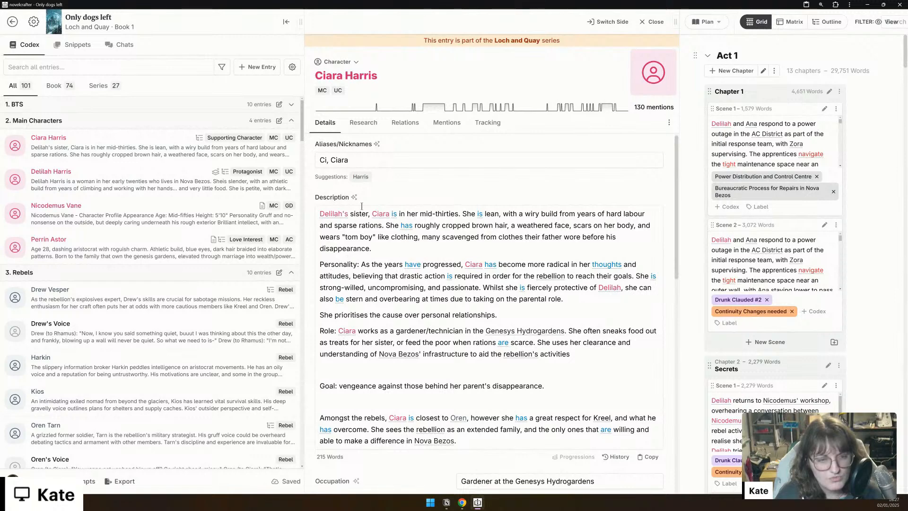
{"action": "left_click_drag", "start_coordinate": [361, 263], "coordinate": [319, 264]}
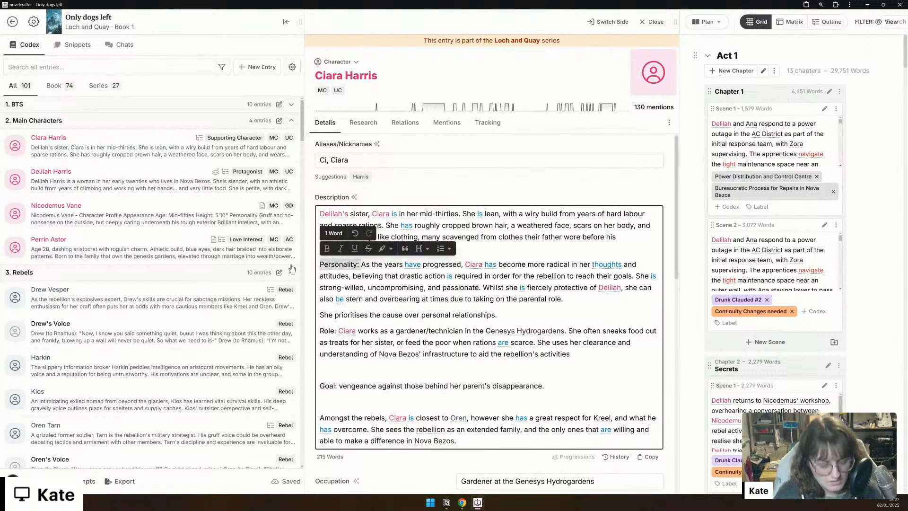
{"action": "key", "text": "BackSpace"}
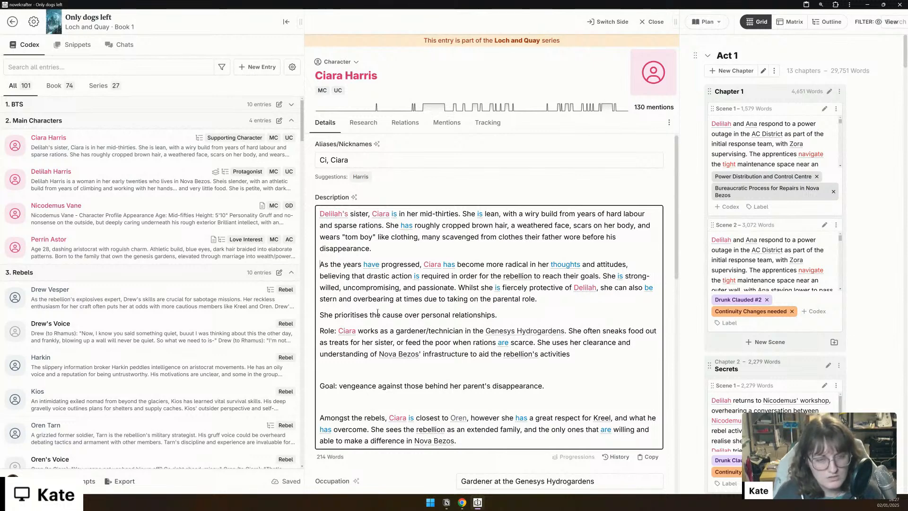
Step: Delete the empty lines before and after the "Goal:" paragraph in the Description
{"action": "scroll", "coordinate": [401, 303], "scroll_direction": "down", "scroll_amount": 1}
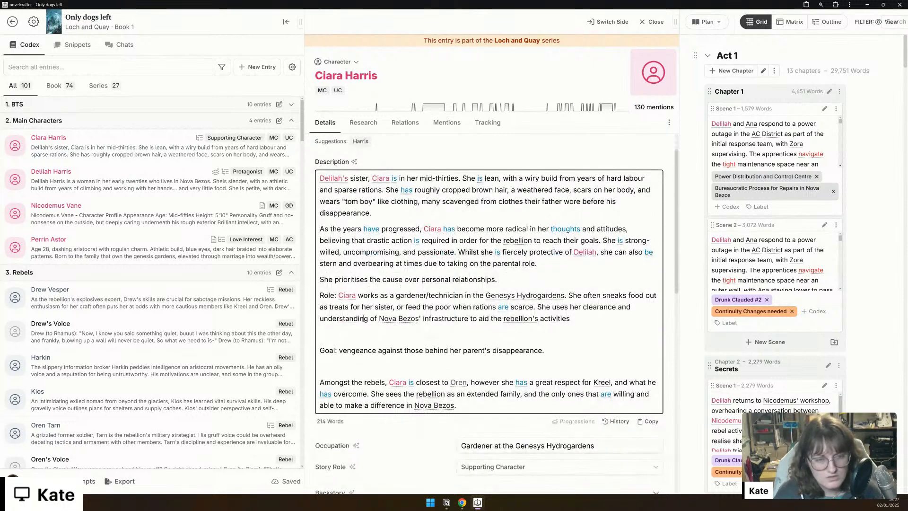
{"action": "left_click", "coordinate": [339, 339]}
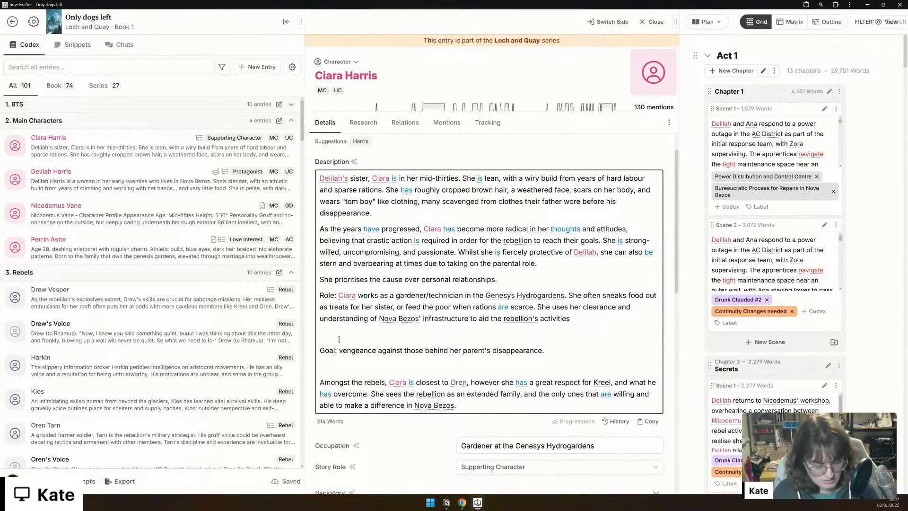
{"action": "key", "text": "BackSpace"}
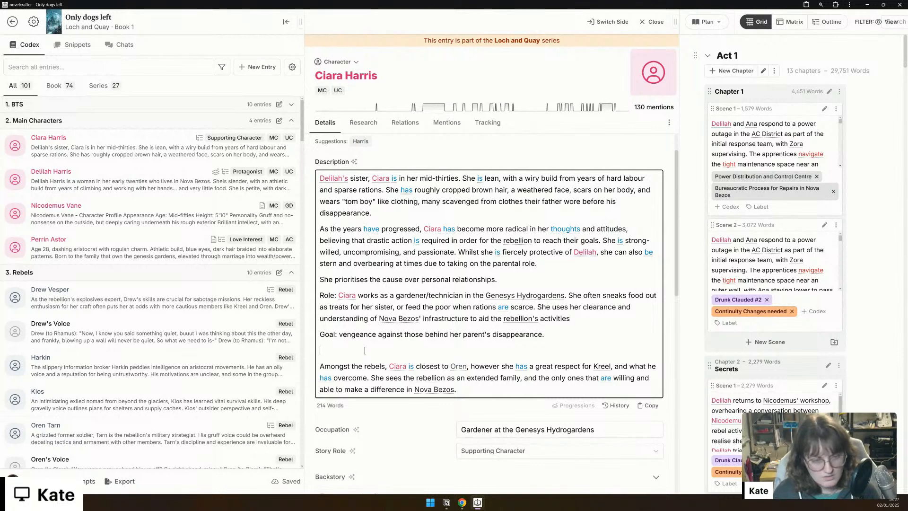
{"action": "left_click", "coordinate": [365, 351]}
{"action": "key", "text": "BackSpace"}
Step: Start Ciara's Backstory with "Ciara was 16 when her parents were taken by the authorities in a raid of Nicodemus' workshop."
{"action": "scroll", "coordinate": [395, 296], "scroll_direction": "down", "scroll_amount": 5}
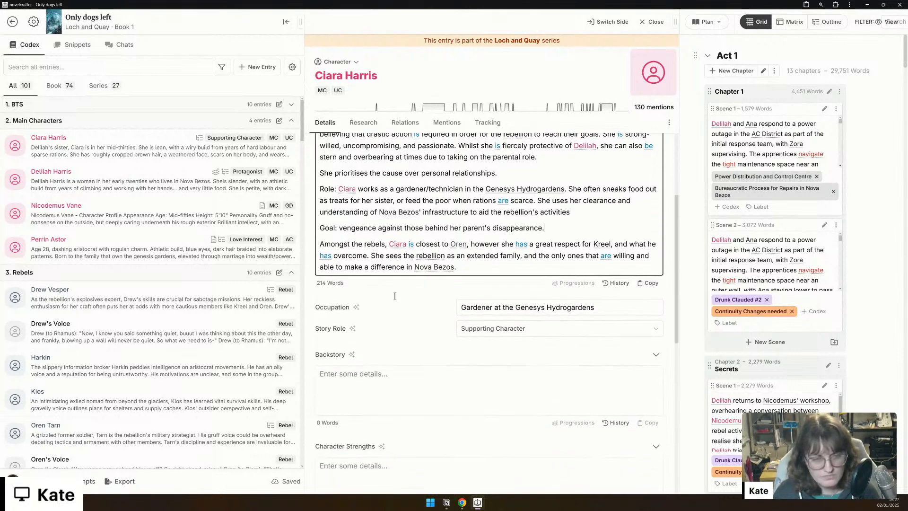
{"action": "left_click", "coordinate": [395, 296]}
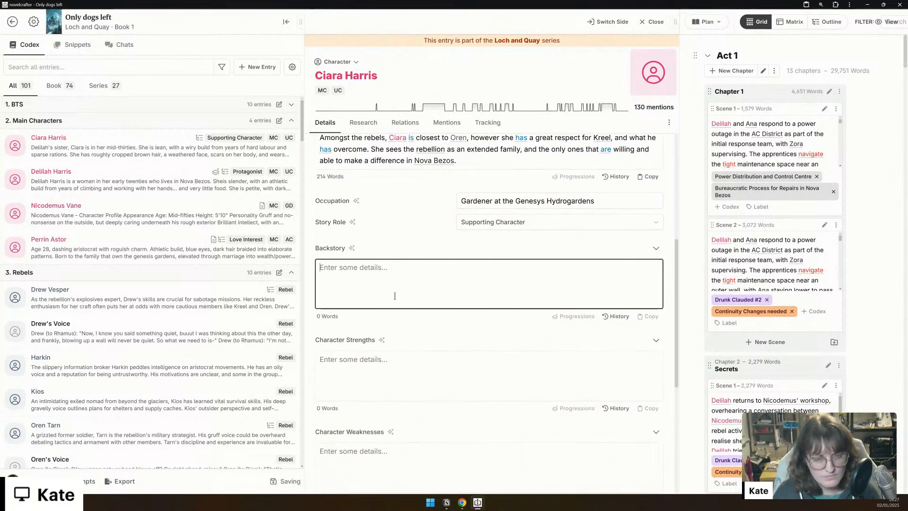
{"action": "scroll", "coordinate": [395, 296], "scroll_direction": "up", "scroll_amount": 3}
{"action": "scroll", "coordinate": [395, 295], "scroll_direction": "up", "scroll_amount": 3}
{"action": "scroll", "coordinate": [395, 296], "scroll_direction": "down", "scroll_amount": 3}
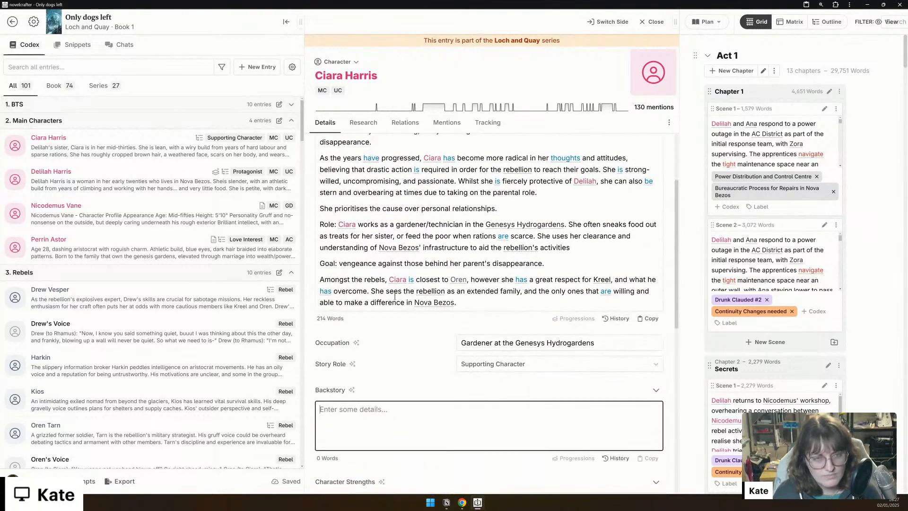
{"action": "type", "text": "Ciara"}
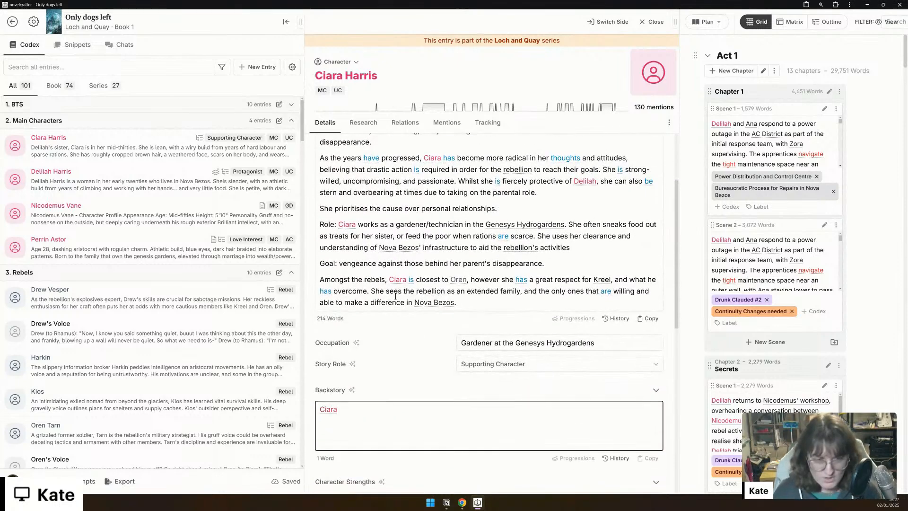
{"action": "type", "text": " was 16"}
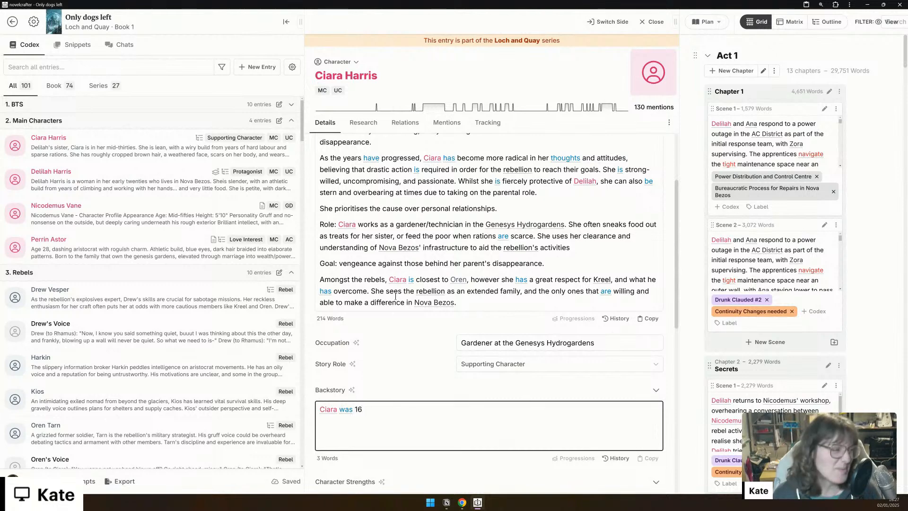
{"action": "type", "text": " whe"}
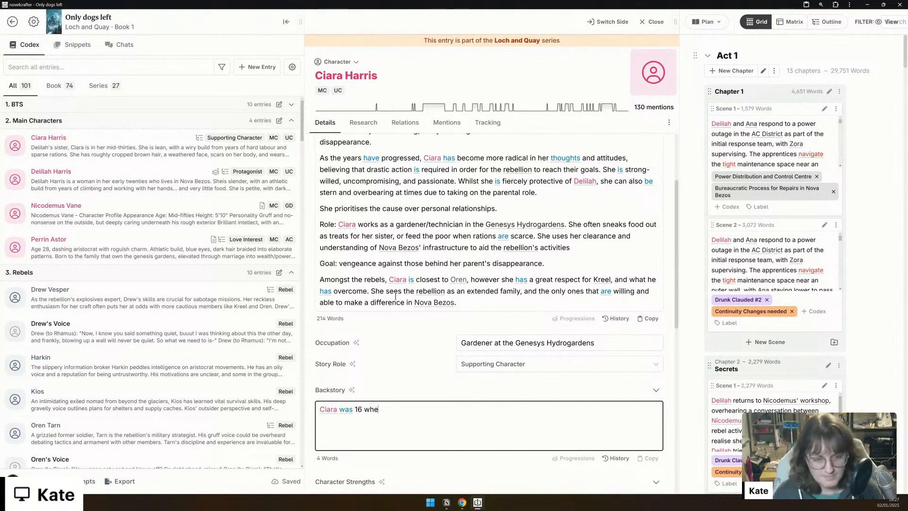
{"action": "type", "text": "n her parents were taken"}
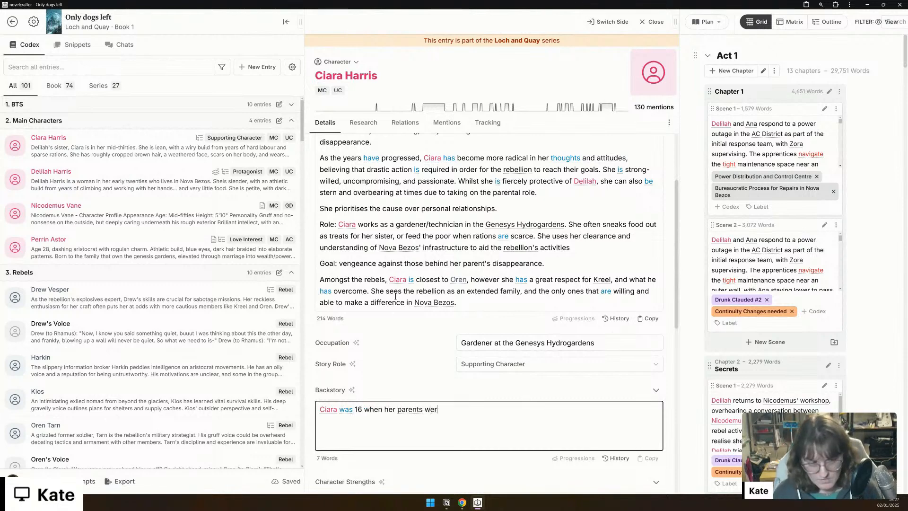
{"action": "key", "text": "BackSpace"}
{"action": "key", "text": "BackSpace"}
{"action": "key", "text": "BackSpace"}
{"action": "key", "text": "BackSpace"}
{"action": "key", "text": "BackSpace"}
{"action": "key", "text": "BackSpace"}
{"action": "key", "text": "BackSpace"}
{"action": "key", "text": "BackSpace"}
{"action": "type", "text": "ent mi"}
{"action": "key", "text": "BackSpace"}
{"action": "key", "text": "BackSpace"}
{"action": "key", "text": "BackSpace"}
{"action": "key", "text": "BackSpace"}
{"action": "key", "text": "BackSpace"}
{"action": "type", "text": "ere taken by the authorities in a raid"}
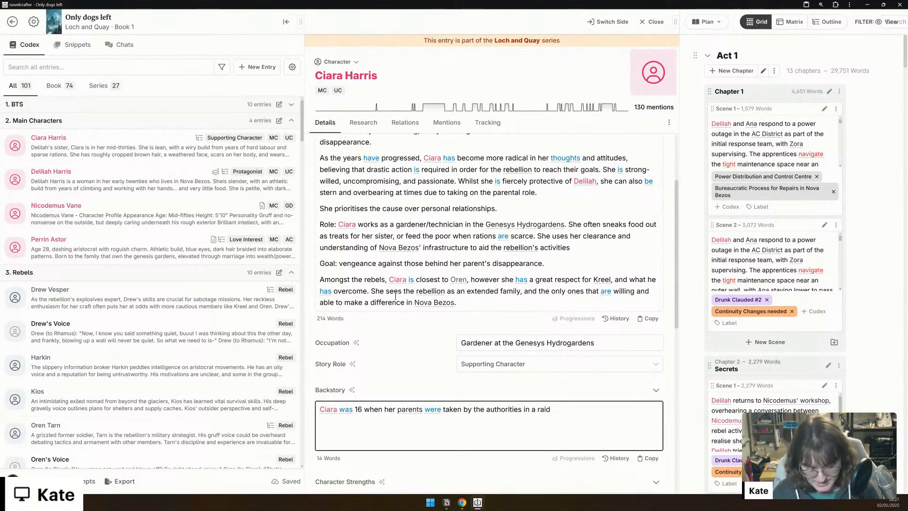
{"action": "type", "text": " of"}
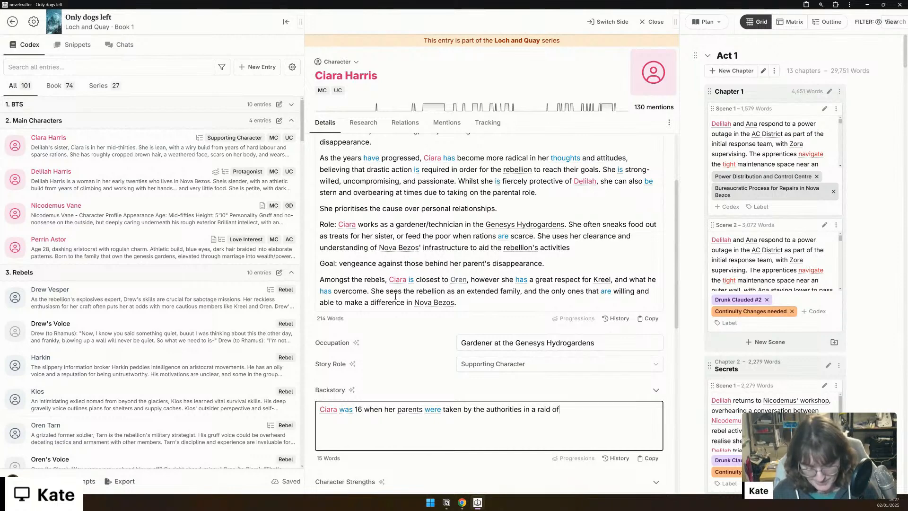
{"action": "type", "text": " Nicodemus' worksh"}
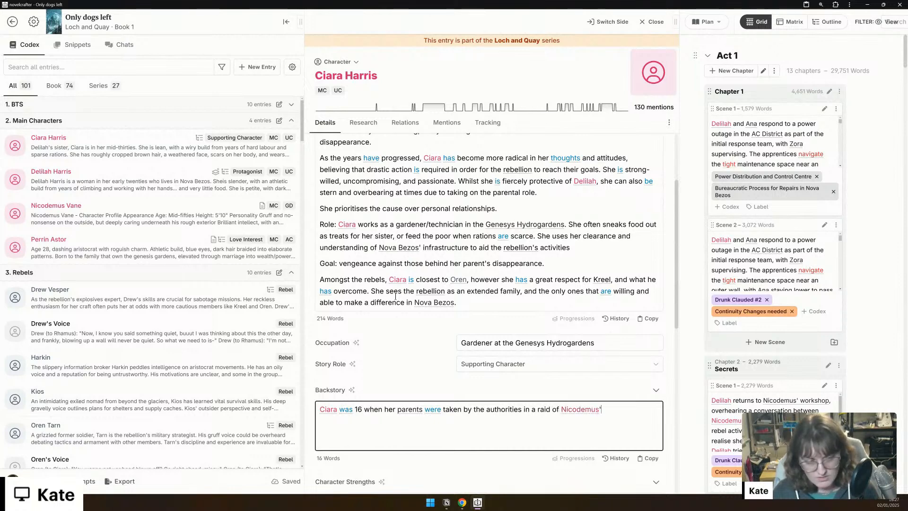
{"action": "type", "text": "op. The"}
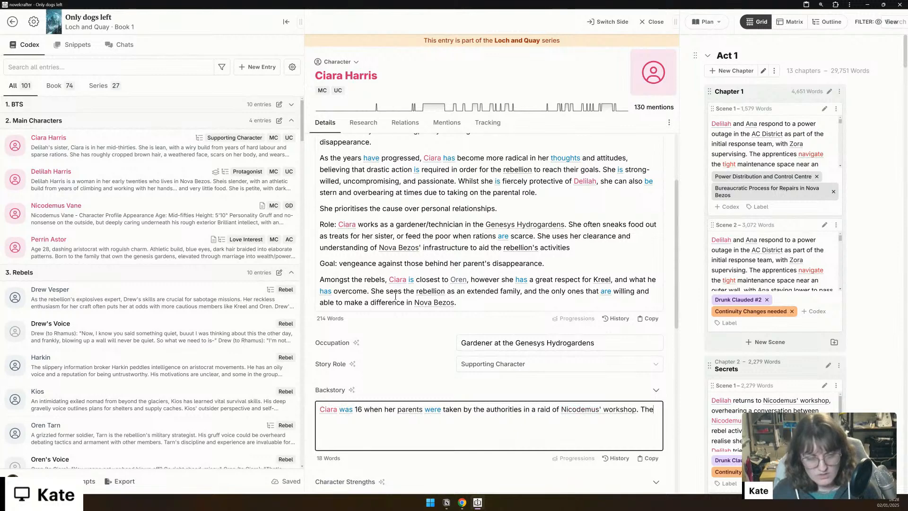
Step: Add the sentence "They had been working on a secret project with the man." to Ciara's Backstory
{"action": "type", "text": "y had been work"}
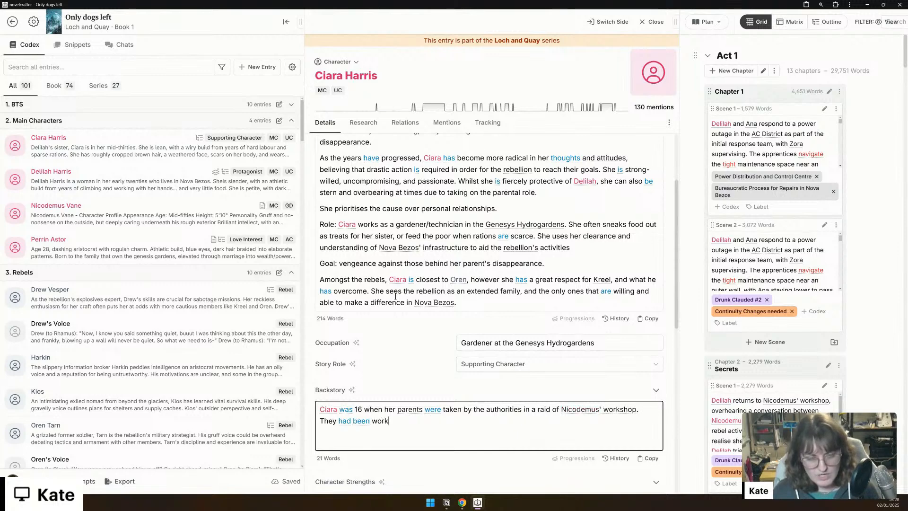
{"action": "type", "text": "ing on a p"}
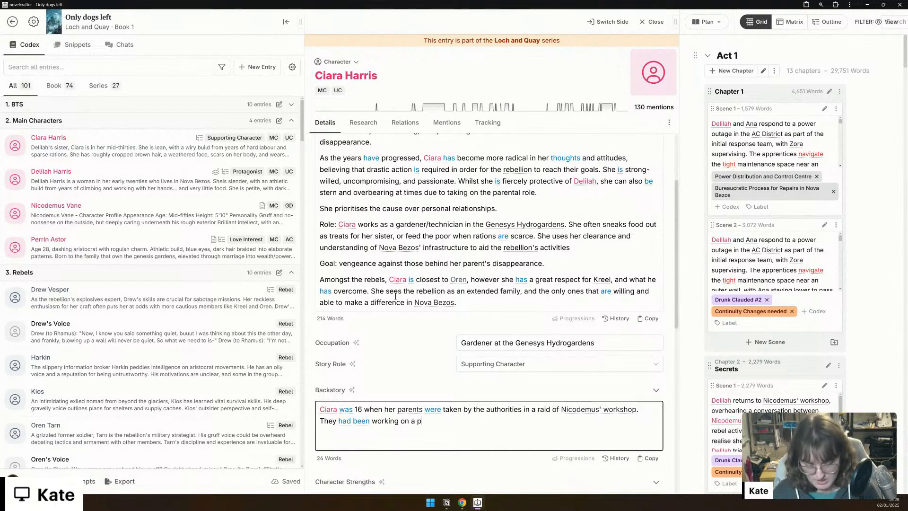
{"action": "key", "text": "BackSpace"}
{"action": "type", "text": "secret"}
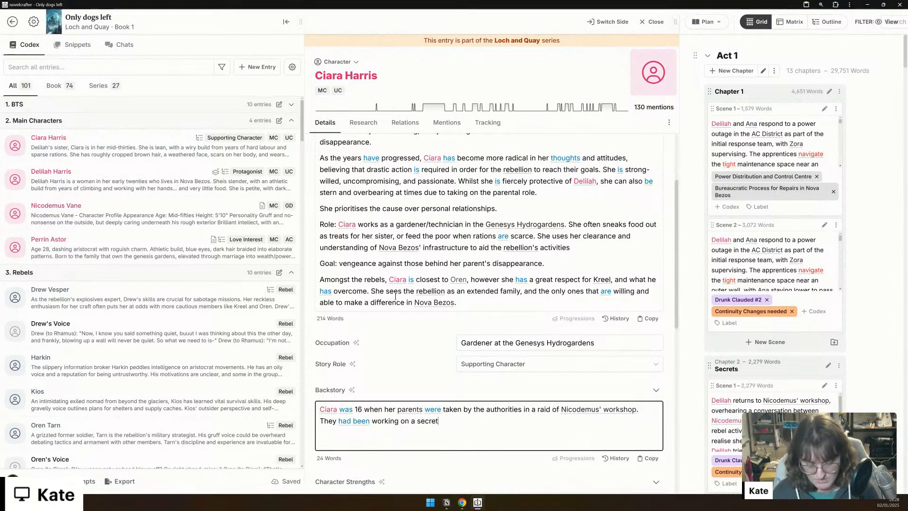
{"action": "type", "text": " project with th"}
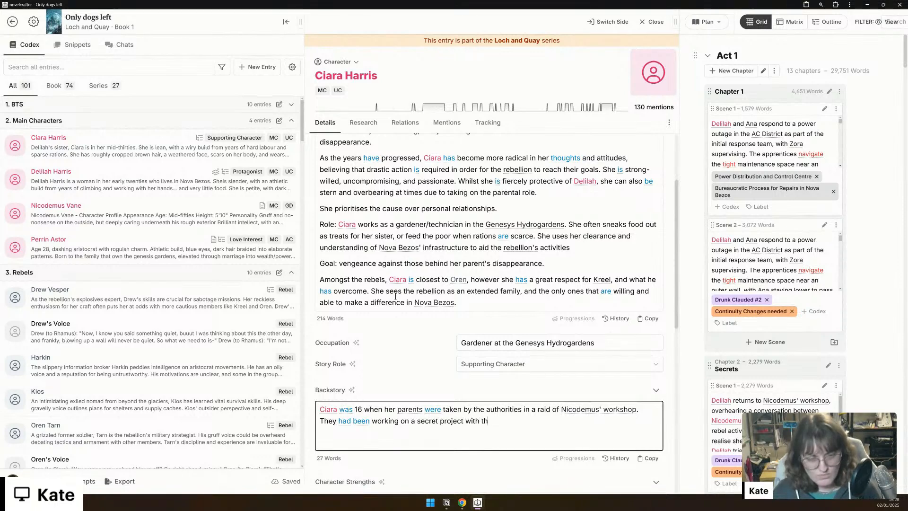
{"action": "type", "text": "e man. Ciara was "}
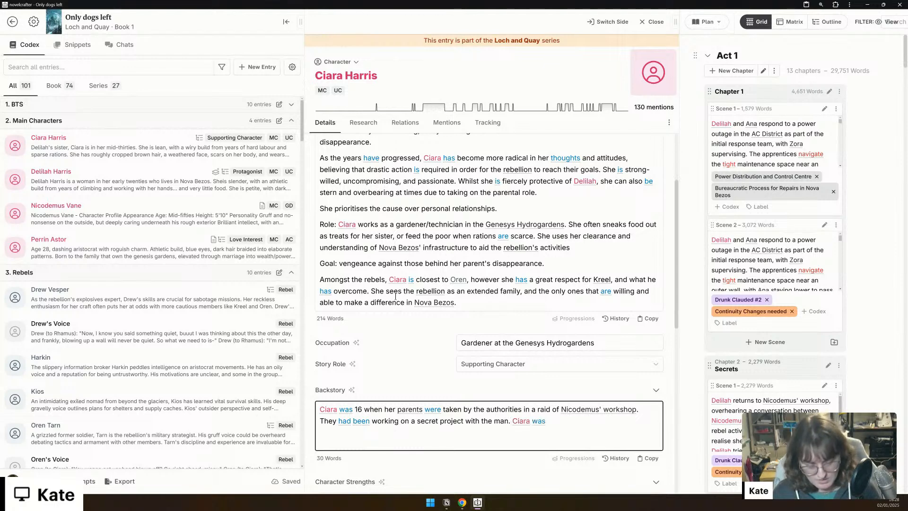
Step: Continue the Backstory with "Ciara was looking after Delilah at home, when she was informed by Nicodemus about what happened,"
{"action": "type", "text": "lookin"}
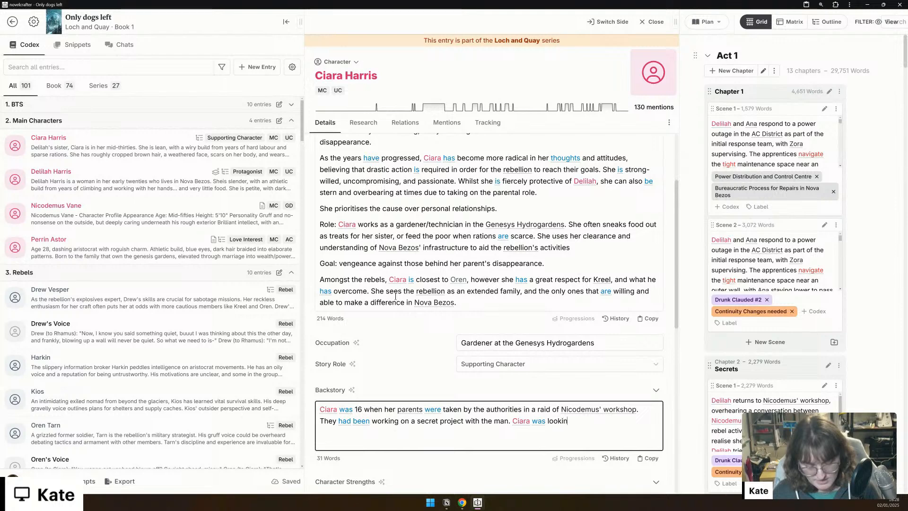
{"action": "type", "text": "g after Delilah at home,"}
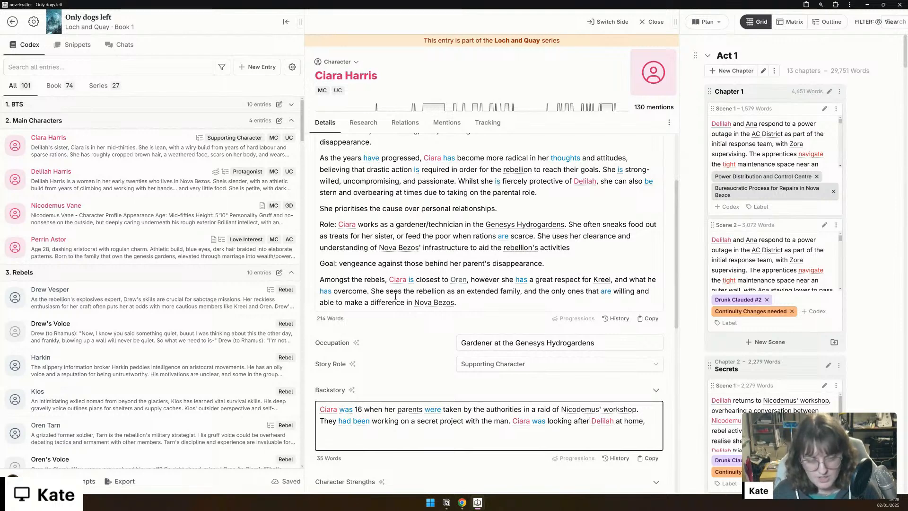
{"action": "type", "text": "when she was informaed "}
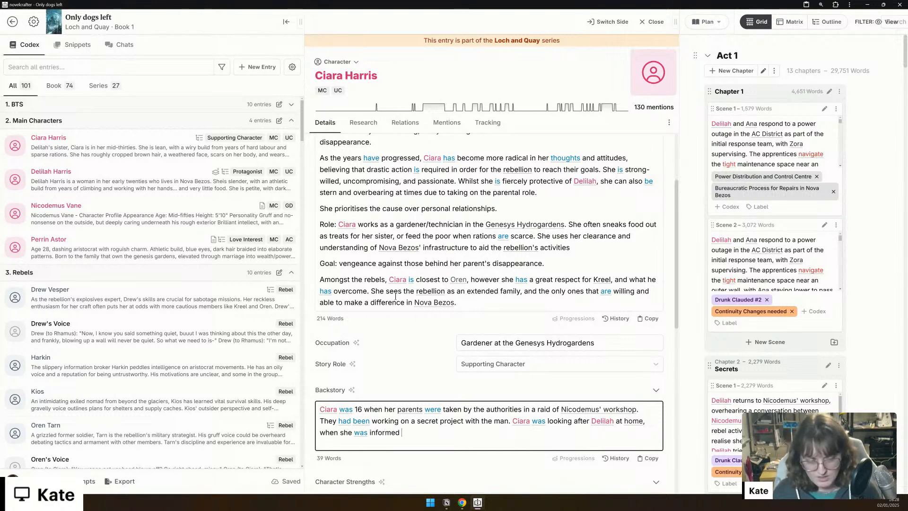
{"action": "type", "text": "by Nicod"}
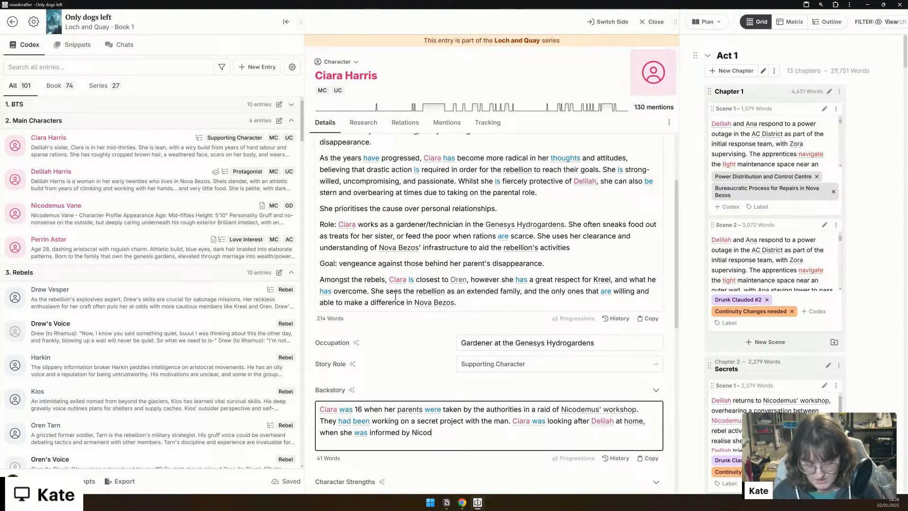
{"action": "type", "text": "emus about wha"}
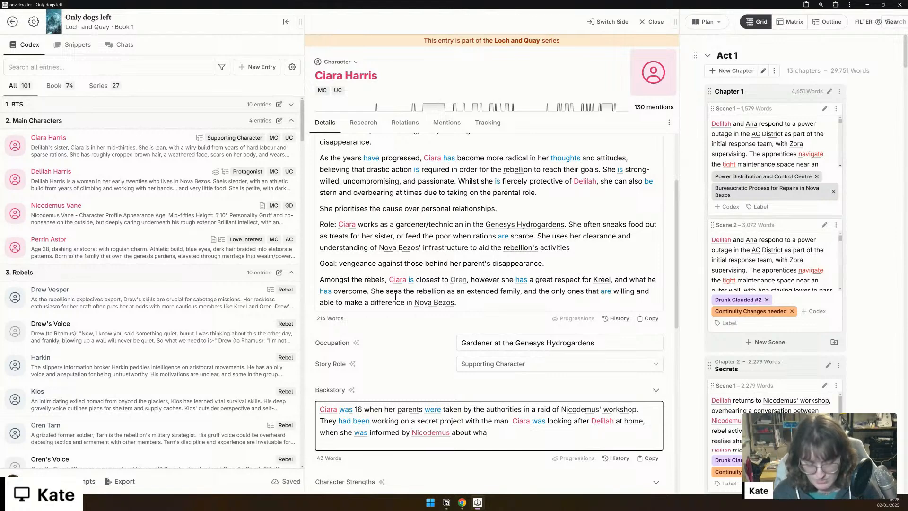
{"action": "type", "text": "t happened, and sh"}
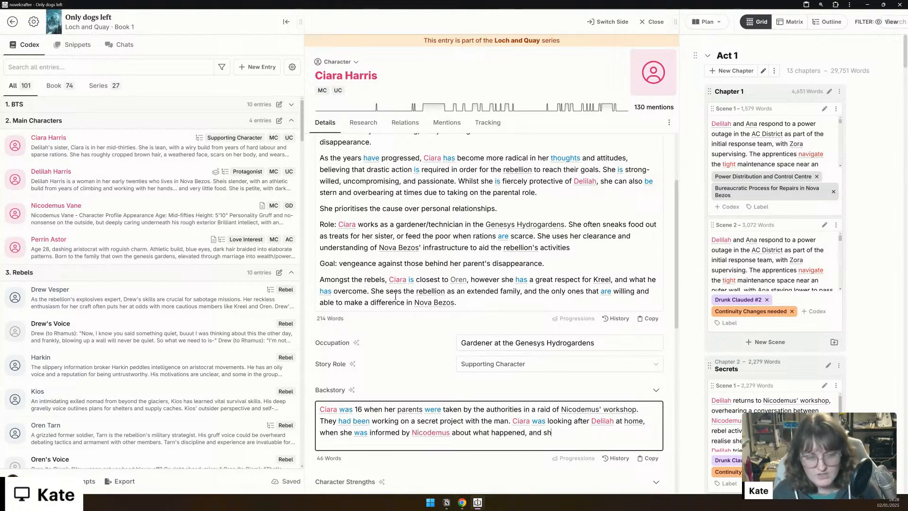
Step: Finish the current Backstory sentence with "and she decided to hide this from Delilah to protect her."
{"action": "type", "text": "e deided t"}
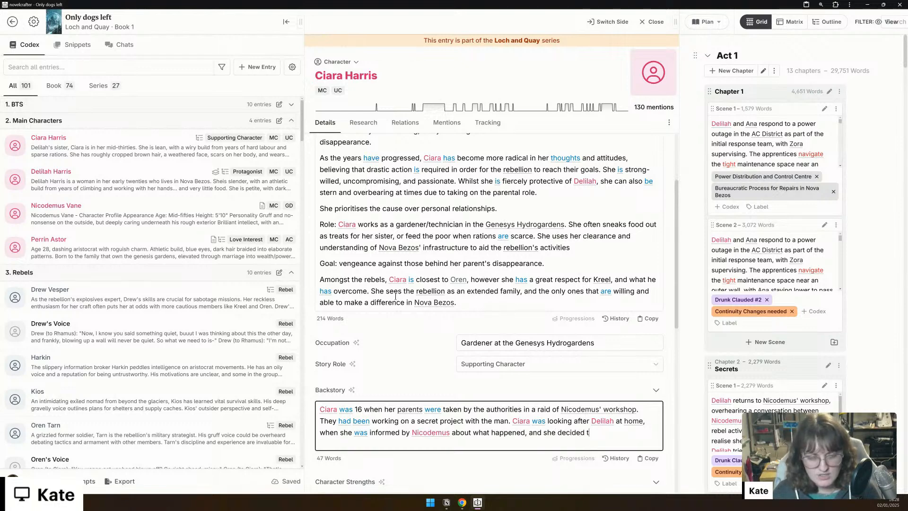
{"action": "type", "text": "o hide this from"}
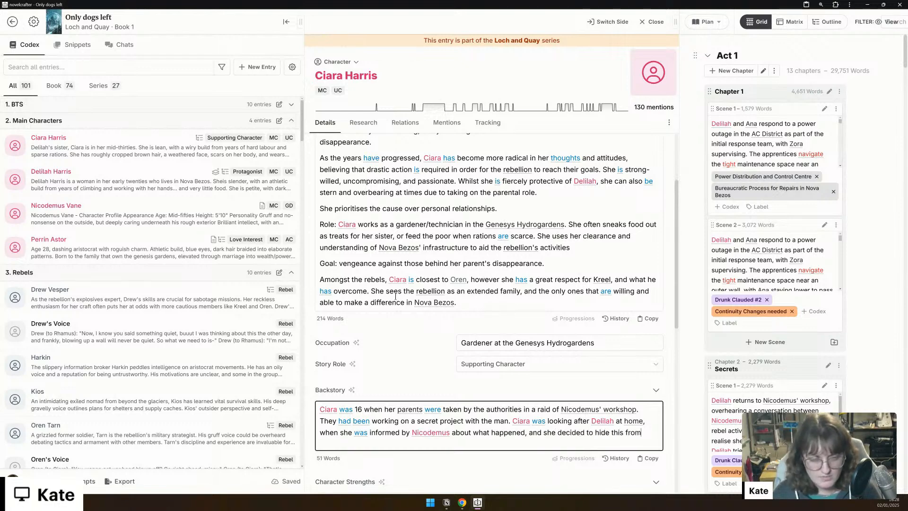
{"action": "type", "text": " Delilah to protect her."}
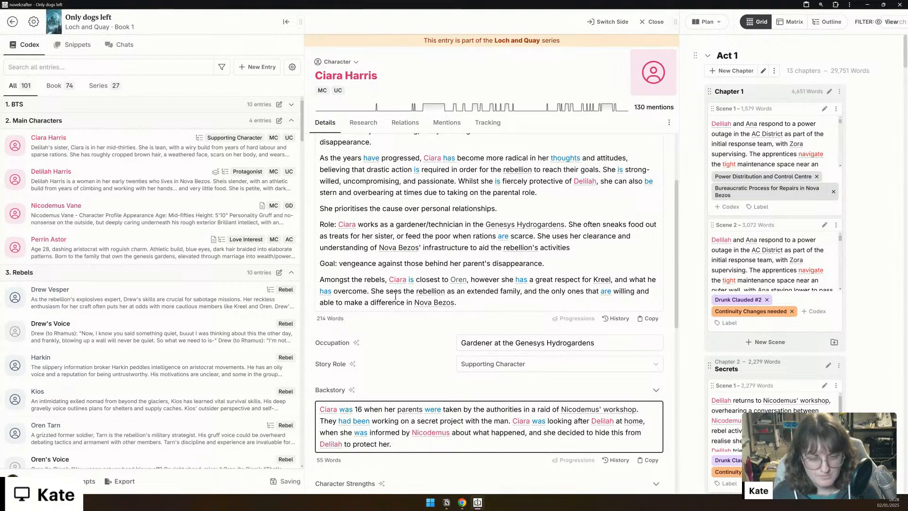
Step: Add to the Backstory "Ciara has tried her best to raise Delilah, but she struggles with her own guilt and desire for vengeance."
{"action": "type", "text": "Ciara has tr"}
{"action": "type", "text": "ied her"}
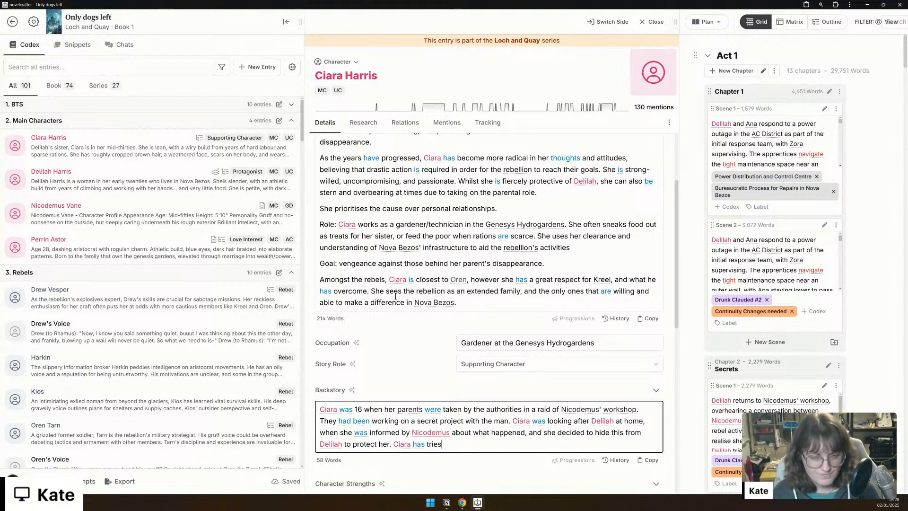
{"action": "type", "text": " best "}
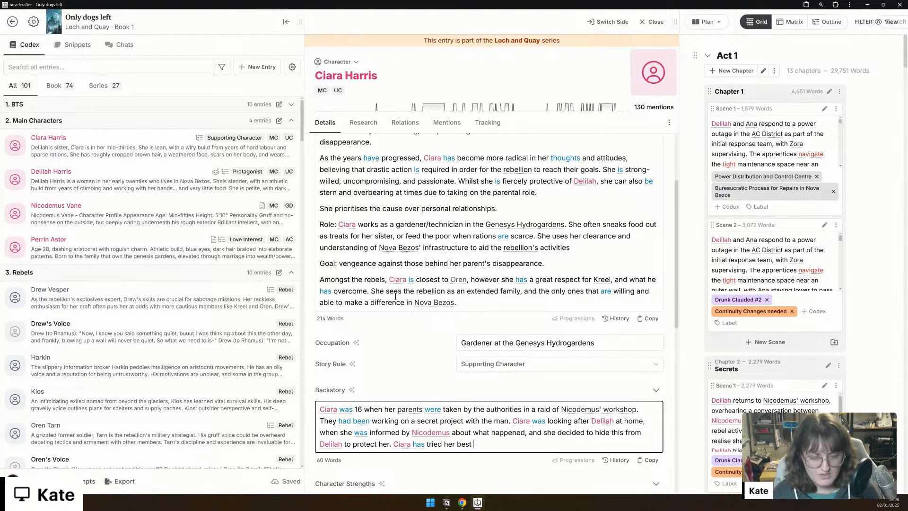
{"action": "type", "text": "to raise D"}
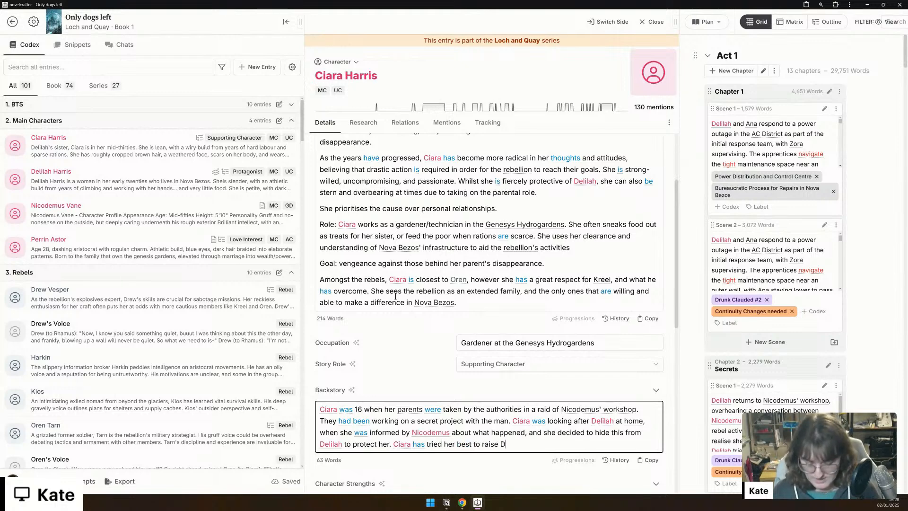
{"action": "type", "text": "elilah, but "}
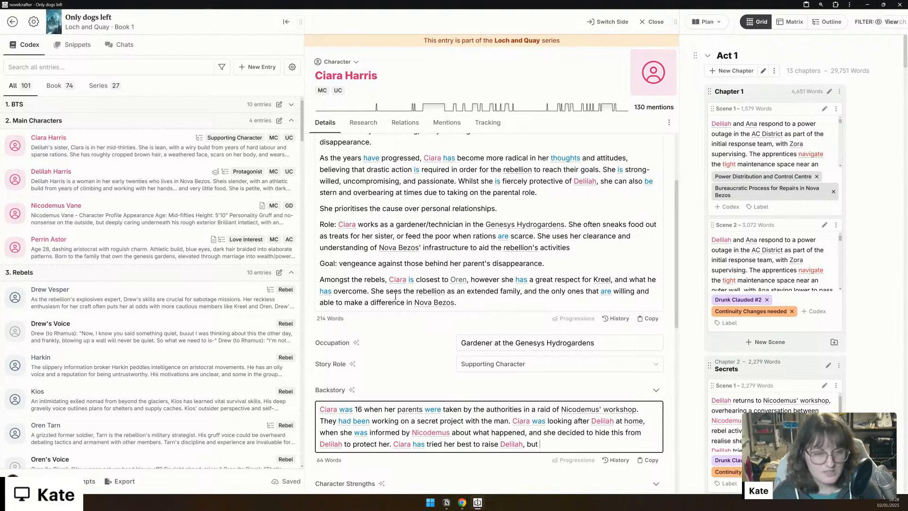
{"action": "type", "text": "s"}
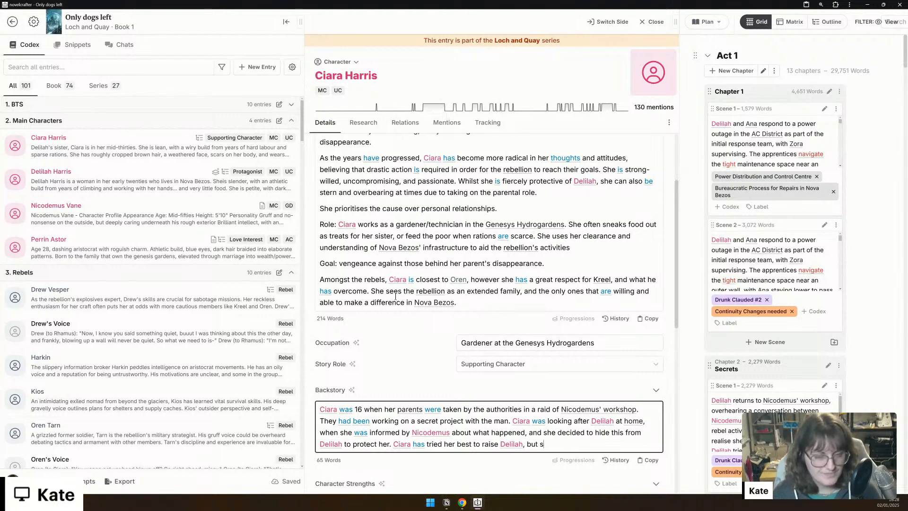
{"action": "type", "text": "he struggles"}
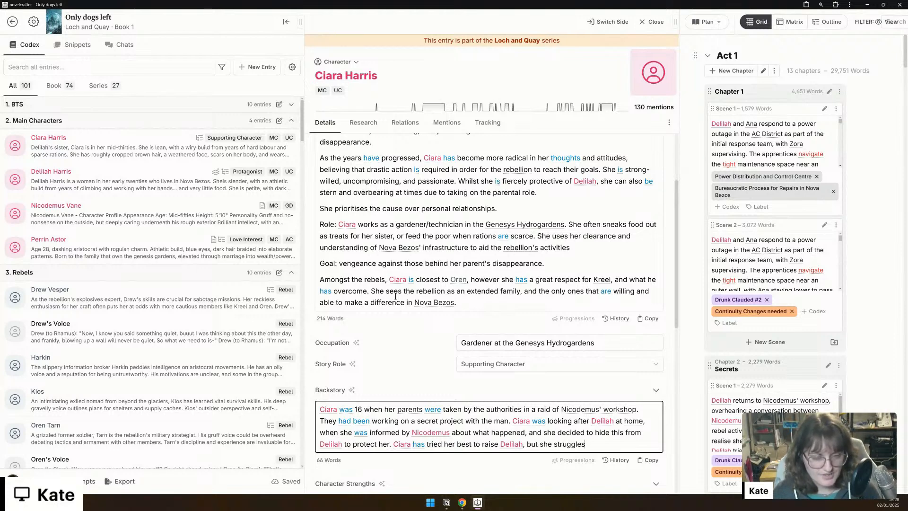
{"action": "type", "text": " with her own "}
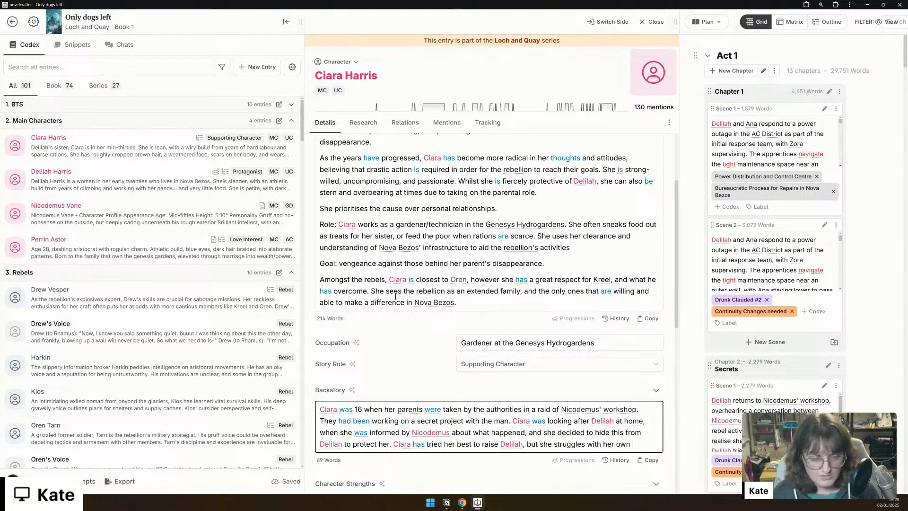
{"action": "type", "text": "guilt and des"}
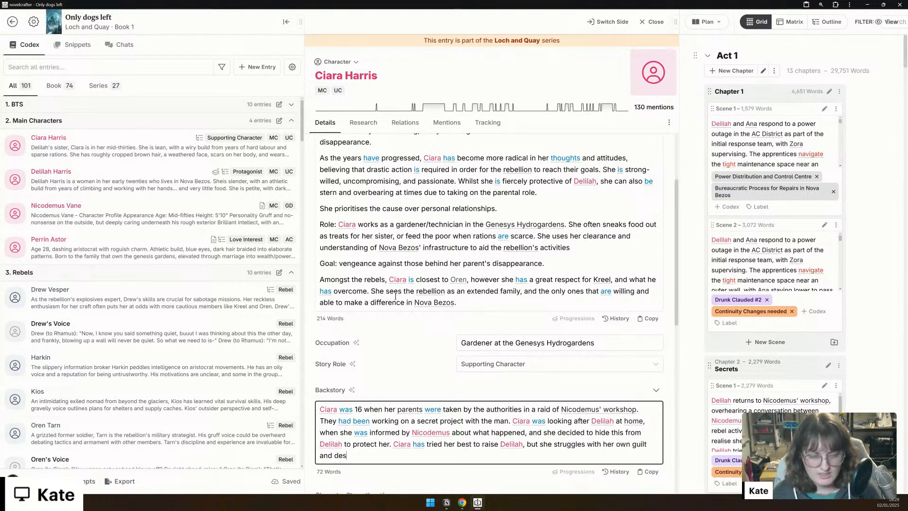
{"action": "type", "text": "ire for vengeance."}
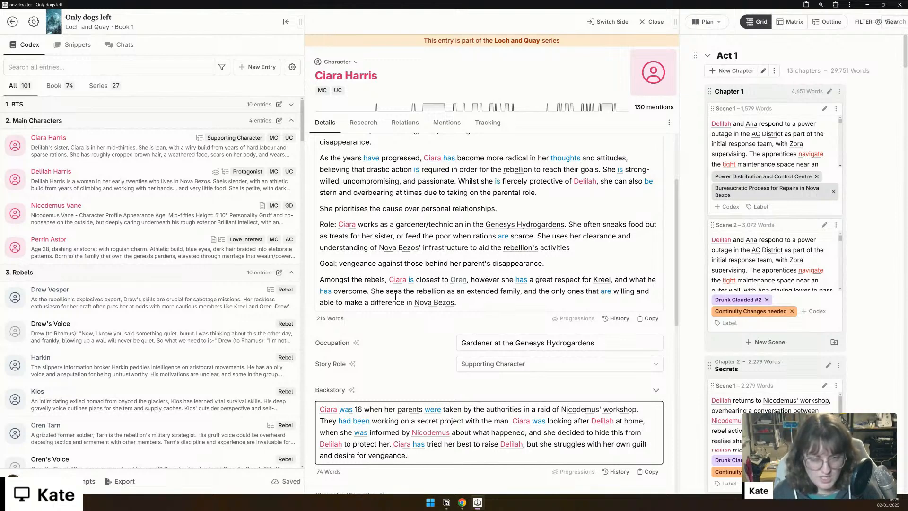
Step: Add to Ciara's Backstory "She got a job in the hydrogardens in order to provide more,"
{"action": "type", "text": " She g"}
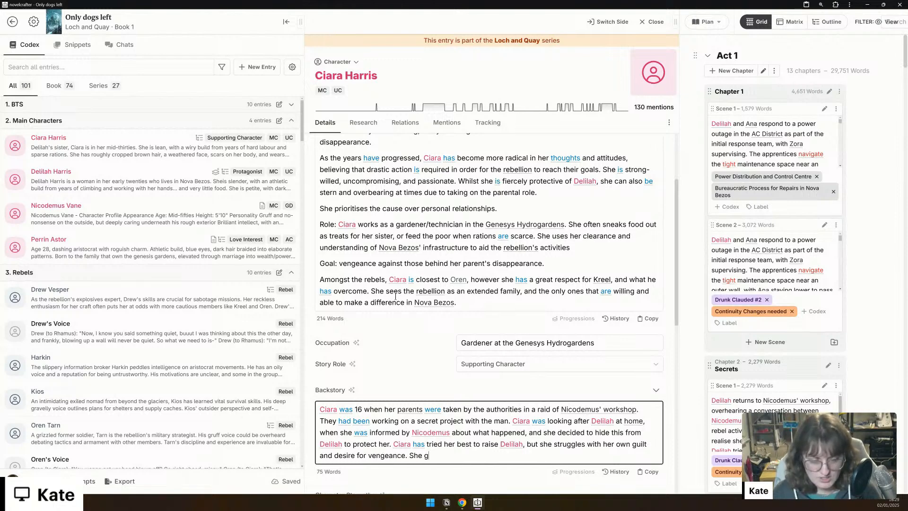
{"action": "type", "text": "ot a job in "}
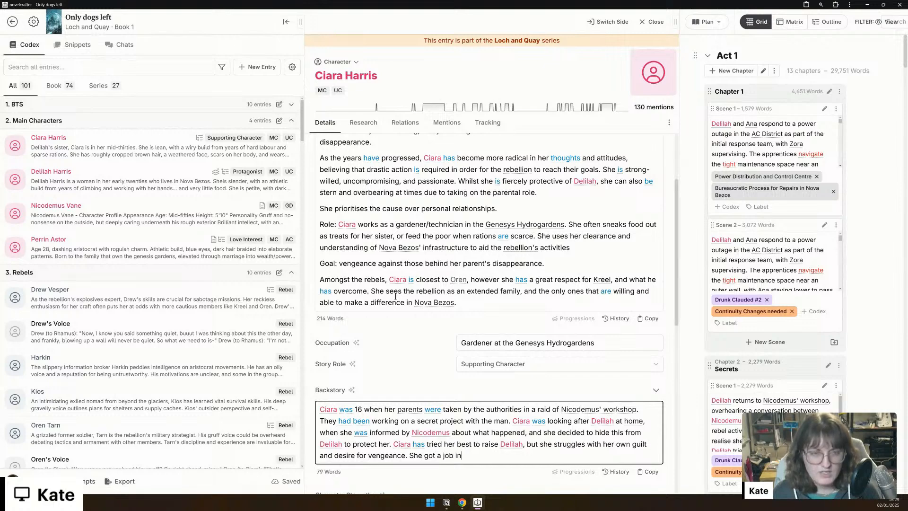
{"action": "type", "text": "the hydr"}
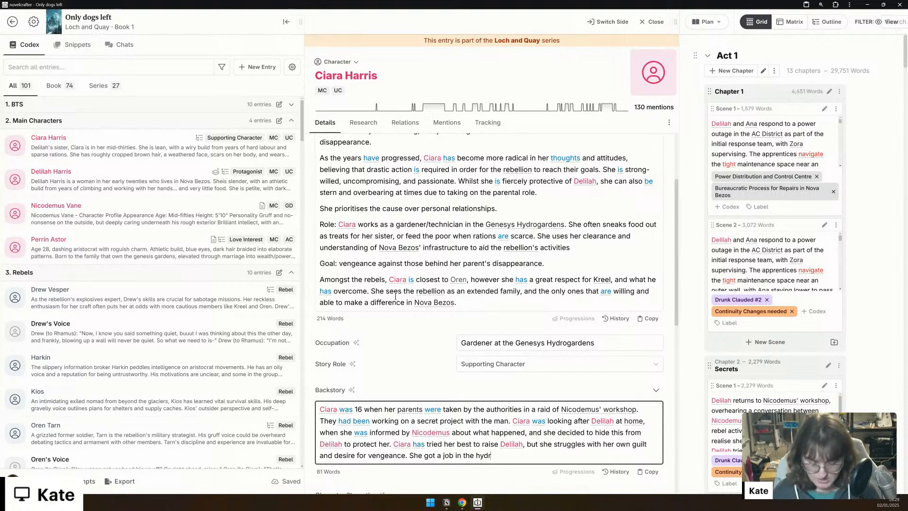
{"action": "type", "text": "ogardens i"}
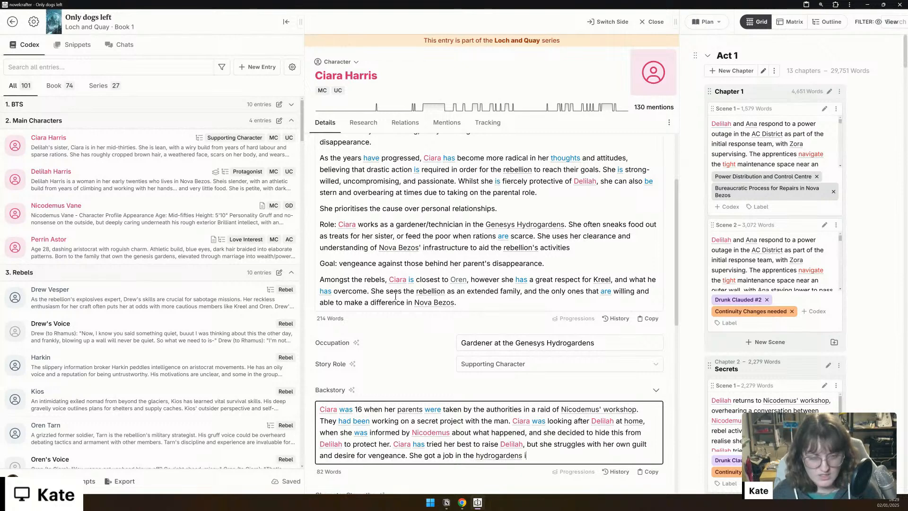
{"action": "type", "text": "n order to find "}
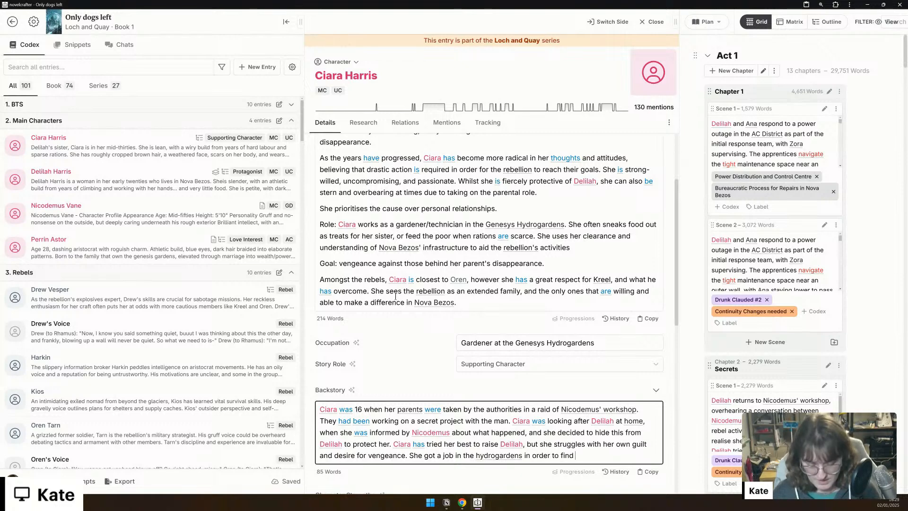
{"action": "key", "text": "BackSpace"}
{"action": "key", "text": "BackSpace"}
{"action": "key", "text": "BackSpace"}
{"action": "key", "text": "BackSpace"}
{"action": "key", "text": "BackSpace"}
{"action": "type", "text": "pro"}
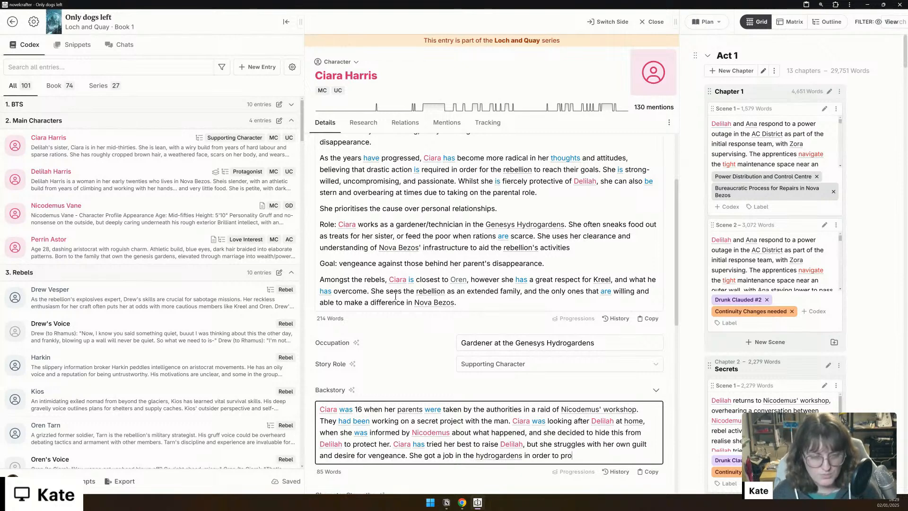
{"action": "type", "text": "vide more, howev"}
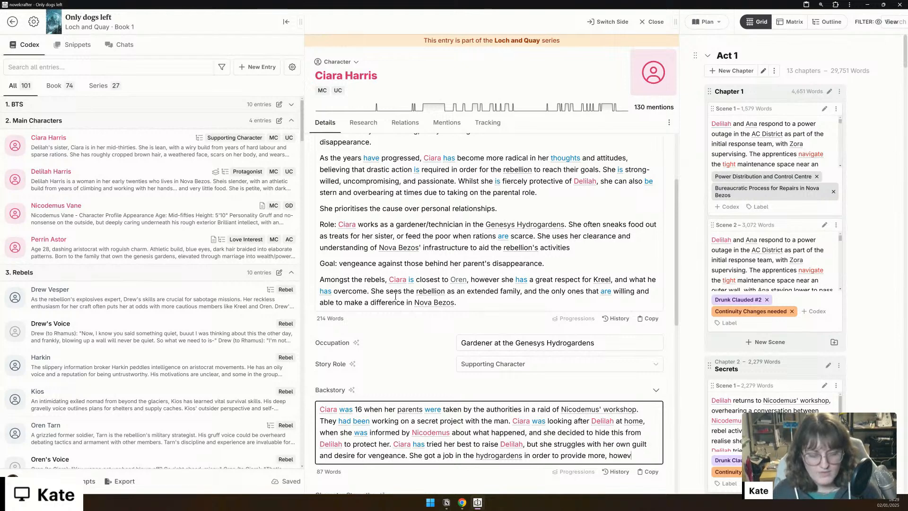
Step: Continue the Backstory sentence with "however this also allowed her to make contacts with the rebellion, and so has benefitte"
{"action": "type", "text": "er this also "}
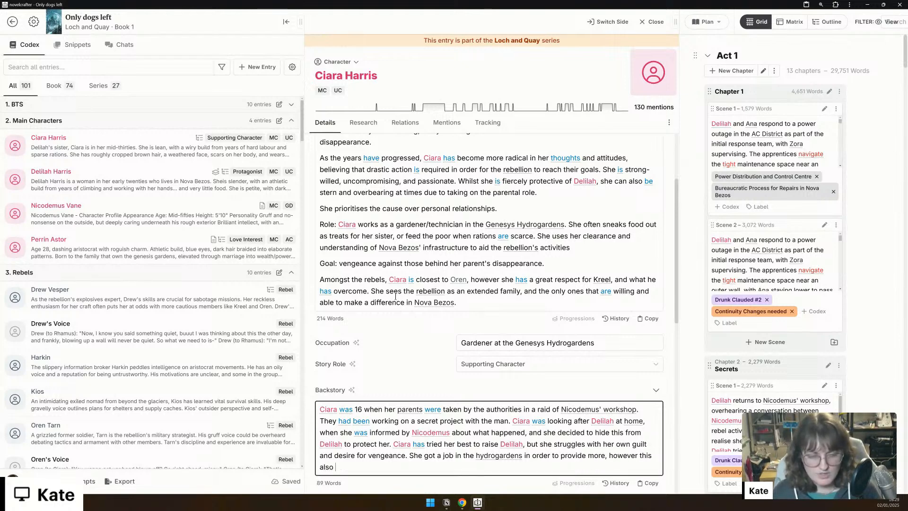
{"action": "type", "text": "allowed her to "}
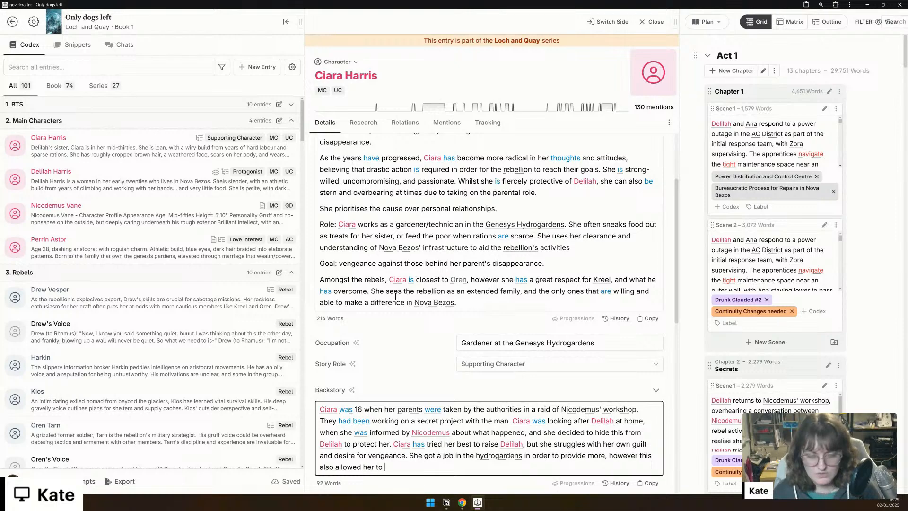
{"action": "type", "text": "make contacts with the rebellion, and so has hapen"}
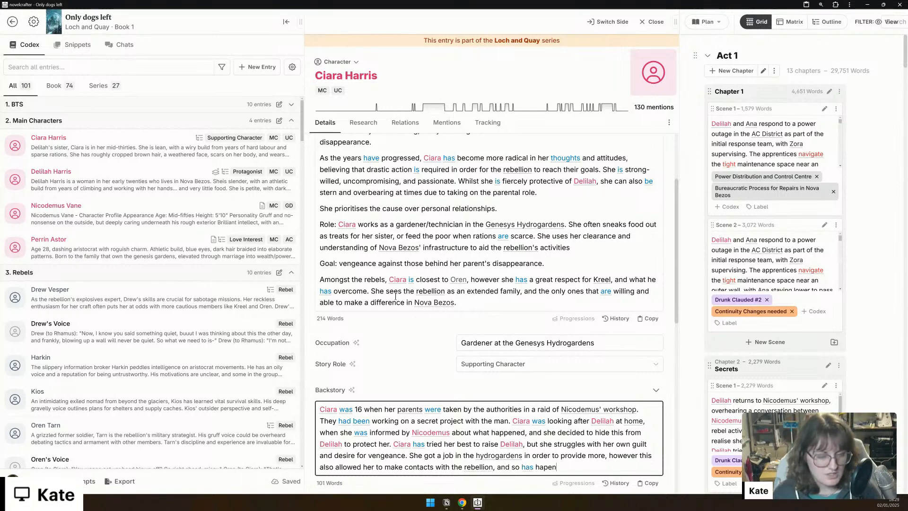
{"action": "key", "text": "BackSpace"}
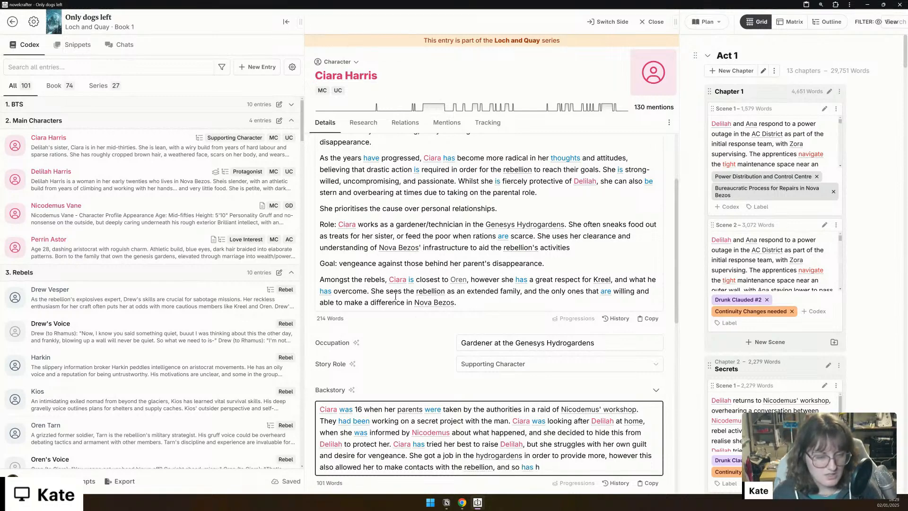
{"action": "key", "text": "BackSpace"}
{"action": "key", "text": "BackSpace"}
{"action": "key", "text": "BackSpace"}
{"action": "key", "text": "BackSpace"}
{"action": "key", "text": "BackSpace"}
{"action": "type", "text": "benefitte"}
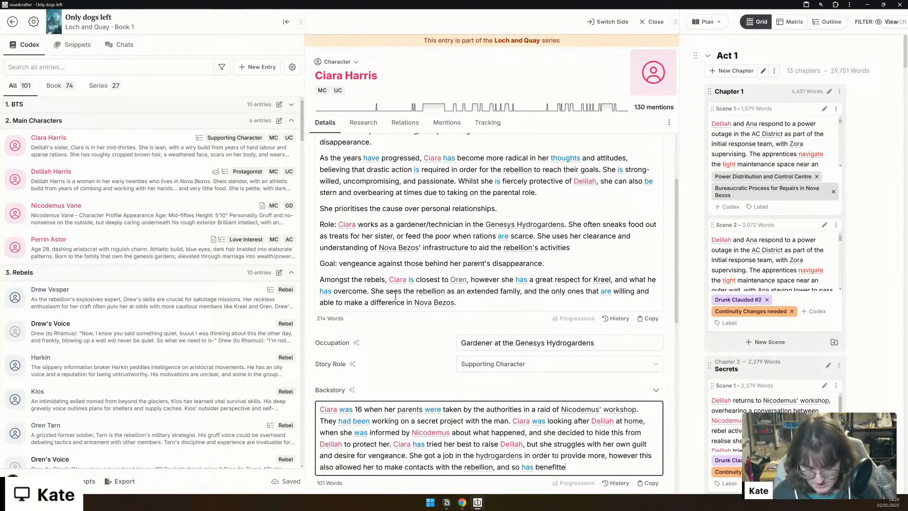
Step: Finish the last sentence of Ciara's Backstory so it ends with "benefitted her in multiple ways."
{"action": "type", "text": "d her in multiple ways."}
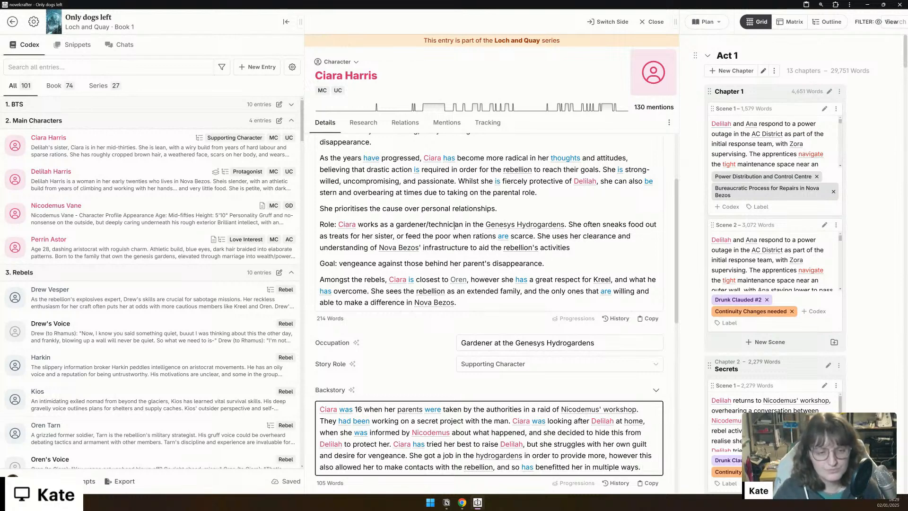
{"action": "scroll", "coordinate": [467, 208], "scroll_direction": "down", "scroll_amount": 1}
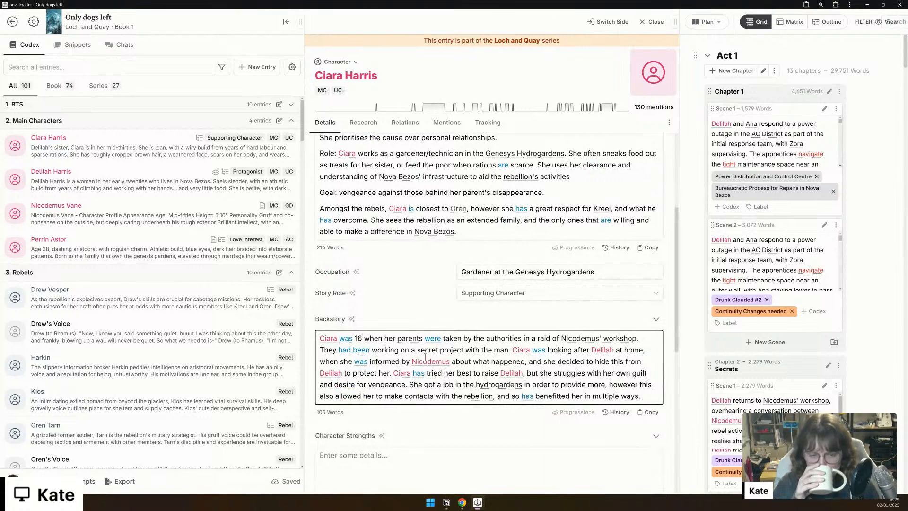
{"action": "scroll", "coordinate": [425, 358], "scroll_direction": "up", "scroll_amount": 2}
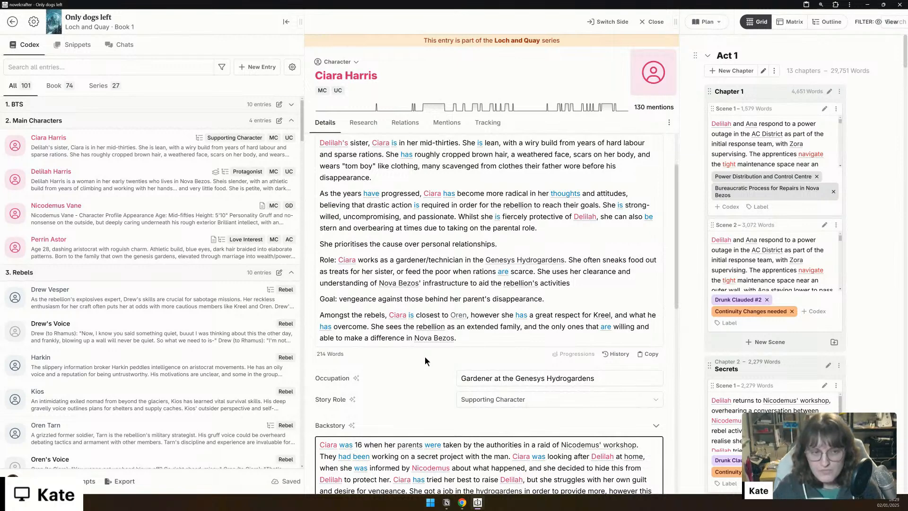
{"action": "scroll", "coordinate": [425, 356], "scroll_direction": "down", "scroll_amount": 2}
{"action": "scroll", "coordinate": [425, 361], "scroll_direction": "down", "scroll_amount": 6}
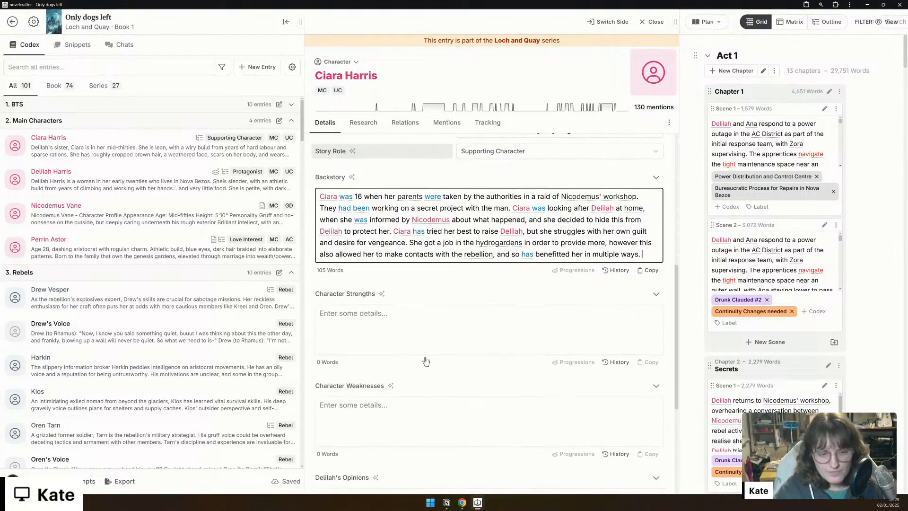
{"action": "scroll", "coordinate": [425, 356], "scroll_direction": "down", "scroll_amount": 3}
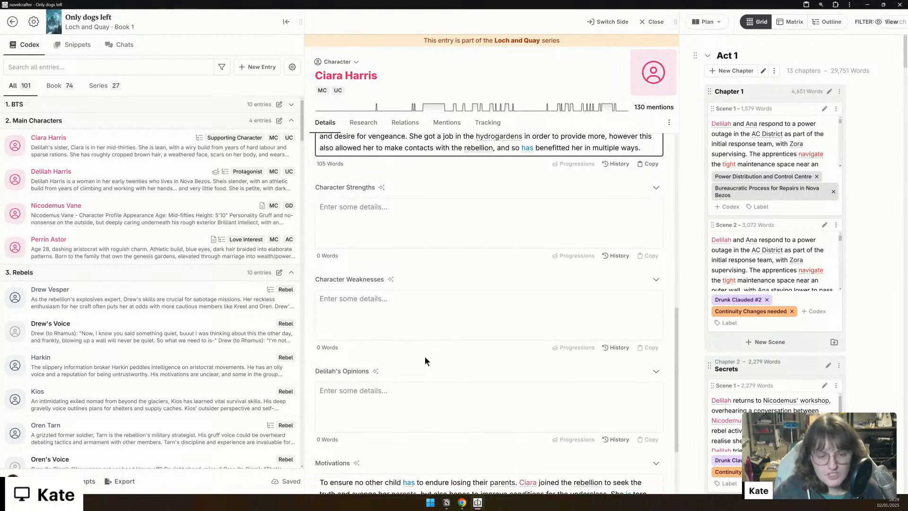
{"action": "scroll", "coordinate": [538, 342], "scroll_direction": "up", "scroll_amount": 4}
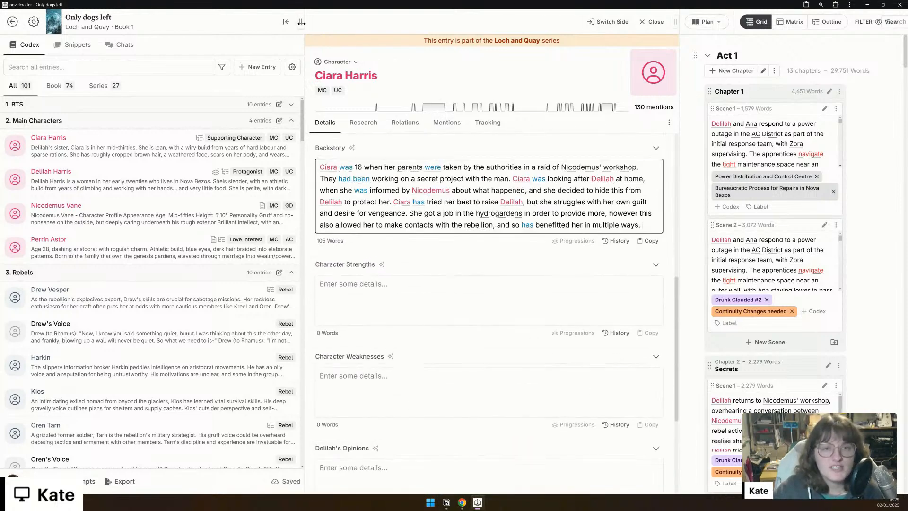
Step: Collapse the codex sidebar and set up a new chat thread with the Claude 3.5 - Sonnet model
{"action": "left_click", "coordinate": [286, 22]}
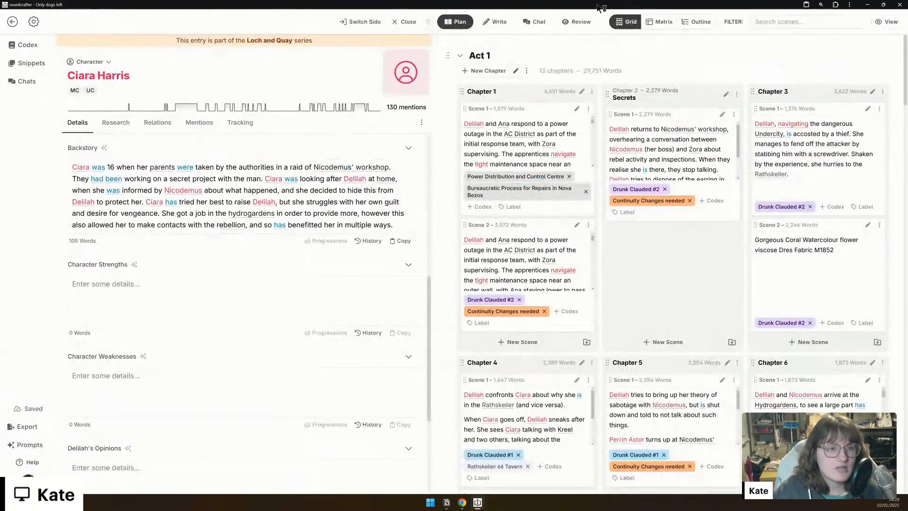
{"action": "left_click", "coordinate": [539, 22]}
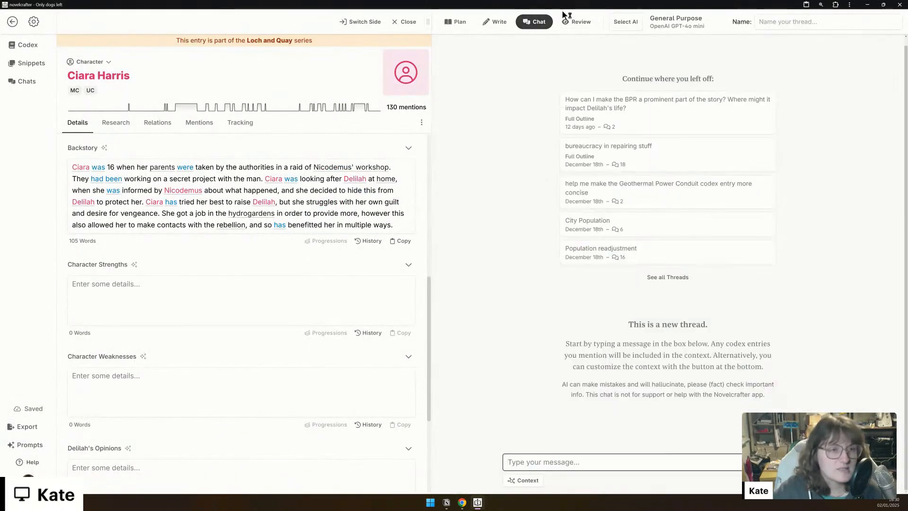
{"action": "left_click", "coordinate": [676, 22]}
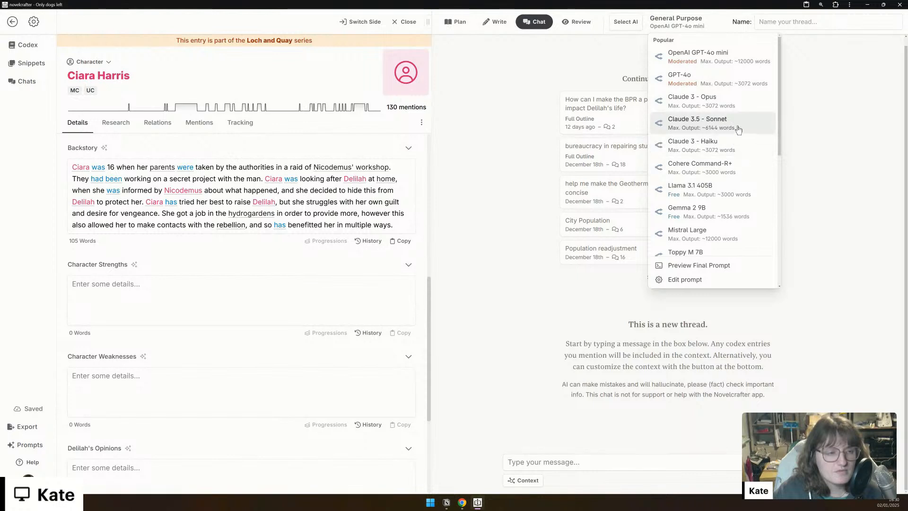
{"action": "left_click", "coordinate": [739, 123]}
Step: Send the chat message "Please read the codex entry for Ciara and help me define her strengths and weaknesses as a character."
{"action": "left_click", "coordinate": [601, 467]}
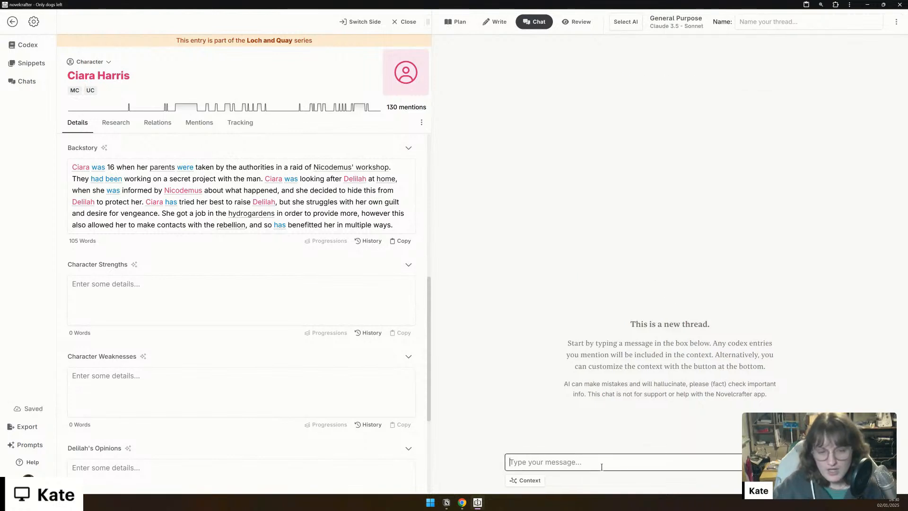
{"action": "type", "text": "Ple"}
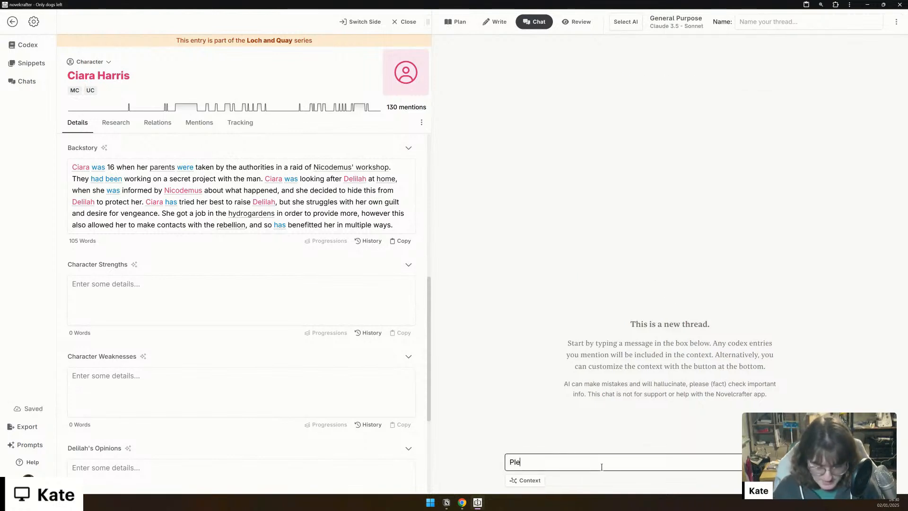
{"action": "type", "text": "ase read the cod"}
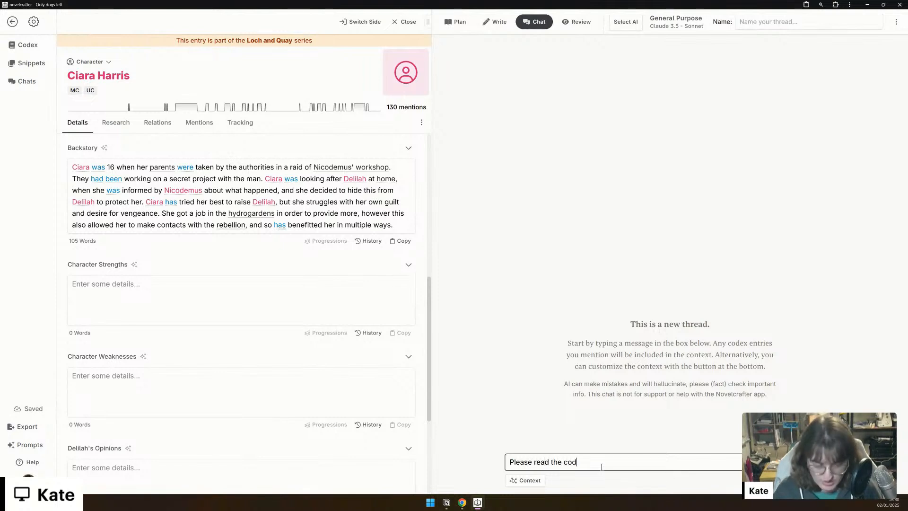
{"action": "type", "text": "ex entry for Ciara and help me "}
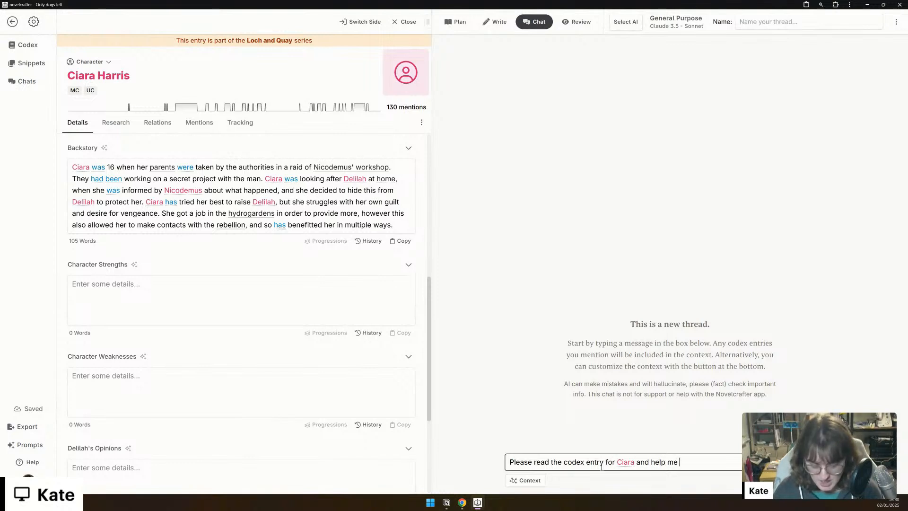
{"action": "type", "text": "fi"}
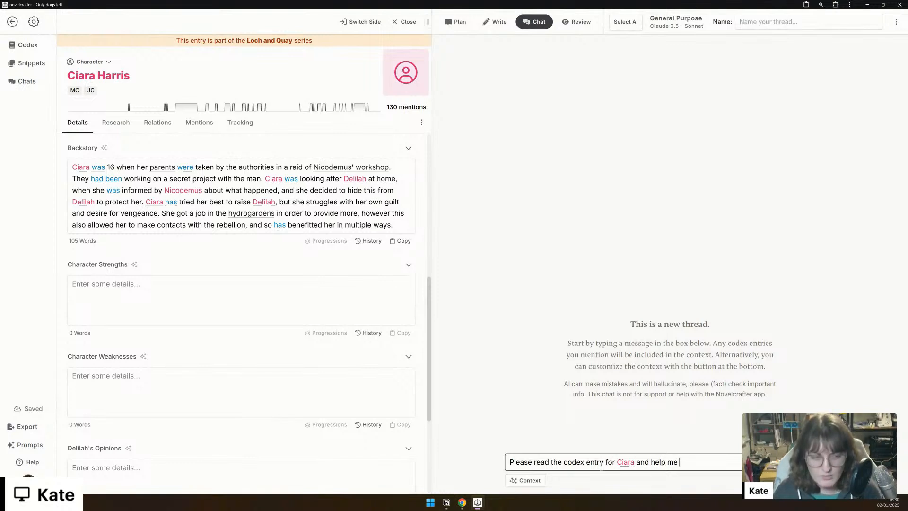
{"action": "type", "text": "define"}
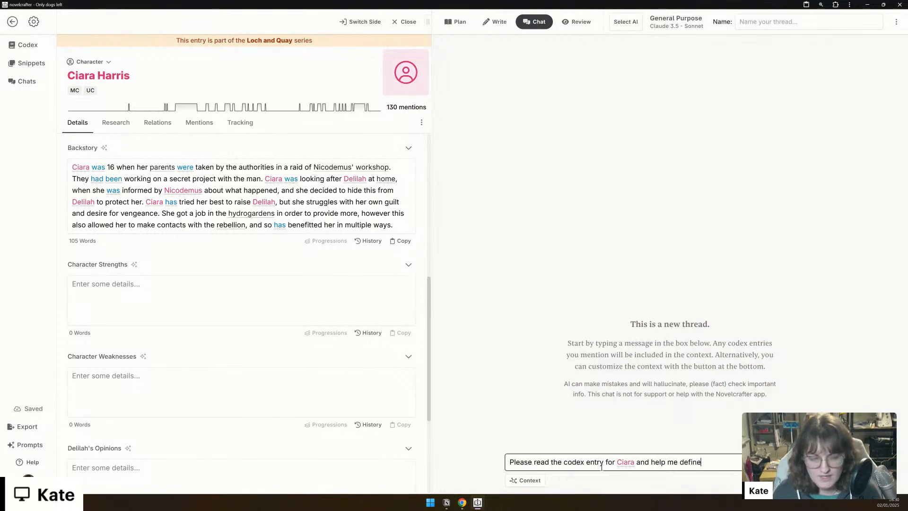
{"action": "type", "text": " her strength"}
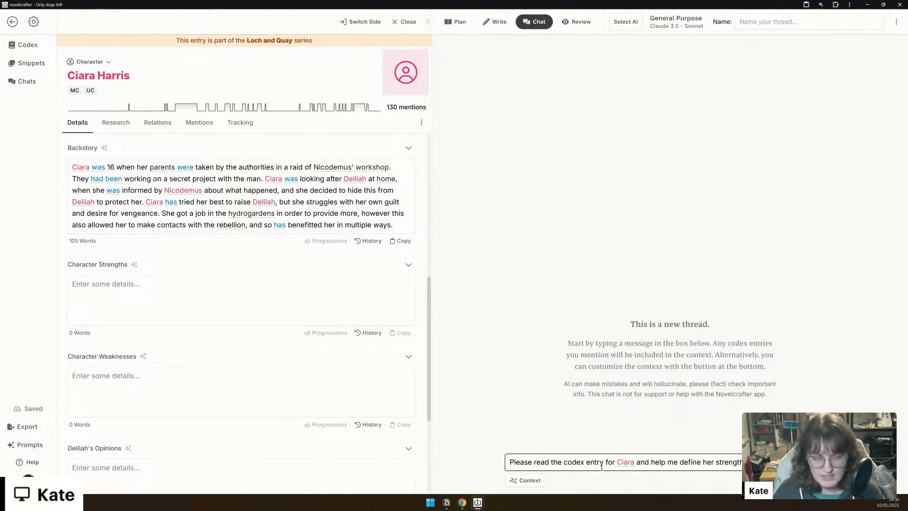
{"action": "type", "text": "character."}
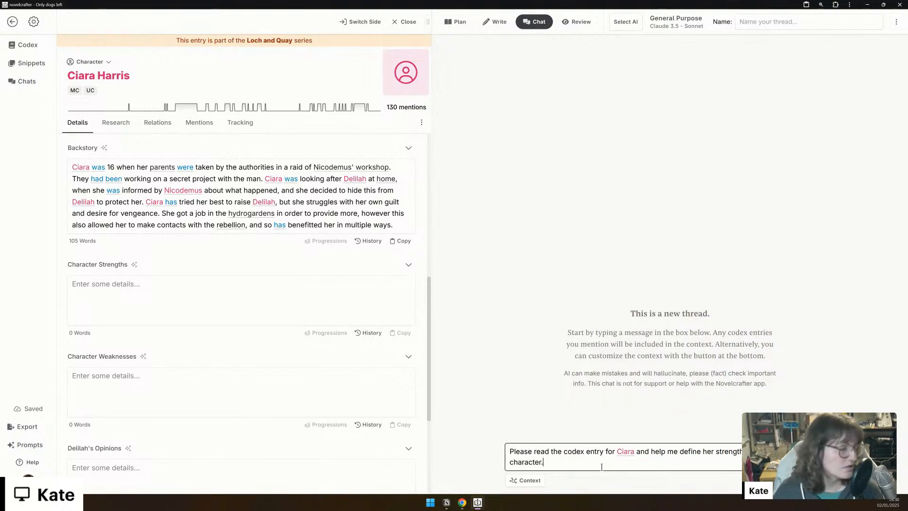
{"action": "key", "text": "Return"}
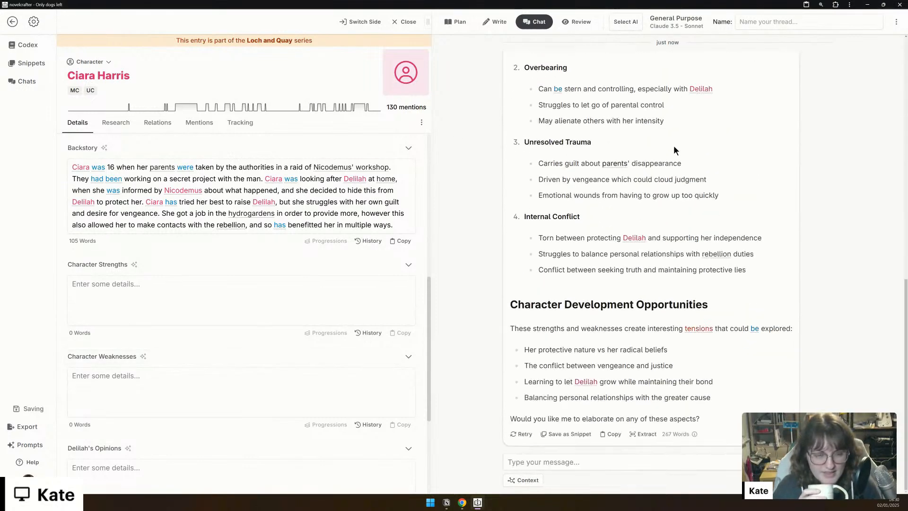
Step: Start a bulleted list in Ciara's Character Strengths with "Protective/Dedicated", based on the strengths in the chat reply
{"action": "scroll", "coordinate": [589, 242], "scroll_direction": "up", "scroll_amount": 4}
{"action": "scroll", "coordinate": [590, 245], "scroll_direction": "up", "scroll_amount": 6}
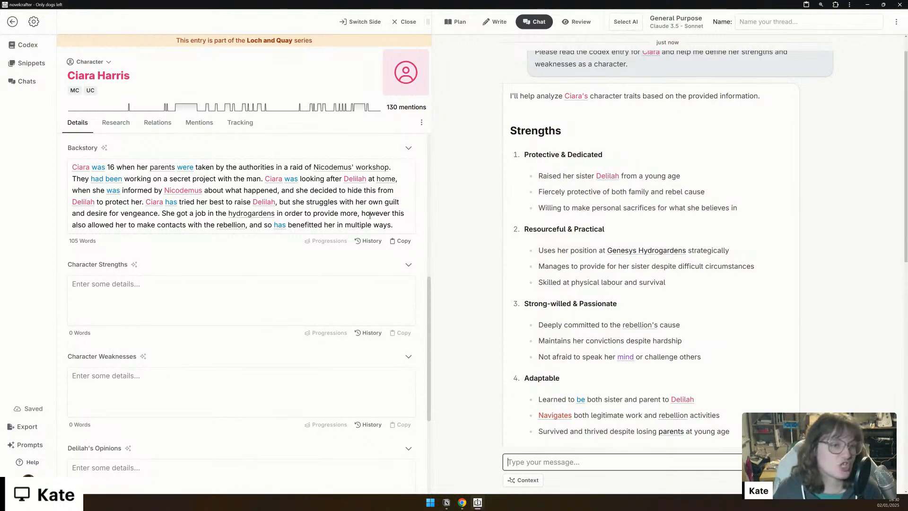
{"action": "left_click", "coordinate": [191, 307]}
{"action": "type", "text": "- prot"}
{"action": "key", "text": "BackSpace"}
{"action": "key", "text": "BackSpace"}
{"action": "key", "text": "BackSpace"}
{"action": "key", "text": "BackSpace"}
{"action": "type", "text": "Protective"}
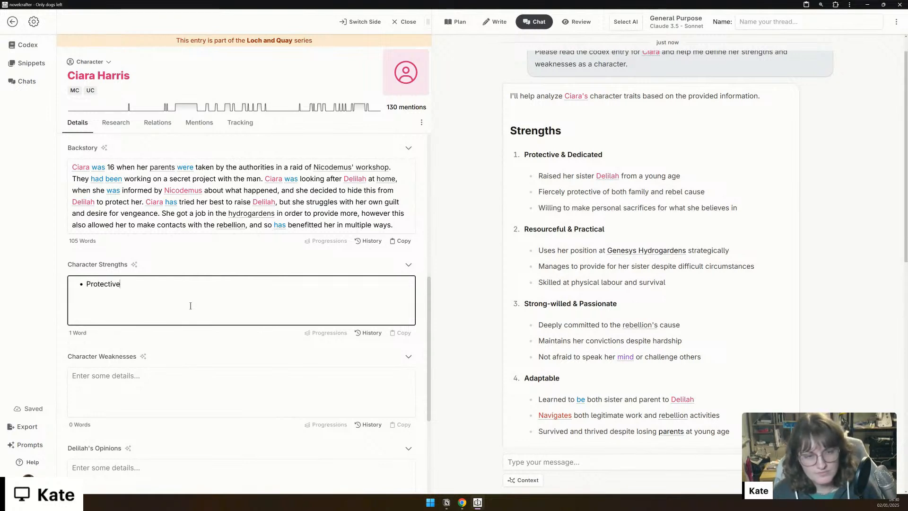
{"action": "type", "text": "/Dedicated"}
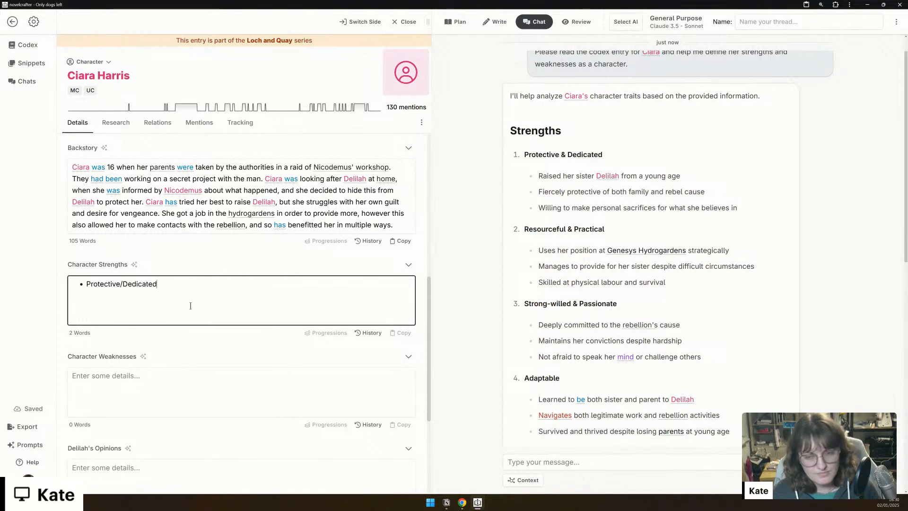
Step: Add the bullets "Proactive" and "Resourceful and Practical" to the Character Strengths list
{"action": "key", "text": "Return"}
{"action": "type", "text": "Proactive"}
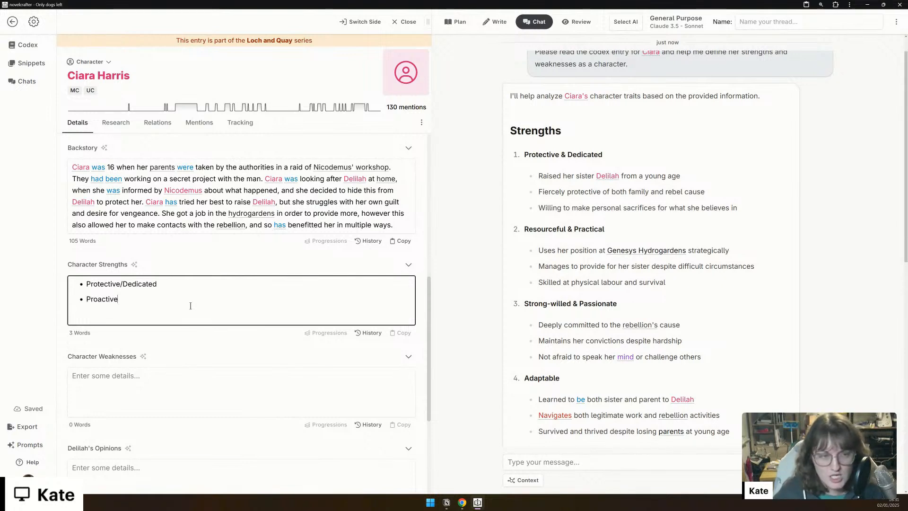
{"action": "key", "text": "Return"}
{"action": "type", "text": "R"}
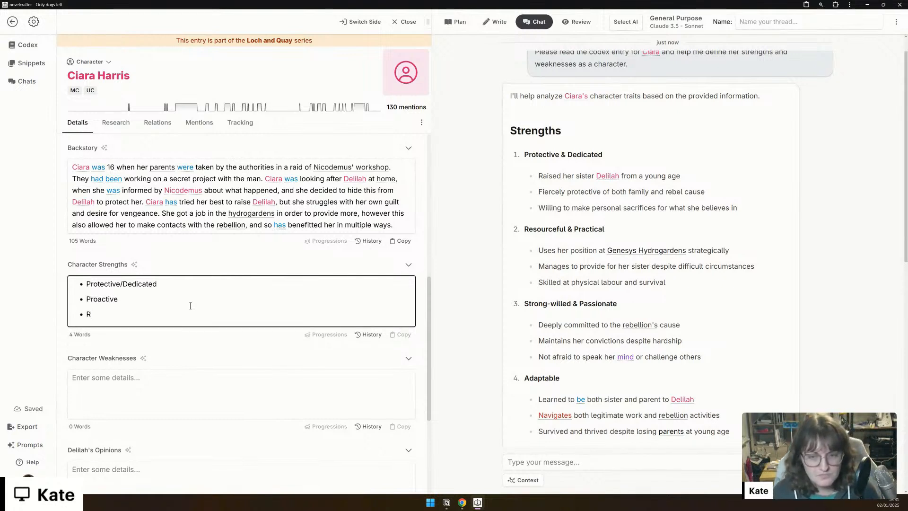
{"action": "type", "text": "esourceful "}
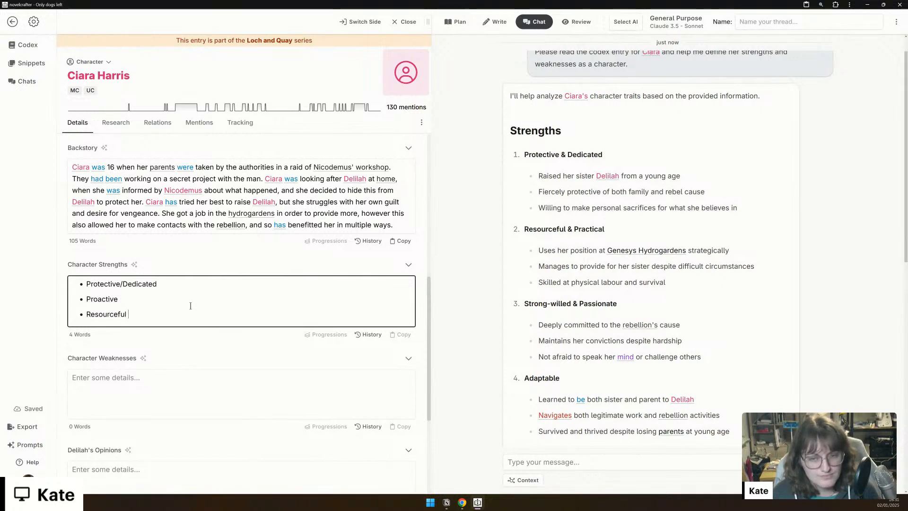
{"action": "type", "text": "and Practical"}
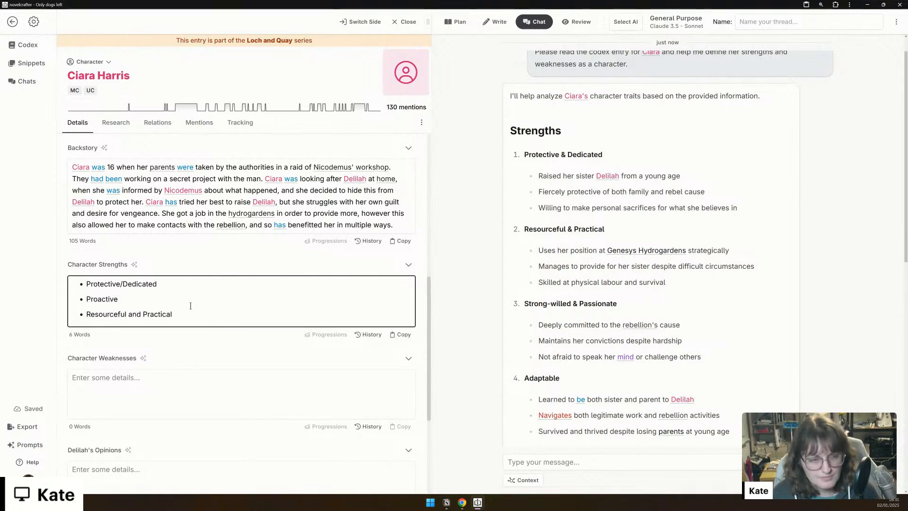
Step: Add the bullets "Strong-willed/Passionate" and "Adaptable" to the end of the Character Strengths list
{"action": "key", "text": "Return"}
{"action": "type", "text": "Strongwilled an"}
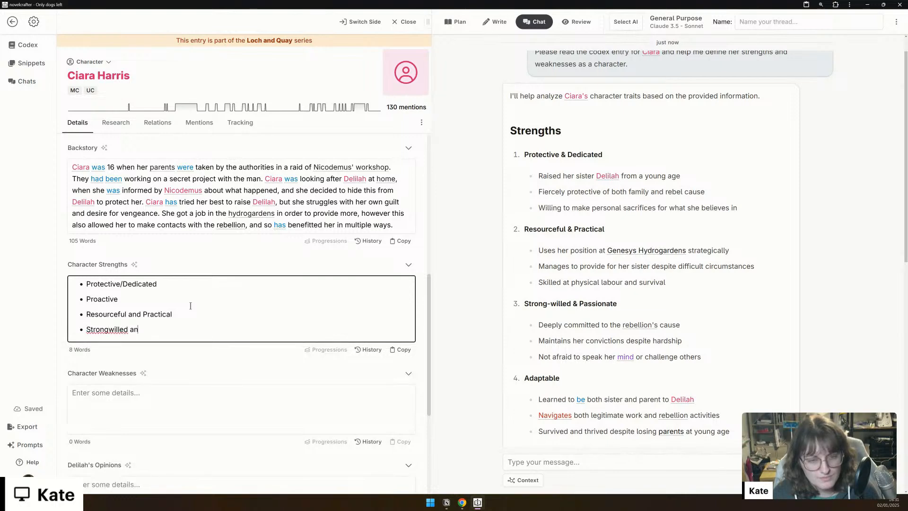
{"action": "key", "text": "BackSpace"}
{"action": "key", "text": "BackSpace"}
{"action": "key", "text": "BackSpace"}
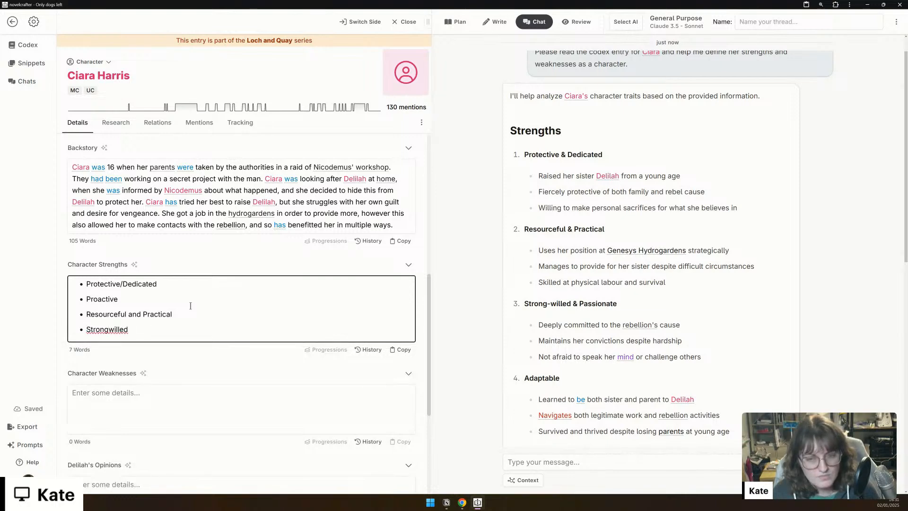
{"action": "key", "text": "BackSpace"}
{"action": "key", "text": "BackSpace"}
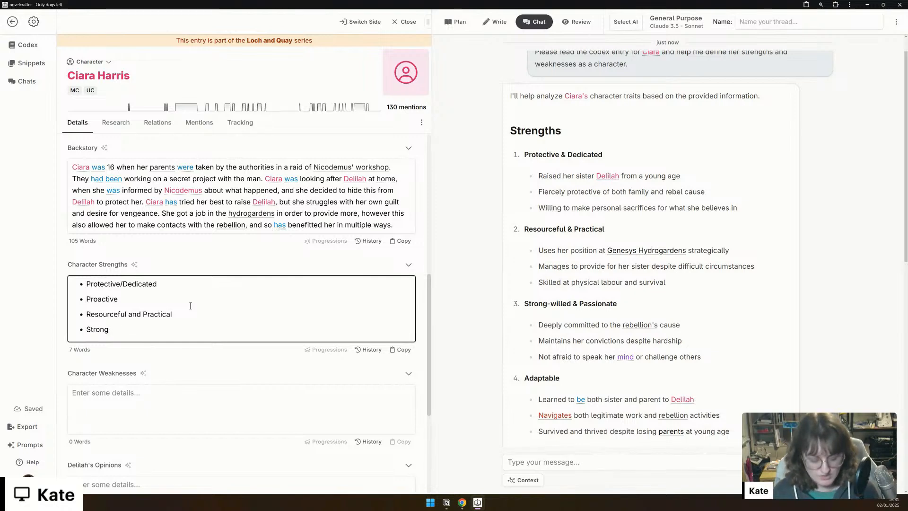
{"action": "type", "text": "lled"}
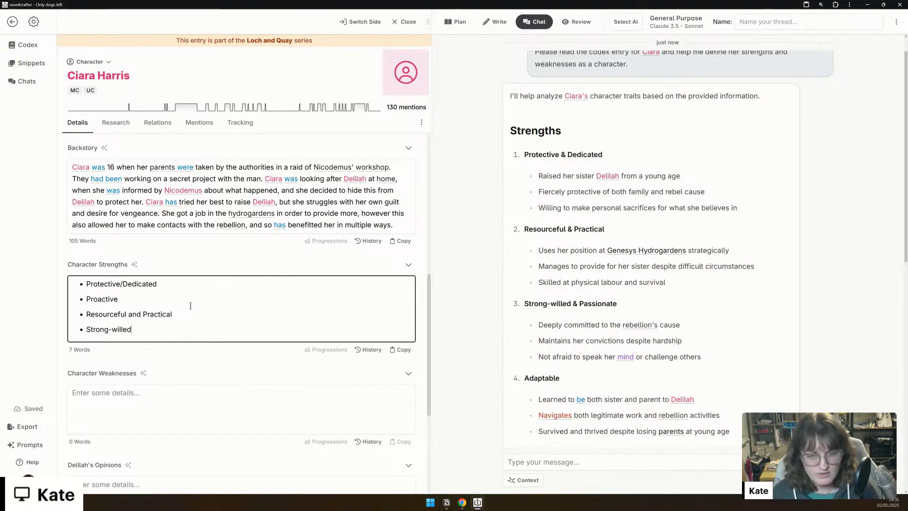
{"action": "type", "text": "/Passionate"}
{"action": "key", "text": "Return"}
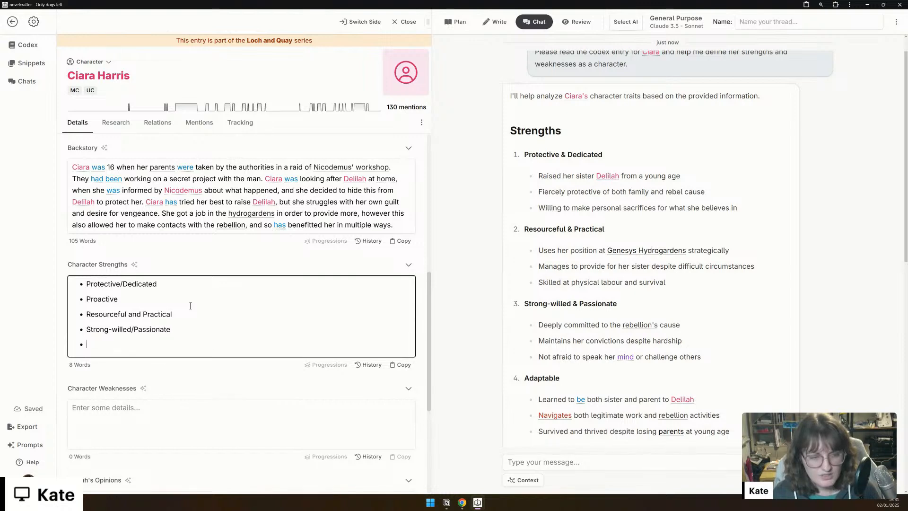
{"action": "type", "text": "Adaptable"}
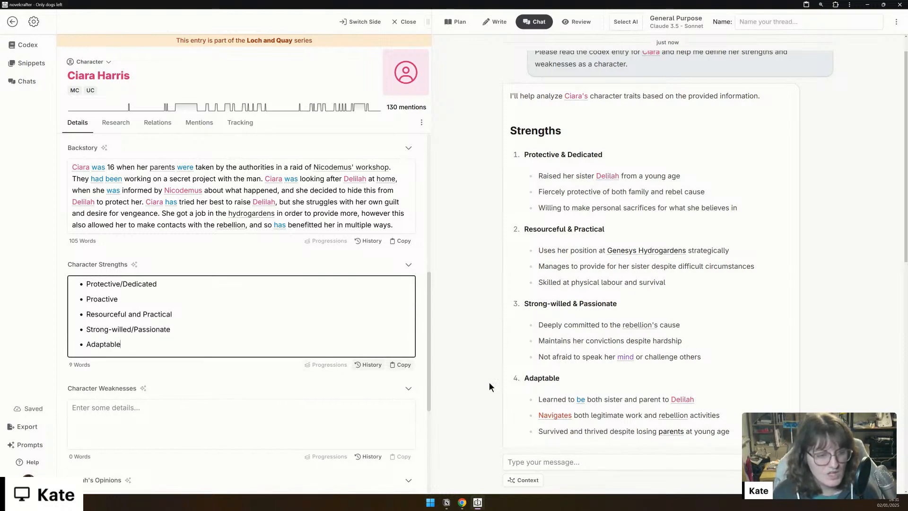
Step: Start a bulleted list in Ciara's Character Weaknesses with "Radical tendencies and increasingly extreme views", based on the weaknesses in the chat reply
{"action": "scroll", "coordinate": [653, 375], "scroll_direction": "down", "scroll_amount": 3}
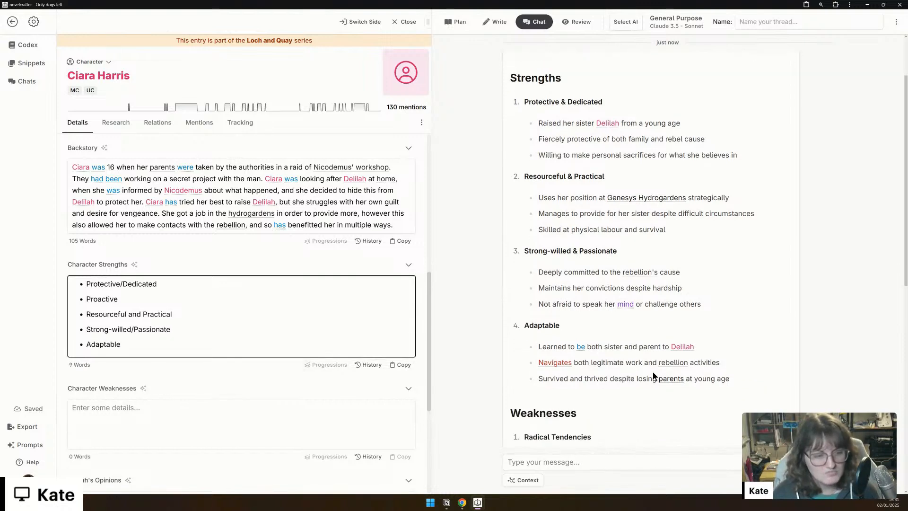
{"action": "scroll", "coordinate": [649, 372], "scroll_direction": "up", "scroll_amount": 2}
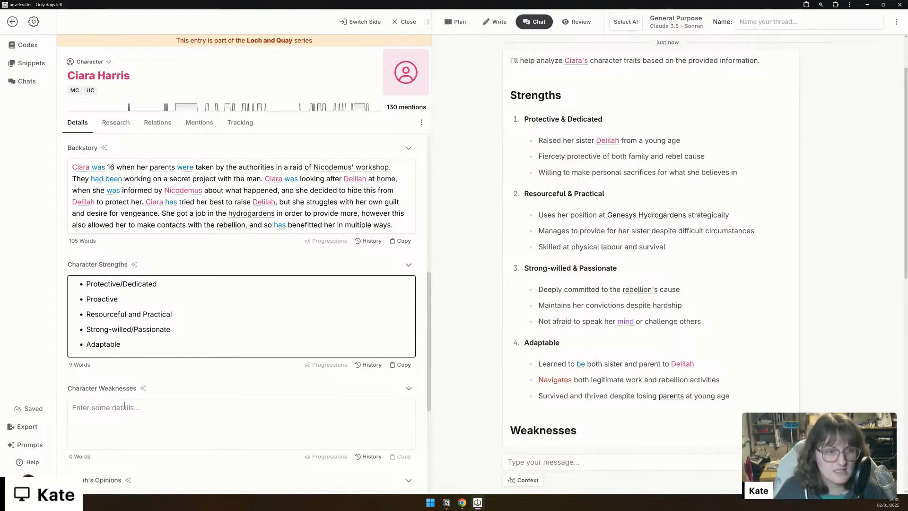
{"action": "scroll", "coordinate": [532, 339], "scroll_direction": "down", "scroll_amount": 6}
{"action": "scroll", "coordinate": [532, 339], "scroll_direction": "down", "scroll_amount": 1}
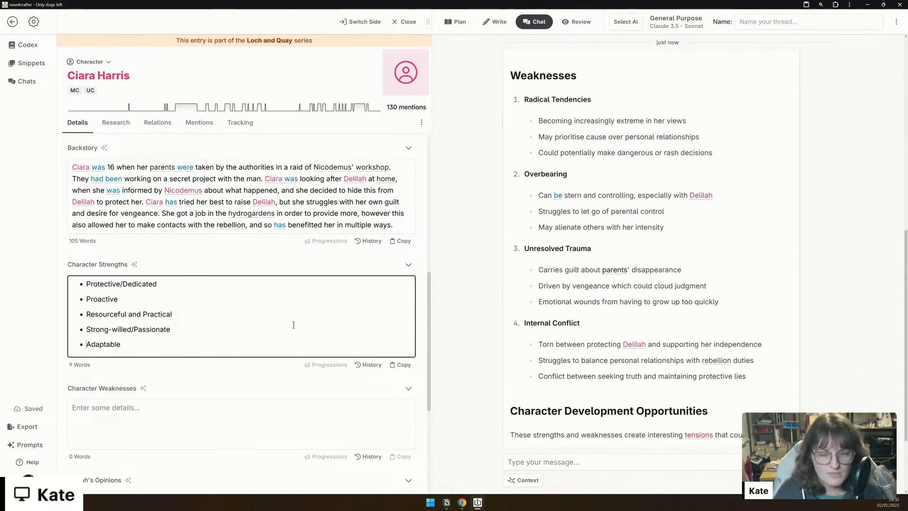
{"action": "scroll", "coordinate": [289, 325], "scroll_direction": "down", "scroll_amount": 1}
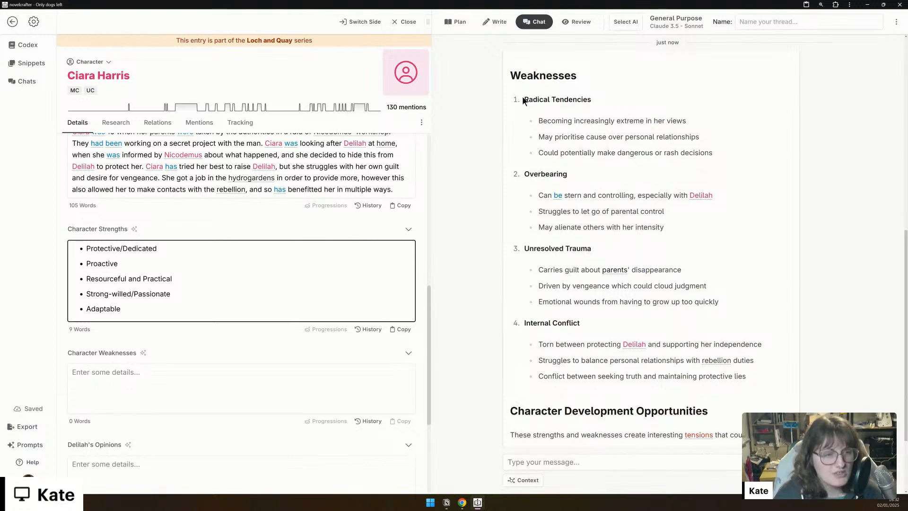
{"action": "left_click", "coordinate": [200, 379]}
{"action": "type", "text": "- Radical tend"}
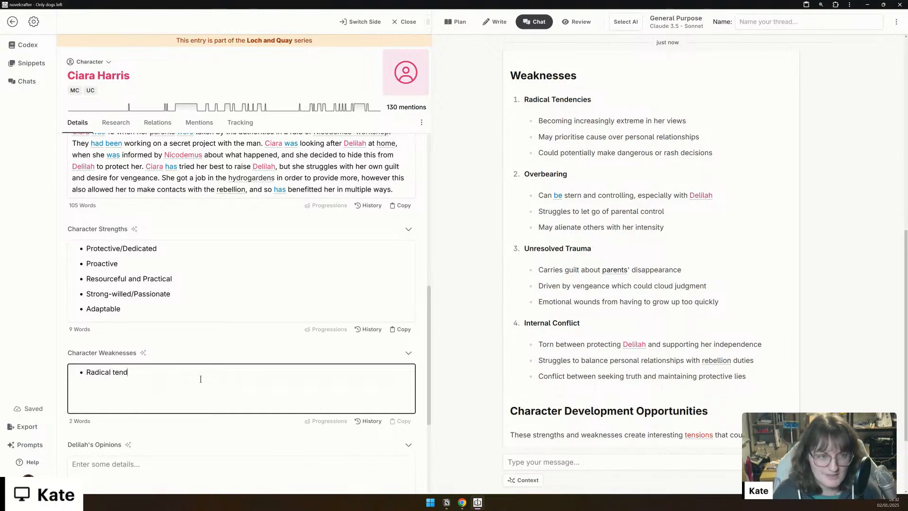
{"action": "type", "text": "encies"}
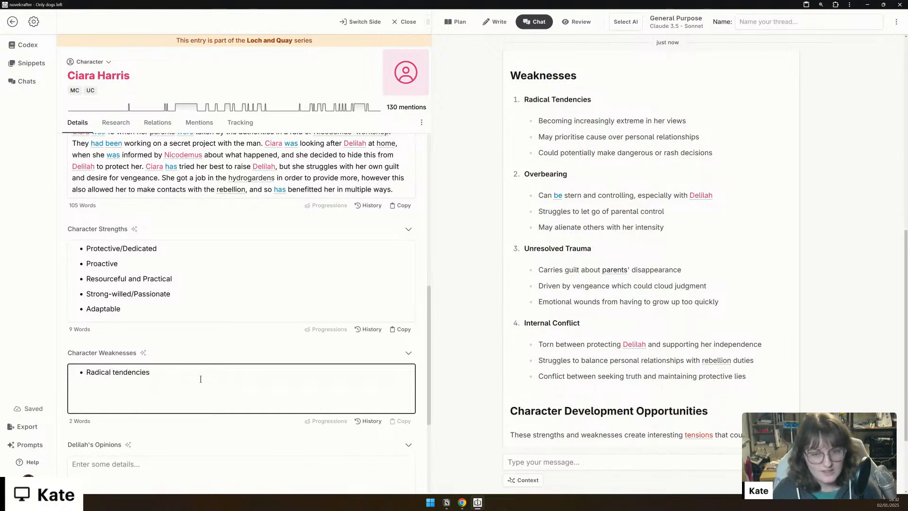
{"action": "type", "text": " and i"}
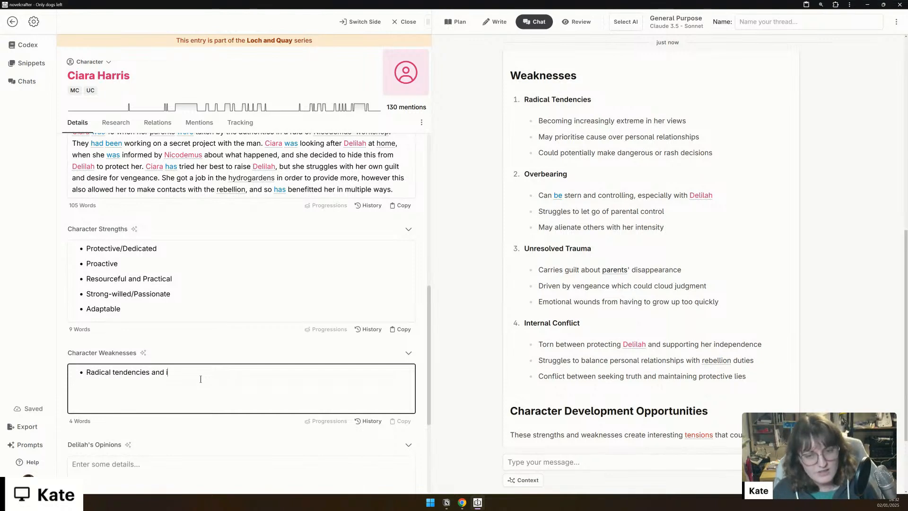
{"action": "type", "text": "ncreasingly ex"}
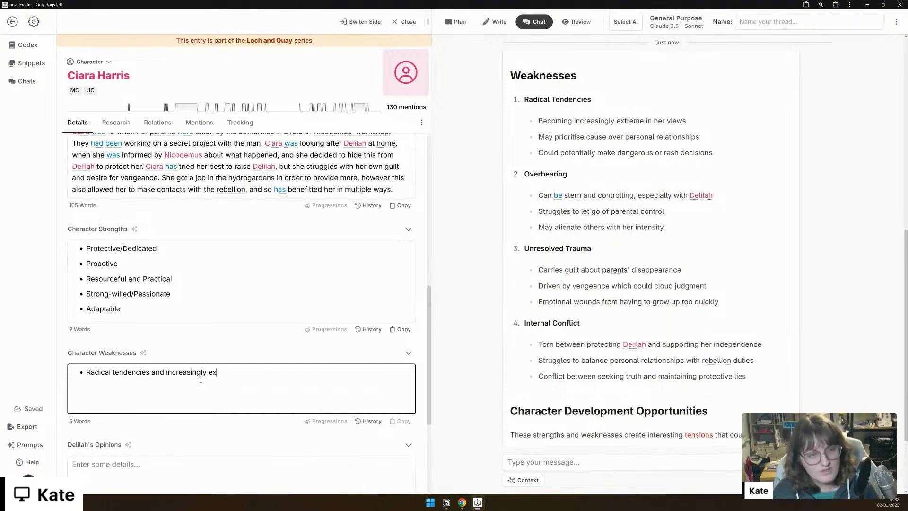
{"action": "type", "text": "treme view"}
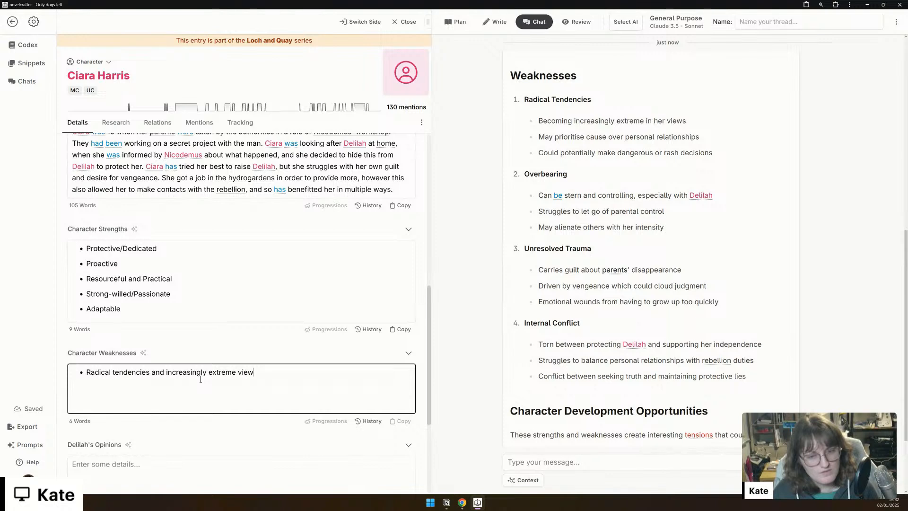
{"action": "type", "text": "s prio"}
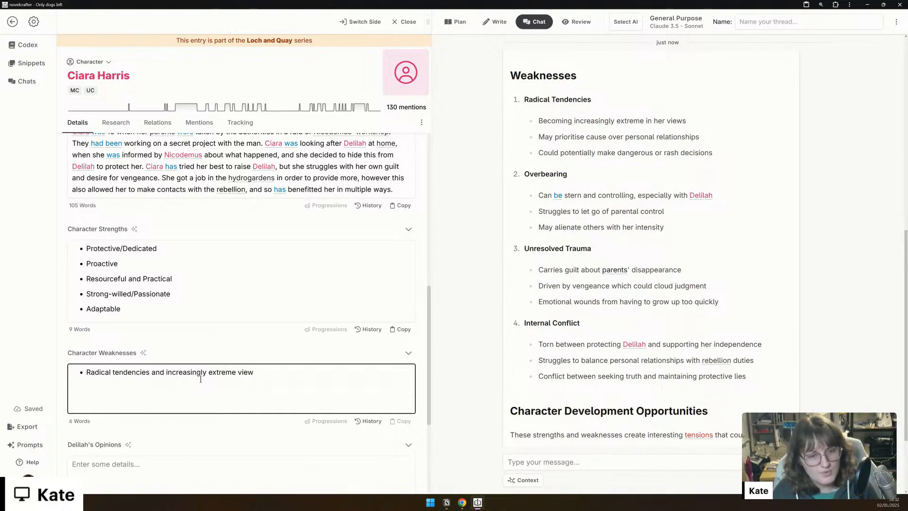
Step: Add the bullet "Overbearing/struggles to let go of control" to the Character Weaknesses list
{"action": "type", "text": "OVerbeari"}
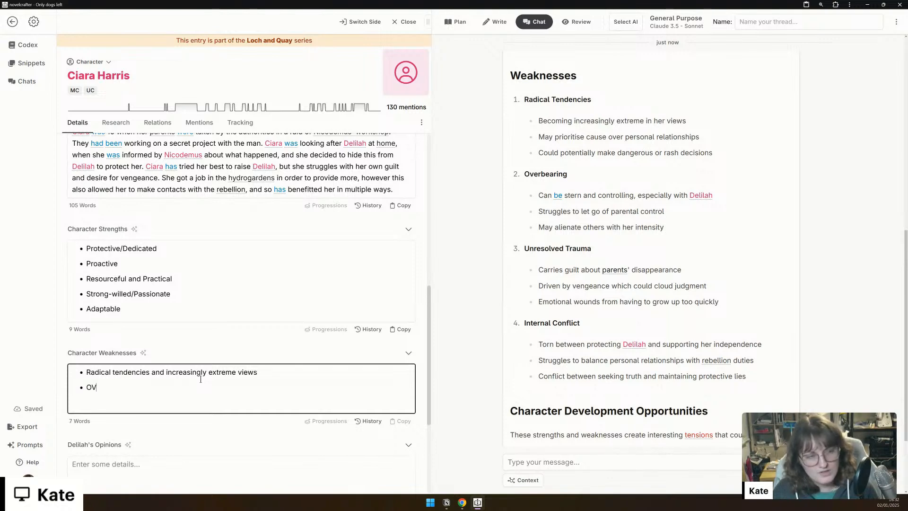
{"action": "key", "text": "BackSpace"}
{"action": "key", "text": "BackSpace"}
{"action": "key", "text": "BackSpace"}
{"action": "key", "text": "BackSpace"}
{"action": "key", "text": "BackSpace"}
{"action": "key", "text": "BackSpace"}
{"action": "key", "text": "BackSpace"}
{"action": "type", "text": "verbearing"}
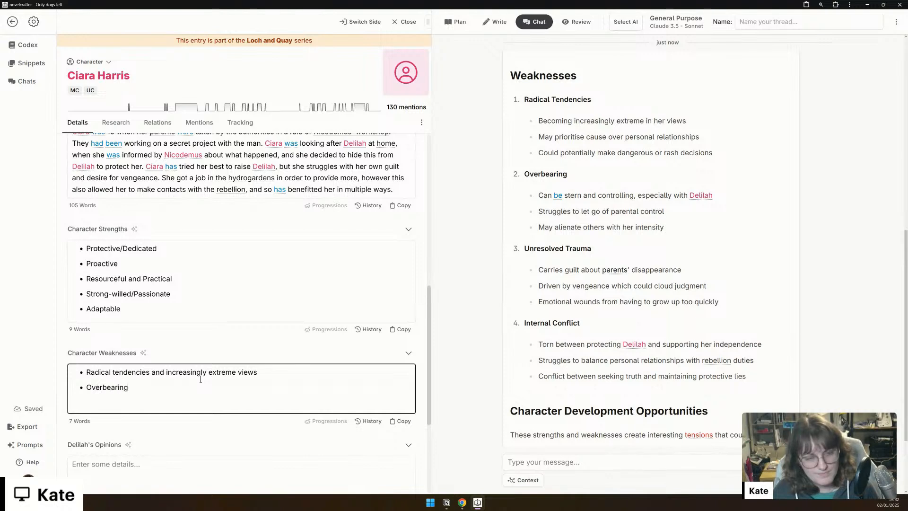
{"action": "type", "text": "/struggle"}
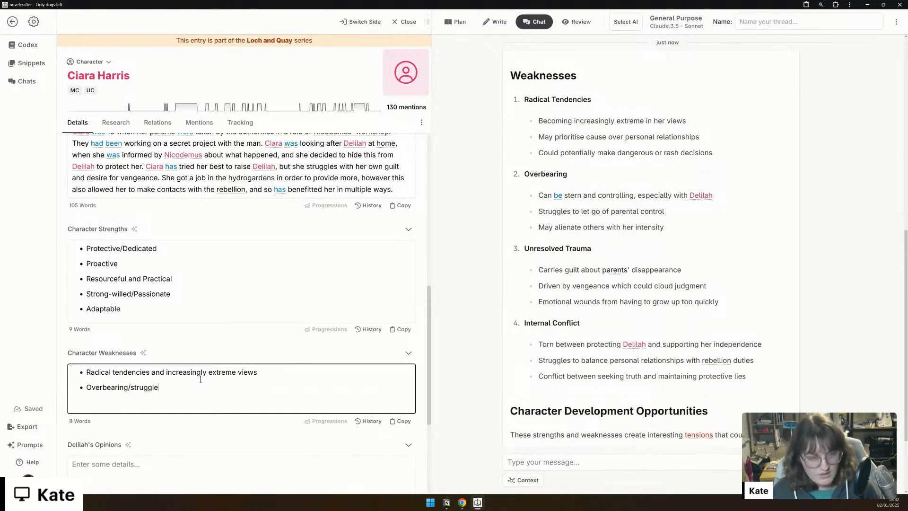
{"action": "type", "text": "s to let go o"}
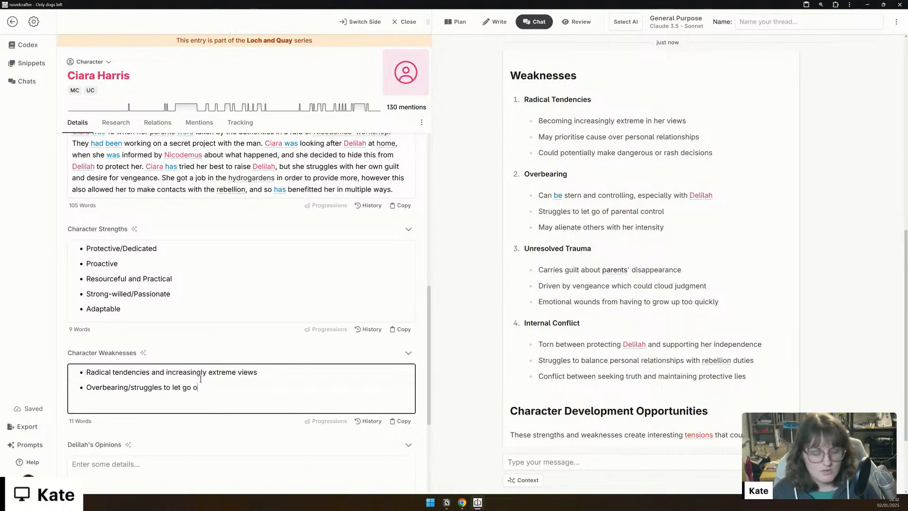
{"action": "type", "text": "f control"}
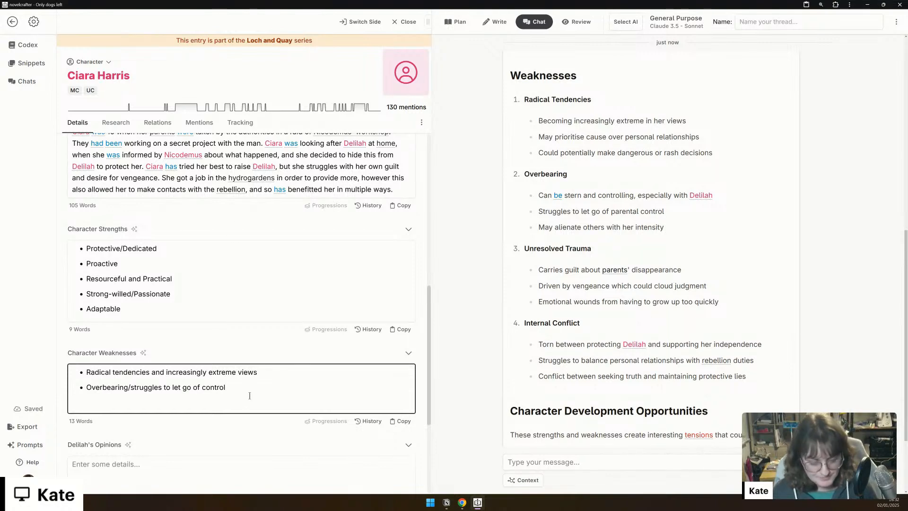
Step: Add the bullet "Unresolved trauma fuels her quests for vengeance" to the Character Weaknesses list
{"action": "key", "text": "Return"}
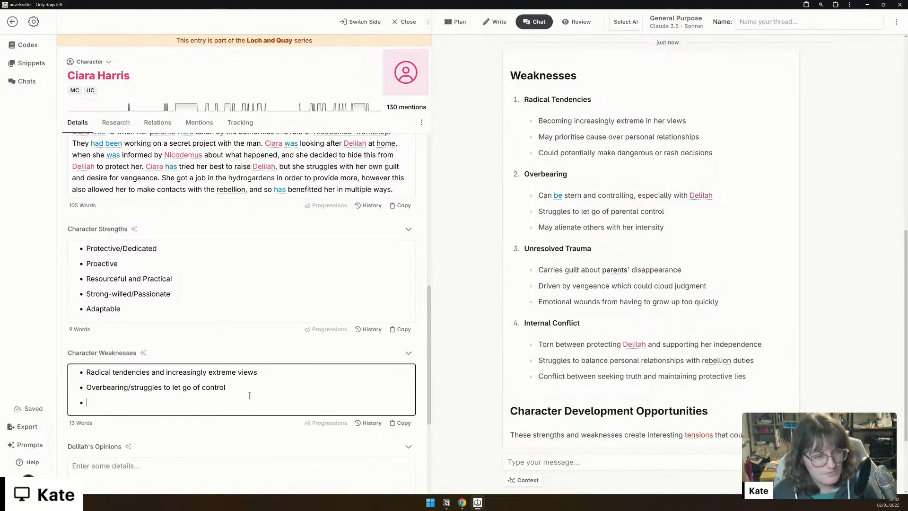
{"action": "type", "text": "Un"}
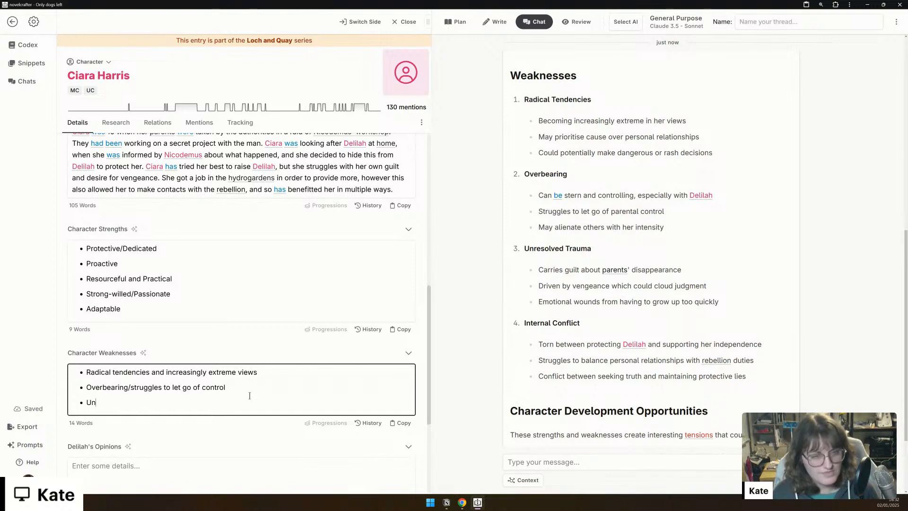
{"action": "type", "text": "resol"}
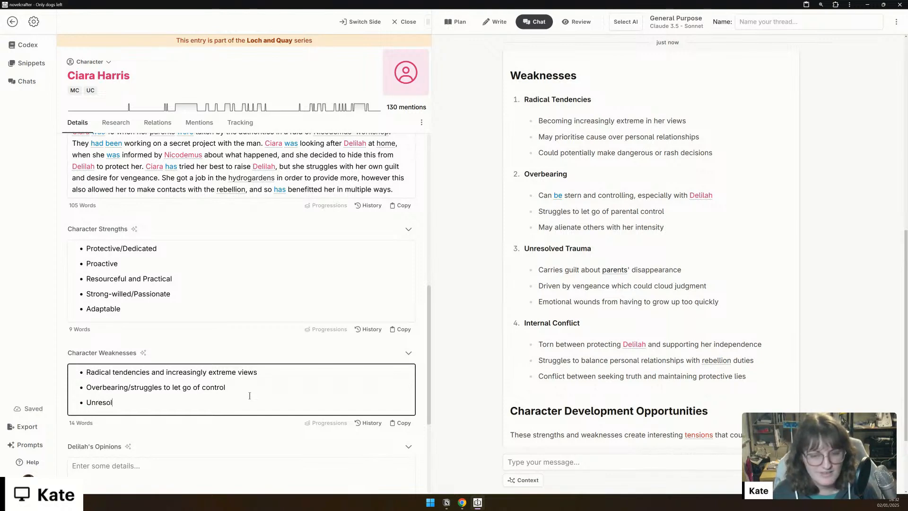
{"action": "type", "text": "ved trauma"}
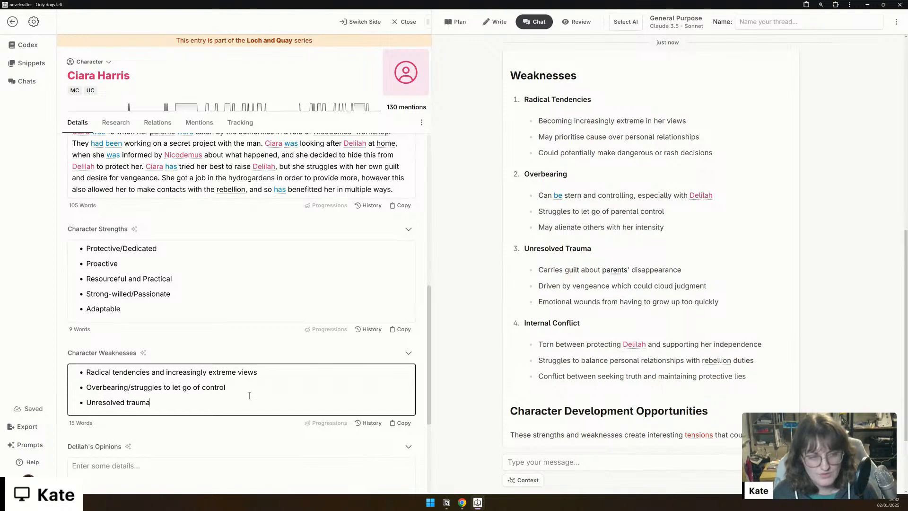
{"action": "type", "text": " fuels her quests for vengeance and"}
{"action": "key", "text": "BackSpace"}
{"action": "key", "text": "BackSpace"}
{"action": "key", "text": "BackSpace"}
{"action": "key", "text": "BackSpace"}
Step: Add the bullet "Struggles with balance - will go to one extreme or the other" to the Character Weaknesses list
{"action": "key", "text": "Return"}
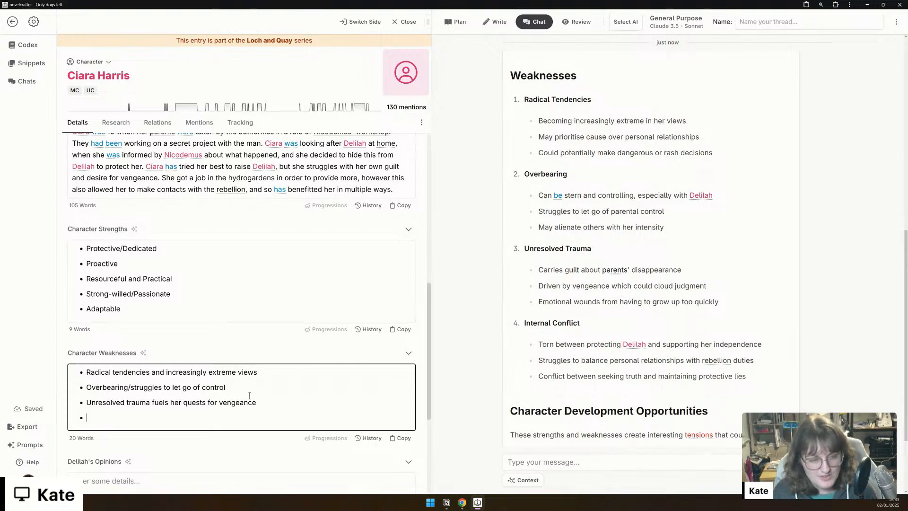
{"action": "type", "text": "Struggles "}
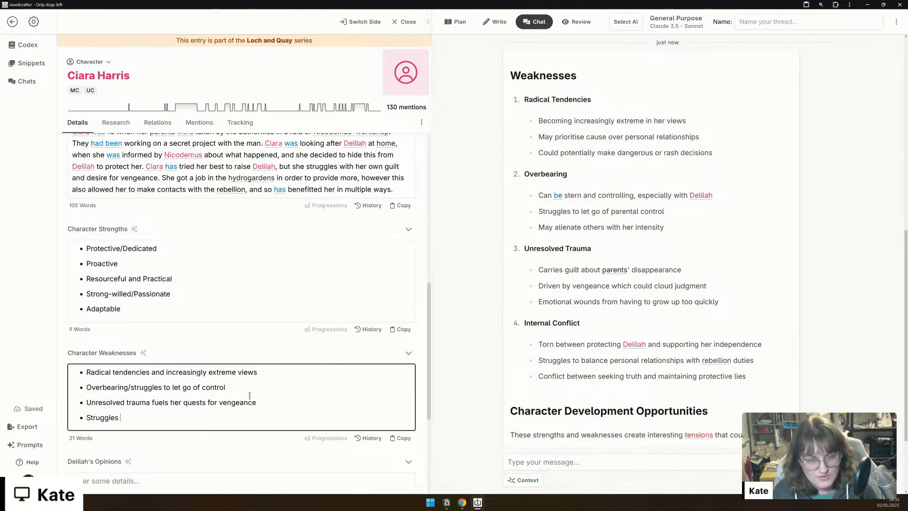
{"action": "type", "text": "with balance"}
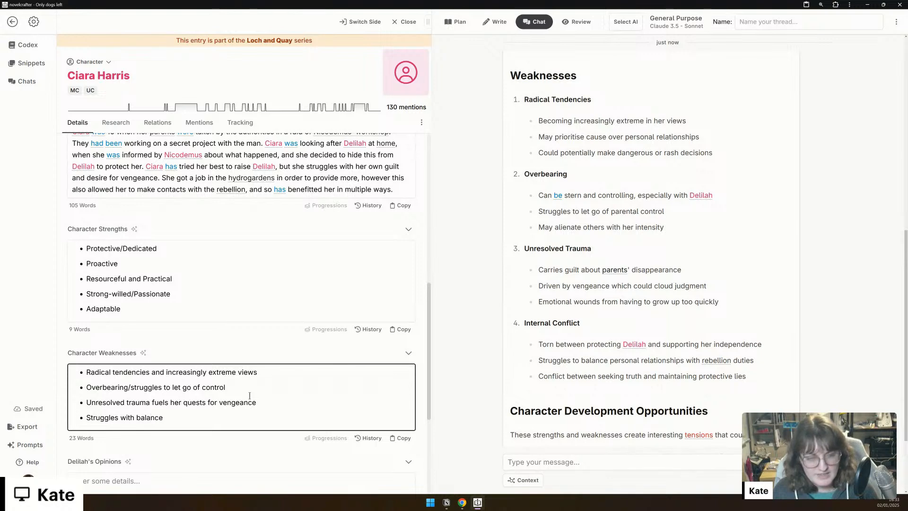
{"action": "type", "text": " - wil"}
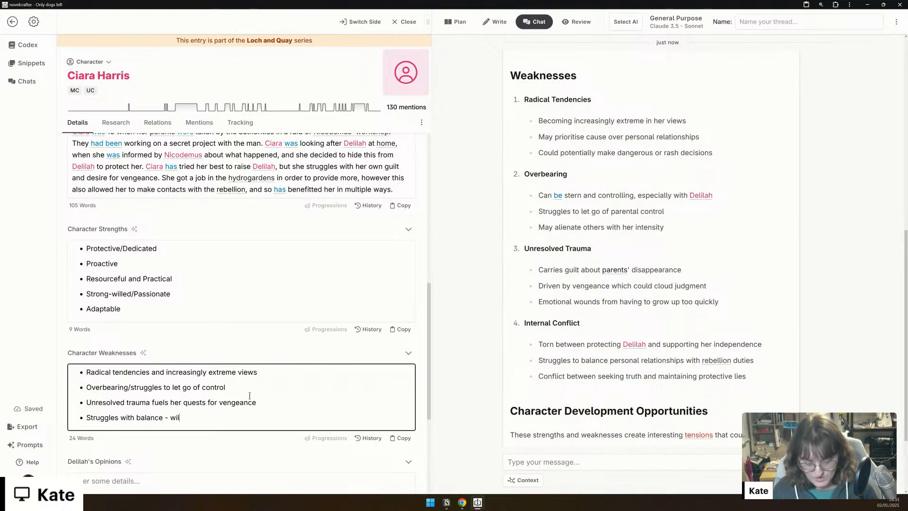
{"action": "type", "text": "l go to o"}
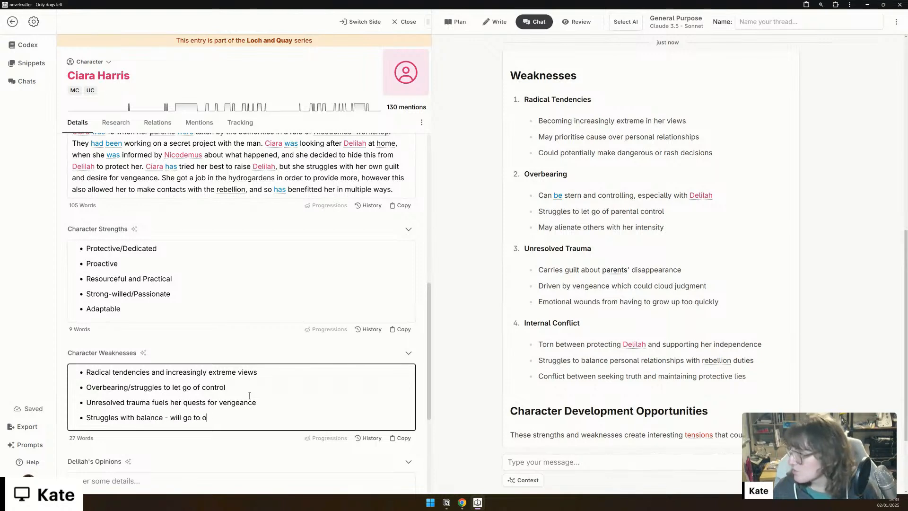
{"action": "type", "text": "ne extreme or the other"}
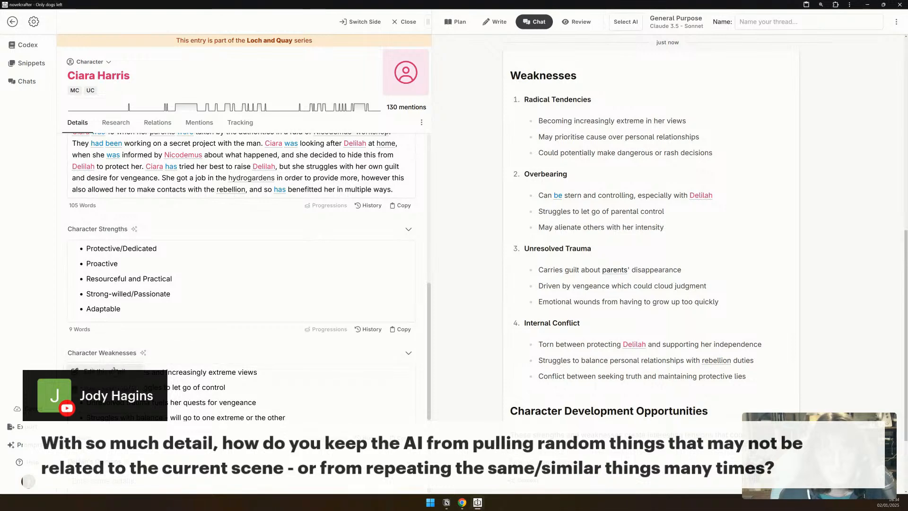
Step: Check the AI context options for the Character Weaknesses detail in the codex settings, and close the settings without changes
{"action": "left_click", "coordinate": [114, 371]}
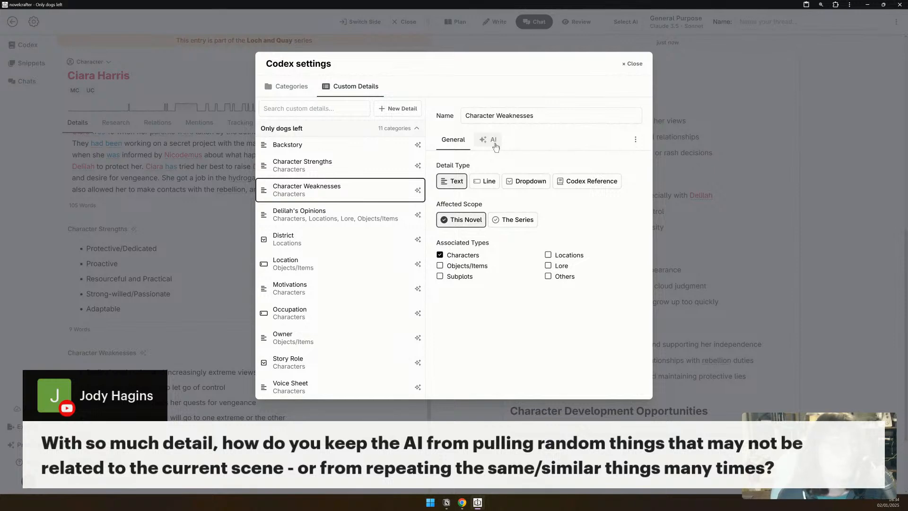
{"action": "left_click", "coordinate": [495, 143]}
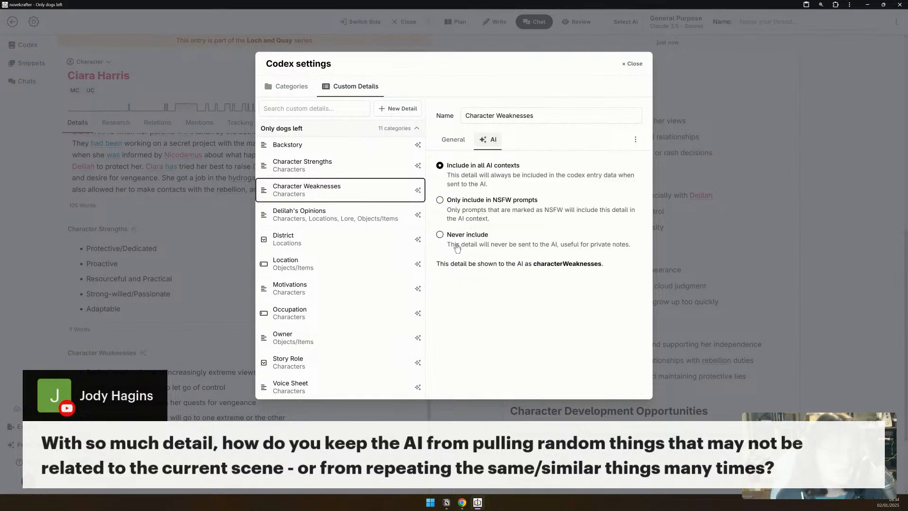
{"action": "left_click", "coordinate": [624, 66]}
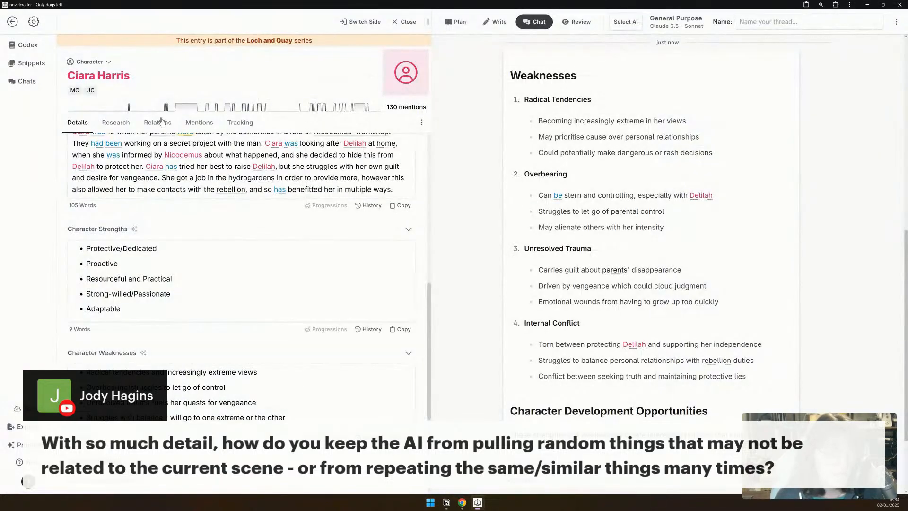
Step: View the Research notes of Ciara's codex entry and return to her details to look over the description
{"action": "left_click", "coordinate": [126, 122]}
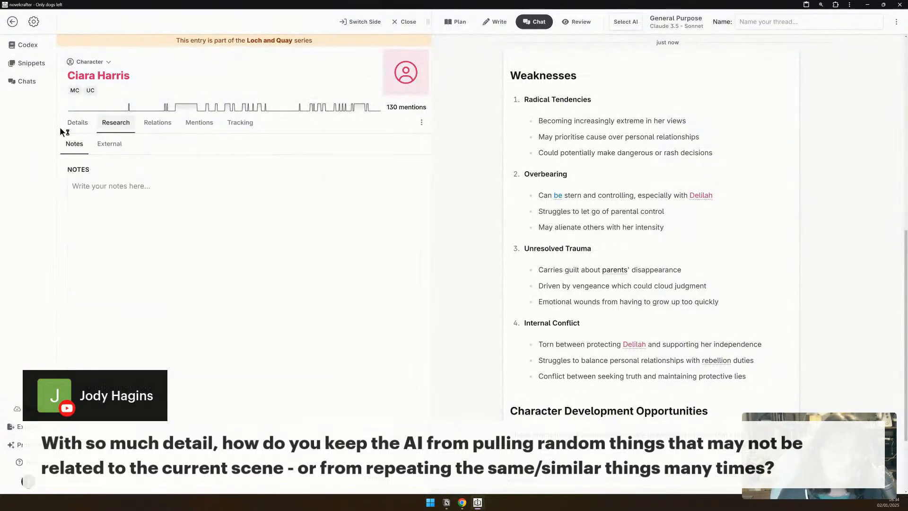
{"action": "left_click", "coordinate": [77, 130]}
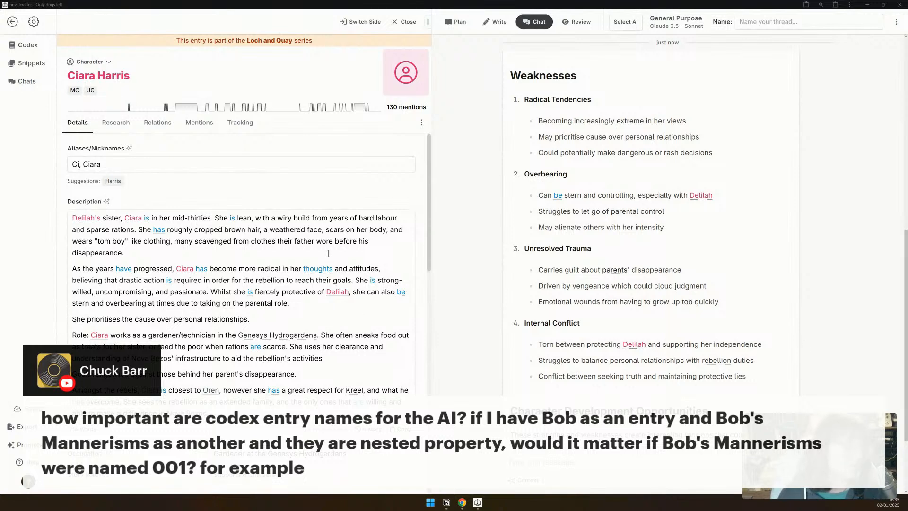
{"action": "scroll", "coordinate": [328, 254], "scroll_direction": "down", "scroll_amount": 2}
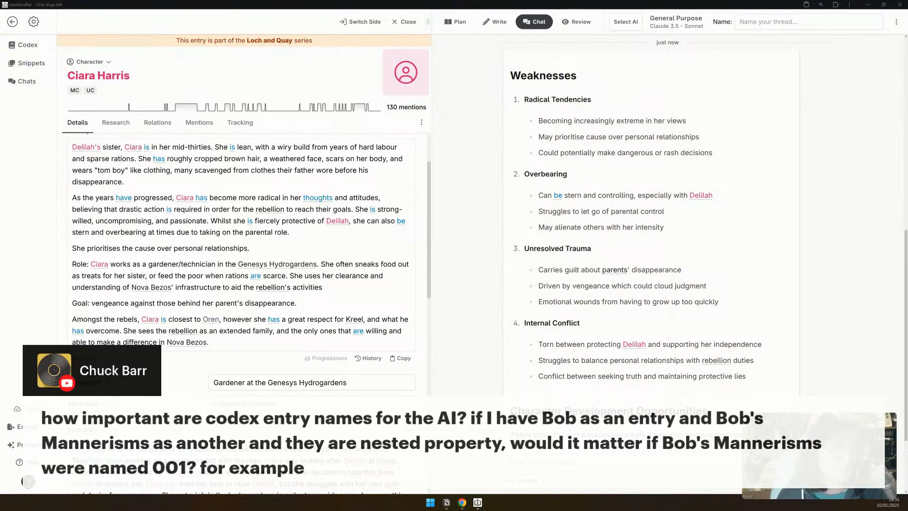
{"action": "scroll", "coordinate": [182, 323], "scroll_direction": "up", "scroll_amount": 2}
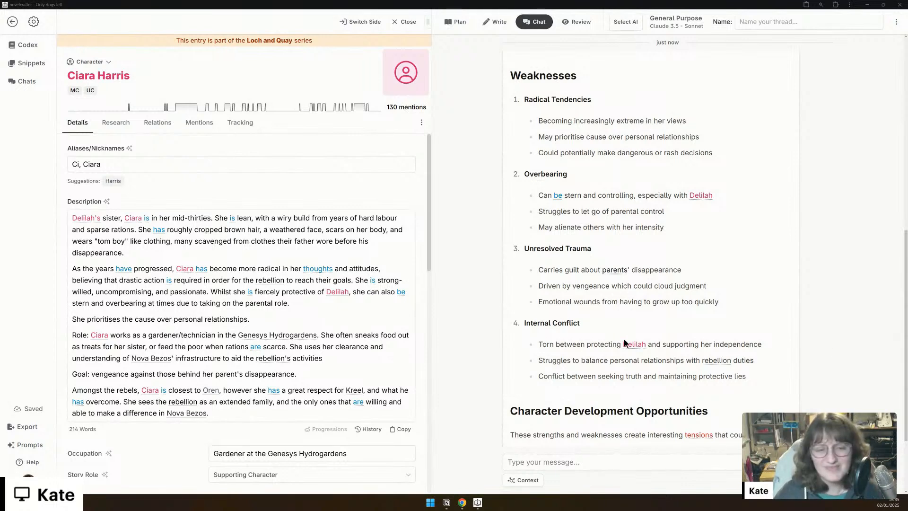
Step: Read the chat reply through to its Character Development Opportunities and return to the strengths and weaknesses in Ciara's entry
{"action": "scroll", "coordinate": [620, 93], "scroll_direction": "down", "scroll_amount": 2}
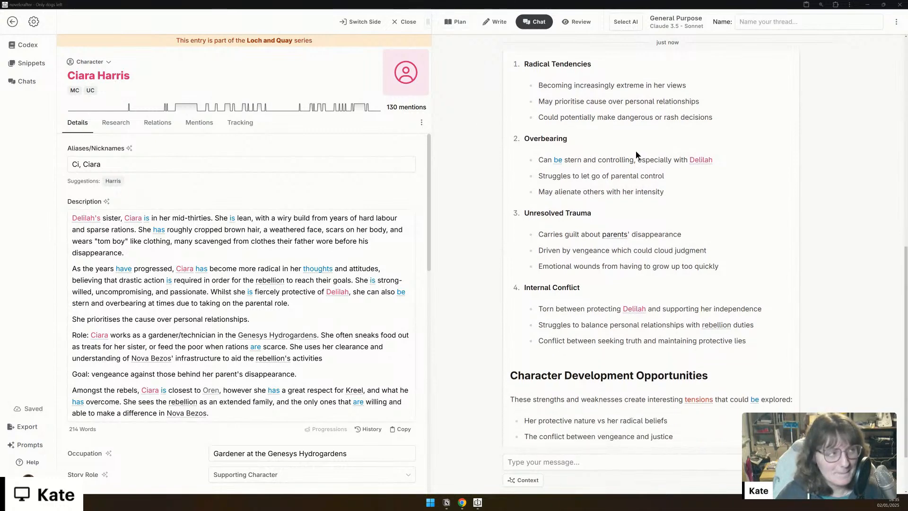
{"action": "scroll", "coordinate": [558, 314], "scroll_direction": "down", "scroll_amount": 3}
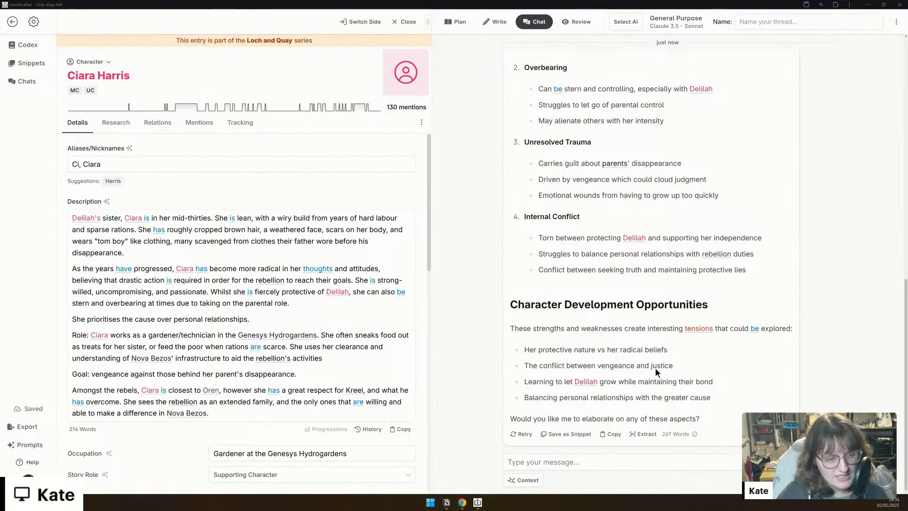
{"action": "scroll", "coordinate": [267, 313], "scroll_direction": "down", "scroll_amount": 7}
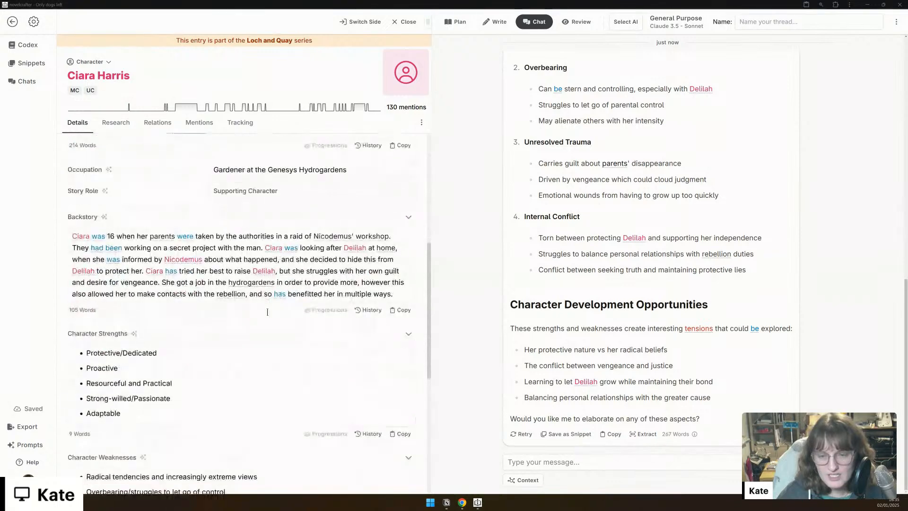
Step: Create a new custom detail named "Character conflict" in the codex settings
{"action": "scroll", "coordinate": [268, 312], "scroll_direction": "down", "scroll_amount": 5}
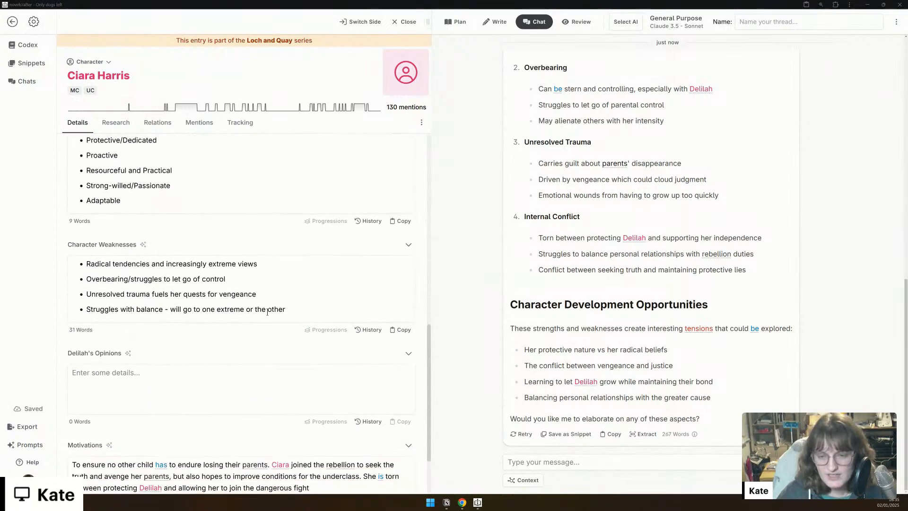
{"action": "left_click", "coordinate": [116, 480]}
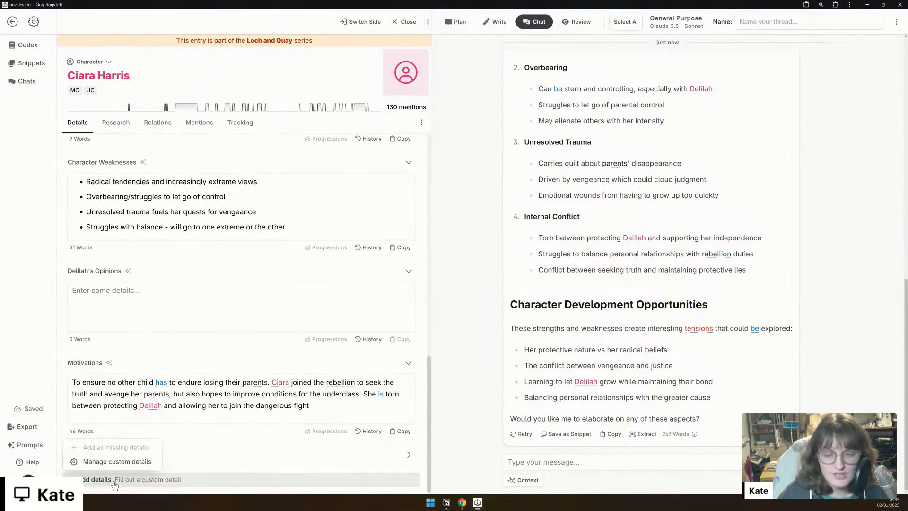
{"action": "left_click", "coordinate": [112, 461]}
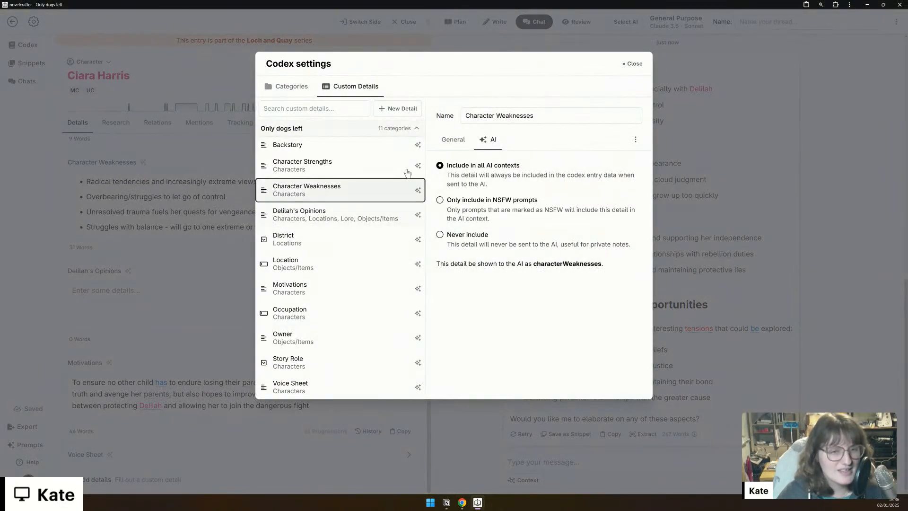
{"action": "left_click", "coordinate": [397, 109]}
{"action": "left_click", "coordinate": [402, 129]}
{"action": "left_click", "coordinate": [510, 115]}
{"action": "type", "text": "Charac"}
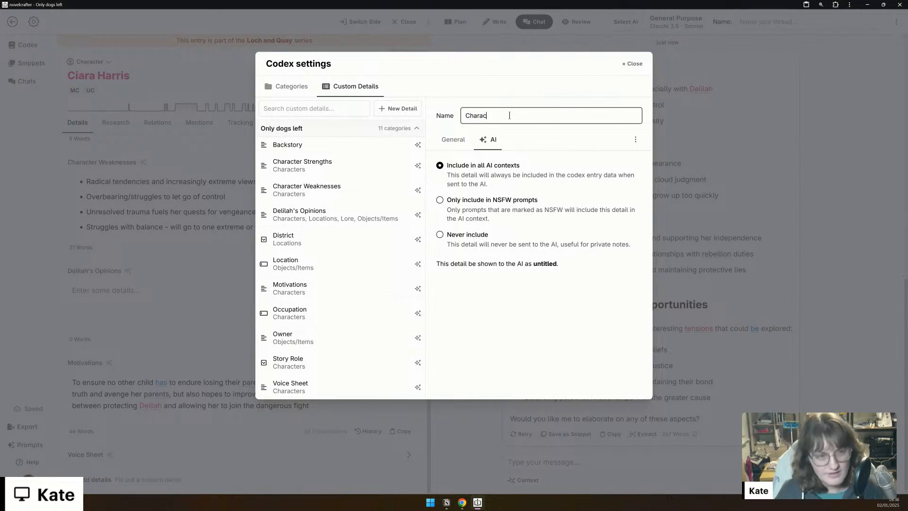
{"action": "type", "text": "ter conflict"}
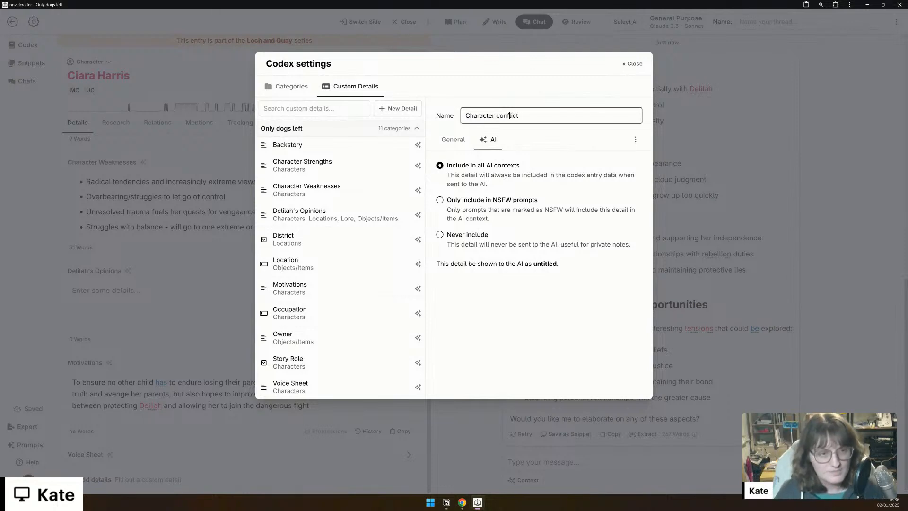
{"action": "key", "text": "Return"}
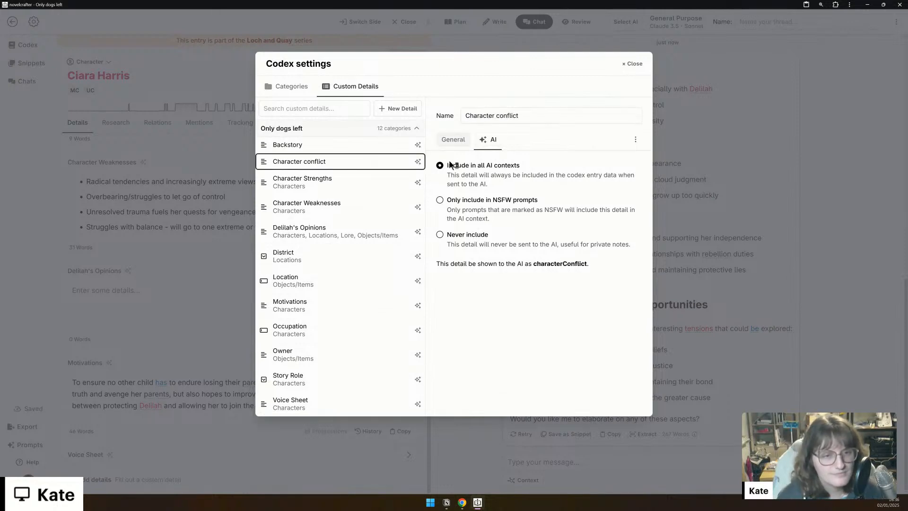
Step: Restrict the Character conflict detail to the Characters type only and close the codex settings
{"action": "left_click", "coordinate": [451, 147]}
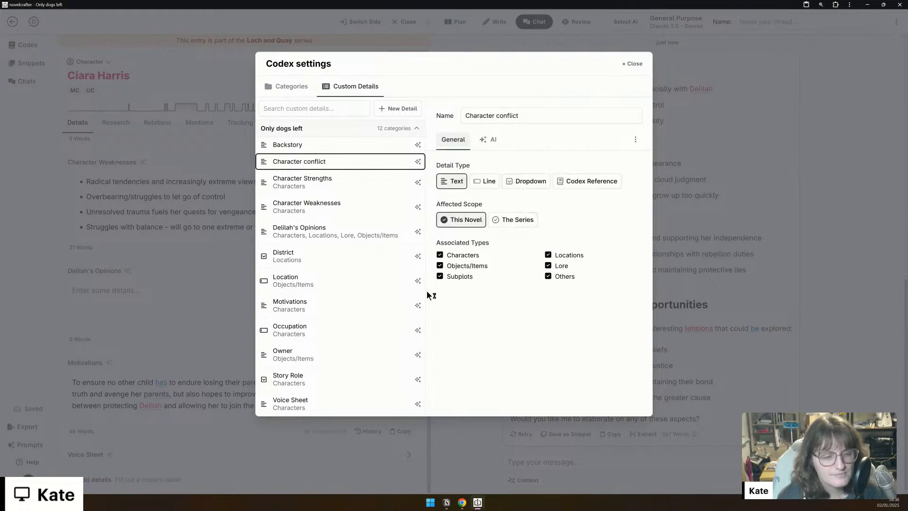
{"action": "left_click", "coordinate": [441, 255]}
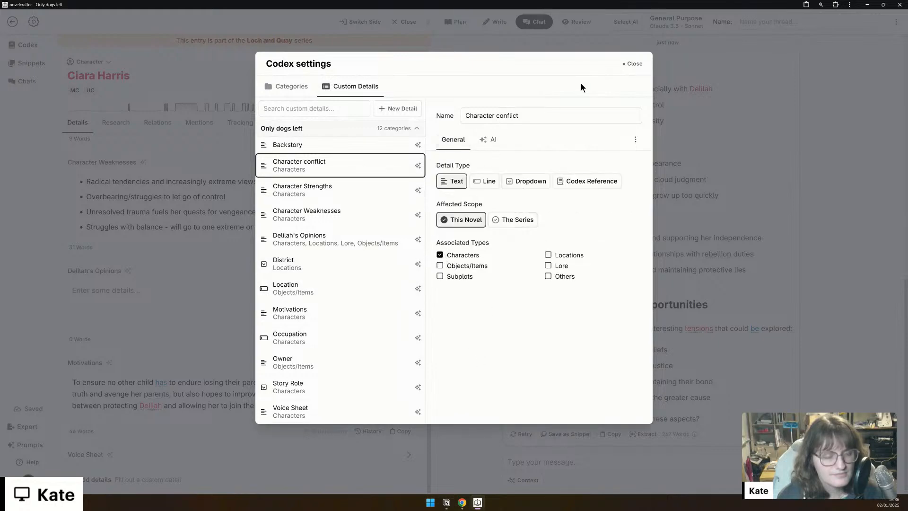
{"action": "left_click", "coordinate": [638, 66]}
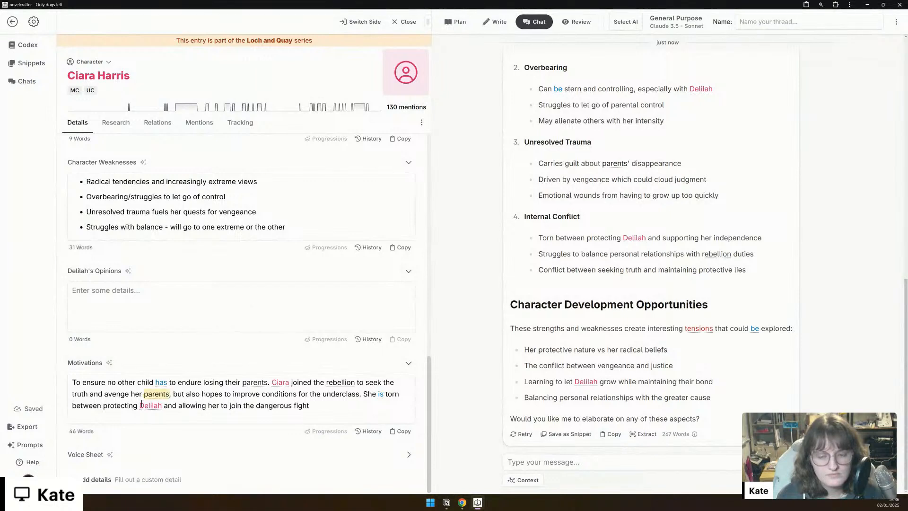
Step: Add the Character conflict detail to Ciara's entry and fill it with the chat's four Character Development Opportunities points
{"action": "left_click", "coordinate": [105, 484]}
{"action": "left_click", "coordinate": [116, 430]}
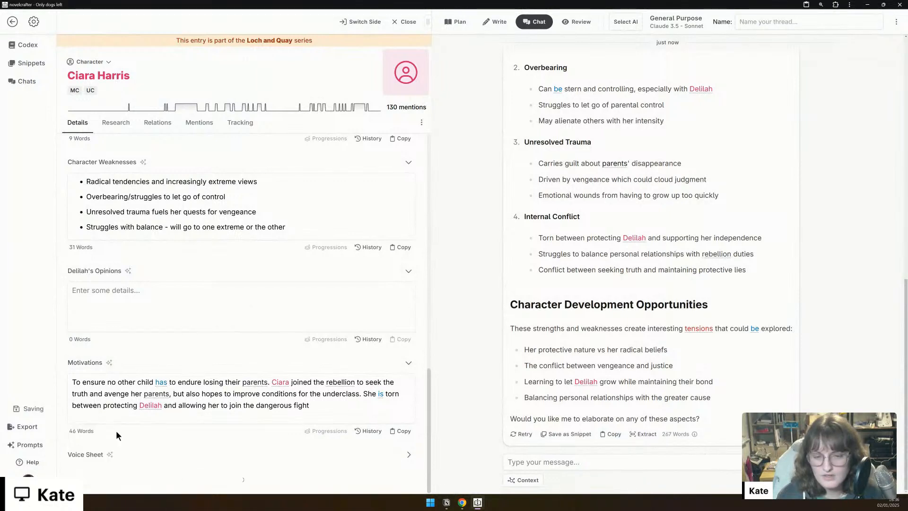
{"action": "left_click_drag", "start_coordinate": [723, 397], "coordinate": [509, 347]}
{"action": "key", "text": "ctrl+c"}
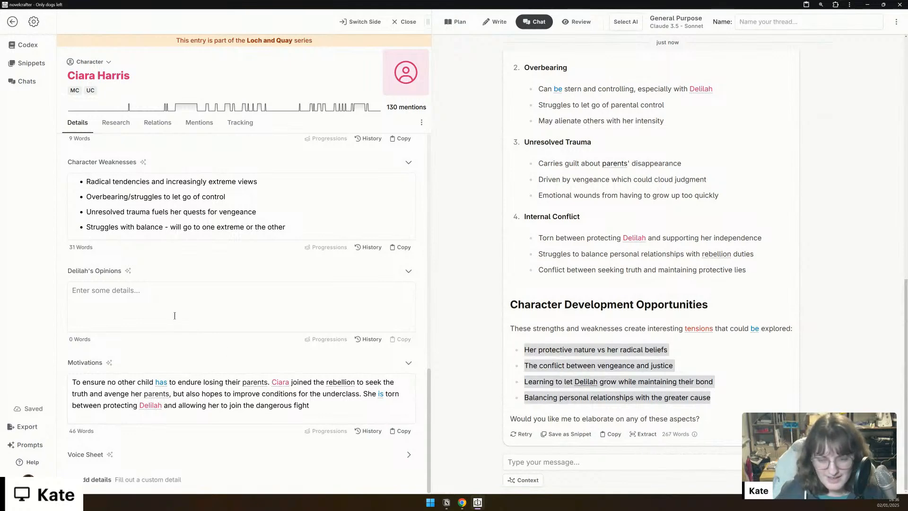
{"action": "scroll", "coordinate": [175, 316], "scroll_direction": "up", "scroll_amount": 6}
{"action": "left_click", "coordinate": [165, 274]}
{"action": "key", "text": "ctrl+v"}
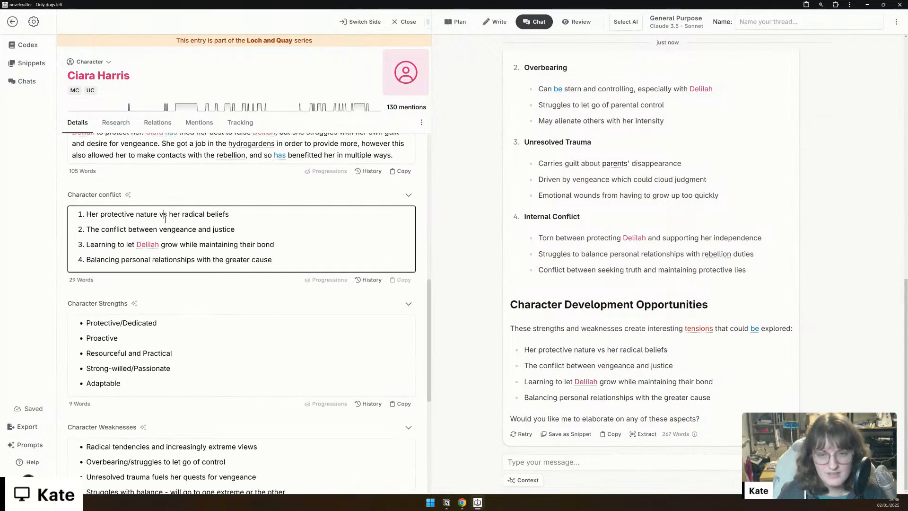
Step: Convert the whole Character conflict list in Ciara's entry from numbered to bulleted
{"action": "key", "text": "ctrl+a"}
{"action": "left_click", "coordinate": [211, 199]}
{"action": "left_click", "coordinate": [216, 216]}
Step: In Delilah's Opinions, write "Delilah adores Ciara - despite her being overbearing, Delilah wants to help her sister and pay her back for the sacrifices she made."
{"action": "scroll", "coordinate": [265, 322], "scroll_direction": "down", "scroll_amount": 5}
{"action": "left_click", "coordinate": [217, 294]}
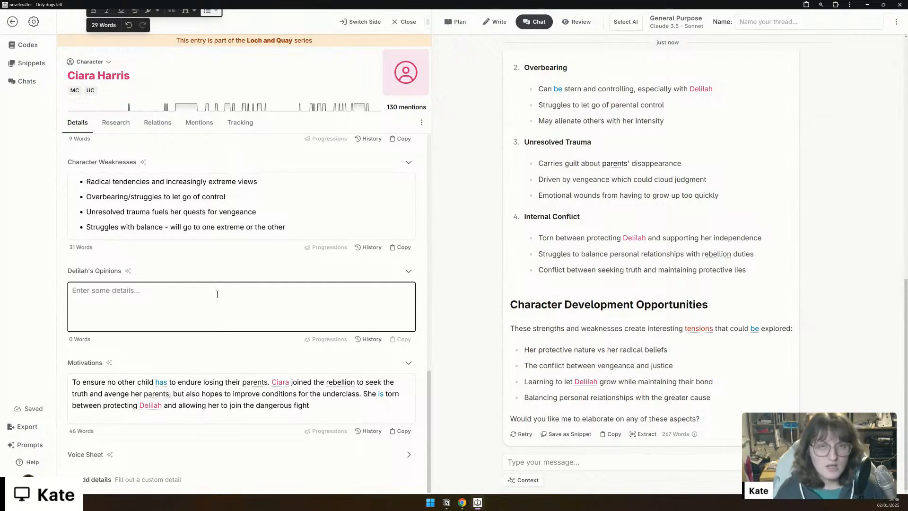
{"action": "left_click", "coordinate": [217, 294]}
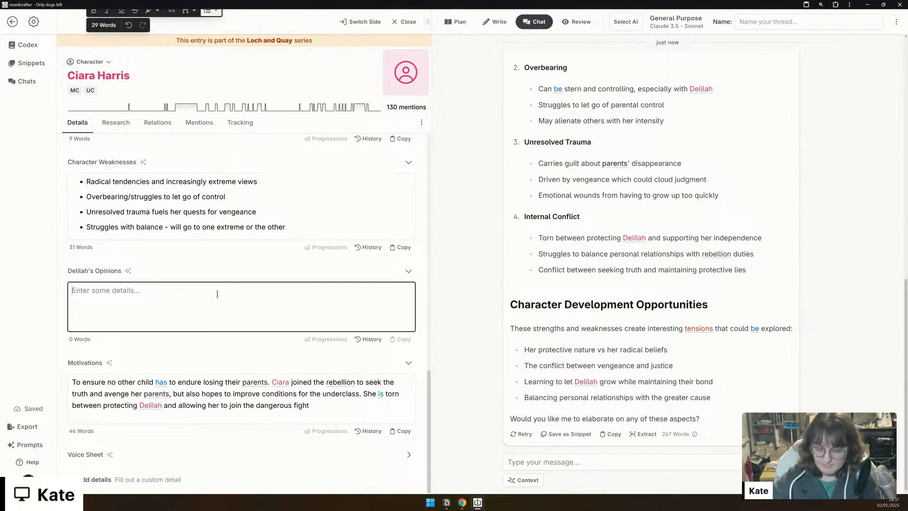
{"action": "type", "text": "De"}
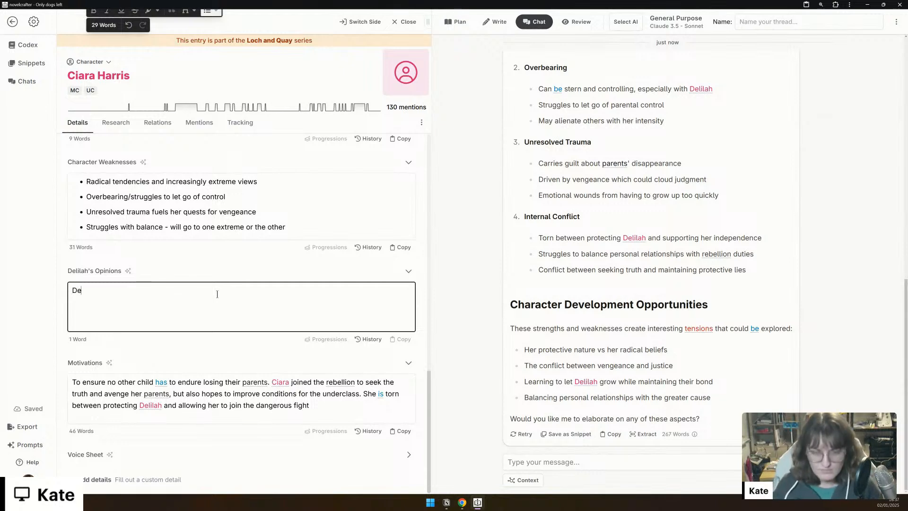
{"action": "type", "text": "lilah adores "}
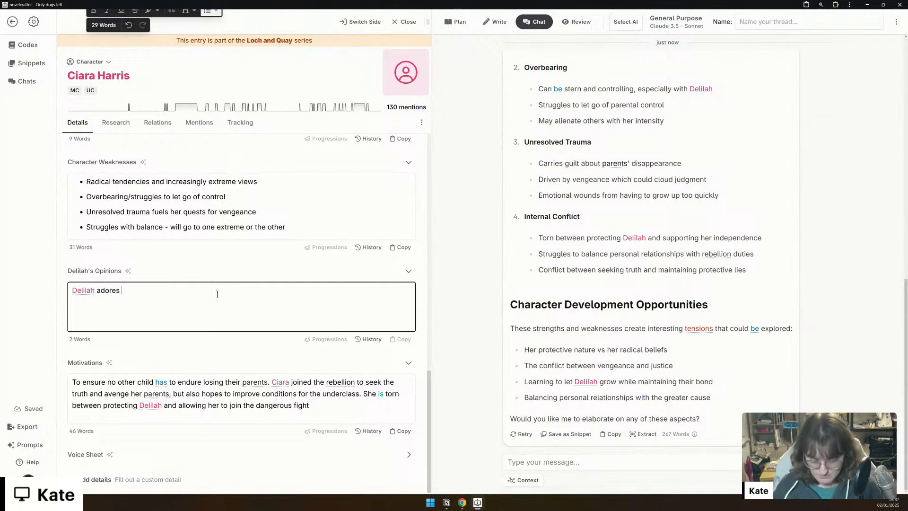
{"action": "type", "text": "Ciara - despi"}
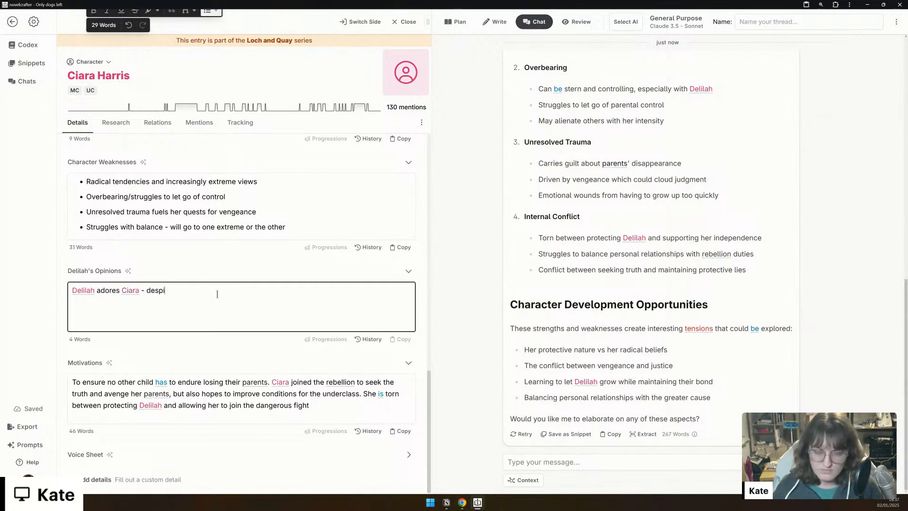
{"action": "type", "text": "te her being ove"}
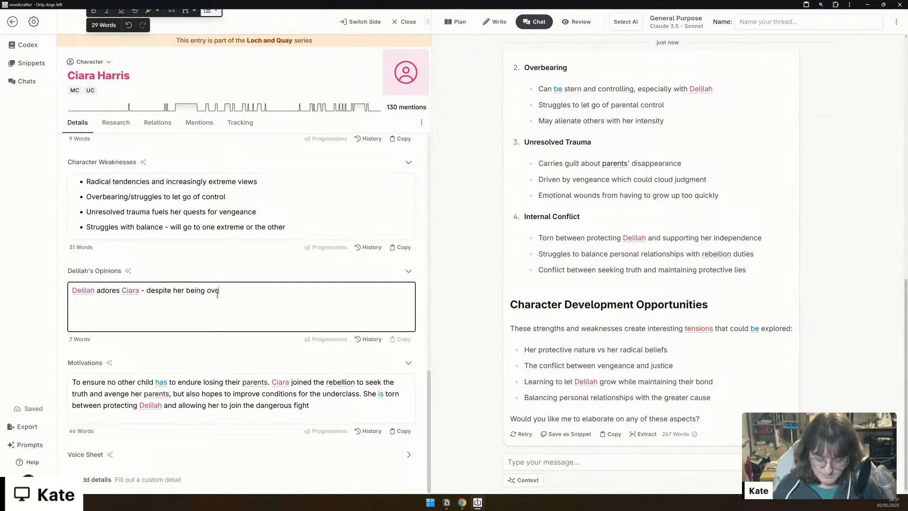
{"action": "type", "text": "rbearing, Delilah "}
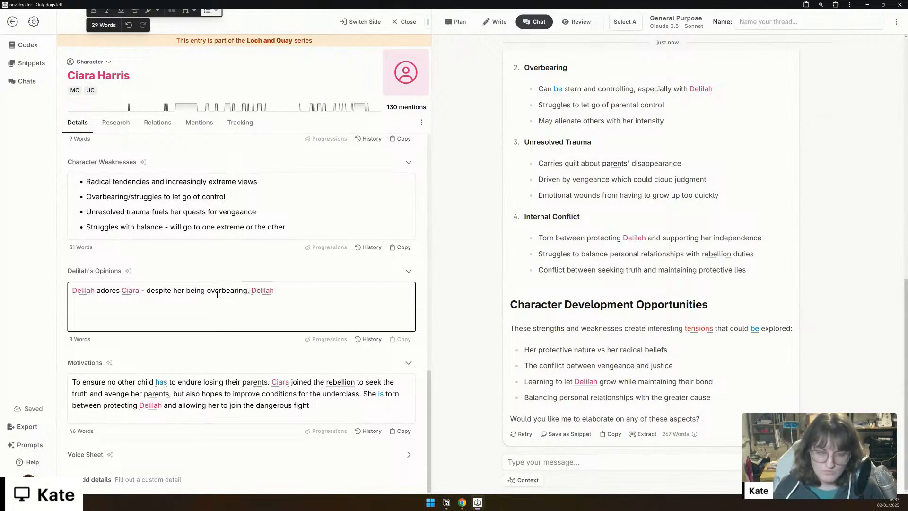
{"action": "type", "text": "wants to help her"}
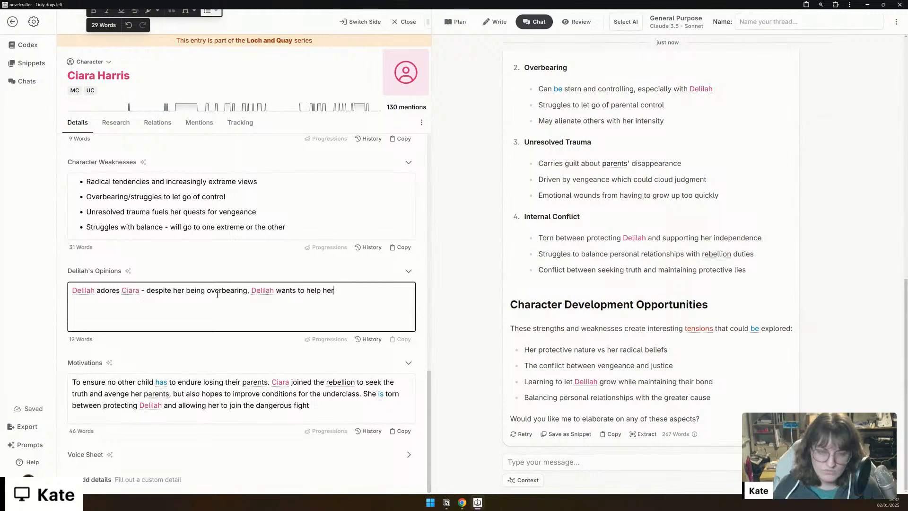
{"action": "type", "text": " sister and "}
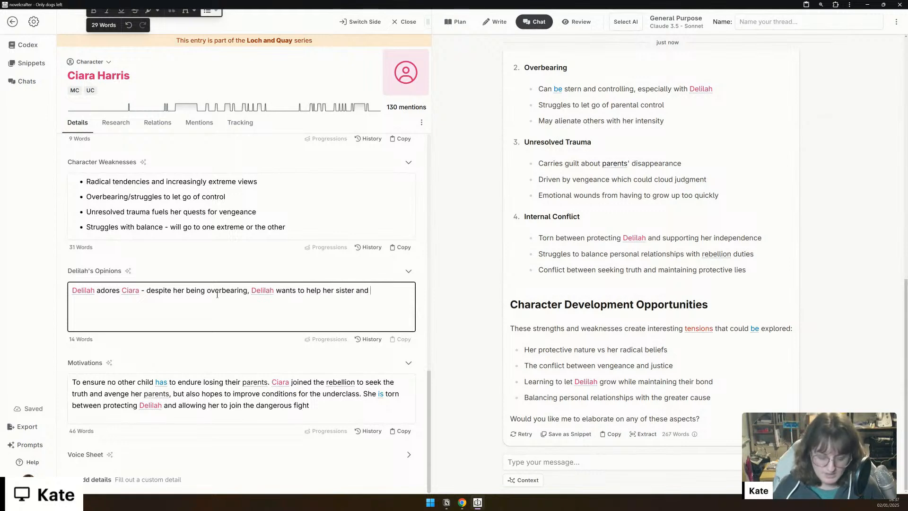
{"action": "type", "text": "pay her back f"}
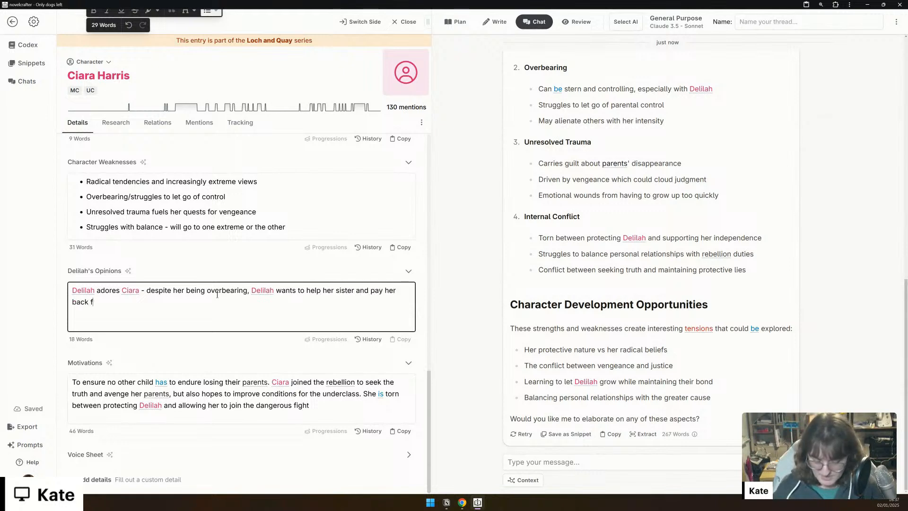
{"action": "type", "text": "or the sacrifi"}
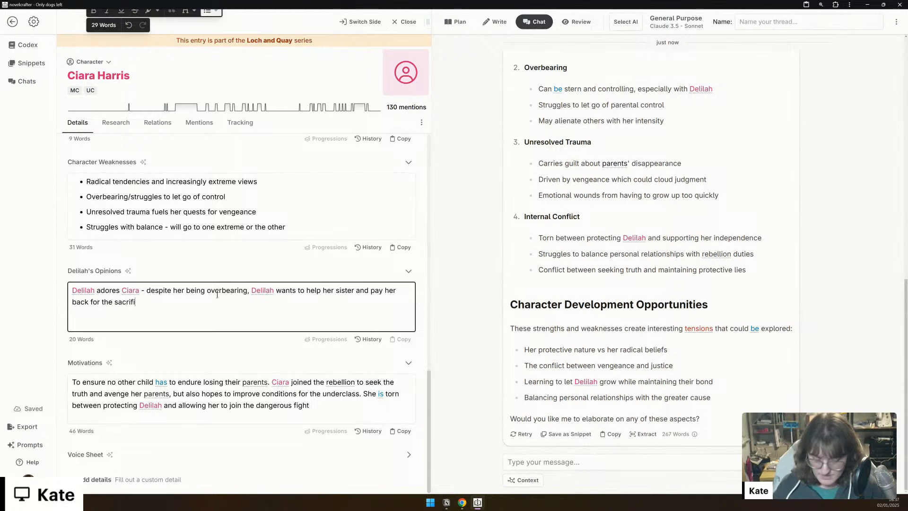
{"action": "type", "text": "ces she made."}
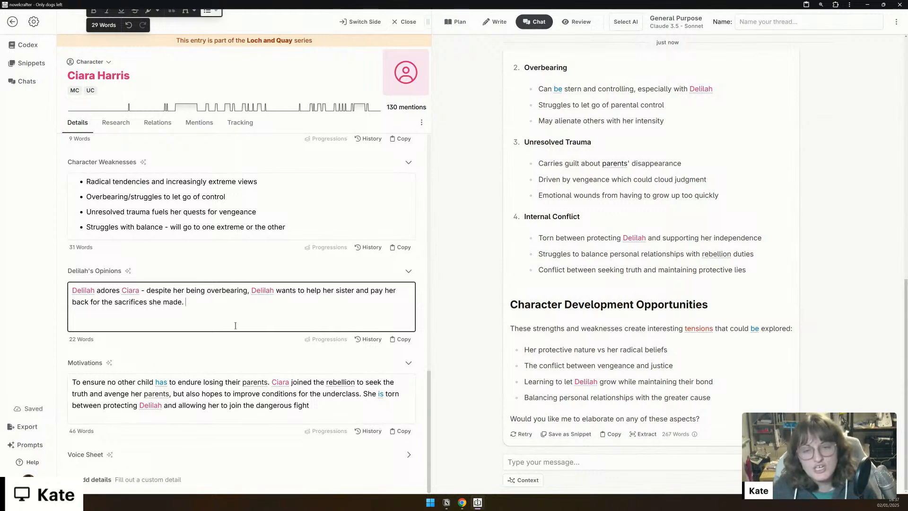
Step: Continue Delilah's Opinions with "Ciara is all she has left in the world. Even if they argue or bicker as sisters do, Delilah has her back."
{"action": "type", "text": "Ciara"}
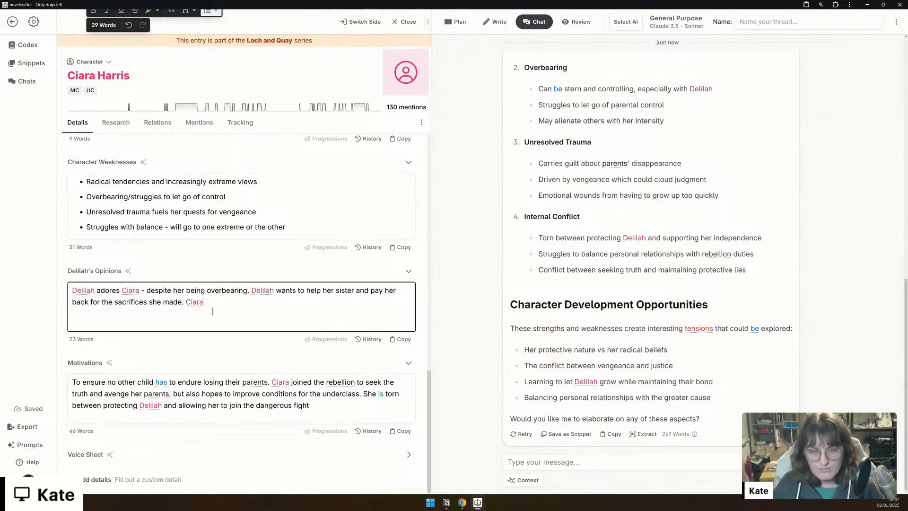
{"action": "type", "text": " is all she has le"}
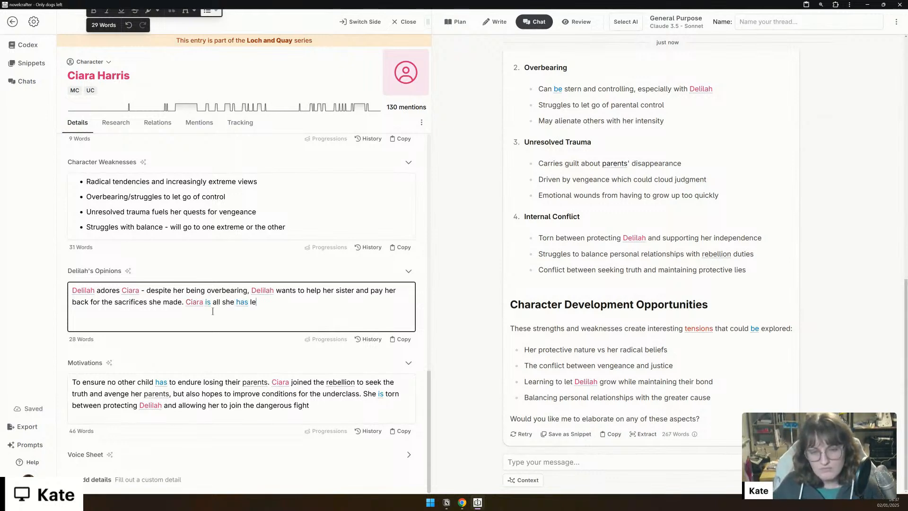
{"action": "type", "text": "ft in the world."}
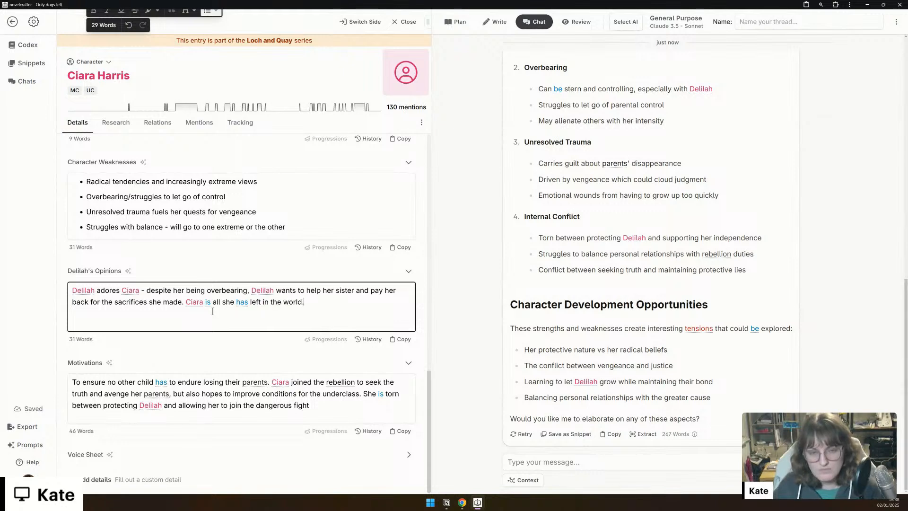
{"action": "type", "text": " Even if "}
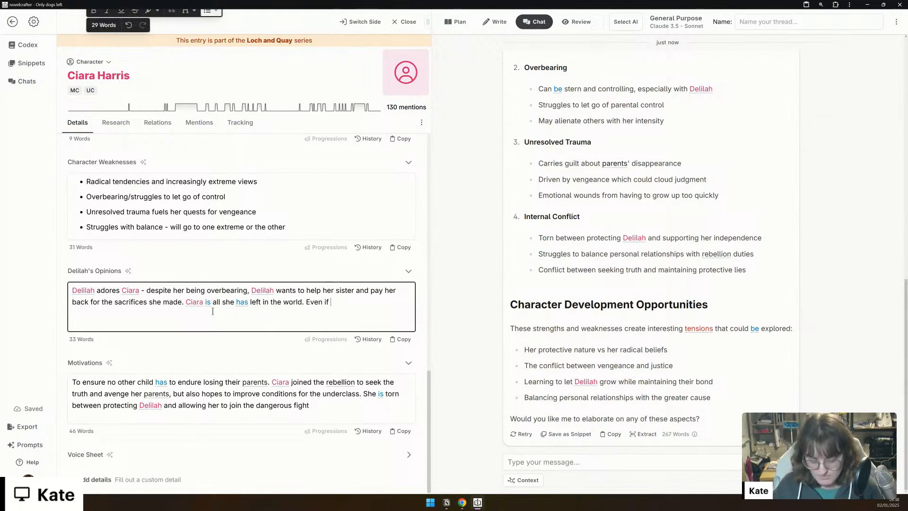
{"action": "type", "text": "they argue "}
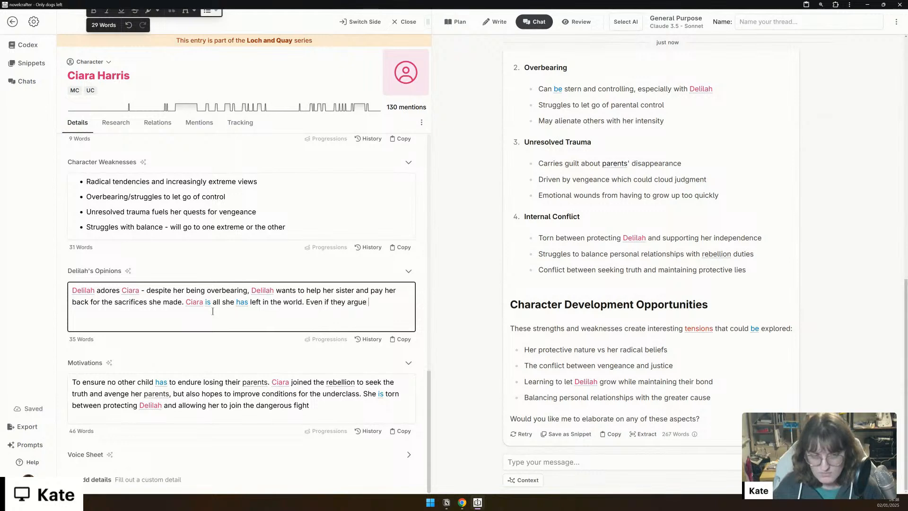
{"action": "type", "text": "or bick"}
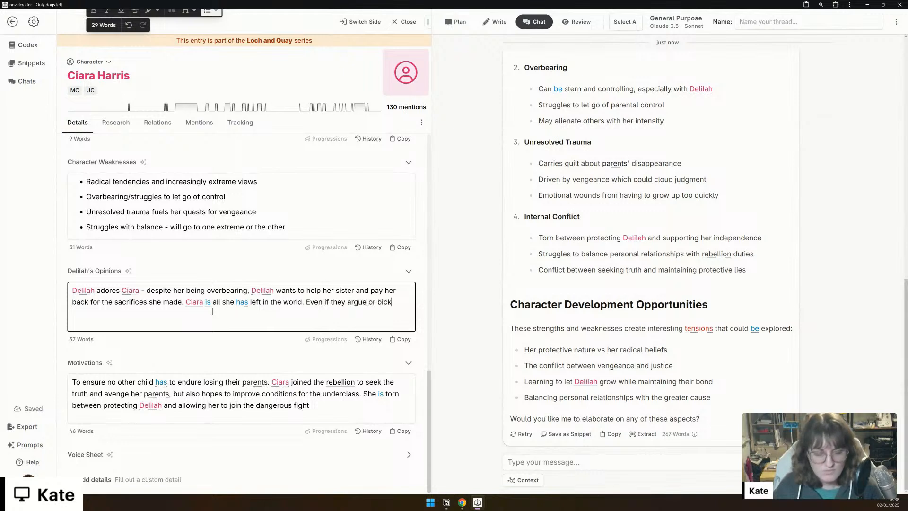
{"action": "type", "text": "er as sist"}
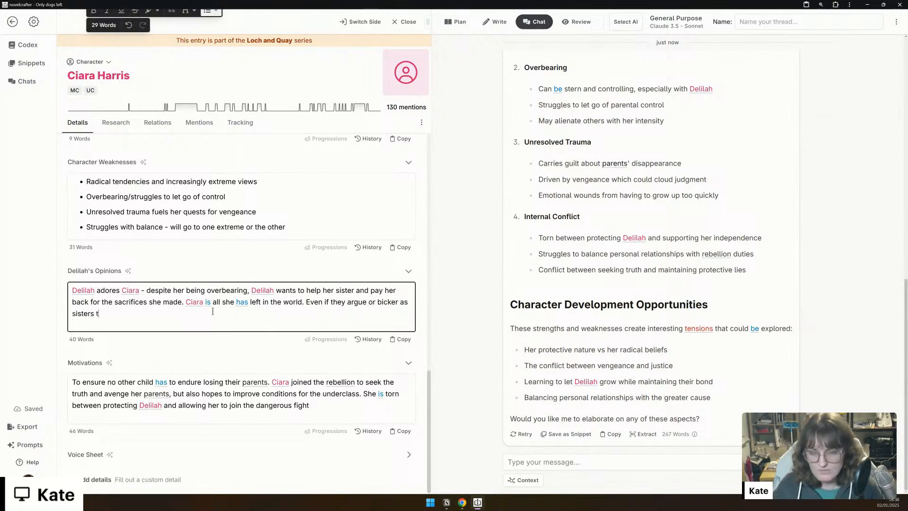
{"action": "type", "text": "ers do, Delilah "}
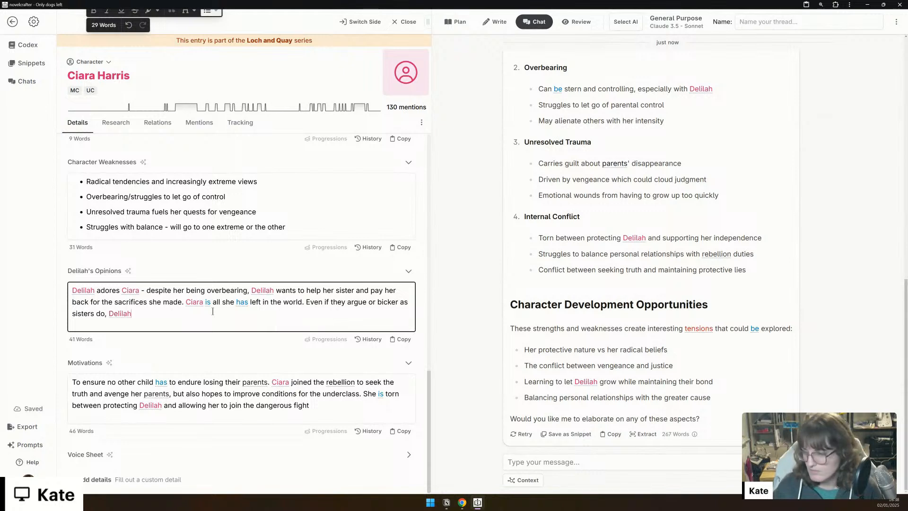
{"action": "type", "text": "has her "}
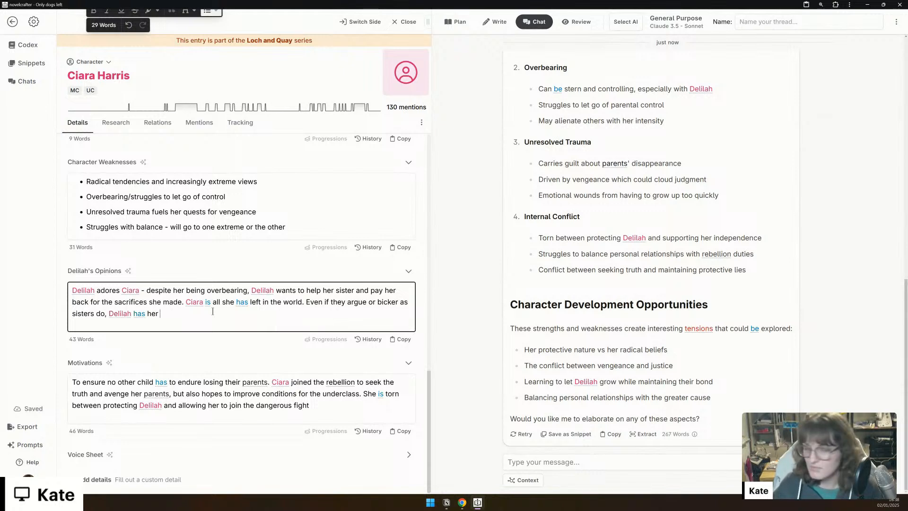
{"action": "type", "text": "back."}
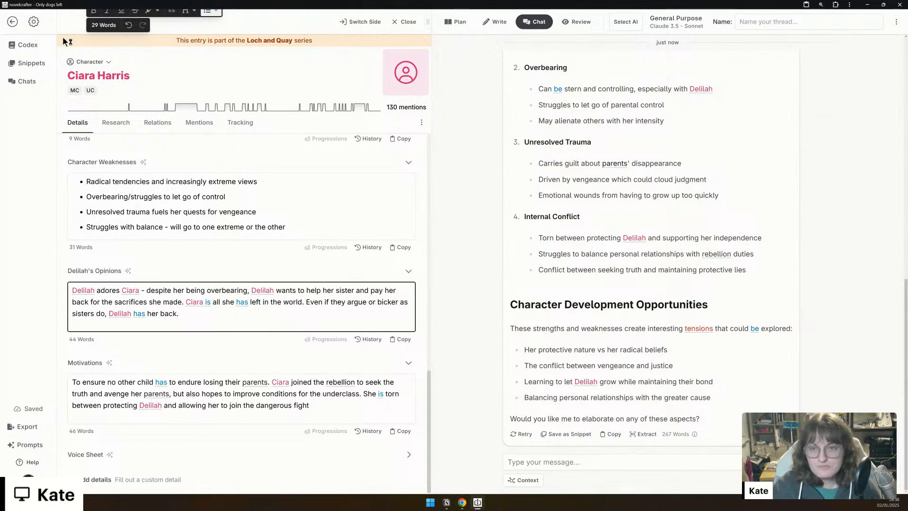
Step: Show the codex list and search it for "rather", "nico" and "workshop"
{"action": "left_click", "coordinate": [24, 49]}
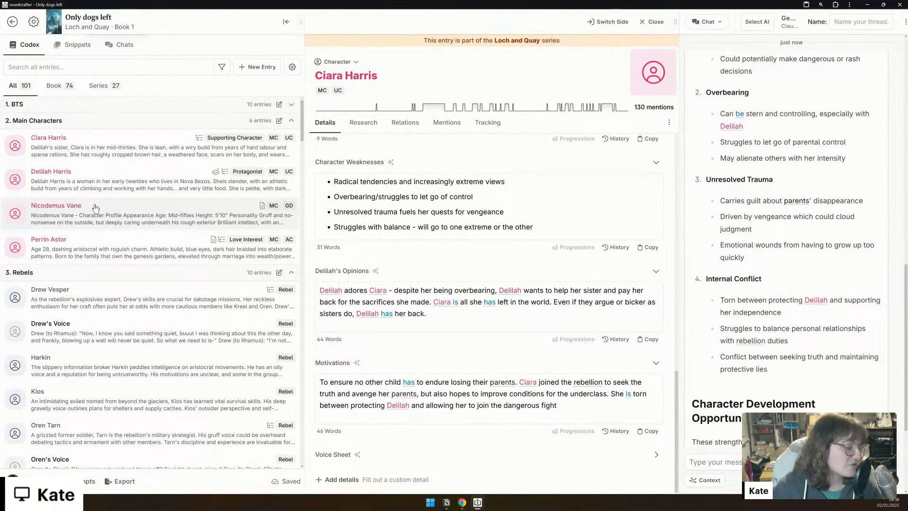
{"action": "scroll", "coordinate": [72, 197], "scroll_direction": "down", "scroll_amount": 5}
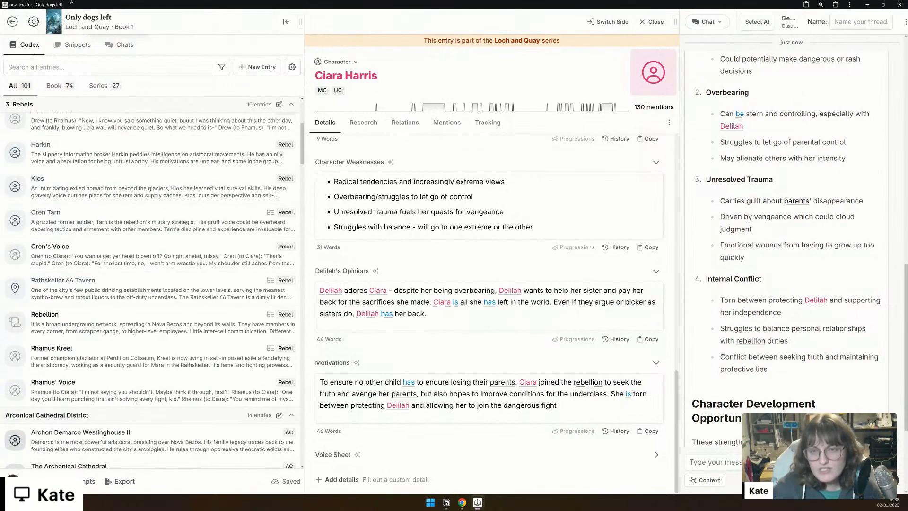
{"action": "left_click", "coordinate": [41, 66]}
{"action": "type", "text": "rather"}
{"action": "key", "text": "ctrl+a"}
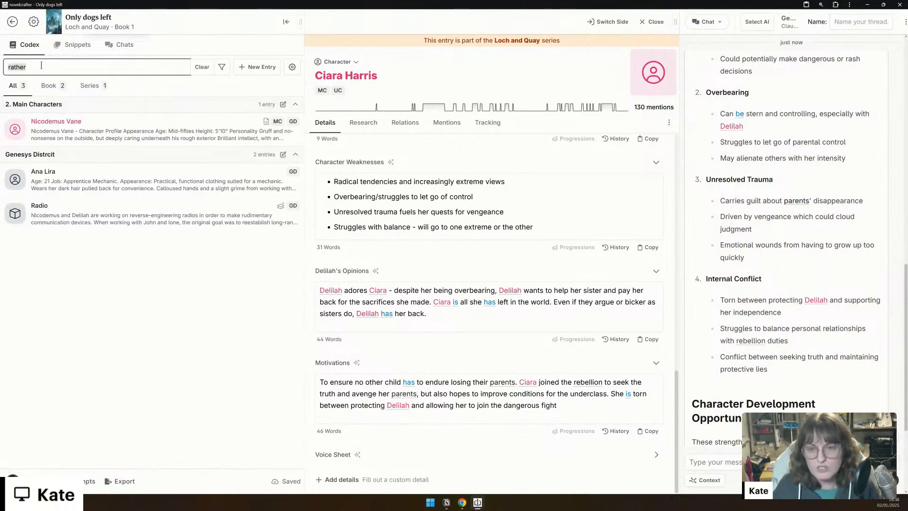
{"action": "type", "text": "nico"}
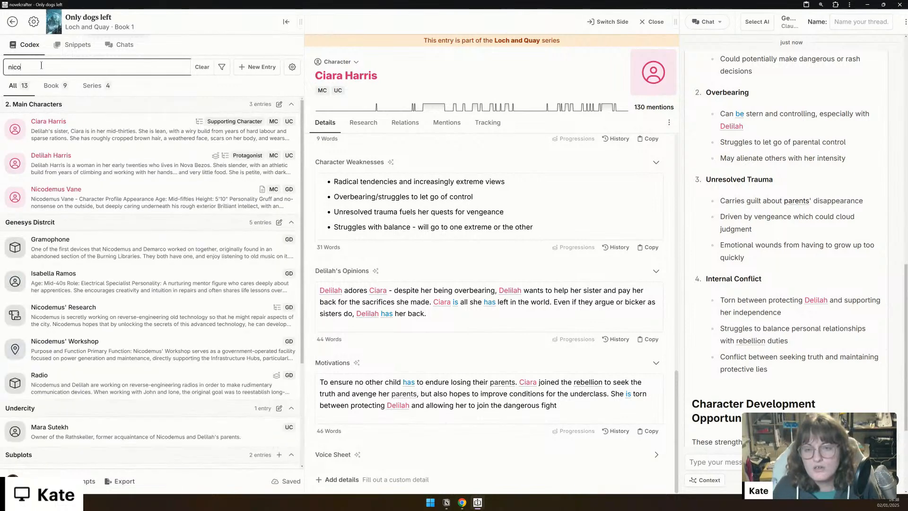
{"action": "key", "text": "ctrl+a"}
{"action": "type", "text": "workshop"}
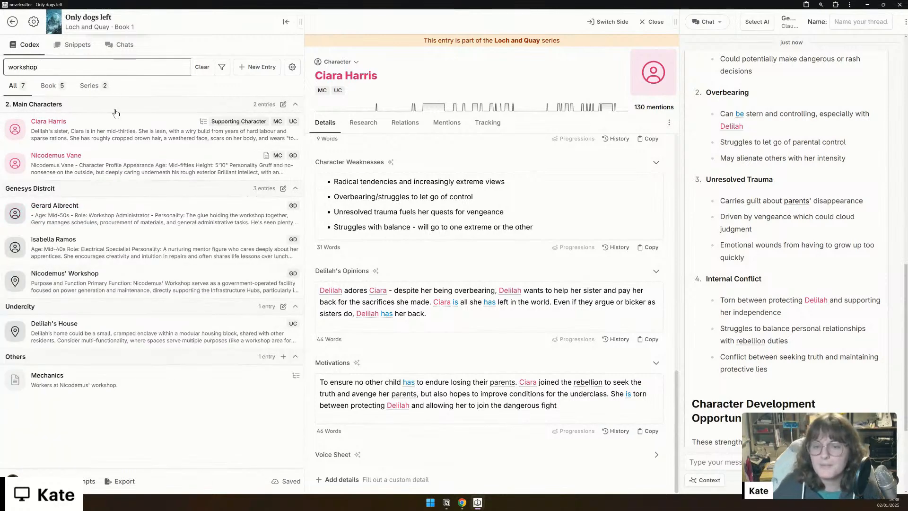
Step: Open the Nicodemus' Workshop entry, check which custom details can still be added to it, and close it
{"action": "left_click", "coordinate": [124, 286]}
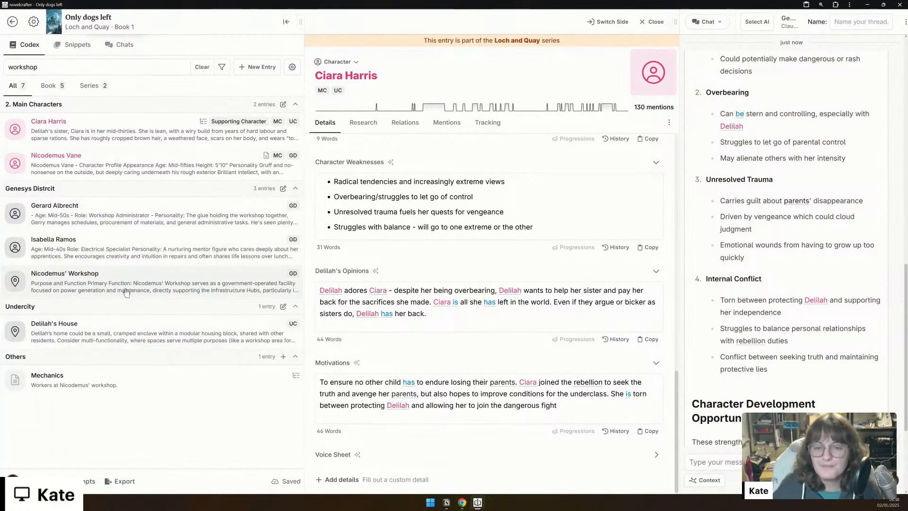
{"action": "scroll", "coordinate": [410, 322], "scroll_direction": "down", "scroll_amount": 15}
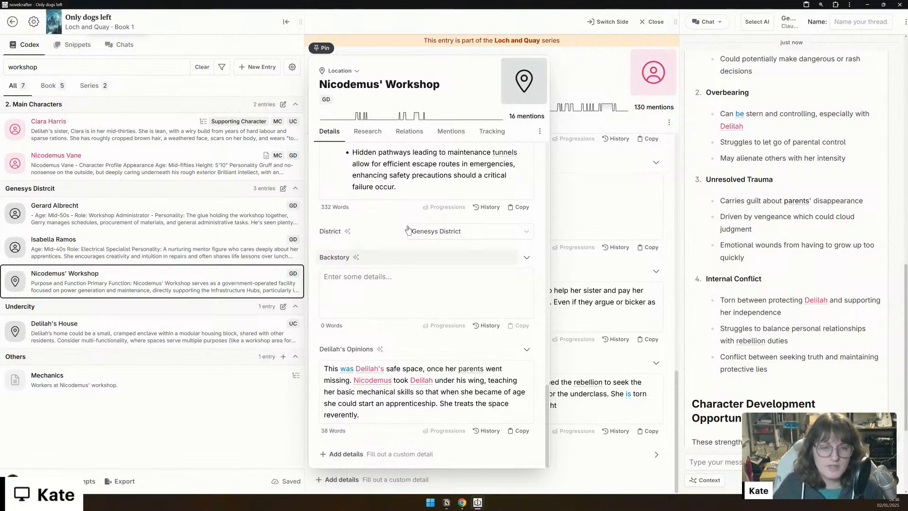
{"action": "left_click", "coordinate": [363, 455]}
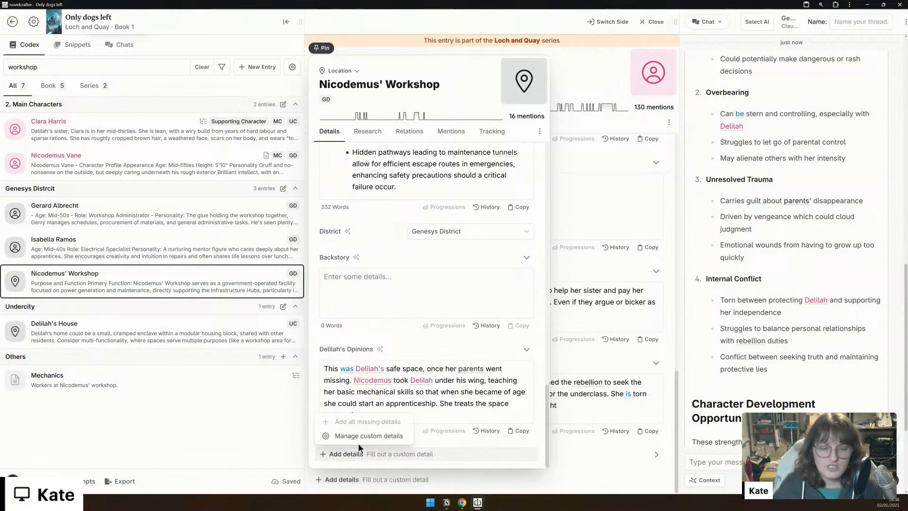
{"action": "left_click", "coordinate": [395, 332]}
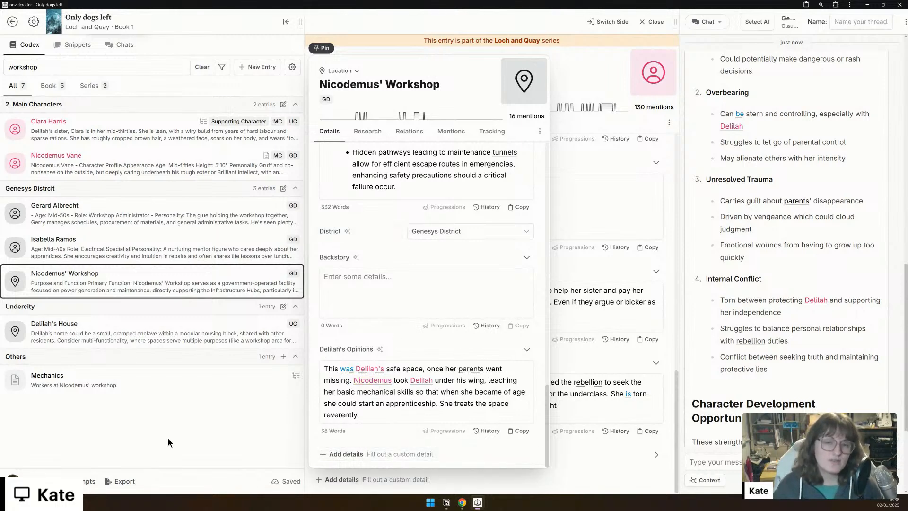
{"action": "left_click", "coordinate": [363, 19]}
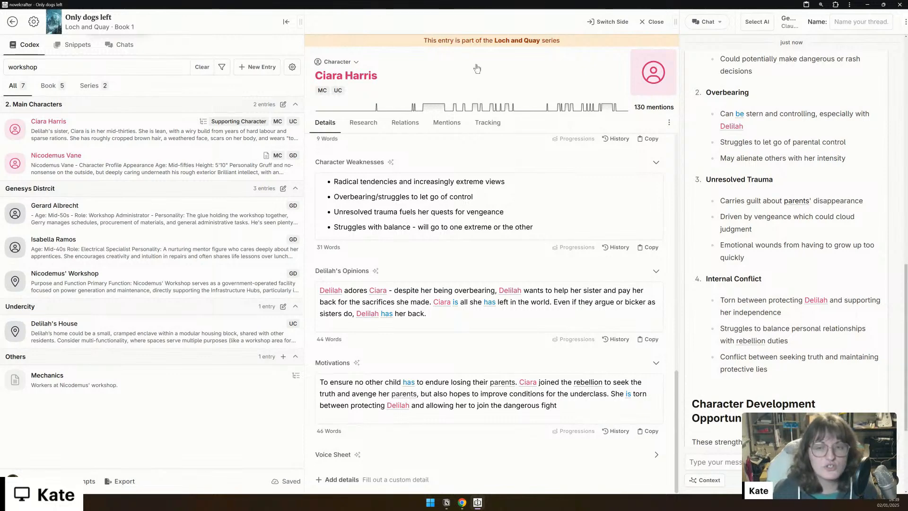
Step: Open Ciara Harris's entry and inspect the settings of its Backstory custom detail
{"action": "left_click", "coordinate": [178, 128]}
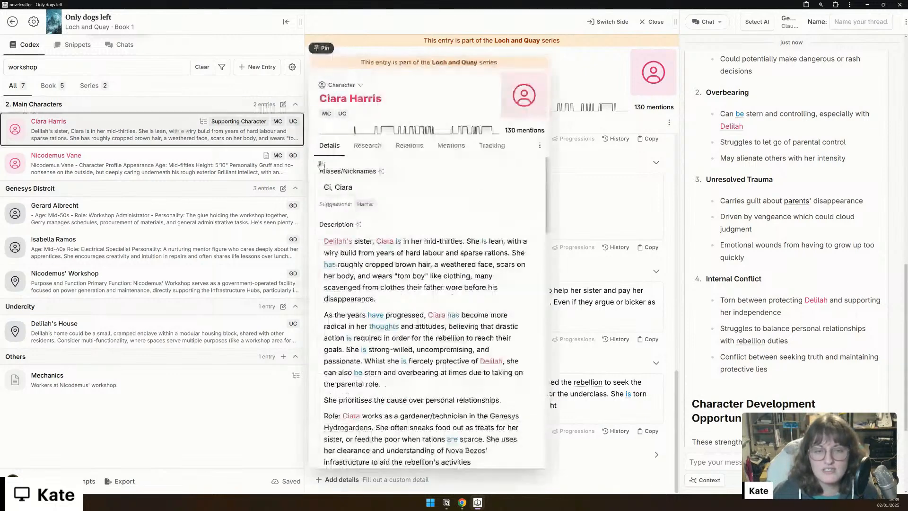
{"action": "scroll", "coordinate": [428, 399], "scroll_direction": "down", "scroll_amount": 10}
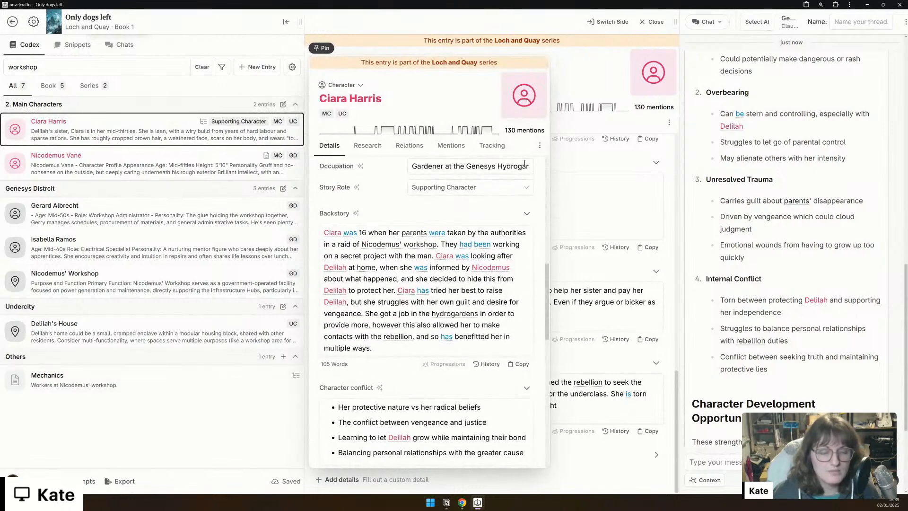
{"action": "left_click", "coordinate": [348, 213]}
{"action": "left_click", "coordinate": [350, 231]}
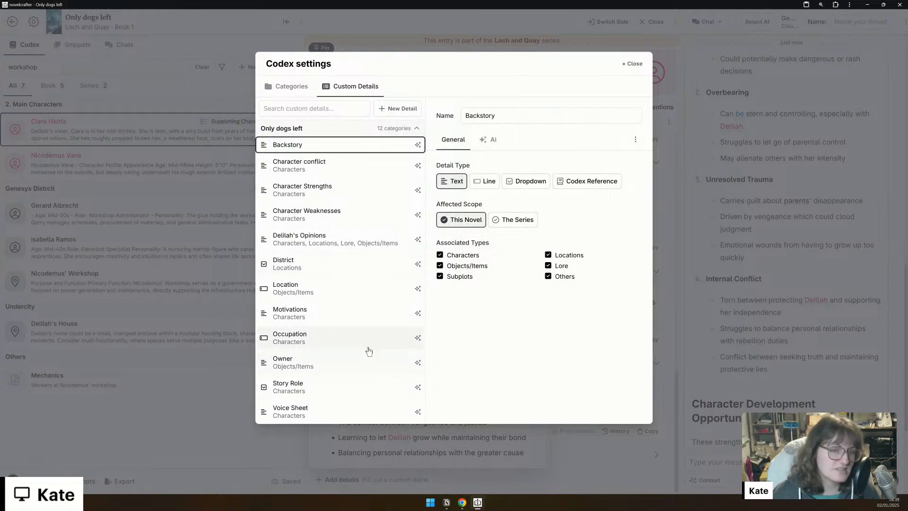
{"action": "left_click", "coordinate": [632, 64]}
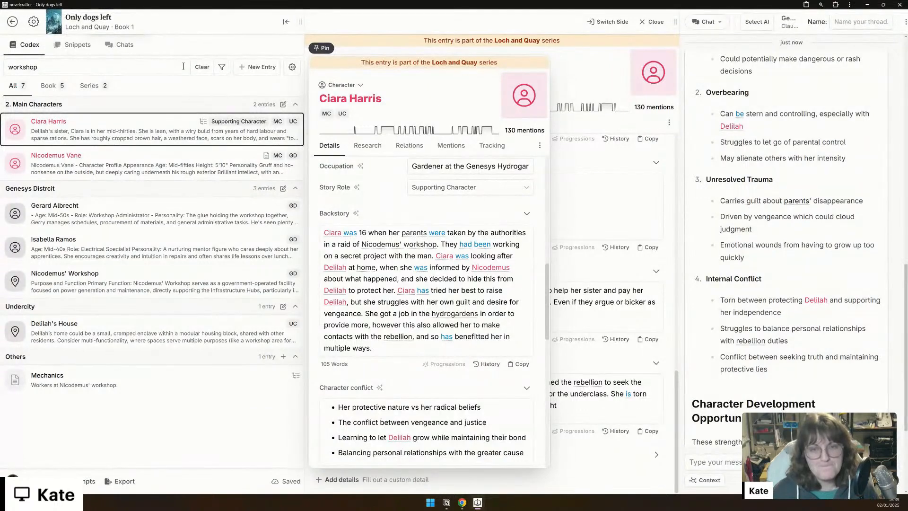
Step: Clear the codex search, pin Nicodemus Vane's entry, and cut the eight lines under Speech and Interactions from its Description
{"action": "left_click", "coordinate": [202, 68]}
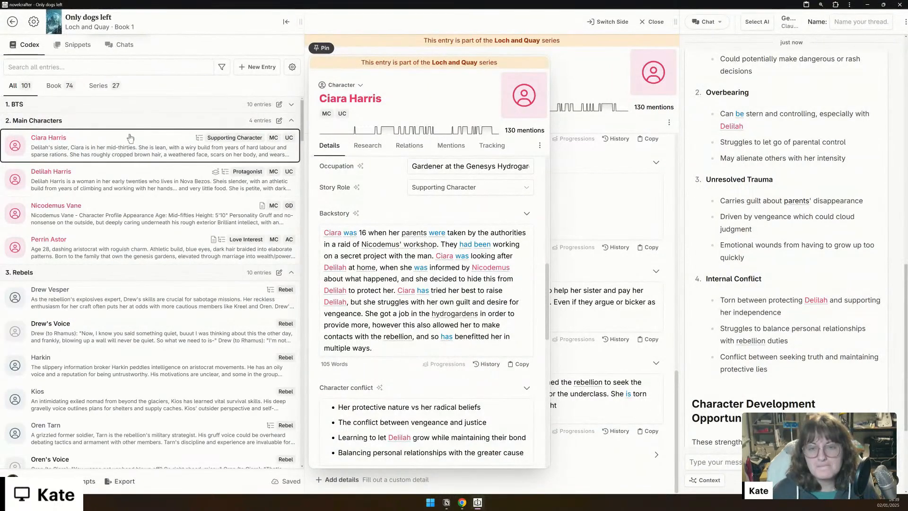
{"action": "left_click", "coordinate": [325, 49]}
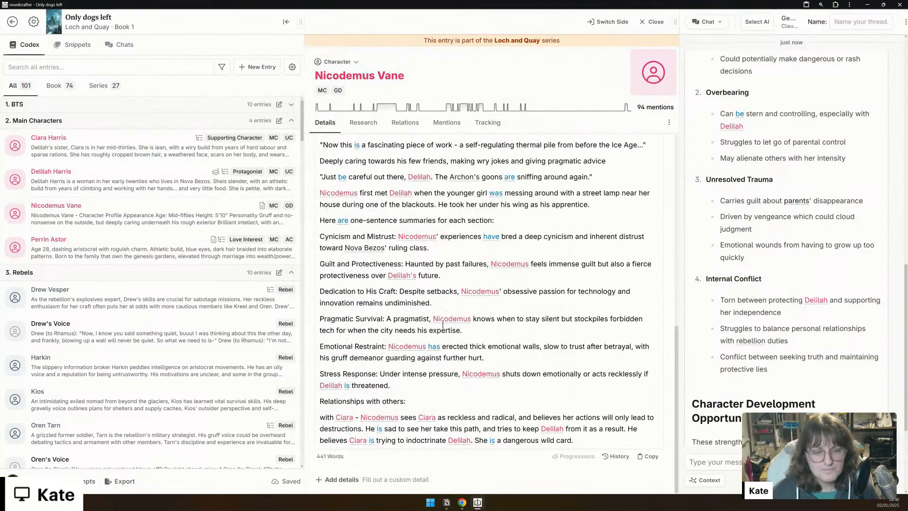
{"action": "scroll", "coordinate": [443, 326], "scroll_direction": "up", "scroll_amount": 3}
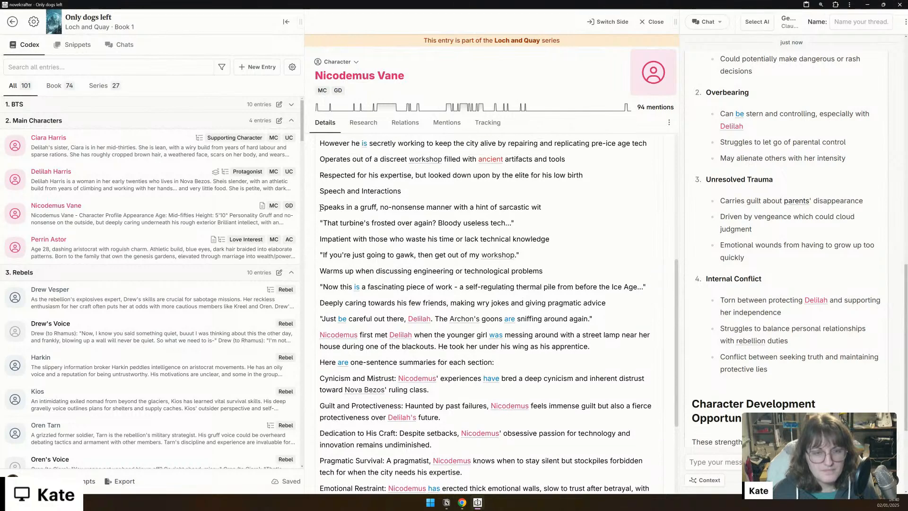
{"action": "left_click_drag", "start_coordinate": [321, 208], "coordinate": [577, 311]}
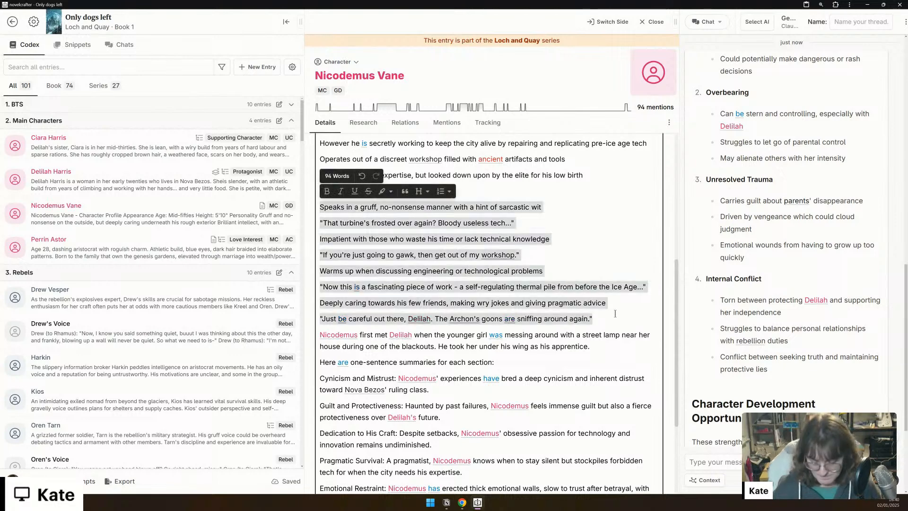
{"action": "key", "text": "BackSpace"}
Step: Add all missing custom details to Nicodemus Vane's entry
{"action": "scroll", "coordinate": [606, 329], "scroll_direction": "down", "scroll_amount": 2}
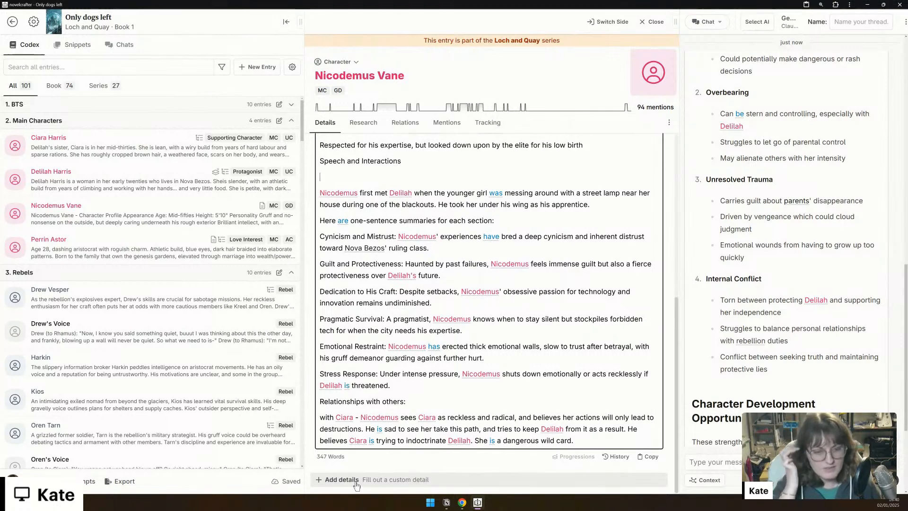
{"action": "left_click", "coordinate": [338, 479]}
{"action": "left_click", "coordinate": [366, 448]}
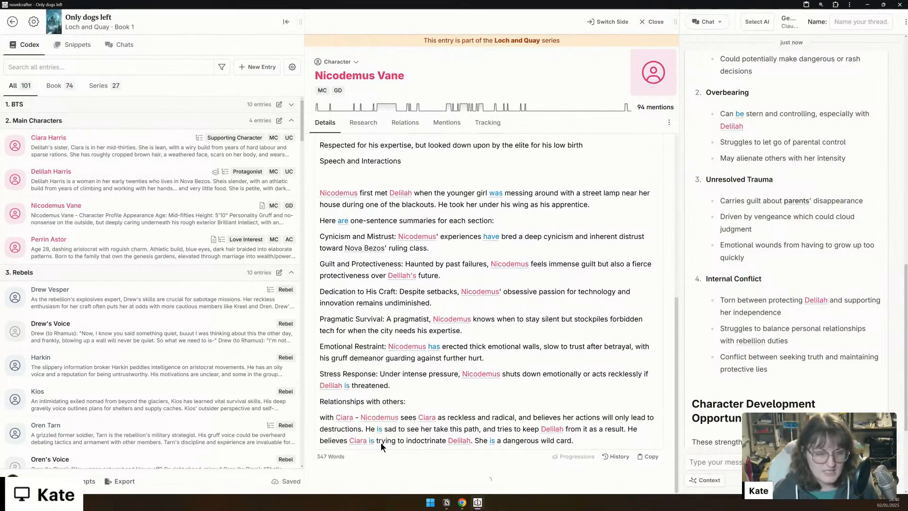
{"action": "scroll", "coordinate": [381, 443], "scroll_direction": "down", "scroll_amount": 5}
{"action": "scroll", "coordinate": [381, 443], "scroll_direction": "down", "scroll_amount": 3}
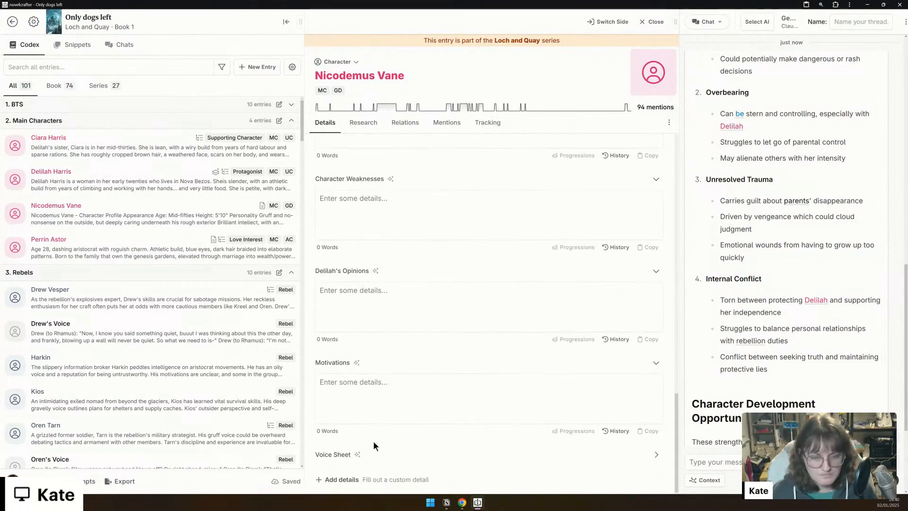
Step: Expand Nicodemus Vane's Voice Sheet and paste the cut Speech and Interactions lines into it
{"action": "left_click", "coordinate": [369, 455]}
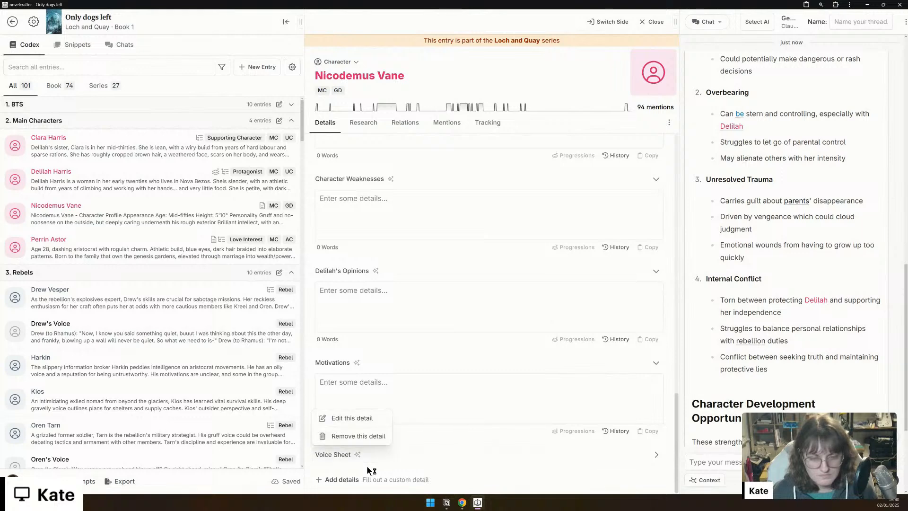
{"action": "left_click", "coordinate": [630, 455]}
{"action": "scroll", "coordinate": [475, 440], "scroll_direction": "down", "scroll_amount": 2}
{"action": "left_click", "coordinate": [472, 410]}
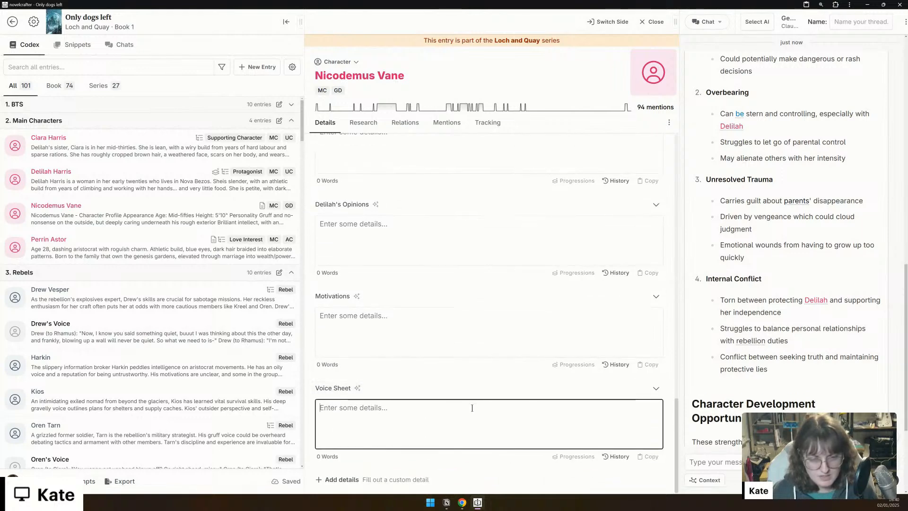
{"action": "key", "text": "ctrl+v"}
Step: Delete the opening line "Nicodemus Vane - Character Profile" from his Description
{"action": "scroll", "coordinate": [453, 267], "scroll_direction": "up", "scroll_amount": 5}
{"action": "scroll", "coordinate": [452, 268], "scroll_direction": "up", "scroll_amount": 6}
{"action": "scroll", "coordinate": [380, 247], "scroll_direction": "down", "scroll_amount": 2}
{"action": "scroll", "coordinate": [379, 273], "scroll_direction": "up", "scroll_amount": 2}
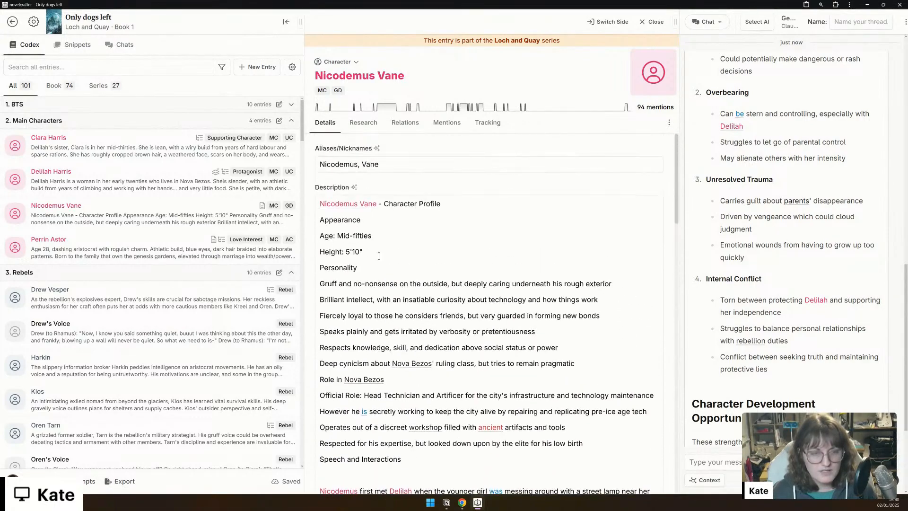
{"action": "triple_click", "coordinate": [411, 208]}
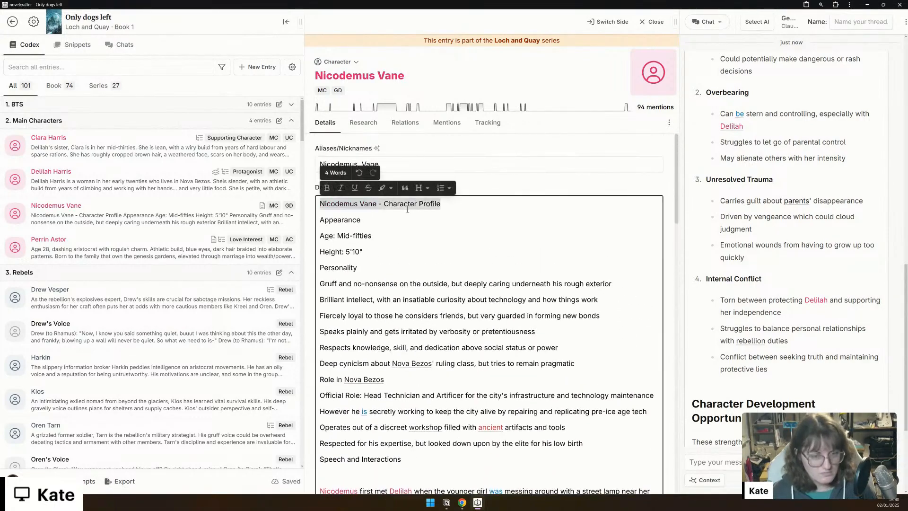
{"action": "key", "text": "BackSpace"}
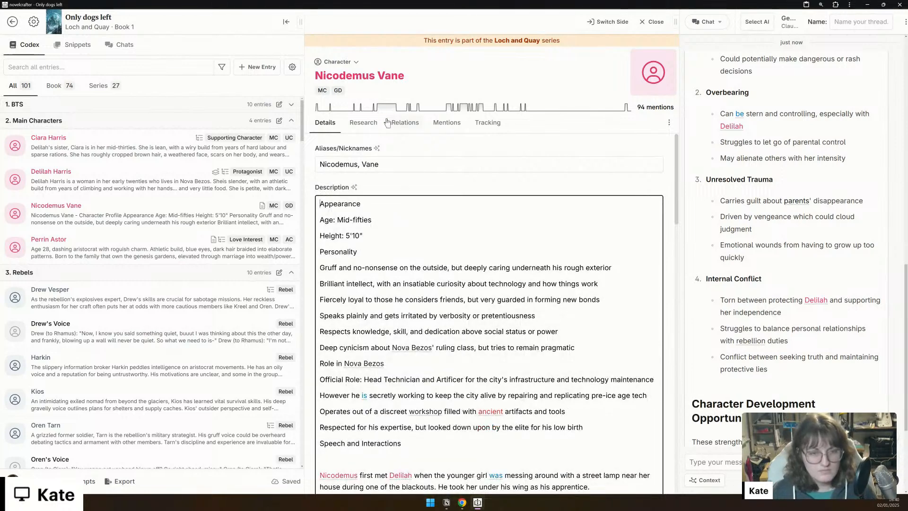
Step: Move the paragraph on how Nicodemus first met Delilah from his Description into the Backstory detail
{"action": "scroll", "coordinate": [389, 225], "scroll_direction": "down", "scroll_amount": 5}
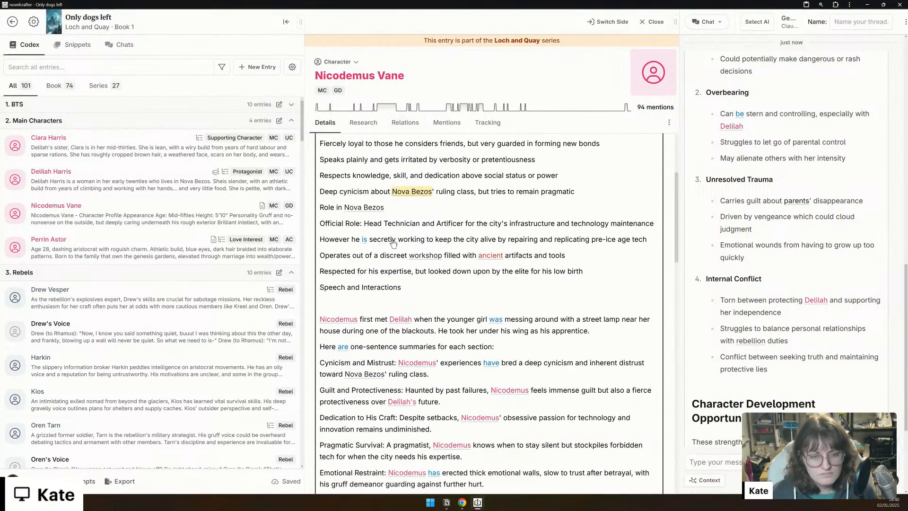
{"action": "scroll", "coordinate": [388, 234], "scroll_direction": "down", "scroll_amount": 1}
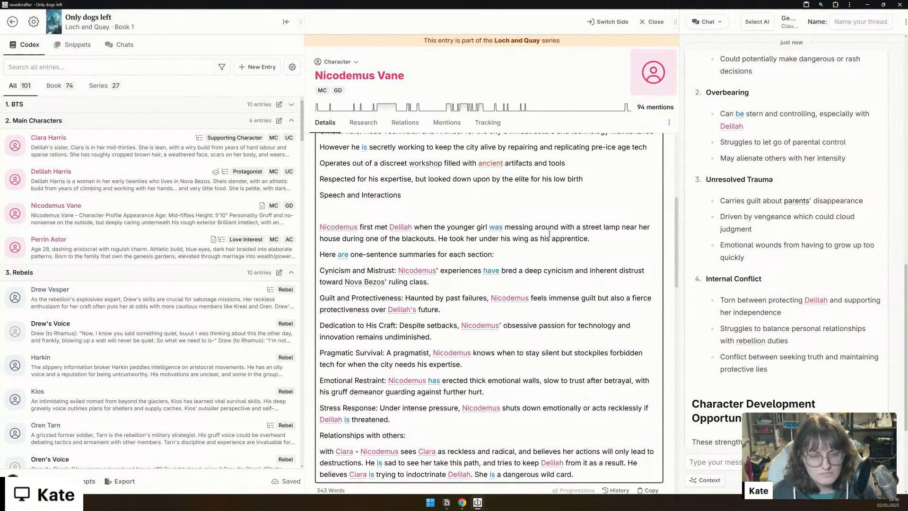
{"action": "triple_click", "coordinate": [585, 232]}
{"action": "key", "text": "ctrl+c"}
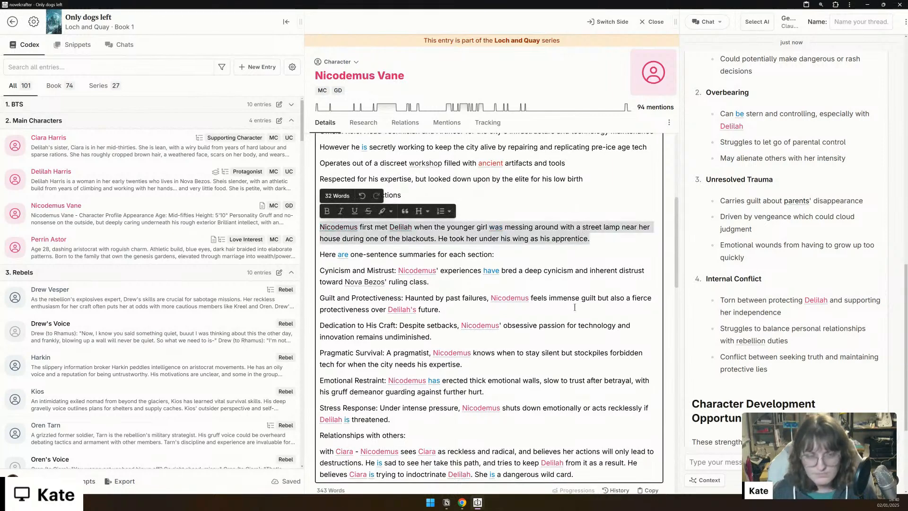
{"action": "key", "text": "BackSpace"}
{"action": "scroll", "coordinate": [546, 347], "scroll_direction": "down", "scroll_amount": 5}
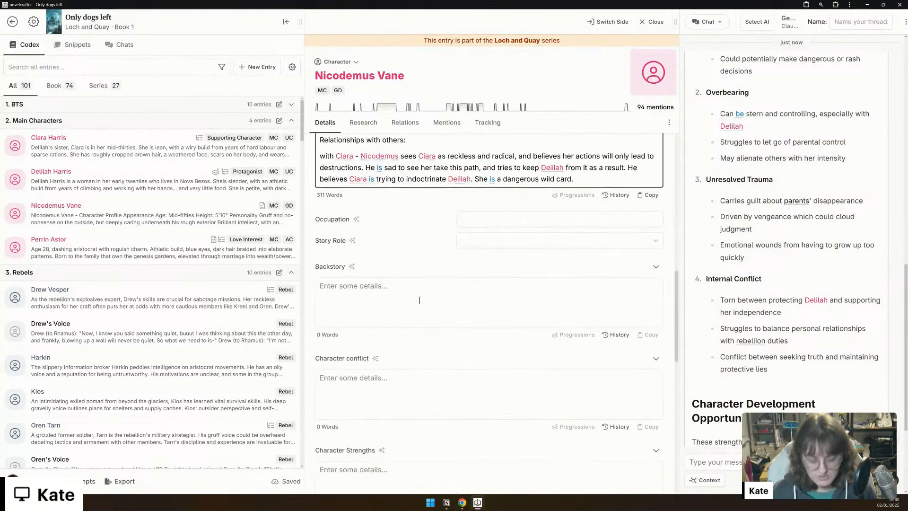
{"action": "left_click", "coordinate": [419, 300]}
{"action": "key", "text": "ctrl+v"}
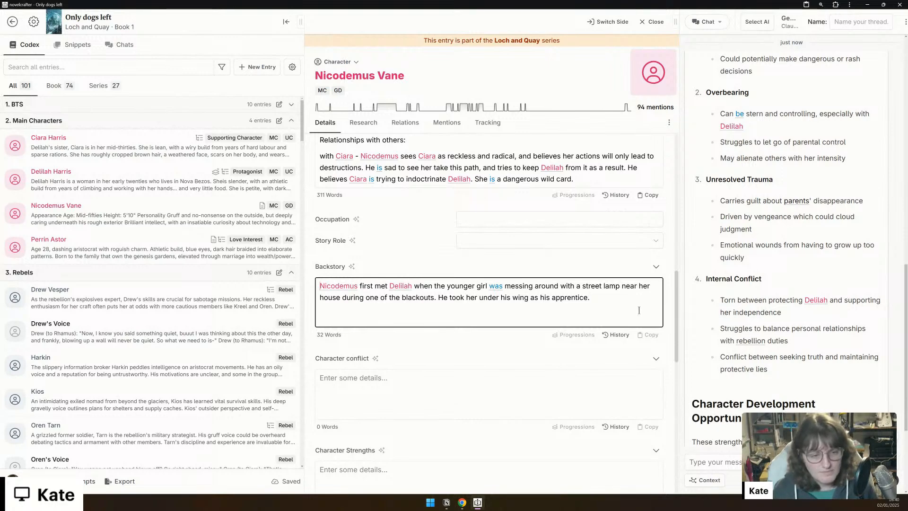
Step: Append to the Backstory: "However, prior to this, he was undergoing some dubious experimentation and product development with her parents, that led to their arrest."
{"action": "type", "text": "However, he"}
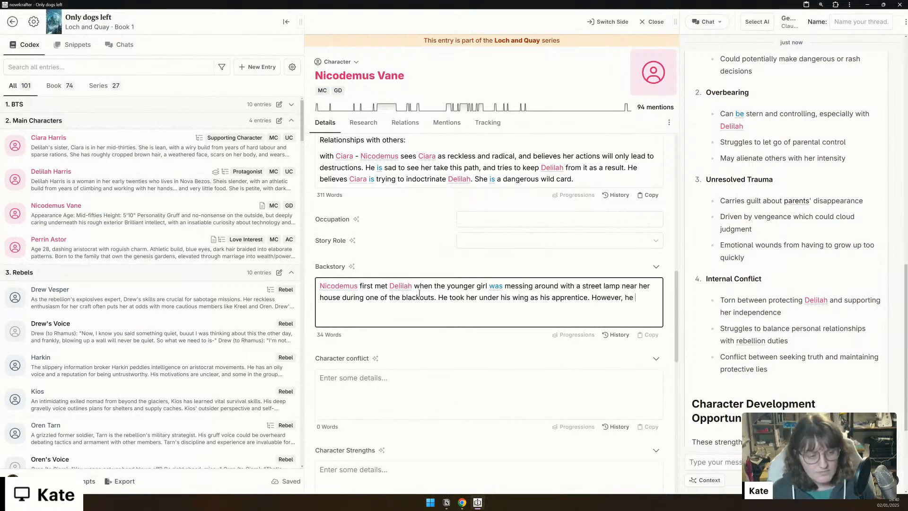
{"action": "key", "text": "BackSpace"}
{"action": "key", "text": "BackSpace"}
{"action": "key", "text": "BackSpace"}
{"action": "key", "text": "BackSpace"}
{"action": "type", "text": "prio"}
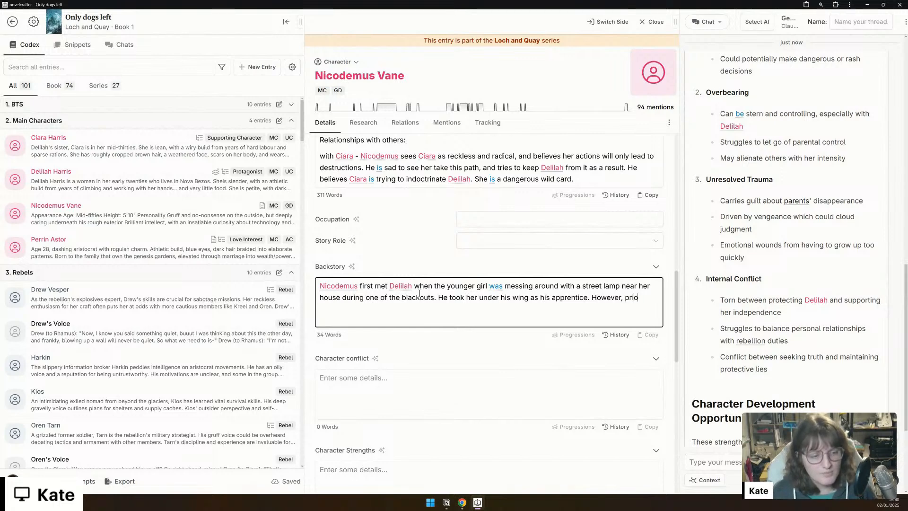
{"action": "type", "text": "r to this, he was "}
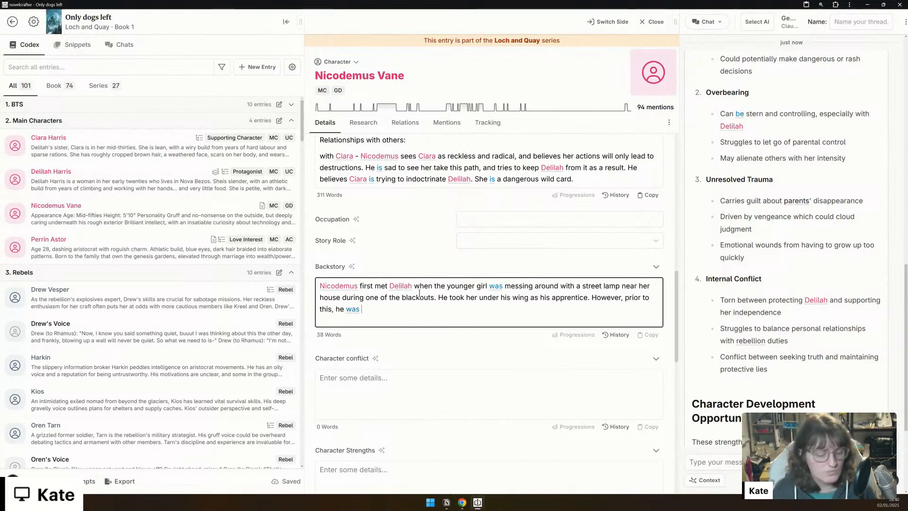
{"action": "type", "text": "undergoing som"}
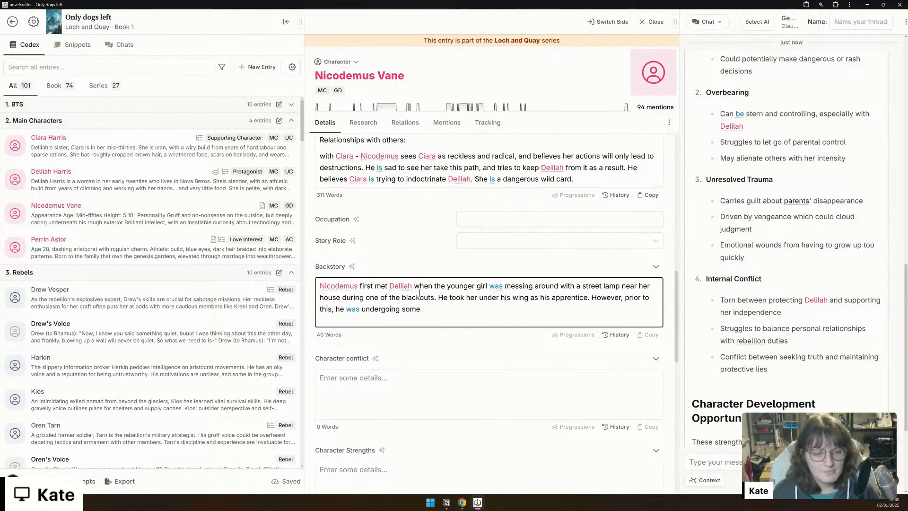
{"action": "type", "text": "e dubious expe"}
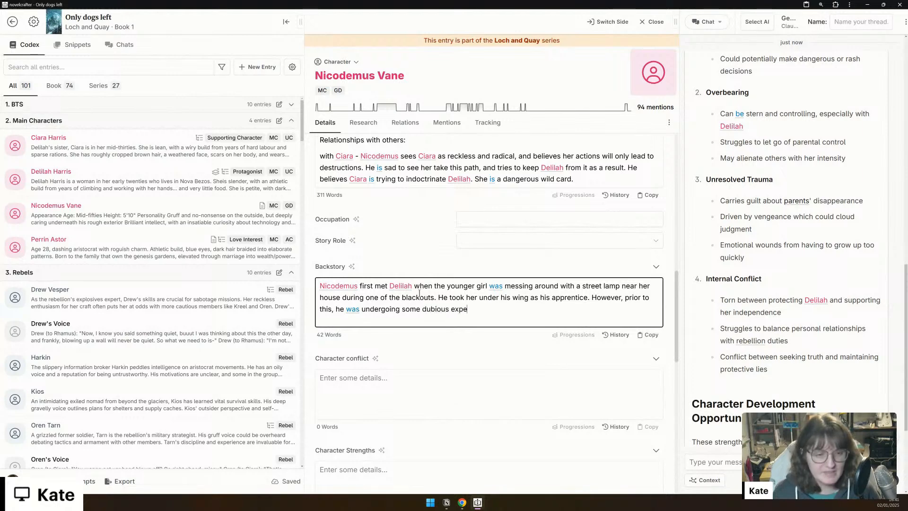
{"action": "type", "text": "rimentation and p"}
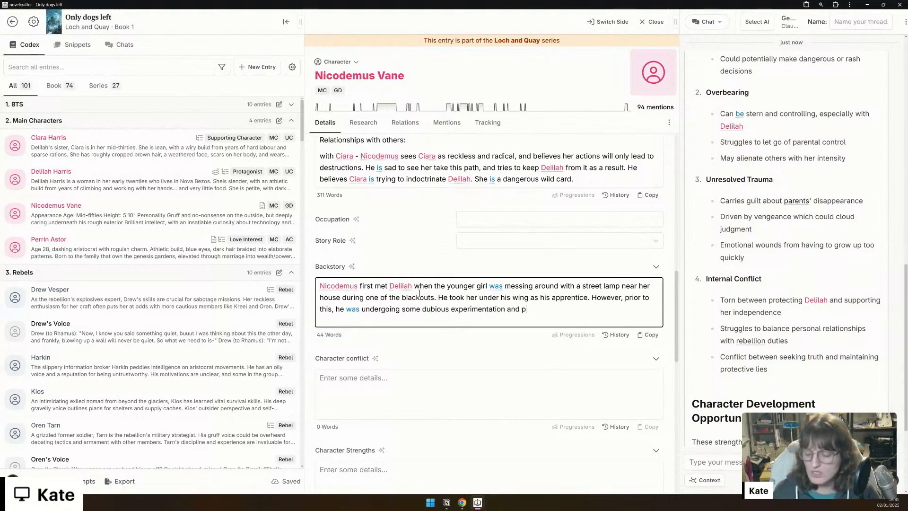
{"action": "type", "text": "roduct dev"}
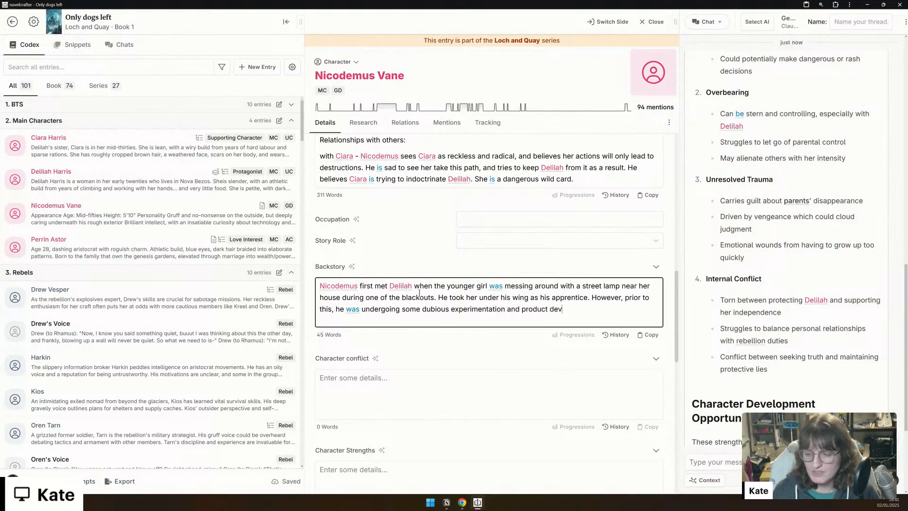
{"action": "type", "text": "elopment with her parents, that led"}
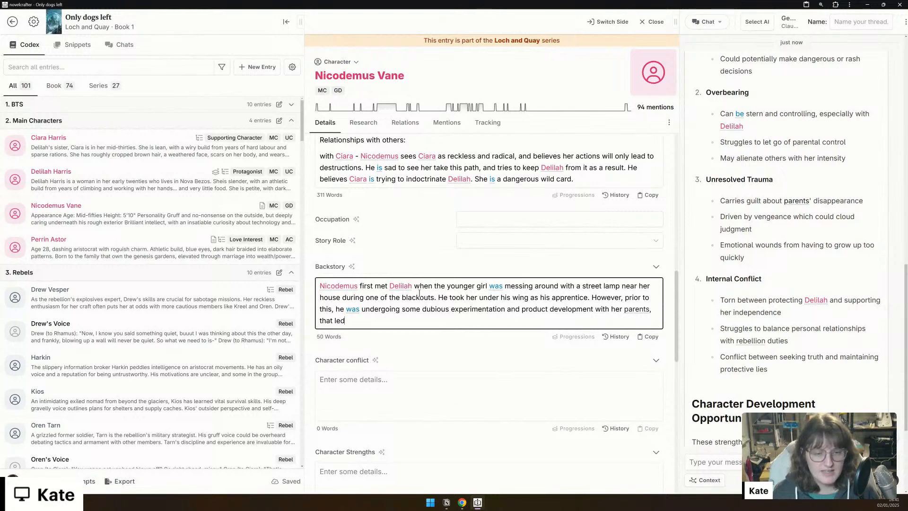
{"action": "type", "text": " to their arre"}
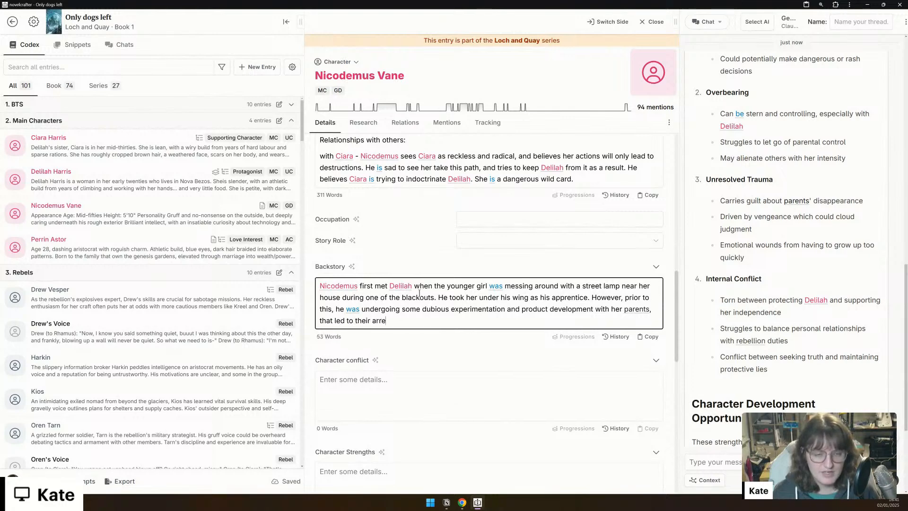
{"action": "type", "text": "st. He"}
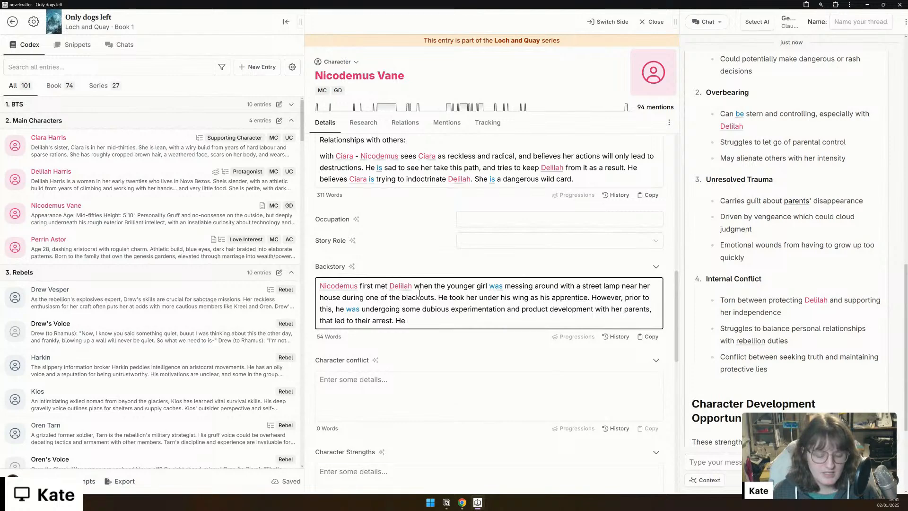
Step: End the Backstory with "He looks after Delilah partially out of guilt, but grows to care for her as his own."
{"action": "type", "text": " looks after"}
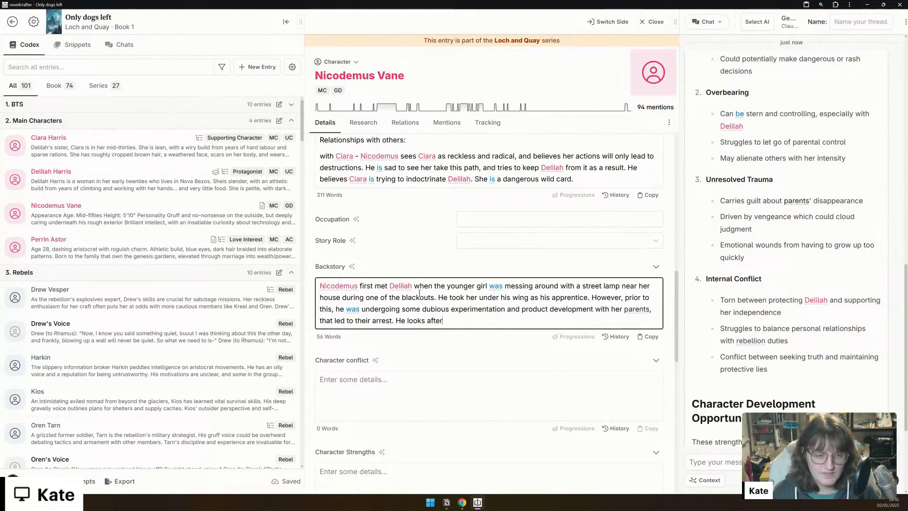
{"action": "type", "text": " Delilah partially out of guilt, wanting he"}
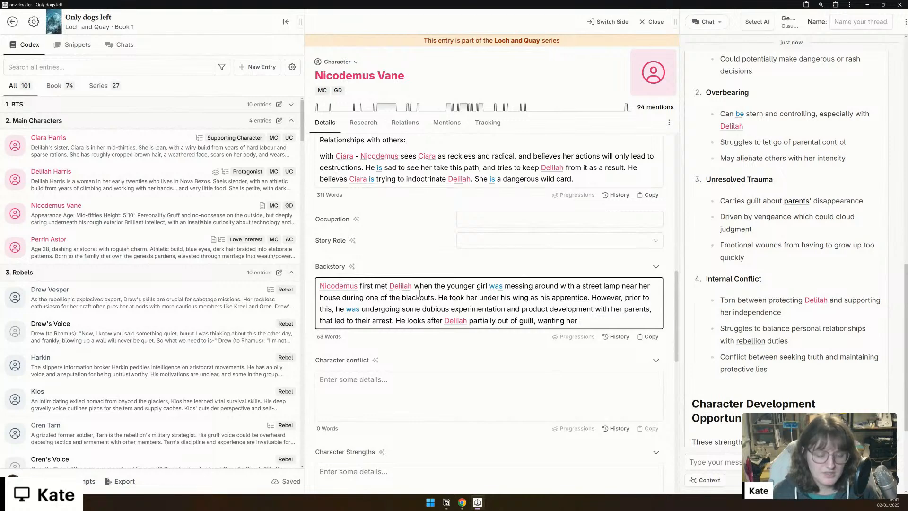
{"action": "type", "text": "r"}
{"action": "key", "text": "BackSpace"}
{"action": "key", "text": "BackSpace"}
{"action": "key", "text": "BackSpace"}
{"action": "key", "text": "BackSpace"}
{"action": "key", "text": "BackSpace"}
{"action": "key", "text": "BackSpace"}
{"action": "key", "text": "BackSpace"}
{"action": "key", "text": "BackSpace"}
{"action": "key", "text": "BackSpace"}
{"action": "key", "text": "BackSpace"}
{"action": "key", "text": "BackSpace"}
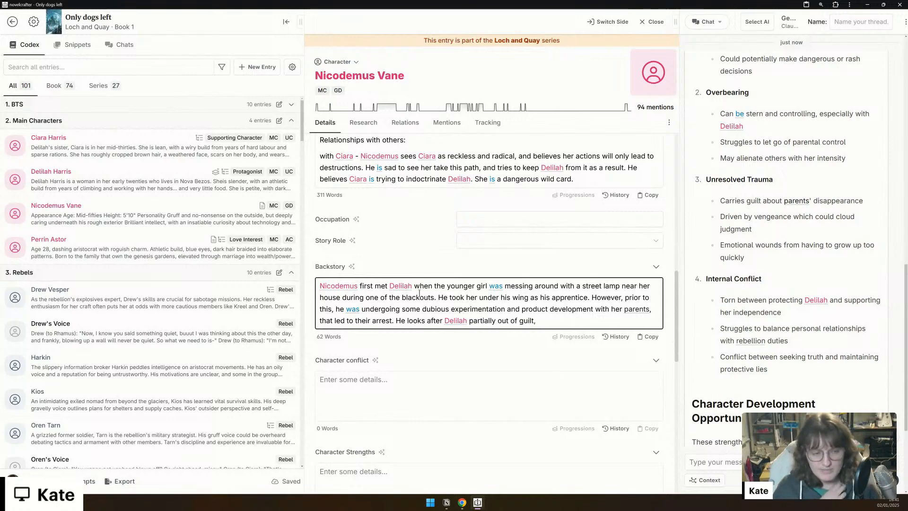
{"action": "type", "text": "but grows"}
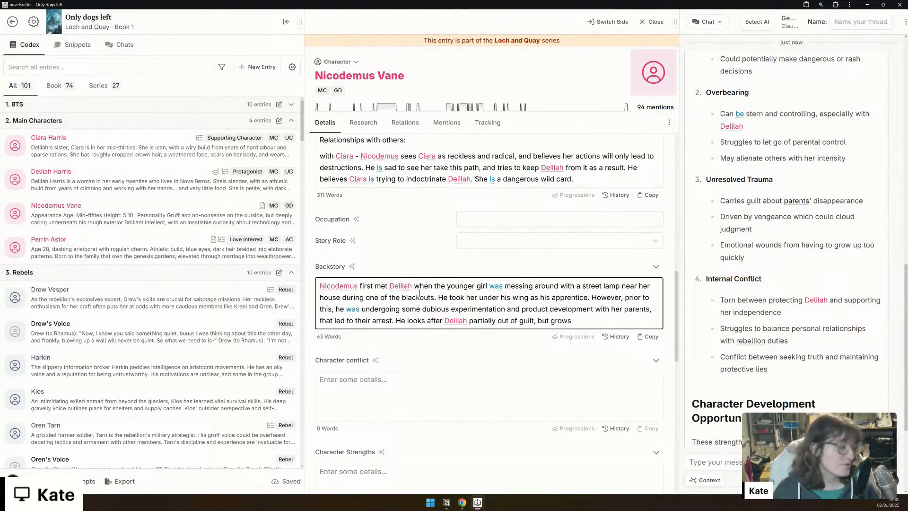
{"action": "type", "text": " to care for "}
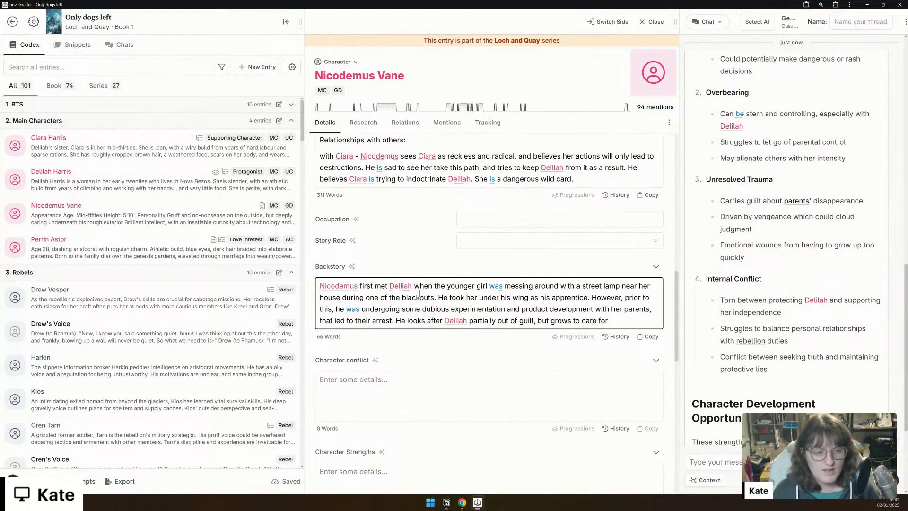
{"action": "type", "text": "hier "}
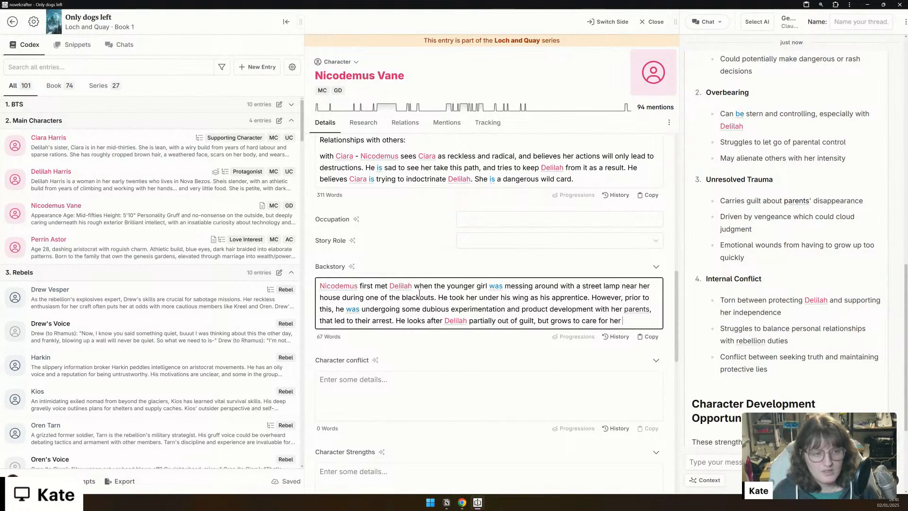
{"action": "type", "text": "as his own."}
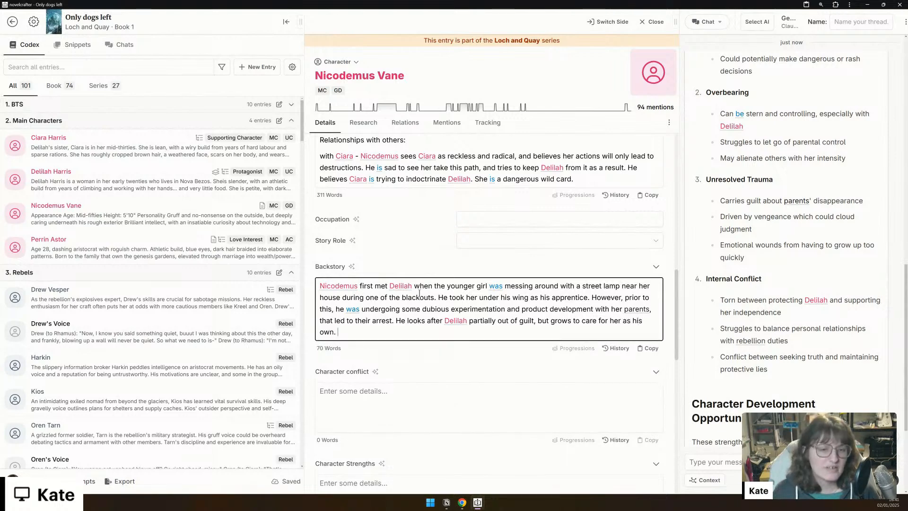
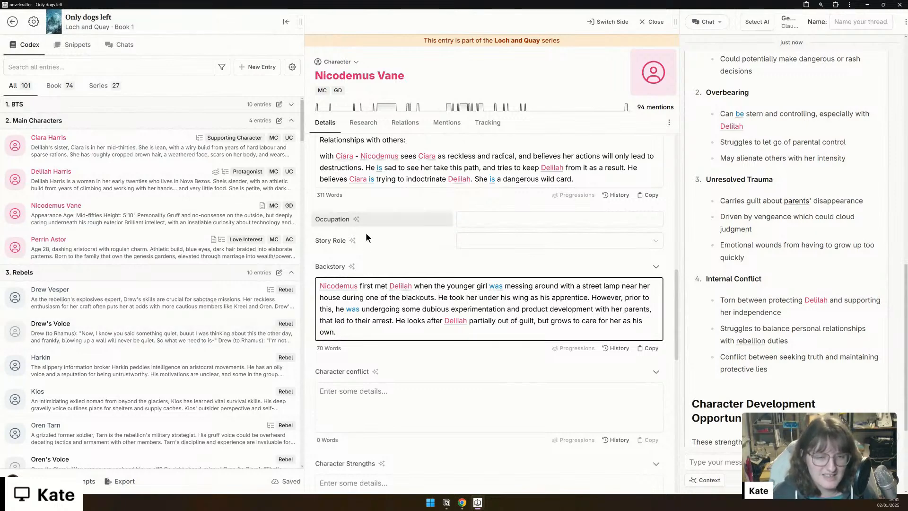
Step: Set Nicodemus's Story Role to The Mentor and his Occupation to "Senior Engineer"
{"action": "scroll", "coordinate": [554, 390], "scroll_direction": "up", "scroll_amount": 2}
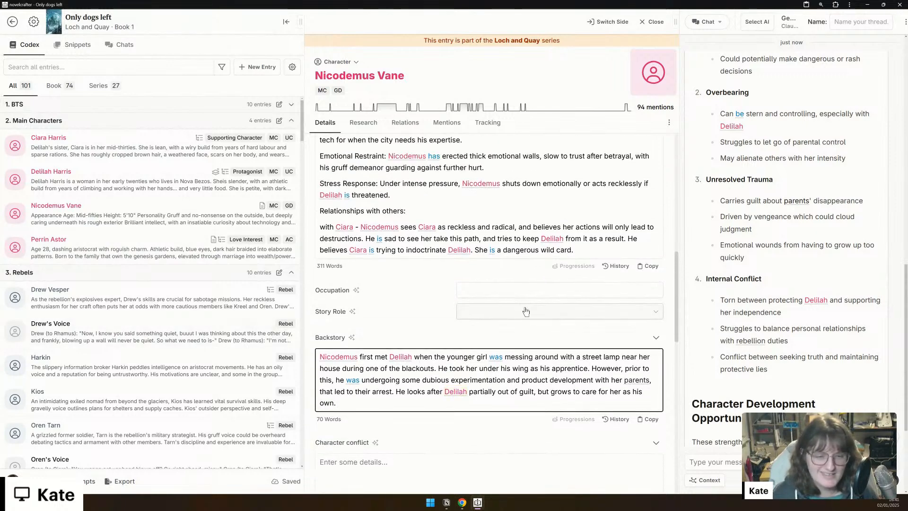
{"action": "left_click", "coordinate": [525, 315]}
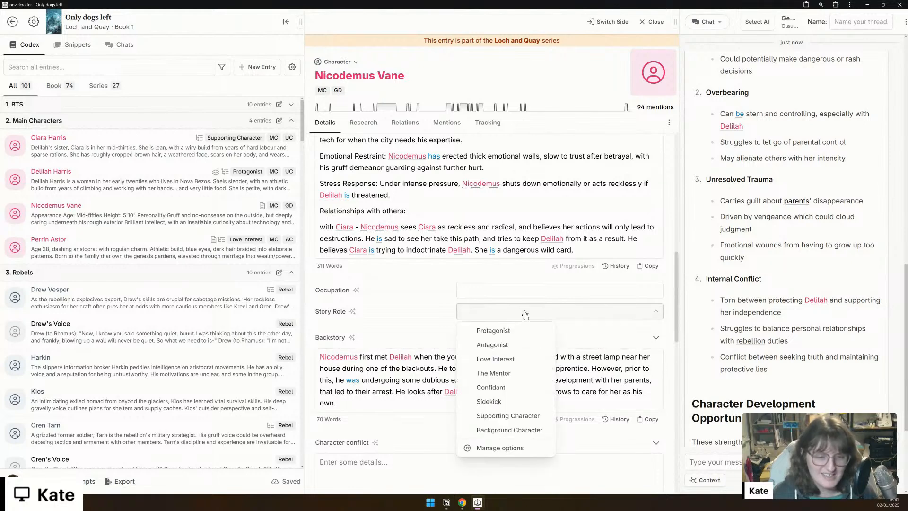
{"action": "left_click", "coordinate": [522, 374]}
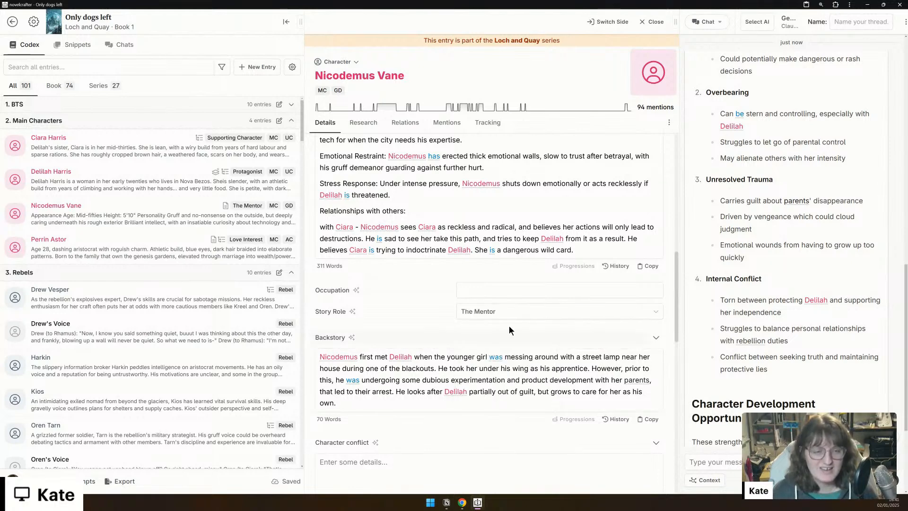
{"action": "left_click", "coordinate": [511, 288]}
{"action": "type", "text": "Seni"}
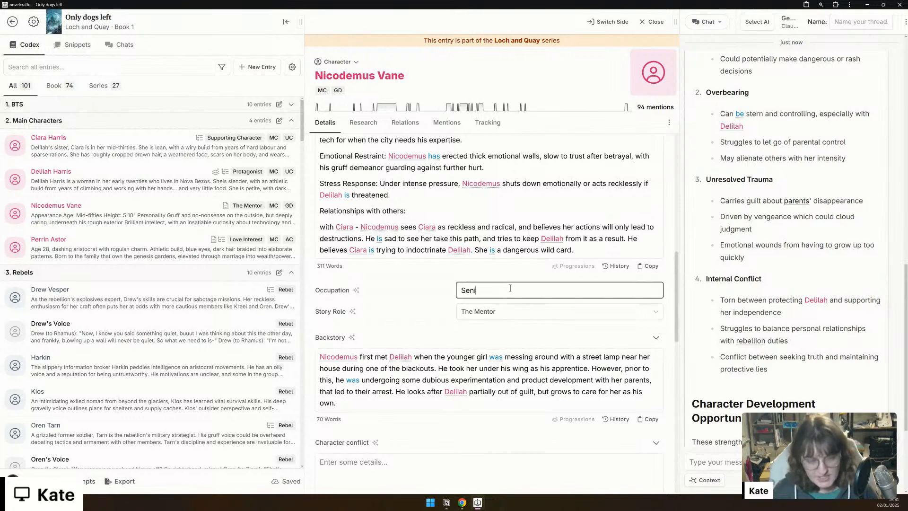
{"action": "type", "text": "or Engineer"}
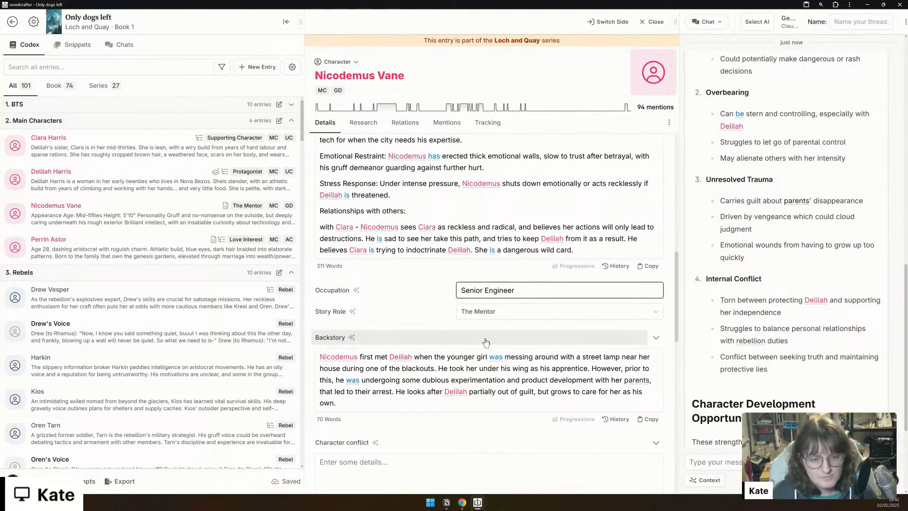
Step: Delete the whole "Role in Nova Bezos" section and the leftover "Speech and Interactions" heading from Nicodemus's Description
{"action": "scroll", "coordinate": [485, 342], "scroll_direction": "up", "scroll_amount": 6}
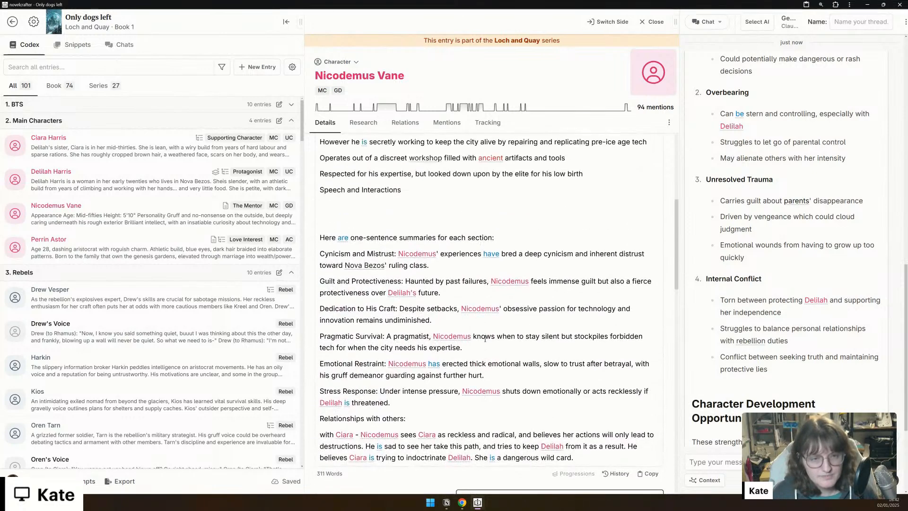
{"action": "scroll", "coordinate": [486, 339], "scroll_direction": "up", "scroll_amount": 2}
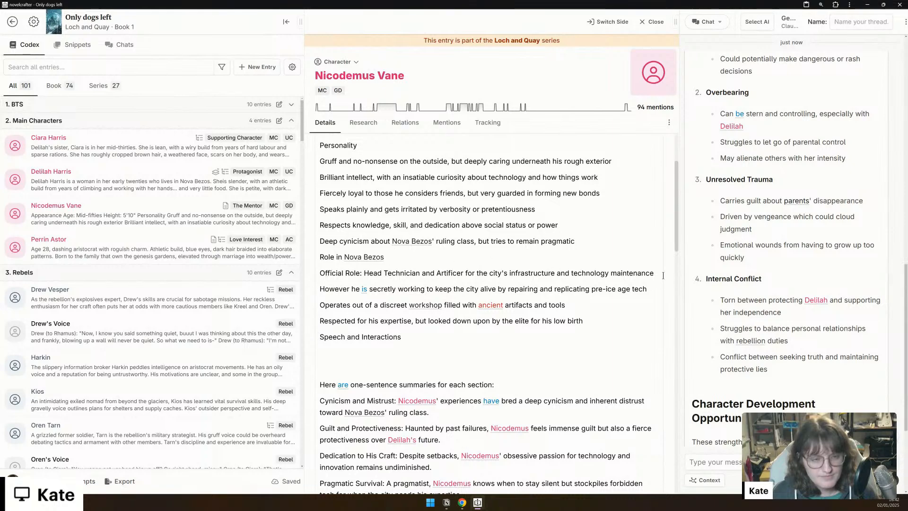
{"action": "left_click_drag", "start_coordinate": [663, 274], "coordinate": [282, 258]}
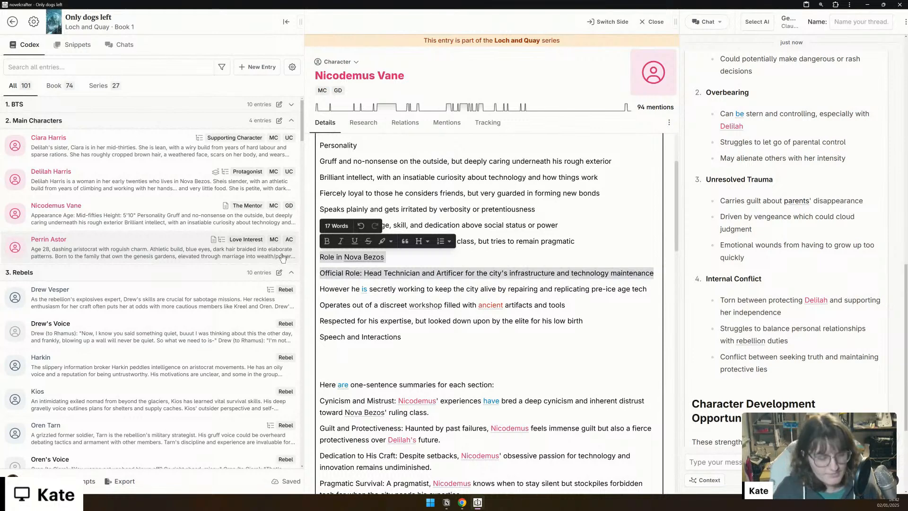
{"action": "key", "text": "BackSpace"}
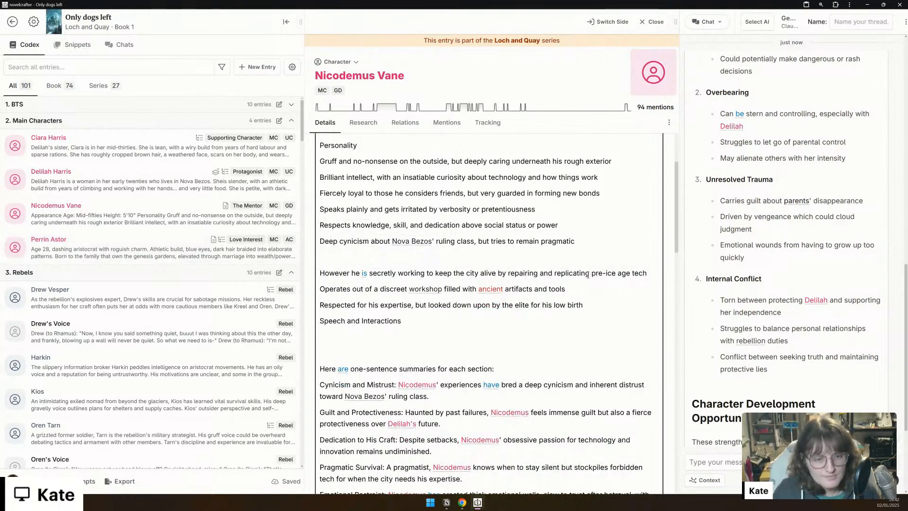
{"action": "left_click_drag", "start_coordinate": [587, 289], "coordinate": [375, 344]}
{"action": "left_click", "coordinate": [619, 303]}
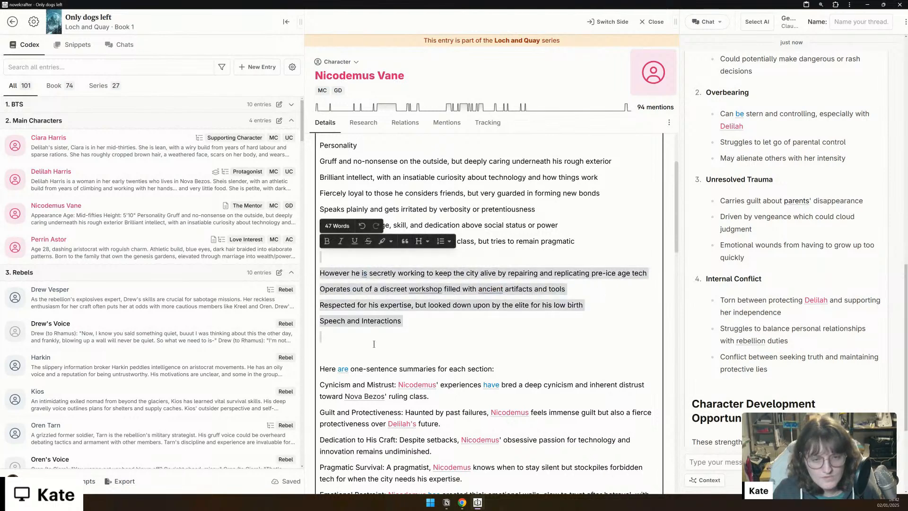
{"action": "key", "text": "BackSpace"}
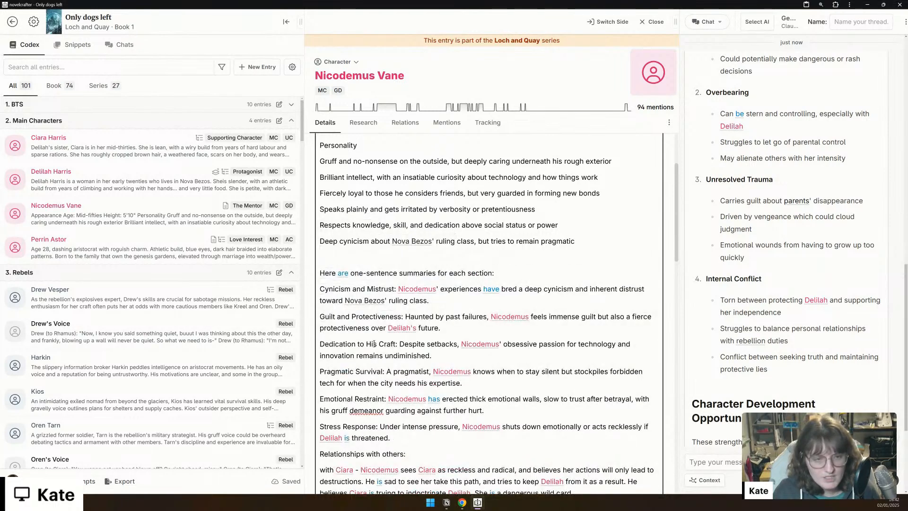
Step: Place the text cursor in Nicodemus's empty Motivations detail
{"action": "scroll", "coordinate": [375, 344], "scroll_direction": "down", "scroll_amount": 2}
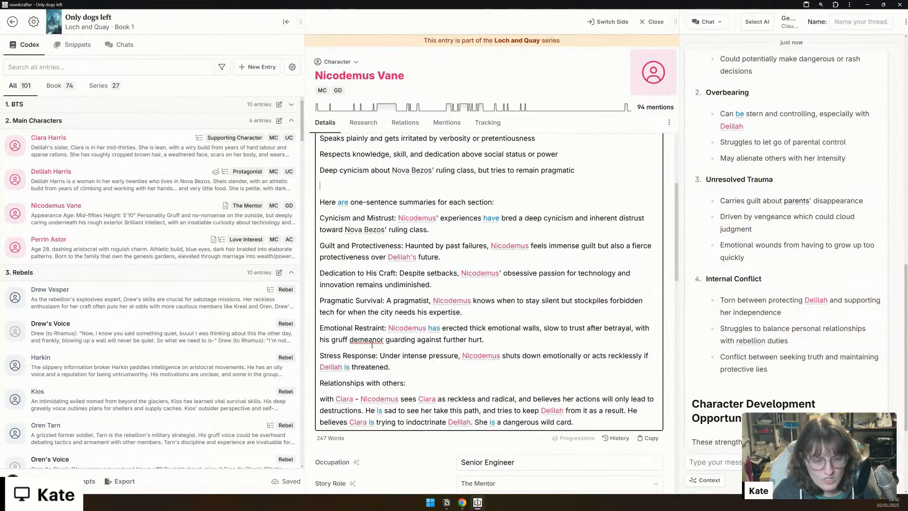
{"action": "scroll", "coordinate": [373, 354], "scroll_direction": "down", "scroll_amount": 8}
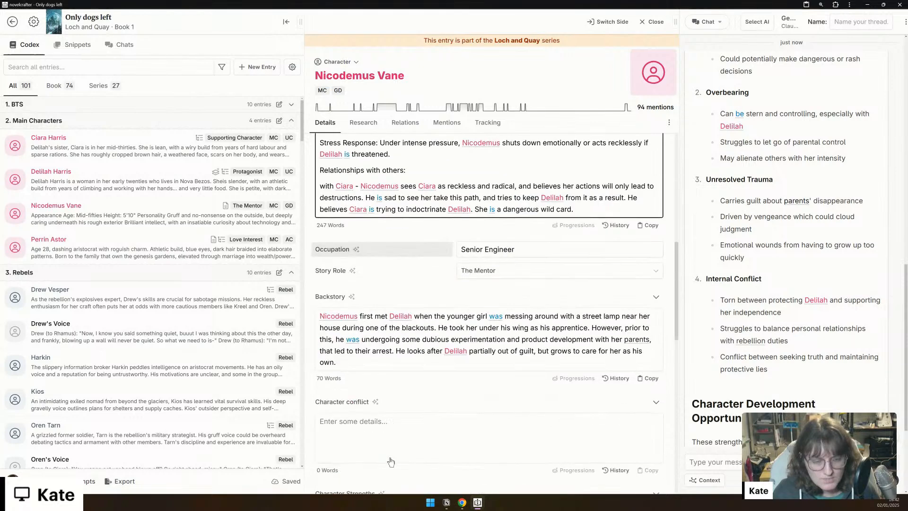
{"action": "scroll", "coordinate": [390, 457], "scroll_direction": "down", "scroll_amount": 7}
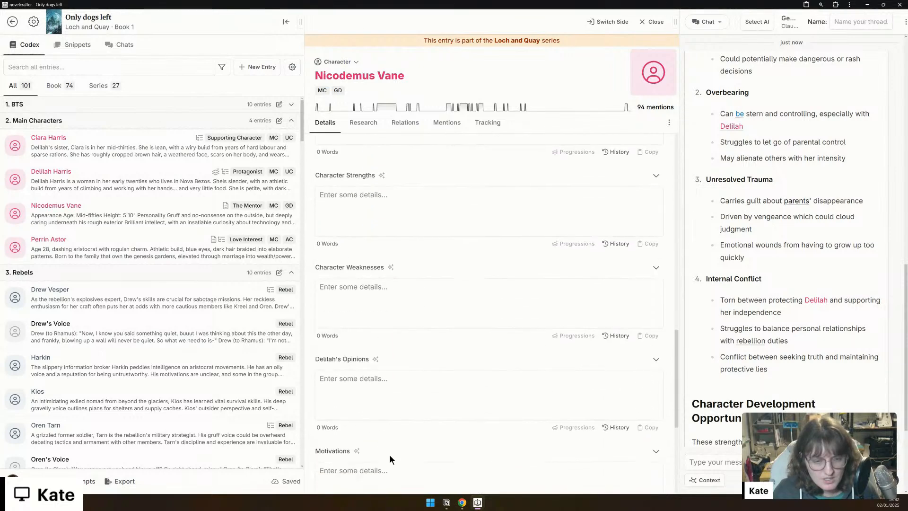
{"action": "scroll", "coordinate": [390, 459], "scroll_direction": "down", "scroll_amount": 4}
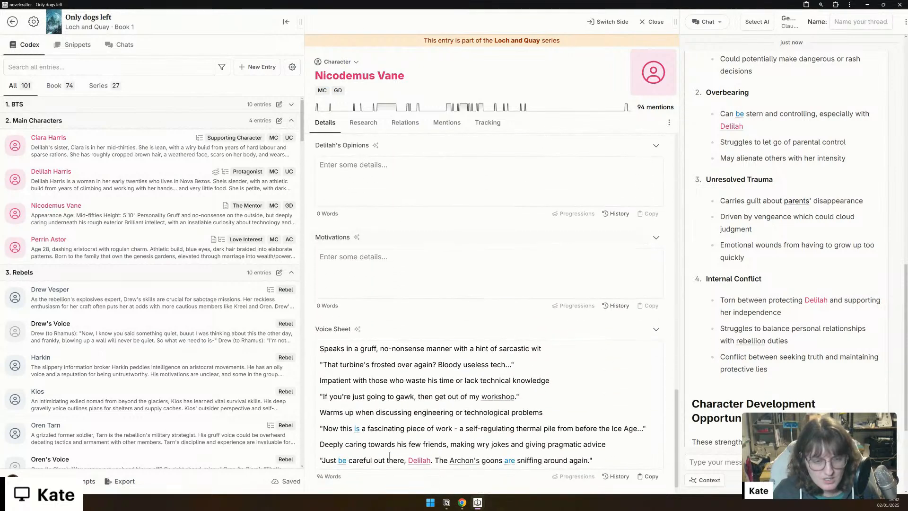
{"action": "left_click", "coordinate": [397, 241]}
{"action": "type", "text": "Nic"}
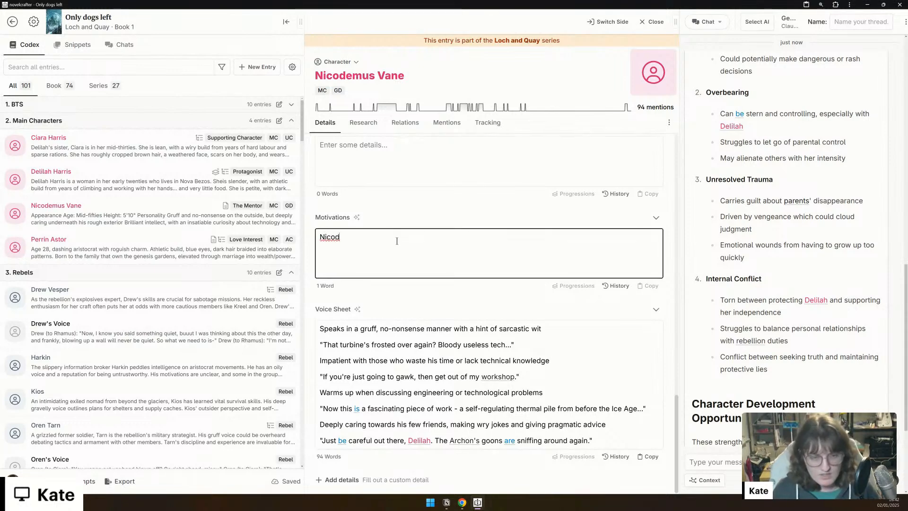
{"action": "type", "text": "od"}
{"action": "key", "text": "BackSpace"}
{"action": "key", "text": "BackSpace"}
{"action": "key", "text": "BackSpace"}
{"action": "key", "text": "BackSpace"}
{"action": "key", "text": "BackSpace"}
{"action": "type", "text": "He wants e"}
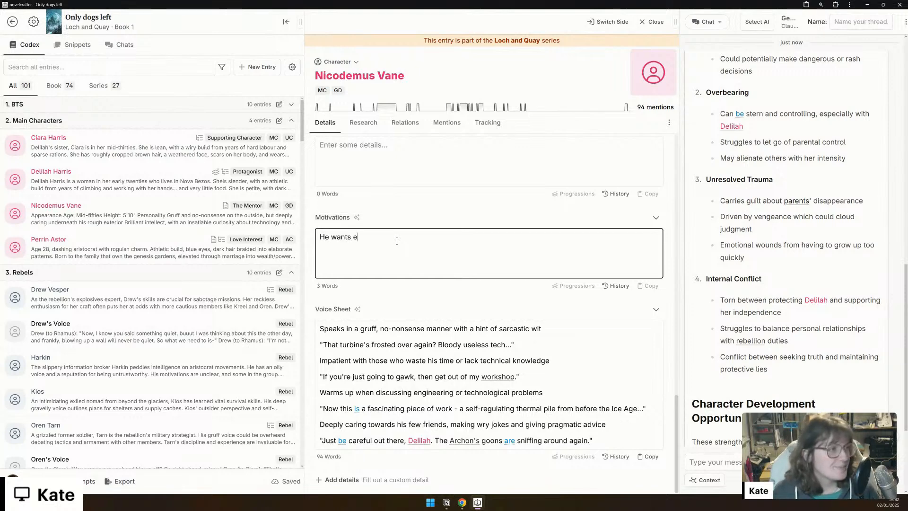
{"action": "key", "text": "BackSpace"}
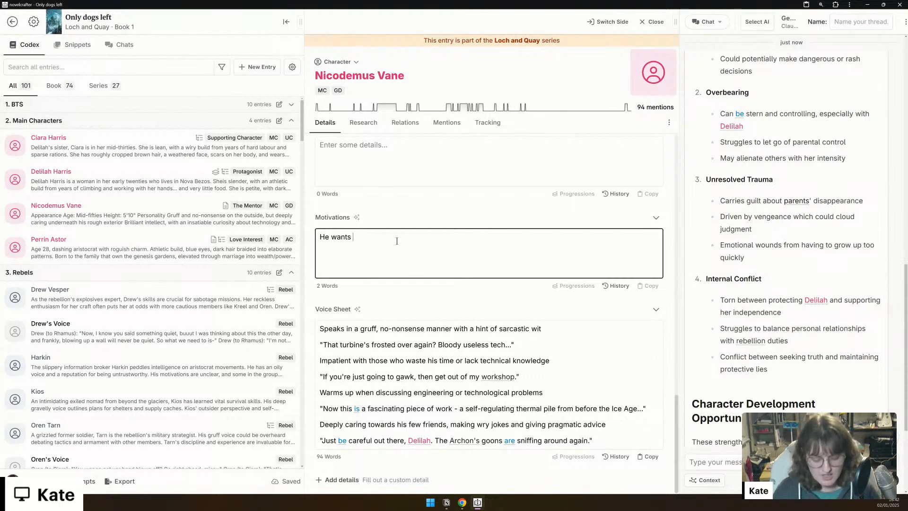
{"action": "type", "text": "to share "}
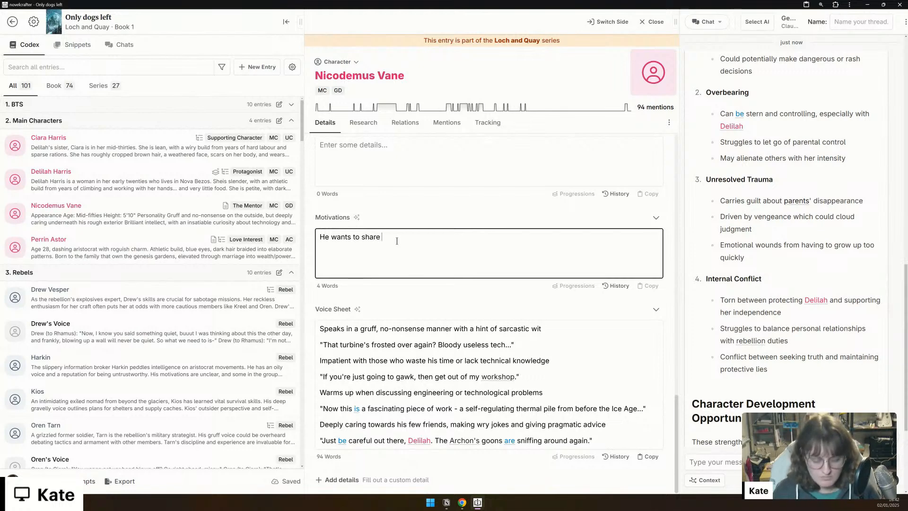
{"action": "type", "text": "technology with"}
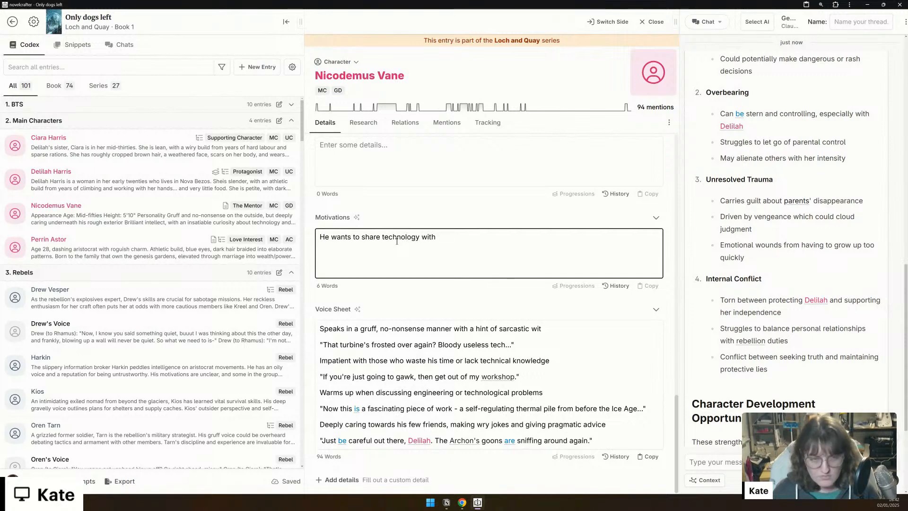
{"action": "key", "text": "ctrl+a"}
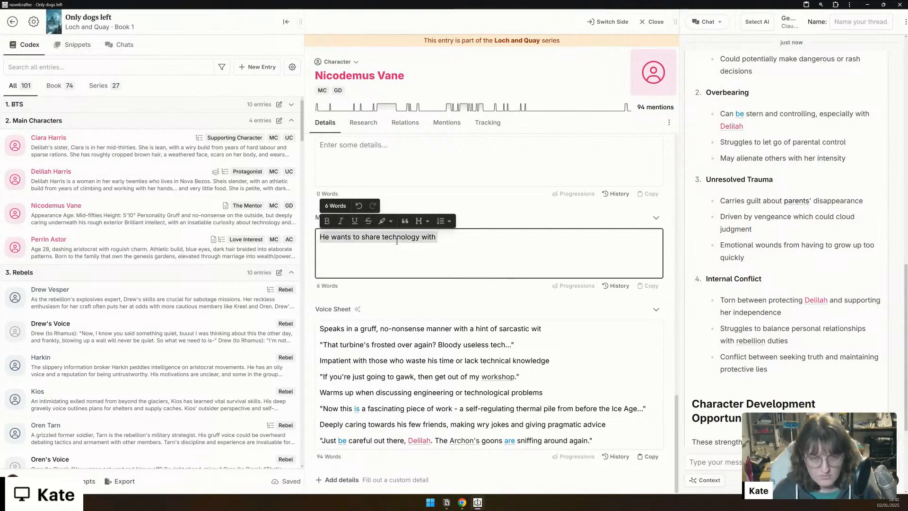
{"action": "type", "text": "every"}
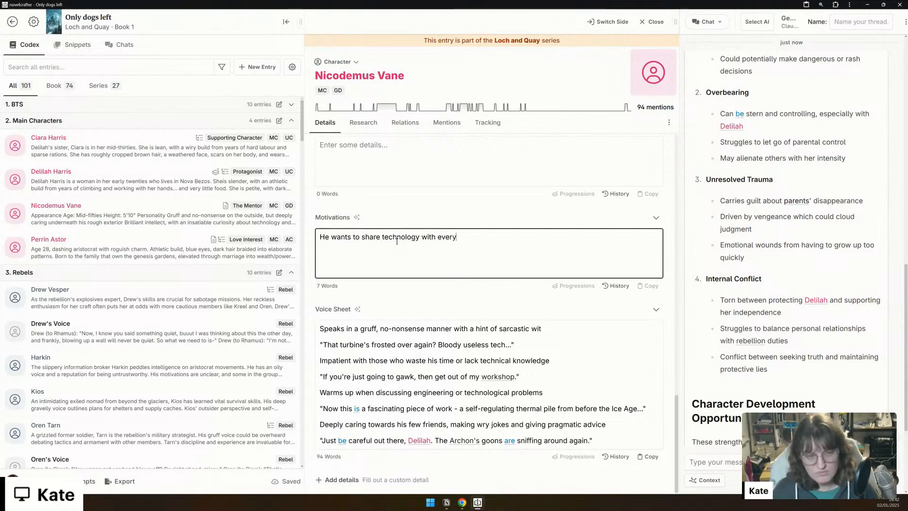
{"action": "key", "text": "BackSpace"}
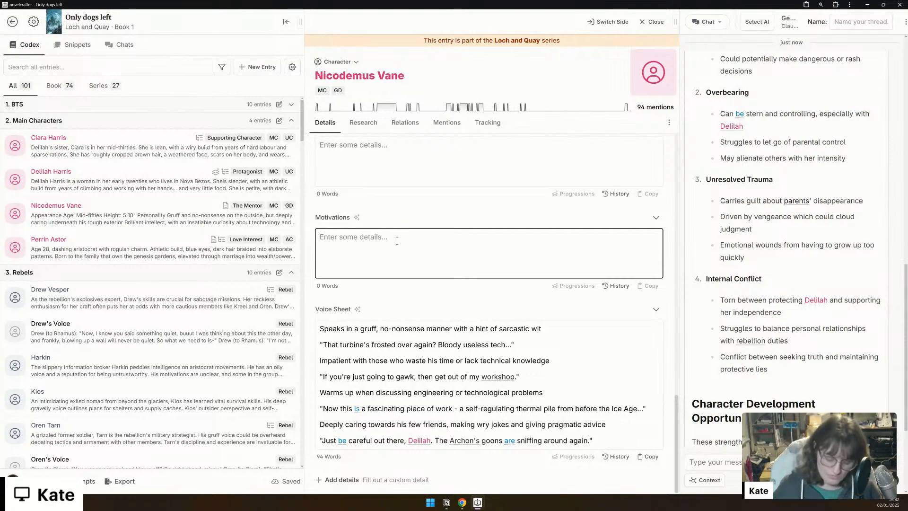
Step: Write in Nicodemus's Motivations: "He wants to discover what the wave signals that their signals receive mean."
{"action": "type", "text": "He wants to discover "}
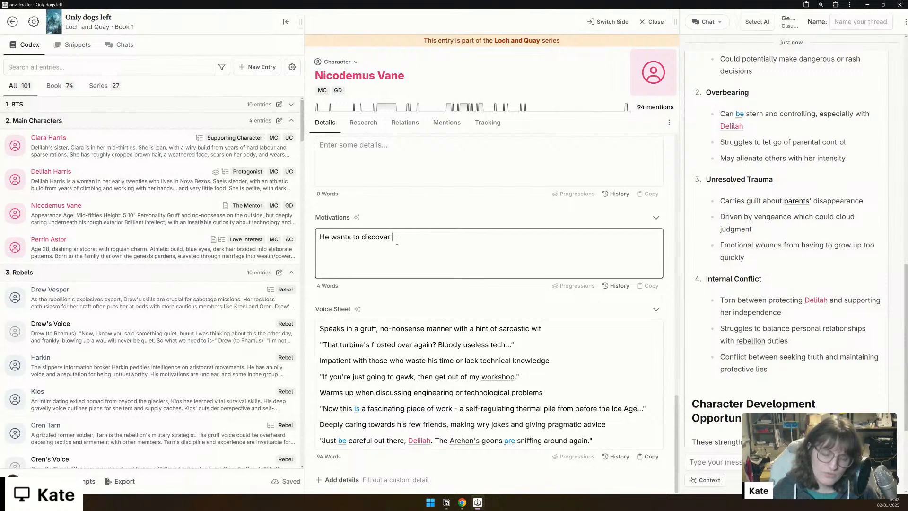
{"action": "type", "text": "what the wave signals that h"}
{"action": "key", "text": "BackSpace"}
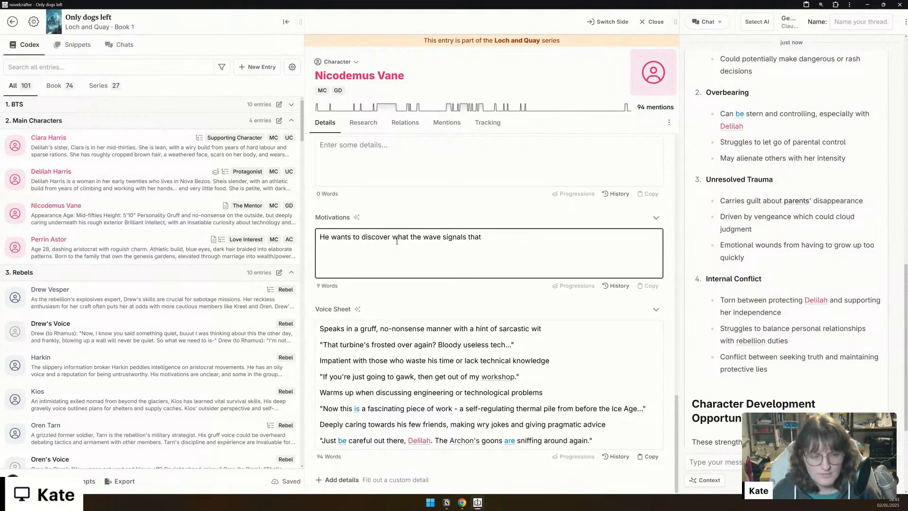
{"action": "type", "text": "th"}
{"action": "type", "text": "eir signals re"}
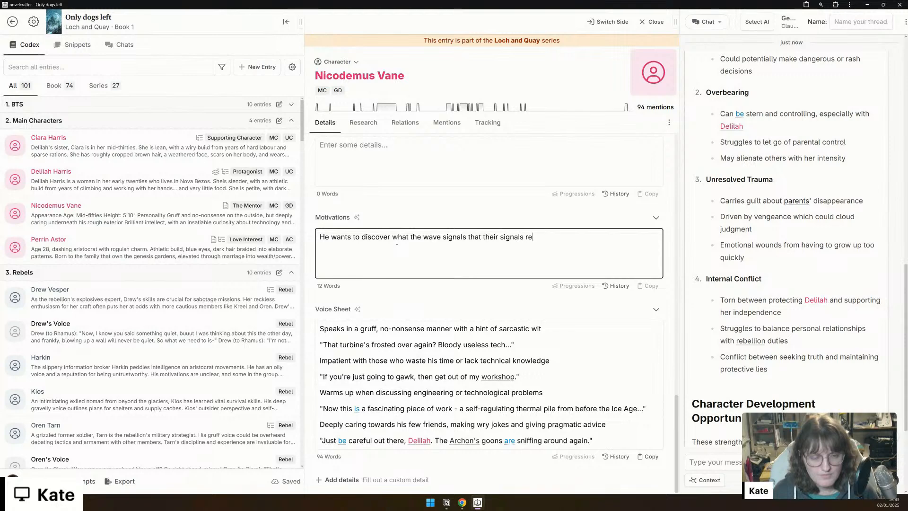
{"action": "type", "text": "ceive mean."}
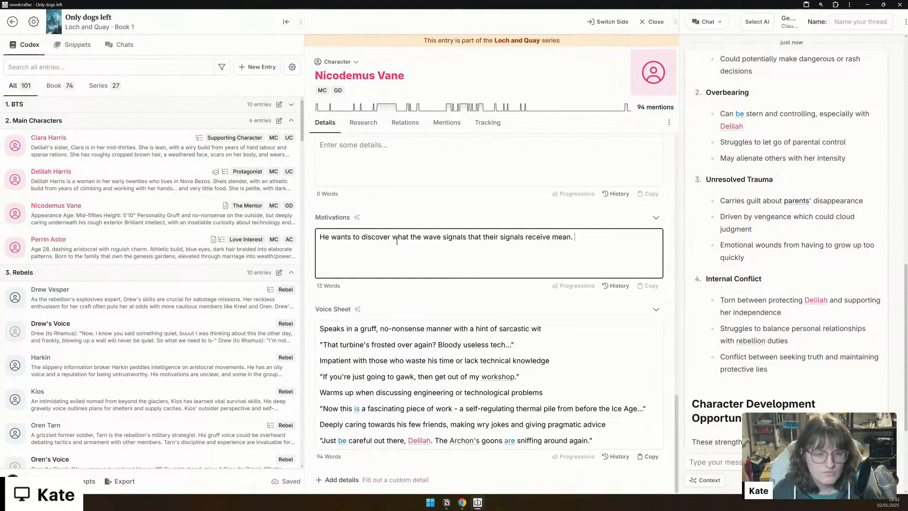
Step: Append to the Motivations: "He is driven by a need to know, to learn, to understand."
{"action": "type", "text": ", and so"}
{"action": "key", "text": "BackSpace"}
{"action": "key", "text": "BackSpace"}
{"action": "key", "text": "BackSpace"}
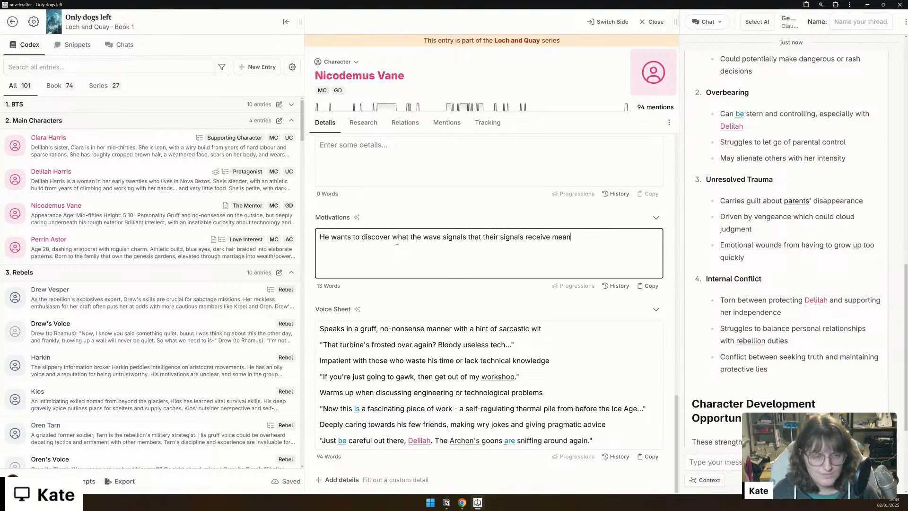
{"action": "type", "text": "He is driven"}
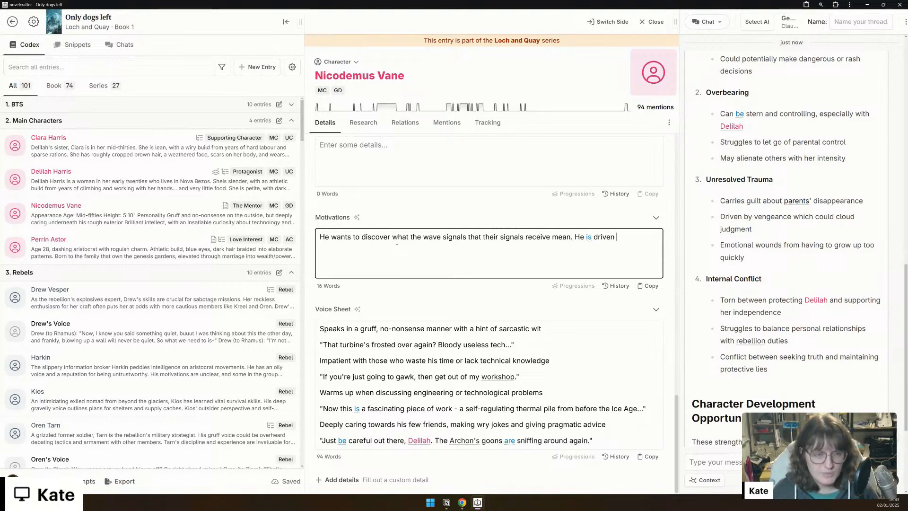
{"action": "type", "text": " by a need to know, to lear"}
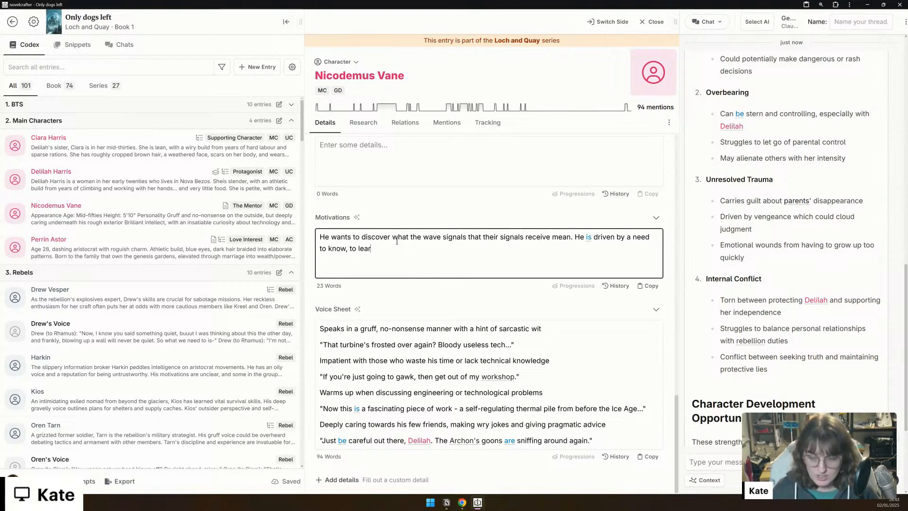
{"action": "type", "text": "n, to understand"}
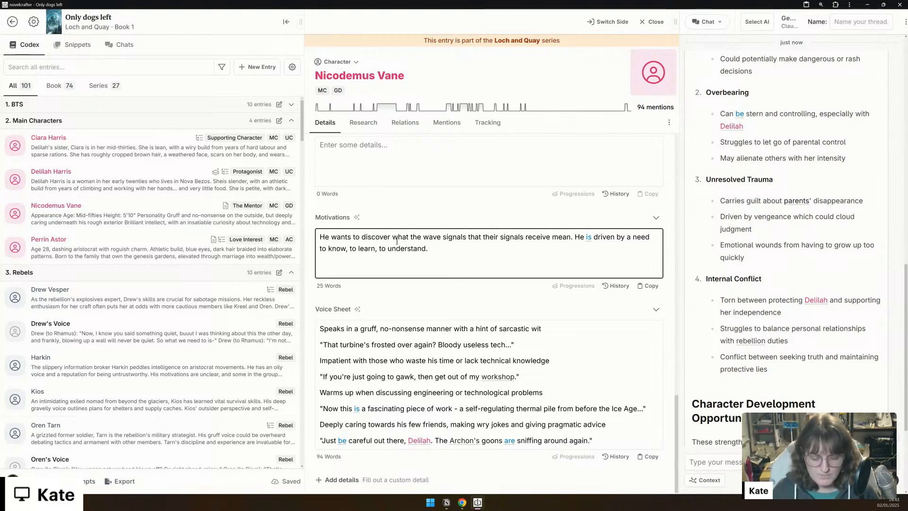
Step: End the Motivations with "Whilst he shares his knowledge, he also is like a black hole, taking it all in."
{"action": "type", "text": ". Whilst he shares his "}
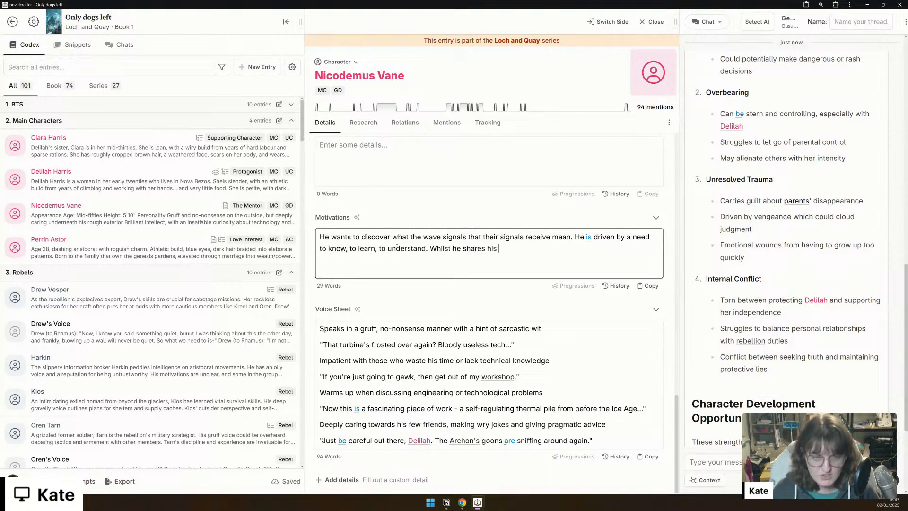
{"action": "type", "text": "knowledge, he also hoards it"}
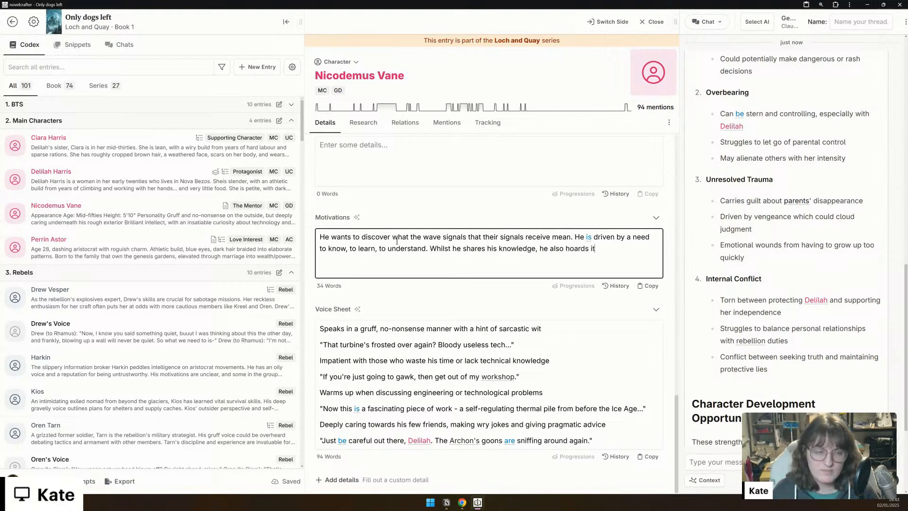
{"action": "key", "text": "BackSpace"}
{"action": "key", "text": "BackSpace"}
{"action": "key", "text": "BackSpace"}
{"action": "key", "text": "BackSpace"}
{"action": "key", "text": "BackSpace"}
{"action": "key", "text": "BackSpace"}
{"action": "key", "text": "BackSpace"}
{"action": "key", "text": "BackSpace"}
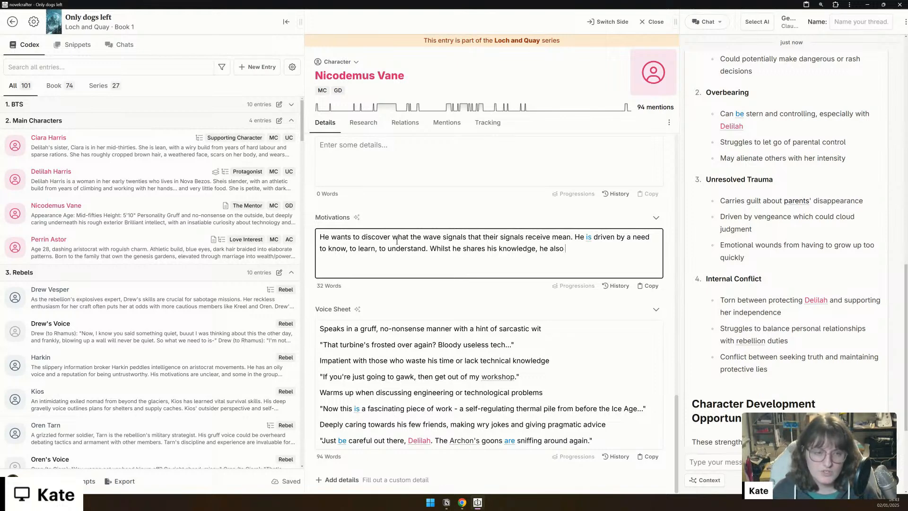
{"action": "type", "text": "is like a "}
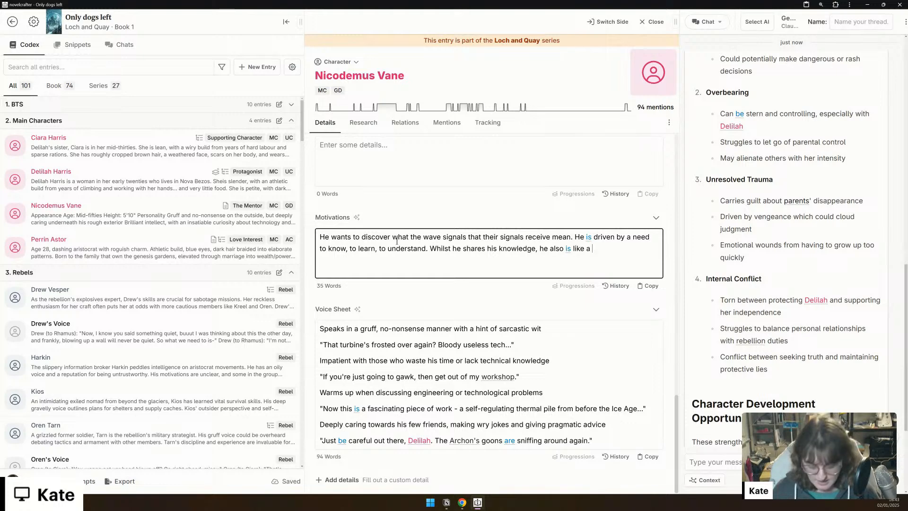
{"action": "type", "text": "black hole"}
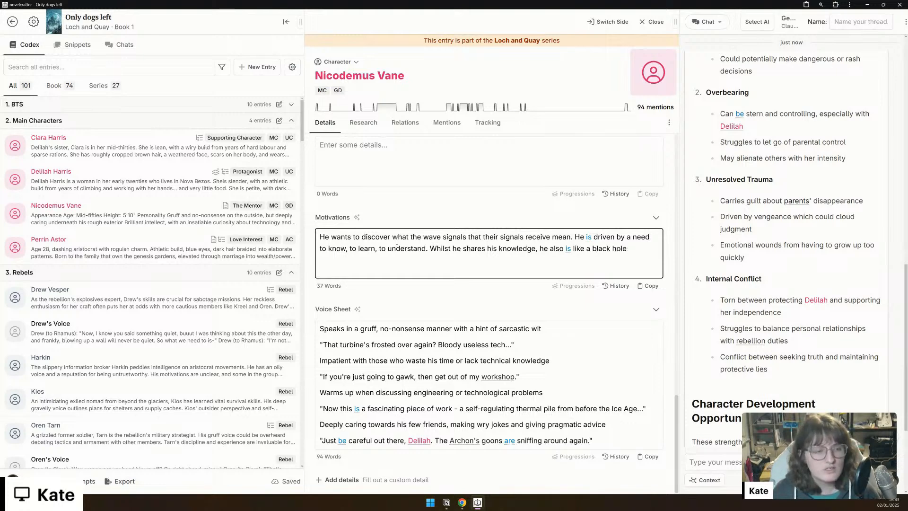
{"action": "type", "text": ", taking it al"}
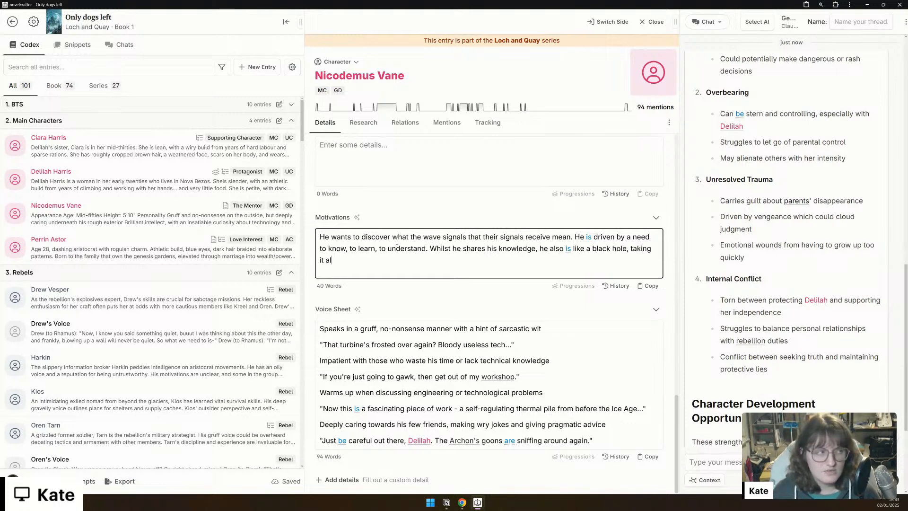
{"action": "type", "text": "l in."}
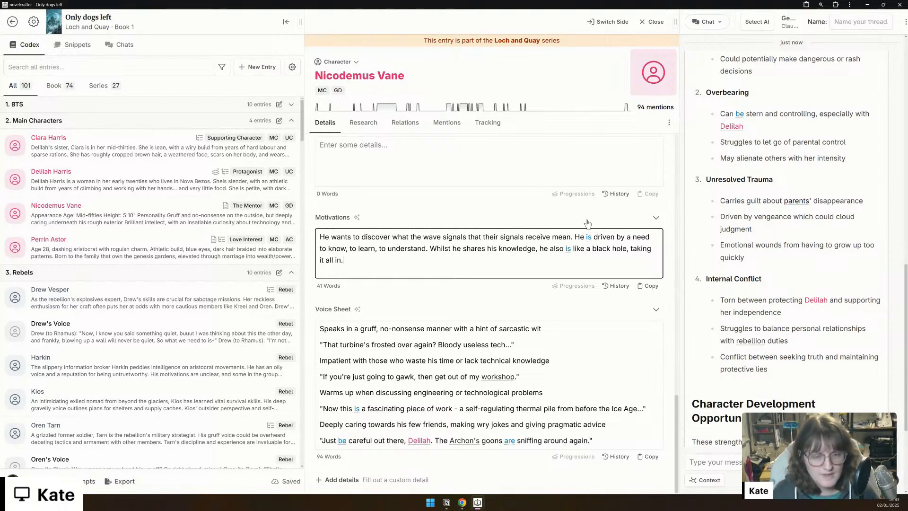
Step: Remove the "Here are one-sentence summaries for each section:" line and the "Cynicism and Mistrust:" label from the Description, keeping the sentence starting "Nicodemus' experiences"
{"action": "scroll", "coordinate": [565, 255], "scroll_direction": "up", "scroll_amount": 3}
{"action": "scroll", "coordinate": [566, 255], "scroll_direction": "up", "scroll_amount": 5}
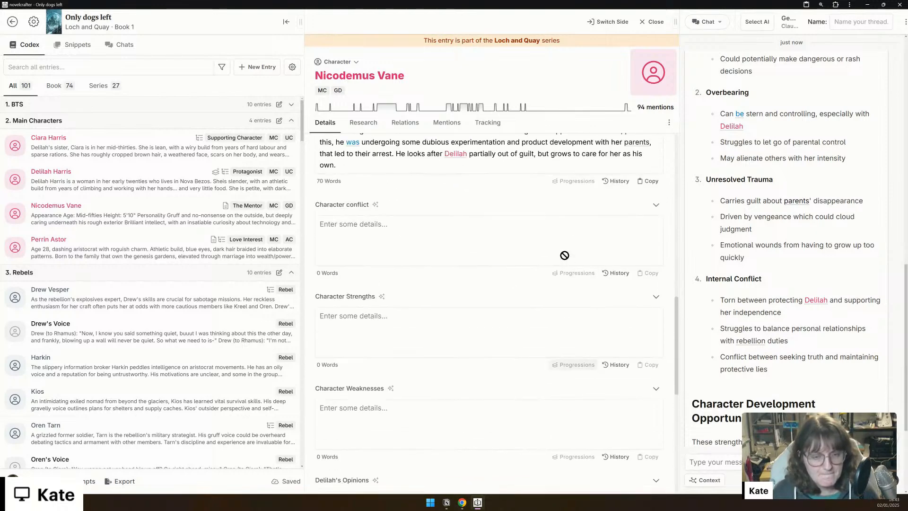
{"action": "scroll", "coordinate": [556, 273], "scroll_direction": "up", "scroll_amount": 6}
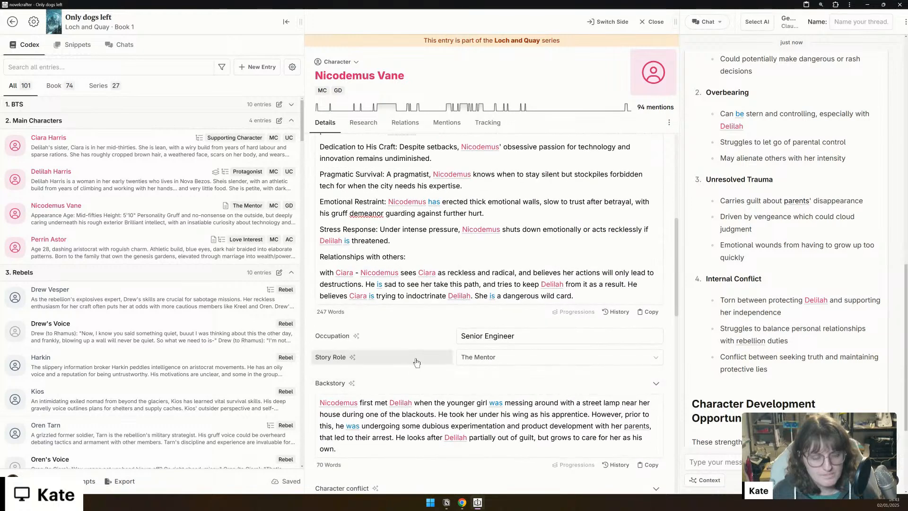
{"action": "scroll", "coordinate": [436, 360], "scroll_direction": "up", "scroll_amount": 2}
{"action": "scroll", "coordinate": [382, 348], "scroll_direction": "up", "scroll_amount": 1}
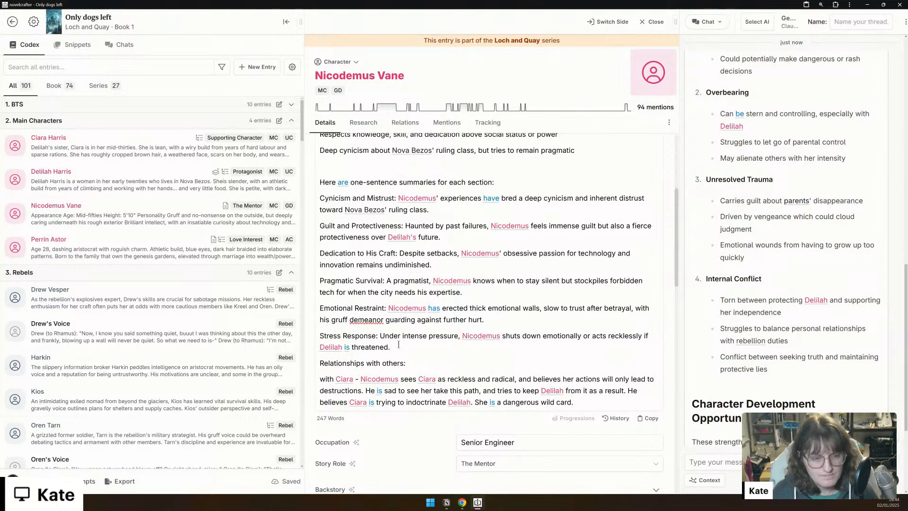
{"action": "scroll", "coordinate": [398, 344], "scroll_direction": "up", "scroll_amount": 1}
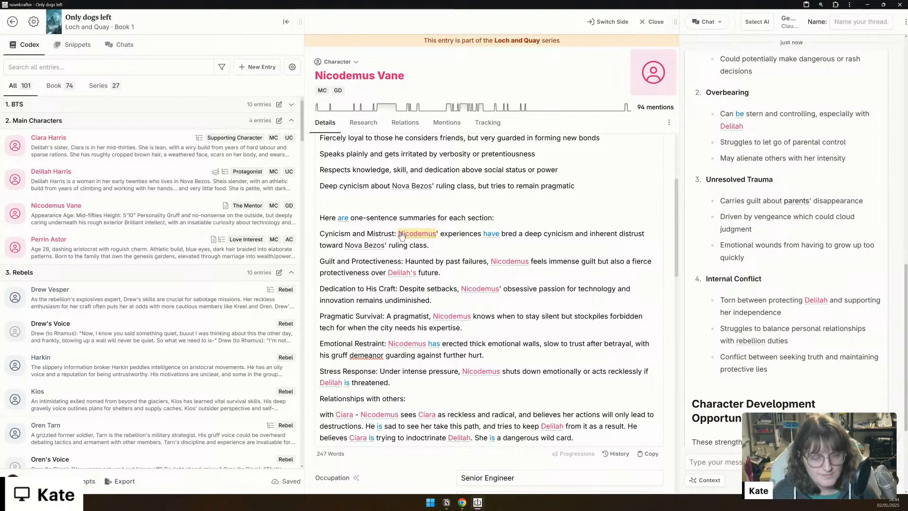
{"action": "left_click_drag", "start_coordinate": [401, 235], "coordinate": [315, 220]}
{"action": "key", "text": "BackSpace"}
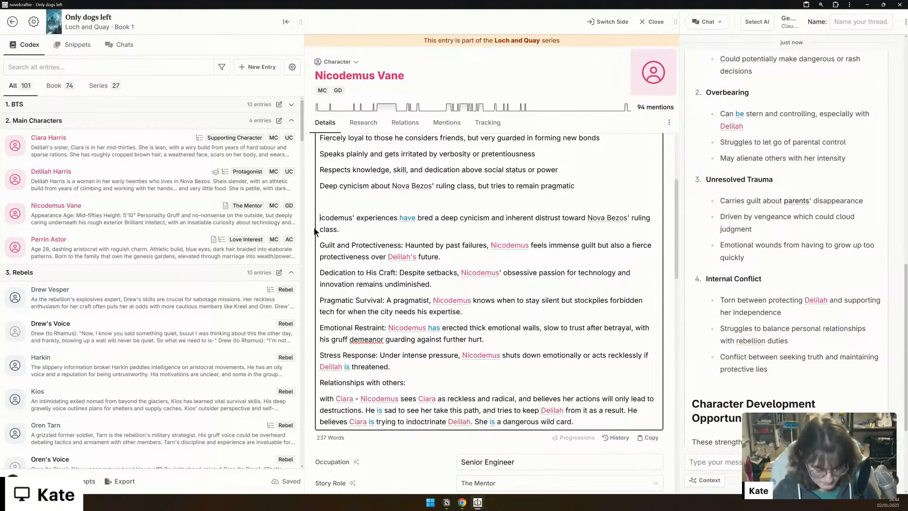
{"action": "type", "text": "N"}
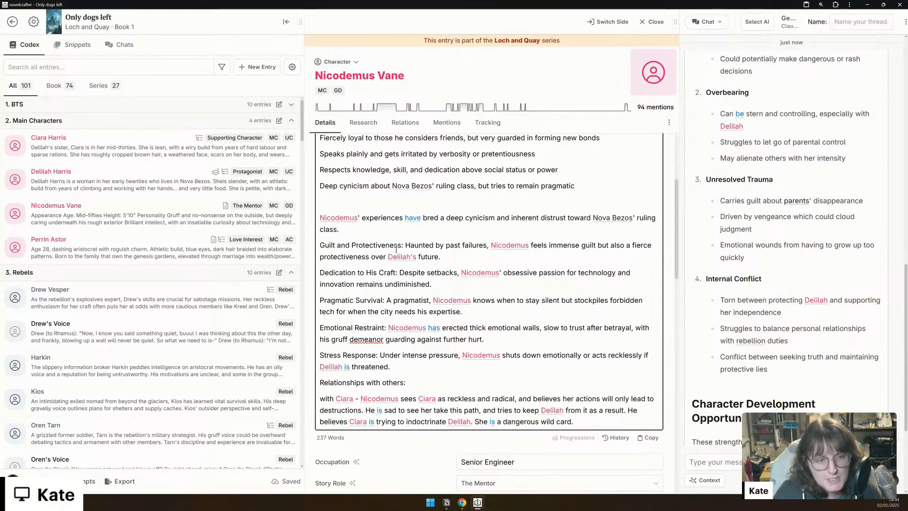
Step: Delete the "Guilt and Protectiveness" summary from Nicodemus's Description
{"action": "left_click_drag", "start_coordinate": [436, 256], "coordinate": [302, 242]}
{"action": "key", "text": "BackSpace"}
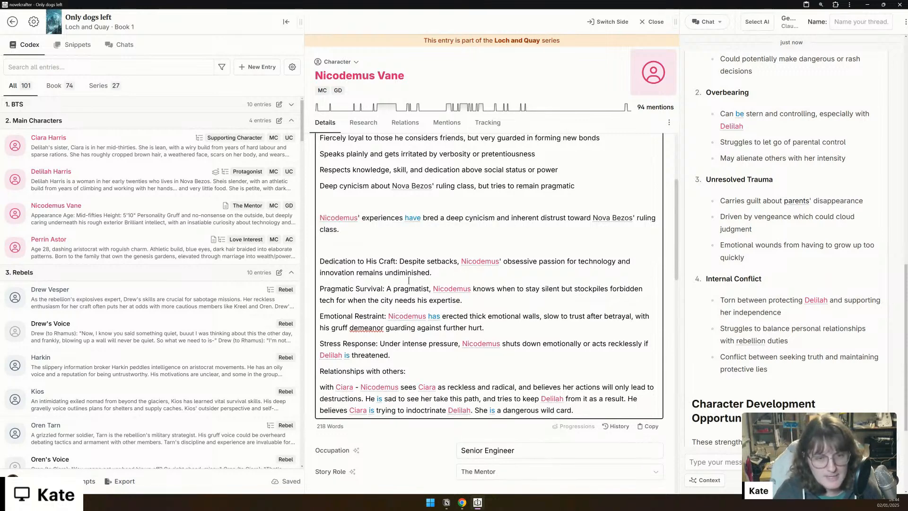
{"action": "left_click_drag", "start_coordinate": [459, 271], "coordinate": [400, 259]}
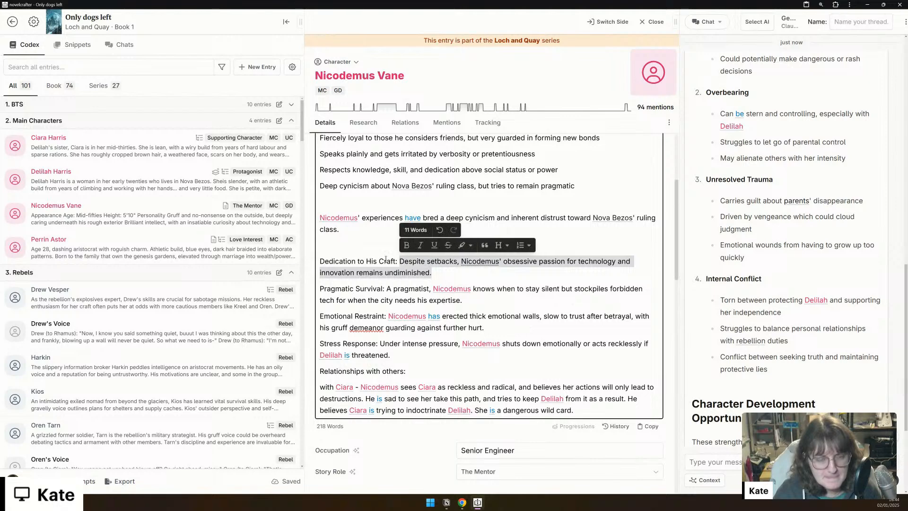
{"action": "scroll", "coordinate": [400, 260], "scroll_direction": "up", "scroll_amount": 3}
{"action": "left_click", "coordinate": [356, 260]}
{"action": "left_click", "coordinate": [364, 180]}
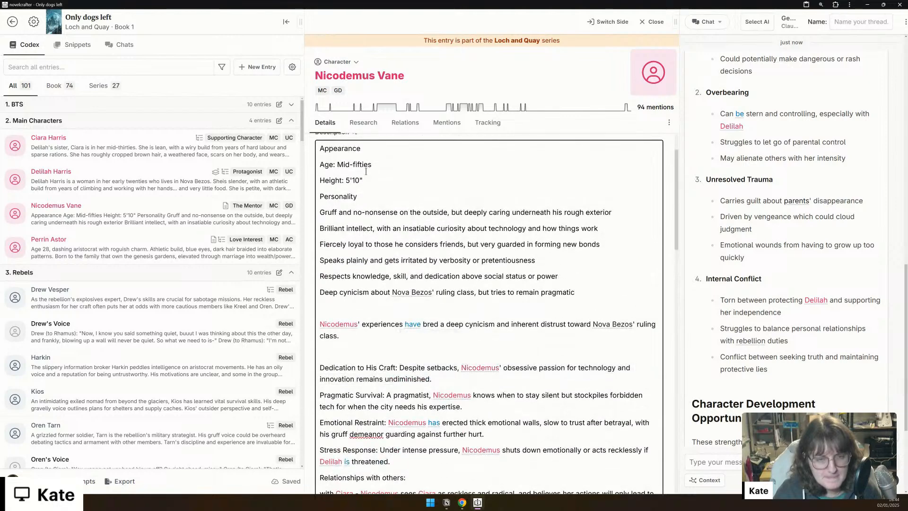
Step: Remove the height line and the "Appearance" and "Personality" headings from the Description
{"action": "left_click_drag", "start_coordinate": [375, 201], "coordinate": [306, 181]}
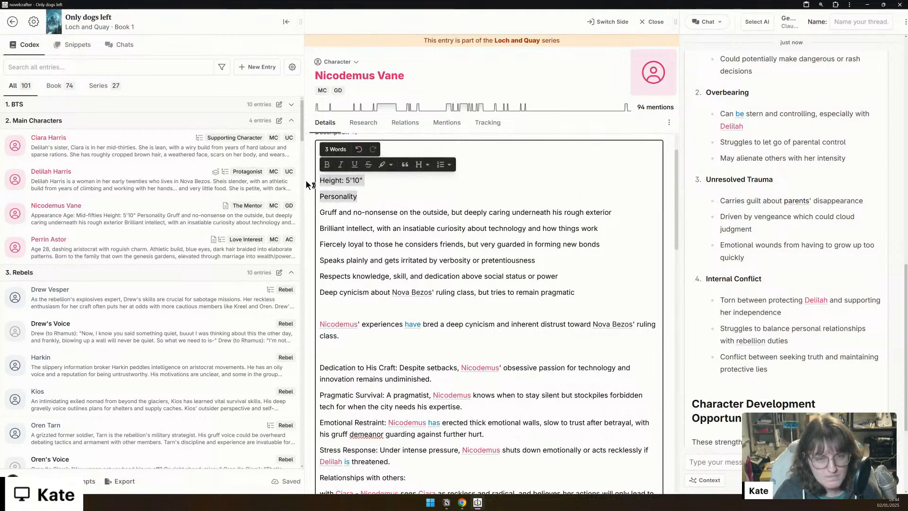
{"action": "key", "text": "BackSpace"}
{"action": "double_click", "coordinate": [343, 149]}
{"action": "key", "text": "BackSpace"}
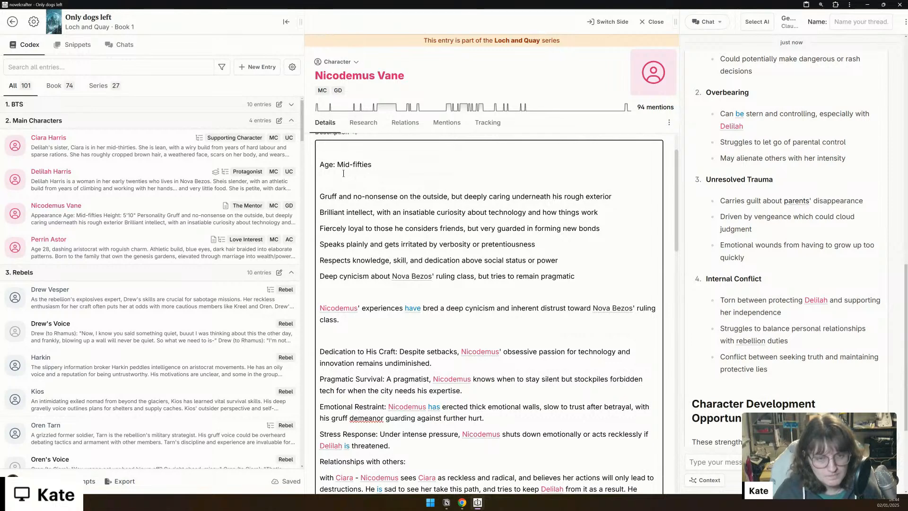
Step: Open the Description with "Nicodemus is in his mid-fifties, and is distinctly average; average height, slightly balding,"
{"action": "type", "text": "Nicodemus is "}
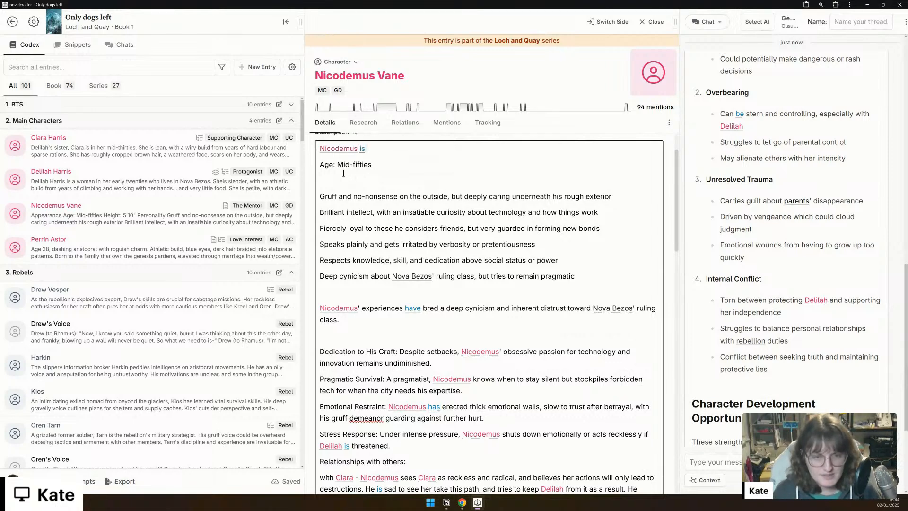
{"action": "type", "text": "in his mid-fifties,"}
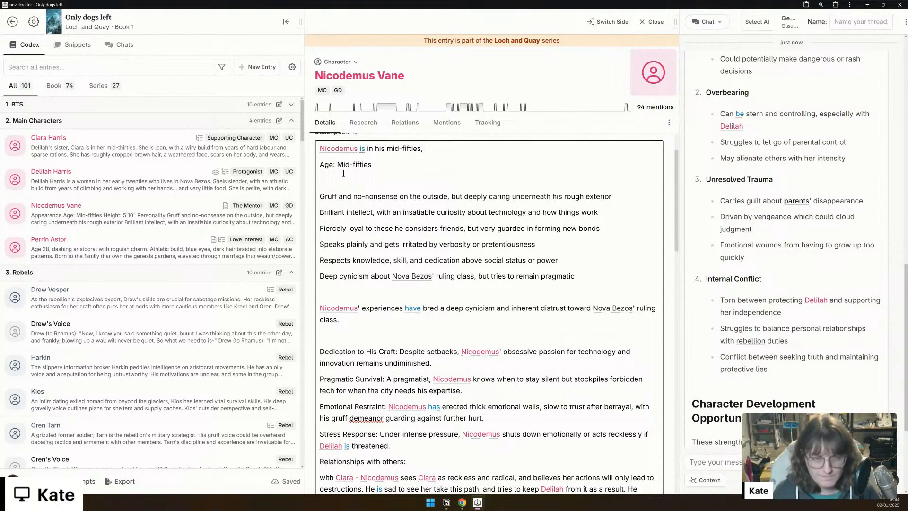
{"action": "type", "text": "and is "}
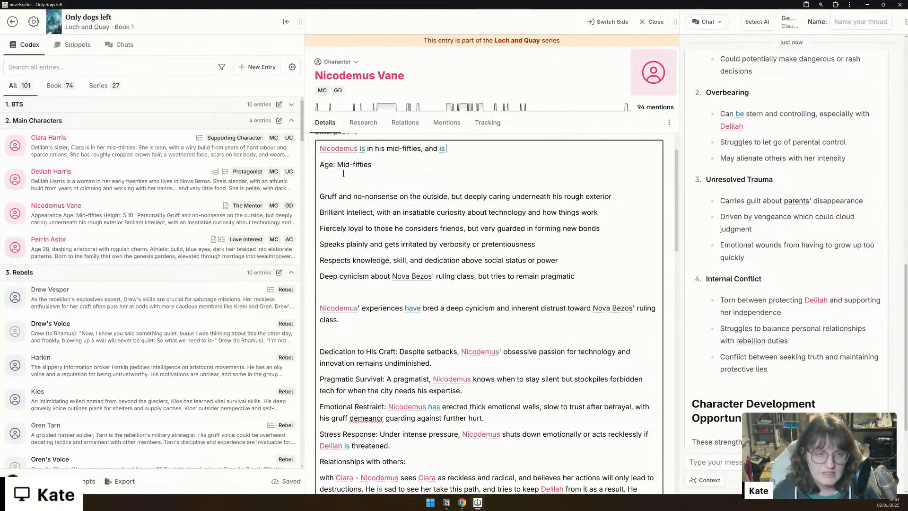
{"action": "type", "text": "distinctly"}
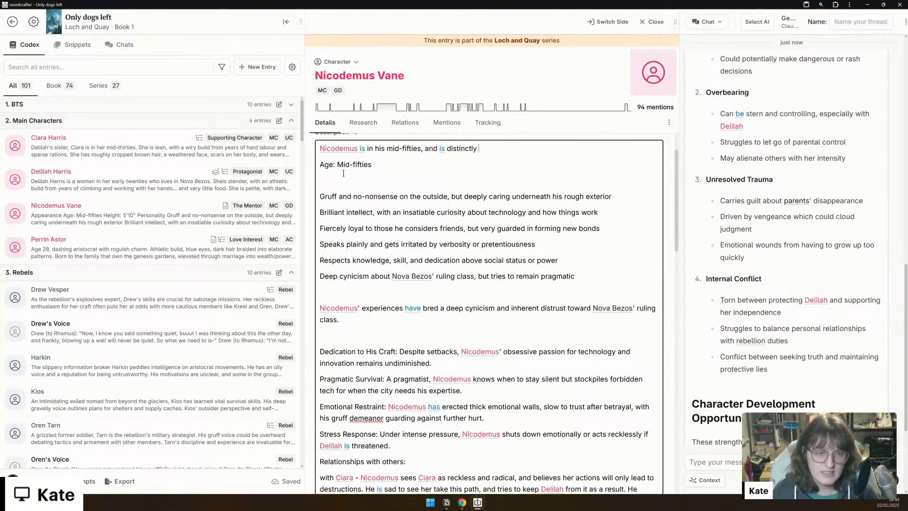
{"action": "type", "text": " average;"}
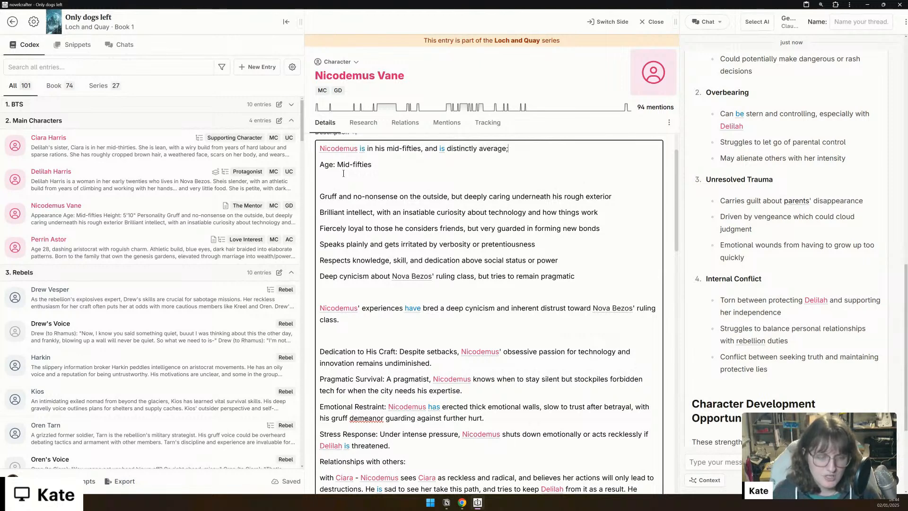
{"action": "type", "text": " average hei"}
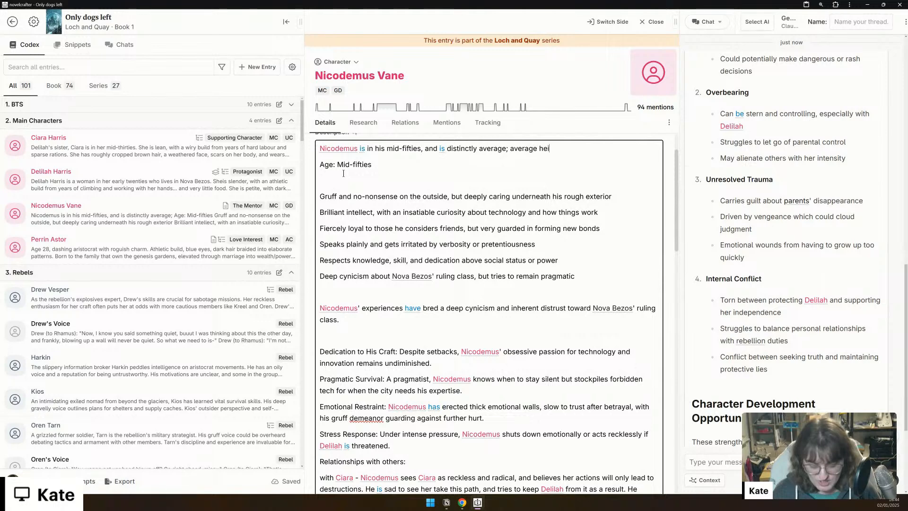
{"action": "type", "text": "ght, slightly balding,"}
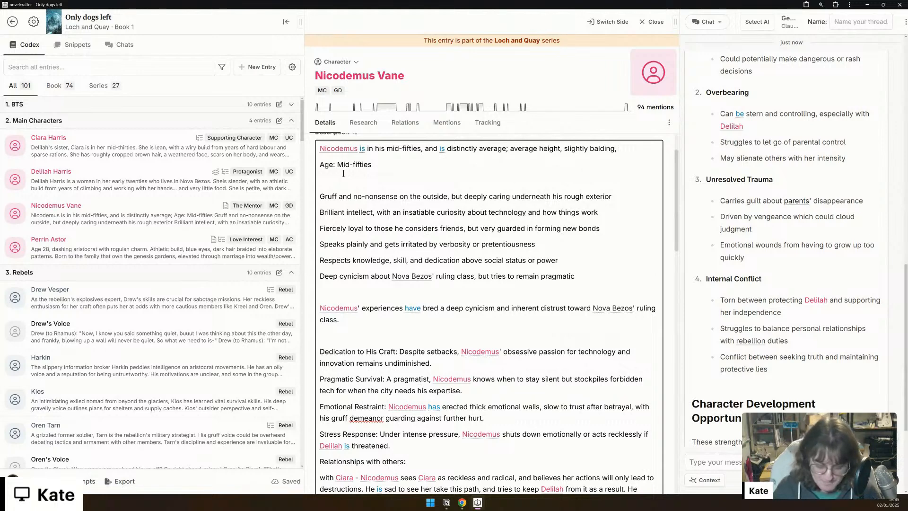
Step: Continue the opening paragraph with "is of a healthy weight, has well-kept but worn clothing. He"
{"action": "type", "text": "is"}
{"action": "key", "text": "BackSpace"}
{"action": "key", "text": "BackSpace"}
{"action": "type", "text": "is of "}
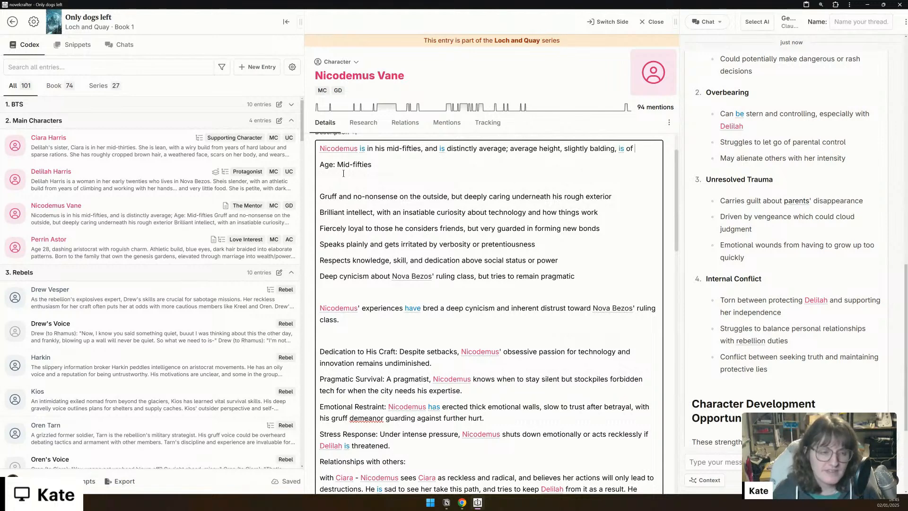
{"action": "type", "text": "a healthy wei"}
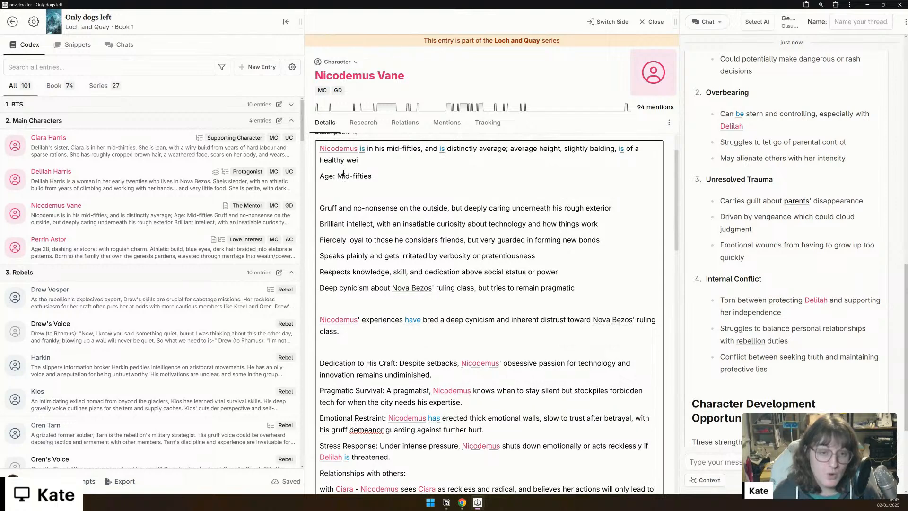
{"action": "type", "text": "ght, has "}
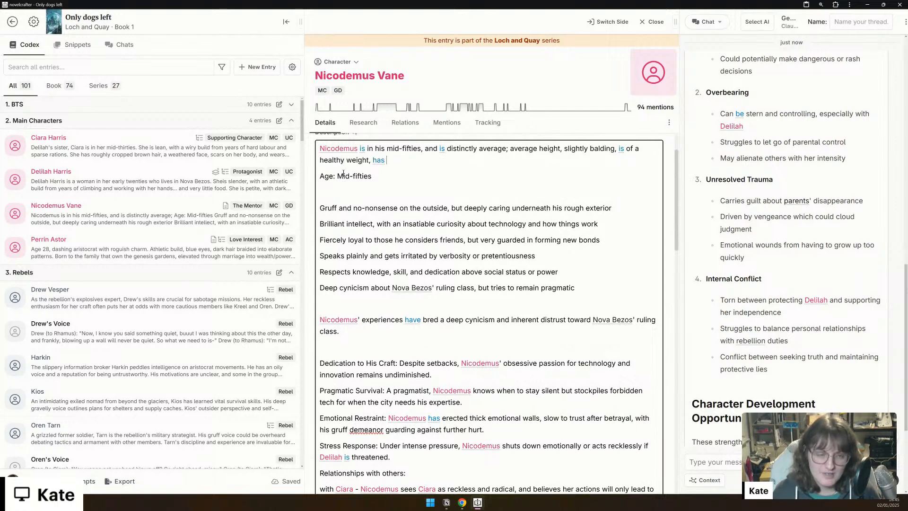
{"action": "type", "text": "nowell-kept but worn clothing. He is practical"}
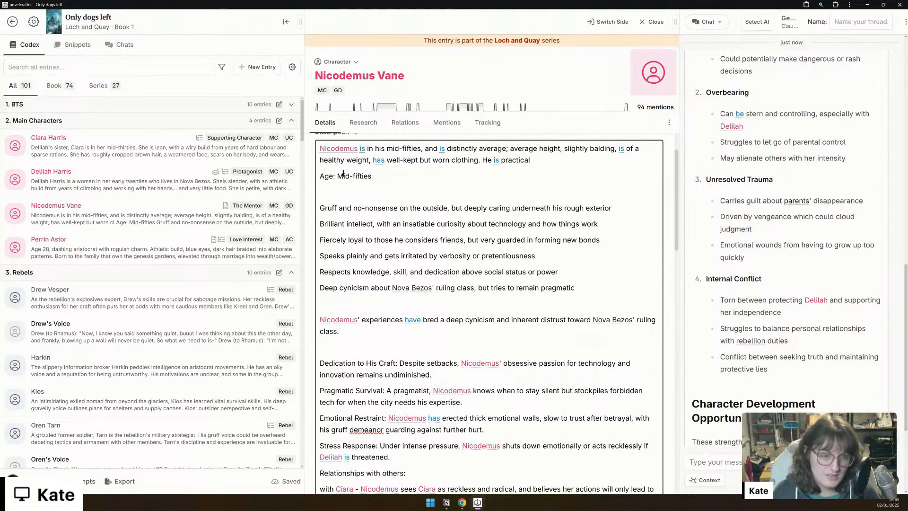
{"action": "key", "text": "BackSpace"}
{"action": "key", "text": "BackSpace"}
{"action": "key", "text": "BackSpace"}
{"action": "key", "text": "BackSpace"}
{"action": "key", "text": "BackSpace"}
{"action": "key", "text": "BackSpace"}
{"action": "key", "text": "BackSpace"}
{"action": "key", "text": "BackSpace"}
{"action": "key", "text": "BackSpace"}
{"action": "key", "text": "BackSpace"}
{"action": "key", "text": "BackSpace"}
{"action": "key", "text": "BackSpace"}
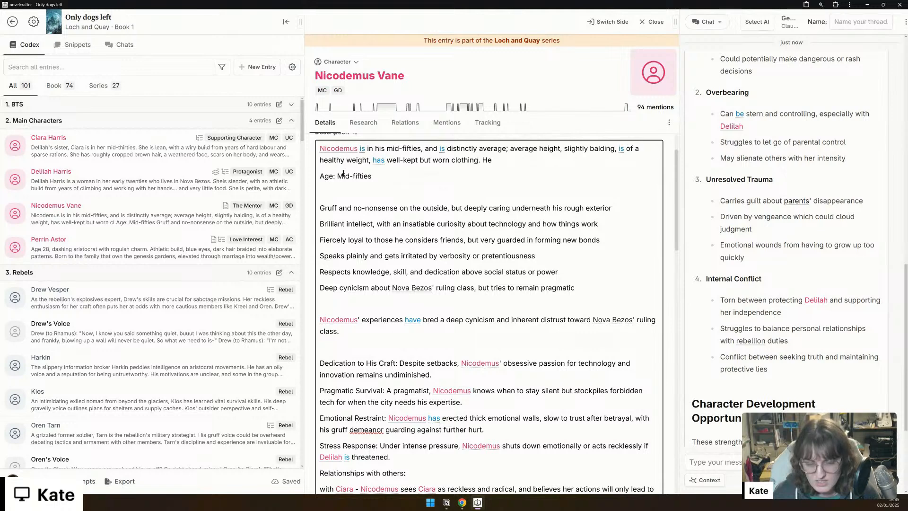
Step: Finish the opening paragraph with "wears a single lens set of glasses to magnify his work."
{"action": "type", "text": "wears a"}
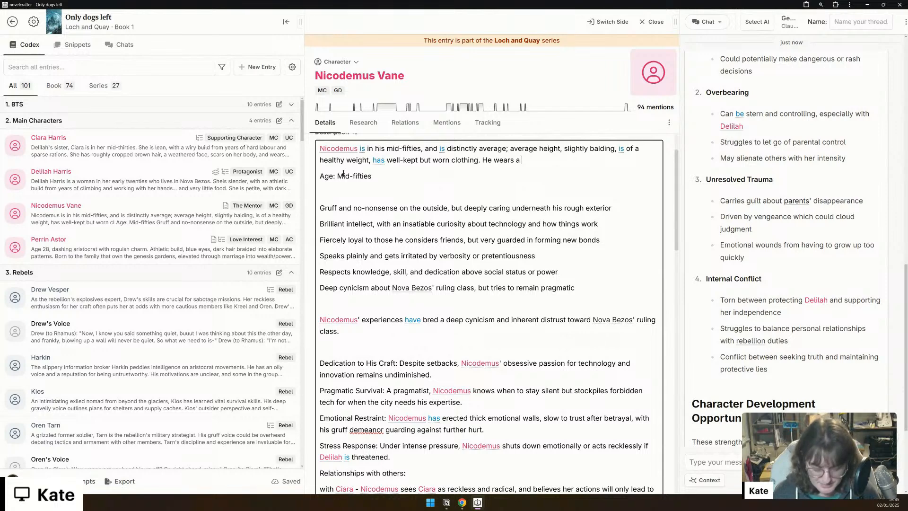
{"action": "type", "text": " single "}
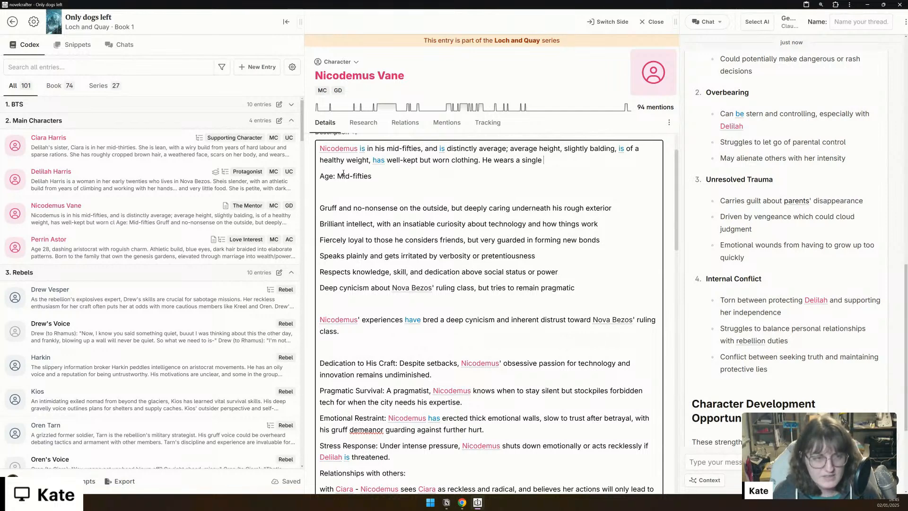
{"action": "type", "text": "lens set o"}
{"action": "type", "text": "f "}
{"action": "type", "text": "glasses to "}
{"action": "type", "text": "magnify "}
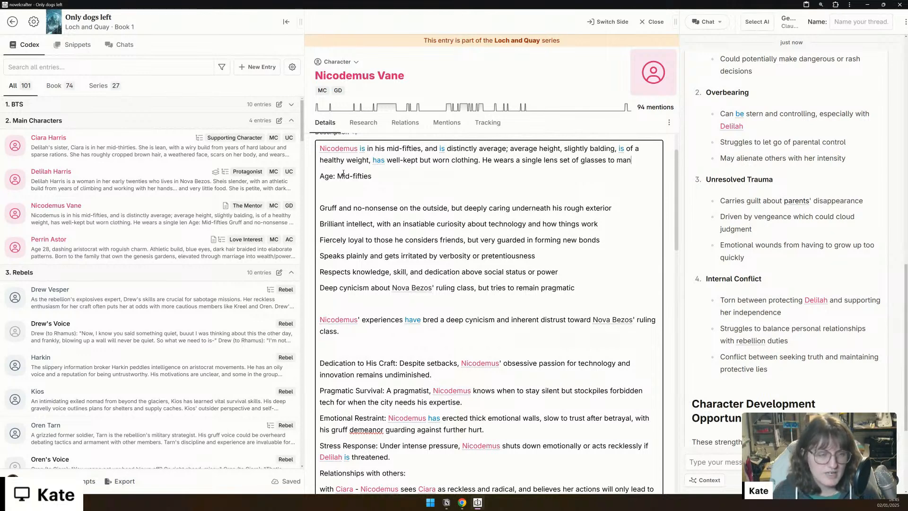
{"action": "type", "text": "his work."}
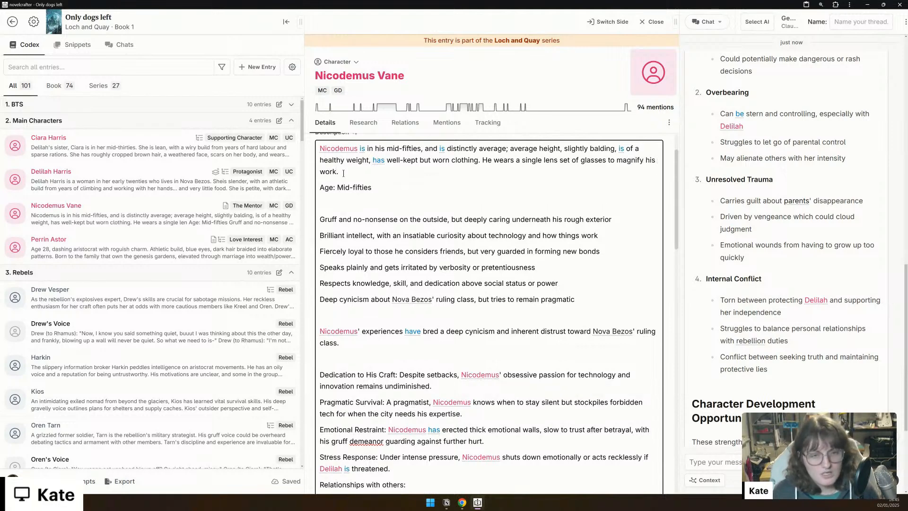
Step: Remove the "Age: Mid-fifties" line and the empty line beneath it
{"action": "triple_click", "coordinate": [352, 186]}
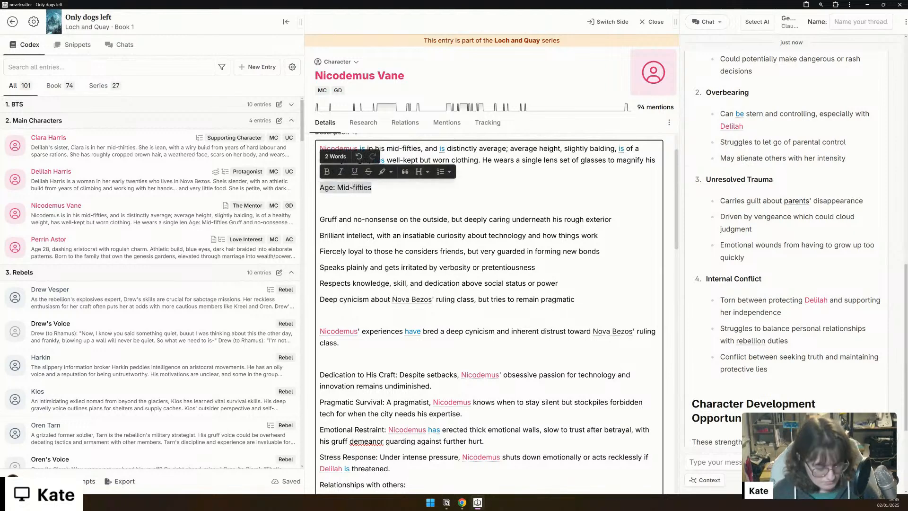
{"action": "key", "text": "BackSpace"}
{"action": "key", "text": "Delete"}
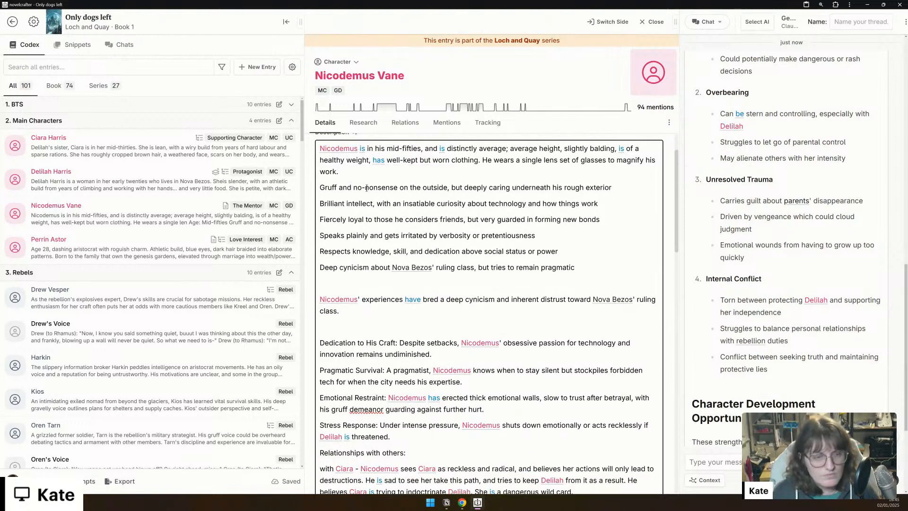
Step: Replace "but deeply caring underneath his rough exterior" with "Nicodemus cares deeply about his work,"
{"action": "left_click_drag", "start_coordinate": [453, 186], "coordinate": [620, 187]}
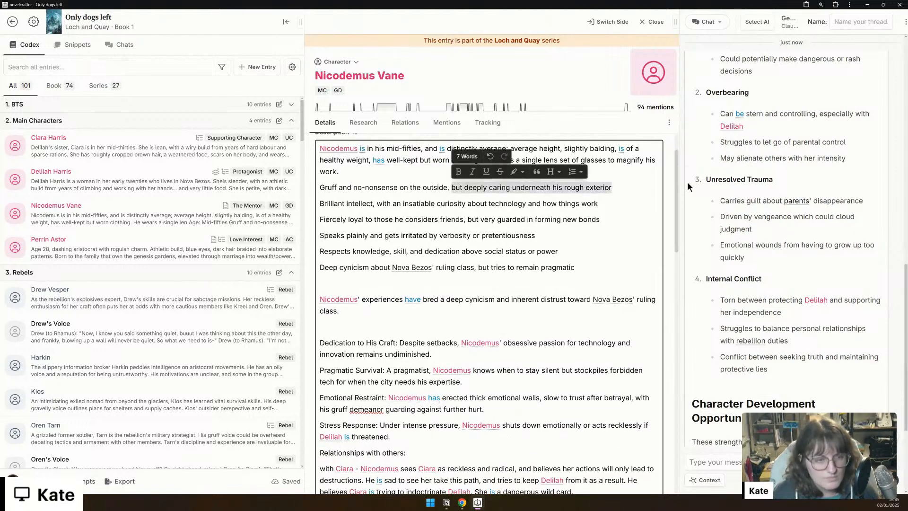
{"action": "type", "text": "Nicodemus "}
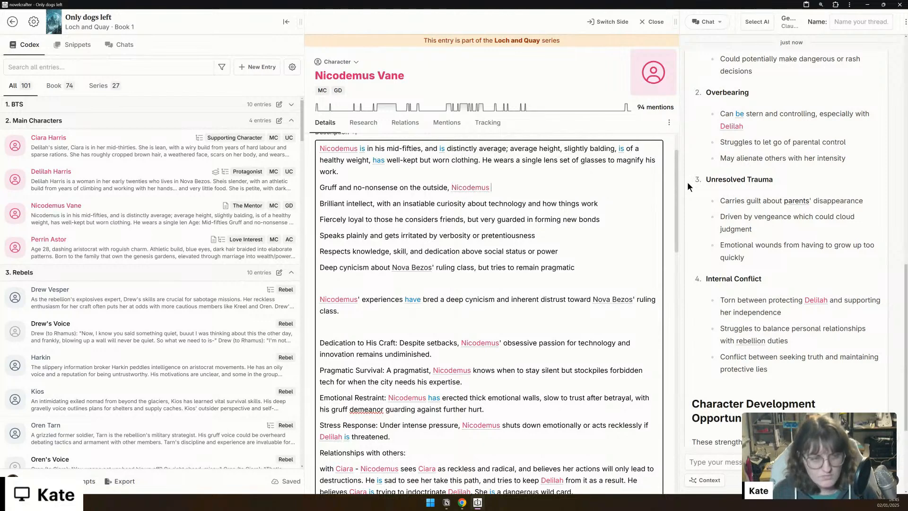
{"action": "type", "text": "cares deeply"}
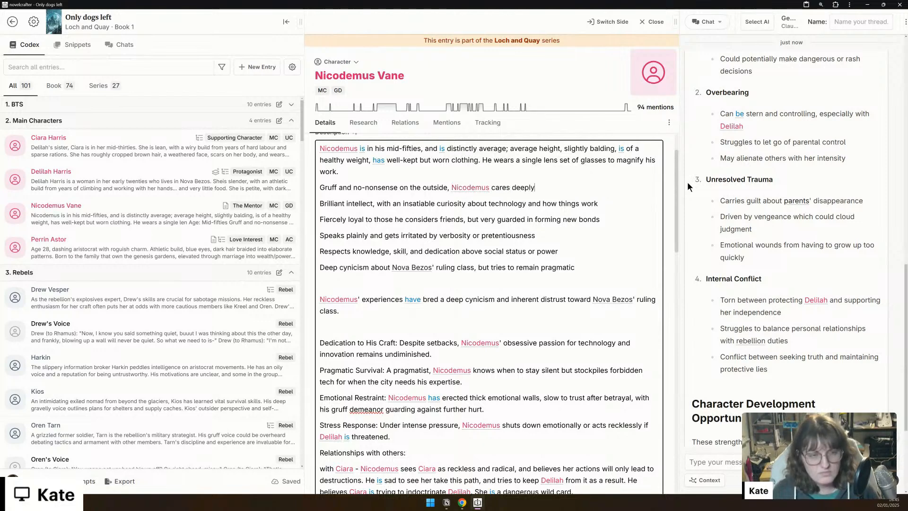
{"action": "type", "text": " about his work"}
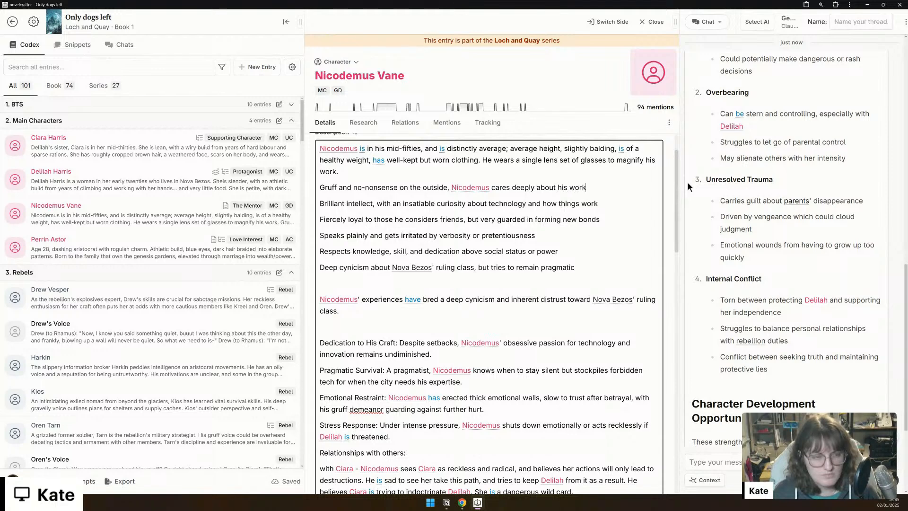
{"action": "type", "text": ", his friends, "}
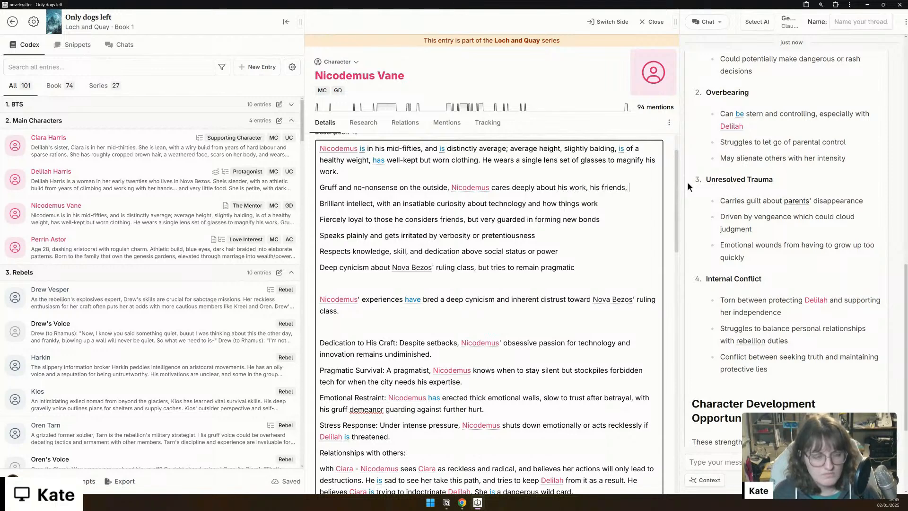
{"action": "type", "text": "and his"}
{"action": "key", "text": "BackSpace"}
{"action": "key", "text": "BackSpace"}
{"action": "key", "text": "BackSpace"}
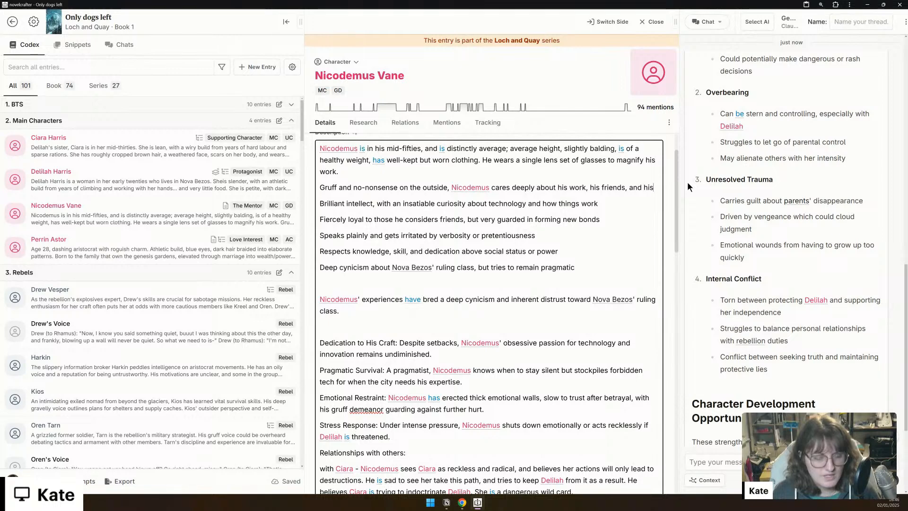
{"action": "key", "text": "ctrl+BackSpace"}
{"action": "key", "text": "ctrl+BackSpace"}
{"action": "key", "text": "ctrl+BackSpace"}
Step: Add "and those he is closest too. This conflicts with his", merging in the next line as "brilliant intellect and insatiable curiosity about technology and how things work."
{"action": "type", "text": "and those he is closest too. This conflicts with his"}
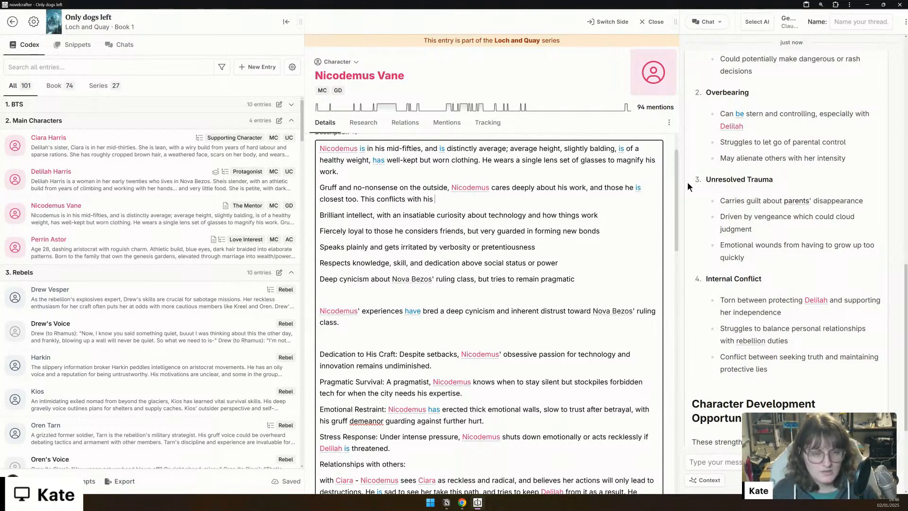
{"action": "key", "text": "Delete"}
{"action": "key", "text": "Delete"}
{"action": "type", "text": "b"}
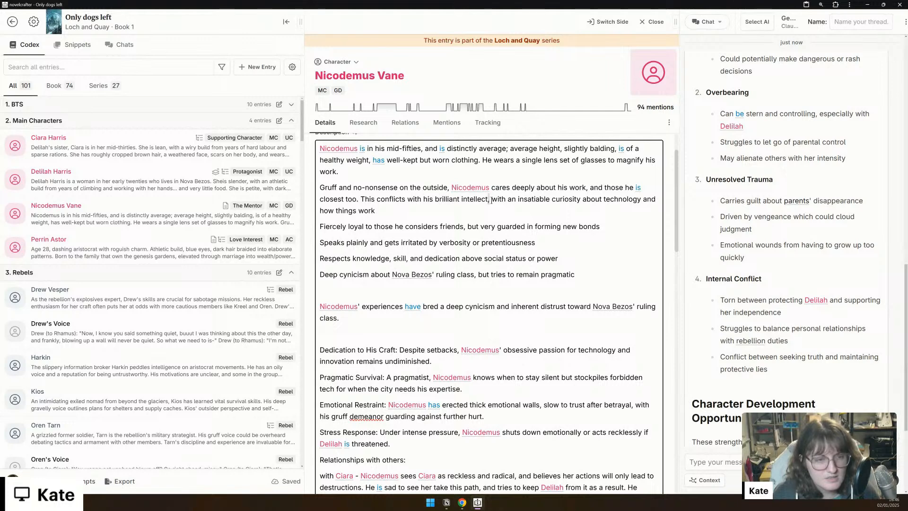
{"action": "left_click_drag", "start_coordinate": [491, 200], "coordinate": [515, 199]}
{"action": "type", "text": "and"}
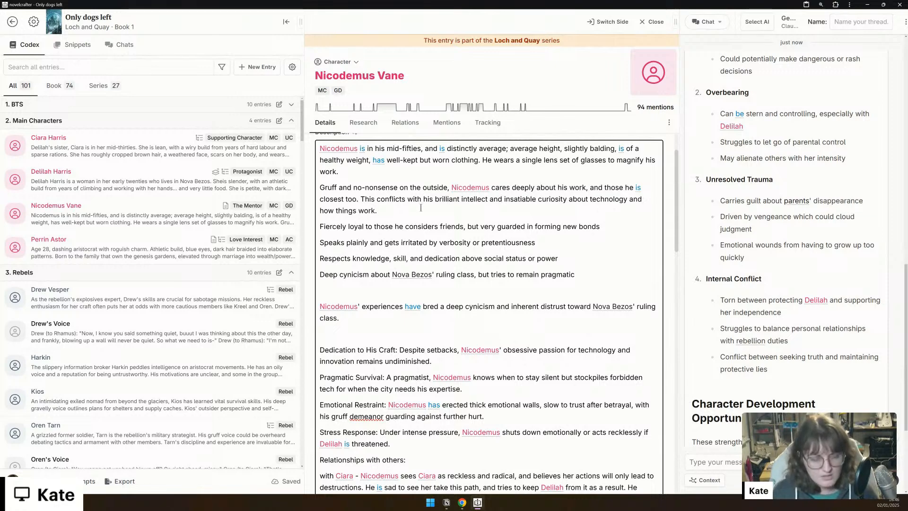
Step: Join the "Fiercely loyal" line to the paragraph and delete everything from "Speaks plainly" through "ruling class.", including the empty lines
{"action": "key", "text": "Delete"}
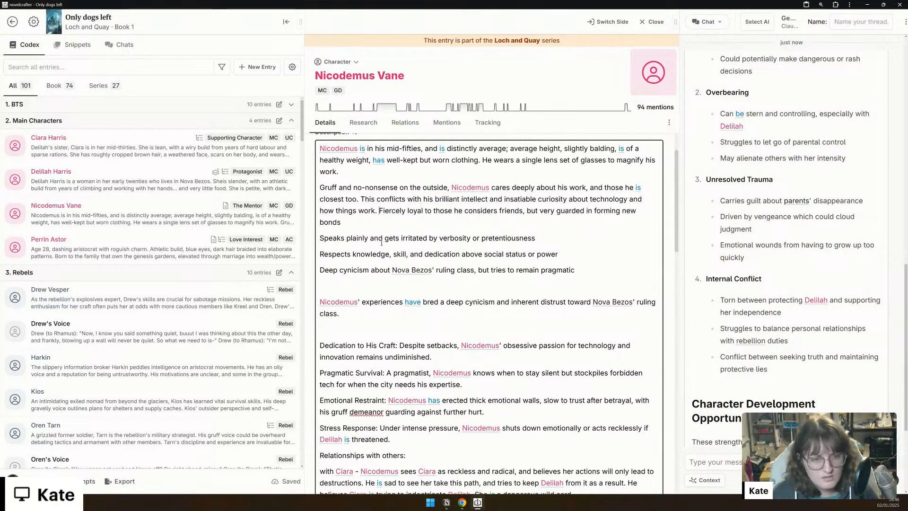
{"action": "left_click_drag", "start_coordinate": [320, 236], "coordinate": [355, 311]}
{"action": "key", "text": "Delete"}
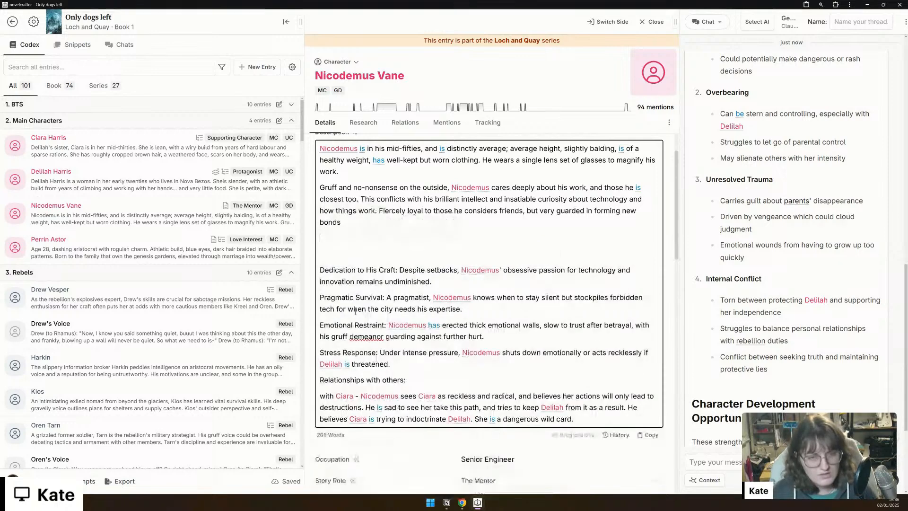
{"action": "key", "text": "Delete"}
{"action": "key", "text": "Delete"}
{"action": "scroll", "coordinate": [502, 325], "scroll_direction": "down", "scroll_amount": 1}
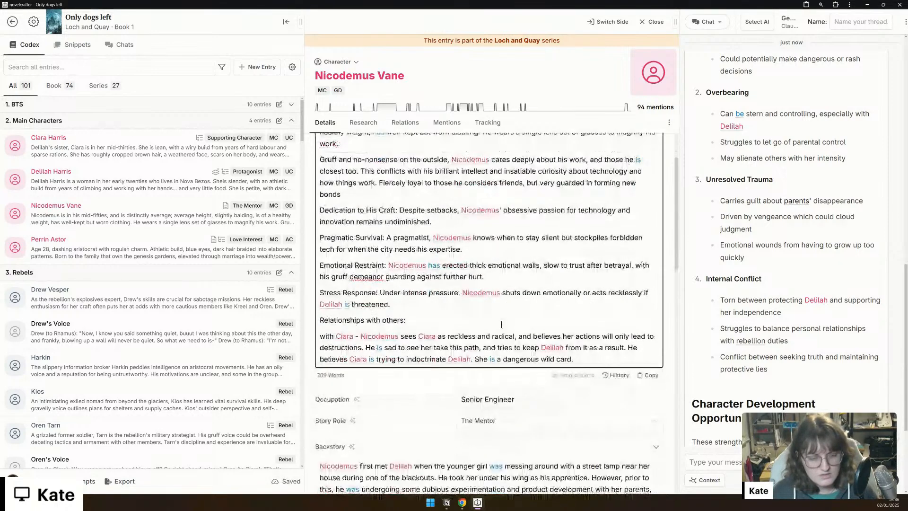
Step: Add "His work has left him deeply cynical with the" to the end of the Backstory, correcting the spelling of "cynical"
{"action": "scroll", "coordinate": [502, 324], "scroll_direction": "down", "scroll_amount": 4}
{"action": "left_click", "coordinate": [410, 399]}
{"action": "type", "text": "His work has l"}
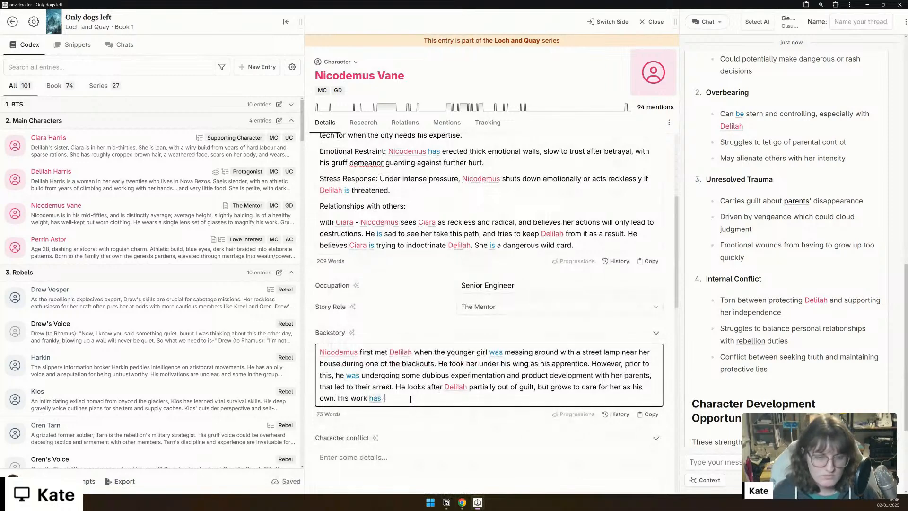
{"action": "type", "text": "eft him deepl"}
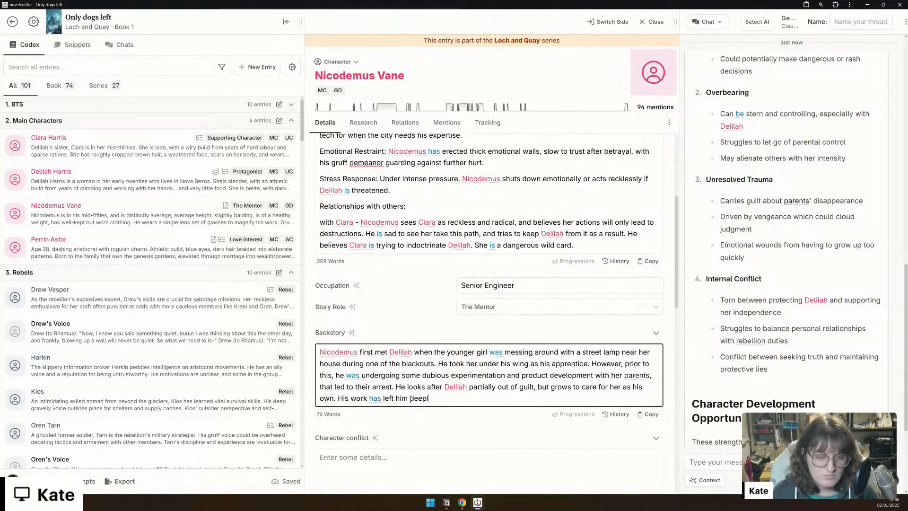
{"action": "type", "text": "y cy"}
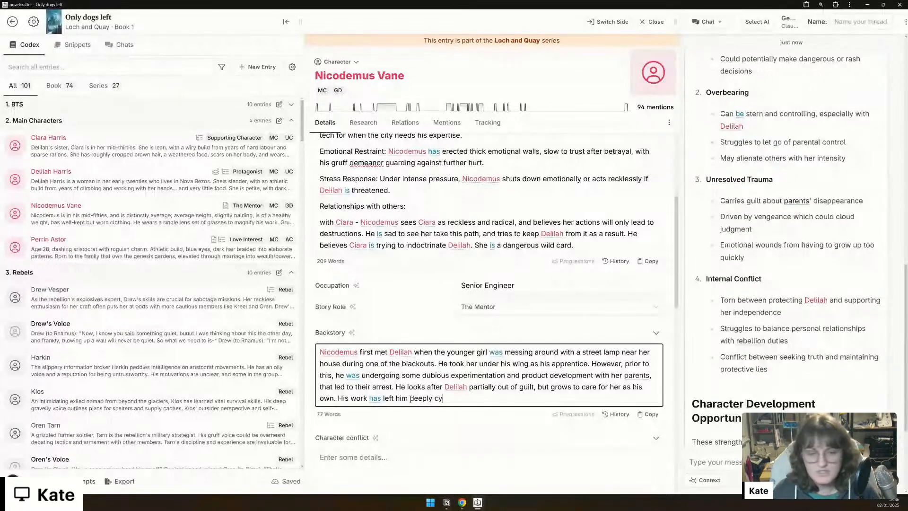
{"action": "type", "text": "nacle wi"}
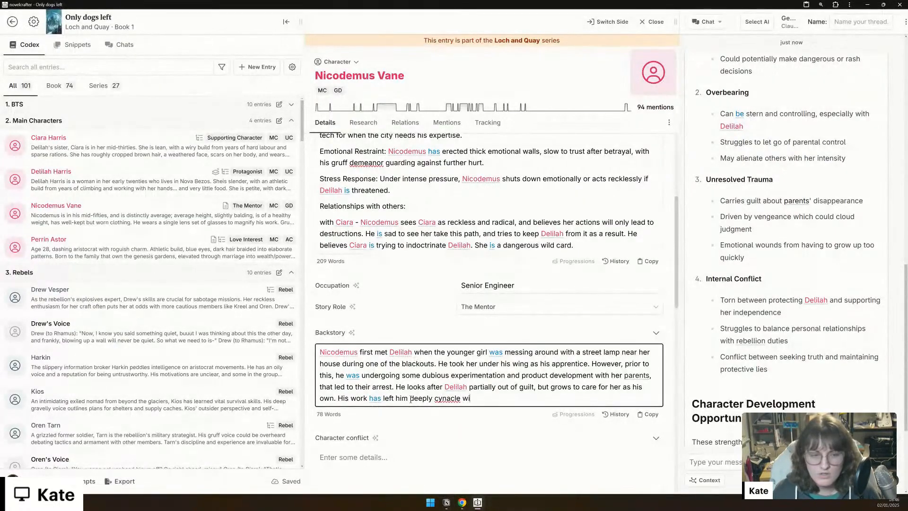
{"action": "key", "text": "BackSpace"}
{"action": "key", "text": "BackSpace"}
{"action": "key", "text": "BackSpace"}
{"action": "key", "text": "BackSpace"}
{"action": "key", "text": "BackSpace"}
{"action": "key", "text": "BackSpace"}
{"action": "key", "text": "BackSpace"}
{"action": "key", "text": "BackSpace"}
{"action": "key", "text": "BackSpace"}
{"action": "key", "text": "BackSpace"}
{"action": "key", "text": "BackSpace"}
{"action": "key", "text": "BackSpace"}
{"action": "type", "text": "e"}
{"action": "key", "text": "BackSpace"}
{"action": "type", "text": "y"}
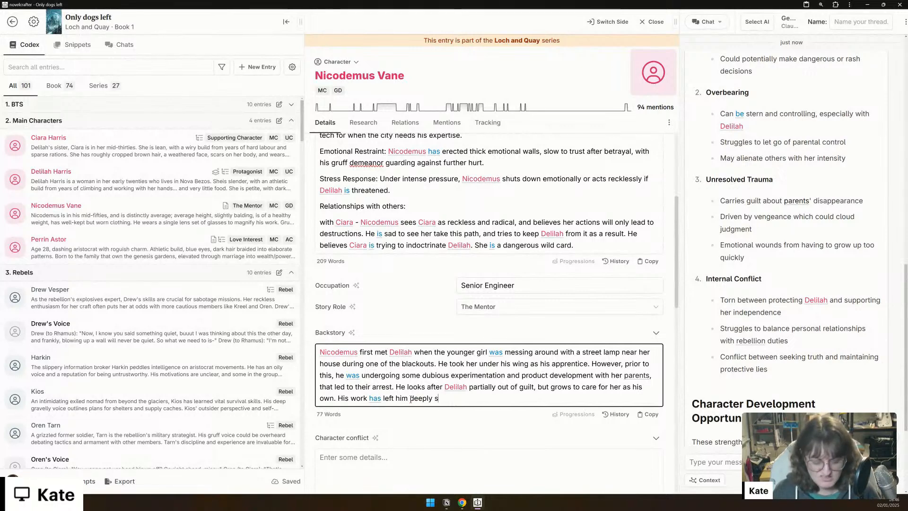
{"action": "type", "text": " cyn"}
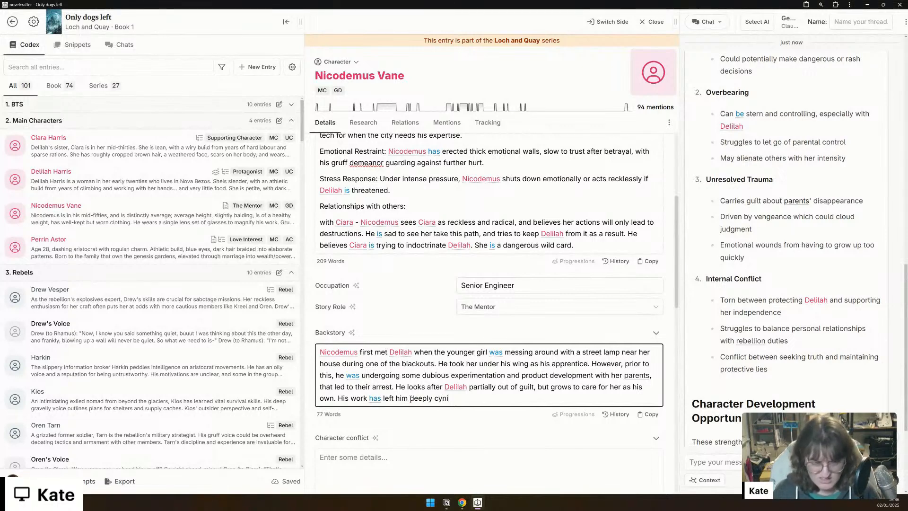
{"action": "type", "text": "acle with the"}
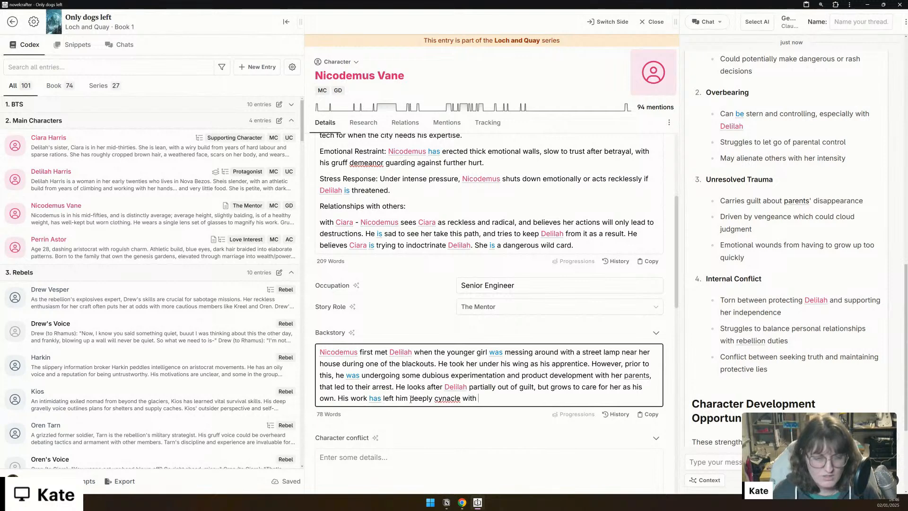
{"action": "right_click", "coordinate": [443, 399]}
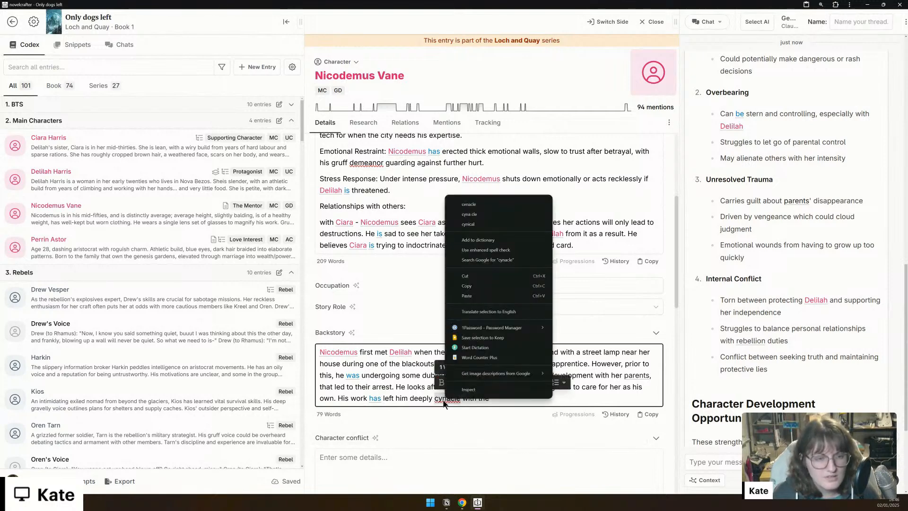
{"action": "left_click", "coordinate": [481, 224]}
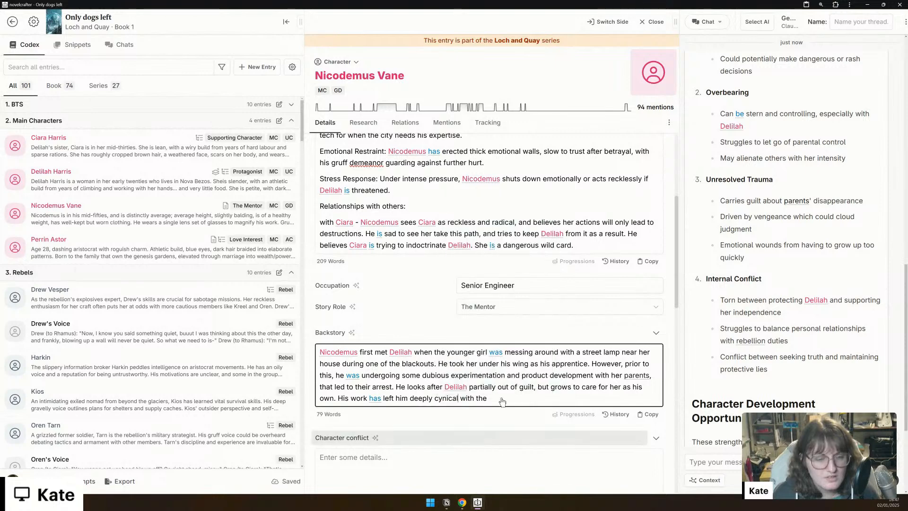
Step: Complete the last Backstory sentence with "ruling class who don't work to protect the long-term future of the city."
{"action": "type", "text": "ruling"}
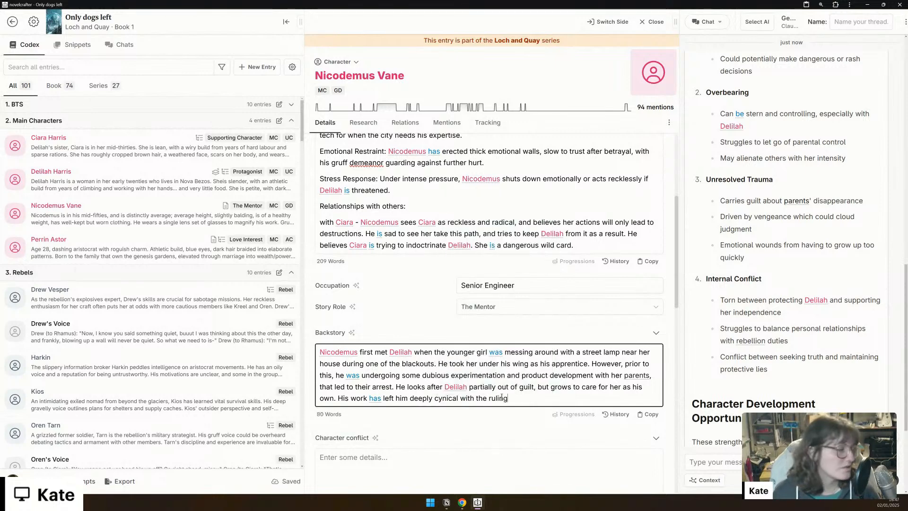
{"action": "type", "text": " class who don"}
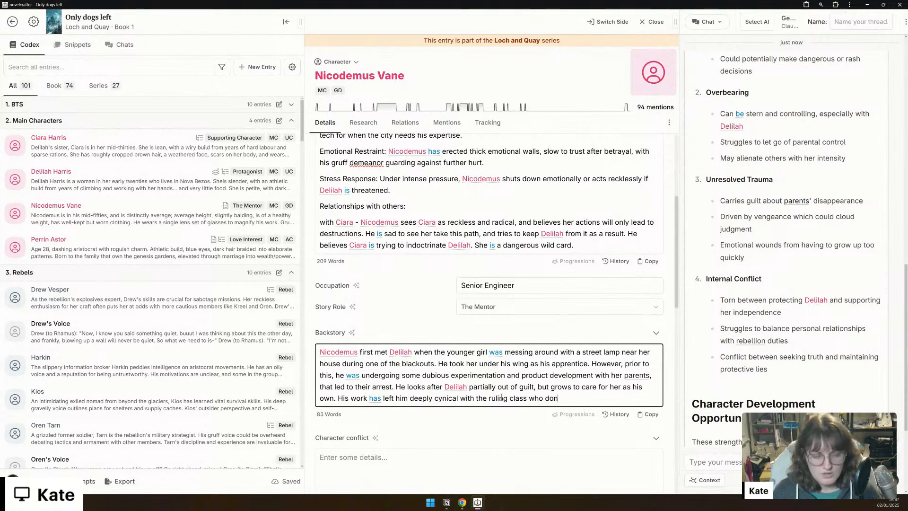
{"action": "type", "text": "'t work to prote"}
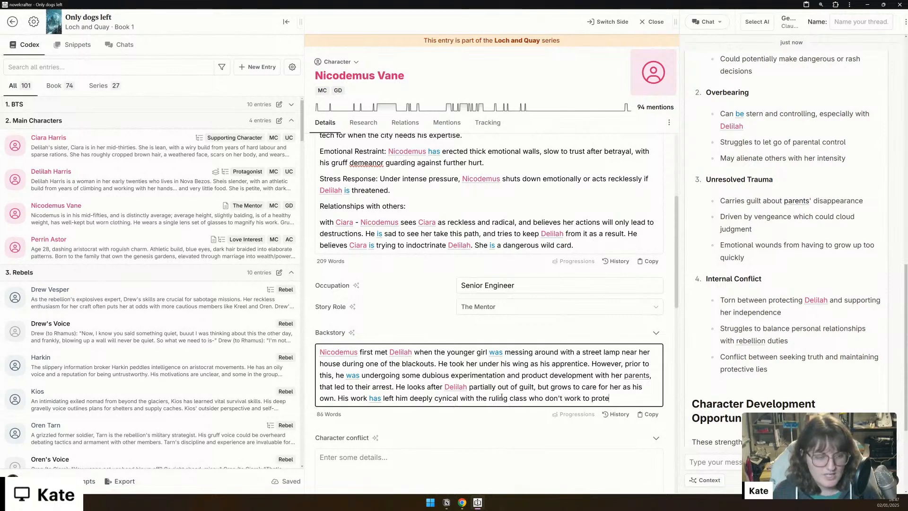
{"action": "type", "text": "ct the long-t"}
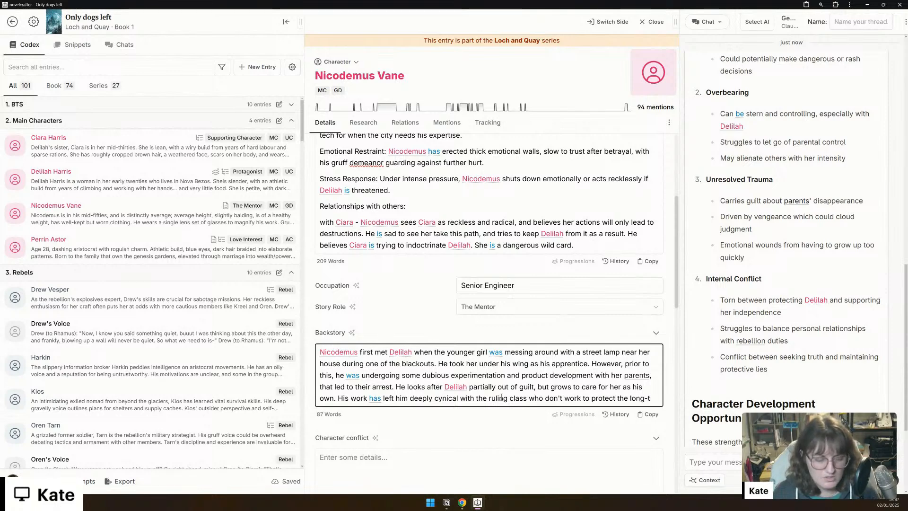
{"action": "type", "text": "erm future of the city."}
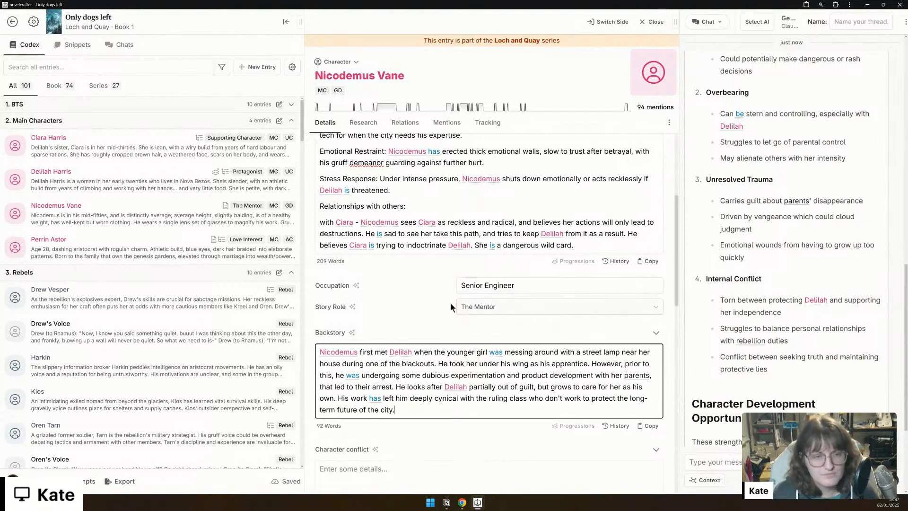
Step: Delete the "Dedication to His Craft" paragraph and its leftover empty line from the Description
{"action": "scroll", "coordinate": [429, 310], "scroll_direction": "up", "scroll_amount": 5}
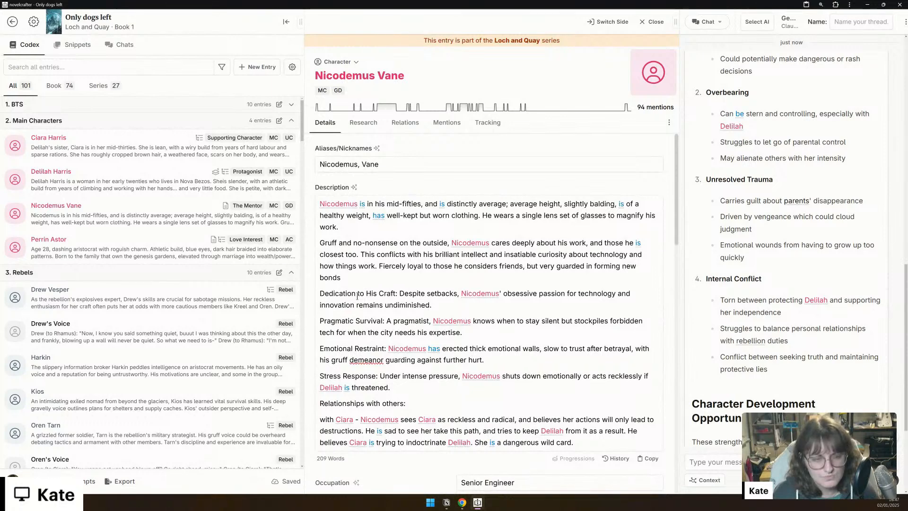
{"action": "triple_click", "coordinate": [357, 295]}
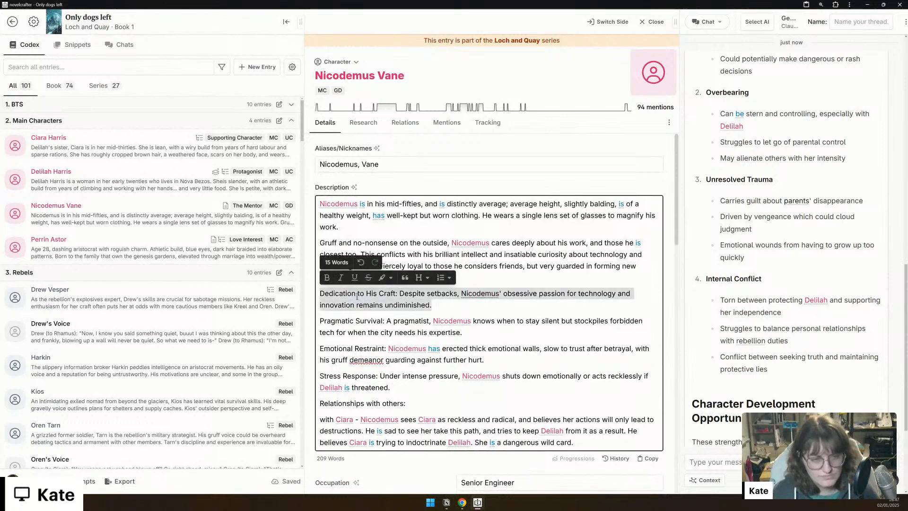
{"action": "key", "text": "BackSpace"}
{"action": "key", "text": "BackSpace"}
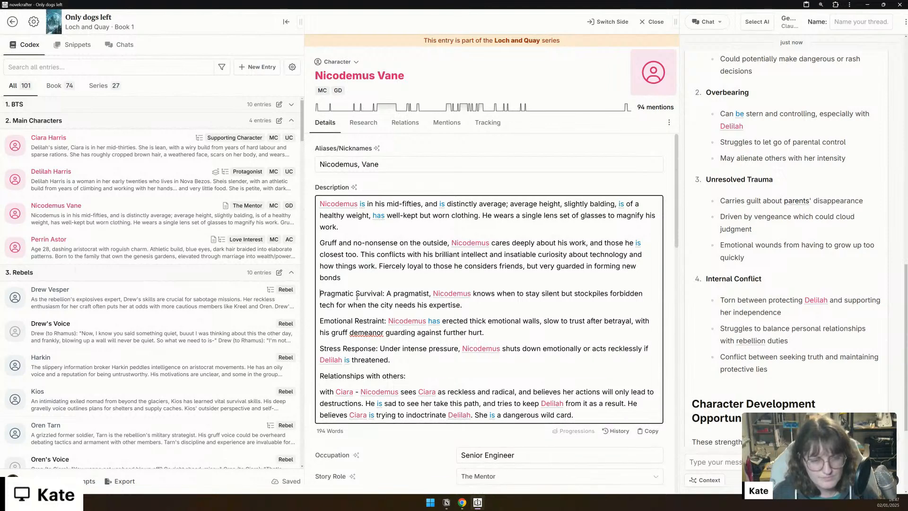
Step: Send the chat the request "great! now please state the character strengths, weaknesses and conflicts/development opps for Nicodemus"
{"action": "scroll", "coordinate": [357, 297], "scroll_direction": "down", "scroll_amount": 10}
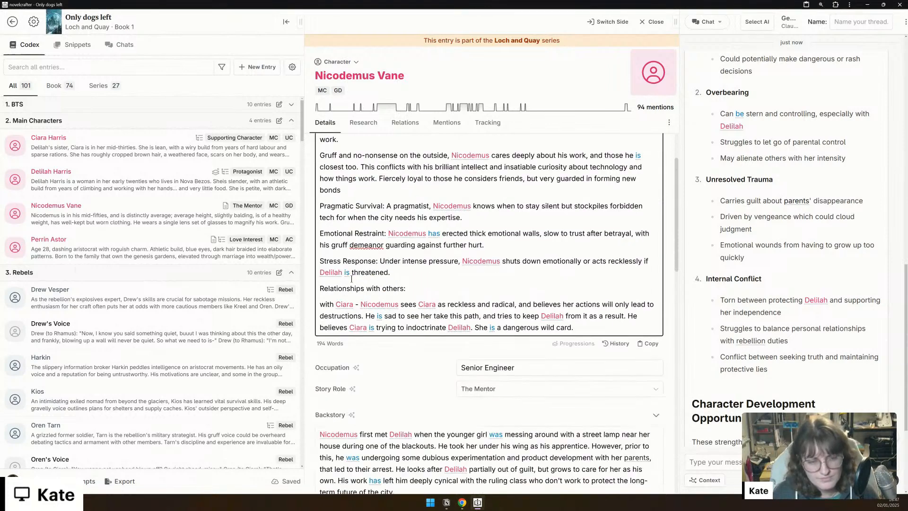
{"action": "scroll", "coordinate": [352, 279], "scroll_direction": "down", "scroll_amount": 4}
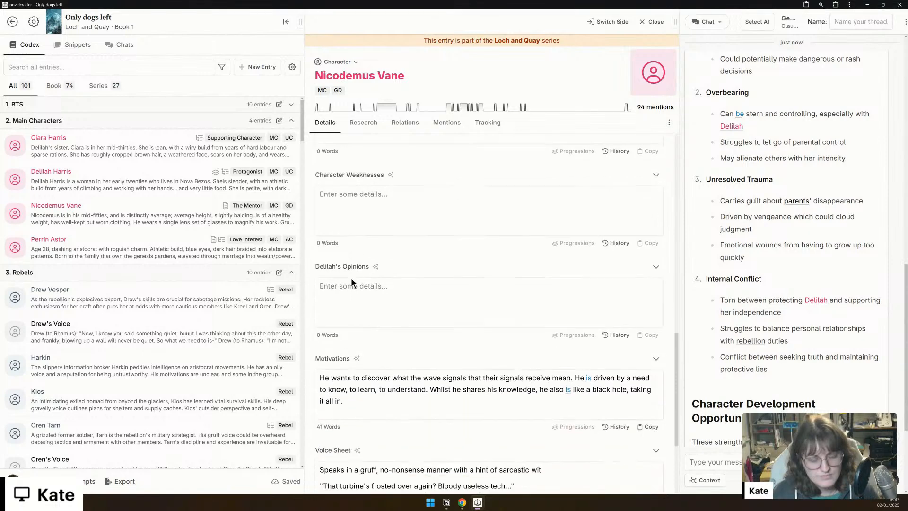
{"action": "scroll", "coordinate": [351, 279], "scroll_direction": "up", "scroll_amount": 4}
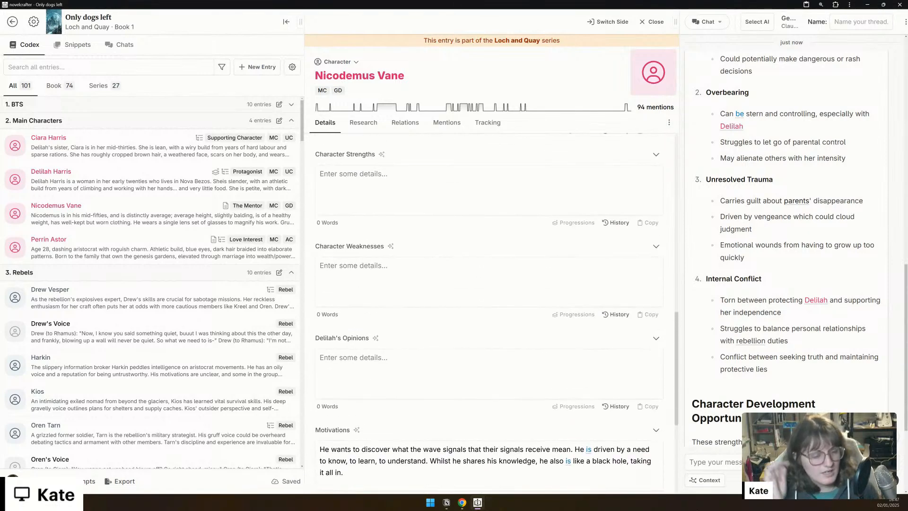
{"action": "left_click", "coordinate": [731, 462]}
{"action": "type", "text": "great! now plea"}
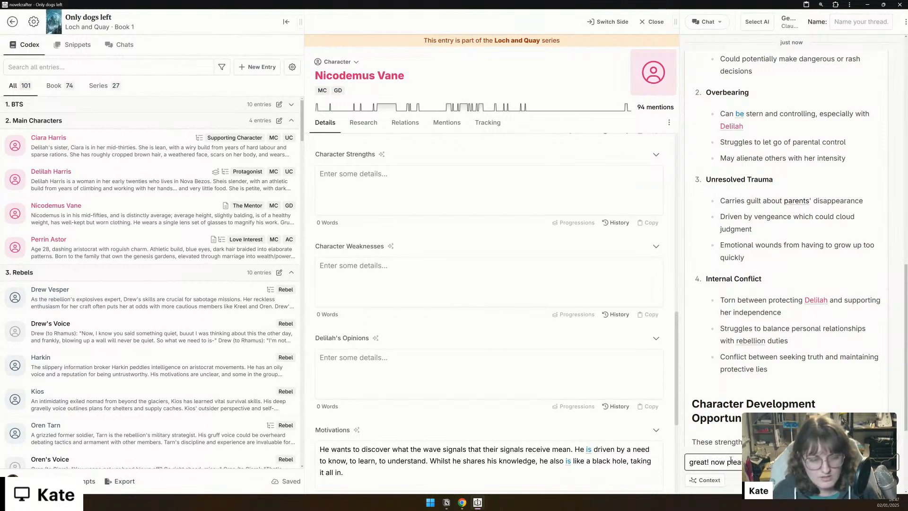
{"action": "type", "text": "weaknesses and"}
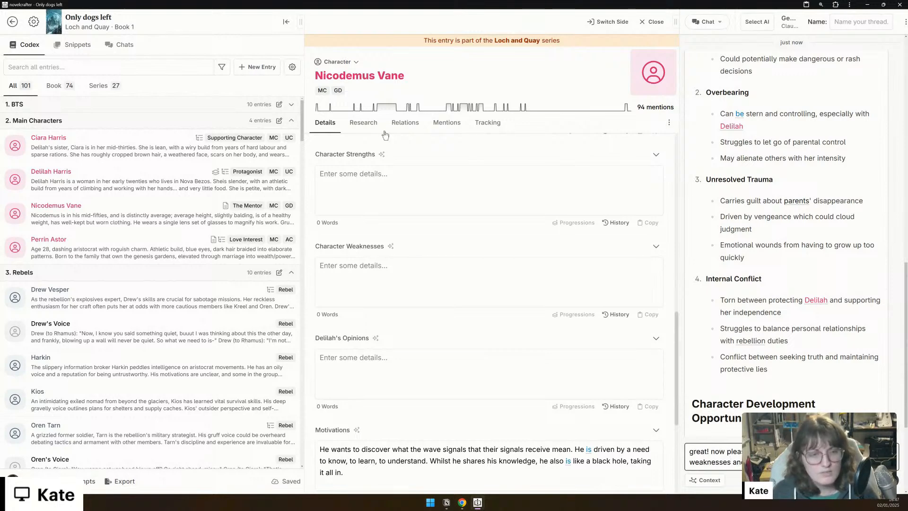
{"action": "scroll", "coordinate": [416, 222], "scroll_direction": "up", "scroll_amount": 3}
{"action": "scroll", "coordinate": [519, 325], "scroll_direction": "down", "scroll_amount": 3}
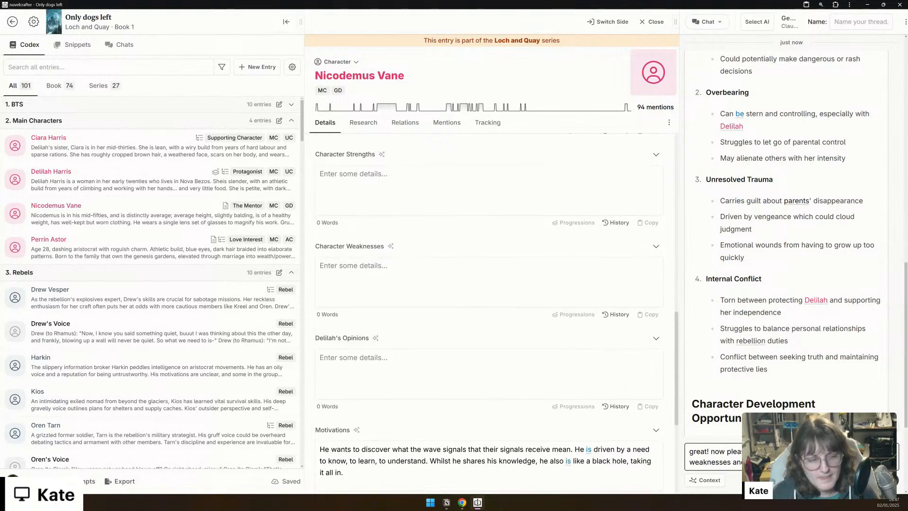
{"action": "key", "text": "Return"}
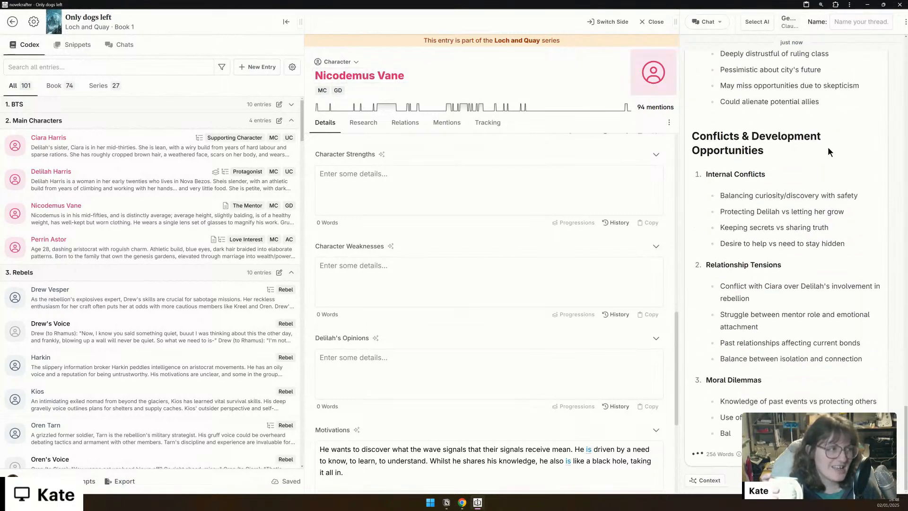
Step: Widen the chat area and go back to the start of the reply about Nicodemus's strengths
{"action": "left_click_drag", "start_coordinate": [676, 22], "coordinate": [639, 22]}
{"action": "scroll", "coordinate": [728, 345], "scroll_direction": "up", "scroll_amount": 10}
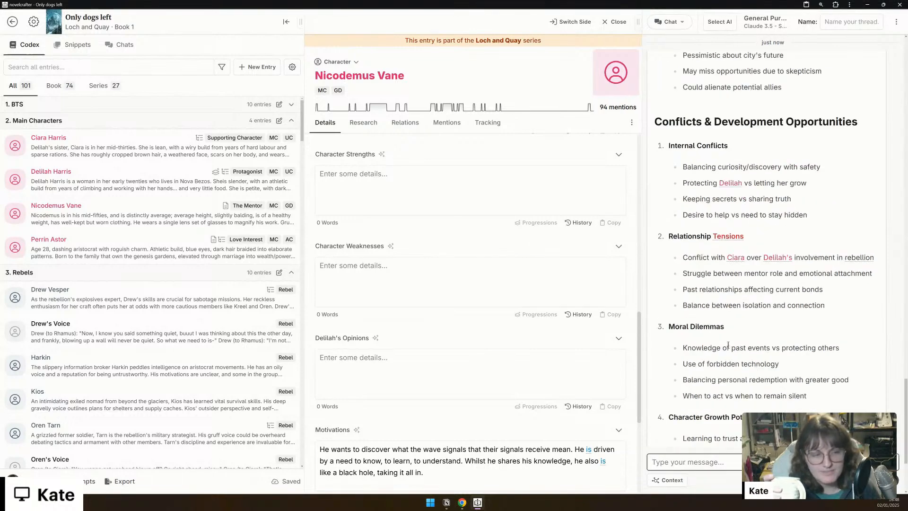
{"action": "scroll", "coordinate": [729, 345], "scroll_direction": "up", "scroll_amount": 10}
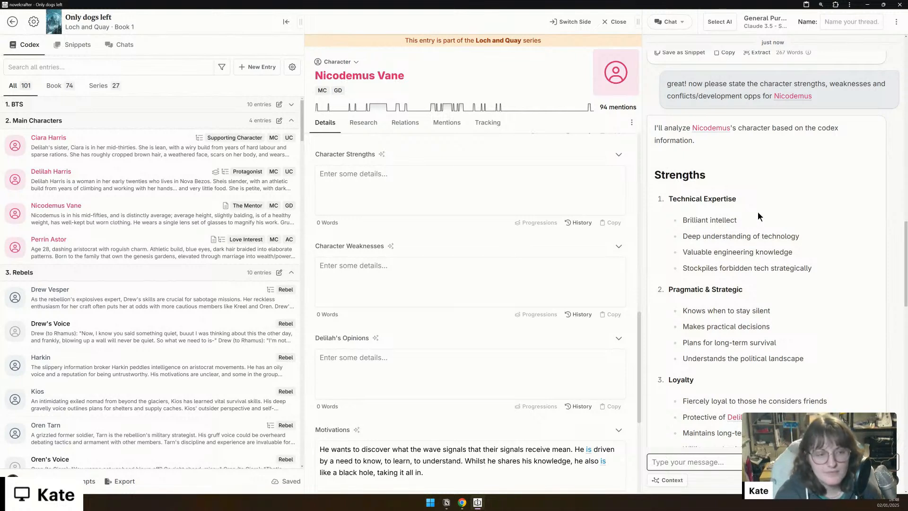
Step: Start a bulleted list in Character Strengths with "Very intelligent, knows a lot about technology and politics and is willing to"
{"action": "scroll", "coordinate": [387, 303], "scroll_direction": "up", "scroll_amount": 5}
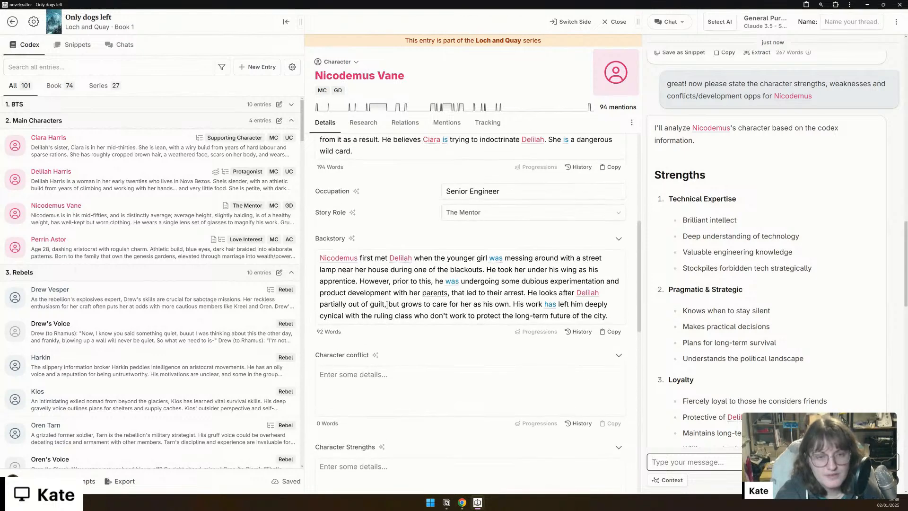
{"action": "scroll", "coordinate": [387, 306], "scroll_direction": "down", "scroll_amount": 3}
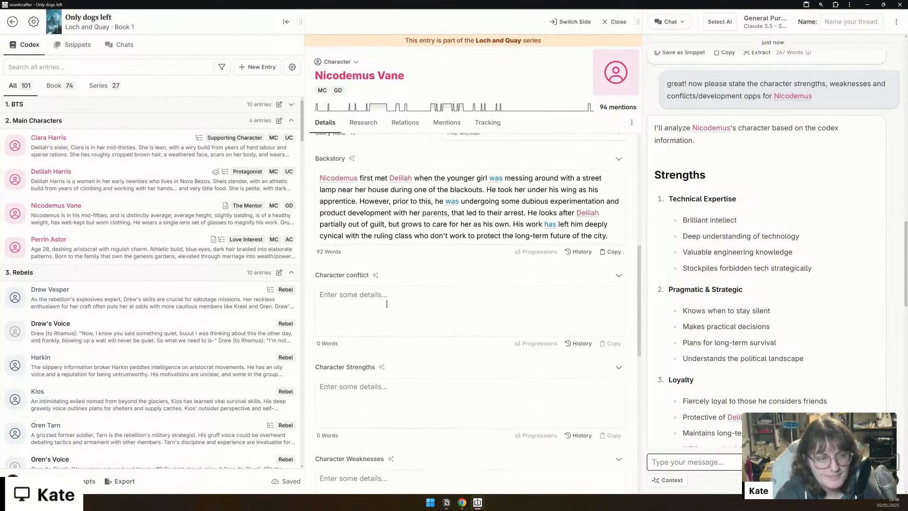
{"action": "scroll", "coordinate": [387, 304], "scroll_direction": "down", "scroll_amount": 2}
{"action": "left_click", "coordinate": [390, 325]}
{"action": "type", "text": "- Ver"}
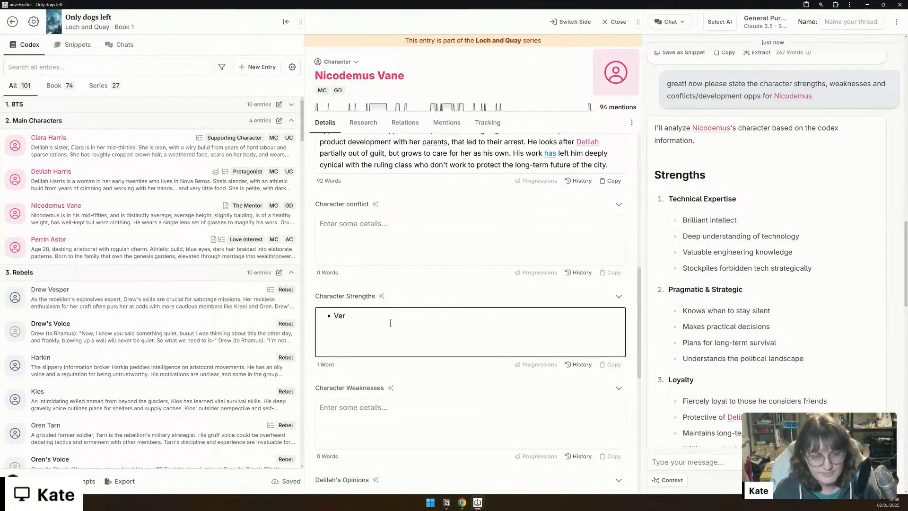
{"action": "type", "text": "y intell"}
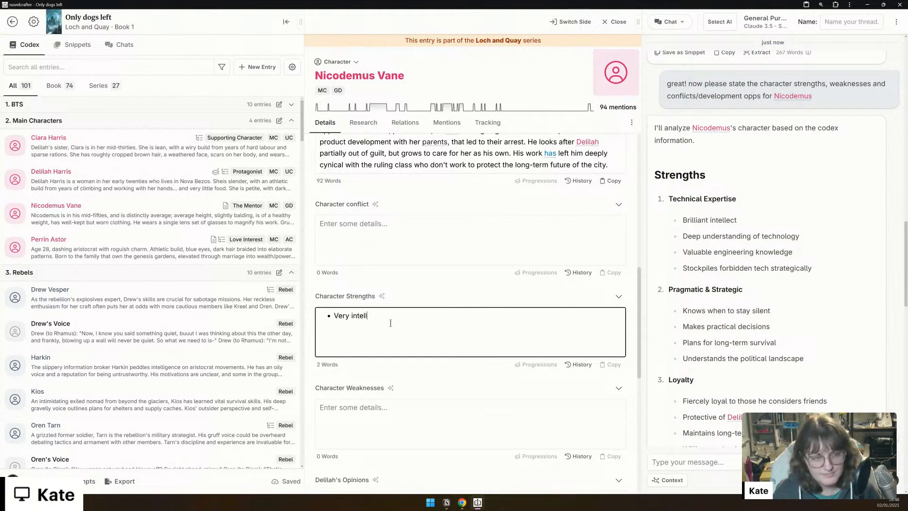
{"action": "type", "text": "igent, knows a lot about technol"}
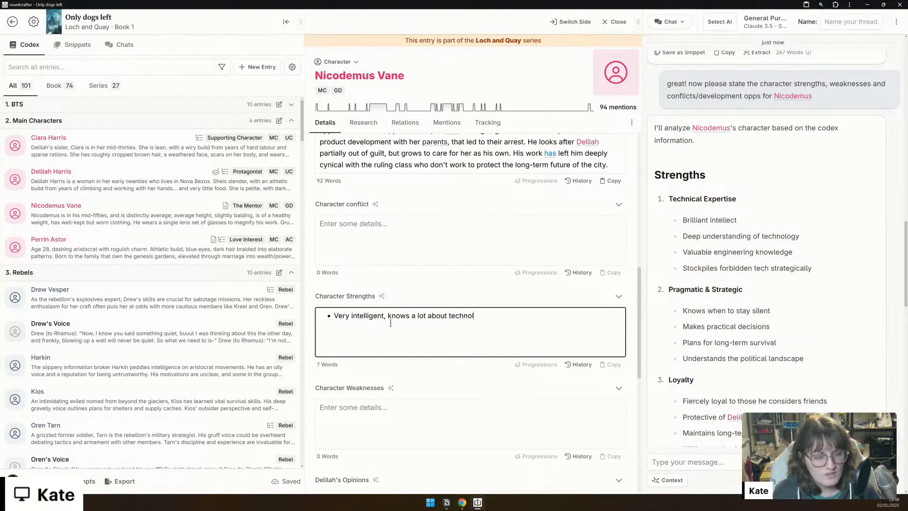
{"action": "type", "text": "ogy and po"}
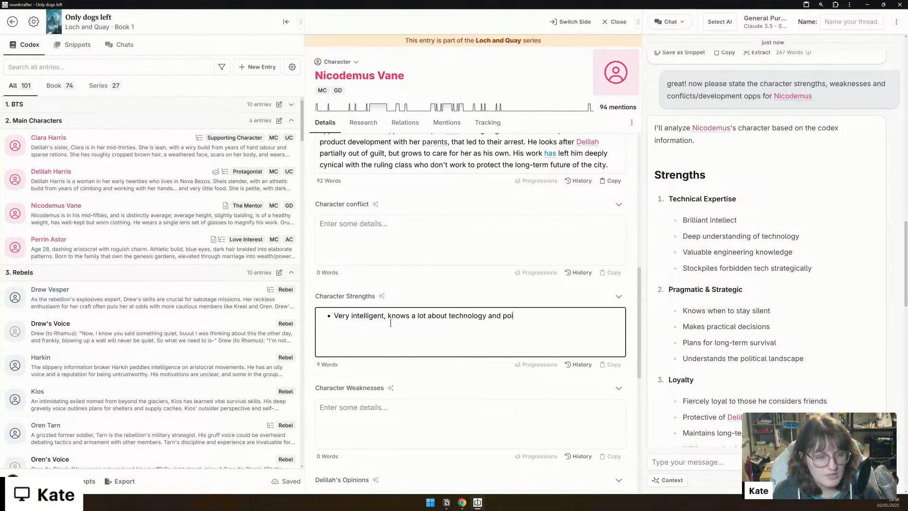
{"action": "type", "text": "litics a"}
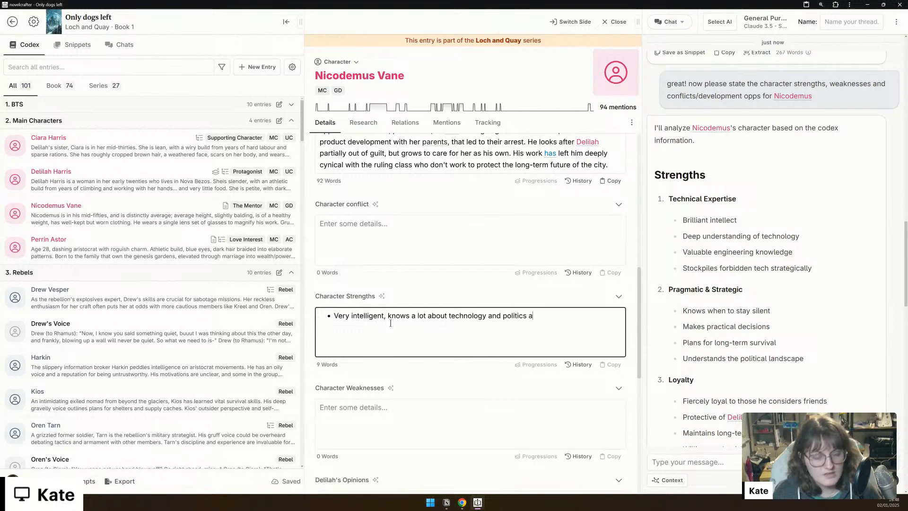
{"action": "type", "text": "nd is willing to "}
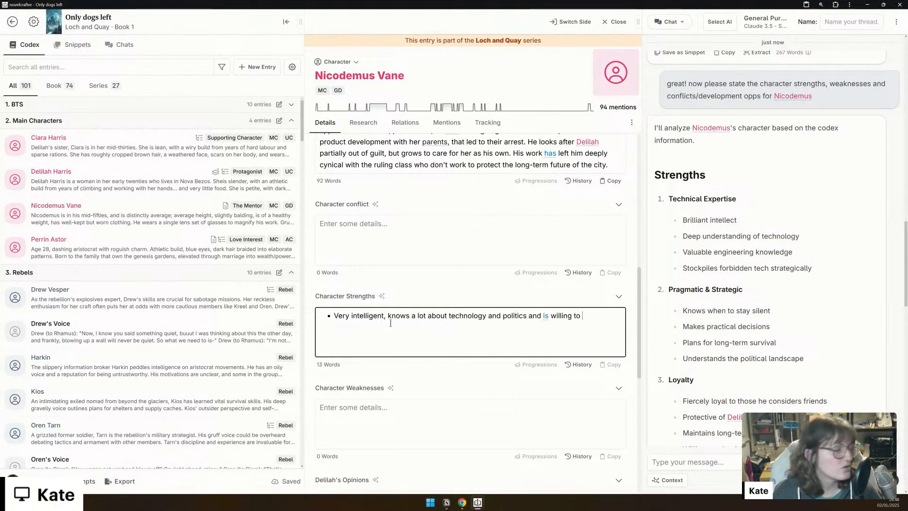
Step: End the first strength with "share." and add the bullet "Pragmatic and strategic, planning for long-time survival."
{"action": "type", "text": "share.Pragmatic and strategic"}
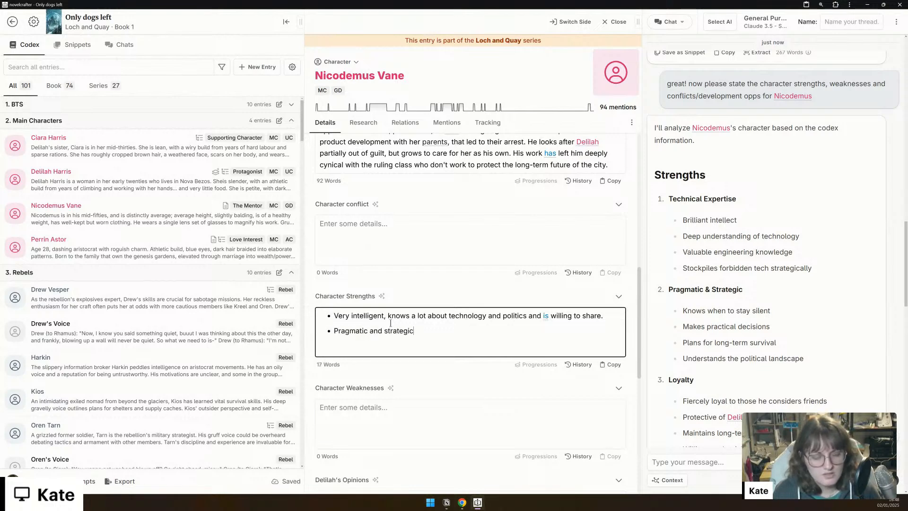
{"action": "type", "text": ", planning for longtime survival."}
{"action": "key", "text": "Return"}
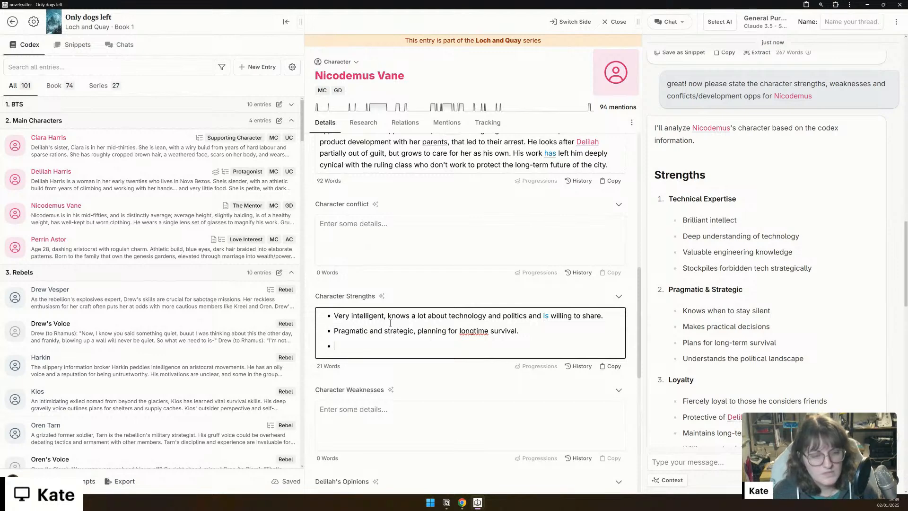
{"action": "right_click", "coordinate": [476, 330]}
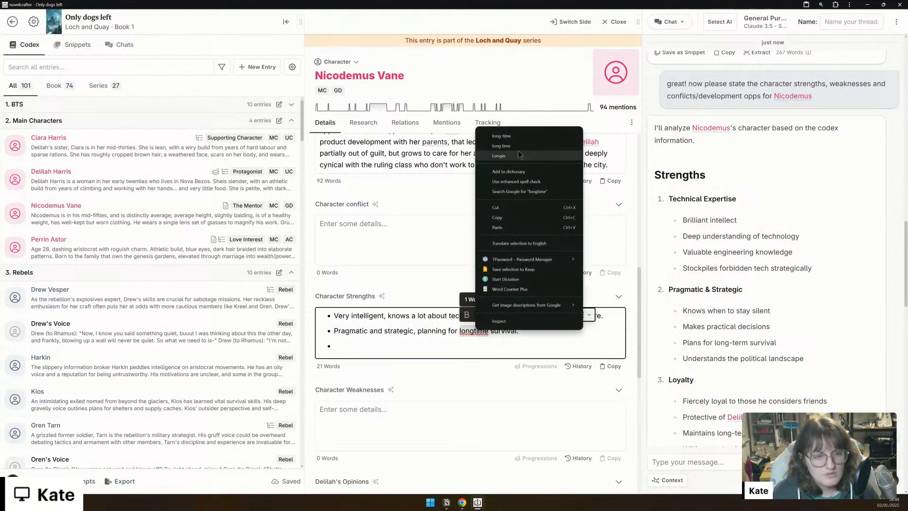
{"action": "left_click", "coordinate": [528, 136]}
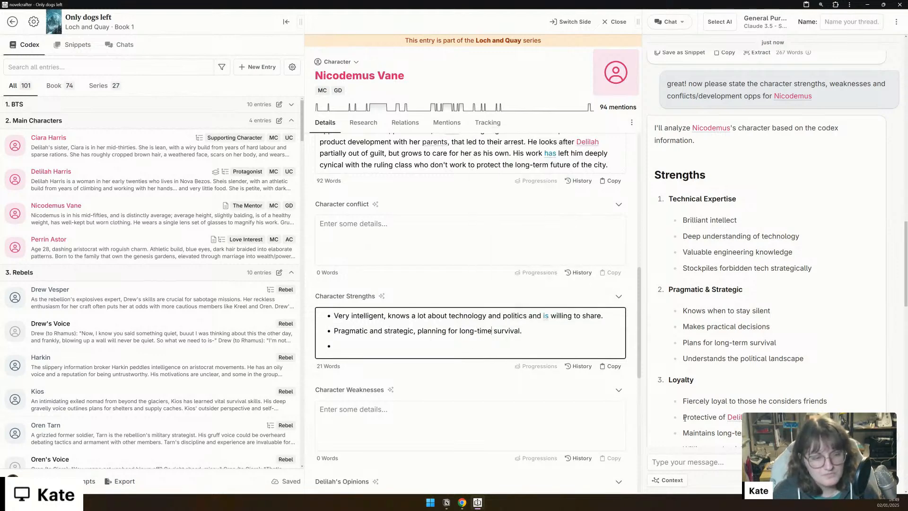
Step: Add the Character Strengths bullet "Loyal and protective - but only when they have earned his trust"
{"action": "scroll", "coordinate": [684, 418], "scroll_direction": "down", "scroll_amount": 4}
{"action": "type", "text": "Fie"}
{"action": "key", "text": "BackSpace"}
{"action": "key", "text": "BackSpace"}
{"action": "key", "text": "BackSpace"}
{"action": "key", "text": "Down"}
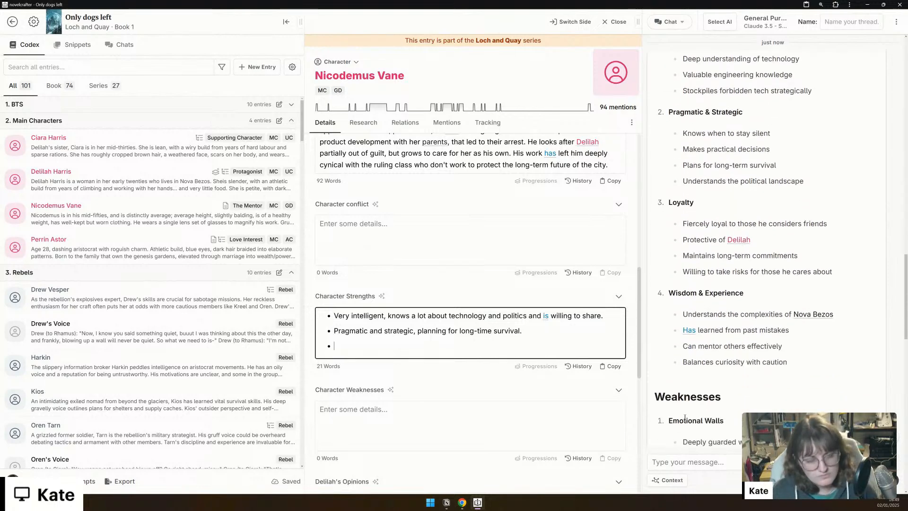
{"action": "type", "text": "Loyal and protective "}
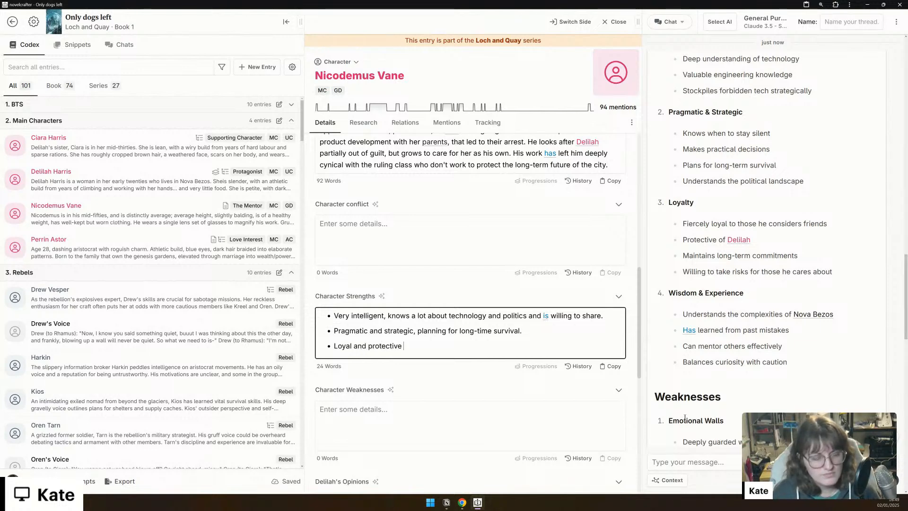
{"action": "type", "text": "- bu"}
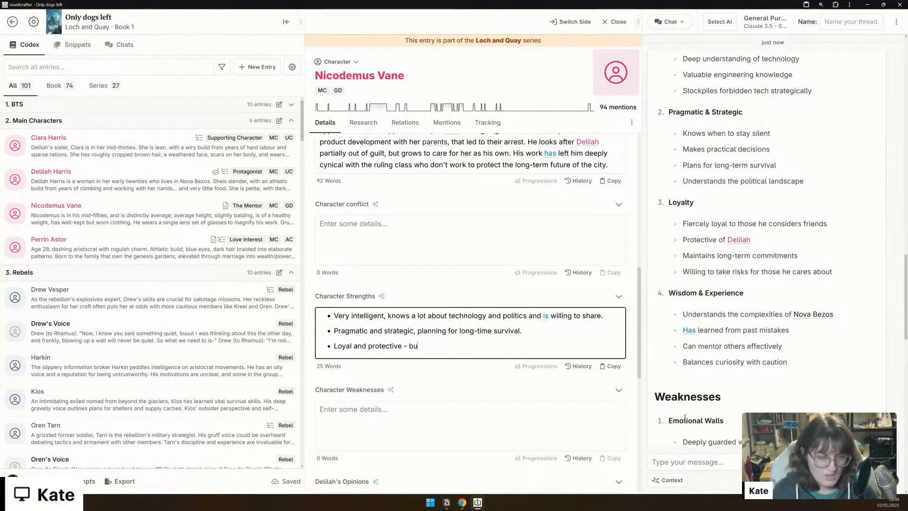
{"action": "type", "text": "t only when they"}
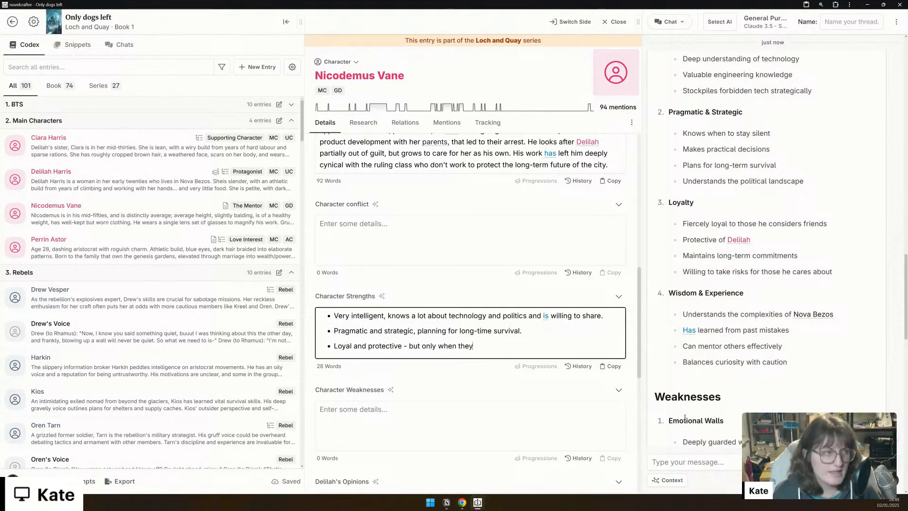
{"action": "type", "text": " have earned his trust"}
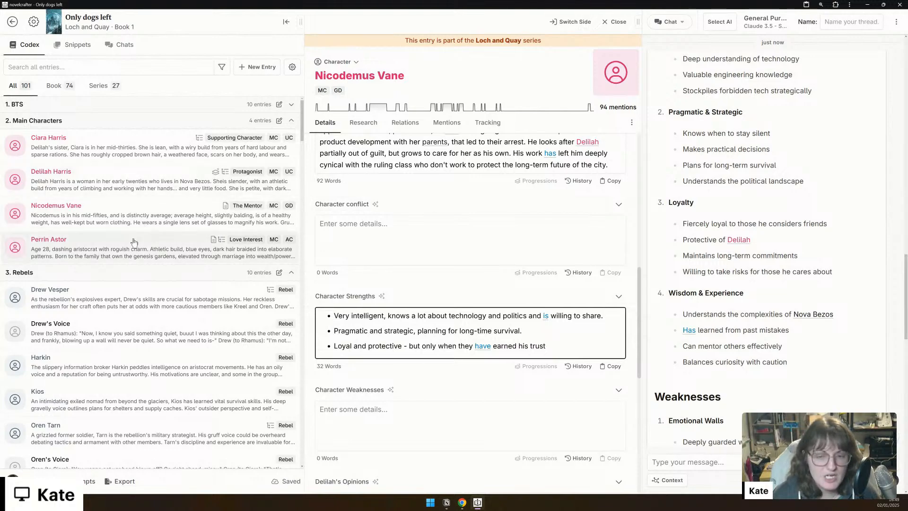
{"action": "scroll", "coordinate": [133, 242], "scroll_direction": "down", "scroll_amount": 7}
{"action": "scroll", "coordinate": [133, 242], "scroll_direction": "down", "scroll_amount": 4}
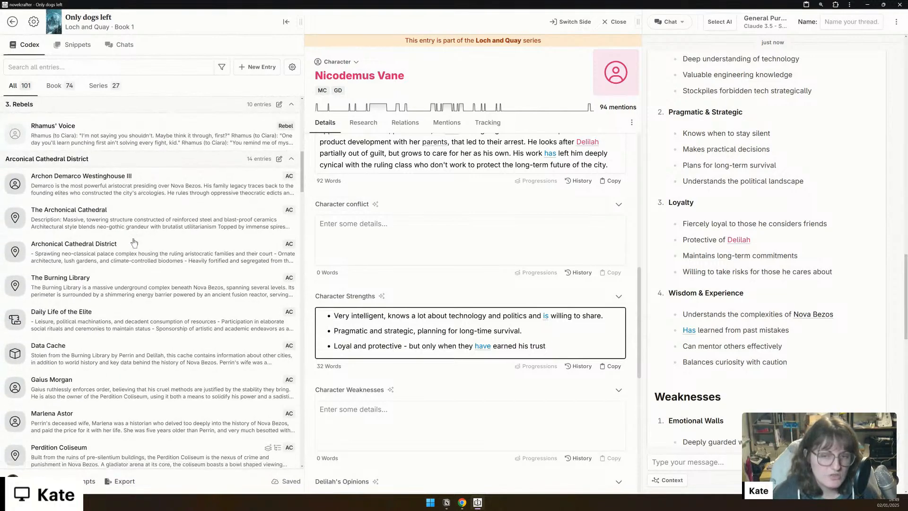
{"action": "scroll", "coordinate": [134, 242], "scroll_direction": "up", "scroll_amount": 9}
{"action": "scroll", "coordinate": [134, 242], "scroll_direction": "up", "scroll_amount": 2}
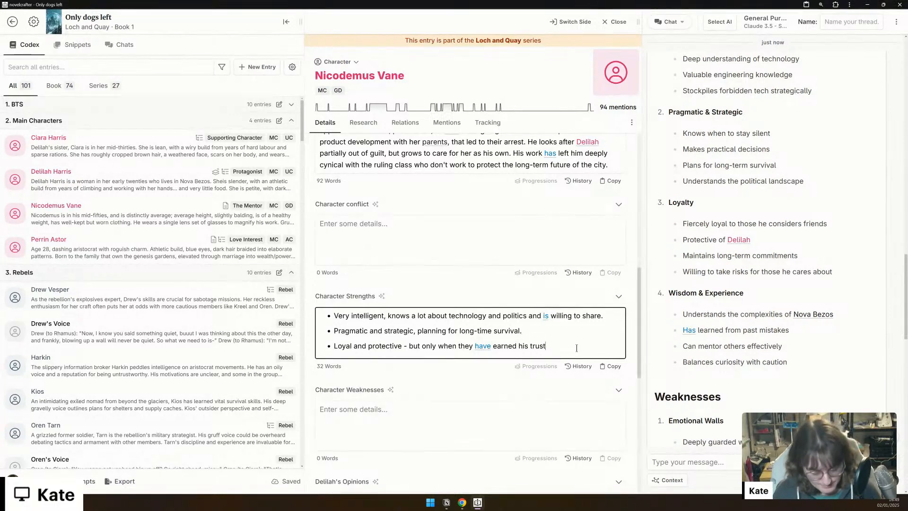
Step: Add "Experienced" as the last bullet in Character Strengths
{"action": "key", "text": "Return"}
{"action": "type", "text": "Experienced -"}
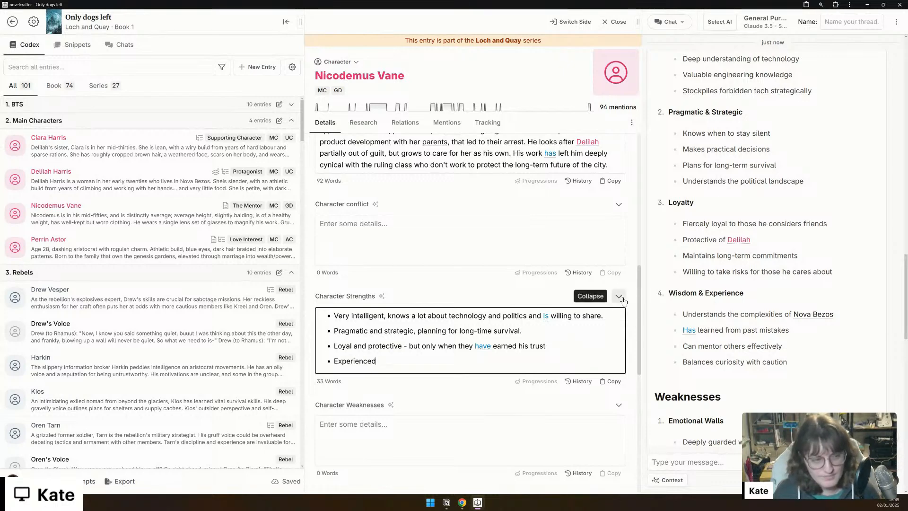
Step: Start a bulleted list in Character Weaknesses with "Deeply guarded - uses a gruff exterior to push people away."
{"action": "scroll", "coordinate": [740, 325], "scroll_direction": "down", "scroll_amount": 6}
{"action": "scroll", "coordinate": [419, 364], "scroll_direction": "down", "scroll_amount": 2}
{"action": "left_click", "coordinate": [419, 351]}
{"action": "type", "text": "- Deep"}
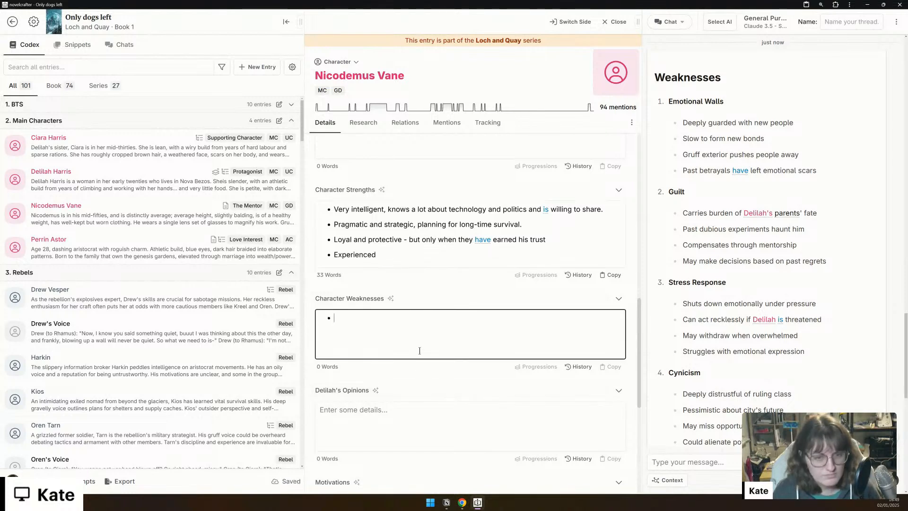
{"action": "type", "text": "ly guarded"}
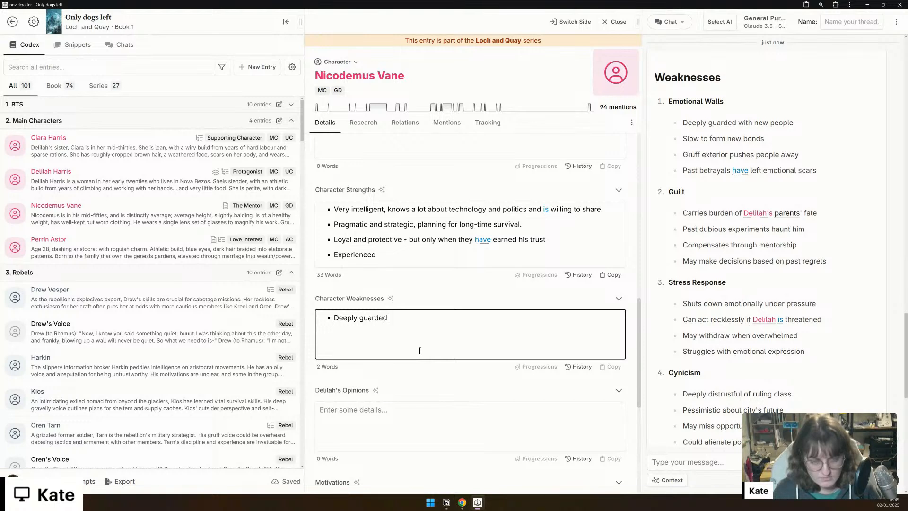
{"action": "type", "text": " - uses a "}
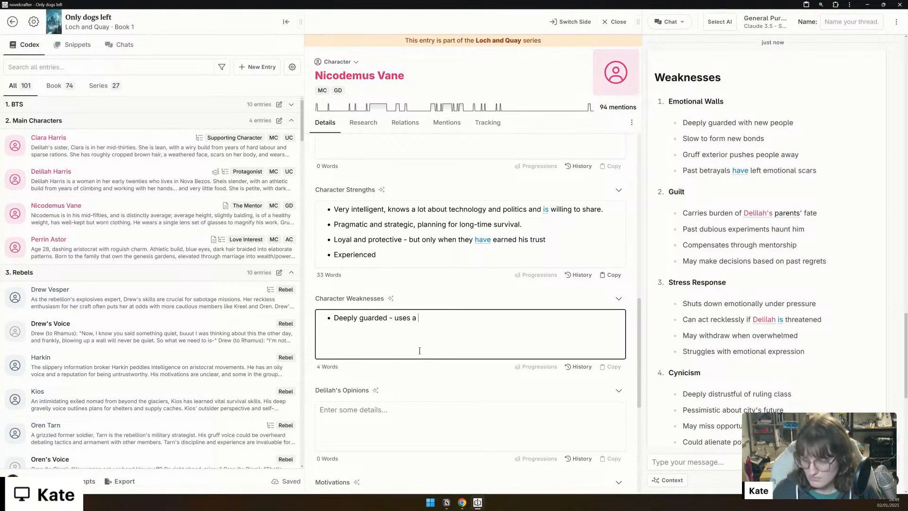
{"action": "type", "text": "gruff exteri"}
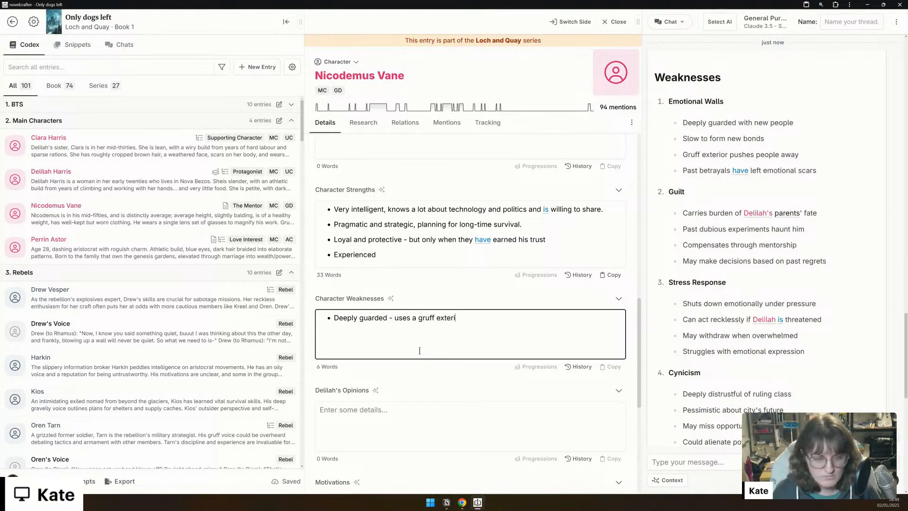
{"action": "type", "text": "or to push people away."}
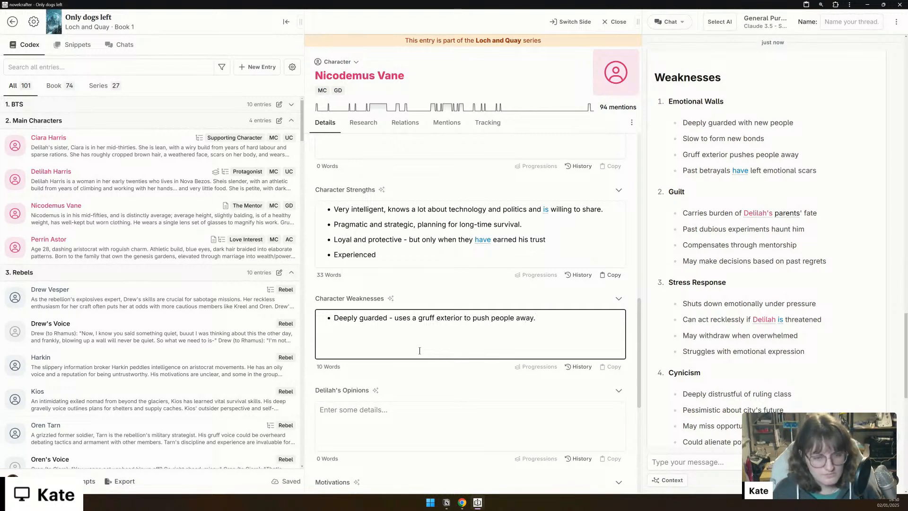
Step: Add the Character Weaknesses bullet "Guilt of past actions drives him" and start another bullet
{"action": "type", "text": "Guilt"}
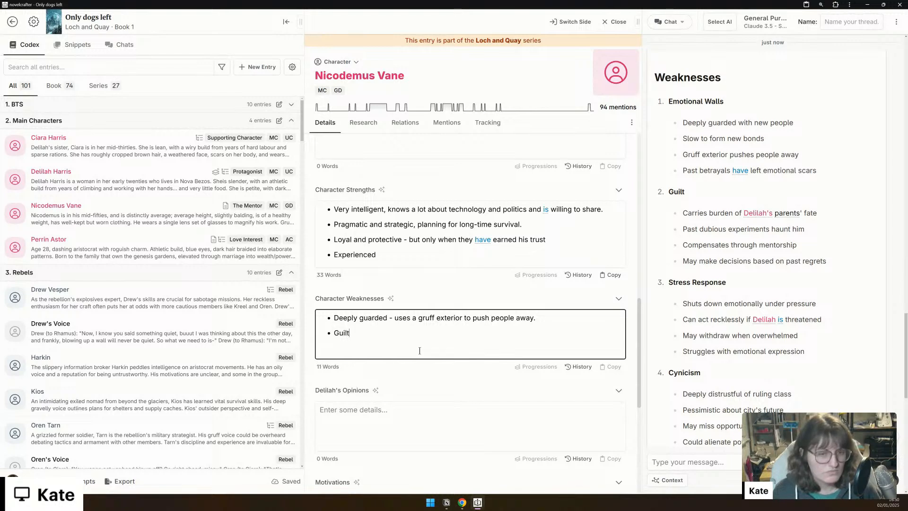
{"action": "type", "text": " of pa"}
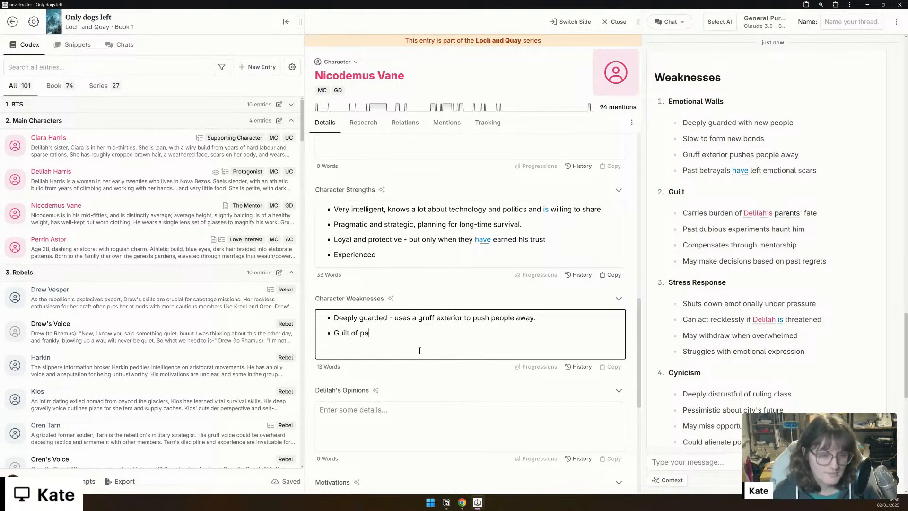
{"action": "type", "text": "st actions dr"}
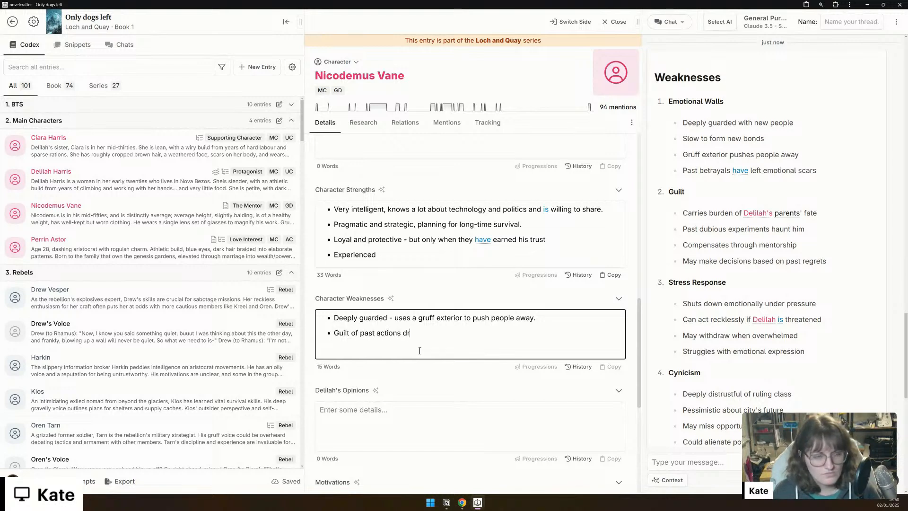
{"action": "type", "text": "ives him"}
{"action": "key", "text": "Return"}
{"action": "type", "text": "In a stress response, he"}
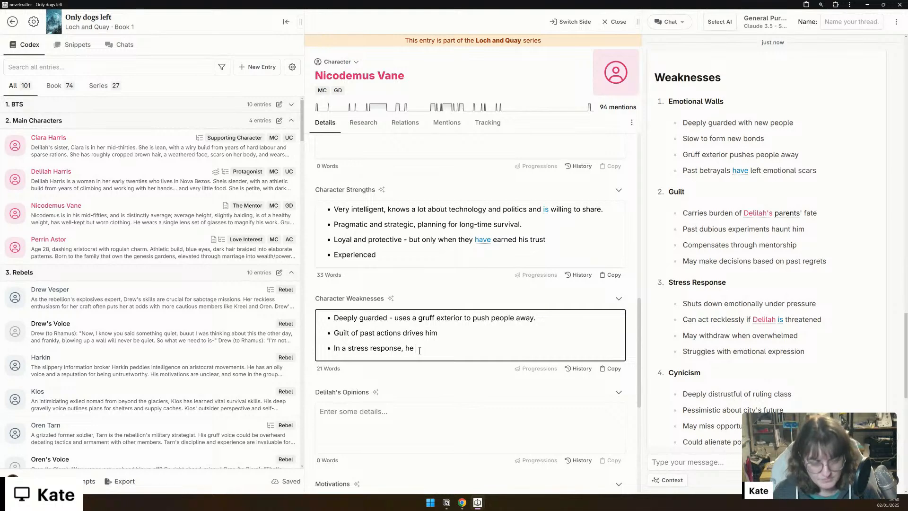
{"action": "type", "text": "will crack under"}
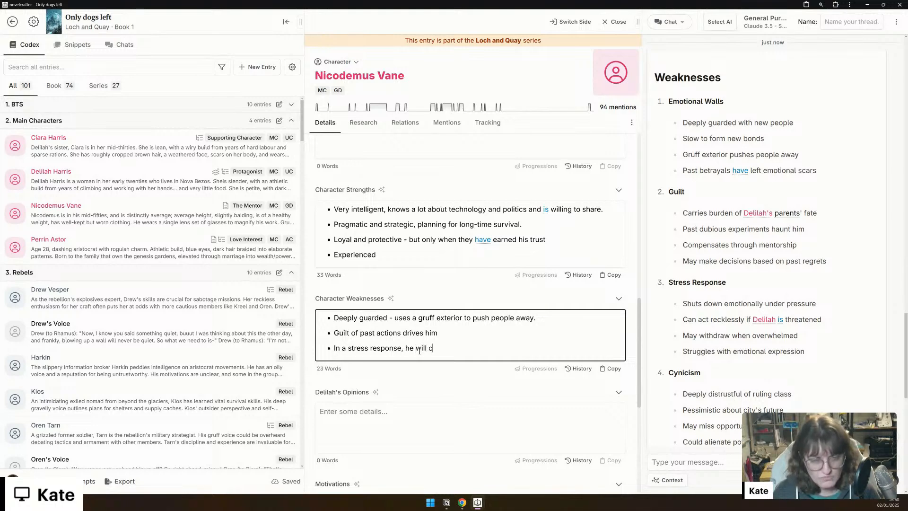
{"action": "key", "text": "BackSpace"}
{"action": "key", "text": "BackSpace"}
{"action": "key", "text": "BackSpace"}
{"action": "key", "text": "BackSpace"}
{"action": "key", "text": "BackSpace"}
{"action": "key", "text": "BackSpace"}
{"action": "key", "text": "BackSpace"}
{"action": "key", "text": "BackSpace"}
{"action": "key", "text": "BackSpace"}
{"action": "key", "text": "BackSpace"}
{"action": "key", "text": "BackSpace"}
{"action": "key", "text": "BackSpace"}
{"action": "key", "text": "BackSpace"}
{"action": "key", "text": "BackSpace"}
{"action": "key", "text": "BackSpace"}
{"action": "key", "text": "BackSpace"}
{"action": "key", "text": "BackSpace"}
{"action": "key", "text": "BackSpace"}
{"action": "key", "text": "BackSpace"}
{"action": "key", "text": "BackSpace"}
{"action": "key", "text": "BackSpace"}
{"action": "key", "text": "BackSpace"}
{"action": "key", "text": "BackSpace"}
{"action": "key", "text": "BackSpace"}
{"action": "key", "text": "BackSpace"}
{"action": "key", "text": "BackSpace"}
{"action": "key", "text": "BackSpace"}
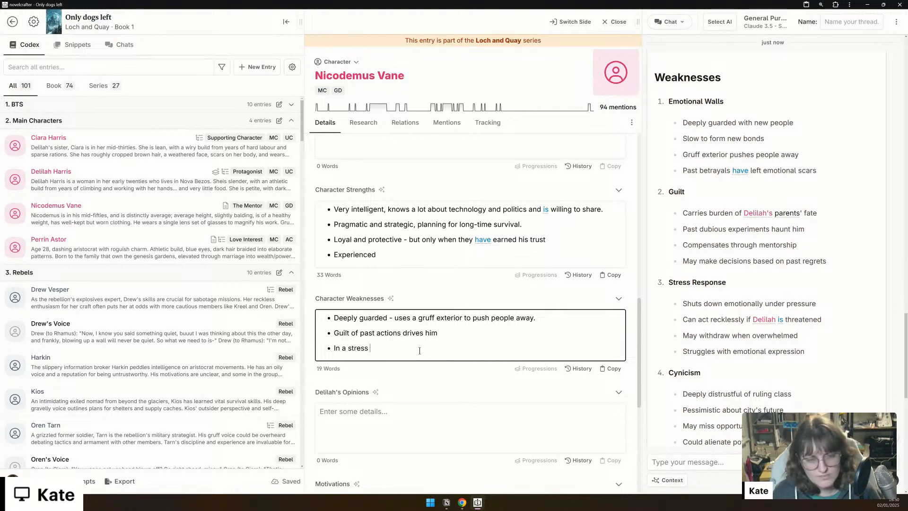
{"action": "key", "text": "BackSpace"}
{"action": "key", "text": "BackSpace"}
{"action": "key", "text": "BackSpace"}
{"action": "key", "text": "BackSpace"}
{"action": "key", "text": "BackSpace"}
Step: Fill the third Character Weaknesses bullet with "May crack or act impulsively under pressure."
{"action": "type", "text": "May crack or "}
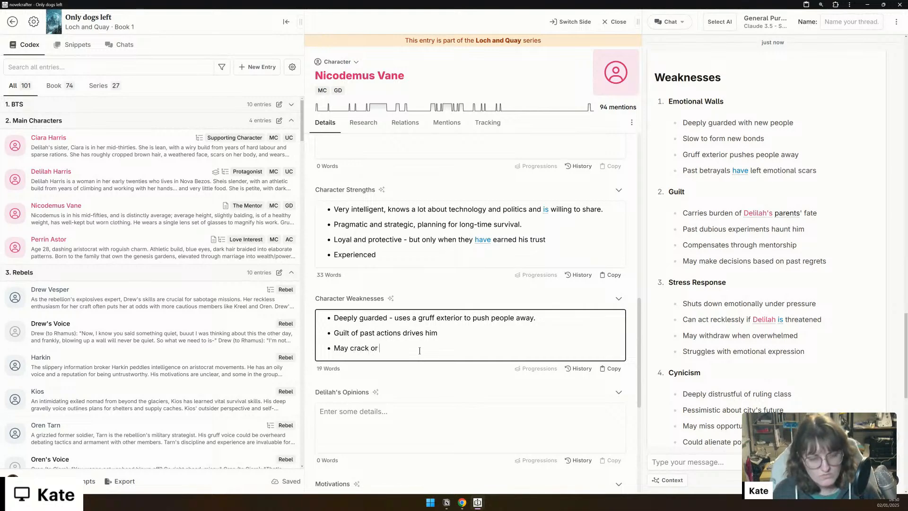
{"action": "type", "text": "act imp"}
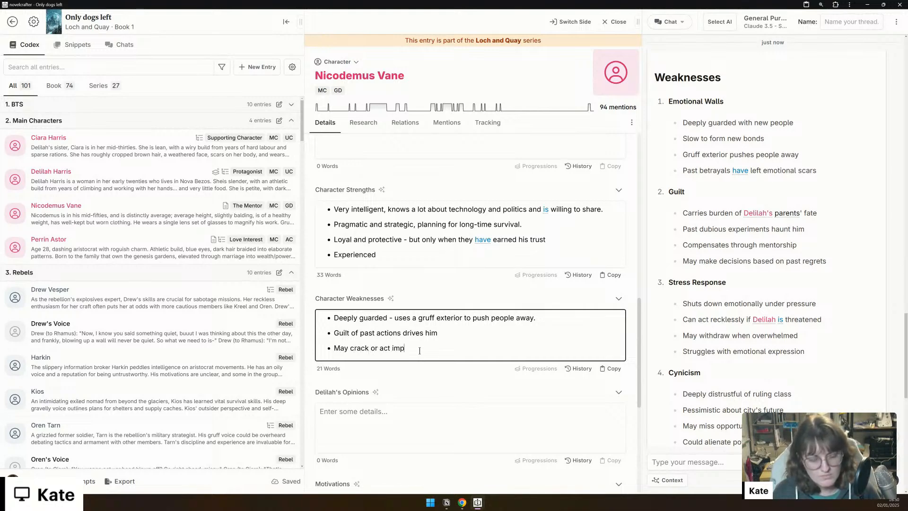
{"action": "type", "text": "ulsively un"}
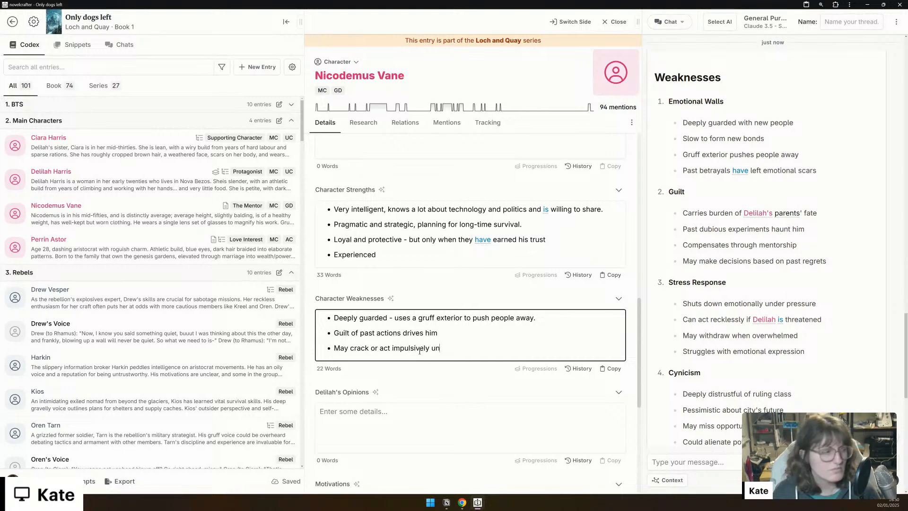
{"action": "type", "text": "der pressur"}
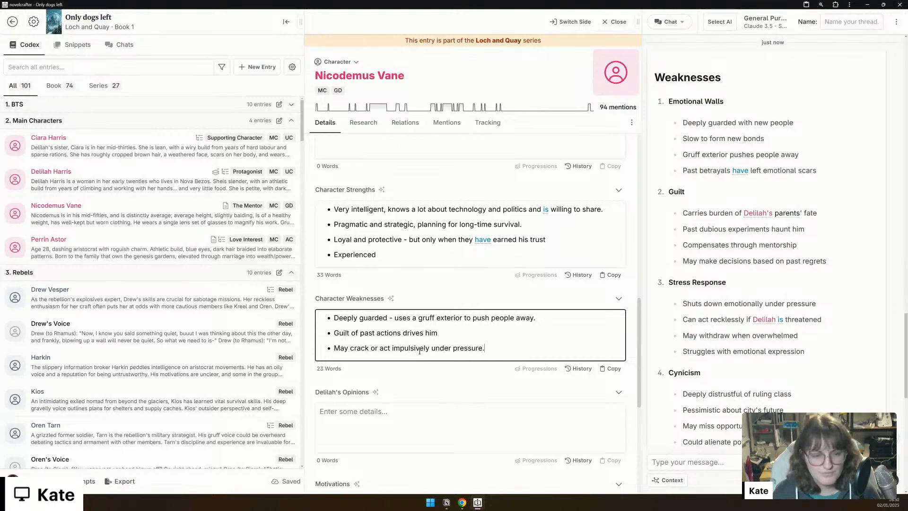
Step: Add "Deeply distrustful of others" as the fourth bullet in Character Weaknesses
{"action": "type", "text": "e."}
{"action": "key", "text": "Return"}
{"action": "type", "text": "Deeply distrustful"}
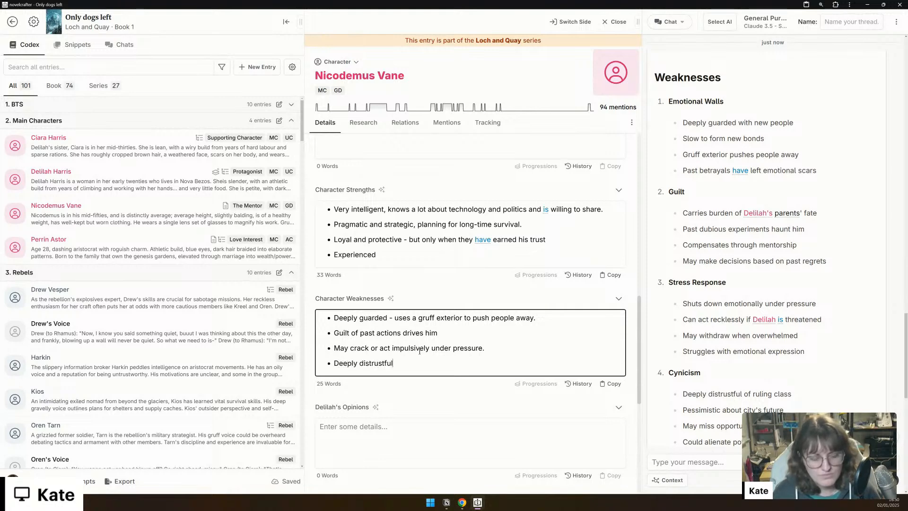
{"action": "type", "text": " of others"}
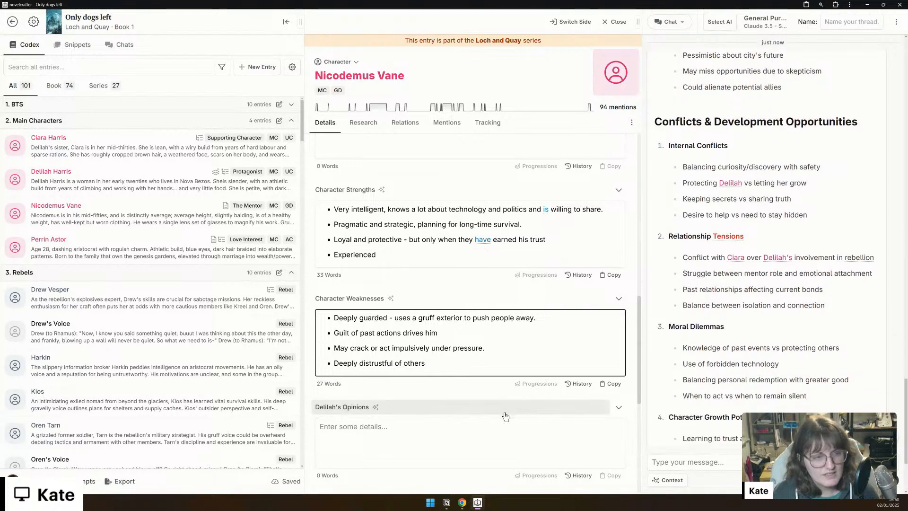
Step: Copy the four Internal Conflicts points from the chat response into the empty Character conflict detail
{"action": "scroll", "coordinate": [505, 418], "scroll_direction": "up", "scroll_amount": 3}
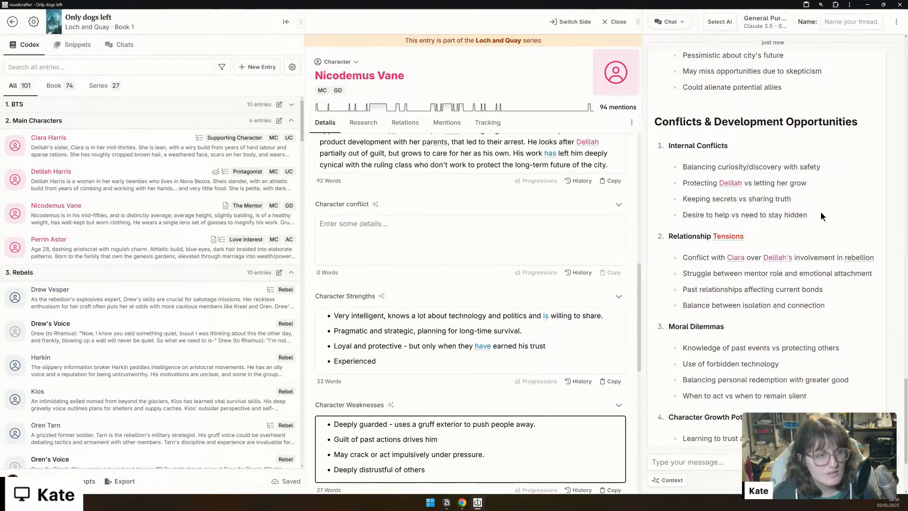
{"action": "left_click_drag", "start_coordinate": [822, 213], "coordinate": [677, 167]}
{"action": "key", "text": "ctrl+c"}
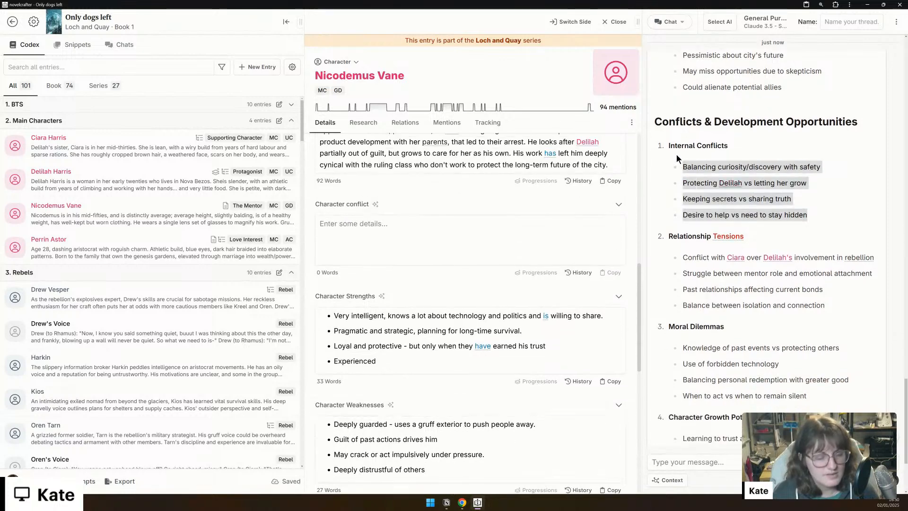
{"action": "left_click", "coordinate": [486, 251]}
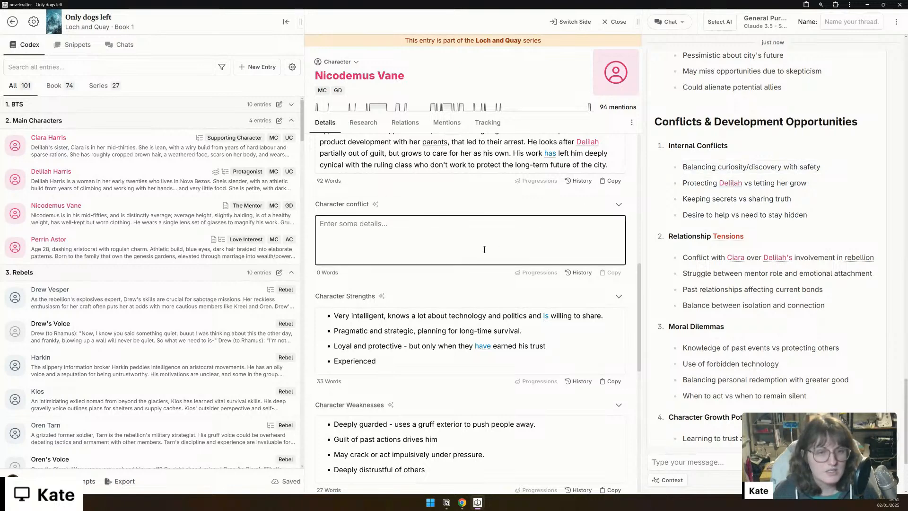
{"action": "key", "text": "ctrl+v"}
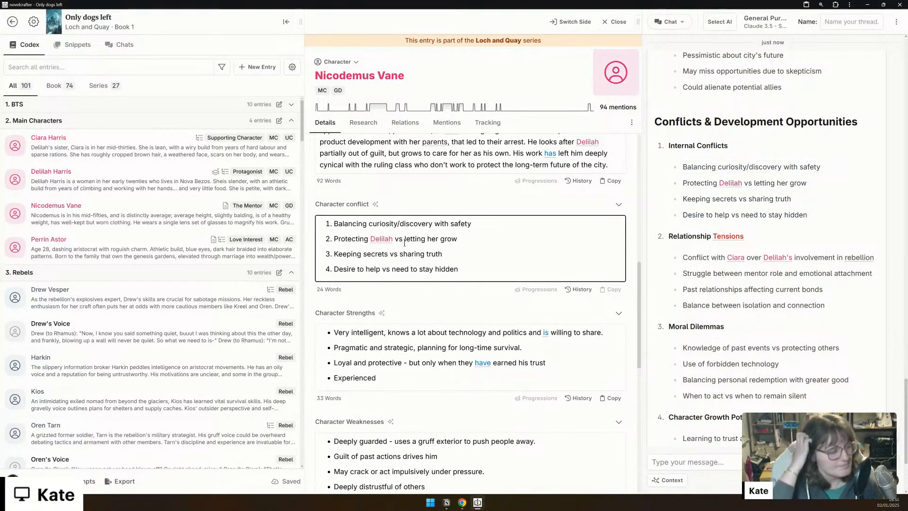
Step: Convert the whole numbered list in Character conflict to a bulleted list
{"action": "key", "text": "ctrl+a"}
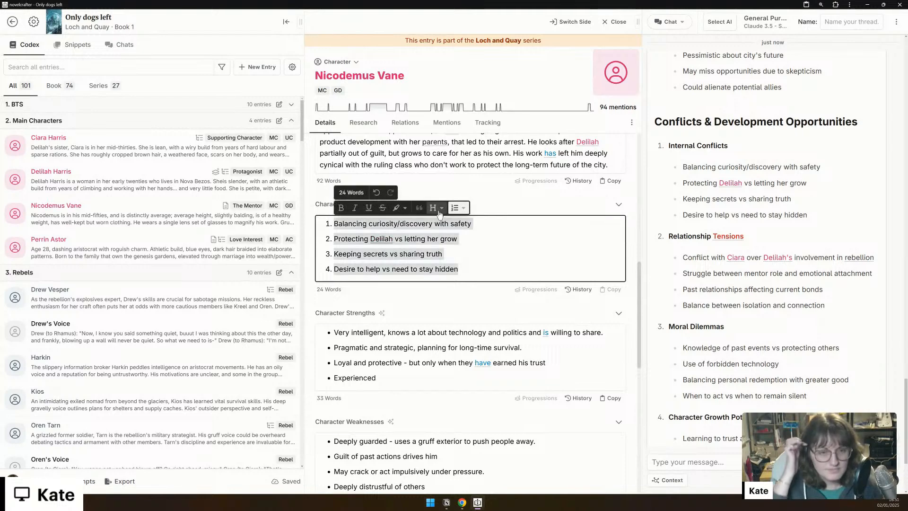
{"action": "left_click", "coordinate": [459, 209]}
{"action": "left_click", "coordinate": [457, 226]}
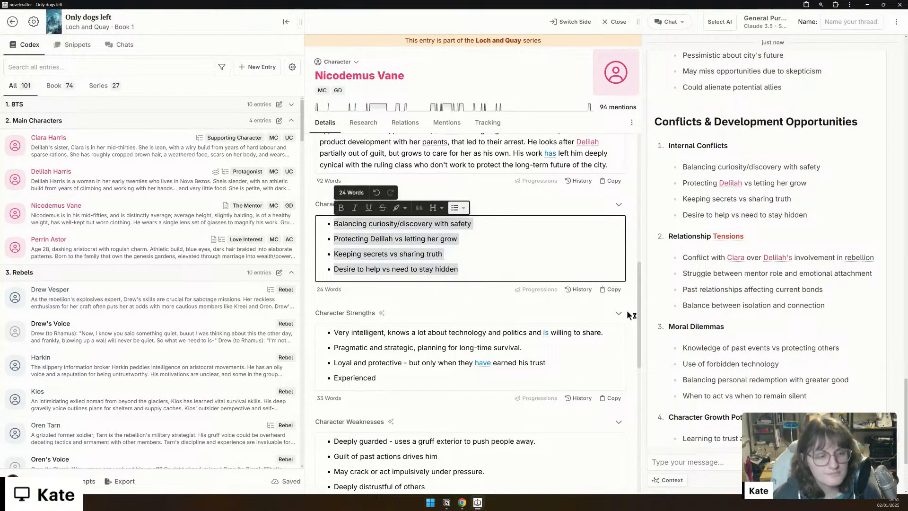
Step: Copy "Knowledge of past events vs protecting others" from the chat's Moral Dilemmas into Character conflict as the last bullet
{"action": "left_click", "coordinate": [691, 270]}
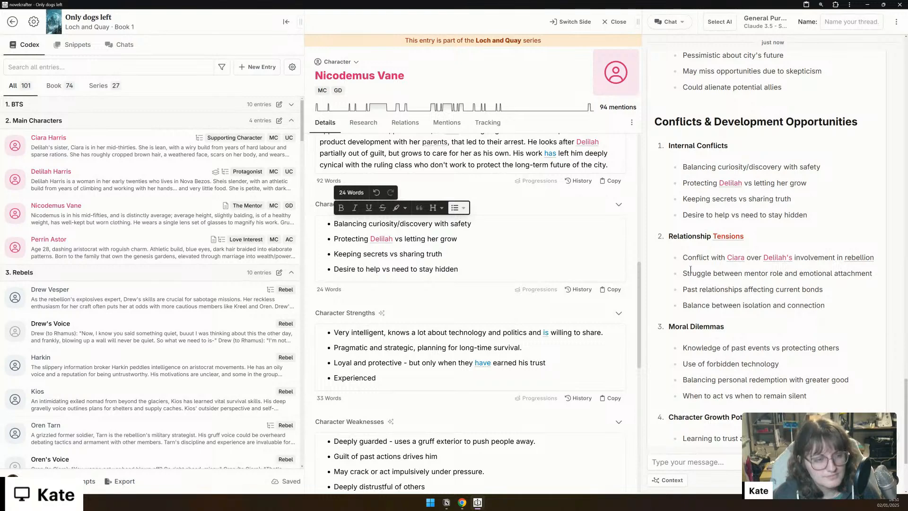
{"action": "scroll", "coordinate": [691, 270], "scroll_direction": "down", "scroll_amount": 1}
{"action": "scroll", "coordinate": [691, 270], "scroll_direction": "down", "scroll_amount": 1}
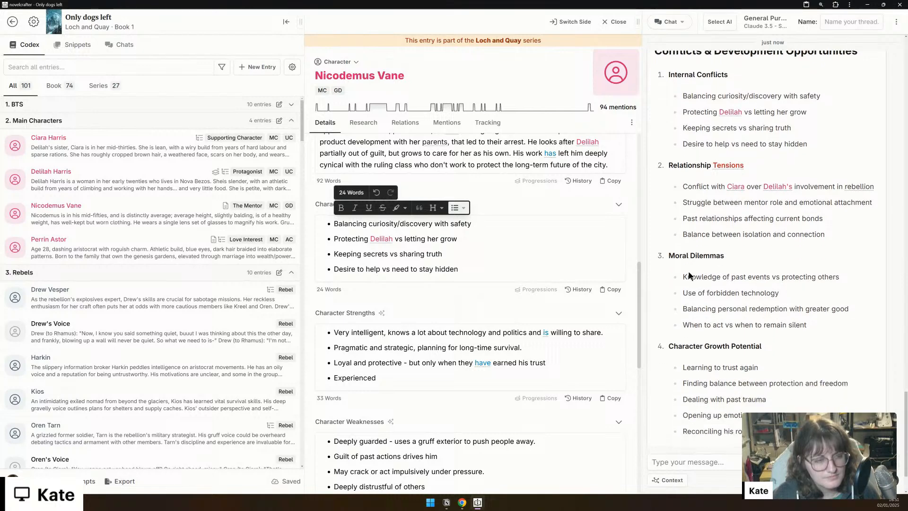
{"action": "left_click_drag", "start_coordinate": [682, 276], "coordinate": [855, 275]}
{"action": "key", "text": "ctrl+c"}
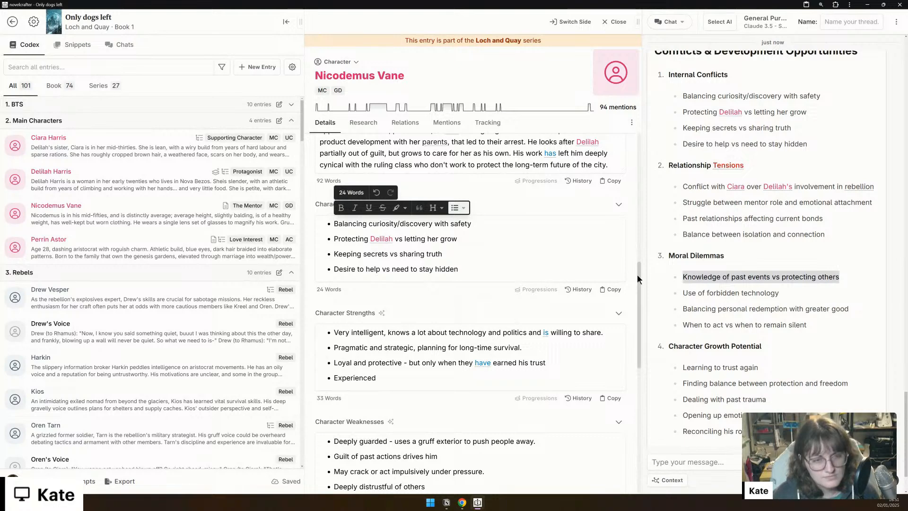
{"action": "left_click", "coordinate": [492, 277]}
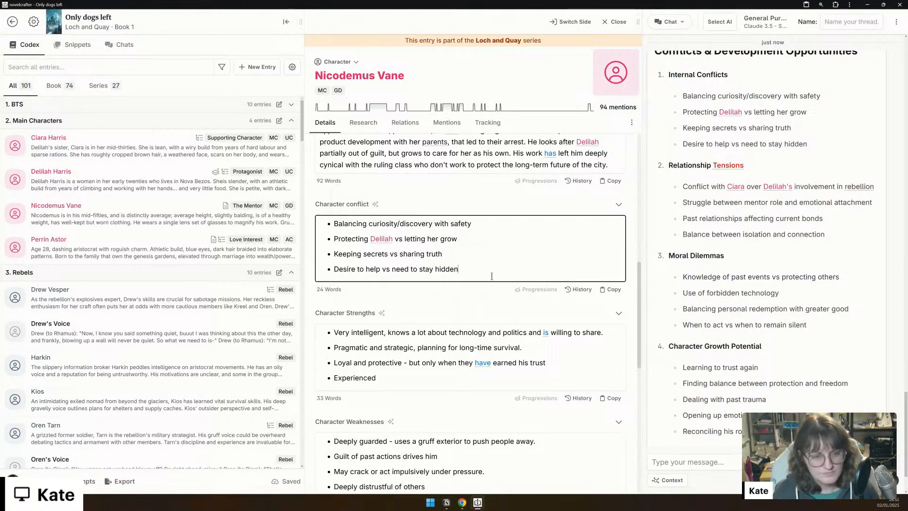
{"action": "key", "text": "ctrl+v"}
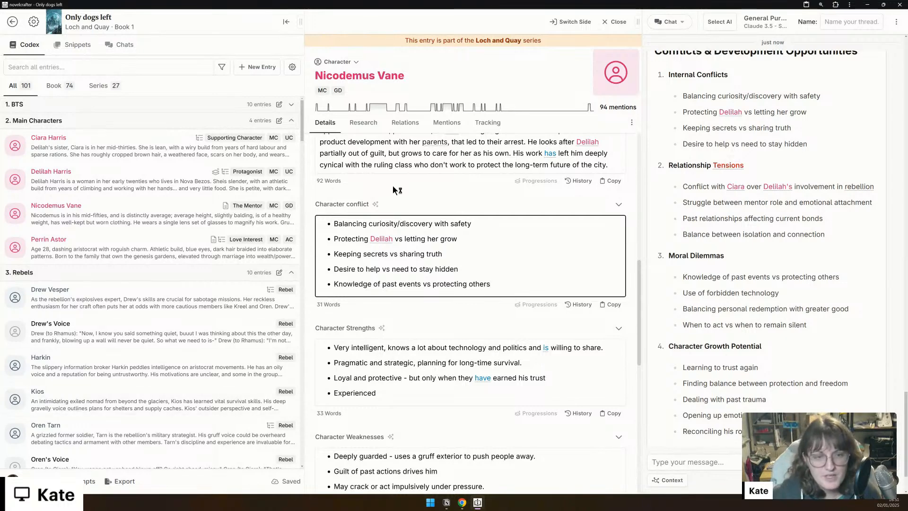
Step: Fill Delilah's Opinions with "Delilah deeply trusts Nicodemus, having formed an attachment to him."
{"action": "scroll", "coordinate": [387, 180], "scroll_direction": "down", "scroll_amount": 5}
{"action": "left_click", "coordinate": [389, 372]}
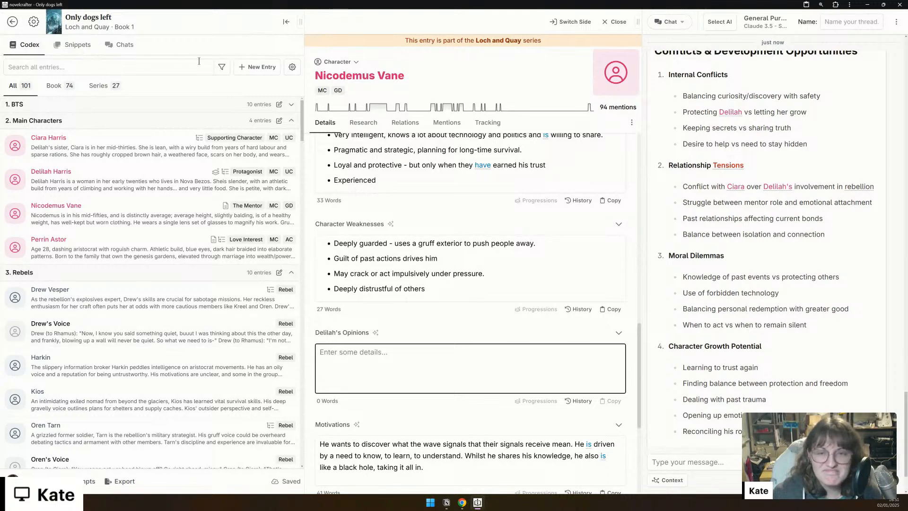
{"action": "left_click_drag", "start_coordinate": [303, 117], "coordinate": [334, 100]}
{"action": "scroll", "coordinate": [152, 389], "scroll_direction": "down", "scroll_amount": 2}
{"action": "scroll", "coordinate": [151, 389], "scroll_direction": "up", "scroll_amount": 2}
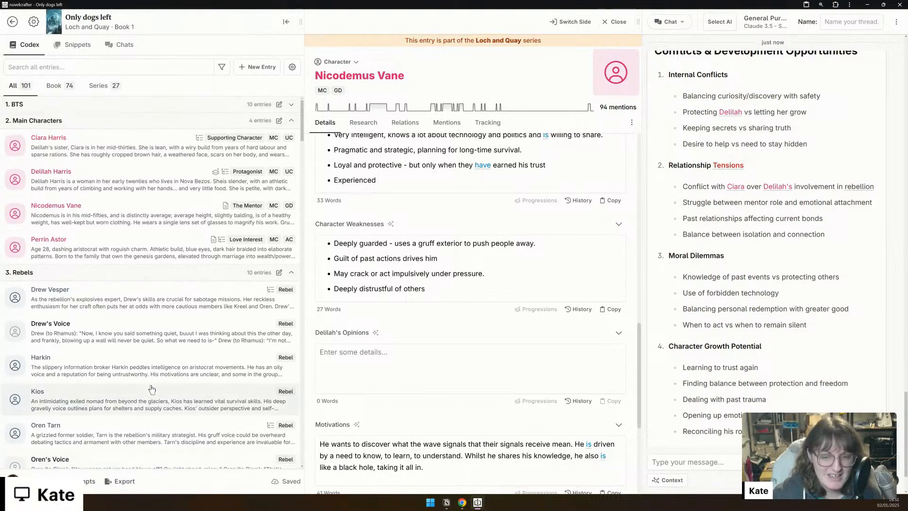
{"action": "left_click", "coordinate": [450, 356]}
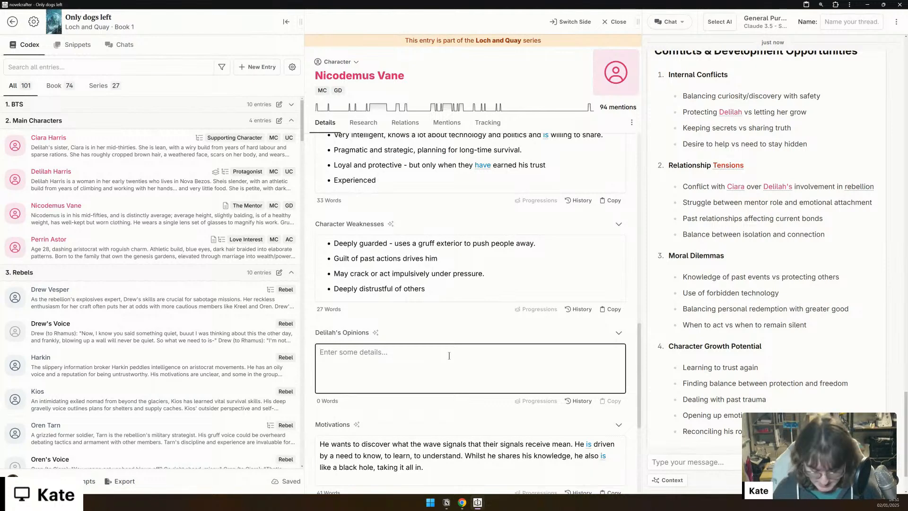
{"action": "type", "text": "Delil"}
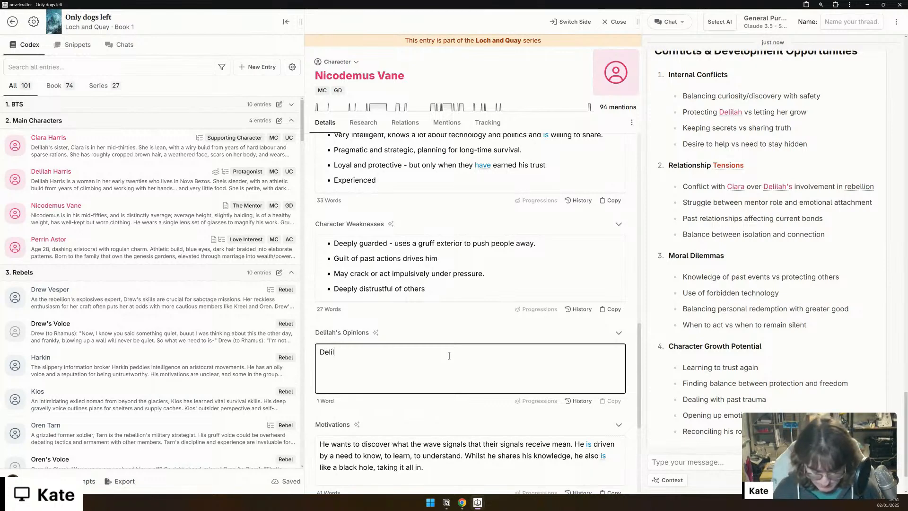
{"action": "type", "text": "ah deeply tru"}
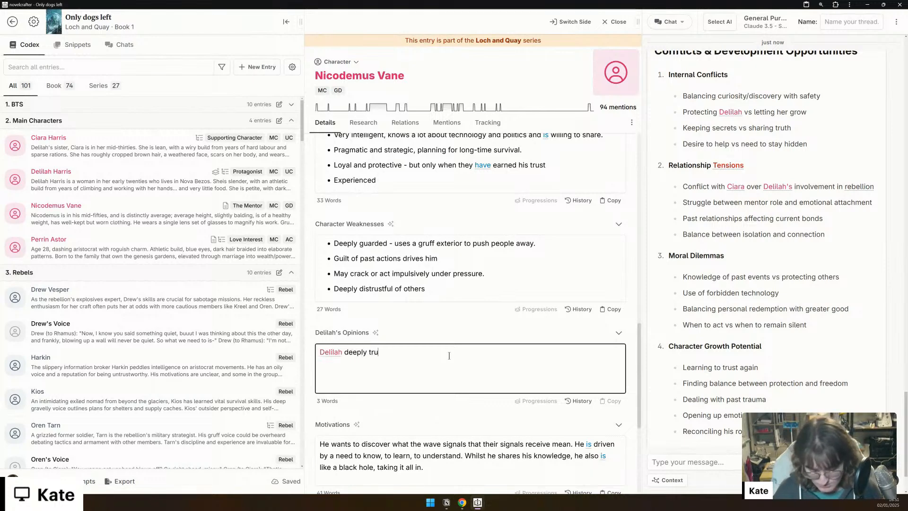
{"action": "type", "text": "sts Nicodemus"}
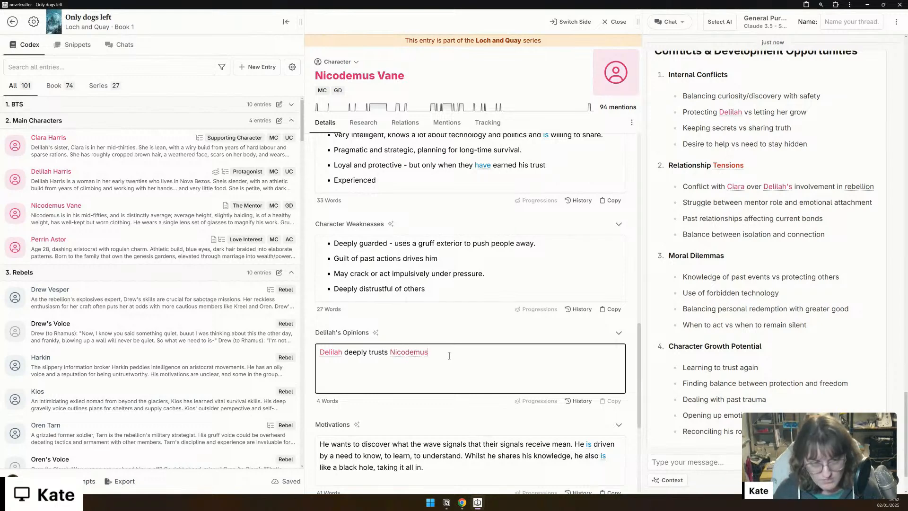
{"action": "type", "text": ", having qui"}
{"action": "key", "text": "BackSpace"}
{"action": "type", "text": "formed an attachment to him."}
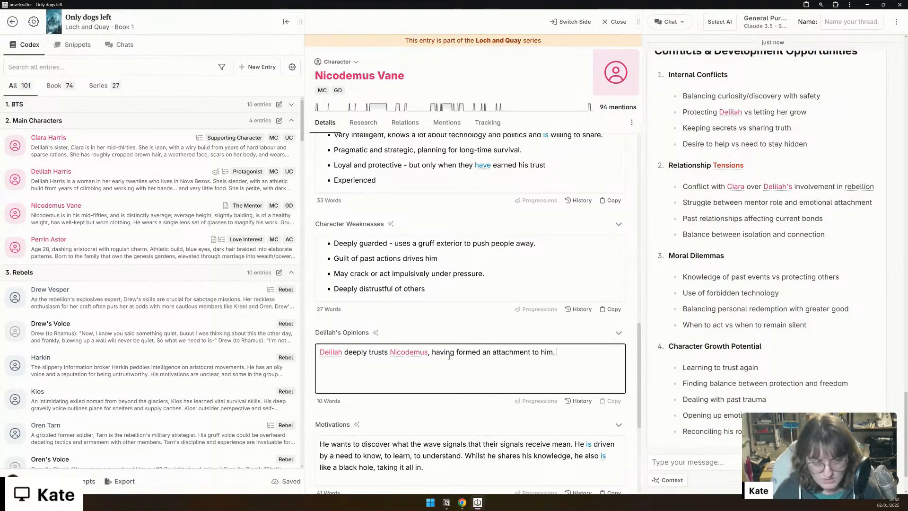
Step: Replace the wording after "having" in Delilah's Opinions with "latched onto his father-like presence after her parents disappearance."
{"action": "key", "text": "BackSpace"}
{"action": "key", "text": "BackSpace"}
{"action": "key", "text": "BackSpace"}
{"action": "key", "text": "BackSpace"}
{"action": "key", "text": "BackSpace"}
{"action": "key", "text": "BackSpace"}
{"action": "key", "text": "BackSpace"}
{"action": "key", "text": "BackSpace"}
{"action": "key", "text": "BackSpace"}
{"action": "key", "text": "BackSpace"}
{"action": "key", "text": "BackSpace"}
{"action": "key", "text": "BackSpace"}
{"action": "key", "text": "BackSpace"}
{"action": "key", "text": "BackSpace"}
{"action": "key", "text": "BackSpace"}
{"action": "key", "text": "BackSpace"}
{"action": "key", "text": "BackSpace"}
{"action": "key", "text": "BackSpace"}
{"action": "key", "text": "BackSpace"}
{"action": "key", "text": "BackSpace"}
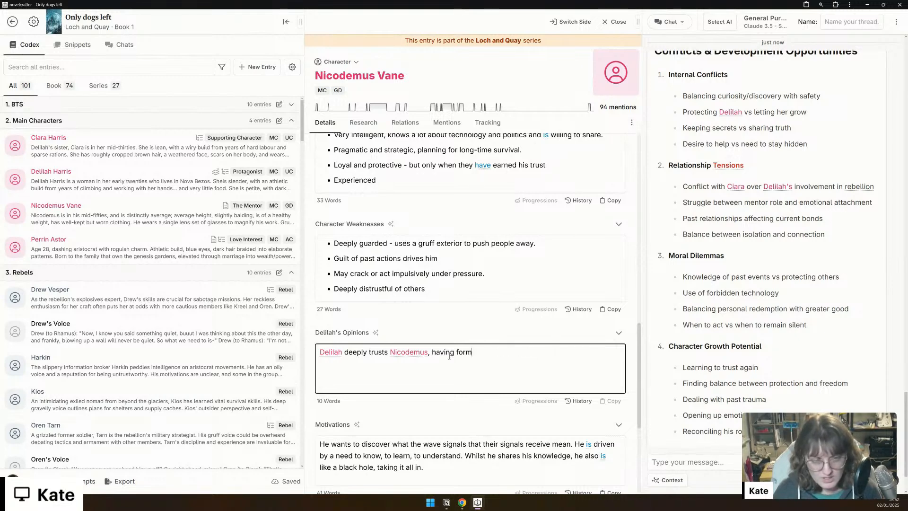
{"action": "type", "text": "latche"}
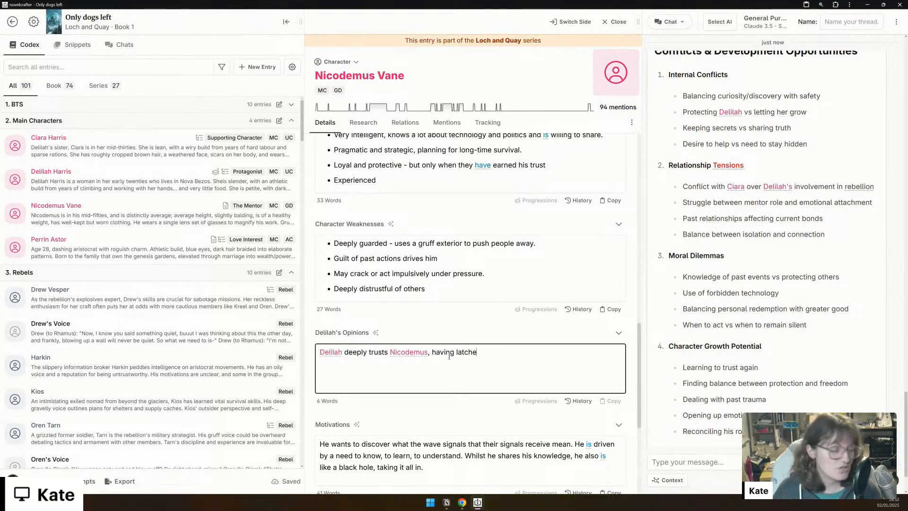
{"action": "type", "text": "d onto his father-like"}
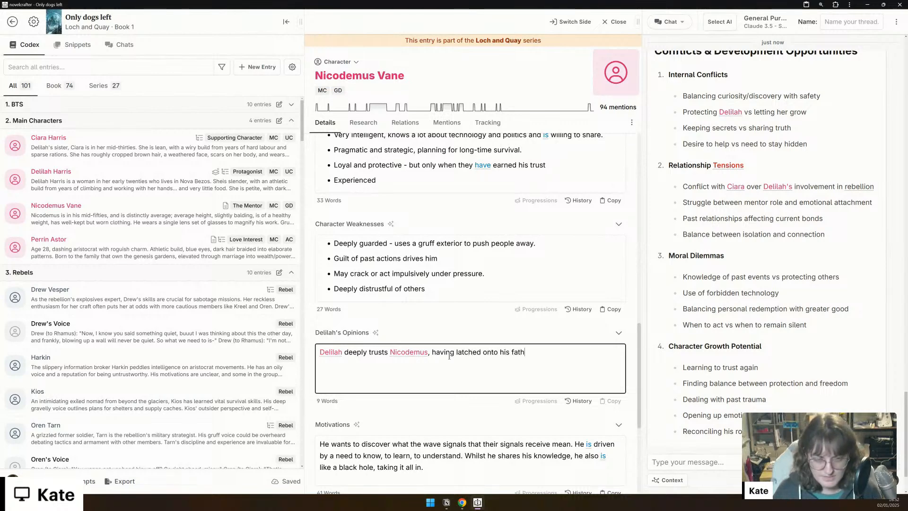
{"action": "key", "text": "BackSpace"}
{"action": "key", "text": "BackSpace"}
{"action": "key", "text": "BackSpace"}
{"action": "key", "text": "BackSpace"}
{"action": "key", "text": "BackSpace"}
{"action": "key", "text": "BackSpace"}
{"action": "key", "text": "BackSpace"}
{"action": "key", "text": "BackSpace"}
{"action": "key", "text": "BackSpace"}
{"action": "key", "text": "BackSpace"}
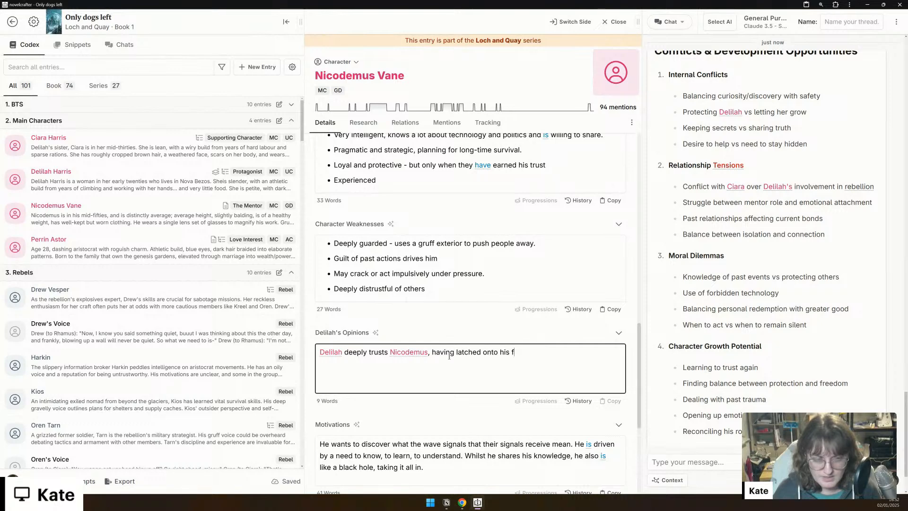
{"action": "type", "text": "ather-like"}
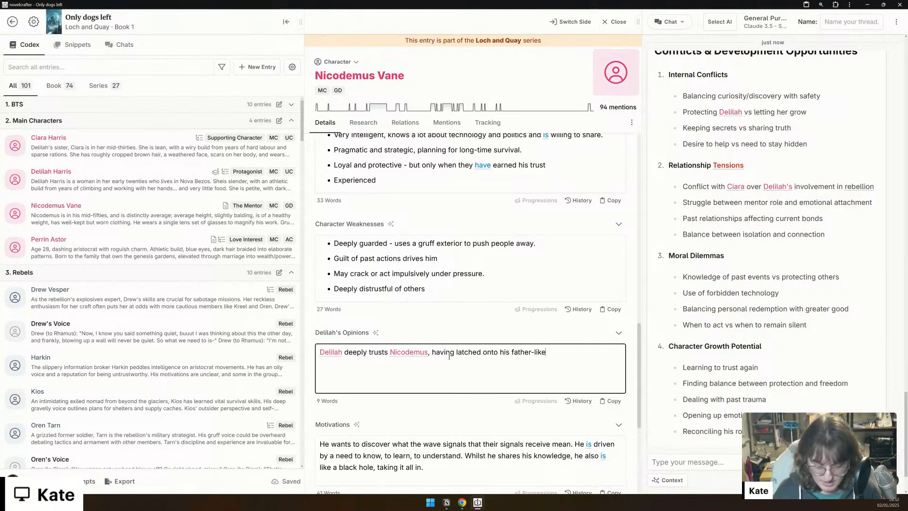
{"action": "type", "text": " presence after h"}
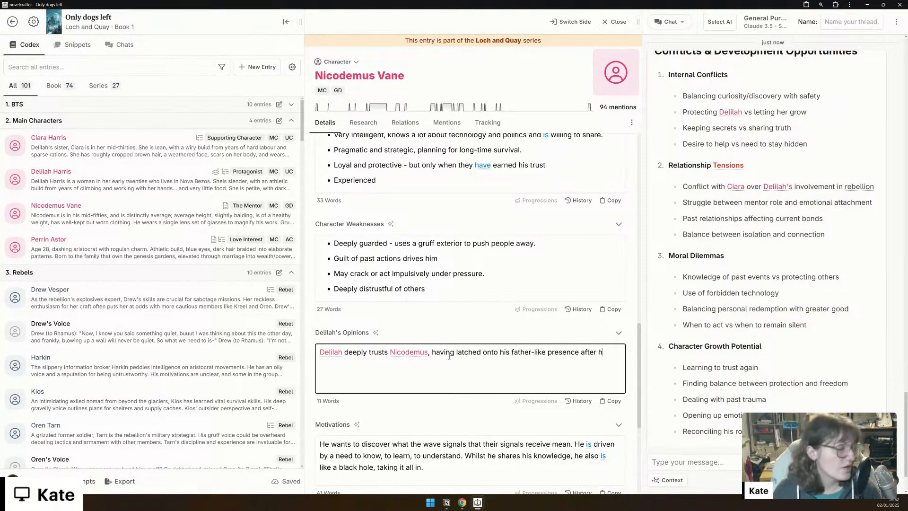
{"action": "type", "text": "er parents disa"}
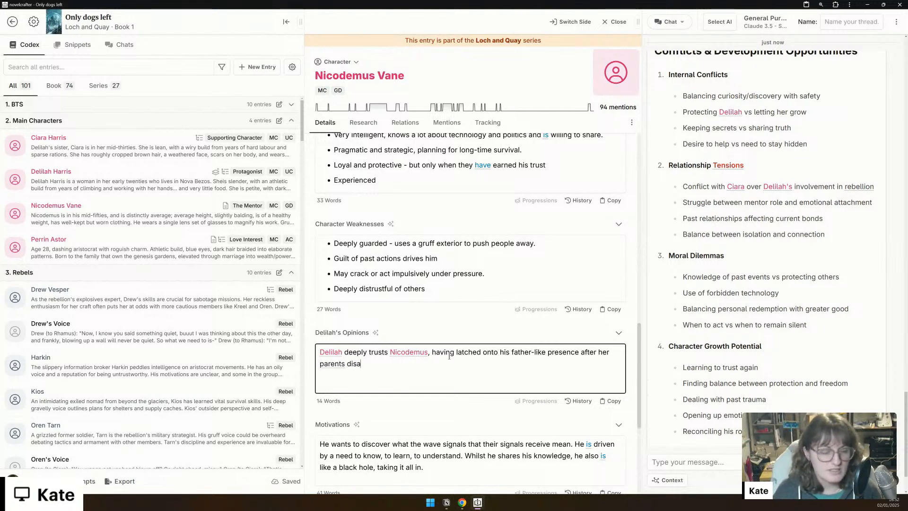
{"action": "type", "text": "ppearance."}
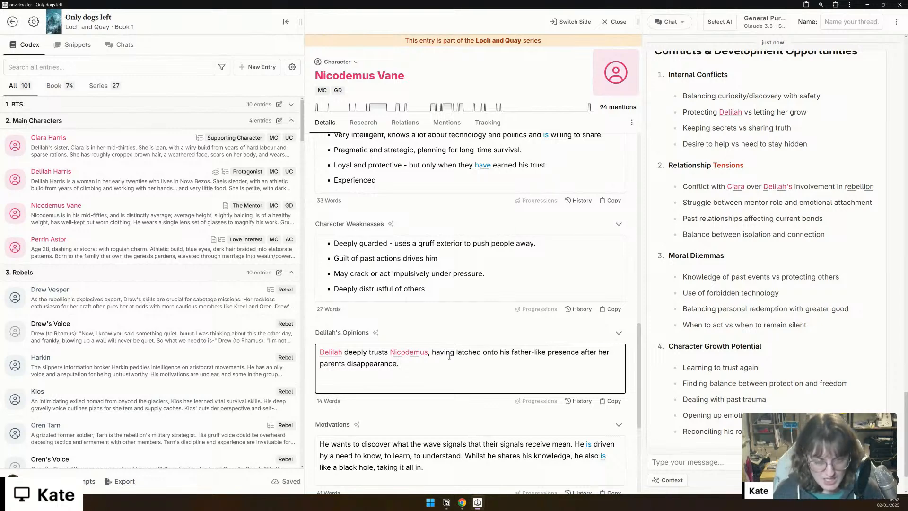
Step: Add a second sentence to Delilah's Opinions: "She believes he has good heart and is an open book."
{"action": "type", "text": "She "}
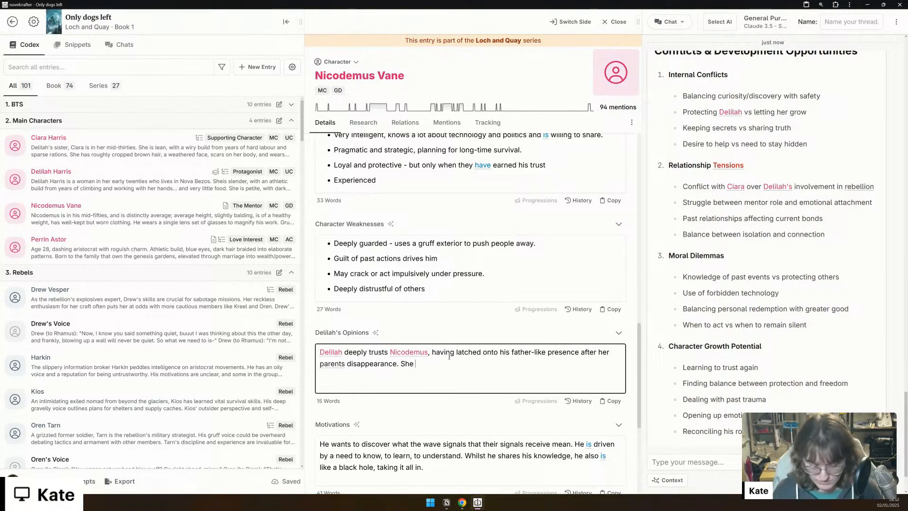
{"action": "type", "text": "believes he "}
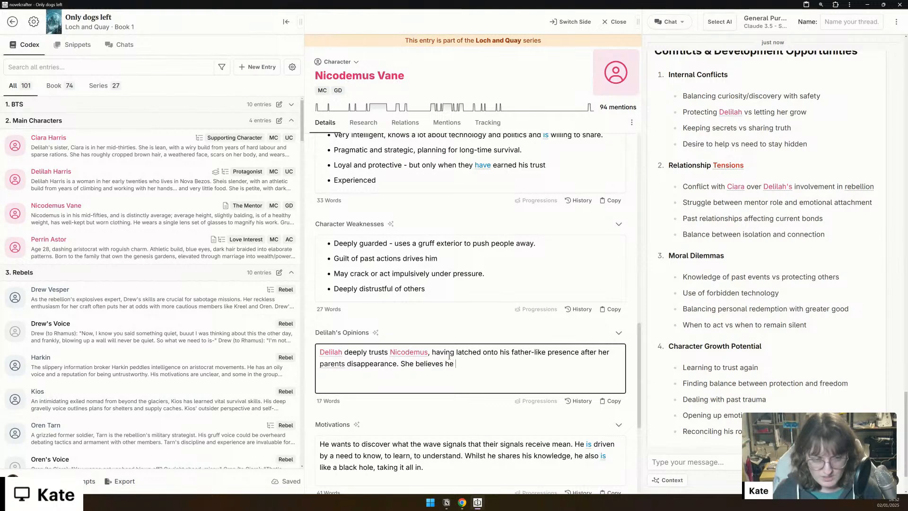
{"action": "type", "text": "has good intentions and i"}
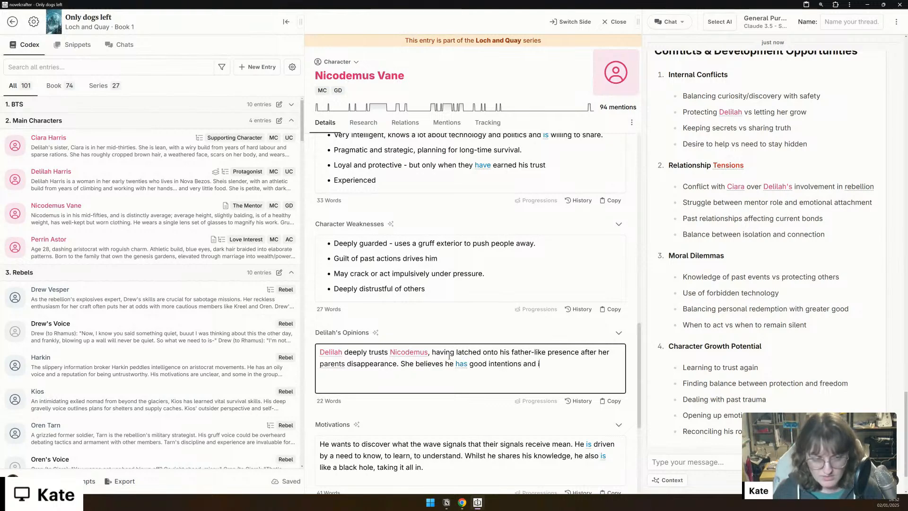
{"action": "key", "text": "BackSpace"}
{"action": "key", "text": "BackSpace"}
{"action": "key", "text": "BackSpace"}
{"action": "key", "text": "BackSpace"}
{"action": "key", "text": "BackSpace"}
{"action": "key", "text": "BackSpace"}
{"action": "key", "text": "BackSpace"}
{"action": "key", "text": "BackSpace"}
{"action": "key", "text": "BackSpace"}
{"action": "key", "text": "BackSpace"}
{"action": "key", "text": "BackSpace"}
{"action": "key", "text": "BackSpace"}
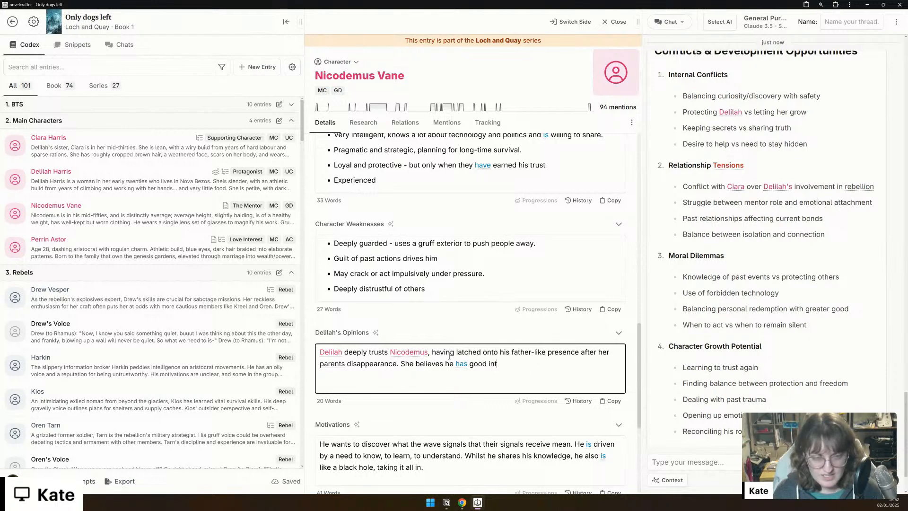
{"action": "type", "text": "eart an"}
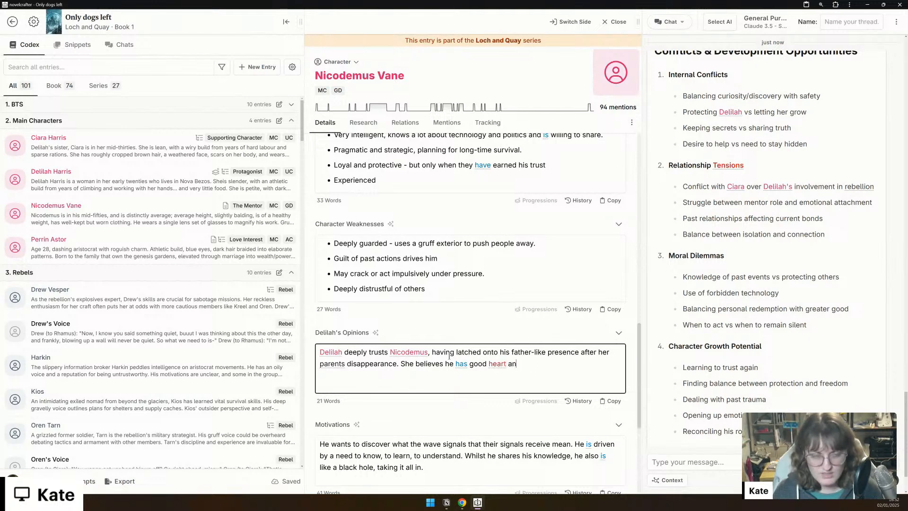
{"action": "type", "text": "d is an ope"}
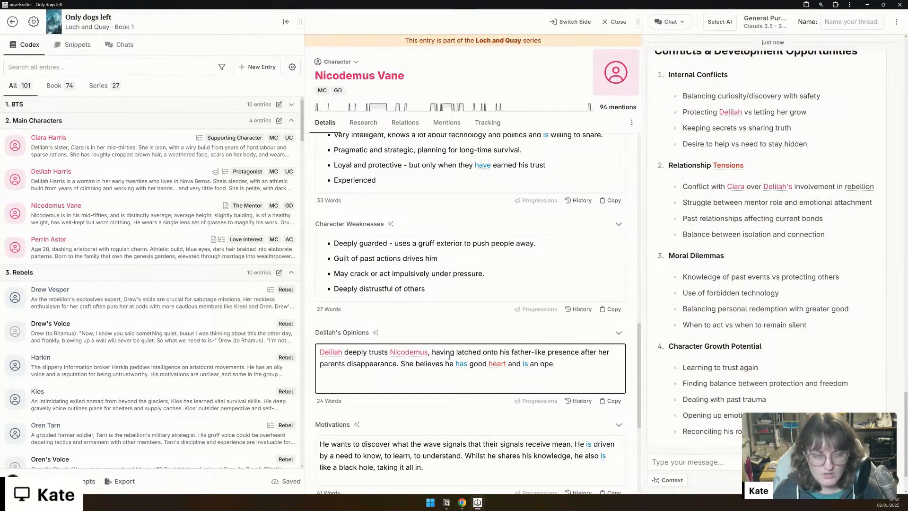
{"action": "type", "text": "n book."}
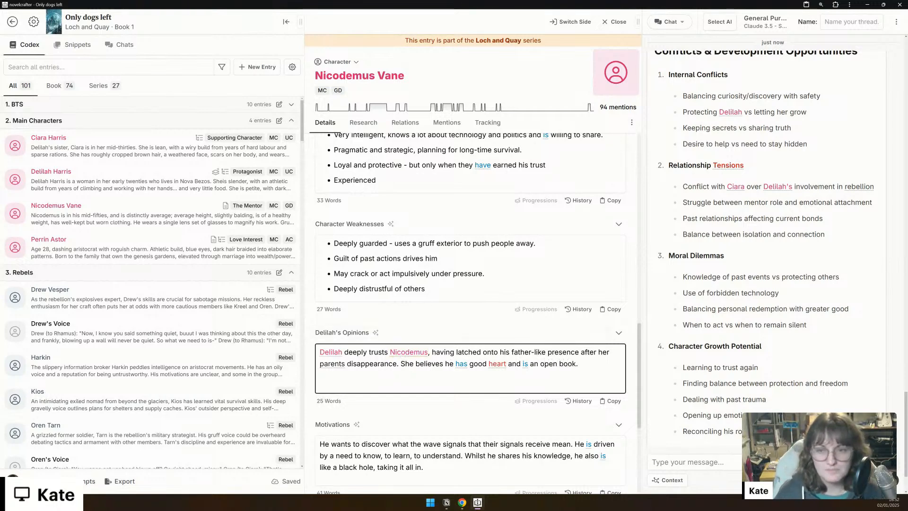
Step: Open Perrin Astor's codex entry in place of Nicodemus Vane's and add all missing custom details to it
{"action": "scroll", "coordinate": [422, 227], "scroll_direction": "down", "scroll_amount": 5}
{"action": "scroll", "coordinate": [422, 227], "scroll_direction": "up", "scroll_amount": 4}
{"action": "scroll", "coordinate": [423, 230], "scroll_direction": "up", "scroll_amount": 10}
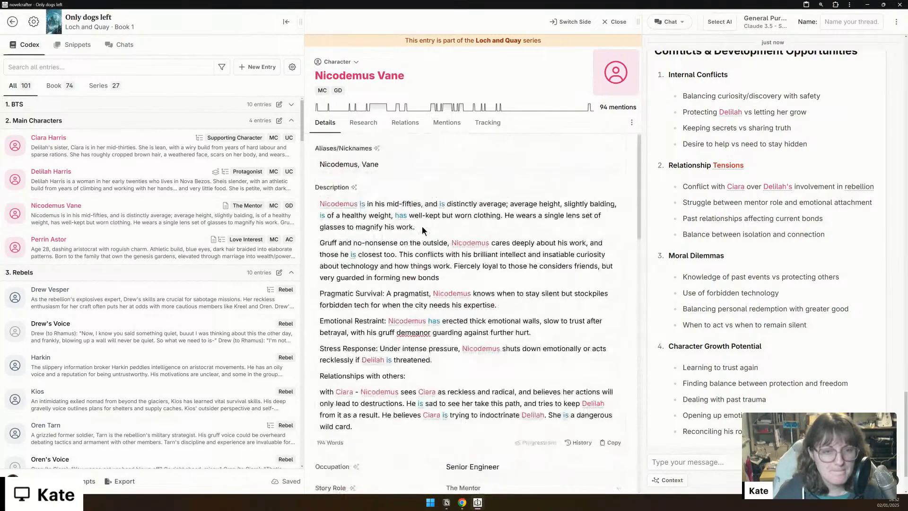
{"action": "scroll", "coordinate": [422, 227], "scroll_direction": "down", "scroll_amount": 2}
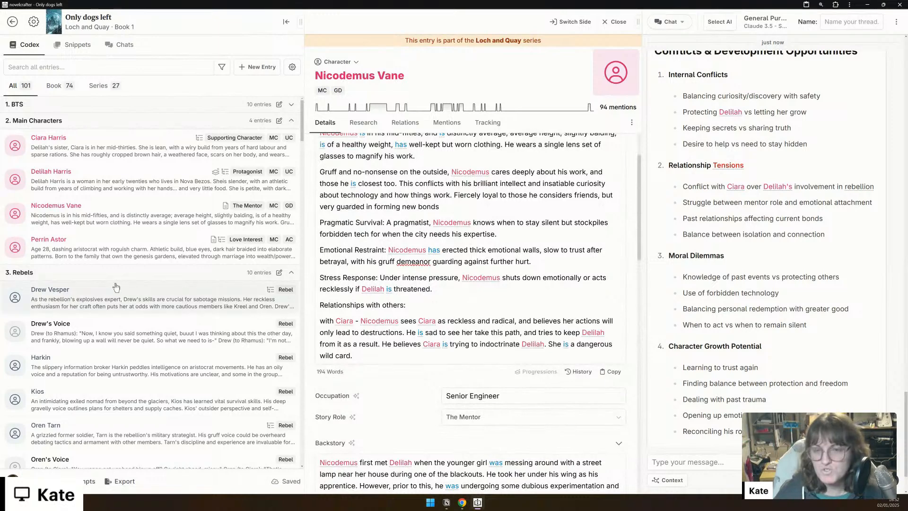
{"action": "mouse_move", "coordinate": [113, 253]}
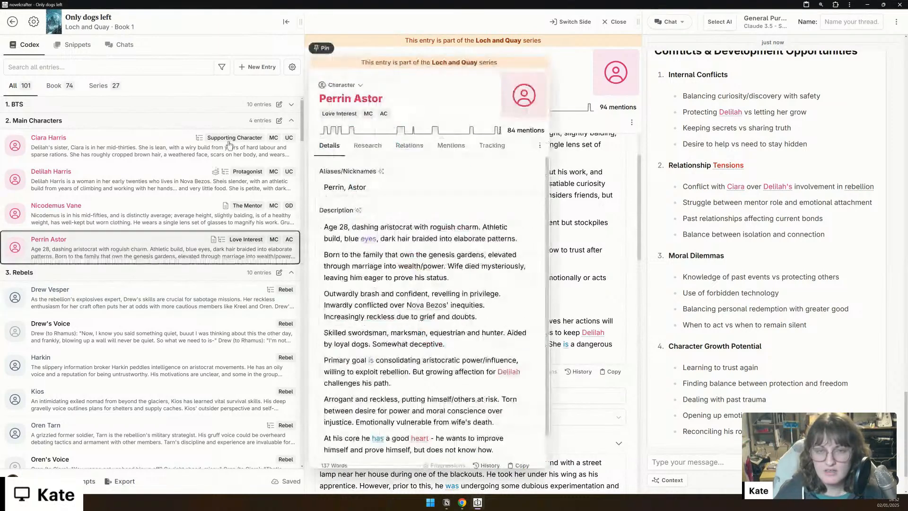
{"action": "left_click", "coordinate": [322, 49]}
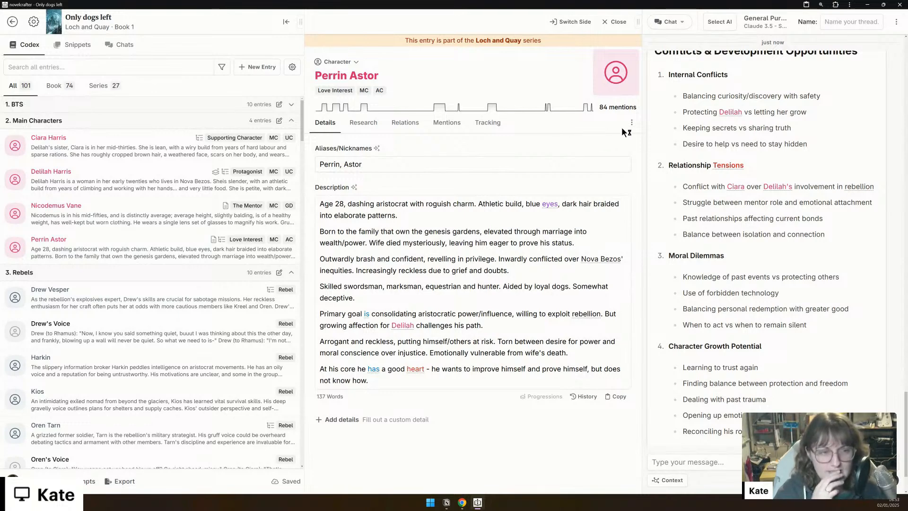
{"action": "left_click", "coordinate": [367, 418]}
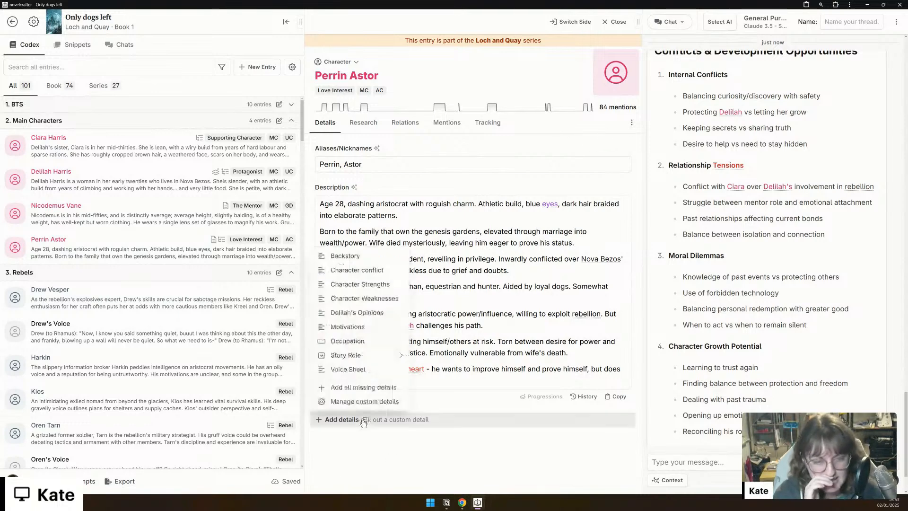
{"action": "left_click", "coordinate": [371, 388]}
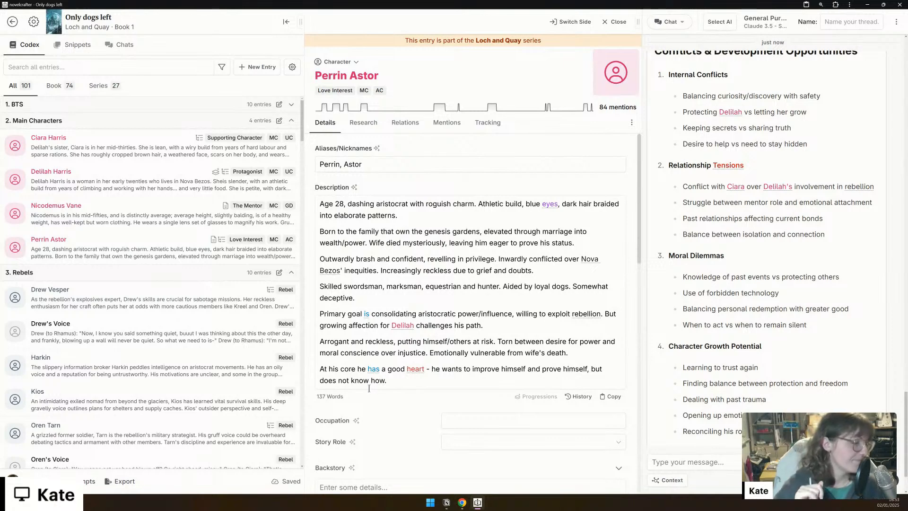
Step: Set Perrin's occupation to "Dog Handler (Police)" and his story role to Love Interest
{"action": "scroll", "coordinate": [479, 397], "scroll_direction": "down", "scroll_amount": 1}
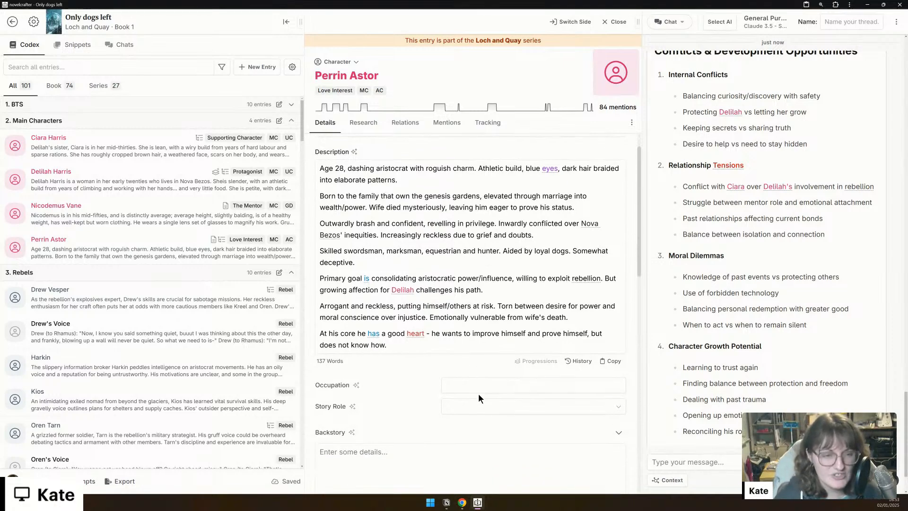
{"action": "left_click", "coordinate": [479, 388]}
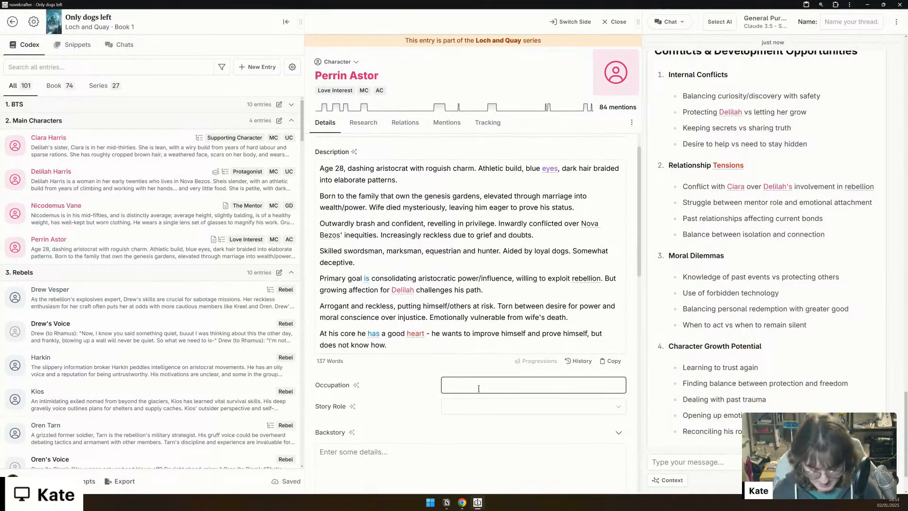
{"action": "type", "text": "Inve"}
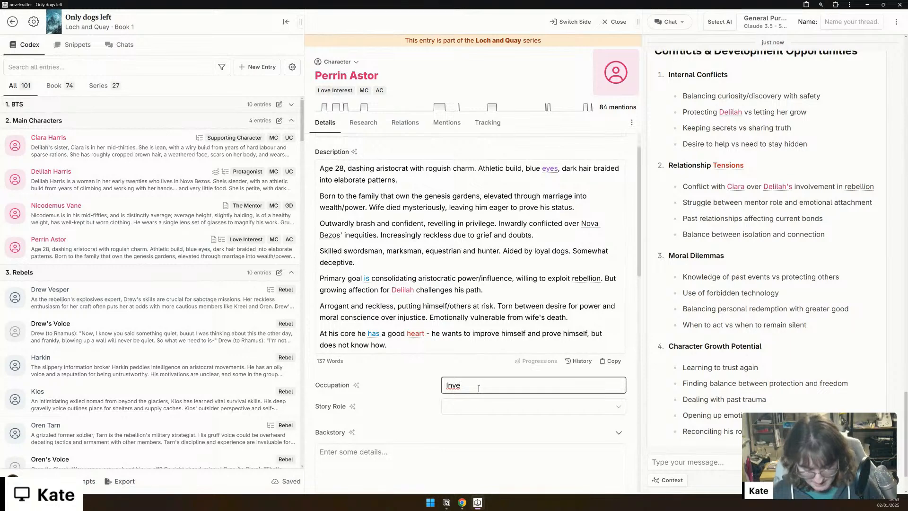
{"action": "key", "text": "ctrl+a"}
{"action": "type", "text": "Dog H"}
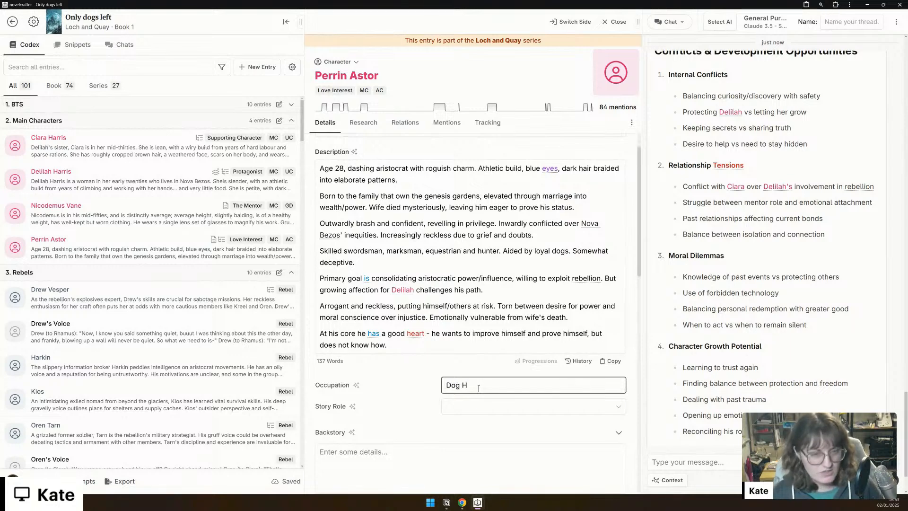
{"action": "type", "text": "andler ("}
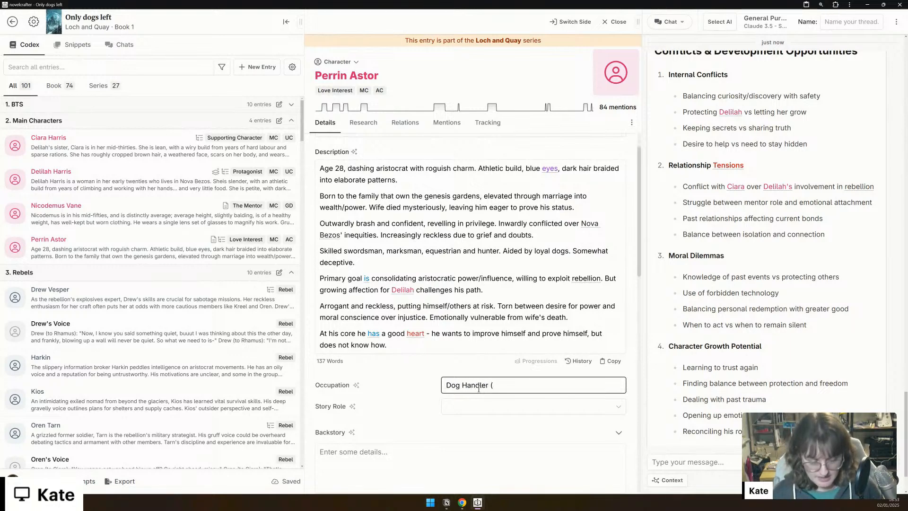
{"action": "type", "text": "Police)"}
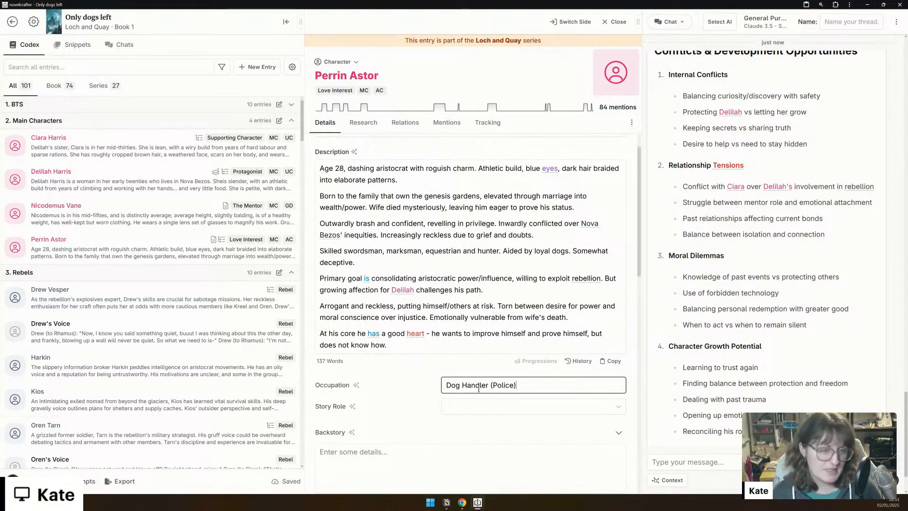
{"action": "left_click", "coordinate": [488, 406]}
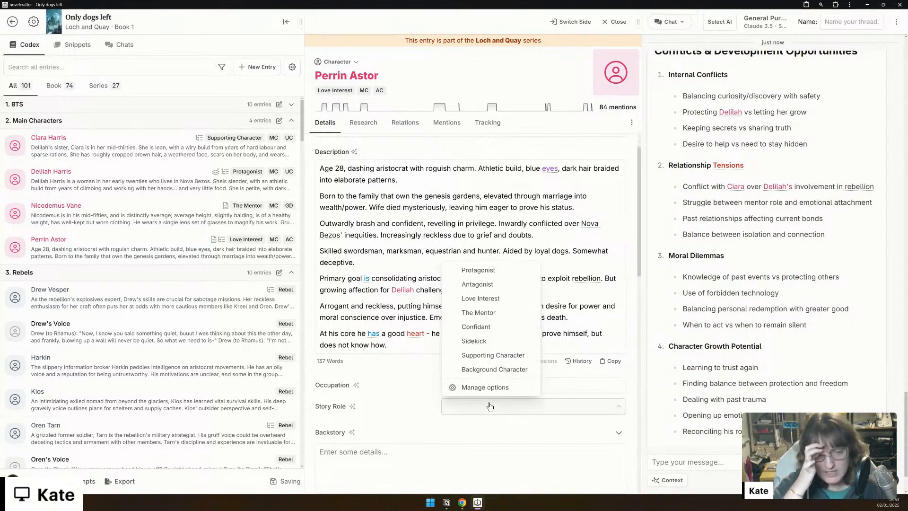
{"action": "left_click", "coordinate": [477, 305]}
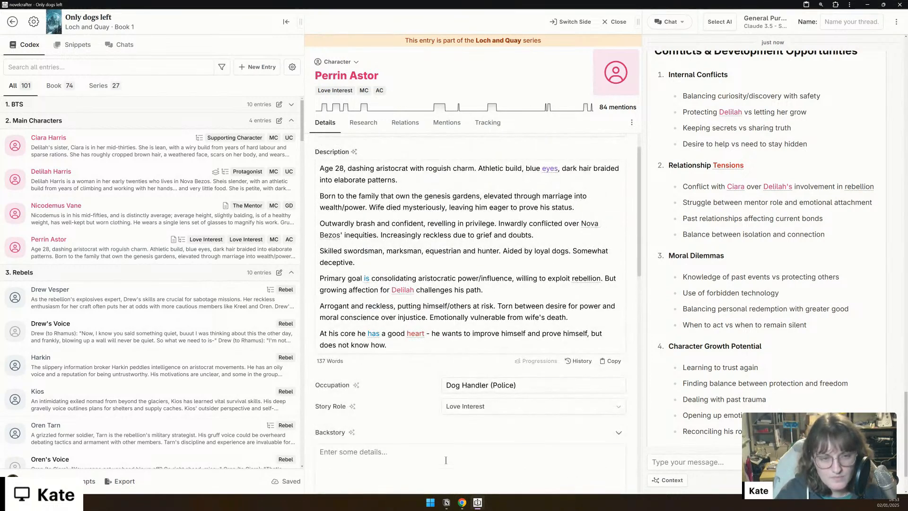
Step: Move the paragraph starting "Born to the family that own the genesis gardens" from Perrin's Description into Backstory
{"action": "left_click", "coordinate": [445, 460]}
{"action": "triple_click", "coordinate": [422, 198]}
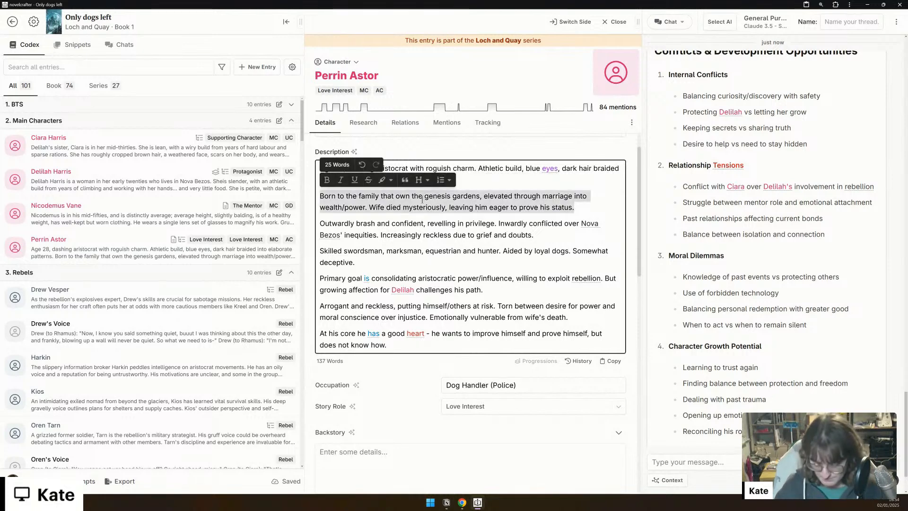
{"action": "key", "text": "ctrl+x"}
{"action": "left_click", "coordinate": [390, 438]}
{"action": "key", "text": "ctrl+v"}
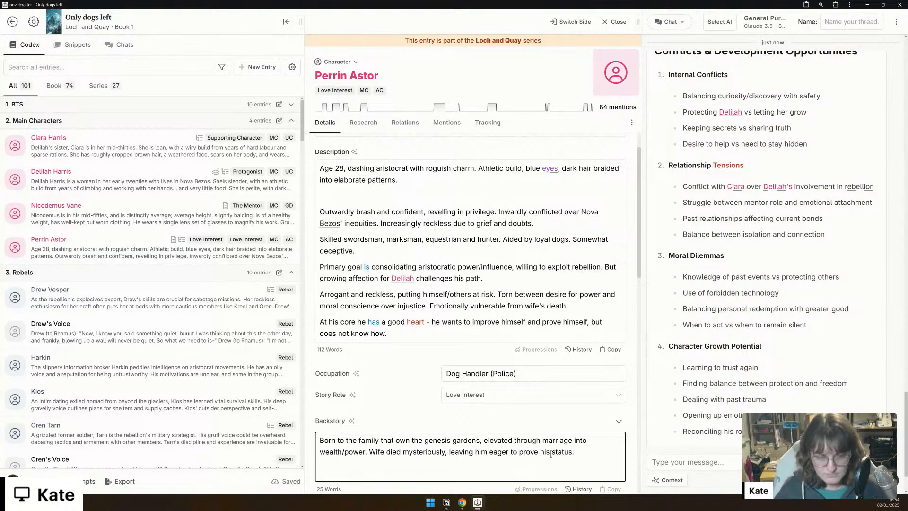
Step: Replace the sentence about his wife's death with "Whilst his marriage was one of convenience, he did care for his wife, and supported her."
{"action": "left_click_drag", "start_coordinate": [573, 453], "coordinate": [370, 455]}
{"action": "type", "text": "Whils"}
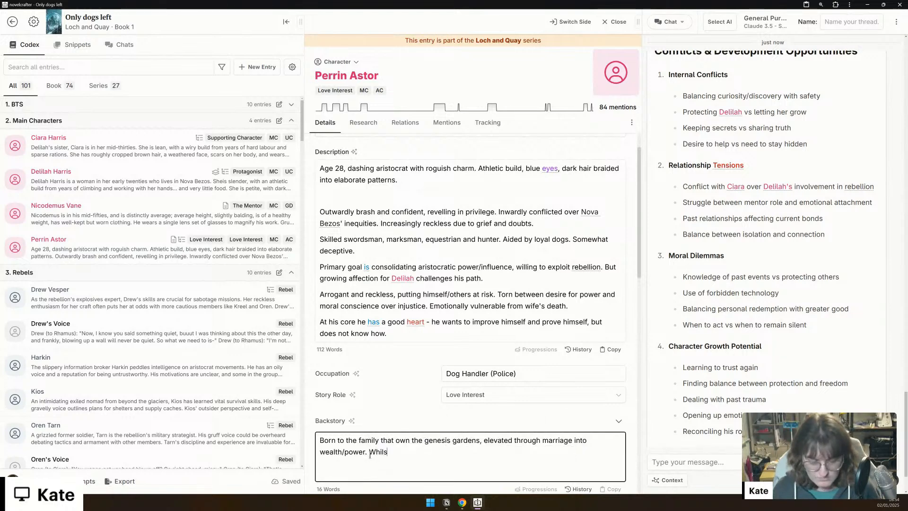
{"action": "type", "text": "t his mar"}
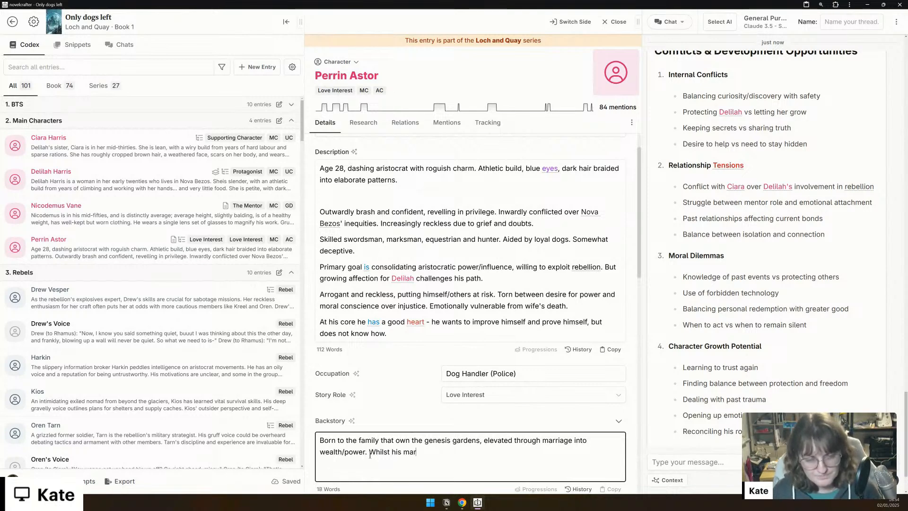
{"action": "type", "text": "riage was o"}
{"action": "key", "text": "BackSpace"}
{"action": "type", "text": "was one "}
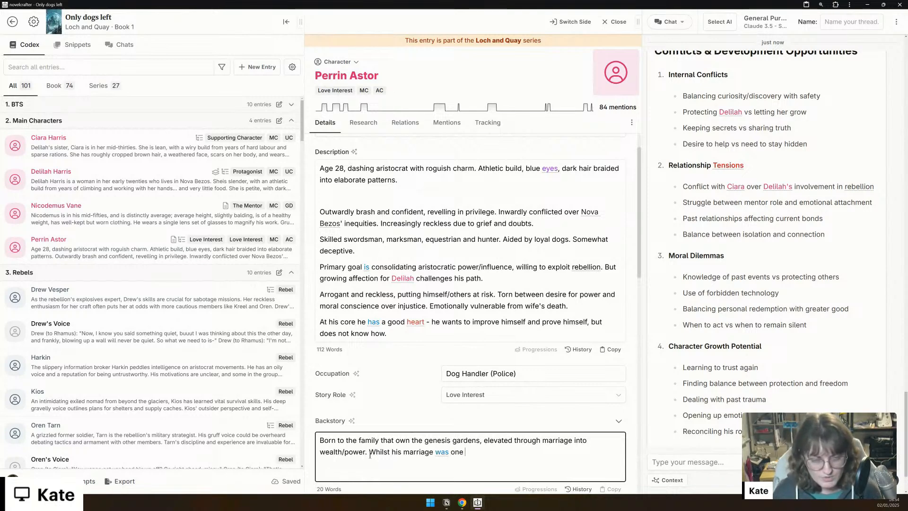
{"action": "type", "text": "of convenienc"}
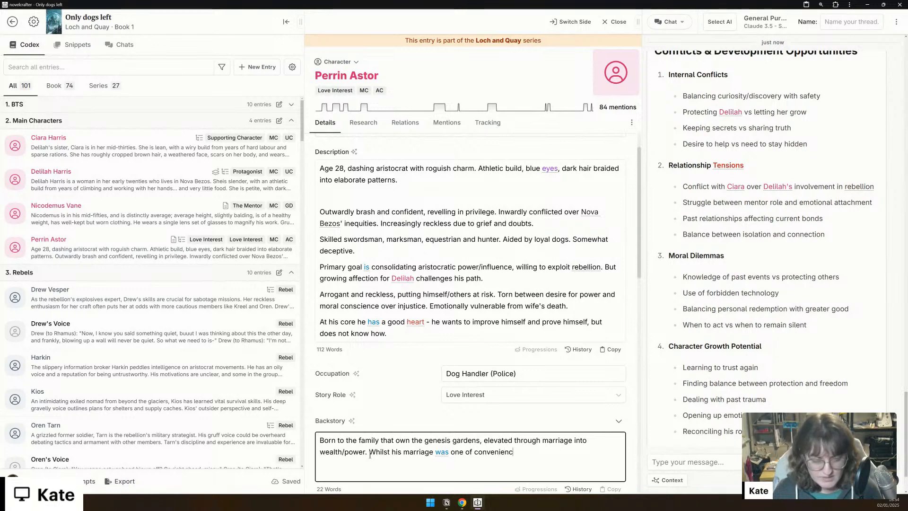
{"action": "type", "text": "e, he did care for his wife"}
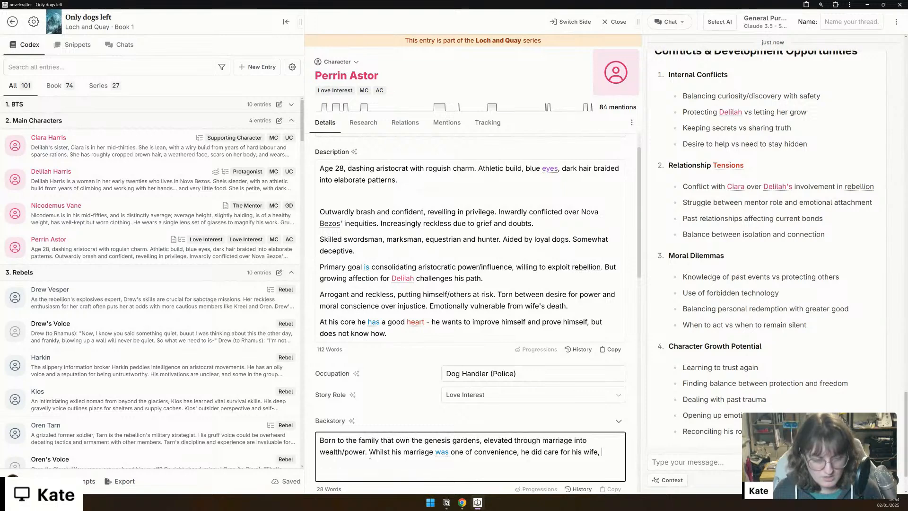
{"action": "type", "text": ", and supported"}
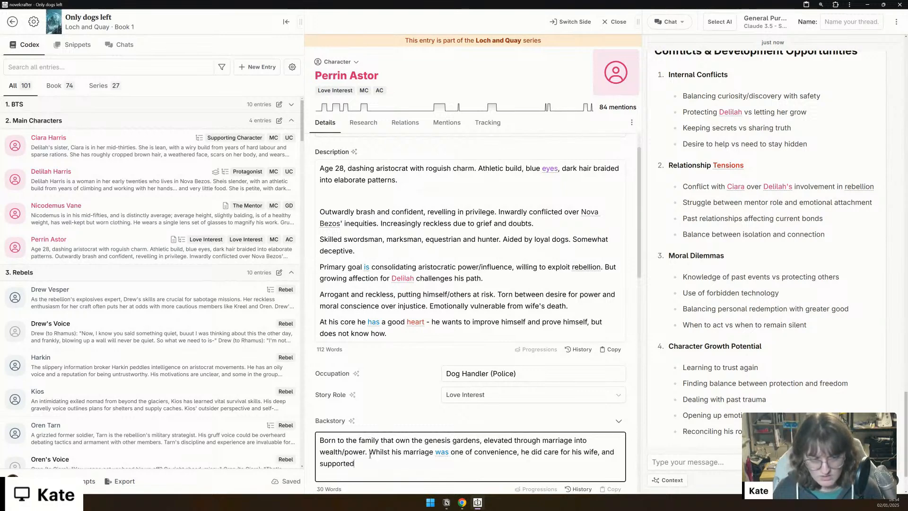
{"action": "type", "text": " her. When"}
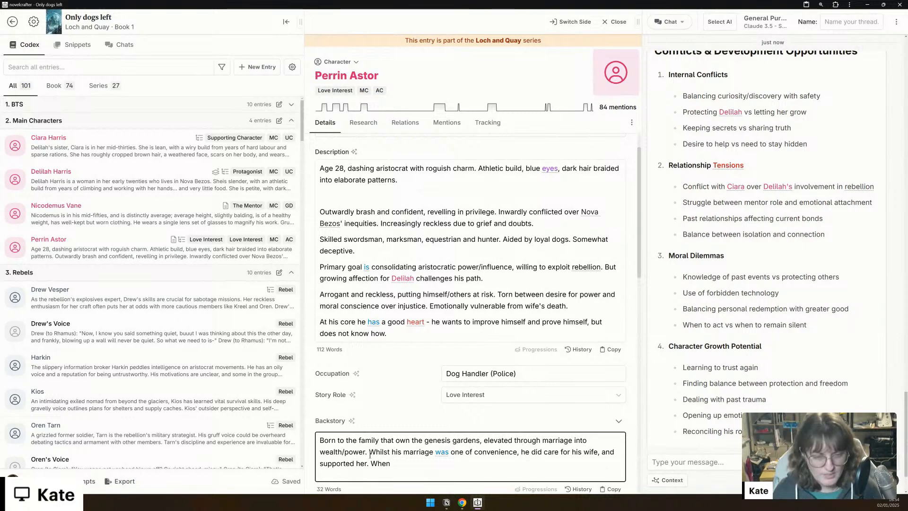
{"action": "type", "text": " she discov"}
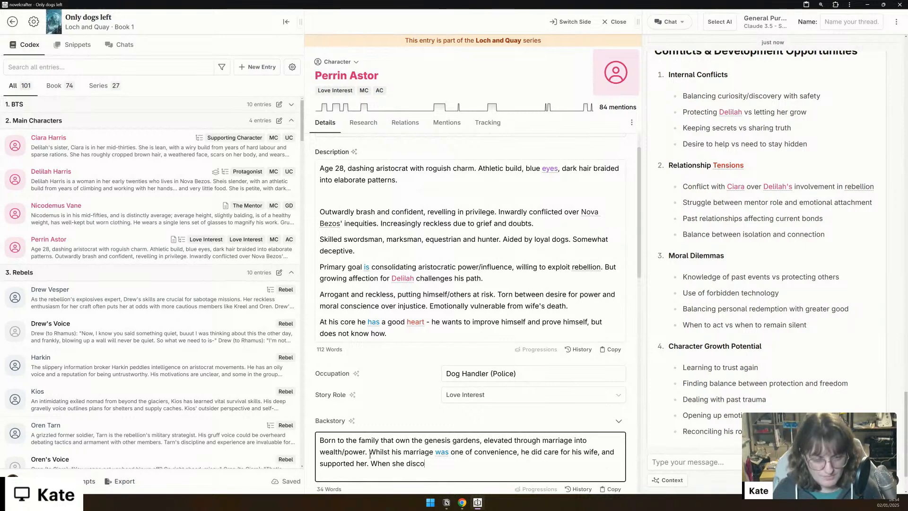
{"action": "key", "text": "BackSpace"}
{"action": "key", "text": "BackSpace"}
{"action": "key", "text": "BackSpace"}
{"action": "key", "text": "BackSpace"}
{"action": "key", "text": "BackSpace"}
{"action": "key", "text": "BackSpace"}
{"action": "key", "text": "BackSpace"}
{"action": "key", "text": "BackSpace"}
{"action": "key", "text": "BackSpace"}
{"action": "key", "text": "BackSpace"}
{"action": "key", "text": "BackSpace"}
{"action": "key", "text": "BackSpace"}
{"action": "key", "text": "BackSpace"}
{"action": "key", "text": "BackSpace"}
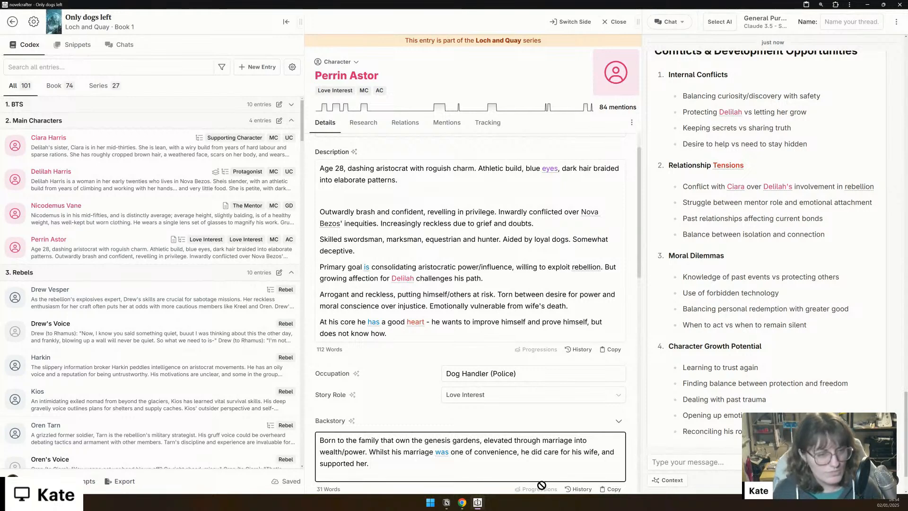
Step: Insert "(an archivist in the burning libraries)" after "his wife" and shorten the backstory's opening sentence to "Elevated through marriage into wealth/power."
{"action": "type", "text": "(an archivist in the burning libraries)"}
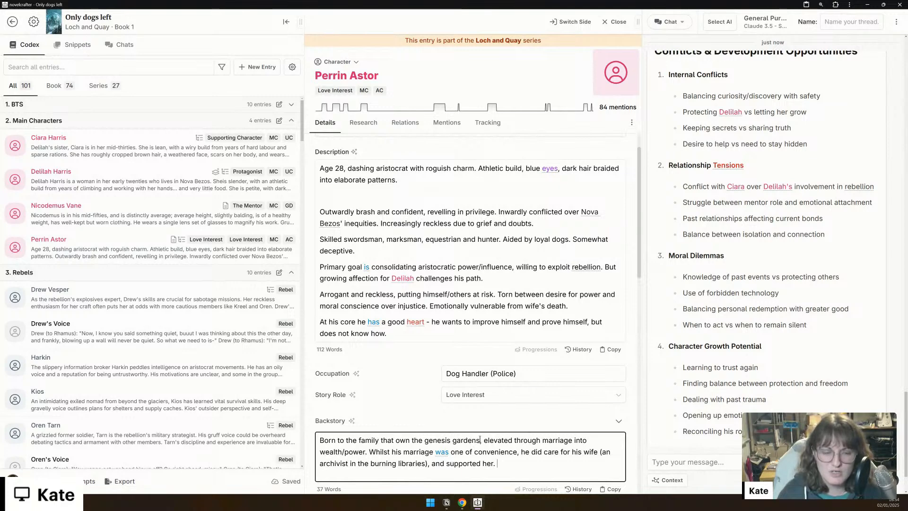
{"action": "left_click_drag", "start_coordinate": [513, 440], "coordinate": [307, 446]}
{"action": "type", "text": "Elevated"}
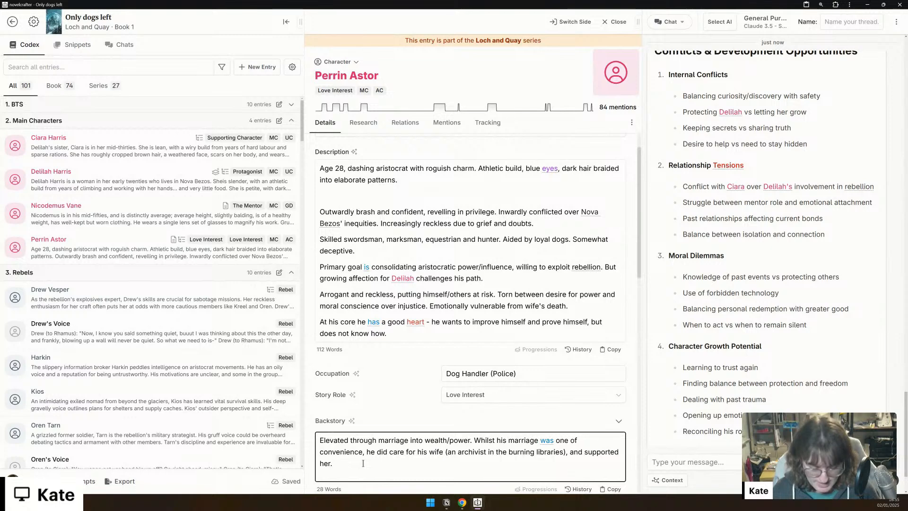
Step: Add to Perrin's backstory: "He knew she was investigating something secretly, but never found out what; one day he woke up, to find her dead beside him."
{"action": "type", "text": "He"}
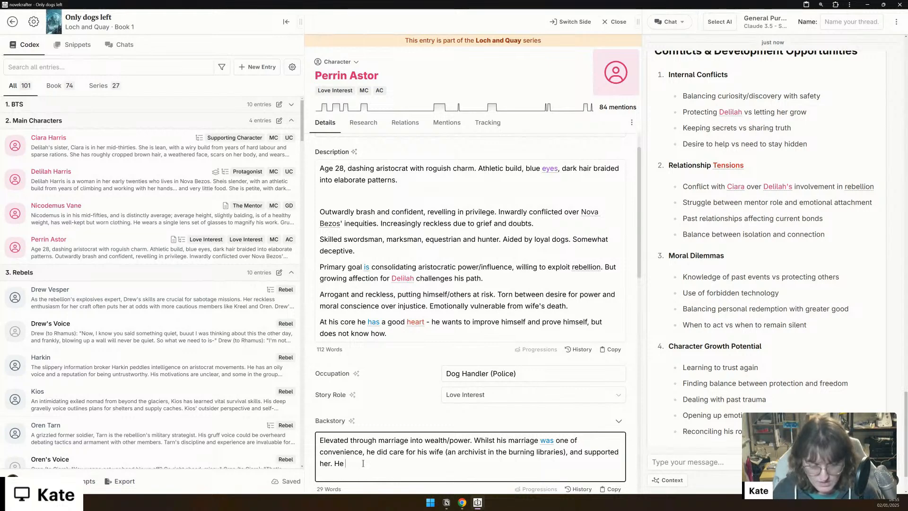
{"action": "type", "text": " kne"}
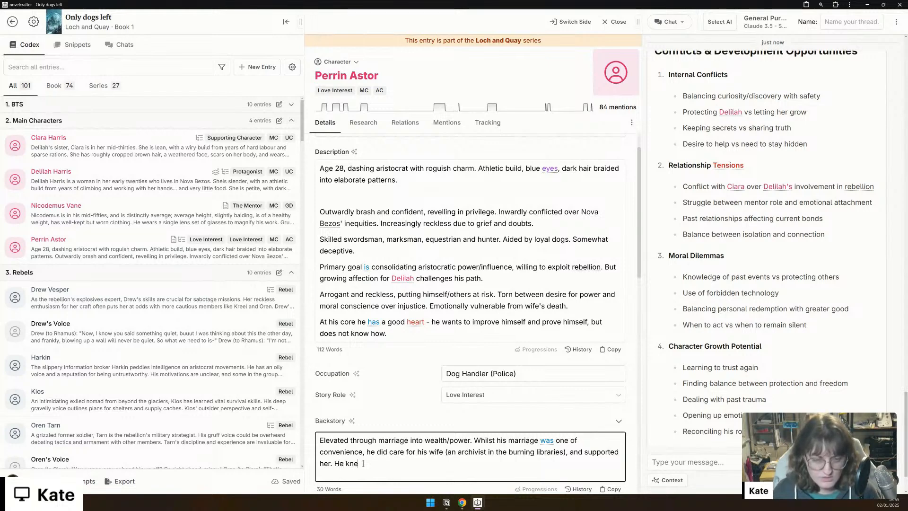
{"action": "type", "text": "w she was inve"}
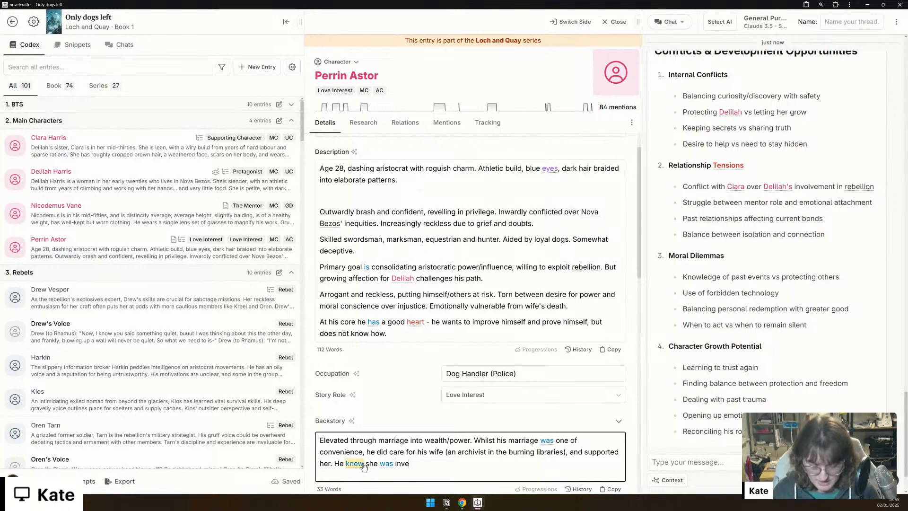
{"action": "type", "text": "stigating someth"}
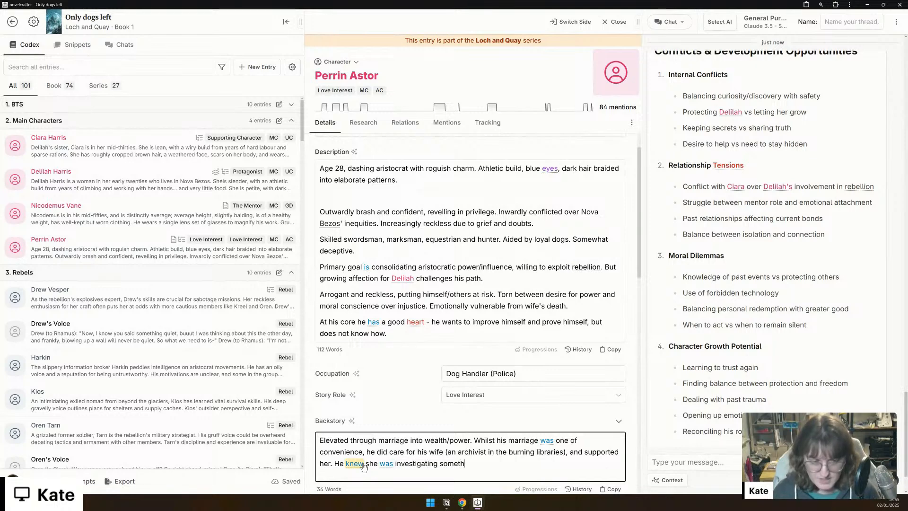
{"action": "type", "text": "ing secretly, b"}
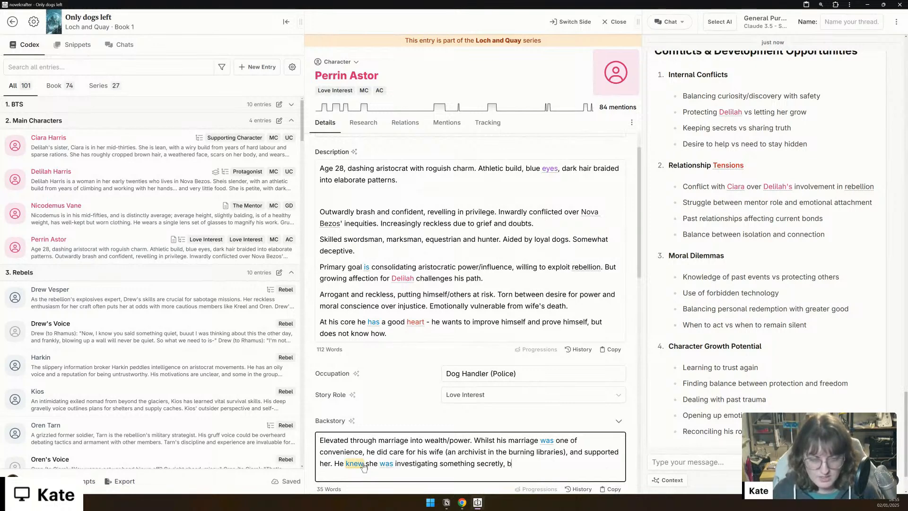
{"action": "type", "text": "ut never found "}
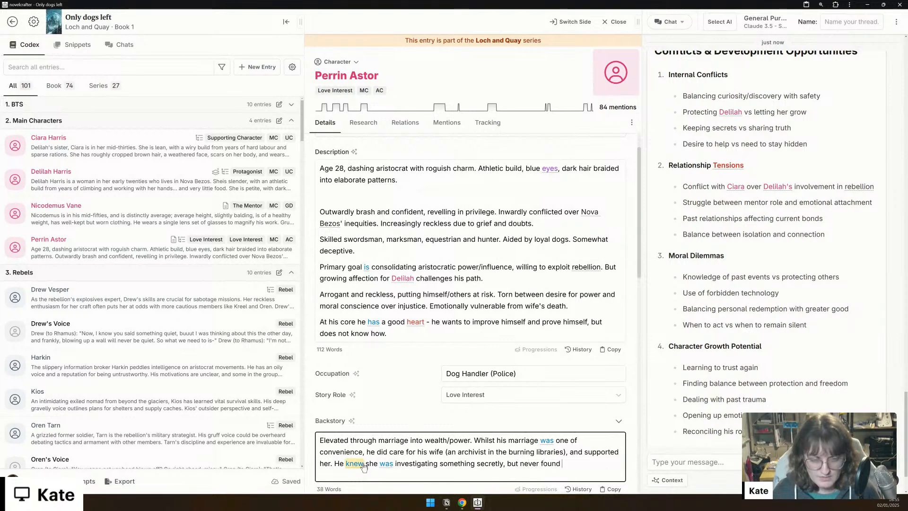
{"action": "type", "text": "out what; one day he w"}
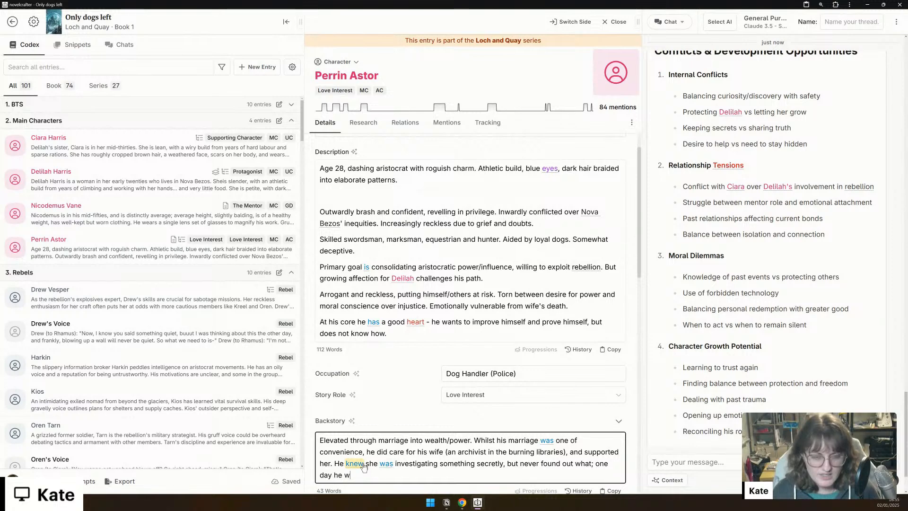
{"action": "type", "text": "oke up, to fin"}
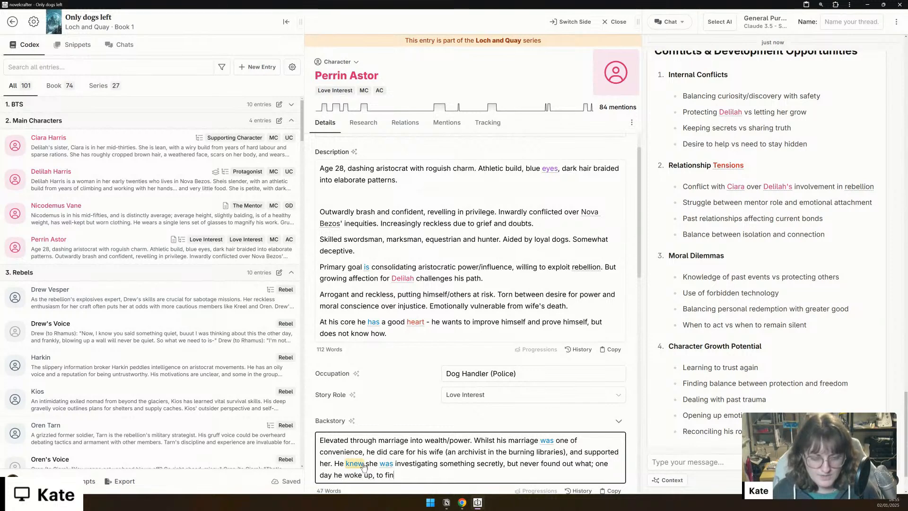
{"action": "type", "text": "d her daad "}
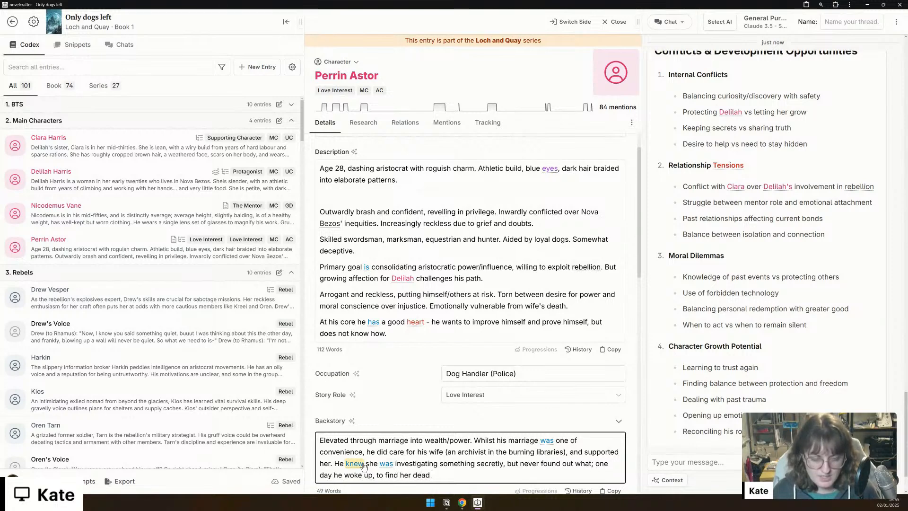
{"action": "type", "text": "beside him"}
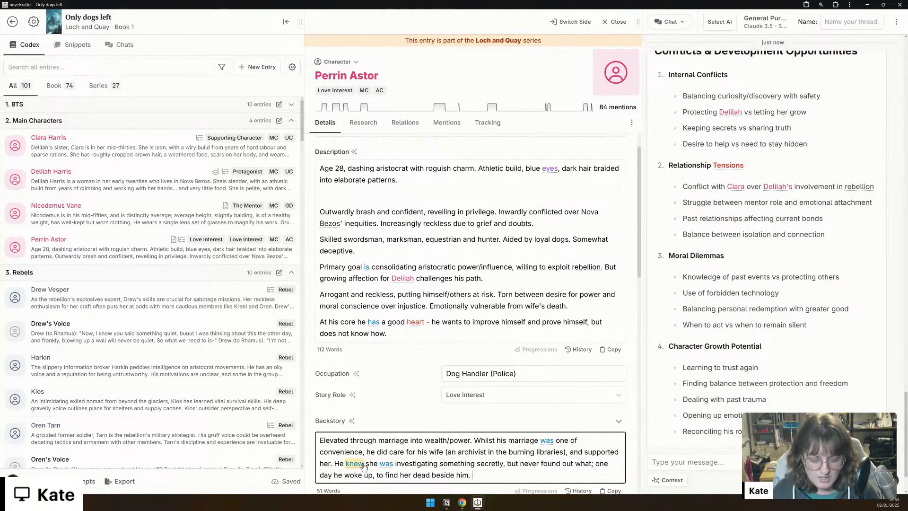
Step: Continue the backstory with "Whilst he was never officially blamed for the death, there was enough suspicion surrounding him that Perrin never felt he could investigate"
{"action": "type", "text": ". Whilst he was "}
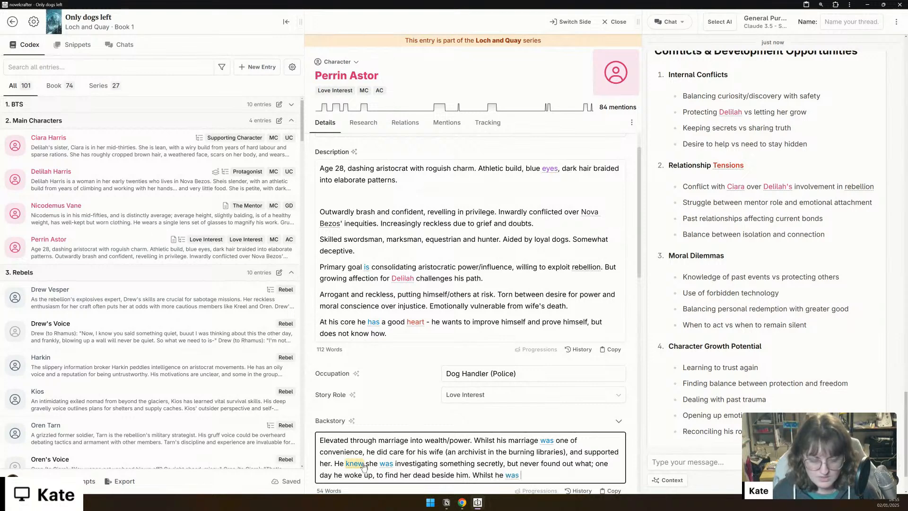
{"action": "type", "text": "never officiall"}
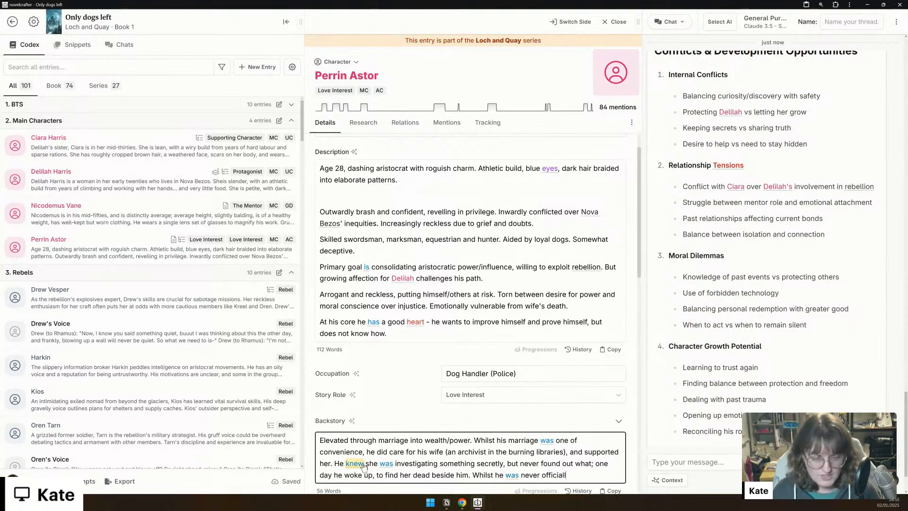
{"action": "type", "text": "y blamed for the"}
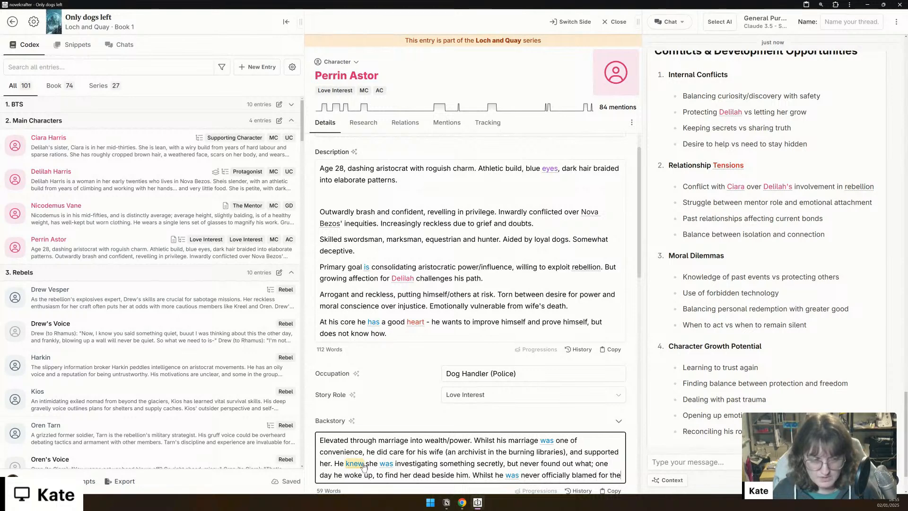
{"action": "type", "text": " death, there wer"}
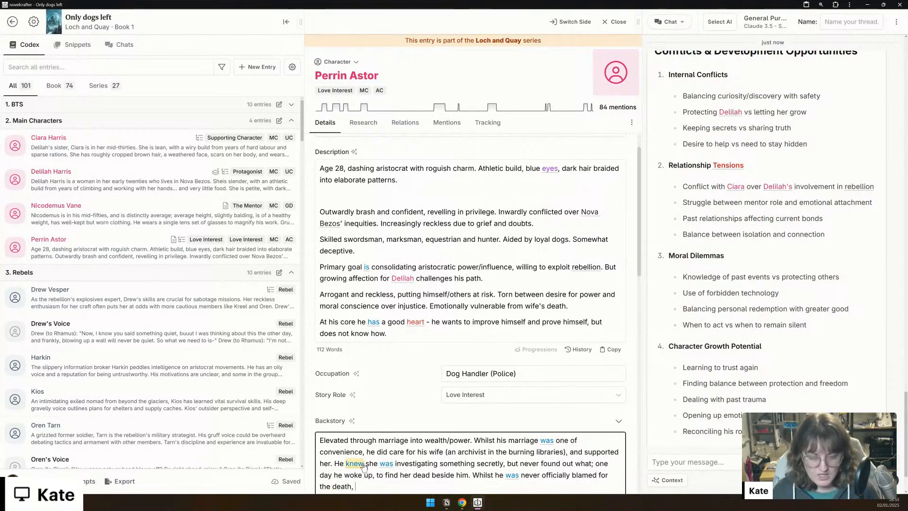
{"action": "key", "text": "BackSpace"}
{"action": "key", "text": "BackSpace"}
{"action": "type", "text": "as enough suspi"}
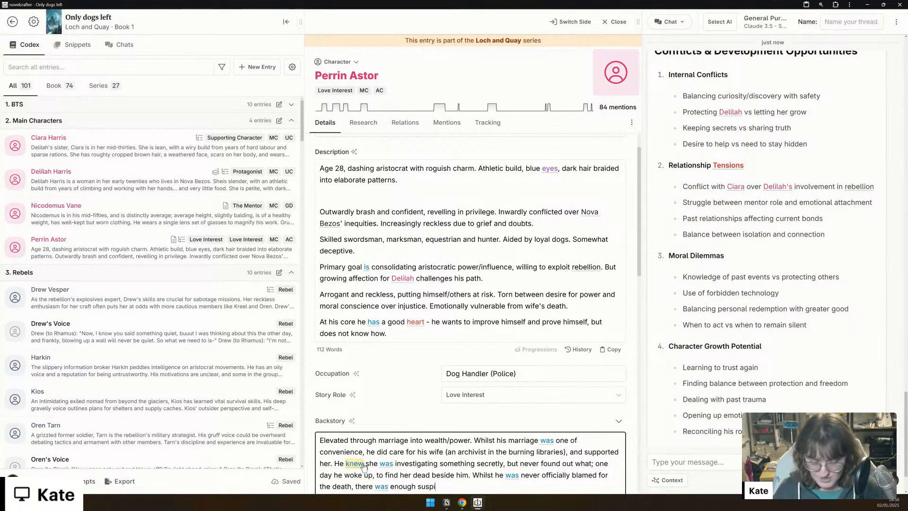
{"action": "type", "text": "cion surroundinghi"}
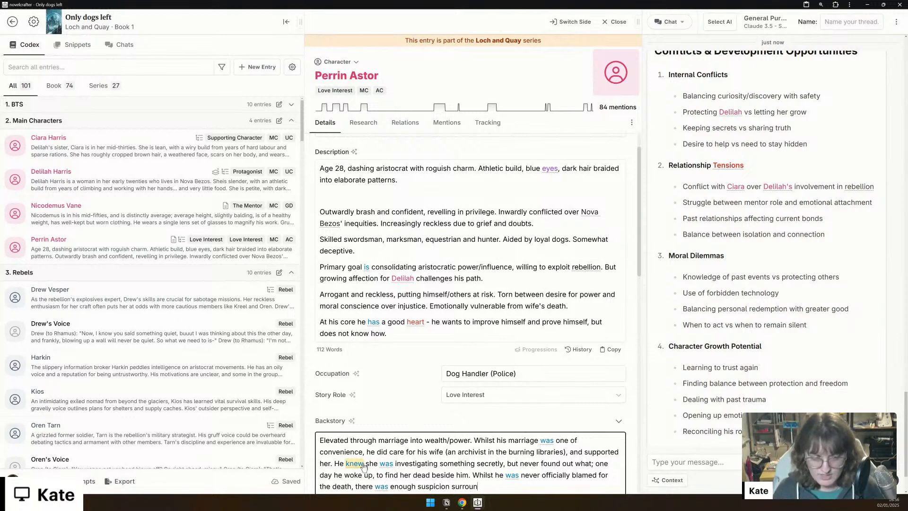
{"action": "key", "text": "BackSpace"}
{"action": "key", "text": "BackSpace"}
{"action": "type", "text": "him that Perrin "}
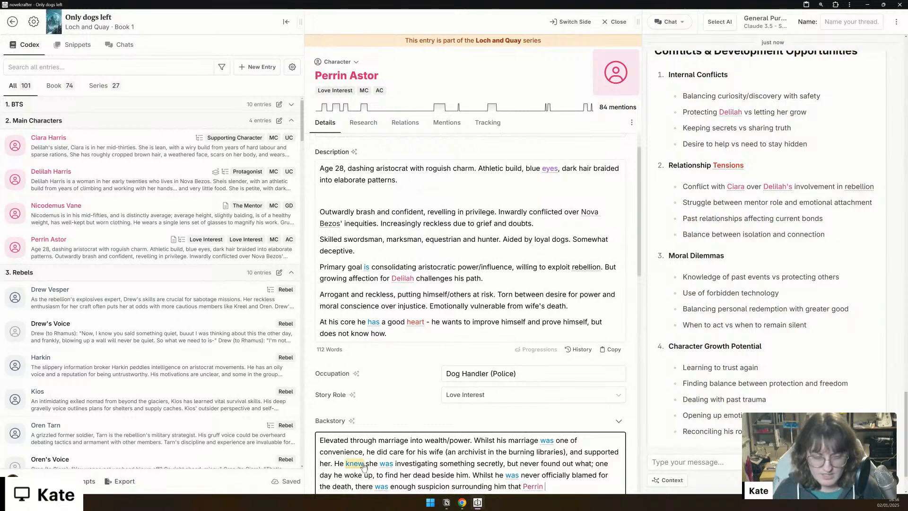
{"action": "type", "text": "never felt he coul"}
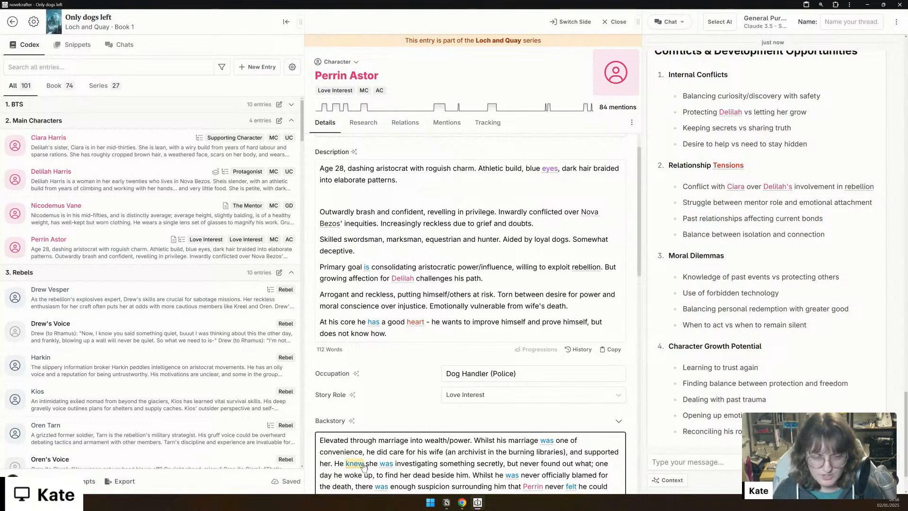
{"action": "type", "text": "d "}
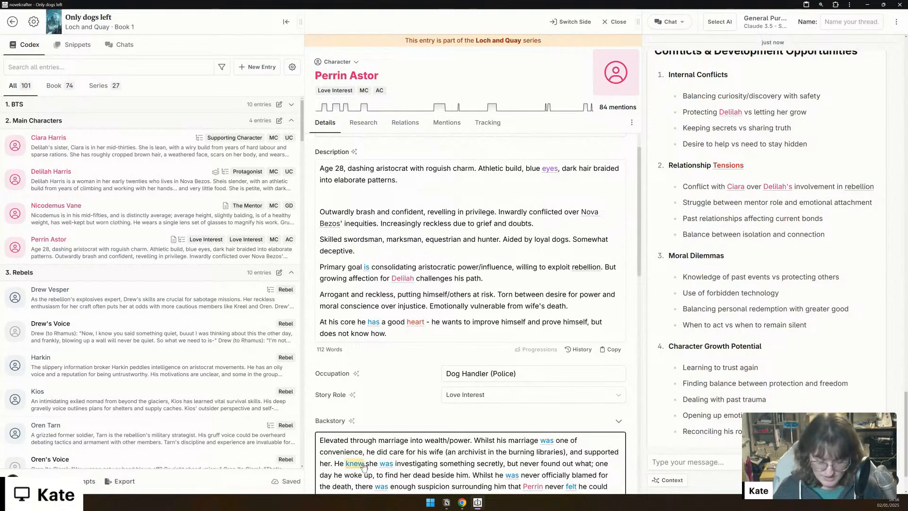
{"action": "type", "text": "investigate pr"}
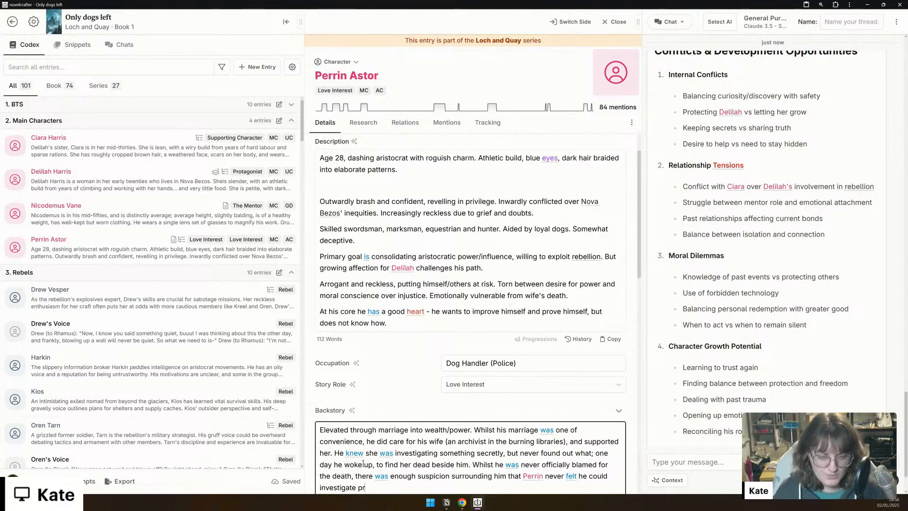
Step: Finish the Backstory's last sentence with "properly himself... until now."
{"action": "type", "text": "operly himself... until now."}
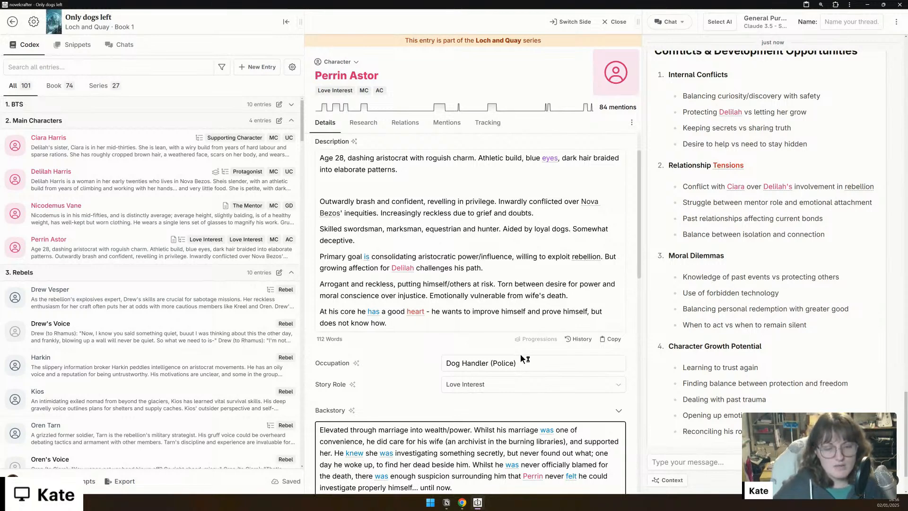
{"action": "scroll", "coordinate": [460, 344], "scroll_direction": "down", "scroll_amount": 2}
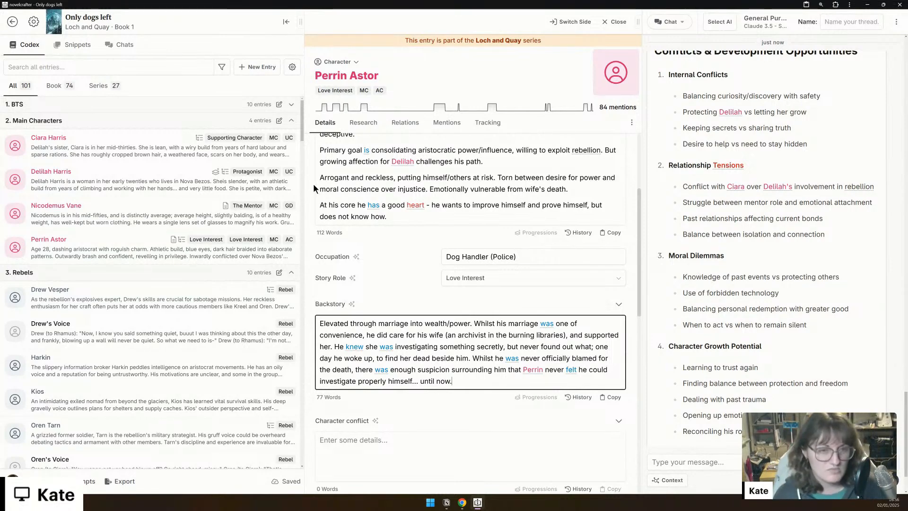
Step: Remove "blue eyes," and the "Primary goal is consolidating aristocratic power/influence" paragraph from the character's Description
{"action": "scroll", "coordinate": [375, 258], "scroll_direction": "up", "scroll_amount": 3}
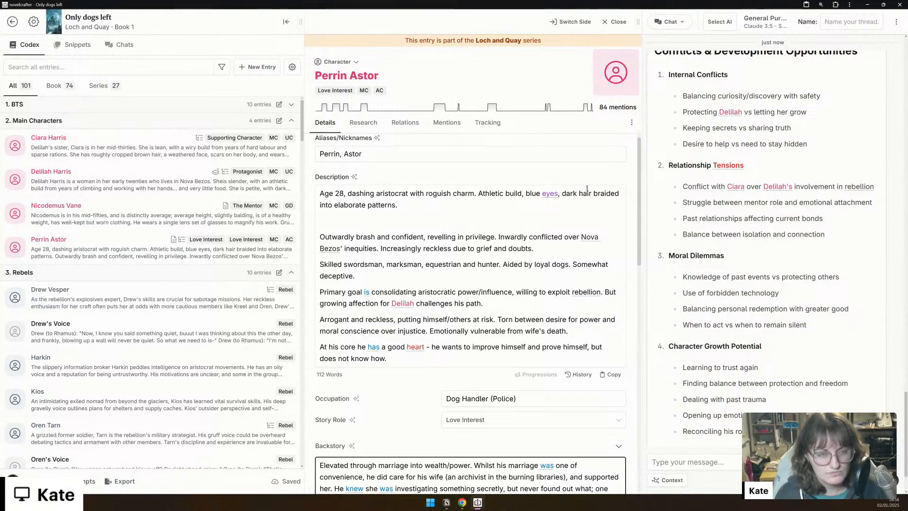
{"action": "left_click_drag", "start_coordinate": [561, 192], "coordinate": [527, 193]}
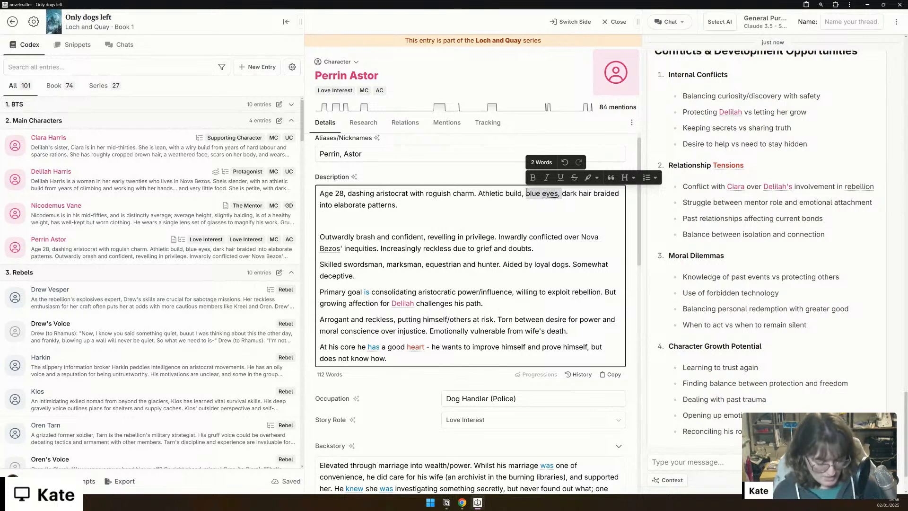
{"action": "key", "text": "BackSpace"}
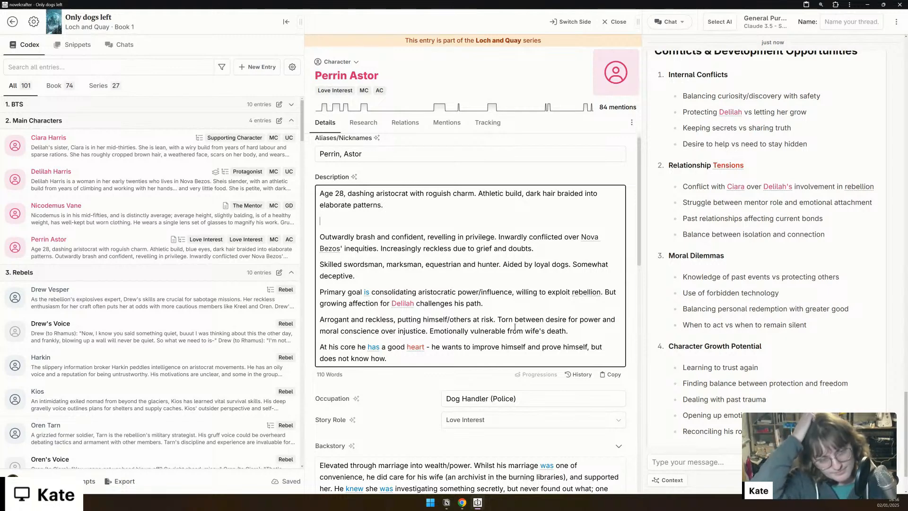
{"action": "triple_click", "coordinate": [439, 293]}
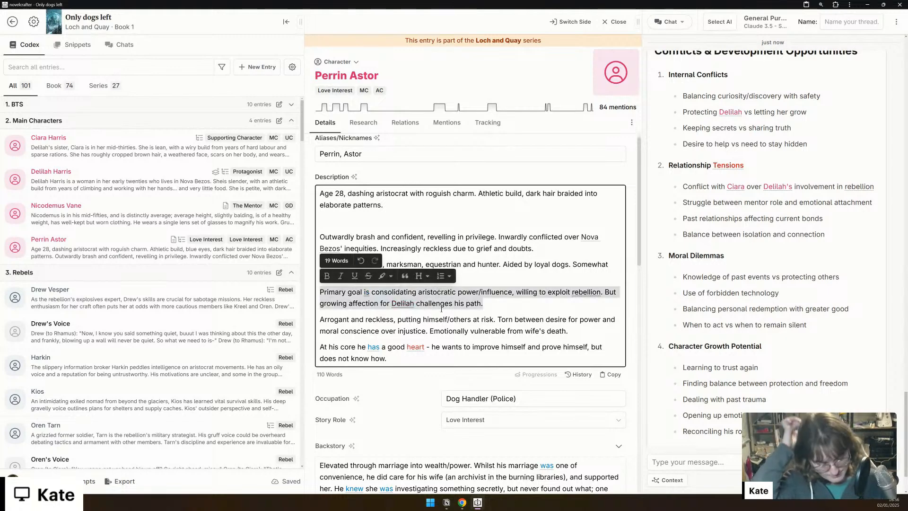
{"action": "key", "text": "BackSpace"}
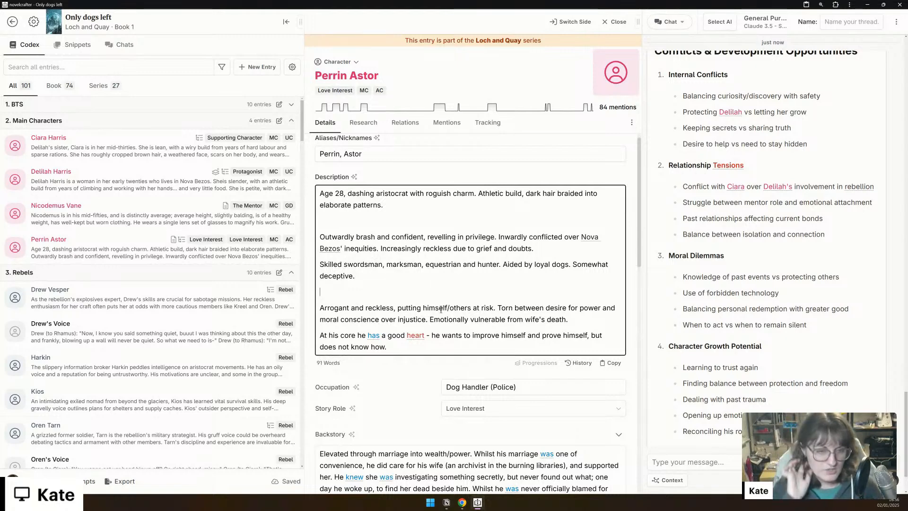
Step: Write "To find out what his deceased wife was researching before her death" in the character's Motivations
{"action": "scroll", "coordinate": [441, 310], "scroll_direction": "down", "scroll_amount": 10}
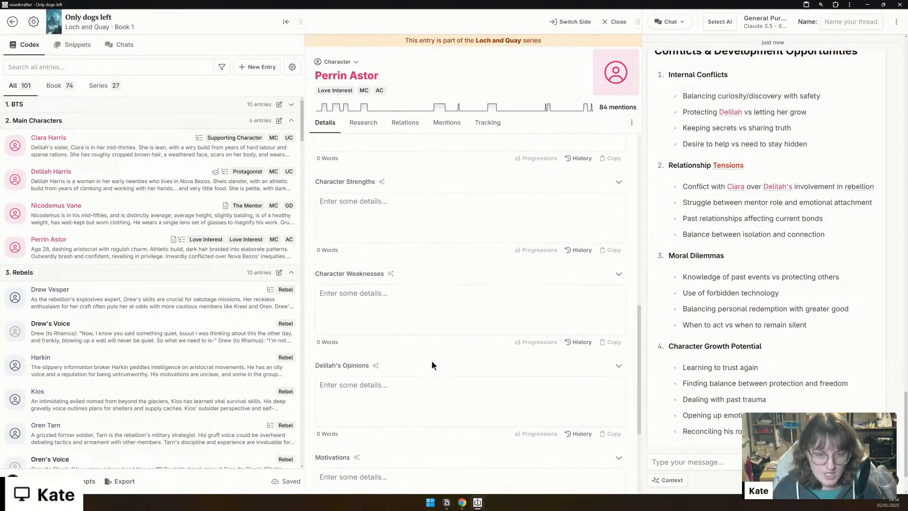
{"action": "scroll", "coordinate": [425, 379], "scroll_direction": "down", "scroll_amount": 2}
{"action": "left_click", "coordinate": [406, 369]}
{"action": "type", "text": "T"}
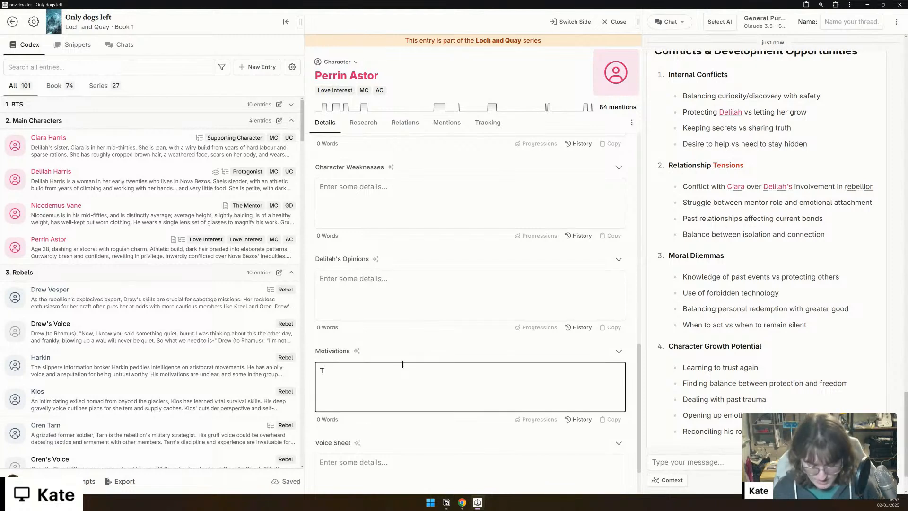
{"action": "type", "text": "o find out what his "}
{"action": "type", "text": "deceas"}
{"action": "type", "text": "ed wite was researching befo"}
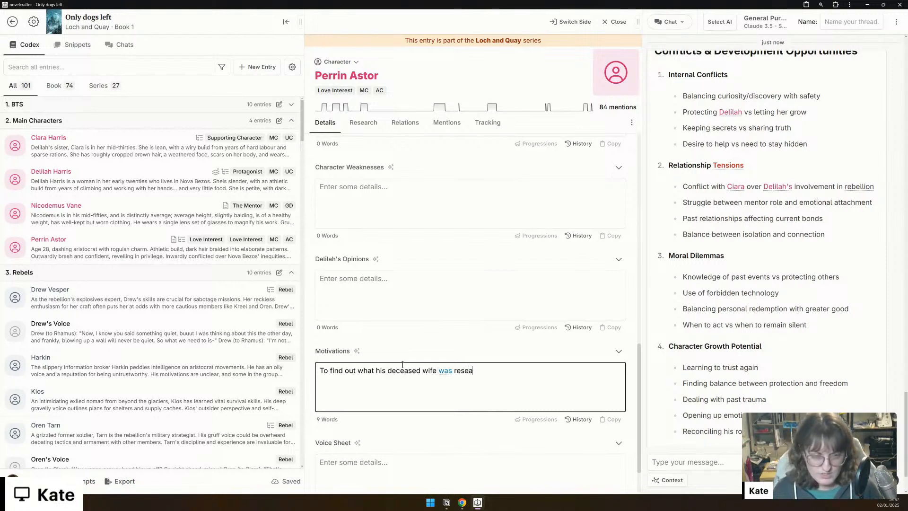
{"action": "type", "text": "re her death"}
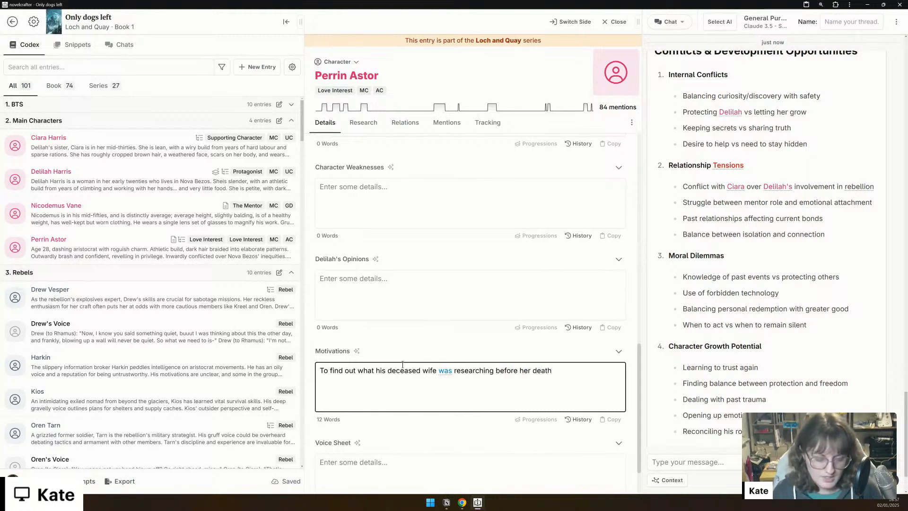
Step: Complete the Motivations text with ", and to kill those responsible. He wants justice."
{"action": "type", "text": ". He want"}
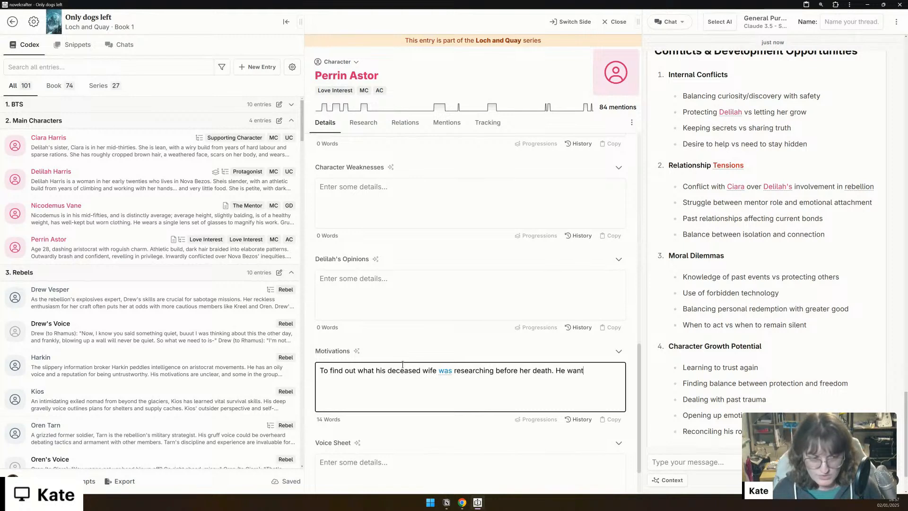
{"action": "key", "text": "BackSpace"}
{"action": "key", "text": "BackSpace"}
{"action": "key", "text": "BackSpace"}
{"action": "key", "text": "BackSpace"}
{"action": "key", "text": "BackSpace"}
{"action": "key", "text": "BackSpace"}
{"action": "type", "text": ", and to kill "}
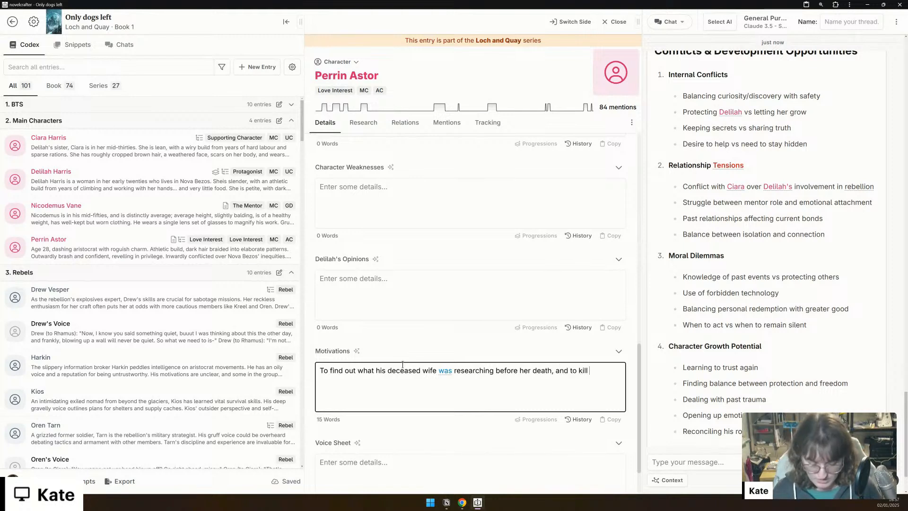
{"action": "type", "text": "those respons"}
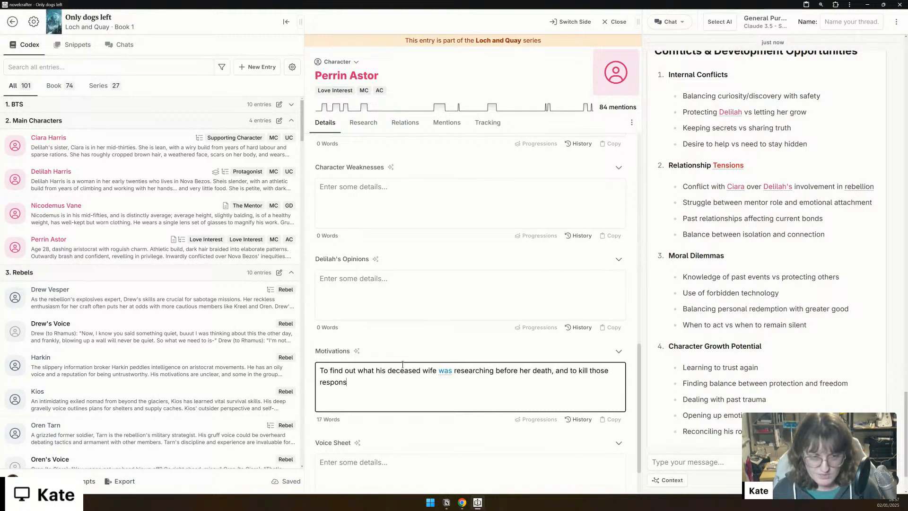
{"action": "type", "text": "ible."}
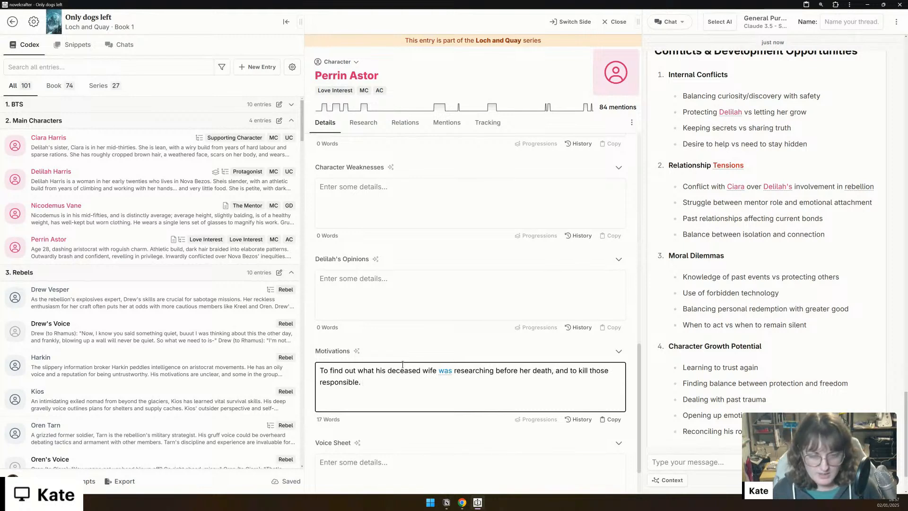
{"action": "type", "text": " HeV"}
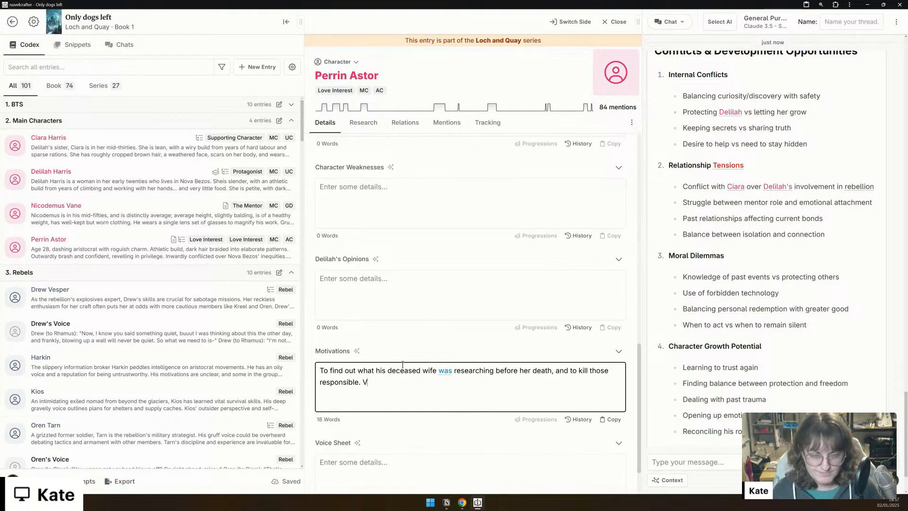
{"action": "type", "text": "en wants justice."}
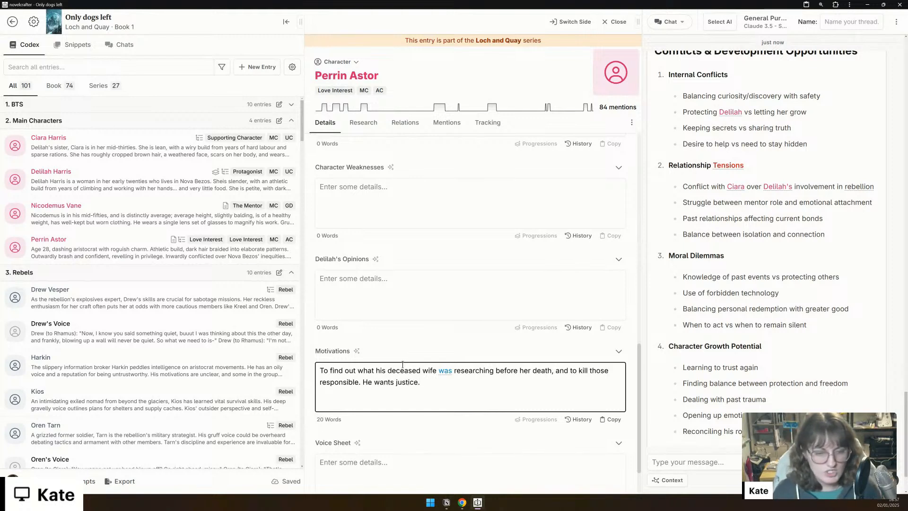
Step: Cut the paragraph beginning "Skilled swordsman, marksman, equestrian and hunter" from the Description
{"action": "scroll", "coordinate": [428, 364], "scroll_direction": "up", "scroll_amount": 4}
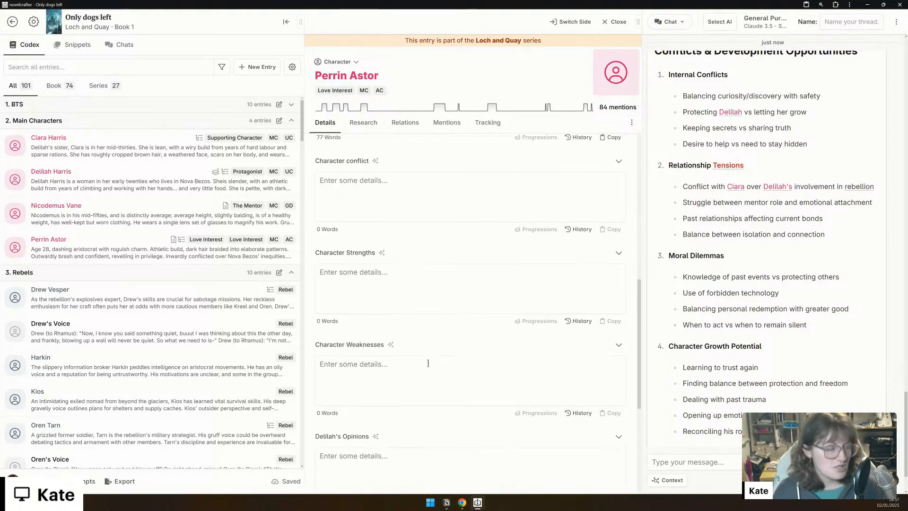
{"action": "scroll", "coordinate": [426, 332], "scroll_direction": "up", "scroll_amount": 7}
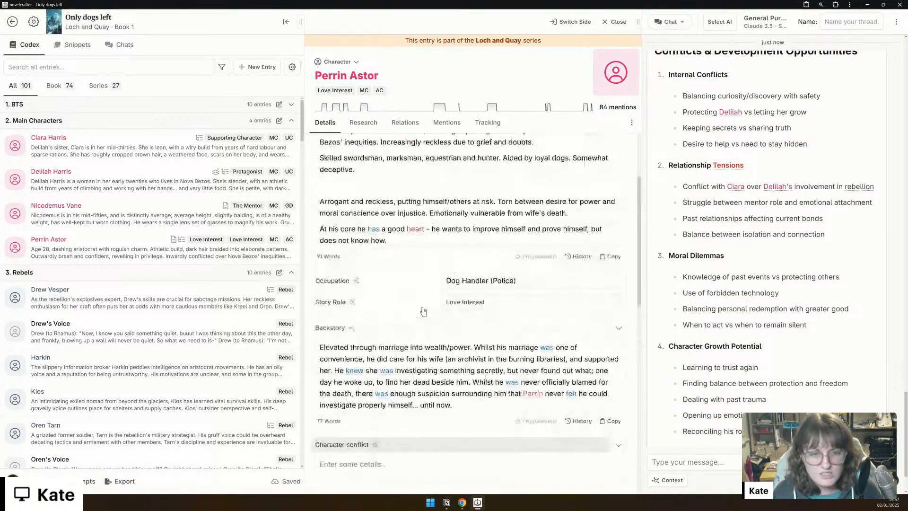
{"action": "scroll", "coordinate": [422, 305], "scroll_direction": "up", "scroll_amount": 2}
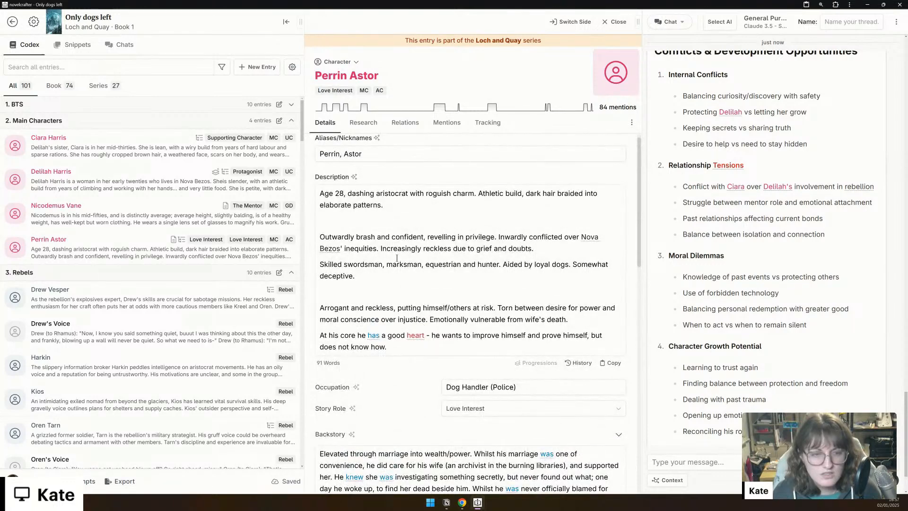
{"action": "double_click", "coordinate": [346, 266]}
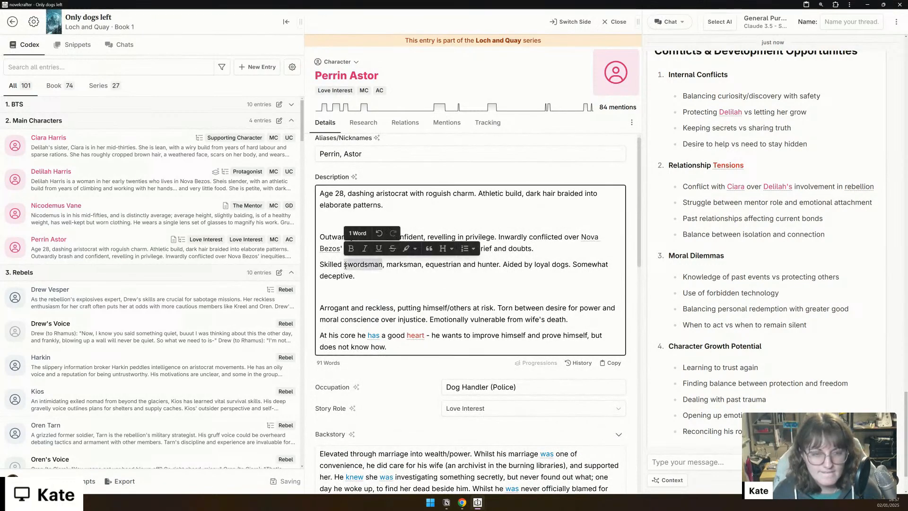
{"action": "left_click", "coordinate": [347, 276]}
{"action": "double_click", "coordinate": [347, 275]}
{"action": "triple_click", "coordinate": [347, 276]}
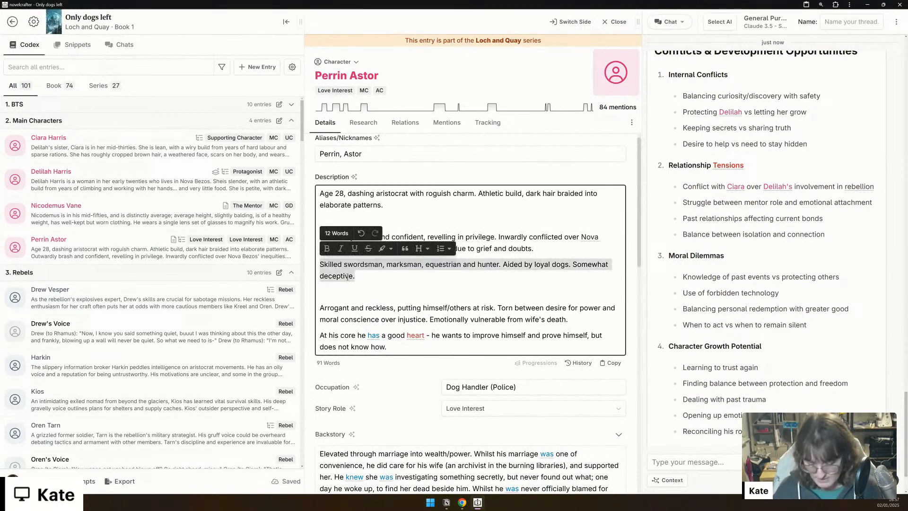
{"action": "key", "text": "BackSpace"}
Step: Paste the paragraph "Skilled swordsman, marksman, equestrian and hunter. Aided by loyal dogs. Somewhat deceptive." into Character Strengths
{"action": "scroll", "coordinate": [410, 385], "scroll_direction": "down", "scroll_amount": 7}
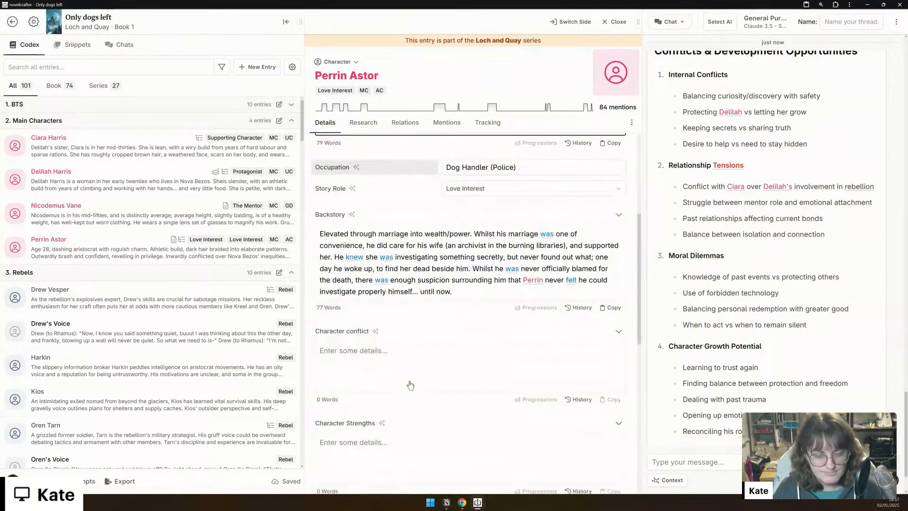
{"action": "left_click", "coordinate": [415, 324]}
{"action": "type", "text": "Skilled swordsman, horseman, equestrian and hunter. Aided by loyal dogs. Somewhat deceptive."}
{"action": "scroll", "coordinate": [417, 327], "scroll_direction": "up", "scroll_amount": 5}
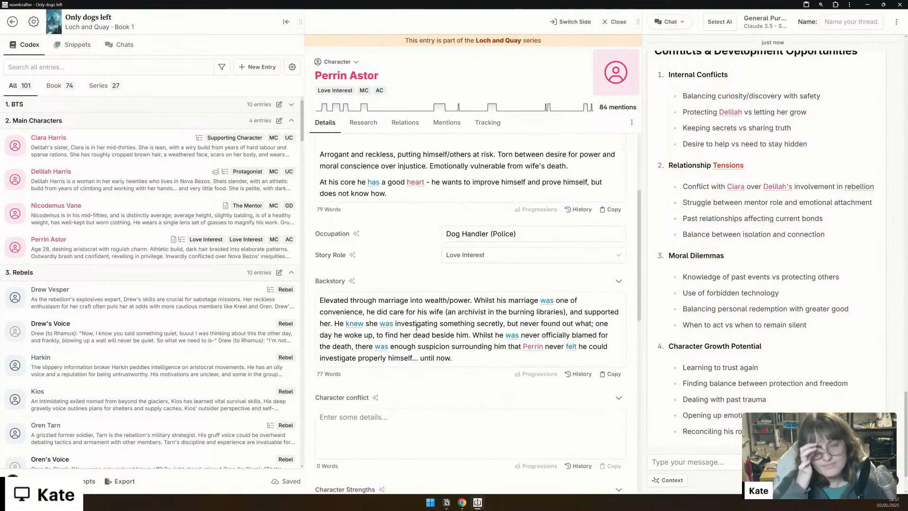
{"action": "scroll", "coordinate": [416, 327], "scroll_direction": "down", "scroll_amount": 6}
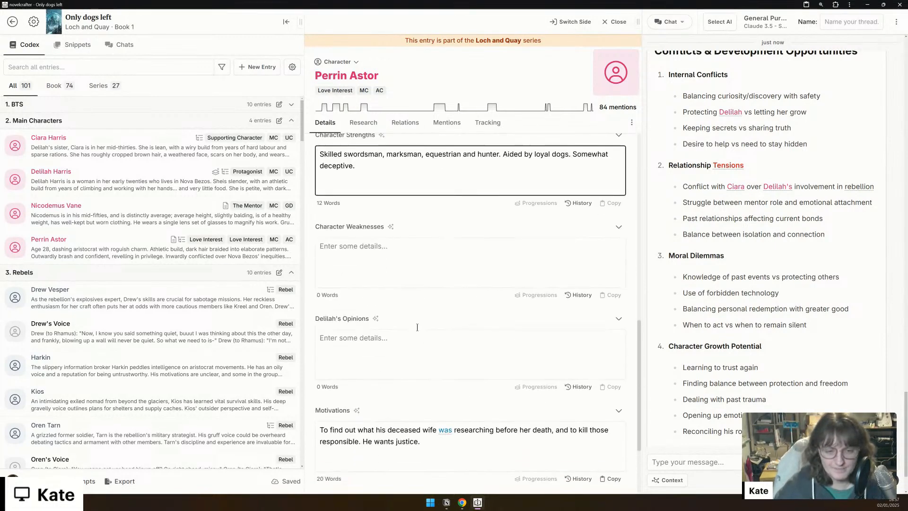
Step: Clear all the text from Character Strengths
{"action": "scroll", "coordinate": [417, 327], "scroll_direction": "up", "scroll_amount": 3}
{"action": "key", "text": "ctrl+a"}
{"action": "key", "text": "BackSpace"}
{"action": "scroll", "coordinate": [405, 302], "scroll_direction": "down", "scroll_amount": 3}
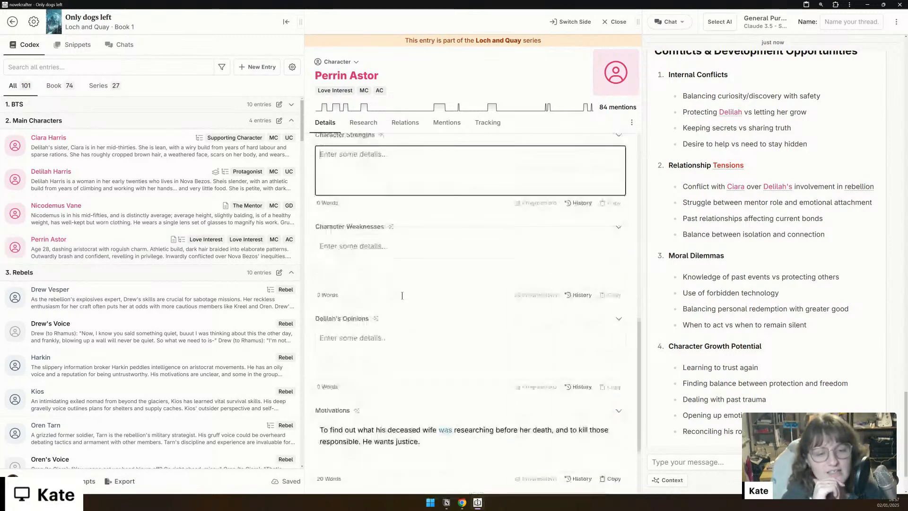
Step: Set the character's age in the Description to 30
{"action": "scroll", "coordinate": [403, 296], "scroll_direction": "up", "scroll_amount": 5}
{"action": "scroll", "coordinate": [402, 296], "scroll_direction": "up", "scroll_amount": 7}
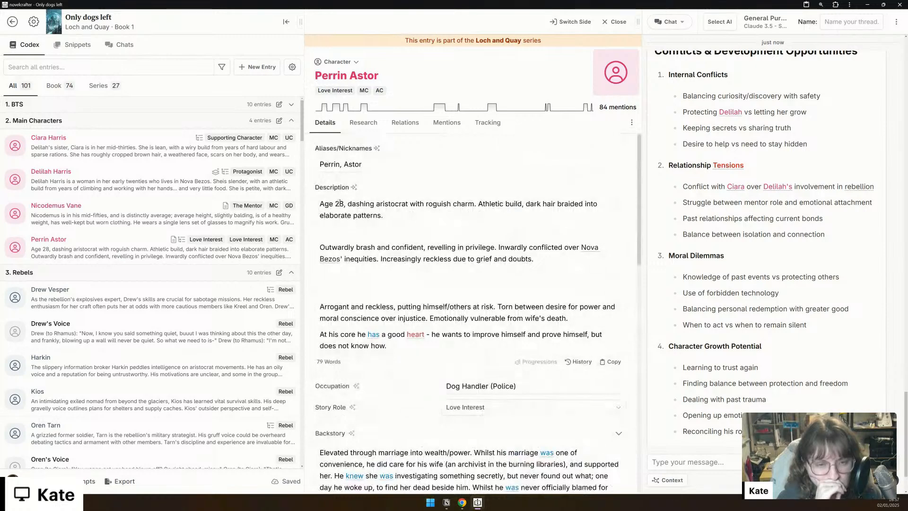
{"action": "double_click", "coordinate": [338, 204]}
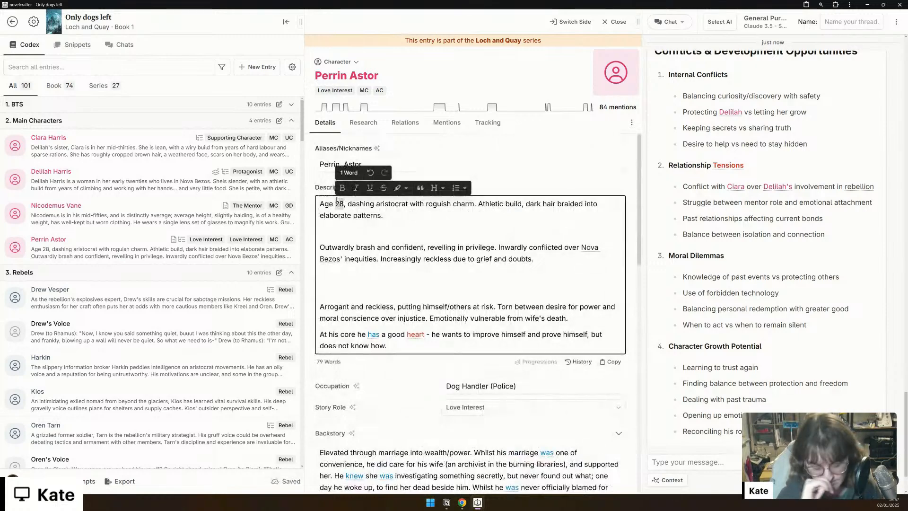
{"action": "type", "text": "30"}
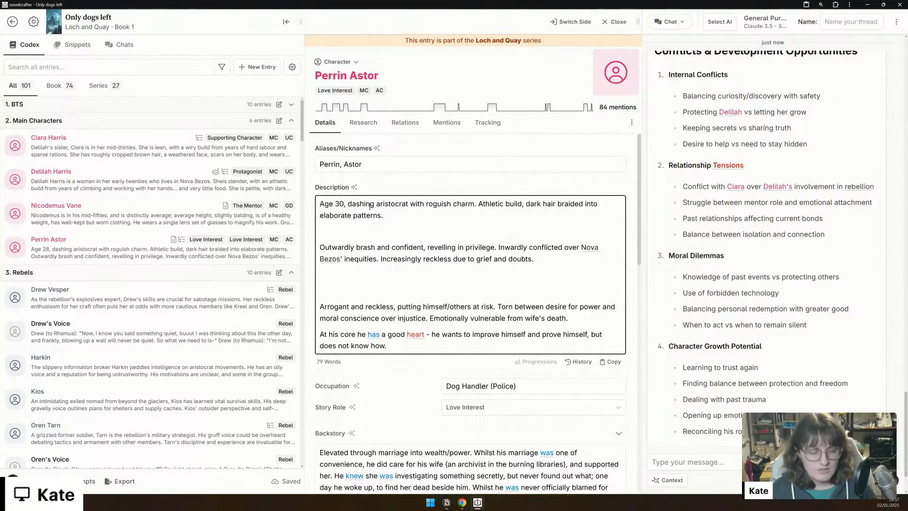
Step: Remove "dashing aristocrat with roguish charm." from the Description so the opening runs "Age 30, athletic build"
{"action": "left_click_drag", "start_coordinate": [476, 203], "coordinate": [349, 209]}
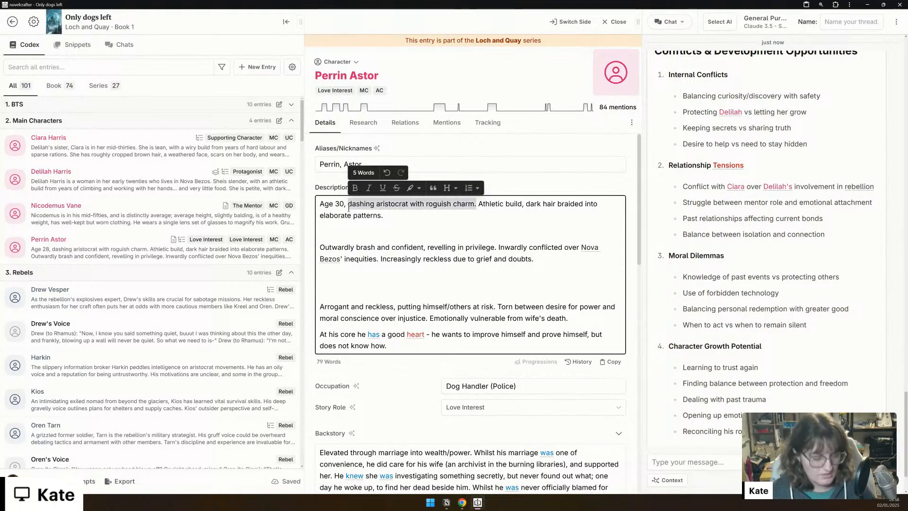
{"action": "key", "text": "Delete"}
{"action": "key", "text": "Delete"}
{"action": "key", "text": "Delete"}
{"action": "type", "text": "a"}
Step: Add "He wears practical but well-made clothing" after the sentence about elaborate braided patterns in the Description
{"action": "left_click", "coordinate": [387, 218]}
{"action": "left_click", "coordinate": [544, 199]}
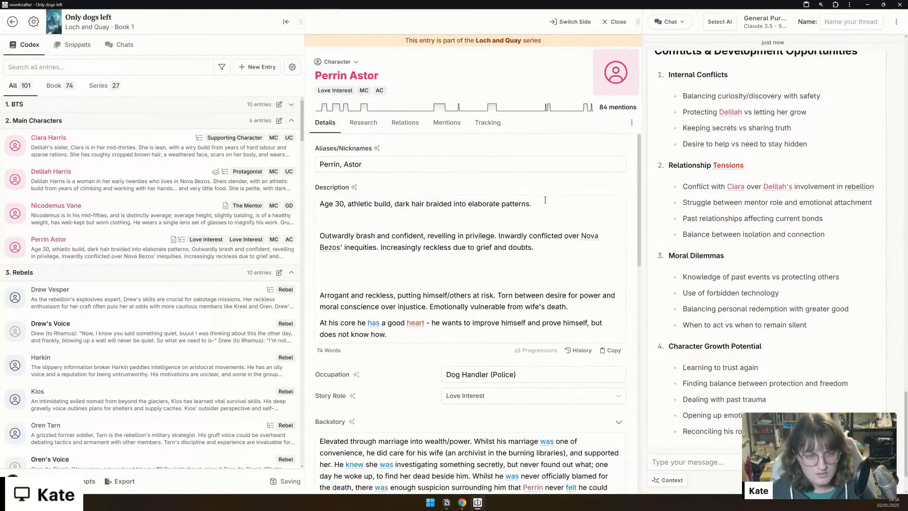
{"action": "type", "text": "He wea"}
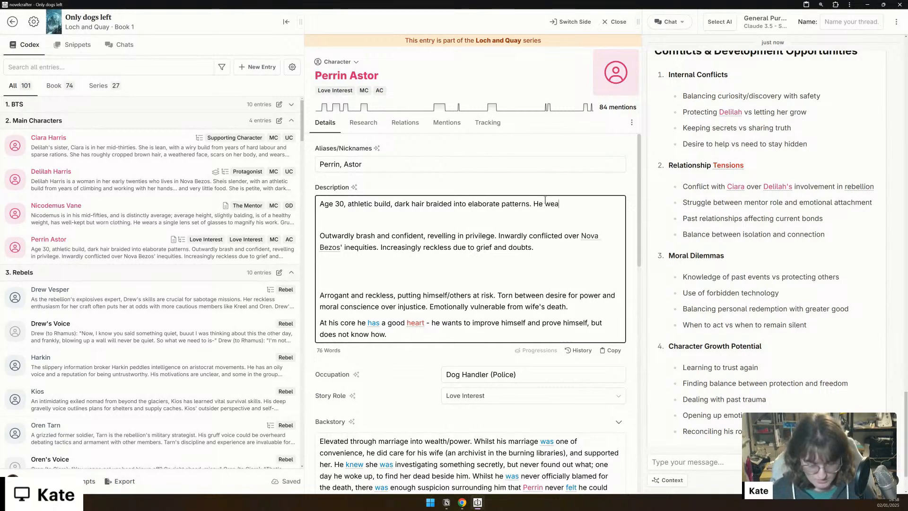
{"action": "type", "text": "rs practical "}
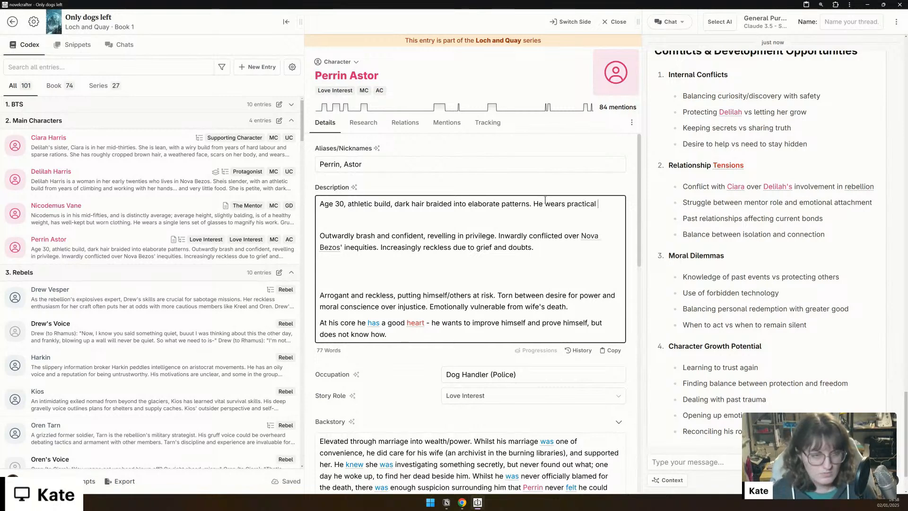
{"action": "type", "text": "but well-made c"}
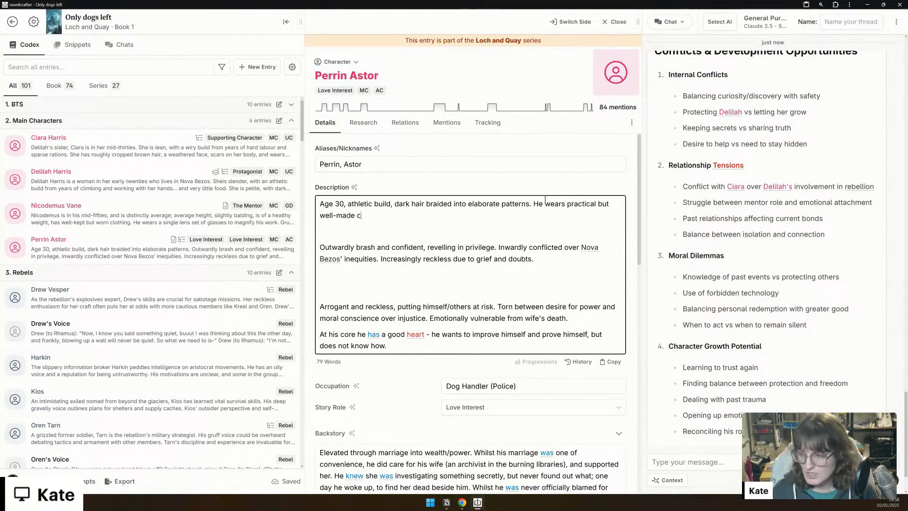
{"action": "type", "text": "lothing,"}
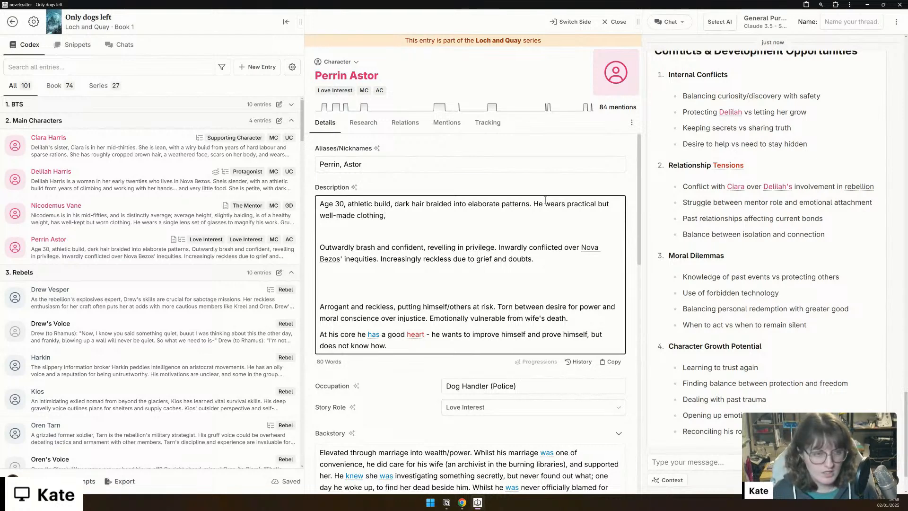
Step: Finish the clothing sentence in the Description with "- quiet luxury, if you will."
{"action": "type", "text": " that"}
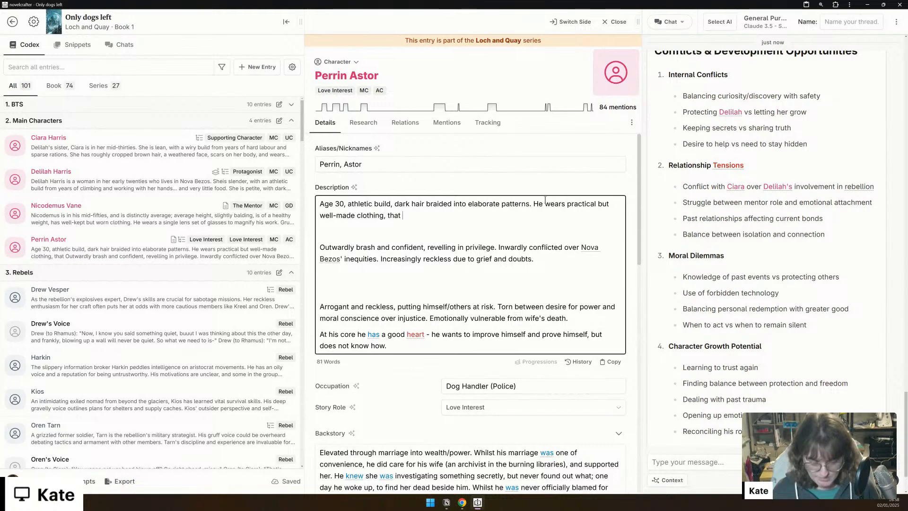
{"action": "type", "text": "sh"}
{"action": "key", "text": "BackSpace"}
{"action": "key", "text": "BackSpace"}
{"action": "key", "text": "BackSpace"}
{"action": "key", "text": "BackSpace"}
{"action": "key", "text": "BackSpace"}
{"action": "key", "text": "BackSpace"}
{"action": "key", "text": "BackSpace"}
{"action": "key", "text": "BackSpace"}
{"action": "key", "text": "BackSpace"}
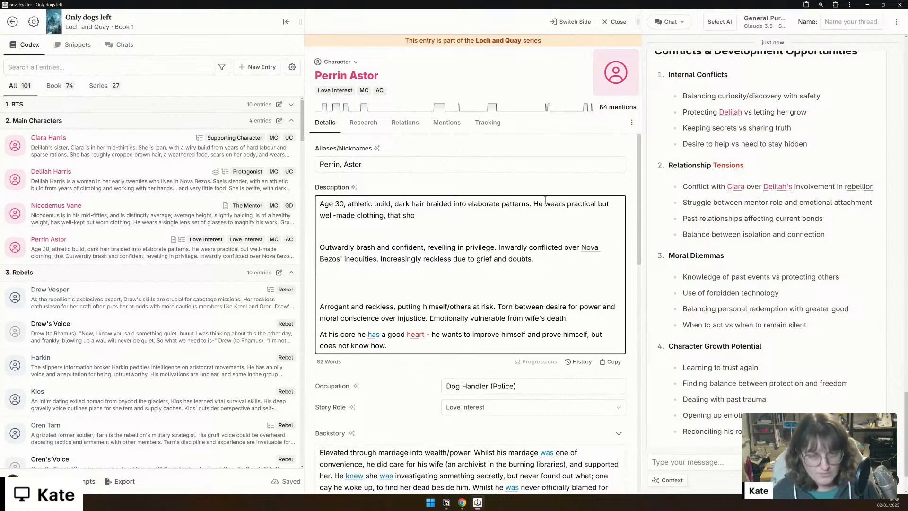
{"action": "type", "text": "- quiet lu"}
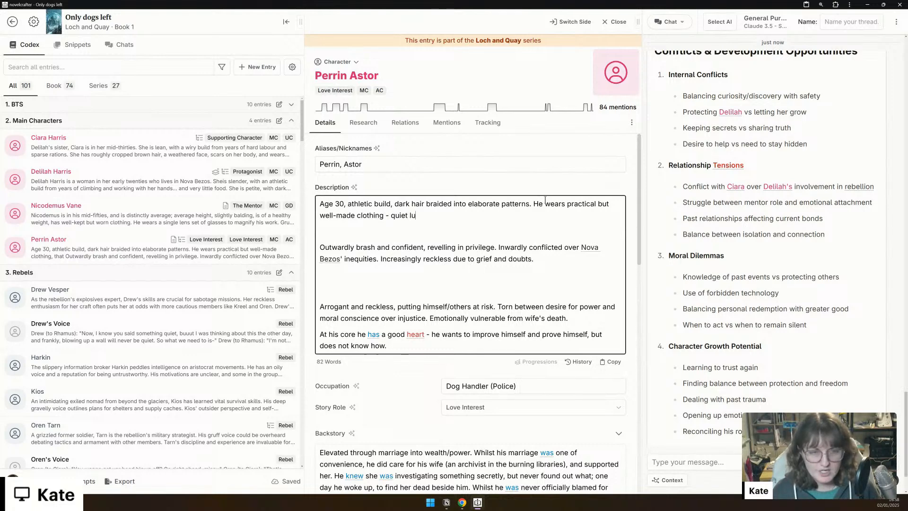
{"action": "type", "text": "xury, if you will."}
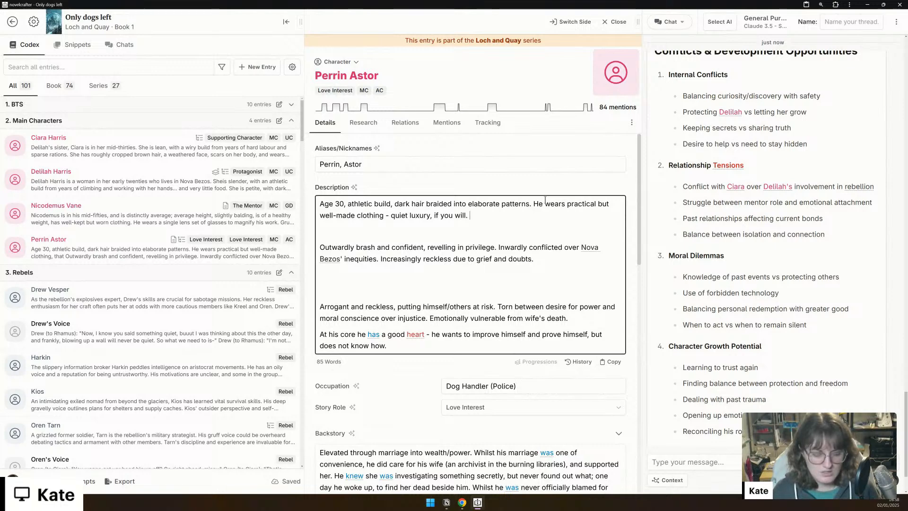
Step: Start a new Description paragraph saying the character "is defined firstly by his stillness"
{"action": "key", "text": "Return"}
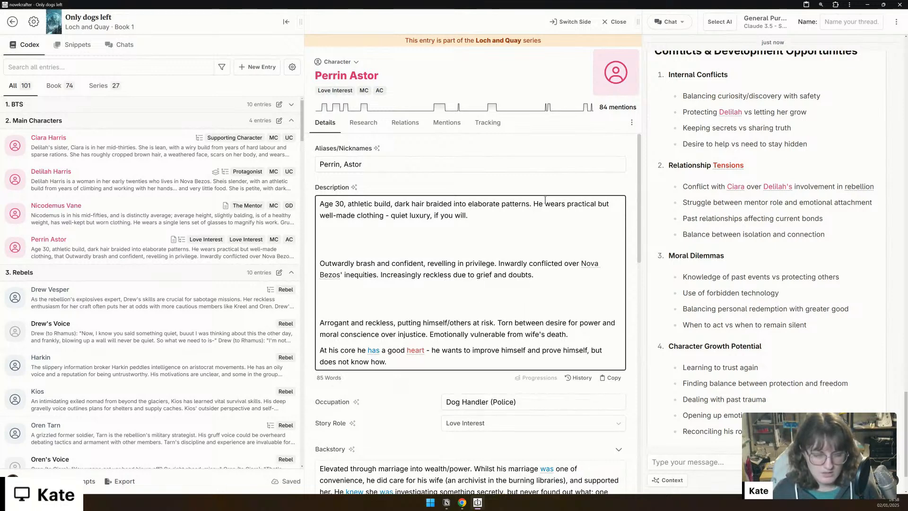
{"action": "type", "text": "Perrin is "}
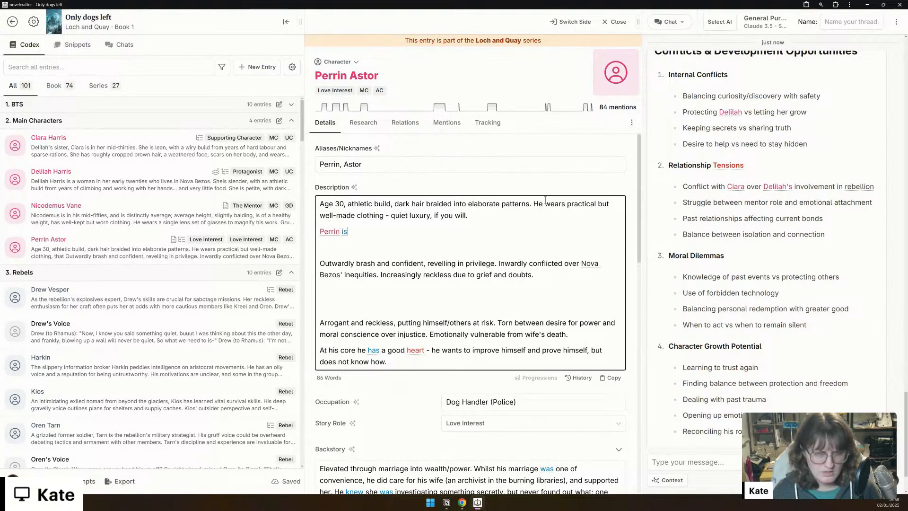
{"action": "type", "text": "defined firstly by his stillness"}
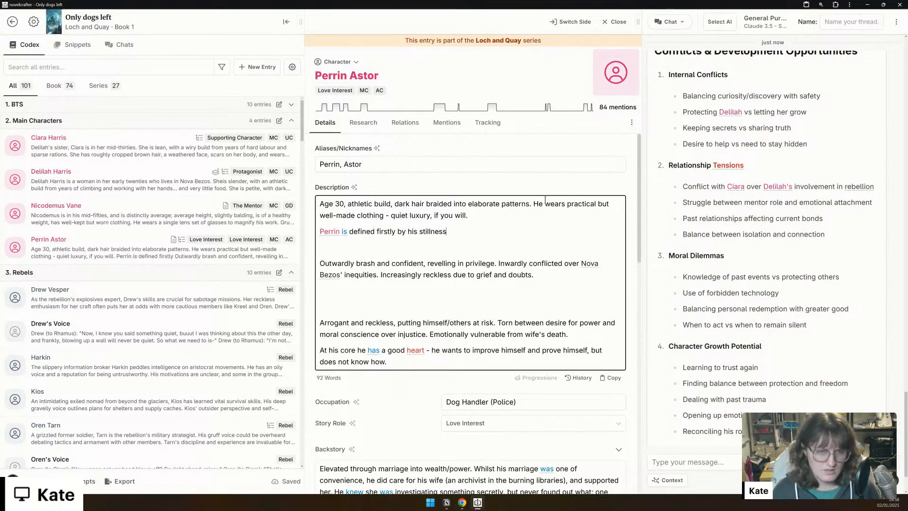
Step: Continue the stillness paragraph with "He always thinks before he speaks, and can unnerve when he interrogates."
{"action": "type", "text": ". He al"}
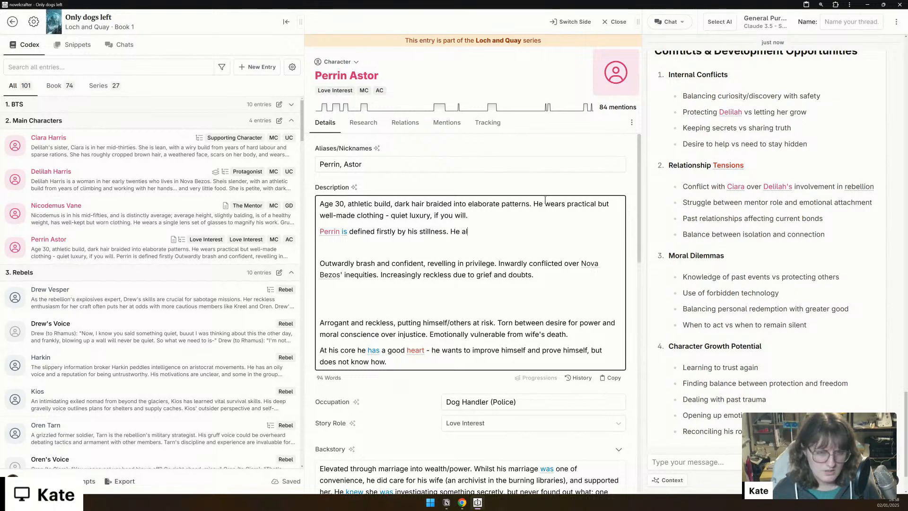
{"action": "type", "text": "ways thinks befo"}
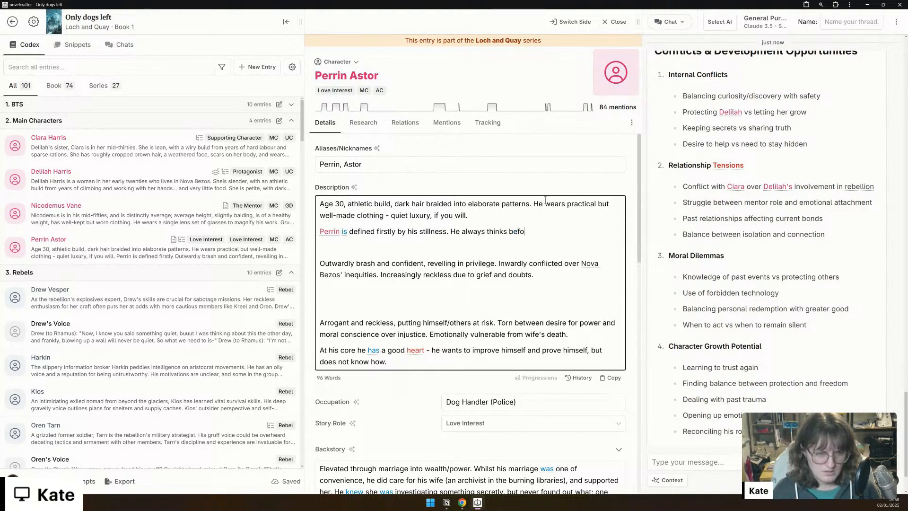
{"action": "type", "text": "re he spea"}
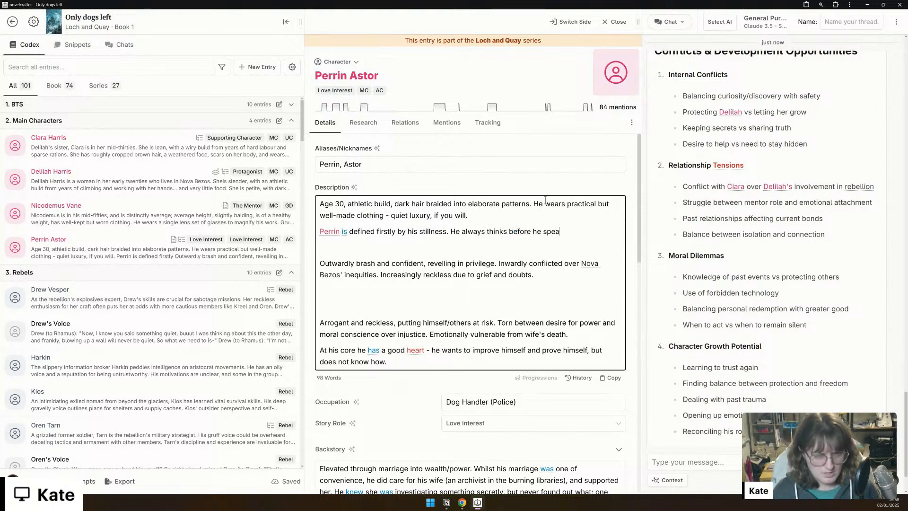
{"action": "type", "text": "ks, and can un"}
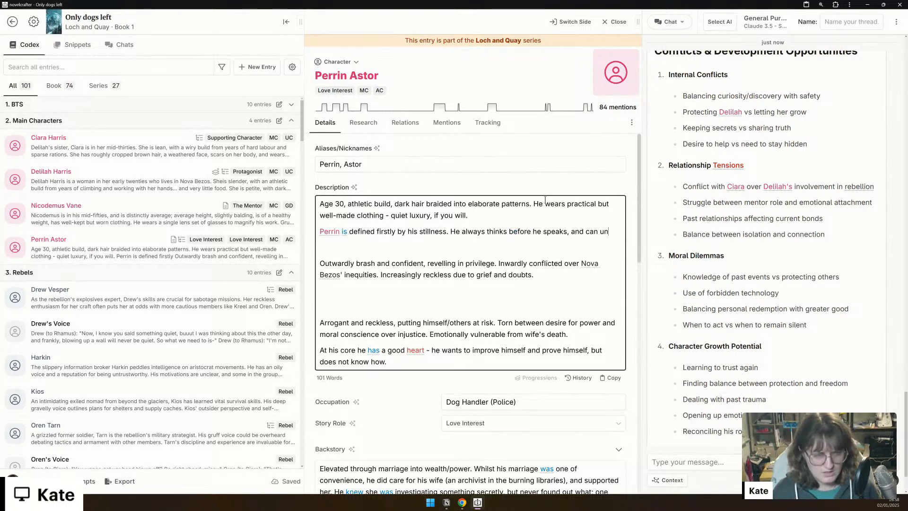
{"action": "type", "text": "nerve in h"}
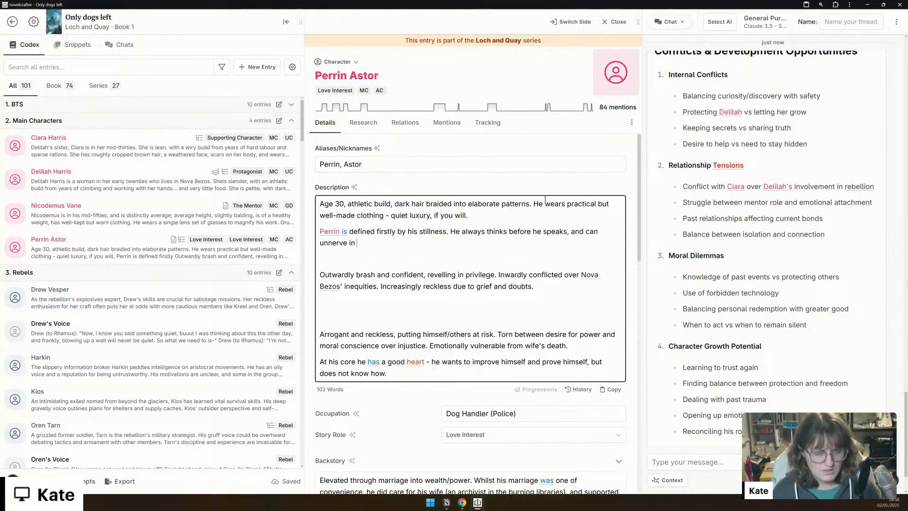
{"action": "key", "text": "BackSpace"}
{"action": "key", "text": "BackSpace"}
{"action": "type", "text": "when he inte"}
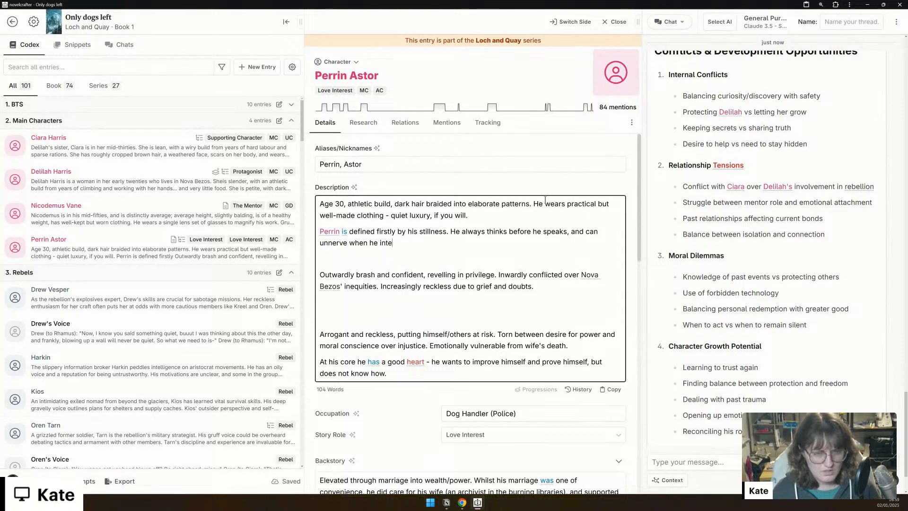
{"action": "type", "text": "rrogates. He"}
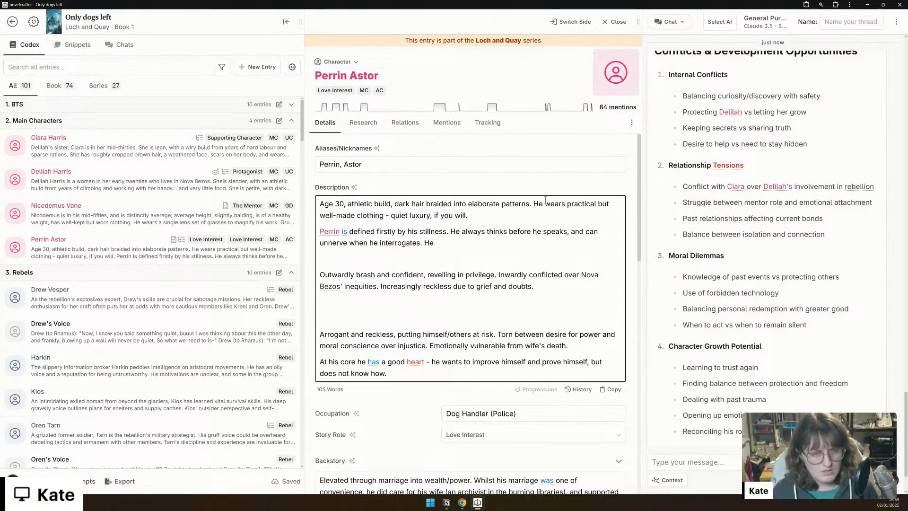
Step: Delete the Description paragraphs starting "At his core he has a good heart" and "Outwardly brash and confident"
{"action": "triple_click", "coordinate": [353, 277]}
{"action": "key", "text": "Right"}
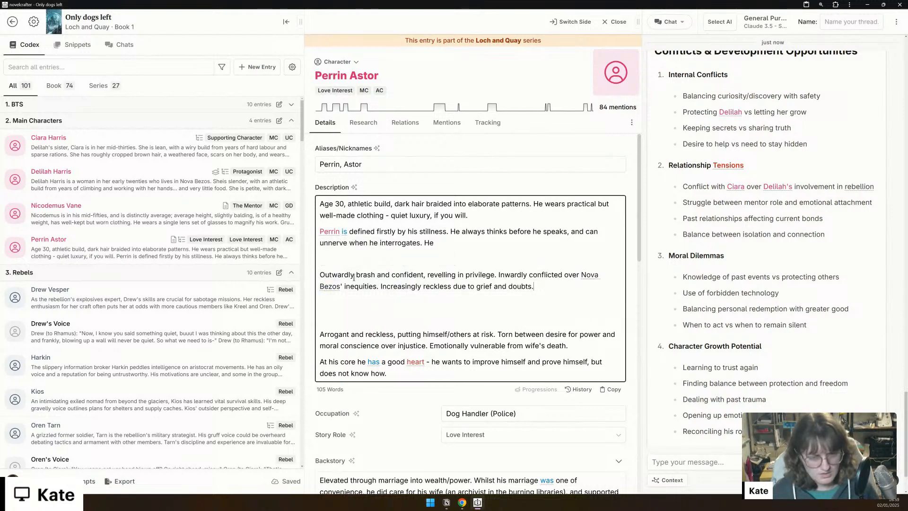
{"action": "triple_click", "coordinate": [357, 362]}
{"action": "key", "text": "BackSpace"}
{"action": "triple_click", "coordinate": [367, 278]}
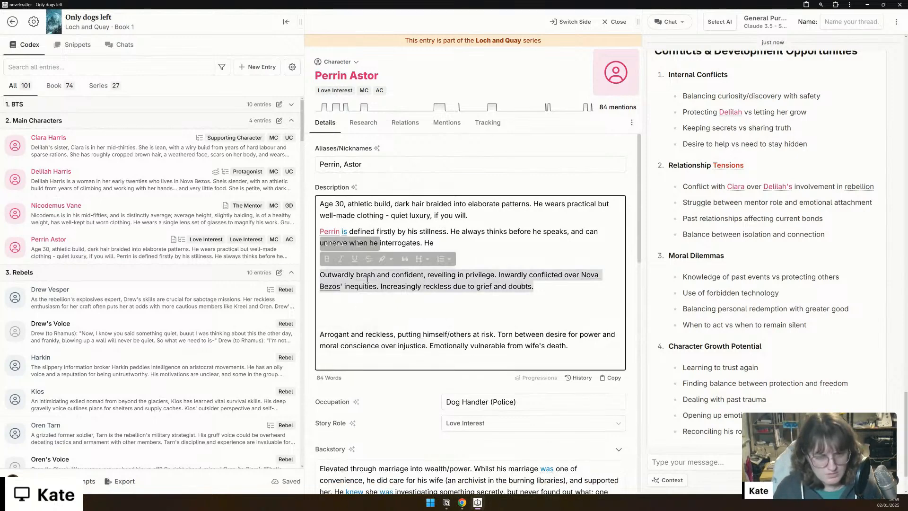
{"action": "key", "text": "BackSpace"}
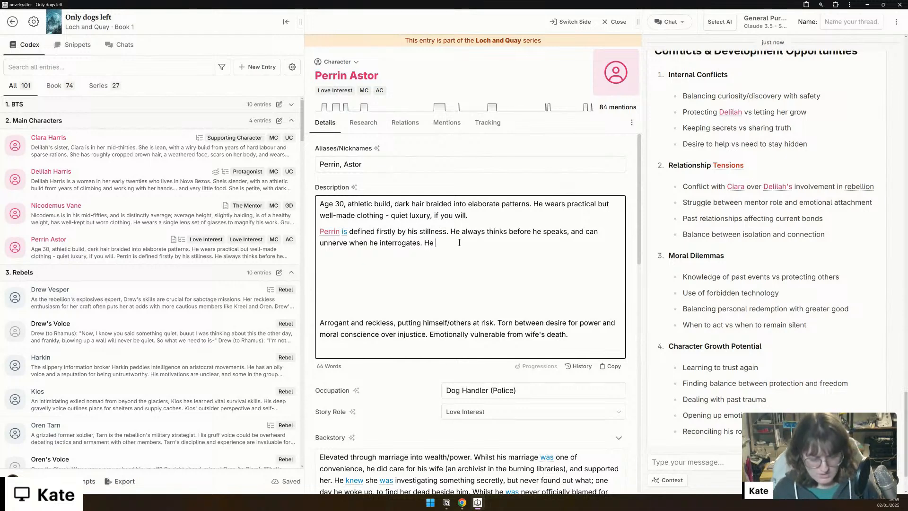
Step: Add "He hides behind a mask." after the interrogation sentence in the Description
{"action": "type", "text": "hide"}
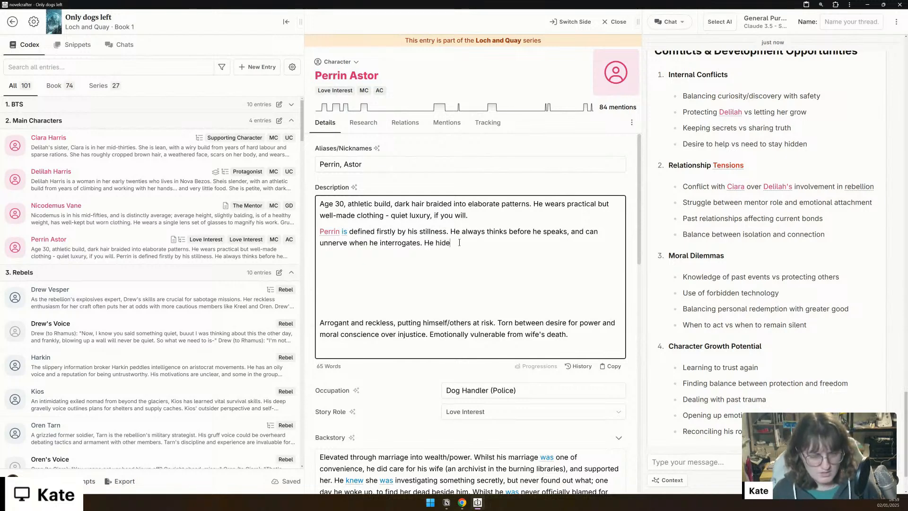
{"action": "type", "text": "s behind a mask. He"}
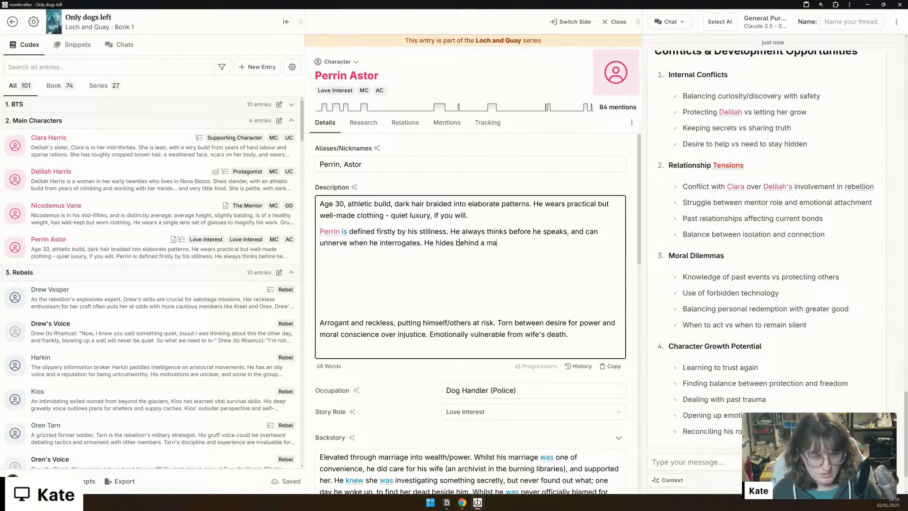
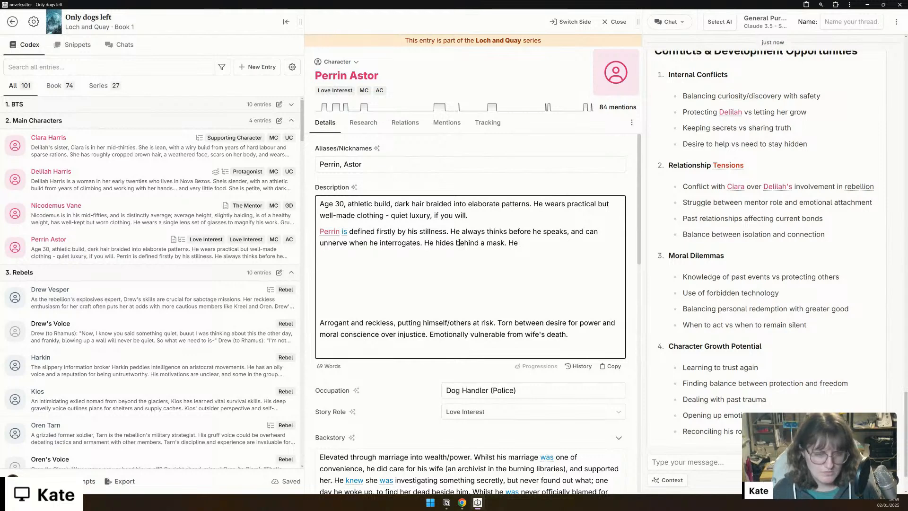
Step: Extend the last Motivations sentence to read "He wants justice and will do whatever it takes to get it."
{"action": "scroll", "coordinate": [478, 322], "scroll_direction": "down", "scroll_amount": 10}
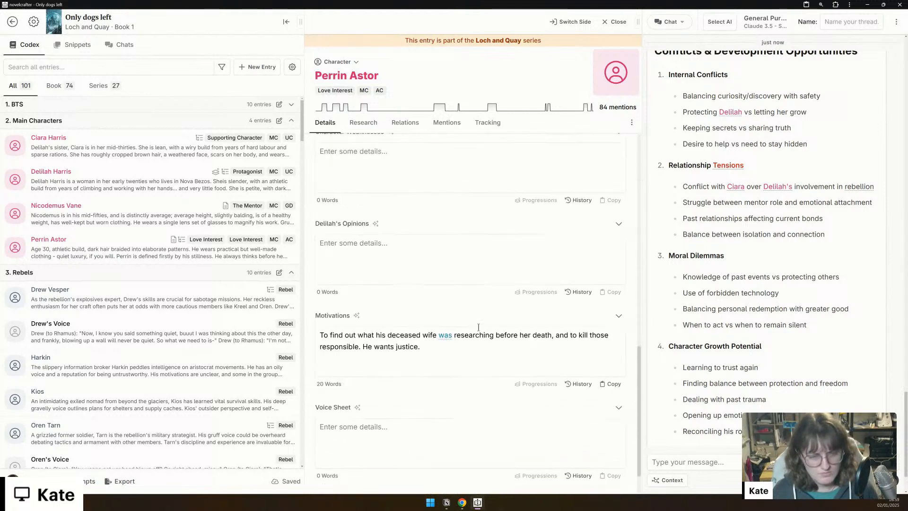
{"action": "left_click", "coordinate": [477, 336]}
{"action": "key", "text": "BackSpace"}
{"action": "type", "text": "and will do whatev"}
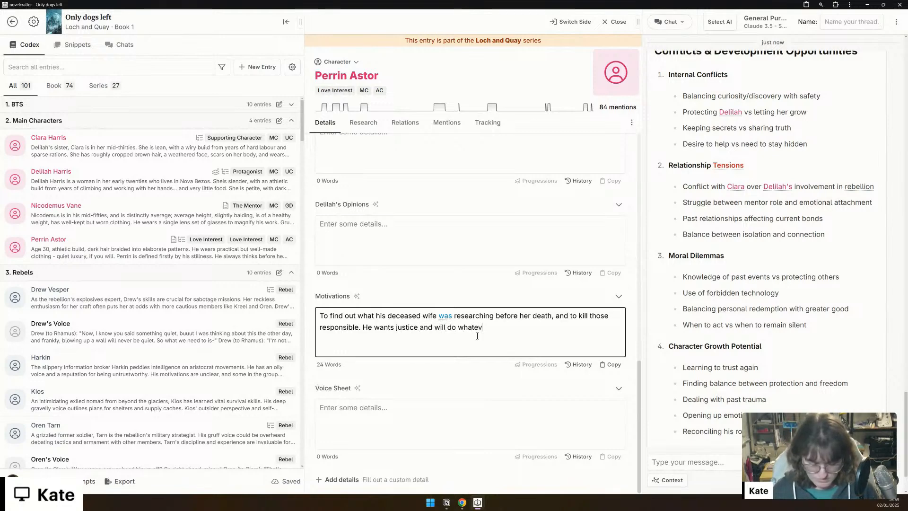
{"action": "type", "text": "er it takes to get it."}
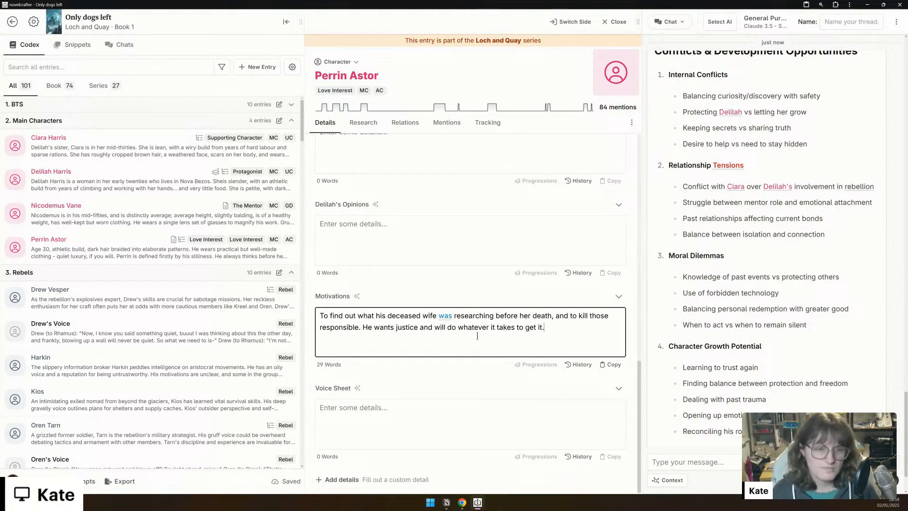
Step: Add "He gives out affection sparingly, mostly towards his dogs." after the mask sentence in the Description
{"action": "scroll", "coordinate": [477, 336], "scroll_direction": "up", "scroll_amount": 15}
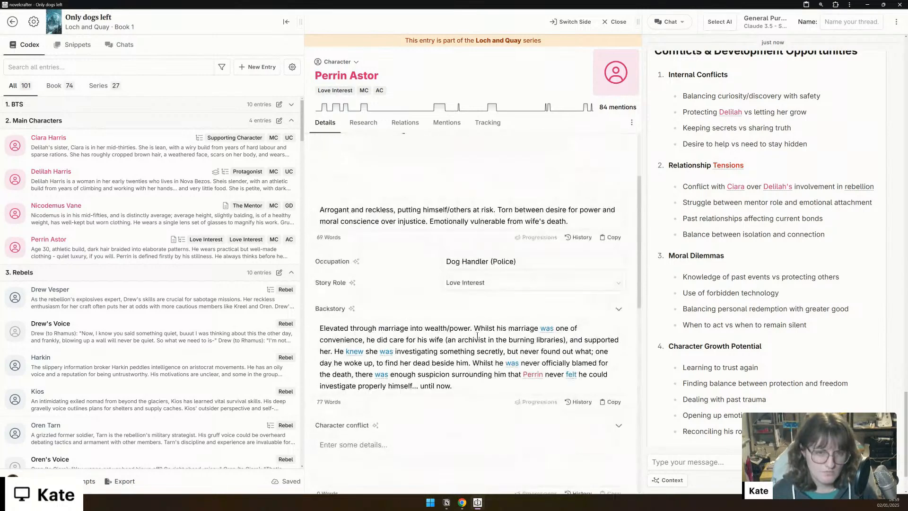
{"action": "left_click", "coordinate": [528, 244]}
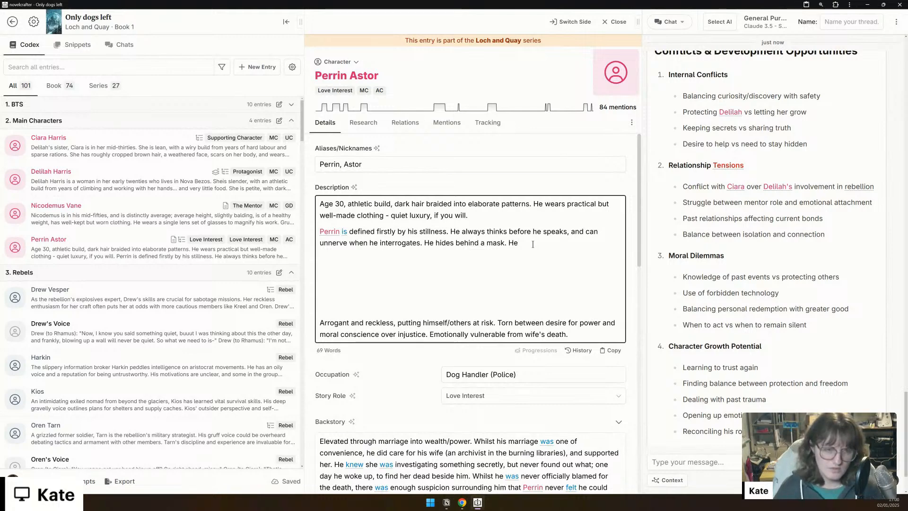
{"action": "type", "text": "gi"}
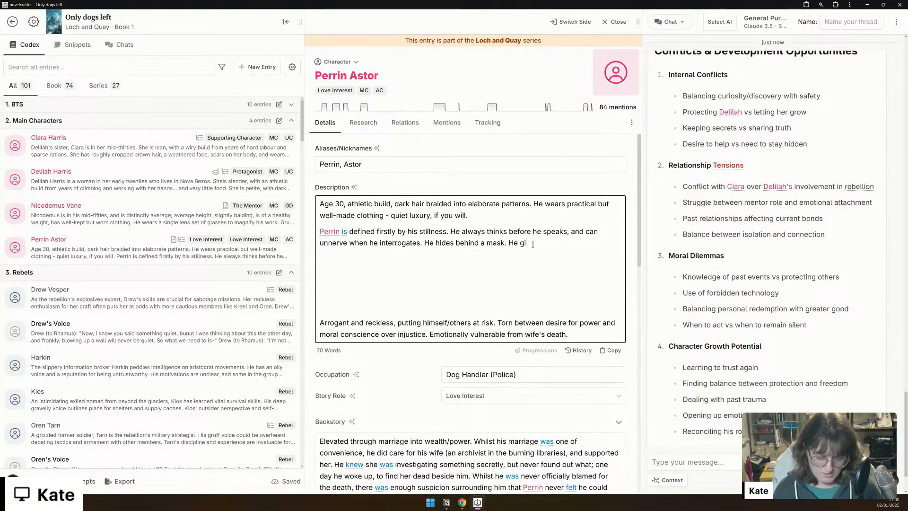
{"action": "type", "text": "ves out affec"}
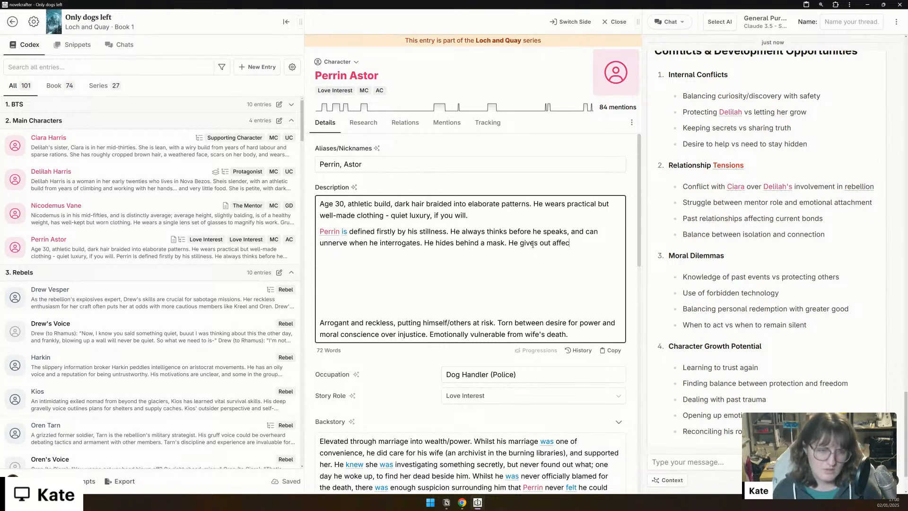
{"action": "type", "text": "tion sparingly, mostly towar"}
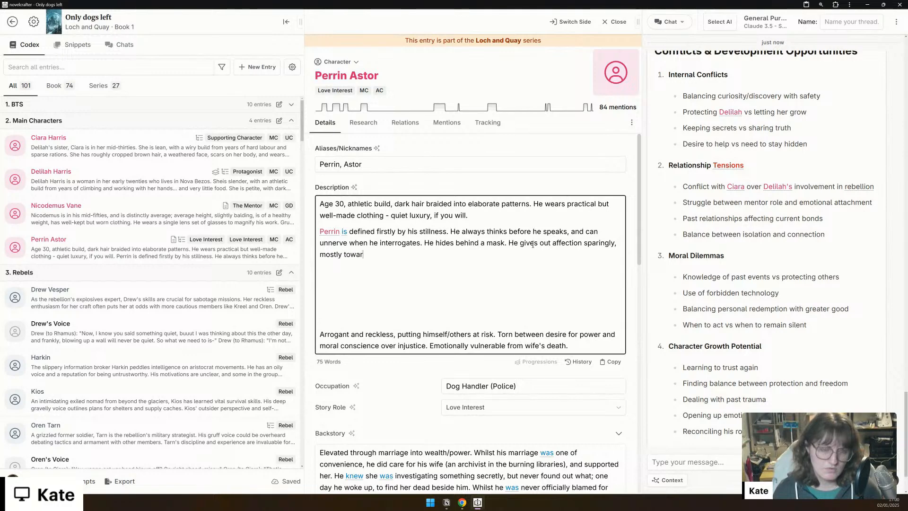
{"action": "type", "text": "ds his dogs. "}
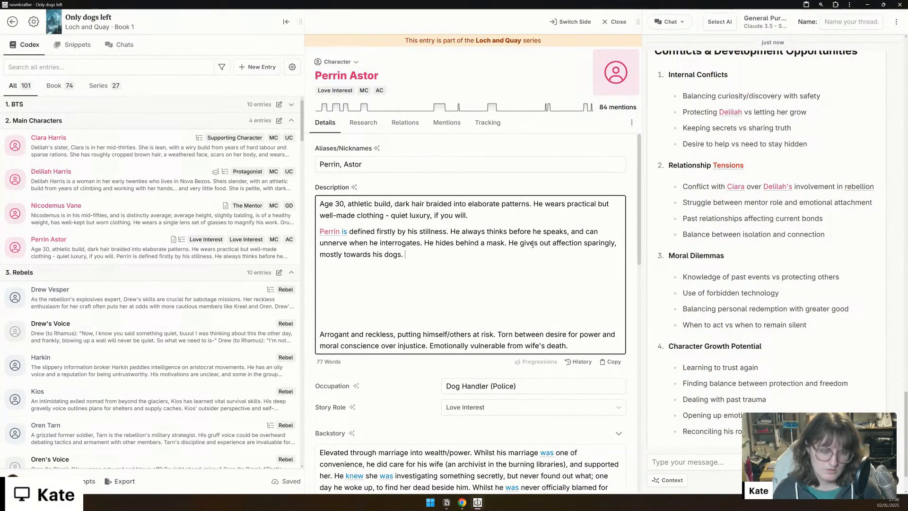
Step: End the stillness paragraph in the Description with "He balances the fine line between being useful, and being a threat."
{"action": "type", "text": "He balanc"}
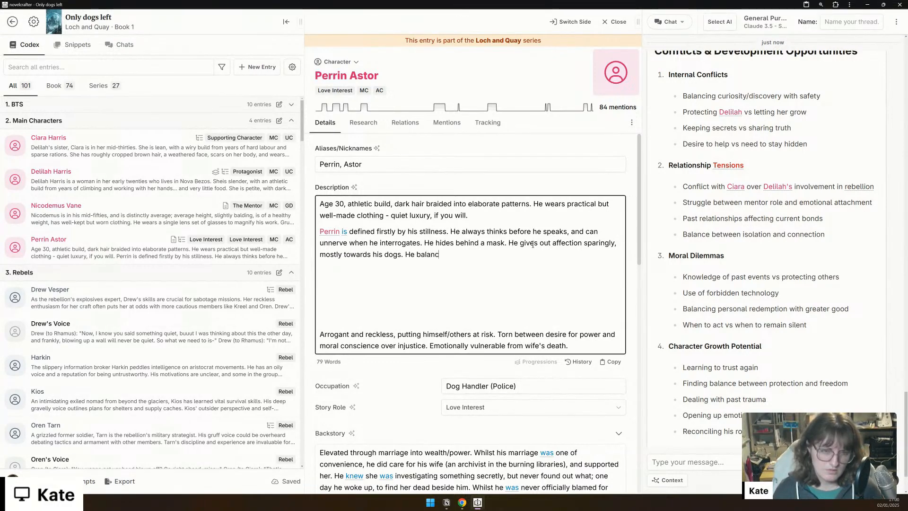
{"action": "type", "text": "es the con"}
{"action": "key", "text": "BackSpace"}
{"action": "key", "text": "BackSpace"}
{"action": "key", "text": "BackSpace"}
{"action": "type", "text": "fine lin"}
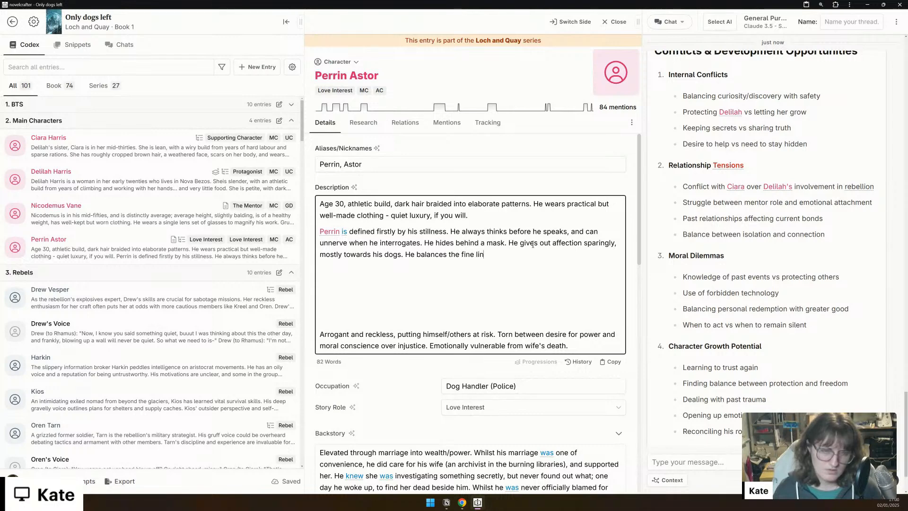
{"action": "type", "text": "e between b"}
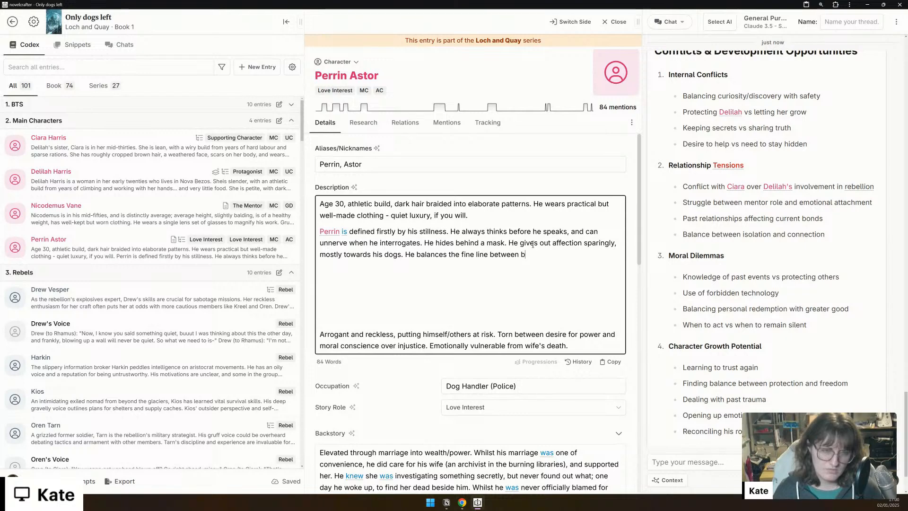
{"action": "type", "text": "eing useful, and being a threat."}
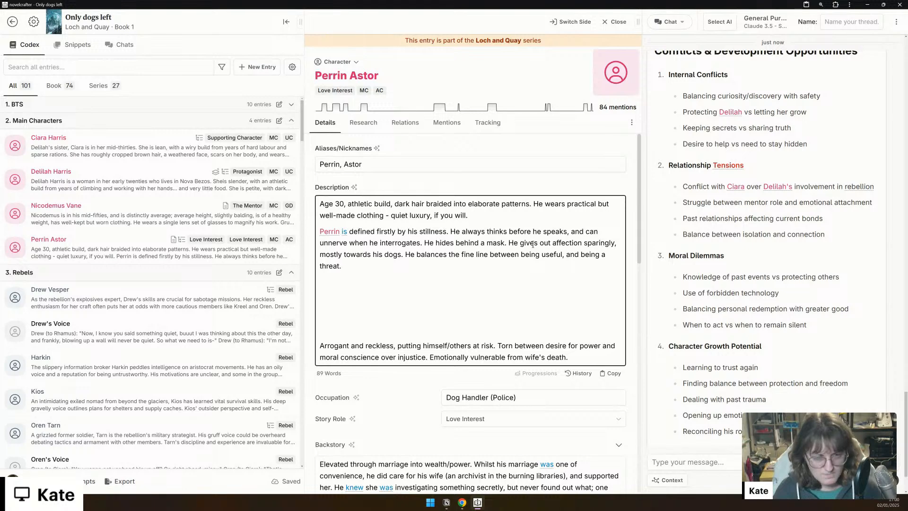
Step: Start a new Description paragraph with "Whilst he has some impulsive instincts, he has incredible self-control"
{"action": "key", "text": "Return"}
{"action": "type", "text": "Whilst he has some p"}
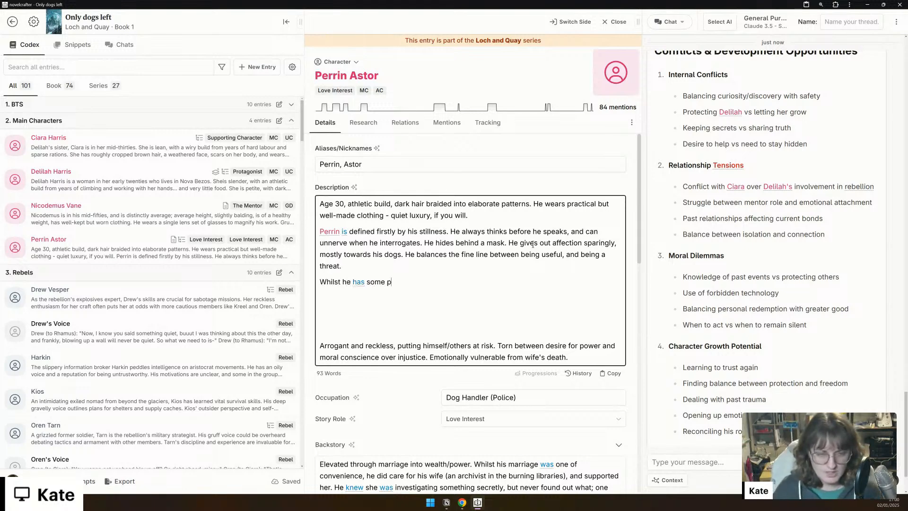
{"action": "key", "text": "BackSpace"}
{"action": "type", "text": "impulsive inst"}
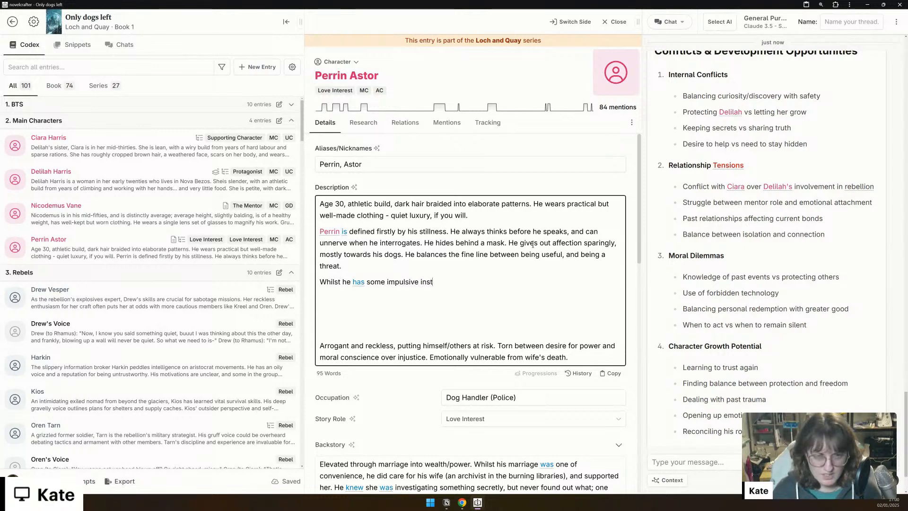
{"action": "type", "text": "incts, he"}
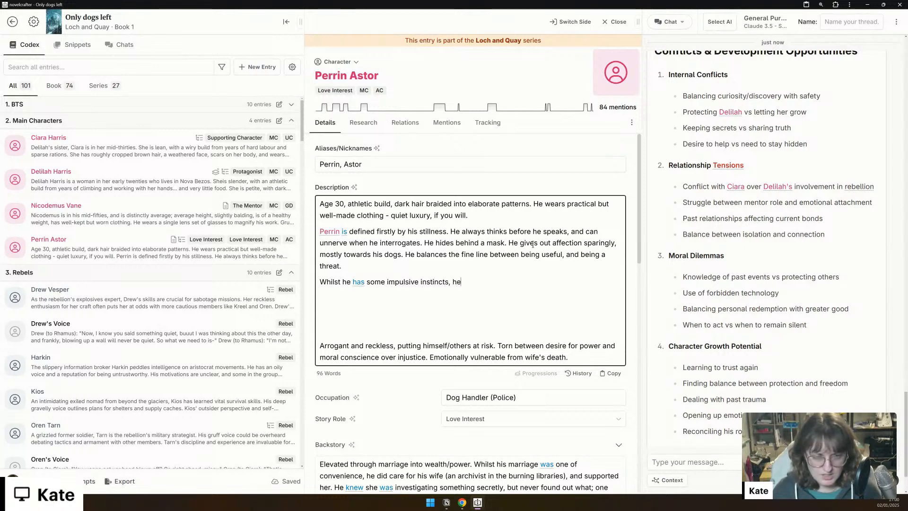
{"action": "type", "text": " has incr"}
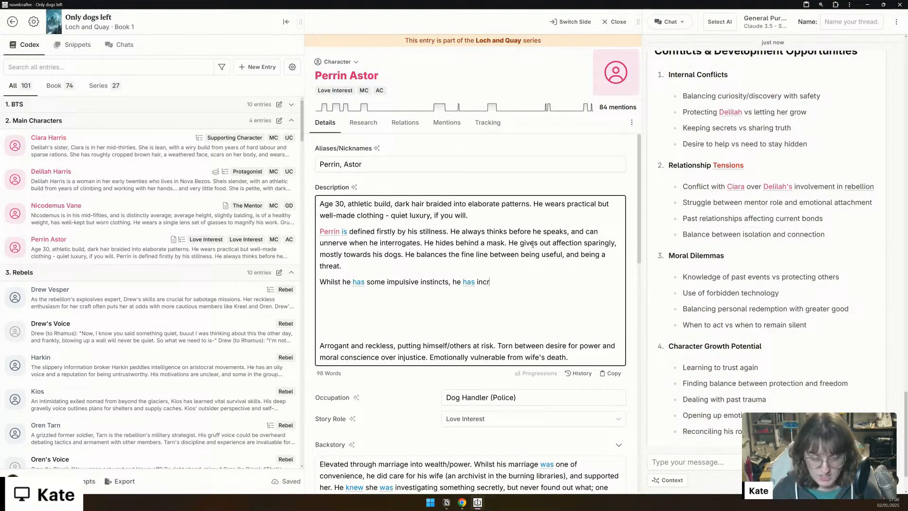
{"action": "type", "text": "edible se"}
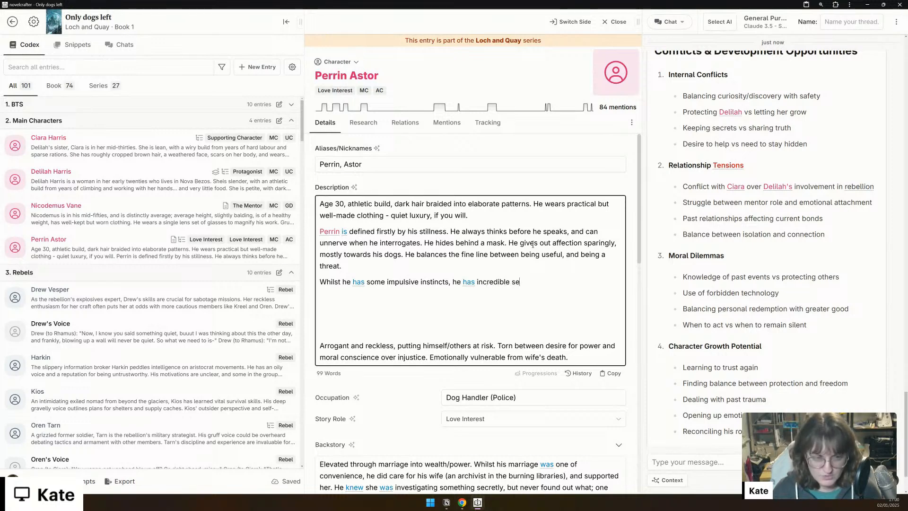
{"action": "type", "text": "lf-control"}
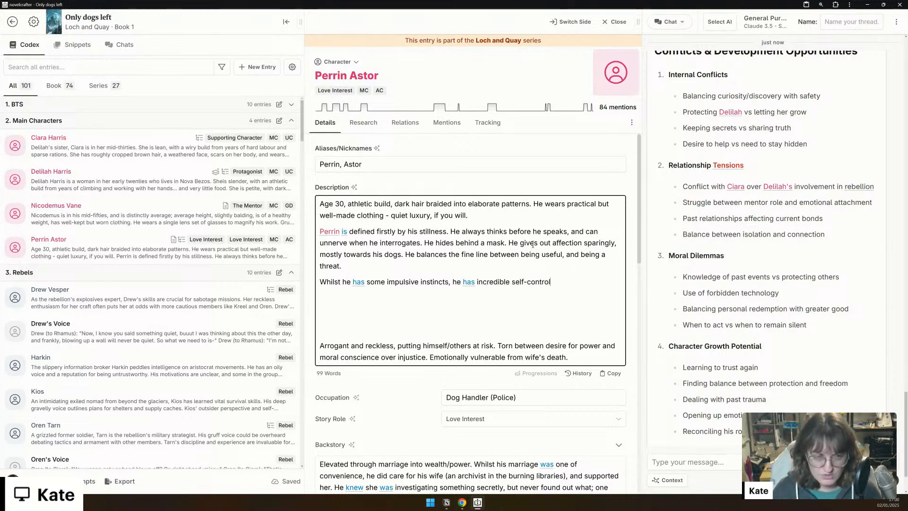
Step: Complete the self-control sentence with ", and will keep himself in line if it means his long-term goals are achieved."
{"action": "type", "text": ", and will "}
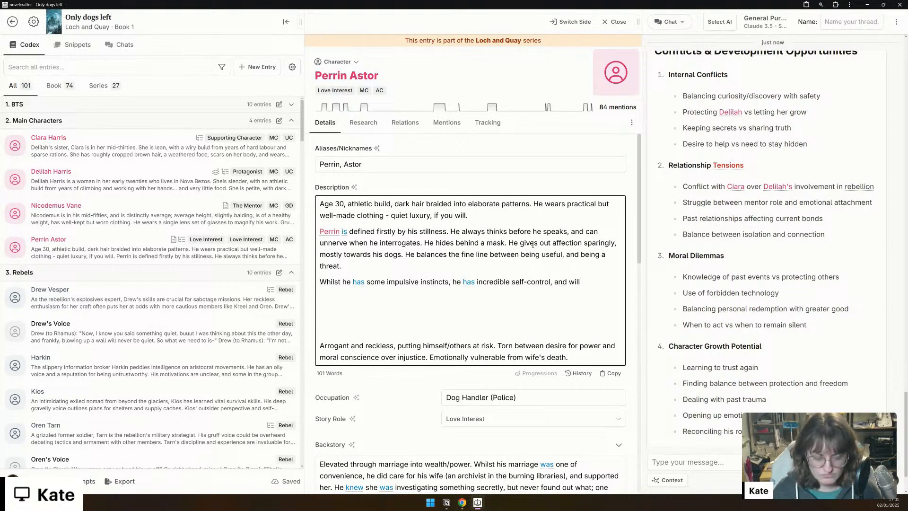
{"action": "type", "text": "keep himself in line if it means "}
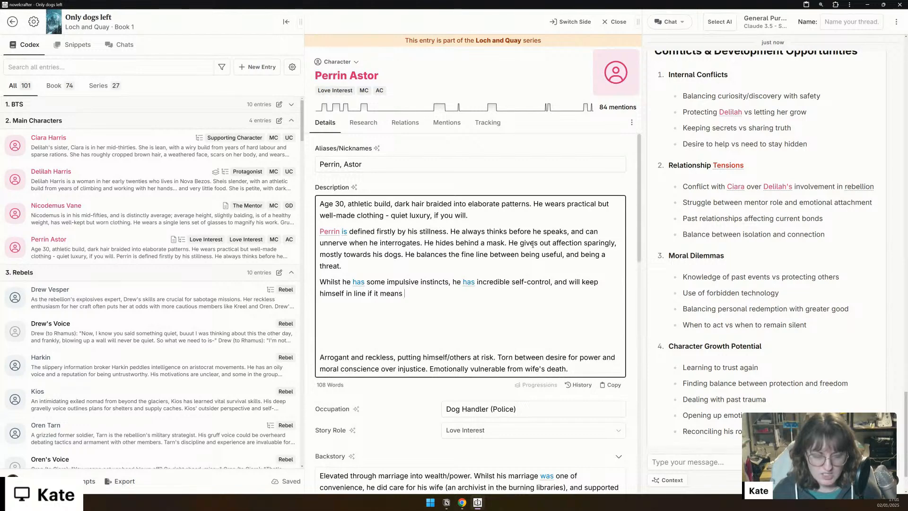
{"action": "type", "text": "his "}
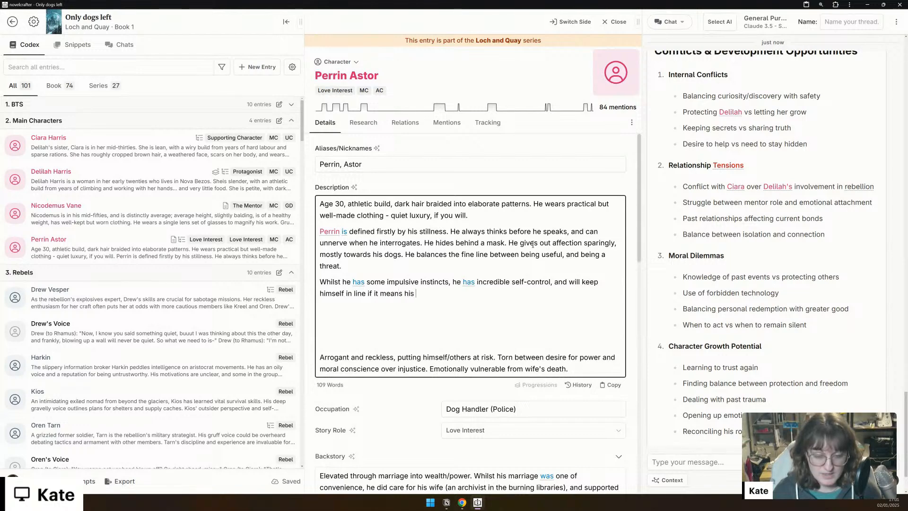
{"action": "type", "text": "long-term goa"}
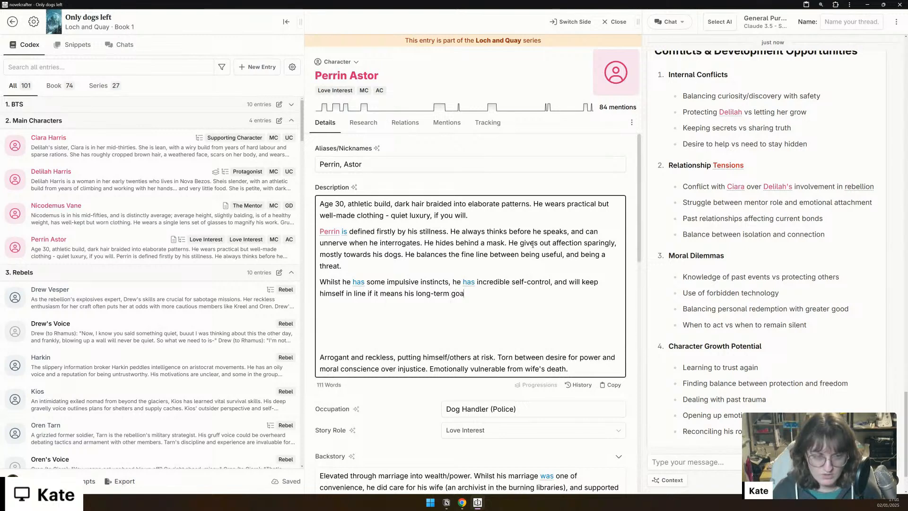
{"action": "type", "text": "ls are achie"}
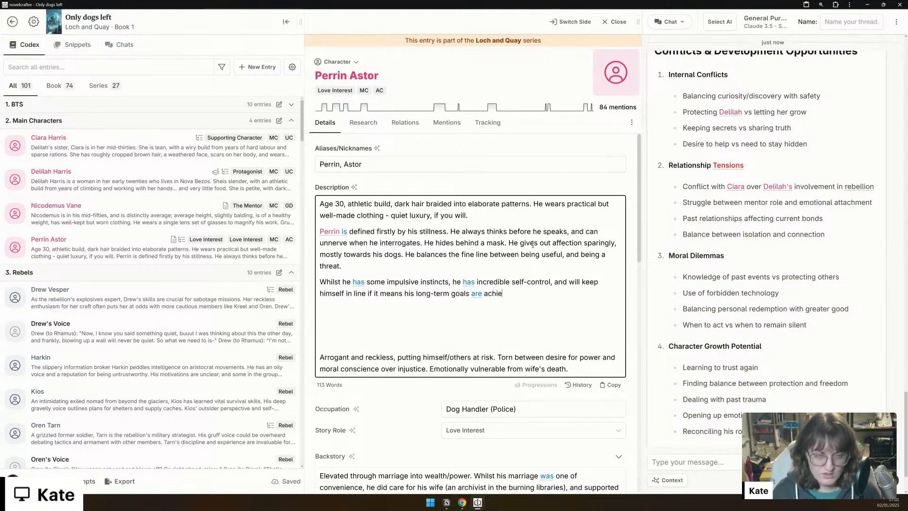
{"action": "type", "text": "ved. He"}
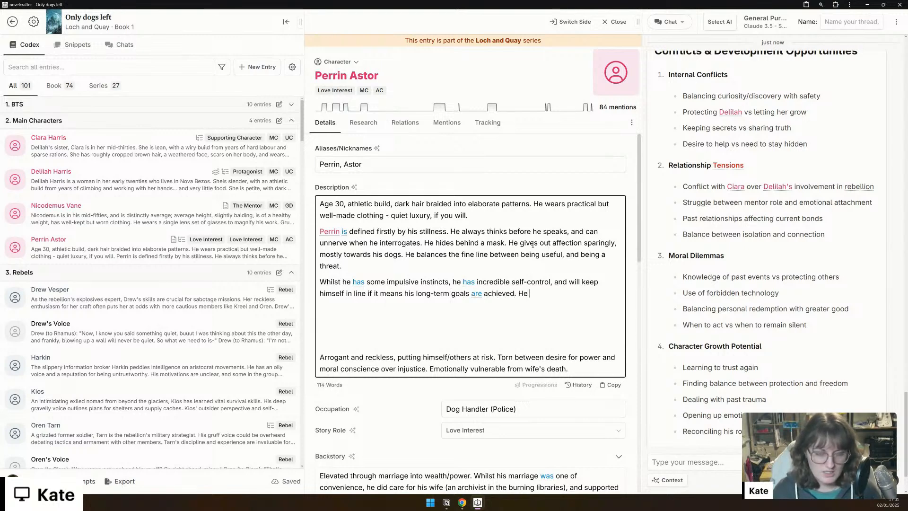
Step: Follow the long-term goals sentence with "He is also however incredibly fragile, with unprocessed trauma and guilt that is exploited by those higher up."
{"action": "type", "text": " is also however incredibly fragile"}
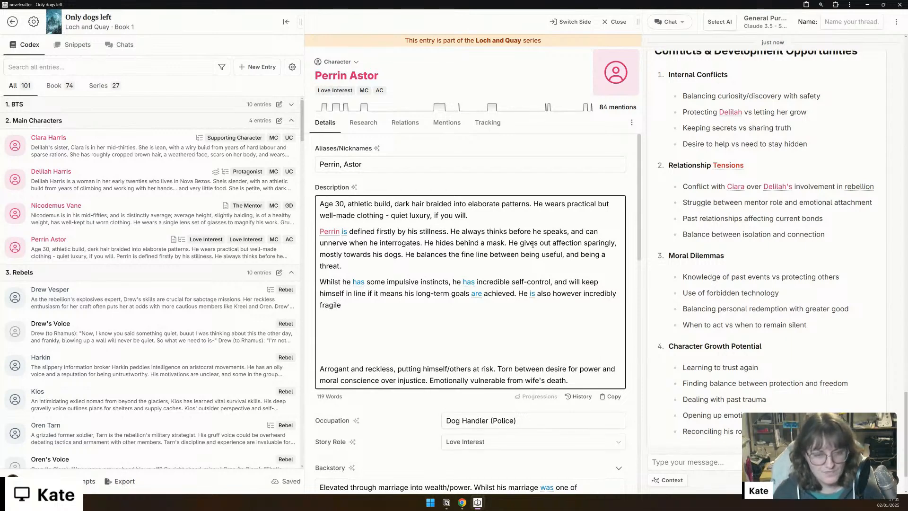
{"action": "type", "text": ", with unpro"}
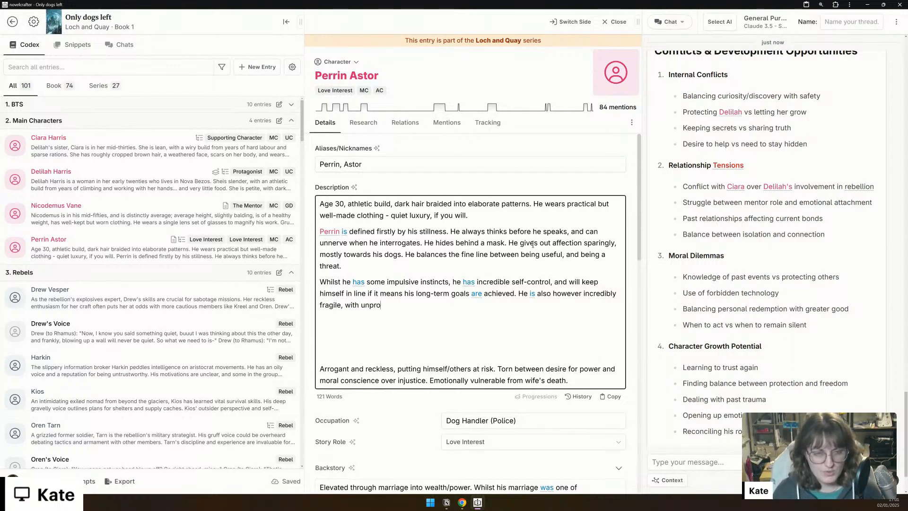
{"action": "type", "text": "cessed trauma"}
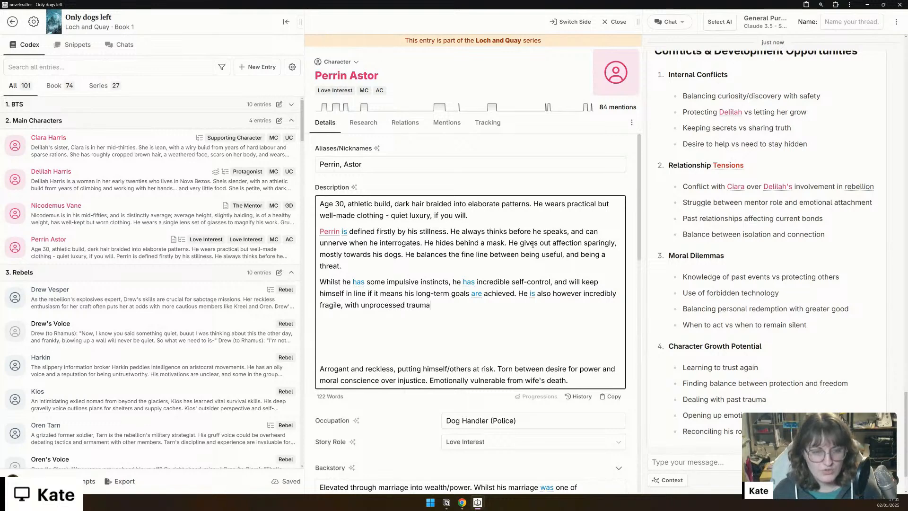
{"action": "type", "text": " and guilt"}
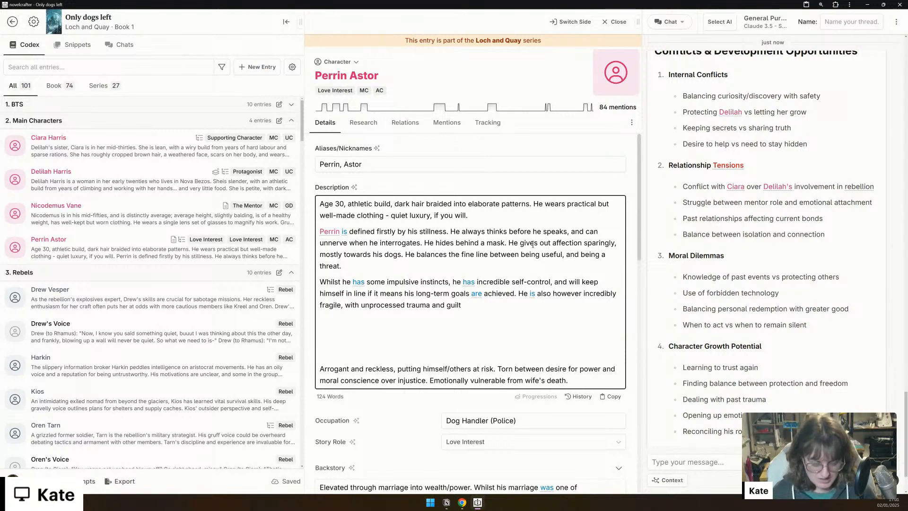
{"action": "type", "text": "is exp"}
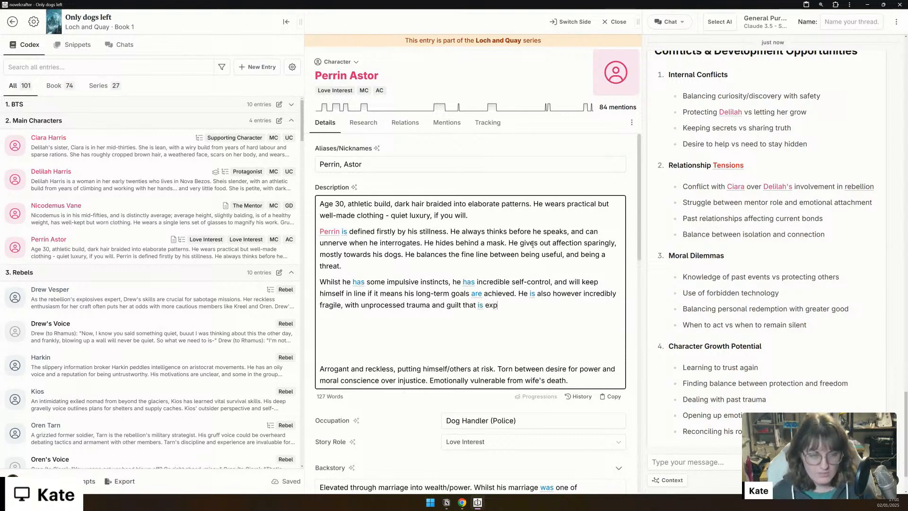
{"action": "type", "text": "loited by those higher up."}
Step: Delete the Description's leftover paragraph starting "Arrogant and reckless" and the blank lines above it
{"action": "left_click_drag", "start_coordinate": [569, 381], "coordinate": [199, 318]}
{"action": "key", "text": "BackSpace"}
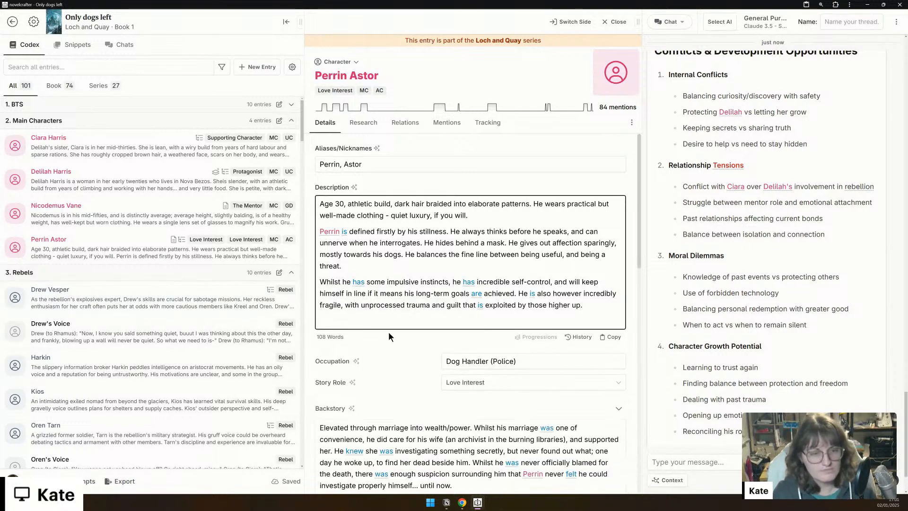
Step: Send the AI chat the message "please do the same for" followed by the love interest's first name
{"action": "scroll", "coordinate": [398, 361], "scroll_direction": "down", "scroll_amount": 3}
{"action": "scroll", "coordinate": [399, 361], "scroll_direction": "down", "scroll_amount": 8}
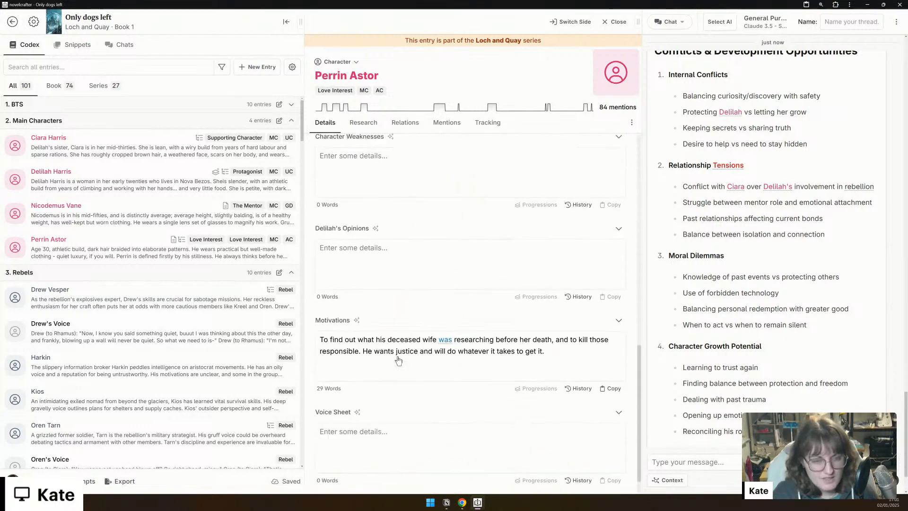
{"action": "left_click", "coordinate": [706, 469]}
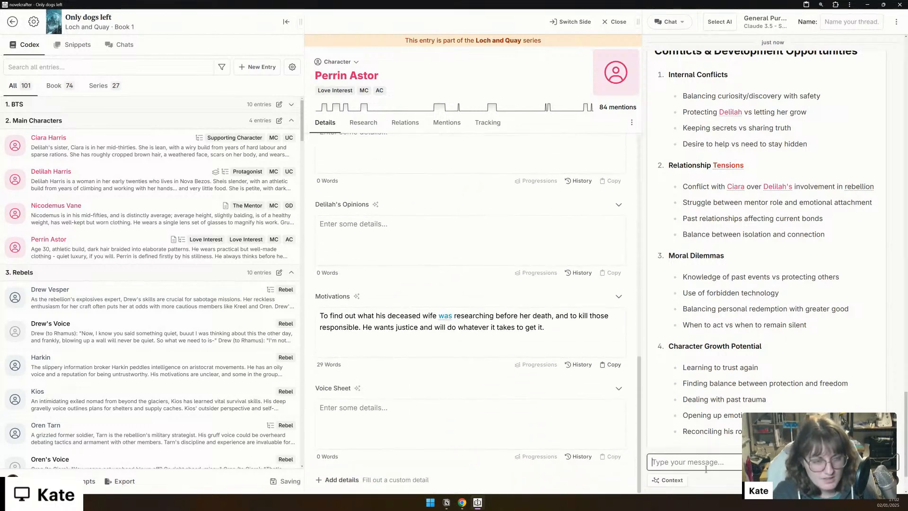
{"action": "type", "text": "please d"}
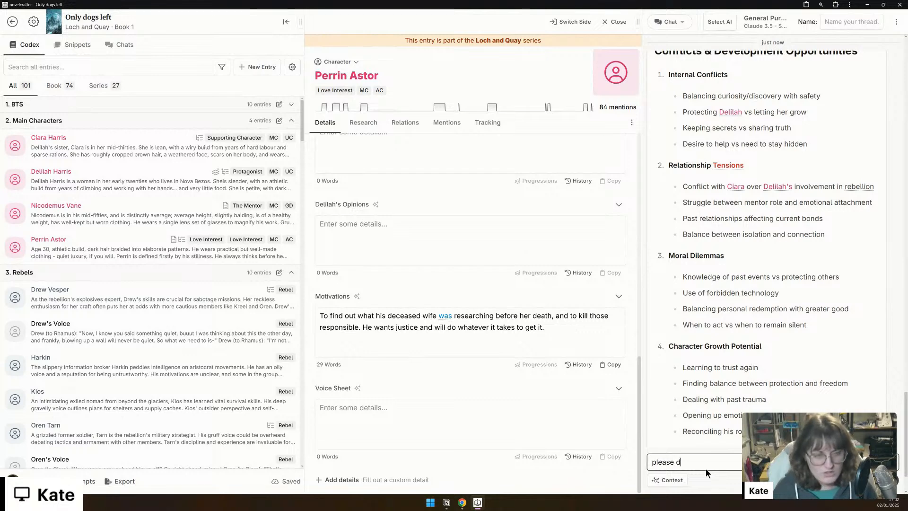
{"action": "type", "text": "o the same for per"}
{"action": "key", "text": "shift+Return"}
{"action": "key", "text": "BackSpace"}
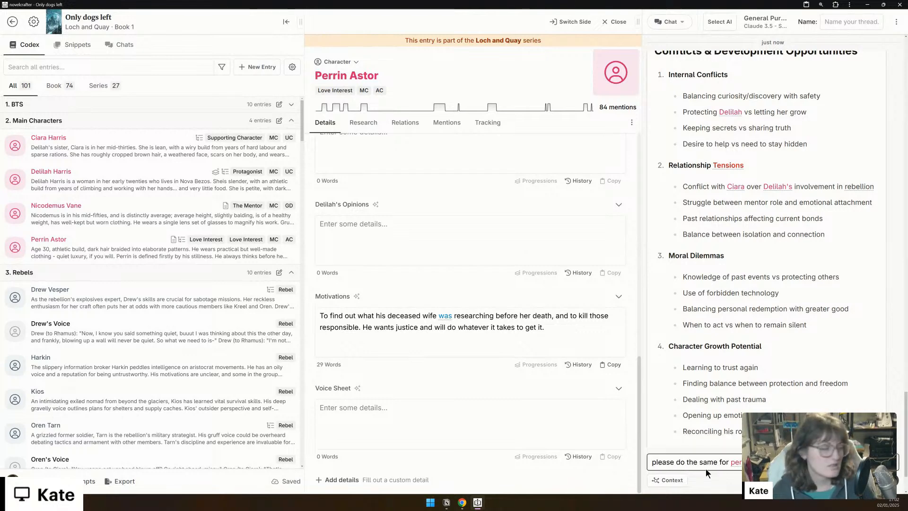
{"action": "key", "text": "Return"}
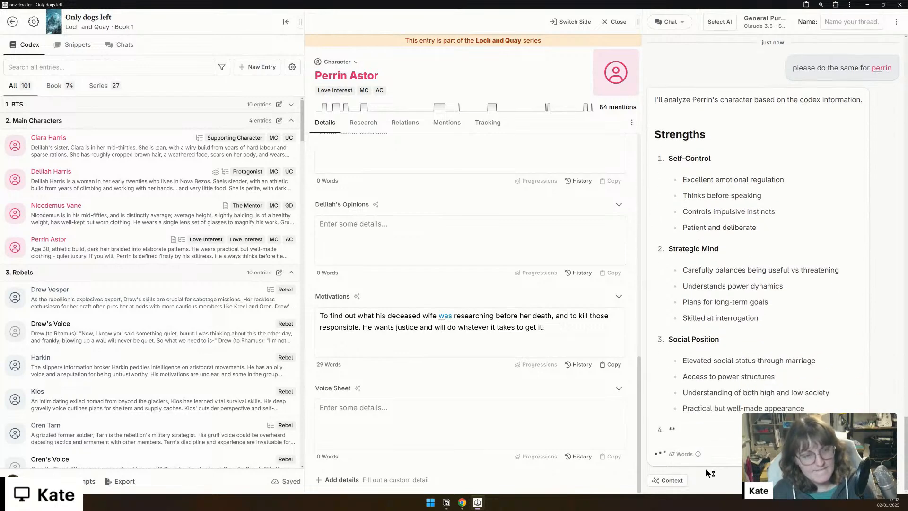
Step: Start a bulleted list in Character Strengths with "Self-control/patience" as its first point, drawing on the AI analysis
{"action": "scroll", "coordinate": [700, 293], "scroll_direction": "up", "scroll_amount": 5}
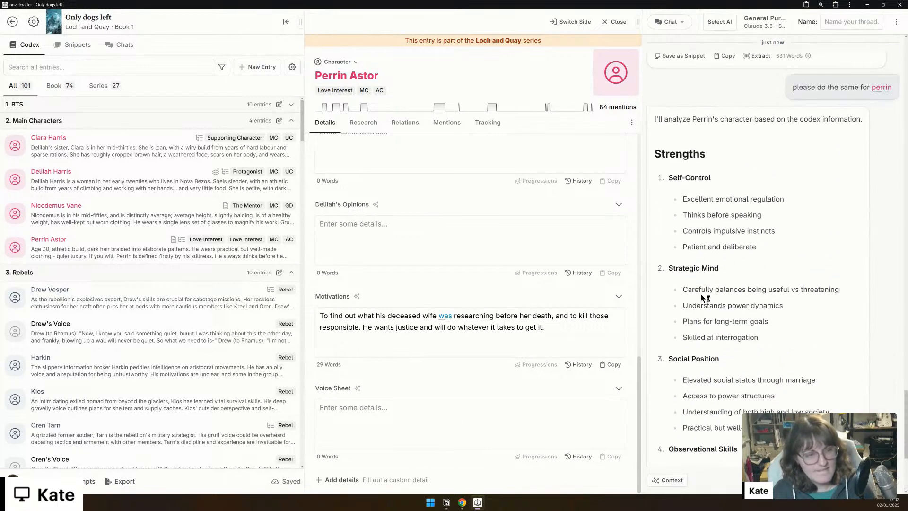
{"action": "scroll", "coordinate": [421, 309], "scroll_direction": "up", "scroll_amount": 3}
{"action": "scroll", "coordinate": [420, 310], "scroll_direction": "up", "scroll_amount": 2}
{"action": "left_click", "coordinate": [414, 296]}
{"action": "type", "text": "* Self-cont"}
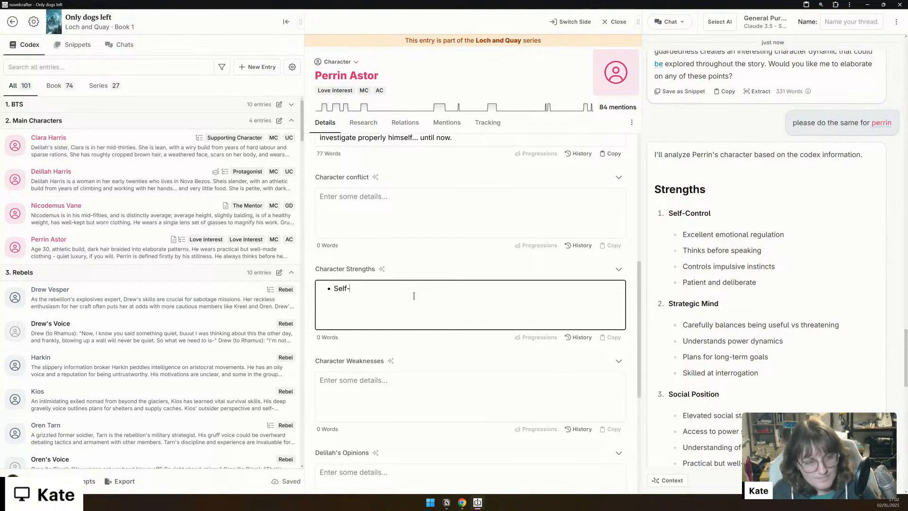
{"action": "type", "text": "rol"}
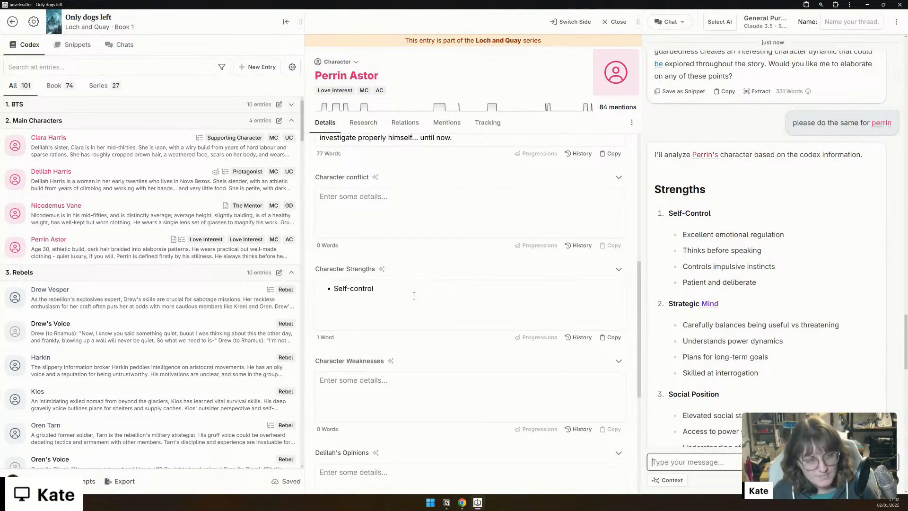
{"action": "left_click", "coordinate": [414, 295]}
{"action": "type", "text": "/patience"}
Step: Add the bullets "Strategic mind", "Societal position" and "Highly observant" to the Character Strengths
{"action": "key", "text": "Return"}
{"action": "type", "text": "Strategic mind"}
{"action": "key", "text": "Return"}
{"action": "type", "text": "Societal position"}
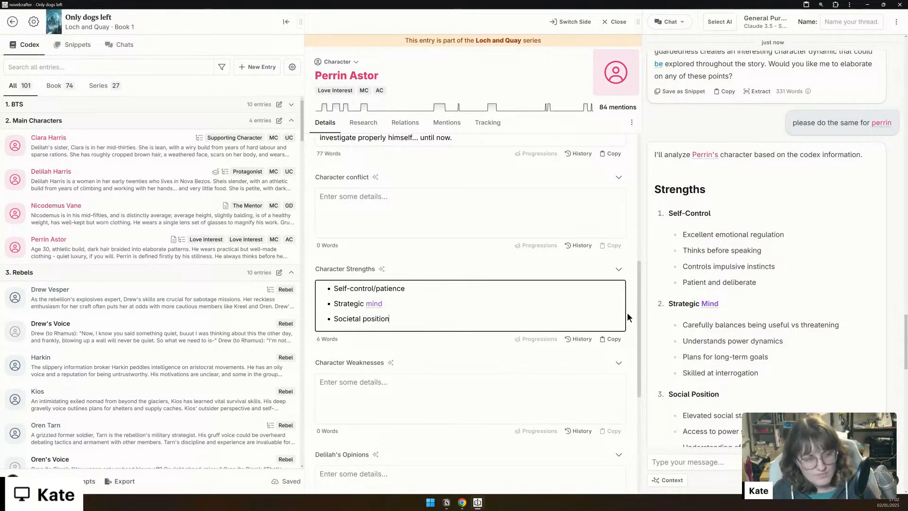
{"action": "scroll", "coordinate": [705, 310], "scroll_direction": "down", "scroll_amount": 5}
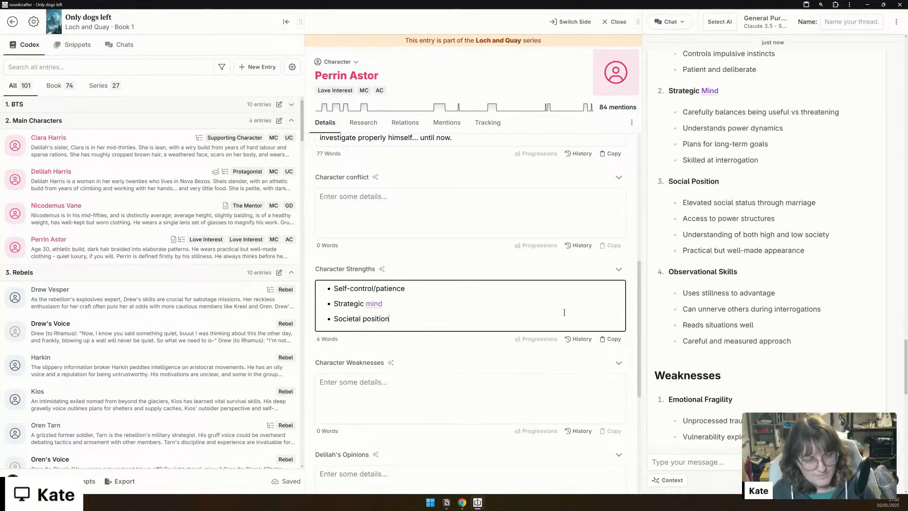
{"action": "key", "text": "Return"}
{"action": "type", "text": "Highly observant"}
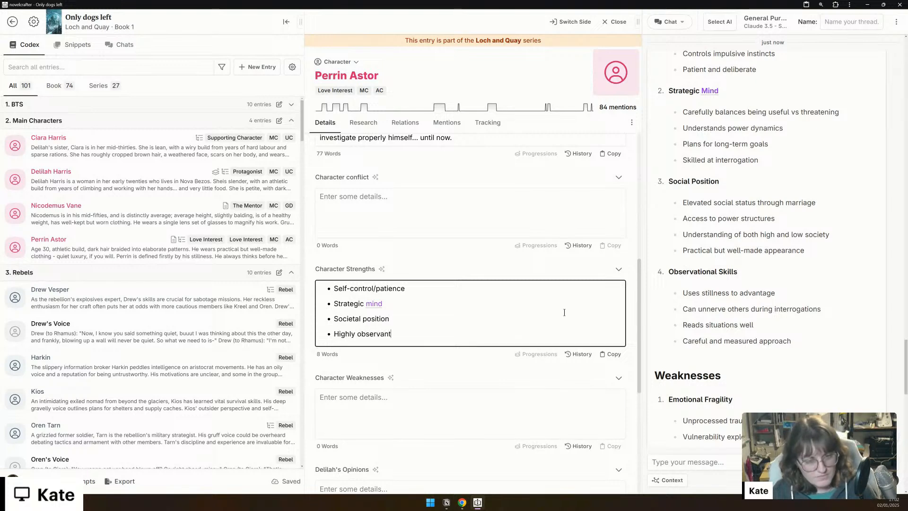
Step: Start a bulleted list in Character Weaknesses with "Emotionally fragile" and "Complex past leads to distrust"
{"action": "scroll", "coordinate": [719, 286], "scroll_direction": "down", "scroll_amount": 5}
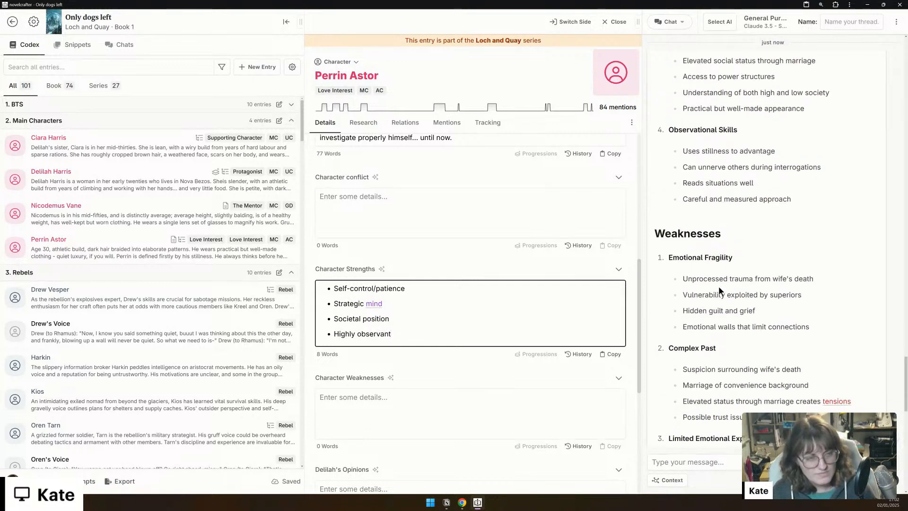
{"action": "left_click", "coordinate": [330, 416]}
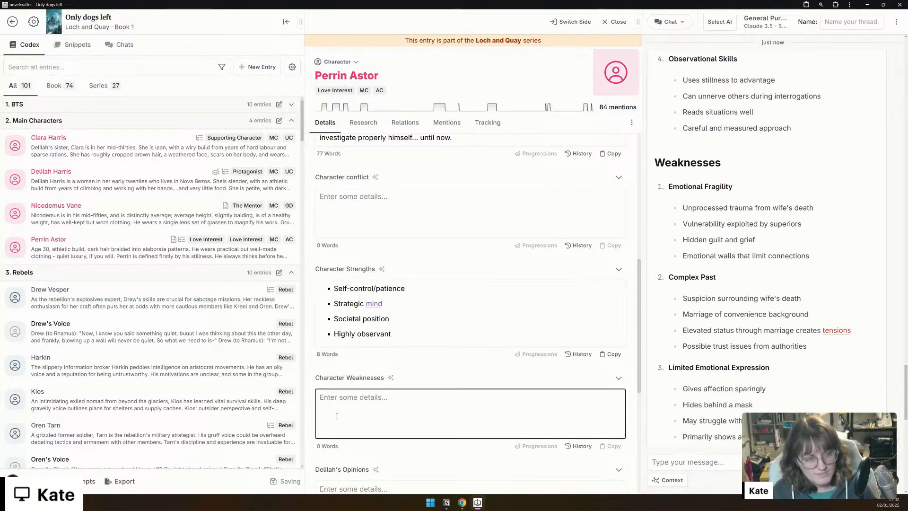
{"action": "type", "text": "- Emotiona"}
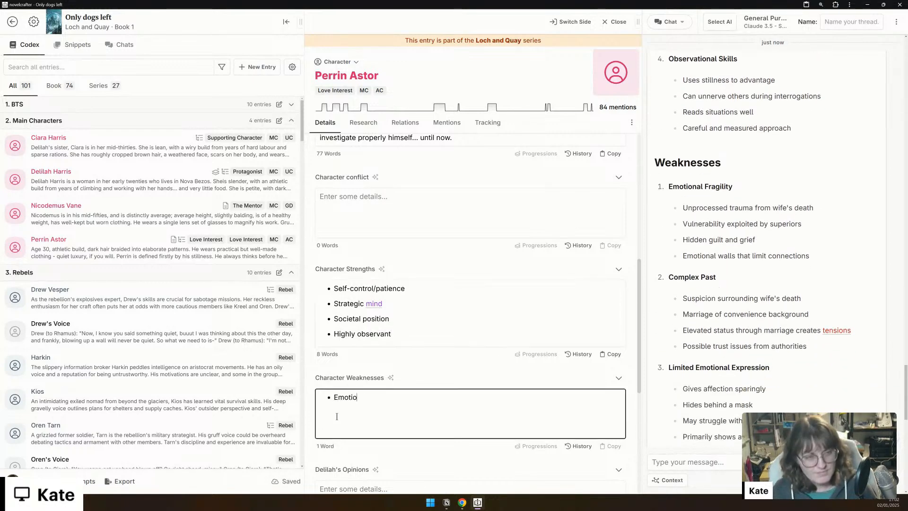
{"action": "type", "text": "lly fragile"}
{"action": "key", "text": "Return"}
{"action": "type", "text": "Complex pa"}
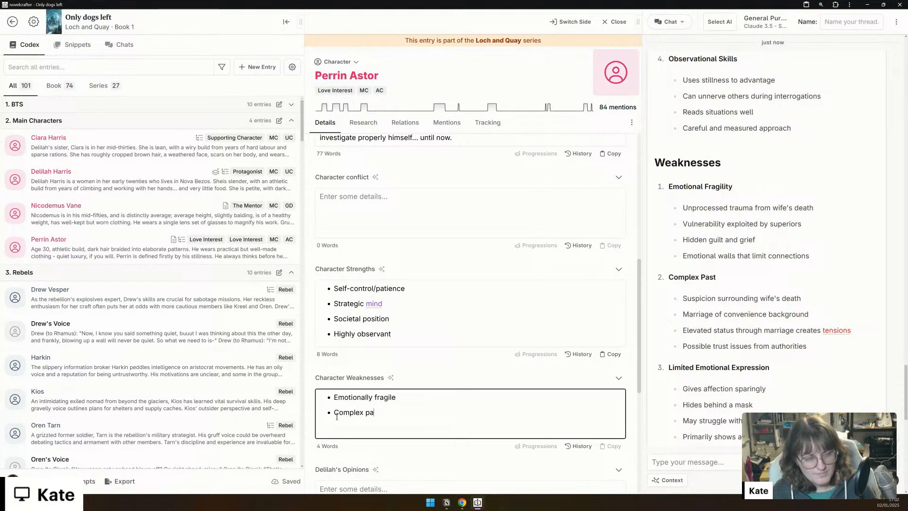
{"action": "type", "text": "st le"}
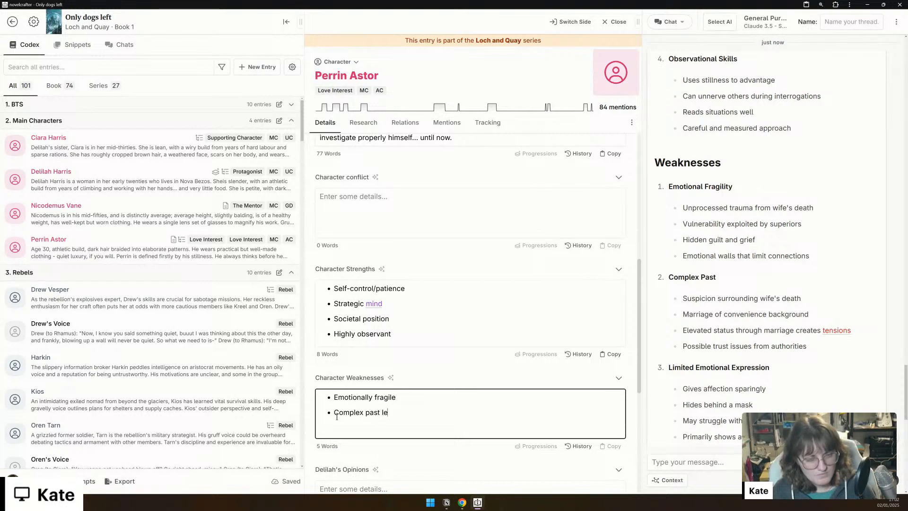
{"action": "type", "text": "ads to distrust"}
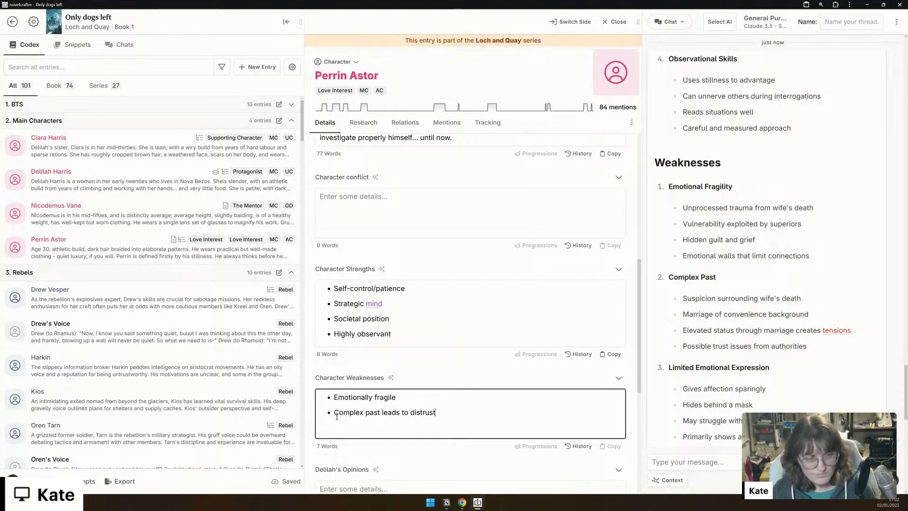
Step: Add the Character Weaknesses bullet "limited emotional expression - struggles with genuine connection"
{"action": "key", "text": "Return"}
{"action": "type", "text": "lim"}
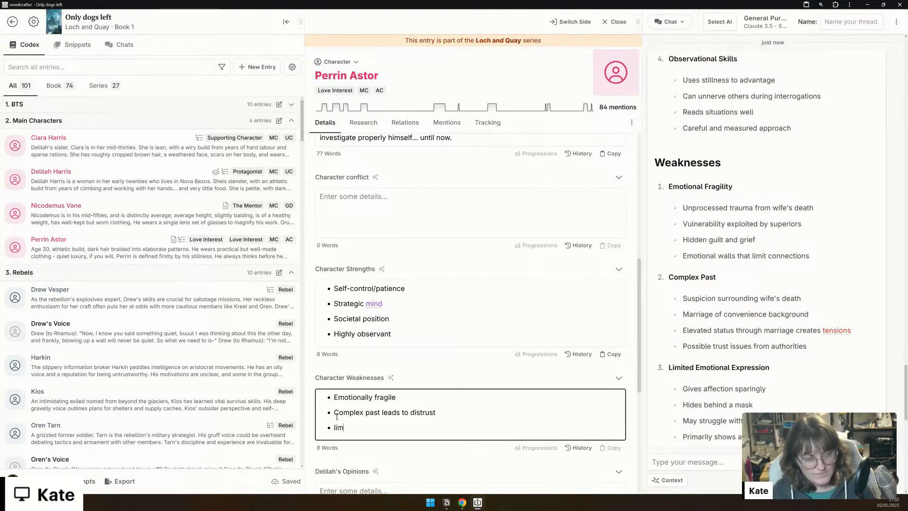
{"action": "type", "text": "ited emotiona"}
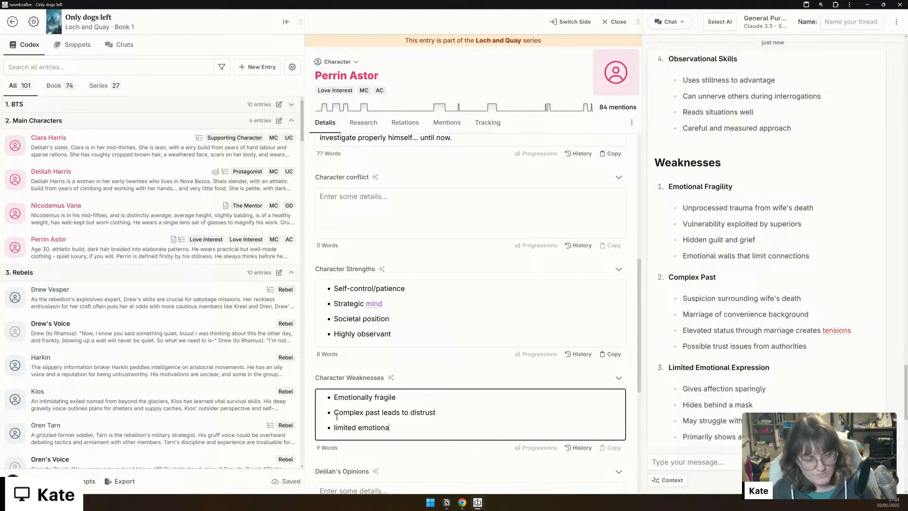
{"action": "type", "text": "l expression"}
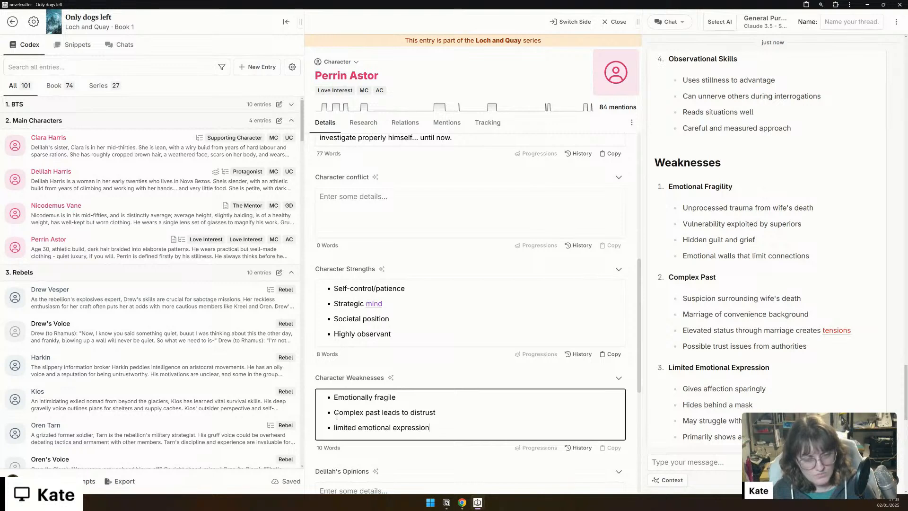
{"action": "type", "text": " - struggles with genuine connection"}
Step: Copy the four points under Internal Conflicts in the AI analysis into the empty Character conflict section
{"action": "scroll", "coordinate": [592, 359], "scroll_direction": "down", "scroll_amount": 1}
{"action": "scroll", "coordinate": [708, 355], "scroll_direction": "down", "scroll_amount": 3}
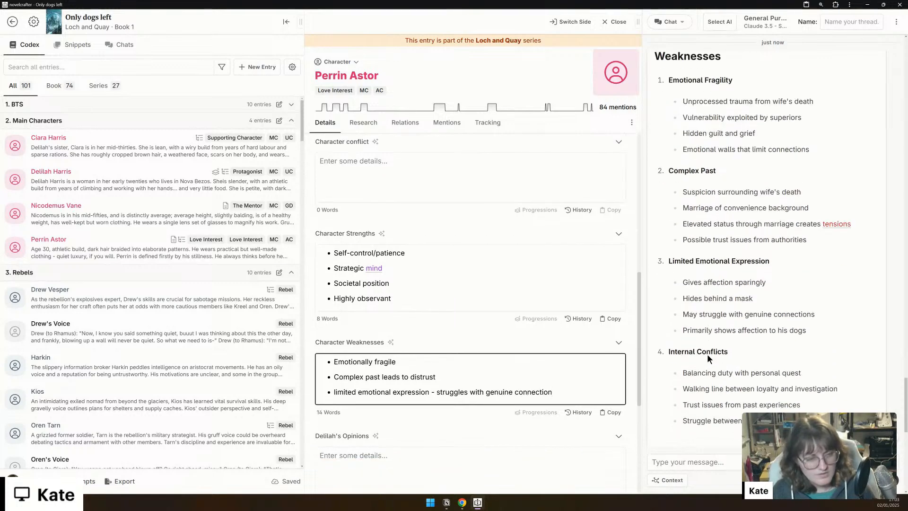
{"action": "scroll", "coordinate": [708, 354], "scroll_direction": "down", "scroll_amount": 2}
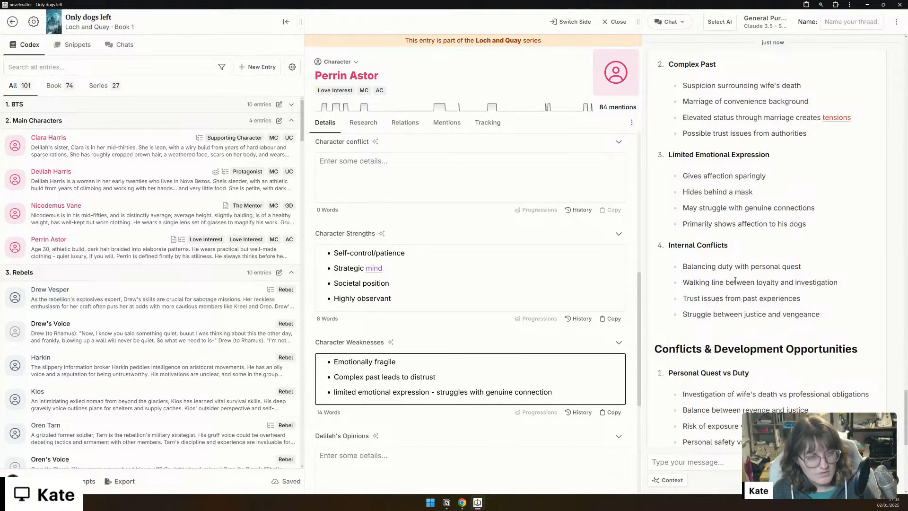
{"action": "scroll", "coordinate": [814, 317], "scroll_direction": "down", "scroll_amount": 2}
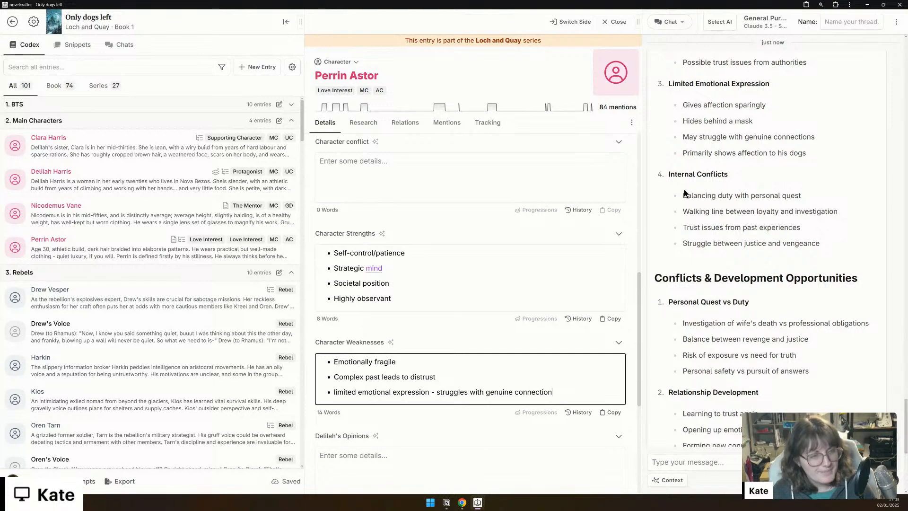
{"action": "left_click_drag", "start_coordinate": [848, 252], "coordinate": [683, 195]}
{"action": "key", "text": "ctrl+c"}
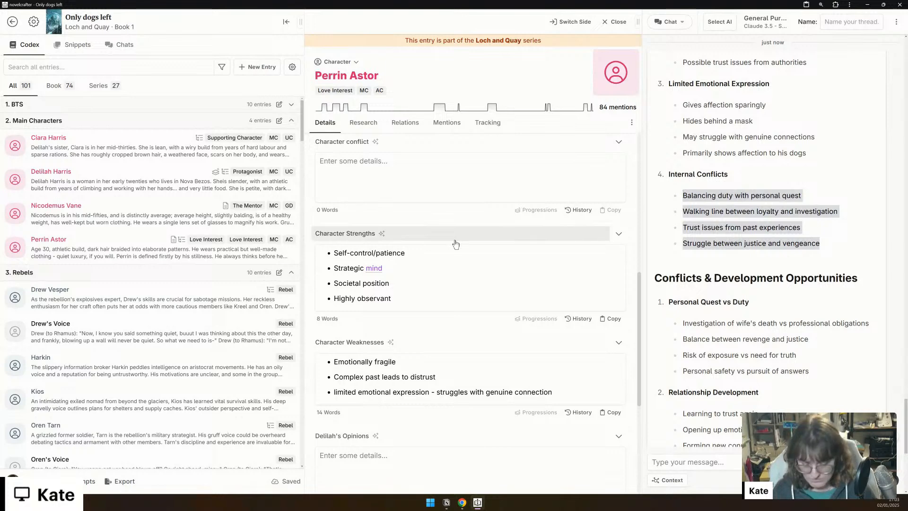
{"action": "left_click", "coordinate": [372, 166]}
{"action": "key", "text": "ctrl+v"}
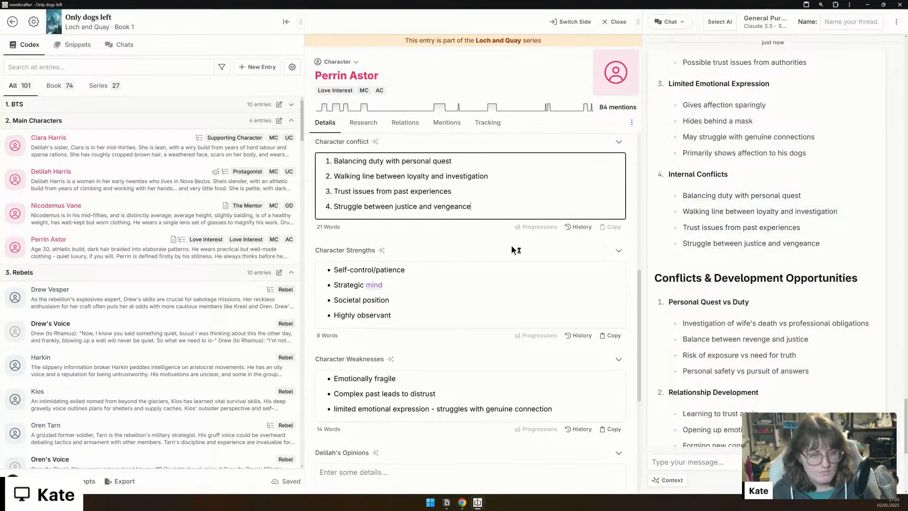
Step: Replace the conflict point about loyalty and investigation with "Personal safety vs pursuit of answers" from the AI analysis
{"action": "scroll", "coordinate": [723, 370], "scroll_direction": "down", "scroll_amount": 3}
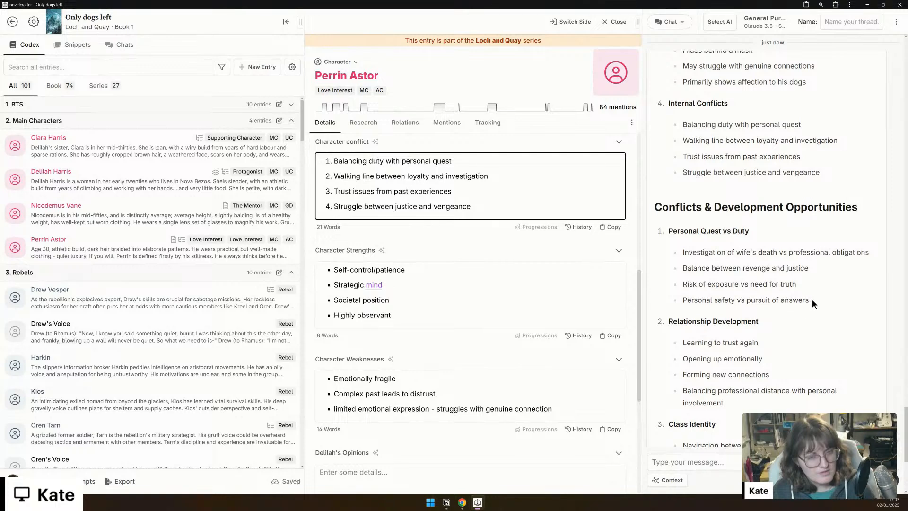
{"action": "left_click_drag", "start_coordinate": [812, 300], "coordinate": [689, 297]}
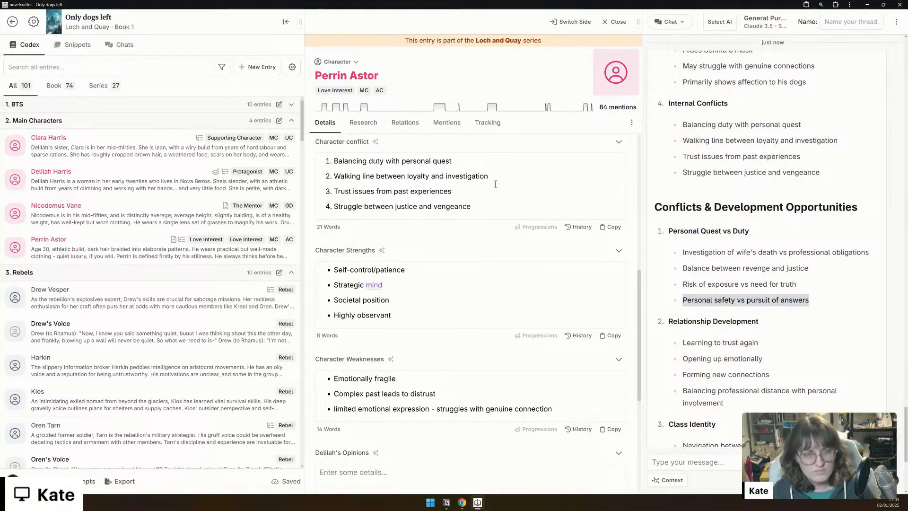
{"action": "triple_click", "coordinate": [466, 174]}
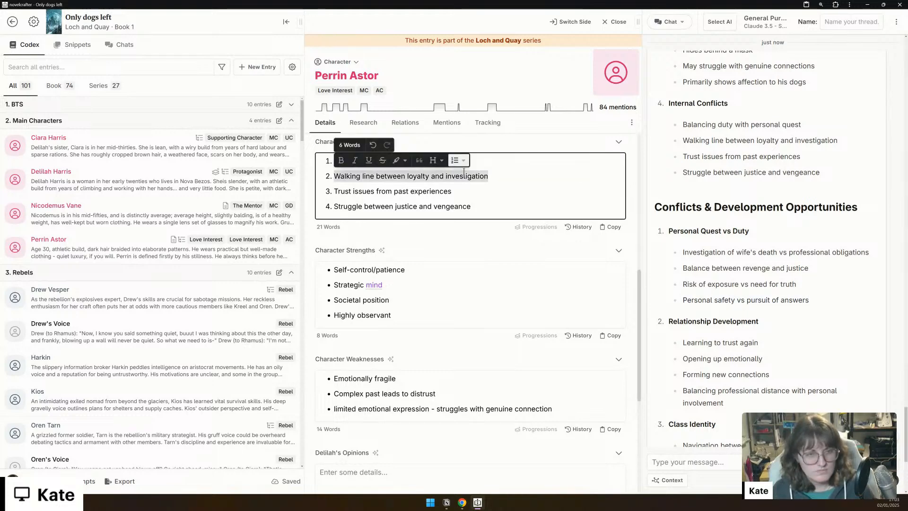
{"action": "type", "text": "Personal safety vs pursuit of answers"}
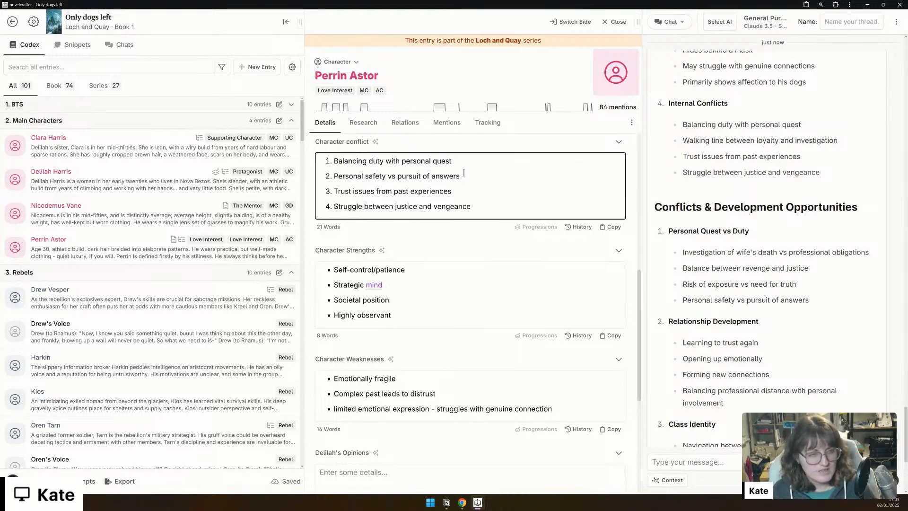
Step: Extend the justice and vengeance conflict point with " - How far to go for justice", copied from the analysis's Moral Choices
{"action": "scroll", "coordinate": [772, 347], "scroll_direction": "down", "scroll_amount": 5}
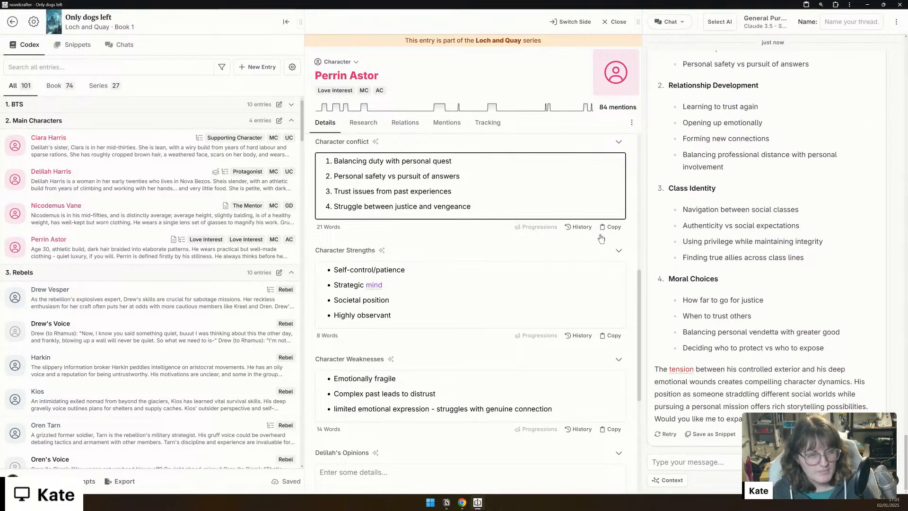
{"action": "left_click_drag", "start_coordinate": [684, 301], "coordinate": [763, 300]}
{"action": "key", "text": "ctrl+c"}
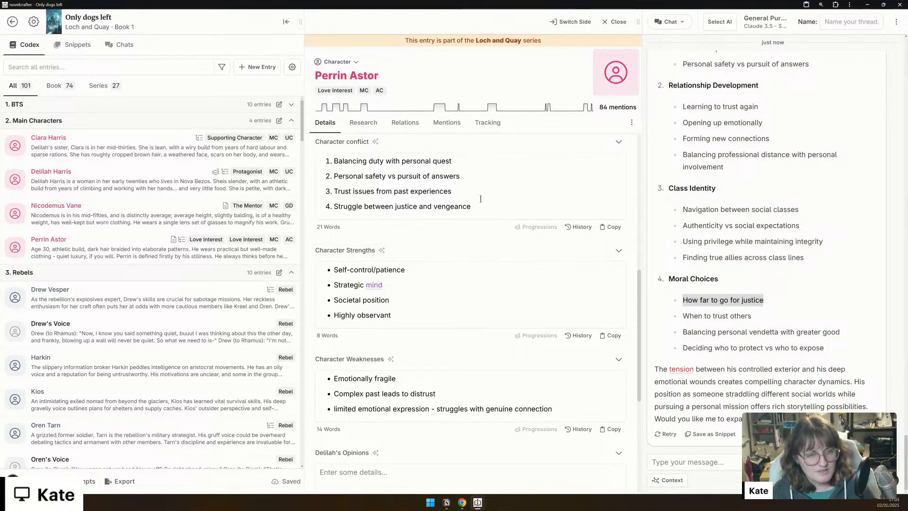
{"action": "left_click", "coordinate": [483, 190]}
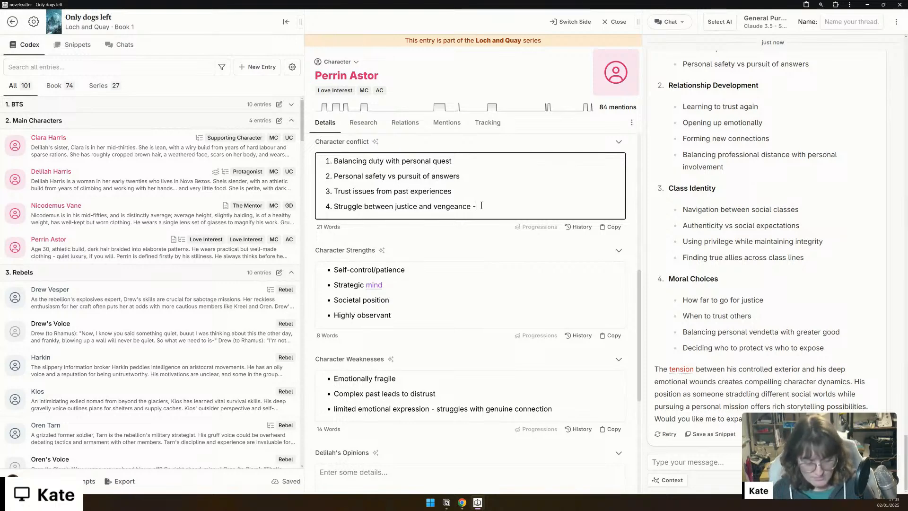
{"action": "key", "text": "ctrl+v"}
{"action": "key", "text": "Return"}
{"action": "key", "text": "BackSpace"}
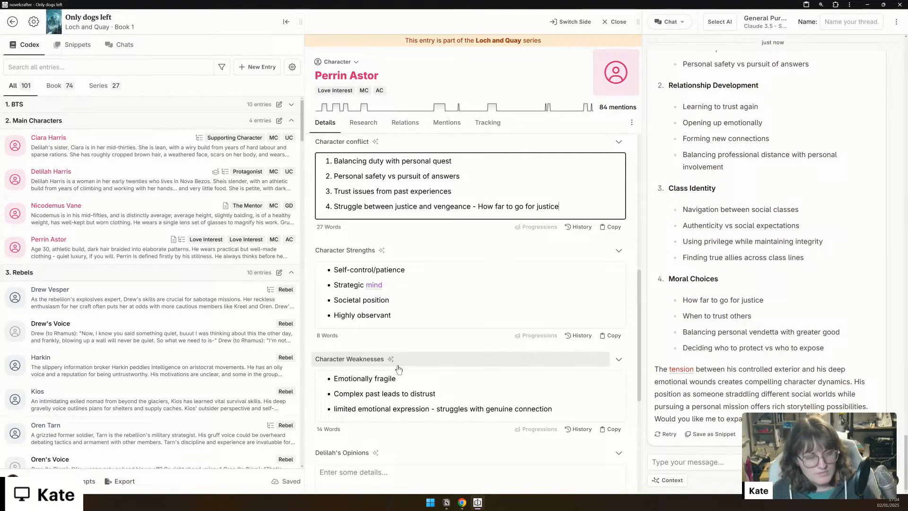
Step: Convert the whole numbered Character conflict list into a bulleted list
{"action": "key", "text": "ctrl+a"}
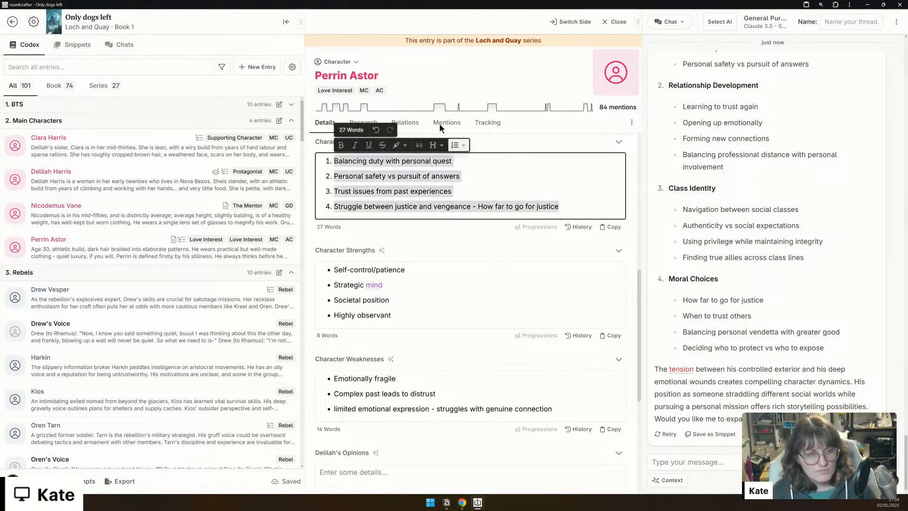
{"action": "left_click", "coordinate": [463, 145]}
{"action": "left_click", "coordinate": [460, 162]}
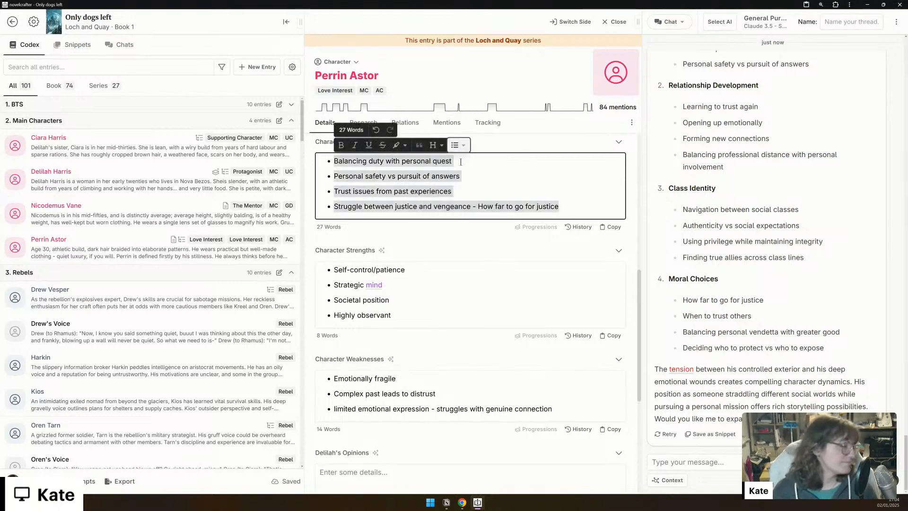
{"action": "left_click", "coordinate": [485, 287]}
Step: Start the protagonist's opinions section by stating that, upon her first meeting with the love interest, her opinion is low
{"action": "scroll", "coordinate": [485, 287], "scroll_direction": "up", "scroll_amount": 4}
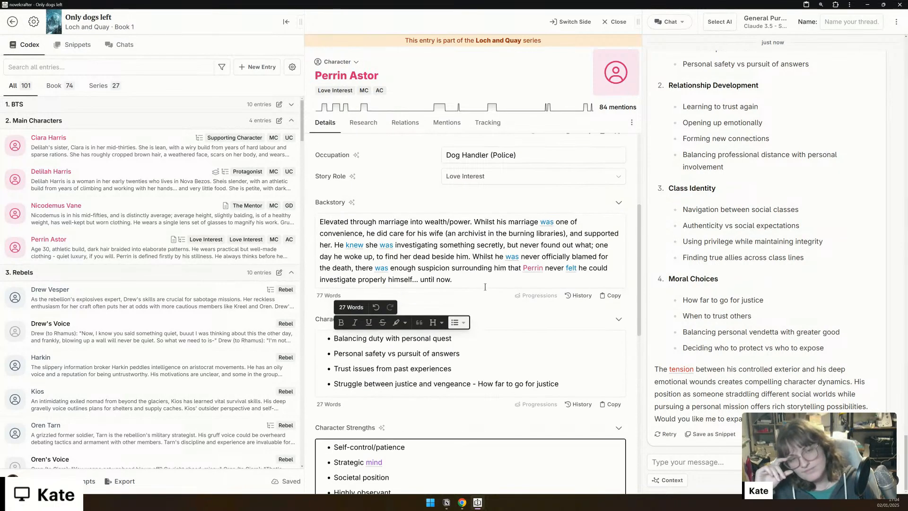
{"action": "scroll", "coordinate": [485, 287], "scroll_direction": "down", "scroll_amount": 8}
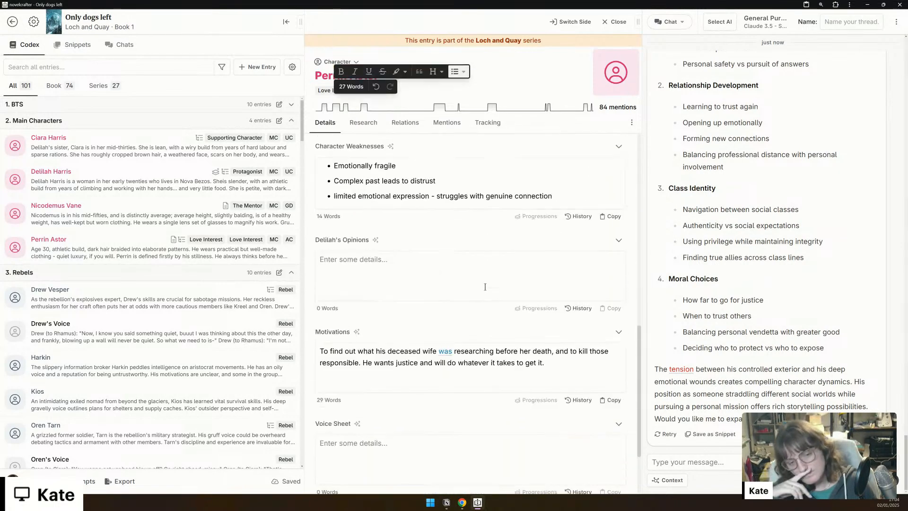
{"action": "left_click", "coordinate": [472, 277]}
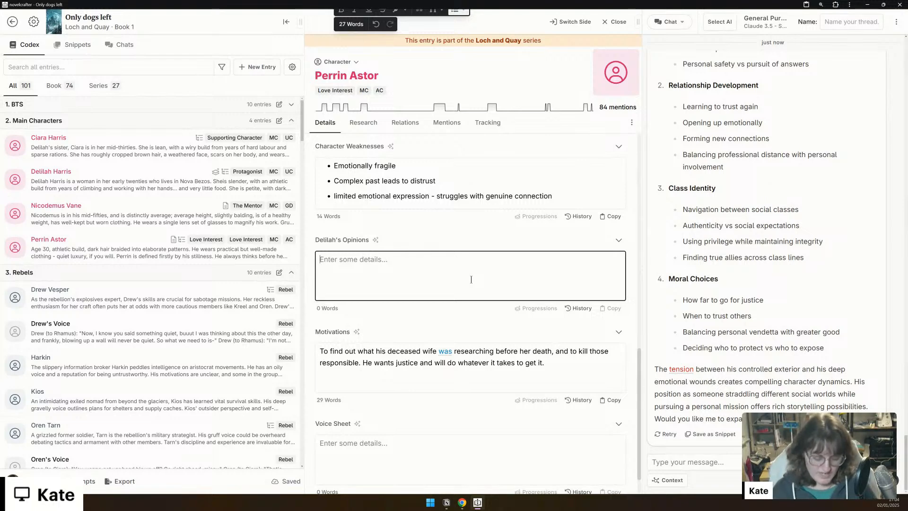
{"action": "type", "text": "Upon "}
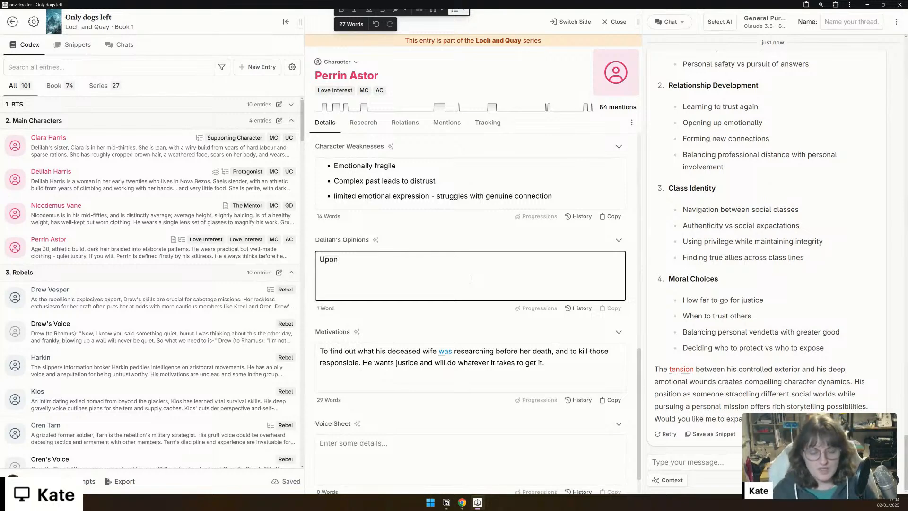
{"action": "type", "text": "her first meeting w"}
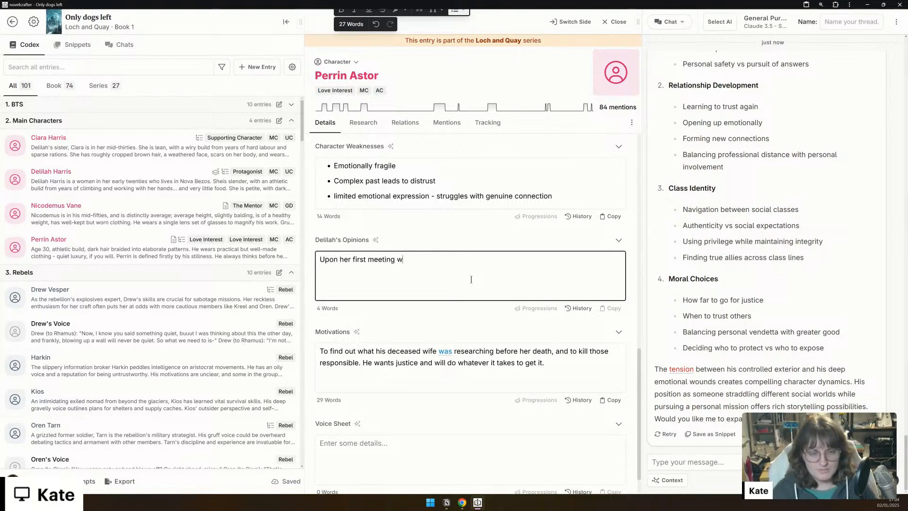
{"action": "type", "text": "ith Perrin, Delilah's op"}
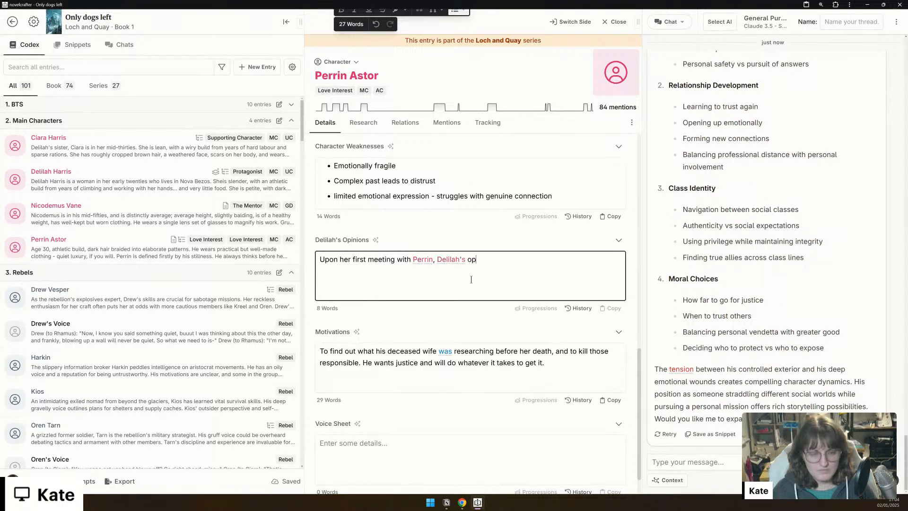
{"action": "type", "text": "inion is lo"}
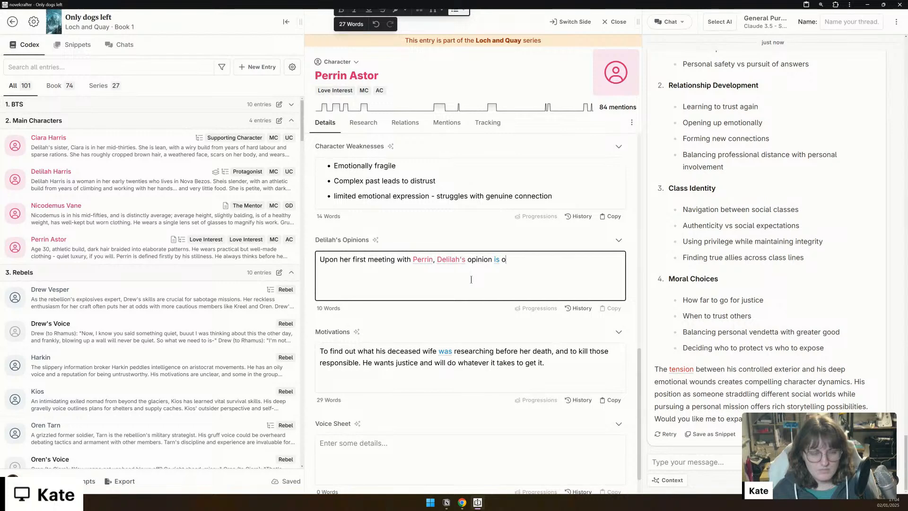
{"action": "type", "text": "w - he is ar"}
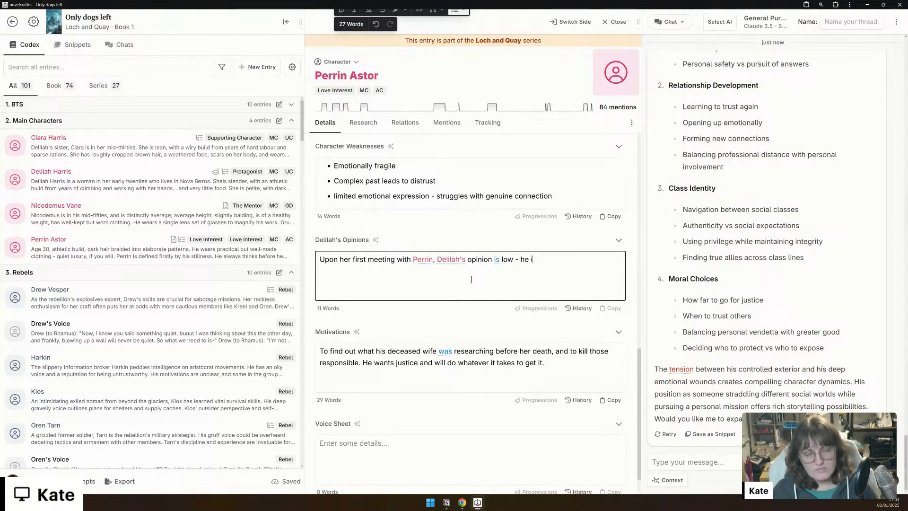
{"action": "key", "text": "BackSpace"}
{"action": "key", "text": "BackSpace"}
{"action": "key", "text": "BackSpace"}
{"action": "key", "text": "BackSpace"}
{"action": "key", "text": "BackSpace"}
Step: Continue the opinion with "appears an arrogant know-it-all who looks down on her. Classic Elizabeth/Darcy vibes."
{"action": "type", "text": "a"}
{"action": "type", "text": "ppe"}
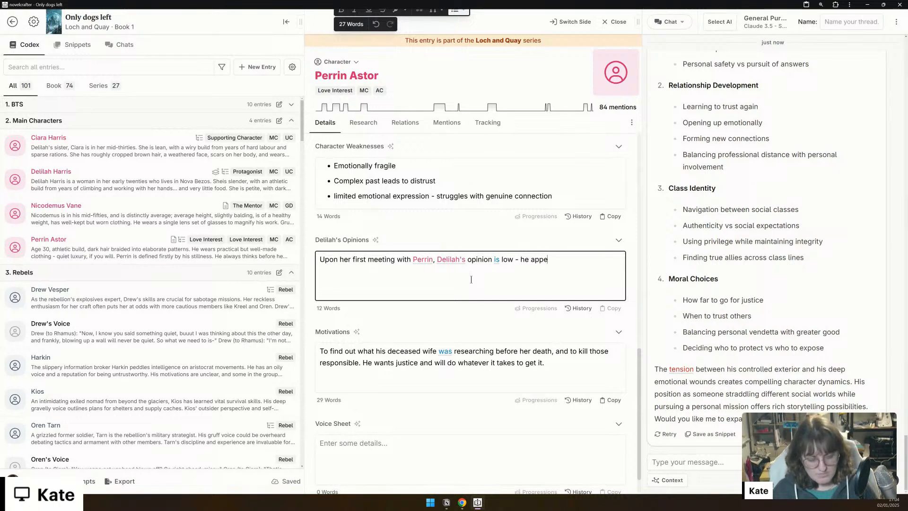
{"action": "type", "text": "ars an a"}
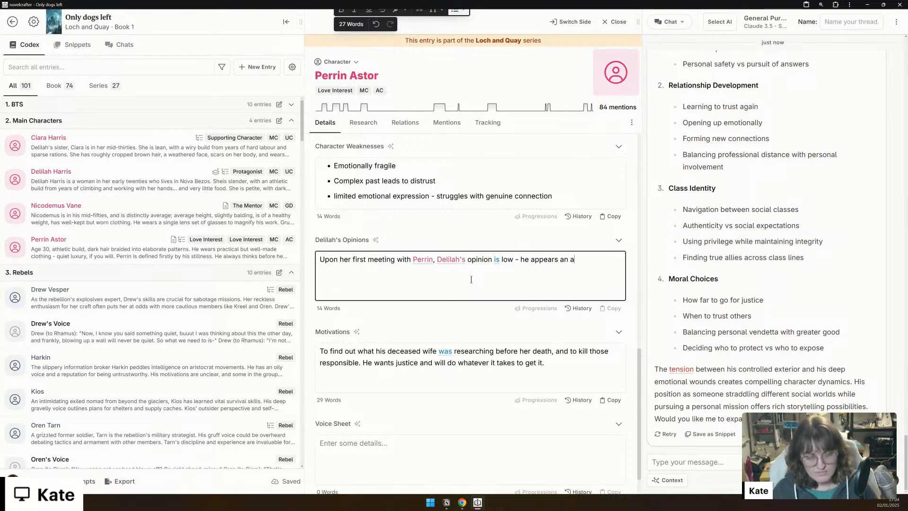
{"action": "type", "text": "rrogant know"}
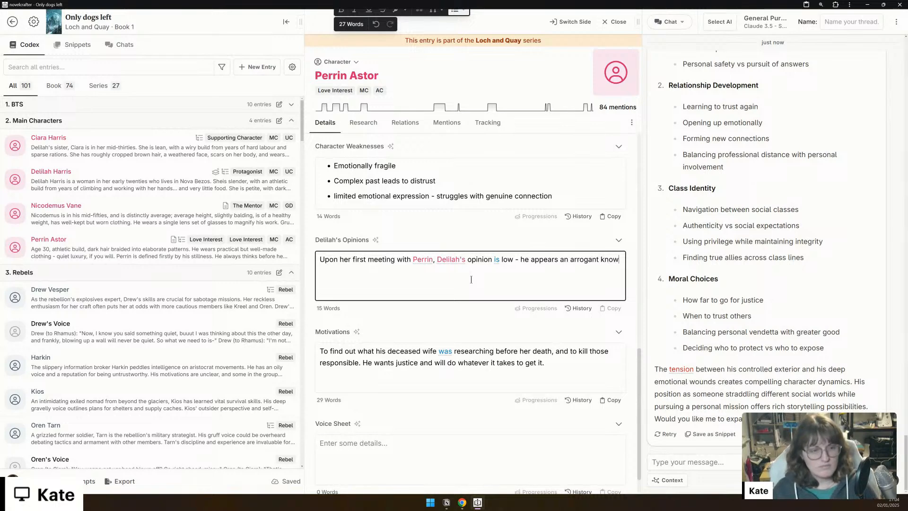
{"action": "type", "text": "-it-all who"}
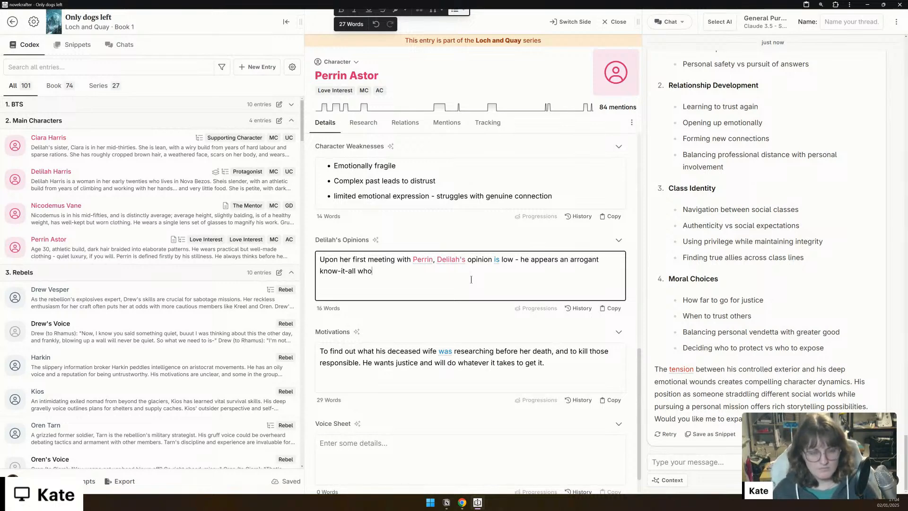
{"action": "type", "text": " looks down"}
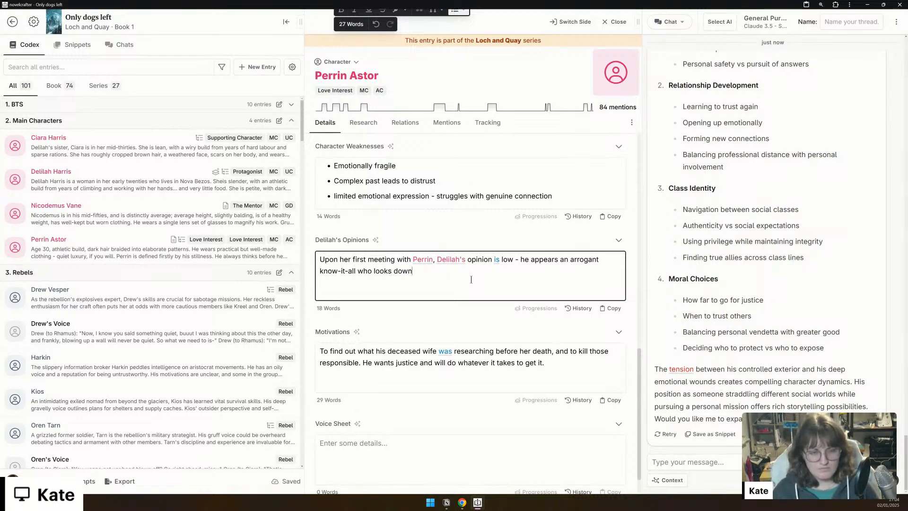
{"action": "type", "text": " on her. Classic "}
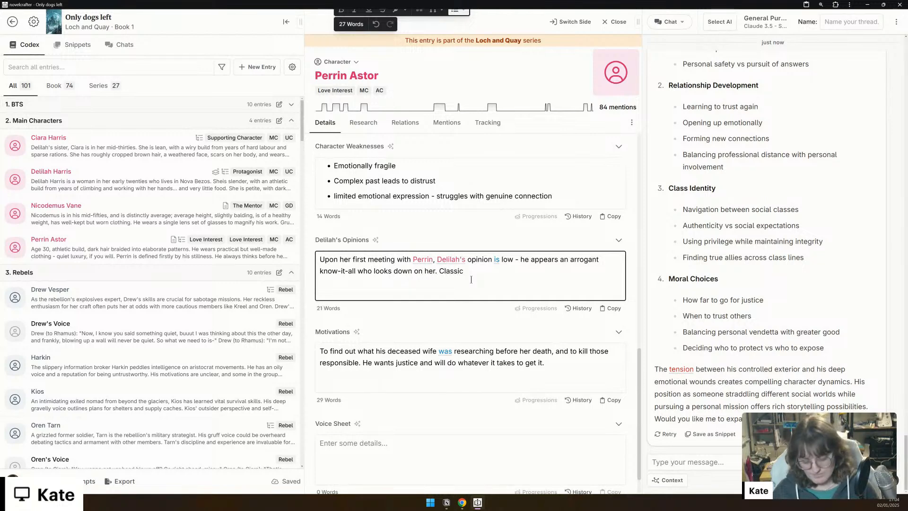
{"action": "type", "text": "Eliz"}
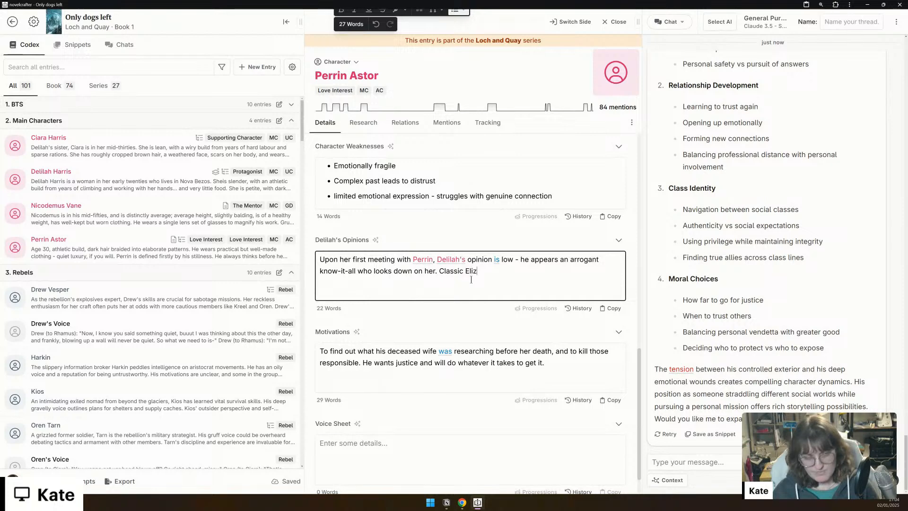
{"action": "type", "text": "abeth/Darcy vibes."}
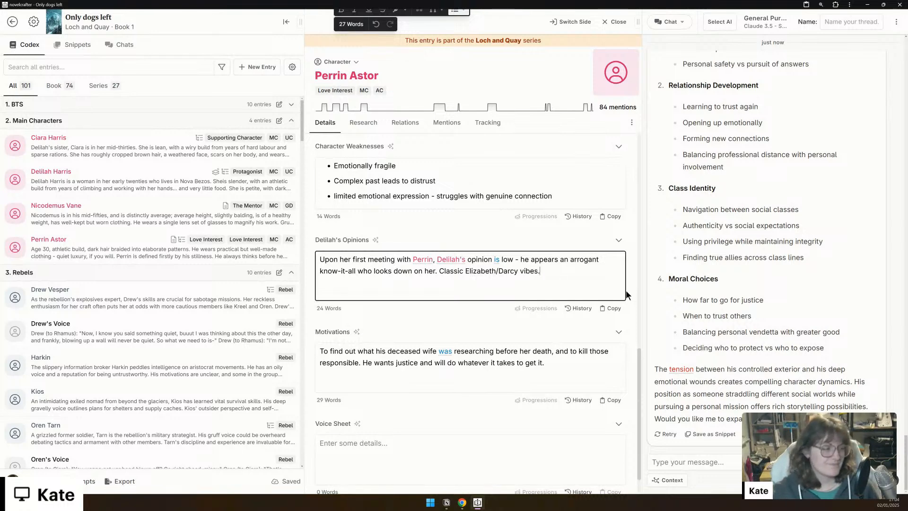
{"action": "scroll", "coordinate": [403, 282], "scroll_direction": "down", "scroll_amount": 1}
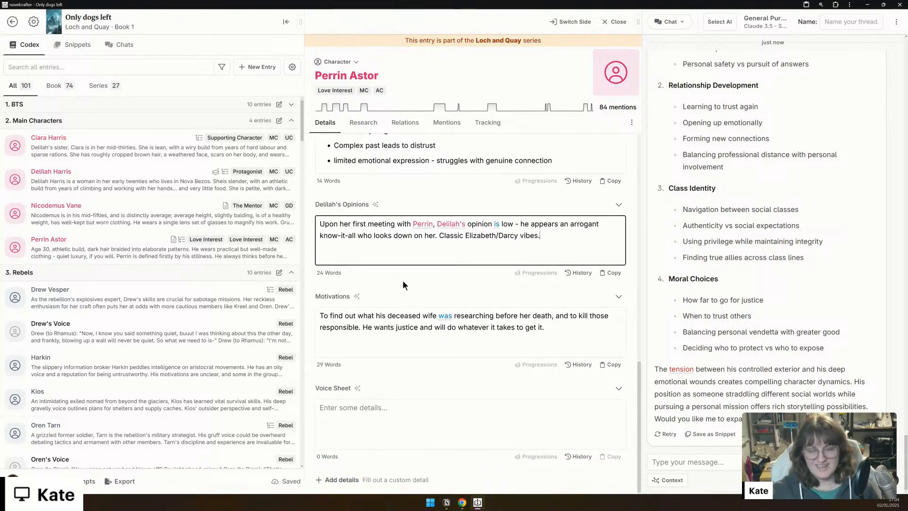
Step: Collapse the Main Characters and Rebels groups and open The Burning Library entry as a pinned codex entry
{"action": "left_click", "coordinate": [150, 122]}
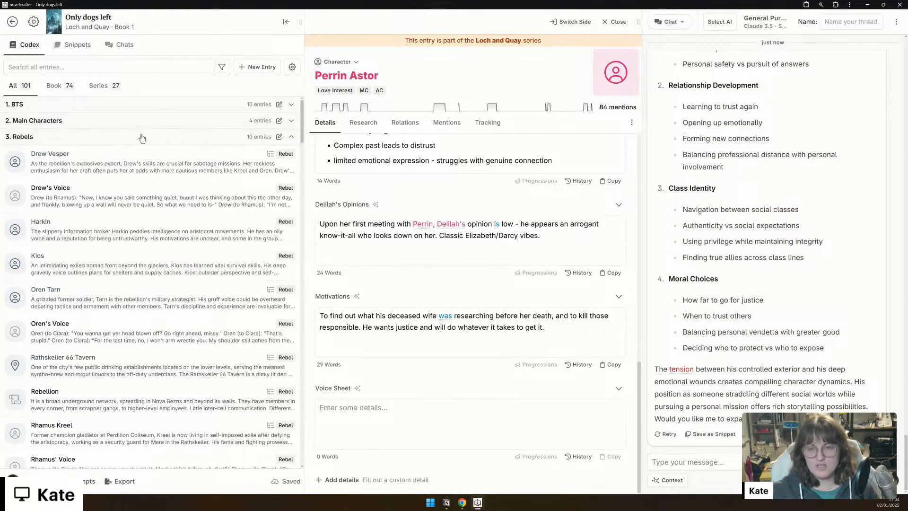
{"action": "left_click", "coordinate": [144, 139]}
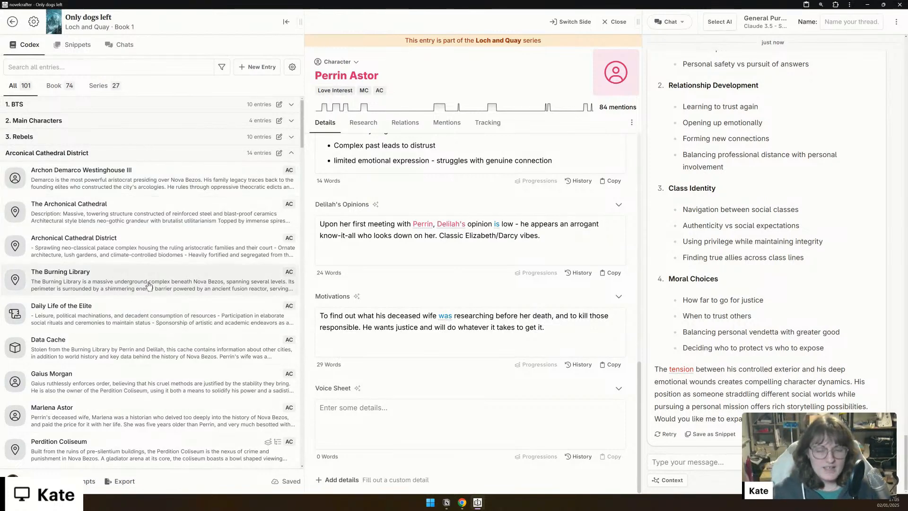
{"action": "scroll", "coordinate": [148, 282], "scroll_direction": "down", "scroll_amount": 1}
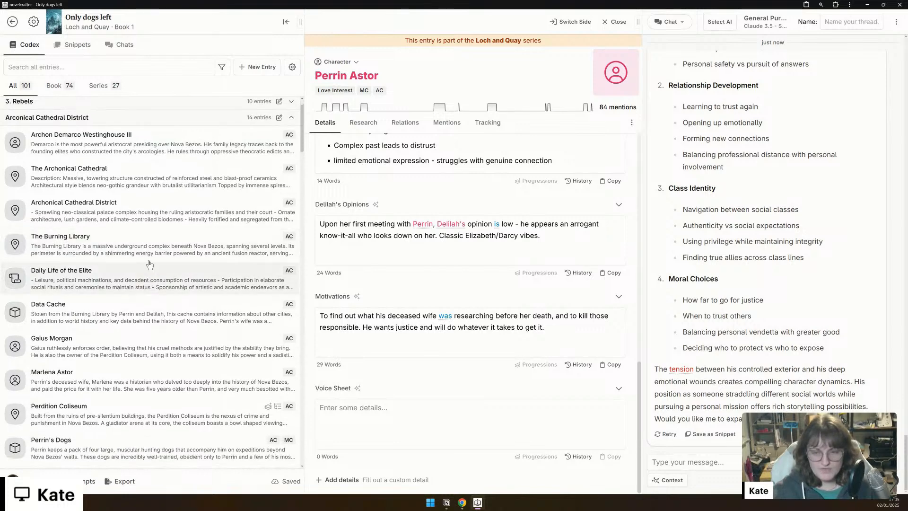
{"action": "mouse_move", "coordinate": [145, 257]}
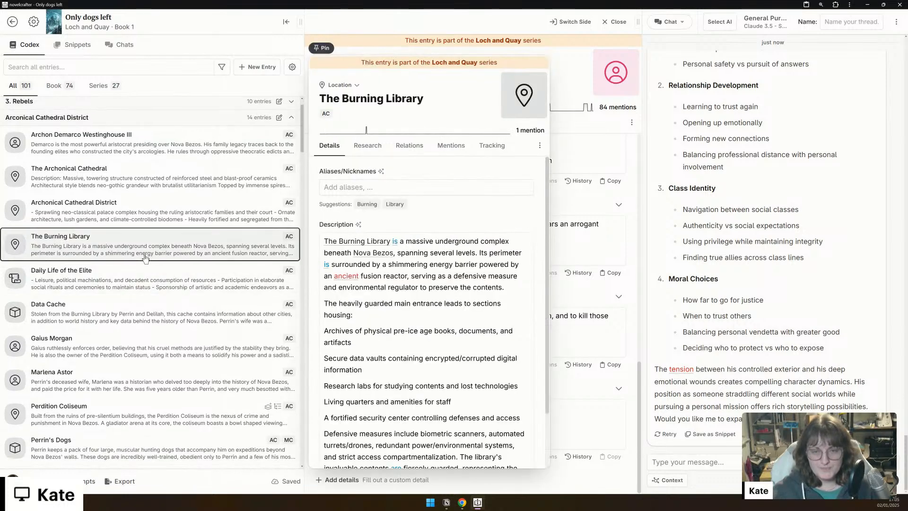
{"action": "left_click", "coordinate": [329, 50]}
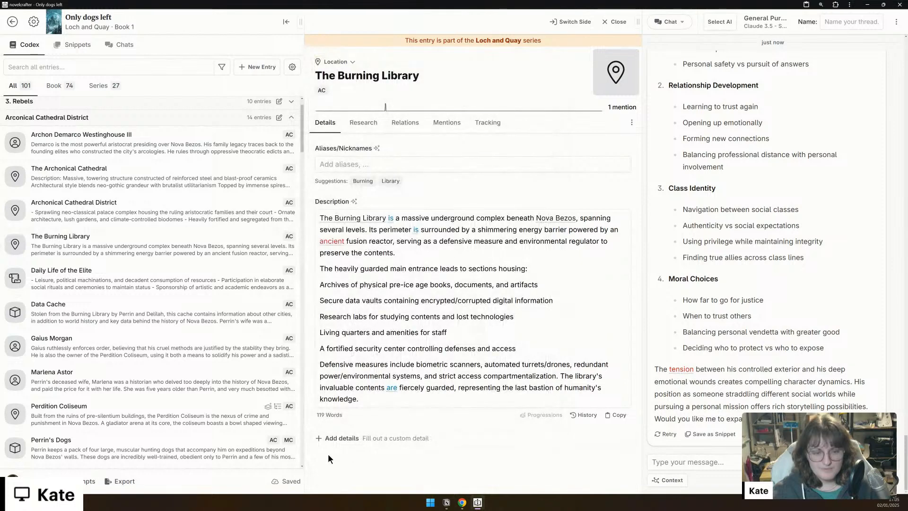
Step: Add a District detail to The Burning Library with the value Archonical Cathedral District
{"action": "left_click", "coordinate": [339, 440]}
{"action": "mouse_move", "coordinate": [374, 388]}
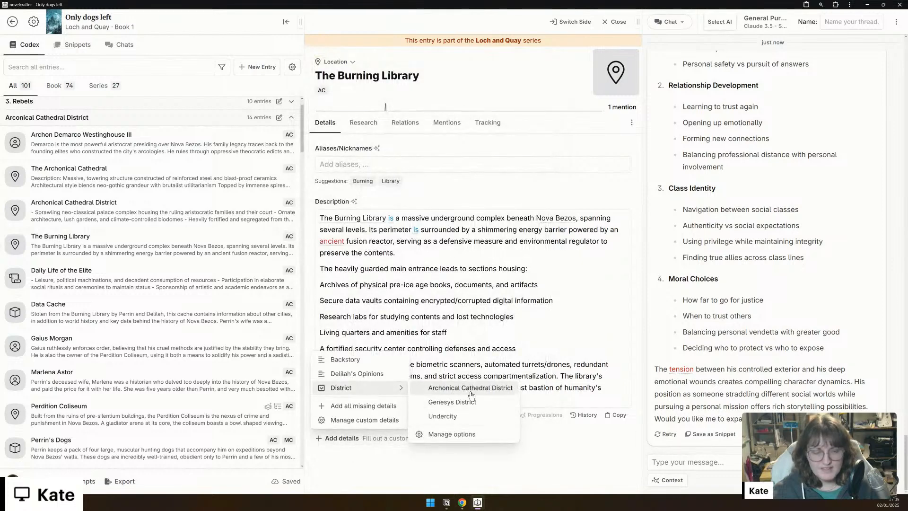
{"action": "left_click", "coordinate": [445, 389]}
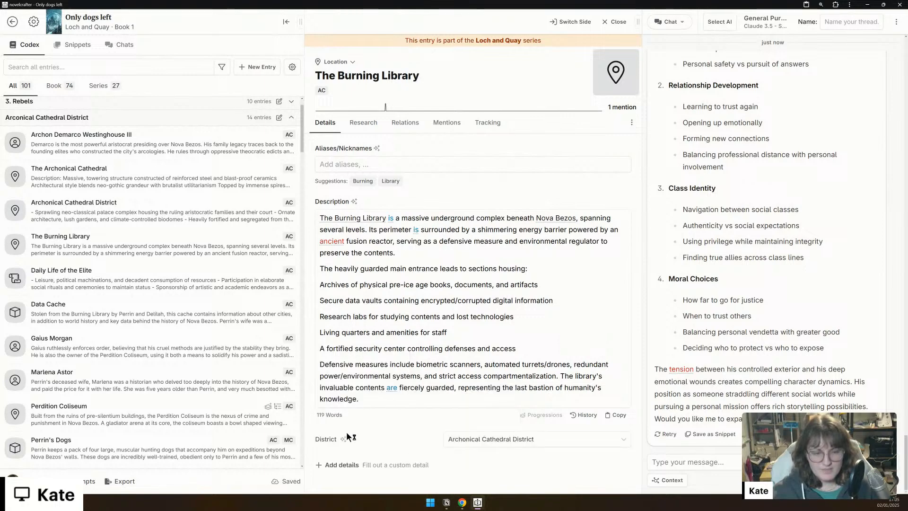
Step: Rename the Backstory custom detail as Backstory/History in the codex settings
{"action": "left_click", "coordinate": [342, 465]}
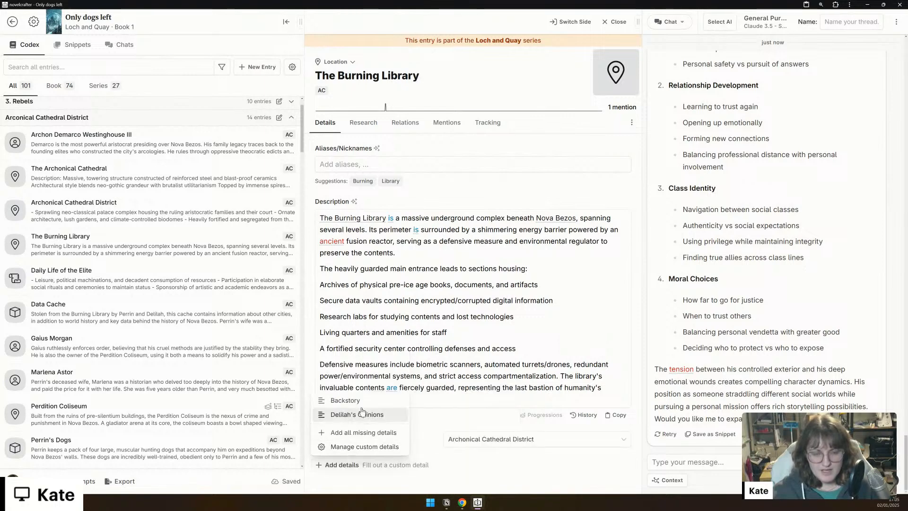
{"action": "left_click", "coordinate": [359, 450]}
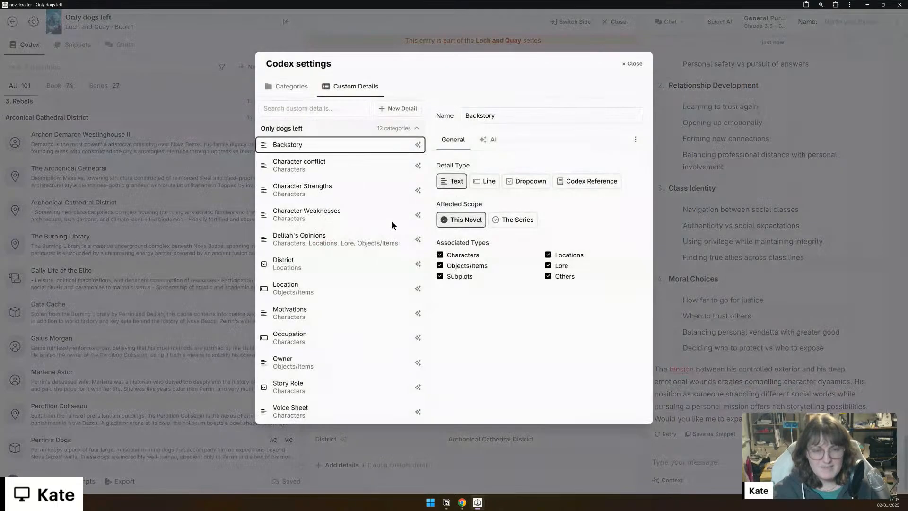
{"action": "left_click", "coordinate": [528, 109]}
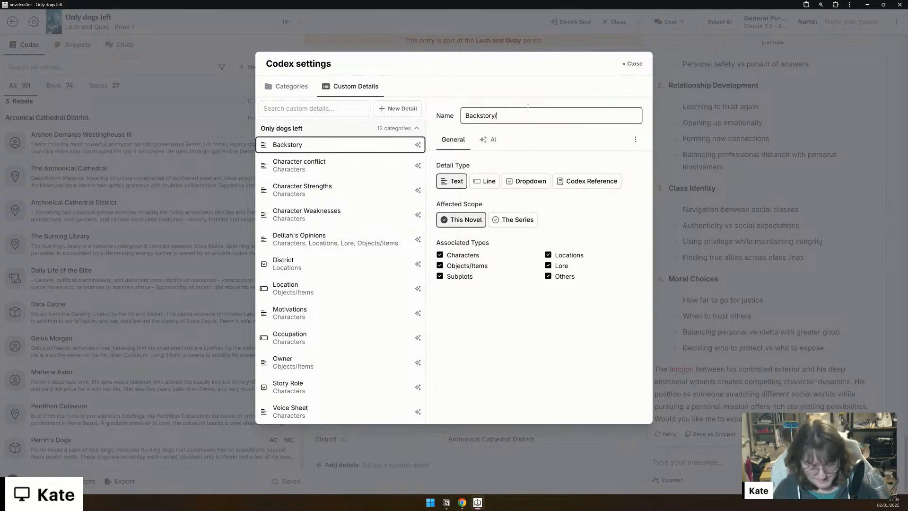
{"action": "type", "text": "/History"}
{"action": "key", "text": "Return"}
{"action": "left_click", "coordinate": [633, 65]}
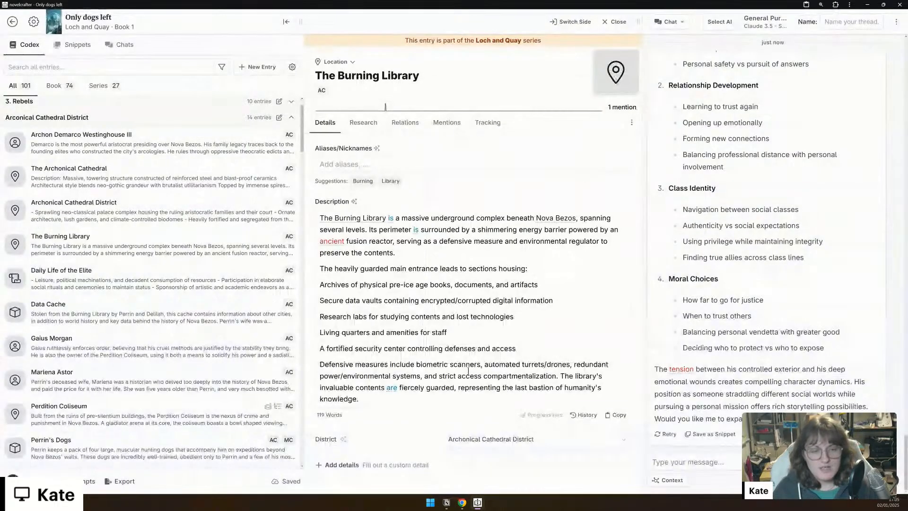
Step: Create a text custom detail named "Appearance: Exterior" and associate it only with Objects/Items
{"action": "left_click", "coordinate": [341, 468]}
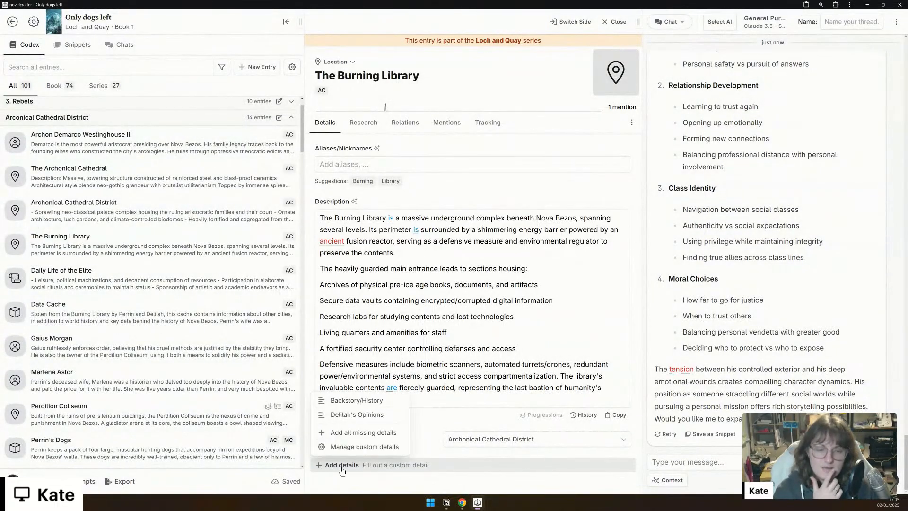
{"action": "left_click", "coordinate": [352, 448]}
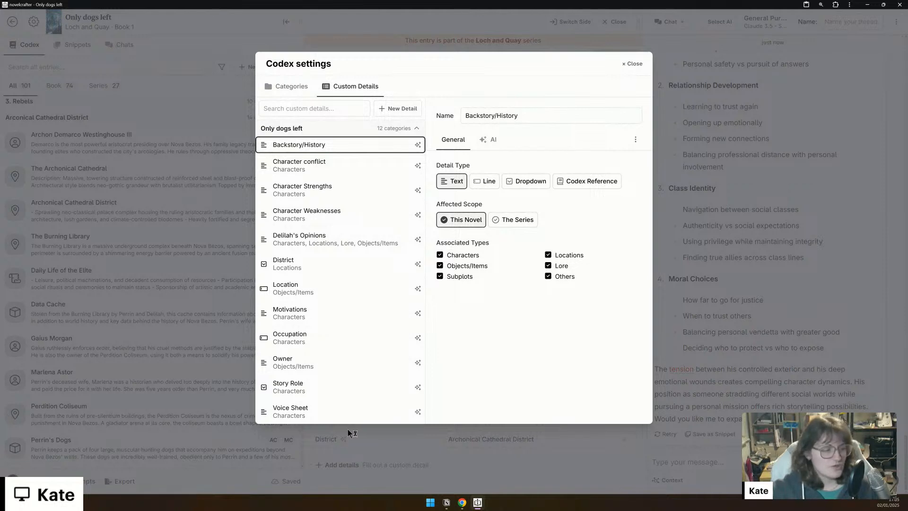
{"action": "left_click", "coordinate": [399, 108]}
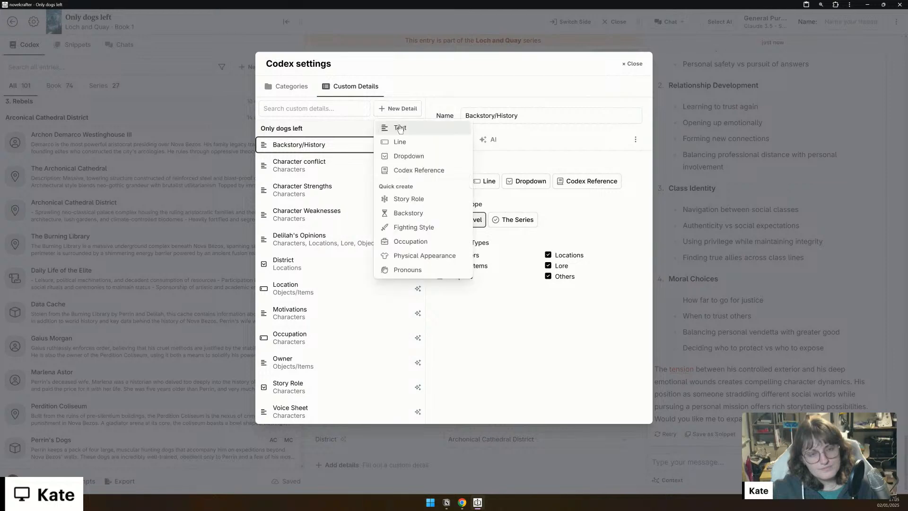
{"action": "left_click", "coordinate": [400, 127]}
{"action": "left_click", "coordinate": [476, 118]}
{"action": "double_click", "coordinate": [476, 117]}
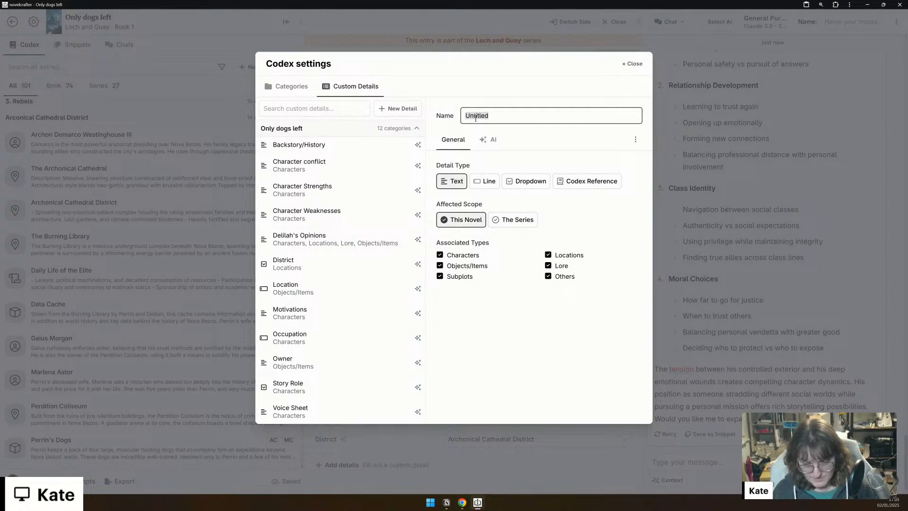
{"action": "type", "text": "Exte"}
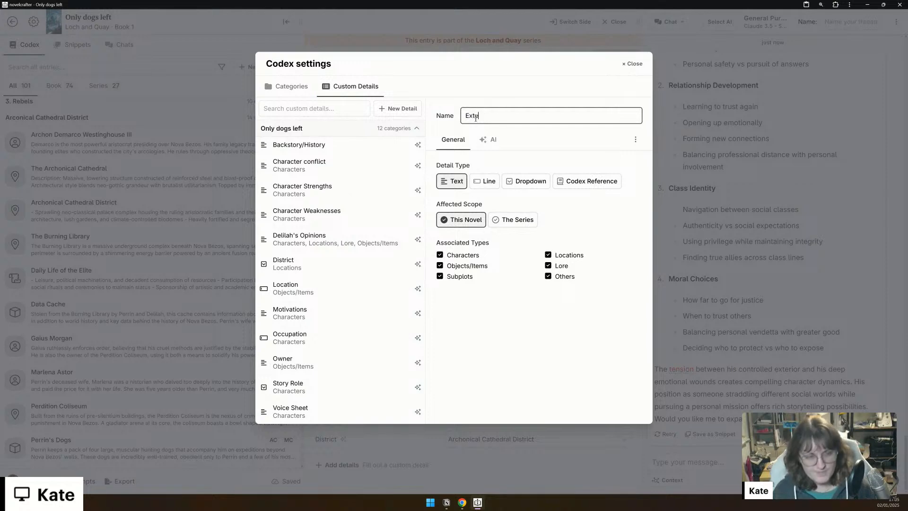
{"action": "type", "text": "rior App"}
{"action": "key", "text": "ctrl+a"}
{"action": "type", "text": "Appearance: Exterior"}
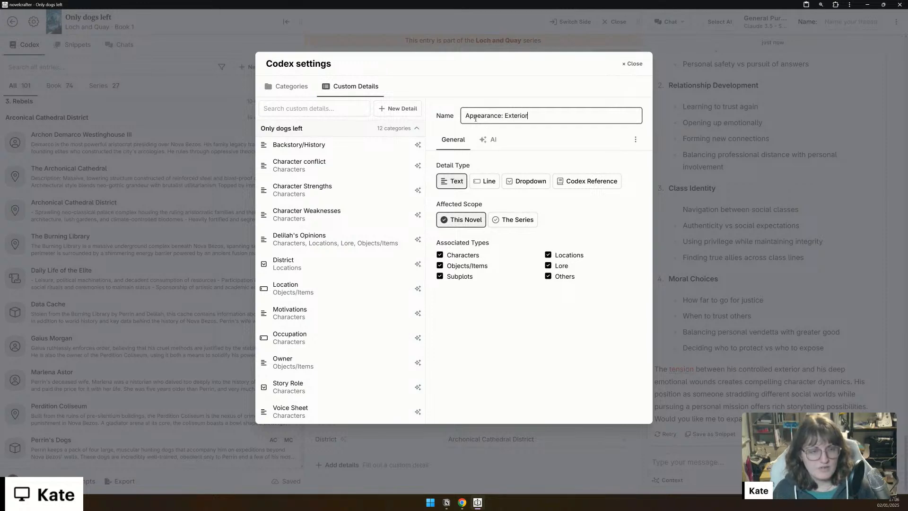
{"action": "left_click", "coordinate": [463, 266]}
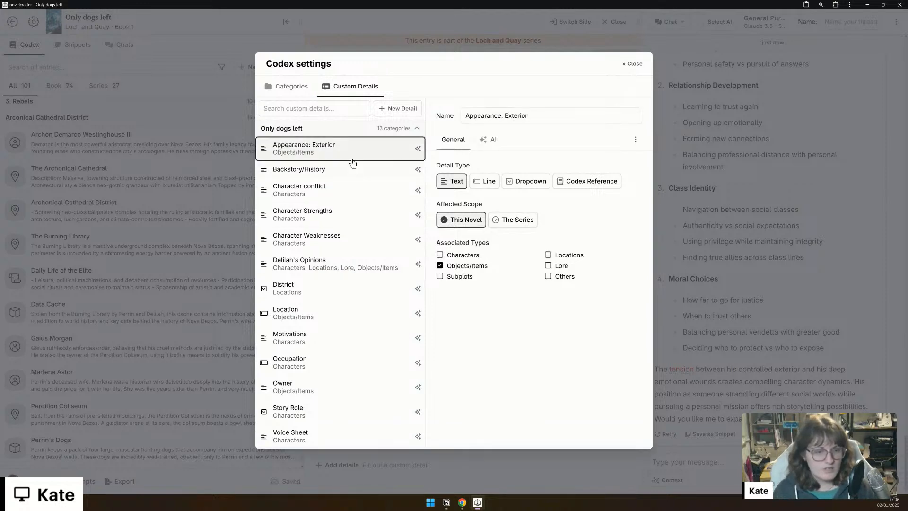
Step: Create a text custom detail named "Appearance: Interior" and associate it only with Locations
{"action": "left_click", "coordinate": [400, 108]}
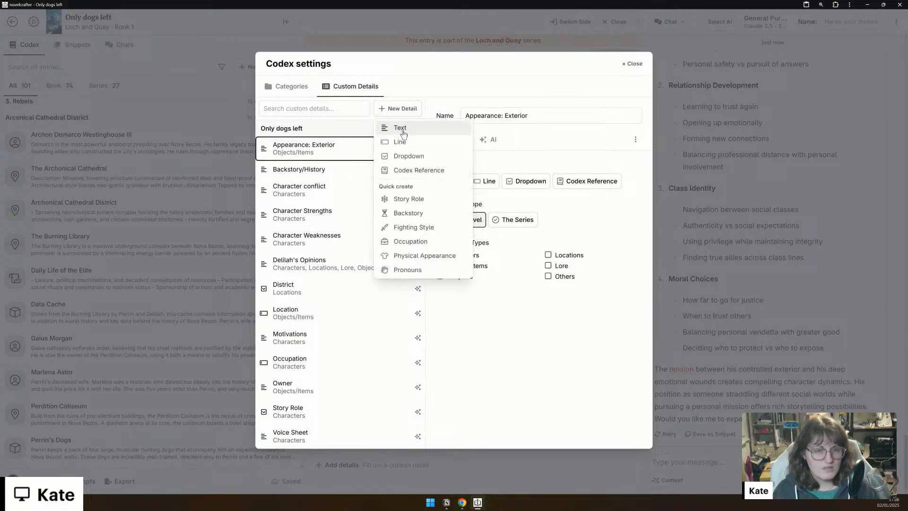
{"action": "left_click", "coordinate": [385, 125]}
{"action": "double_click", "coordinate": [488, 115]}
{"action": "type", "text": "A"}
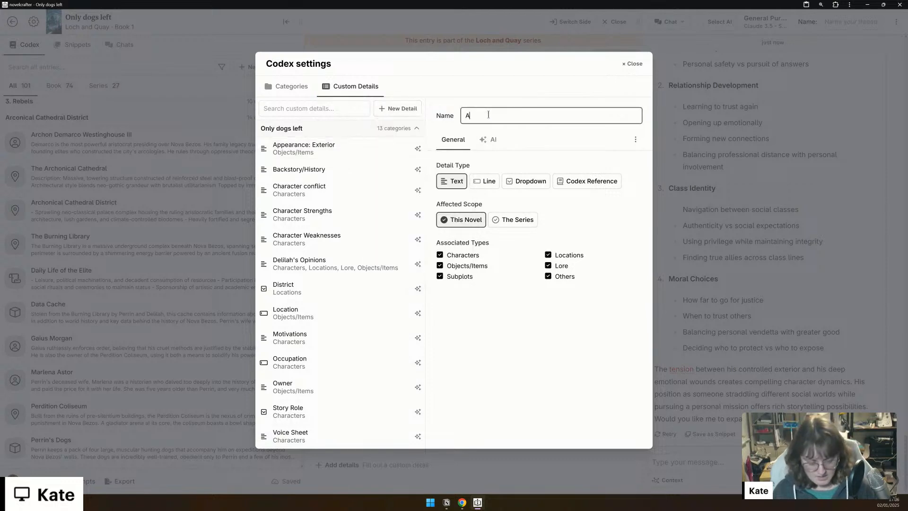
{"action": "type", "text": "ppearance: Interior"}
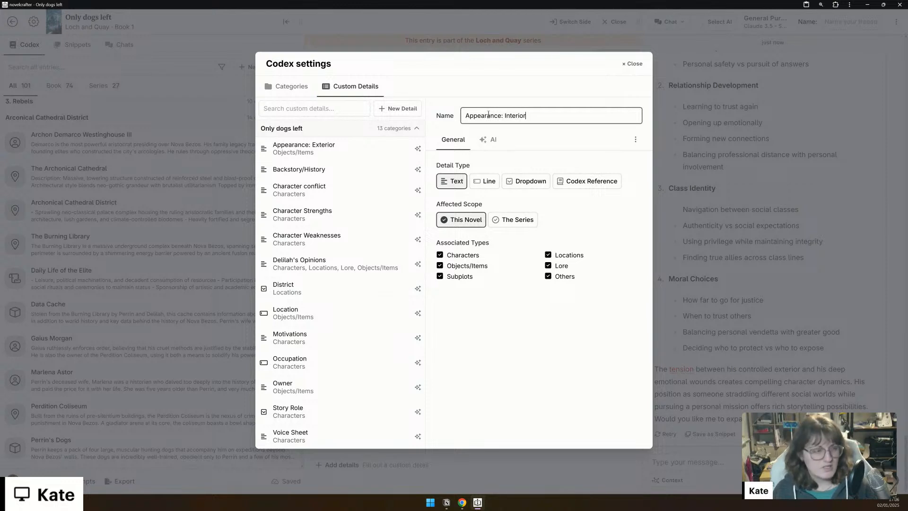
{"action": "left_click", "coordinate": [460, 267]}
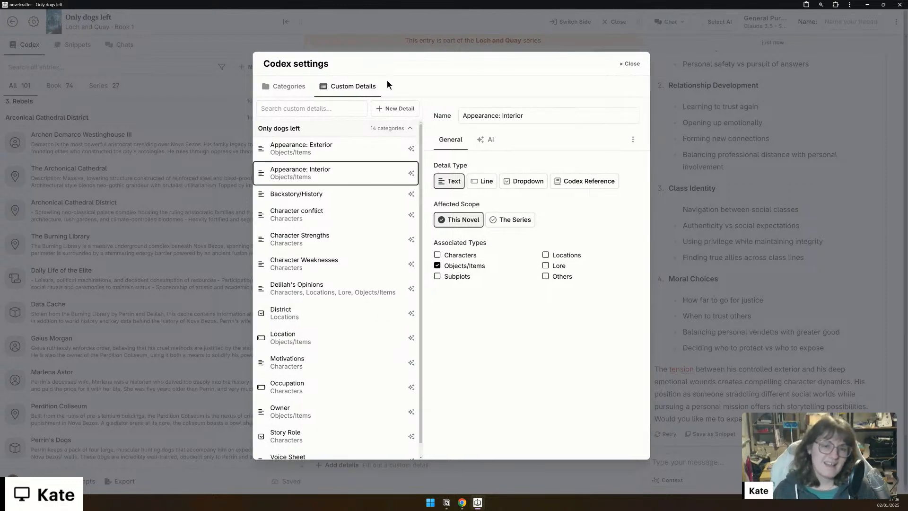
{"action": "left_click", "coordinate": [558, 256]}
{"action": "left_click", "coordinate": [438, 266]}
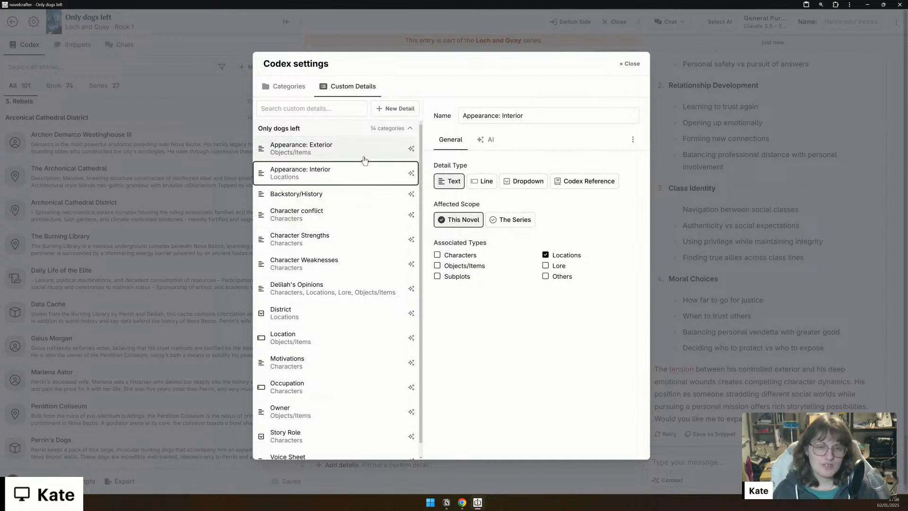
Step: Change the "Appearance: Exterior" custom detail's associated type from Objects/Items to Locations only
{"action": "left_click", "coordinate": [322, 148]}
{"action": "left_click", "coordinate": [566, 254]}
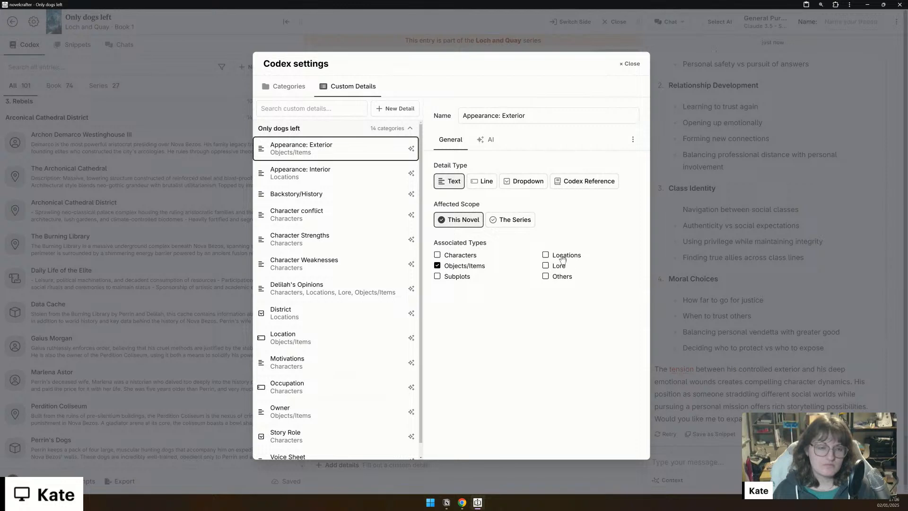
{"action": "left_click", "coordinate": [454, 266]}
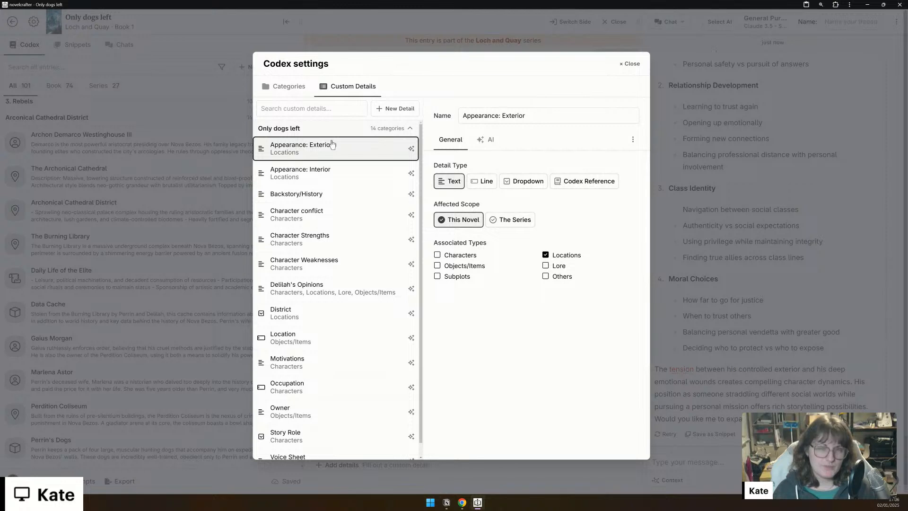
Step: Create a text custom detail named "Function" associated with Locations and Objects/Items, and close the codex settings
{"action": "left_click", "coordinate": [392, 111]}
{"action": "left_click", "coordinate": [396, 124]}
{"action": "left_click", "coordinate": [482, 117]}
{"action": "double_click", "coordinate": [483, 119]}
{"action": "type", "text": "Function"}
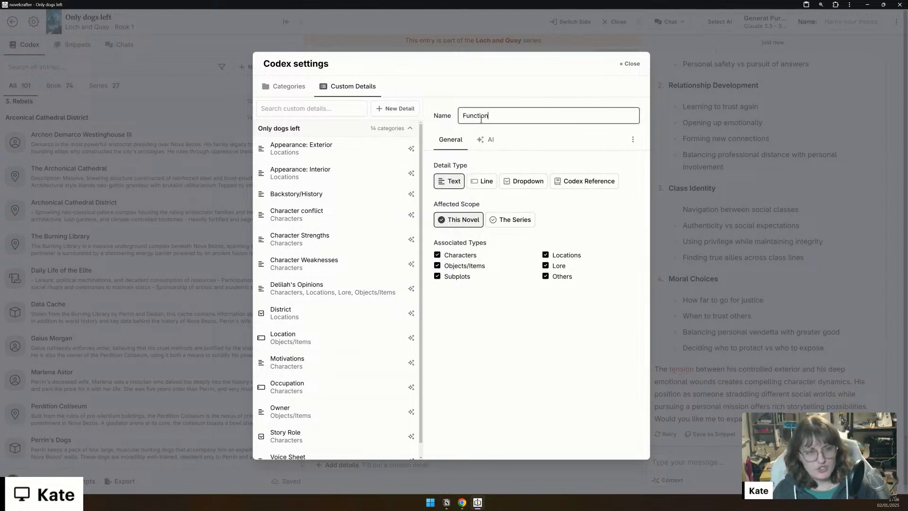
{"action": "left_click", "coordinate": [563, 254]}
{"action": "left_click", "coordinate": [483, 267]}
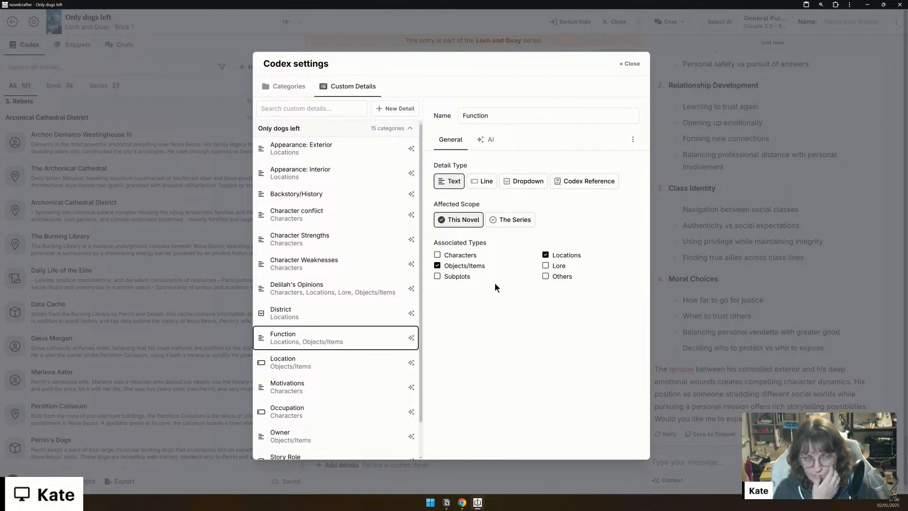
{"action": "left_click", "coordinate": [632, 64]}
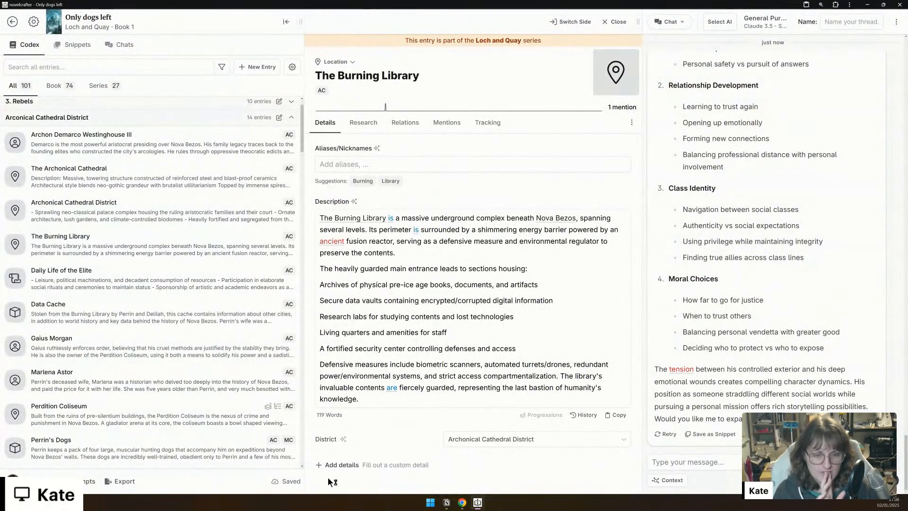
Step: Add all missing custom details to The Burning Library entry
{"action": "left_click", "coordinate": [337, 465]}
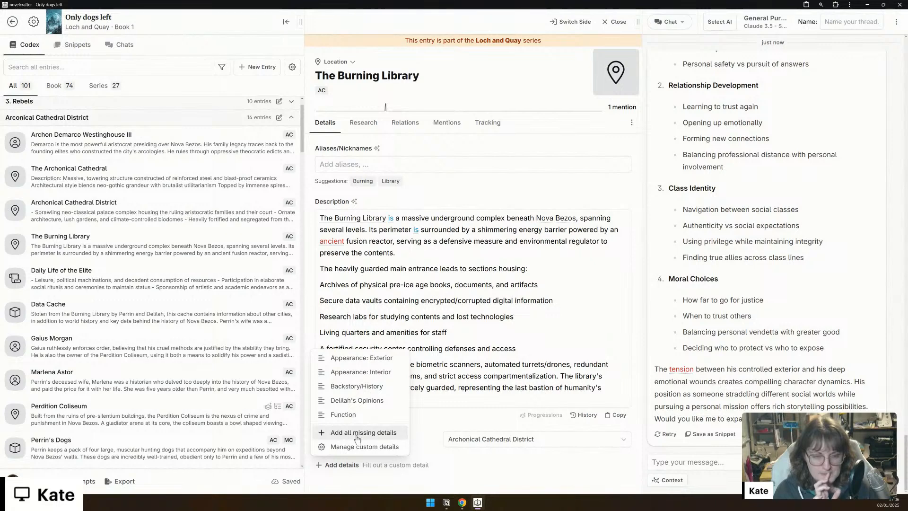
{"action": "left_click", "coordinate": [356, 433]}
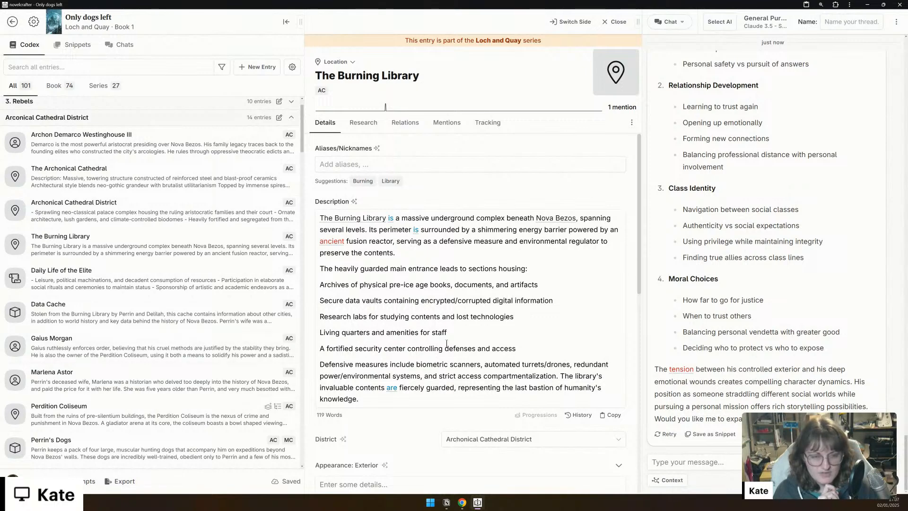
{"action": "scroll", "coordinate": [458, 342], "scroll_direction": "down", "scroll_amount": 5}
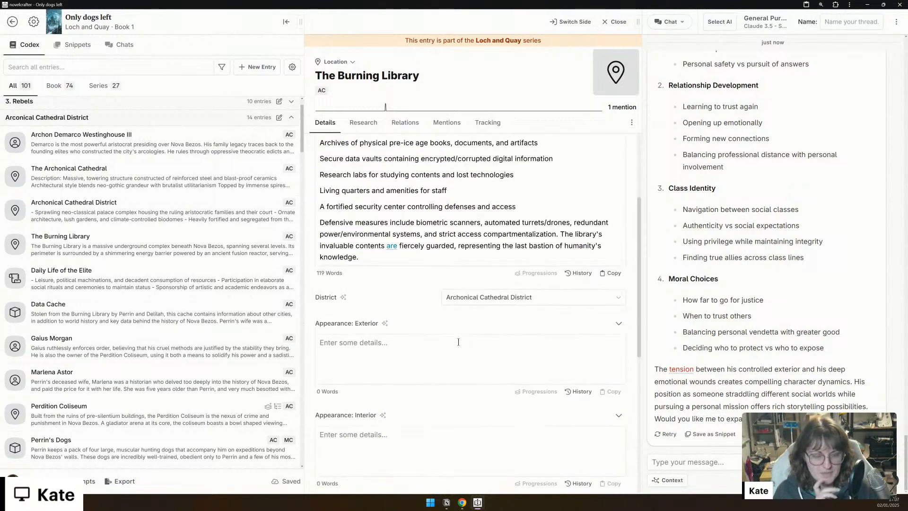
{"action": "scroll", "coordinate": [458, 341], "scroll_direction": "down", "scroll_amount": 3}
Step: Remove the sentence about the perimeter's shimmering energy barrier from The Burning Library's description
{"action": "scroll", "coordinate": [458, 342], "scroll_direction": "up", "scroll_amount": 8}
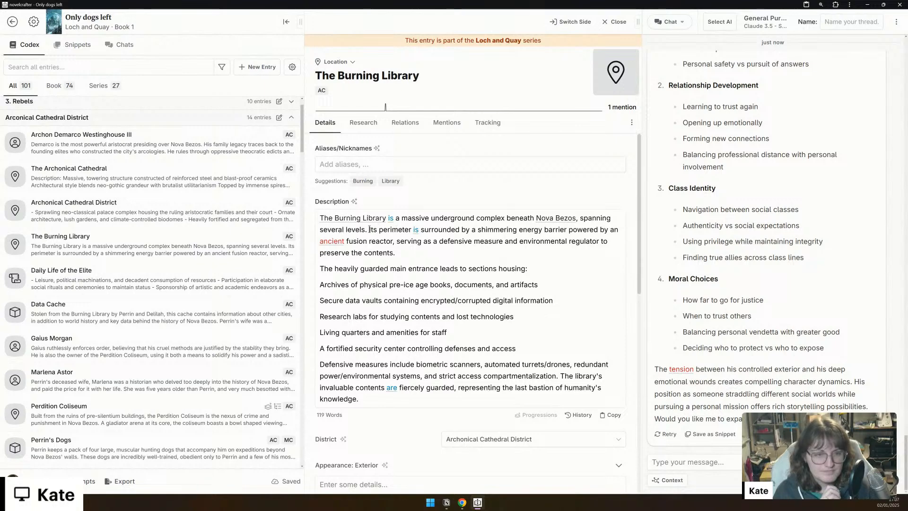
{"action": "left_click_drag", "start_coordinate": [370, 230], "coordinate": [414, 253]}
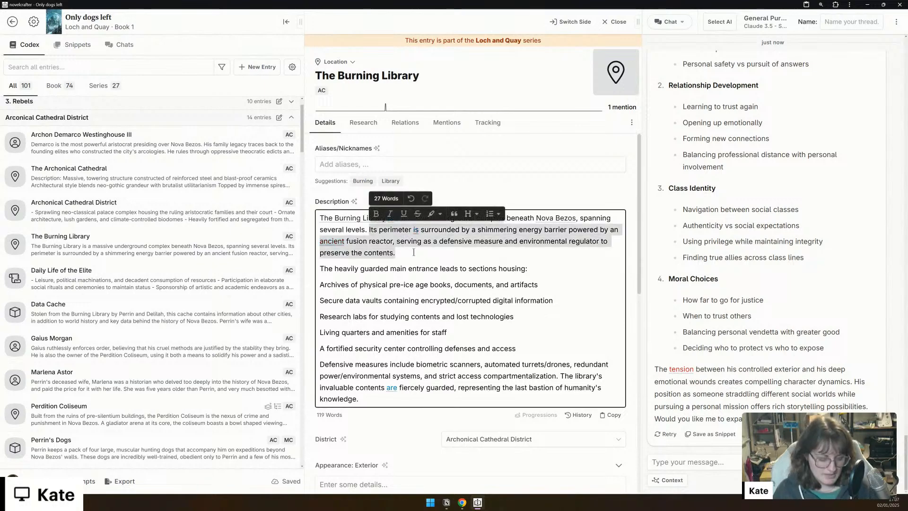
{"action": "key", "text": "BackSpace"}
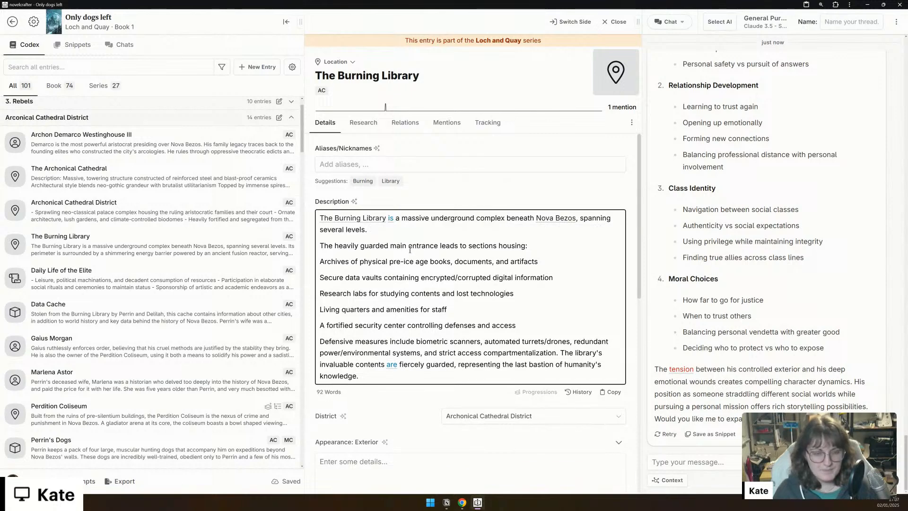
Step: Move the description's opening sentence about the massive underground complex beneath Nova Bezos into the Appearance: Exterior detail
{"action": "scroll", "coordinate": [410, 250], "scroll_direction": "down", "scroll_amount": 5}
{"action": "scroll", "coordinate": [410, 249], "scroll_direction": "up", "scroll_amount": 3}
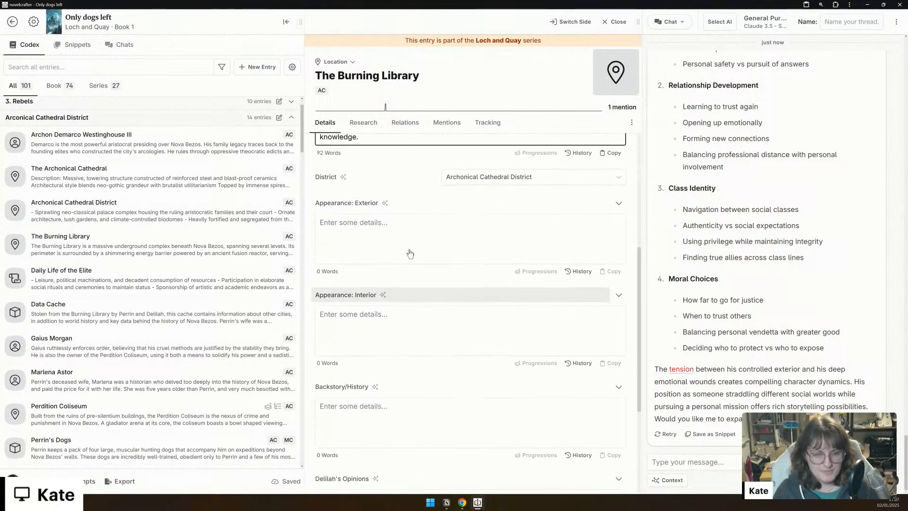
{"action": "left_click", "coordinate": [411, 284]}
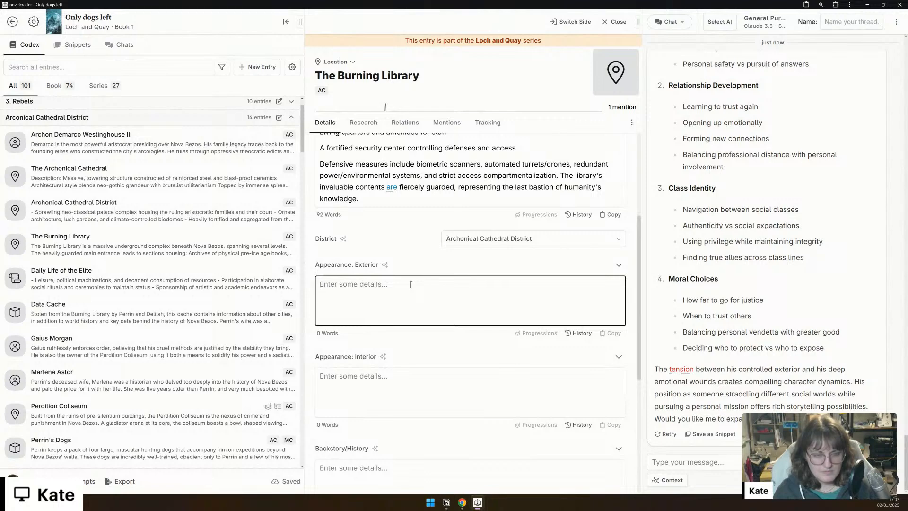
{"action": "scroll", "coordinate": [411, 284], "scroll_direction": "up", "scroll_amount": 3}
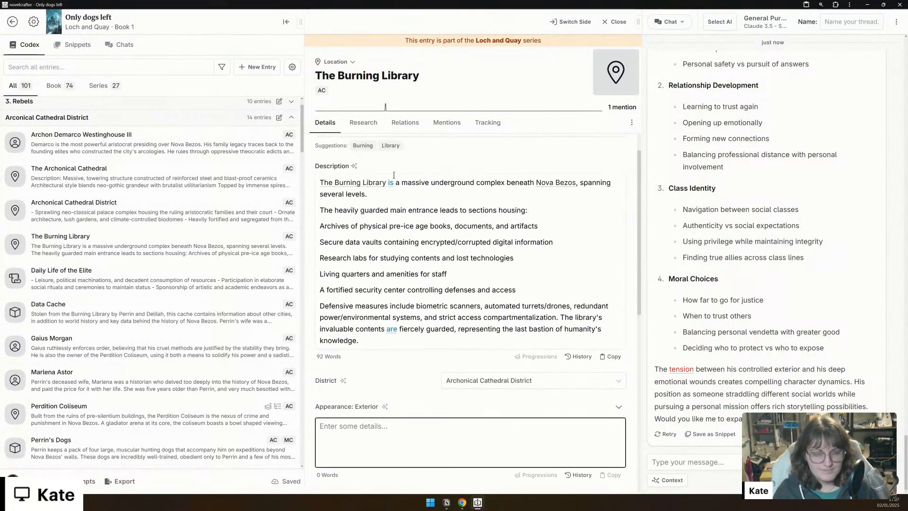
{"action": "left_click_drag", "start_coordinate": [319, 182], "coordinate": [446, 189]}
{"action": "key", "text": "ctrl+c"}
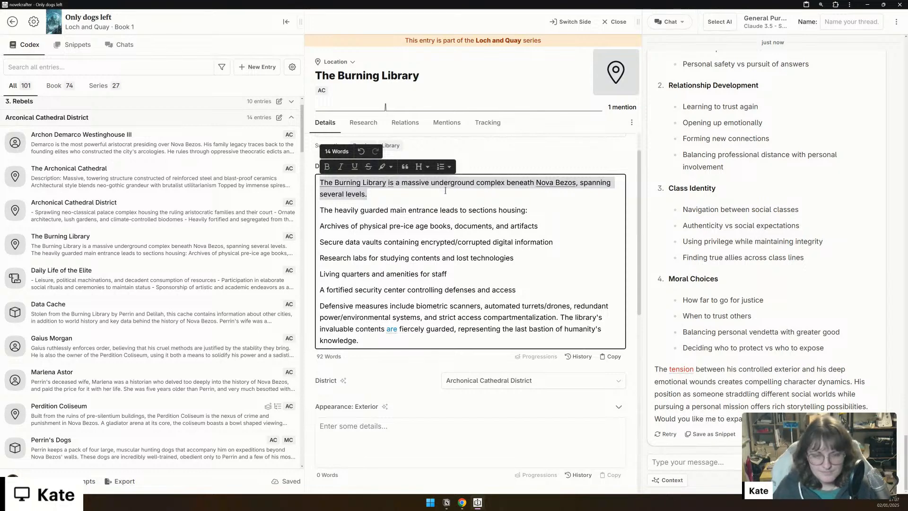
{"action": "key", "text": "BackSpace"}
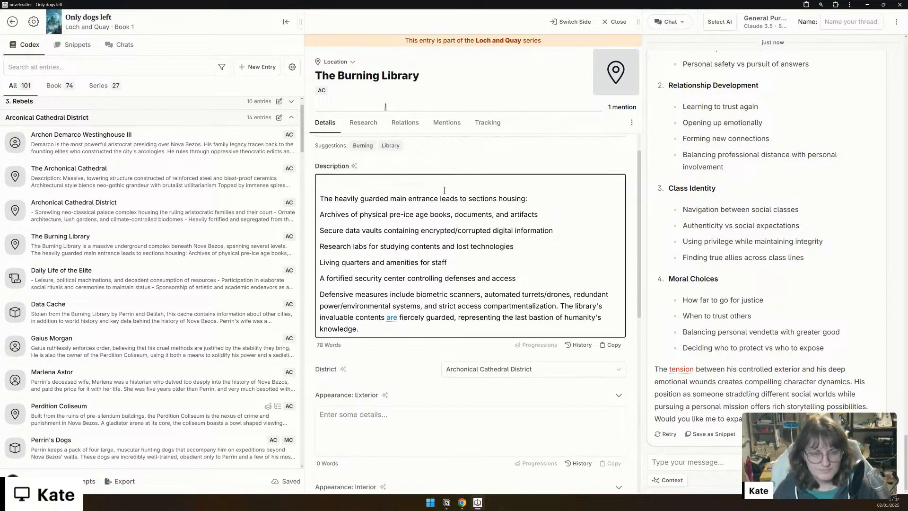
{"action": "scroll", "coordinate": [382, 450], "scroll_direction": "down", "scroll_amount": 1}
{"action": "left_click", "coordinate": [376, 404]}
{"action": "key", "text": "ctrl+v"}
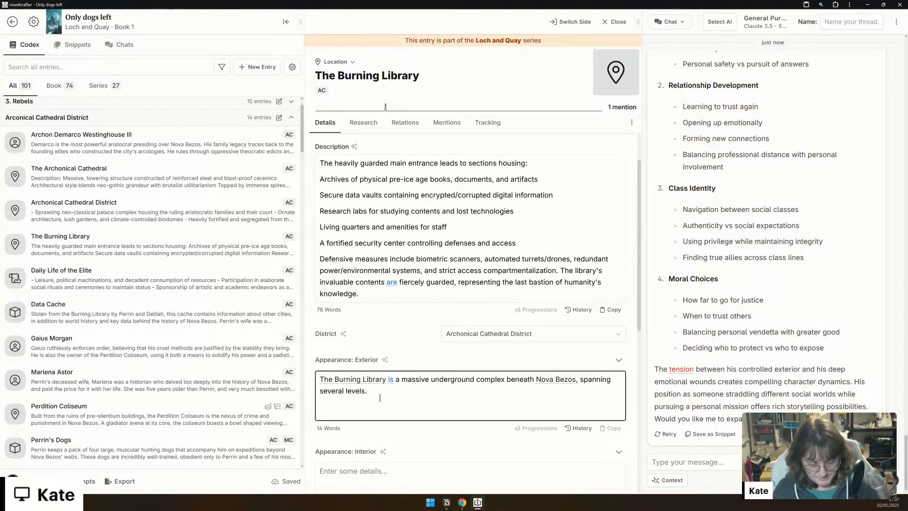
Step: Append "As a key infrastructure it is heavily guearded." to the Appearance: Exterior text
{"action": "type", "text": "As a key infrastruc"}
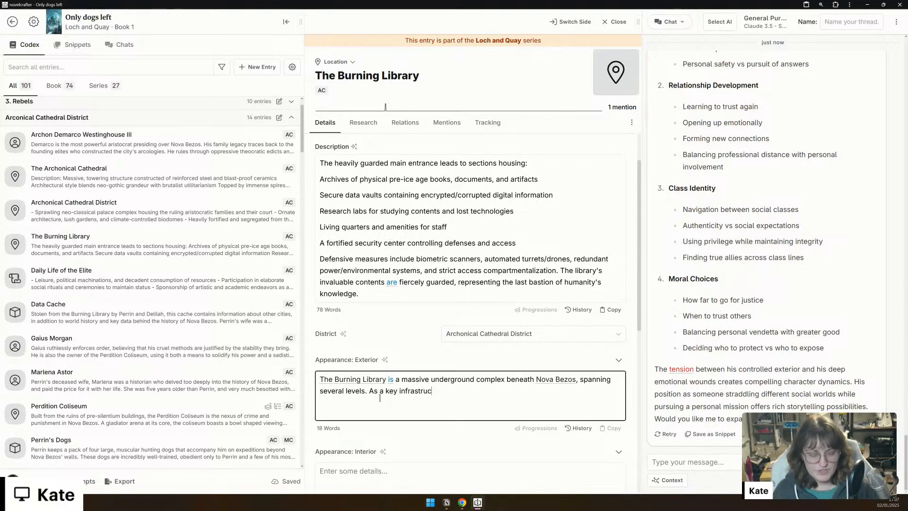
{"action": "type", "text": "ture a"}
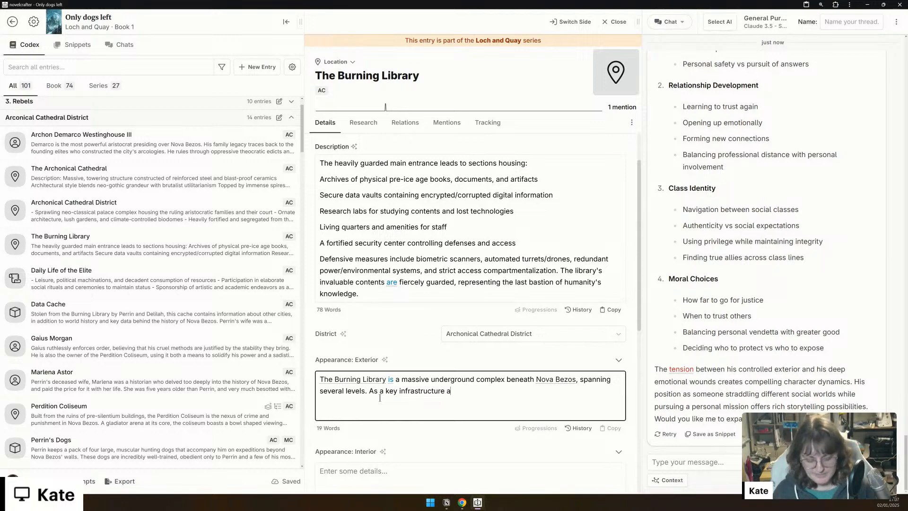
{"action": "type", "text": "nd h"}
{"action": "key", "text": "BackSpace"}
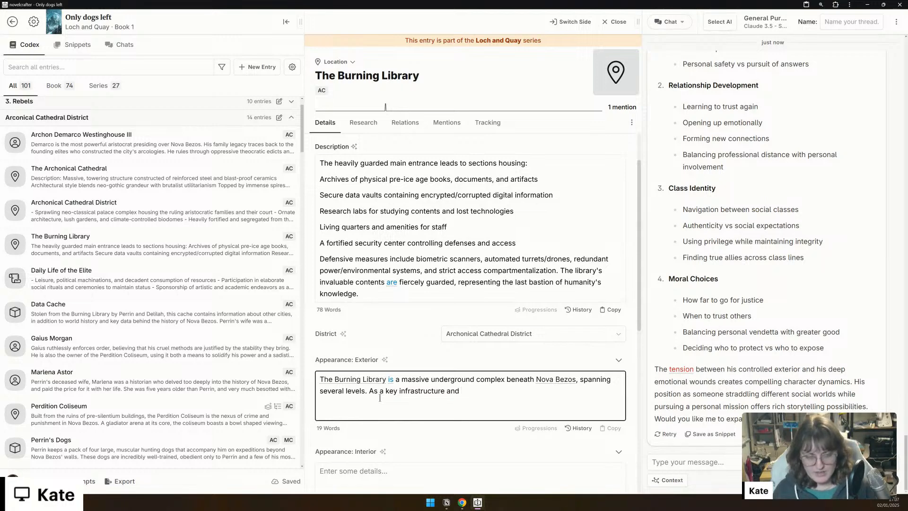
{"action": "key", "text": "BackSpace"}
{"action": "key", "text": "BackSpace"}
{"action": "type", "text": "it is heavily"}
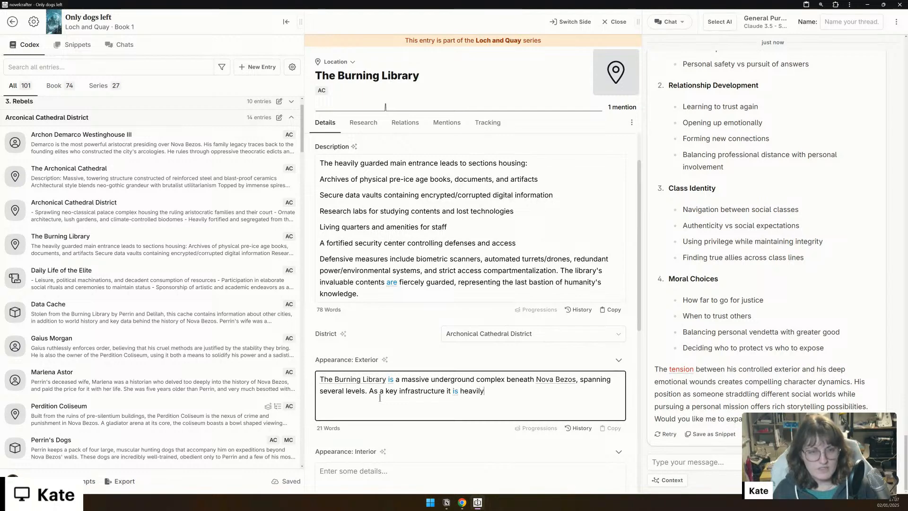
{"action": "type", "text": " guearded."}
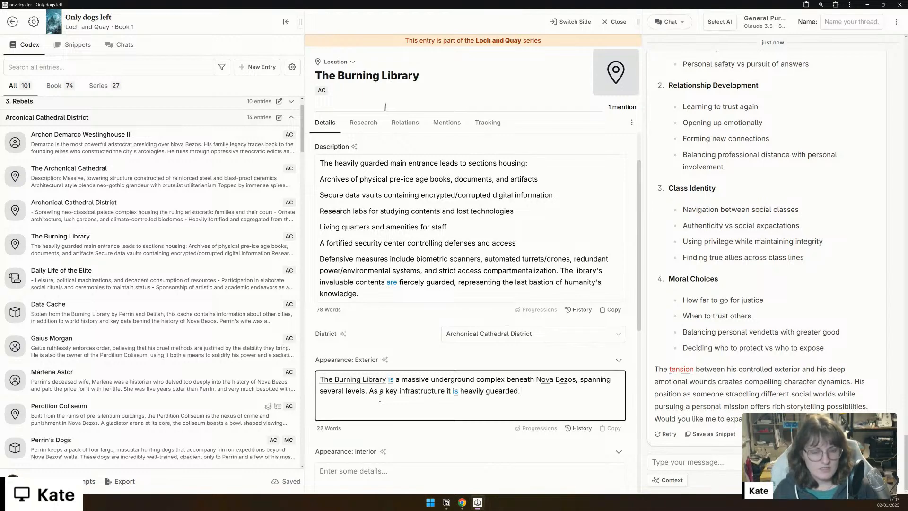
Step: Start the Backstory/History detail with "The Burning Library is the heart of Nova Bezos' knowledge of the past world."
{"action": "scroll", "coordinate": [379, 398], "scroll_direction": "down", "scroll_amount": 4}
{"action": "left_click", "coordinate": [379, 409]}
{"action": "type", "text": "The Bur"}
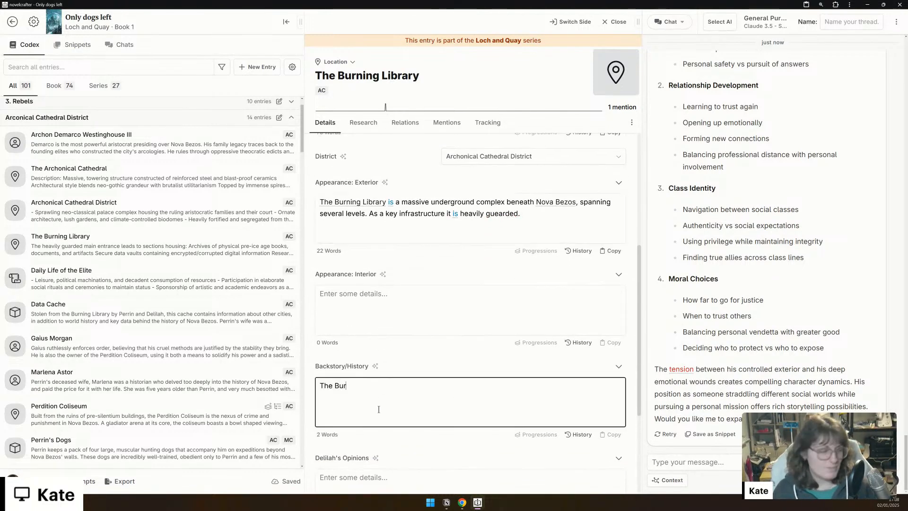
{"action": "type", "text": "ning I"}
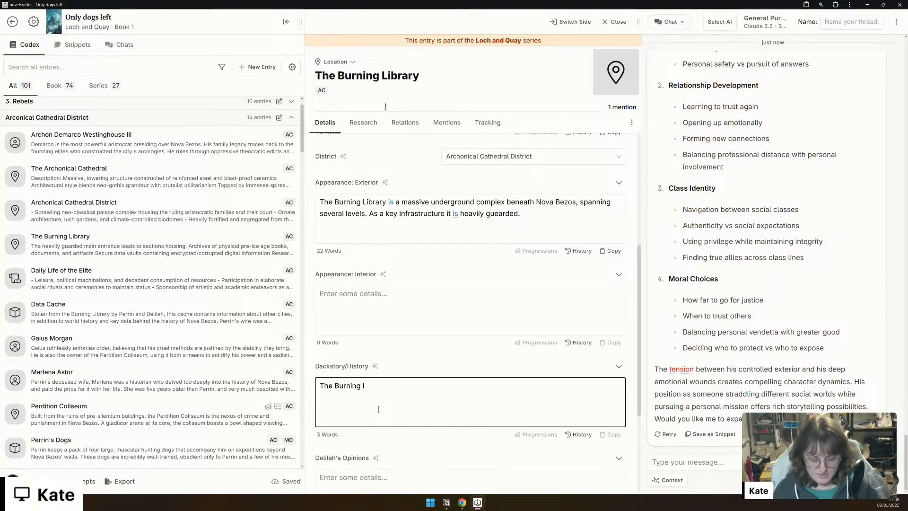
{"action": "key", "text": "BackSpace"}
{"action": "type", "text": "Libr"}
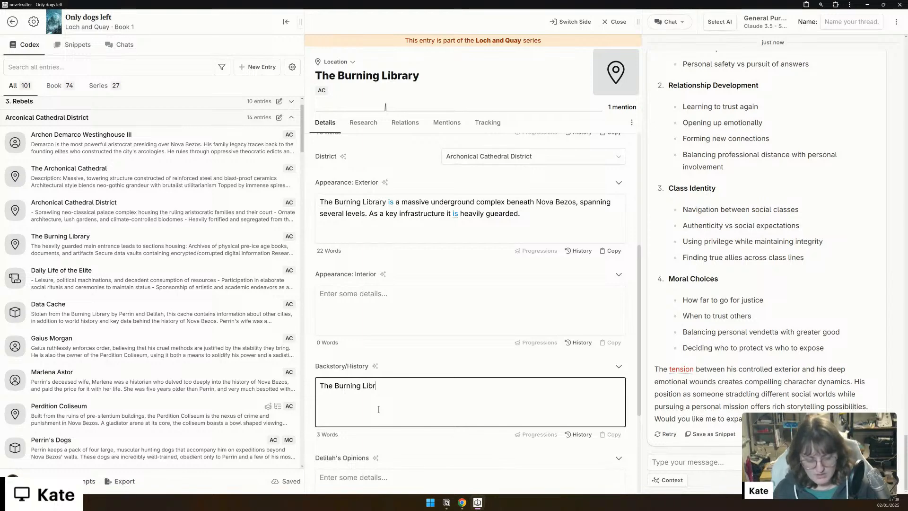
{"action": "type", "text": "ary is "}
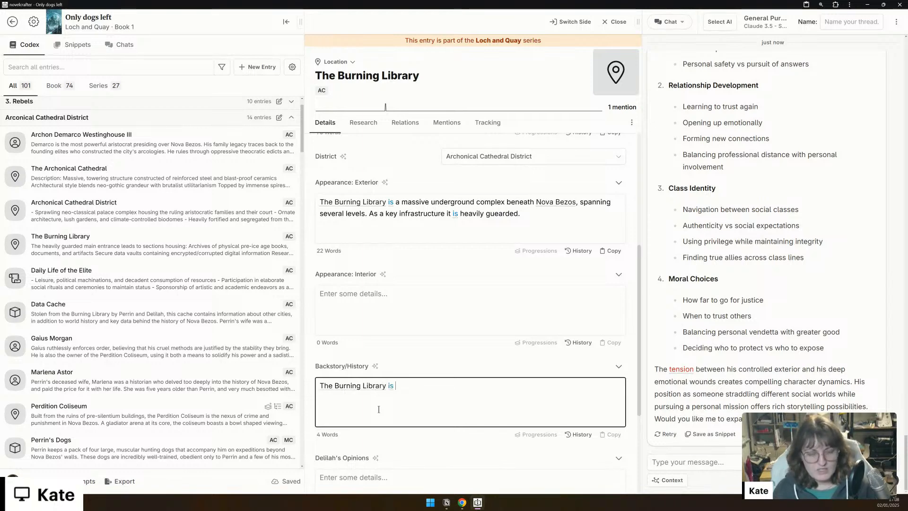
{"action": "type", "text": "the heart of "}
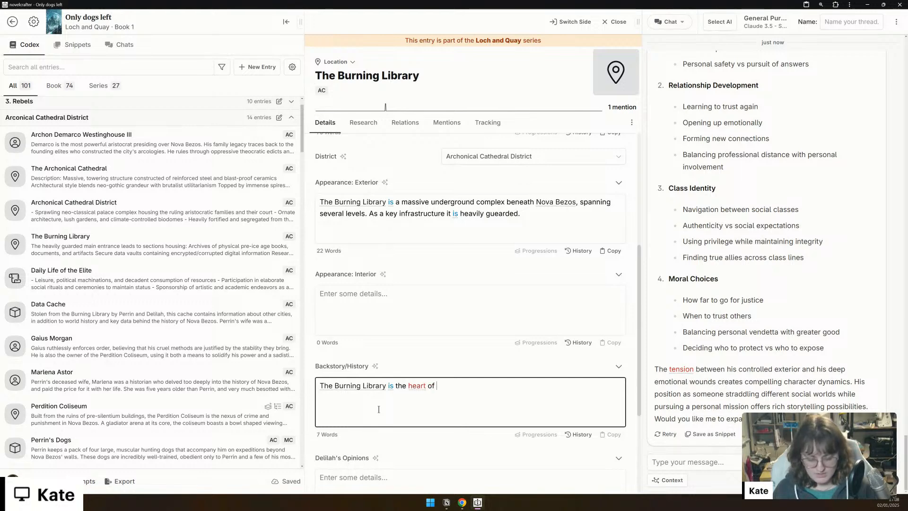
{"action": "type", "text": "Nova Bezos"}
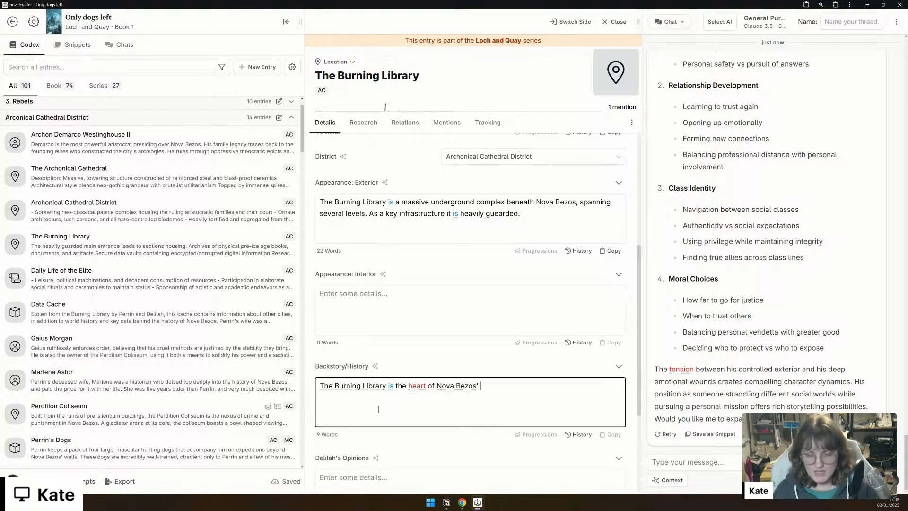
{"action": "type", "text": " knowledge"}
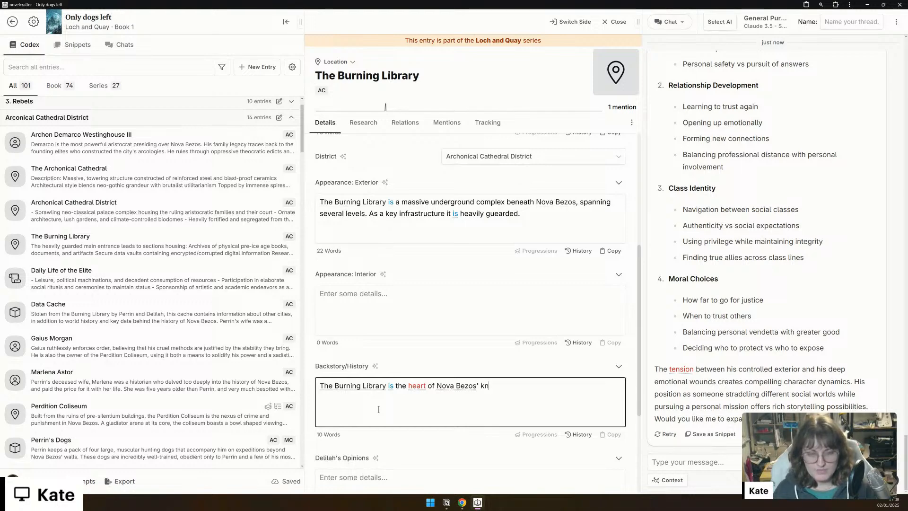
{"action": "type", "text": "the "}
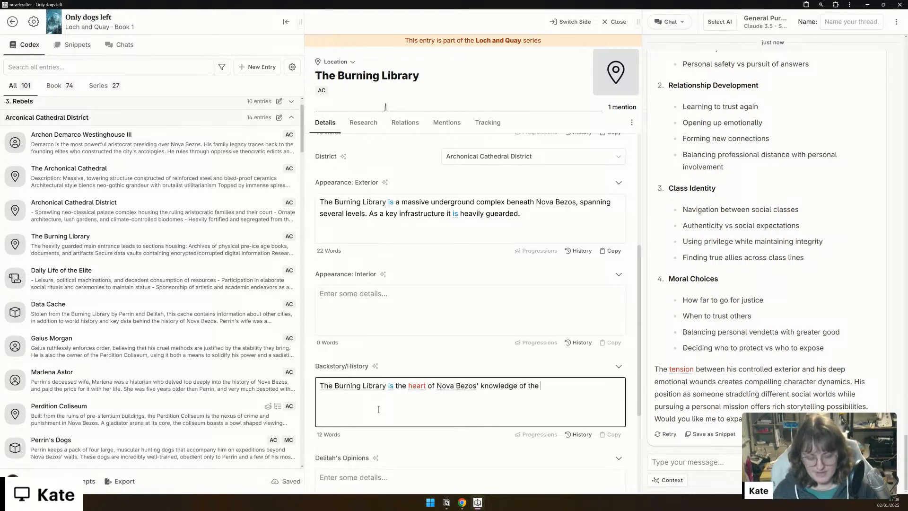
{"action": "type", "text": "past world. "}
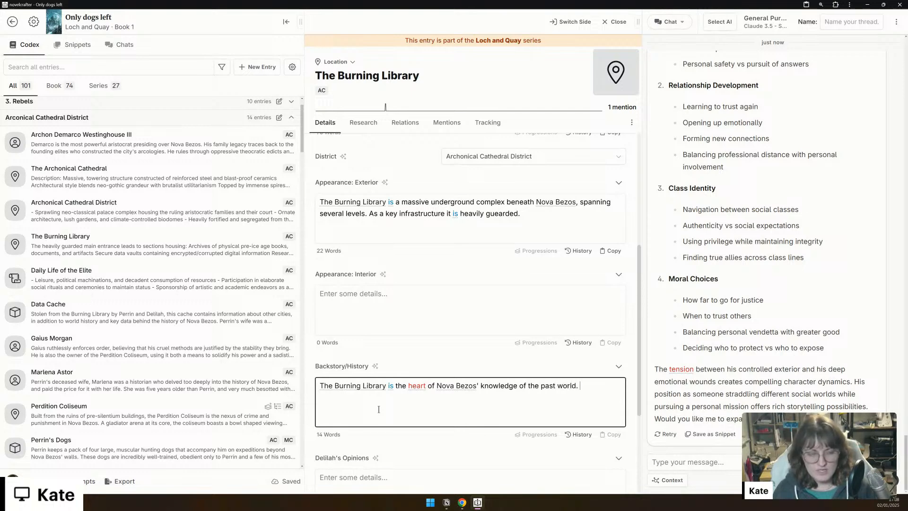
Step: Continue the Backstory/History with "It includes documents and devices, and is carefully preserved so that when information can be used, it can be found."
{"action": "type", "text": "It includes documents and d"}
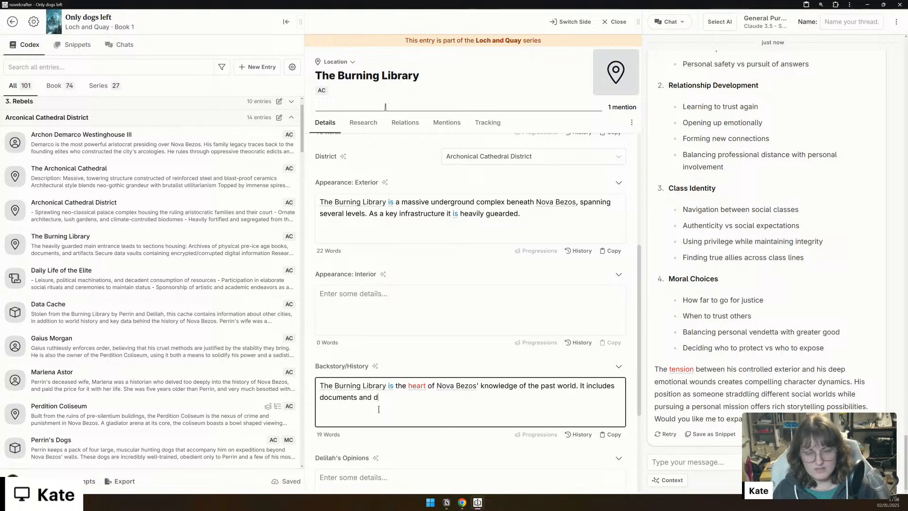
{"action": "type", "text": "evices, and "}
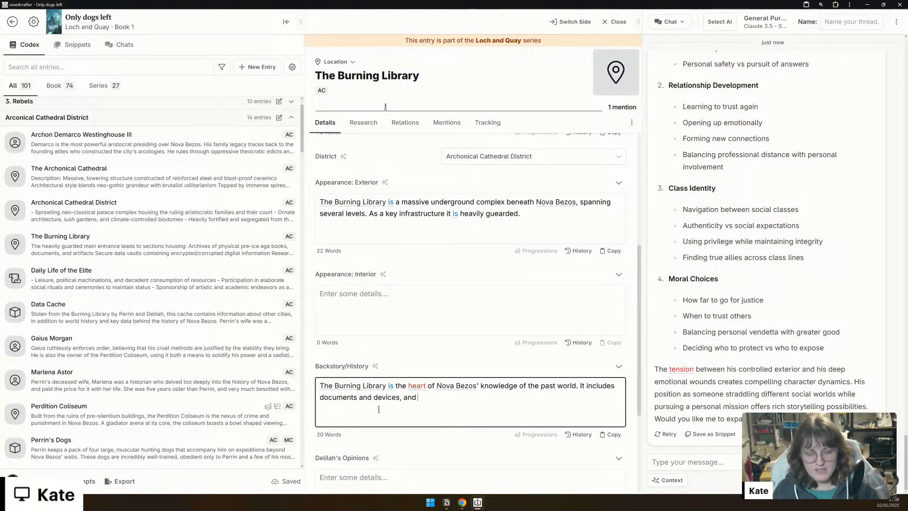
{"action": "type", "text": "is"}
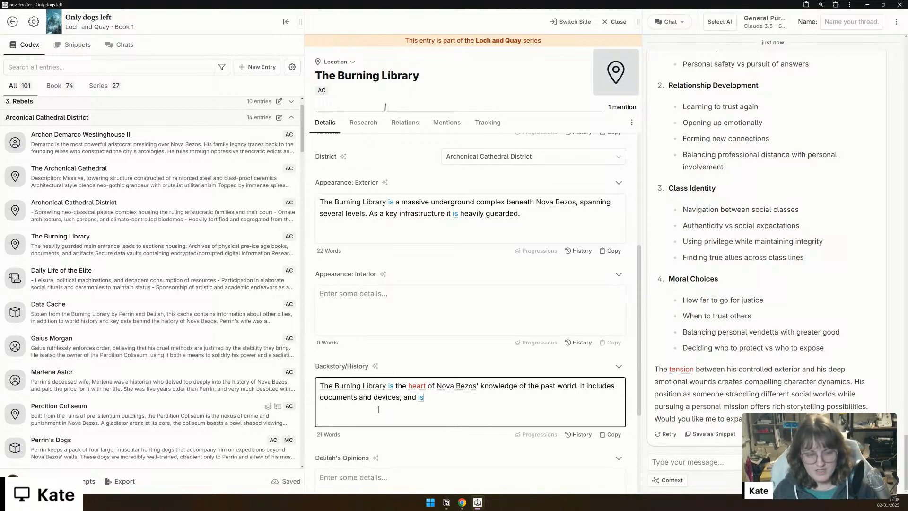
{"action": "type", "text": " carefully p"}
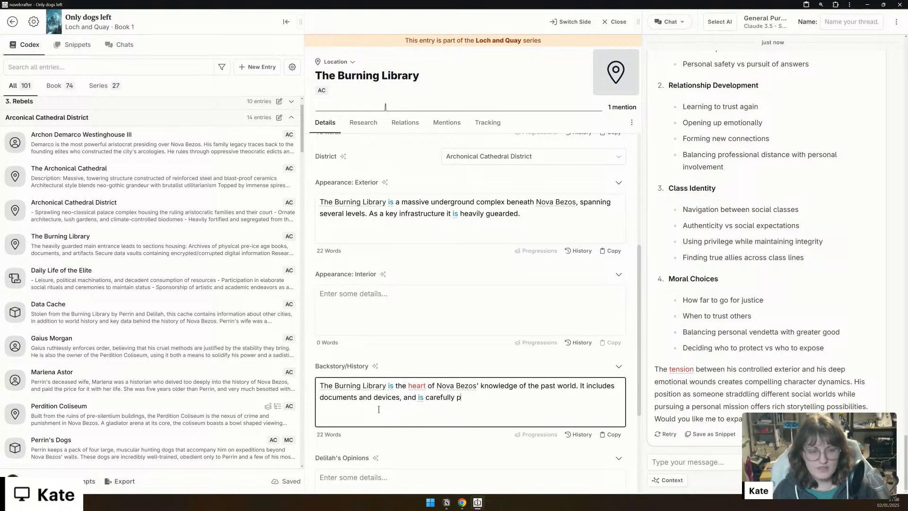
{"action": "type", "text": "reserved so that when "}
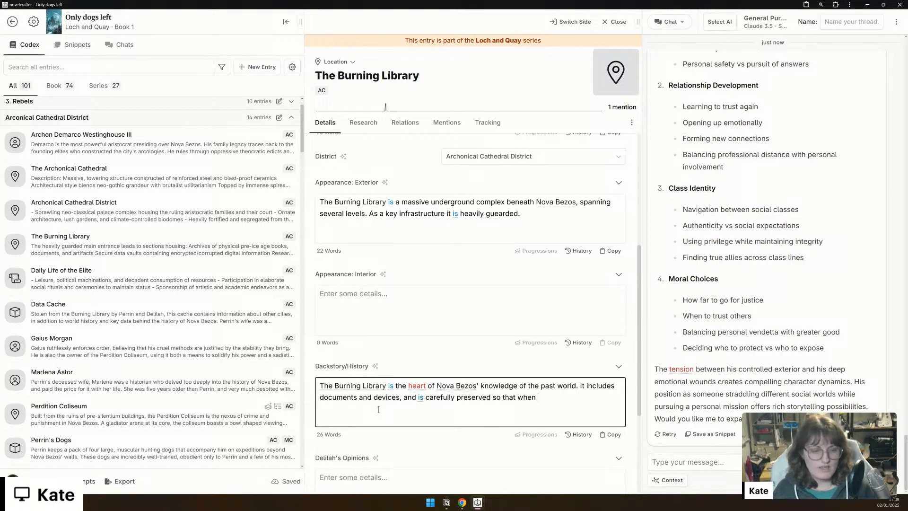
{"action": "type", "text": "information "}
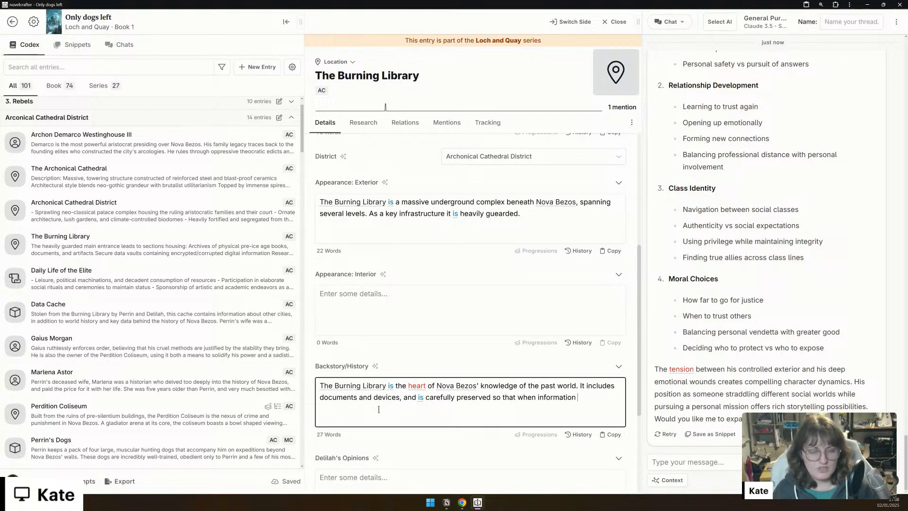
{"action": "type", "text": "can be used, it"}
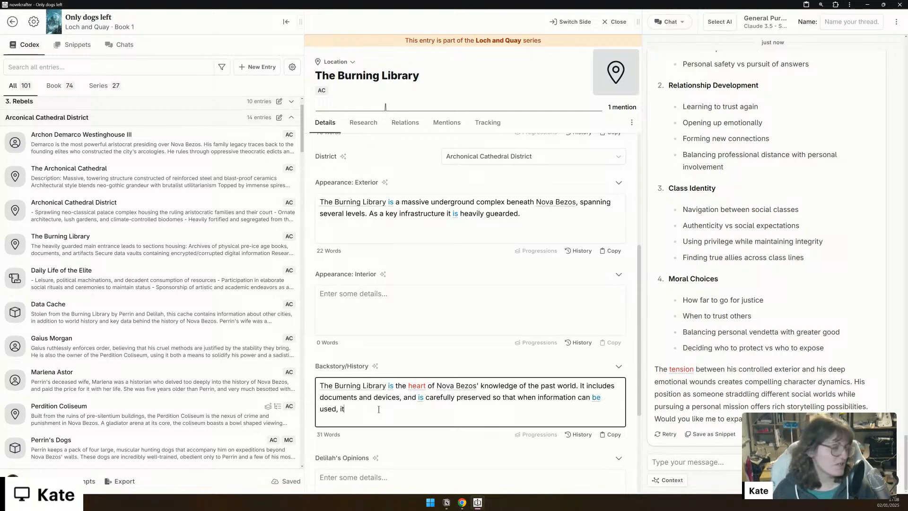
{"action": "type", "text": " can be found"}
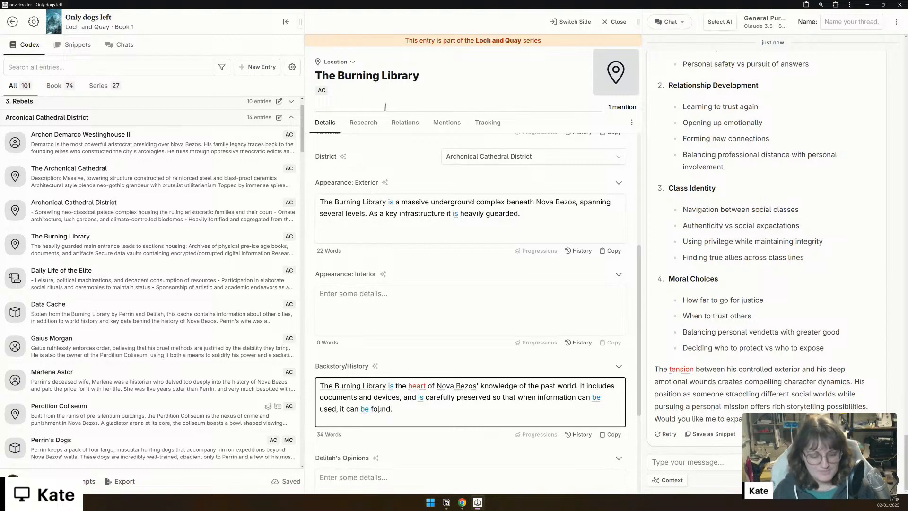
Step: Finish the Backstory/History with "After the Archonical Cathedral and Genesys Hydrogardens, this is the third most important building."
{"action": "type", "text": ". After the Archonical Cathedral and Genesys "}
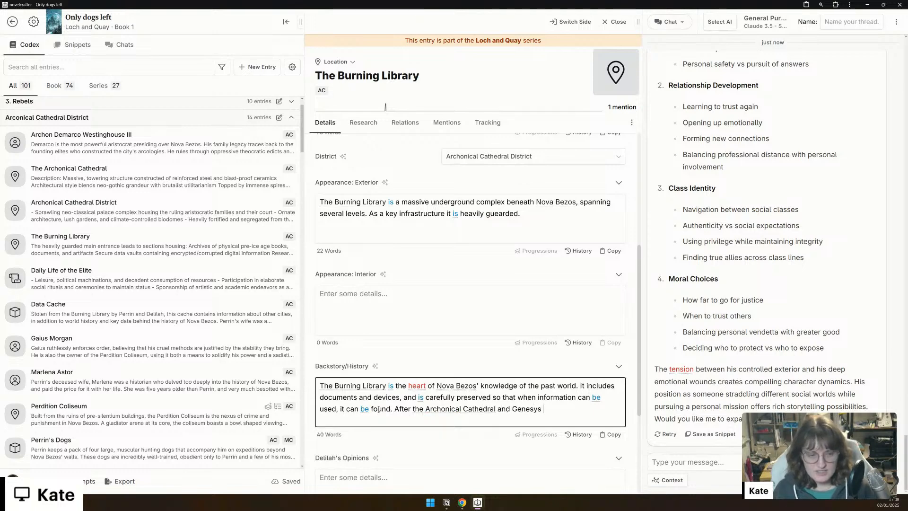
{"action": "type", "text": "Hydrogardens, this is the third most important building."}
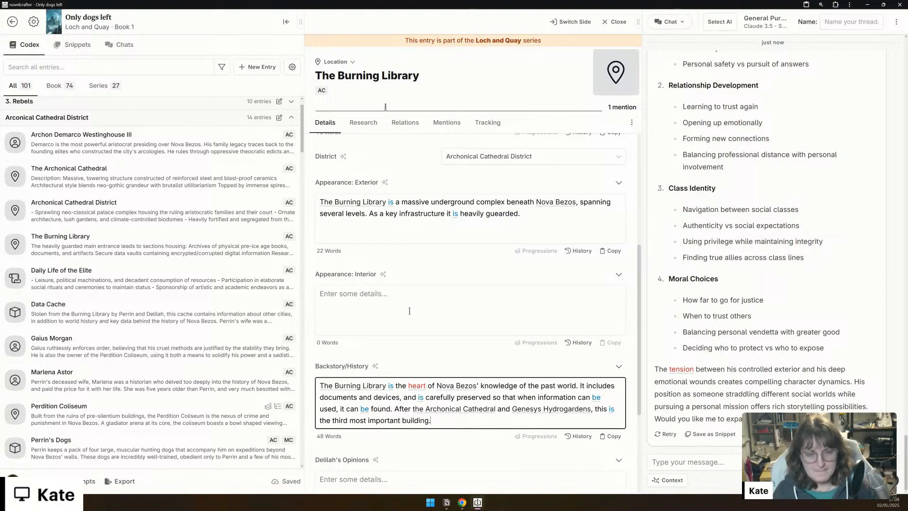
Step: Remove the main entrance line and the whole list of housed sections, including the fortified security center, from the description
{"action": "scroll", "coordinate": [419, 376], "scroll_direction": "up", "scroll_amount": 5}
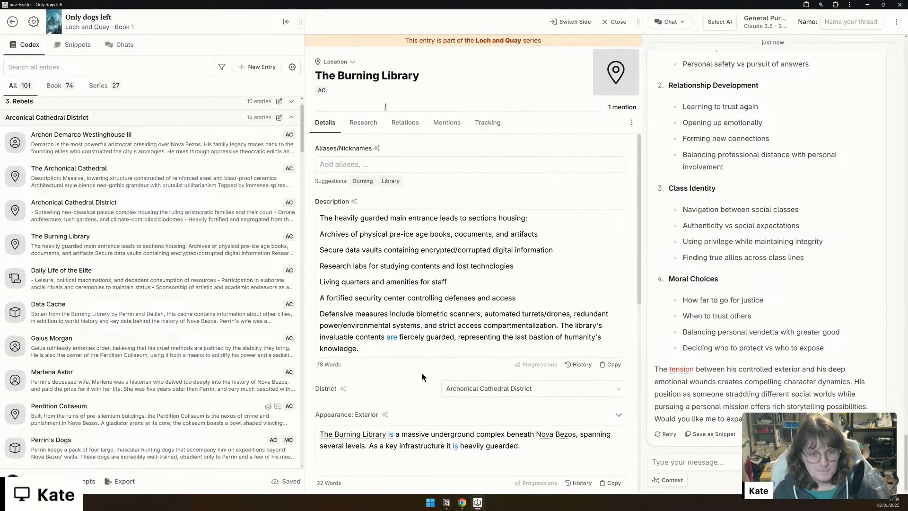
{"action": "left_click_drag", "start_coordinate": [452, 281], "coordinate": [275, 217]}
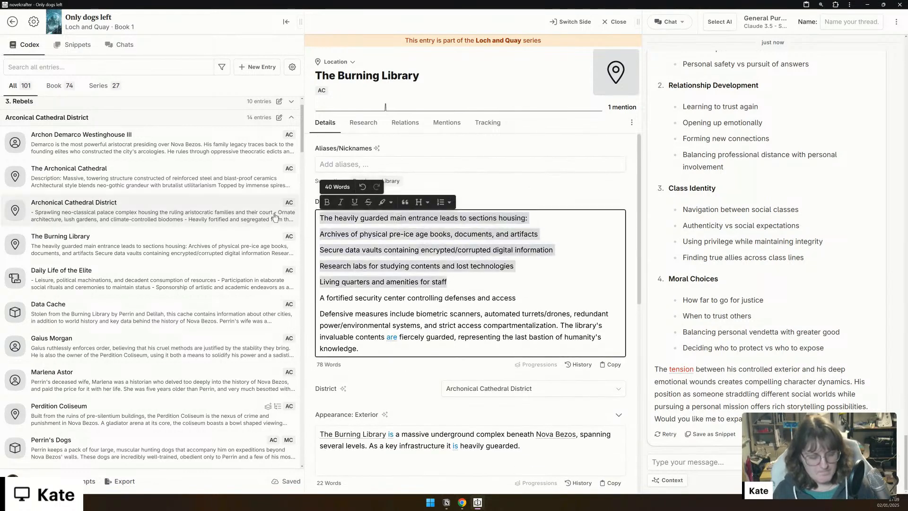
{"action": "key", "text": "BackSpace"}
{"action": "key", "text": "BackSpace"}
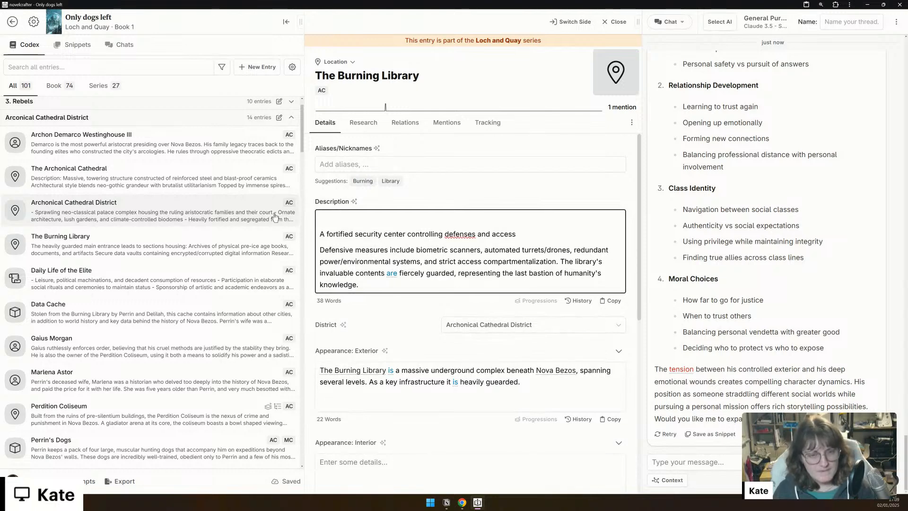
{"action": "triple_click", "coordinate": [377, 231]}
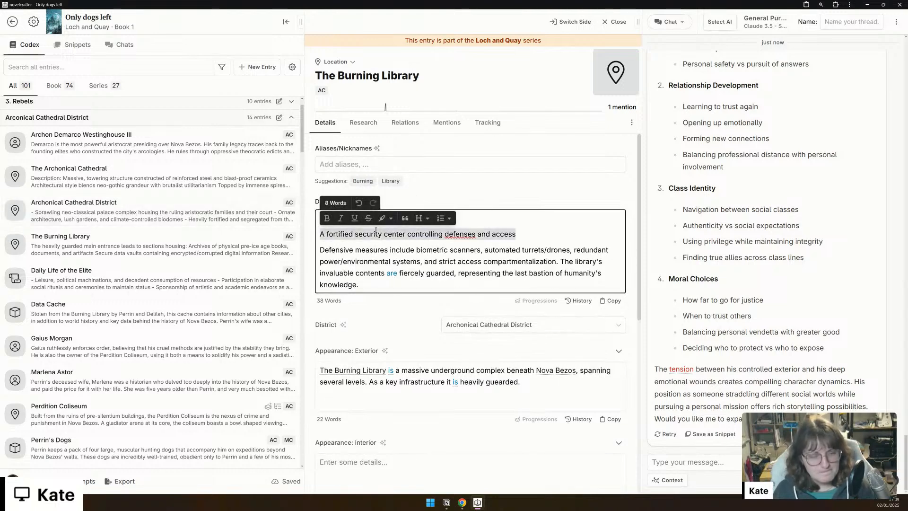
{"action": "key", "text": "BackSpace"}
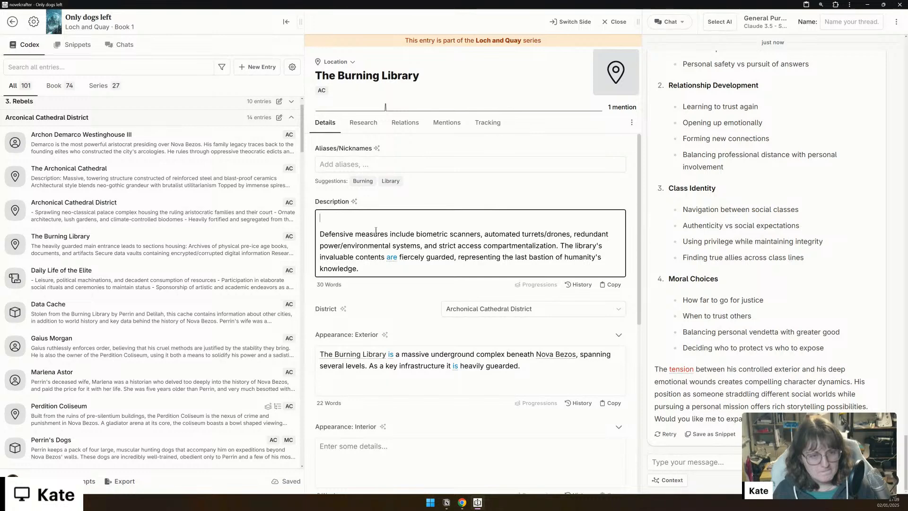
{"action": "key", "text": "BackSpace"}
Step: Correct the misspelled "guearded" to "guarded" in the Appearance: Exterior text
{"action": "scroll", "coordinate": [496, 290], "scroll_direction": "down", "scroll_amount": 3}
{"action": "left_click", "coordinate": [487, 286]}
{"action": "left_click", "coordinate": [502, 208]}
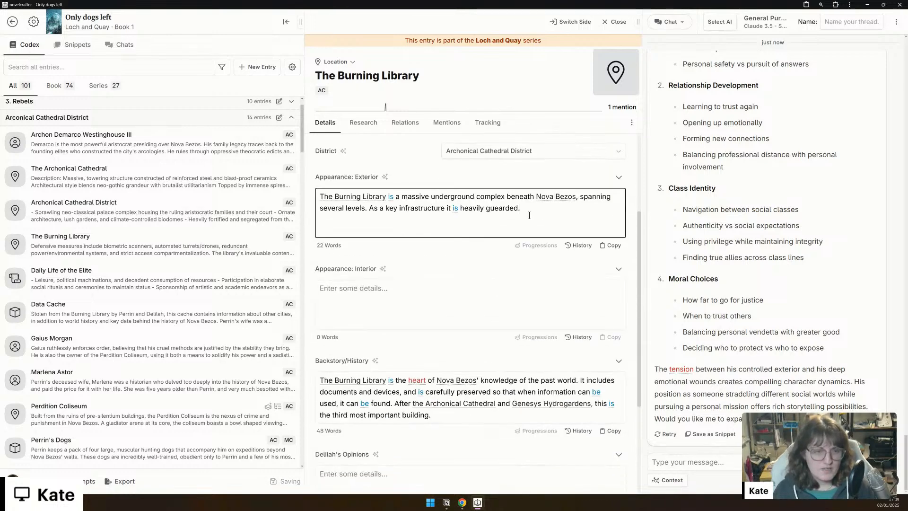
{"action": "double_click", "coordinate": [502, 208]}
{"action": "type", "text": "guarded"}
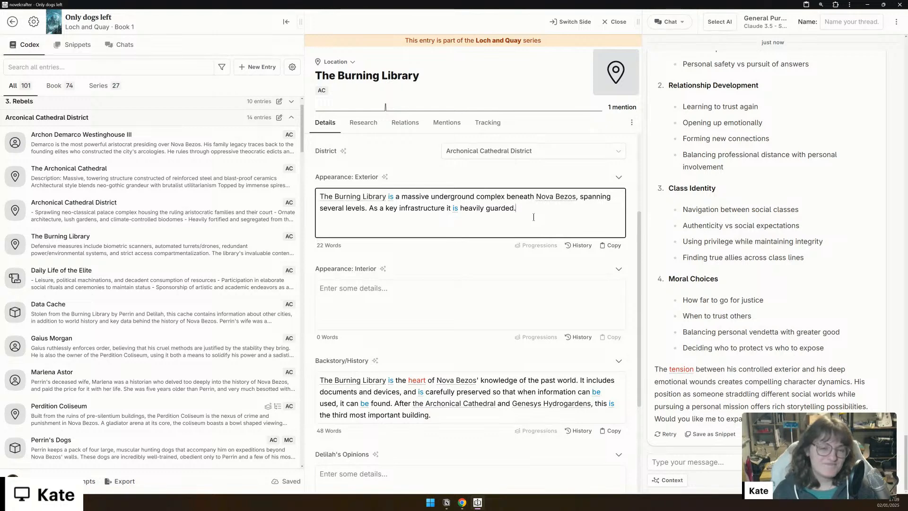
Step: Continue the Appearance: Exterior text with "A deceptively simple building from the outside, the library is fortress-like and built to withstand the extreme cold."
{"action": "type", "text": "A"}
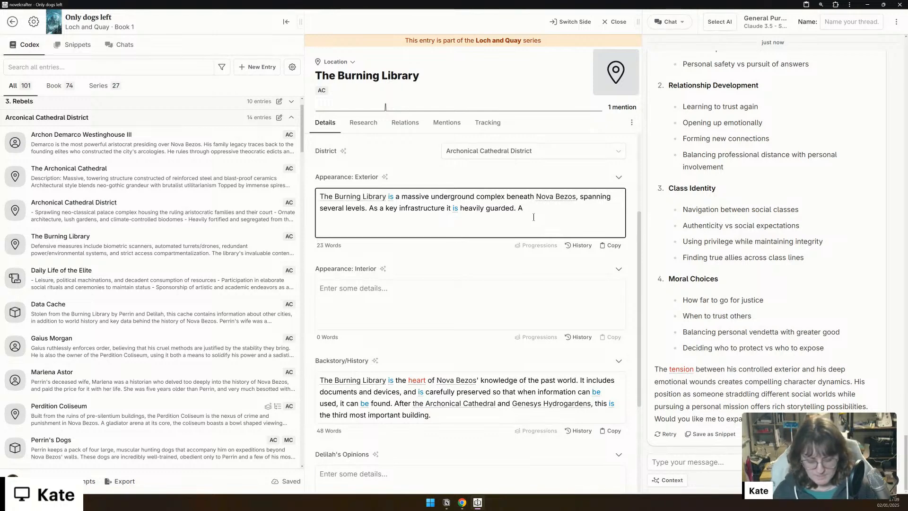
{"action": "type", "text": " de"}
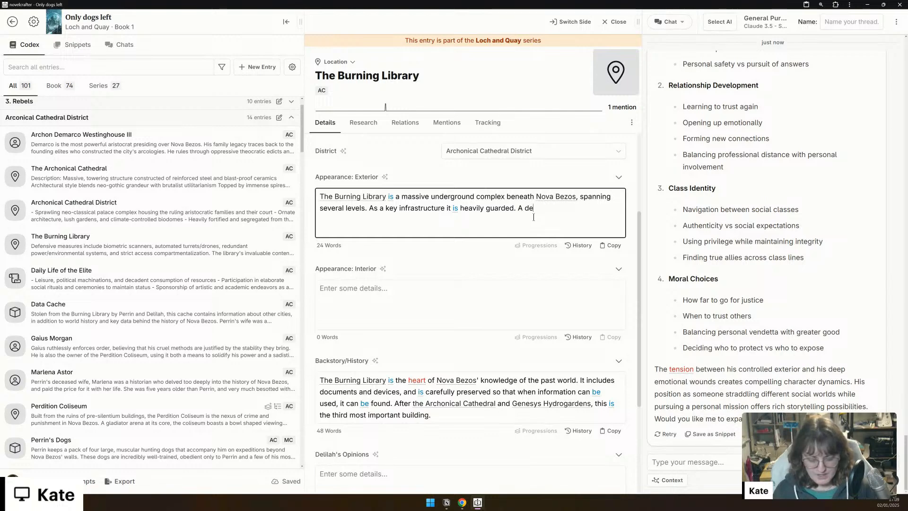
{"action": "type", "text": "ceptively simp"}
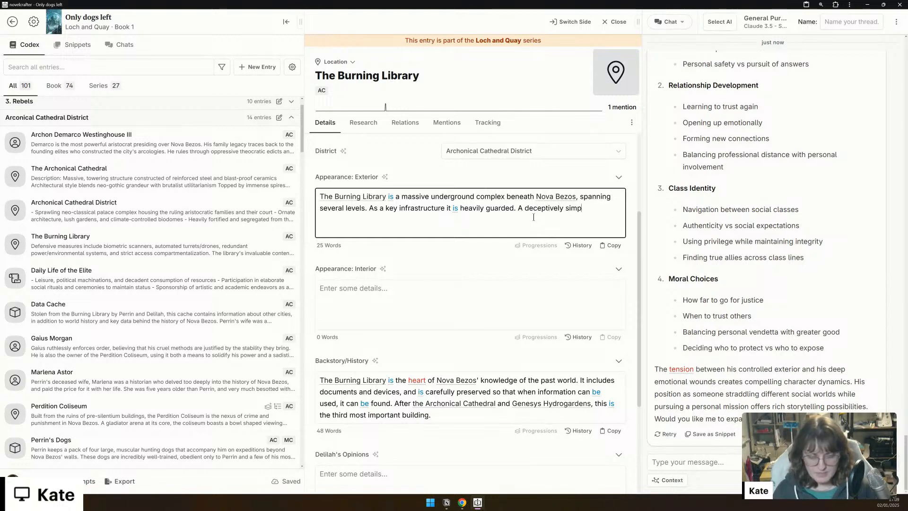
{"action": "type", "text": "le building "}
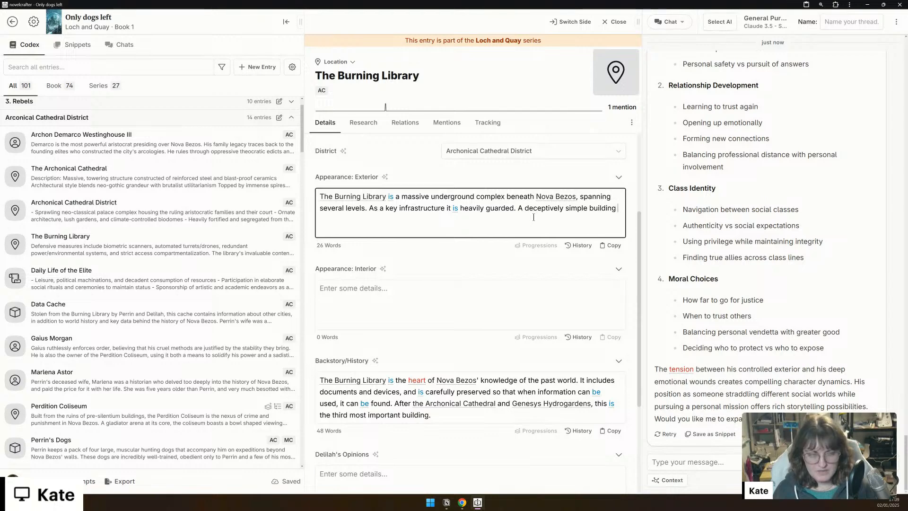
{"action": "type", "text": "from the outside, t"}
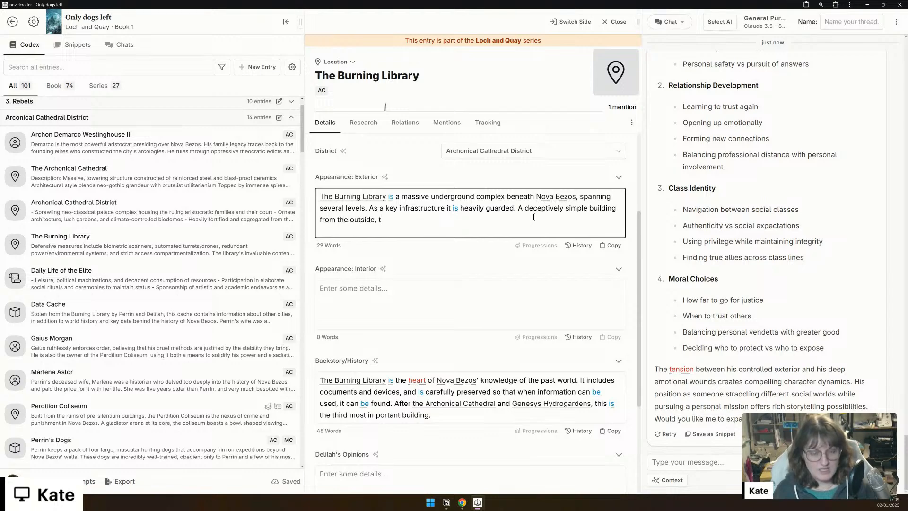
{"action": "type", "text": "he library i"}
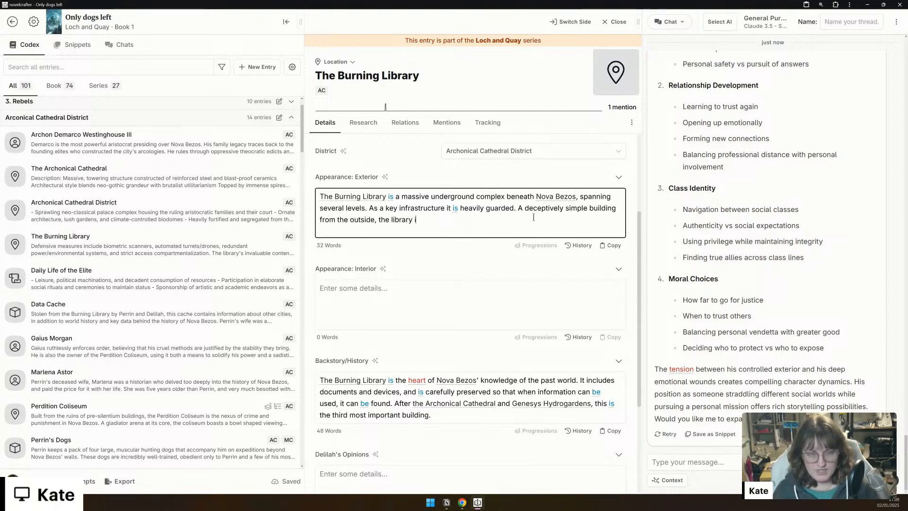
{"action": "type", "text": "s fortress-l"}
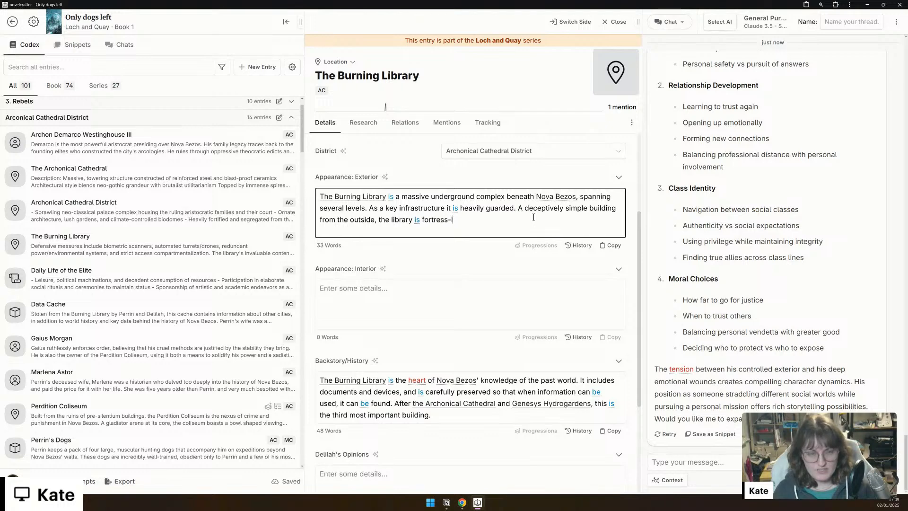
{"action": "type", "text": "ike and built to"}
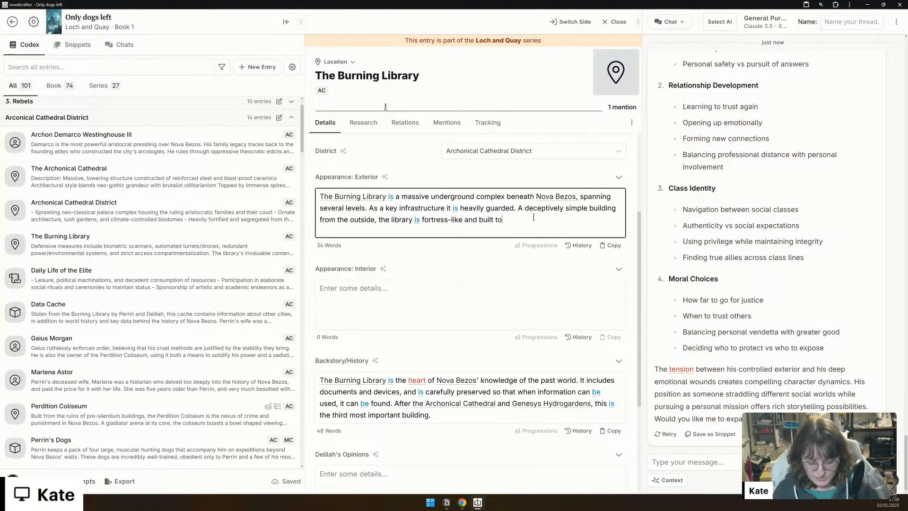
{"action": "type", "text": " withstand "}
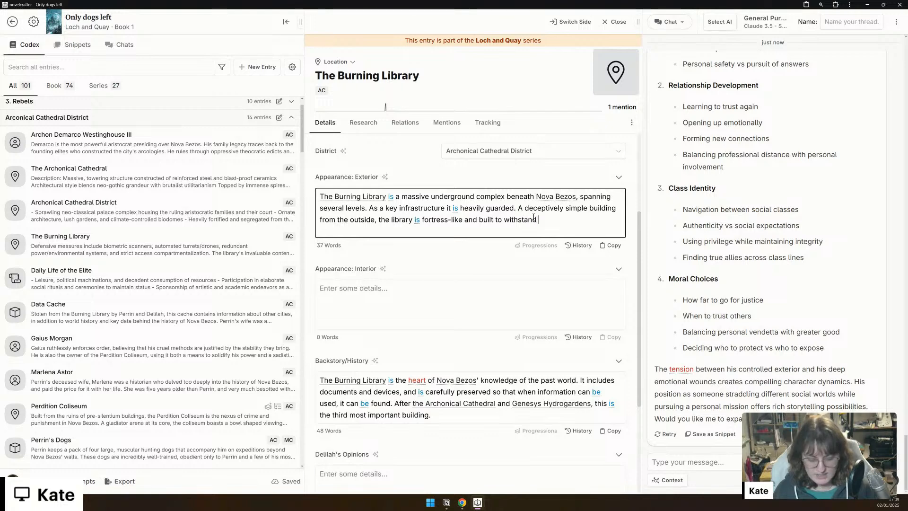
{"action": "type", "text": "the e"}
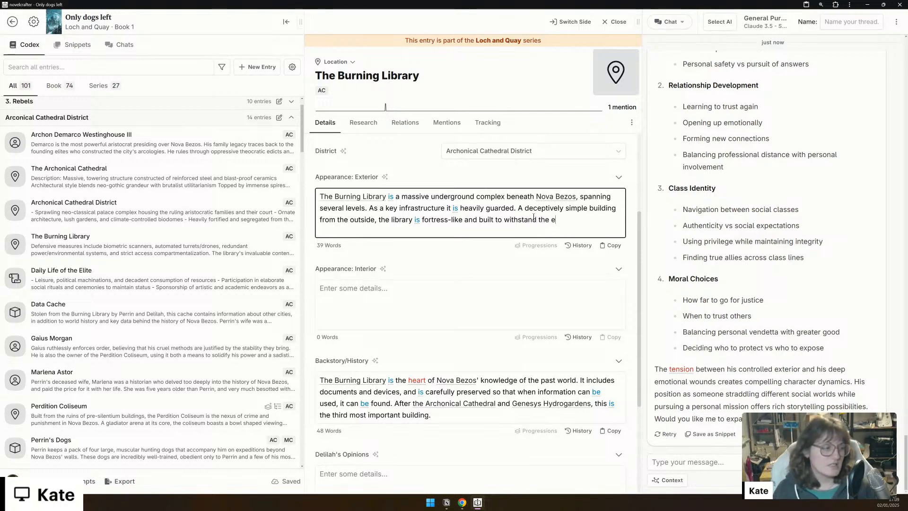
{"action": "type", "text": "xtreme cold. "}
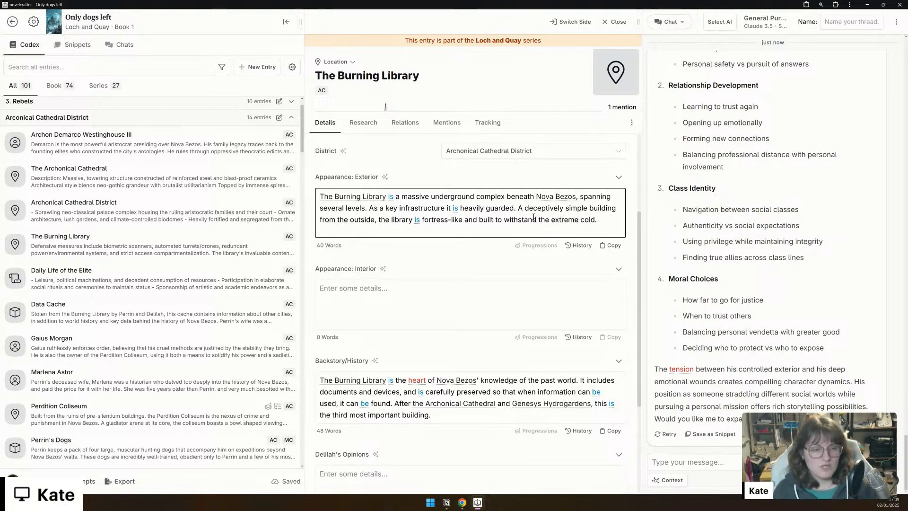
Step: Finish the Appearance: Exterior text with the sentence "It is heavily insulated."
{"action": "type", "text": "It is heabi"}
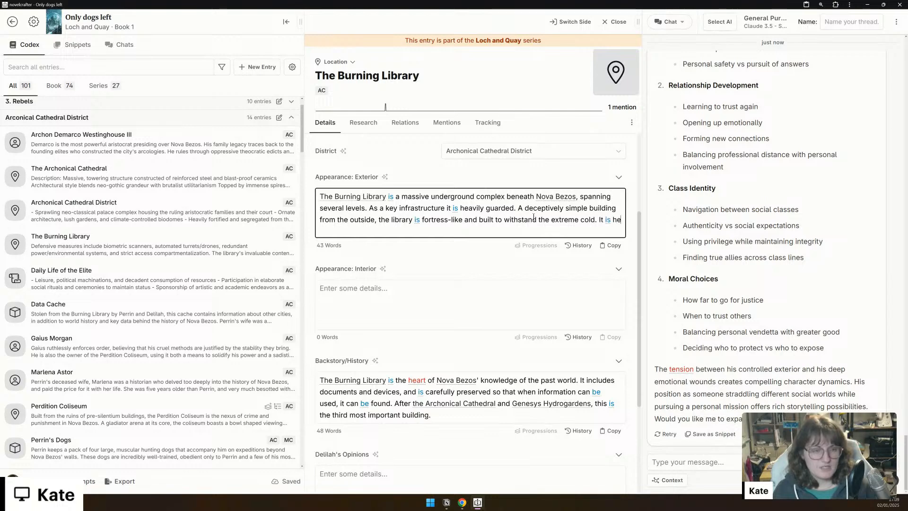
{"action": "key", "text": "BackSpace"}
{"action": "key", "text": "BackSpace"}
{"action": "type", "text": "vily insult"}
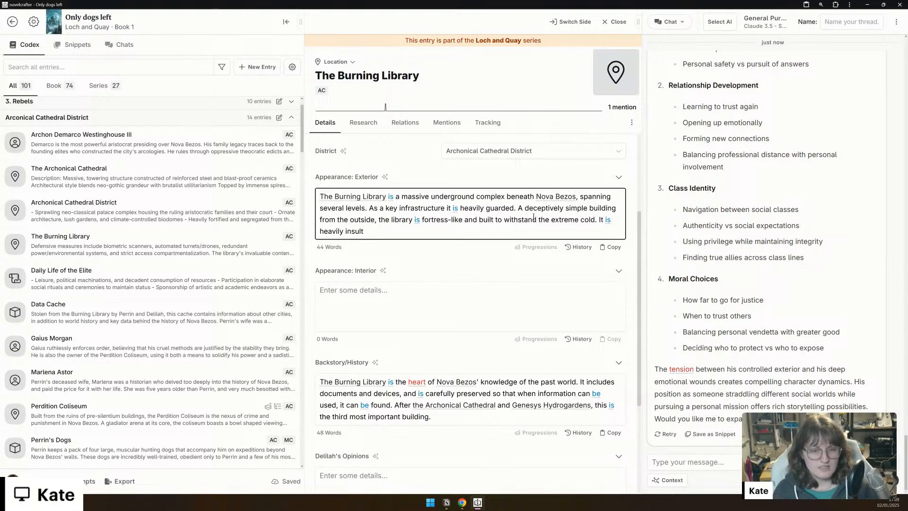
{"action": "type", "text": "ted, and"}
{"action": "key", "text": "BackSpace"}
{"action": "key", "text": "BackSpace"}
{"action": "key", "text": "BackSpace"}
{"action": "key", "text": "BackSpace"}
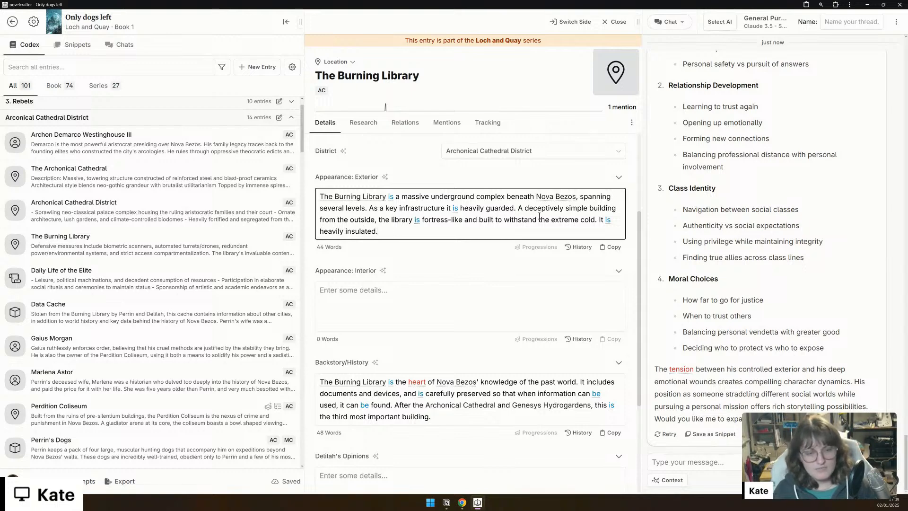
Step: Begin the Appearance: Interior text with "Utilitarian for the most part,"
{"action": "left_click", "coordinate": [551, 315]}
{"action": "type", "text": "Utilitarian"}
{"action": "type", "text": " for t"}
{"action": "key", "text": "BackSpace"}
{"action": "type", "text": "for the mos"}
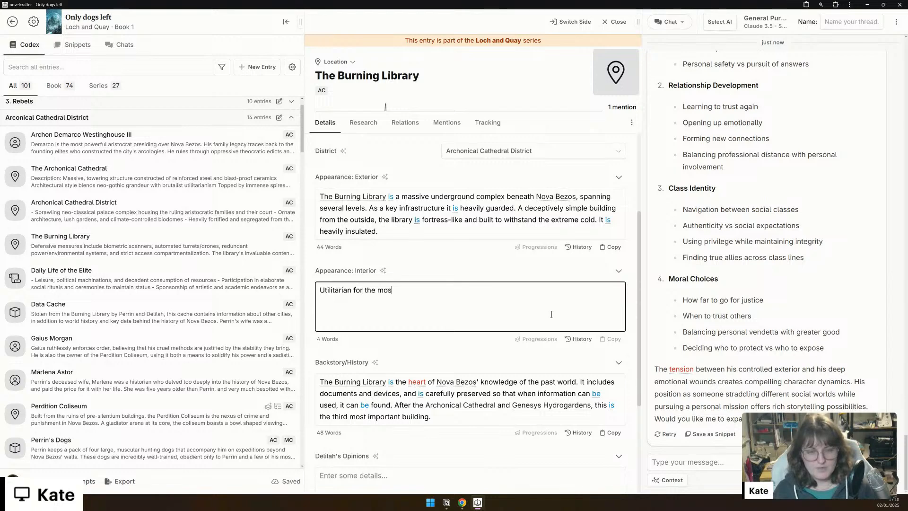
{"action": "type", "text": "t part, "}
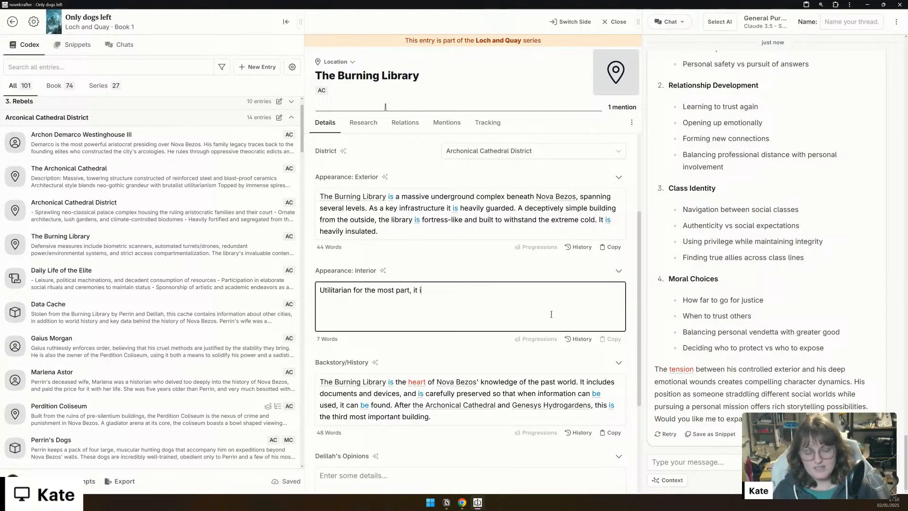
Step: Continue the Appearance: Interior sentence with "the upper levels have rows of desks"
{"action": "type", "text": "it"}
{"action": "key", "text": "BackSpace"}
{"action": "key", "text": "BackSpace"}
{"action": "type", "text": "the upper le"}
{"action": "type", "text": "vels ahv"}
{"action": "key", "text": "BackSpace"}
{"action": "key", "text": "BackSpace"}
{"action": "key", "text": "BackSpace"}
{"action": "type", "text": "have rows of desks."}
Step: Complete the Appearance: Interior sentence about the desks with "where researchers or members of the city can look at material."
{"action": "key", "text": "BackSpace"}
{"action": "type", "text": "where researchers or member"}
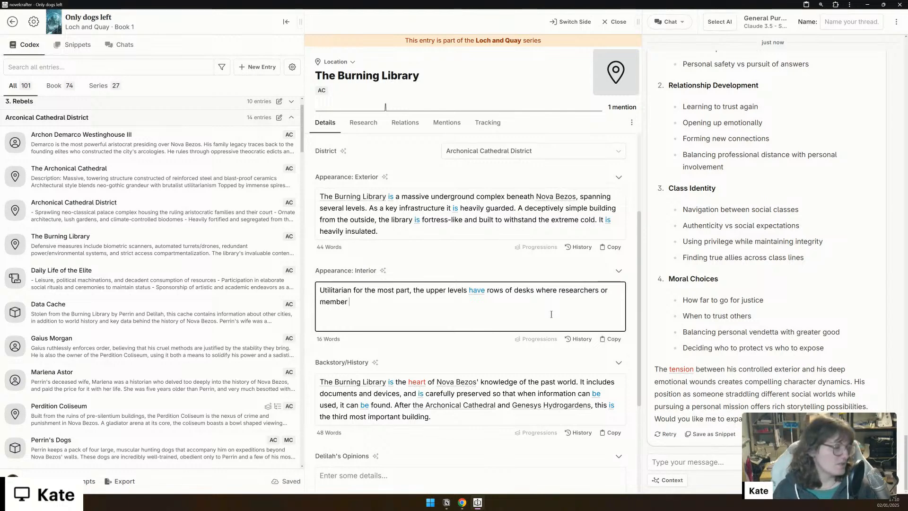
{"action": "key", "text": "BackSpace"}
{"action": "type", "text": "s of"}
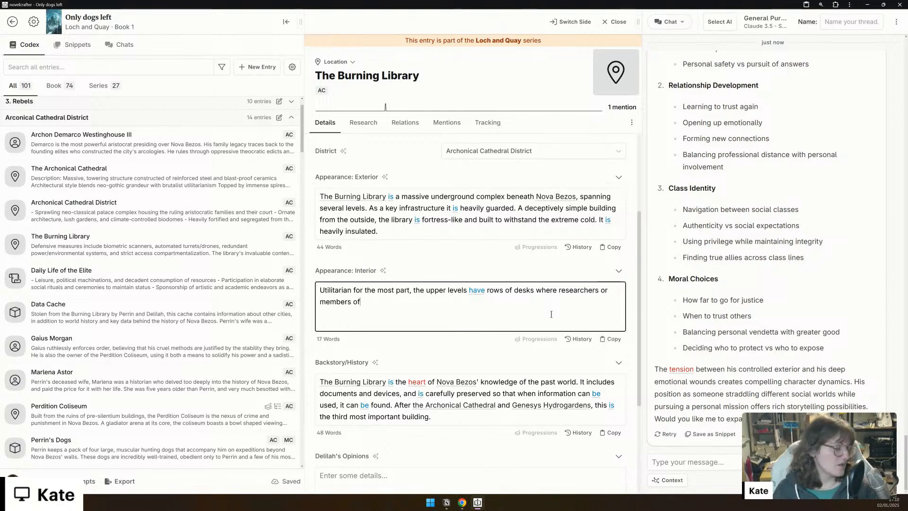
{"action": "type", "text": " the city"}
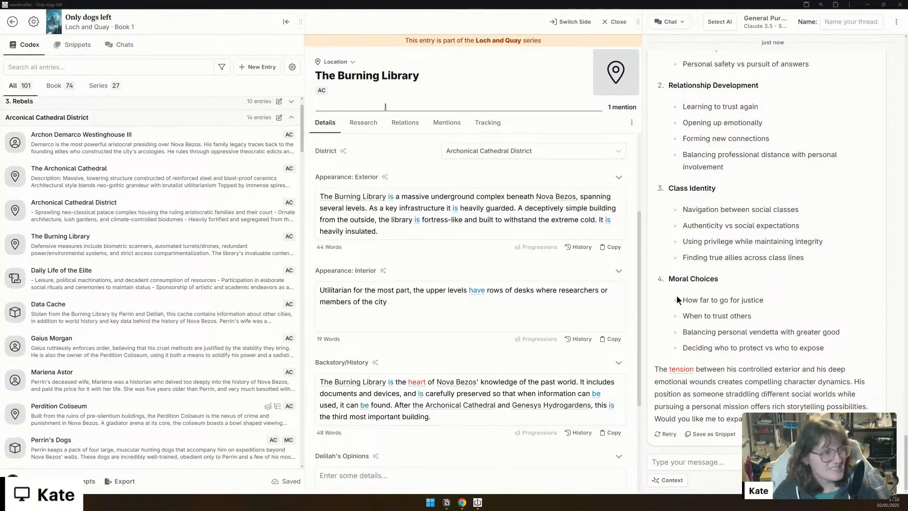
{"action": "left_click", "coordinate": [404, 301]}
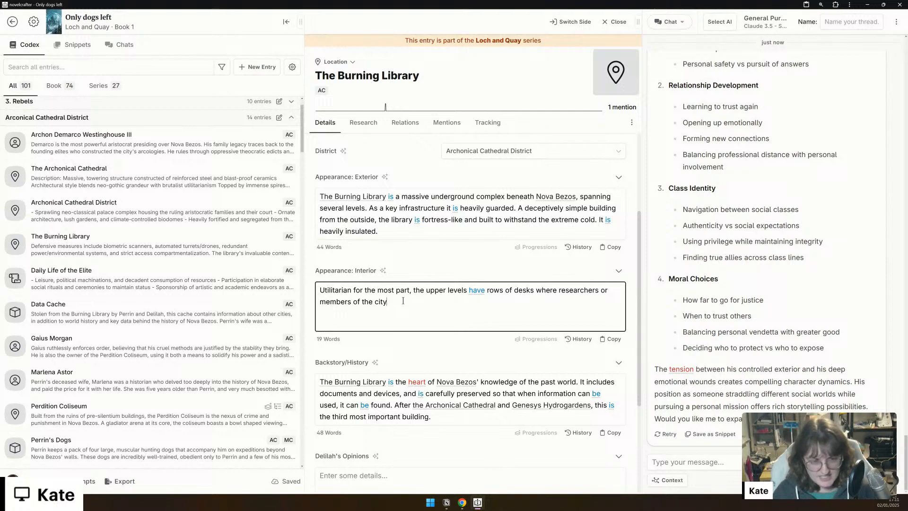
{"action": "type", "text": "can"}
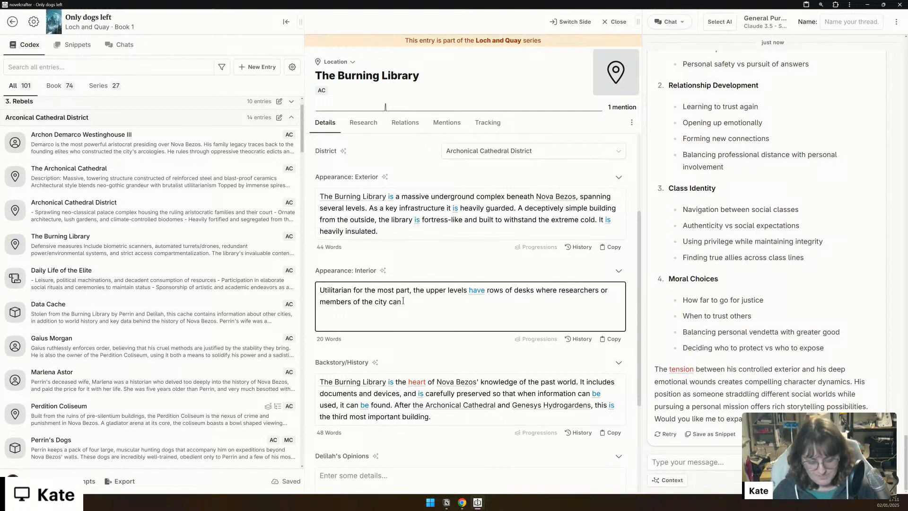
{"action": "type", "text": " relook at material"}
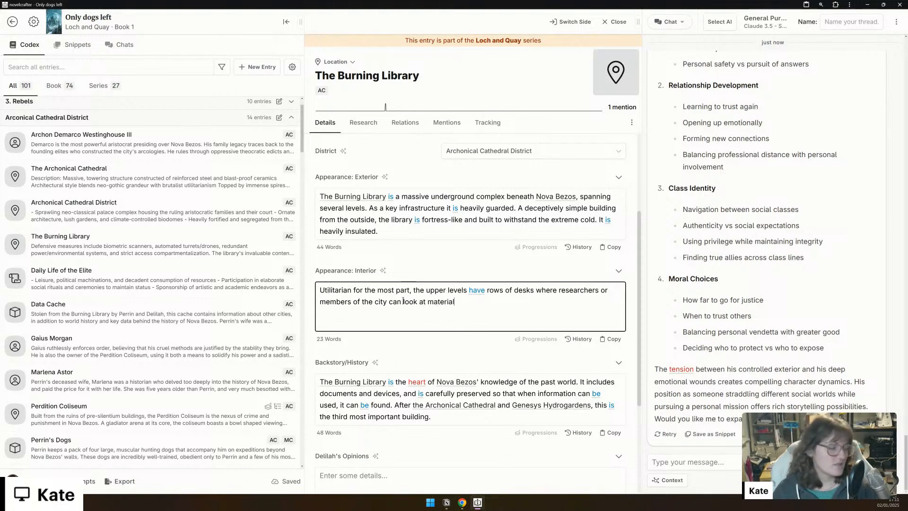
{"action": "type", "text": ". "}
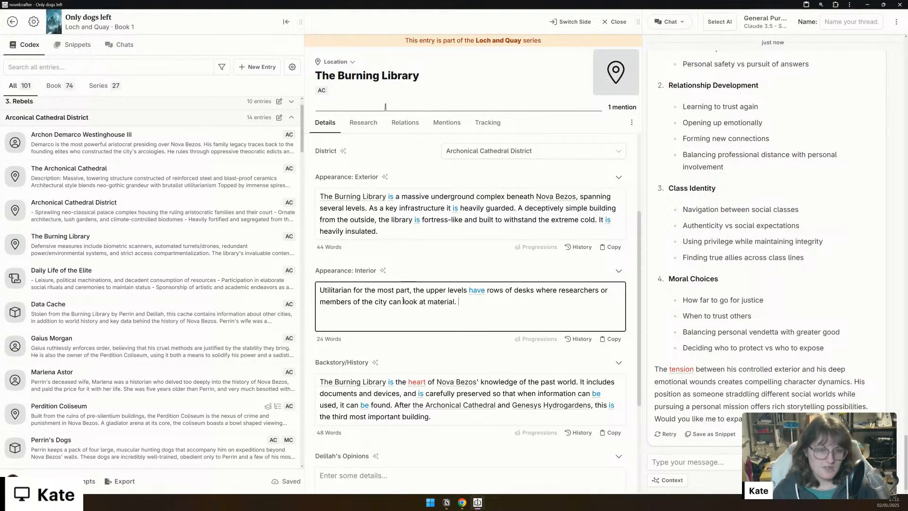
Step: Add "It is reference-only. Strict patrols monitoring and bag searches upon exit." to the end of the Appearance: Interior text
{"action": "type", "text": "It is refer"}
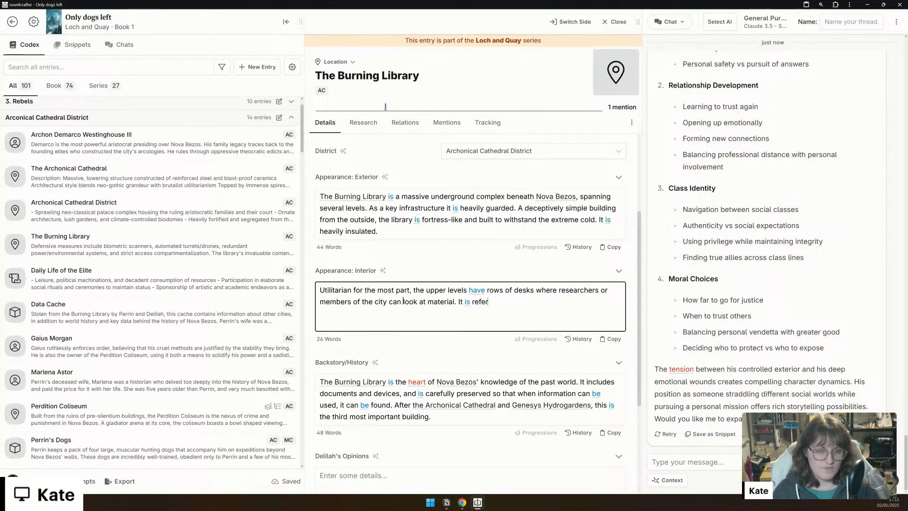
{"action": "type", "text": "ence-only. S"}
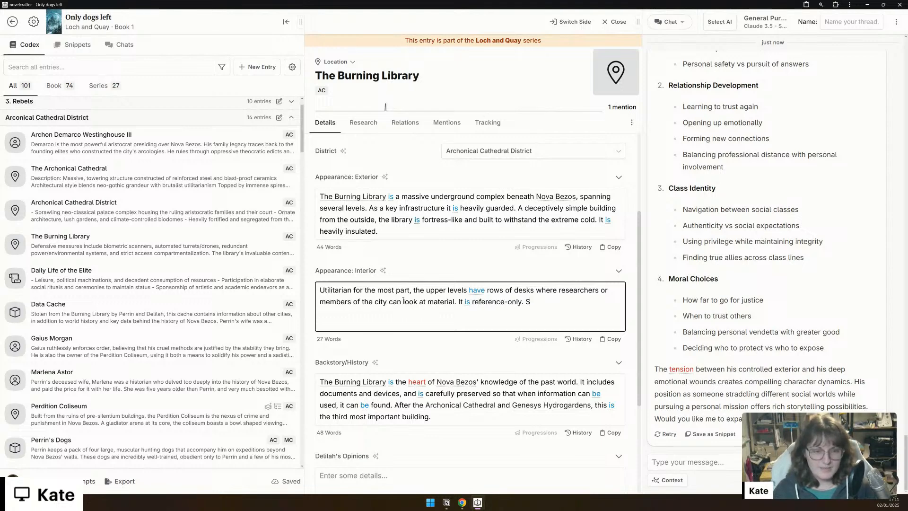
{"action": "type", "text": "trict patrols of"}
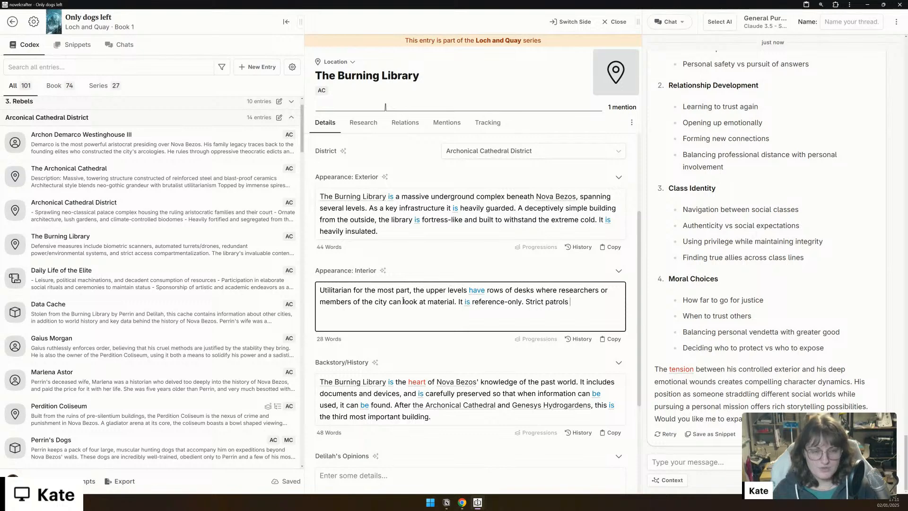
{"action": "key", "text": "BackSpace"}
{"action": "key", "text": "BackSpace"}
{"action": "type", "text": "m"}
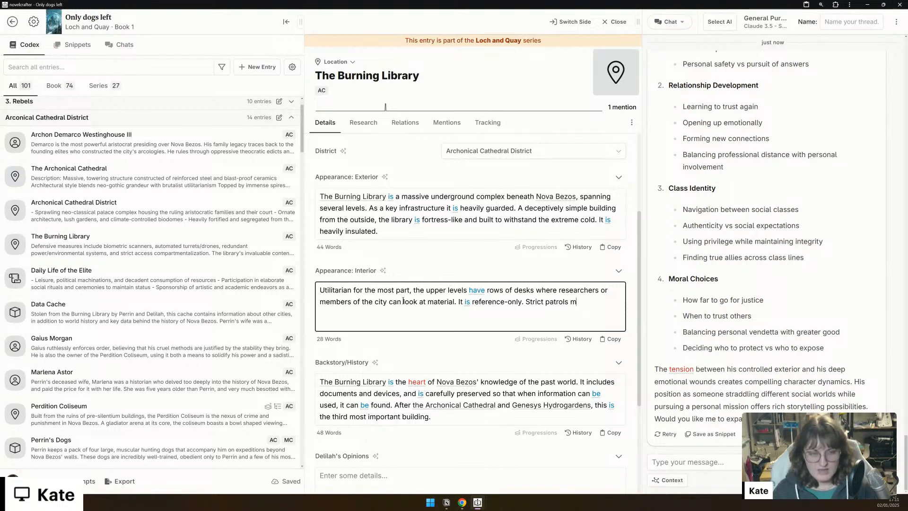
{"action": "type", "text": "onitoring and "}
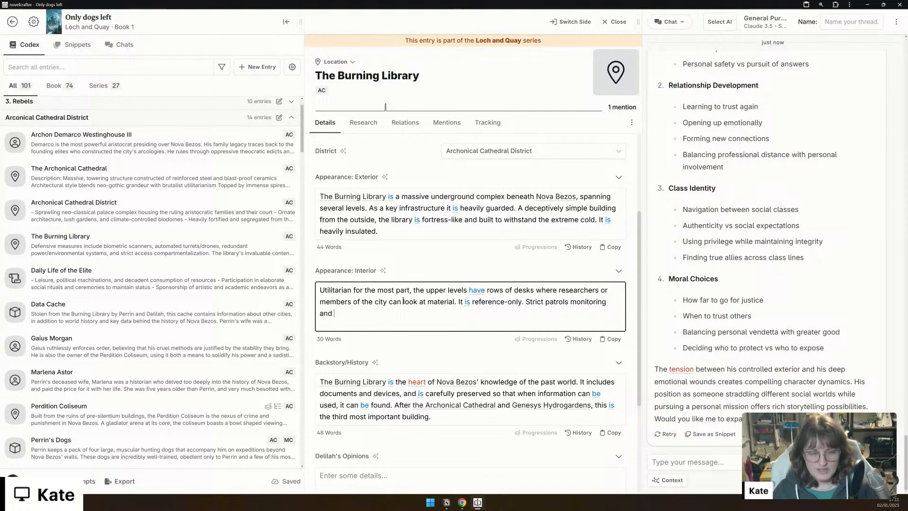
{"action": "type", "text": "bag searche"}
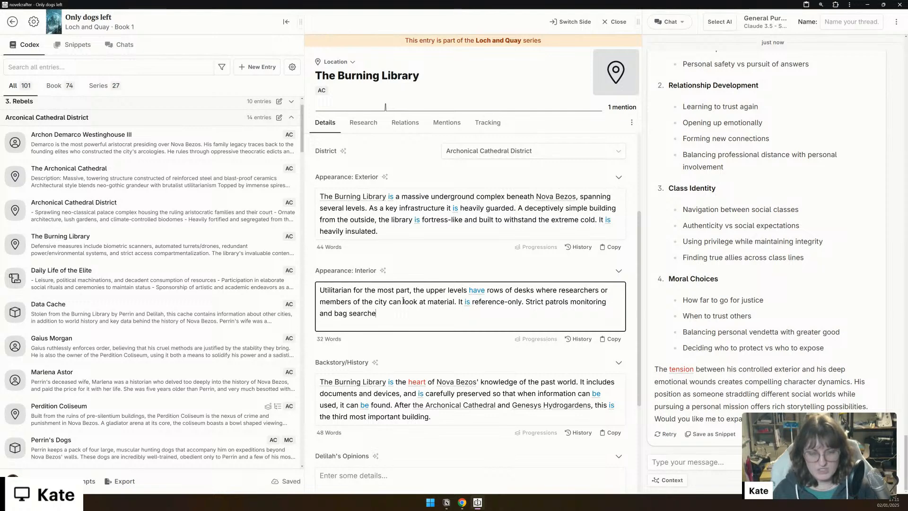
{"action": "type", "text": "s upon exit."}
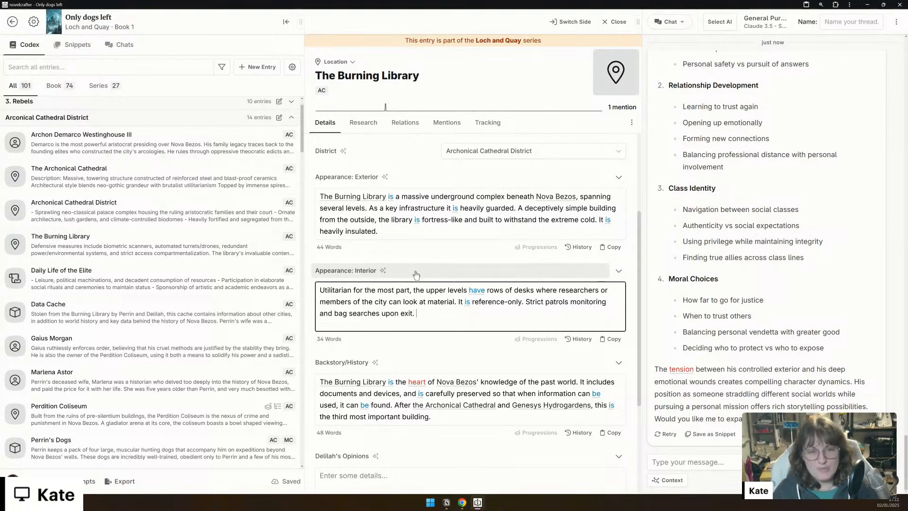
Step: Rename the Appearance: Exterior custom detail as "Description: Exterior" in the codex settings
{"action": "right_click", "coordinate": [330, 188]}
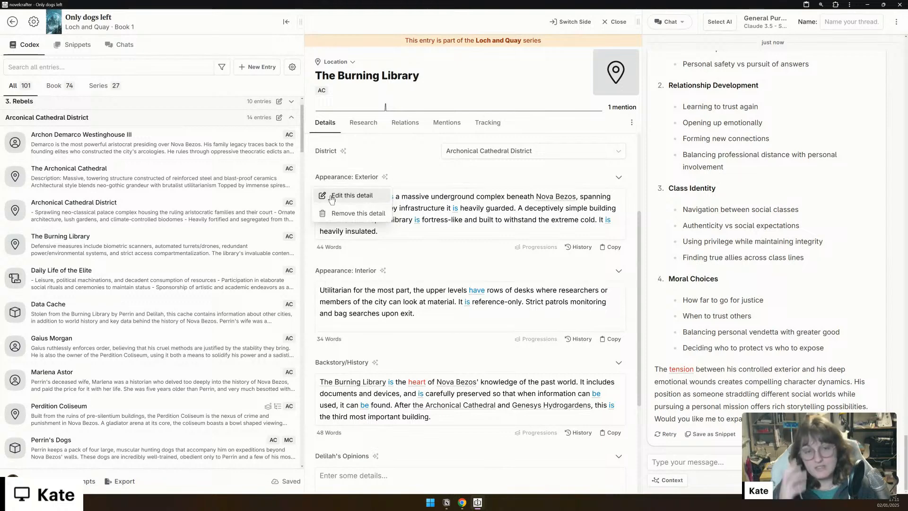
{"action": "left_click", "coordinate": [334, 193]}
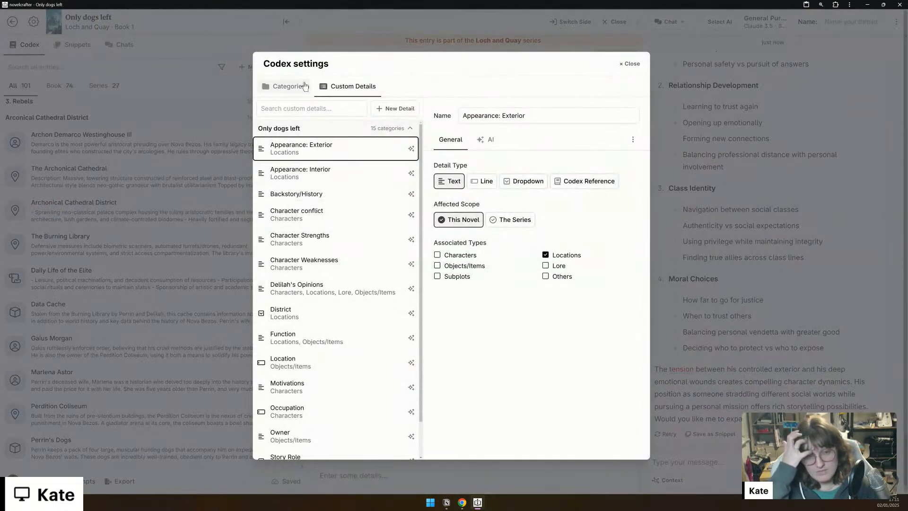
{"action": "double_click", "coordinate": [472, 115]}
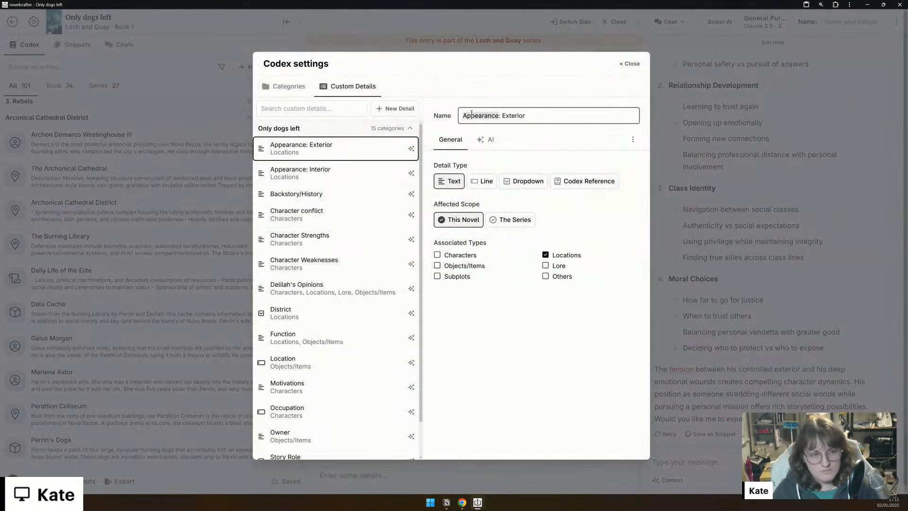
{"action": "type", "text": "Description"}
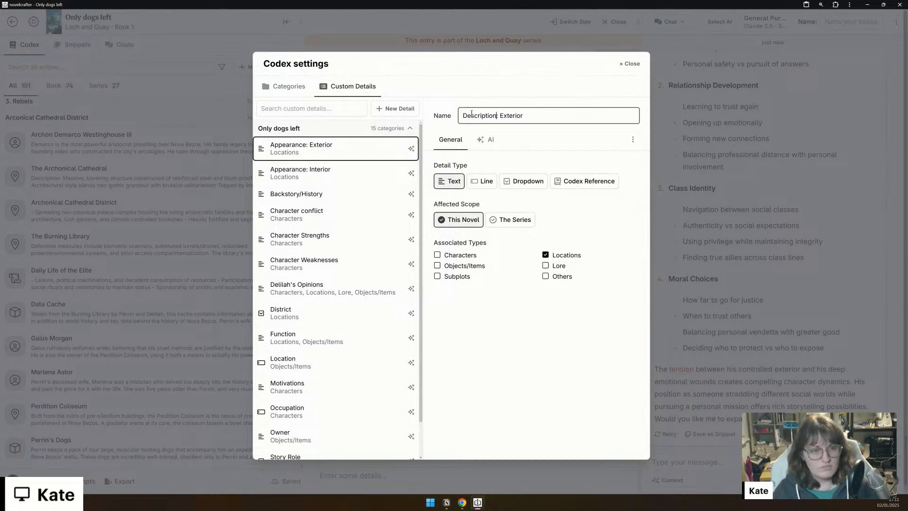
{"action": "left_click", "coordinate": [373, 171]}
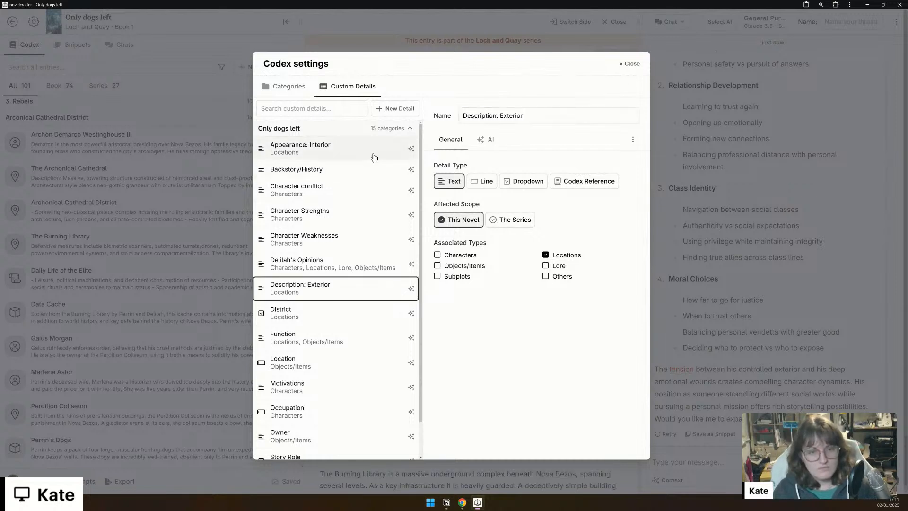
Step: Rename the Appearance: Interior custom detail as "Description: Interior" and close the codex settings
{"action": "double_click", "coordinate": [484, 115]}
{"action": "type", "text": "Descri"}
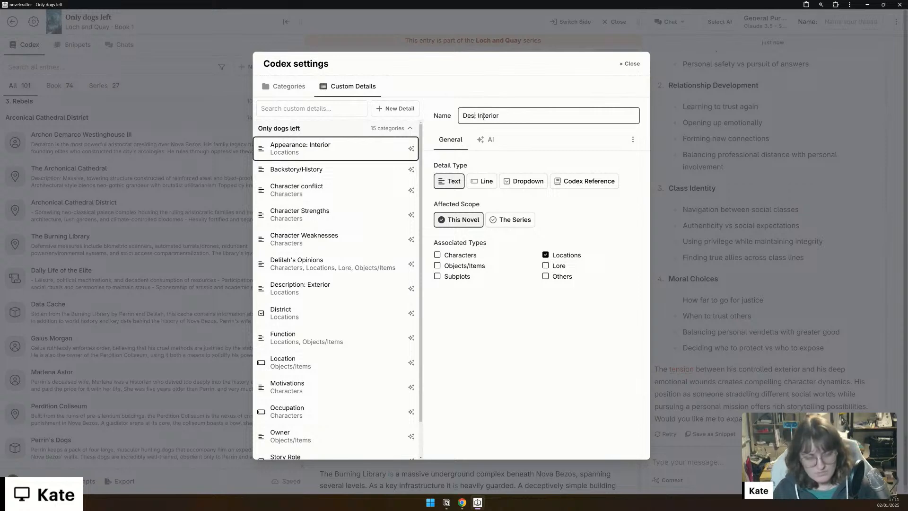
{"action": "type", "text": "ption:"}
{"action": "left_click", "coordinate": [532, 88]}
{"action": "left_click", "coordinate": [629, 67]}
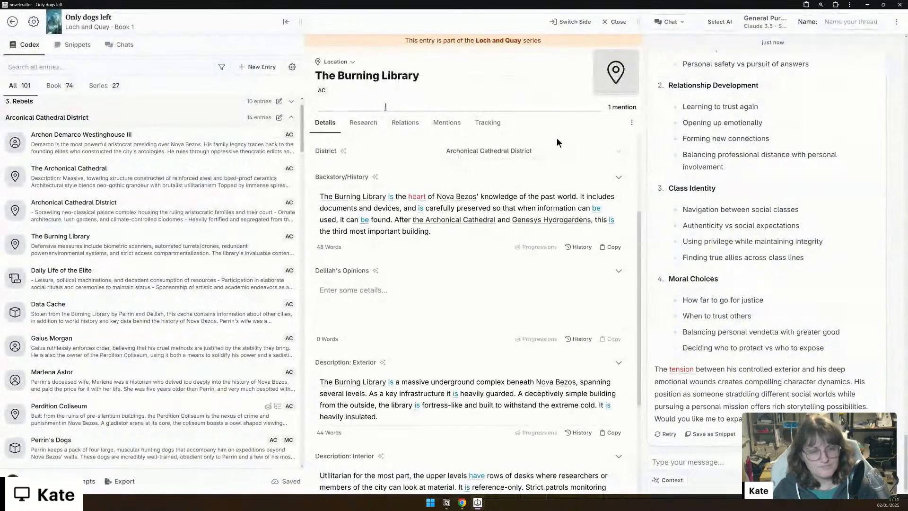
Step: Add the sentence "There are computers and other devices to use." to the end of The Burning Library's Description: Interior text
{"action": "scroll", "coordinate": [433, 298], "scroll_direction": "up", "scroll_amount": 1}
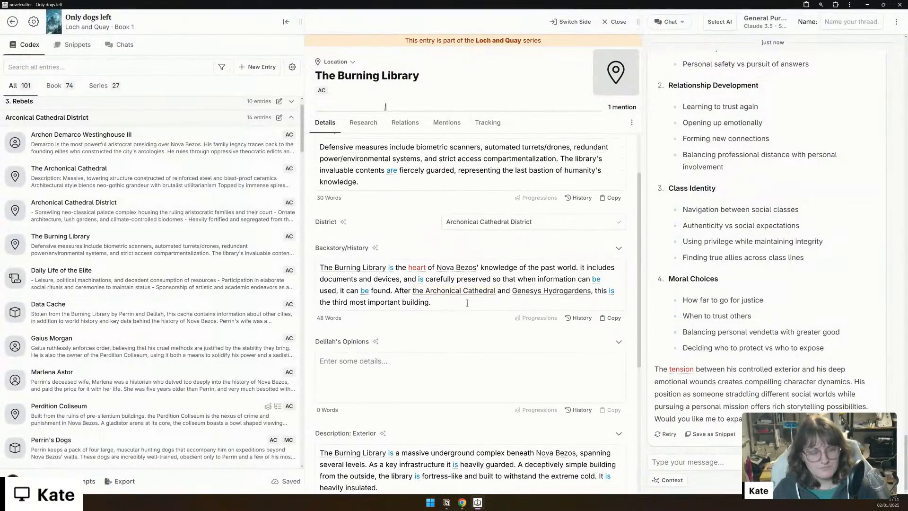
{"action": "scroll", "coordinate": [462, 323], "scroll_direction": "down", "scroll_amount": 3}
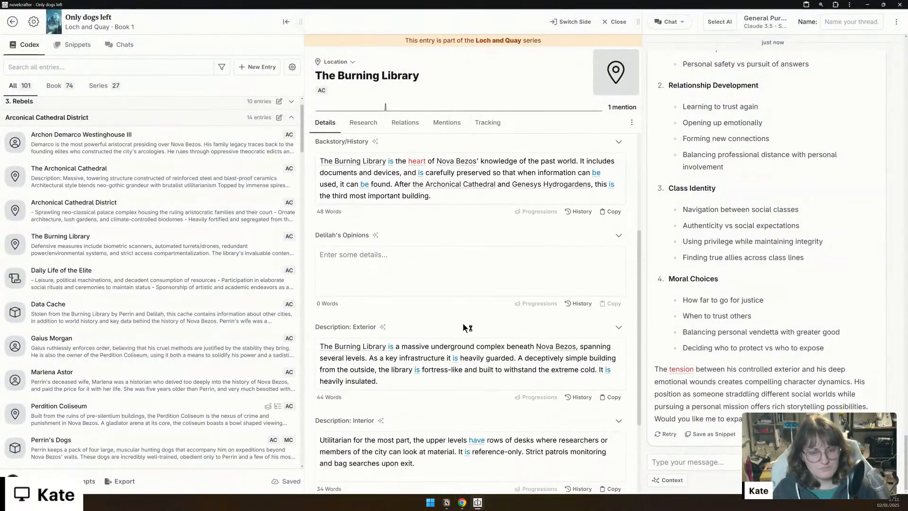
{"action": "left_click", "coordinate": [443, 363]}
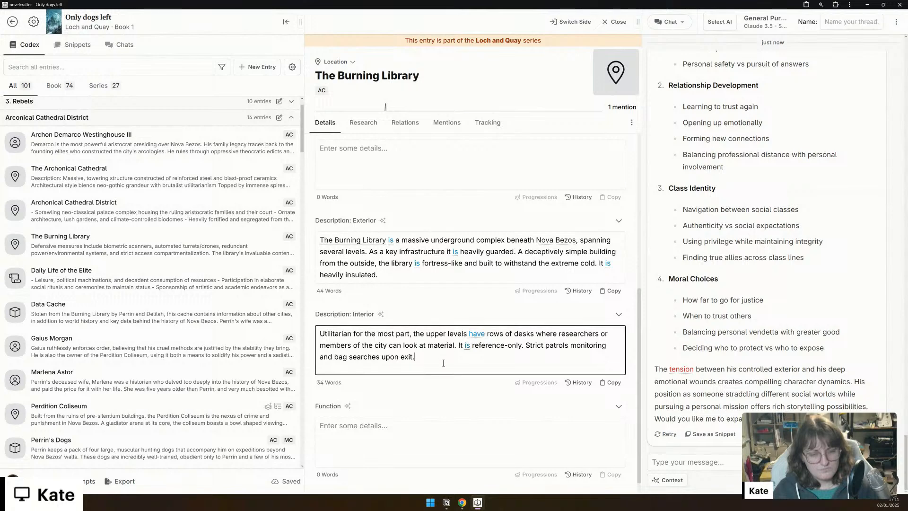
{"action": "type", "text": "There a"}
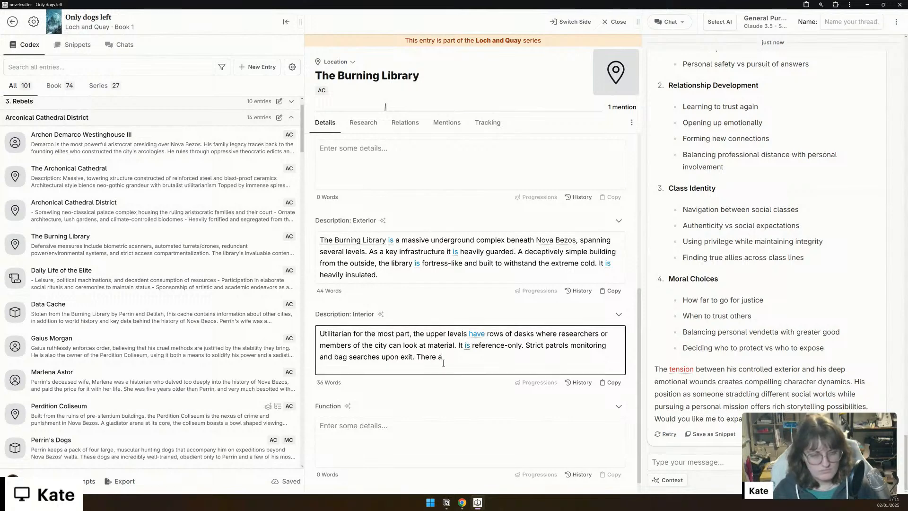
{"action": "type", "text": "re computers "}
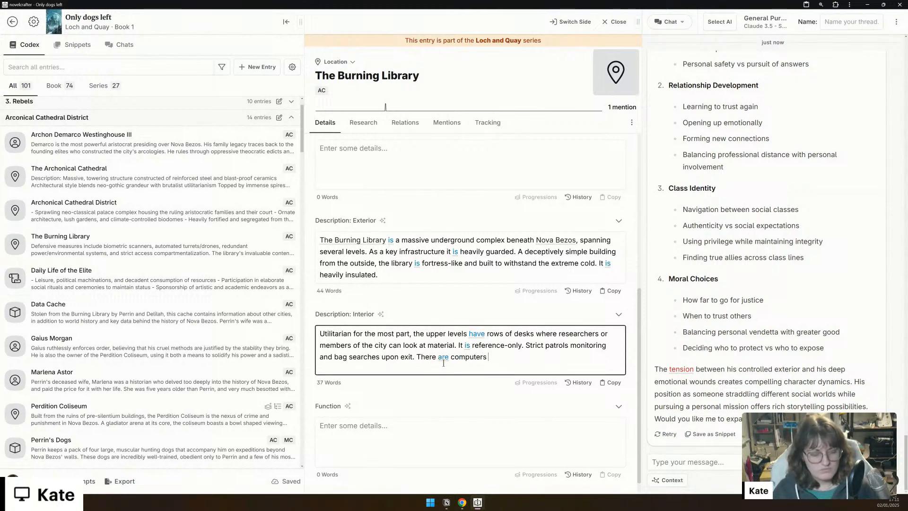
{"action": "type", "text": "and other devices to use."}
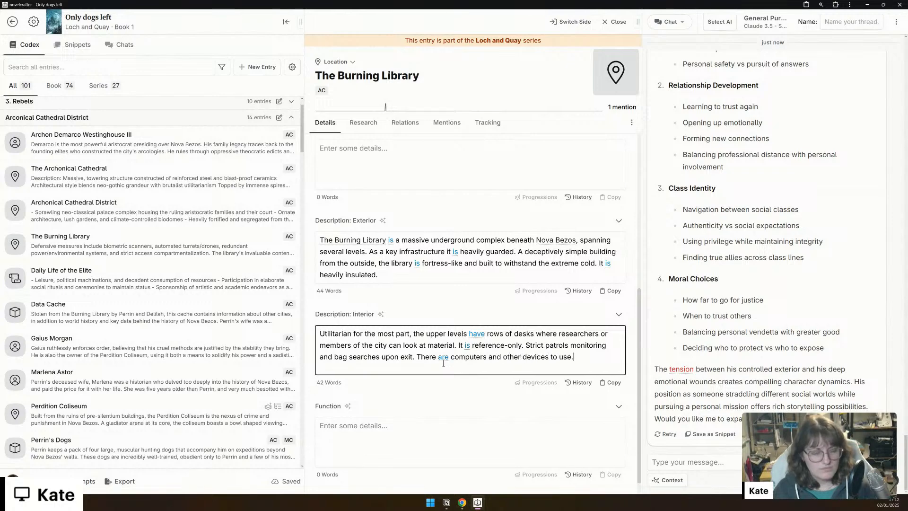
{"action": "key", "text": "Return"}
{"action": "type", "text": "As "}
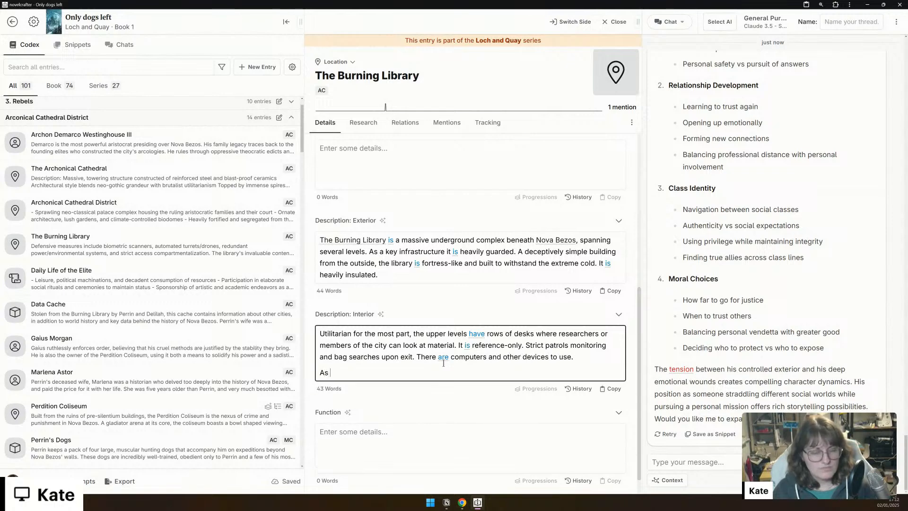
{"action": "type", "text": "you go lower"}
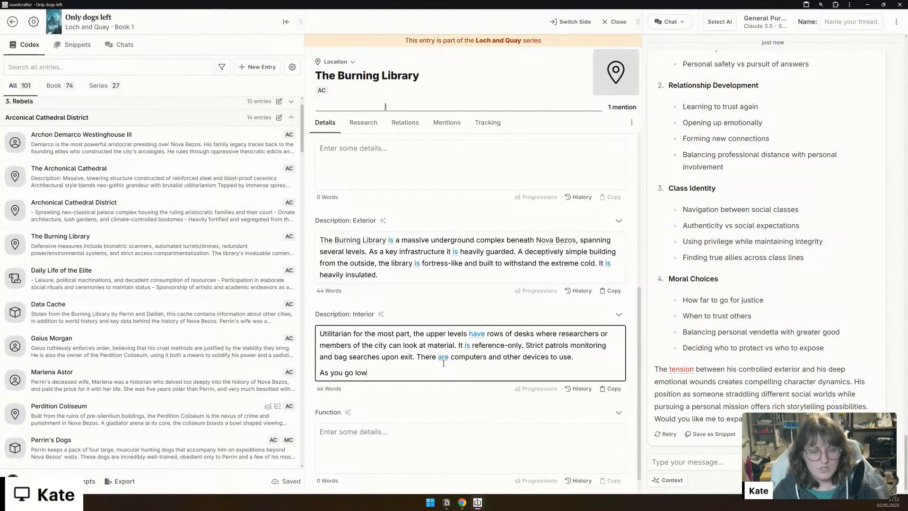
{"action": "key", "text": "ctrl+BackSpace"}
{"action": "key", "text": "ctrl+BackSpace"}
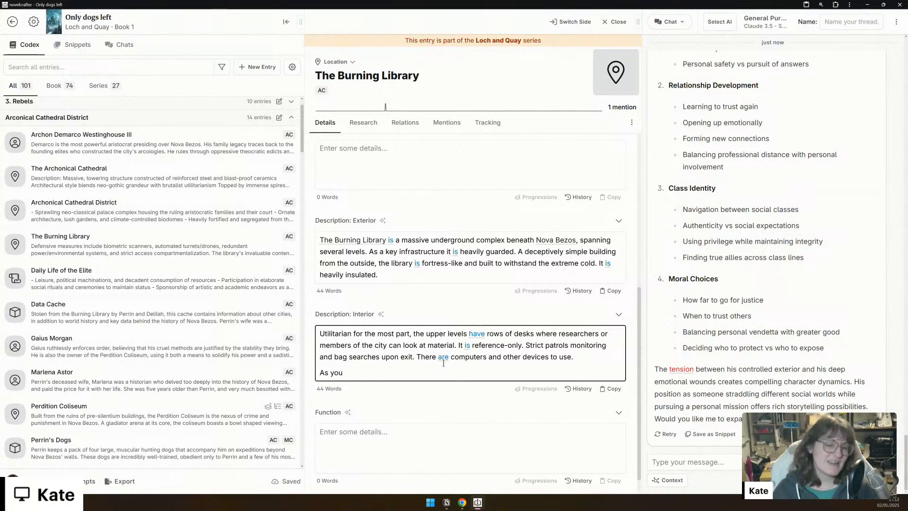
{"action": "key", "text": "BackSpace"}
{"action": "key", "text": "BackSpace"}
{"action": "key", "text": "BackSpace"}
{"action": "key", "text": "BackSpace"}
{"action": "key", "text": "BackSpace"}
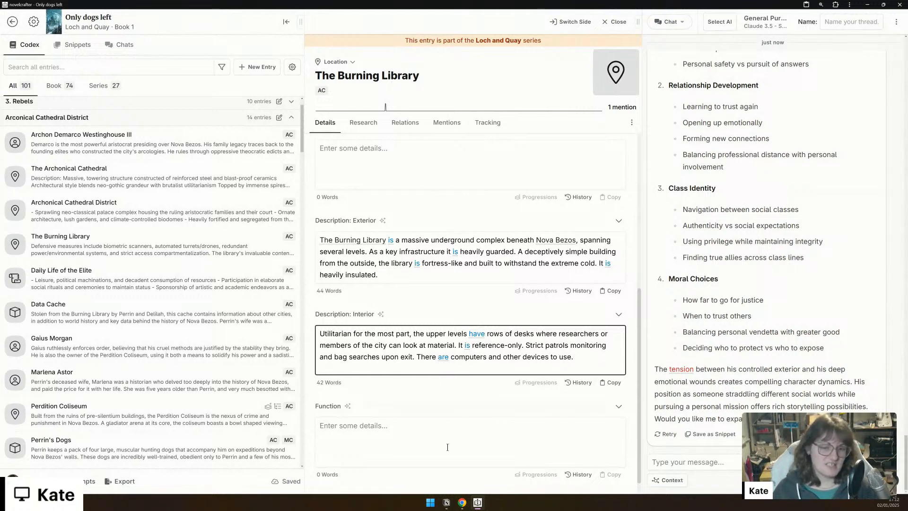
Step: Fill in The Burning Library's Function detail with "The hub of knowledge, and the entirety of the city's past."
{"action": "scroll", "coordinate": [485, 277], "scroll_direction": "down", "scroll_amount": 1}
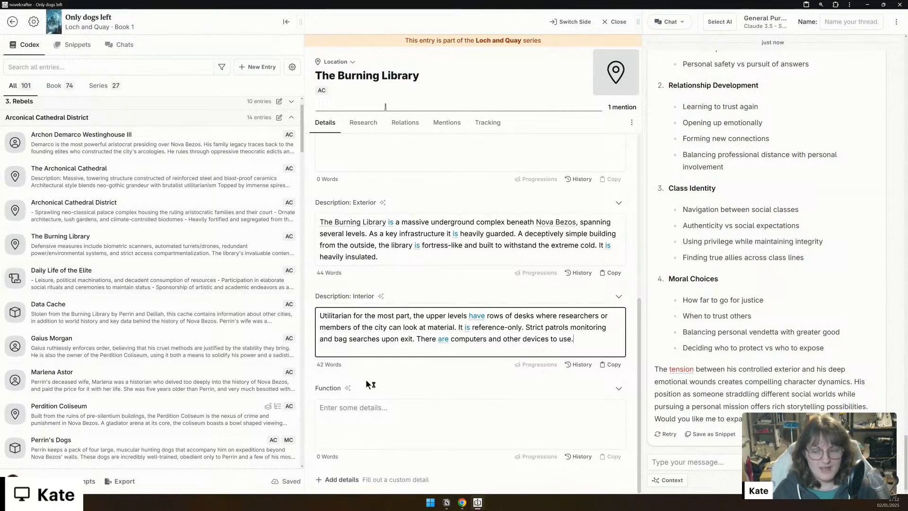
{"action": "left_click", "coordinate": [440, 419]}
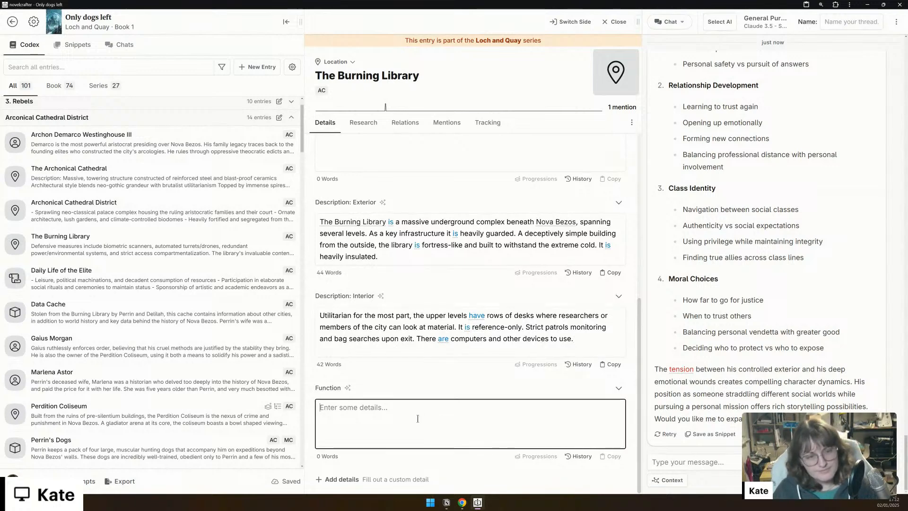
{"action": "scroll", "coordinate": [420, 416], "scroll_direction": "up", "scroll_amount": 6}
{"action": "scroll", "coordinate": [417, 419], "scroll_direction": "down", "scroll_amount": 6}
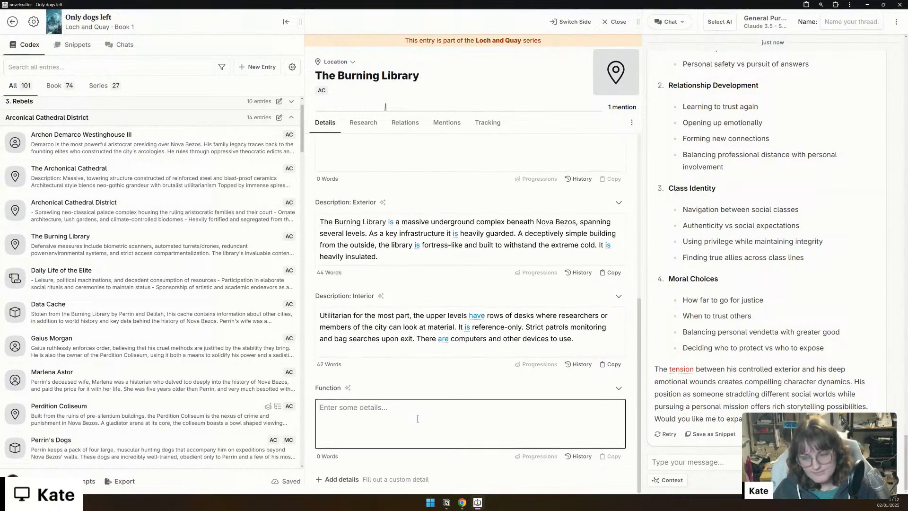
{"action": "type", "text": "The key"}
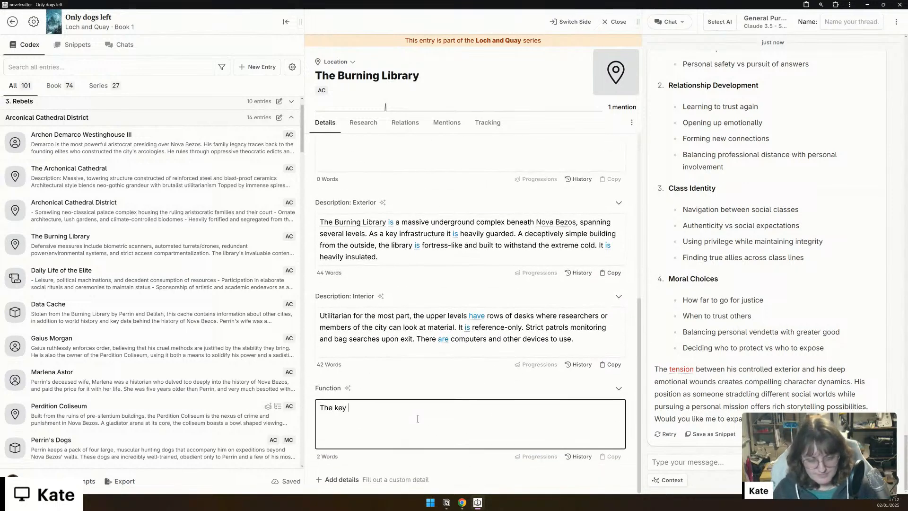
{"action": "key", "text": "BackSpace"}
{"action": "key", "text": "BackSpace"}
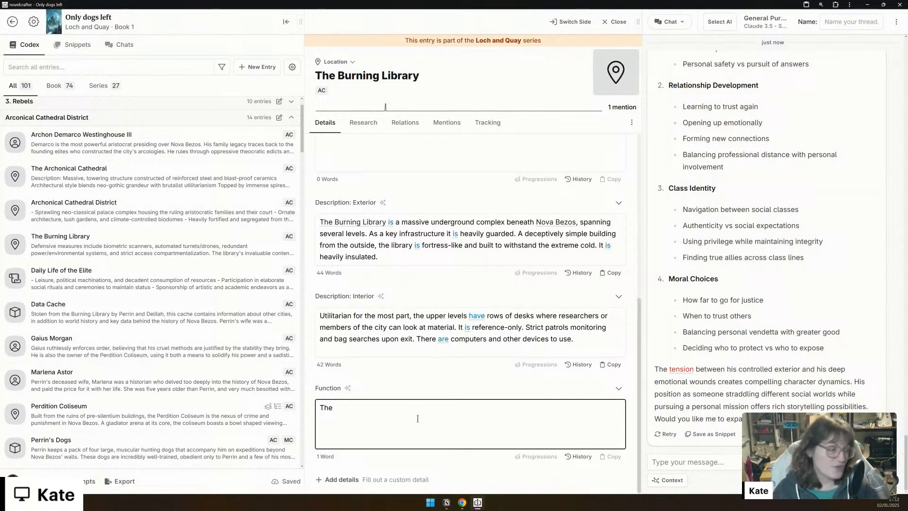
{"action": "type", "text": "hub of knowledge, and th"}
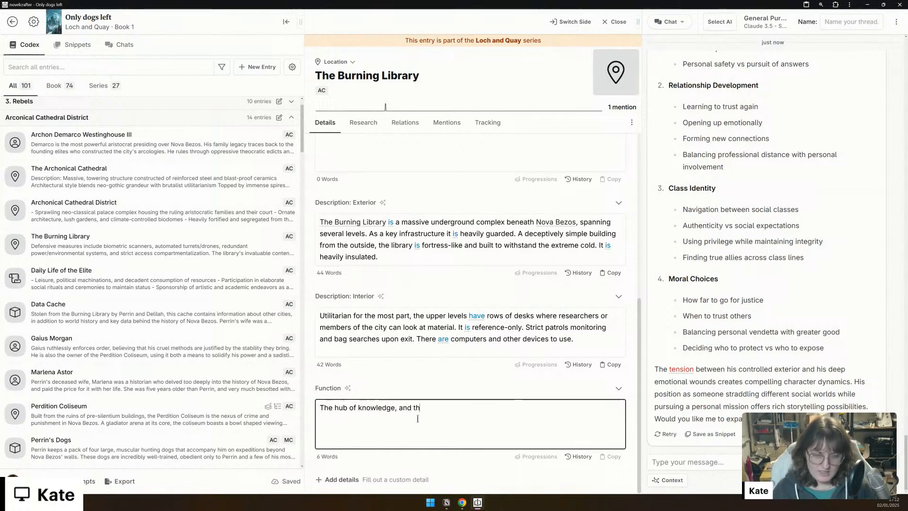
{"action": "type", "text": "e entirety of"}
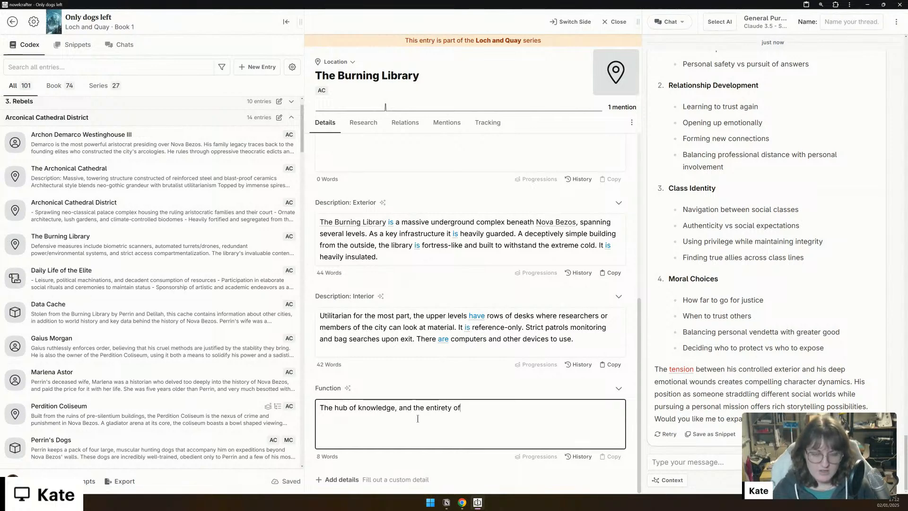
{"action": "type", "text": " the city's past."}
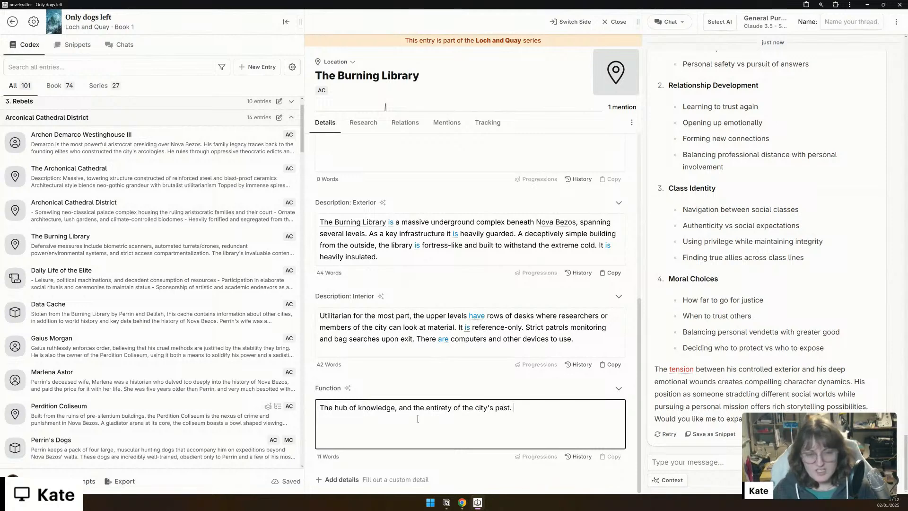
Step: Review The Burning Library's description, backstory, Delilah's Opinions and interior and exterior details for what is still missing
{"action": "scroll", "coordinate": [434, 244], "scroll_direction": "up", "scroll_amount": 10}
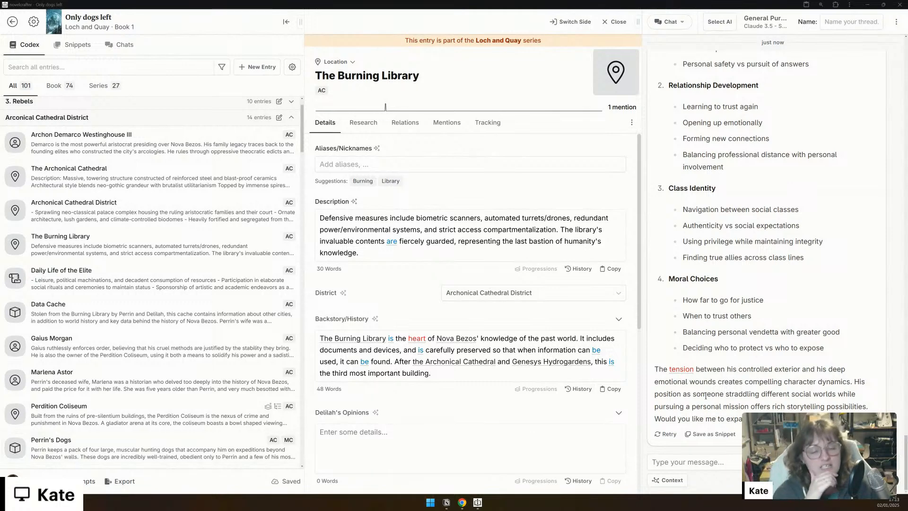
{"action": "scroll", "coordinate": [441, 248], "scroll_direction": "down", "scroll_amount": 1}
{"action": "scroll", "coordinate": [441, 247], "scroll_direction": "up", "scroll_amount": 1}
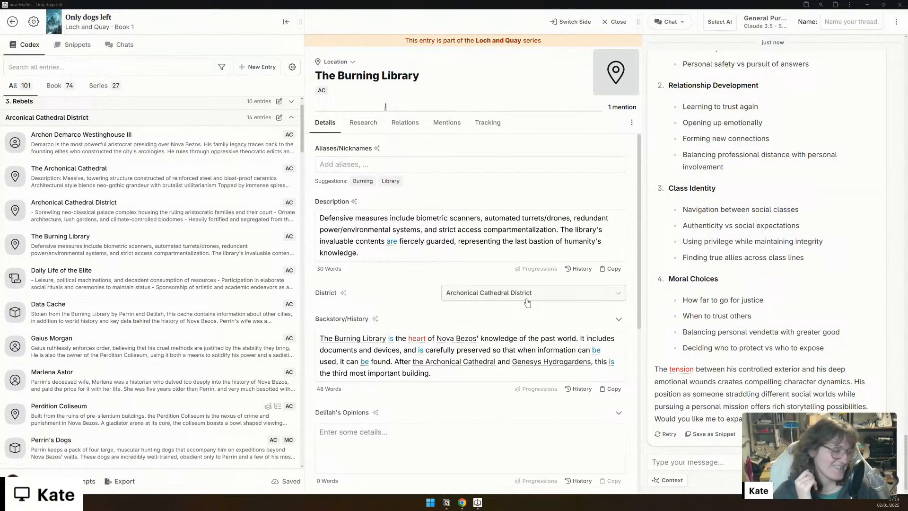
{"action": "scroll", "coordinate": [389, 329], "scroll_direction": "down", "scroll_amount": 1}
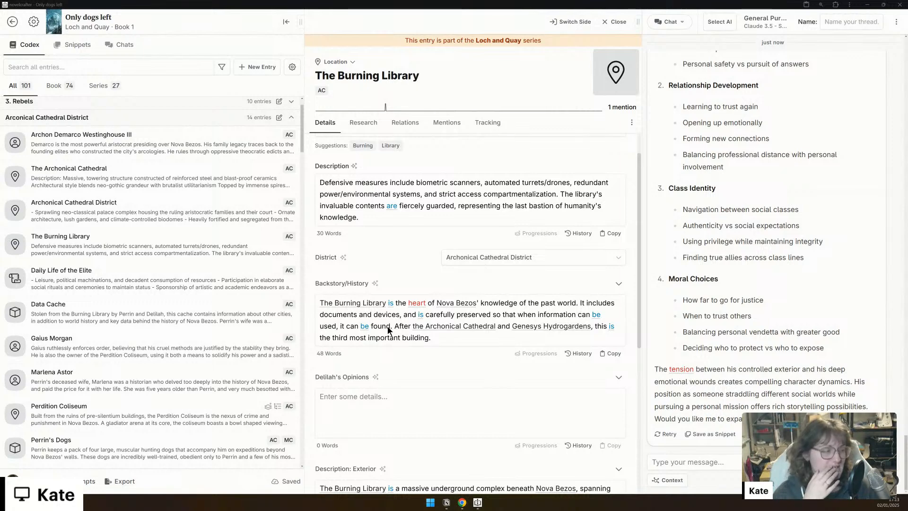
{"action": "scroll", "coordinate": [388, 328], "scroll_direction": "up", "scroll_amount": 1}
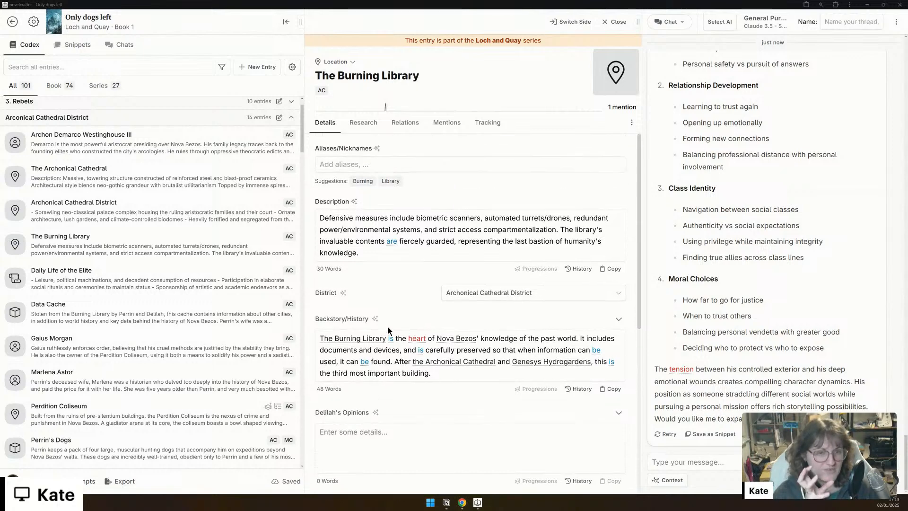
{"action": "scroll", "coordinate": [387, 325], "scroll_direction": "down", "scroll_amount": 1}
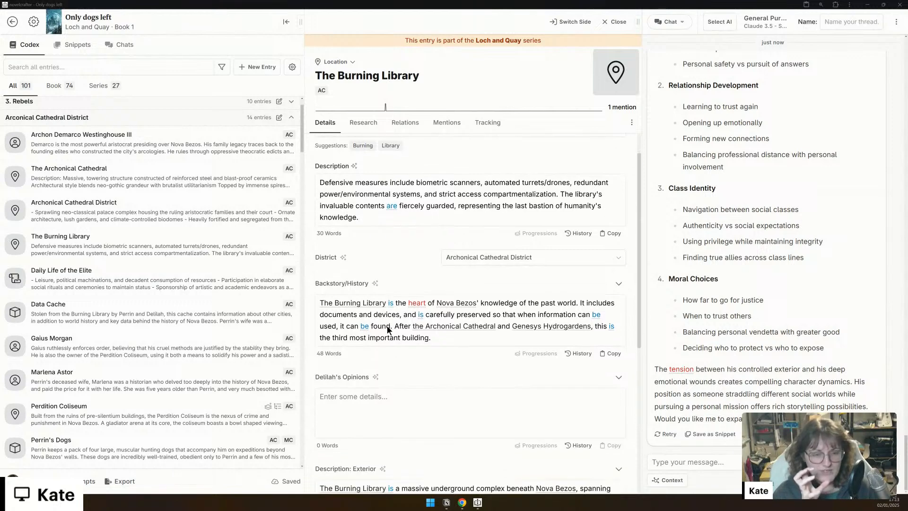
{"action": "scroll", "coordinate": [388, 326], "scroll_direction": "up", "scroll_amount": 1}
{"action": "scroll", "coordinate": [387, 327], "scroll_direction": "down", "scroll_amount": 2}
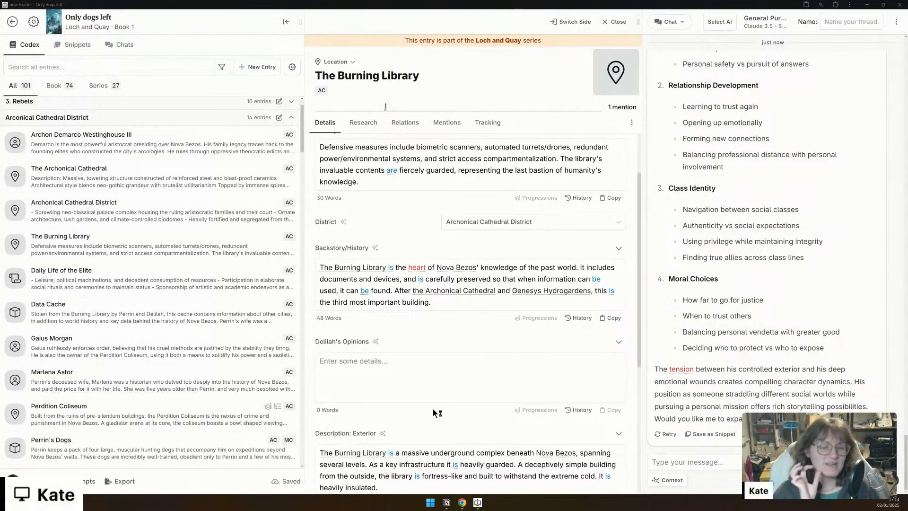
{"action": "left_click", "coordinate": [401, 355]}
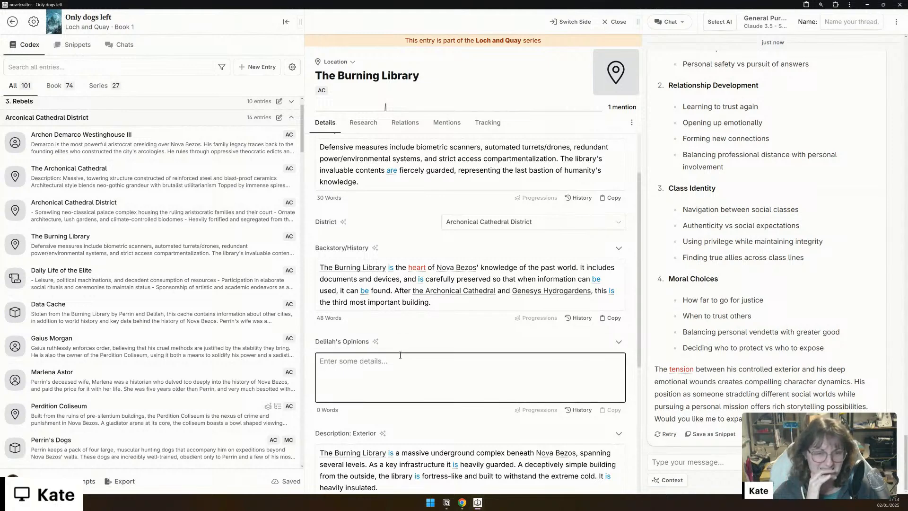
{"action": "scroll", "coordinate": [401, 355], "scroll_direction": "down", "scroll_amount": 5}
{"action": "scroll", "coordinate": [400, 355], "scroll_direction": "up", "scroll_amount": 2}
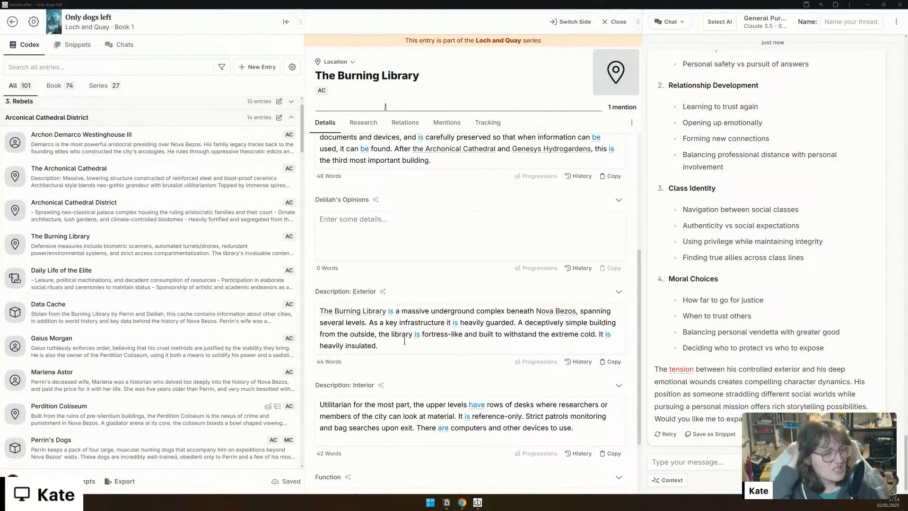
Step: Switch from the chat to the manuscript's writing view and open Chapter 18
{"action": "left_click", "coordinate": [667, 22]}
{"action": "left_click", "coordinate": [672, 55]}
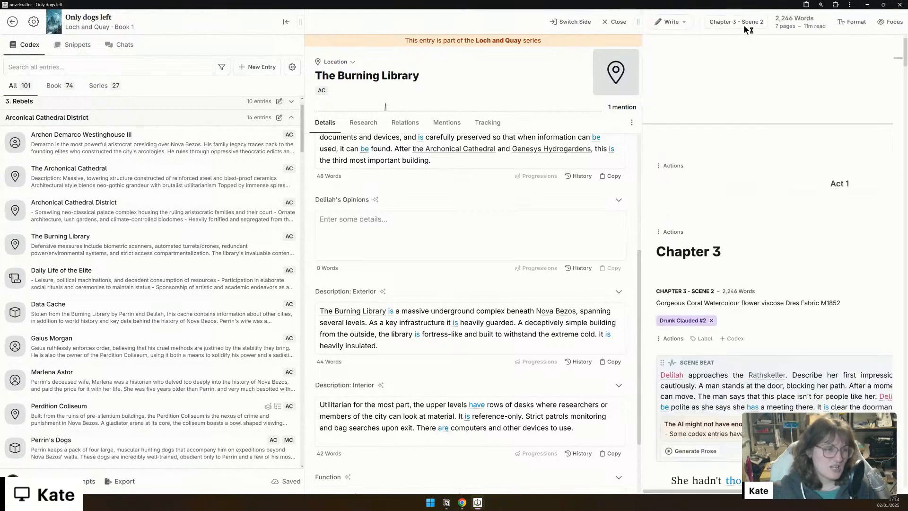
{"action": "left_click", "coordinate": [736, 22]}
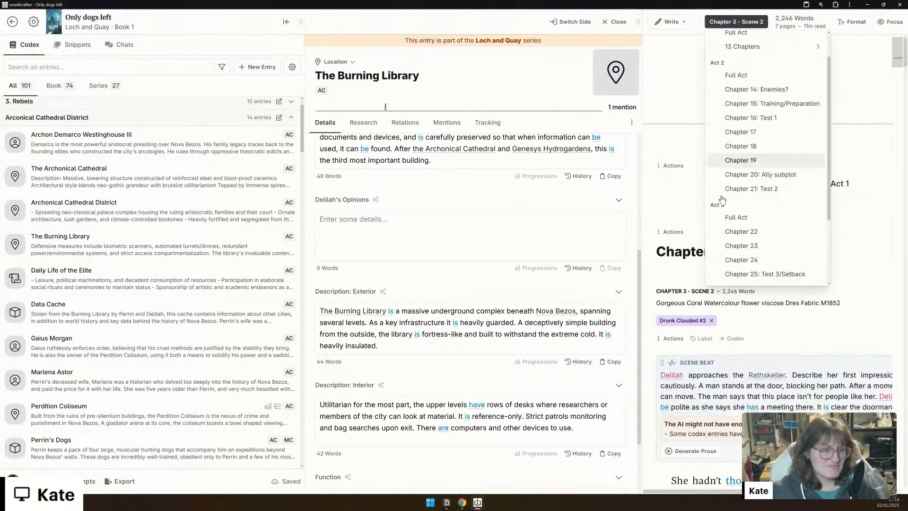
{"action": "left_click", "coordinate": [741, 181]}
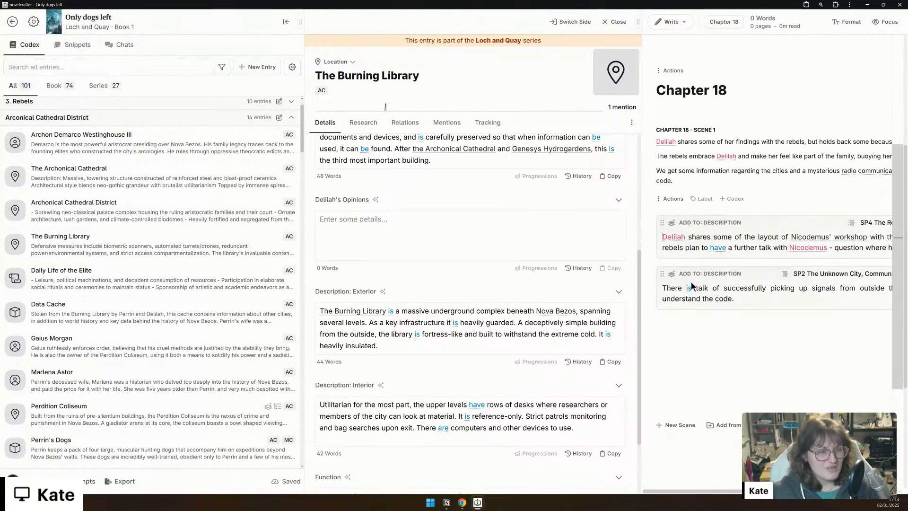
Step: Insert a codex progression below the existing additions in Chapter 18, Scene 1
{"action": "left_click", "coordinate": [706, 339]}
{"action": "type", "text": "/"}
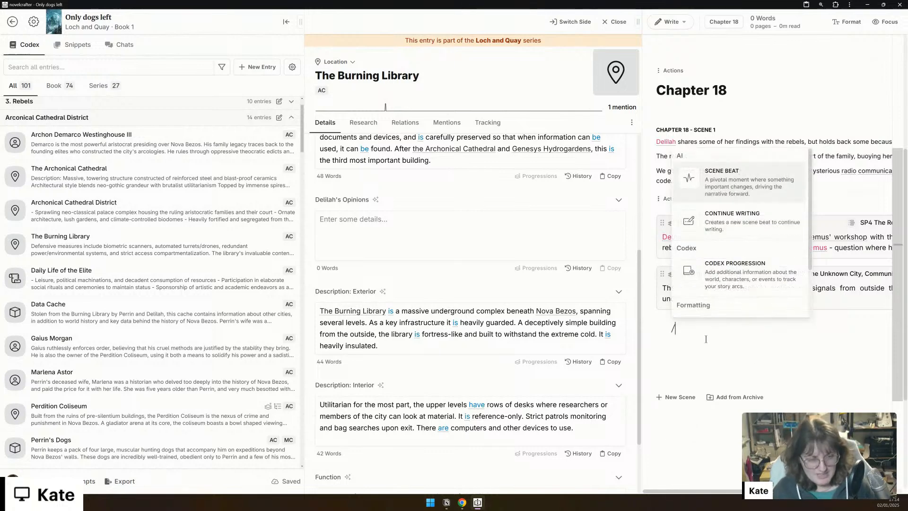
{"action": "left_click", "coordinate": [724, 264]}
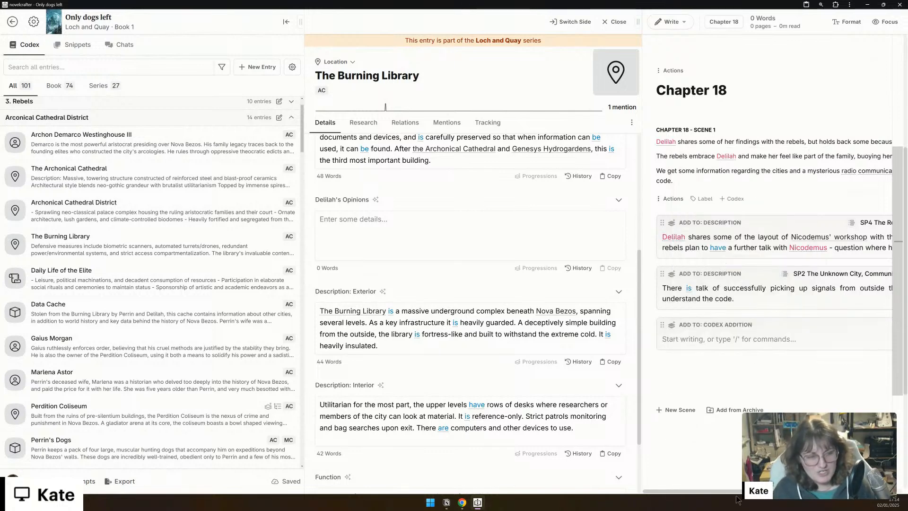
Step: Link the new codex addition in Chapter 18, Scene 1 to The Burning Library and target its Description: Interior detail
{"action": "left_click", "coordinate": [286, 21]}
{"action": "left_click", "coordinate": [800, 325]}
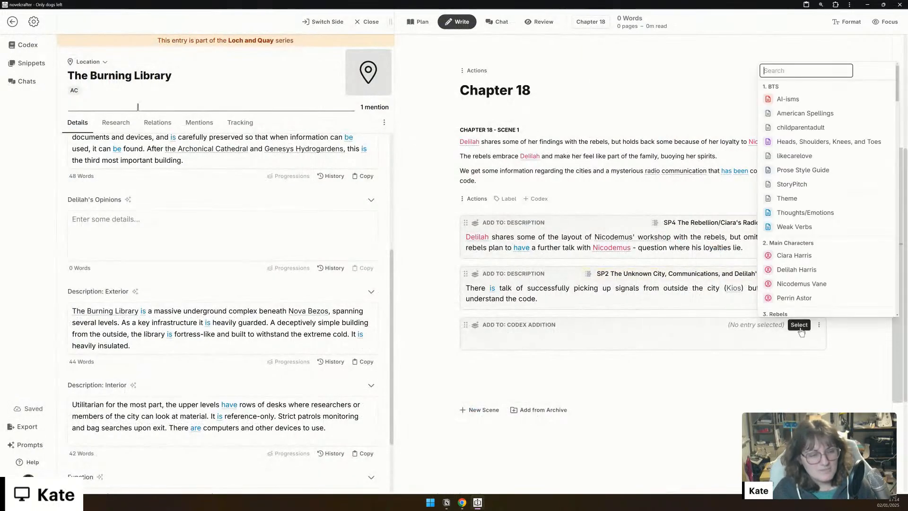
{"action": "type", "text": "burning"}
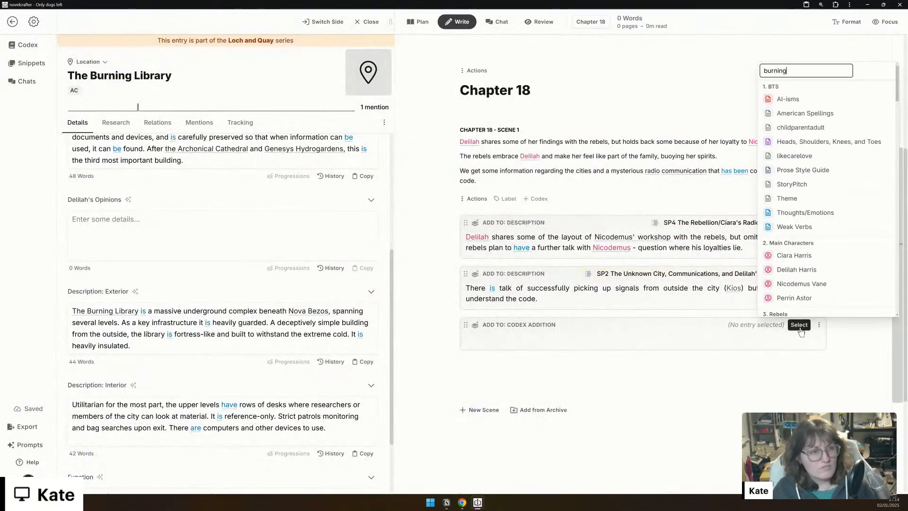
{"action": "left_click", "coordinate": [837, 370]}
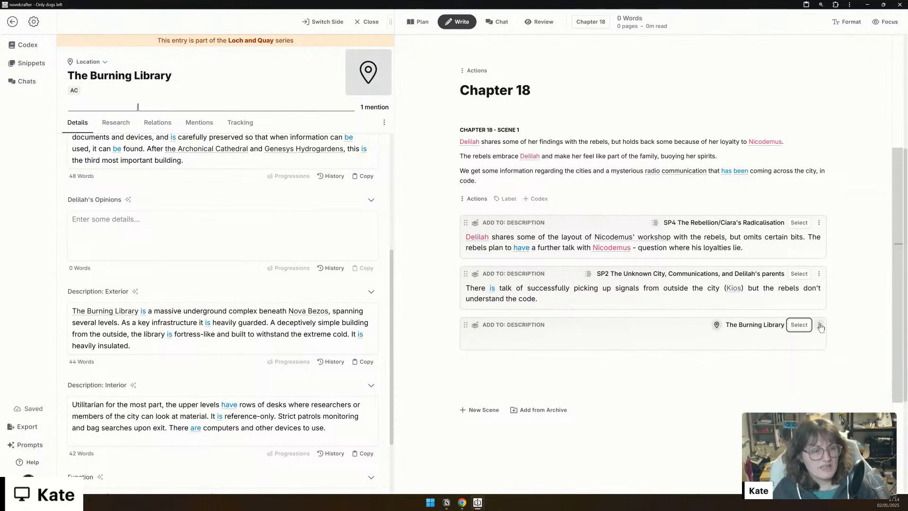
{"action": "left_click", "coordinate": [819, 325]}
{"action": "left_click", "coordinate": [775, 408]}
Step: Write "In the lower floors, the architecture grows older. There is a lot more wood used, and" in The Burning Library addition
{"action": "left_click", "coordinate": [548, 341]}
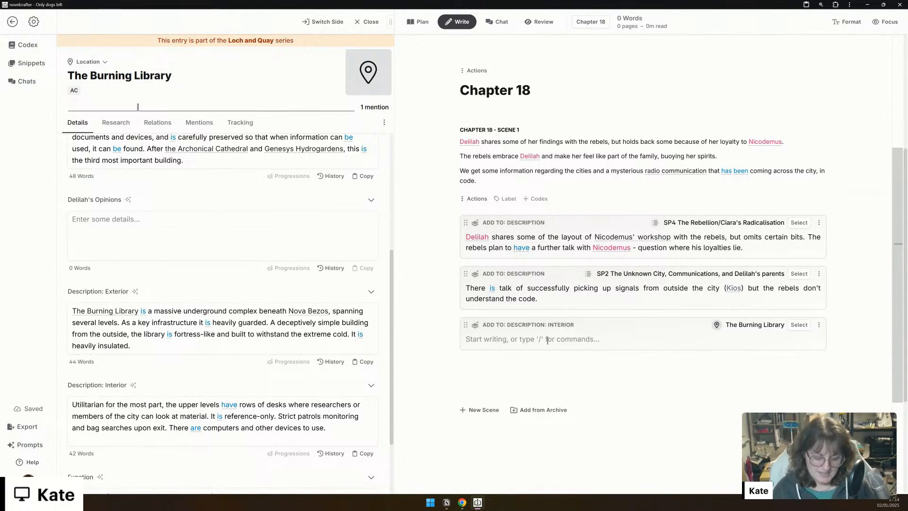
{"action": "type", "text": "In the lower"}
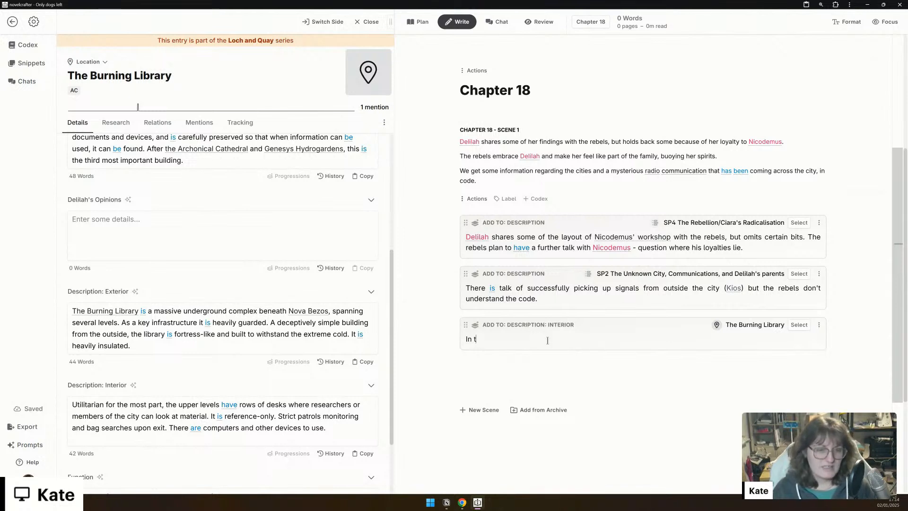
{"action": "type", "text": "ors, the archi"}
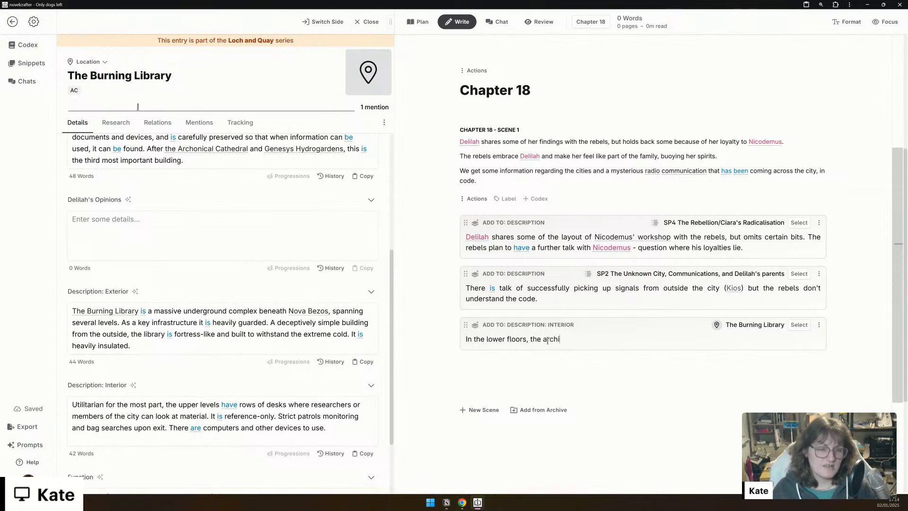
{"action": "type", "text": "tecture grows older"}
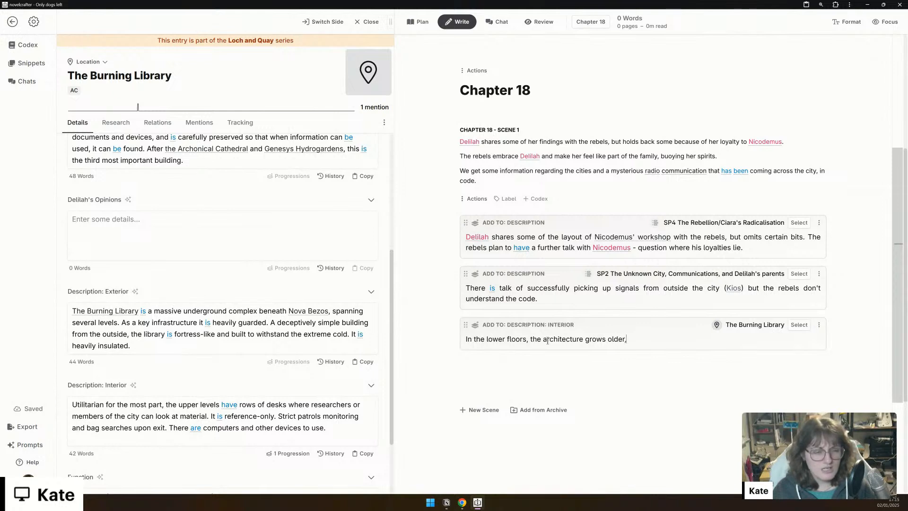
{"action": "type", "text": ". The"}
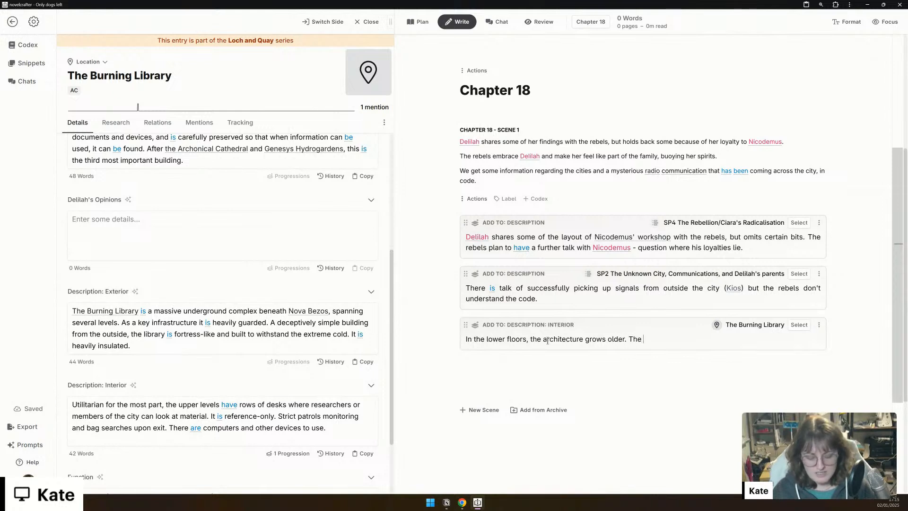
{"action": "type", "text": " mati"}
{"action": "key", "text": "BackSpace"}
{"action": "key", "text": "BackSpace"}
{"action": "key", "text": "BackSpace"}
{"action": "key", "text": "BackSpace"}
{"action": "key", "text": "BackSpace"}
{"action": "type", "text": "re is a lot more wood used, and"}
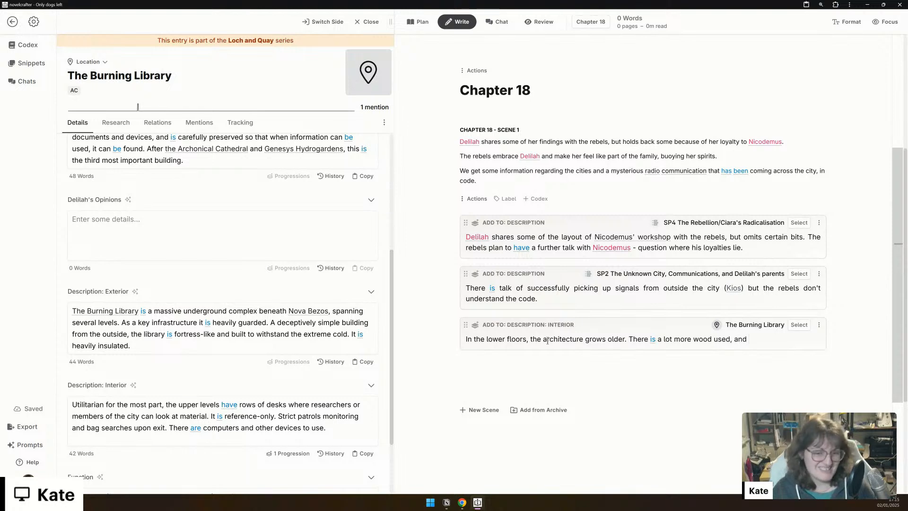
Step: Check the progression listed under The Burning Library's interior description and delete that addition from Chapter 18, Scene 1
{"action": "left_click", "coordinate": [286, 453]}
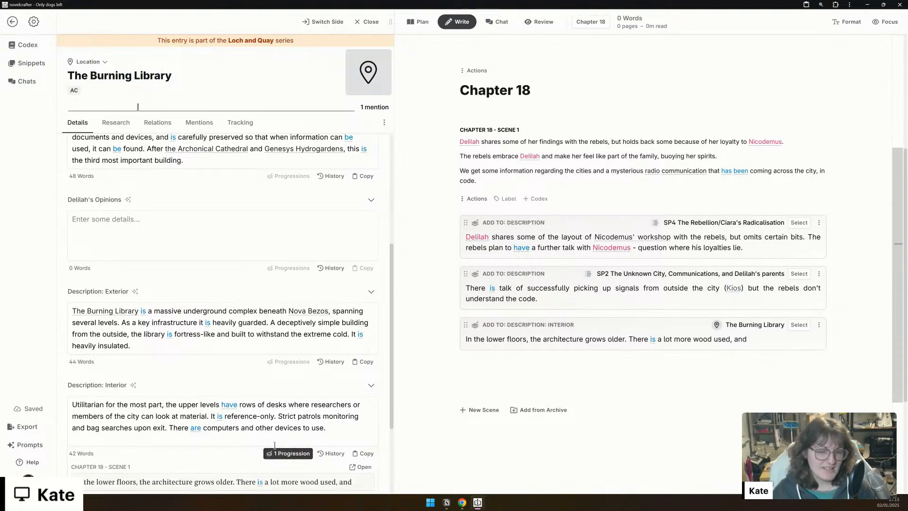
{"action": "scroll", "coordinate": [275, 445], "scroll_direction": "down", "scroll_amount": 2}
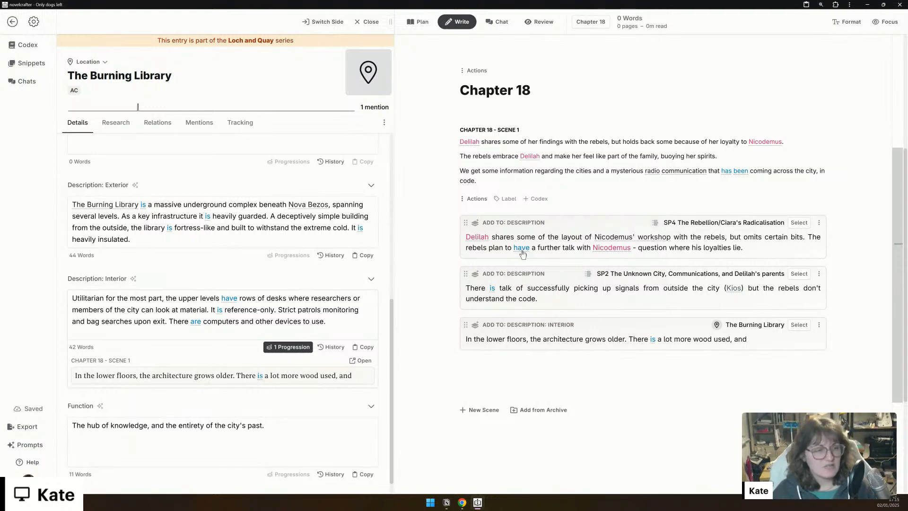
{"action": "left_click", "coordinate": [819, 327]}
{"action": "left_click", "coordinate": [736, 459]}
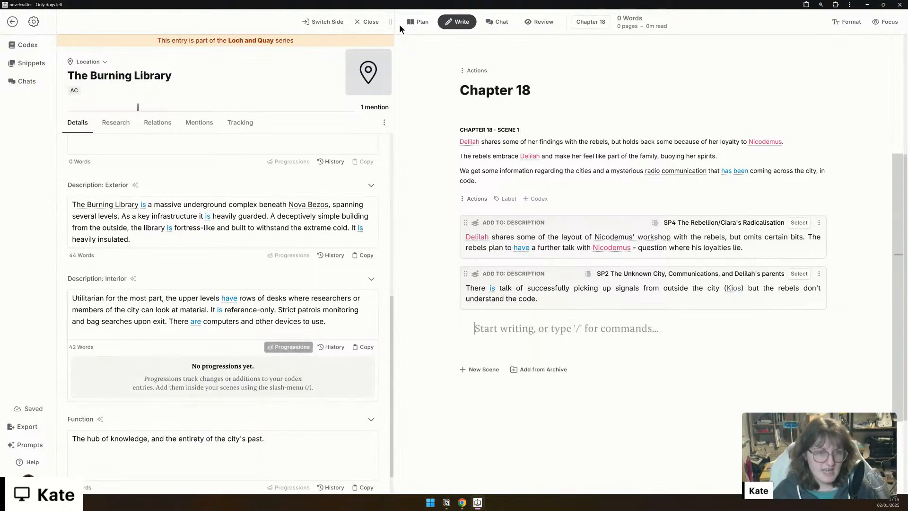
Step: Return from the manuscript to the chat view and reopen the codex list as a narrower column beside The Burning Library
{"action": "left_click", "coordinate": [498, 21]}
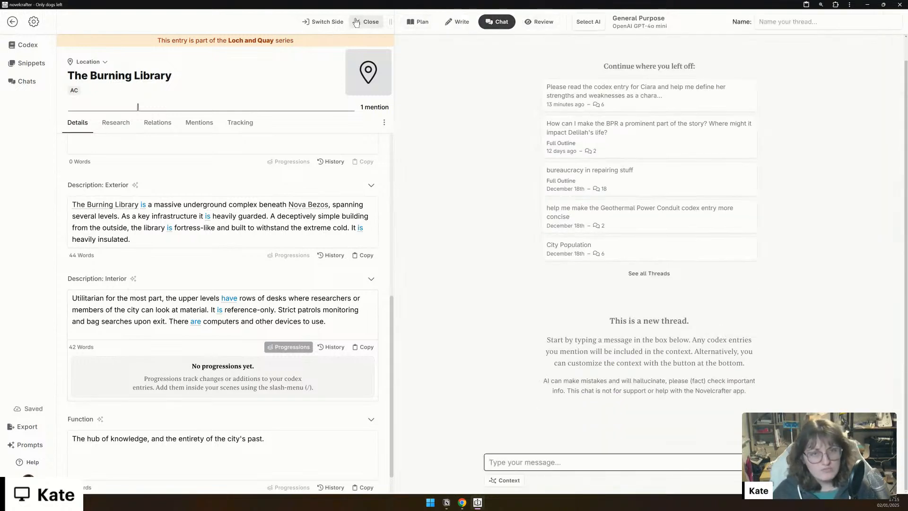
{"action": "left_click", "coordinate": [26, 44]}
{"action": "left_click_drag", "start_coordinate": [302, 28], "coordinate": [235, 29]}
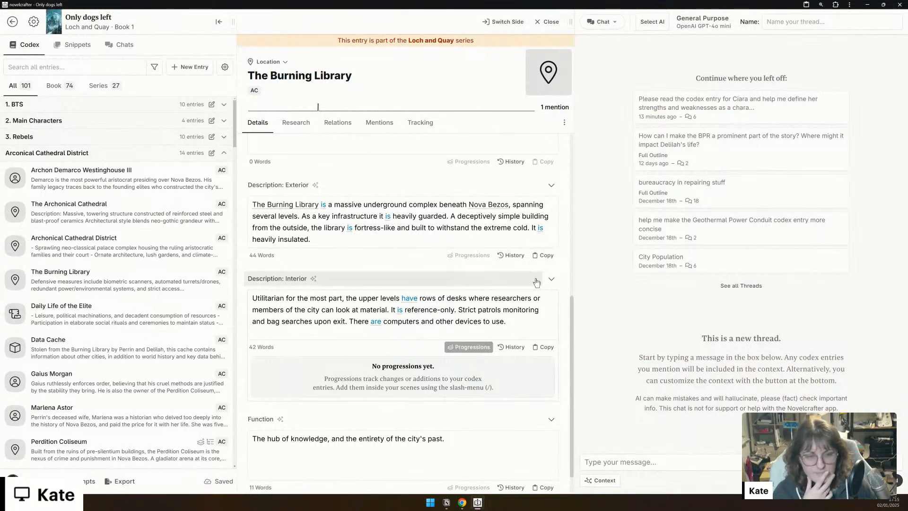
{"action": "left_click", "coordinate": [551, 279]}
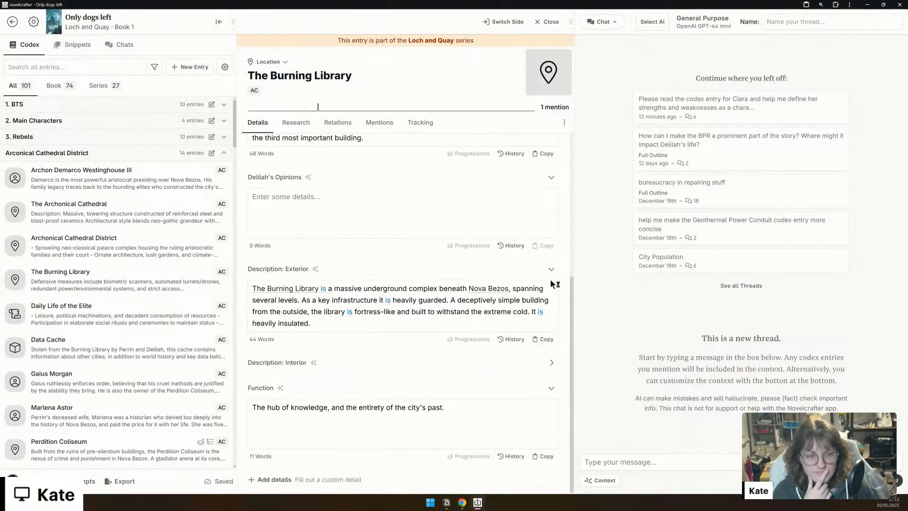
{"action": "left_click", "coordinate": [552, 363]}
Step: Begin Delilah's Opinions for The Burning Library with "Delilah is a little intimidated by the library. She feels very uncultured there, and"
{"action": "scroll", "coordinate": [554, 365], "scroll_direction": "up", "scroll_amount": 3}
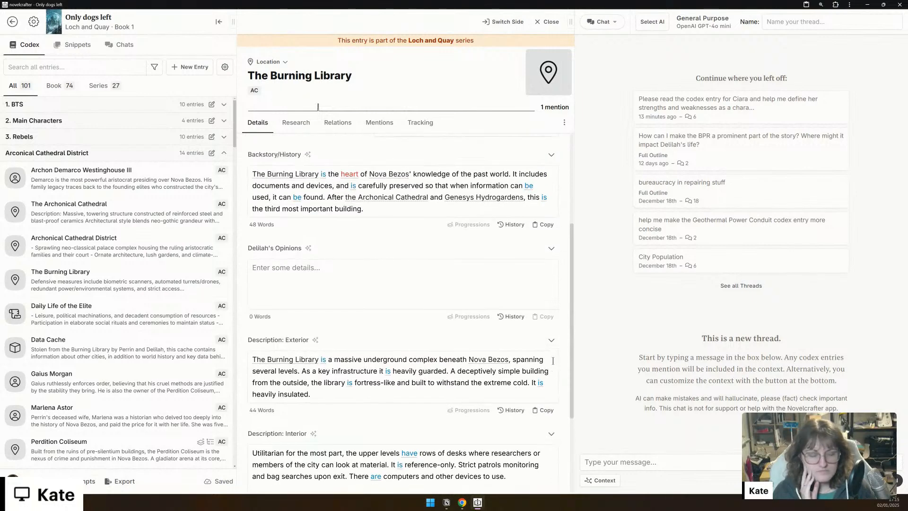
{"action": "left_click", "coordinate": [313, 317]}
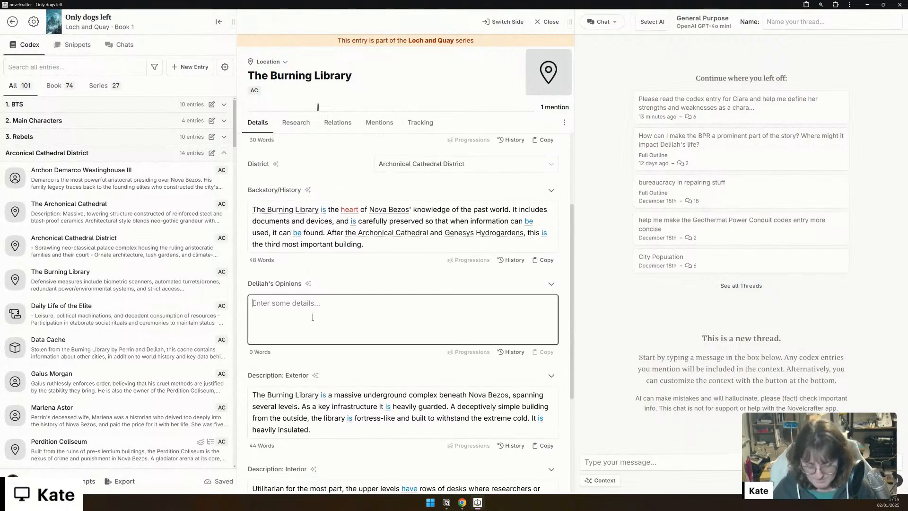
{"action": "type", "text": "Delilah is "}
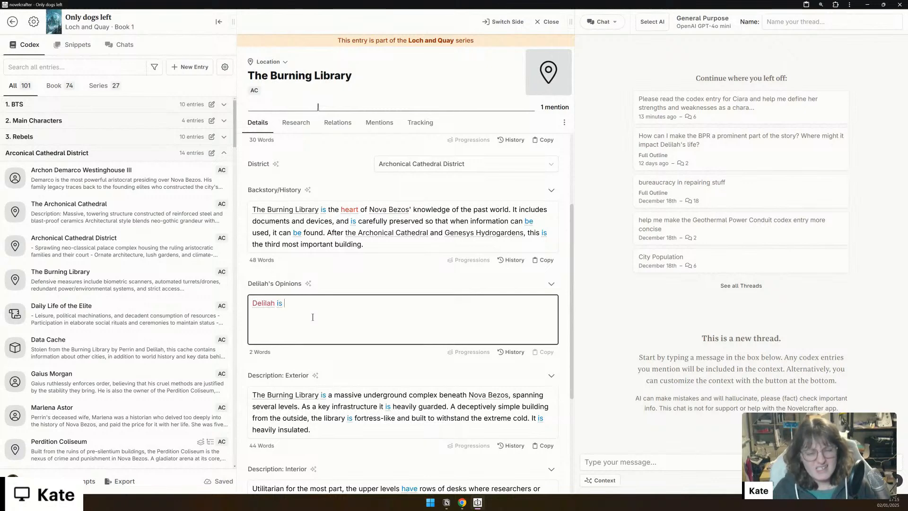
{"action": "type", "text": "a little int"}
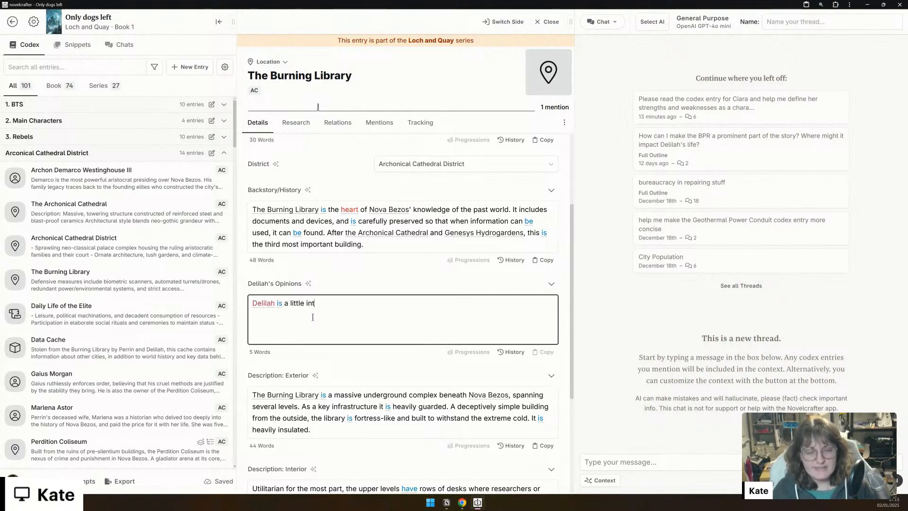
{"action": "type", "text": "imidated by t"}
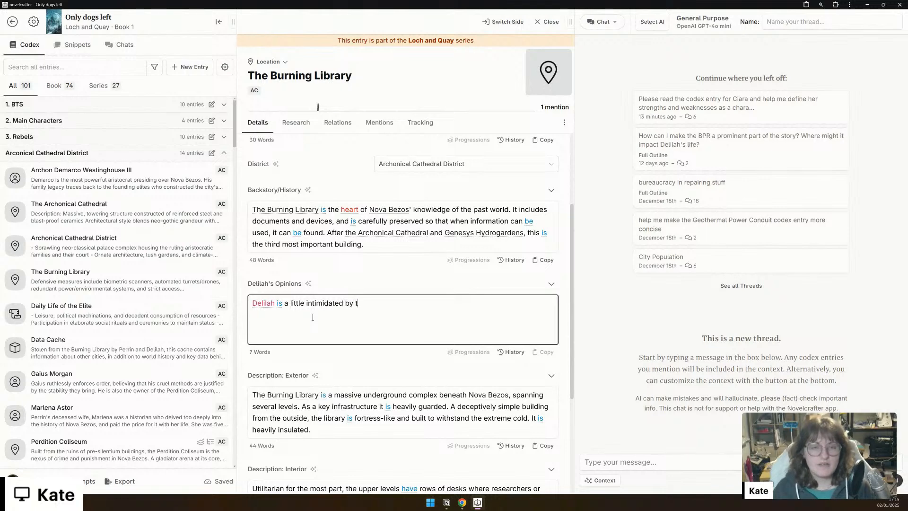
{"action": "type", "text": "he library. She fe"}
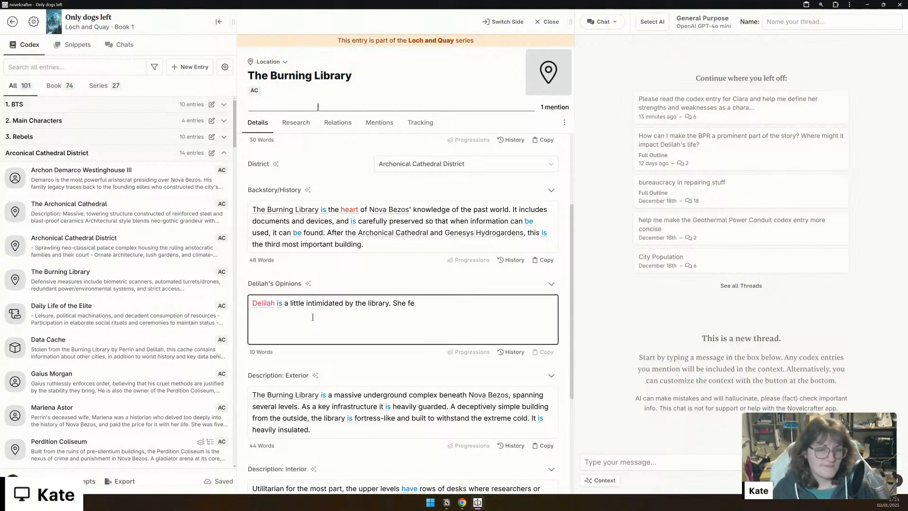
{"action": "type", "text": "els very u"}
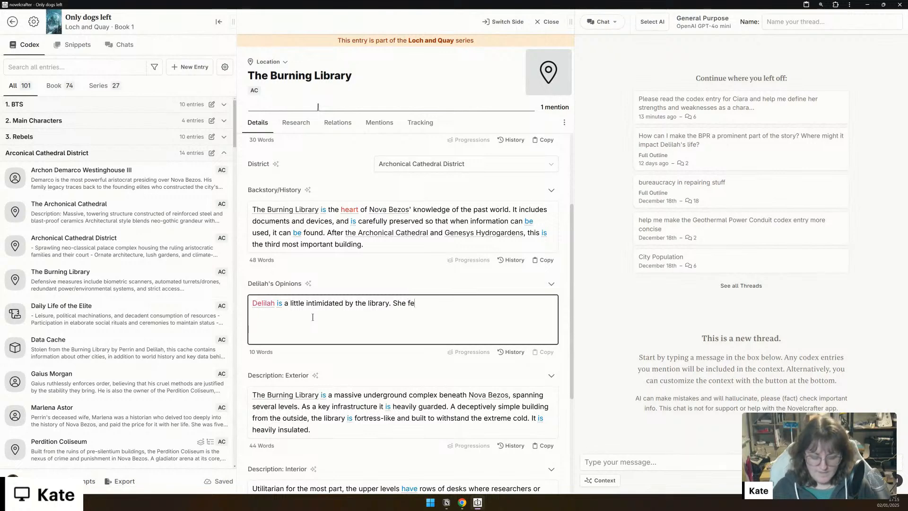
{"action": "type", "text": "ncul"}
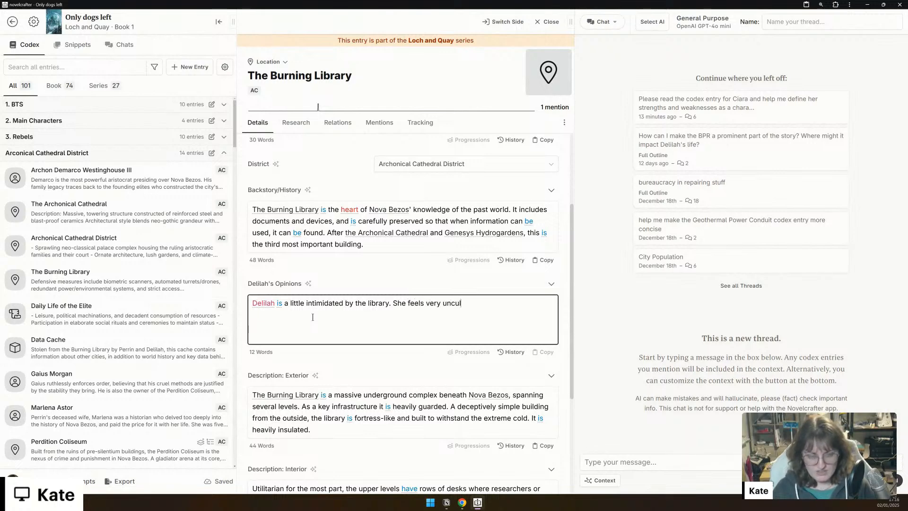
{"action": "type", "text": "tured there, and "}
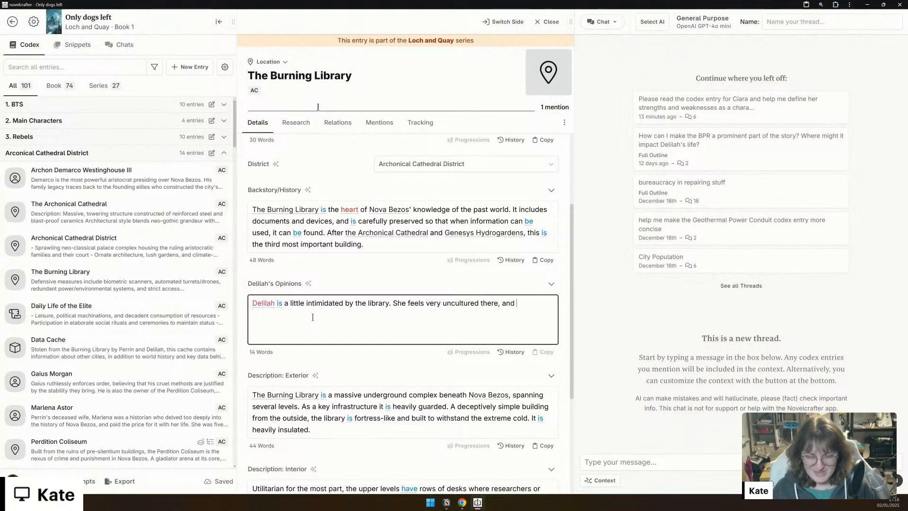
{"action": "type", "text": "hides in a corner"}
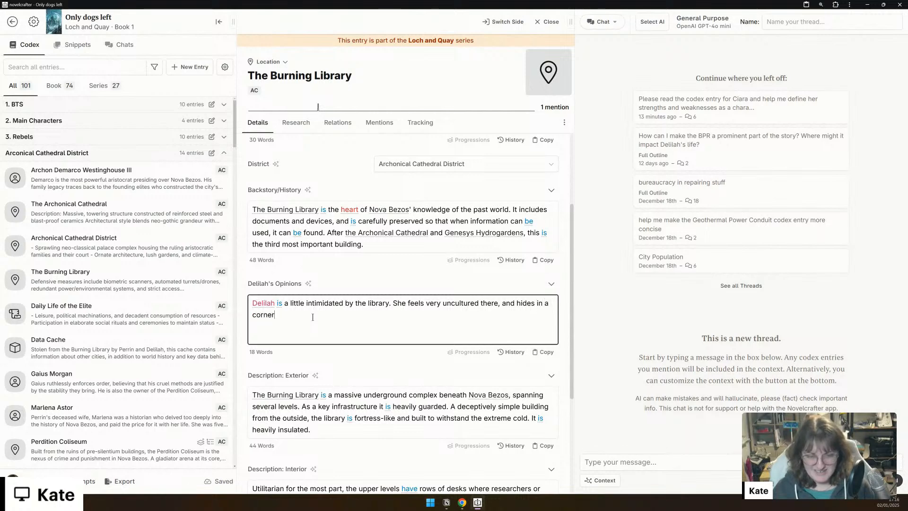
{"action": "key", "text": "BackSpace"}
{"action": "key", "text": "BackSpace"}
{"action": "key", "text": "BackSpace"}
{"action": "key", "text": "BackSpace"}
{"action": "key", "text": "BackSpace"}
{"action": "key", "text": "BackSpace"}
{"action": "key", "text": "BackSpace"}
{"action": "key", "text": "BackSpace"}
{"action": "key", "text": "BackSpace"}
{"action": "key", "text": "BackSpace"}
{"action": "key", "text": "BackSpace"}
{"action": "key", "text": "BackSpace"}
{"action": "key", "text": "BackSpace"}
{"action": "key", "text": "BackSpace"}
{"action": "key", "text": "BackSpace"}
{"action": "key", "text": "BackSpace"}
{"action": "key", "text": "BackSpace"}
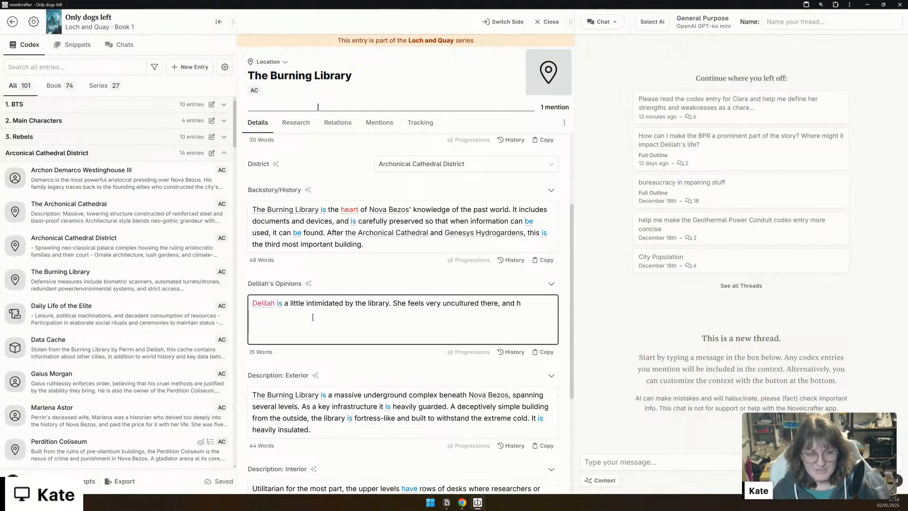
Step: Finish the sentence in Delilah's Opinions with "tries to not touch anything she doesn't have to."
{"action": "type", "text": "tries to "}
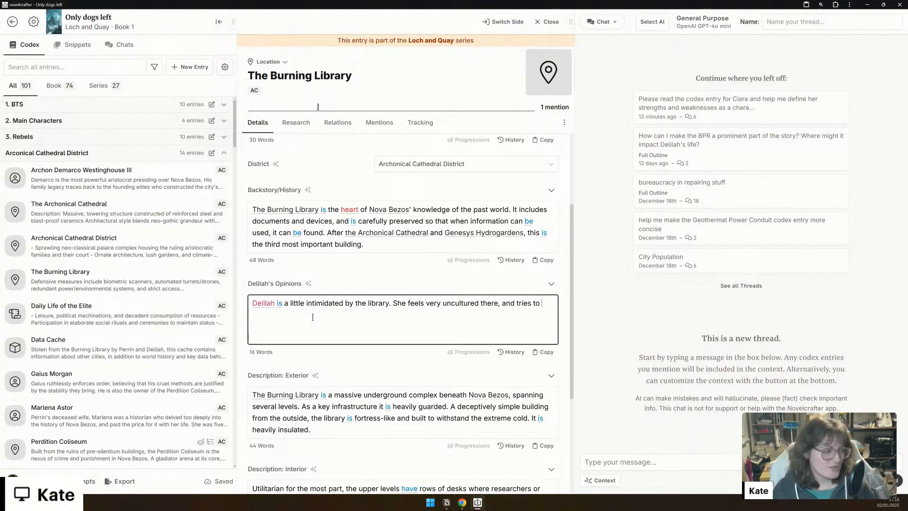
{"action": "type", "text": "not touch a"}
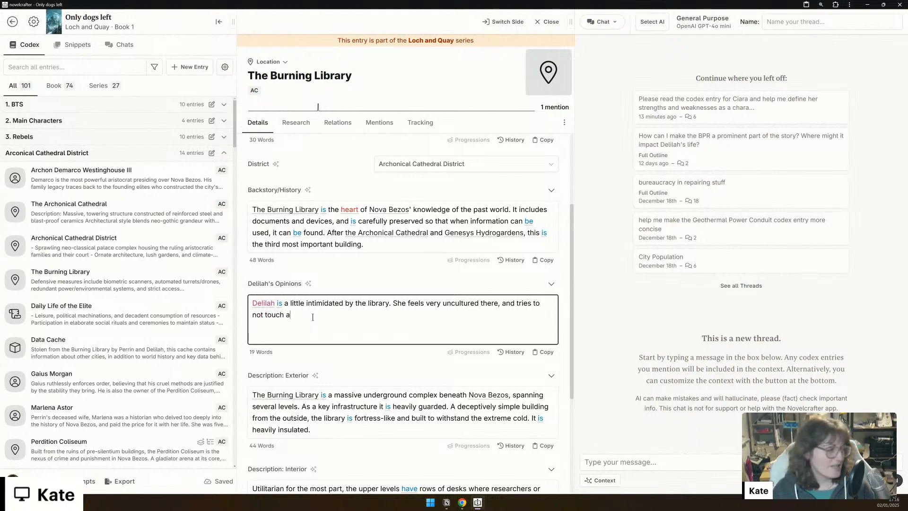
{"action": "type", "text": "nything she doesn't have to."}
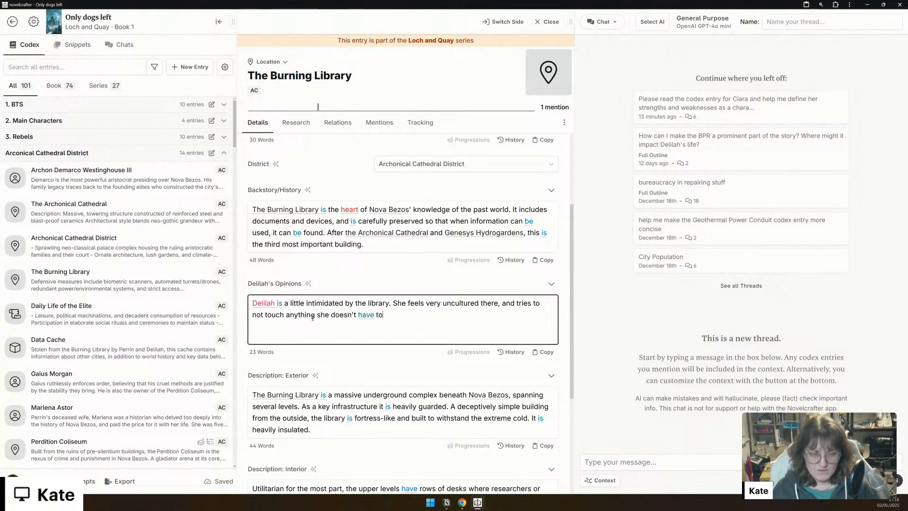
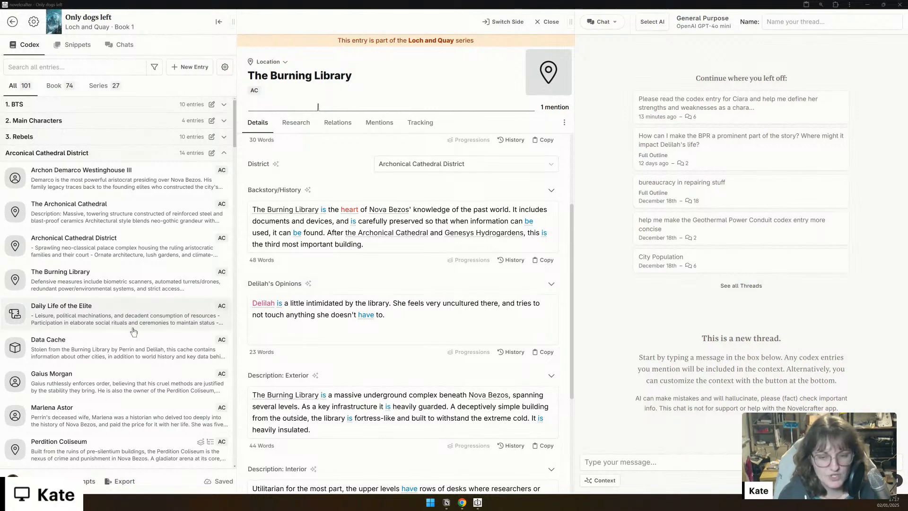
Step: Open the Perrin's Dogs codex entry and add the Delilah's Opinions detail to it
{"action": "scroll", "coordinate": [116, 324], "scroll_direction": "down", "scroll_amount": 2}
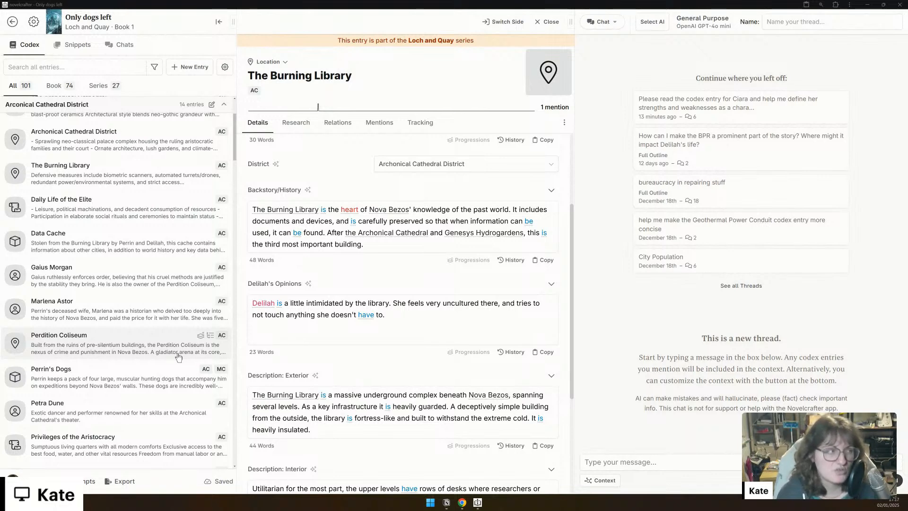
{"action": "scroll", "coordinate": [178, 356], "scroll_direction": "down", "scroll_amount": 1}
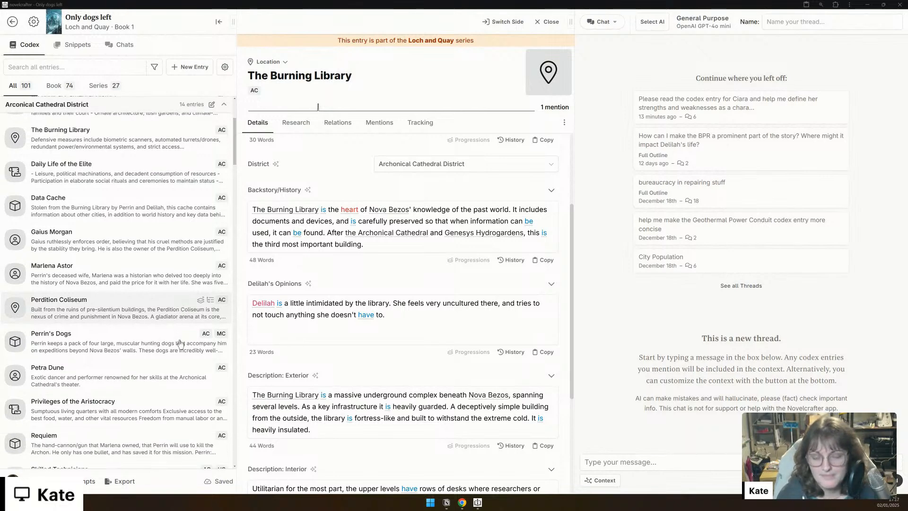
{"action": "left_click", "coordinate": [82, 347]}
{"action": "scroll", "coordinate": [334, 315], "scroll_direction": "down", "scroll_amount": 1}
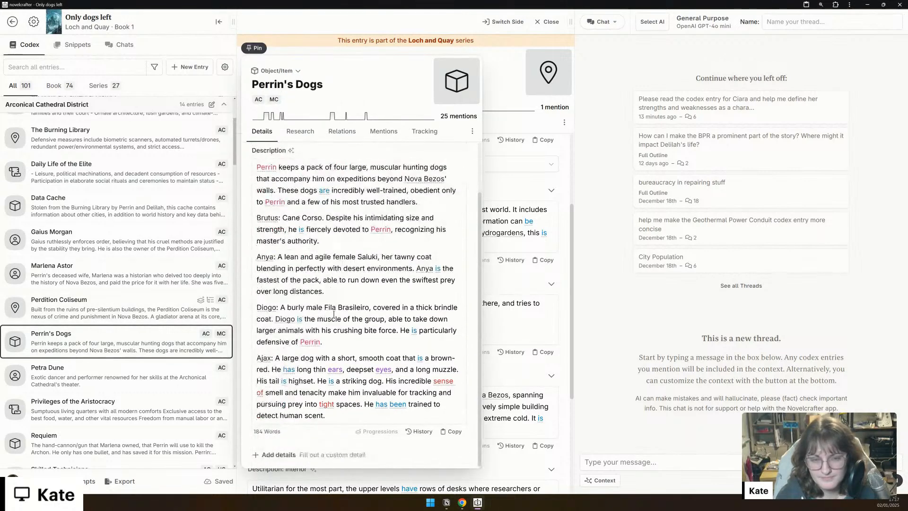
{"action": "left_click", "coordinate": [284, 453]}
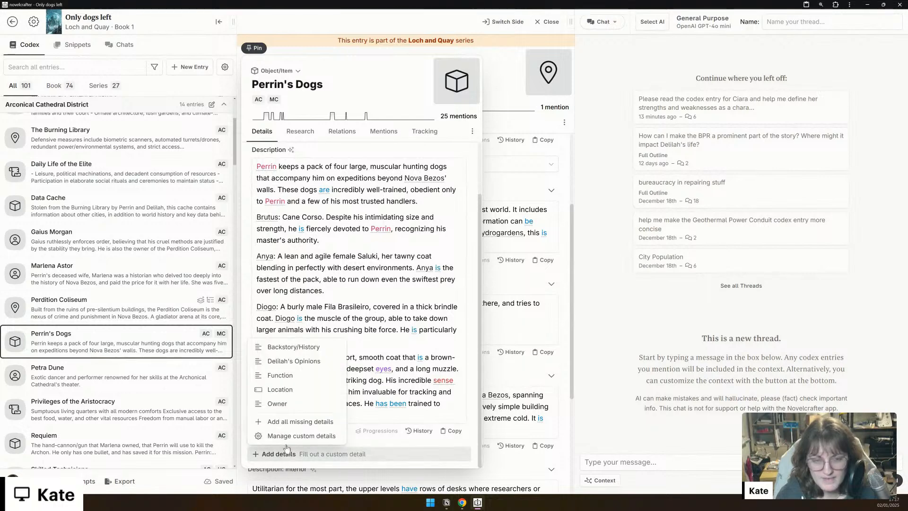
{"action": "left_click", "coordinate": [306, 365]}
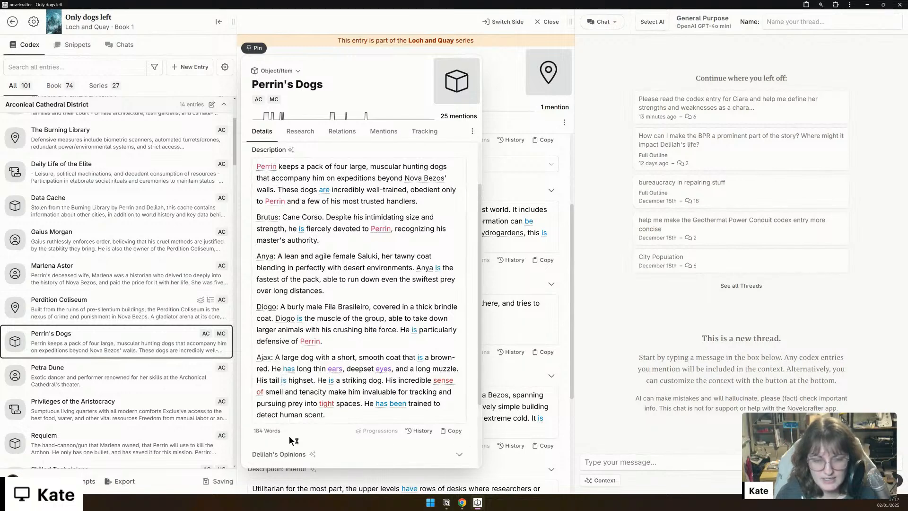
Step: Add the Owner detail to the Perrin's Dogs entry and expand it for editing
{"action": "left_click", "coordinate": [279, 455]}
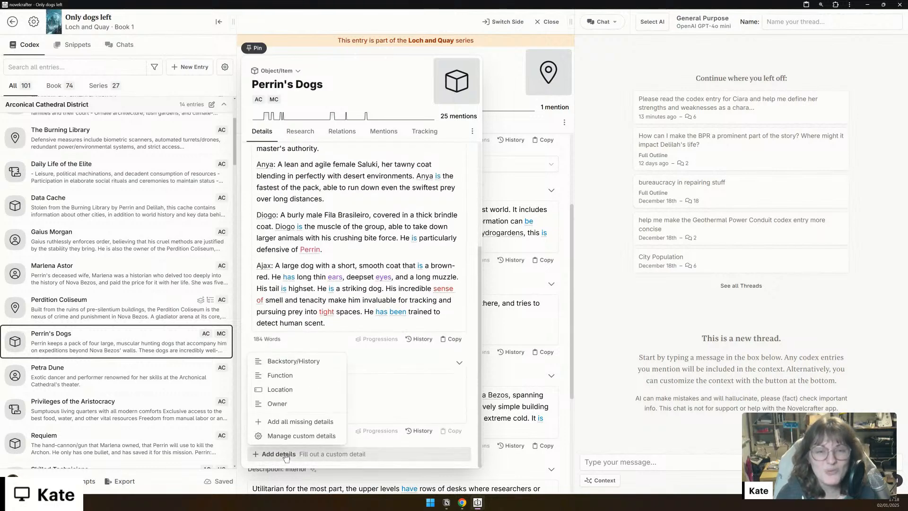
{"action": "left_click", "coordinate": [295, 409]}
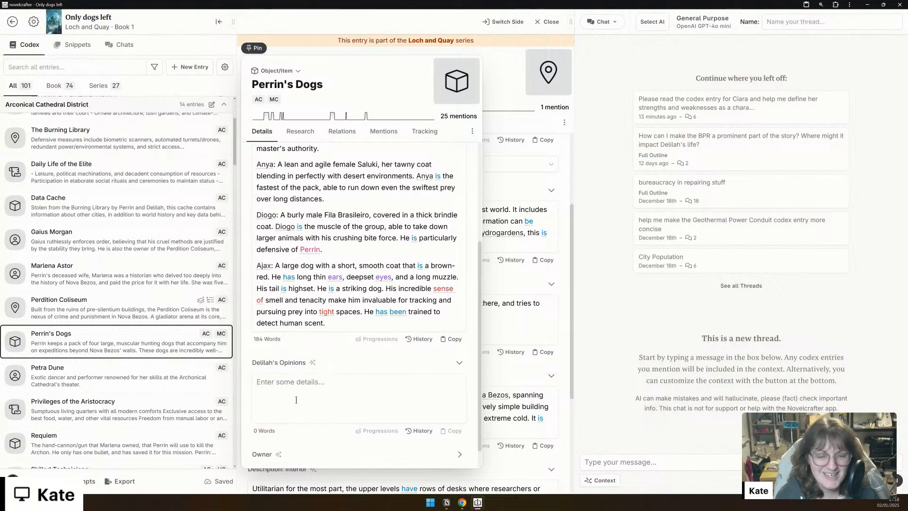
{"action": "scroll", "coordinate": [297, 402], "scroll_direction": "down", "scroll_amount": 1}
{"action": "left_click", "coordinate": [373, 429]}
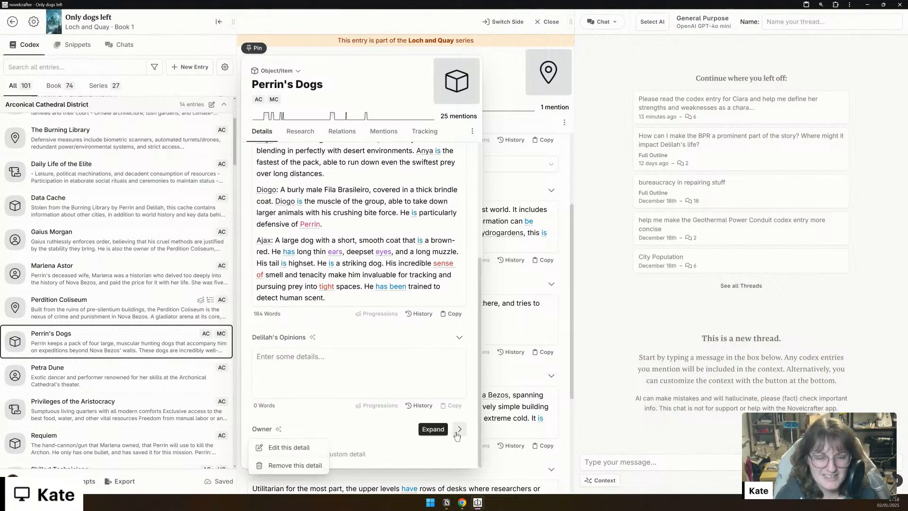
{"action": "left_click", "coordinate": [459, 429]}
{"action": "left_click", "coordinate": [294, 466]}
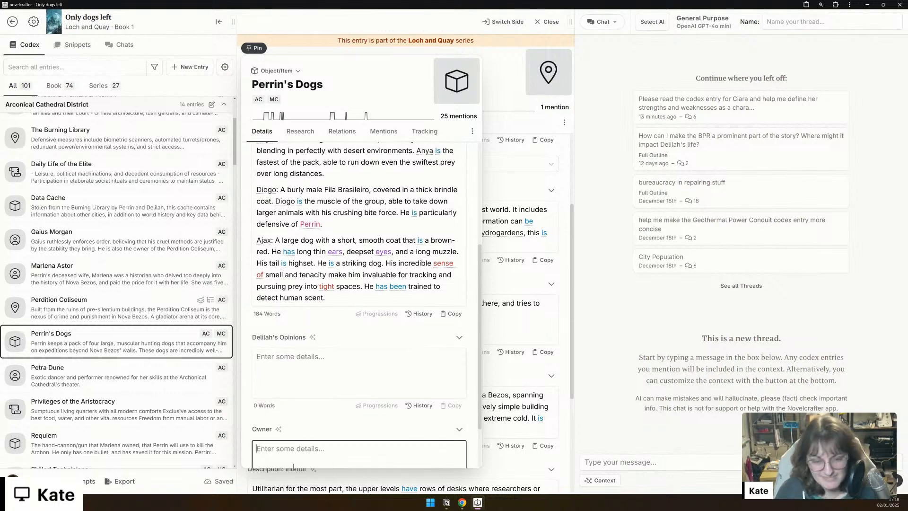
{"action": "type", "text": "Prrin"}
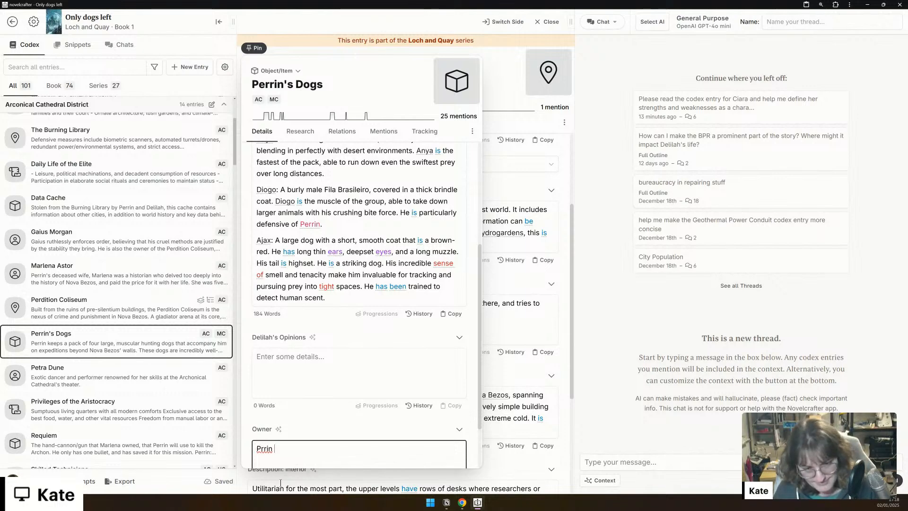
{"action": "key", "text": "BackSpace"}
{"action": "type", "text": "erri"}
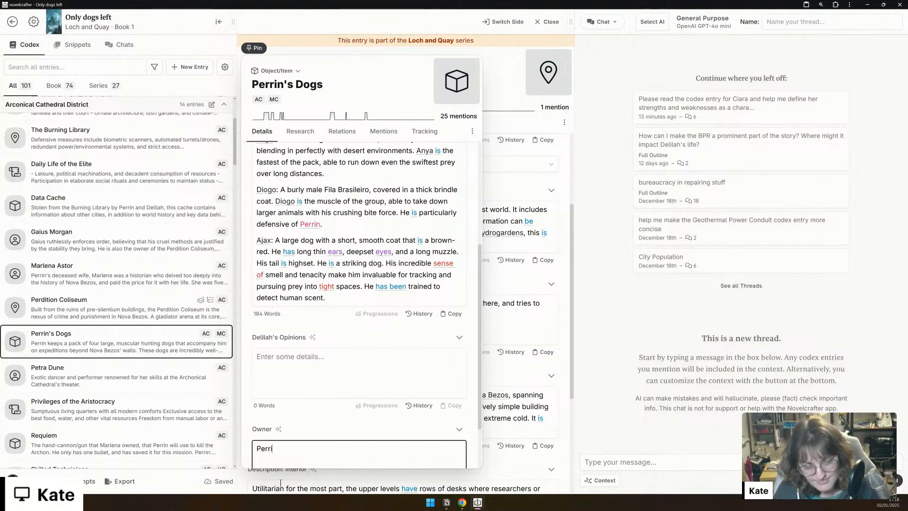
{"action": "type", "text": "n Astor"}
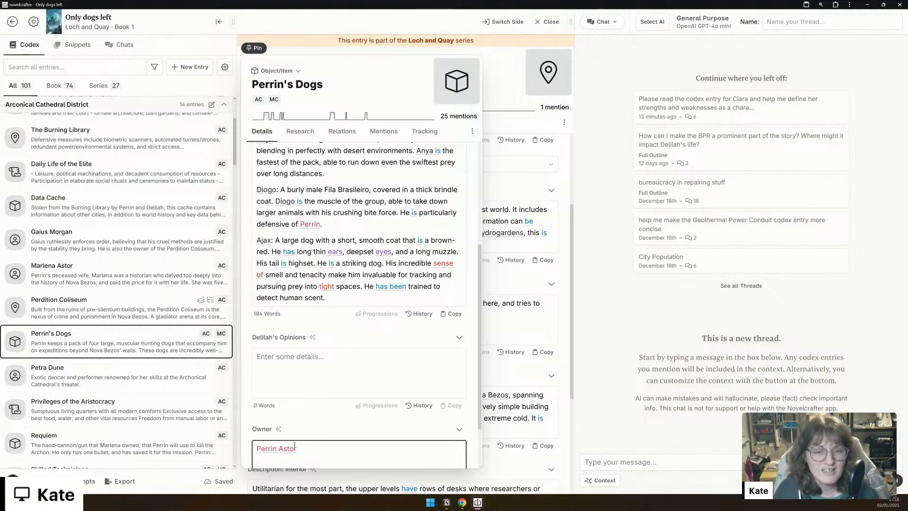
{"action": "left_click", "coordinate": [460, 429]}
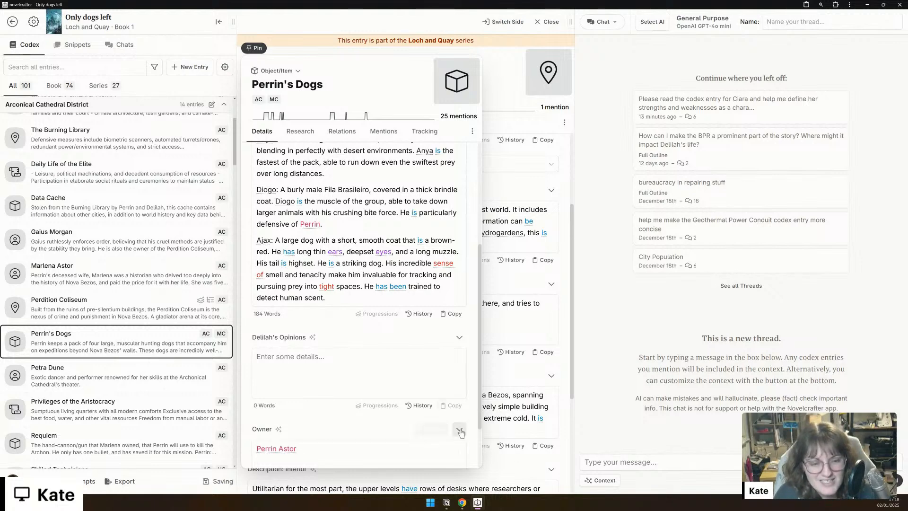
{"action": "scroll", "coordinate": [455, 419], "scroll_direction": "down", "scroll_amount": 4}
{"action": "scroll", "coordinate": [379, 388], "scroll_direction": "up", "scroll_amount": 1}
{"action": "scroll", "coordinate": [379, 388], "scroll_direction": "down", "scroll_amount": 1}
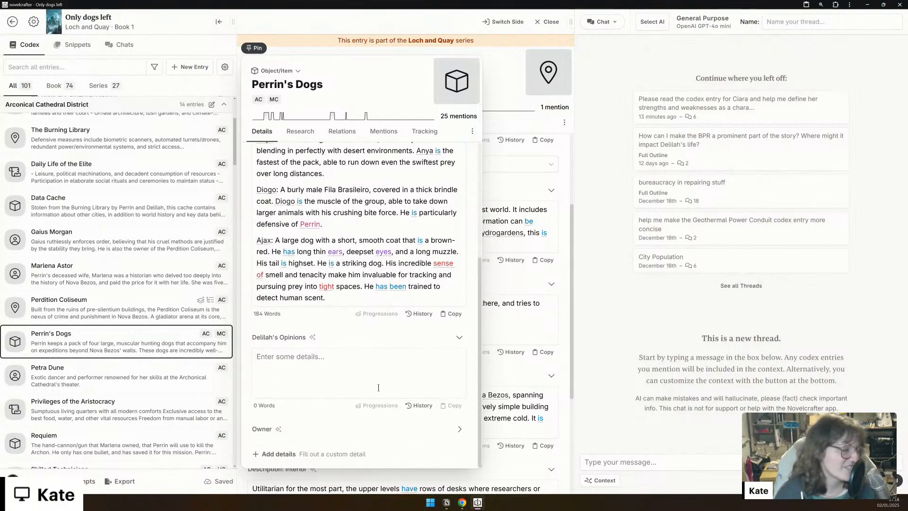
Step: Begin Delilah's Opinions for Perrin's Dogs with "Delilah is scared at first, having very little interaction with animals."
{"action": "left_click", "coordinate": [366, 368]}
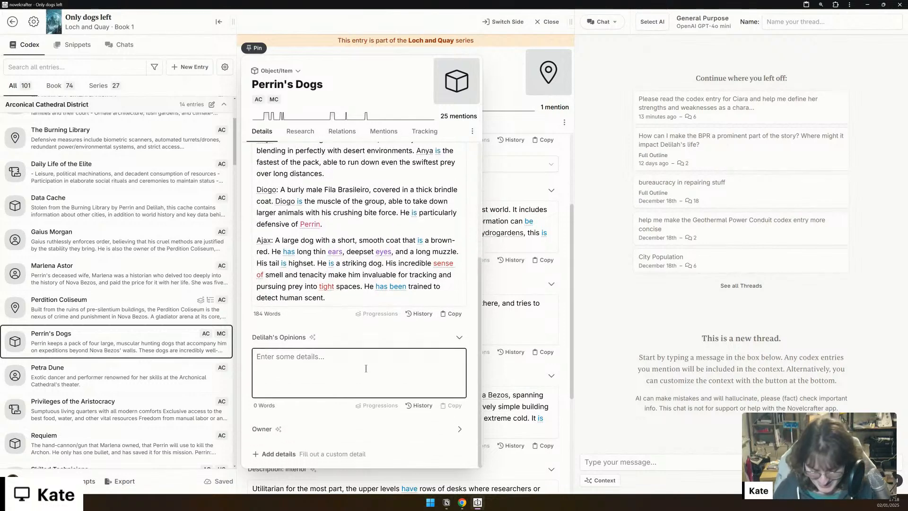
{"action": "type", "text": "Delilah is scared"}
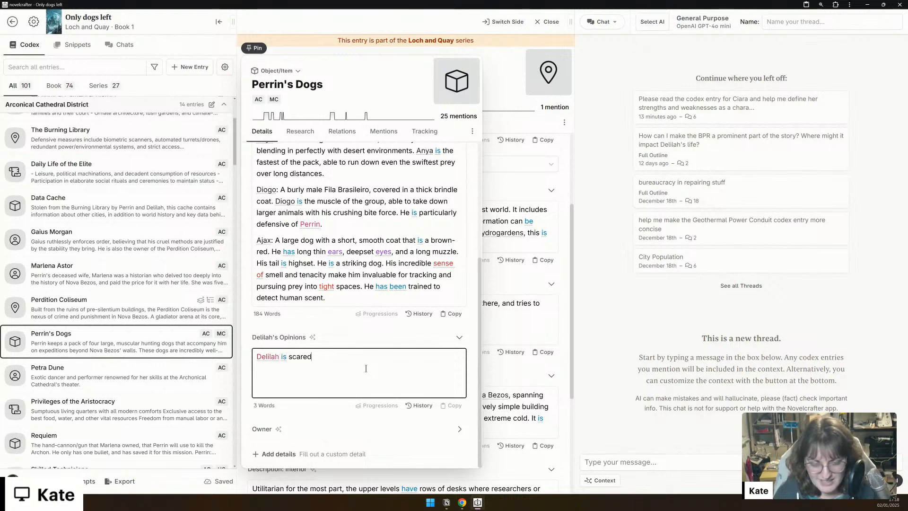
{"action": "type", "text": " at first, having very little"}
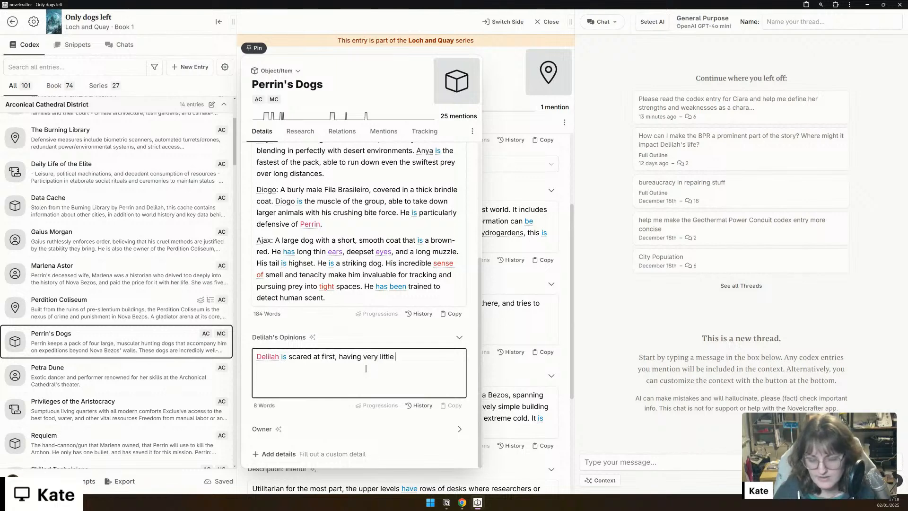
{"action": "type", "text": " interaction with"}
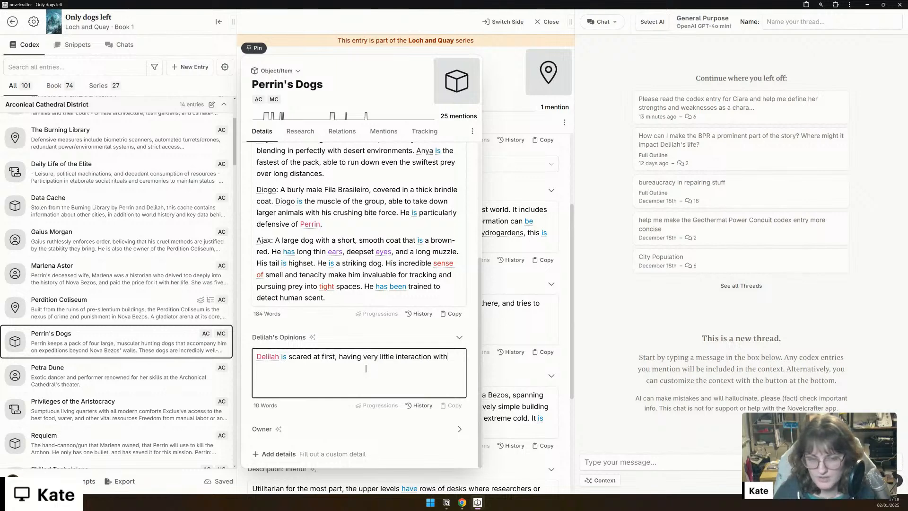
{"action": "type", "text": " wild animals"}
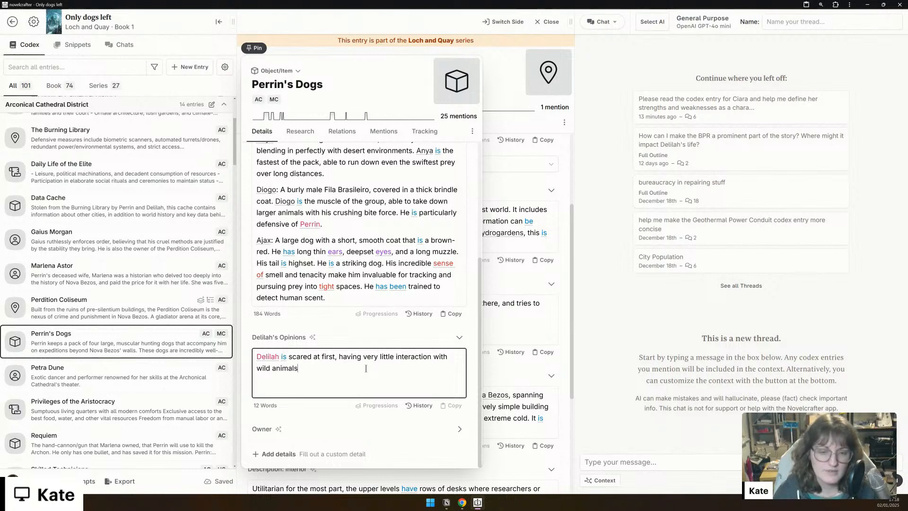
{"action": "key", "text": "BackSpace"}
{"action": "key", "text": "BackSpace"}
{"action": "key", "text": "BackSpace"}
{"action": "key", "text": "BackSpace"}
{"action": "key", "text": "BackSpace"}
{"action": "key", "text": "BackSpace"}
{"action": "key", "text": "BackSpace"}
{"action": "key", "text": "BackSpace"}
{"action": "key", "text": "BackSpace"}
{"action": "key", "text": "BackSpace"}
{"action": "key", "text": "BackSpace"}
{"action": "type", "text": "animals"}
{"action": "key", "text": "BackSpace"}
{"action": "type", "text": "ls."}
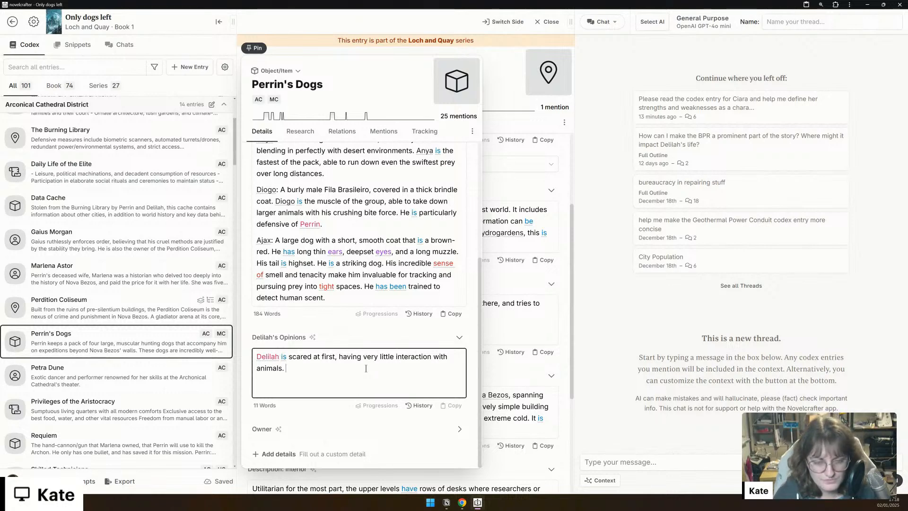
Step: Continue Delilah's Opinions with "However she soon realises that the dogs love affection, and warms up to them much more quickly than she does their owner."
{"action": "type", "text": " Howev"}
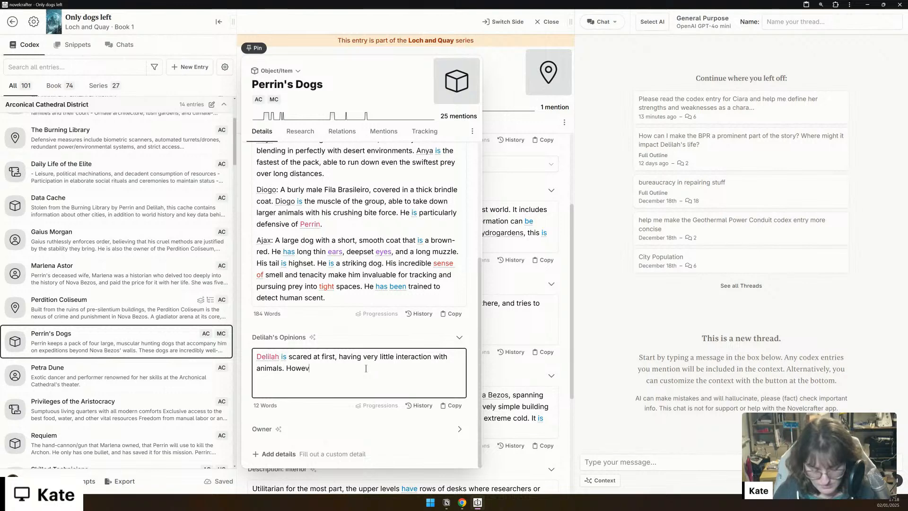
{"action": "type", "text": "er she soon realises that the dogs "}
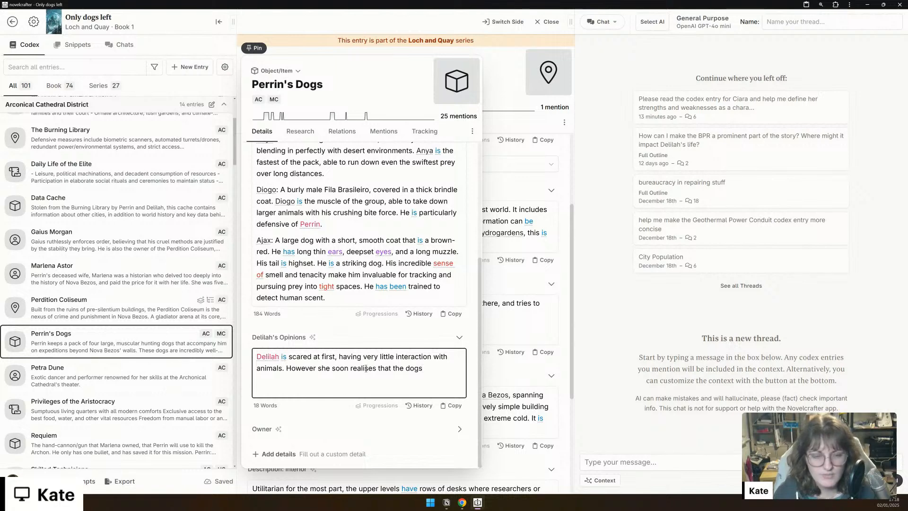
{"action": "type", "text": "love affection, and wa"}
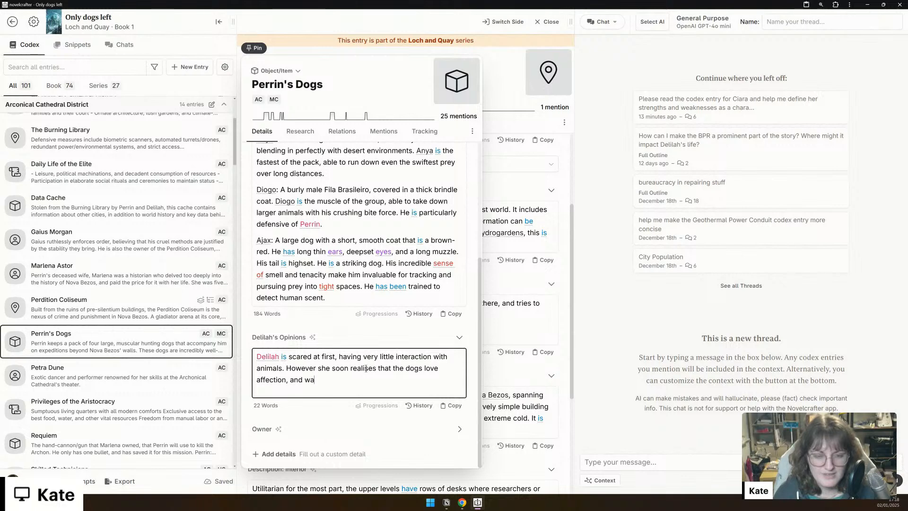
{"action": "type", "text": "rms up to them"}
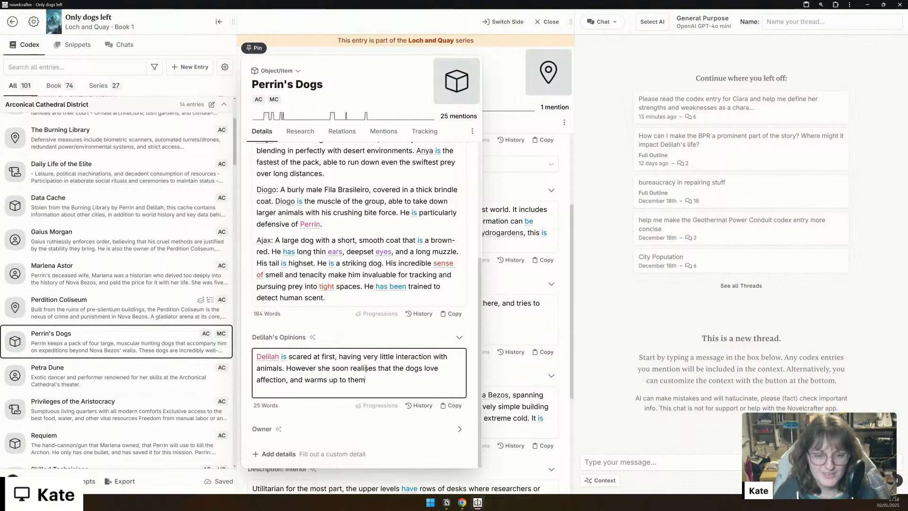
{"action": "type", "text": " much more quic"}
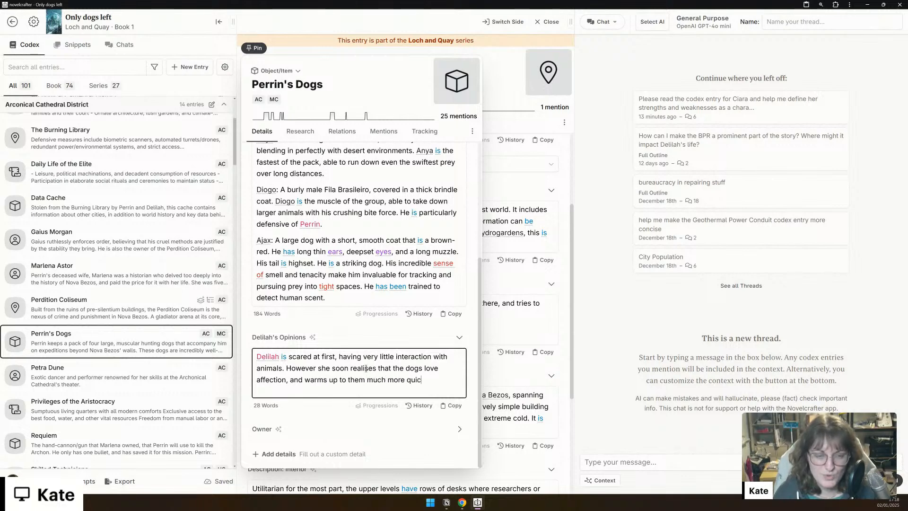
{"action": "type", "text": "kly than she d"}
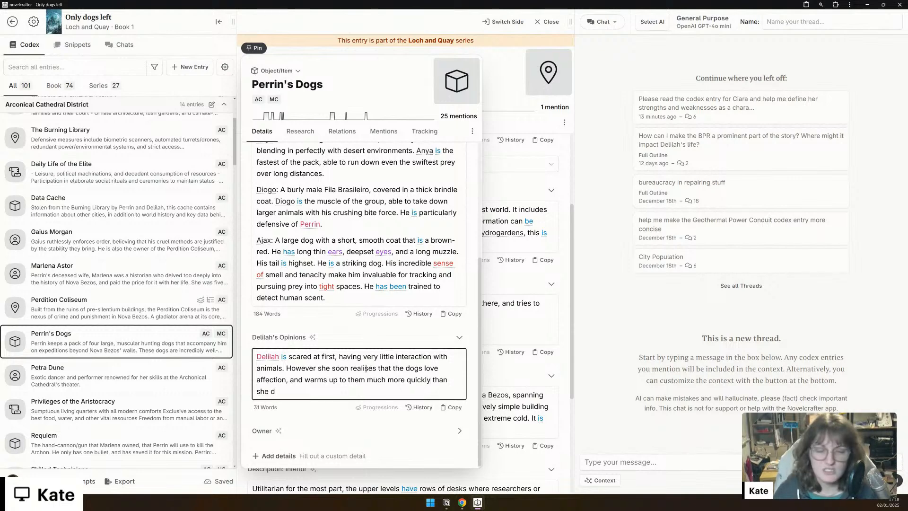
{"action": "type", "text": "oes their owner."}
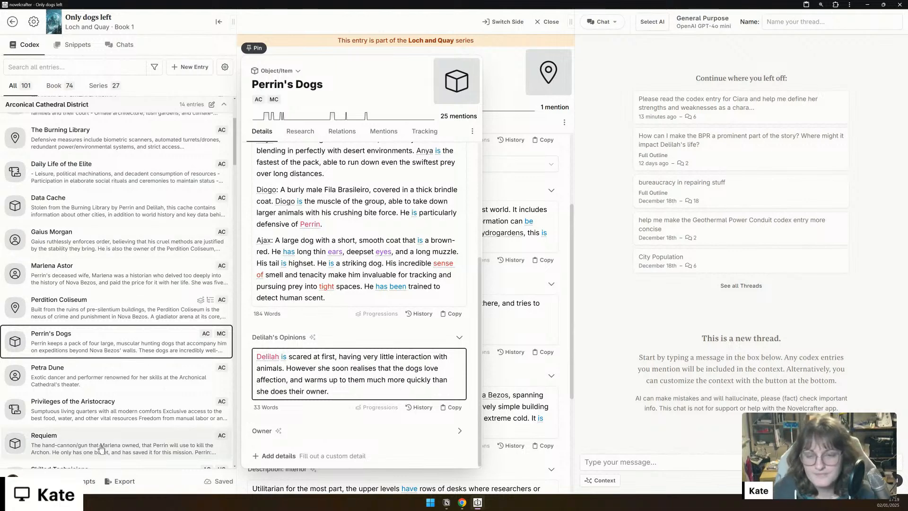
Step: Look through the codex list down to the Nova Bezos group, viewing the Character Motivations Chapter 1 and Fred Keenan entries on the way
{"action": "scroll", "coordinate": [87, 345], "scroll_direction": "down", "scroll_amount": 3}
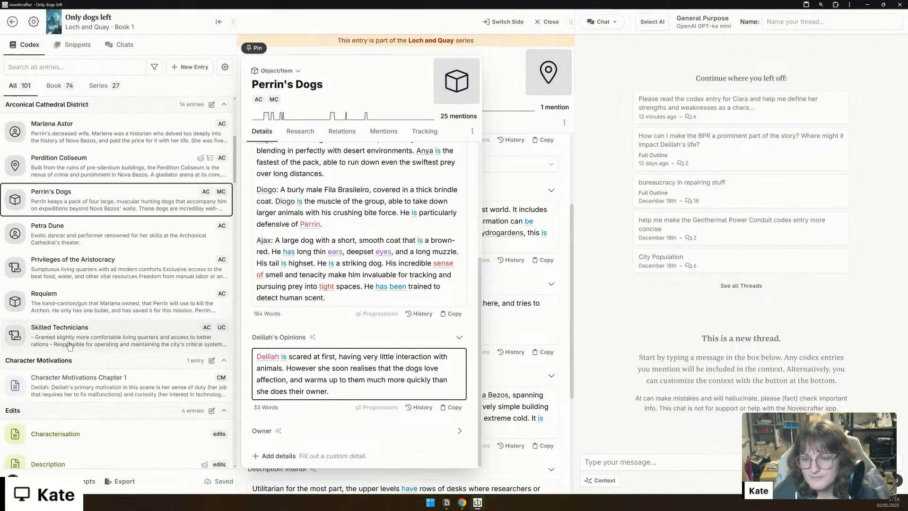
{"action": "scroll", "coordinate": [94, 326], "scroll_direction": "down", "scroll_amount": 1}
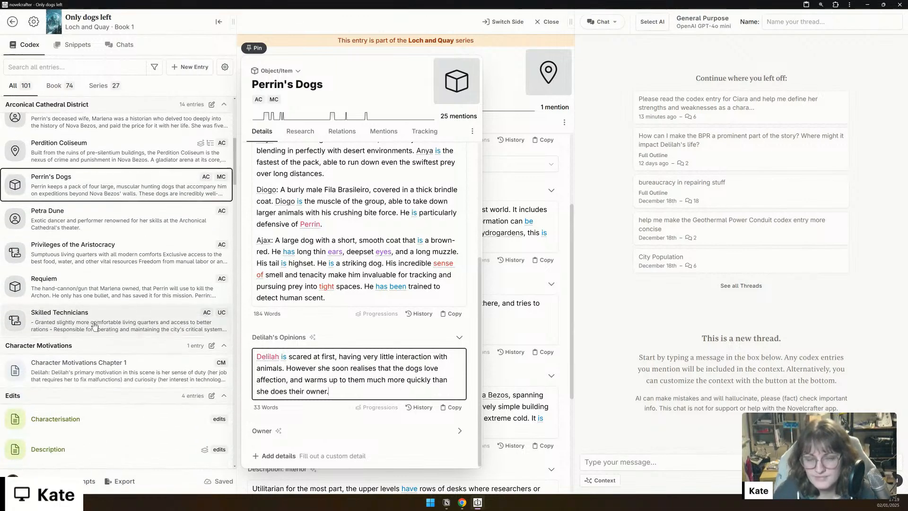
{"action": "scroll", "coordinate": [94, 325], "scroll_direction": "down", "scroll_amount": 1}
{"action": "left_click", "coordinate": [97, 328]}
{"action": "scroll", "coordinate": [98, 326], "scroll_direction": "down", "scroll_amount": 4}
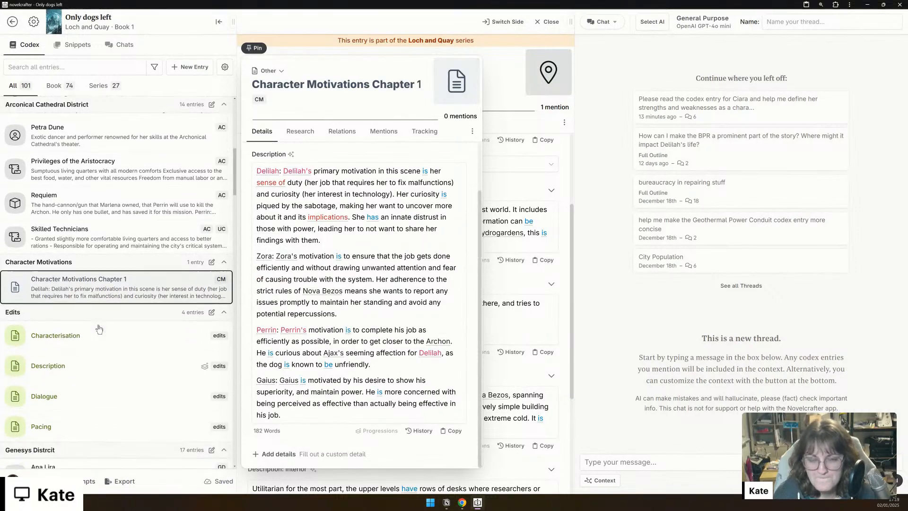
{"action": "left_click", "coordinate": [103, 381]}
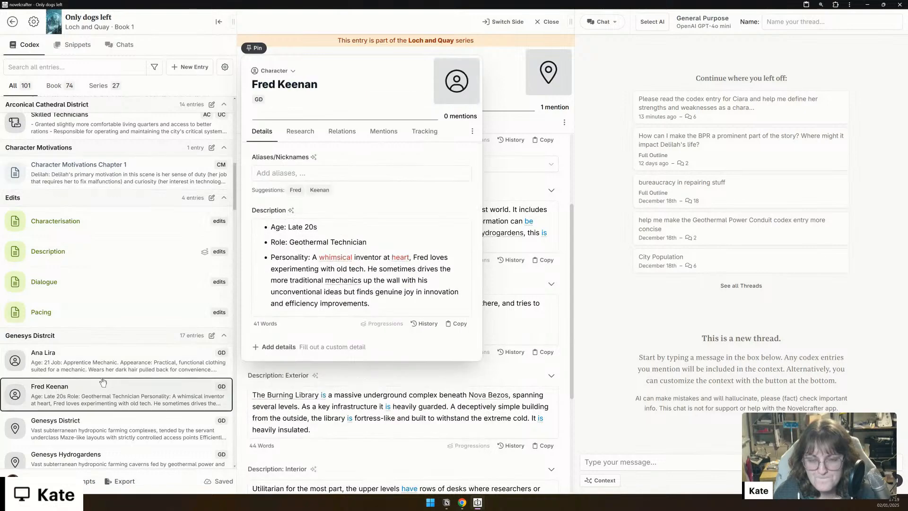
{"action": "scroll", "coordinate": [103, 381], "scroll_direction": "down", "scroll_amount": 7}
{"action": "scroll", "coordinate": [103, 381], "scroll_direction": "down", "scroll_amount": 12}
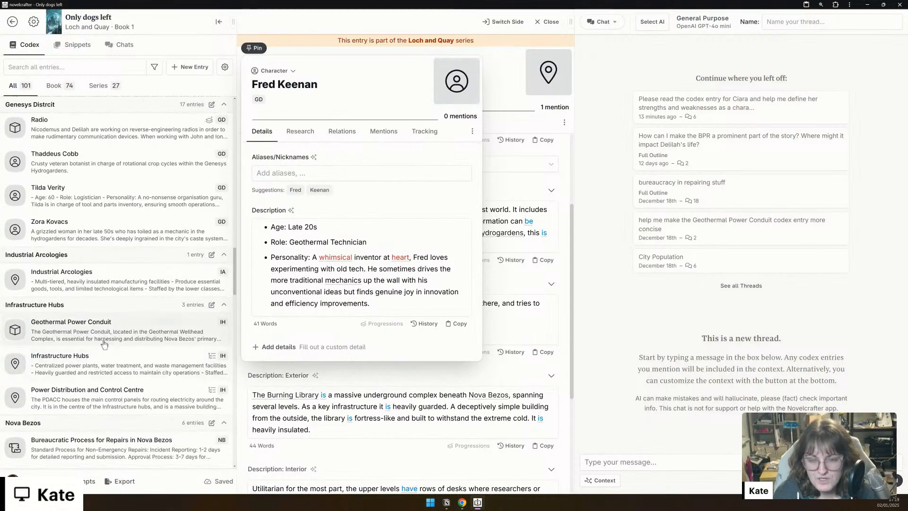
{"action": "scroll", "coordinate": [103, 344], "scroll_direction": "down", "scroll_amount": 5}
{"action": "scroll", "coordinate": [104, 344], "scroll_direction": "down", "scroll_amount": 2}
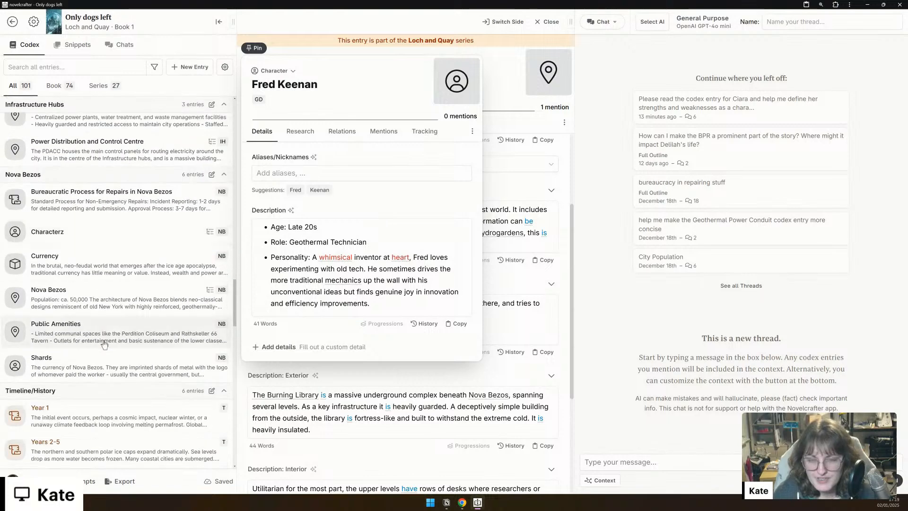
Step: Open the Characterz codex entry and look through all of its related entries
{"action": "left_click", "coordinate": [53, 229]}
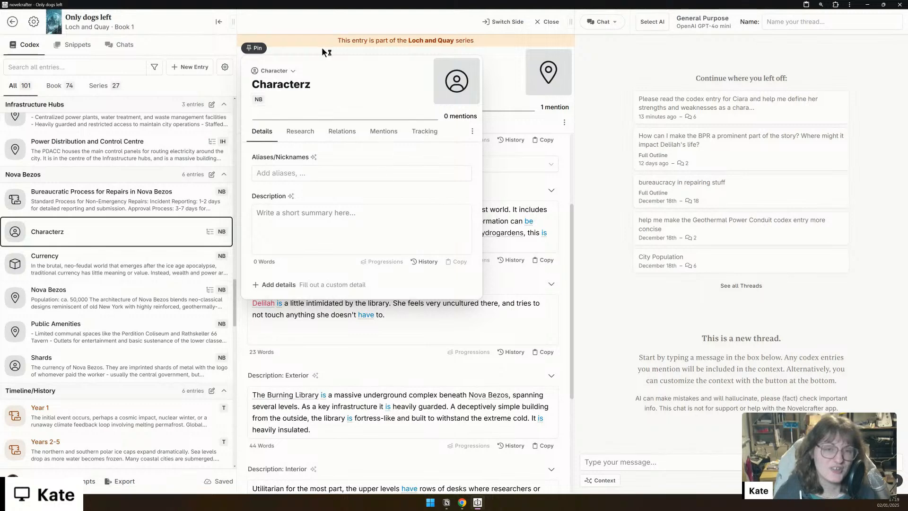
{"action": "left_click", "coordinate": [345, 135]}
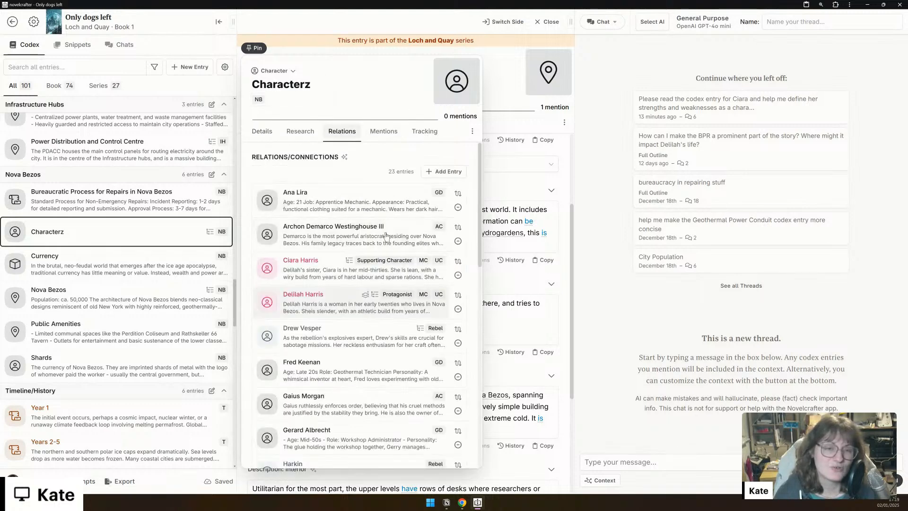
{"action": "scroll", "coordinate": [426, 378], "scroll_direction": "down", "scroll_amount": 10}
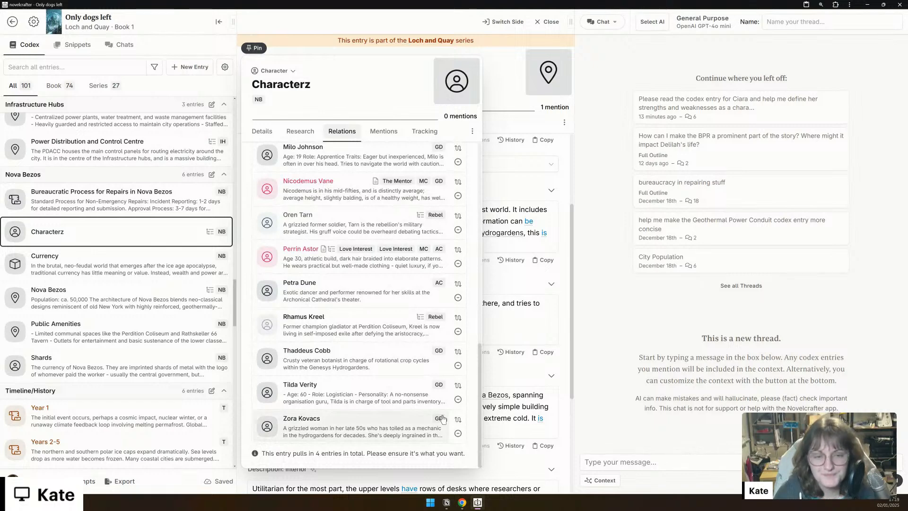
Step: Open the Currency codex entry and examine its description and relations
{"action": "left_click", "coordinate": [173, 276]}
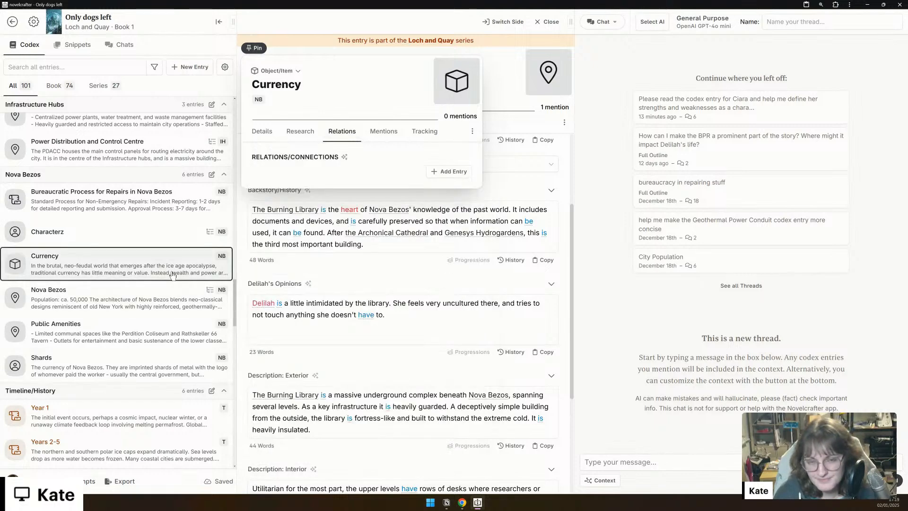
{"action": "left_click", "coordinate": [262, 132]}
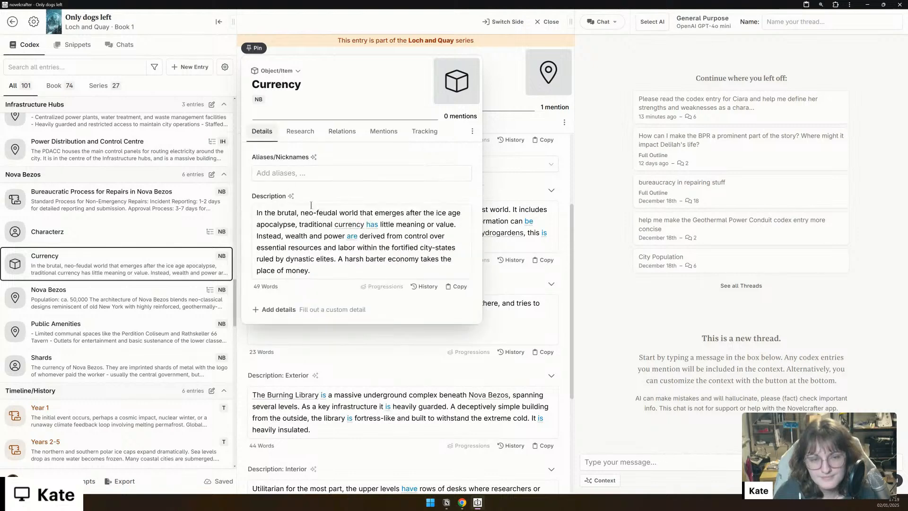
{"action": "left_click", "coordinate": [305, 228]}
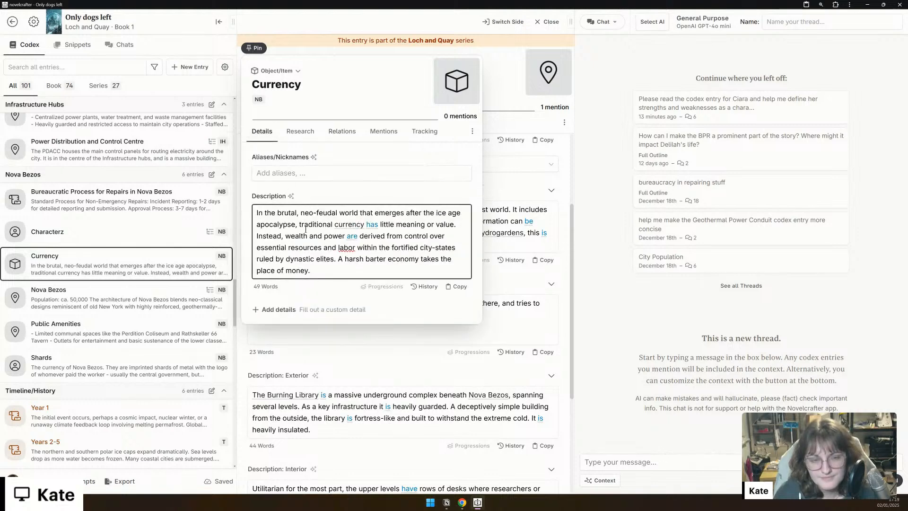
{"action": "left_click", "coordinate": [345, 134]}
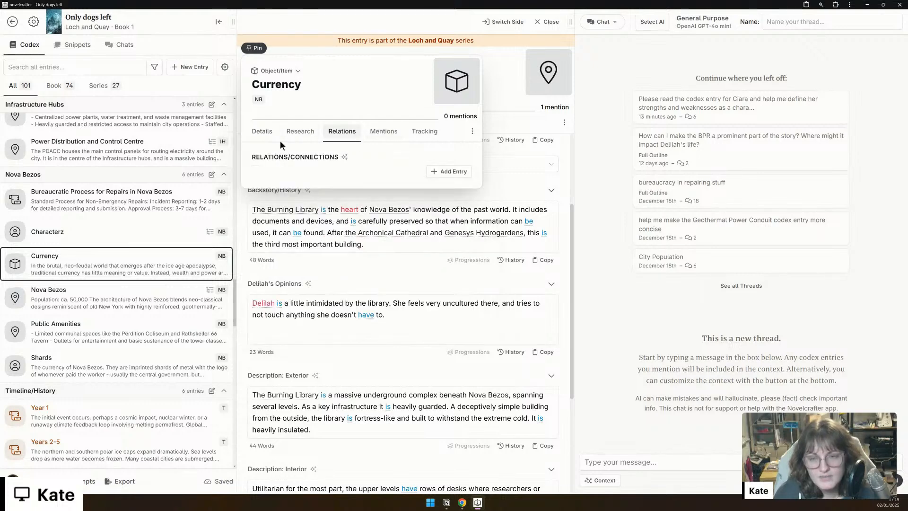
Step: Archive the Currency codex entry and close its details
{"action": "left_click", "coordinate": [264, 133]}
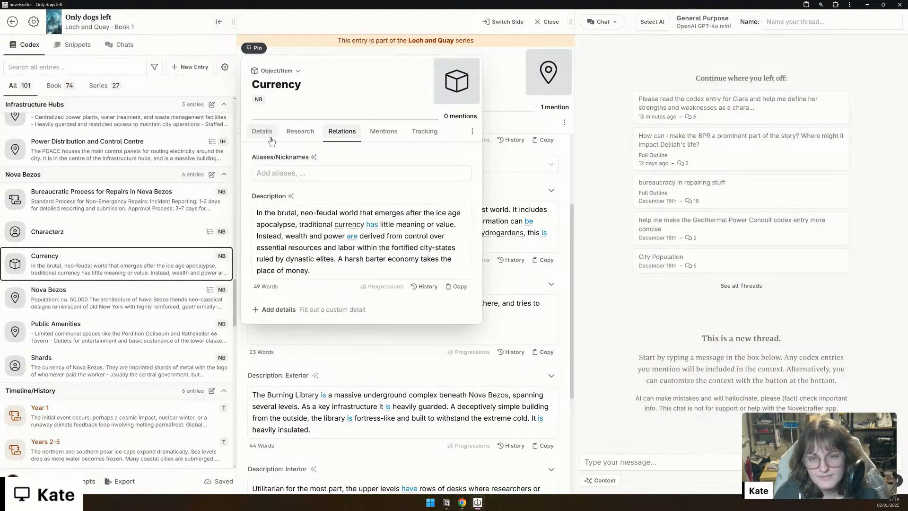
{"action": "scroll", "coordinate": [141, 339], "scroll_direction": "down", "scroll_amount": 5}
{"action": "scroll", "coordinate": [141, 338], "scroll_direction": "down", "scroll_amount": 2}
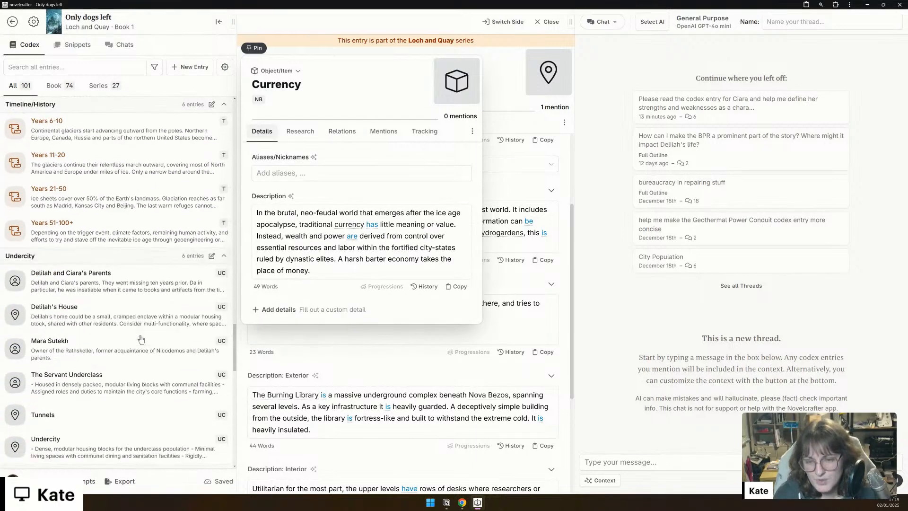
{"action": "scroll", "coordinate": [140, 338], "scroll_direction": "down", "scroll_amount": 4}
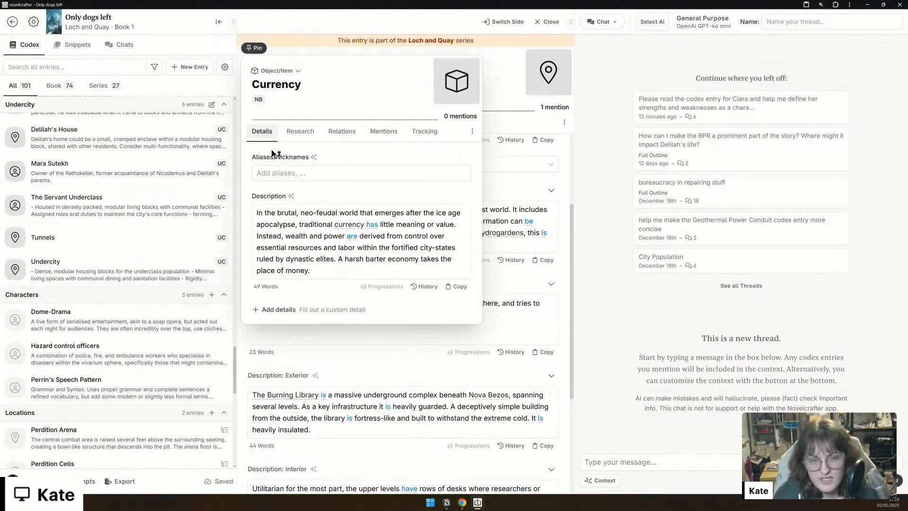
{"action": "left_click", "coordinate": [472, 132]}
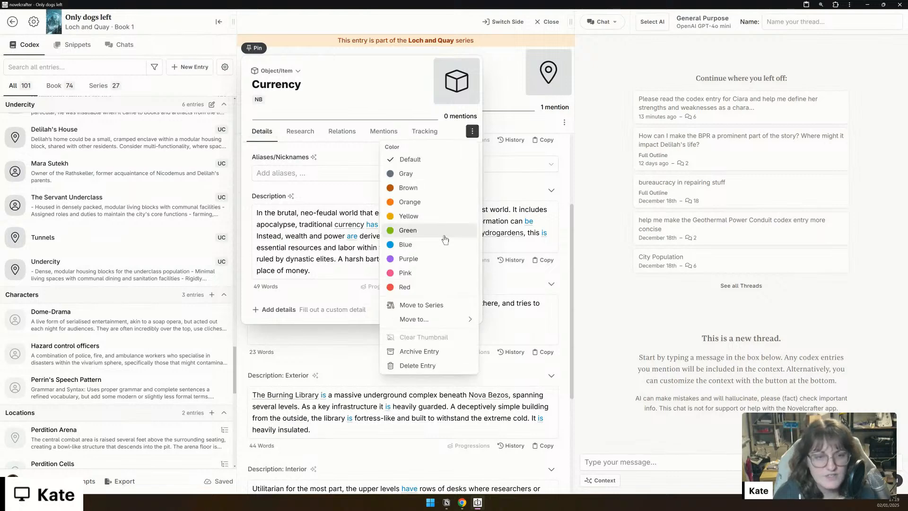
{"action": "left_click", "coordinate": [449, 351]}
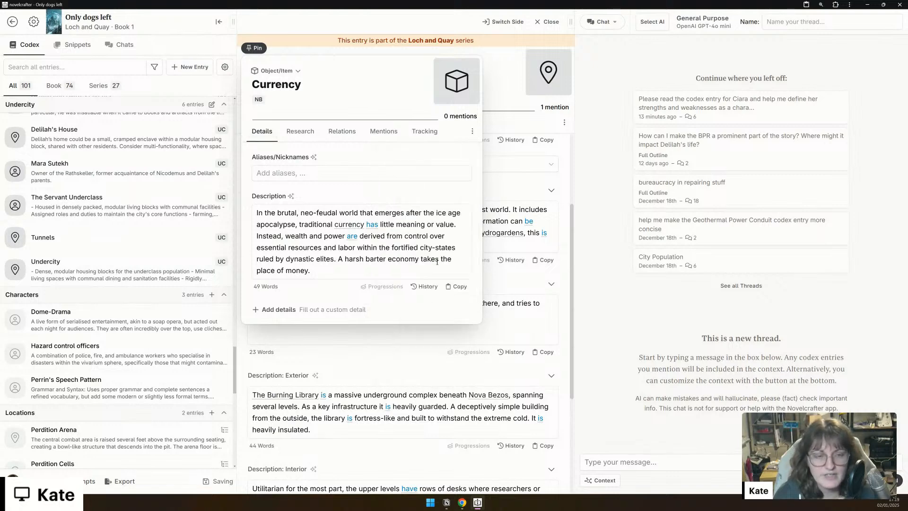
{"action": "left_click", "coordinate": [342, 360]}
Step: Open the Perdition Arena entry in the Locations group and examine its description, its relations and the related Perdition Coliseum entry
{"action": "scroll", "coordinate": [98, 399], "scroll_direction": "down", "scroll_amount": 1}
{"action": "scroll", "coordinate": [98, 399], "scroll_direction": "down", "scroll_amount": 1}
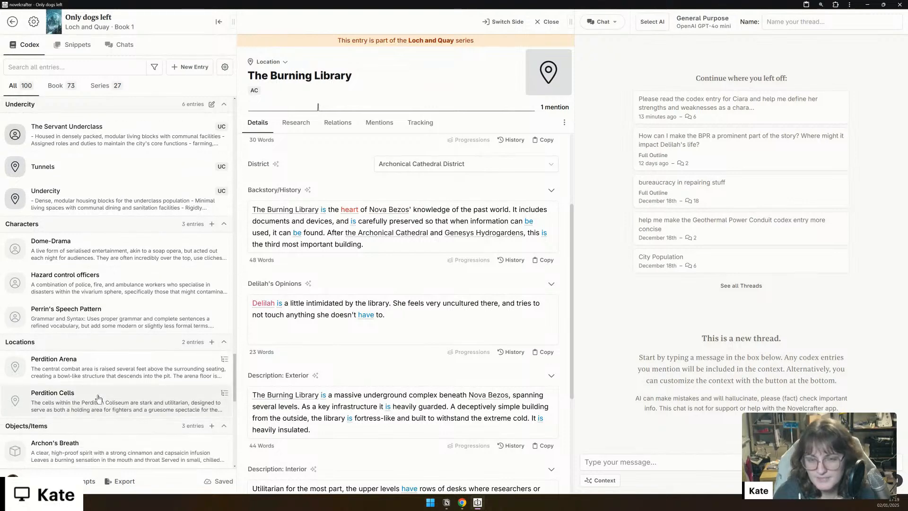
{"action": "scroll", "coordinate": [99, 398], "scroll_direction": "down", "scroll_amount": 3}
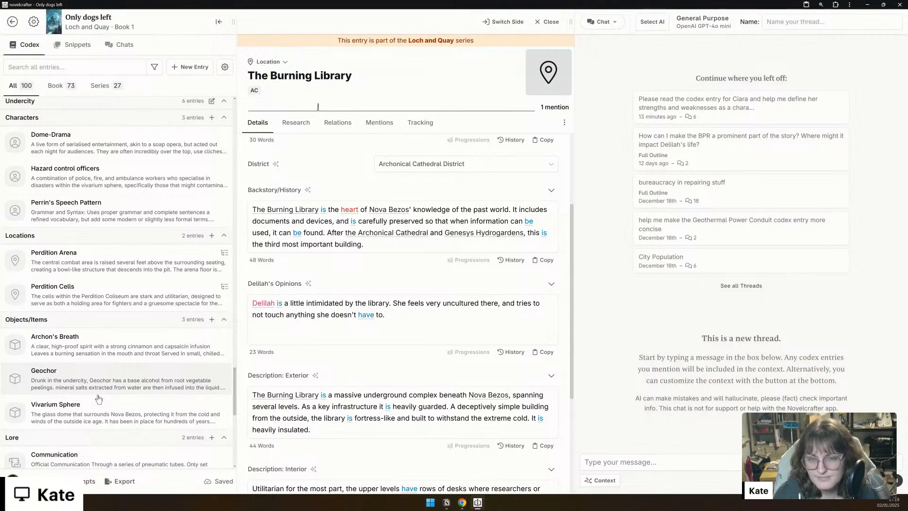
{"action": "scroll", "coordinate": [98, 399], "scroll_direction": "down", "scroll_amount": 2}
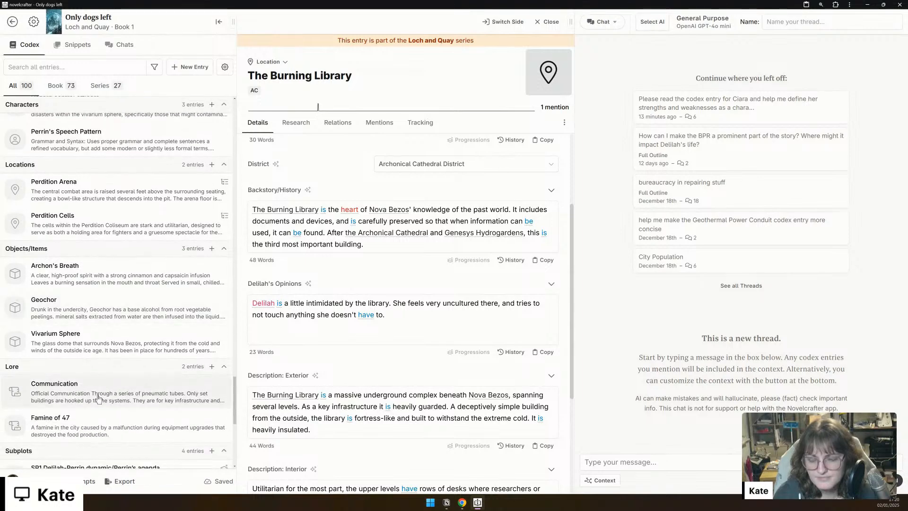
{"action": "left_click", "coordinate": [112, 200]}
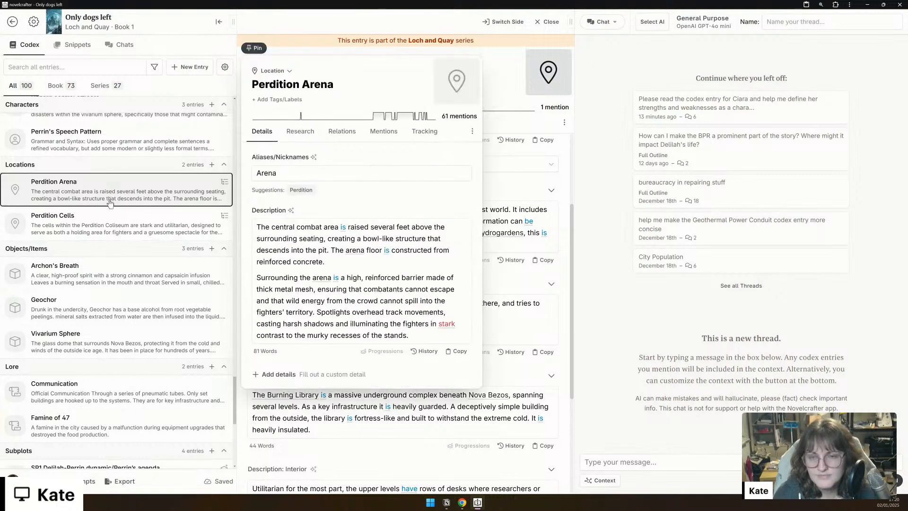
{"action": "left_click", "coordinate": [342, 133]}
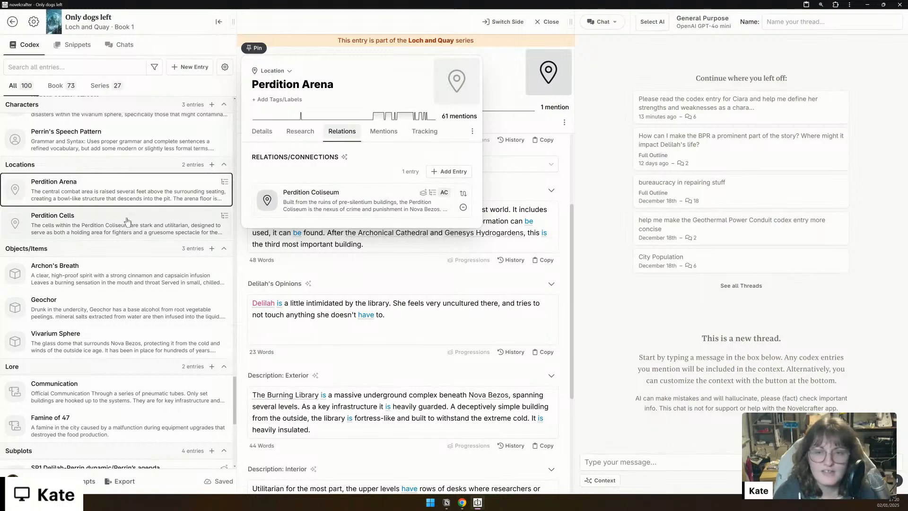
{"action": "left_click", "coordinate": [296, 213]}
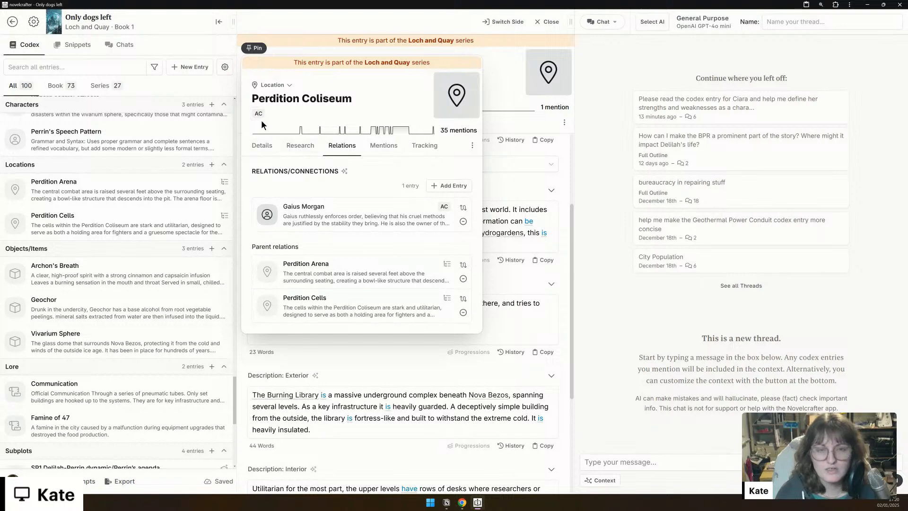
Step: Add the AC tag to the Perdition Arena location entry
{"action": "left_click", "coordinate": [121, 199]}
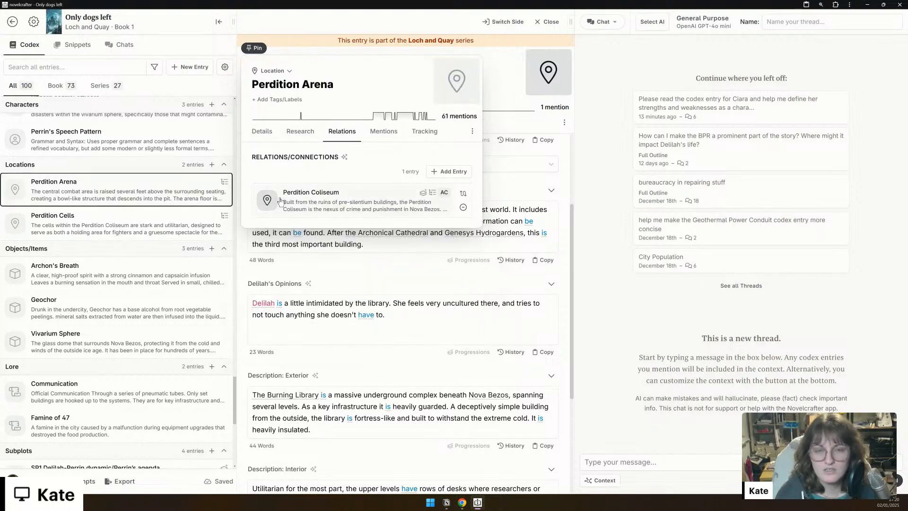
{"action": "left_click", "coordinate": [277, 96]}
{"action": "key", "text": "Caps_Lock"}
{"action": "type", "text": "AC"}
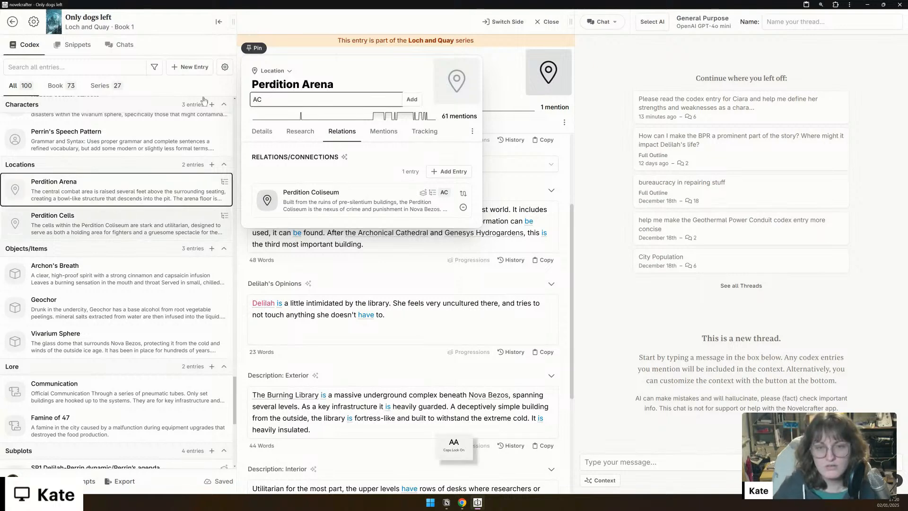
{"action": "left_click", "coordinate": [280, 94]}
{"action": "type", "text": "AC"}
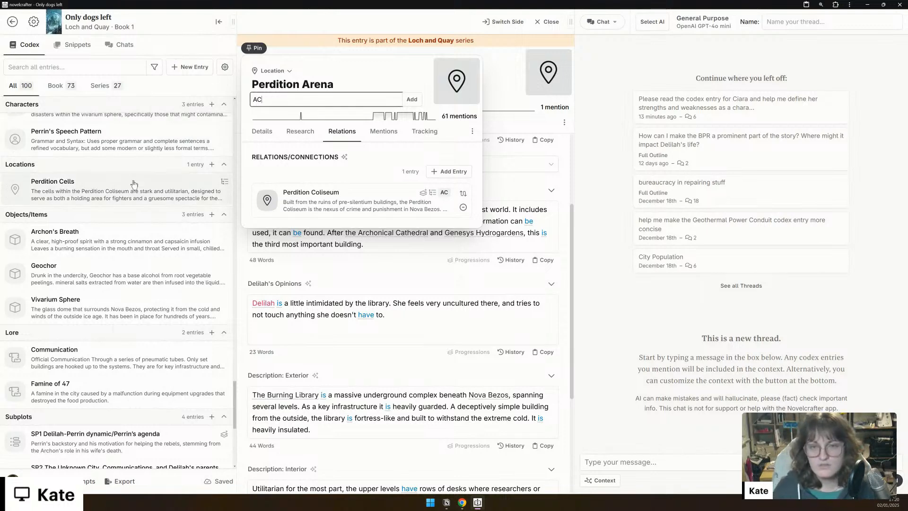
Step: Add the AC tag to the Perdition Cells location entry
{"action": "left_click", "coordinate": [132, 189]}
{"action": "left_click", "coordinate": [270, 101]}
{"action": "type", "text": "AC"}
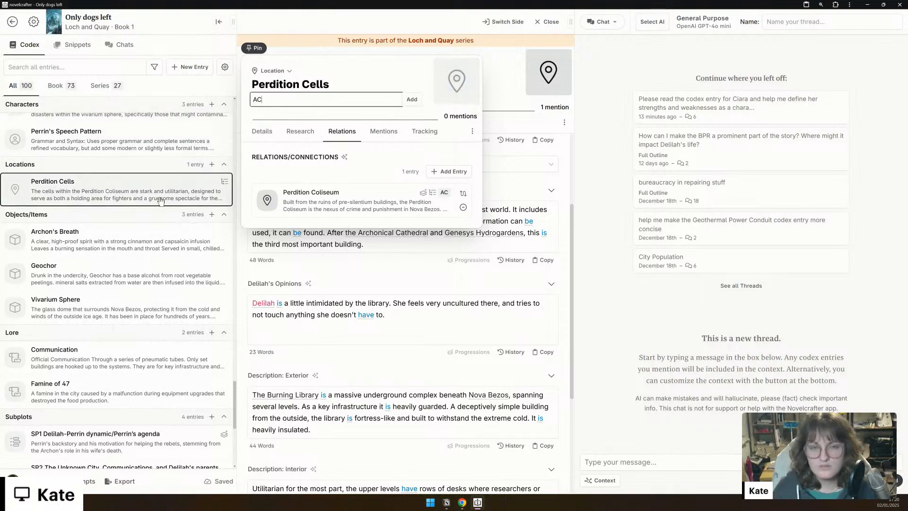
{"action": "key", "text": "Return"}
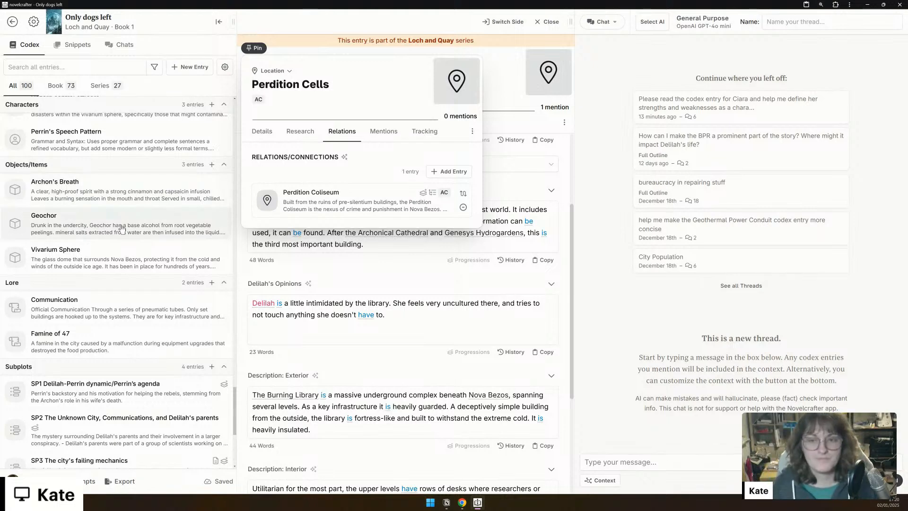
Step: Pin the Archon's Breath entry to read its description, and view the Geochor entry
{"action": "left_click", "coordinate": [144, 199]}
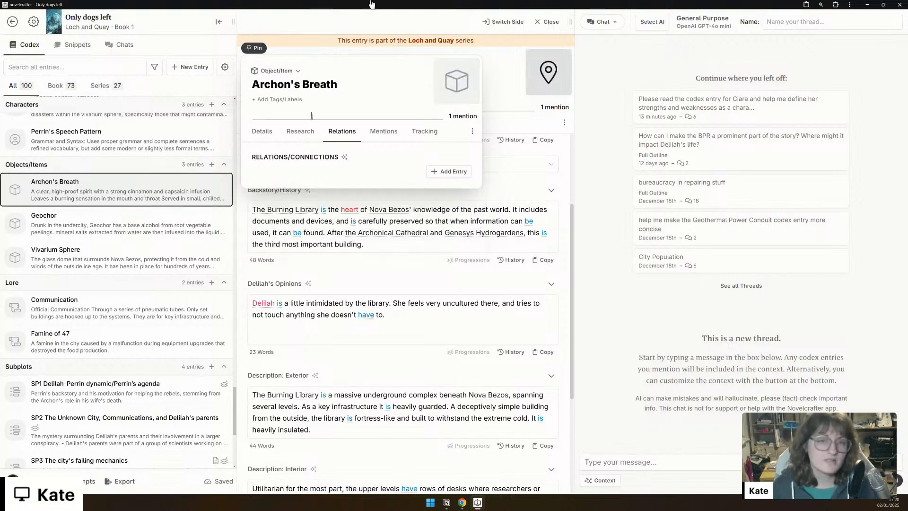
{"action": "left_click", "coordinate": [255, 49]}
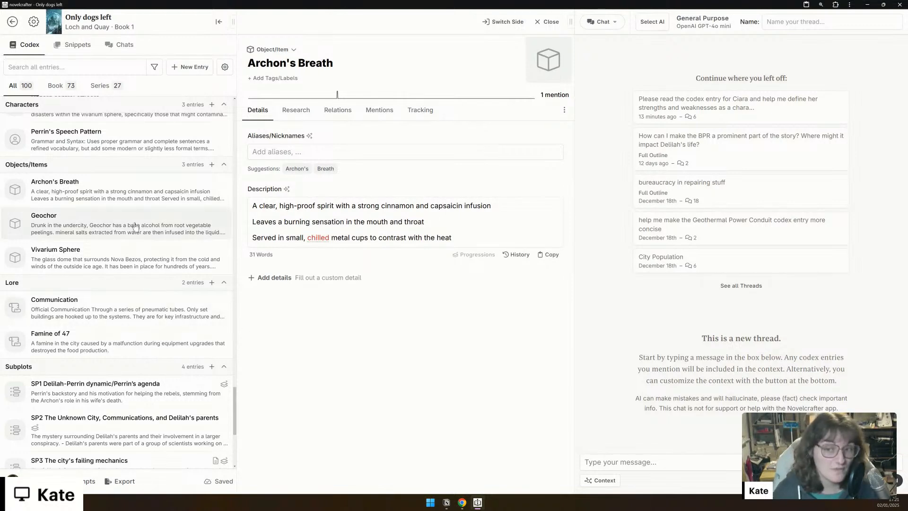
{"action": "left_click", "coordinate": [134, 224]}
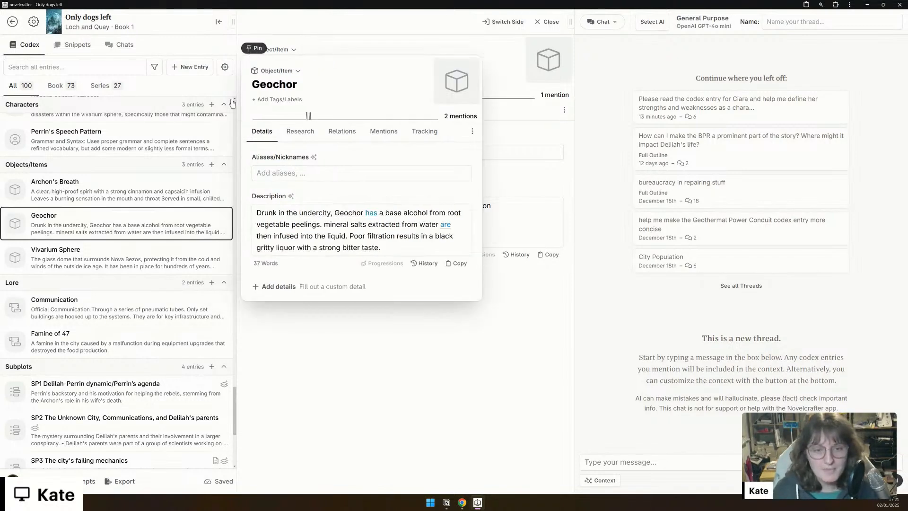
Step: Open the Vivarium Sphere entry and add a Backstory/History detail to it
{"action": "left_click", "coordinate": [117, 263]}
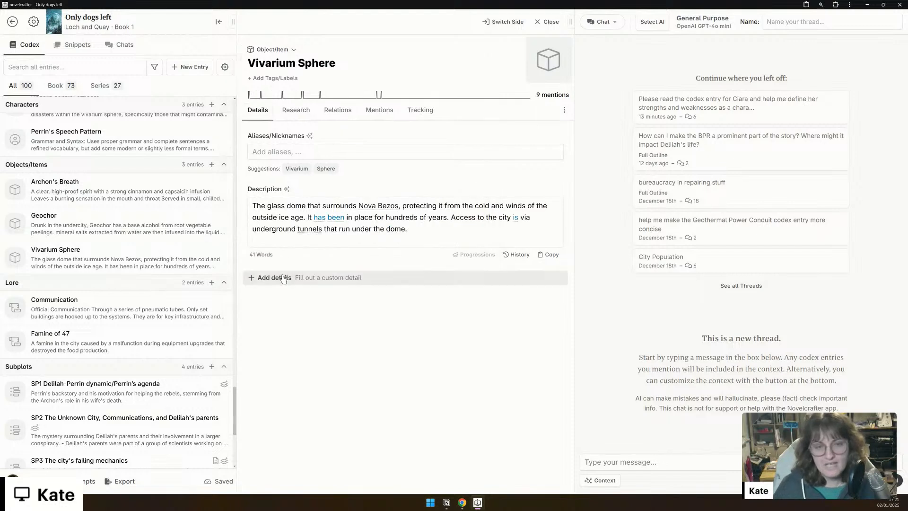
{"action": "left_click", "coordinate": [272, 278]}
{"action": "left_click", "coordinate": [285, 296]}
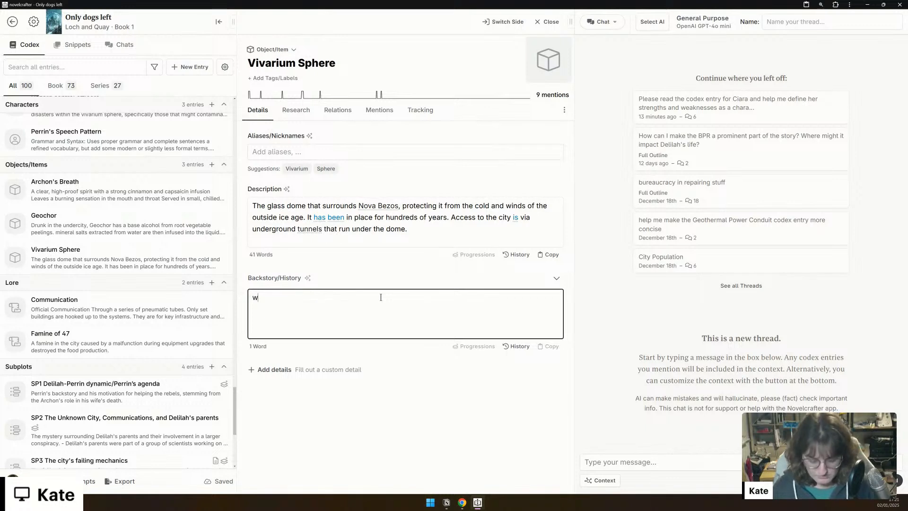
Step: Begin the Vivarium Sphere's Backstory/History with "When the ice age showed signs of starting, a billionair"
{"action": "type", "text": "wHEN"}
{"action": "key", "text": "ctrl+a"}
{"action": "key", "text": "Caps_Lock"}
{"action": "type", "text": "When the ice "}
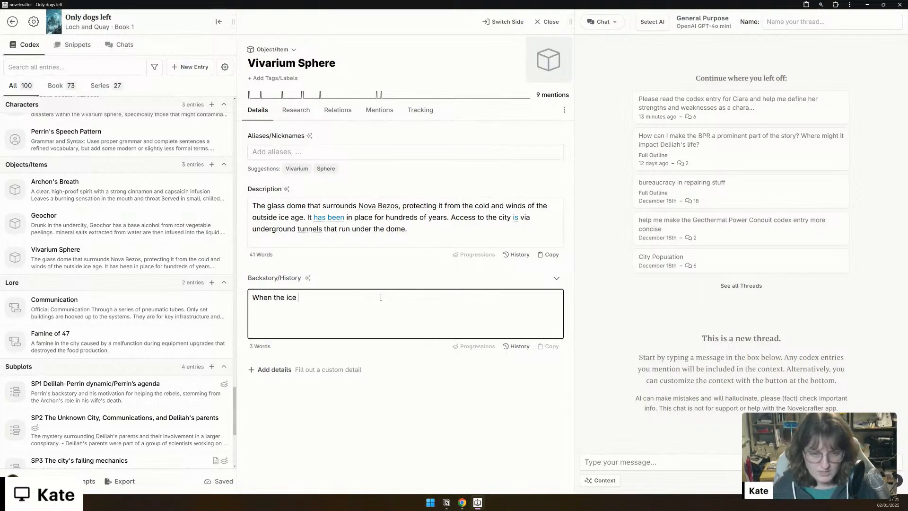
{"action": "type", "text": "age showed signs of starting, "}
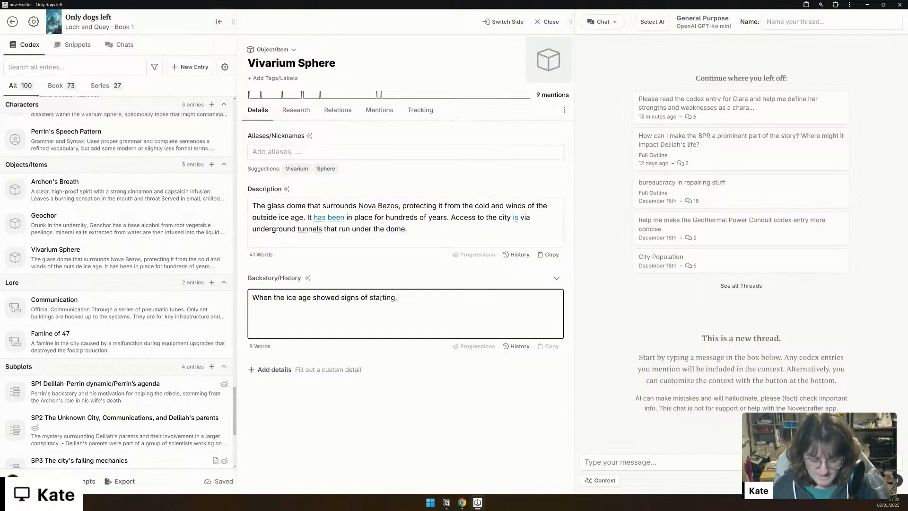
{"action": "type", "text": "a billionarir"}
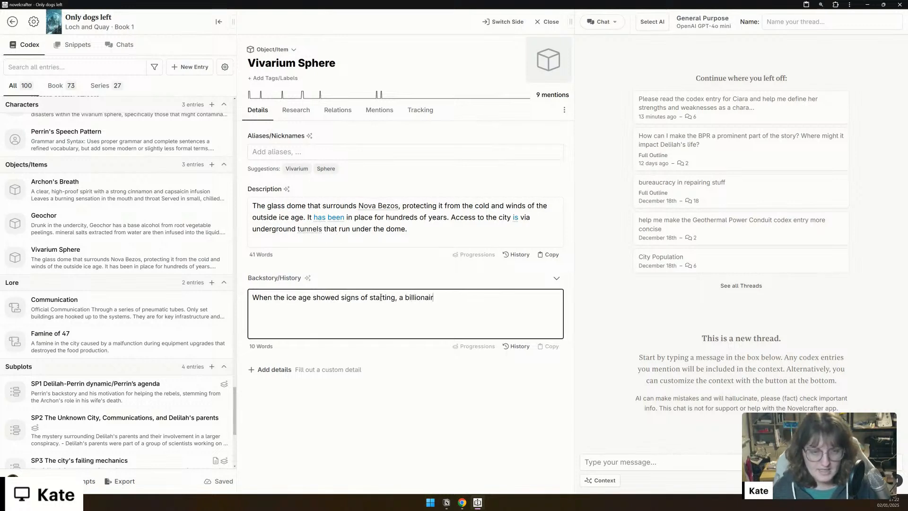
Step: Finish the first Backstory/History sentence with "billionaire commissioned a giant glass dome to be made and placed over land he had bought in the amazon rainforest."
{"action": "type", "text": "e comissioned a "}
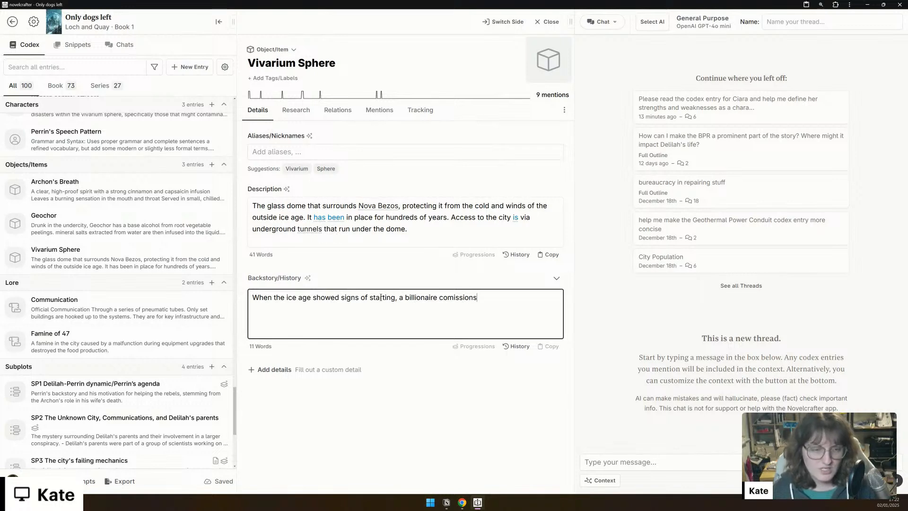
{"action": "type", "text": "giant ga"}
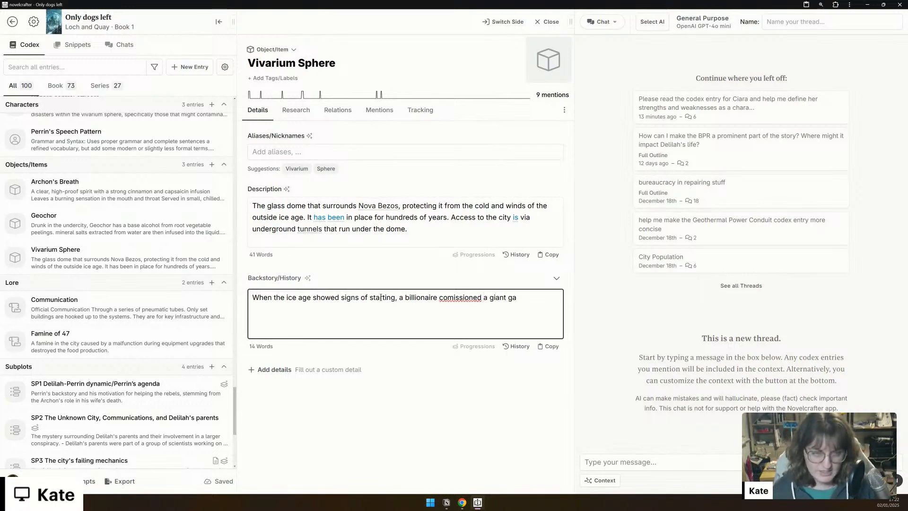
{"action": "key", "text": "BackSpace"}
{"action": "type", "text": "lass dom"}
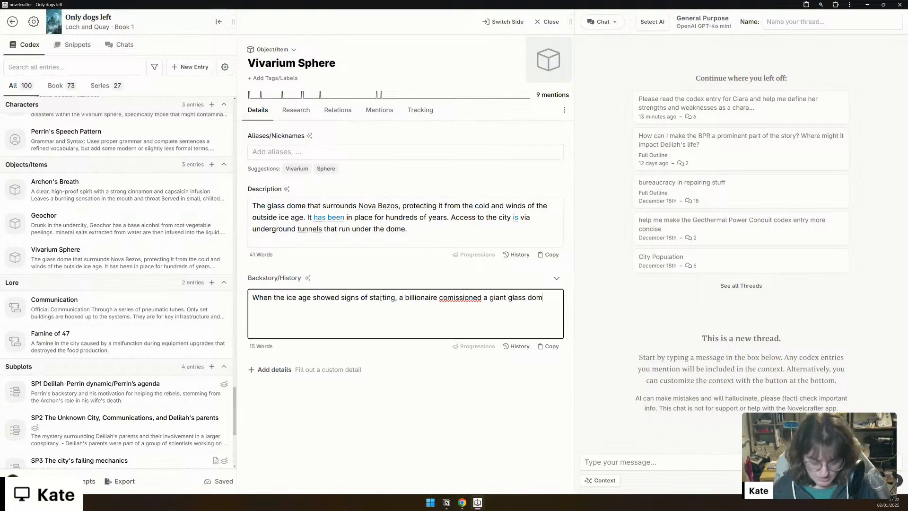
{"action": "type", "text": "e to be ma"}
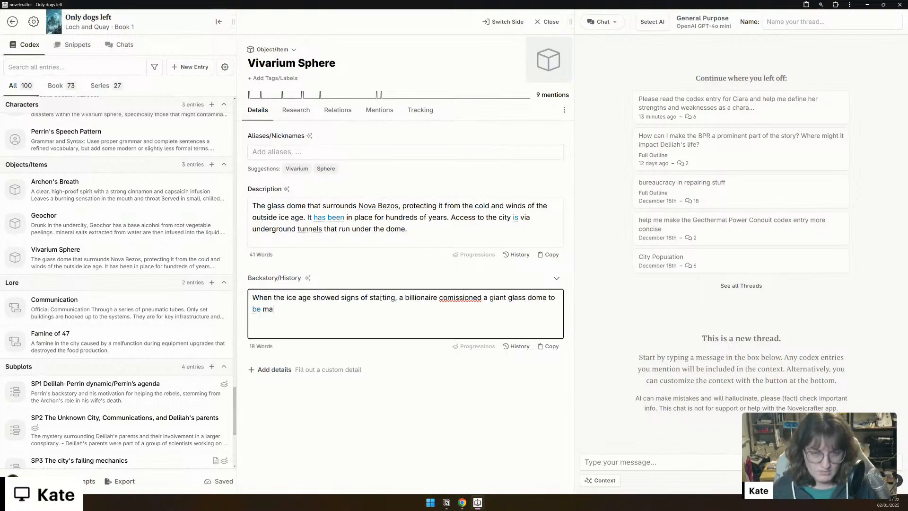
{"action": "type", "text": "de. "}
{"action": "type", "text": " and placed ove"}
{"action": "type", "text": "r land he had "}
{"action": "type", "text": "bought in the "}
{"action": "type", "text": "amazon rainfo"}
{"action": "type", "text": "rest."}
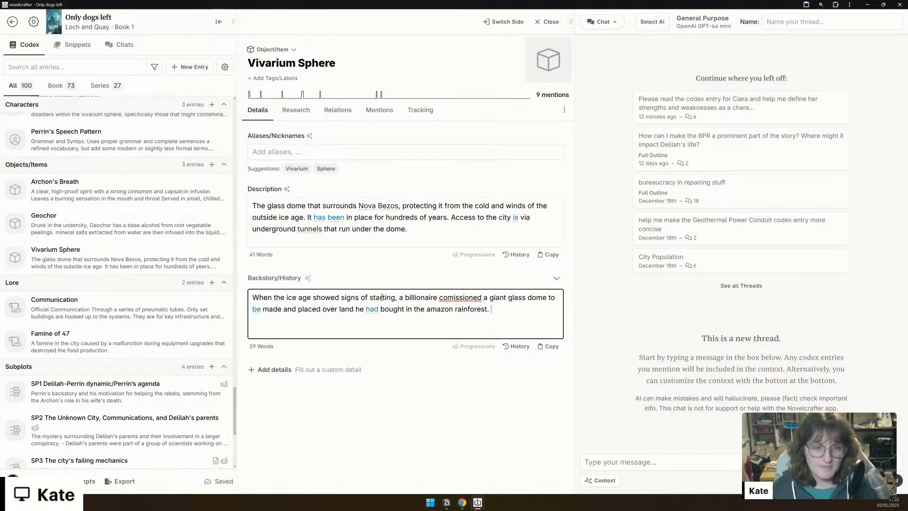
{"action": "right_click", "coordinate": [447, 297]}
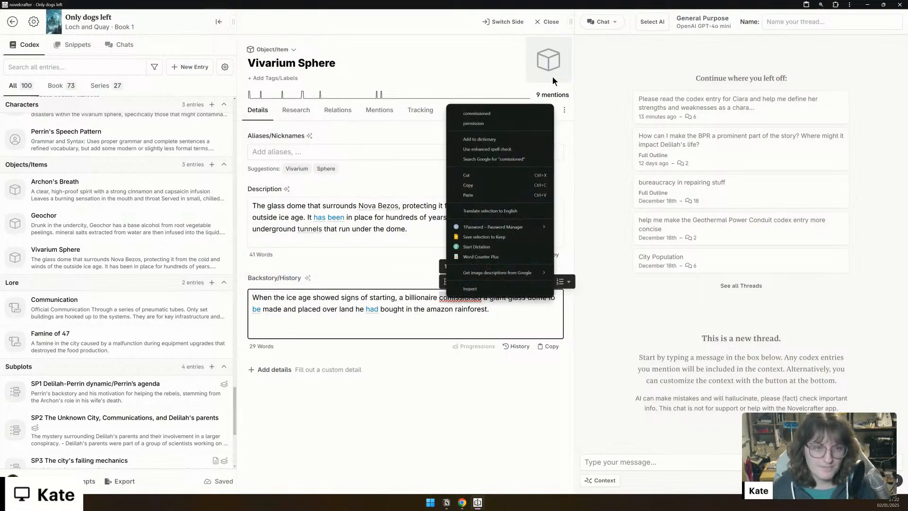
{"action": "left_click", "coordinate": [478, 110]}
Step: Add to the Backstory/History: "This dome protects from the harsh winds and low temperatures whilst utilising the sun for heat (greenhouse like)."
{"action": "type", "text": "t. This dome protects from the "}
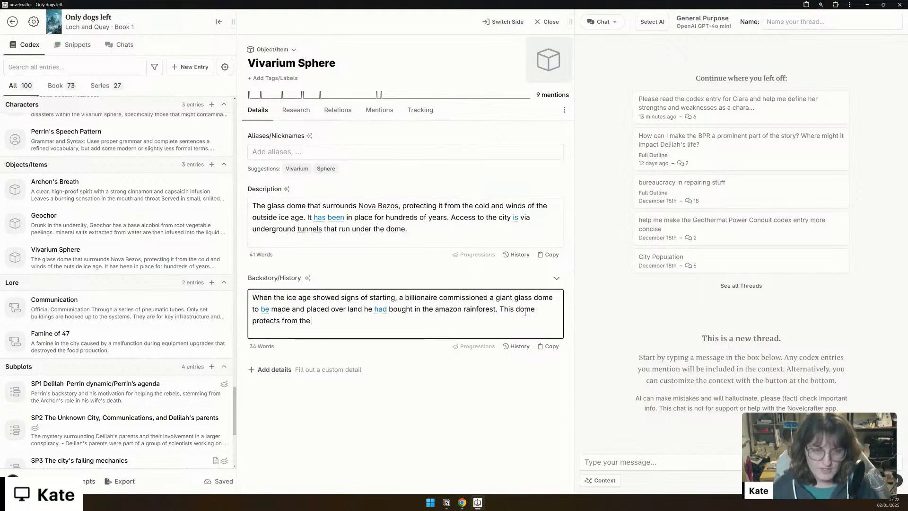
{"action": "type", "text": "harsh winds "}
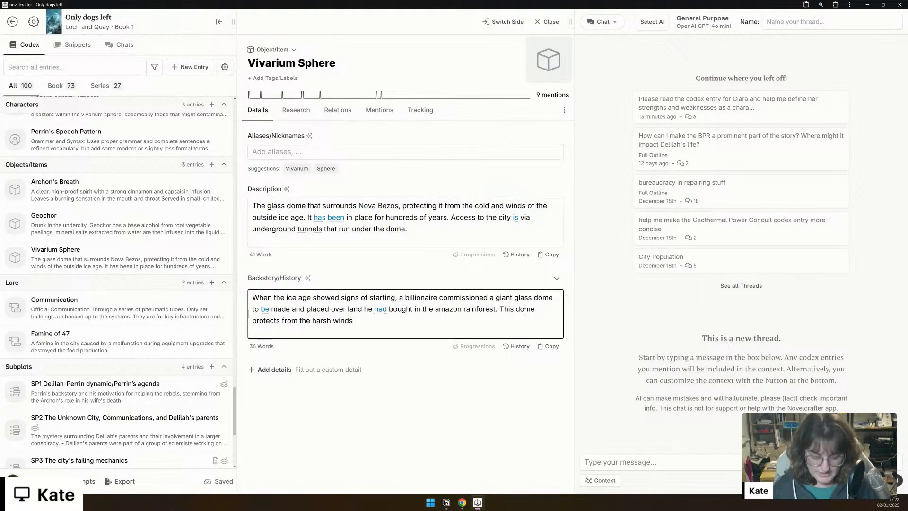
{"action": "type", "text": "and low "}
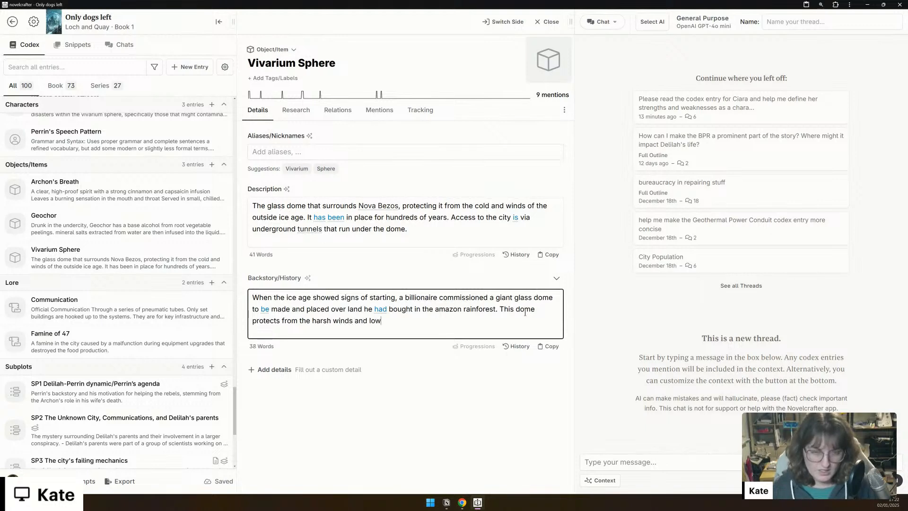
{"action": "type", "text": "temperatures"}
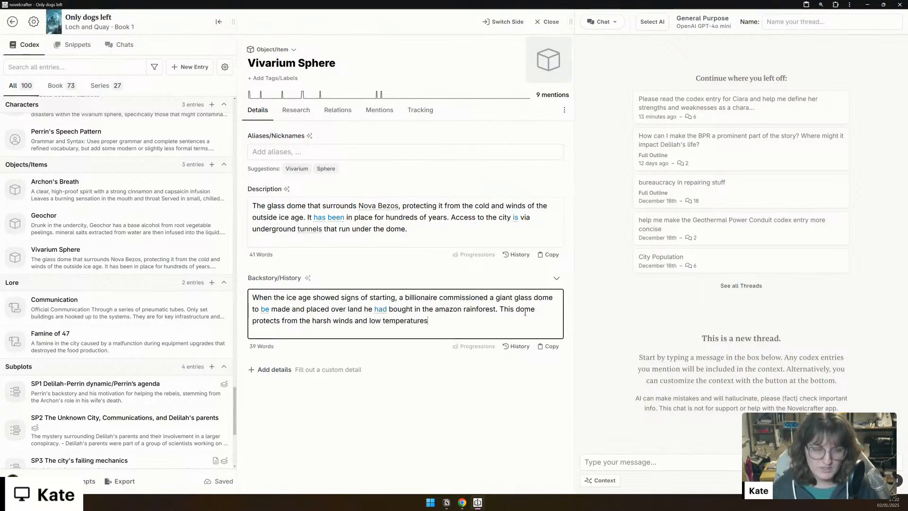
{"action": "type", "text": " whilst utilising the sun fo"}
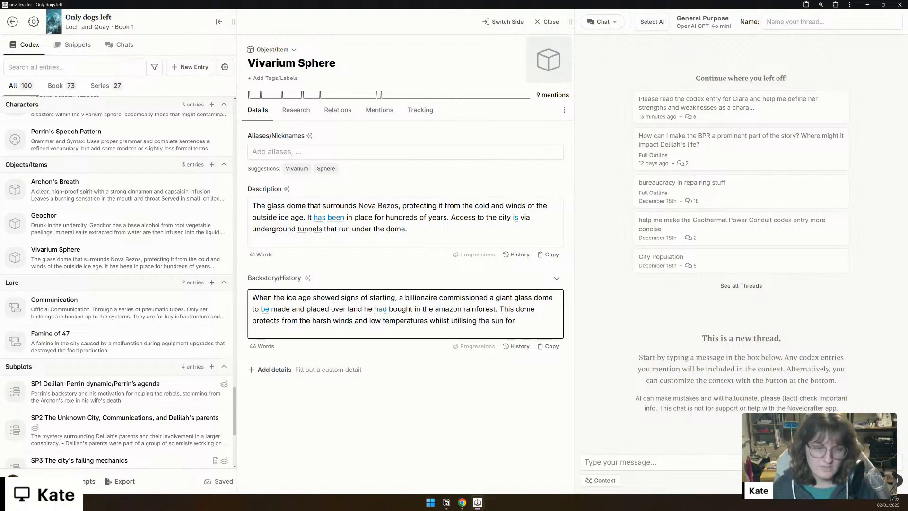
{"action": "type", "text": "r"}
{"action": "type", "text": " he"}
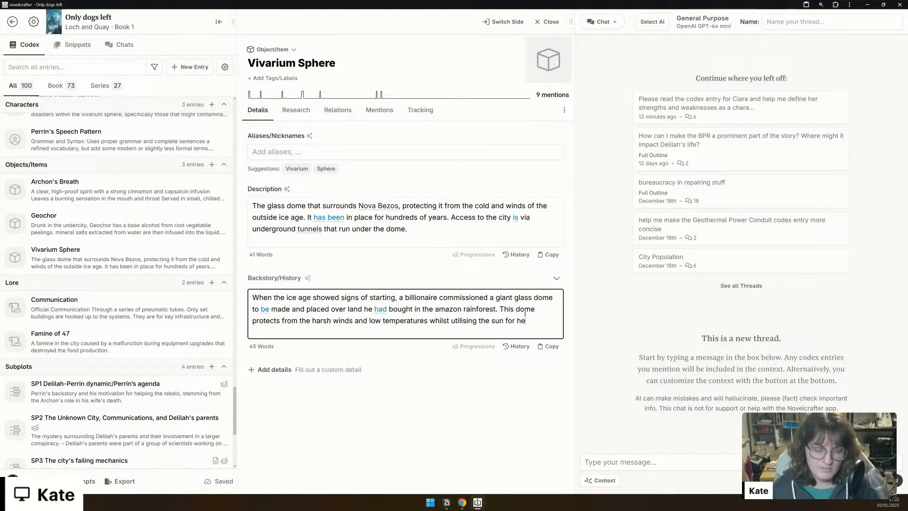
{"action": "type", "text": "at (greenhouse like)."}
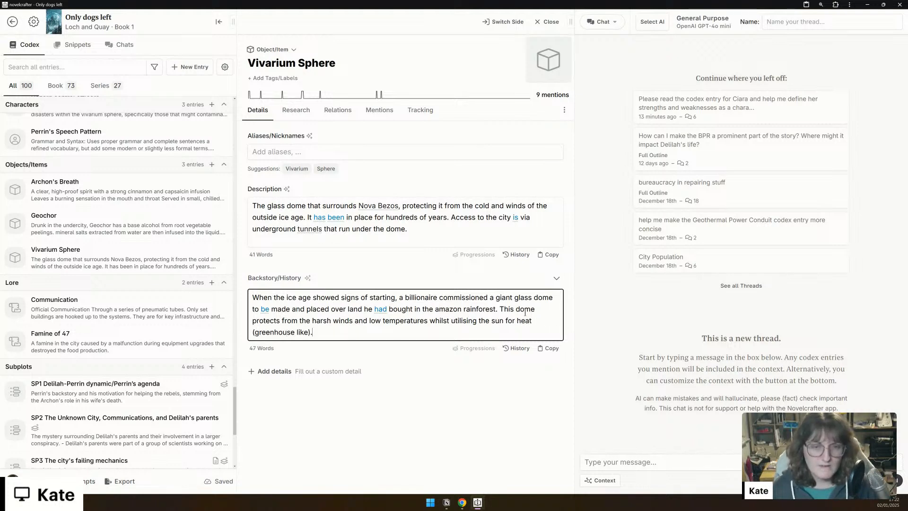
Step: Append to the Description: "There are biannual ventilation days where the air is fully changed over - gives a microclimate that is the equivalent of winter."
{"action": "left_click", "coordinate": [446, 227]}
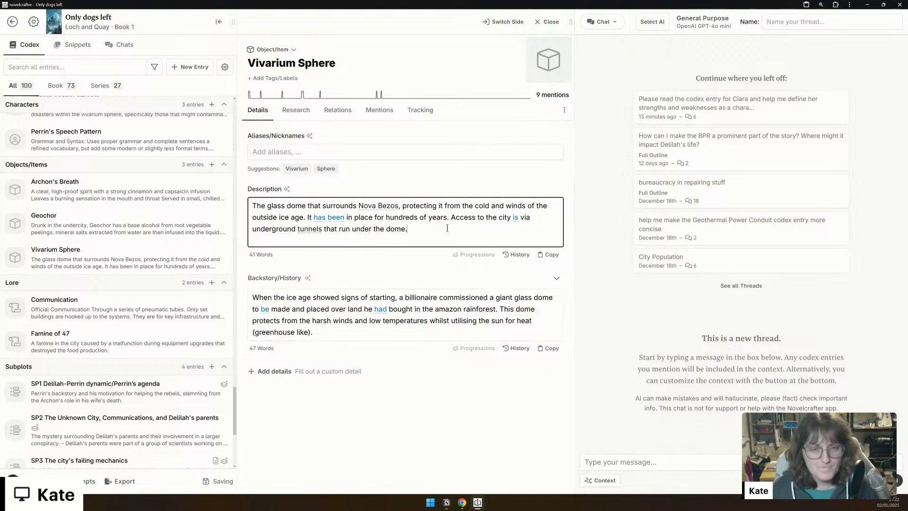
{"action": "type", "text": "There"}
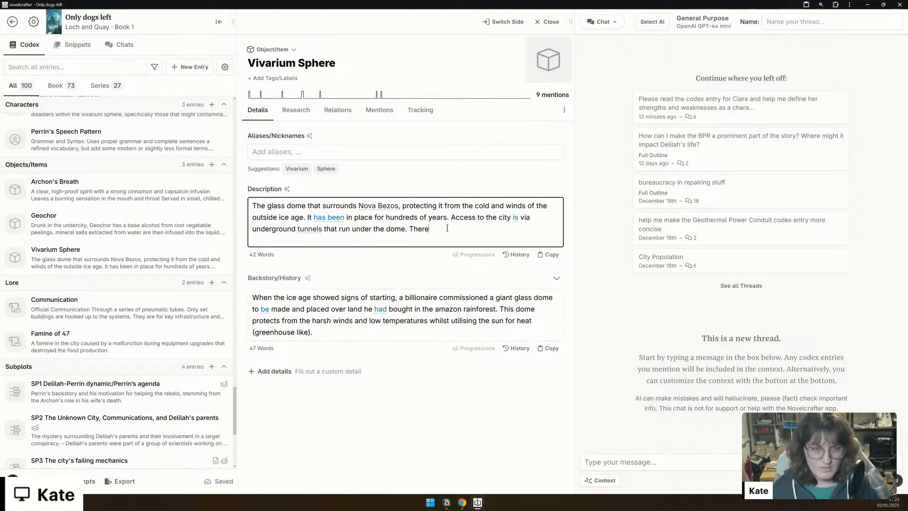
{"action": "type", "text": " are "}
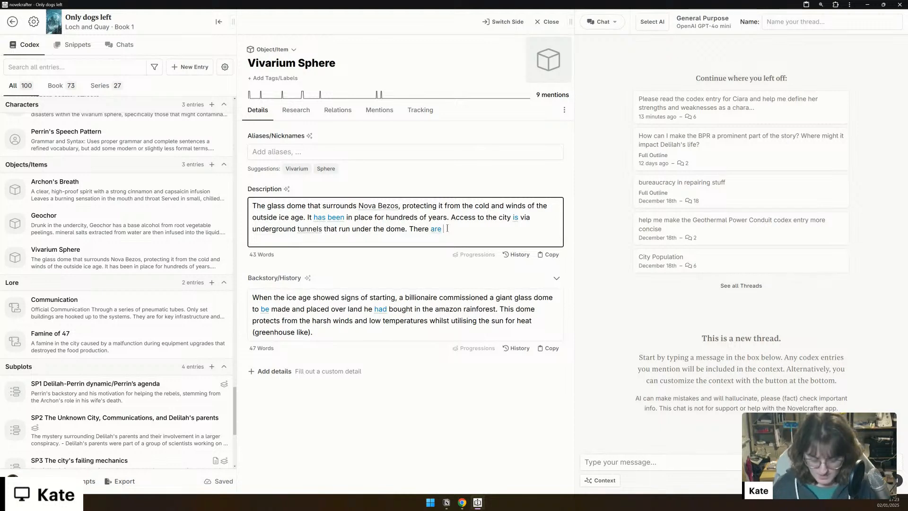
{"action": "type", "text": "reannual "}
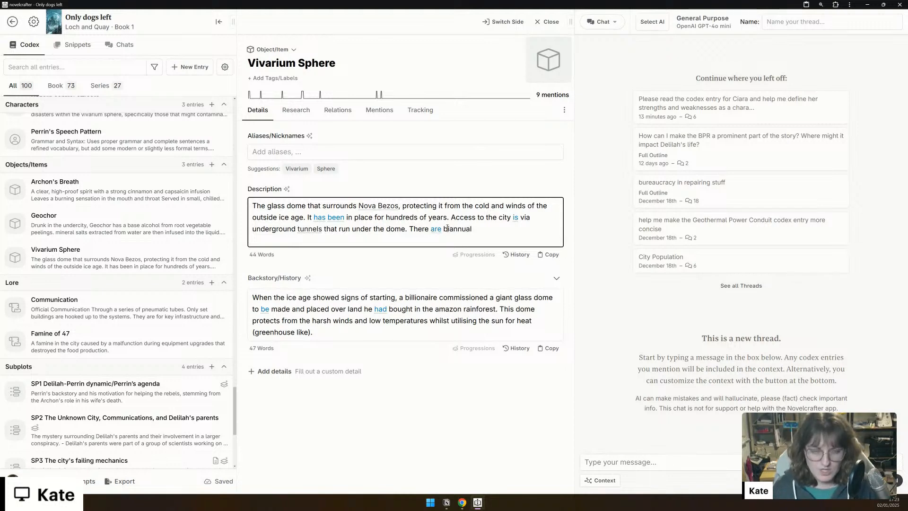
{"action": "type", "text": "ventillation days where"}
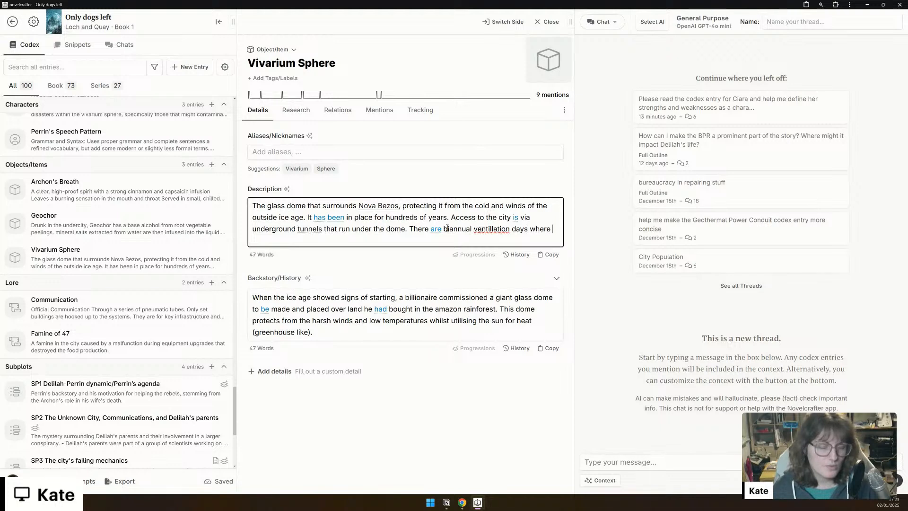
{"action": "type", "text": " the air is fully changed over "}
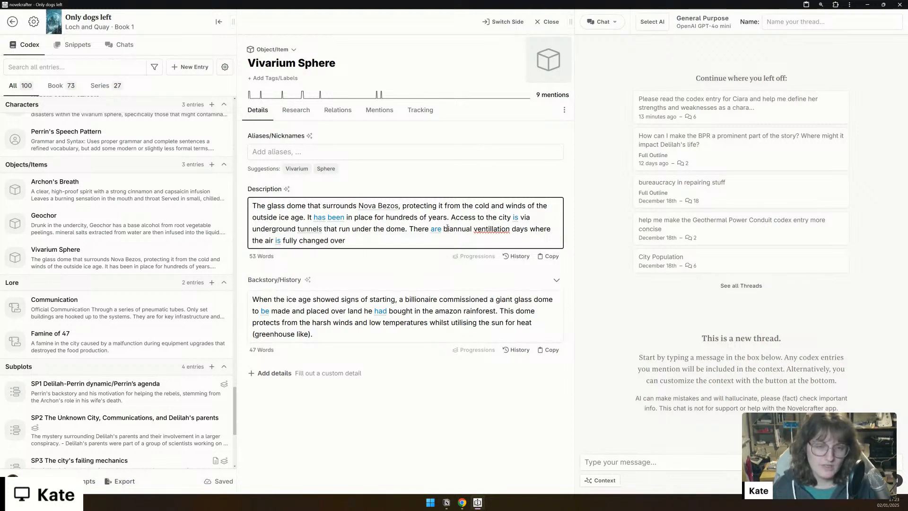
{"action": "type", "text": "- give "}
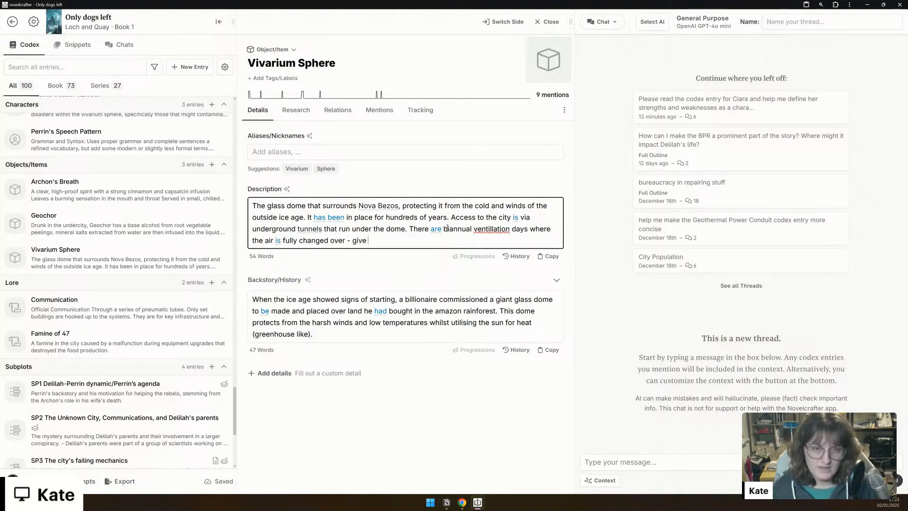
{"action": "type", "text": "a microclimate that is the equivalent of winter."}
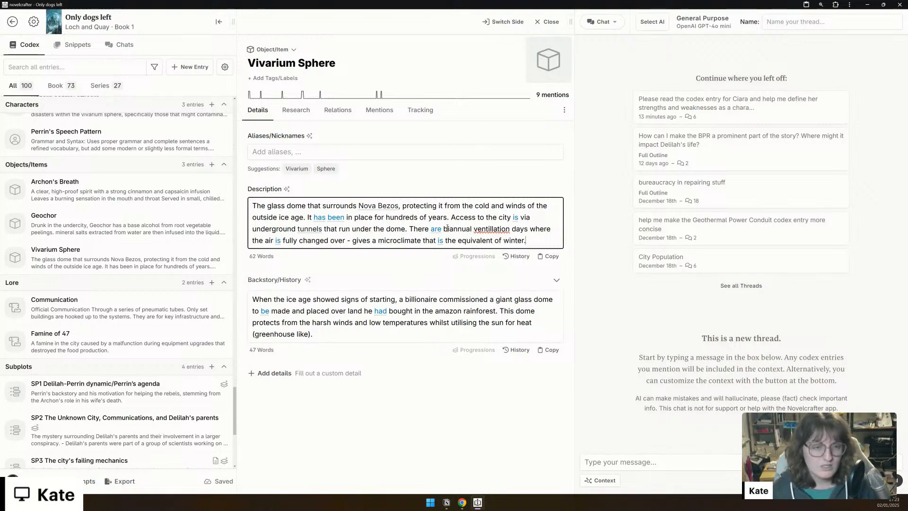
{"action": "right_click", "coordinate": [491, 229]}
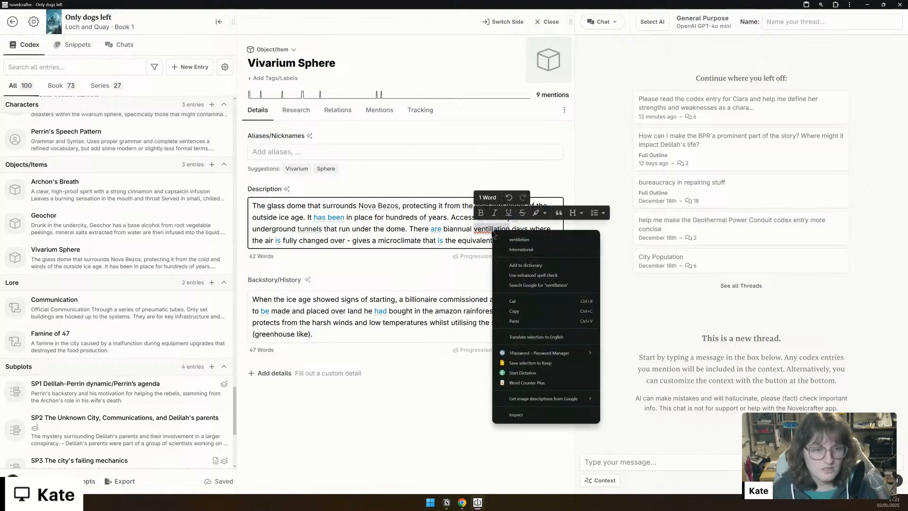
{"action": "left_click", "coordinate": [519, 240]}
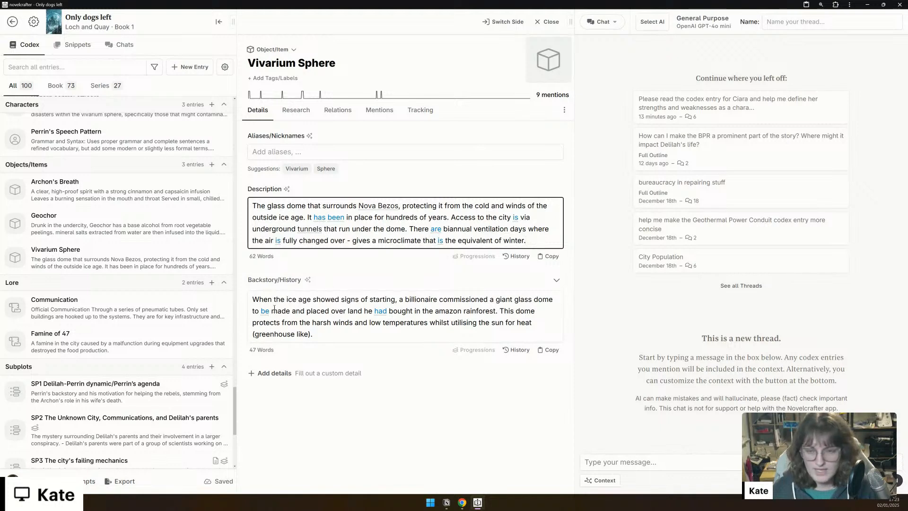
Step: Add the custom details Function and Delilah's Opinions to the Vivarium Sphere entry
{"action": "left_click", "coordinate": [300, 373]}
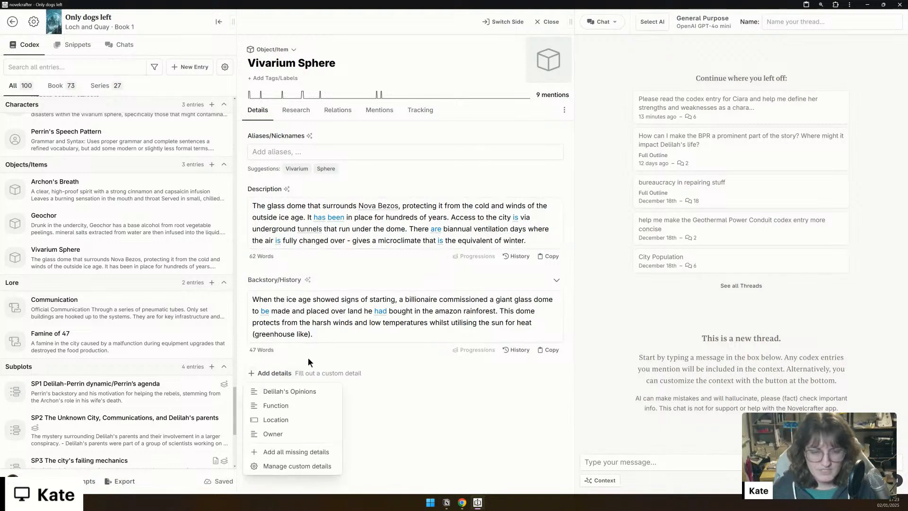
{"action": "left_click", "coordinate": [302, 409]}
{"action": "left_click", "coordinate": [270, 465]}
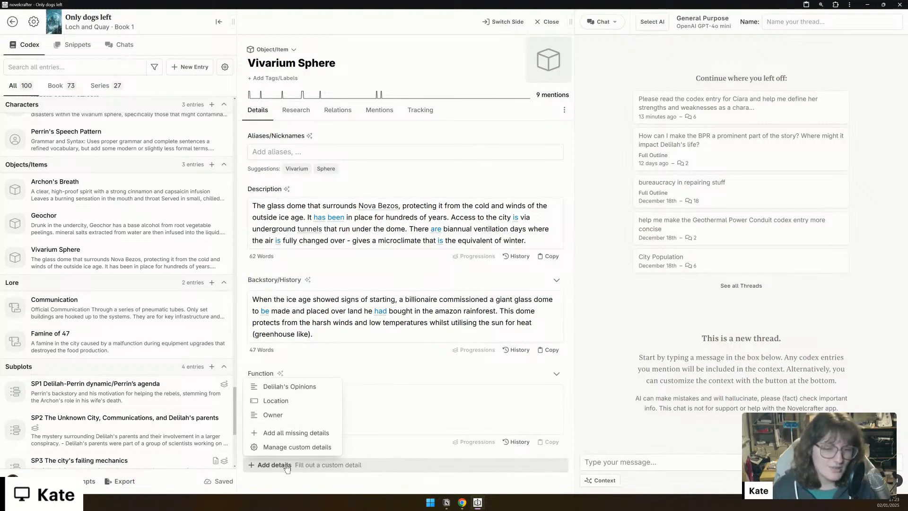
{"action": "left_click", "coordinate": [303, 387]}
Step: Fill in the Function detail with "To protect Nova Bezos from the ice age conditions."
{"action": "scroll", "coordinate": [334, 416], "scroll_direction": "down", "scroll_amount": 2}
{"action": "left_click", "coordinate": [334, 416]}
{"action": "type", "text": "To protect Nova Bezos from the "}
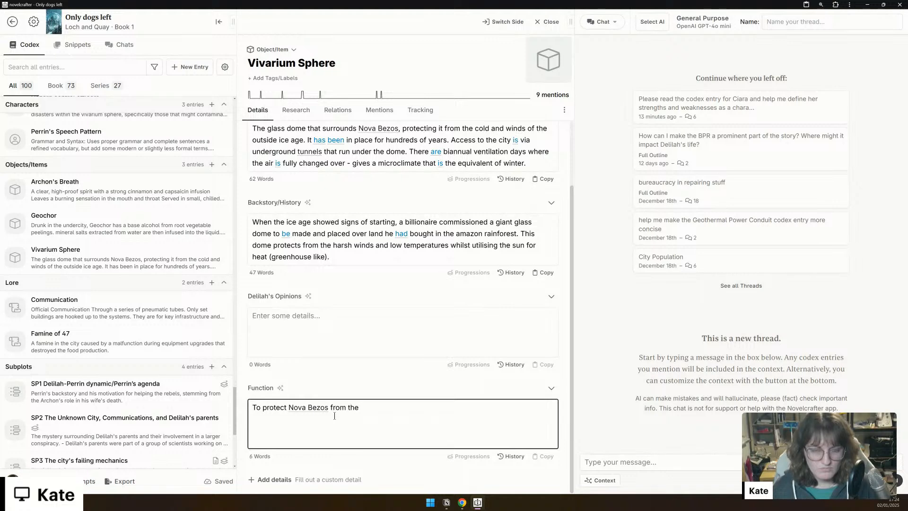
{"action": "type", "text": "ice"}
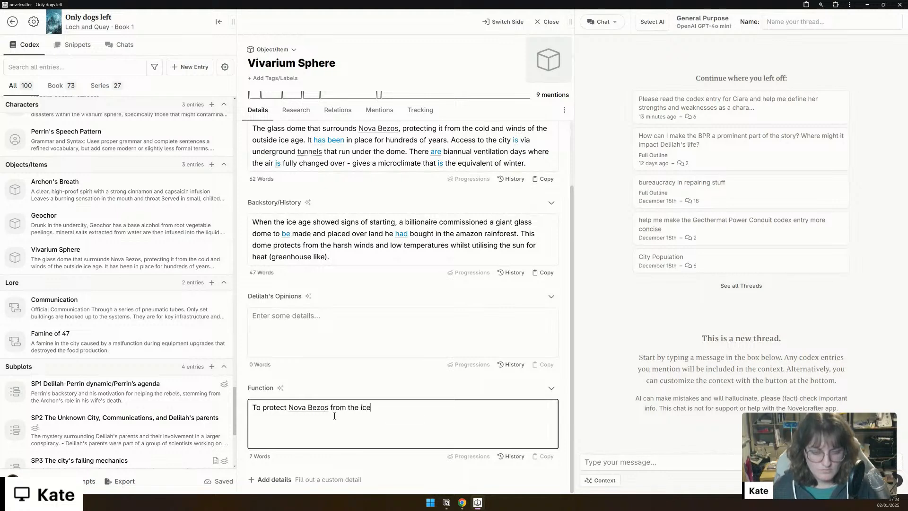
{"action": "type", "text": " age conditions."}
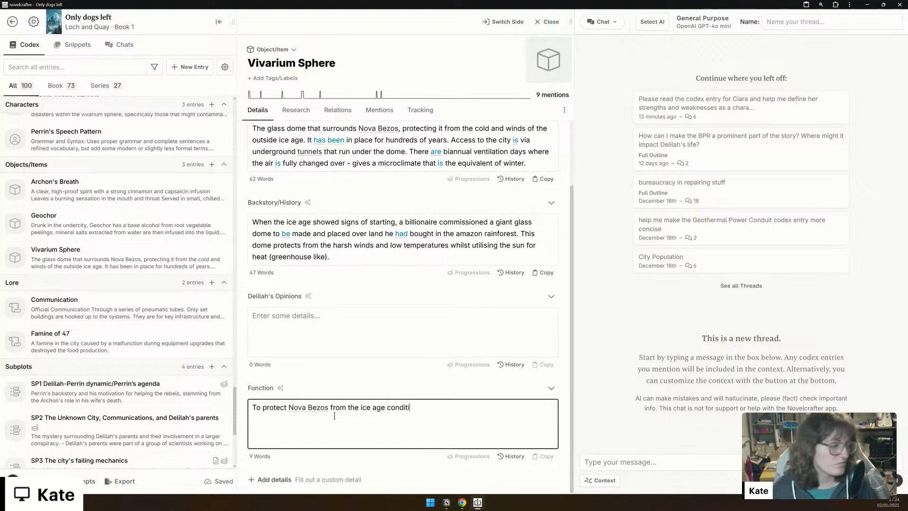
Step: Start the Delilah's Opinions detail with "Most days Delilah doesn't think twice about the dome"
{"action": "left_click", "coordinate": [372, 338]}
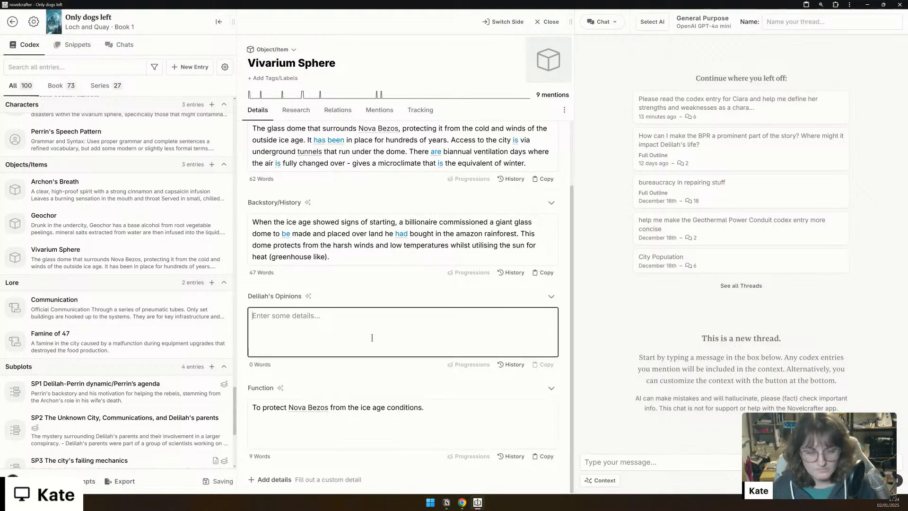
{"action": "type", "text": "Delilah"}
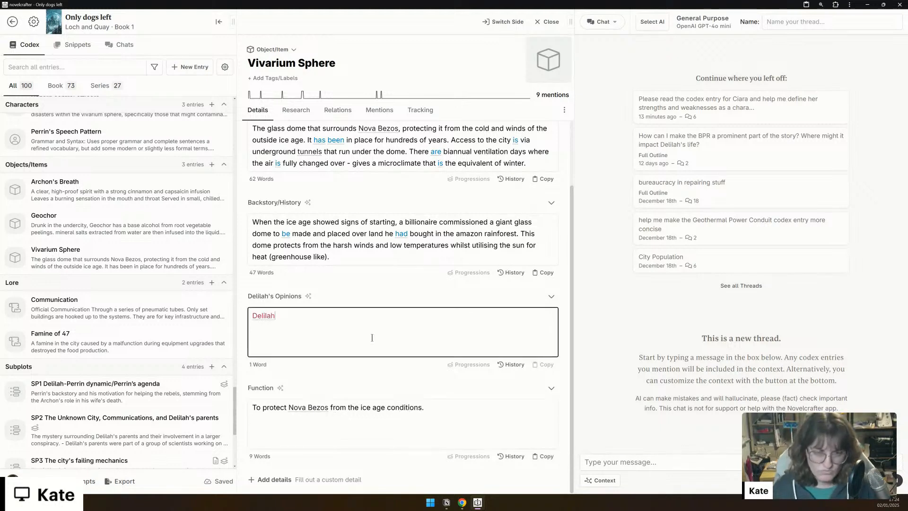
{"action": "key", "text": "ctrl+a"}
{"action": "type", "text": "most"}
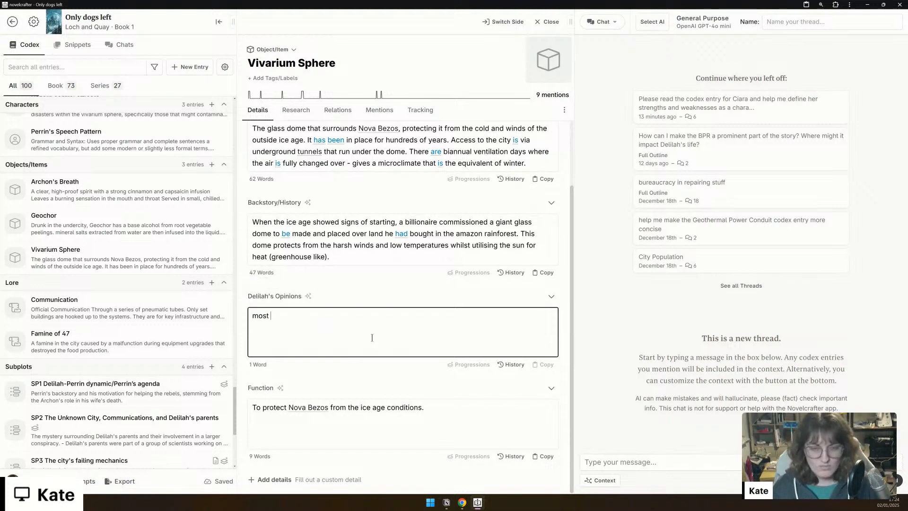
{"action": "key", "text": "ctrl+a"}
{"action": "type", "text": "Most days"}
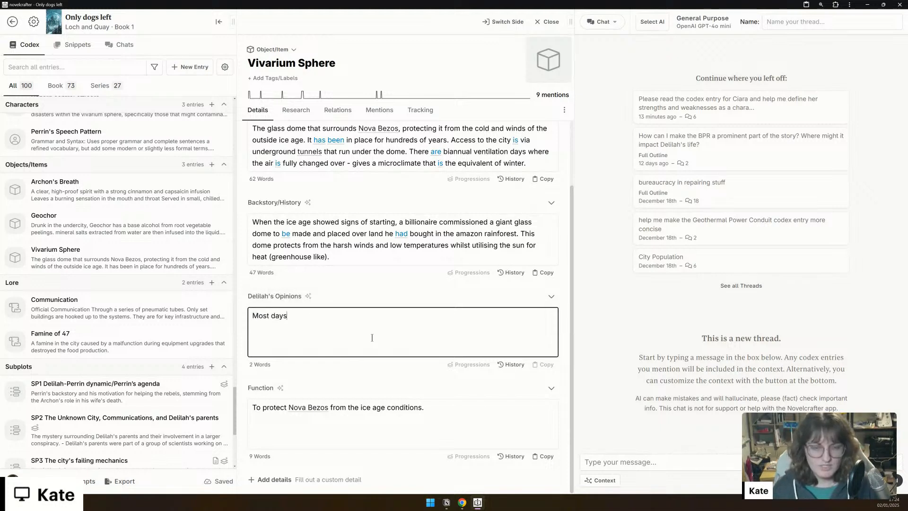
{"action": "type", "text": " Delilah doesn"}
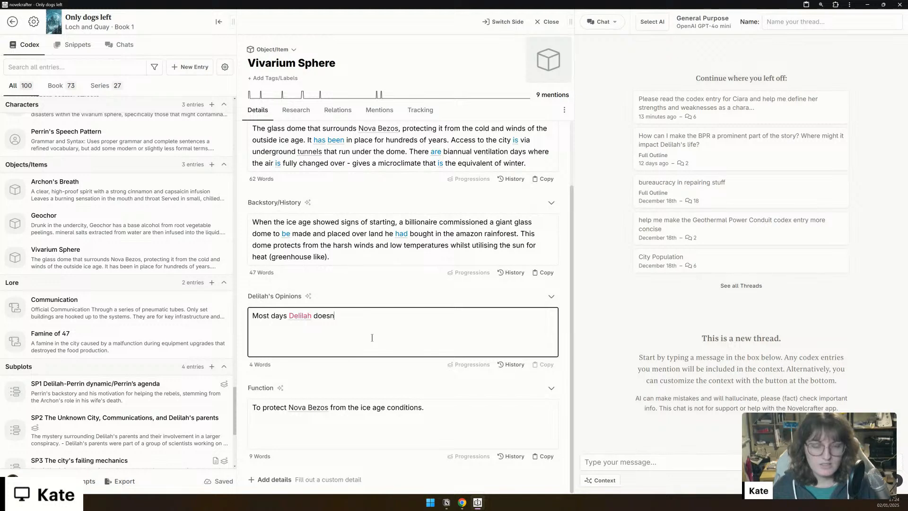
{"action": "type", "text": "'t think twice a"}
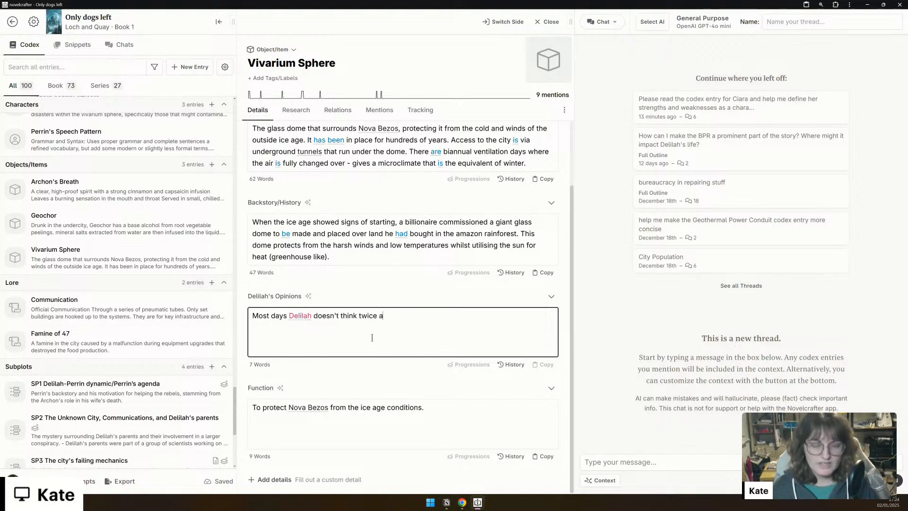
{"action": "type", "text": "bout the dome"}
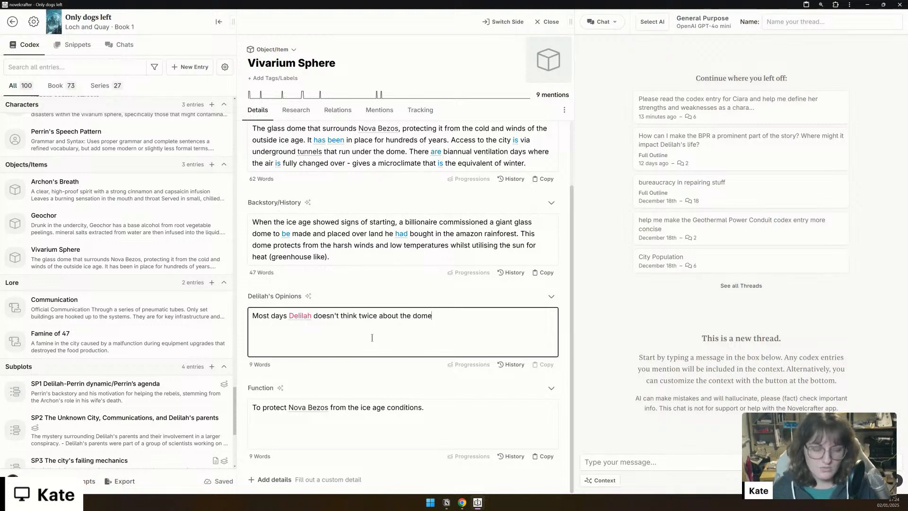
Step: Continue Delilah's Opinions with ". If it is a ventillation day, then she bemoans that she's going to be cold."
{"action": "type", "text": ". If there"}
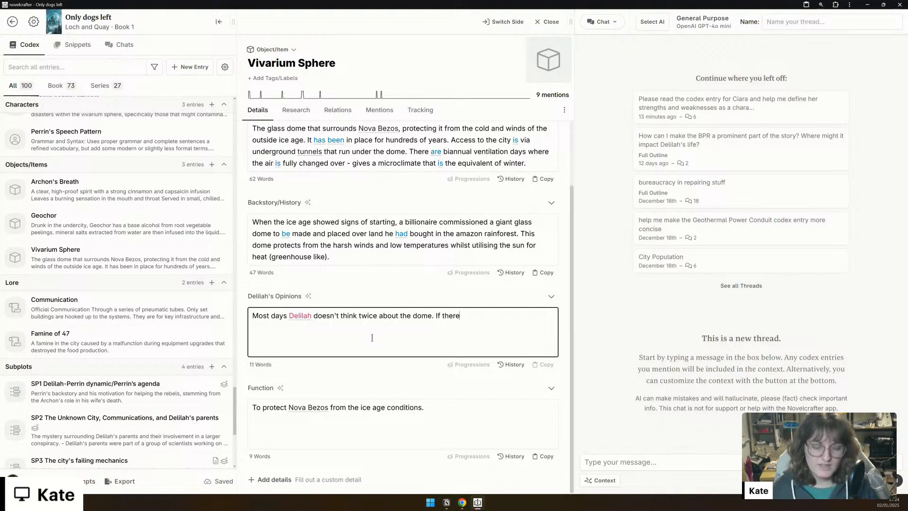
{"action": "key", "text": "BackSpace"}
{"action": "key", "text": "BackSpace"}
{"action": "key", "text": "BackSpace"}
{"action": "key", "text": "BackSpace"}
{"action": "key", "text": "BackSpace"}
{"action": "type", "text": "it is a"}
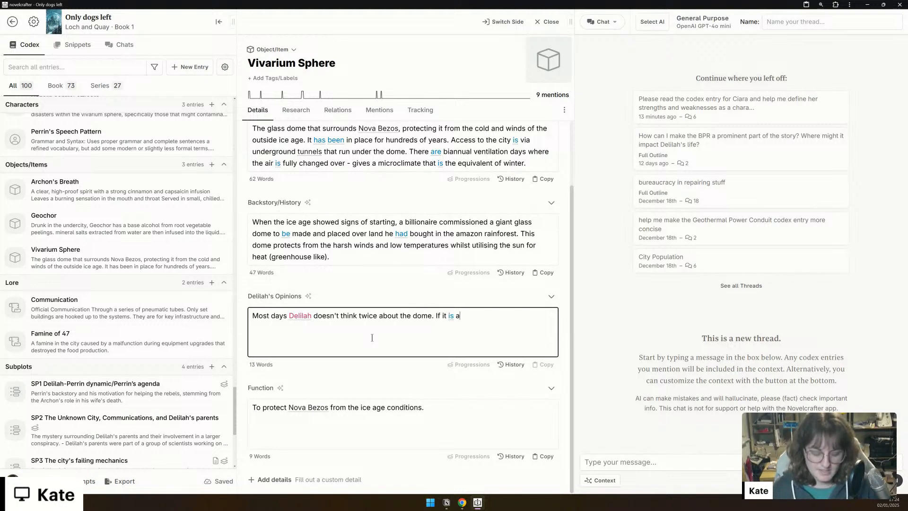
{"action": "type", "text": " ventillatio"}
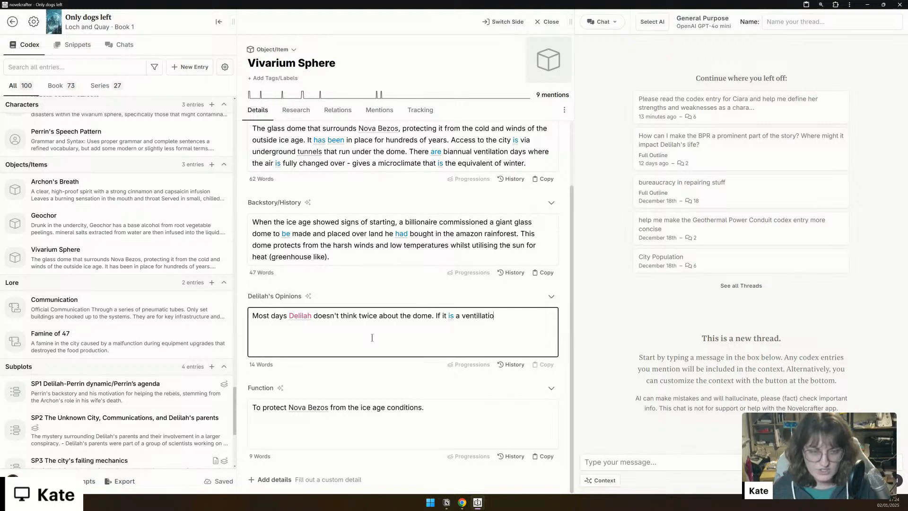
{"action": "type", "text": "n day, then s"}
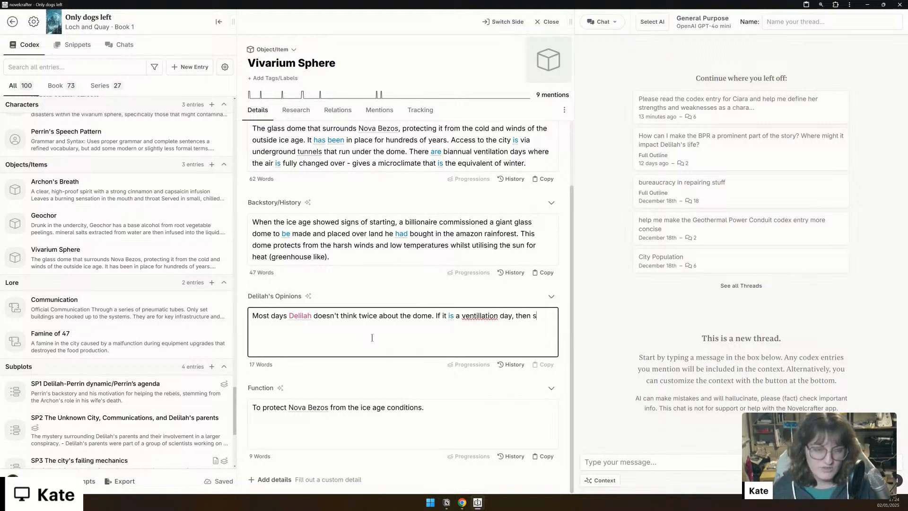
{"action": "type", "text": "he bemoans tha"}
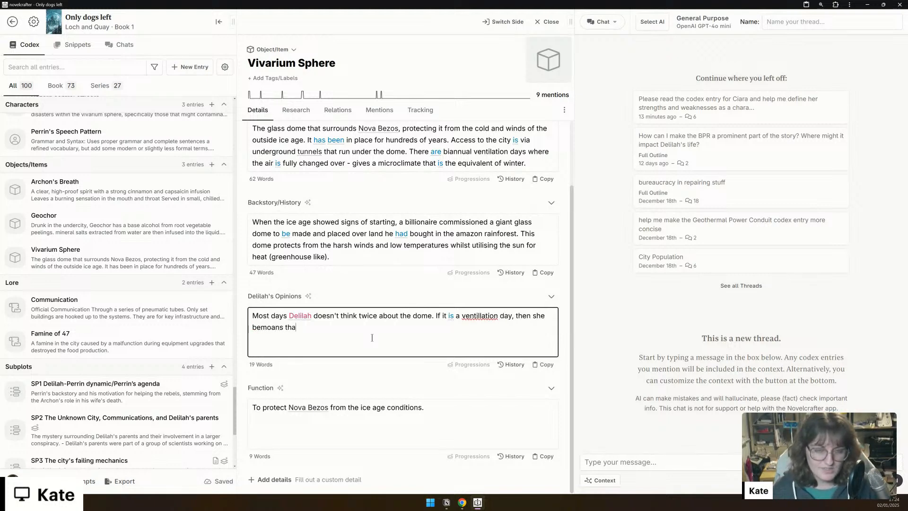
{"action": "type", "text": "t she's going to"}
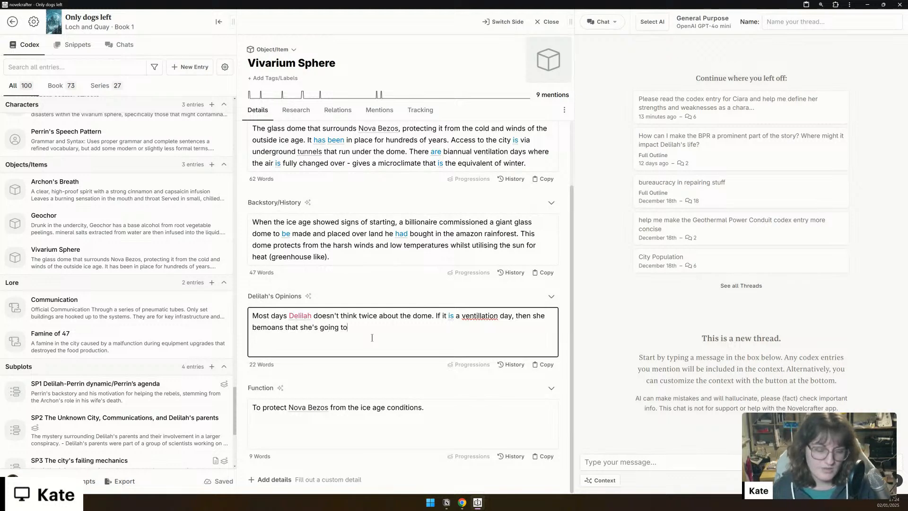
{"action": "type", "text": " be cold."}
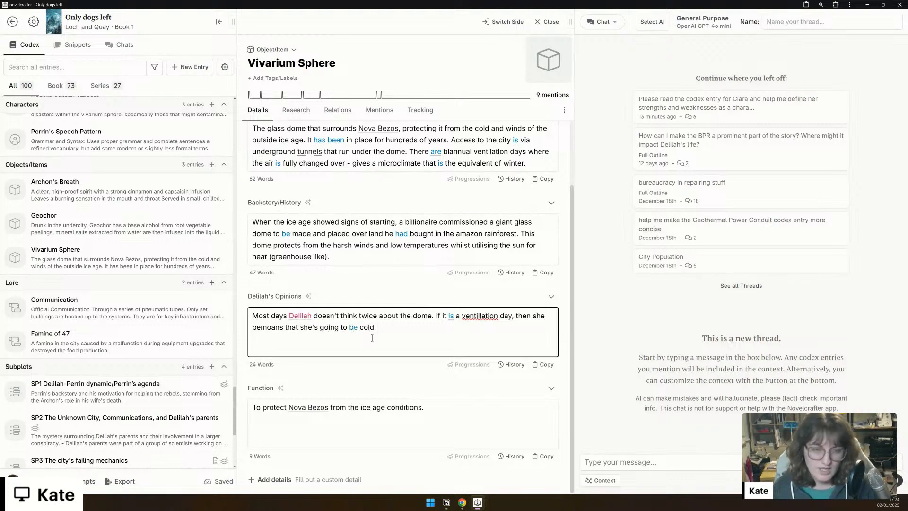
Step: Correct the misspelled "ventillation" in Delilah's Opinions to the suggested spelling "ventilation"
{"action": "right_click", "coordinate": [478, 315]}
{"action": "left_click", "coordinate": [513, 285]}
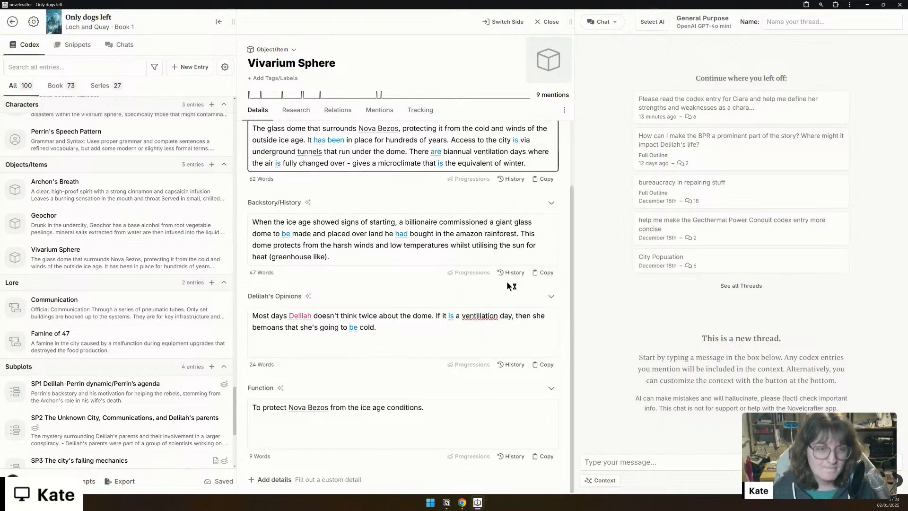
{"action": "left_click", "coordinate": [479, 316]}
{"action": "right_click", "coordinate": [478, 315]}
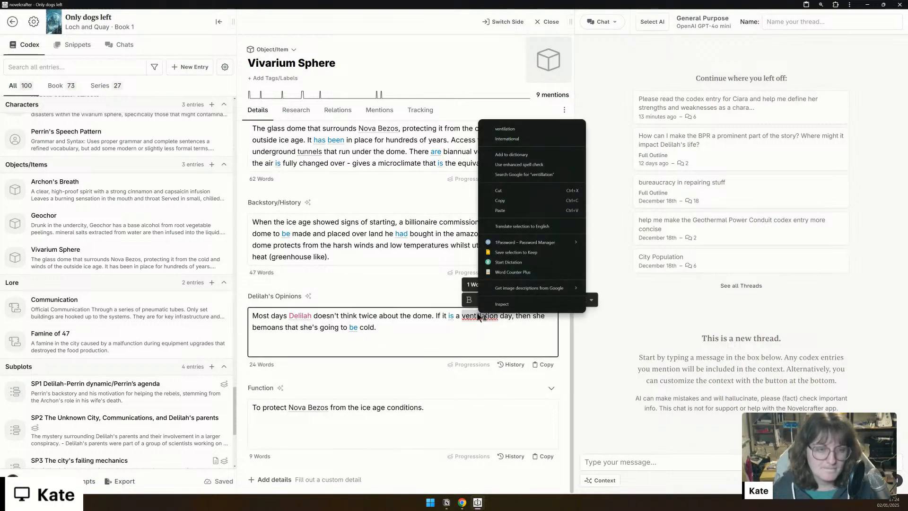
{"action": "left_click", "coordinate": [510, 132]}
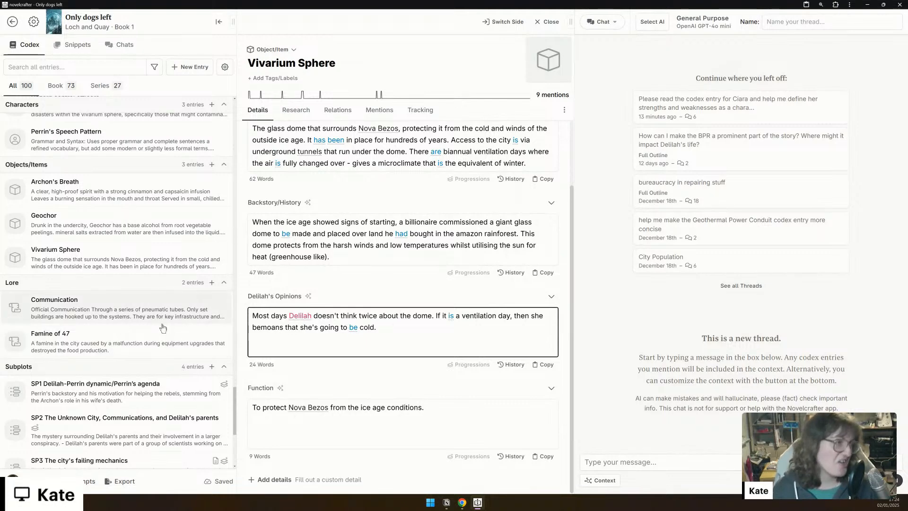
Step: Open the Dome-Drama codex entry and pin it in place of the Vivarium Sphere entry
{"action": "scroll", "coordinate": [157, 322], "scroll_direction": "up", "scroll_amount": 2}
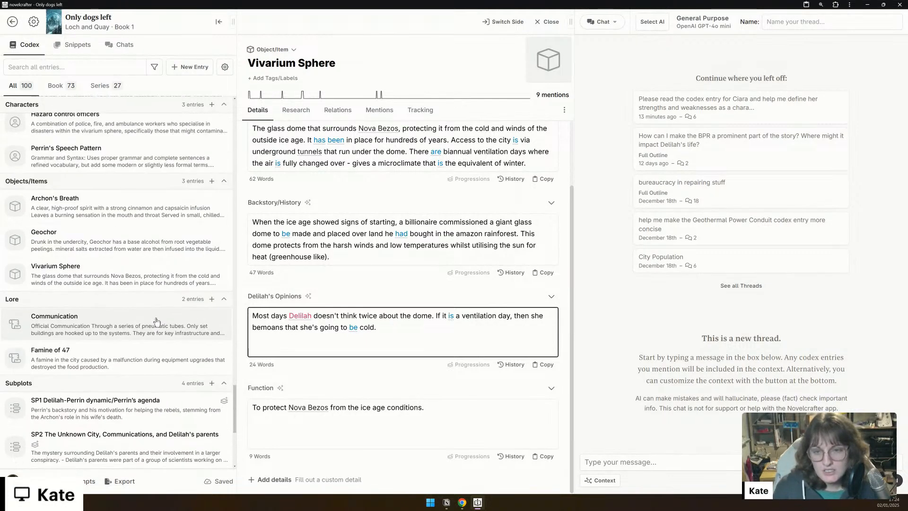
{"action": "scroll", "coordinate": [151, 329], "scroll_direction": "up", "scroll_amount": 3}
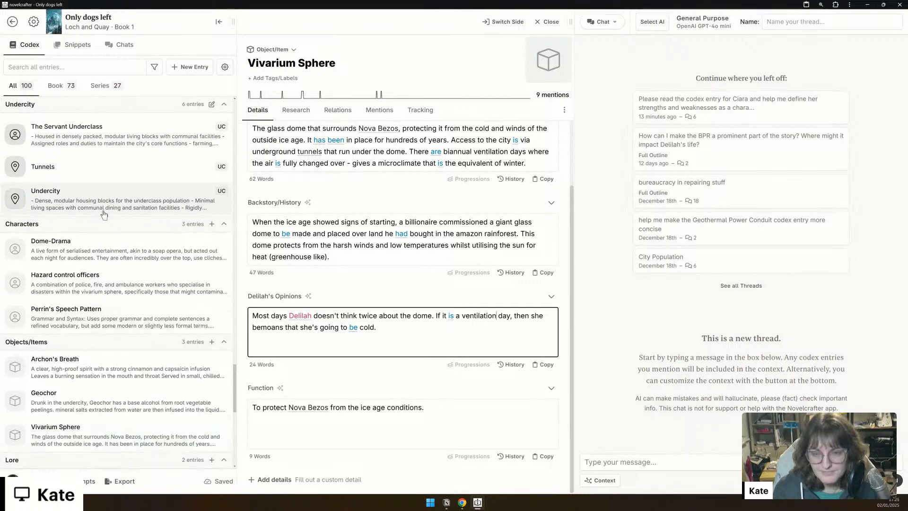
{"action": "left_click", "coordinate": [96, 254]}
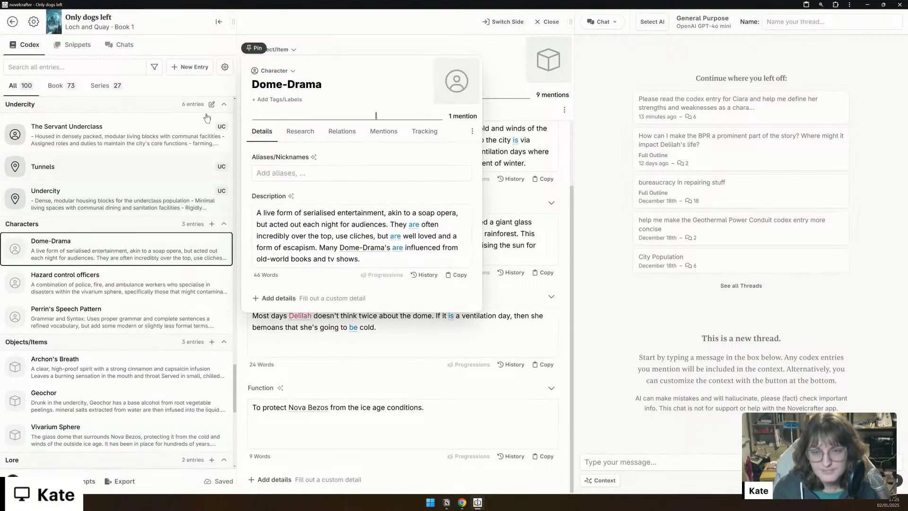
{"action": "left_click", "coordinate": [255, 48]}
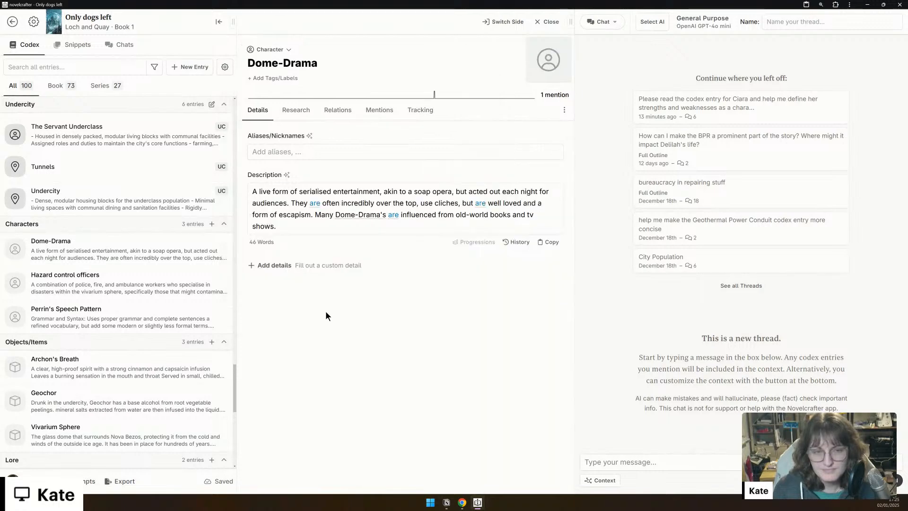
Step: Change the Dome-Drama entry's type to Lore
{"action": "left_click", "coordinate": [281, 267]}
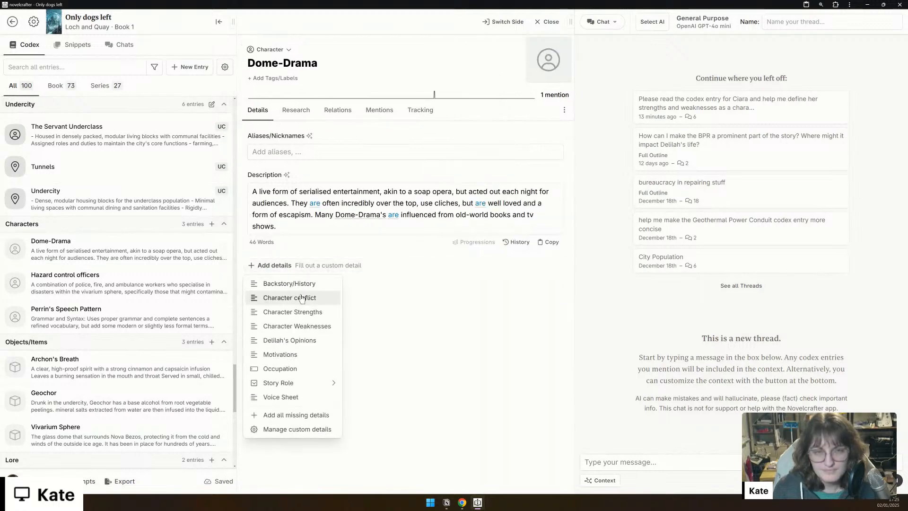
{"action": "left_click", "coordinate": [277, 50]}
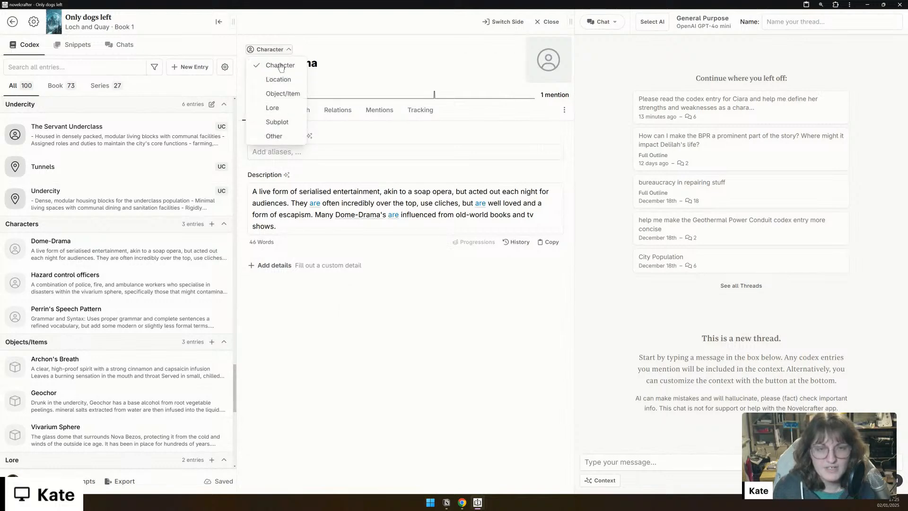
{"action": "left_click", "coordinate": [273, 108]}
Step: Add the custom details Delilah's Opinions and Backstory/History to the Dome-Drama entry
{"action": "left_click", "coordinate": [293, 273]}
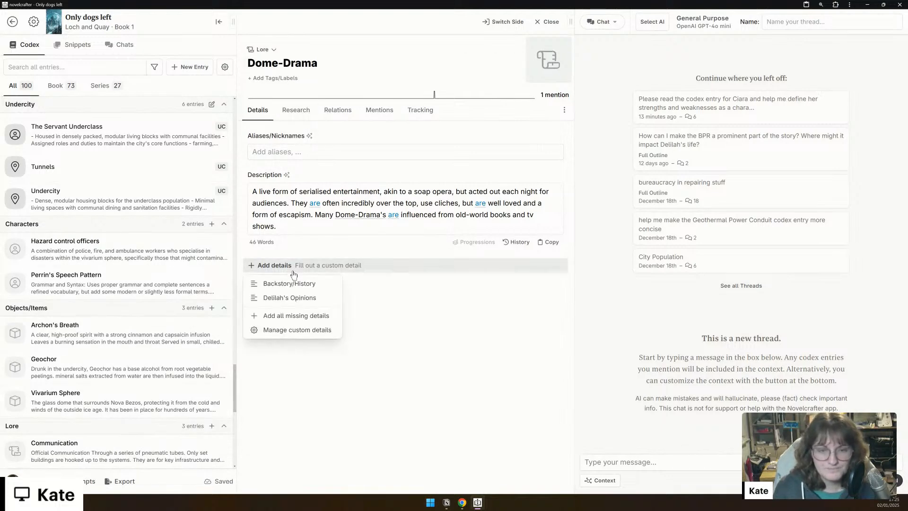
{"action": "left_click", "coordinate": [289, 297]}
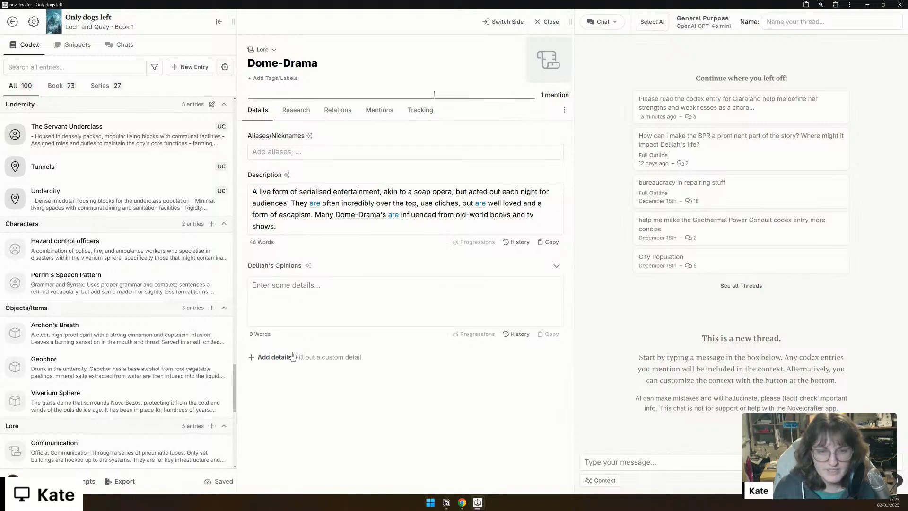
{"action": "left_click", "coordinate": [292, 355]}
{"action": "left_click", "coordinate": [288, 375]}
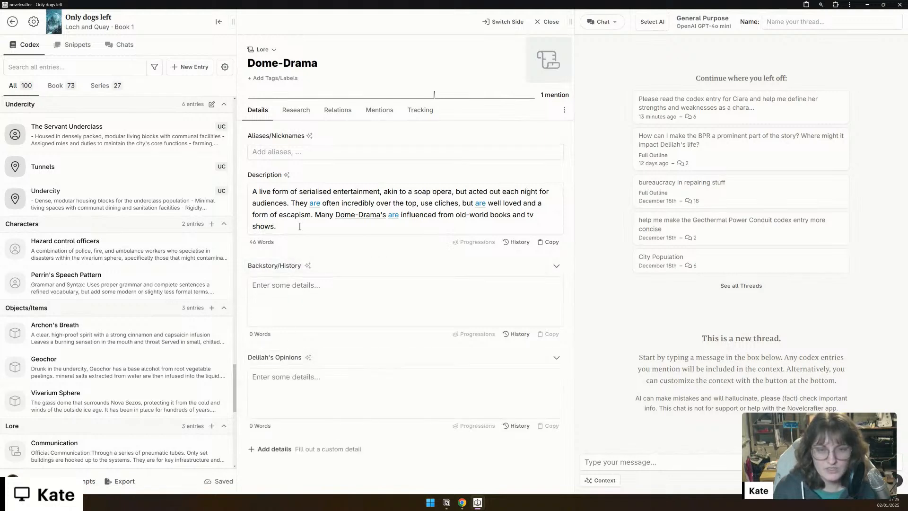
Step: Begin the Backstory/History detail with "Developed as a way to replace screen-based viewing as time progressed and technology failed,"
{"action": "left_click", "coordinate": [345, 285]}
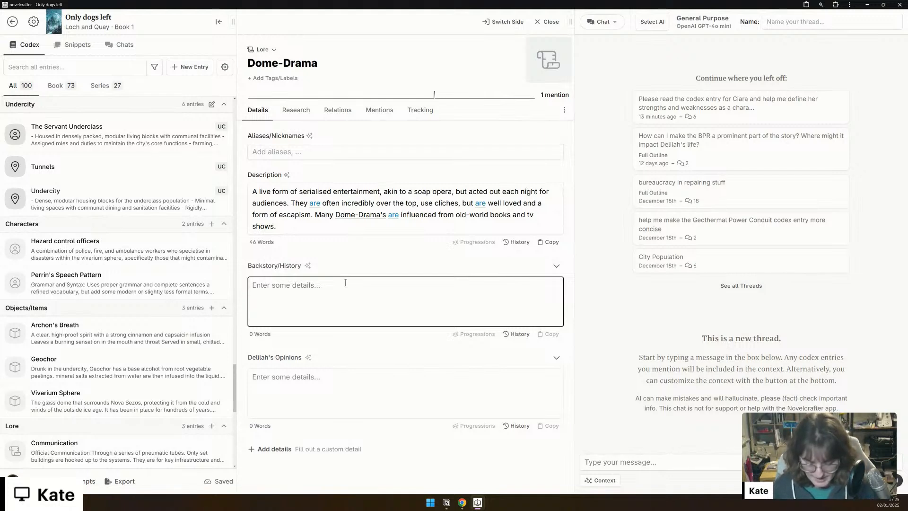
{"action": "type", "text": "Develop"}
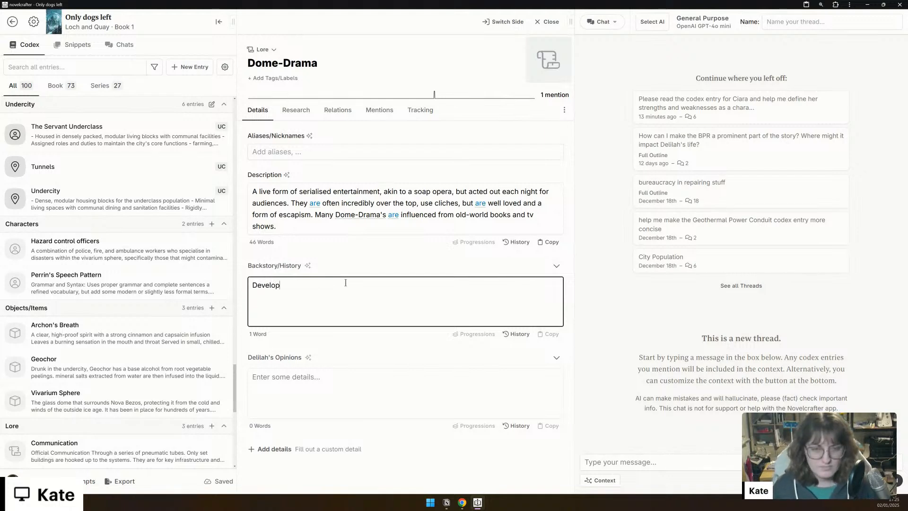
{"action": "type", "text": "ed as a "}
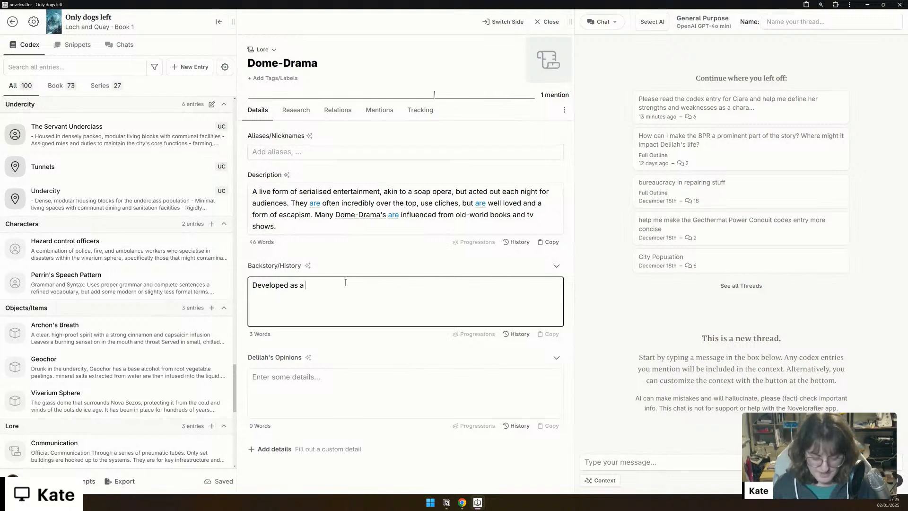
{"action": "type", "text": "way to"}
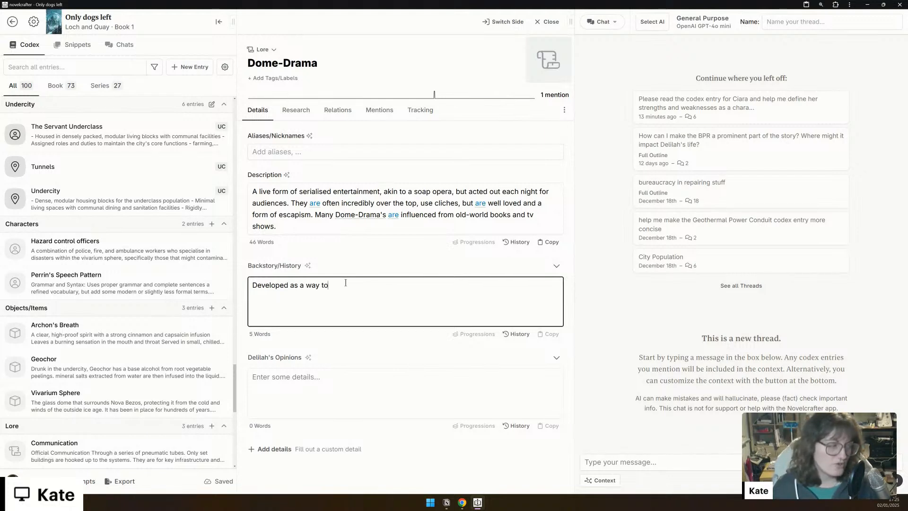
{"action": "type", "text": " replace "}
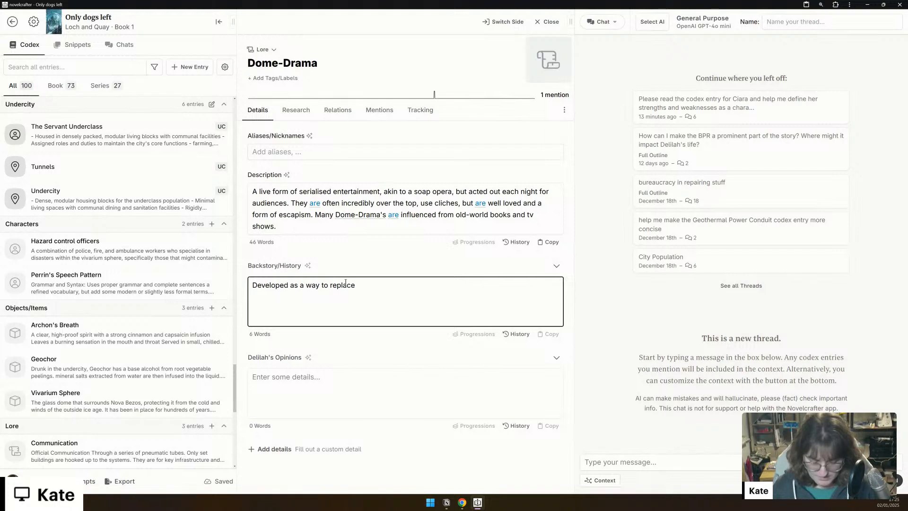
{"action": "type", "text": "scr"}
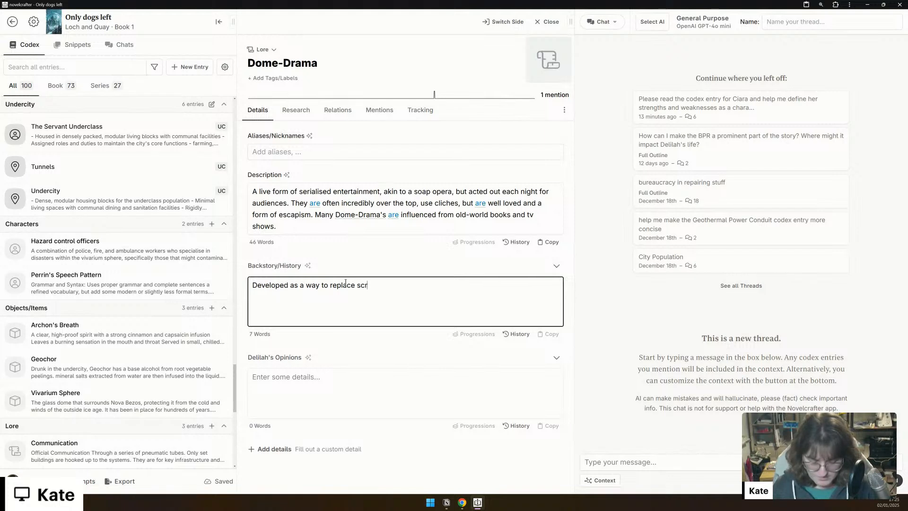
{"action": "type", "text": "een-based vi"}
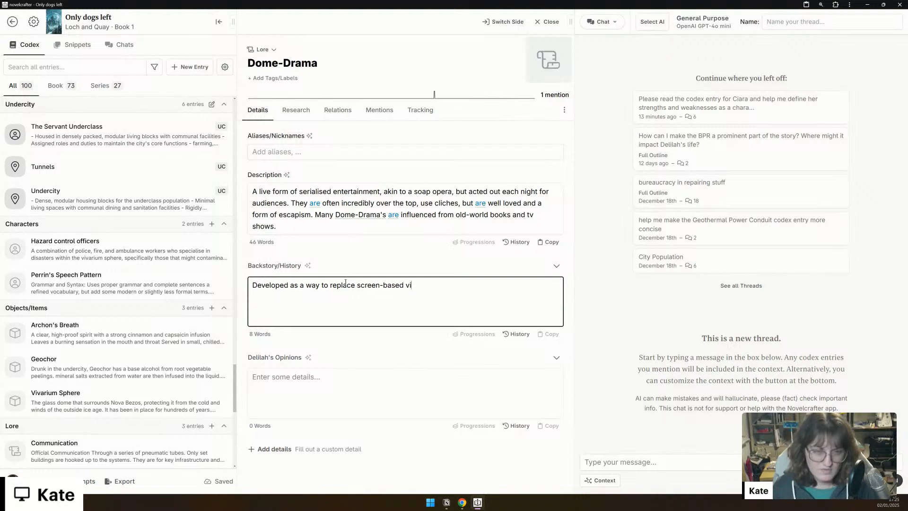
{"action": "type", "text": "ewing as time "}
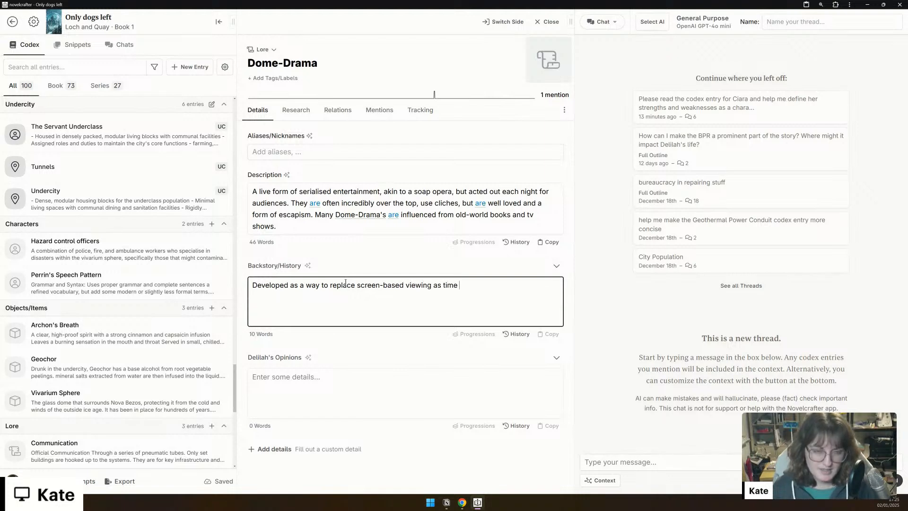
{"action": "type", "text": "progressed a"}
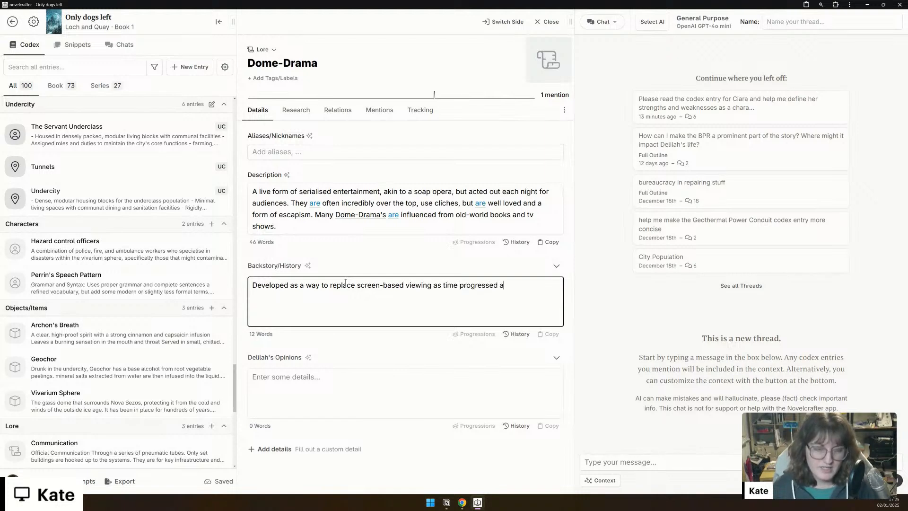
{"action": "type", "text": "nd technolog"}
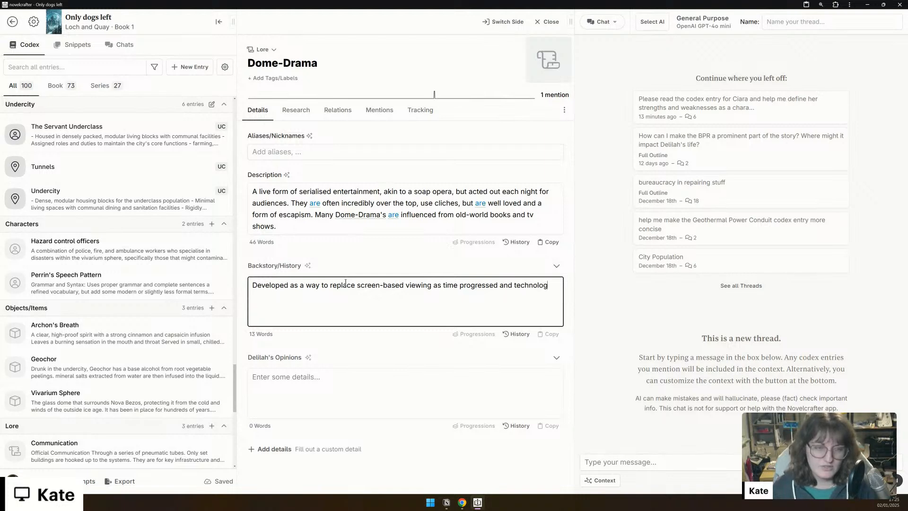
{"action": "type", "text": "y failed, d"}
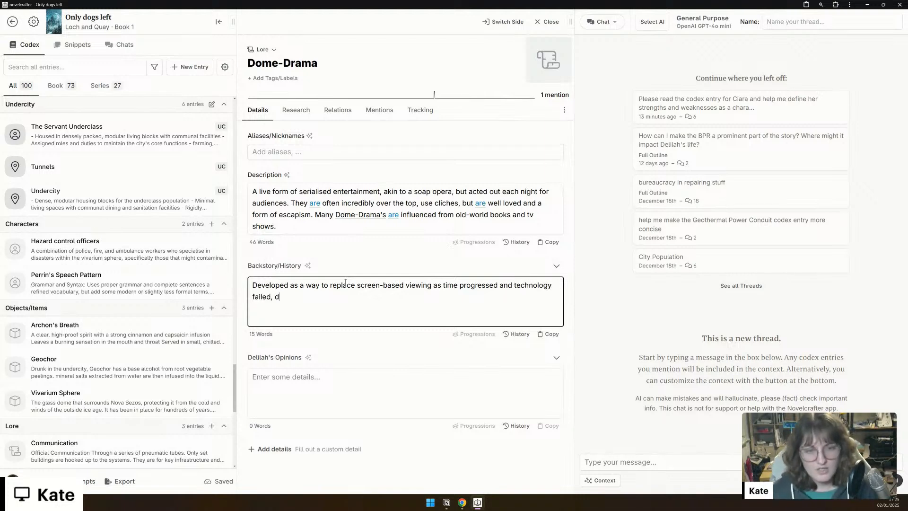
Step: Continue the Backstory/History sentence with "dome-dramas are now the primary non-violent source of entertainment"
{"action": "type", "text": "ome-drama"}
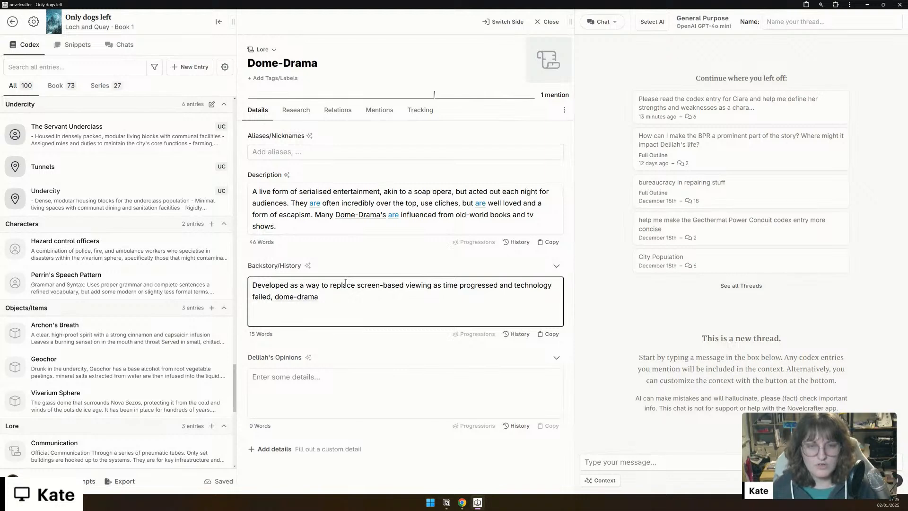
{"action": "type", "text": "s are now "}
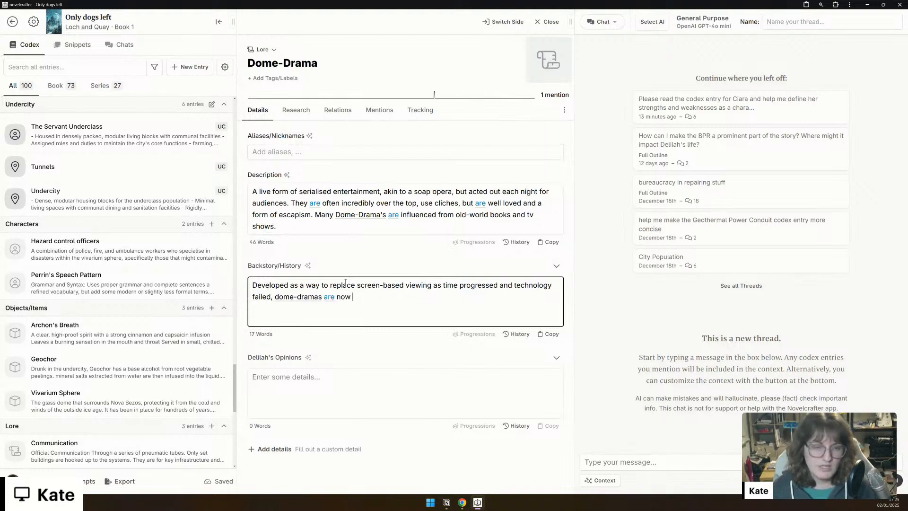
{"action": "type", "text": "the primary"}
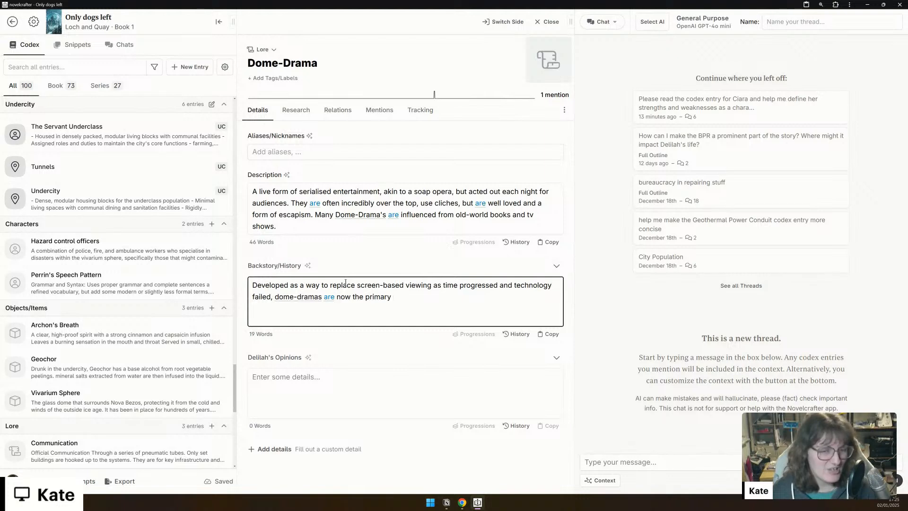
{"action": "type", "text": "non-io"}
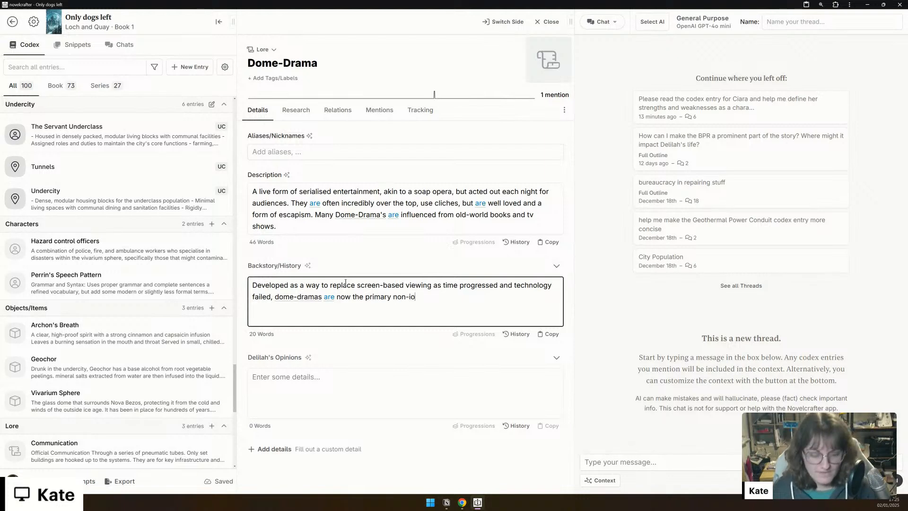
{"action": "key", "text": "BackSpace"}
{"action": "key", "text": "BackSpace"}
{"action": "type", "text": "viole"}
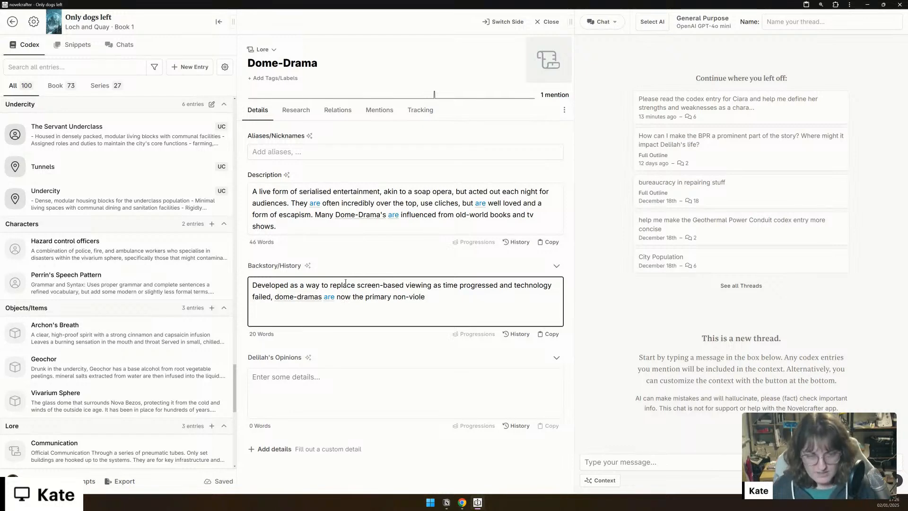
{"action": "type", "text": "nt source of "}
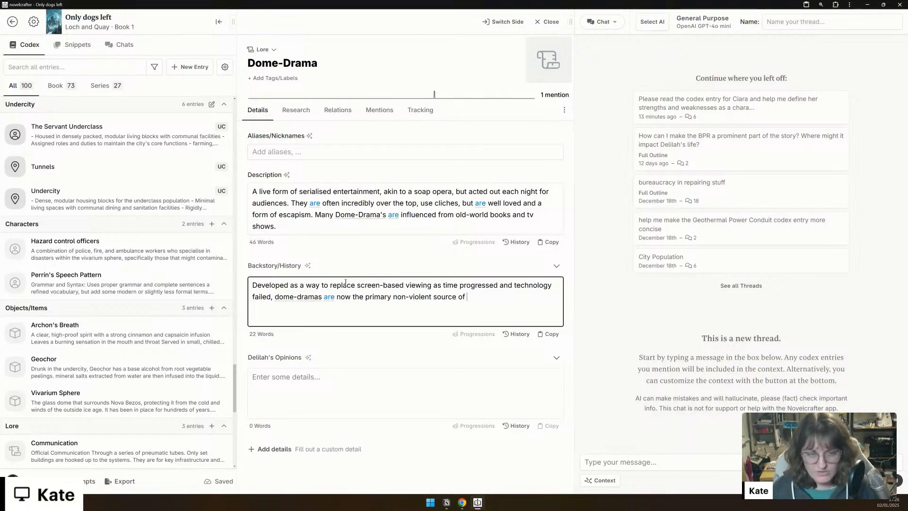
{"action": "type", "text": "entertainmen"}
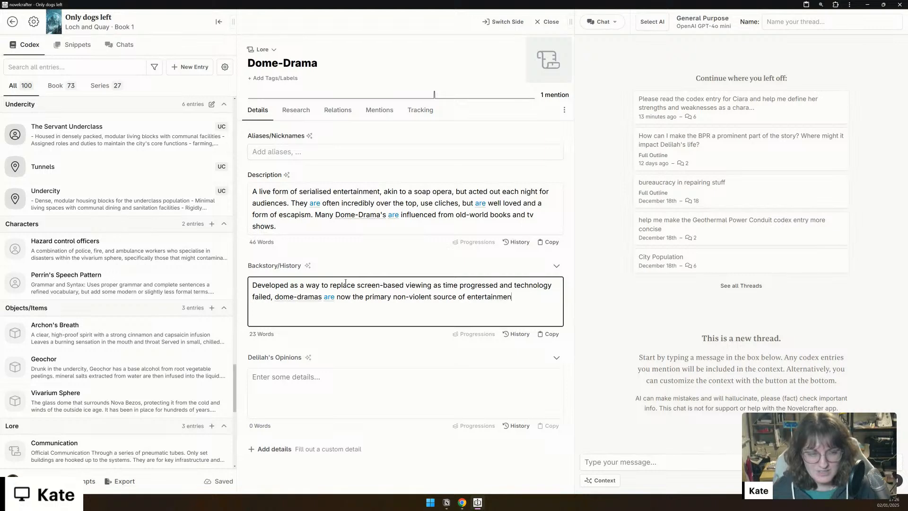
Step: Start a second Backstory/History sentence reading "Many have a favourite troop that they will visit, and"
{"action": "type", "text": "t. Many have th"}
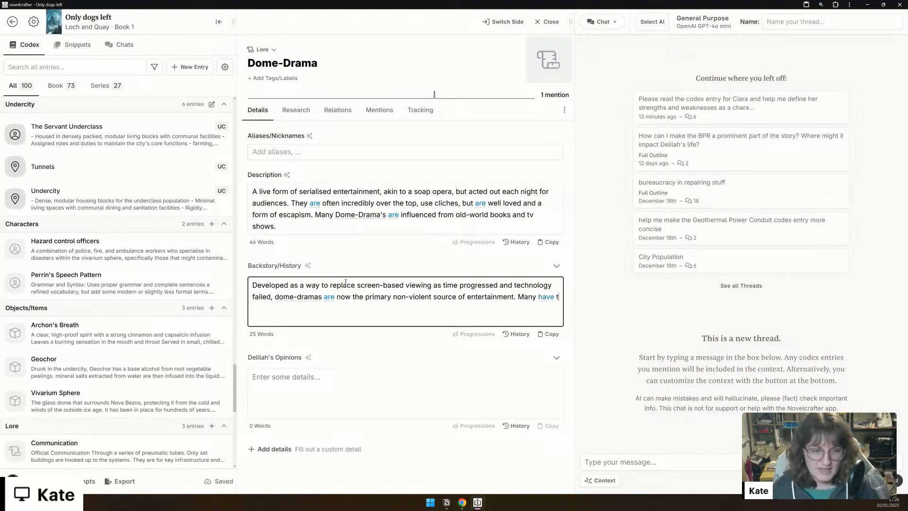
{"action": "key", "text": "BackSpace"}
{"action": "type", "text": "favourite troup that they"}
{"action": "key", "text": "BackSpace"}
{"action": "key", "text": "BackSpace"}
{"action": "key", "text": "BackSpace"}
{"action": "key", "text": "BackSpace"}
{"action": "key", "text": "BackSpace"}
{"action": "key", "text": "BackSpace"}
{"action": "key", "text": "BackSpace"}
{"action": "key", "text": "BackSpace"}
{"action": "key", "text": "BackSpace"}
{"action": "key", "text": "BackSpace"}
{"action": "key", "text": "BackSpace"}
{"action": "key", "text": "BackSpace"}
{"action": "type", "text": "op that they will visit, and show"}
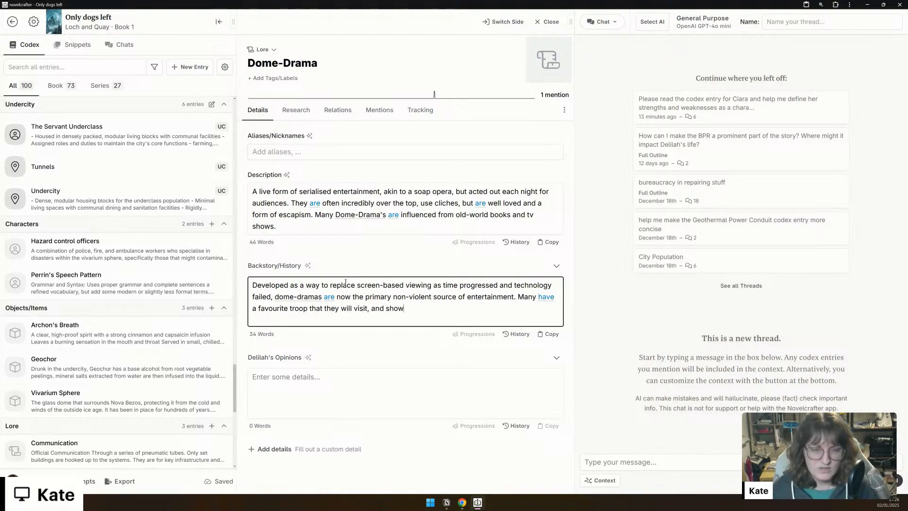
Step: Finish the second Backstory/History sentence with "children will often collect tokens that show that they've been to see a show."
{"action": "key", "text": "BackSpace"}
{"action": "key", "text": "BackSpace"}
{"action": "key", "text": "BackSpace"}
{"action": "key", "text": "BackSpace"}
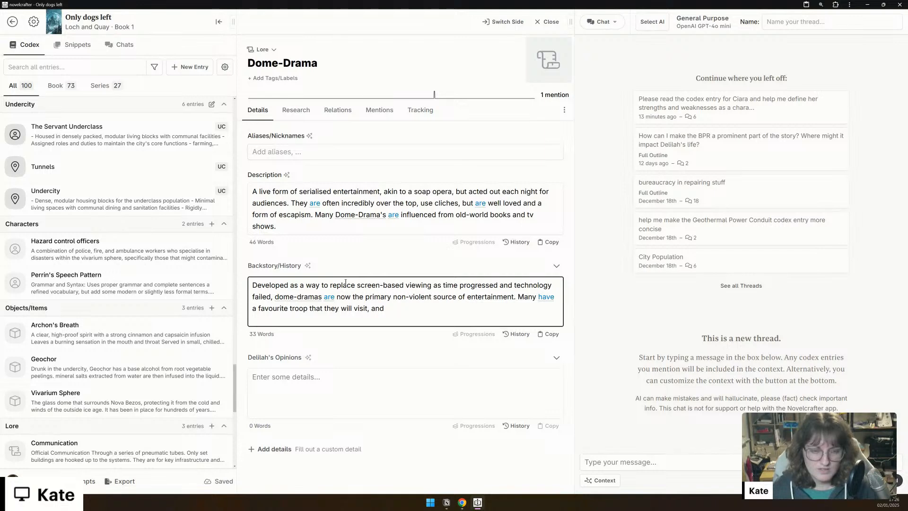
{"action": "type", "text": "children will often collect tokens that "}
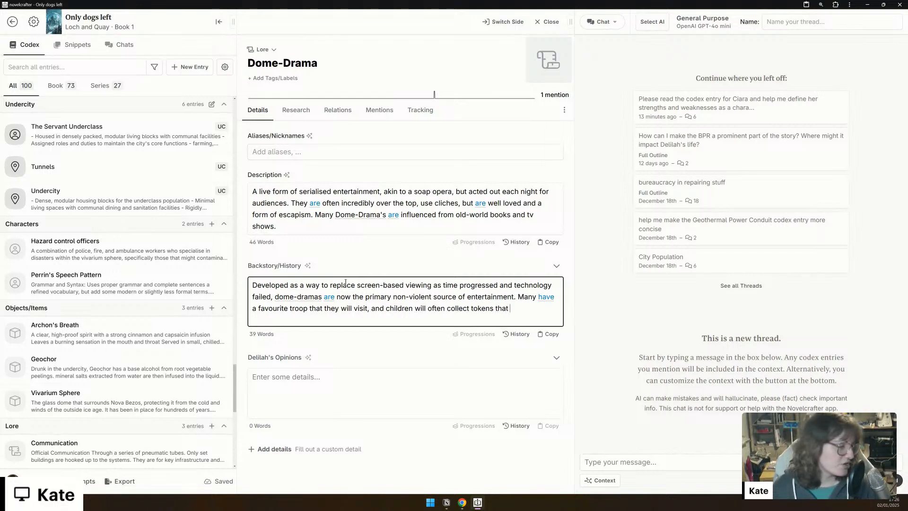
{"action": "type", "text": "show that they've been to see a show."}
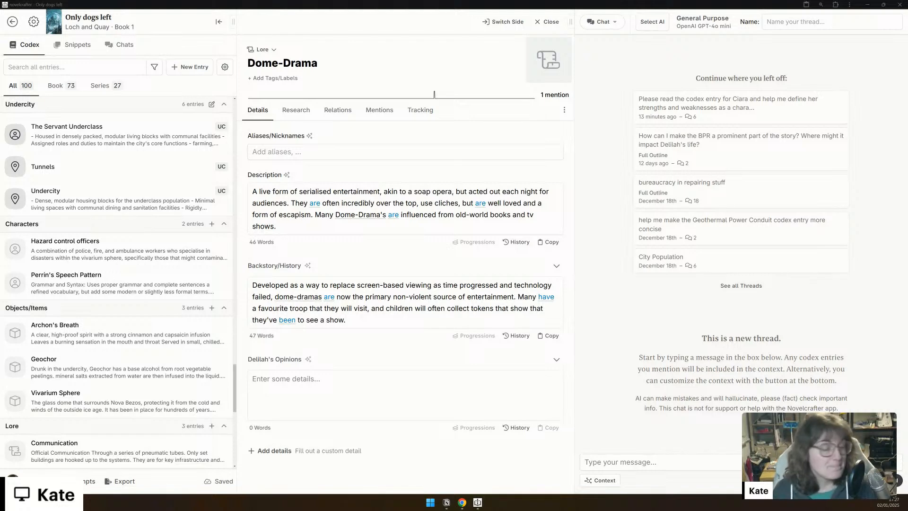
Step: Begin the Delilah's Opinions detail with "Delilah isn't as big a fan of them as Ana, however she finds the"
{"action": "left_click", "coordinate": [415, 408]}
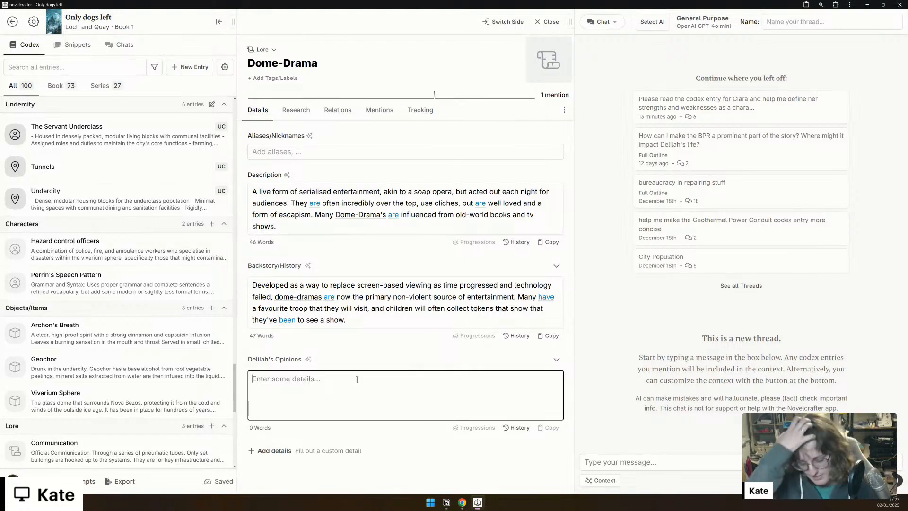
{"action": "type", "text": "Delilah "}
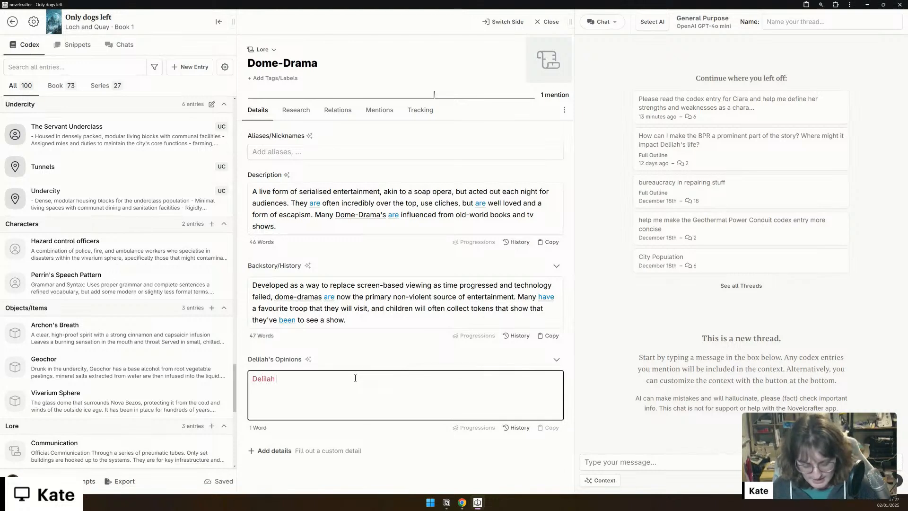
{"action": "type", "text": "isn't as big a fan of them as"}
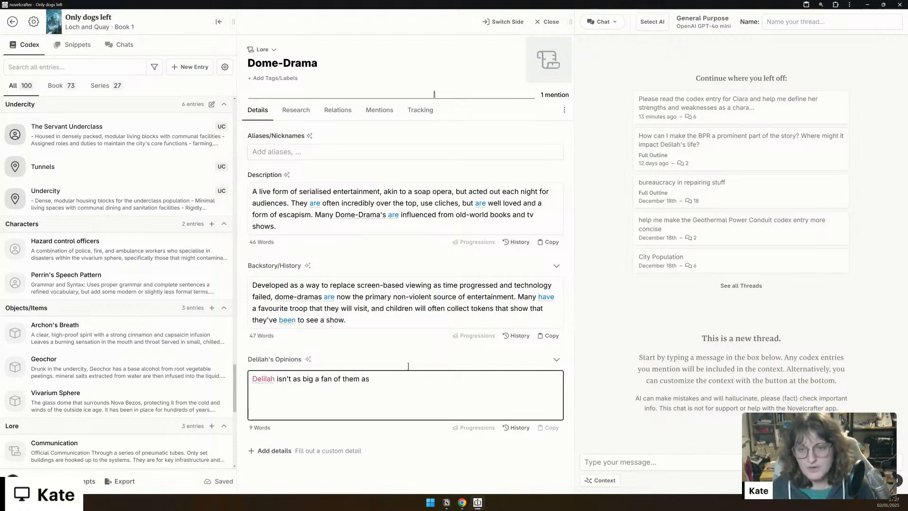
{"action": "scroll", "coordinate": [194, 331], "scroll_direction": "up", "scroll_amount": 5}
{"action": "scroll", "coordinate": [190, 355], "scroll_direction": "up", "scroll_amount": 8}
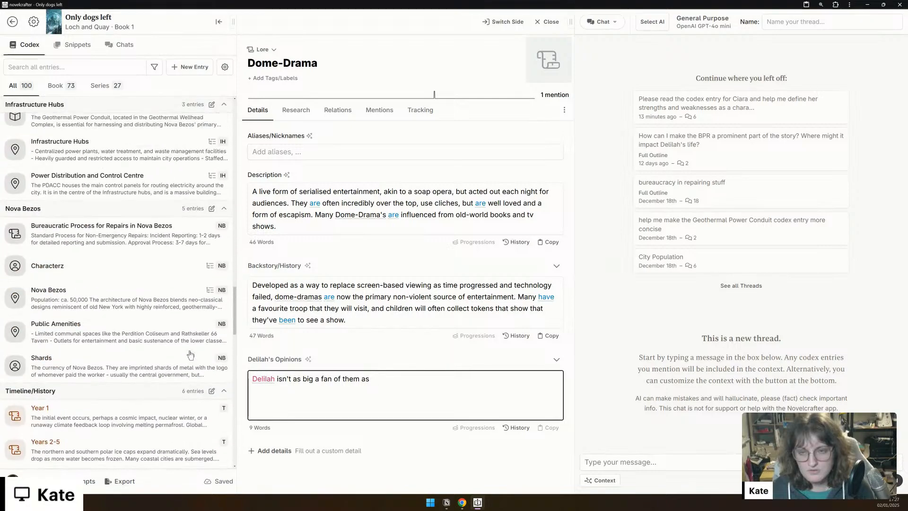
{"action": "scroll", "coordinate": [190, 355], "scroll_direction": "up", "scroll_amount": 12}
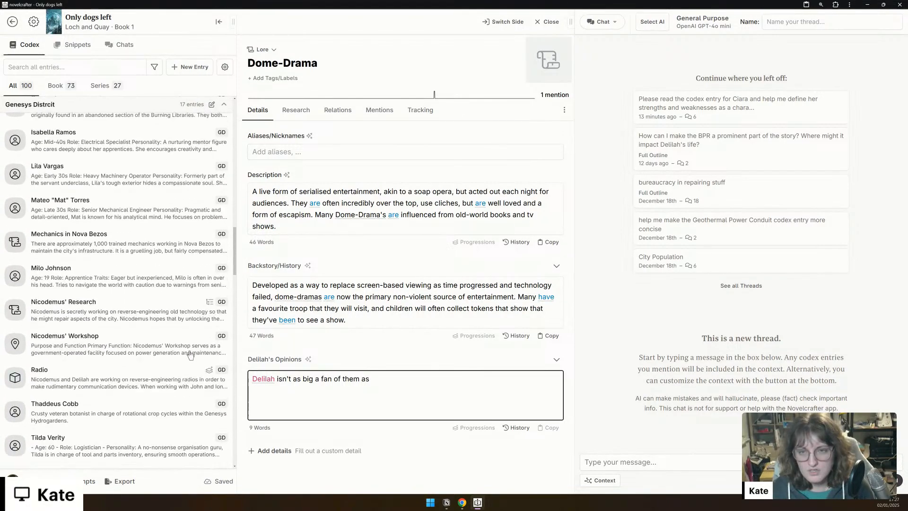
{"action": "type", "text": "Ana, however she finds the "}
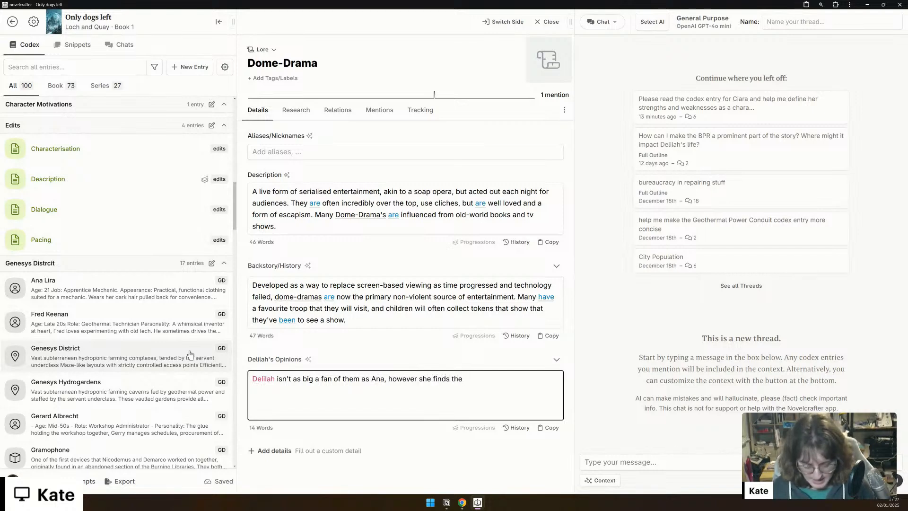
Step: Continue the Delilah's Opinions sentence with "riggings they use for props fascinating,"
{"action": "type", "text": "riggings th"}
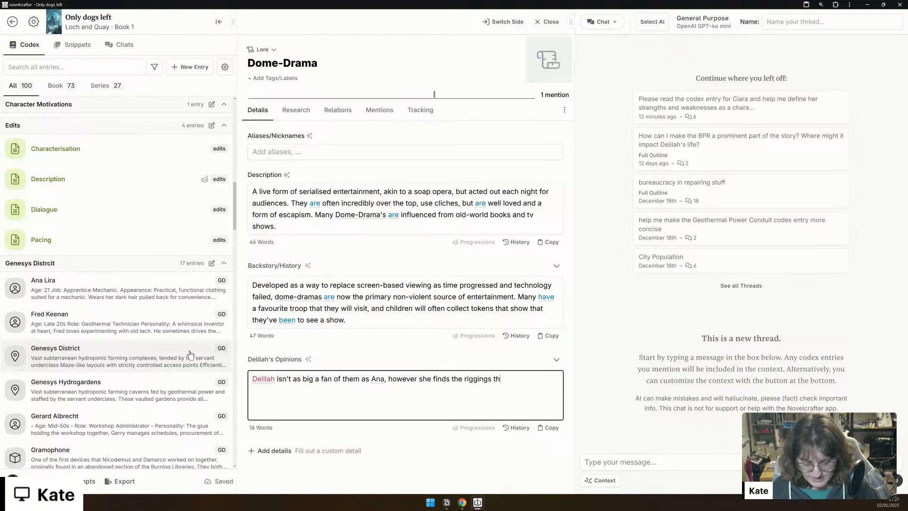
{"action": "type", "text": "ey use for props"}
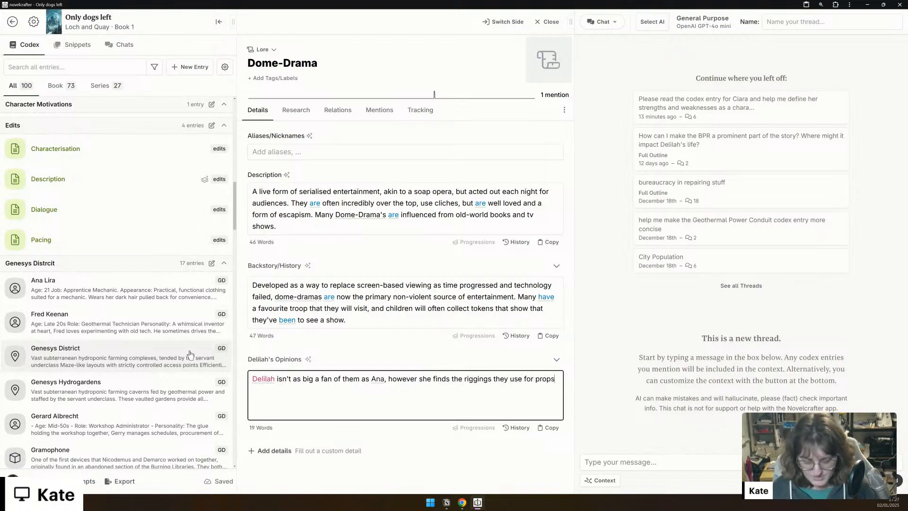
{"action": "type", "text": " fascinating, "}
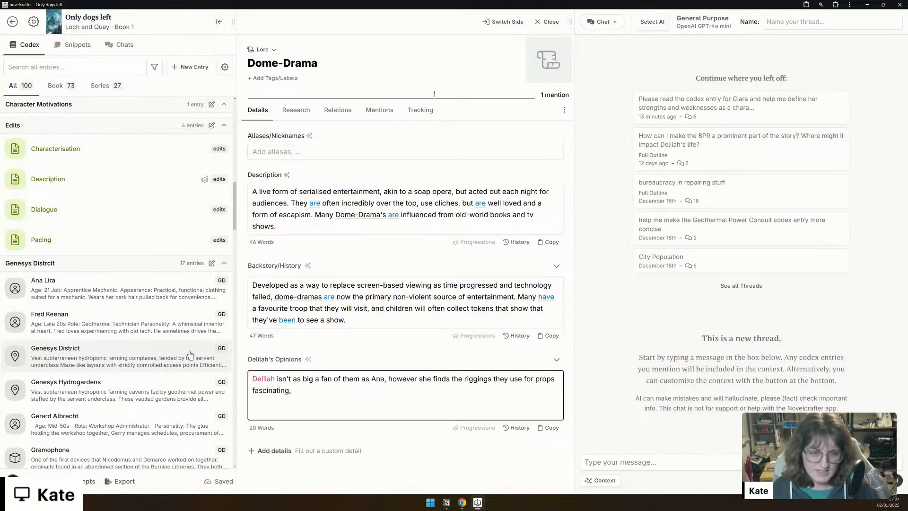
Step: Finish the Delilah's Opinions sentence with "and will often help maintain them in exchange for a free show."
{"action": "type", "text": "and will of"}
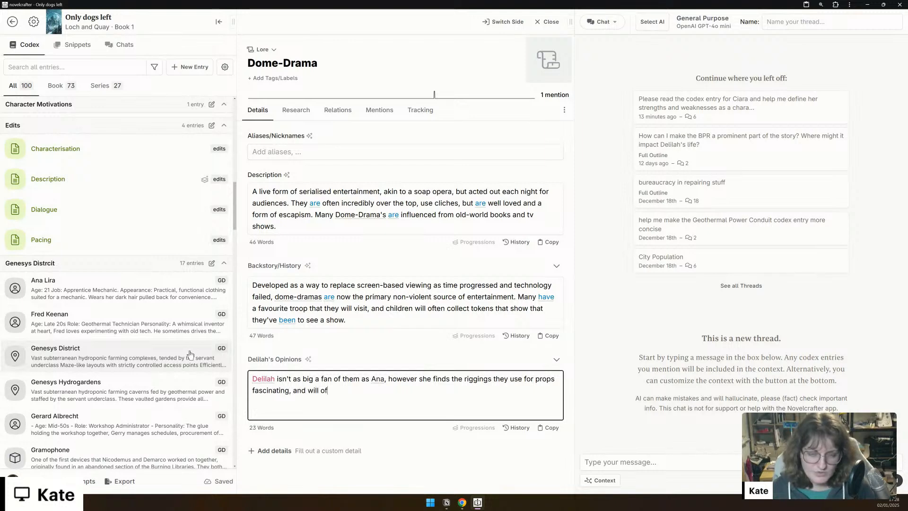
{"action": "type", "text": "ten re"}
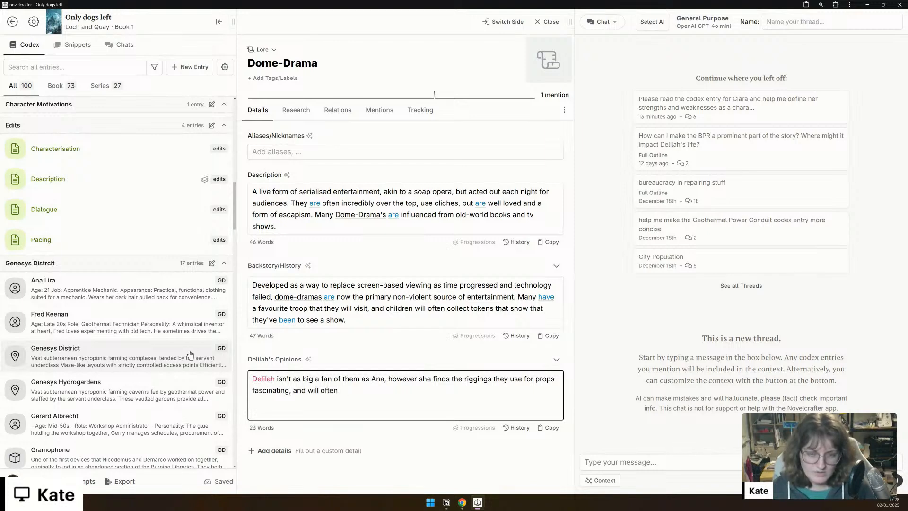
{"action": "key", "text": "BackSpace"}
{"action": "key", "text": "BackSpace"}
{"action": "type", "text": "h"}
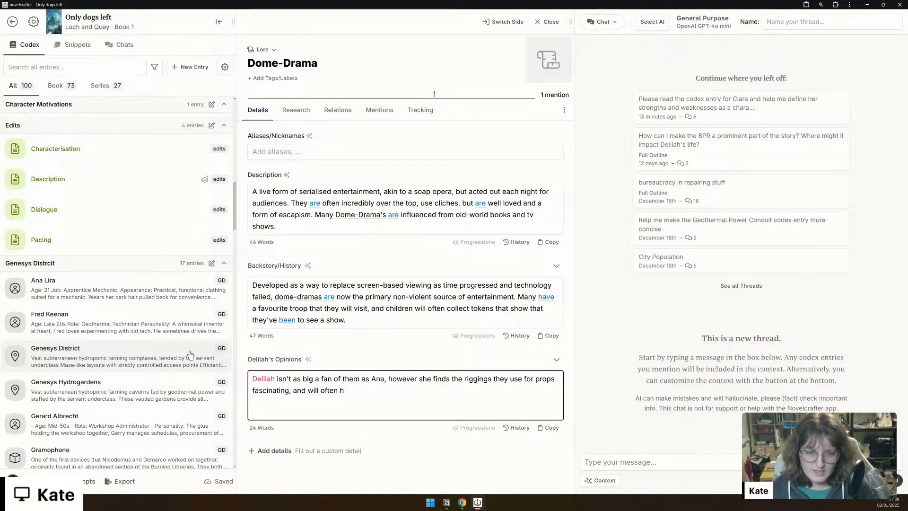
{"action": "type", "text": "elp maintain the"}
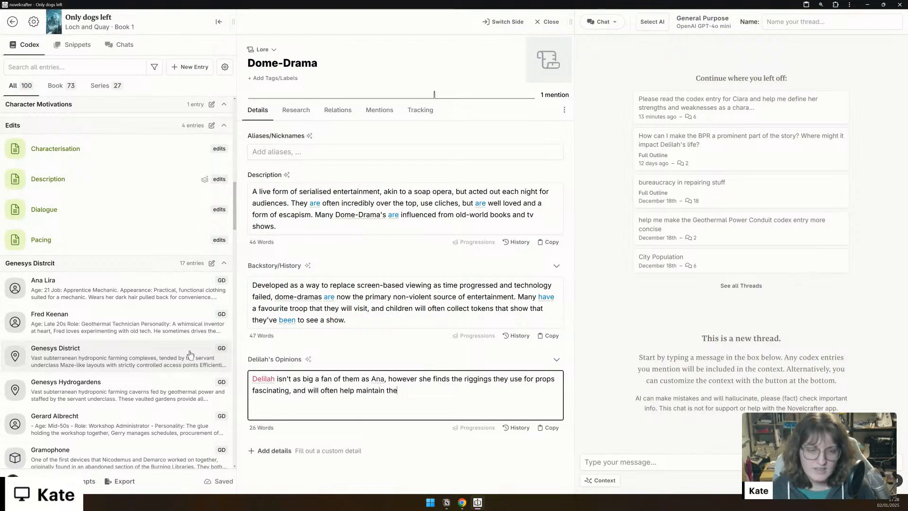
{"action": "type", "text": "m in exchang"}
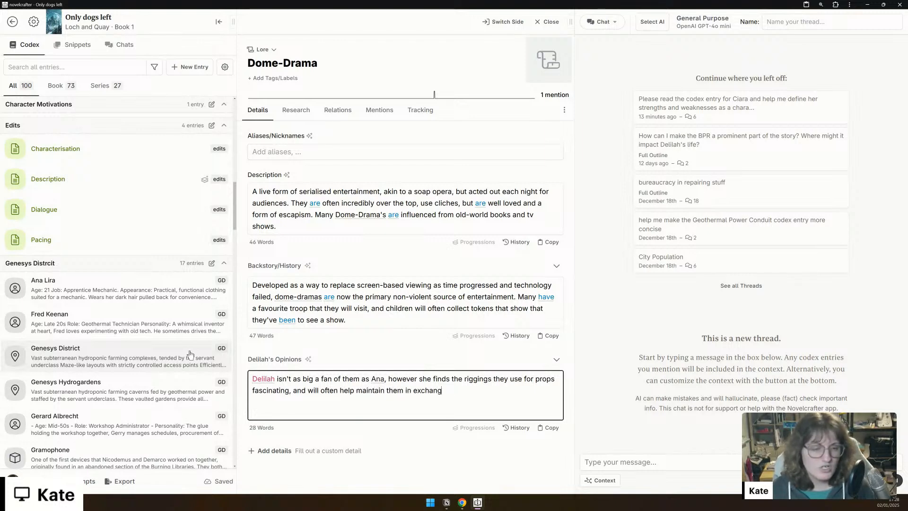
{"action": "type", "text": "e for a free s"}
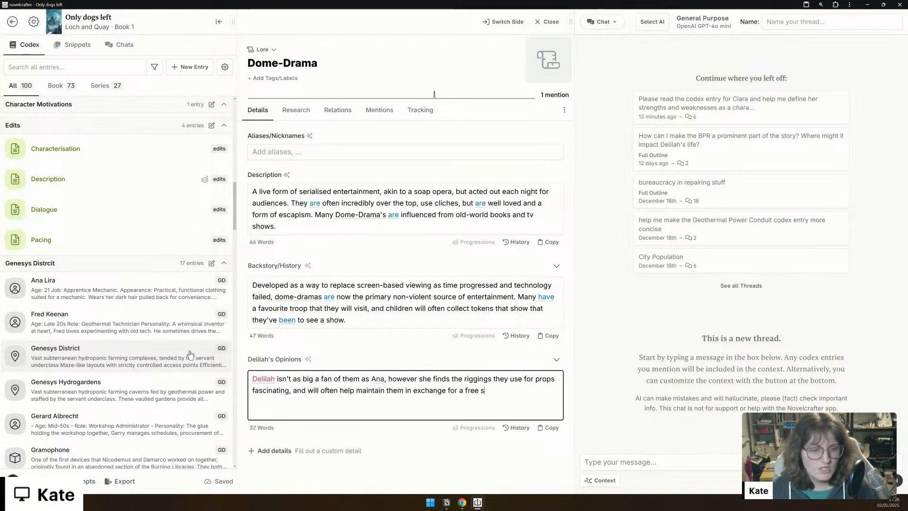
{"action": "type", "text": "how."}
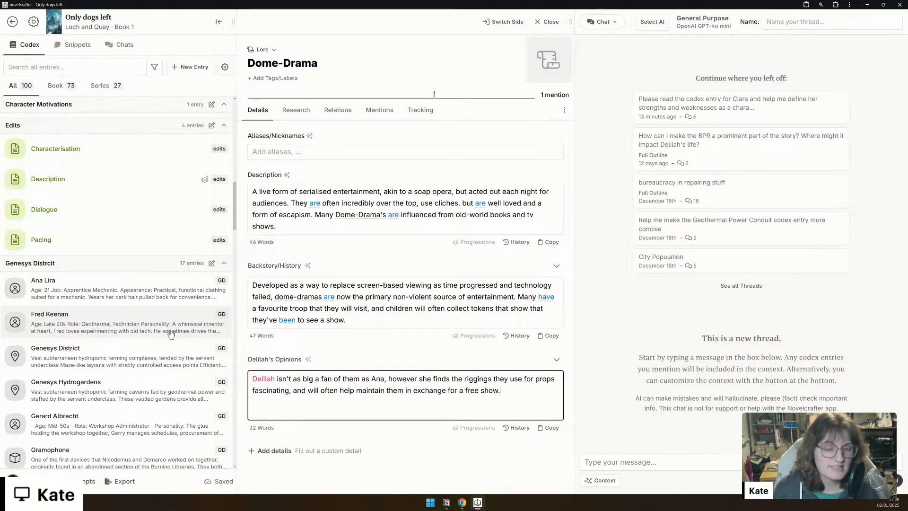
Step: Open the chat thread about making the BPR a prominent part of the story and review its suggestions
{"action": "left_click", "coordinate": [121, 44]}
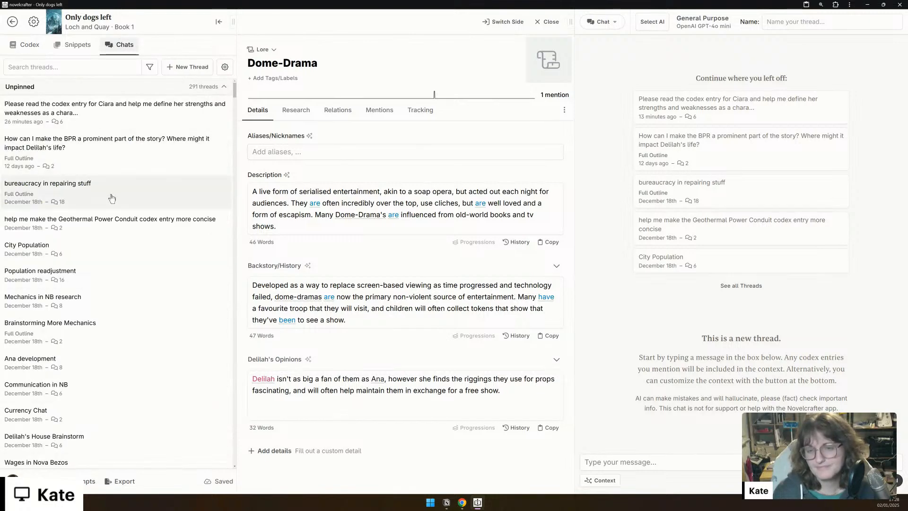
{"action": "left_click", "coordinate": [113, 168]}
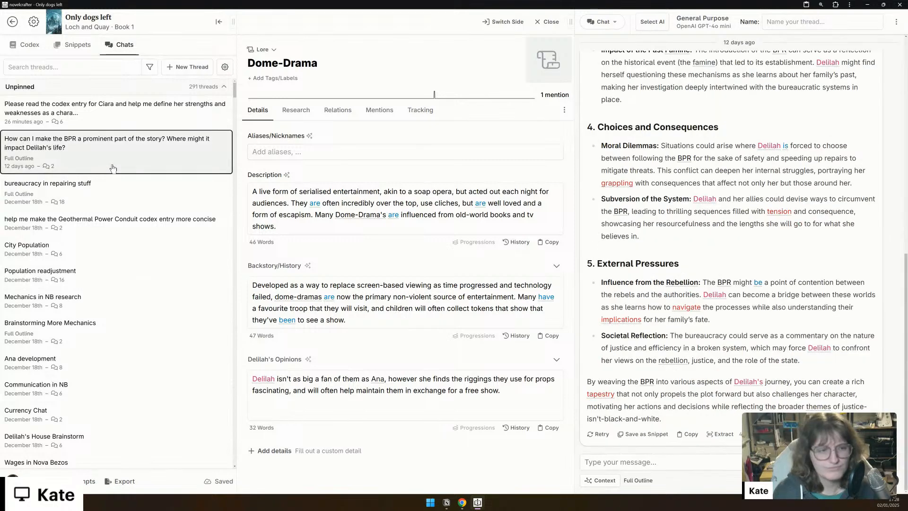
{"action": "scroll", "coordinate": [632, 216], "scroll_direction": "up", "scroll_amount": 10}
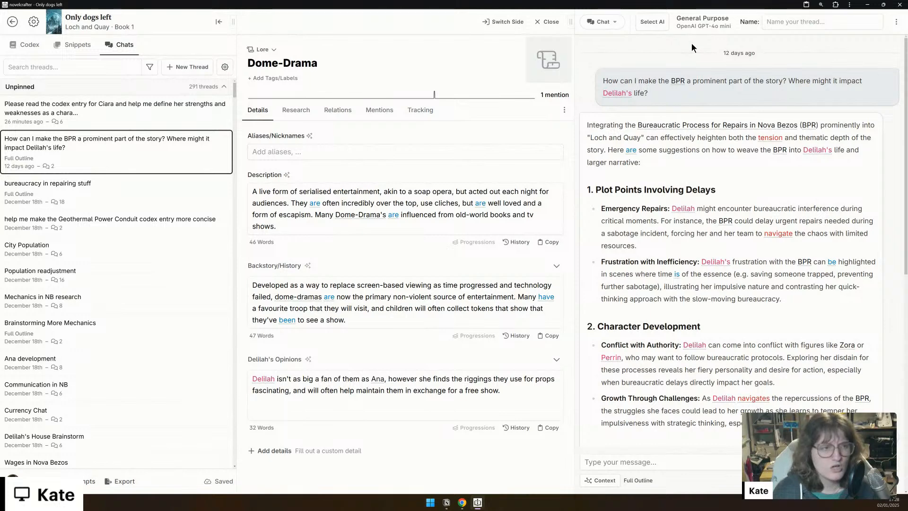
{"action": "scroll", "coordinate": [668, 83], "scroll_direction": "down", "scroll_amount": 10}
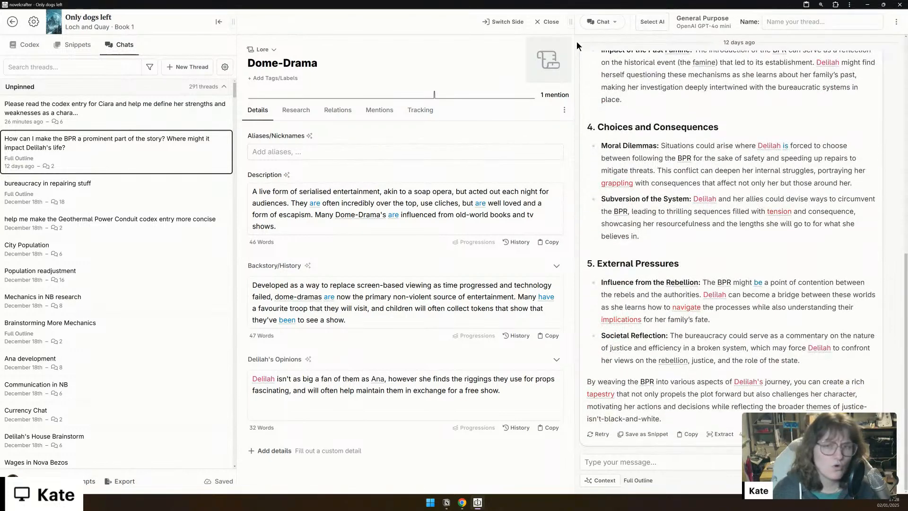
Step: Check the chat list for archived threads and restore the unfiltered list
{"action": "left_click", "coordinate": [149, 66]}
{"action": "left_click", "coordinate": [169, 109]}
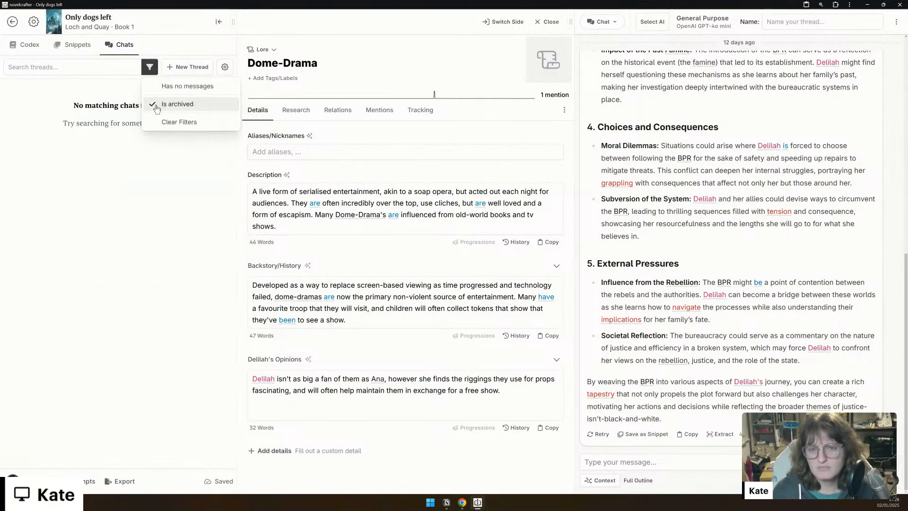
{"action": "left_click", "coordinate": [166, 105]}
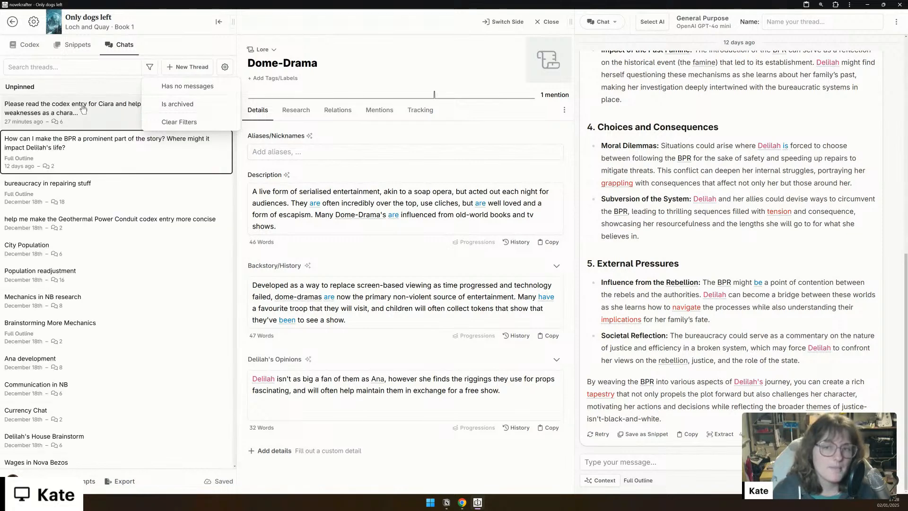
Step: Review the AI's character suggestions in the chat thread about Ciara's codex entry and return to the Dome-Drama entry
{"action": "left_click", "coordinate": [74, 119]}
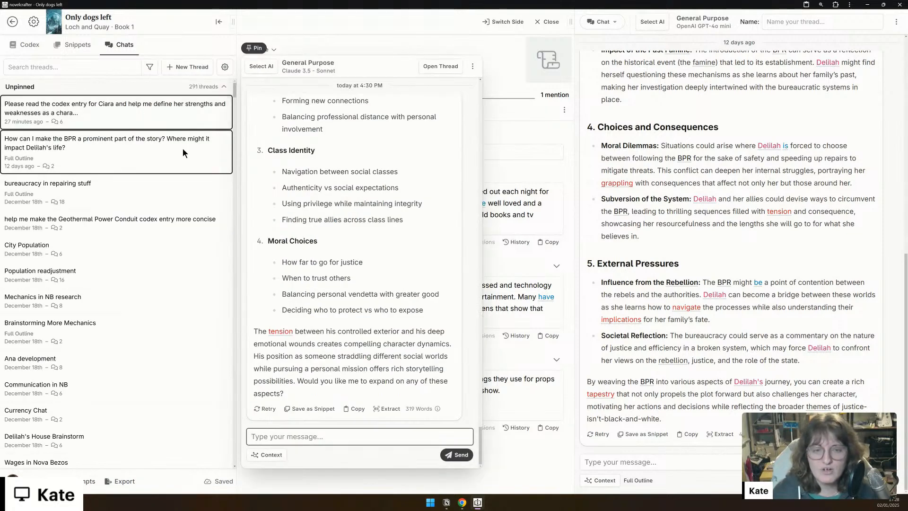
{"action": "scroll", "coordinate": [342, 163], "scroll_direction": "up", "scroll_amount": 8}
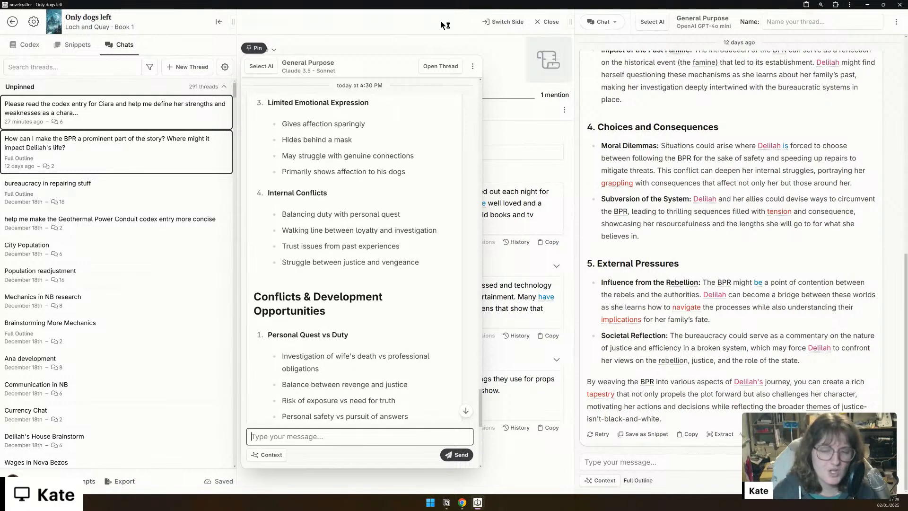
{"action": "left_click", "coordinate": [458, 17]}
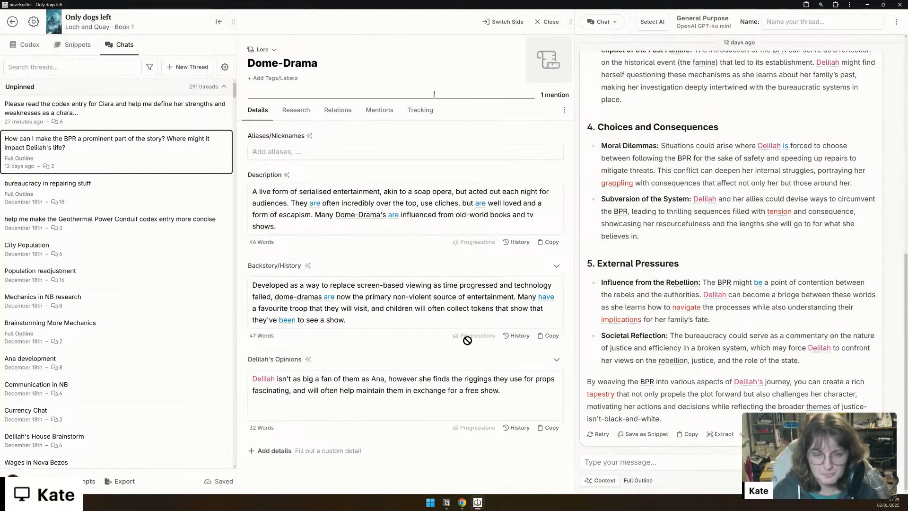
{"action": "left_click", "coordinate": [538, 401]}
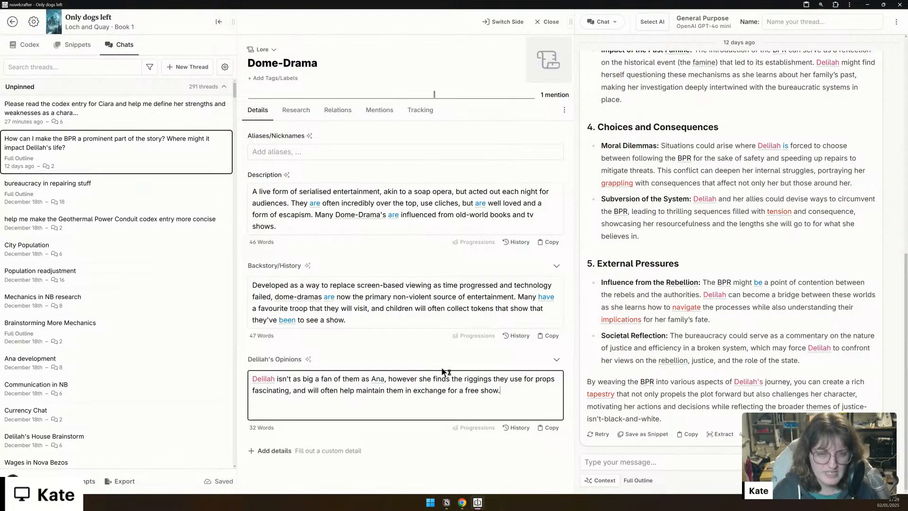
Step: Filter the codex entries to the Lore type
{"action": "left_click", "coordinate": [18, 47]}
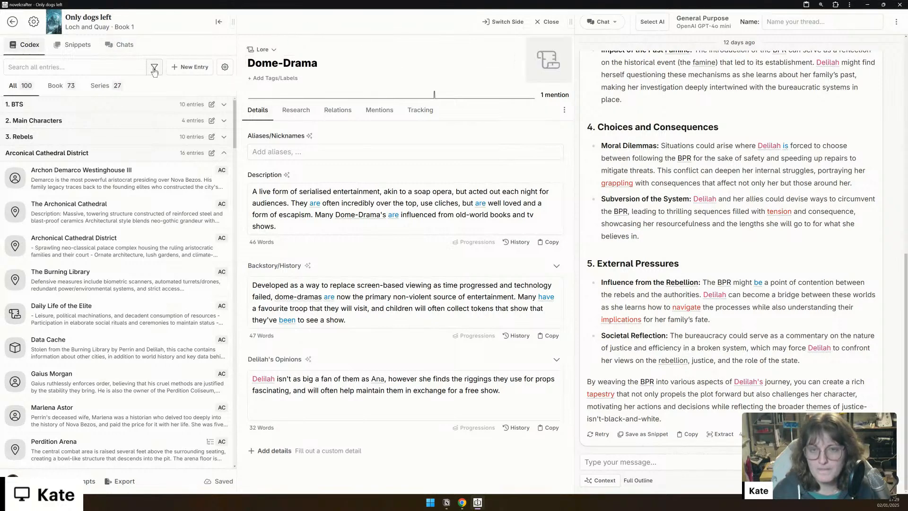
{"action": "left_click", "coordinate": [155, 67]}
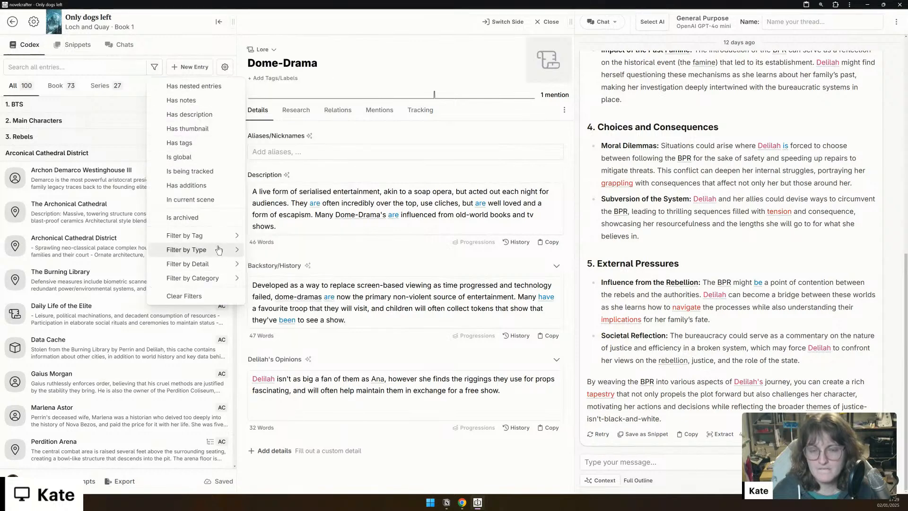
{"action": "mouse_move", "coordinate": [211, 250]}
{"action": "left_click", "coordinate": [270, 292]}
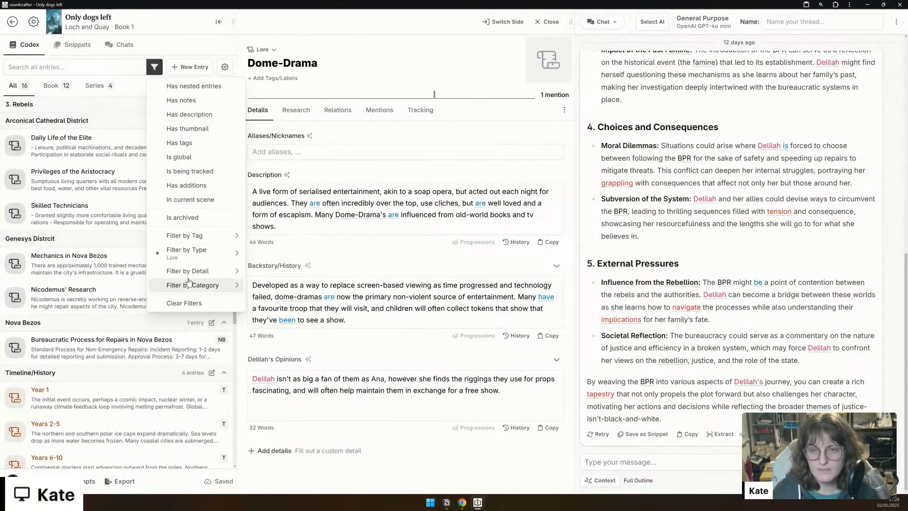
{"action": "left_click", "coordinate": [66, 243]}
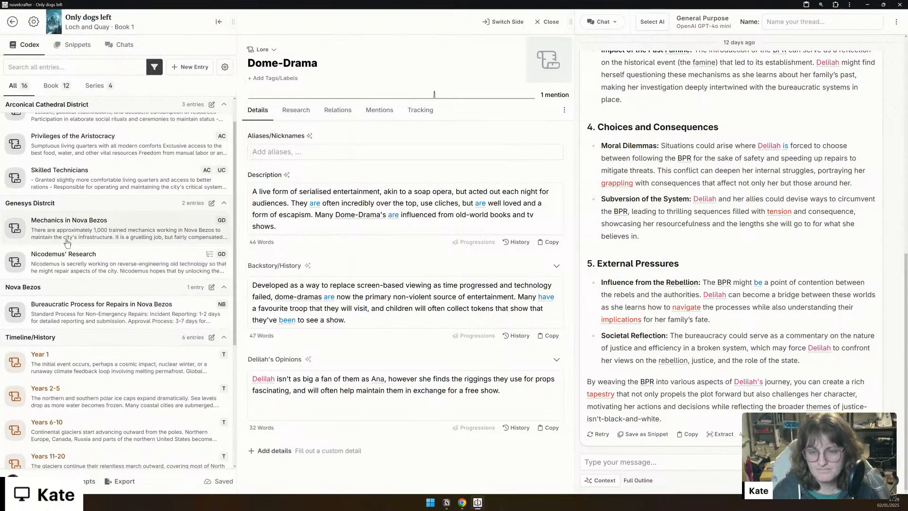
Step: Review the description, backstory and Delilah's opinions in the Bureaucratic Process for Repairs in Nova Bezos entry
{"action": "scroll", "coordinate": [66, 244], "scroll_direction": "down", "scroll_amount": 2}
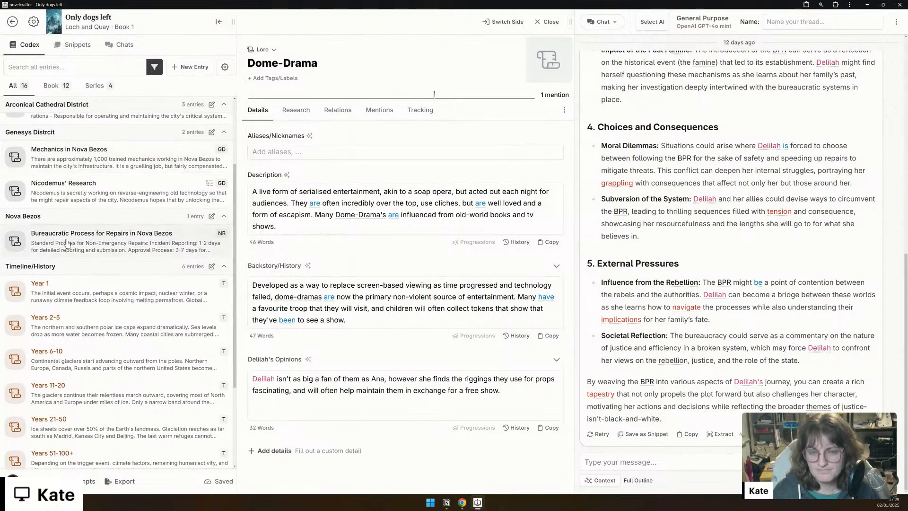
{"action": "mouse_move", "coordinate": [66, 243]}
{"action": "scroll", "coordinate": [333, 314], "scroll_direction": "down", "scroll_amount": 3}
{"action": "scroll", "coordinate": [333, 314], "scroll_direction": "down", "scroll_amount": 1}
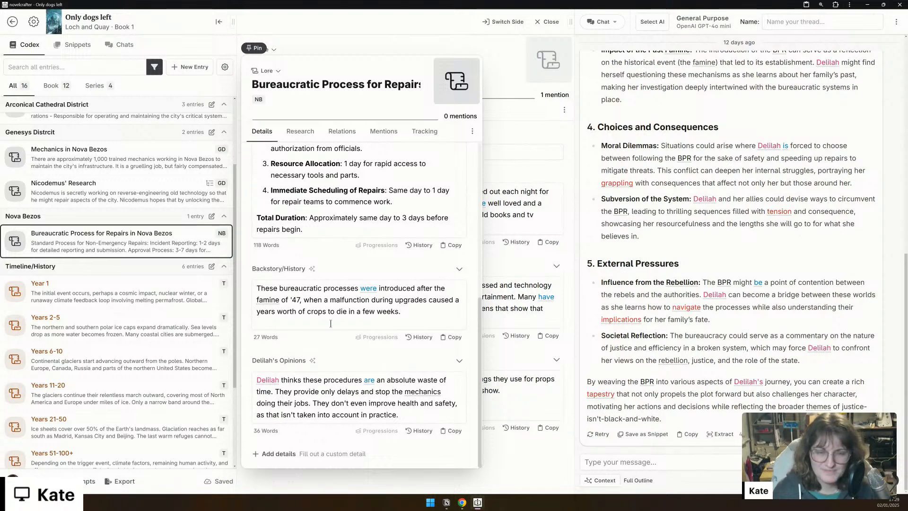
{"action": "scroll", "coordinate": [331, 324], "scroll_direction": "up", "scroll_amount": 3}
{"action": "scroll", "coordinate": [331, 324], "scroll_direction": "up", "scroll_amount": 3}
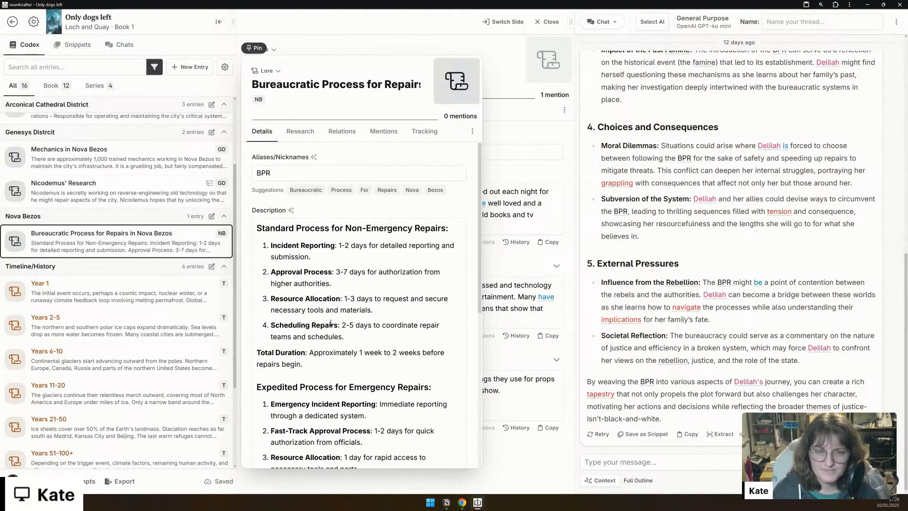
{"action": "scroll", "coordinate": [331, 324], "scroll_direction": "down", "scroll_amount": 6}
{"action": "scroll", "coordinate": [109, 389], "scroll_direction": "down", "scroll_amount": 3}
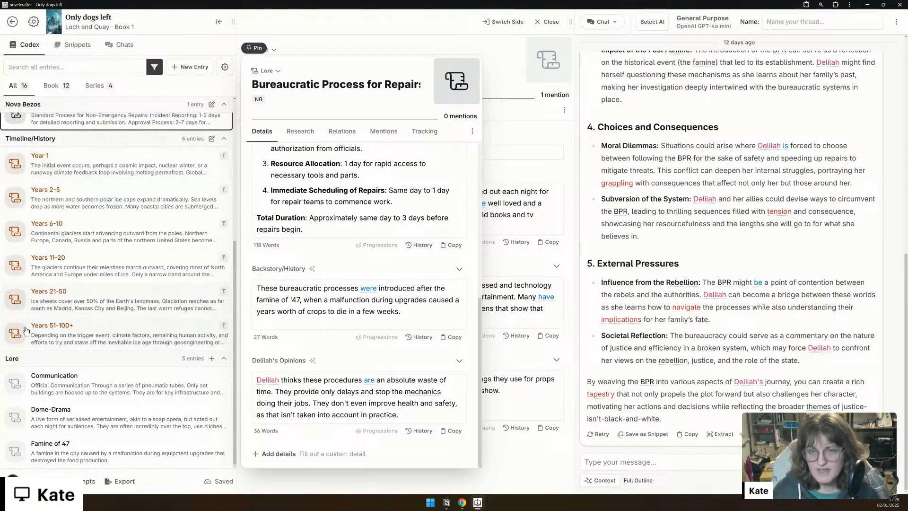
Step: Archive the Year 1 and Years 2-5 entries in the Timeline/History category
{"action": "left_click", "coordinate": [81, 172]}
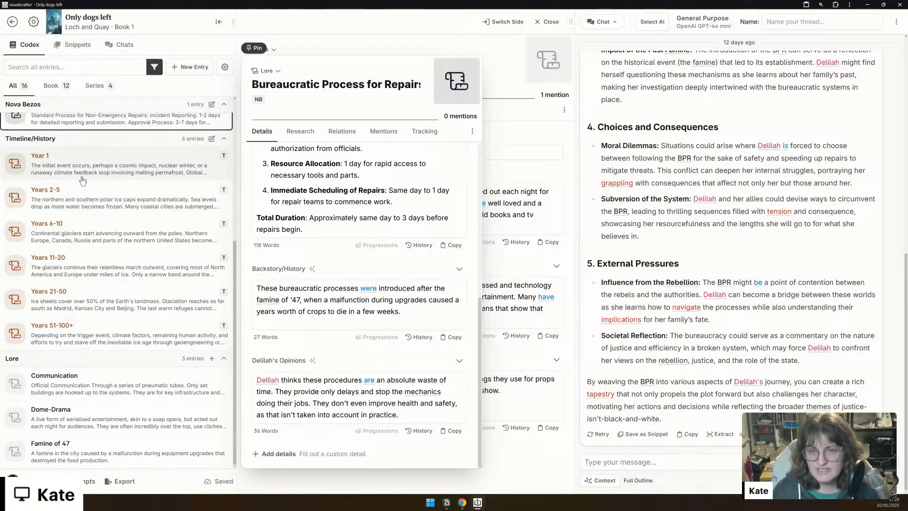
{"action": "left_click", "coordinate": [472, 133]}
{"action": "left_click", "coordinate": [419, 352]}
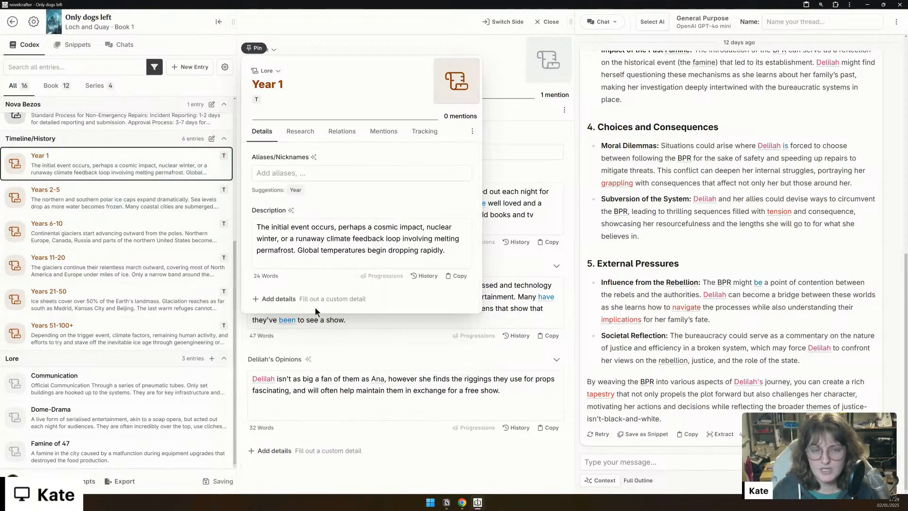
{"action": "left_click", "coordinate": [115, 191]}
{"action": "left_click", "coordinate": [472, 131]}
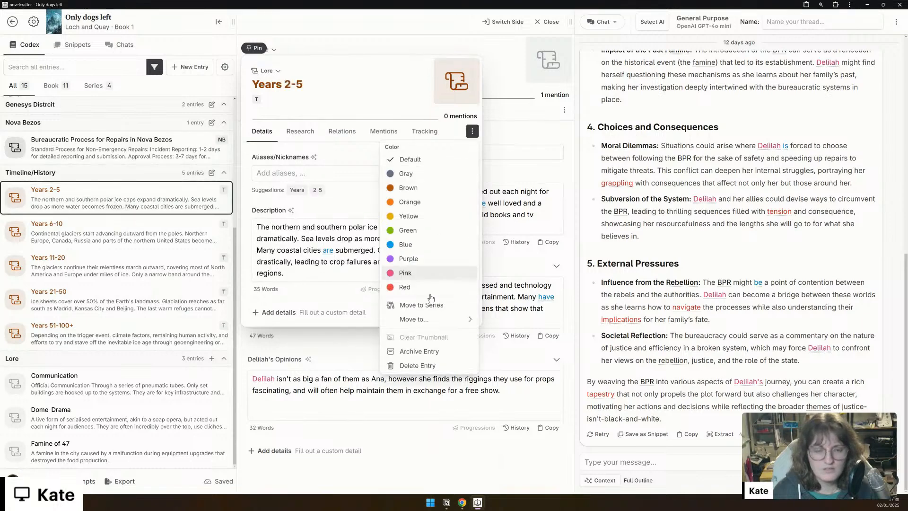
{"action": "left_click", "coordinate": [419, 351]}
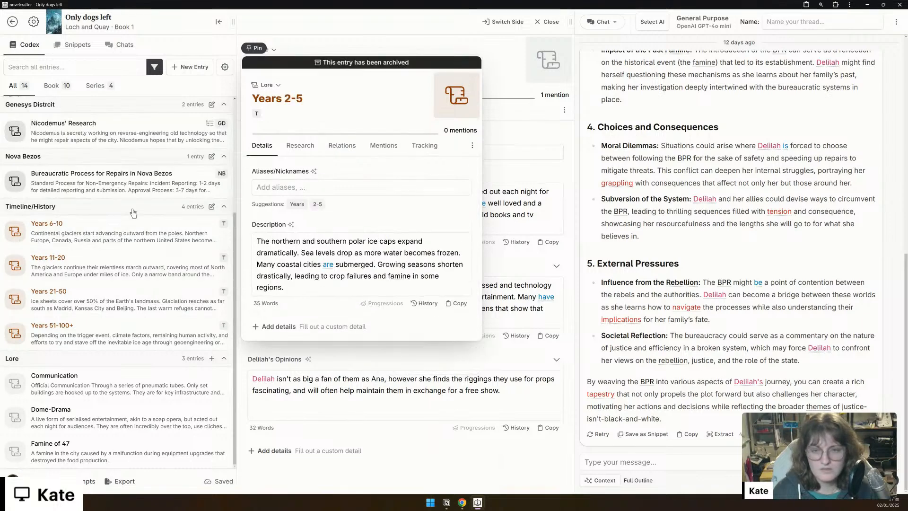
Step: Archive the Years 6-10 and Years 11-20 entries in the Timeline/History category
{"action": "left_click", "coordinate": [472, 132]}
{"action": "left_click", "coordinate": [448, 358]}
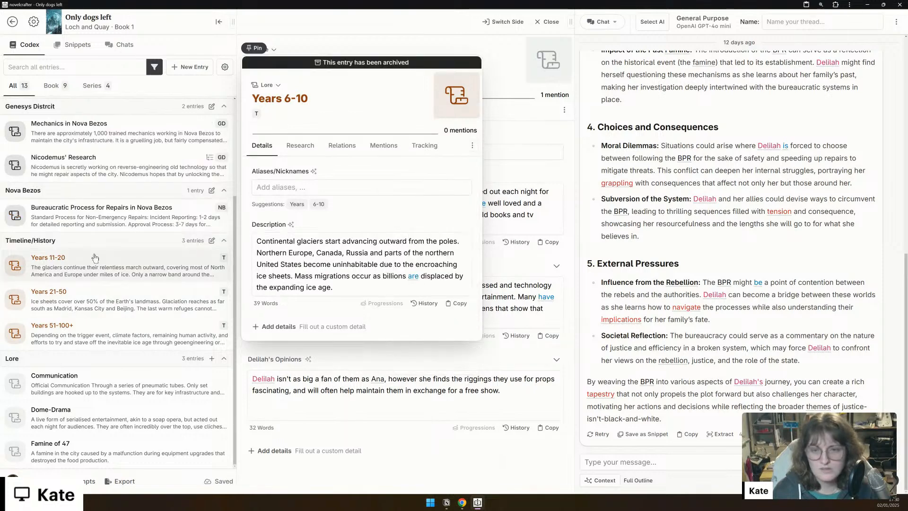
{"action": "left_click", "coordinate": [472, 131]}
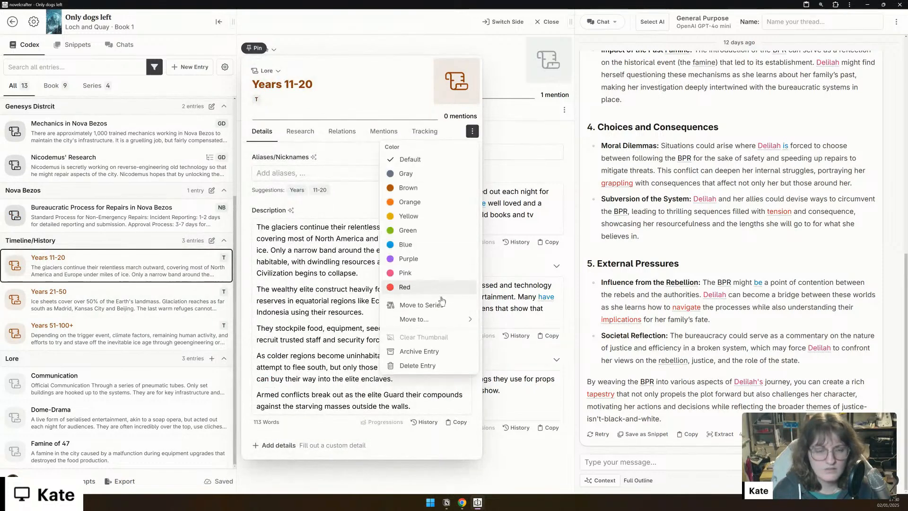
{"action": "left_click", "coordinate": [418, 351]}
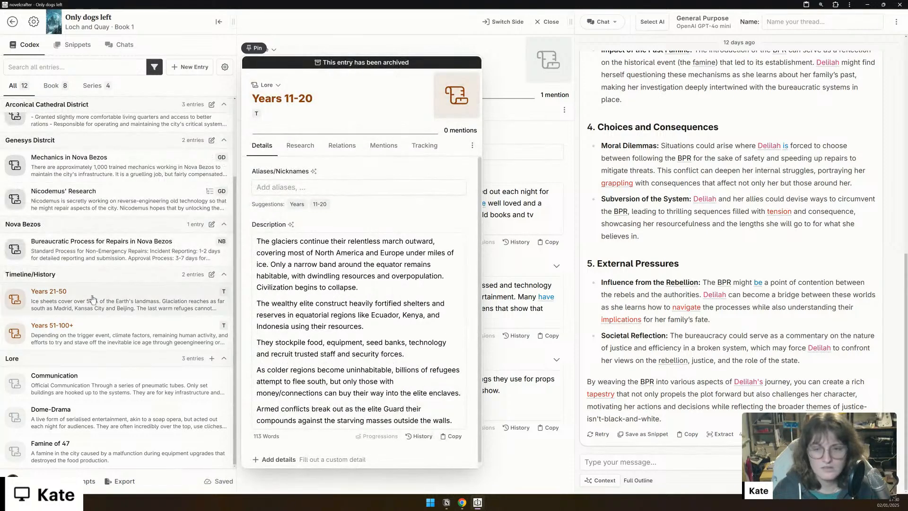
Step: Archive the Years 21-50 and Years 51-100+ entries in the Timeline/History category
{"action": "left_click", "coordinate": [472, 131]}
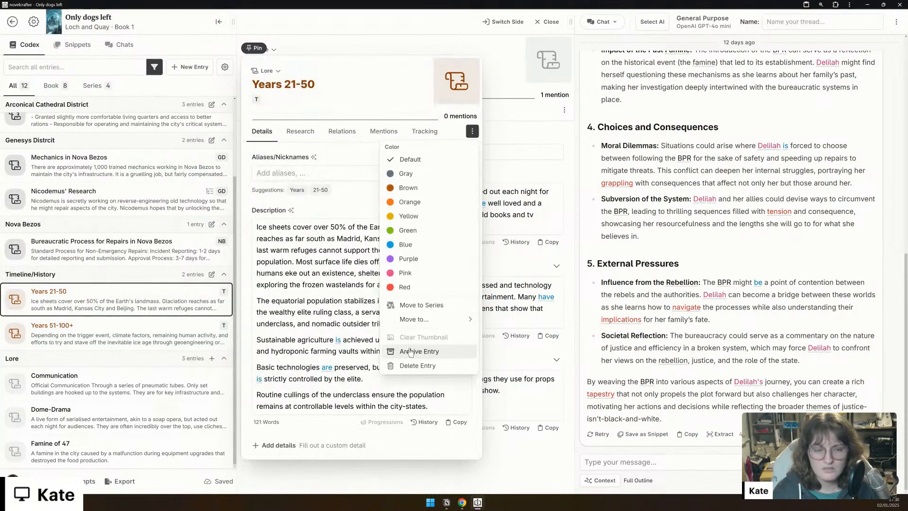
{"action": "left_click", "coordinate": [411, 352]}
{"action": "left_click", "coordinate": [117, 348]}
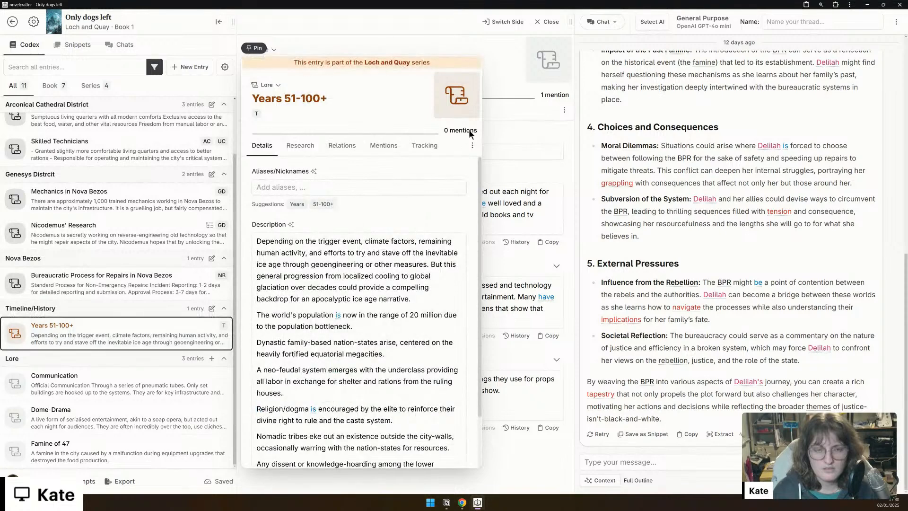
{"action": "left_click", "coordinate": [472, 145]}
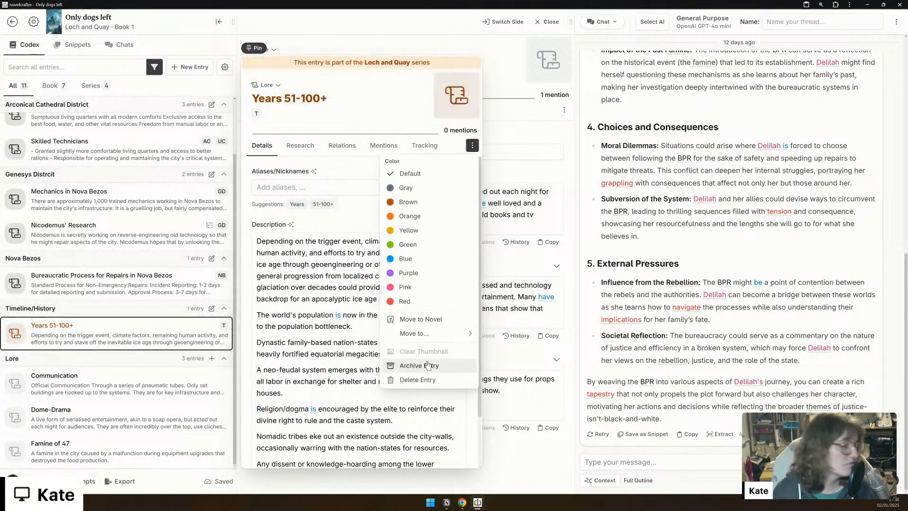
{"action": "left_click", "coordinate": [428, 365]}
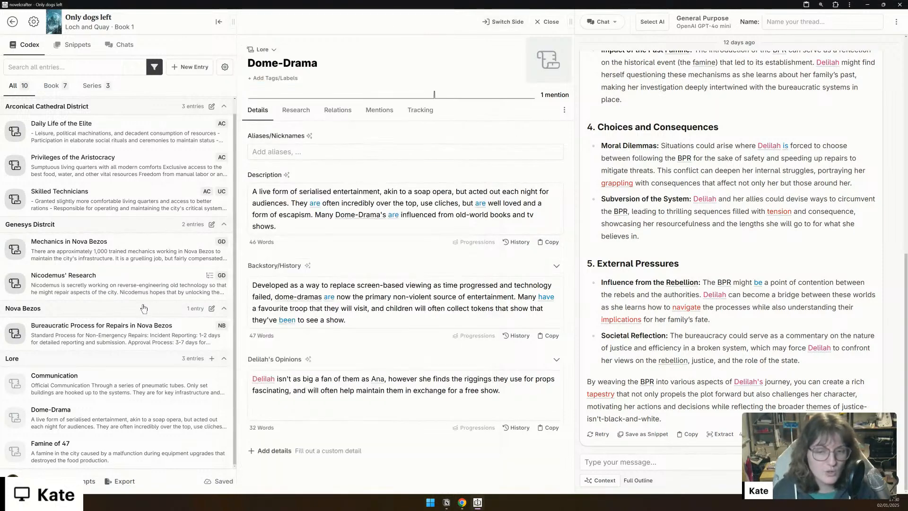
Step: Pin the Communication lore entry open and add the Backstory/History and Delilah's Opinions details to it
{"action": "mouse_move", "coordinate": [65, 376]}
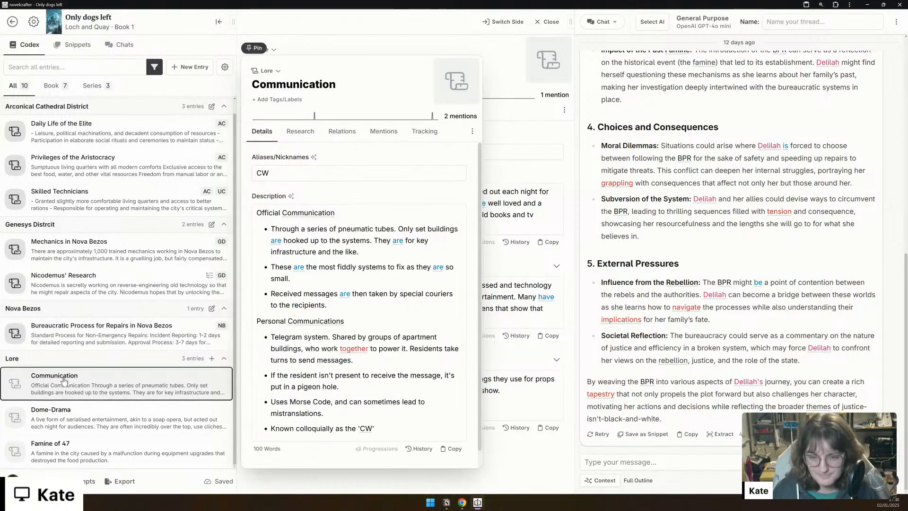
{"action": "left_click", "coordinate": [254, 48]}
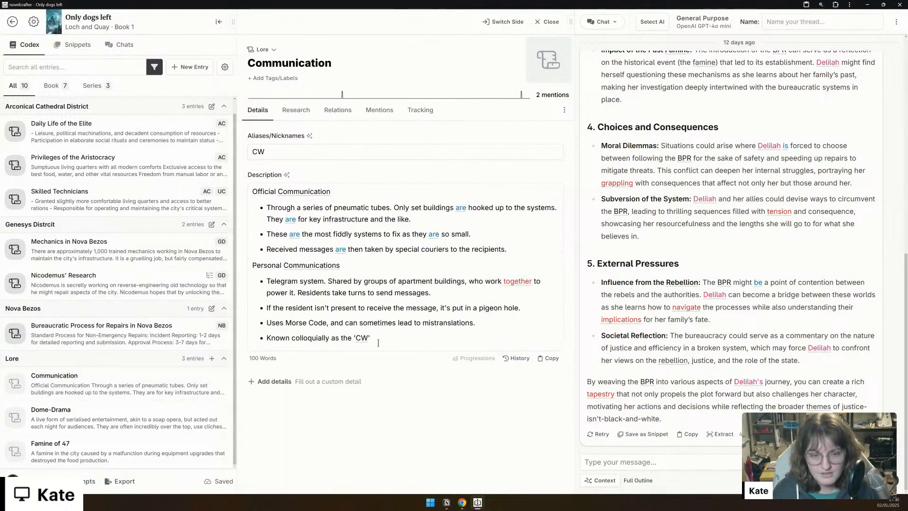
{"action": "left_click", "coordinate": [309, 385]}
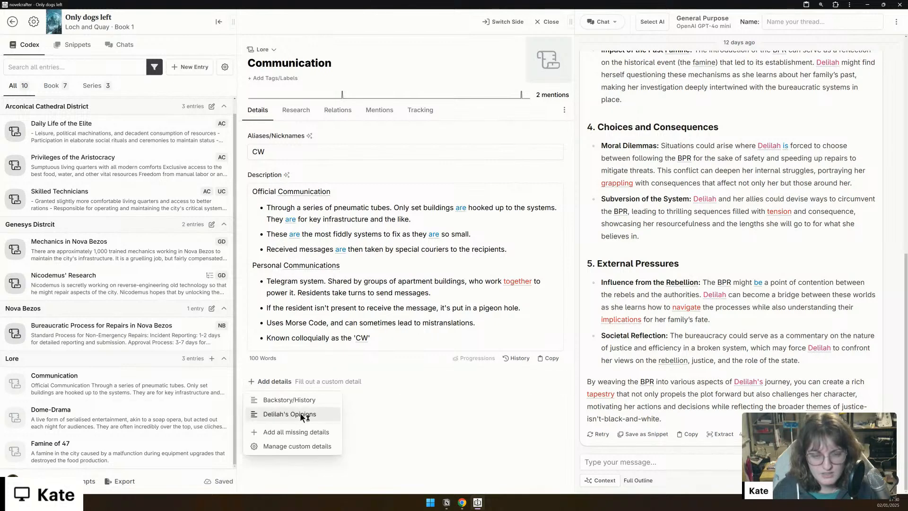
{"action": "left_click", "coordinate": [303, 417]}
{"action": "left_click", "coordinate": [300, 384]}
{"action": "left_click", "coordinate": [272, 473]}
{"action": "left_click", "coordinate": [272, 473]}
{"action": "left_click", "coordinate": [306, 403]}
Step: Write in Communication's Backstory/History: "The communications networks were established as the ice age progressed and technology failed."
{"action": "left_click", "coordinate": [306, 404]}
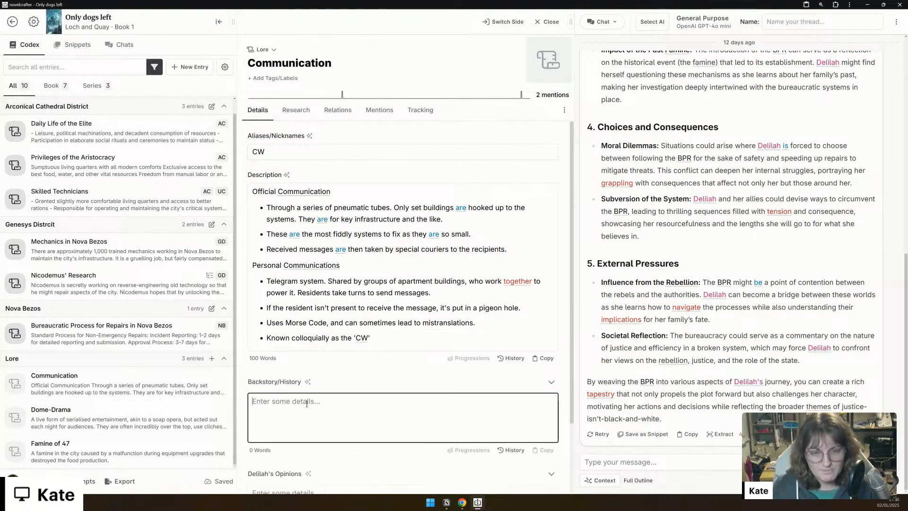
{"action": "type", "text": "The "}
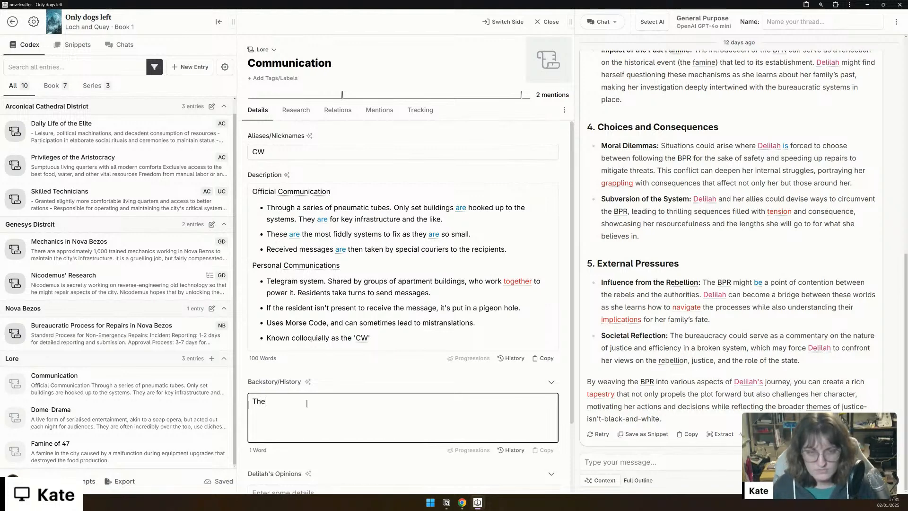
{"action": "type", "text": "commun"}
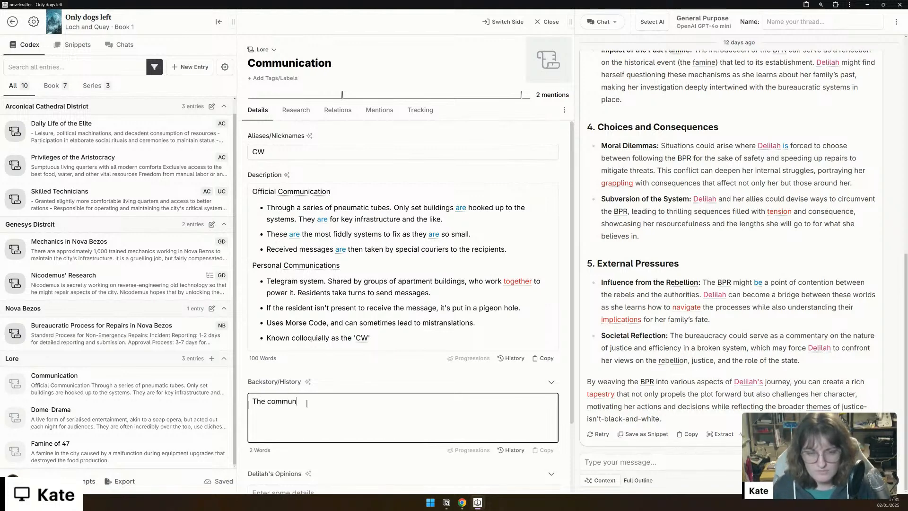
{"action": "type", "text": "ications netw"}
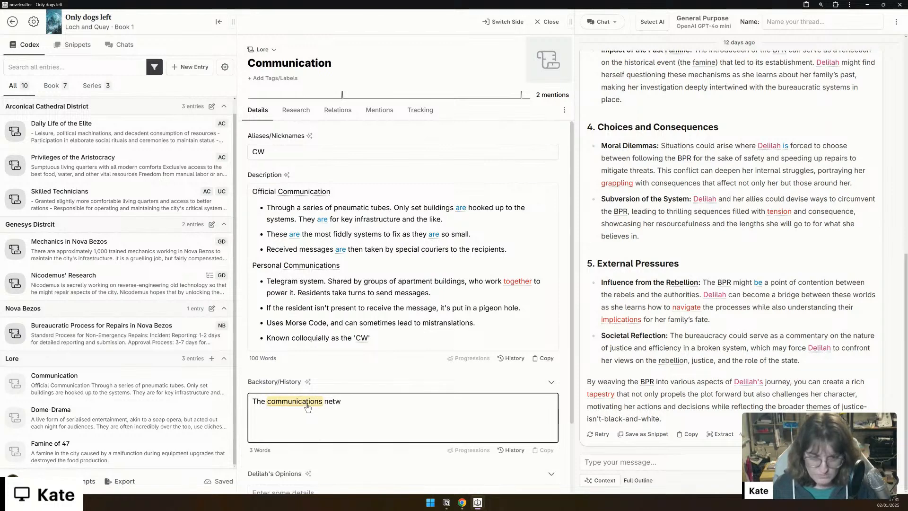
{"action": "type", "text": "orks w"}
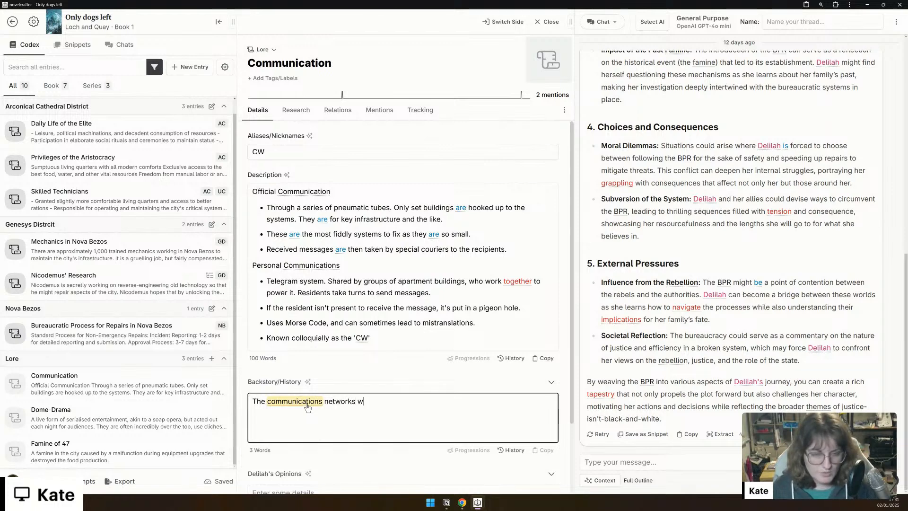
{"action": "type", "text": "ere establishes"}
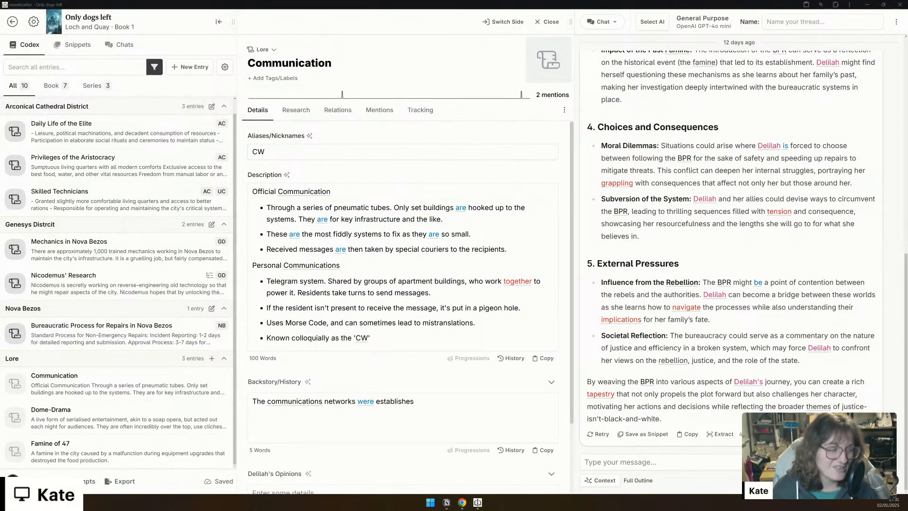
{"action": "left_click", "coordinate": [430, 401]}
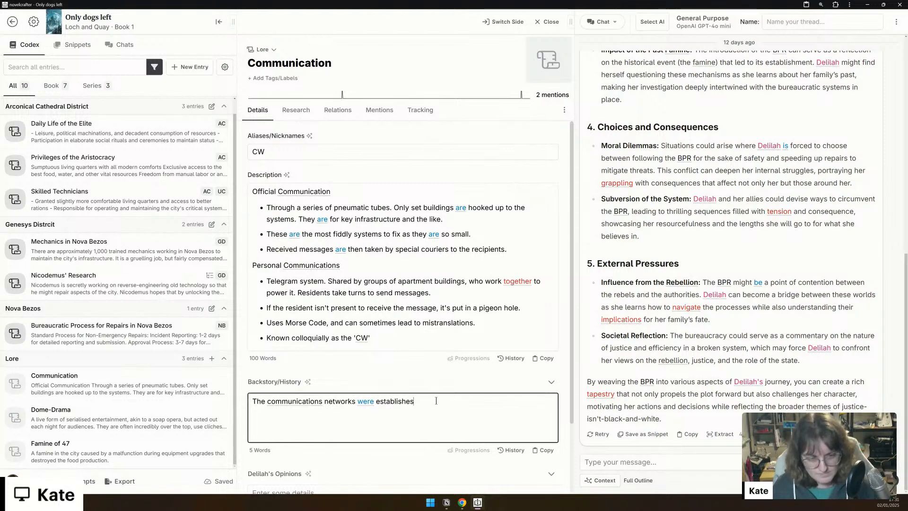
{"action": "type", "text": "d"}
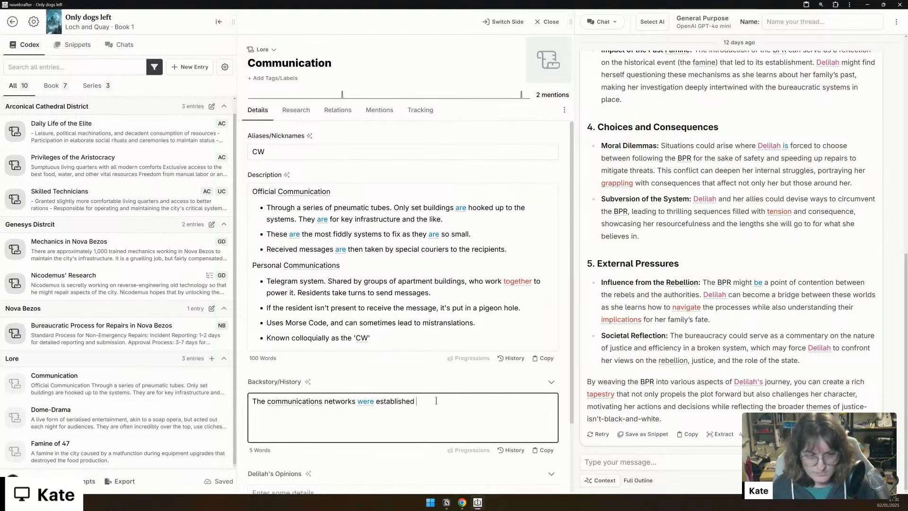
{"action": "type", "text": " as the"}
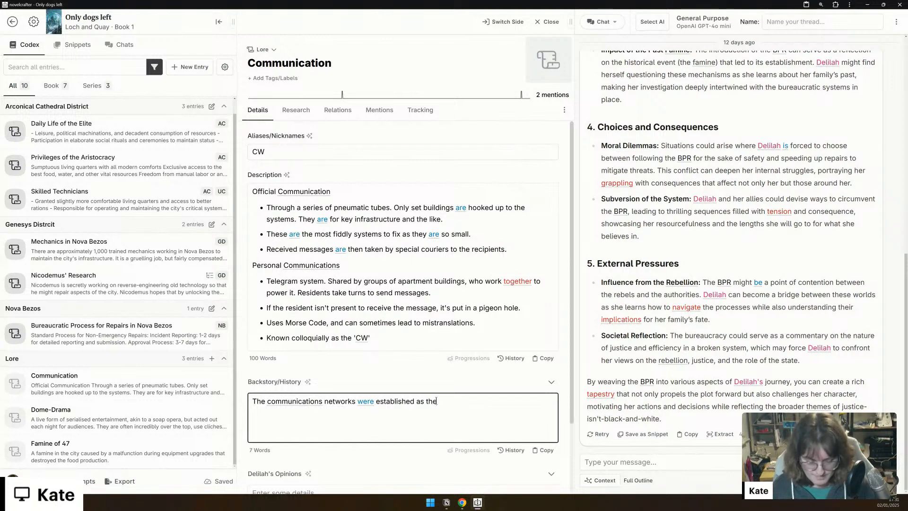
{"action": "type", "text": " ice age pro"}
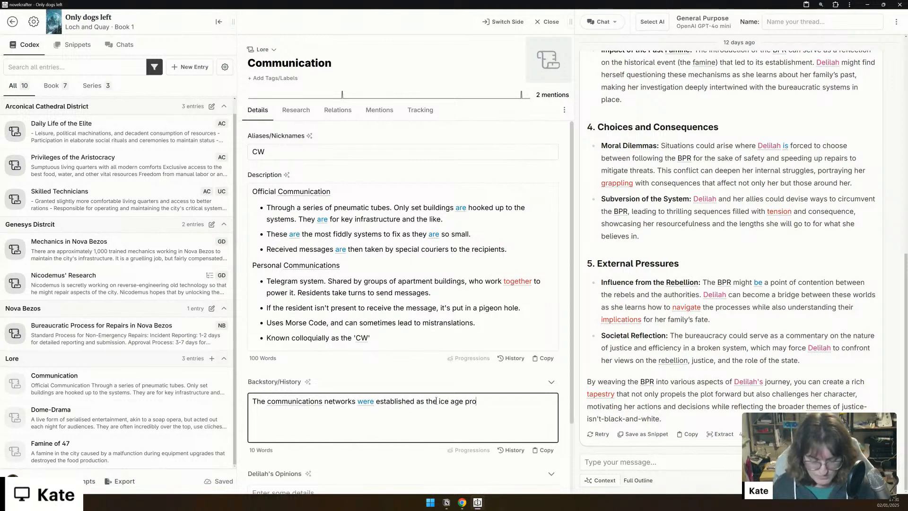
{"action": "type", "text": "gressed and tech"}
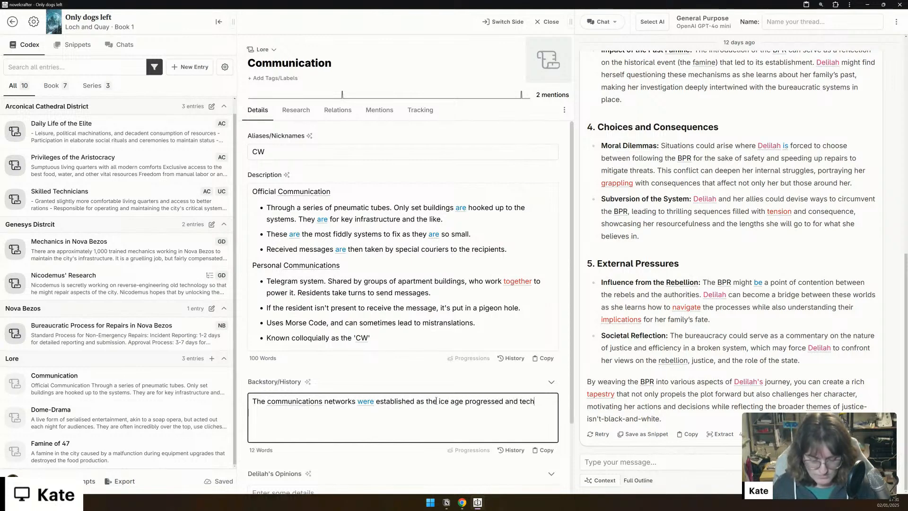
{"action": "type", "text": "nology faile"}
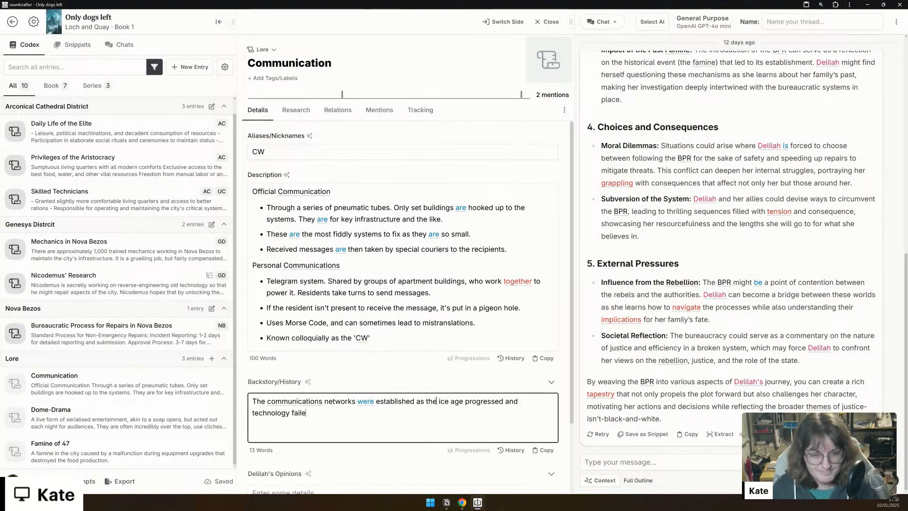
{"action": "type", "text": "d. The "}
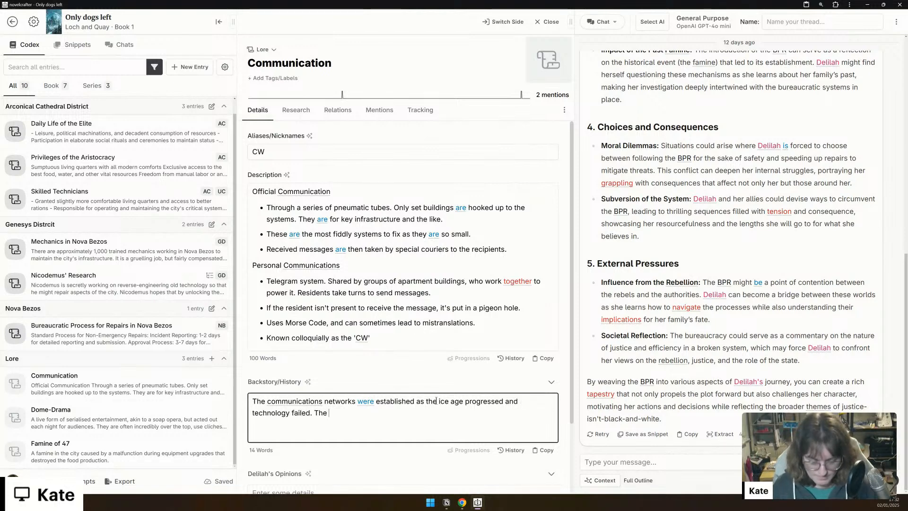
Step: Continue the Communication backstory with "The vivarium sphere blocks a lot of signals, and so older technologies were adapted."
{"action": "type", "text": "vivarium "}
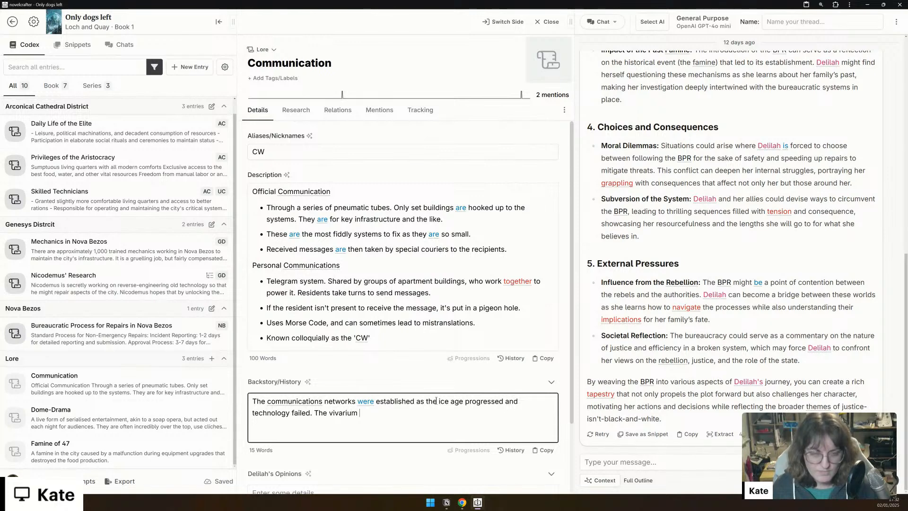
{"action": "type", "text": "sphere bl"}
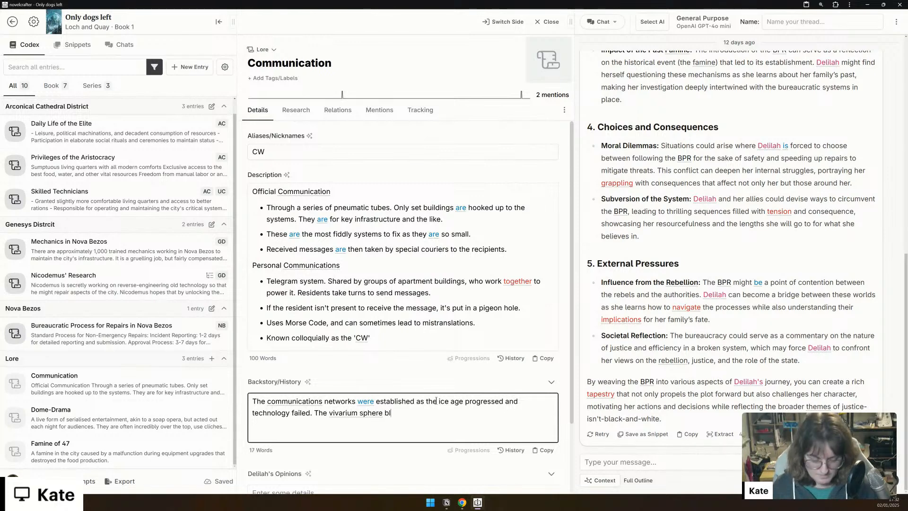
{"action": "type", "text": "ocks a lot of s"}
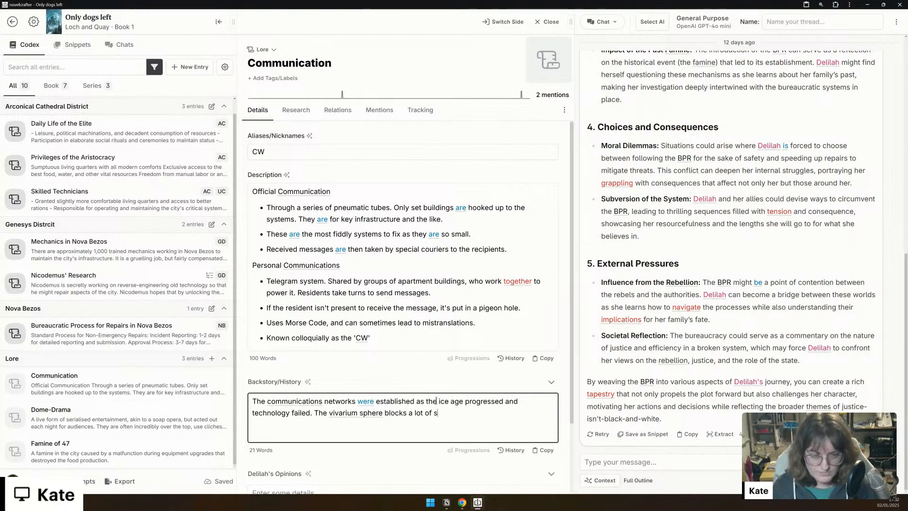
{"action": "type", "text": "ignals, and s"}
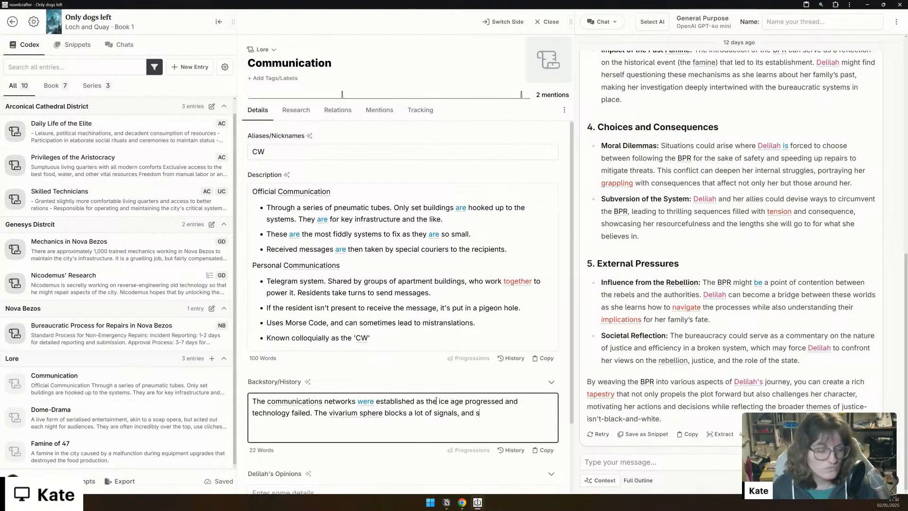
{"action": "type", "text": "o o"}
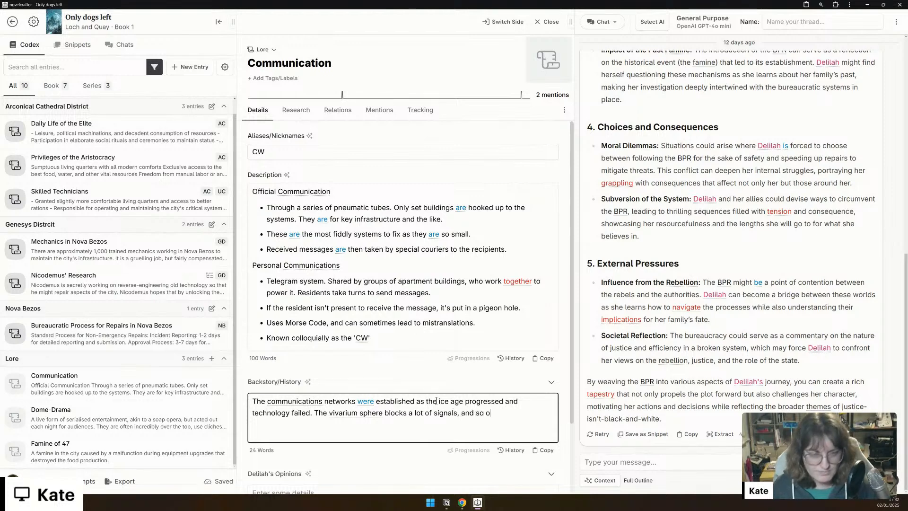
{"action": "type", "text": "lder technolgoy"}
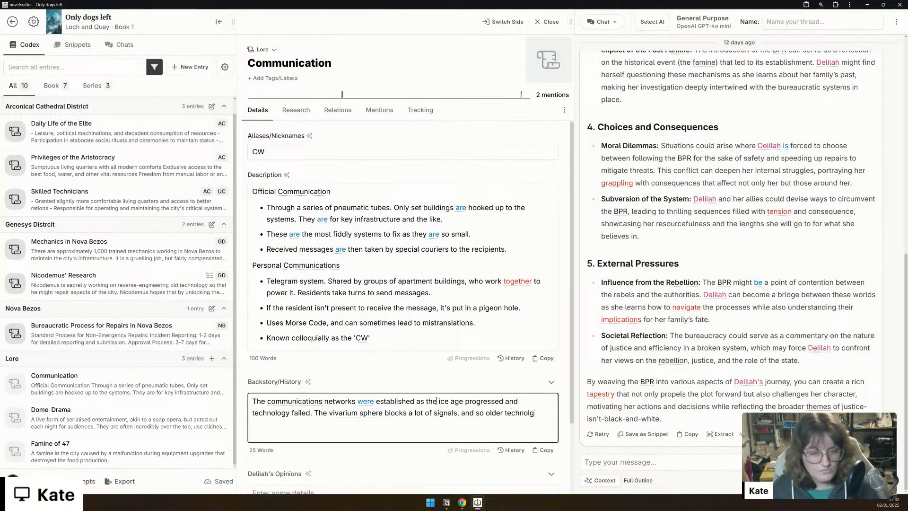
{"action": "key", "text": "BackSpace"}
{"action": "key", "text": "BackSpace"}
{"action": "key", "text": "BackSpace"}
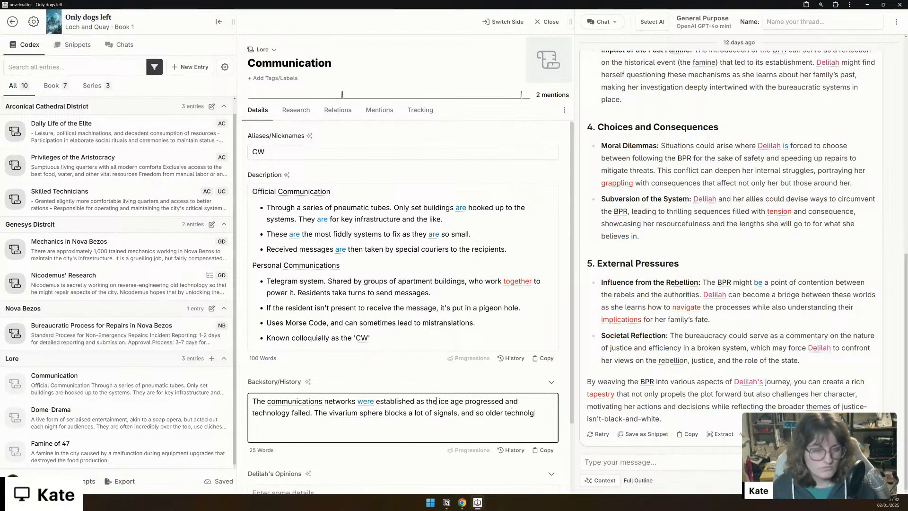
{"action": "type", "text": "ogies wer"}
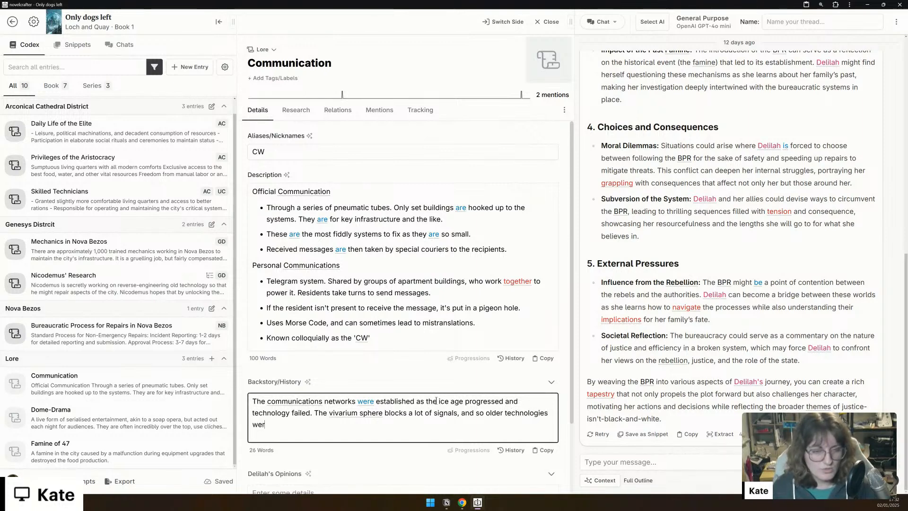
{"action": "type", "text": "e adapted."}
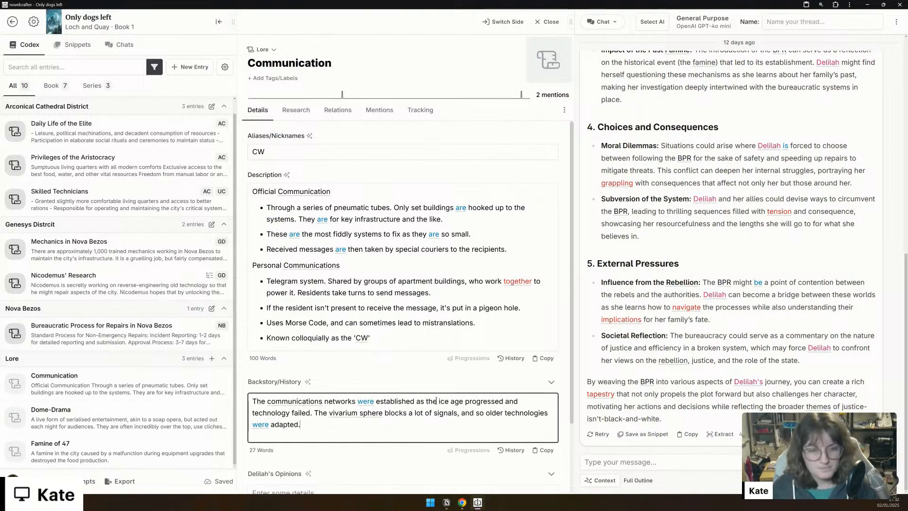
Step: Begin Communication's Delilah's Opinions detail with "She's used the CW like twice, and"
{"action": "scroll", "coordinate": [367, 419], "scroll_direction": "down", "scroll_amount": 2}
{"action": "left_click", "coordinate": [355, 449]}
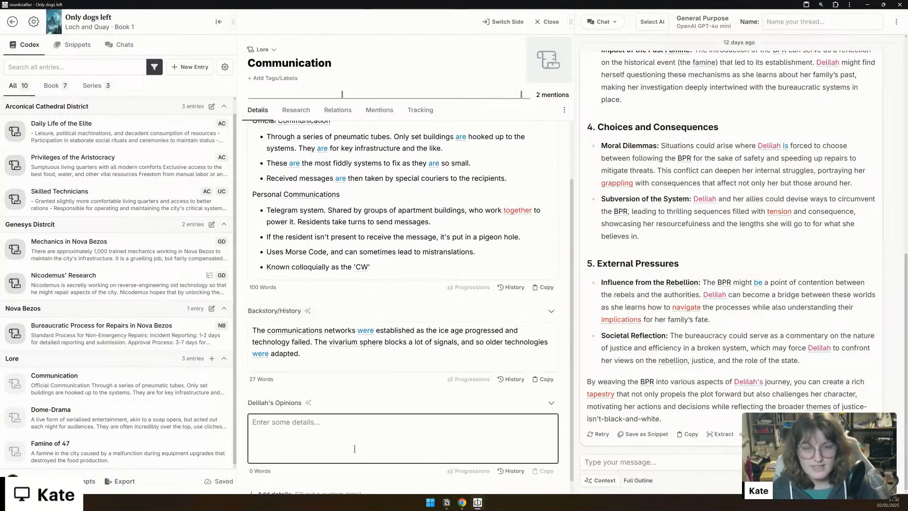
{"action": "type", "text": "She"}
{"action": "key", "text": "BackSpace"}
{"action": "type", "text": "he's used t"}
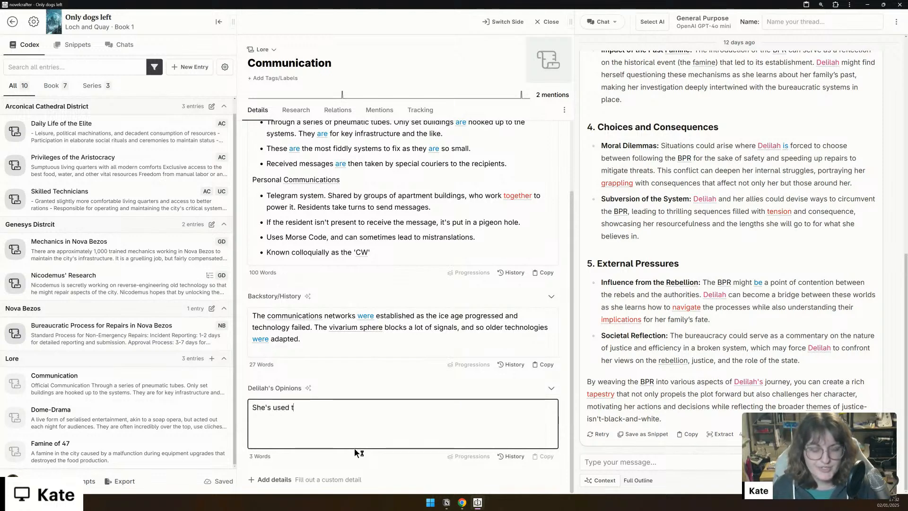
{"action": "key", "text": "BackSpace"}
{"action": "type", "text": "personal"}
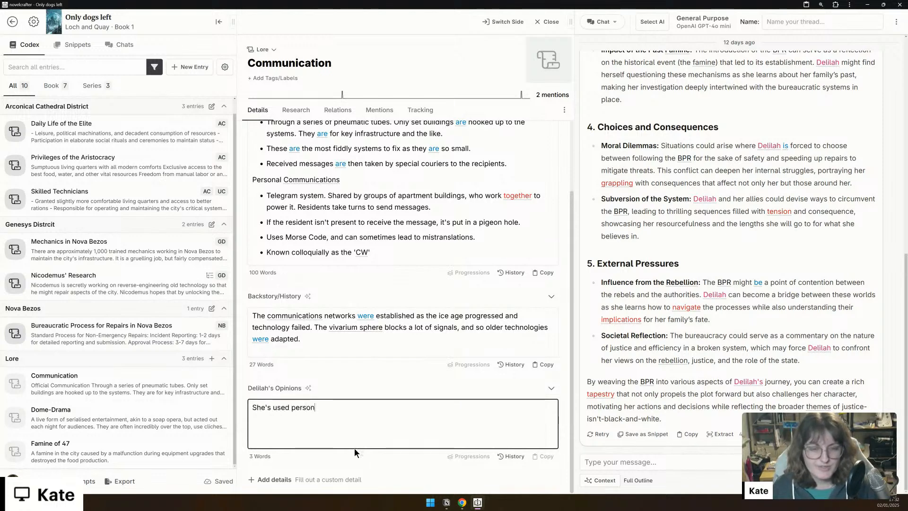
{"action": "key", "text": "BackSpace"}
{"action": "key", "text": "BackSpace"}
{"action": "key", "text": "BackSpace"}
{"action": "key", "text": "BackSpace"}
{"action": "key", "text": "BackSpace"}
{"action": "key", "text": "BackSpace"}
{"action": "key", "text": "BackSpace"}
{"action": "type", "text": "the CW lik"}
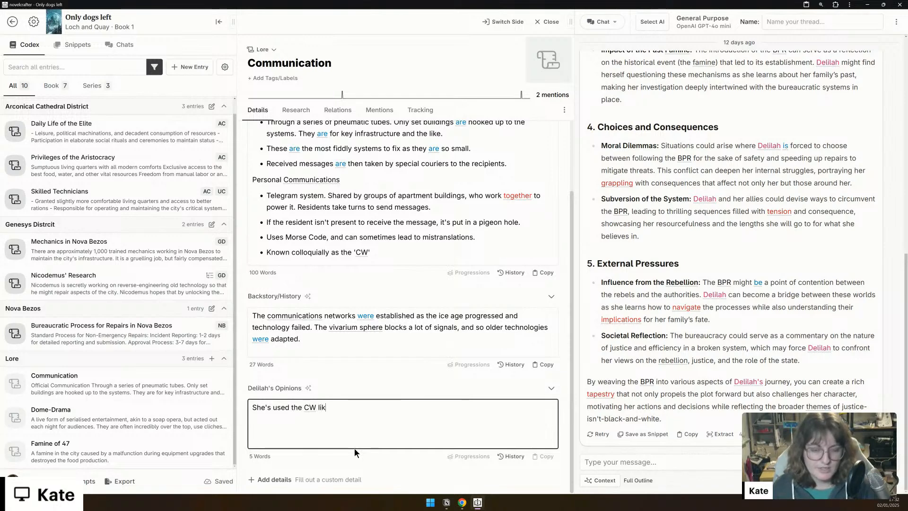
{"action": "type", "text": "e twice, and"}
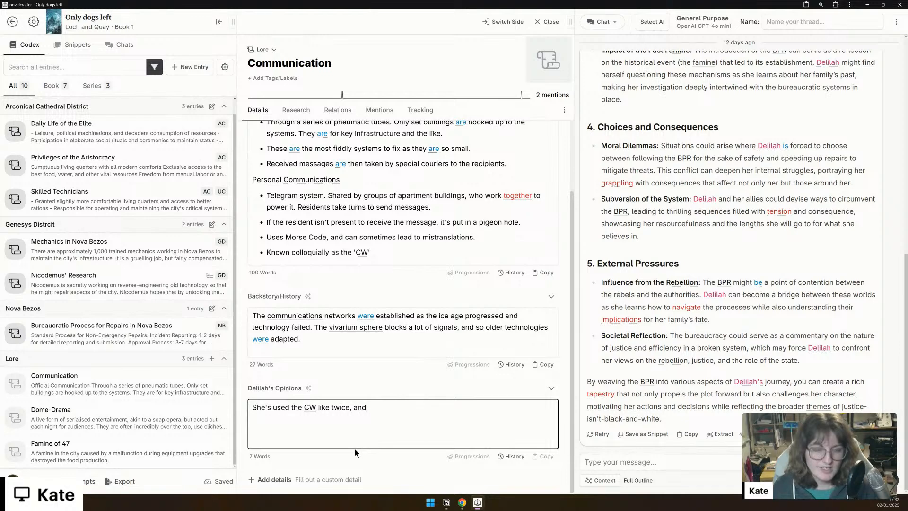
Step: Complete the opening sentence of Delilah's Opinions with "found walking to the other persons house much quicker."
{"action": "type", "text": " found"}
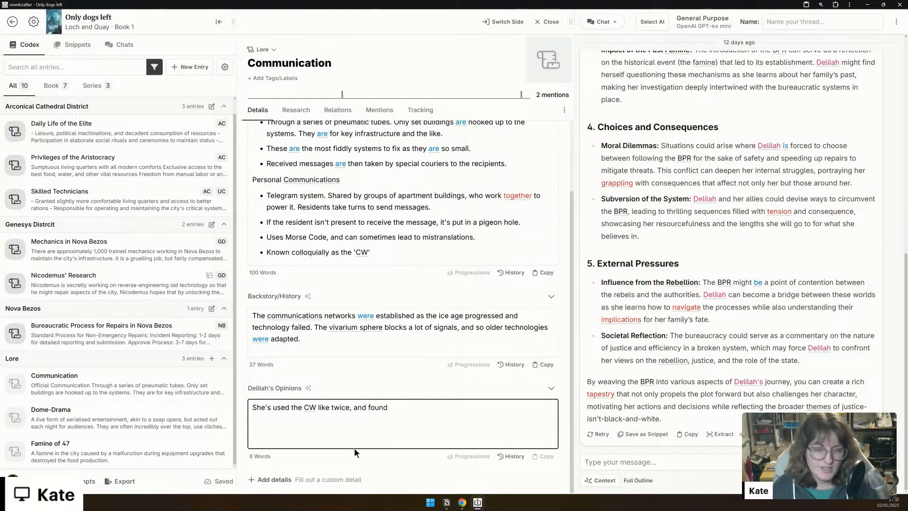
{"action": "type", "text": " walking to the others"}
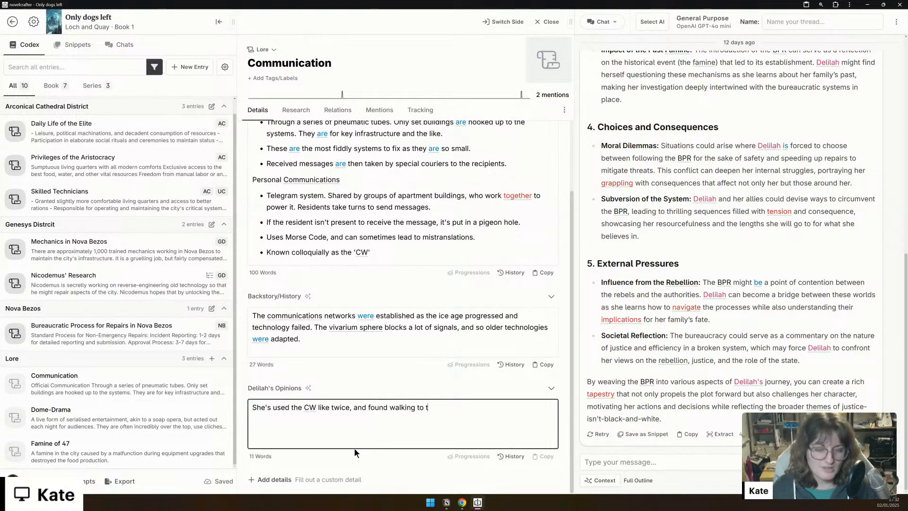
{"action": "key", "text": "BackSpace"}
{"action": "key", "text": "BackSpace"}
{"action": "type", "text": "pers"}
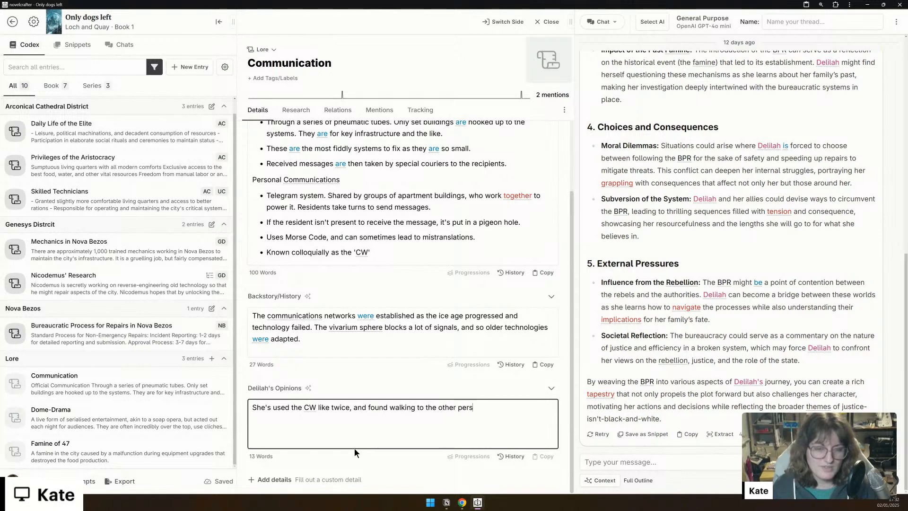
{"action": "type", "text": "ons house much"}
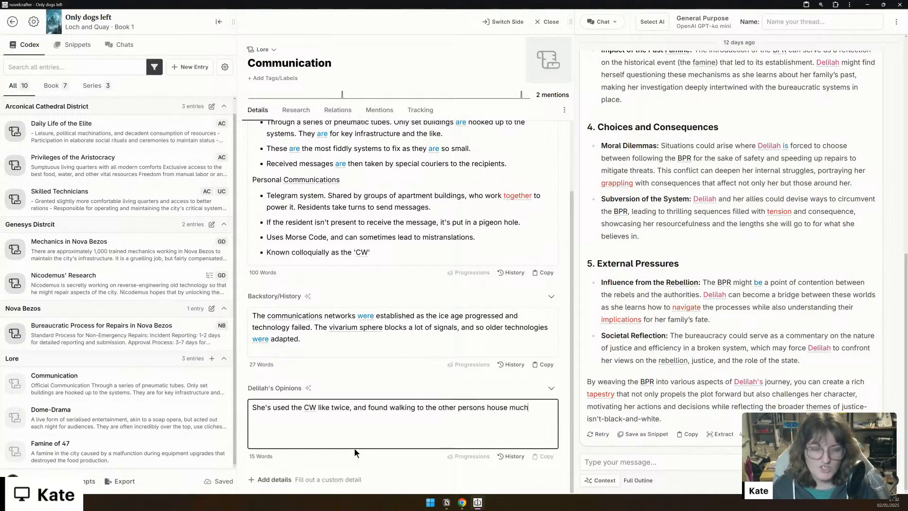
{"action": "type", "text": " quicker. "}
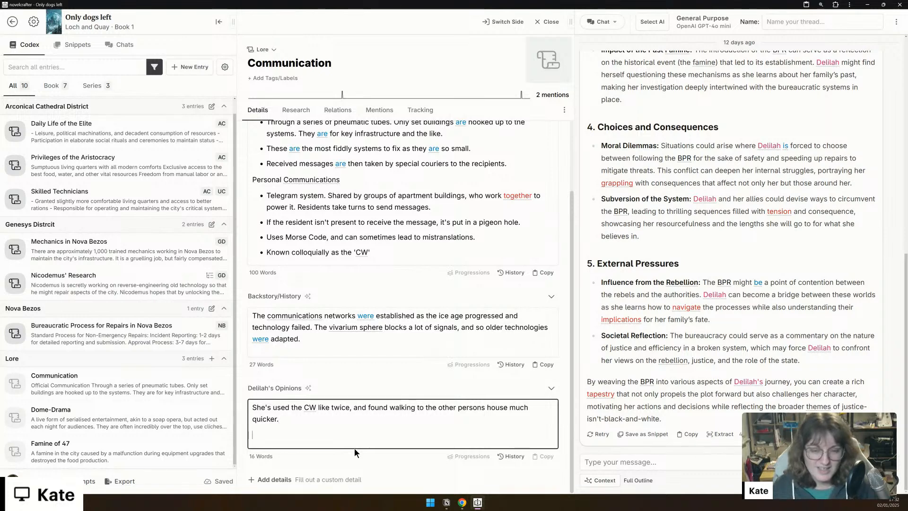
Step: Continue Delilah's Opinions with "She uses official comms on a more regular basis, but finds the system faulty and"
{"action": "type", "text": "She's"}
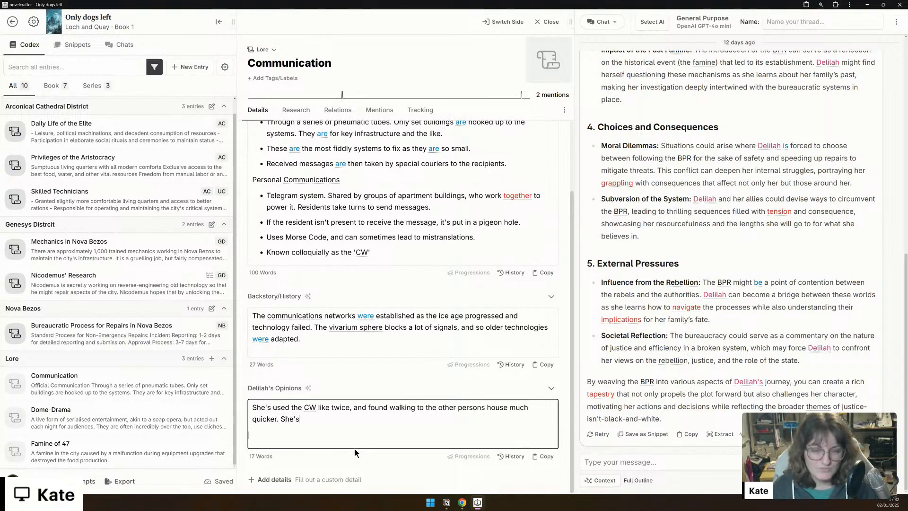
{"action": "scroll", "coordinate": [341, 277], "scroll_direction": "up", "scroll_amount": 1}
{"action": "scroll", "coordinate": [342, 279], "scroll_direction": "up", "scroll_amount": 1}
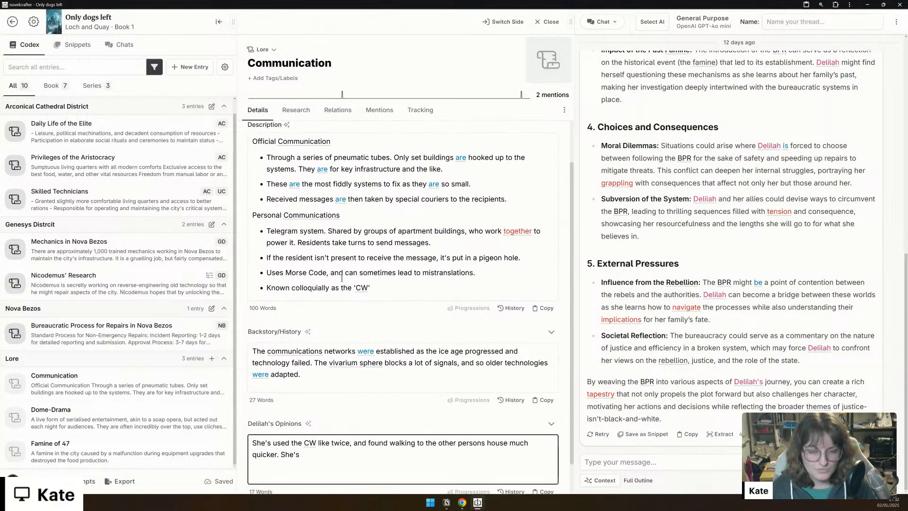
{"action": "type", "text": "uses"}
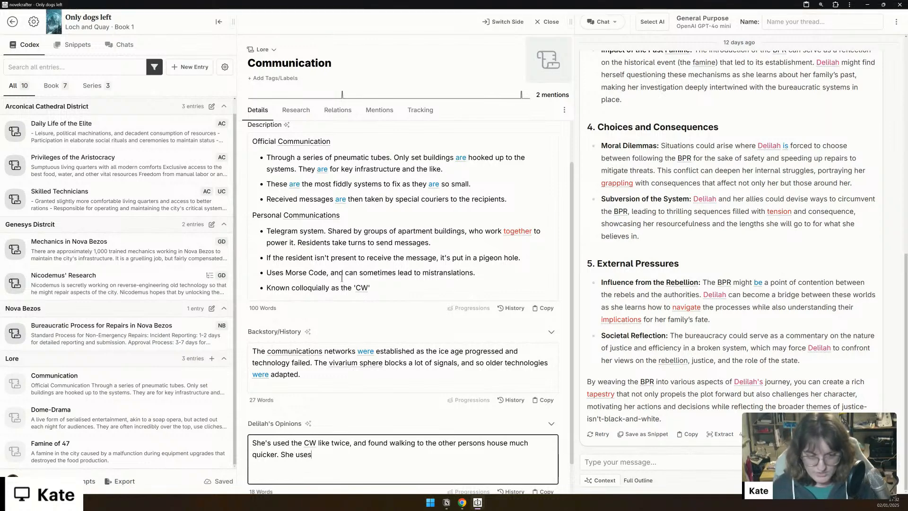
{"action": "type", "text": " official"}
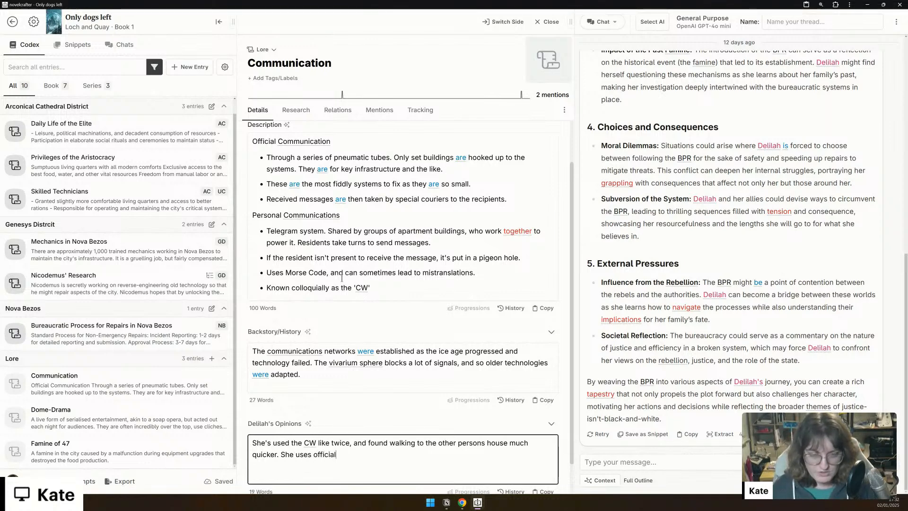
{"action": "type", "text": " comms on a more"}
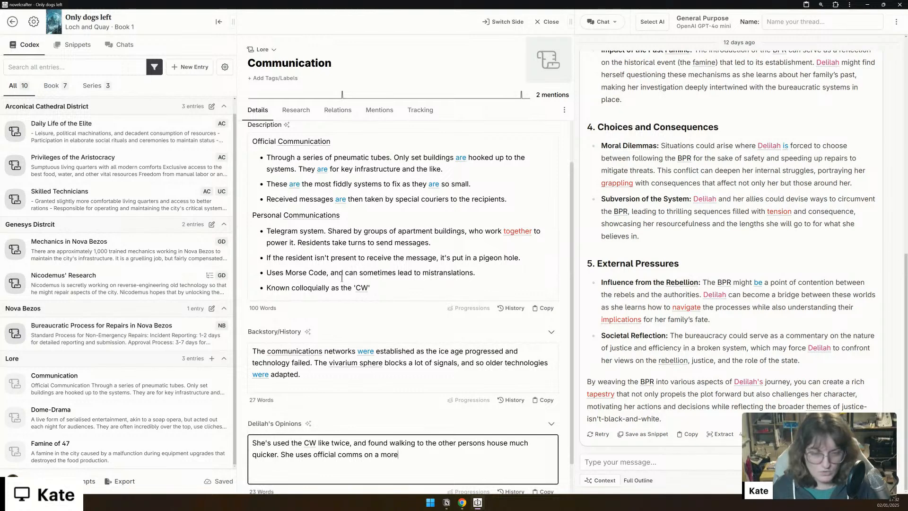
{"action": "type", "text": " regular pasis, "}
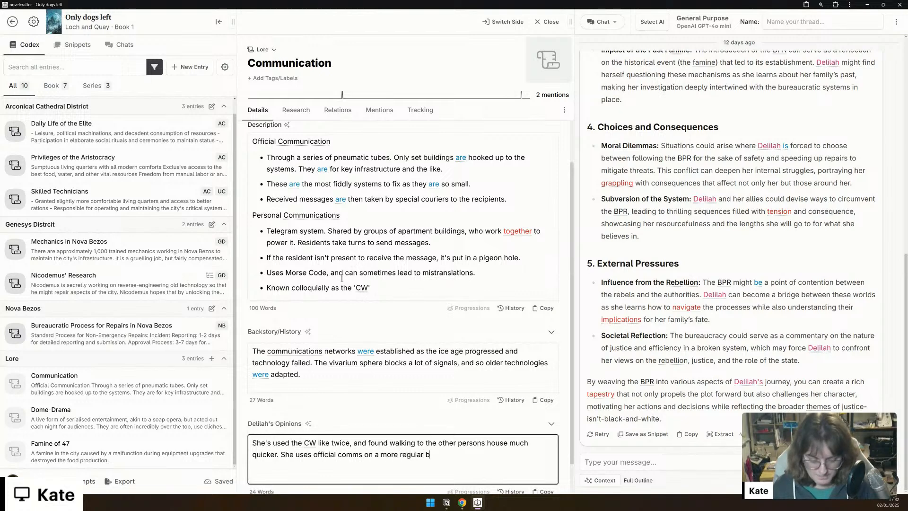
{"action": "type", "text": "but"}
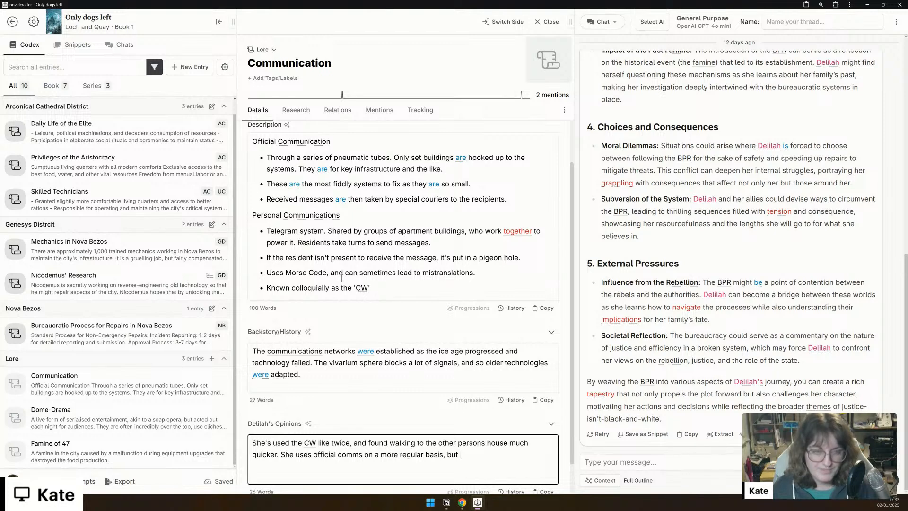
{"action": "type", "text": " finds the"}
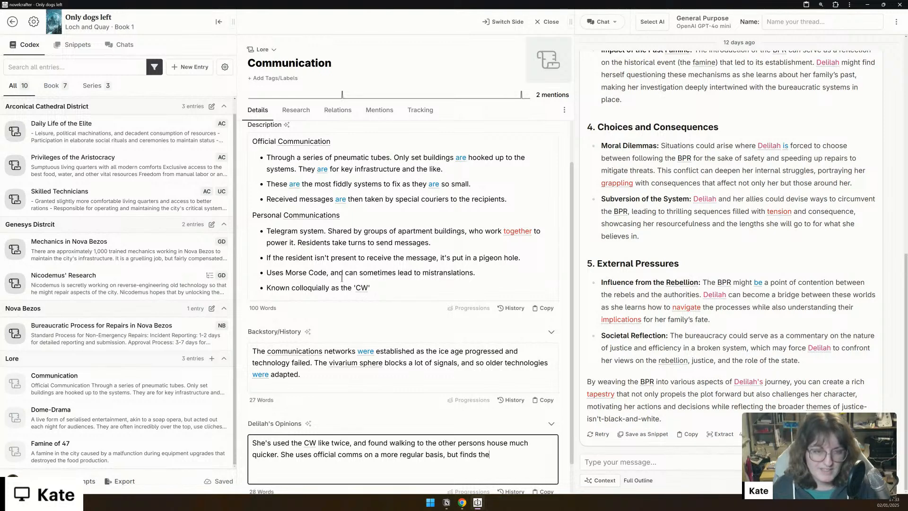
{"action": "type", "text": " system faulty and"}
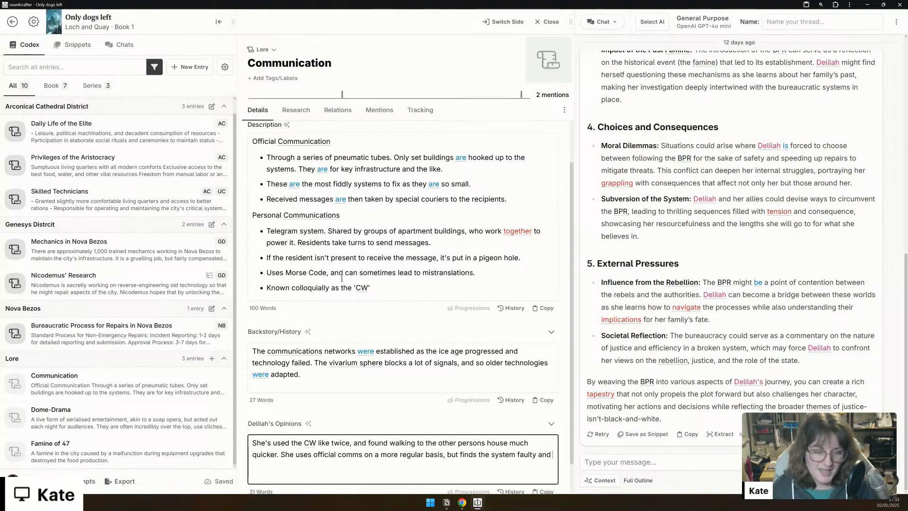
Step: Finish Delilah's opinion with "the projectile messages can hurt if someone has left the cap off the tube and it hits you in the face."
{"action": "type", "text": " the p"}
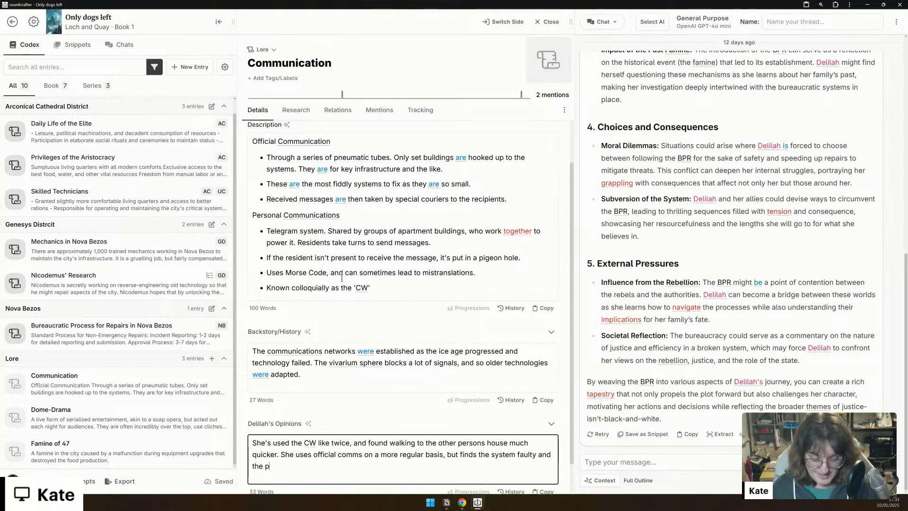
{"action": "type", "text": "rojectile mes"}
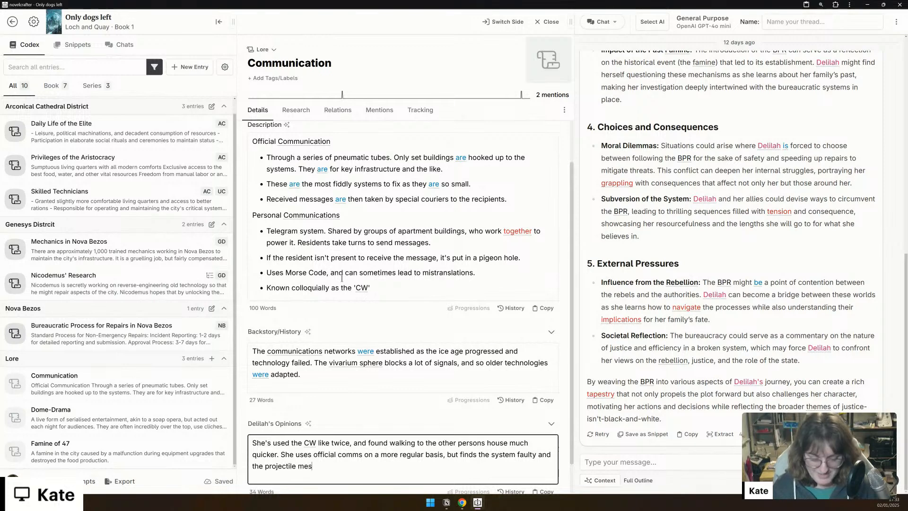
{"action": "type", "text": "sages can hurt i"}
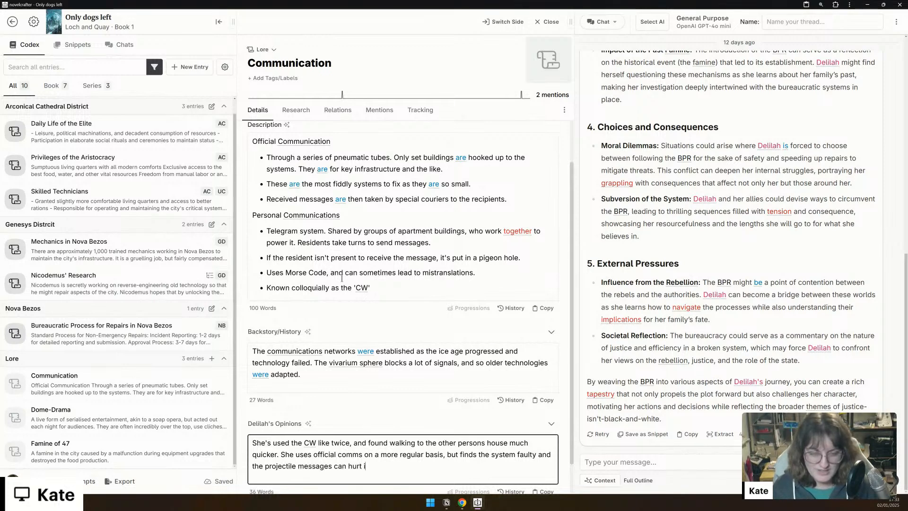
{"action": "type", "text": "f someone has l"}
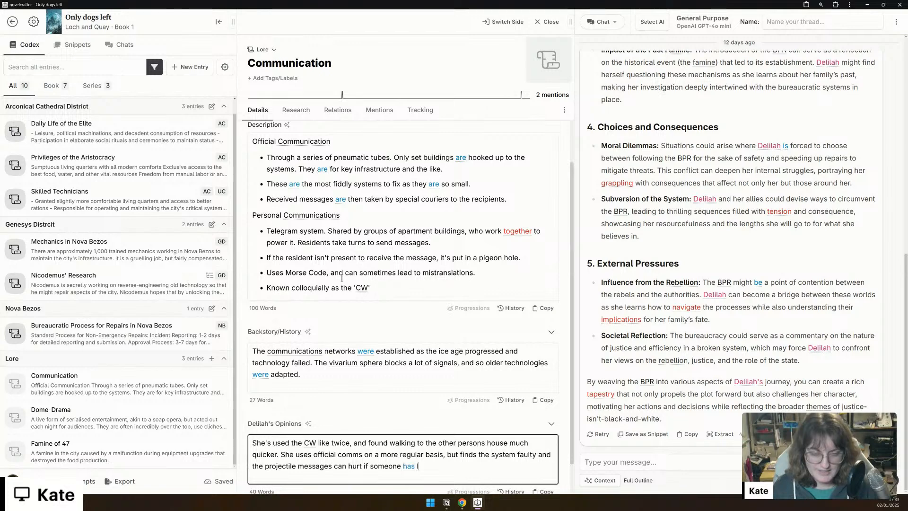
{"action": "type", "text": "eft the cap o"}
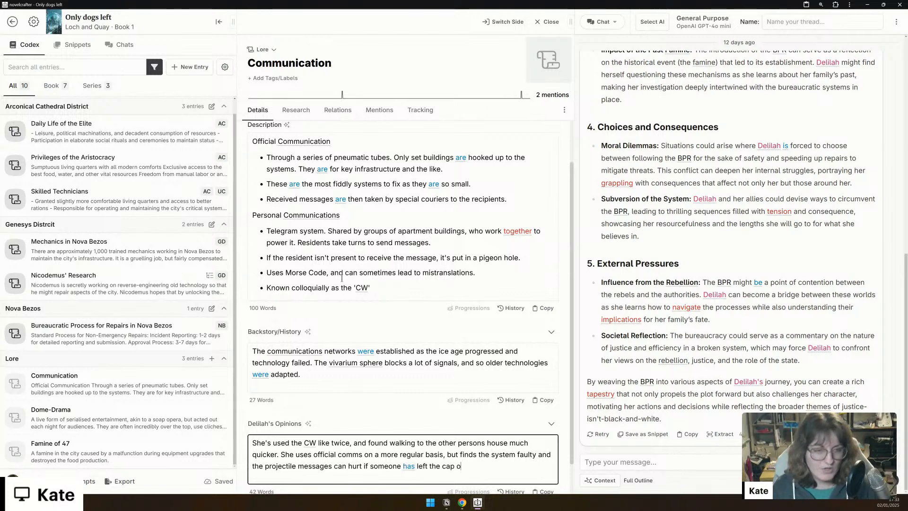
{"action": "type", "text": "ff the tube and "}
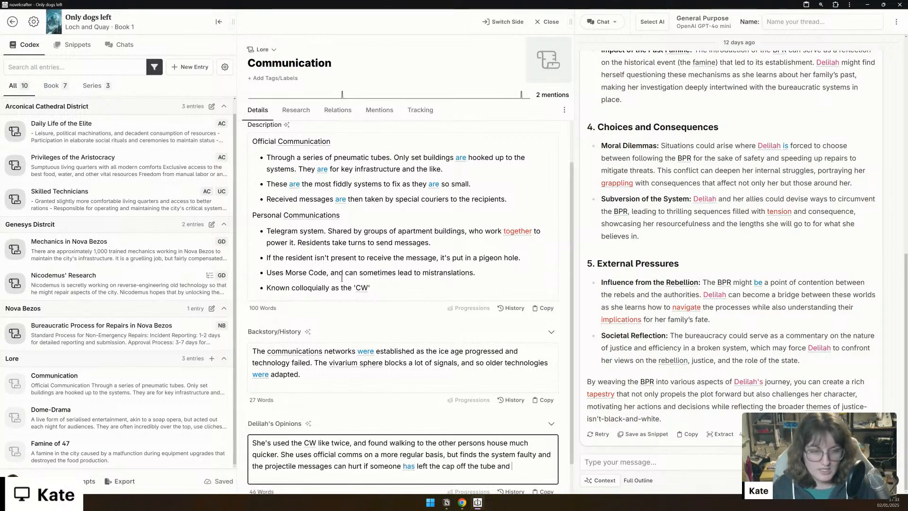
{"action": "type", "text": "it hits you"}
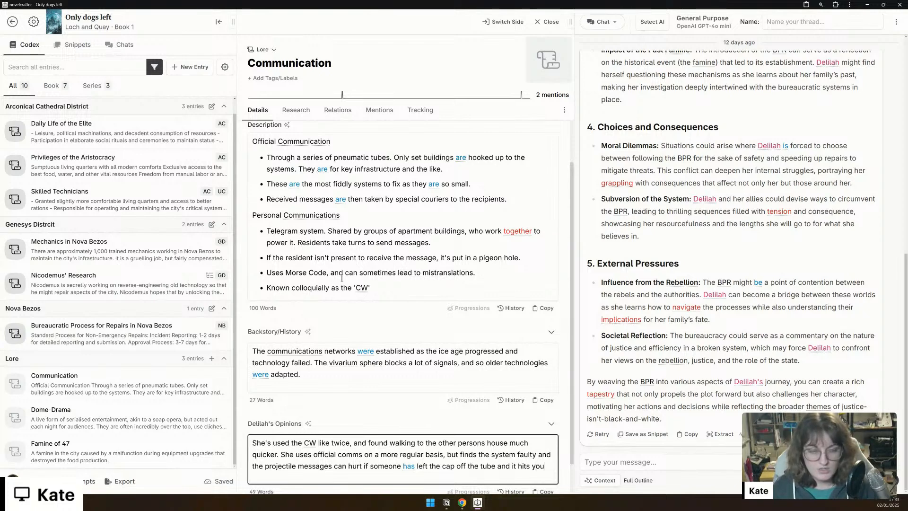
{"action": "type", "text": " in the face."}
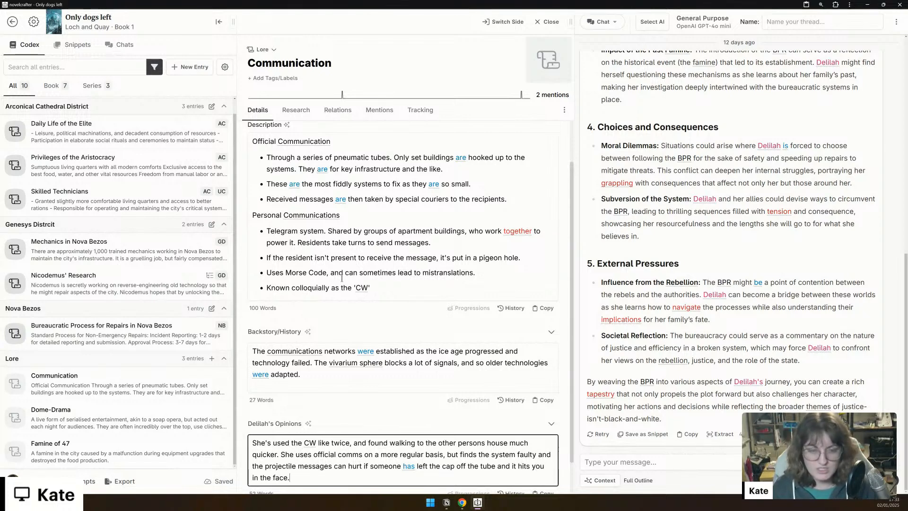
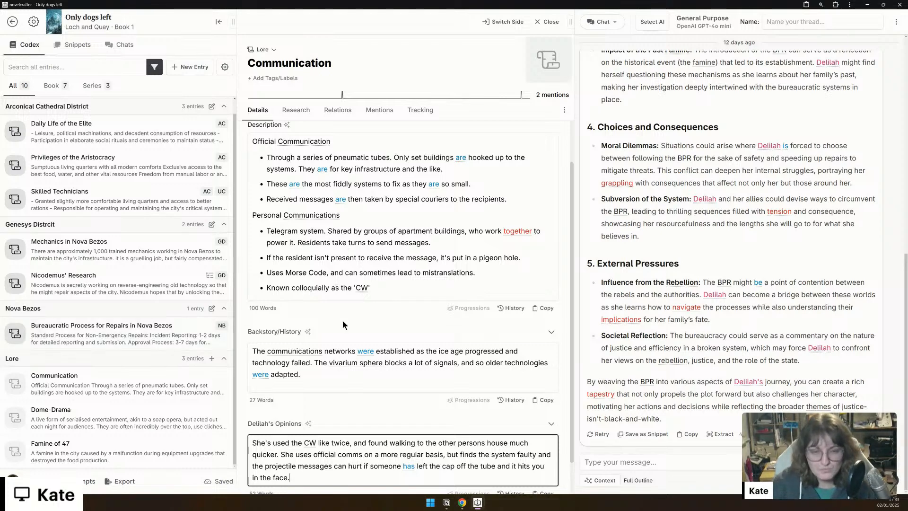
Step: Pin the Famine of 47 lore entry open and add the Backstory/History and Delilah's Opinions details to it
{"action": "scroll", "coordinate": [343, 318], "scroll_direction": "up", "scroll_amount": 1}
{"action": "scroll", "coordinate": [343, 318], "scroll_direction": "down", "scroll_amount": 2}
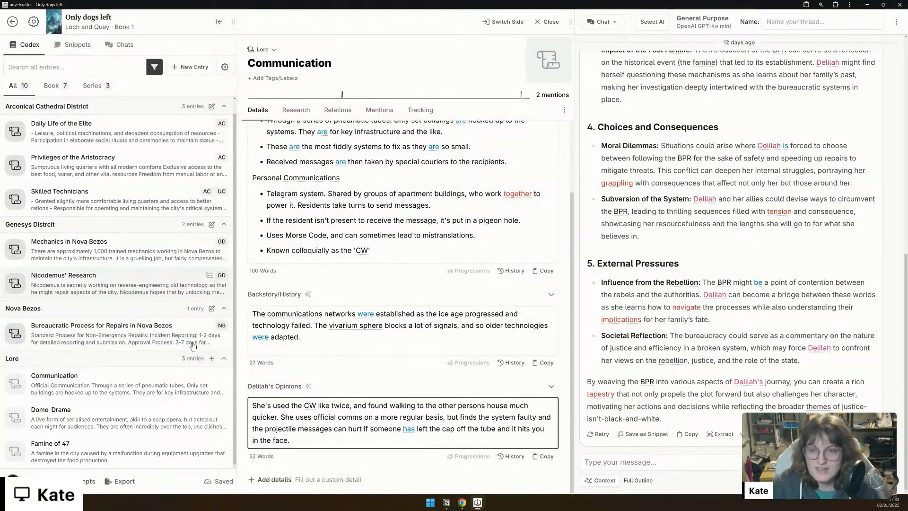
{"action": "scroll", "coordinate": [170, 312], "scroll_direction": "up", "scroll_amount": 1}
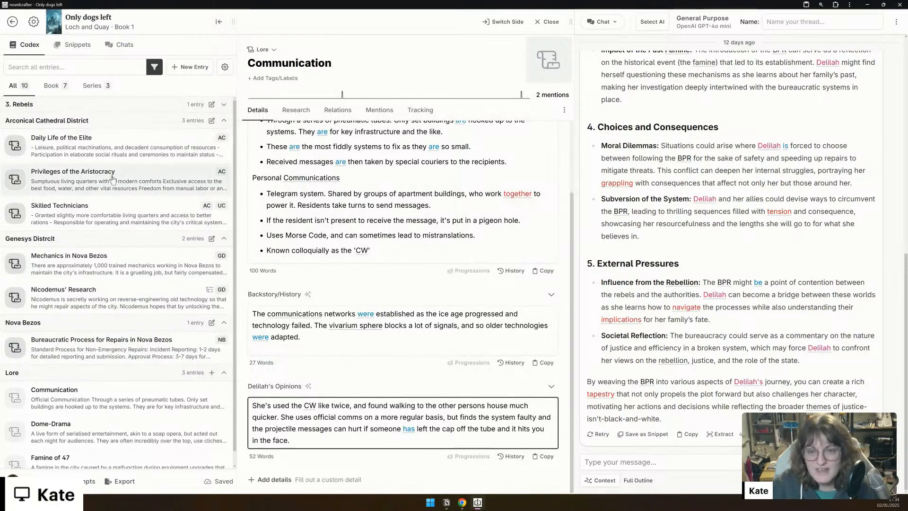
{"action": "scroll", "coordinate": [184, 400], "scroll_direction": "down", "scroll_amount": 1}
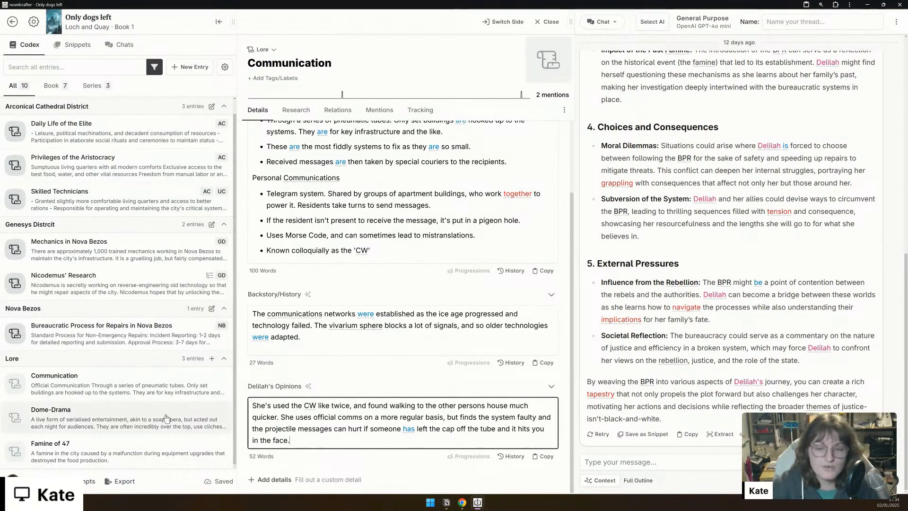
{"action": "left_click", "coordinate": [153, 448]}
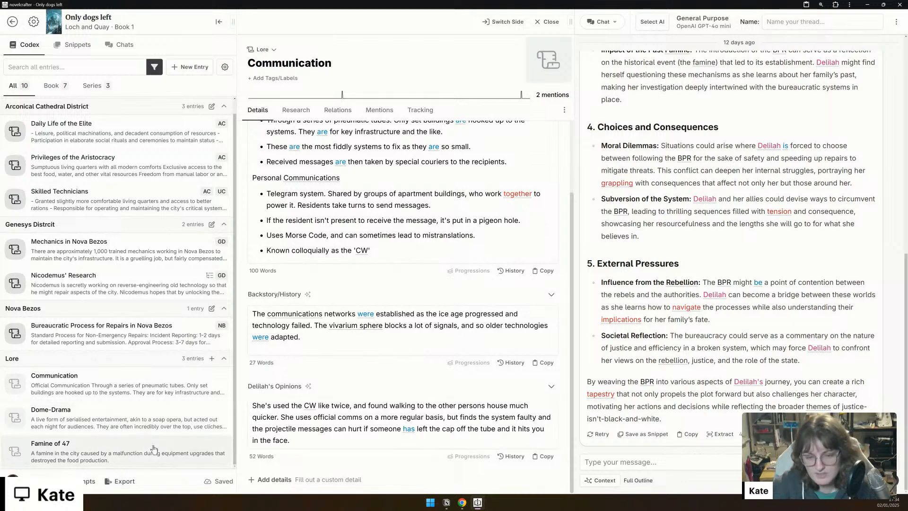
{"action": "left_click", "coordinate": [247, 50]}
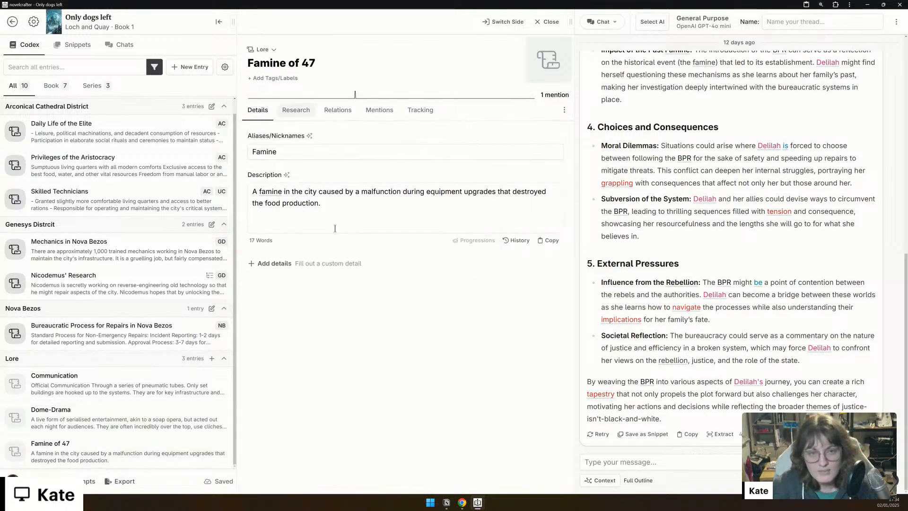
{"action": "left_click", "coordinate": [339, 266]}
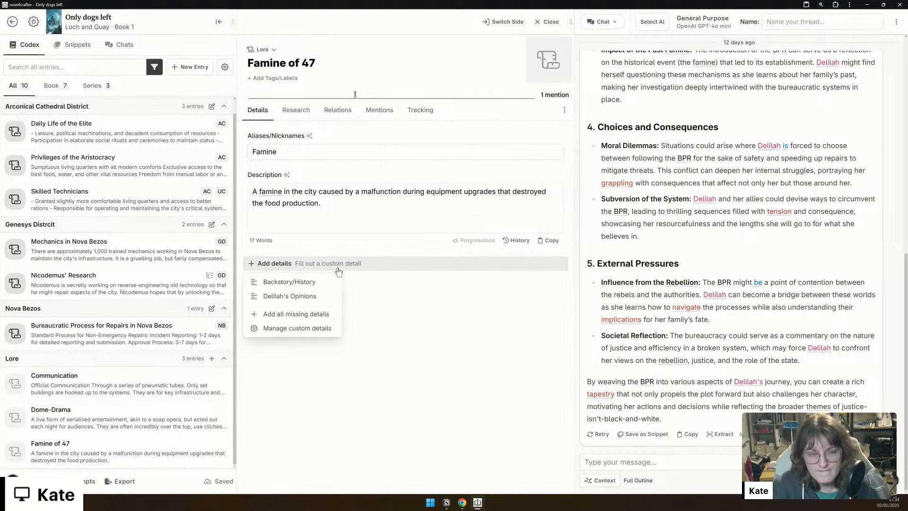
{"action": "left_click", "coordinate": [318, 313]}
{"action": "left_click", "coordinate": [314, 201]}
{"action": "left_click", "coordinate": [300, 301]}
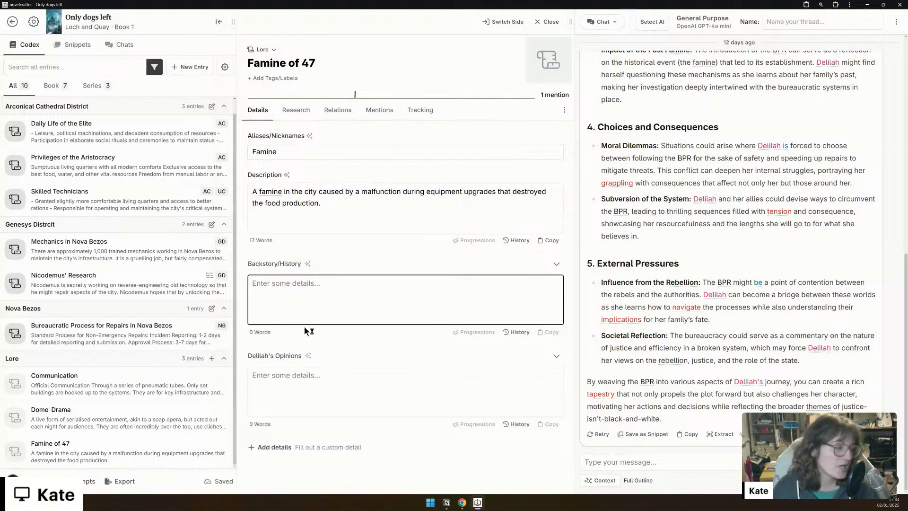
Step: Begin Delilah's Opinions for Famine of 47 with "Delilah had a phase where she was heavily invested in learning about"
{"action": "left_click", "coordinate": [272, 384]}
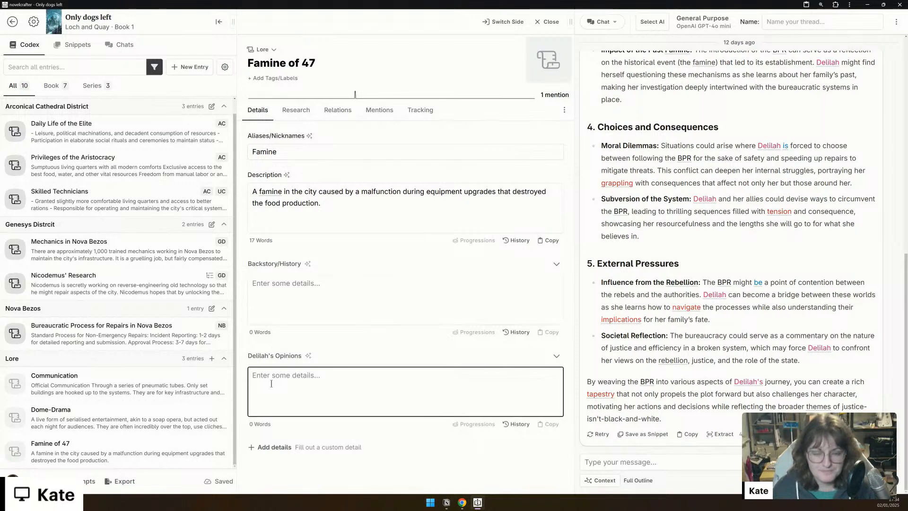
{"action": "type", "text": "Delilah"}
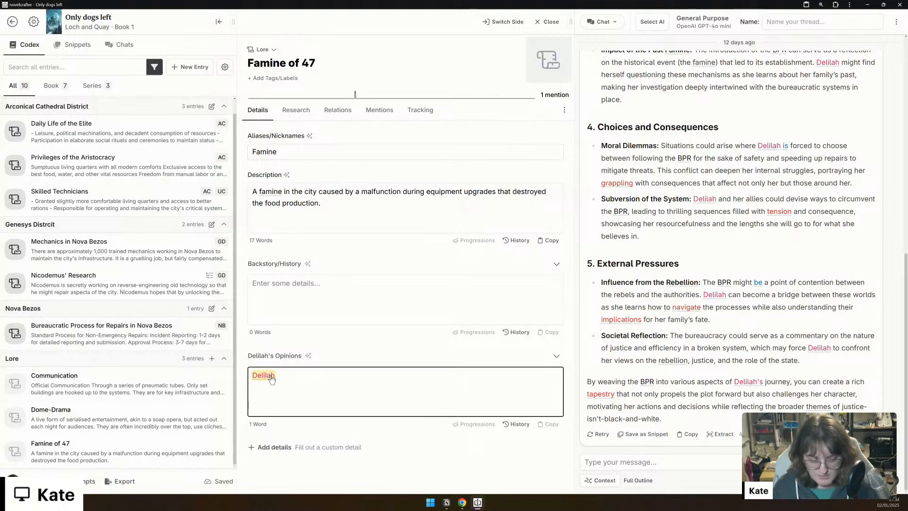
{"action": "type", "text": " w"}
{"action": "key", "text": "BackSpace"}
{"action": "type", "text": "had a phase"}
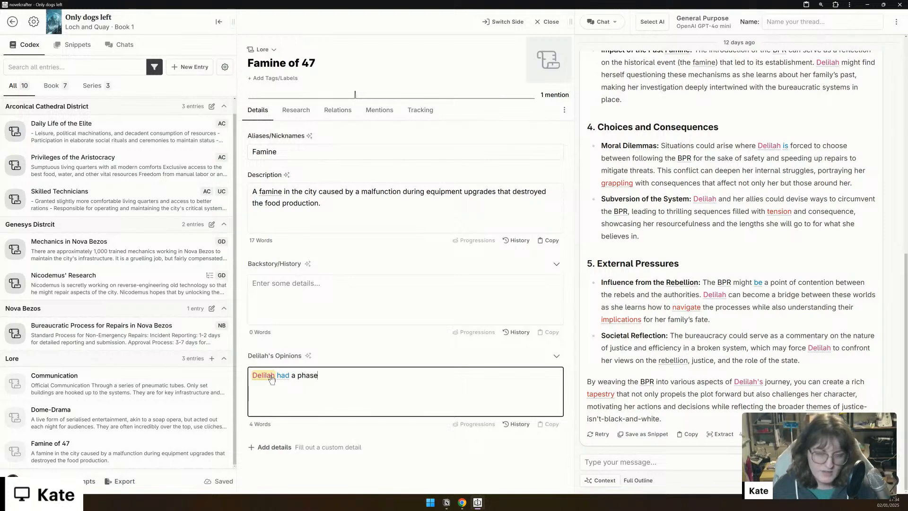
{"action": "type", "text": " where she was h"}
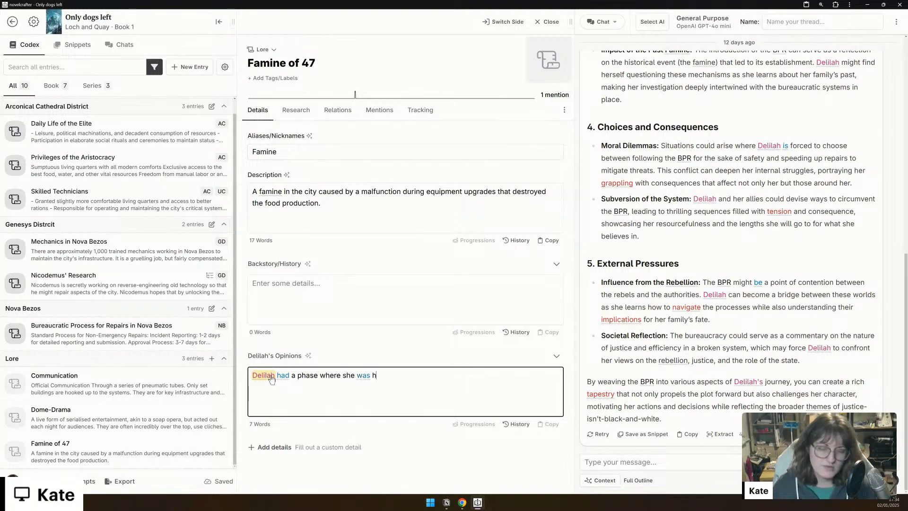
{"action": "type", "text": "eavily"}
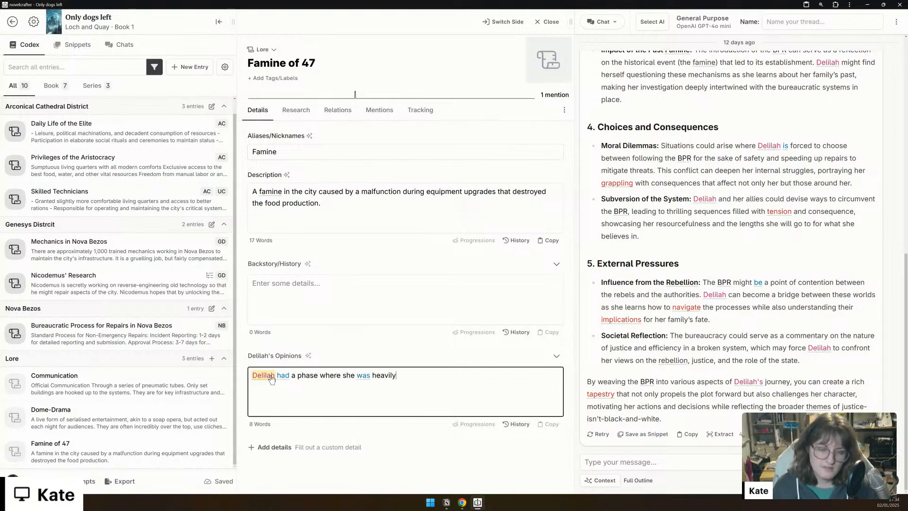
{"action": "type", "text": " invested i"}
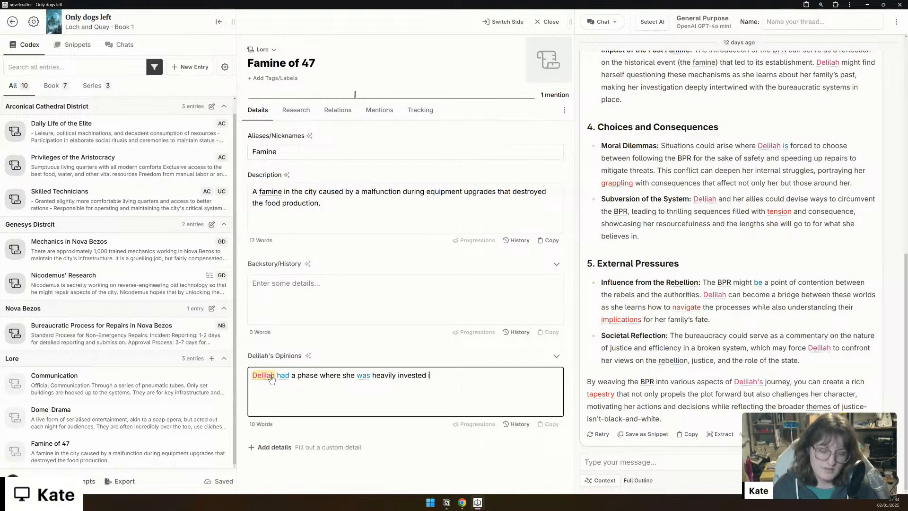
{"action": "type", "text": "n learning about"}
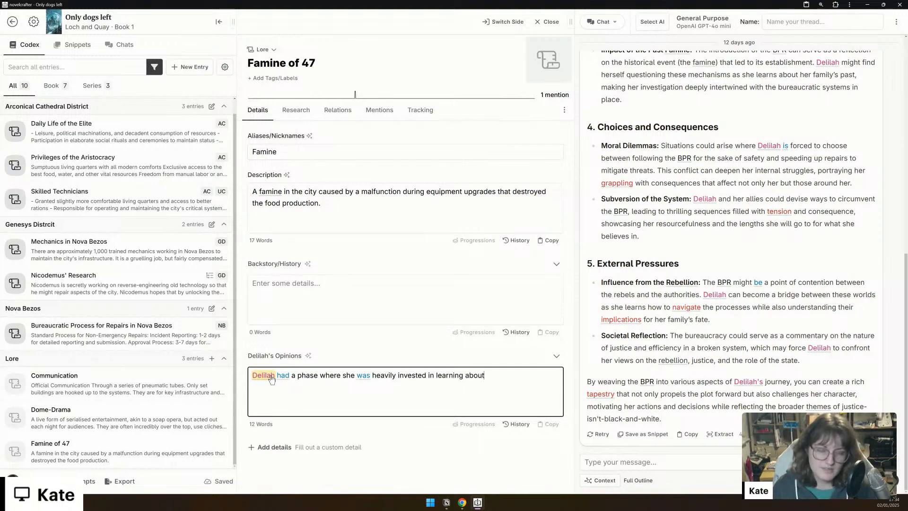
Step: Complete the opening sentence with "the failed improvements, however she quickly found that it had all been hushed up."
{"action": "type", "text": " the failed impr"}
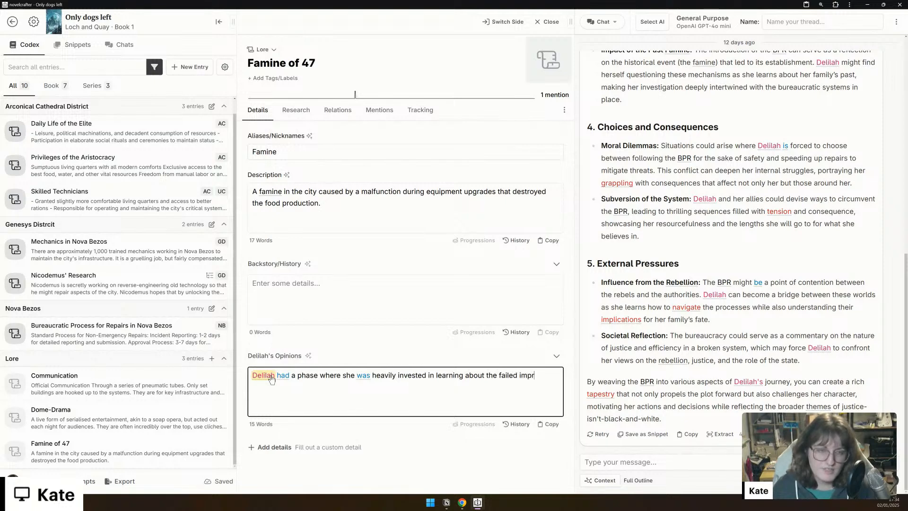
{"action": "type", "text": "ovements, howe"}
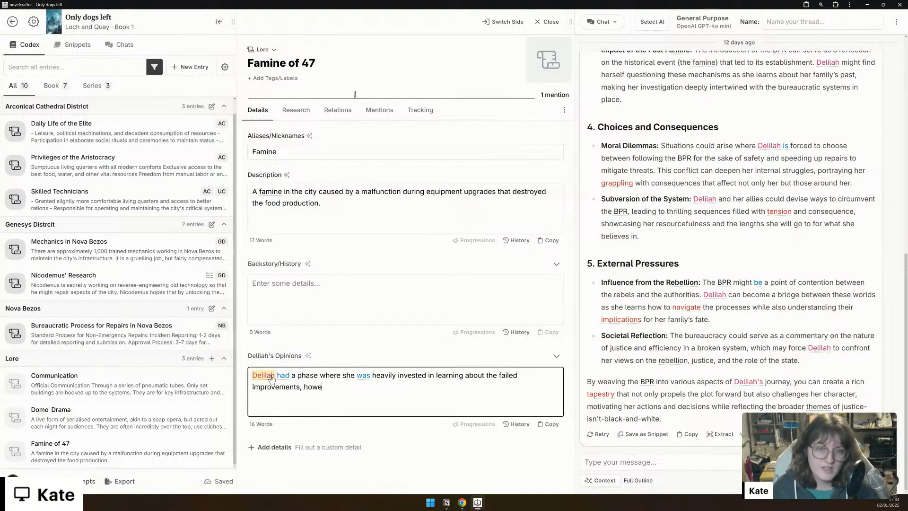
{"action": "type", "text": "ver she"}
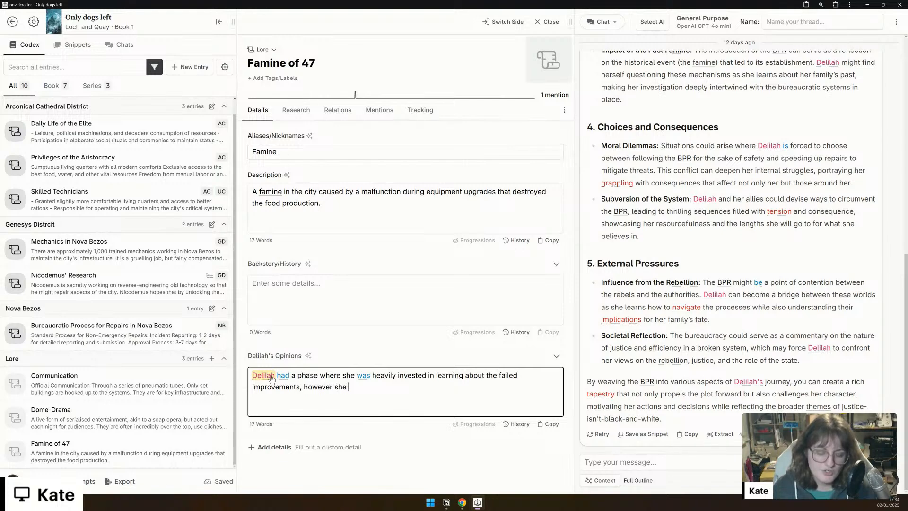
{"action": "key", "text": "BackSpace"}
{"action": "key", "text": "BackSpace"}
{"action": "key", "text": "BackSpace"}
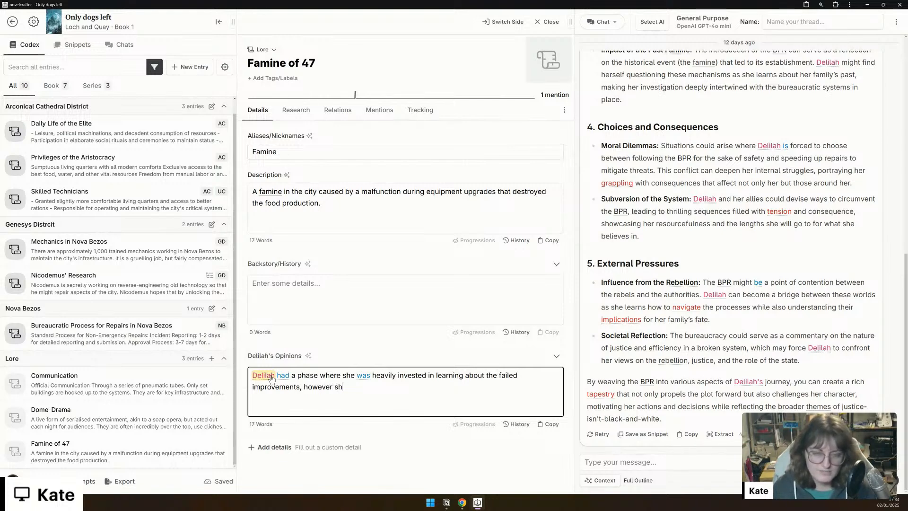
{"action": "type", "text": "she quick"}
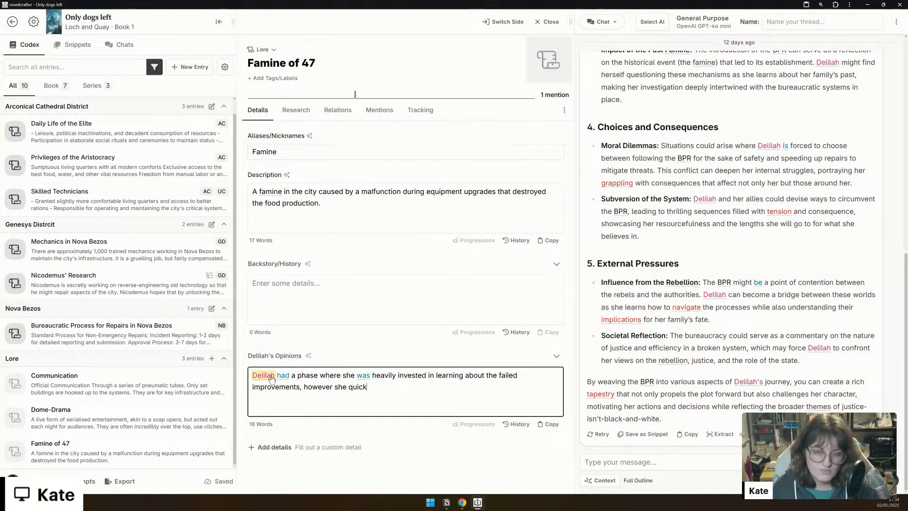
{"action": "type", "text": "ly found that it had all"}
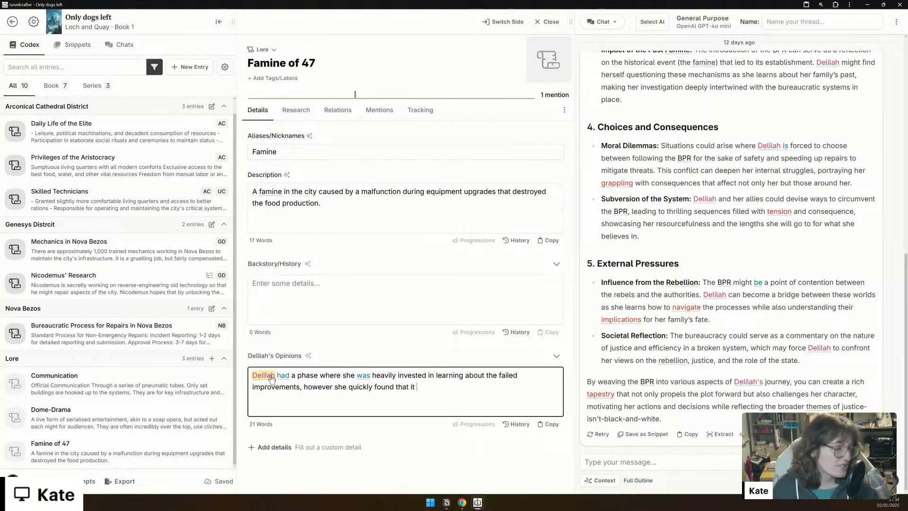
{"action": "type", "text": "hushed up."}
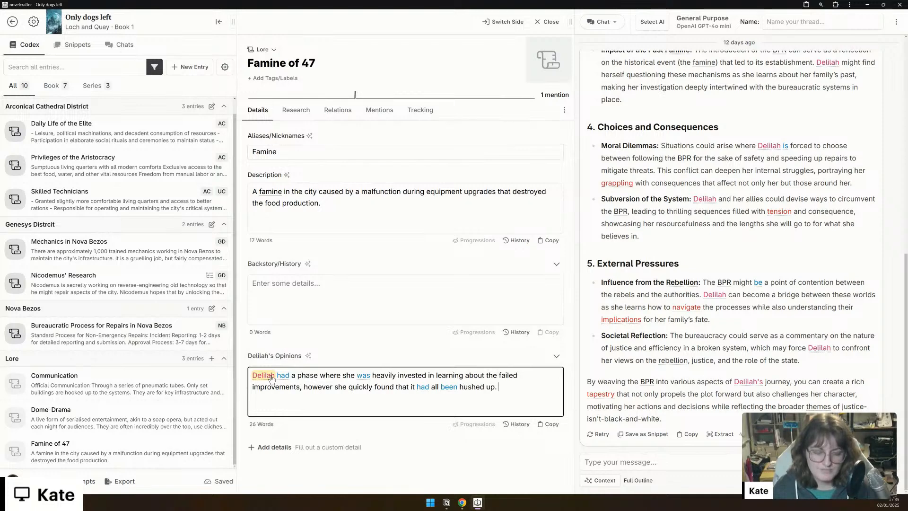
Step: Add the sentence "She remembers a little about the famine itself however she was very young." to Delilah's Opinions
{"action": "type", "text": "She remem"}
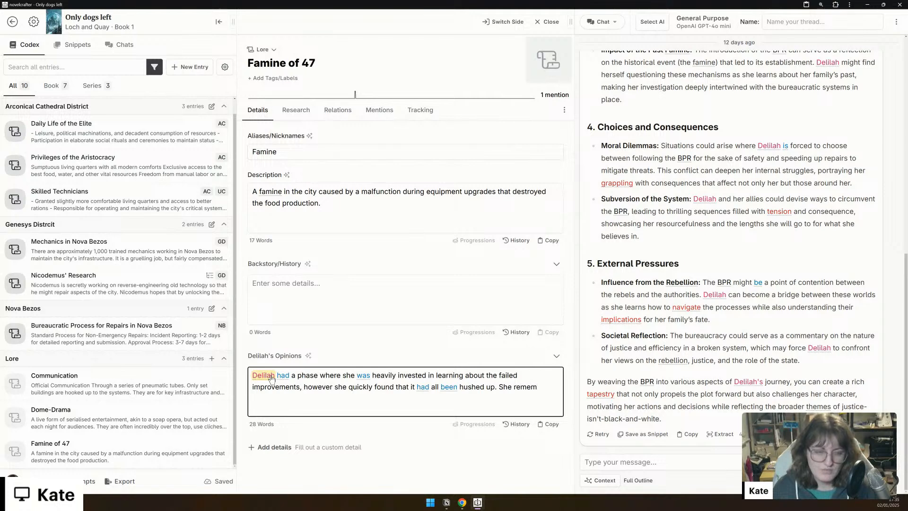
{"action": "type", "text": "bers"}
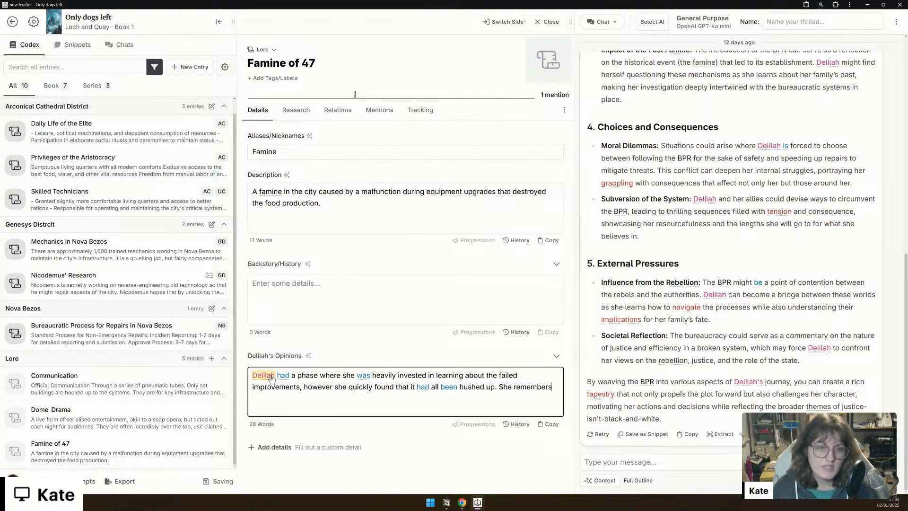
{"action": "type", "text": " a little about the famine itself however she was too "}
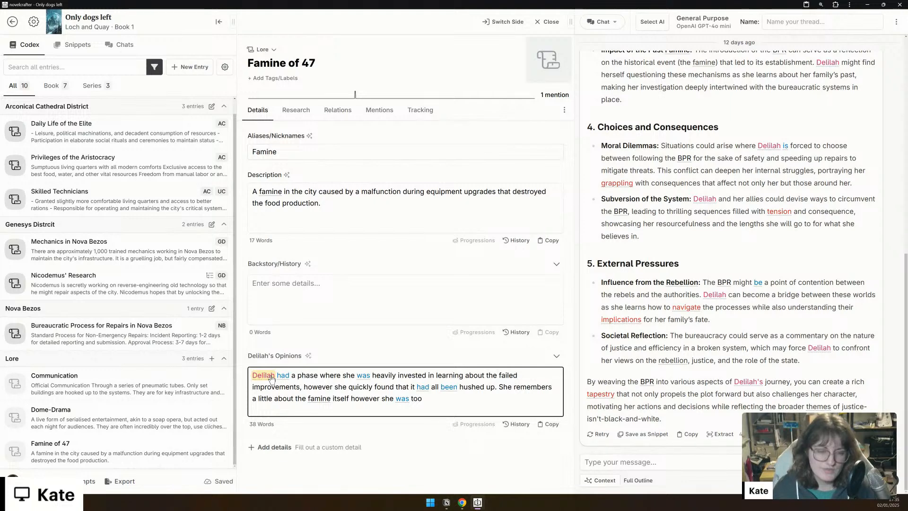
{"action": "key", "text": "BackSpace"}
{"action": "key", "text": "BackSpace"}
{"action": "key", "text": "BackSpace"}
{"action": "key", "text": "BackSpace"}
{"action": "type", "text": "v"}
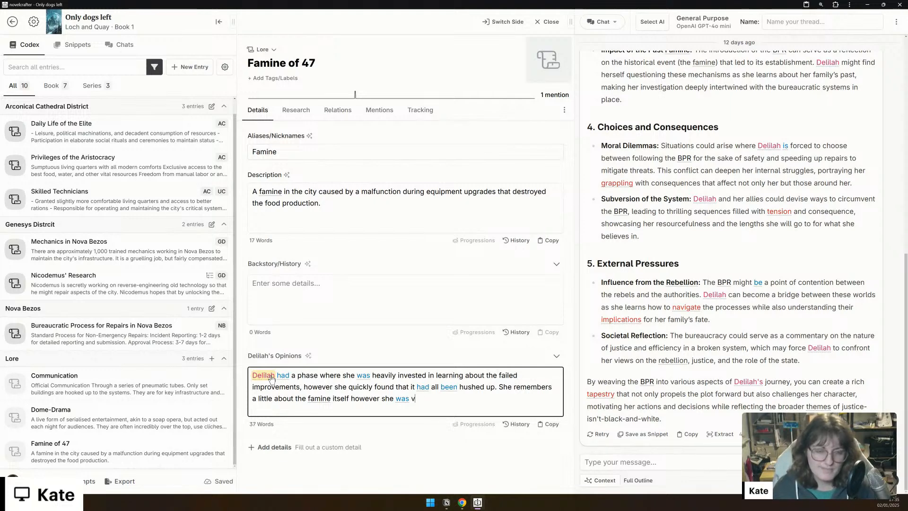
{"action": "type", "text": "ery young."}
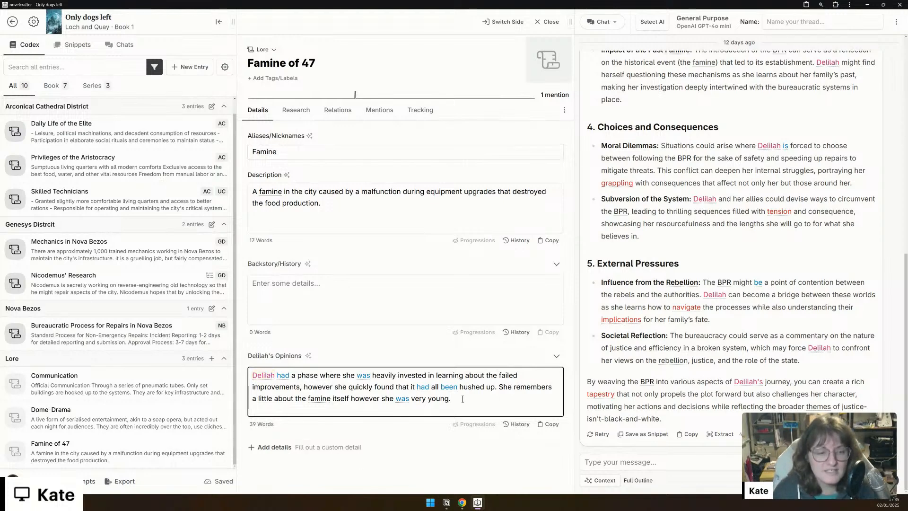
Step: Replace the last sentence of Delilah's Opinions with "She wasn't born until after the famine."
{"action": "left_click_drag", "start_coordinate": [463, 399], "coordinate": [497, 387]}
{"action": "type", "text": "She wasn't born until after the famine."}
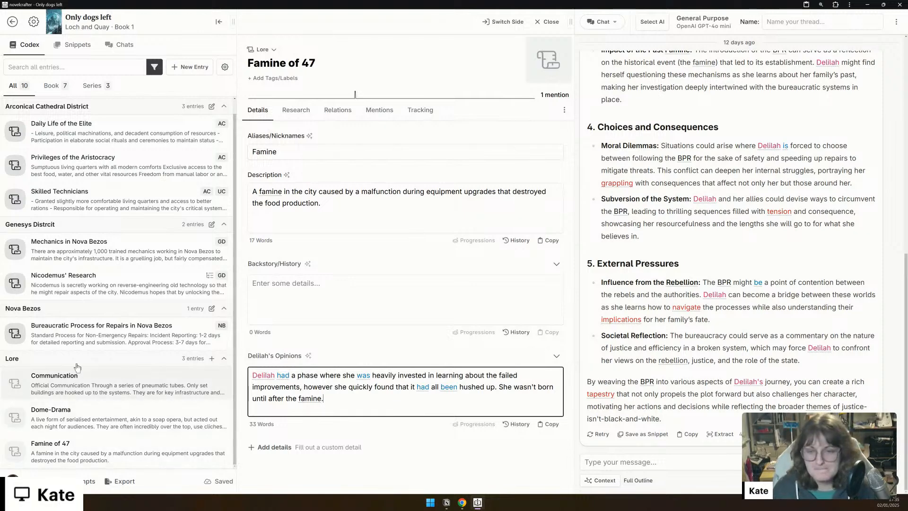
Step: Pin the Rebellion entry from the 3. Rebels category open and add the Delilah's Opinions detail to it
{"action": "scroll", "coordinate": [94, 341], "scroll_direction": "up", "scroll_amount": 1}
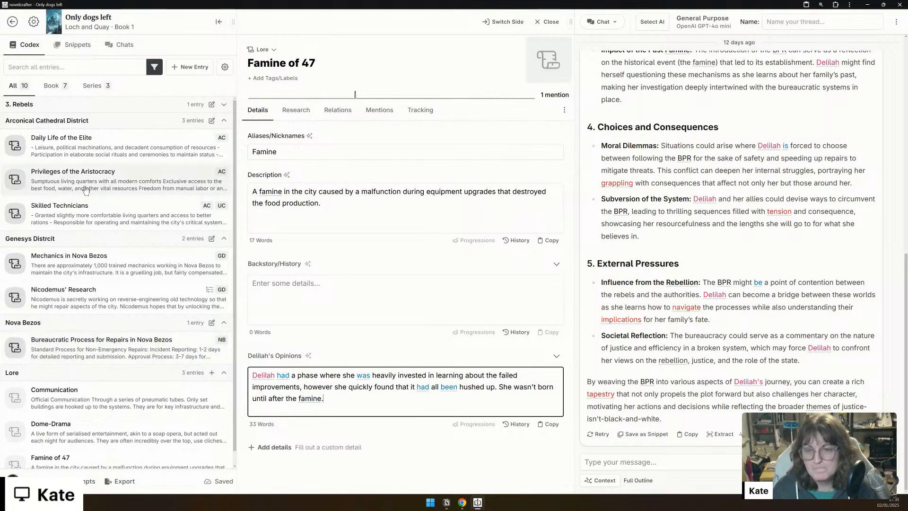
{"action": "left_click", "coordinate": [87, 106]}
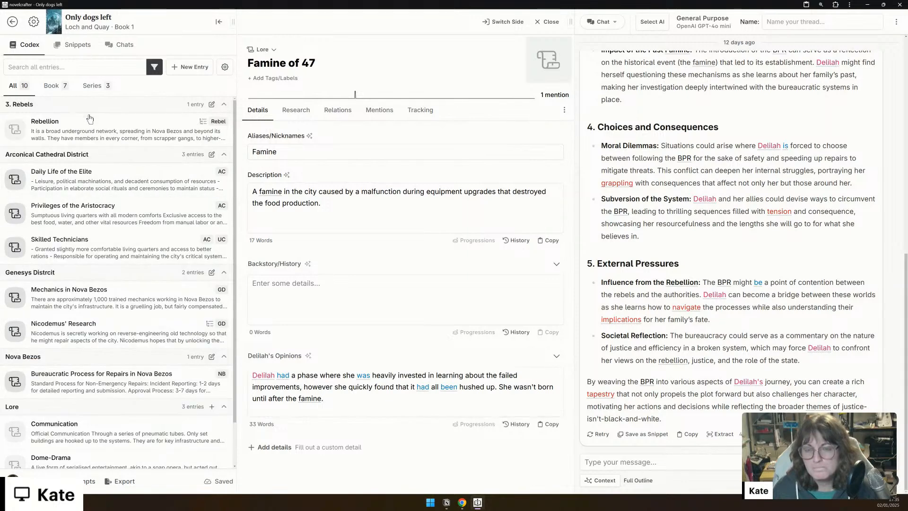
{"action": "left_click", "coordinate": [90, 128]}
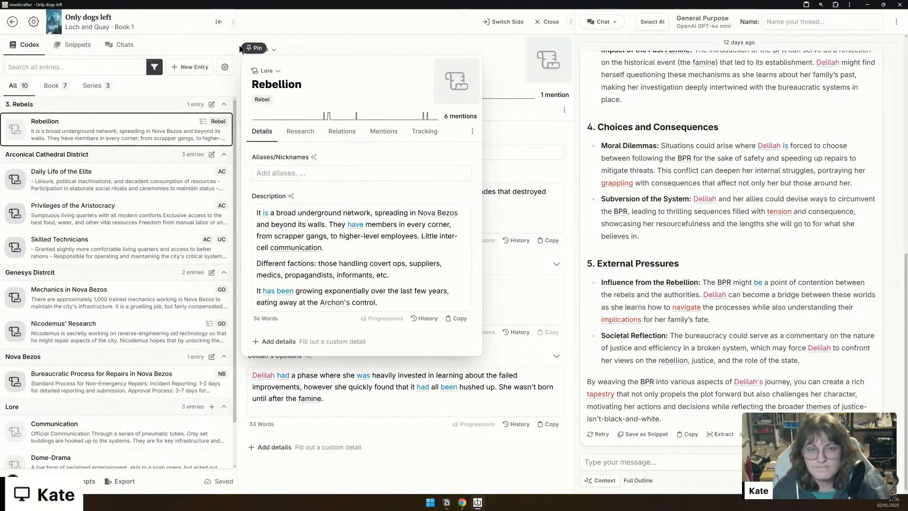
{"action": "left_click", "coordinate": [254, 48]}
{"action": "left_click", "coordinate": [292, 312]}
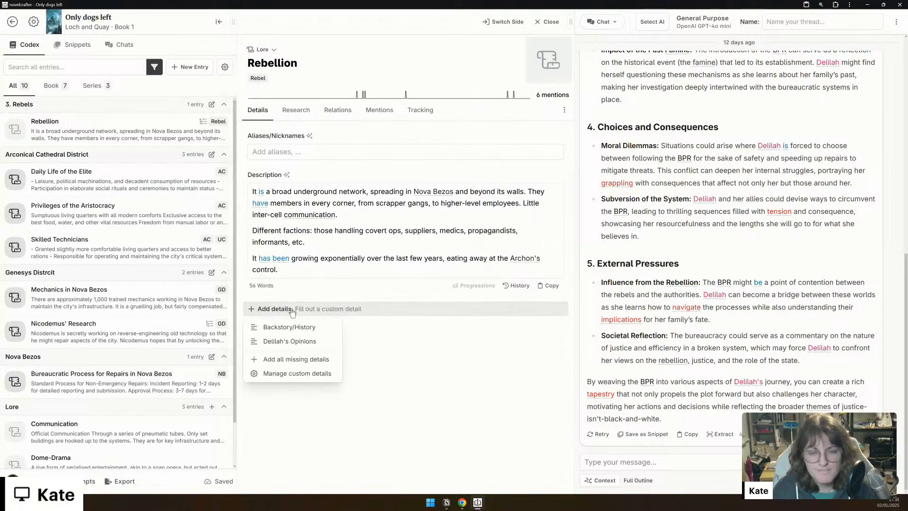
{"action": "left_click", "coordinate": [298, 342]}
Step: Fill in Delilah's Opinions for the Rebellion entry with "Delilah doesn't know it exists."
{"action": "left_click", "coordinate": [299, 344]}
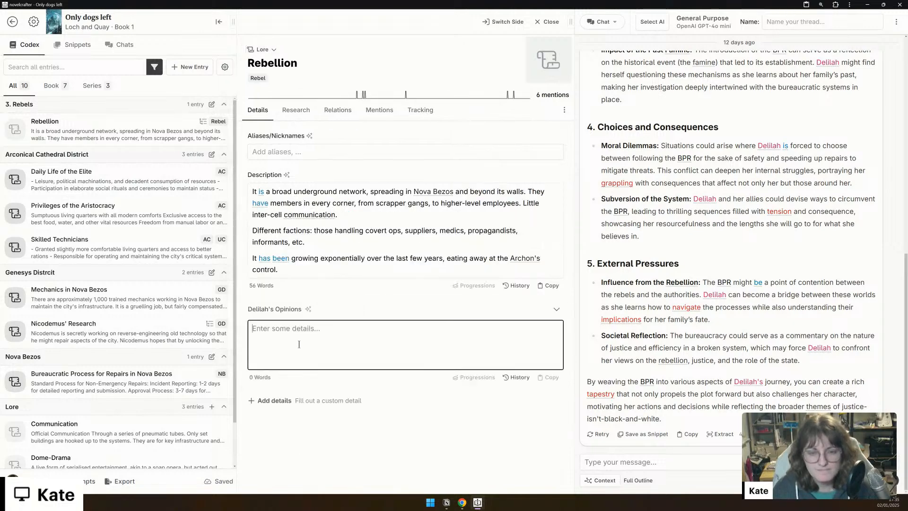
{"action": "type", "text": "Delilah "}
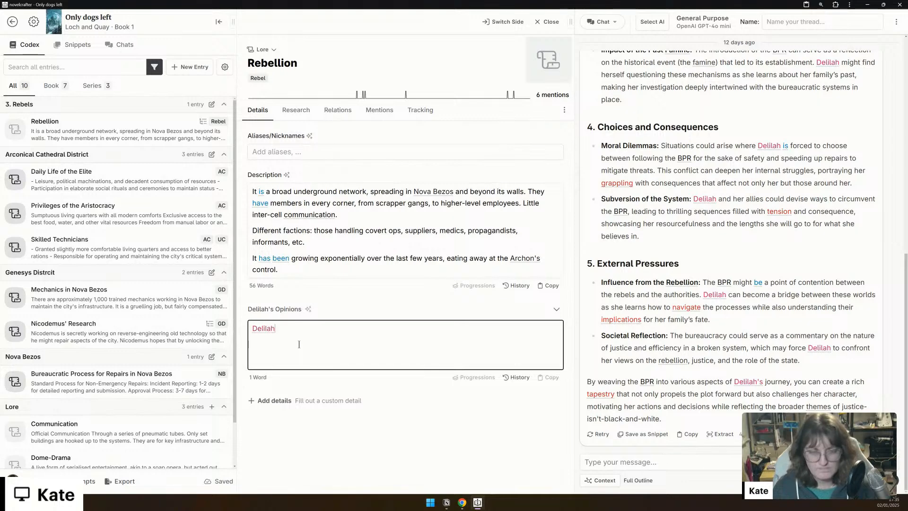
{"action": "type", "text": "d"}
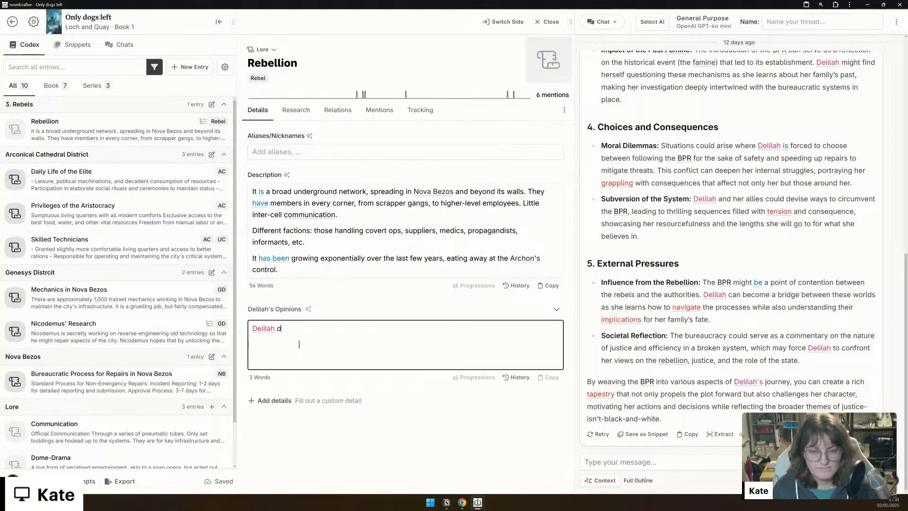
{"action": "type", "text": "oesn't know it exists."}
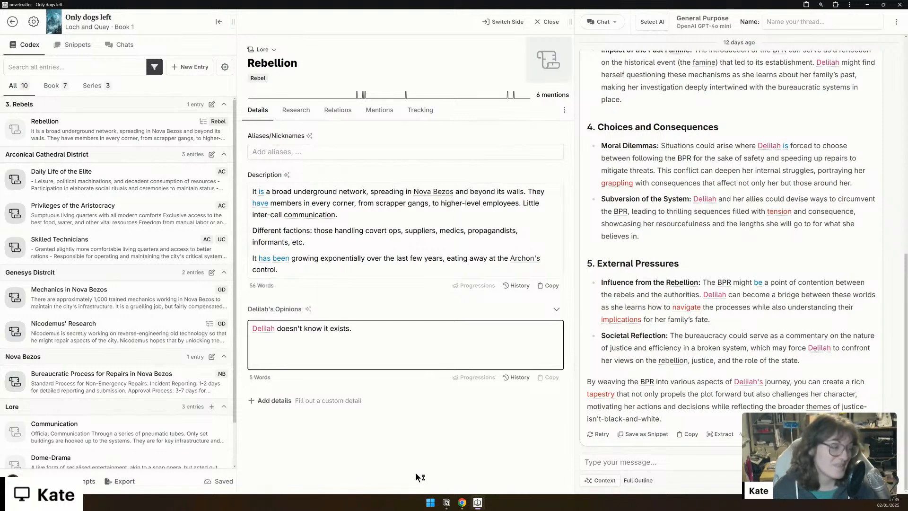
{"action": "left_click", "coordinate": [328, 441]}
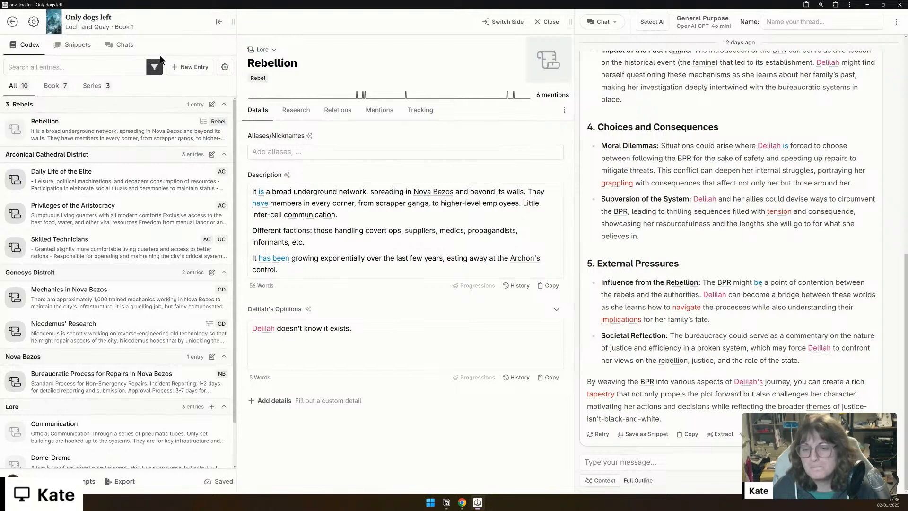
Step: Archive the Daily Life of the Elite entry in the Arconical Cathedral District category
{"action": "left_click", "coordinate": [134, 230]}
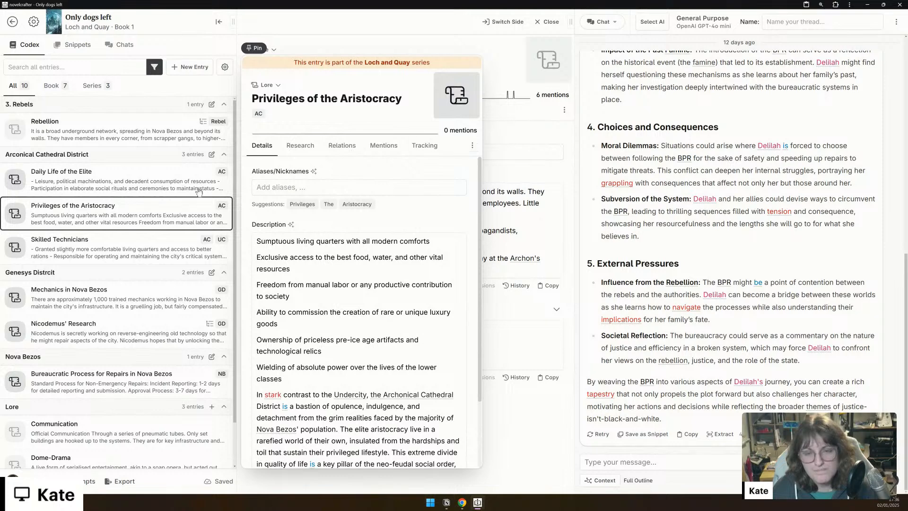
{"action": "left_click", "coordinate": [125, 182]}
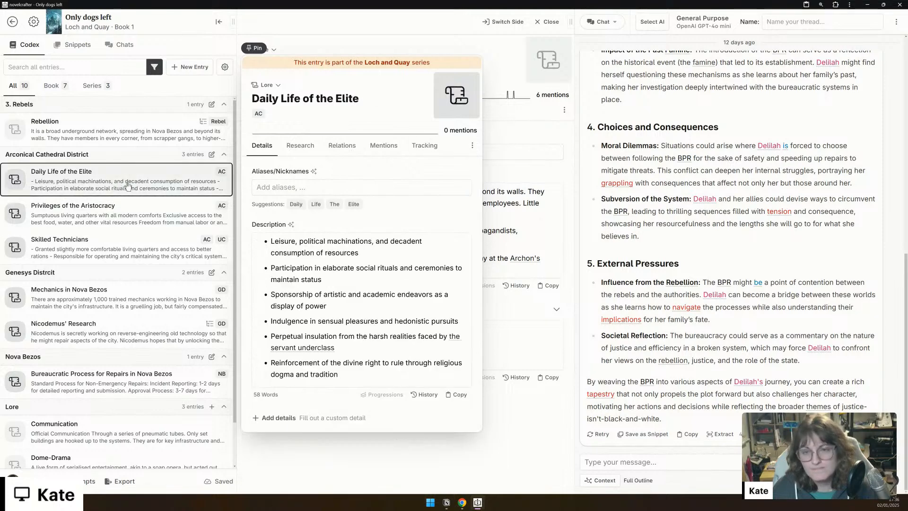
{"action": "left_click", "coordinate": [472, 145]}
{"action": "mouse_move", "coordinate": [425, 337]}
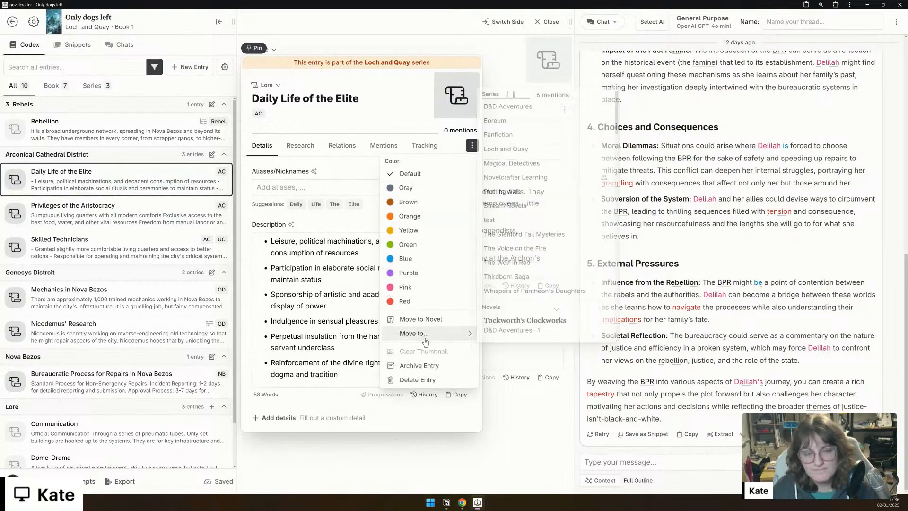
{"action": "left_click", "coordinate": [419, 365]}
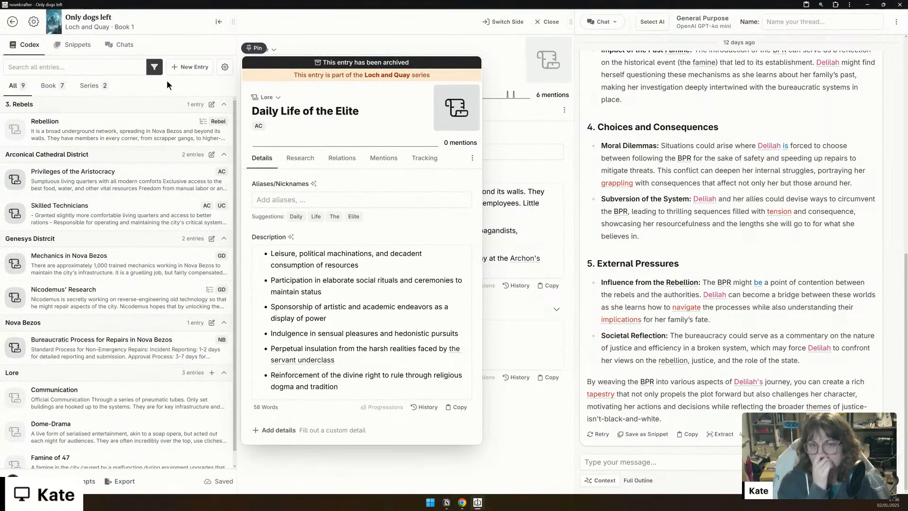
Step: Filter the codex by type so that it lists the Others entries instead of Lore
{"action": "left_click", "coordinate": [155, 67]}
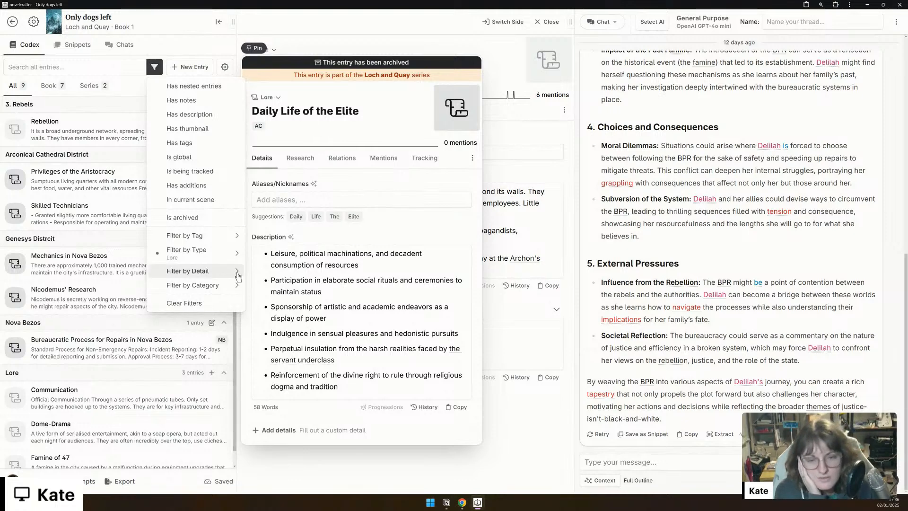
{"action": "mouse_move", "coordinate": [231, 261]}
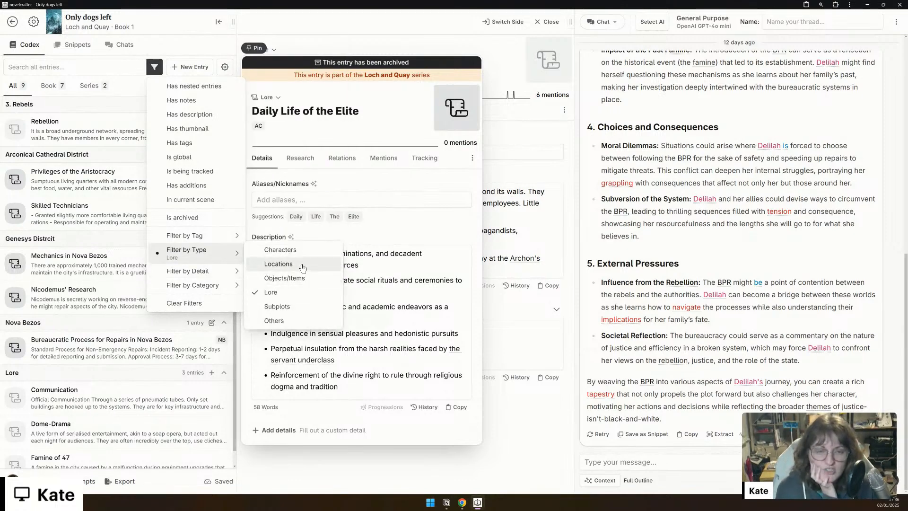
{"action": "left_click", "coordinate": [298, 321]}
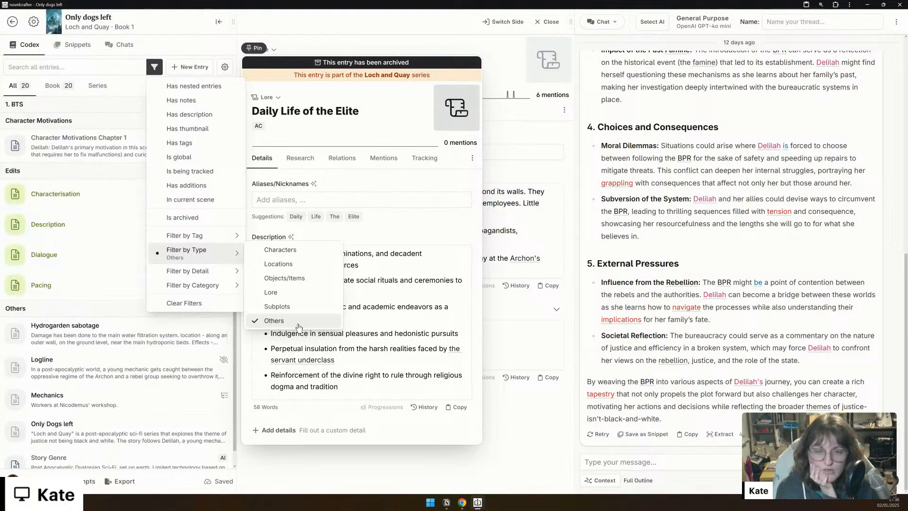
{"action": "left_click", "coordinate": [299, 479]}
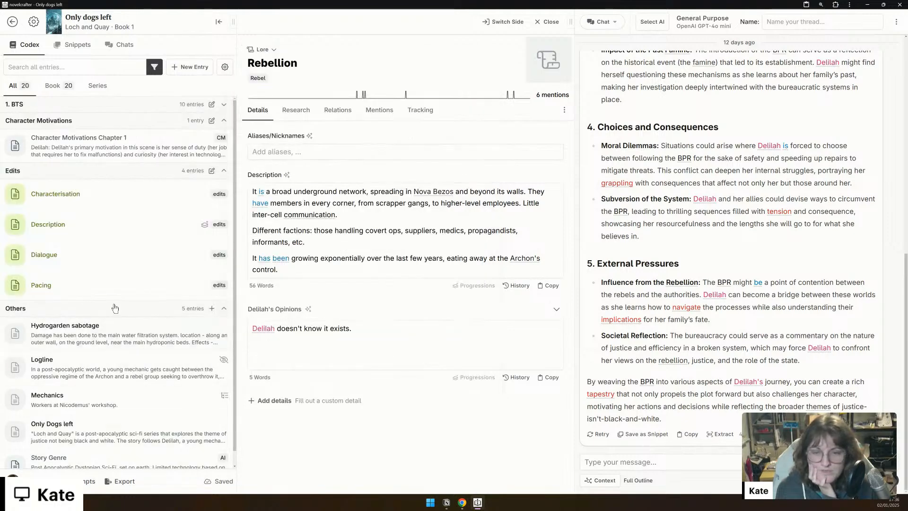
Step: Pin the Hydrogarden sabotage entry open and remove "has been" from the first sentence of its description
{"action": "left_click", "coordinate": [110, 329]}
{"action": "scroll", "coordinate": [110, 328], "scroll_direction": "down", "scroll_amount": 1}
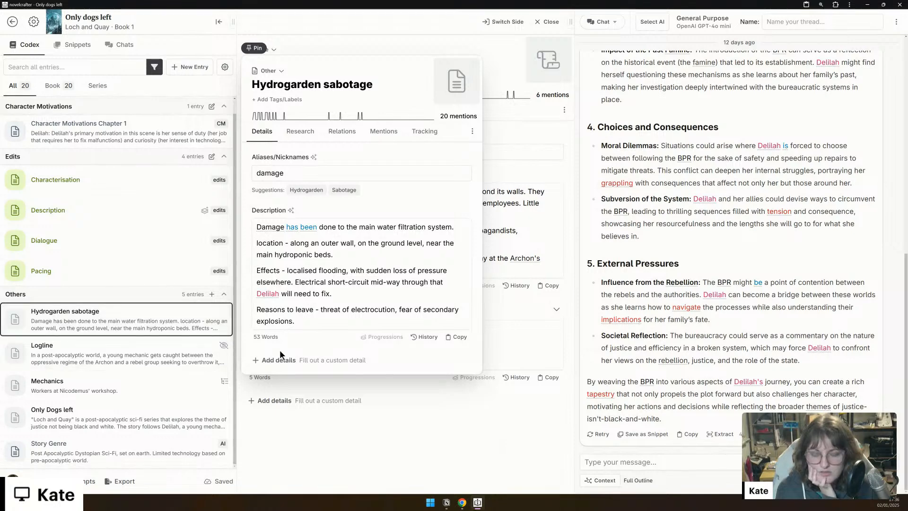
{"action": "left_click", "coordinate": [256, 49]}
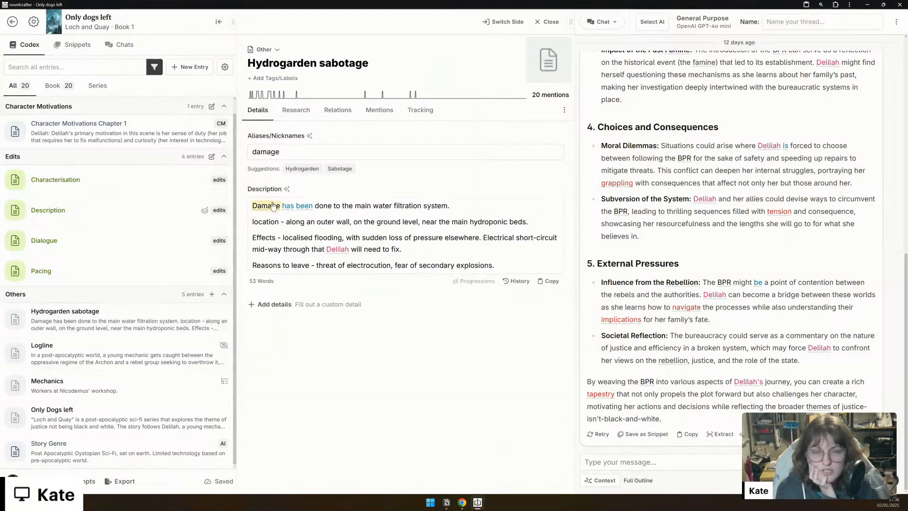
{"action": "left_click", "coordinate": [306, 211]}
{"action": "left_click_drag", "start_coordinate": [314, 207], "coordinate": [283, 204]}
{"action": "key", "text": "BackSpace"}
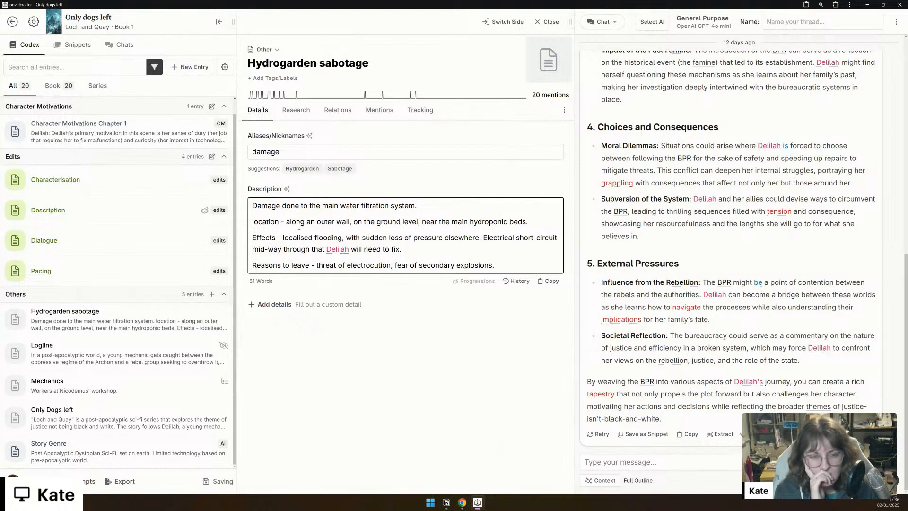
Step: Add the Backstory/History detail to the Hydrogarden sabotage entry
{"action": "left_click", "coordinate": [297, 238]}
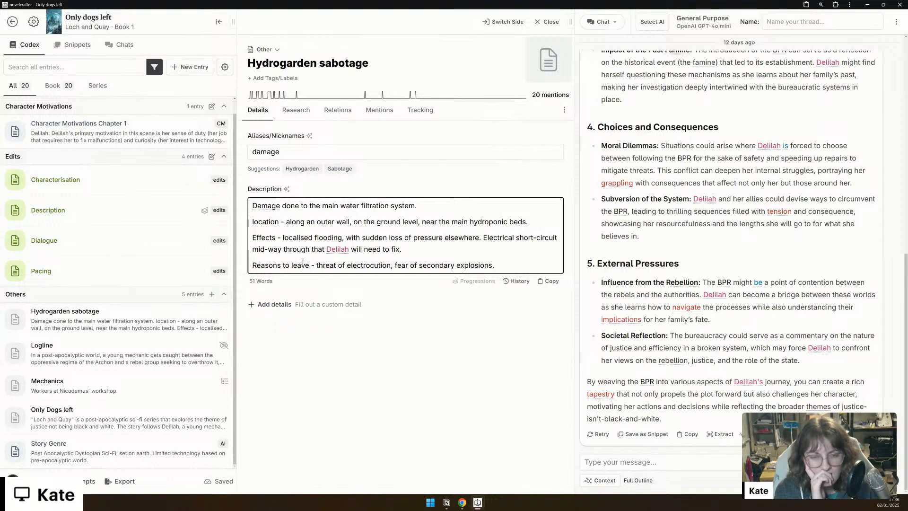
{"action": "left_click", "coordinate": [269, 304]}
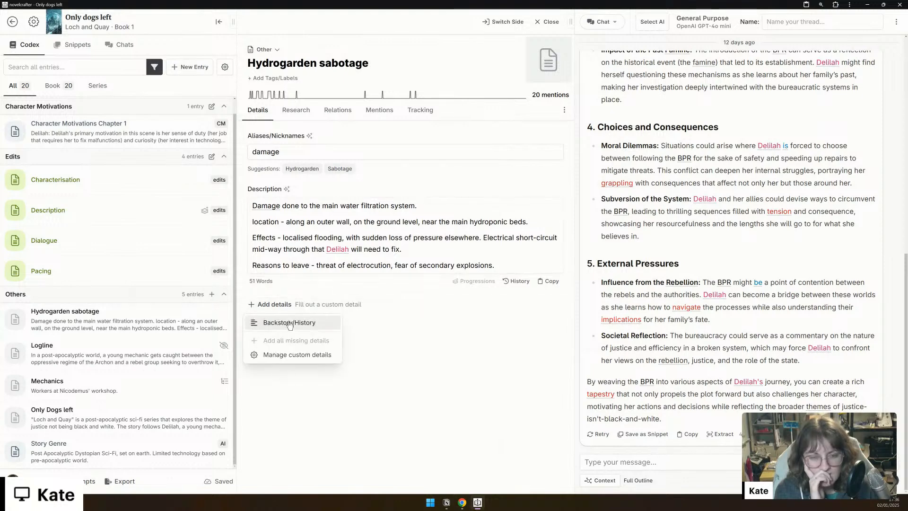
{"action": "left_click", "coordinate": [289, 321]}
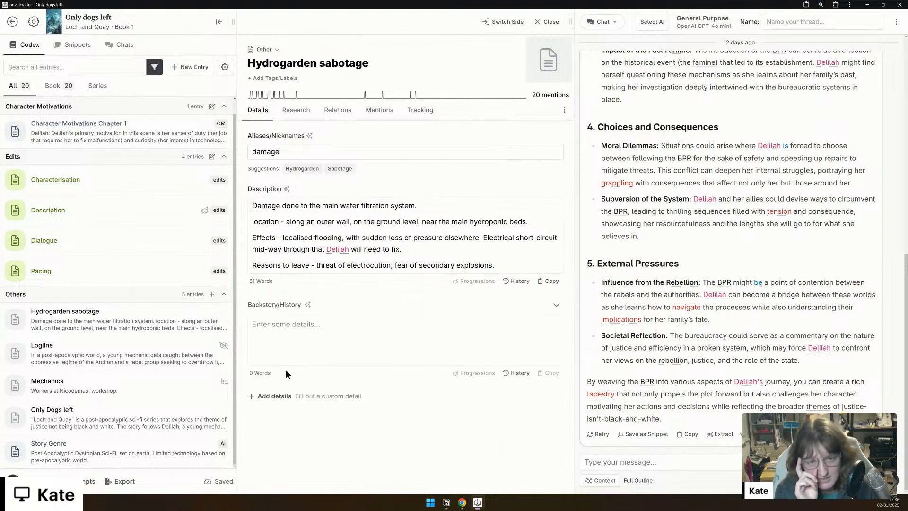
Step: In the codex's custom details, make Delilah's Opinions available for the Others type as well
{"action": "left_click", "coordinate": [278, 305]}
{"action": "left_click", "coordinate": [285, 323]}
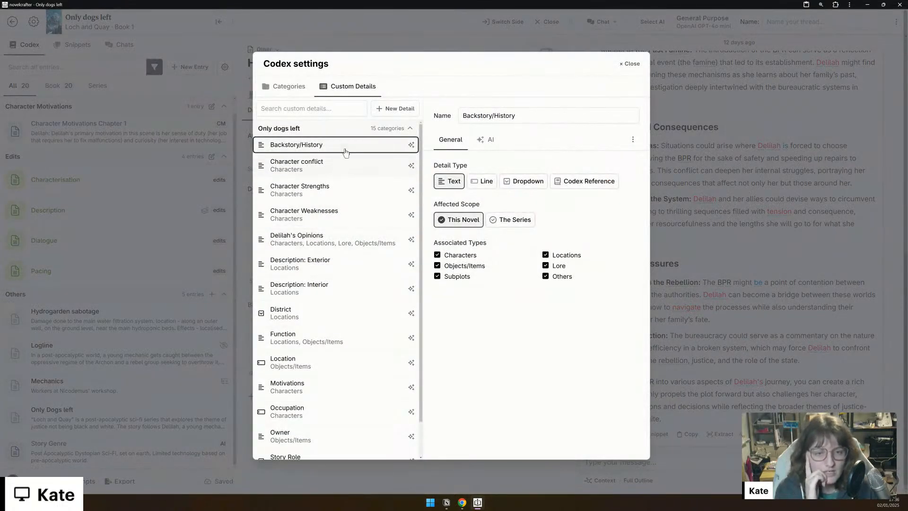
{"action": "left_click", "coordinate": [388, 234]}
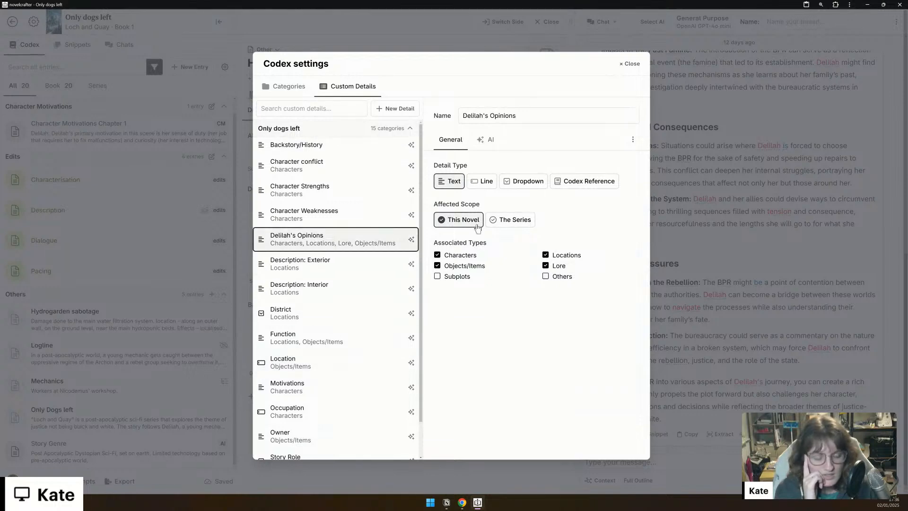
{"action": "left_click", "coordinate": [546, 277]}
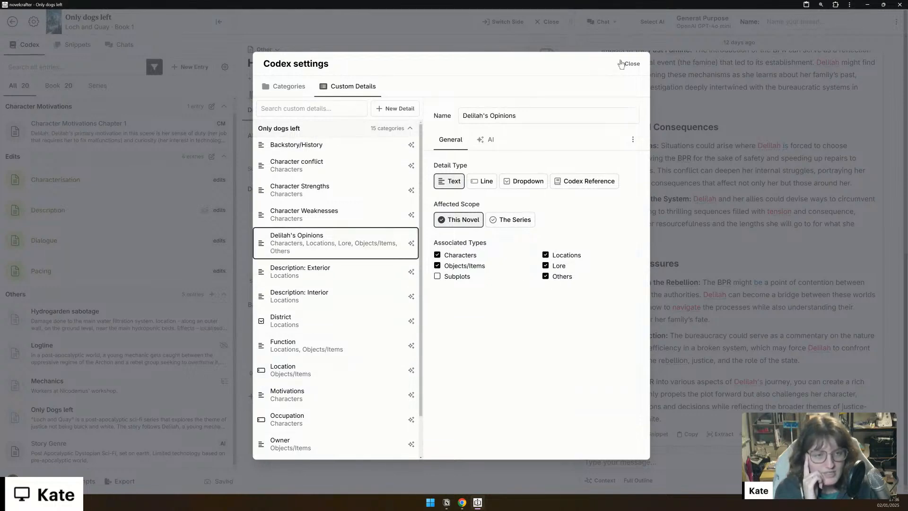
{"action": "left_click", "coordinate": [631, 65]}
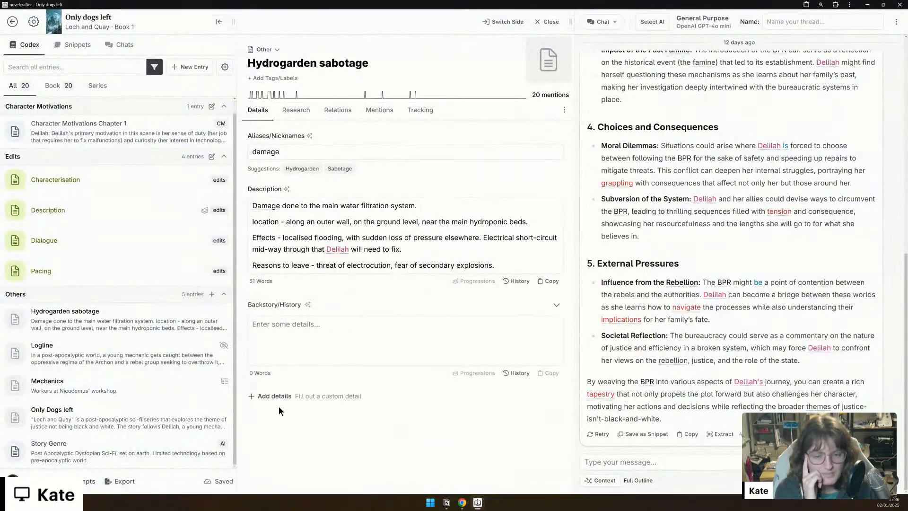
Step: Add the Delilah's Opinions detail to the Hydrogarden sabotage entry and delete its empty Backstory/History detail
{"action": "left_click", "coordinate": [284, 393]}
{"action": "left_click", "coordinate": [289, 415]}
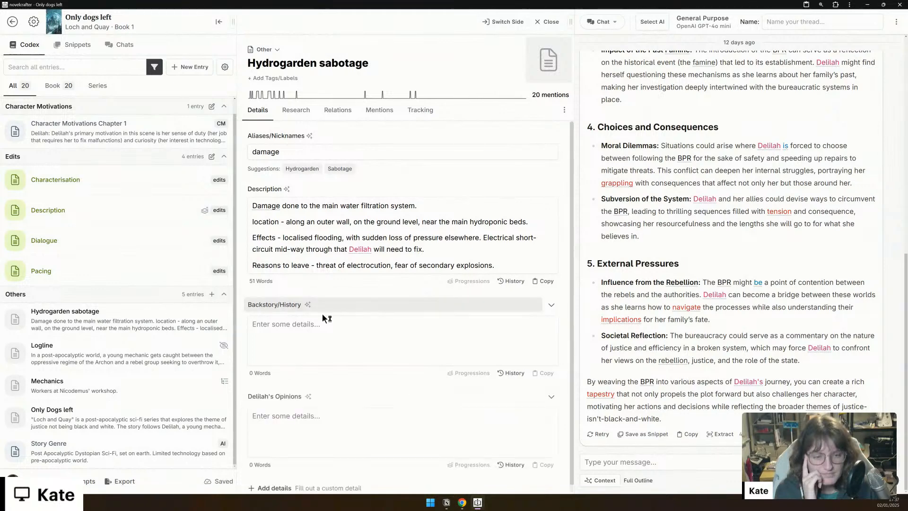
{"action": "left_click", "coordinate": [291, 311]}
{"action": "left_click", "coordinate": [293, 345]}
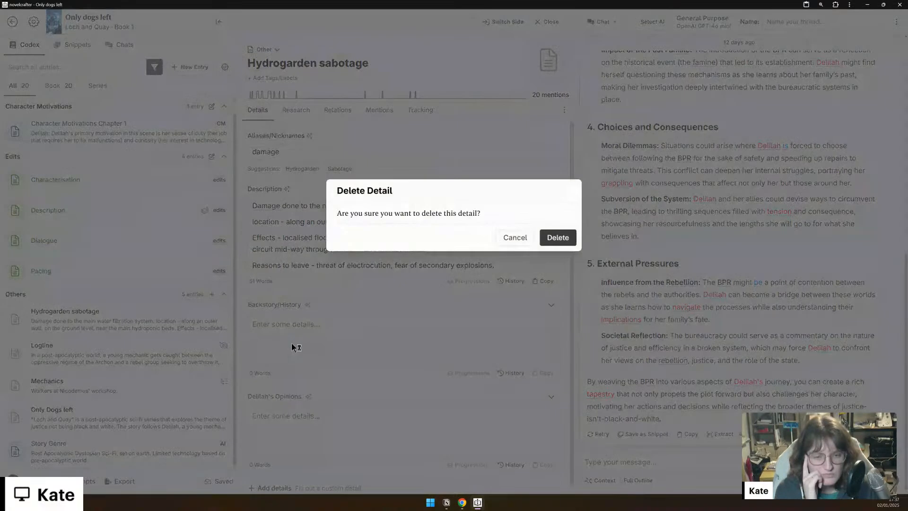
{"action": "left_click", "coordinate": [558, 237]}
Step: Start Delilah's Opinions with "Delilah is suspicious at how well positioned the damage was to cause the most impact -"
{"action": "left_click", "coordinate": [392, 346]}
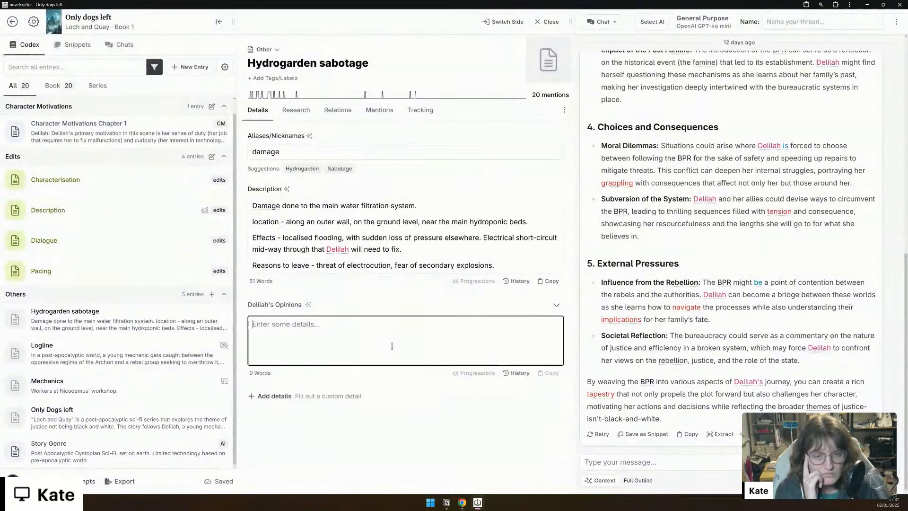
{"action": "type", "text": "Delilah is suspi"}
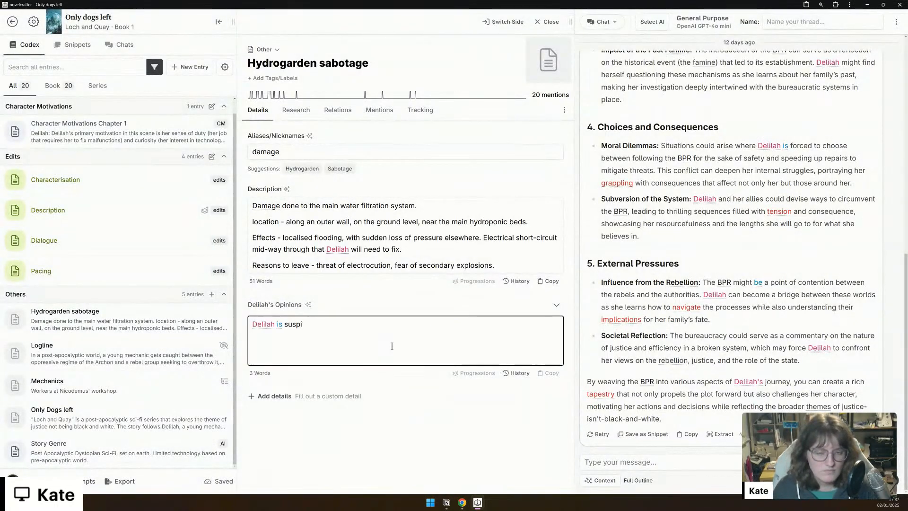
{"action": "type", "text": "cious at how well"}
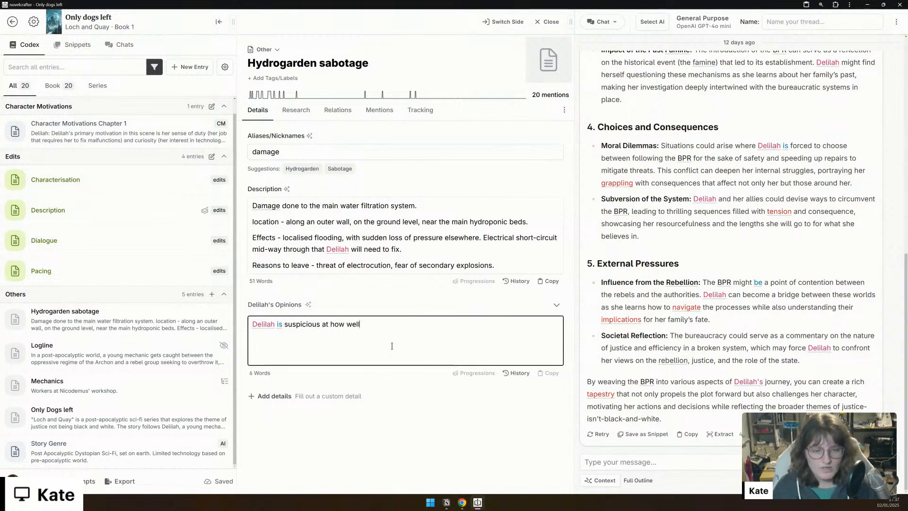
{"action": "type", "text": " positioned the "}
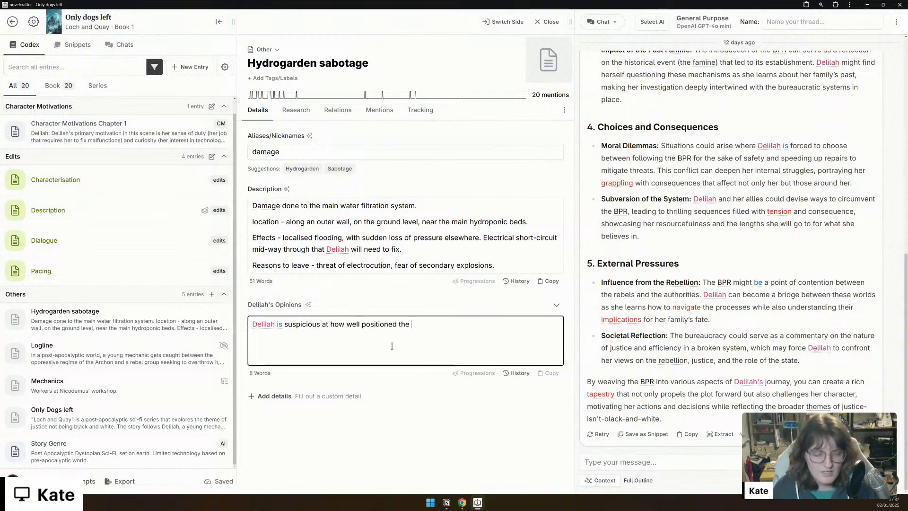
{"action": "type", "text": "damage was "}
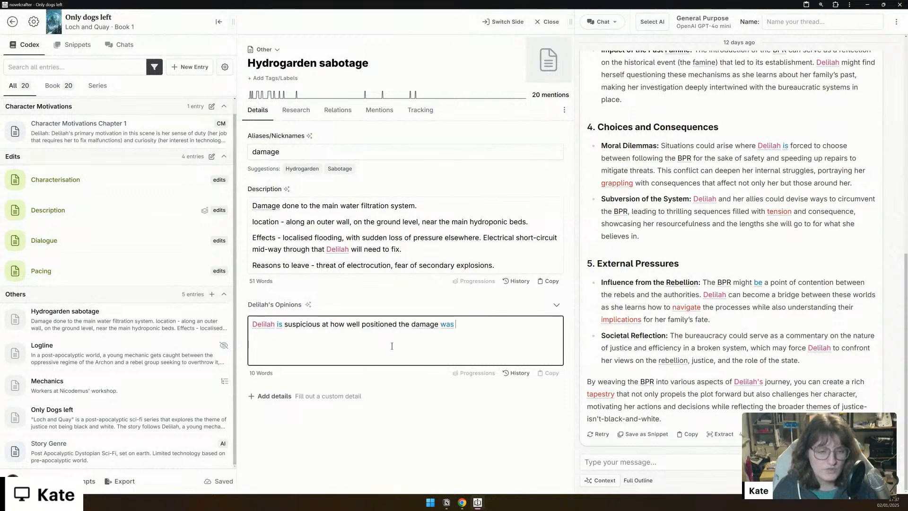
{"action": "type", "text": "to cause the "}
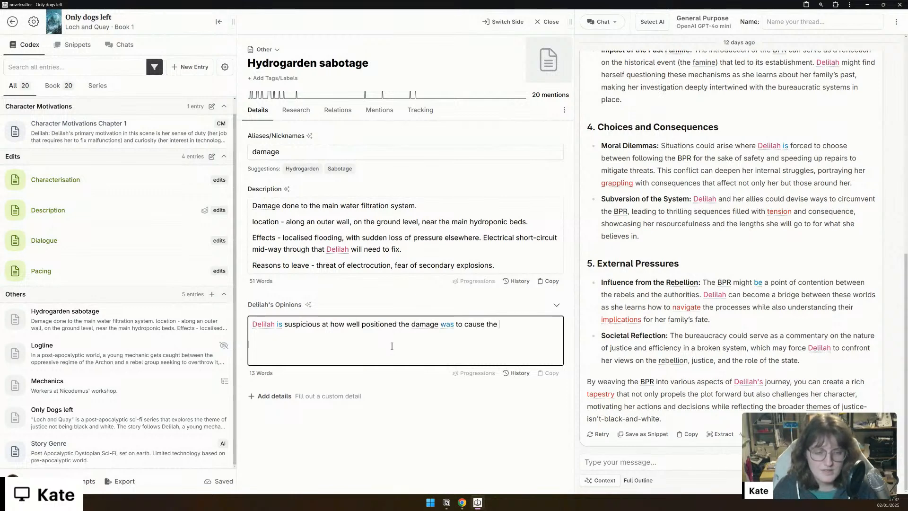
{"action": "type", "text": "most impact -"}
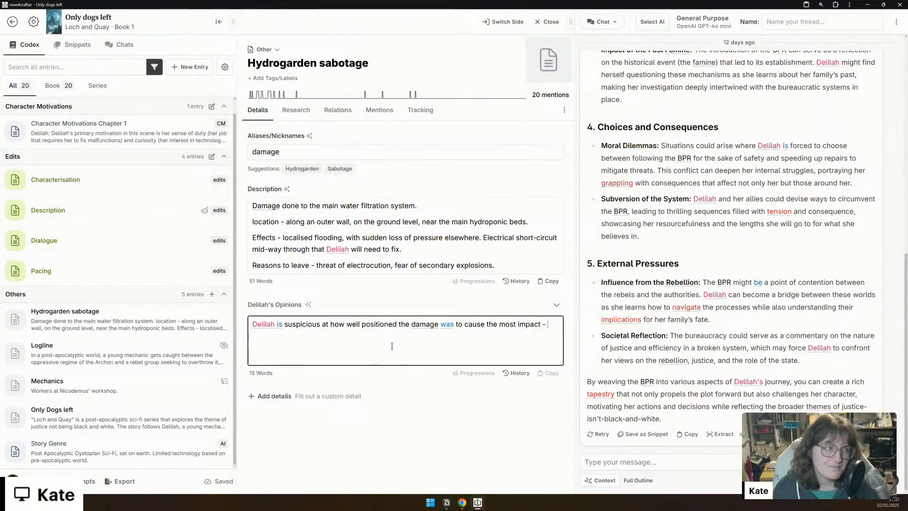
Step: Complete the sentence in Delilah's Opinions with "to do this so precisely you'd need to know about how the gardens worked."
{"action": "type", "text": " to do this much damag"}
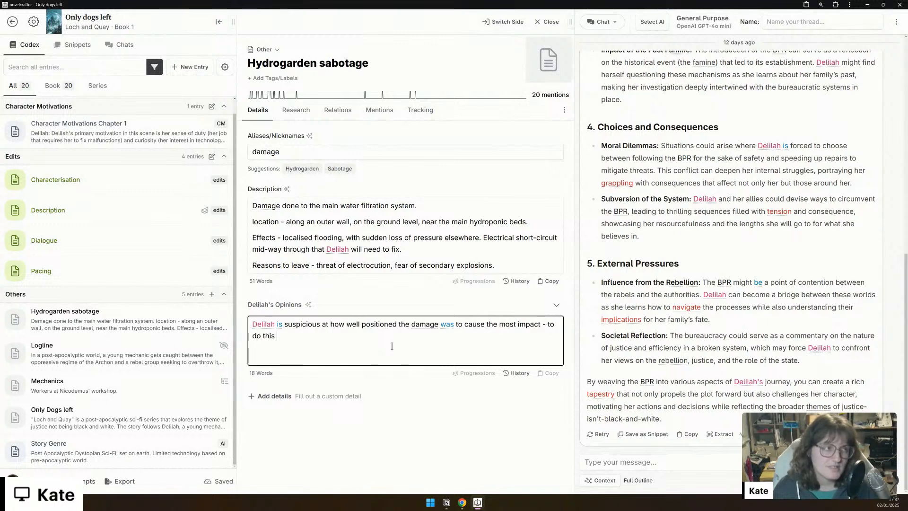
{"action": "key", "text": "BackSpace"}
{"action": "key", "text": "BackSpace"}
{"action": "key", "text": "BackSpace"}
{"action": "key", "text": "BackSpace"}
{"action": "key", "text": "BackSpace"}
{"action": "key", "text": "BackSpace"}
{"action": "key", "text": "BackSpace"}
{"action": "key", "text": "BackSpace"}
{"action": "key", "text": "BackSpace"}
{"action": "key", "text": "BackSpace"}
{"action": "key", "text": "BackSpace"}
{"action": "key", "text": "BackSpace"}
{"action": "key", "text": "BackSpace"}
{"action": "type", "text": "is so precisely you'd need to know"}
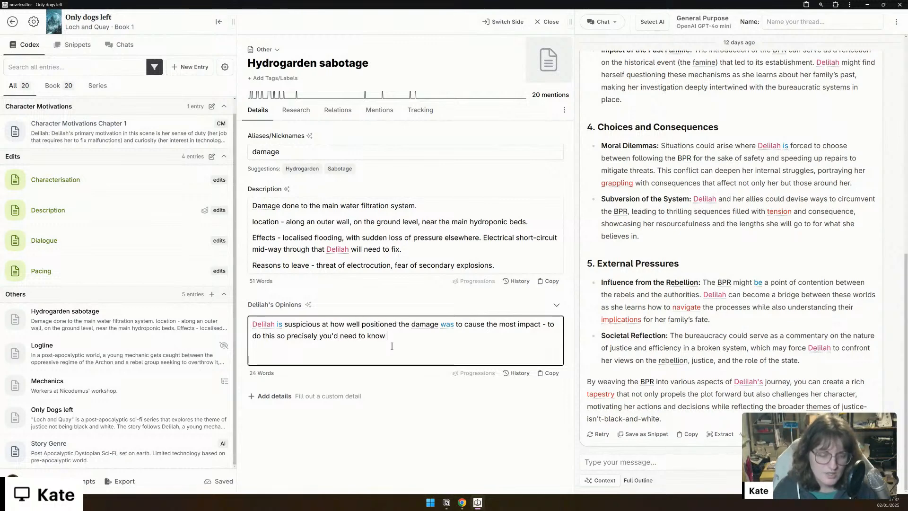
{"action": "type", "text": " about how the gardens worked."}
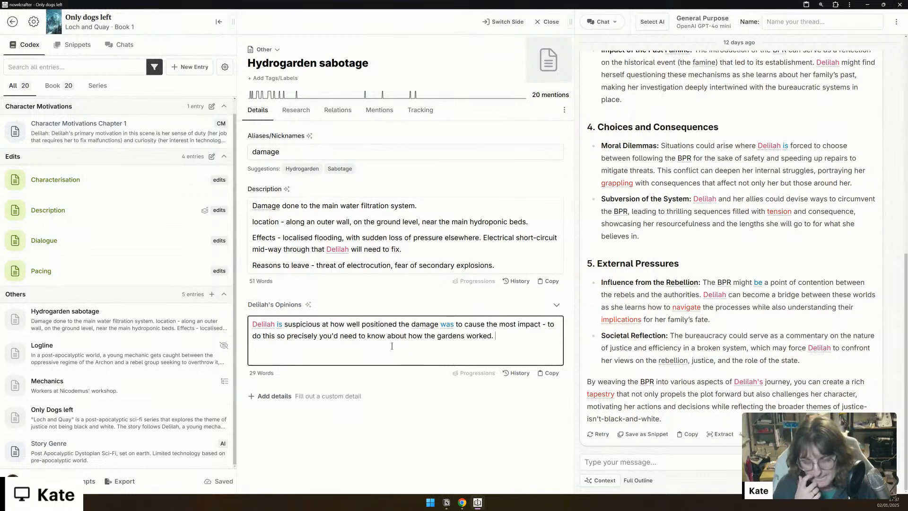
Step: Add a second sentence to Delilah's Opinions: "It's much more precise than the sabotage in the PDACC."
{"action": "type", "text": "It's much more precise than"}
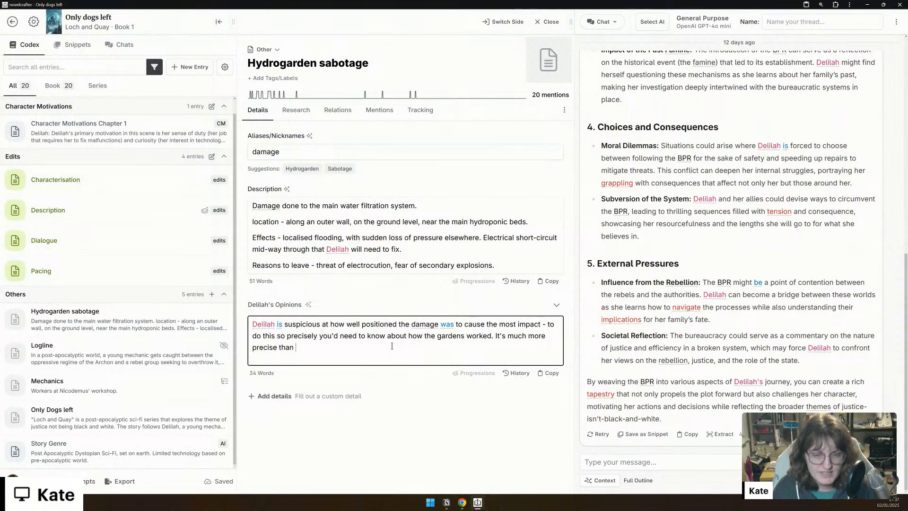
{"action": "type", "text": " the sabotage "}
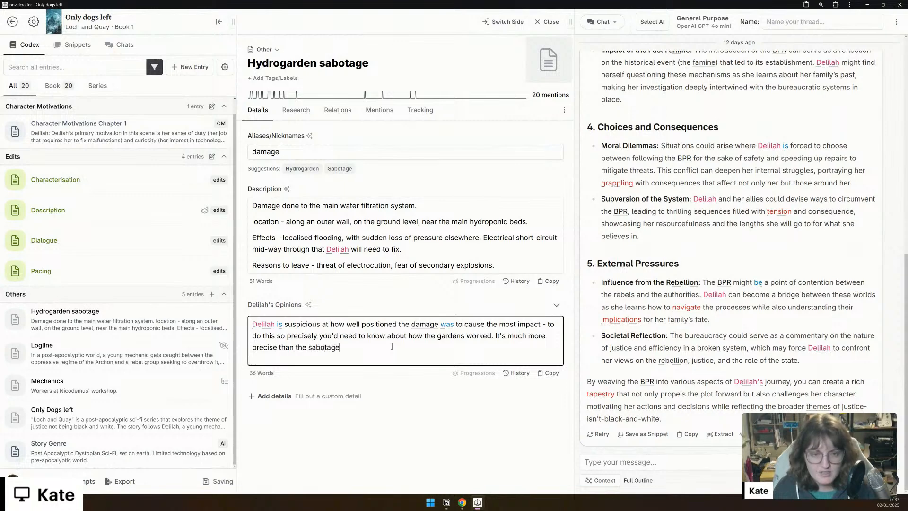
{"action": "type", "text": "in the PDACC."}
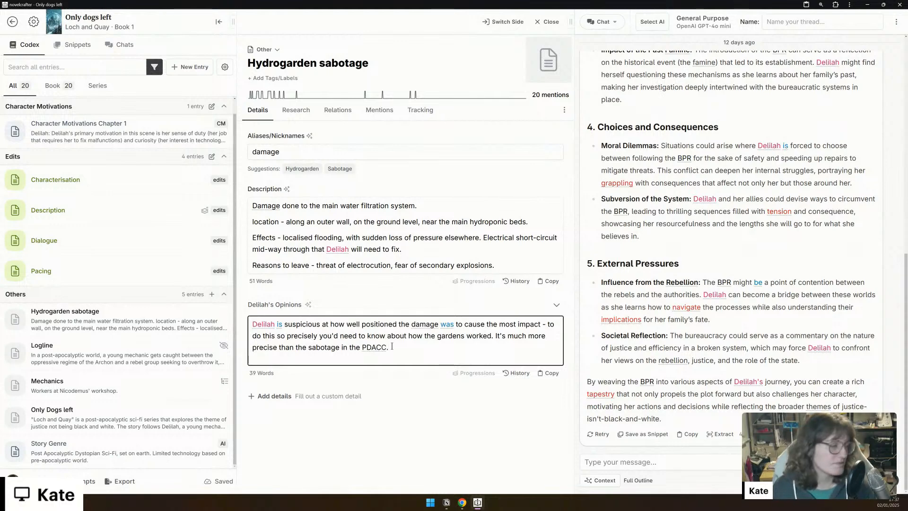
Step: Review the Mechanics entry's relations, the Only Dogs left description and the Story Genre entry in the Others category
{"action": "left_click", "coordinate": [296, 232]}
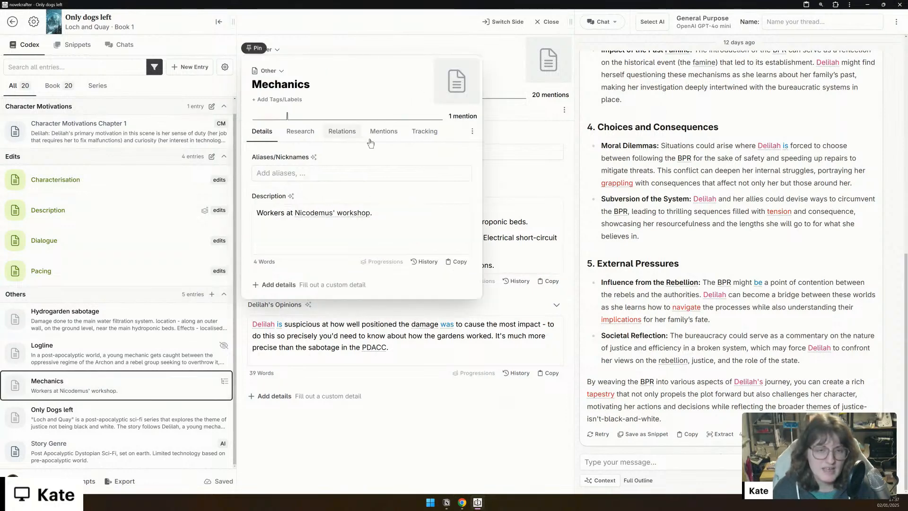
{"action": "left_click", "coordinate": [342, 132]}
{"action": "scroll", "coordinate": [436, 355], "scroll_direction": "down", "scroll_amount": 4}
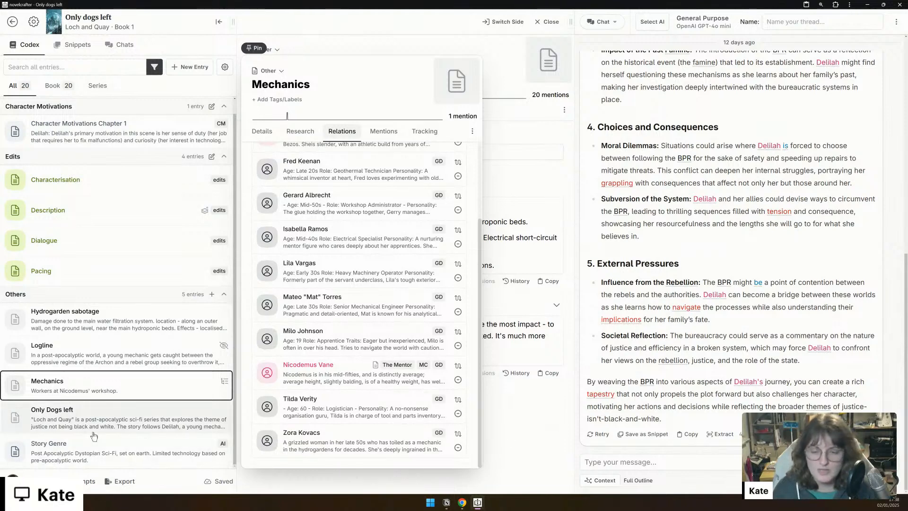
{"action": "left_click", "coordinate": [112, 423]}
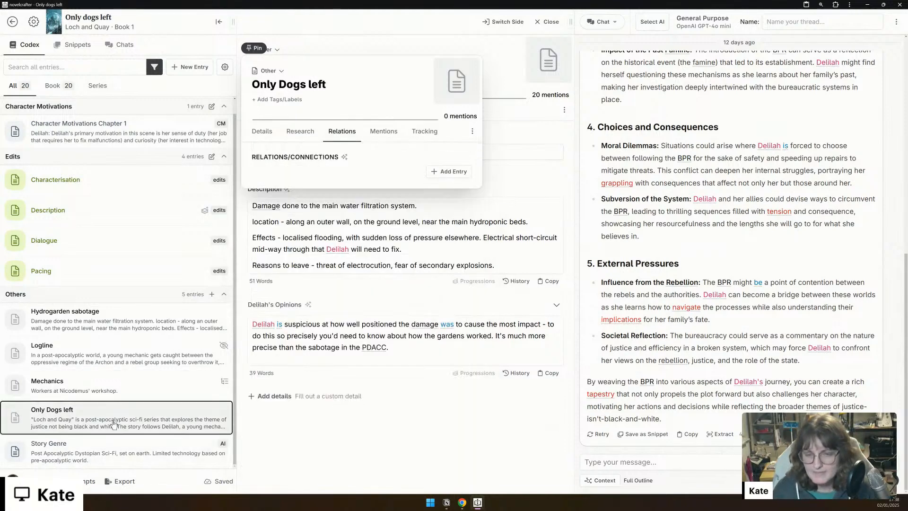
{"action": "left_click", "coordinate": [262, 131]}
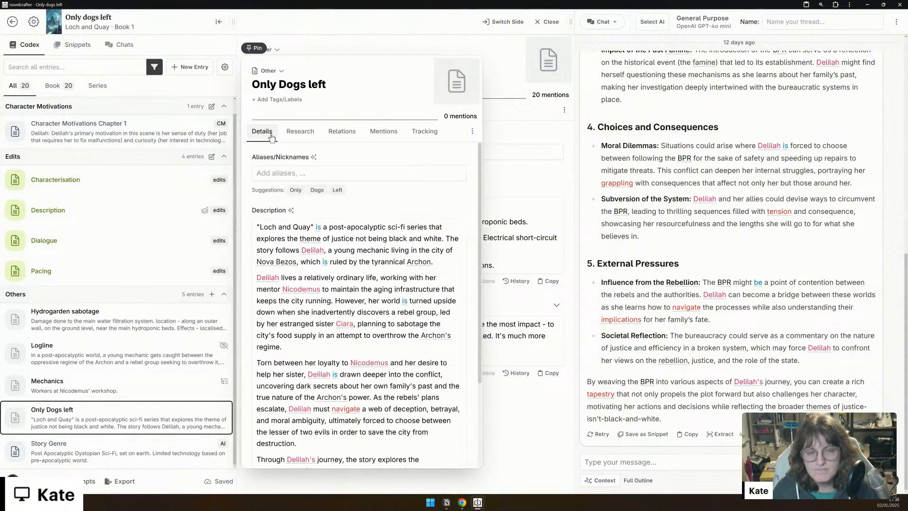
{"action": "scroll", "coordinate": [363, 255], "scroll_direction": "down", "scroll_amount": 3}
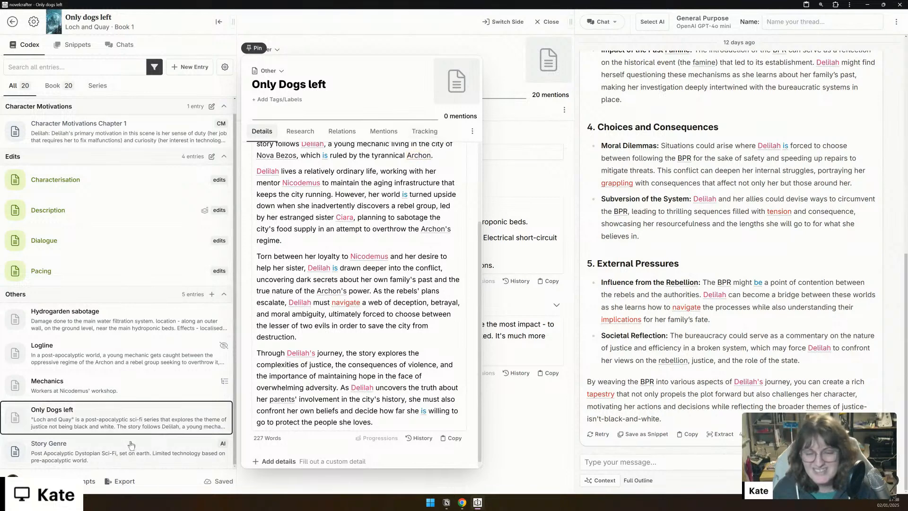
{"action": "left_click", "coordinate": [110, 457]}
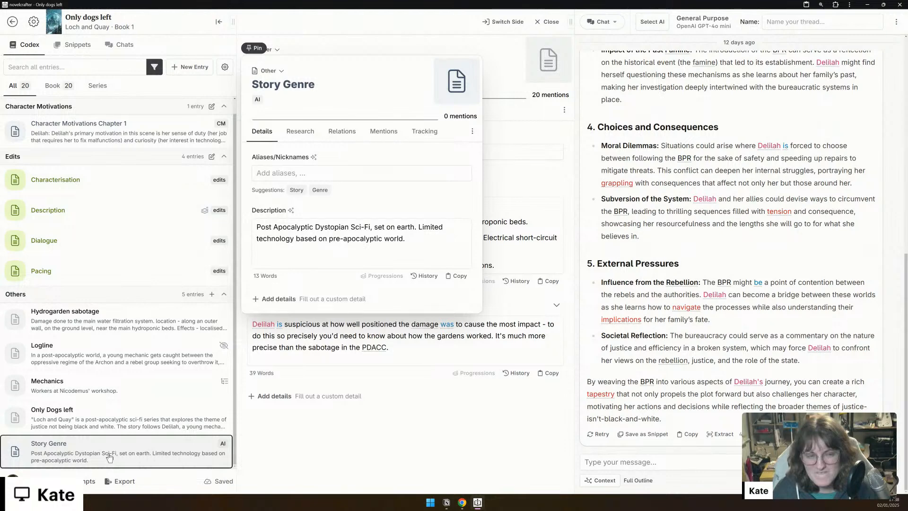
Step: Review the Logline and Character Motivations Chapter 1 entries, plus the entries listed in the 1. BTS category
{"action": "left_click", "coordinate": [97, 329]}
{"action": "left_click", "coordinate": [76, 360]}
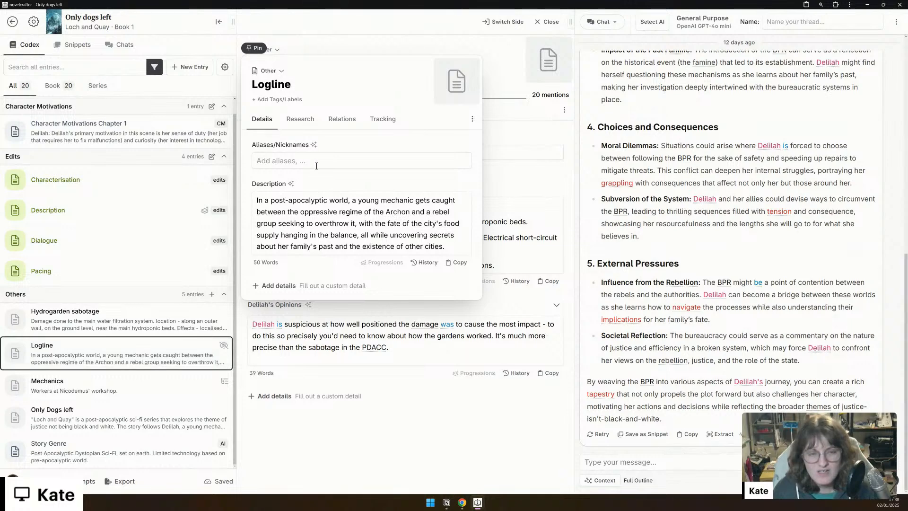
{"action": "scroll", "coordinate": [143, 153], "scroll_direction": "up", "scroll_amount": 1}
{"action": "left_click", "coordinate": [143, 153]}
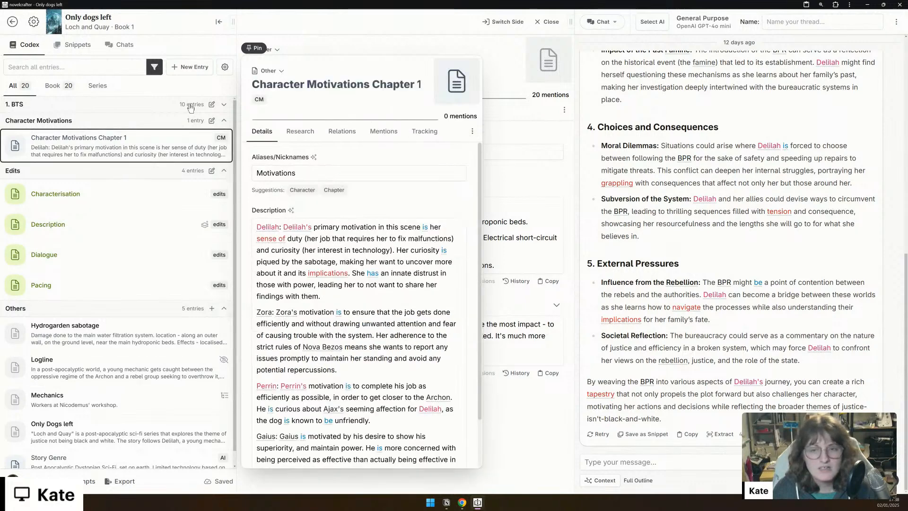
{"action": "left_click", "coordinate": [96, 105]}
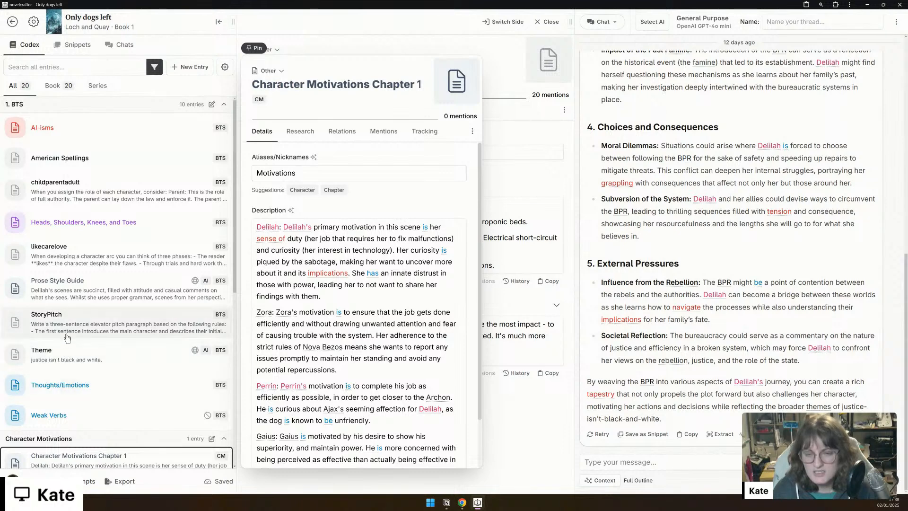
Step: Filter the codex by type to show only Characters
{"action": "left_click", "coordinate": [154, 67]}
{"action": "mouse_move", "coordinate": [213, 254]}
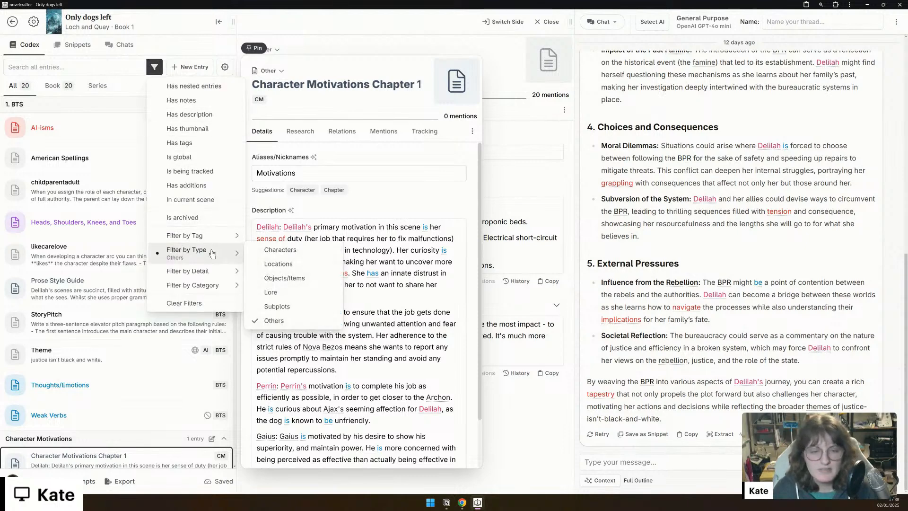
{"action": "left_click", "coordinate": [306, 254]}
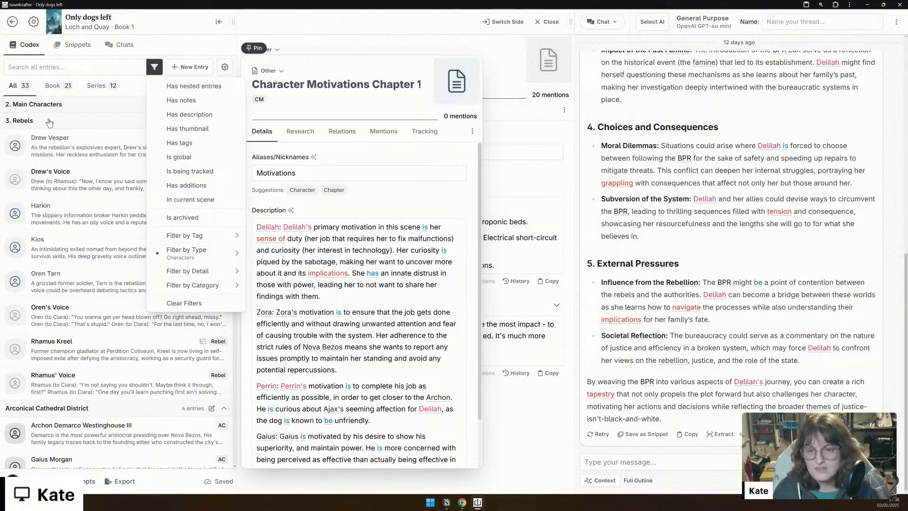
Step: Cut the entire description text out of the Drew's Voice entry in the Rebels category
{"action": "left_click", "coordinate": [60, 171]}
{"action": "left_click", "coordinate": [360, 286]}
{"action": "key", "text": "ctrl+a"}
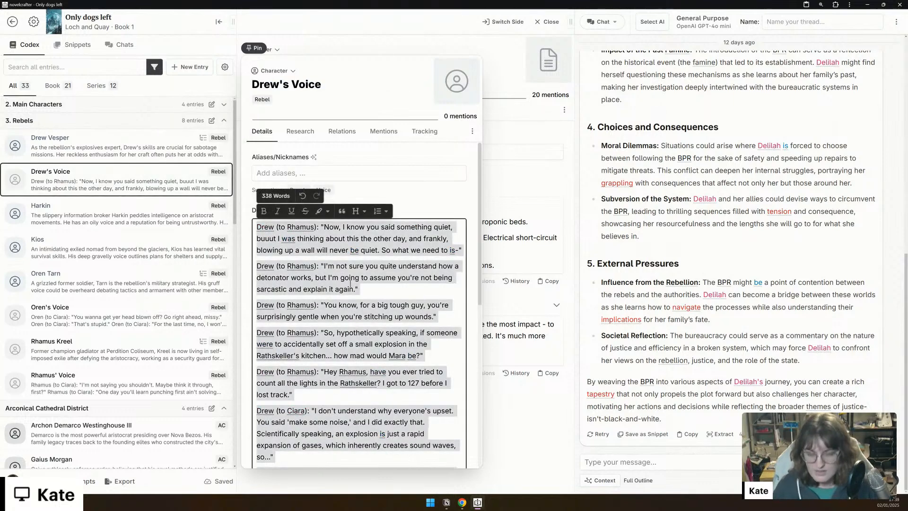
{"action": "key", "text": "ctrl+x"}
Step: Add all missing details to the Drew Vesper entry and paste the cut dialogue lines into its Voice Sheet
{"action": "left_click", "coordinate": [71, 146]}
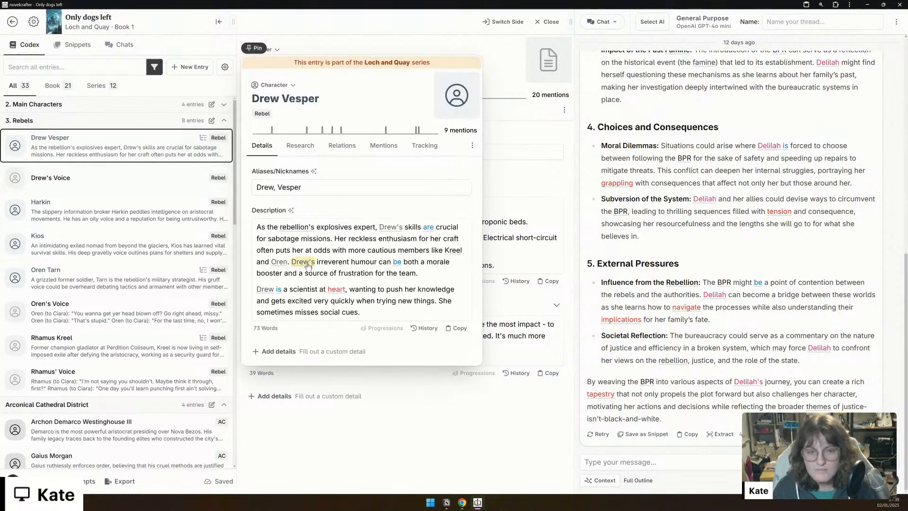
{"action": "left_click", "coordinate": [276, 351]}
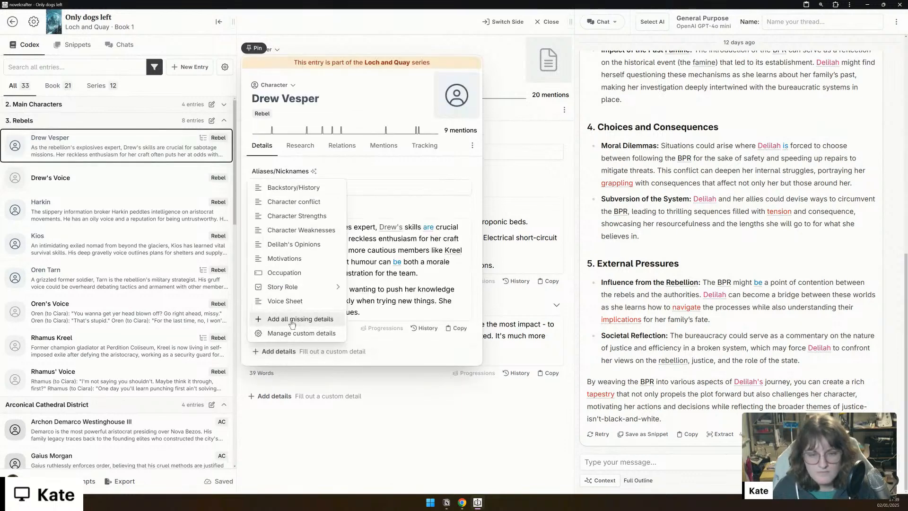
{"action": "left_click", "coordinate": [292, 323]}
{"action": "scroll", "coordinate": [298, 331], "scroll_direction": "down", "scroll_amount": 10}
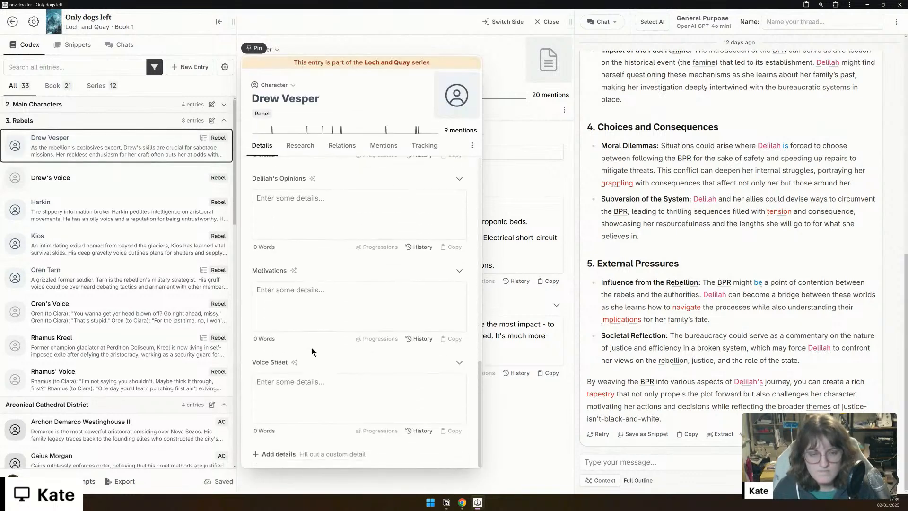
{"action": "left_click", "coordinate": [424, 381]}
{"action": "key", "text": "ctrl+v"}
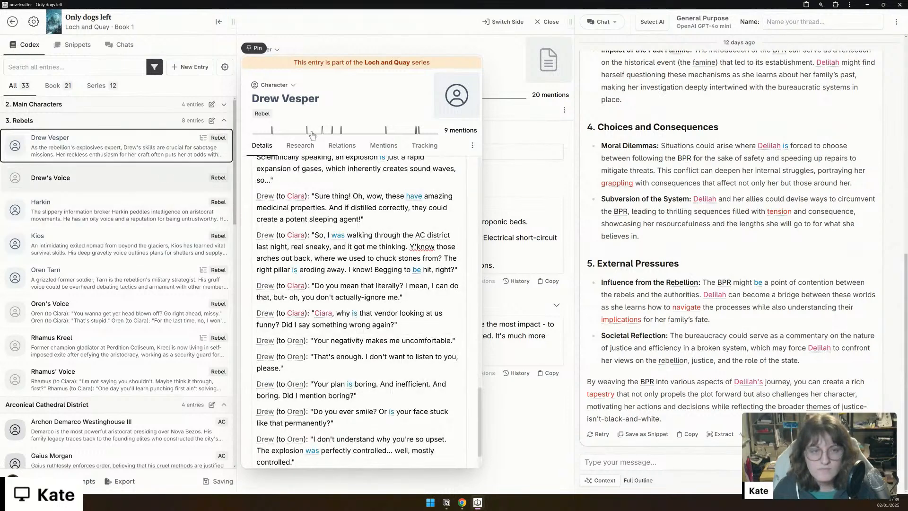
Step: Delete the emptied Drew's Voice entry from the codex
{"action": "left_click", "coordinate": [189, 177]}
{"action": "left_click", "coordinate": [471, 131]}
{"action": "left_click", "coordinate": [430, 366]}
{"action": "left_click", "coordinate": [550, 237]}
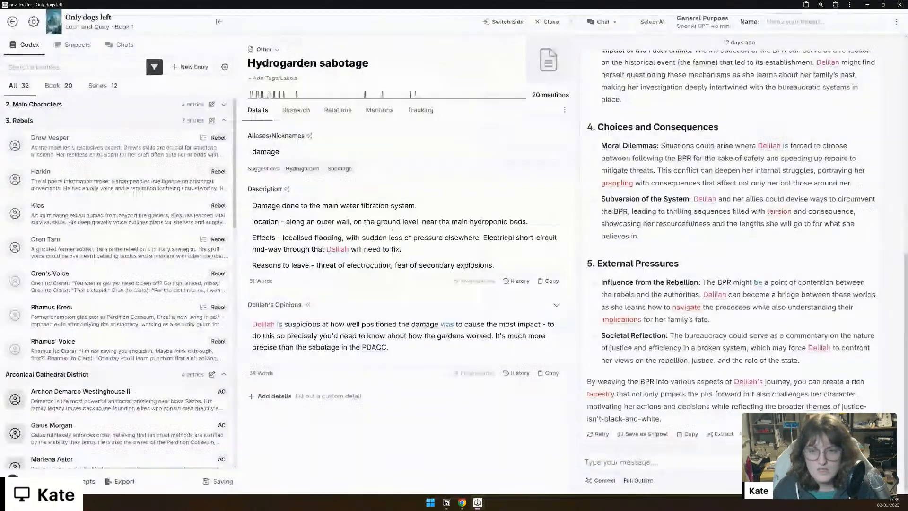
Step: Cut the entire description text out of the Oren's Voice entry
{"action": "left_click", "coordinate": [92, 281]}
{"action": "left_click", "coordinate": [321, 278]}
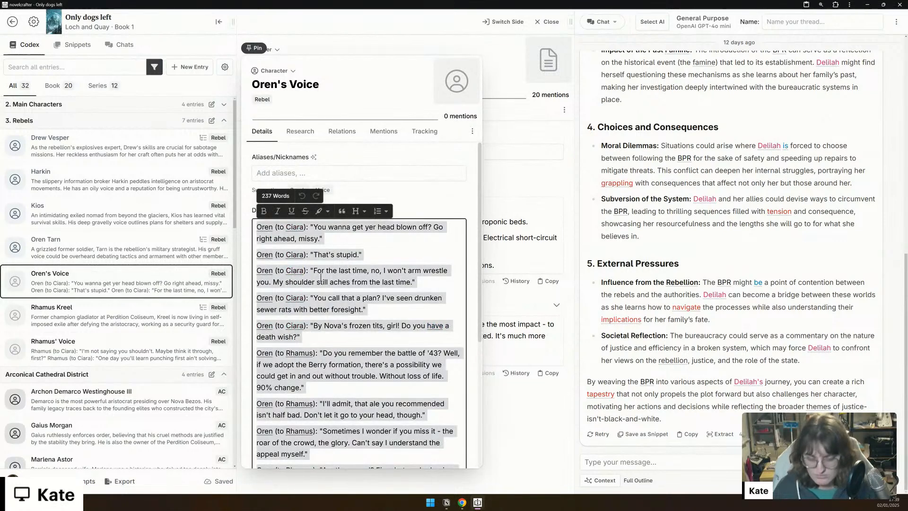
{"action": "key", "text": "Delete"}
Step: Add all missing details to the Oren Tarn entry and paste the cut dialogue lines into its Voice Sheet
{"action": "left_click", "coordinate": [87, 246]}
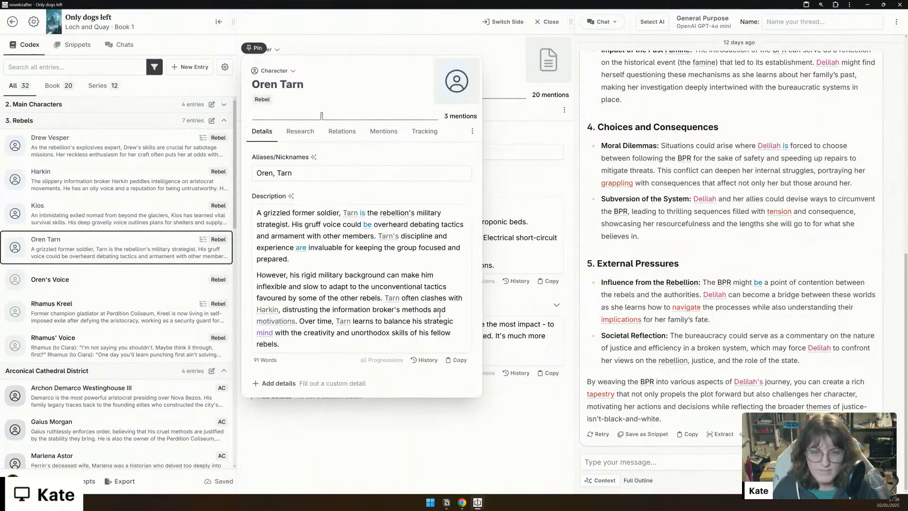
{"action": "left_click", "coordinate": [272, 384]}
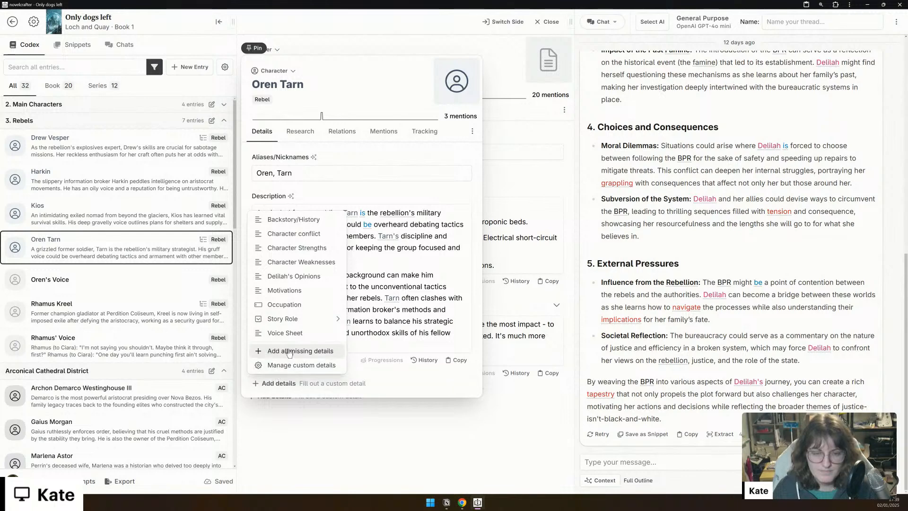
{"action": "left_click", "coordinate": [333, 348]}
{"action": "scroll", "coordinate": [333, 346], "scroll_direction": "down", "scroll_amount": 12}
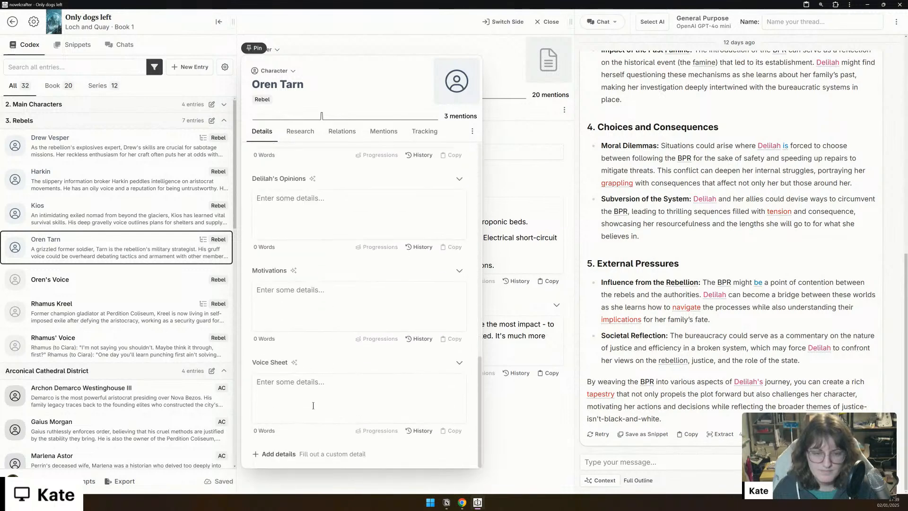
{"action": "left_click", "coordinate": [315, 383]}
{"action": "key", "text": "ctrl+v"}
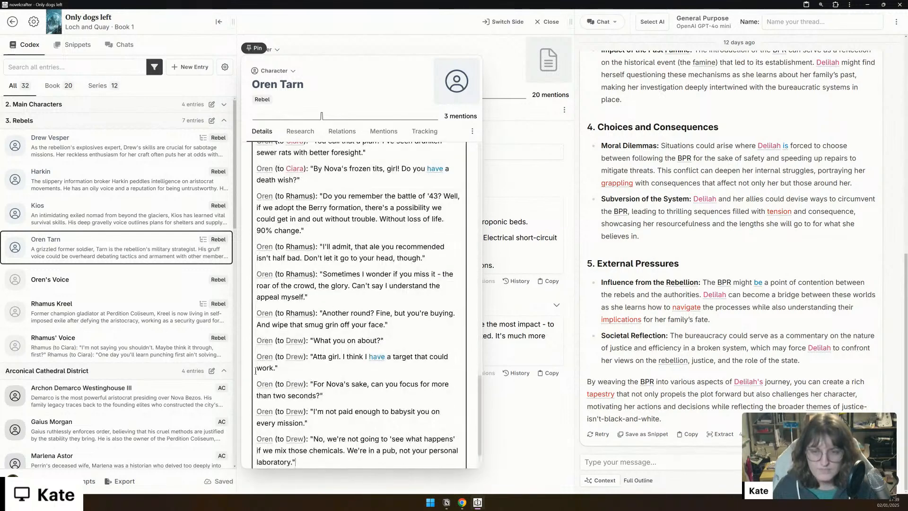
Step: Delete the emptied Oren's Voice entry from the codex
{"action": "left_click", "coordinate": [118, 290]}
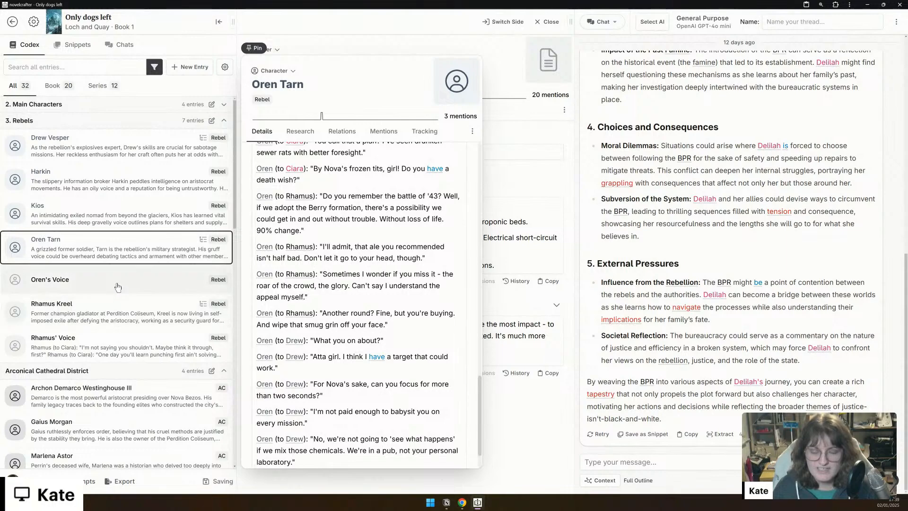
{"action": "left_click", "coordinate": [473, 132]}
{"action": "left_click", "coordinate": [425, 365]}
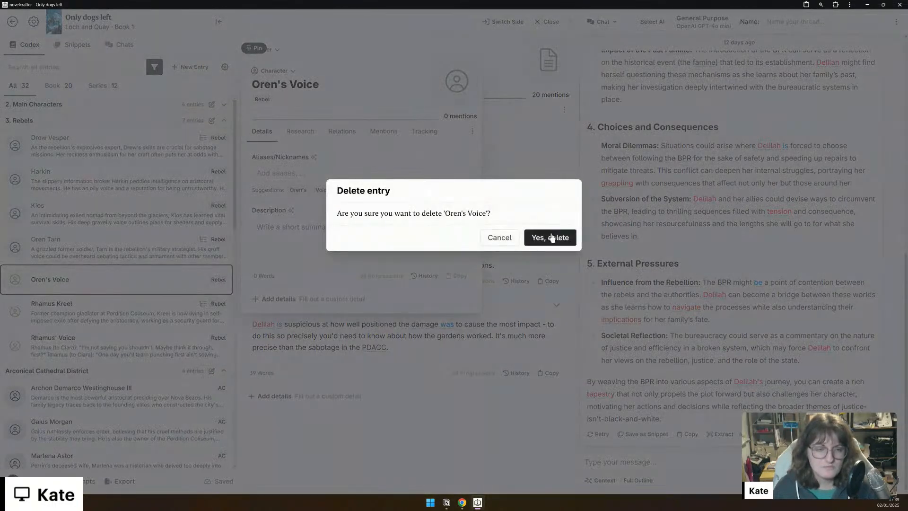
{"action": "left_click", "coordinate": [552, 237]}
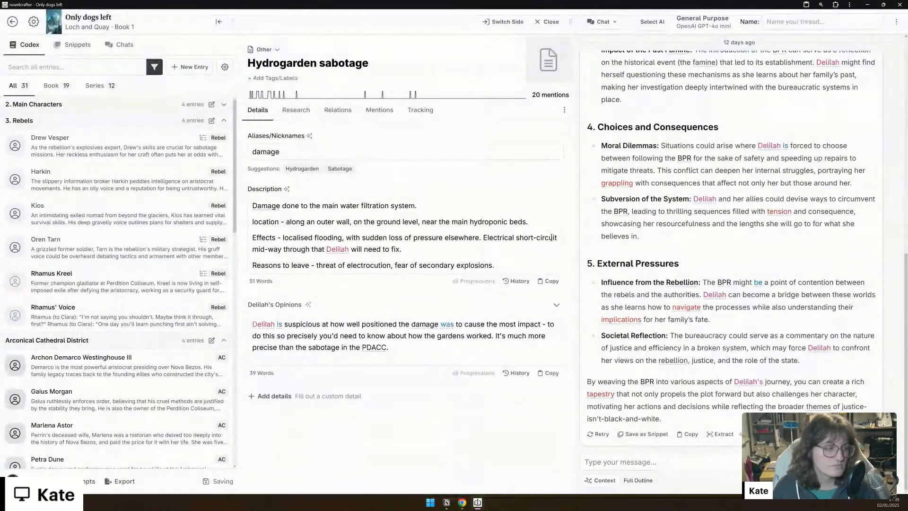
Step: Cut the entire description text out of the Rhamus' Voice entry
{"action": "left_click", "coordinate": [107, 307]}
{"action": "key", "text": "ctrl+a"}
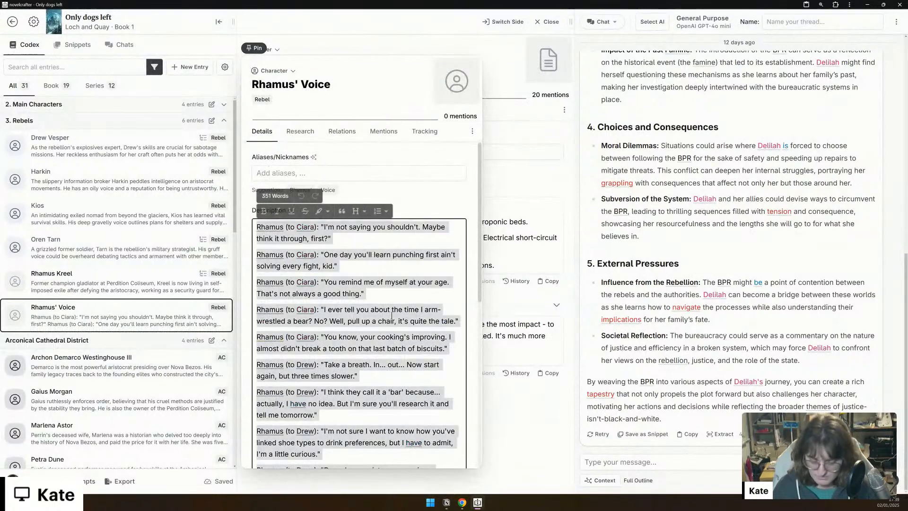
{"action": "key", "text": "ctrl+x"}
Step: Add all missing details to the Rhamus Kreel entry and paste the cut dialogue lines into its Voice Sheet
{"action": "left_click", "coordinate": [134, 289]}
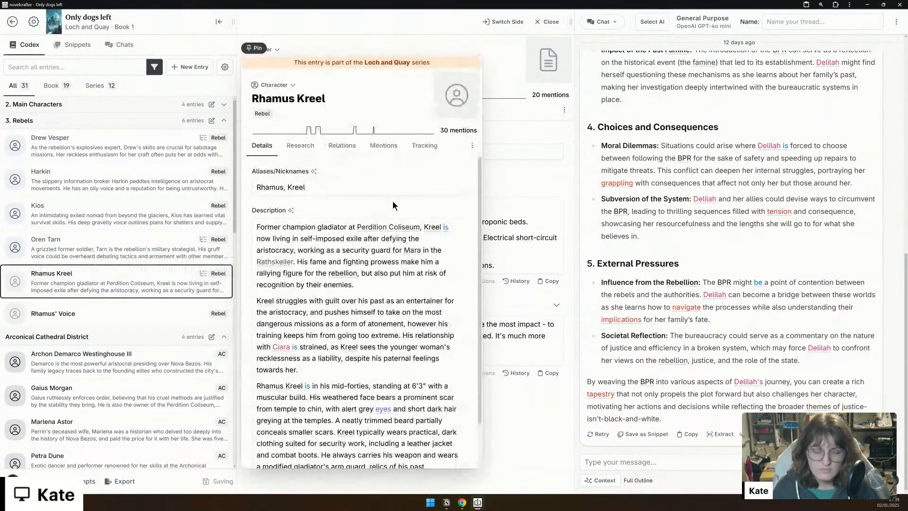
{"action": "scroll", "coordinate": [295, 457], "scroll_direction": "down", "scroll_amount": 1}
{"action": "left_click", "coordinate": [296, 454]}
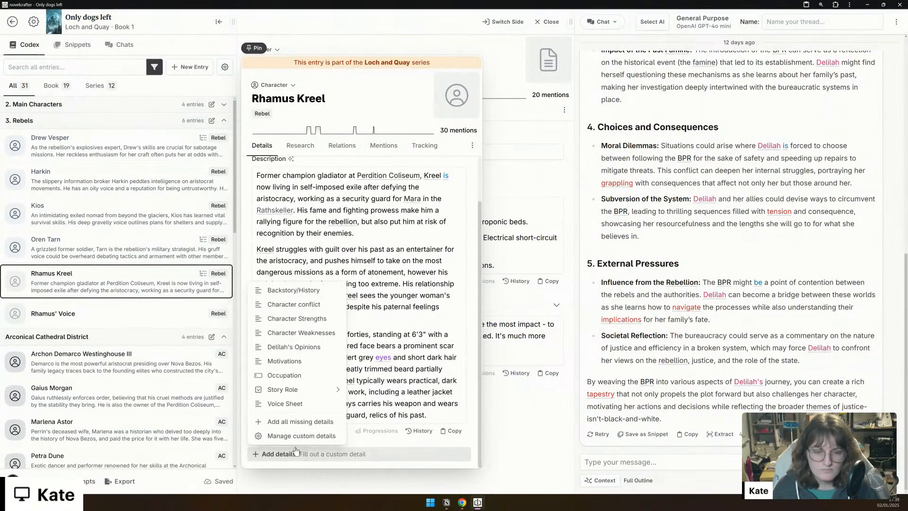
{"action": "left_click", "coordinate": [307, 421]}
{"action": "scroll", "coordinate": [307, 421], "scroll_direction": "down", "scroll_amount": 10}
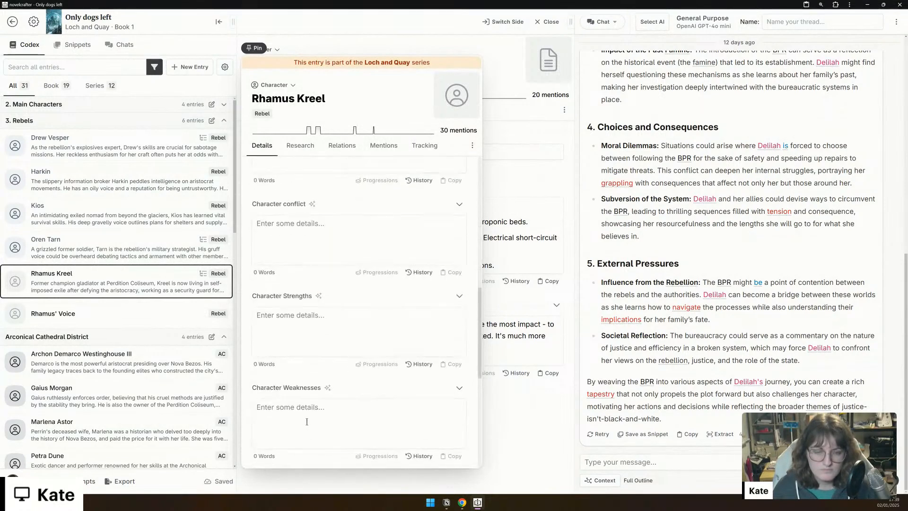
{"action": "left_click", "coordinate": [326, 393]}
{"action": "key", "text": "ctrl+v"}
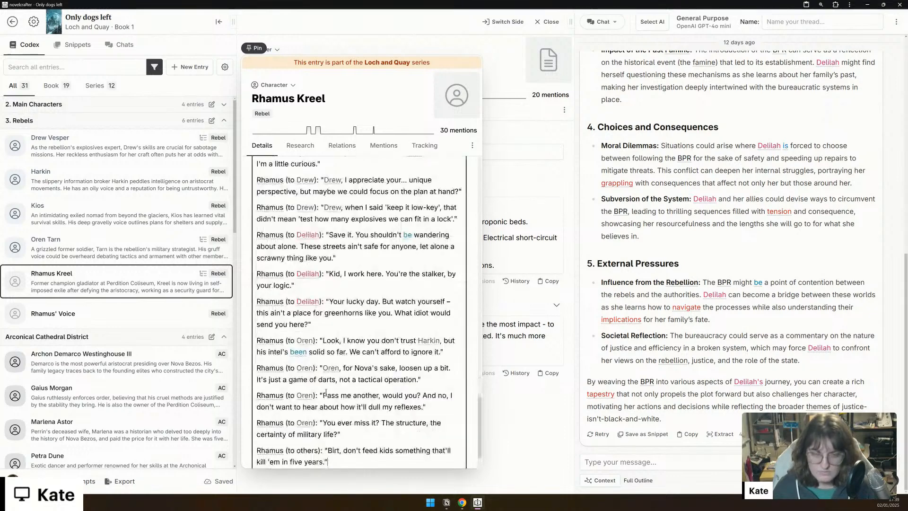
Step: Delete the emptied Rhamus' Voice entry from the codex
{"action": "left_click", "coordinate": [91, 316]}
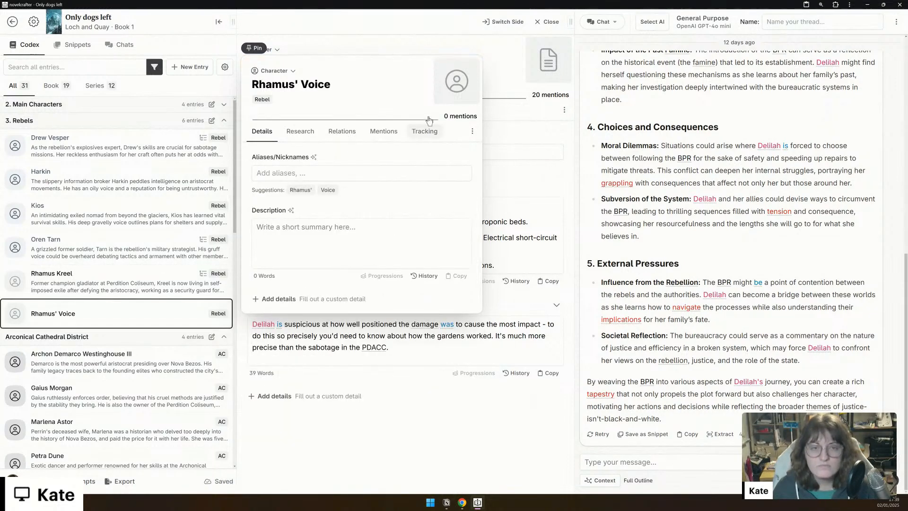
{"action": "left_click", "coordinate": [472, 131]}
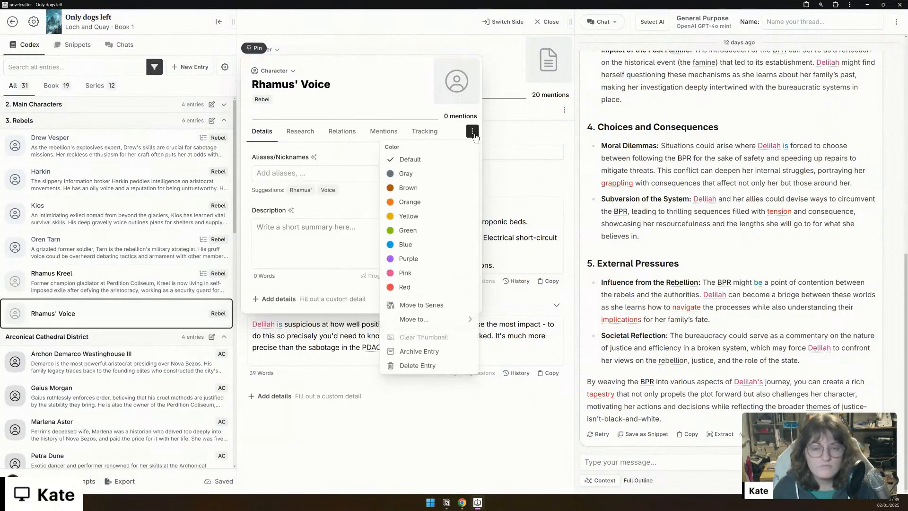
{"action": "left_click", "coordinate": [411, 366]}
{"action": "left_click", "coordinate": [548, 238]}
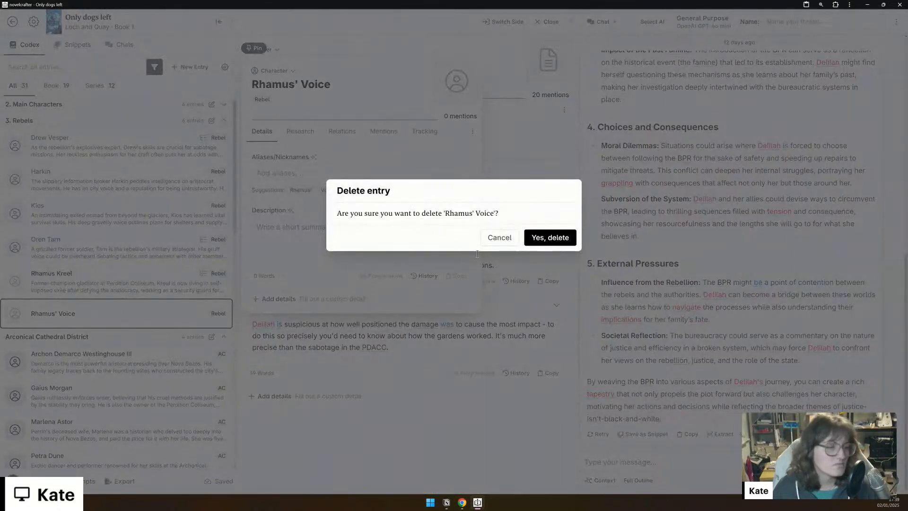
Step: Change the type of the Shards entry in the Nova Bezos category to Object/Item
{"action": "scroll", "coordinate": [118, 333], "scroll_direction": "down", "scroll_amount": 5}
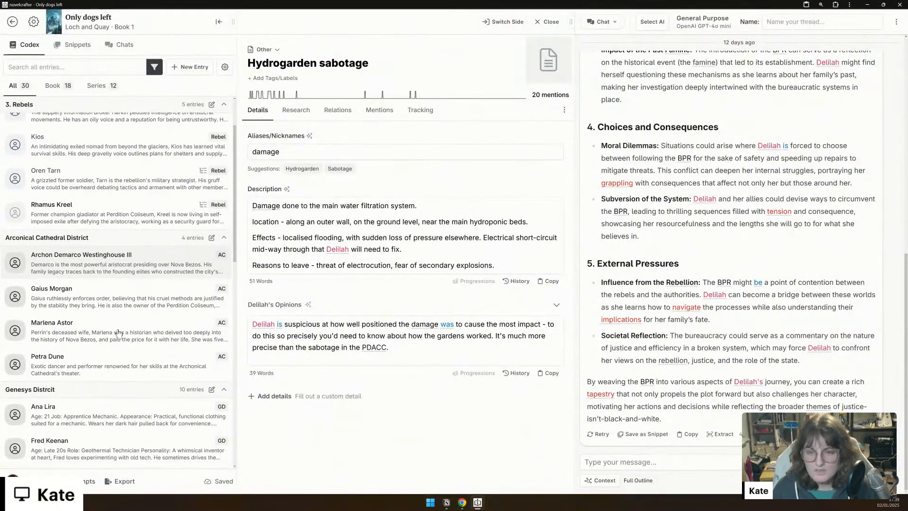
{"action": "scroll", "coordinate": [119, 332], "scroll_direction": "down", "scroll_amount": 1}
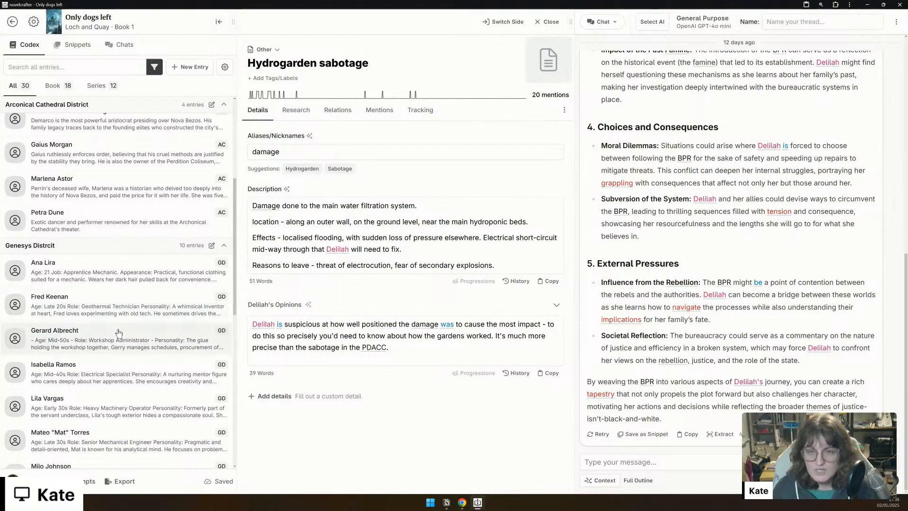
{"action": "scroll", "coordinate": [119, 333], "scroll_direction": "down", "scroll_amount": 3}
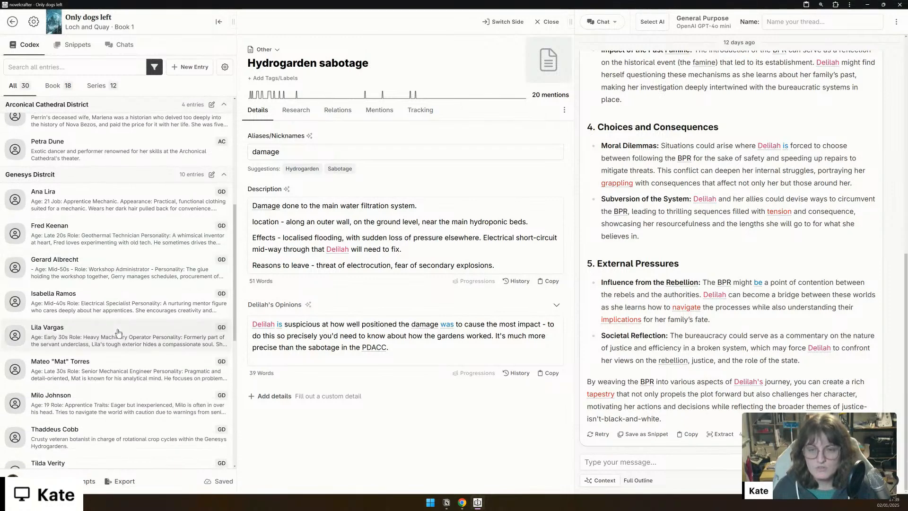
{"action": "scroll", "coordinate": [119, 332], "scroll_direction": "down", "scroll_amount": 6}
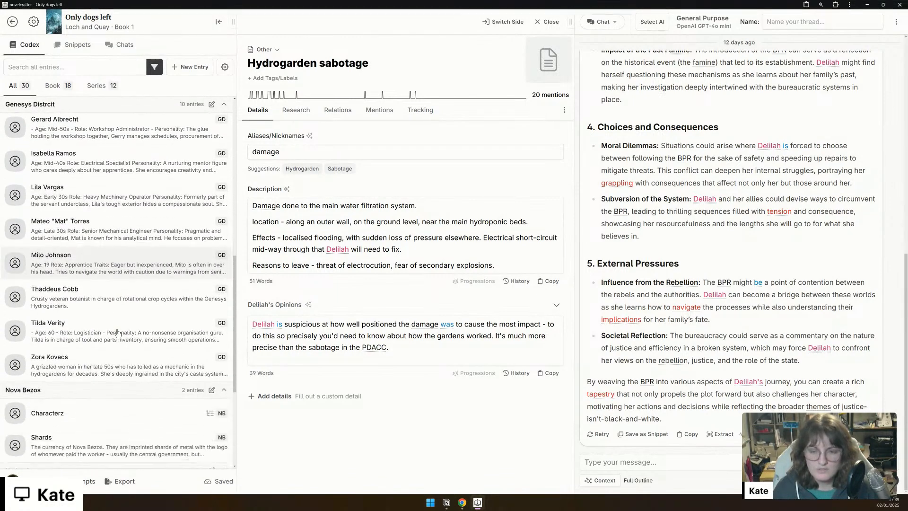
{"action": "scroll", "coordinate": [118, 332], "scroll_direction": "down", "scroll_amount": 1}
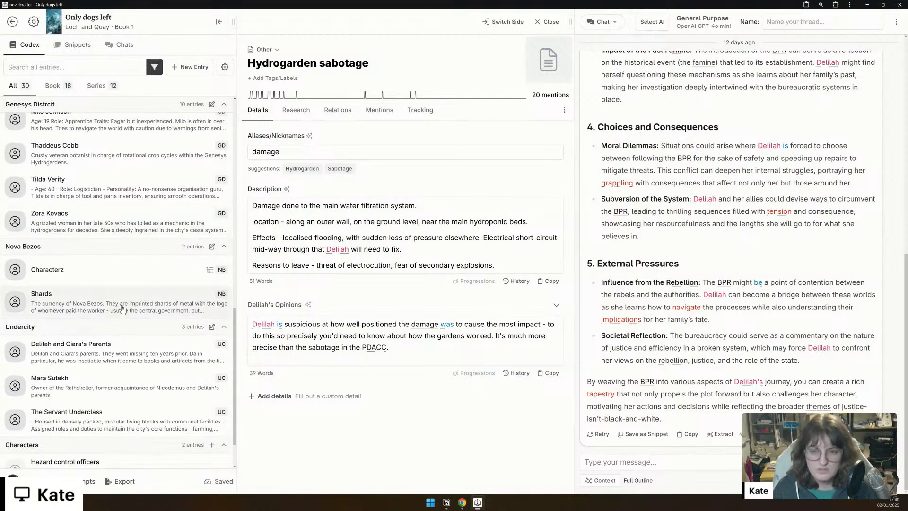
{"action": "left_click", "coordinate": [121, 312]}
{"action": "left_click", "coordinate": [295, 70]}
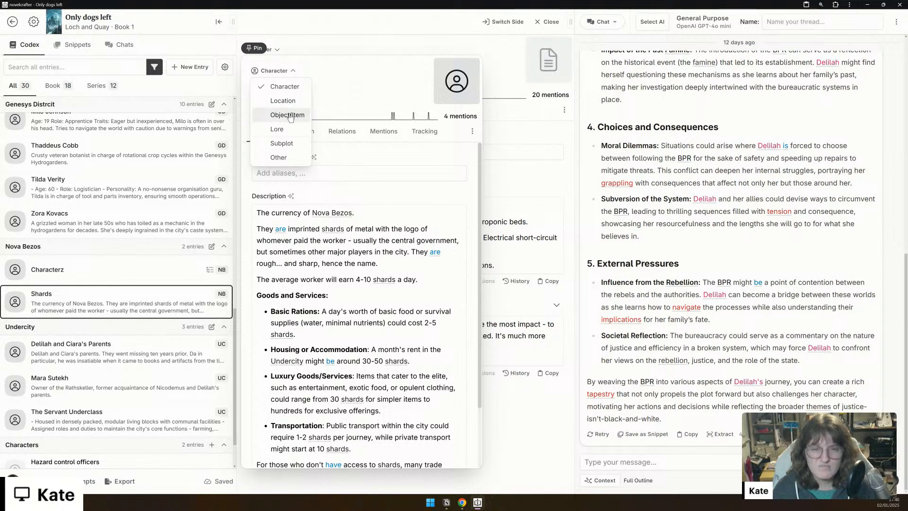
{"action": "left_click", "coordinate": [288, 115]}
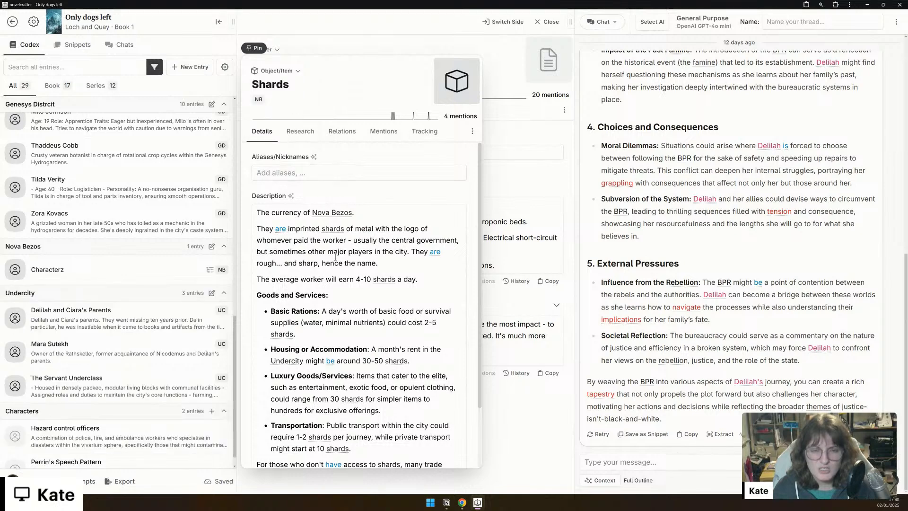
{"action": "scroll", "coordinate": [335, 257], "scroll_direction": "down", "scroll_amount": 2}
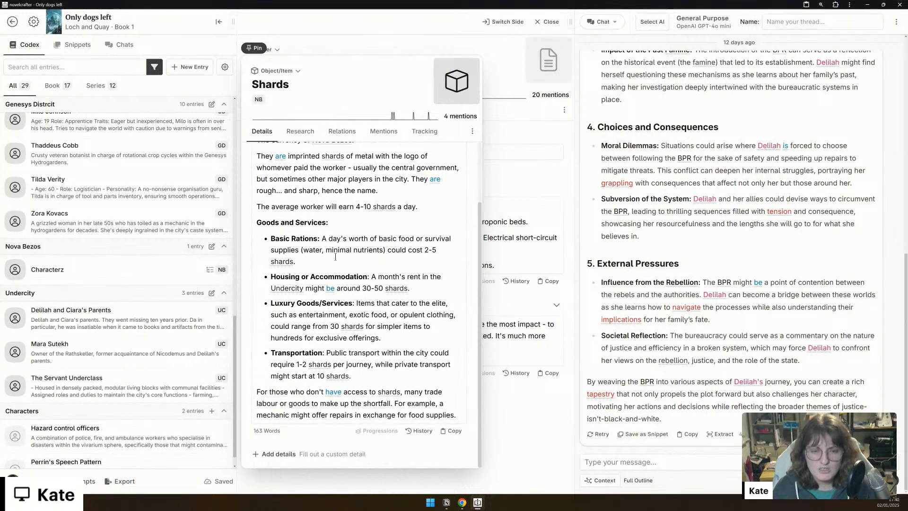
Step: Add a Delilah's Opinions detail to the Shards entry reading "She wishes she had more."
{"action": "left_click", "coordinate": [267, 457]}
{"action": "left_click", "coordinate": [297, 362]}
{"action": "left_click", "coordinate": [312, 388]}
{"action": "type", "text": "She wishes she had more."}
{"action": "scroll", "coordinate": [312, 382], "scroll_direction": "up", "scroll_amount": 3}
{"action": "scroll", "coordinate": [113, 350], "scroll_direction": "down", "scroll_amount": 1}
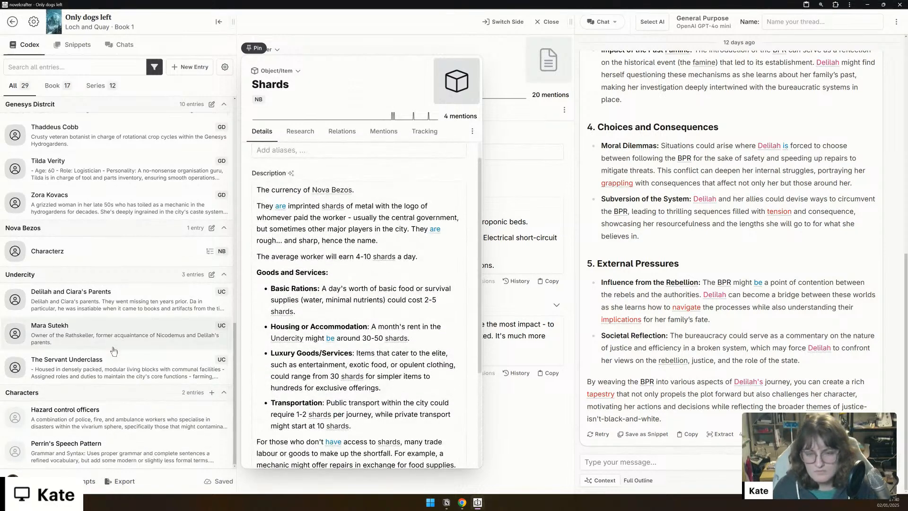
Step: Archive The Servant Underclass entry from the Undercity category
{"action": "left_click", "coordinate": [118, 375]}
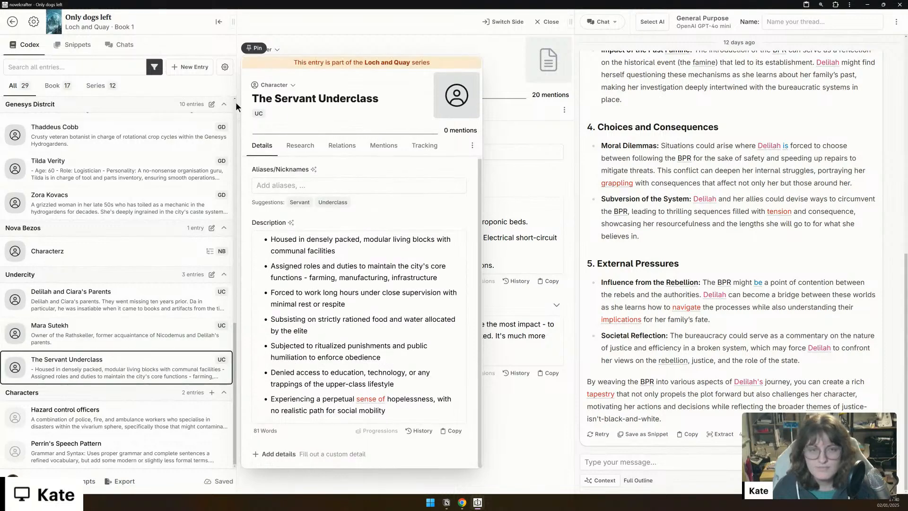
{"action": "left_click", "coordinate": [472, 146]}
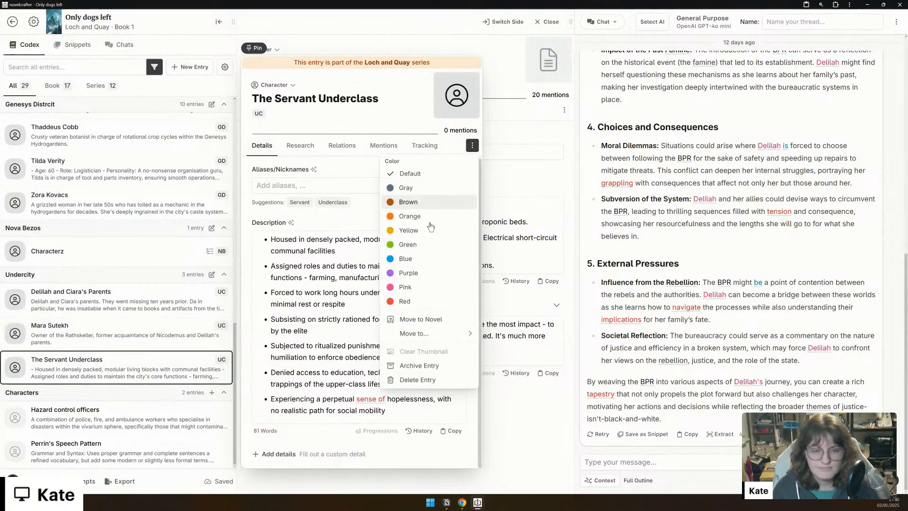
{"action": "left_click", "coordinate": [419, 366]}
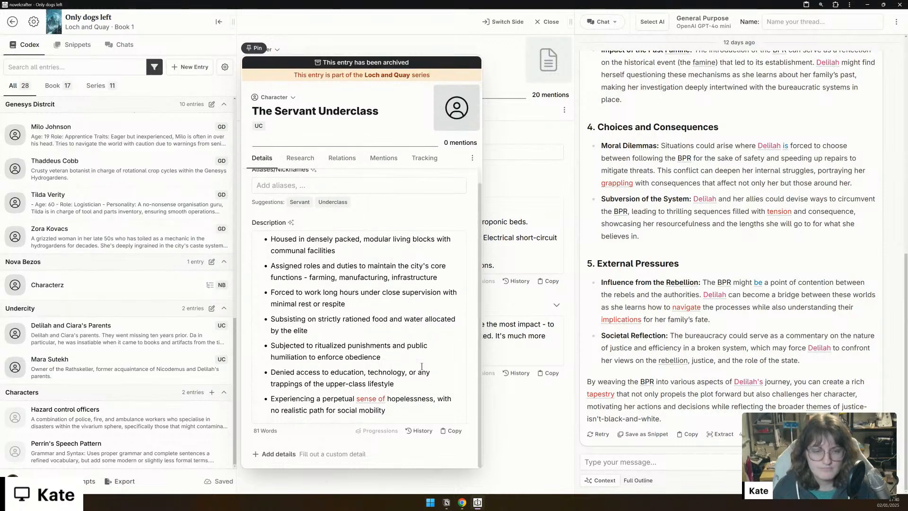
Step: Cut the entire description text out of the Perrin's Speech Pattern entry
{"action": "left_click", "coordinate": [79, 414]}
{"action": "left_click", "coordinate": [93, 442]}
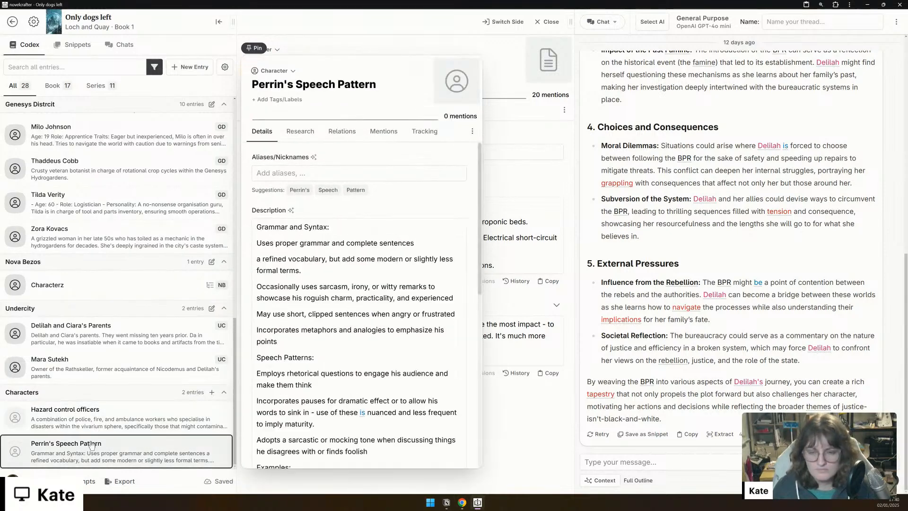
{"action": "scroll", "coordinate": [282, 368], "scroll_direction": "down", "scroll_amount": 4}
{"action": "scroll", "coordinate": [283, 367], "scroll_direction": "down", "scroll_amount": 4}
{"action": "left_click", "coordinate": [310, 350]}
{"action": "key", "text": "ctrl+a"}
{"action": "key", "text": "BackSpace"}
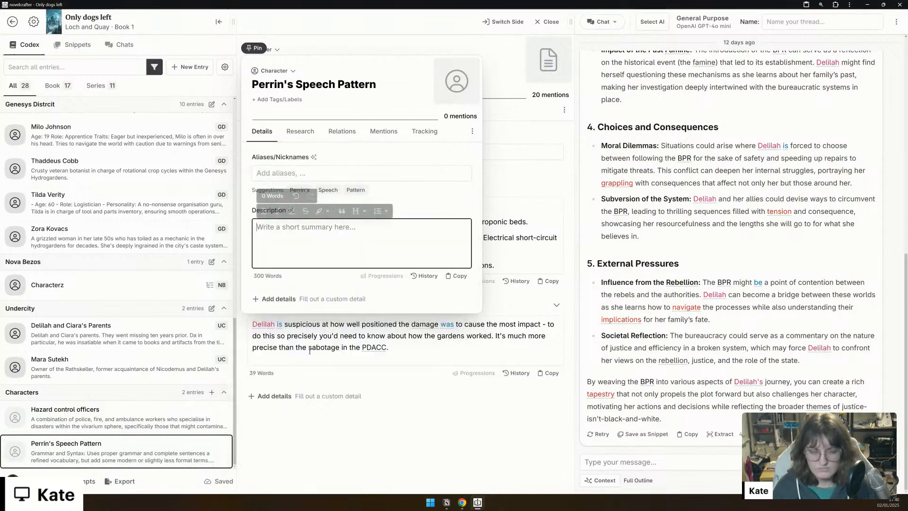
Step: Paste the cut speech pattern text into the Voice Sheet of the Perrin Astor entry
{"action": "scroll", "coordinate": [118, 213], "scroll_direction": "up", "scroll_amount": 15}
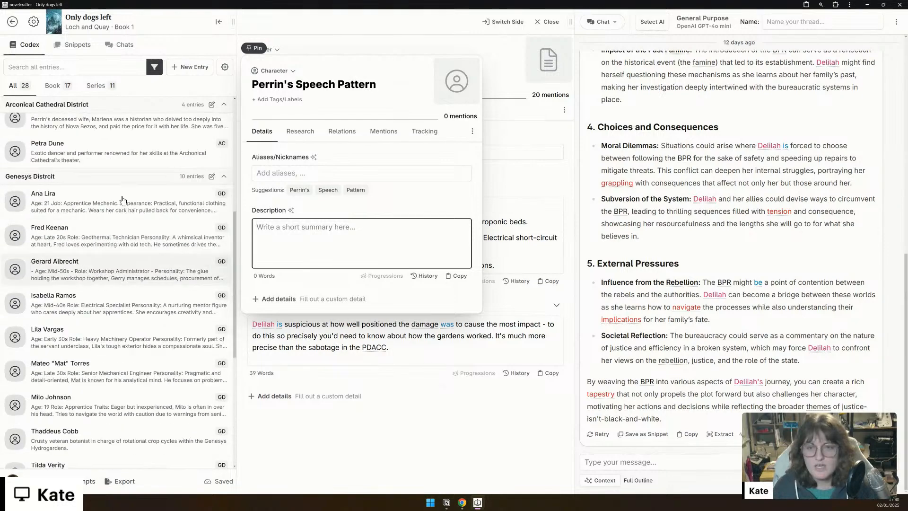
{"action": "left_click", "coordinate": [99, 108]}
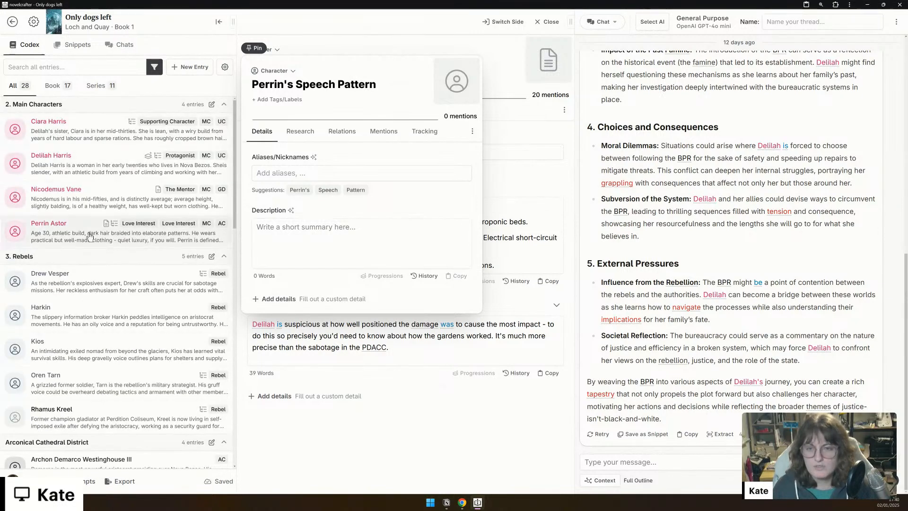
{"action": "left_click", "coordinate": [189, 237]}
{"action": "scroll", "coordinate": [307, 370], "scroll_direction": "down", "scroll_amount": 10}
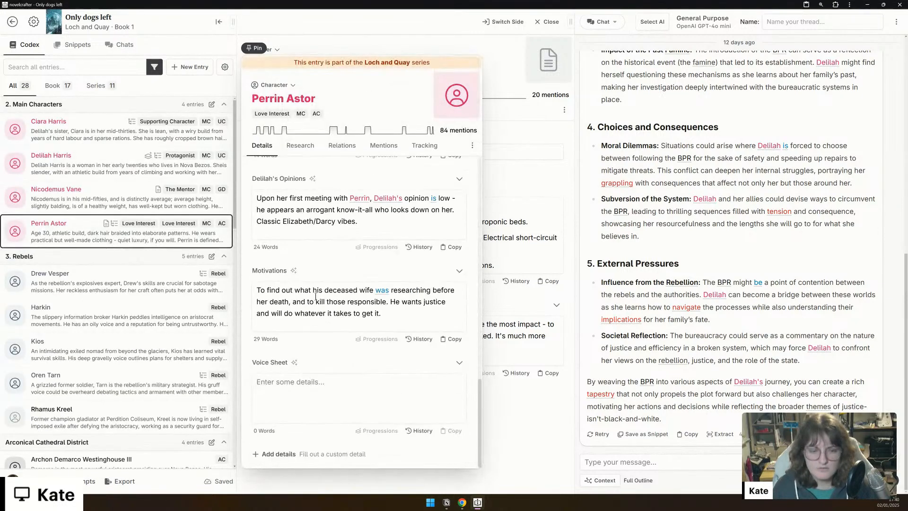
{"action": "left_click", "coordinate": [310, 381]}
{"action": "key", "text": "ctrl+v"}
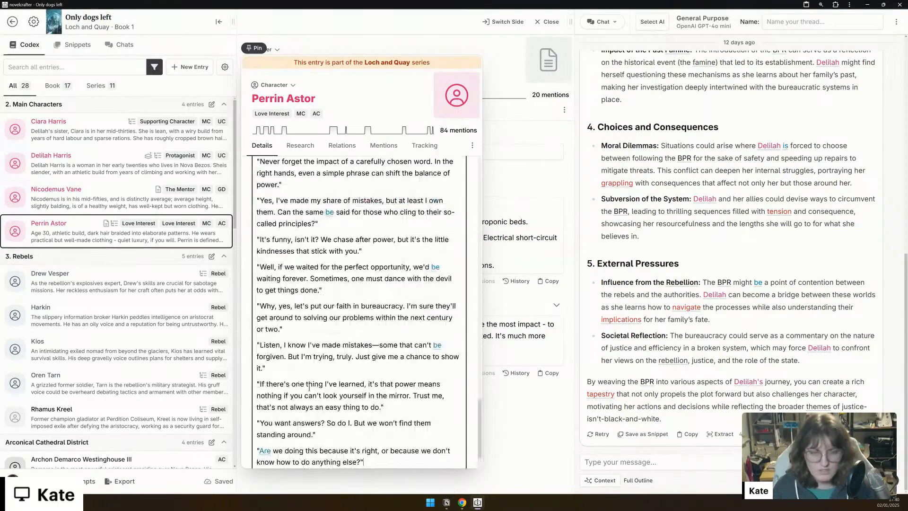
Step: Delete the emptied Perrin's Speech Pattern entry from the codex
{"action": "scroll", "coordinate": [115, 341], "scroll_direction": "down", "scroll_amount": 20}
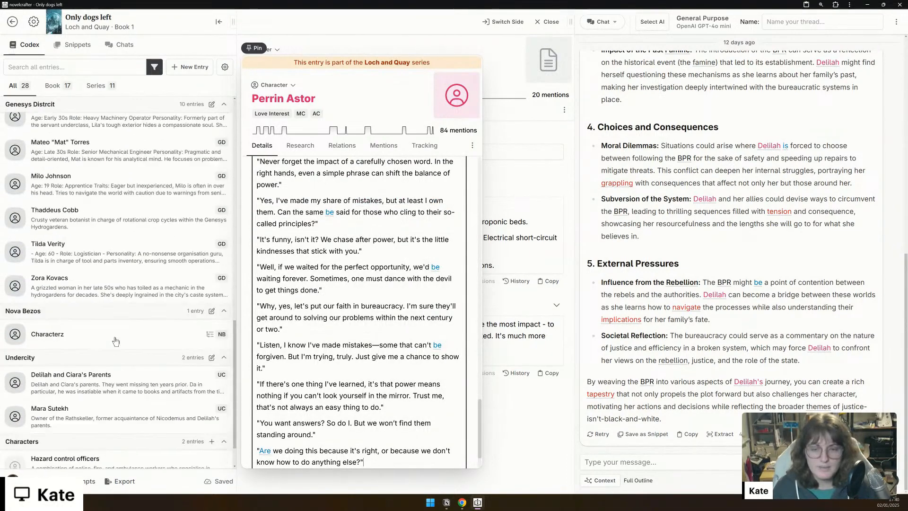
{"action": "left_click", "coordinate": [87, 454]}
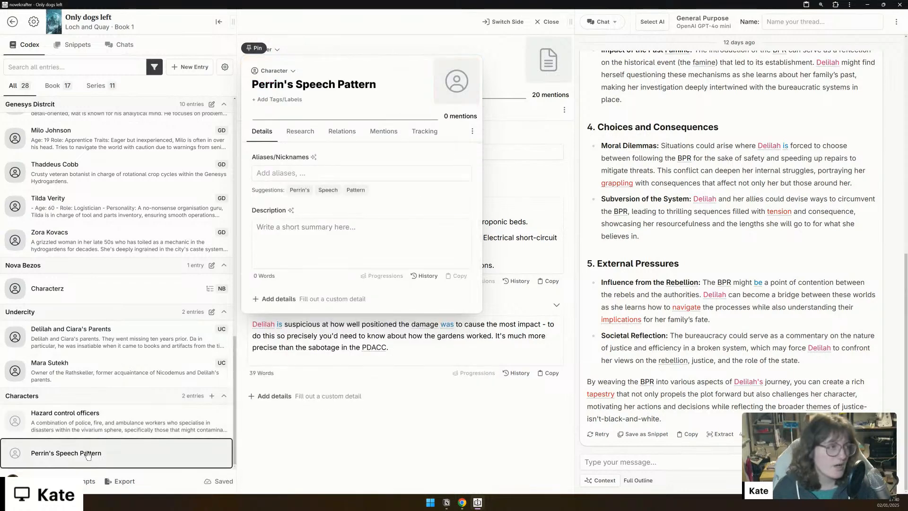
{"action": "left_click", "coordinate": [471, 131]}
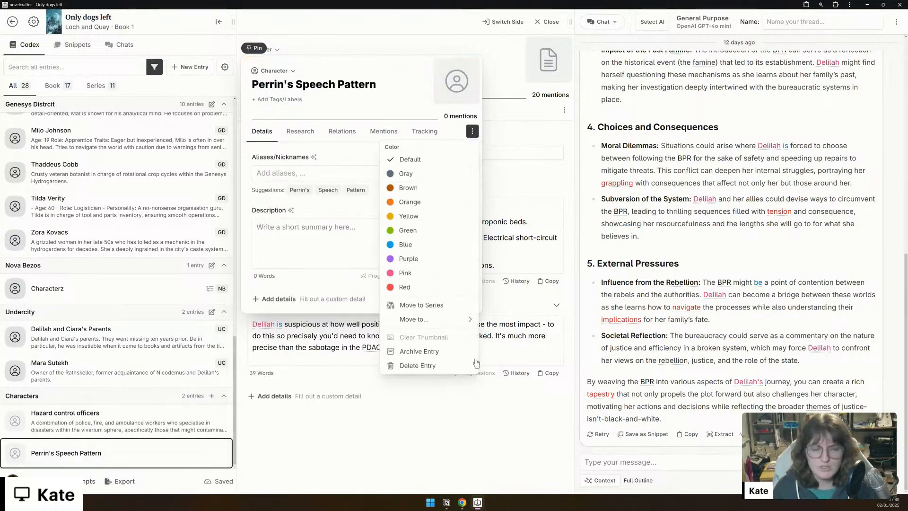
{"action": "left_click", "coordinate": [462, 367]}
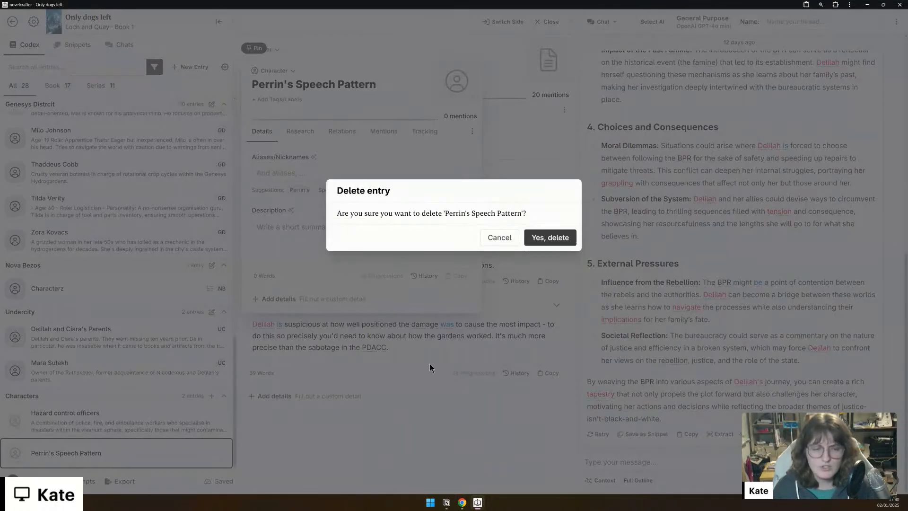
{"action": "left_click", "coordinate": [546, 238]}
Step: Pin the Perrin Astor entry and trim its Voice Sheet to the example quotes, deleting everything from "Grammar and Syntax:" through "Examples:"
{"action": "scroll", "coordinate": [105, 302], "scroll_direction": "up", "scroll_amount": 10}
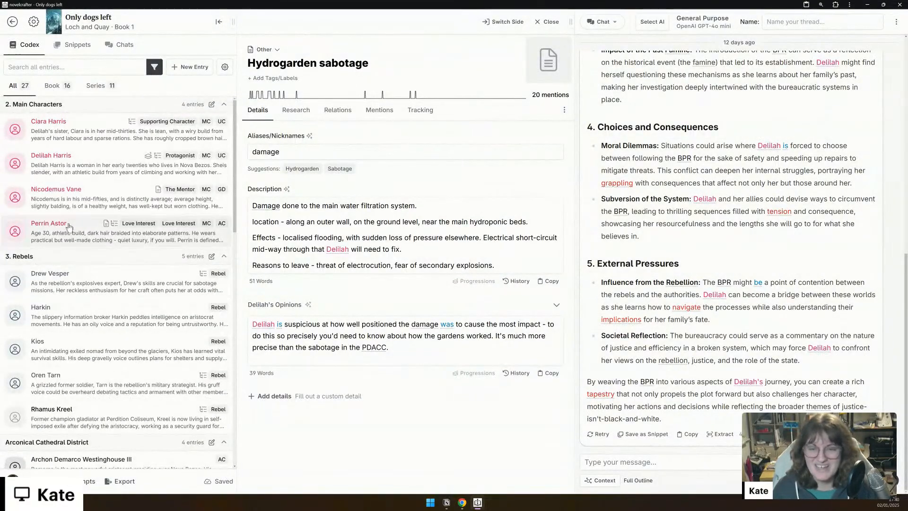
{"action": "left_click", "coordinate": [105, 231]}
{"action": "left_click", "coordinate": [253, 49]}
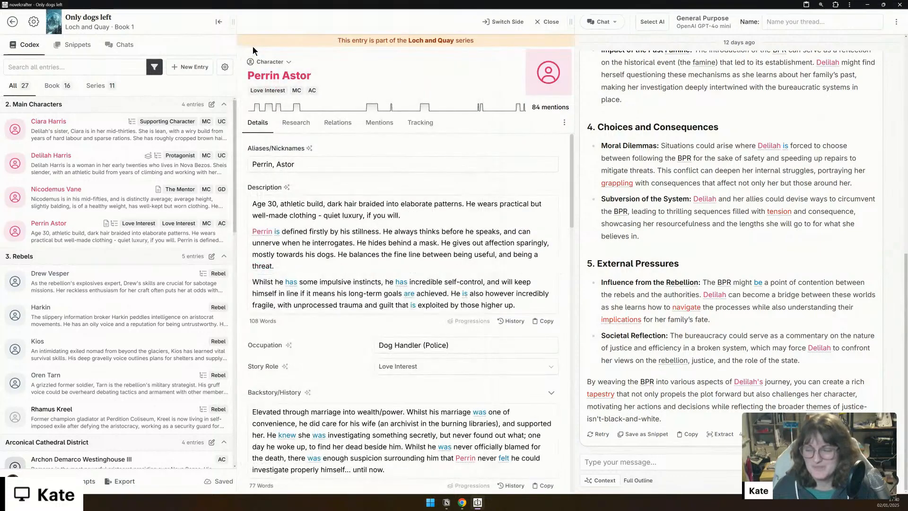
{"action": "scroll", "coordinate": [417, 211], "scroll_direction": "down", "scroll_amount": 10}
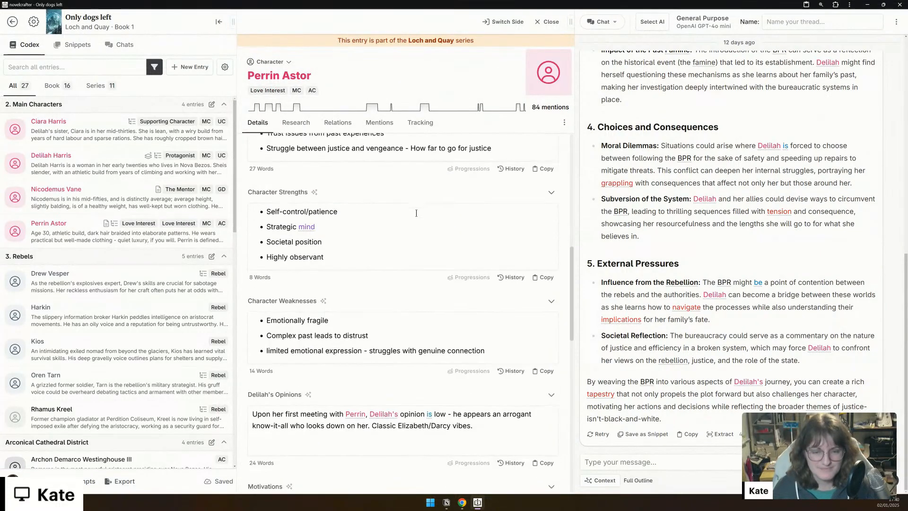
{"action": "scroll", "coordinate": [417, 220], "scroll_direction": "down", "scroll_amount": 10}
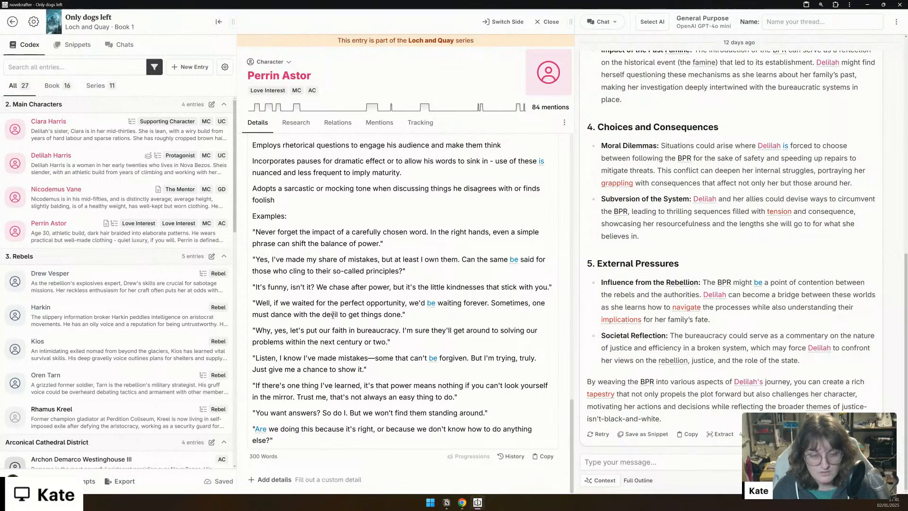
{"action": "scroll", "coordinate": [332, 314], "scroll_direction": "up", "scroll_amount": 5}
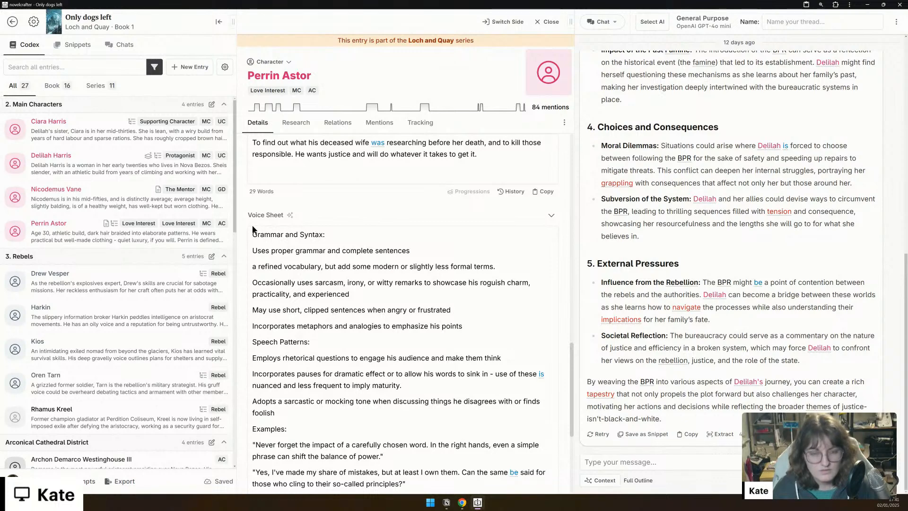
{"action": "left_click_drag", "start_coordinate": [253, 227], "coordinate": [313, 424]}
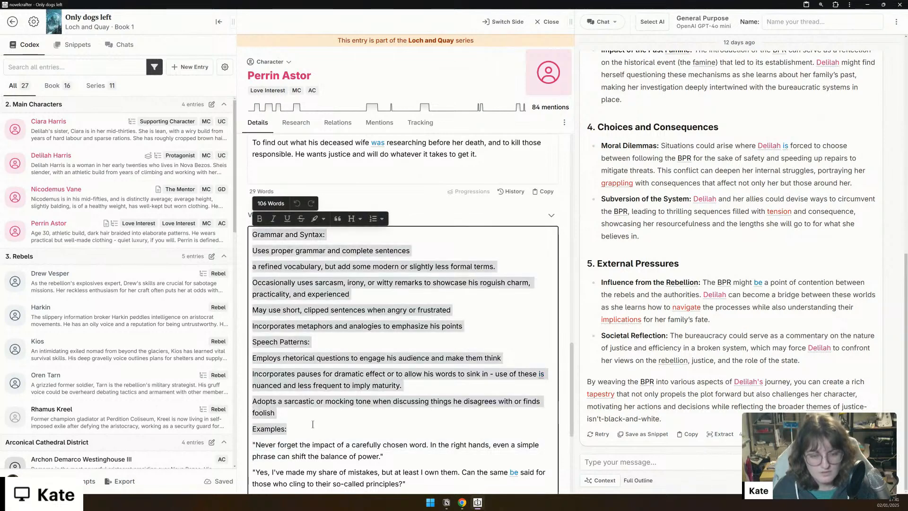
{"action": "key", "text": "BackSpace"}
{"action": "key", "text": "Delete"}
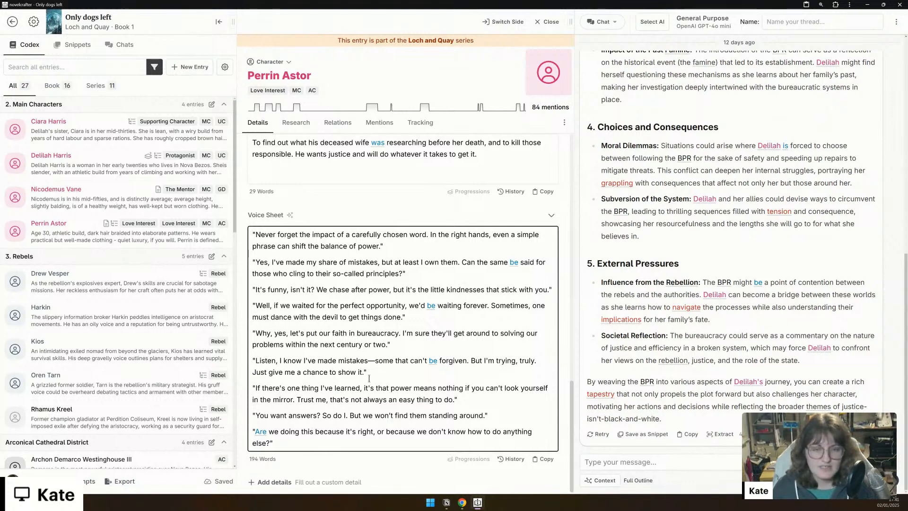
{"action": "scroll", "coordinate": [359, 350], "scroll_direction": "up", "scroll_amount": 2}
{"action": "left_click", "coordinate": [330, 229]}
{"action": "scroll", "coordinate": [336, 309], "scroll_direction": "down", "scroll_amount": 2}
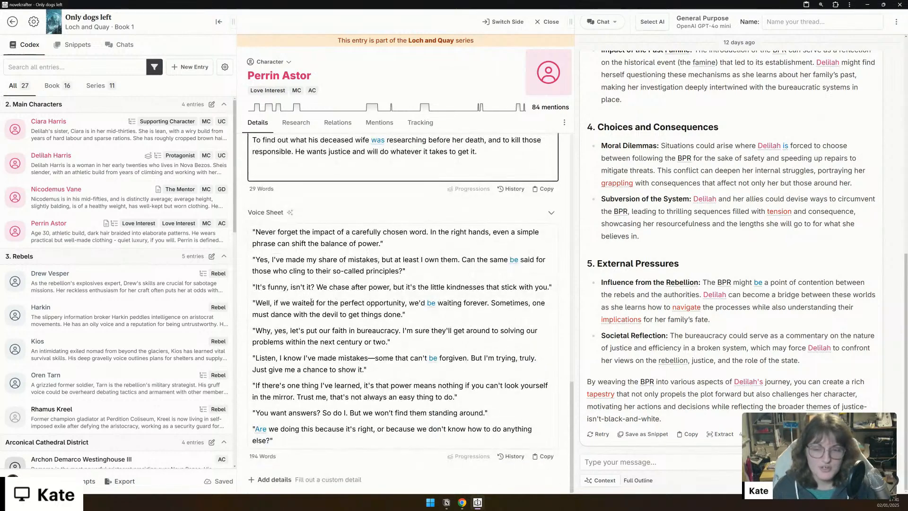
Step: Look through the character entries in the Arconical Cathedral District and Genesys District categories for ones needing more detail
{"action": "scroll", "coordinate": [336, 294], "scroll_direction": "up", "scroll_amount": 8}
{"action": "scroll", "coordinate": [339, 264], "scroll_direction": "up", "scroll_amount": 8}
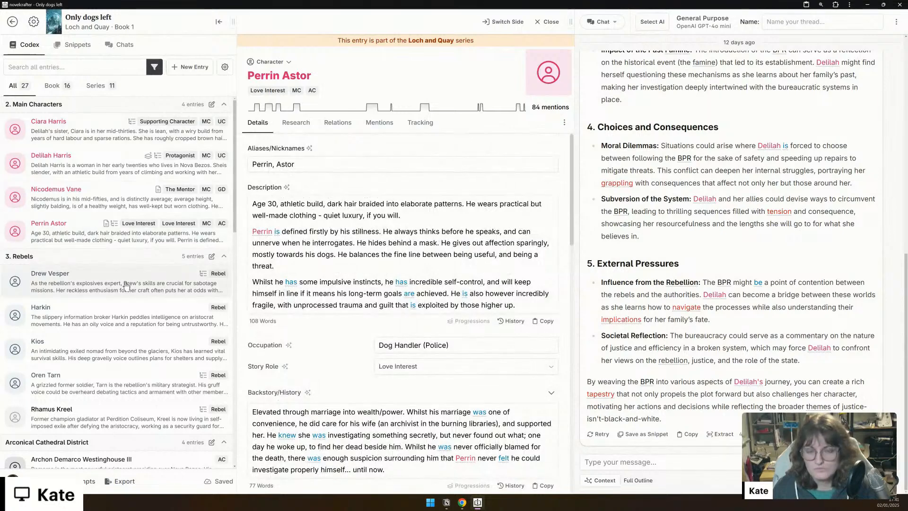
{"action": "scroll", "coordinate": [126, 284], "scroll_direction": "down", "scroll_amount": 5}
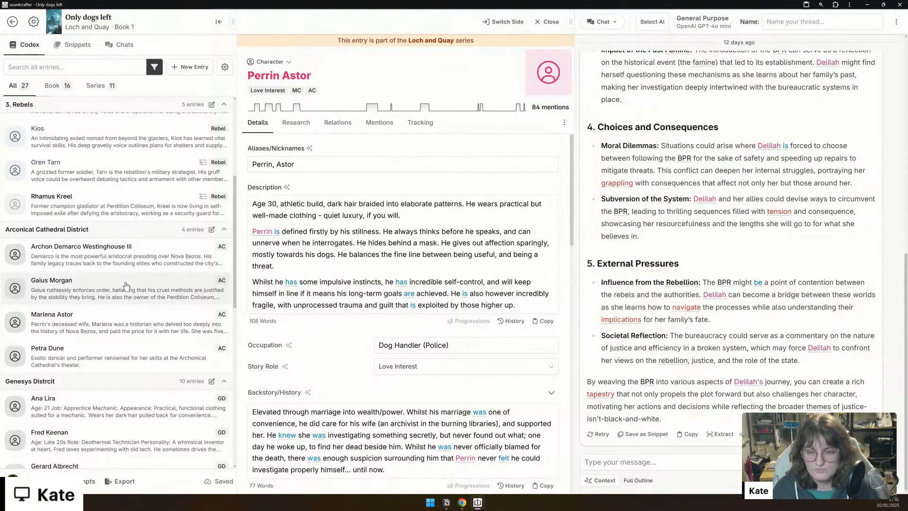
{"action": "left_click", "coordinate": [129, 260]}
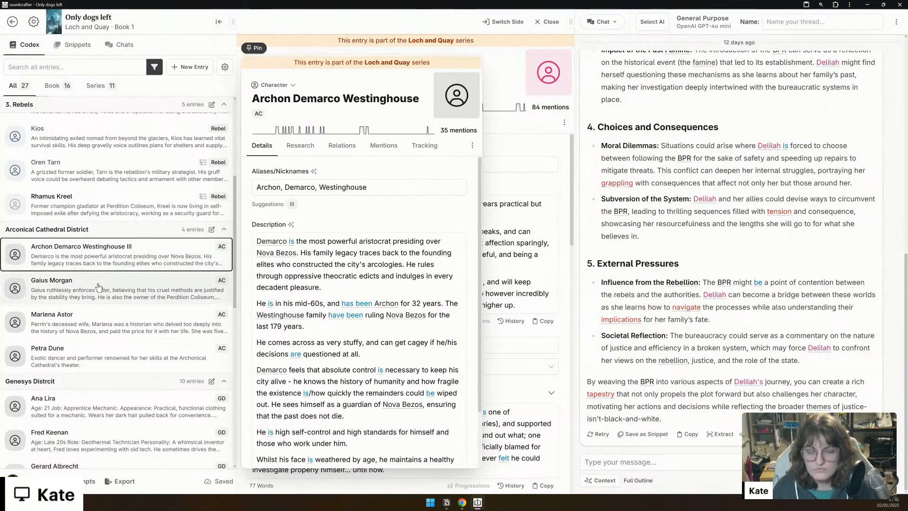
{"action": "left_click", "coordinate": [100, 326]}
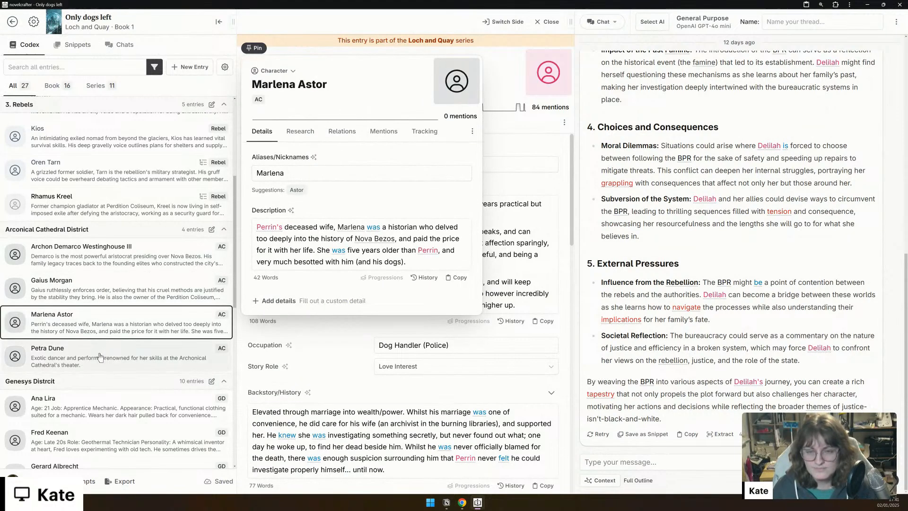
{"action": "left_click", "coordinate": [99, 358]}
{"action": "left_click", "coordinate": [98, 433]}
{"action": "scroll", "coordinate": [98, 431], "scroll_direction": "down", "scroll_amount": 5}
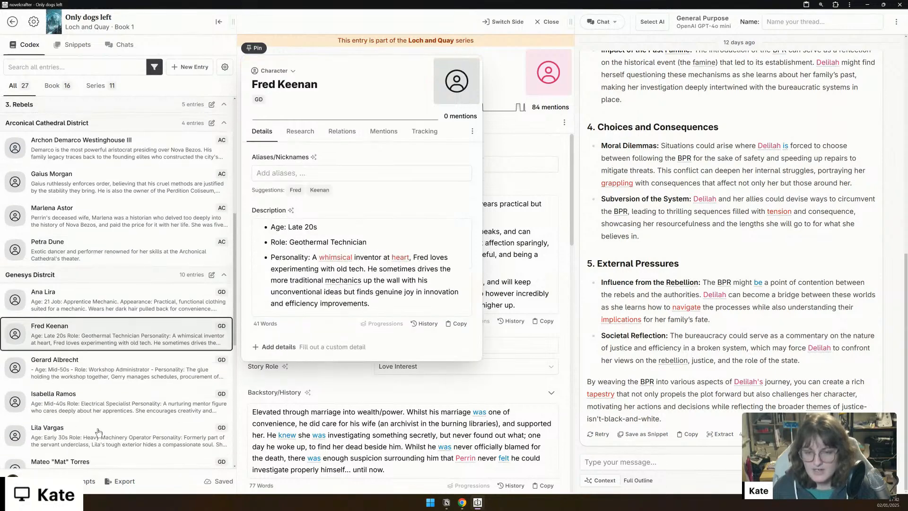
{"action": "left_click", "coordinate": [105, 198]}
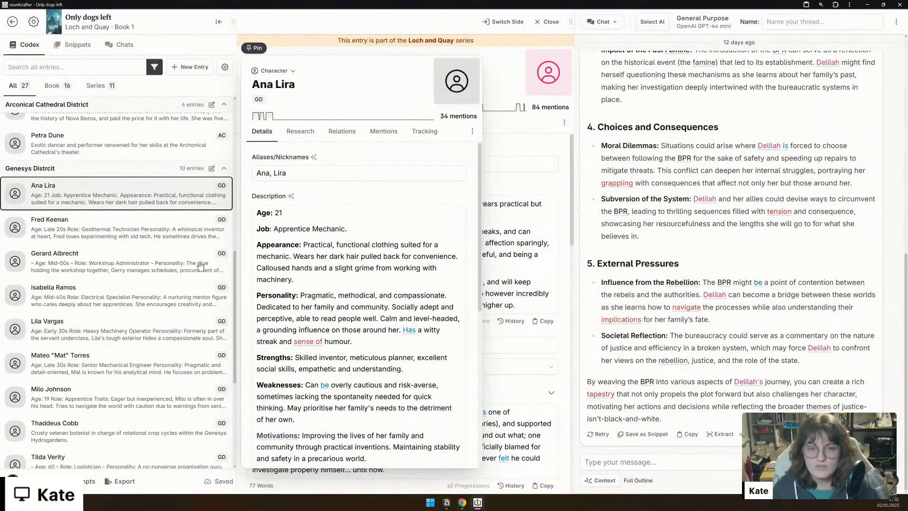
{"action": "left_click", "coordinate": [254, 48]}
{"action": "scroll", "coordinate": [487, 412], "scroll_direction": "down", "scroll_amount": 4}
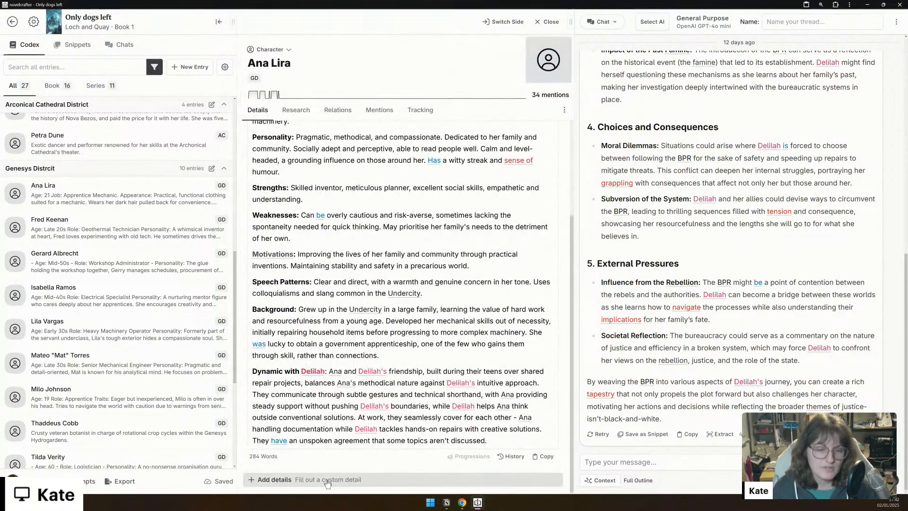
{"action": "left_click", "coordinate": [271, 480]}
{"action": "left_click", "coordinate": [308, 446]}
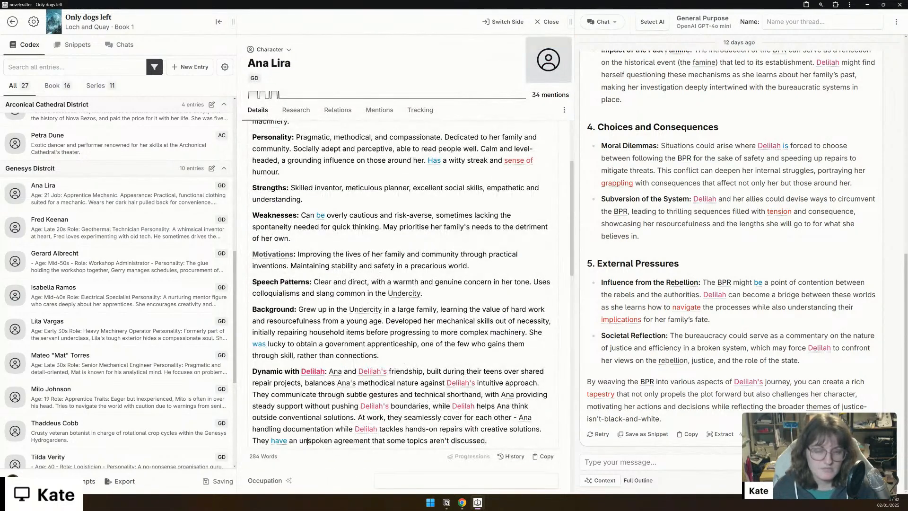
{"action": "scroll", "coordinate": [308, 441], "scroll_direction": "up", "scroll_amount": 3}
{"action": "left_click_drag", "start_coordinate": [345, 208], "coordinate": [269, 207]}
{"action": "key", "text": "ctrl+c"}
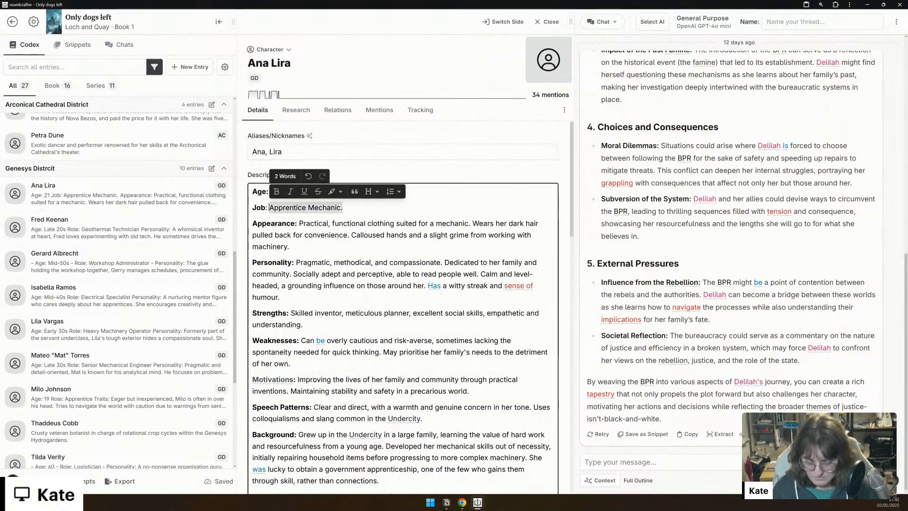
{"action": "key", "text": "BackSpace"}
{"action": "triple_click", "coordinate": [269, 208]}
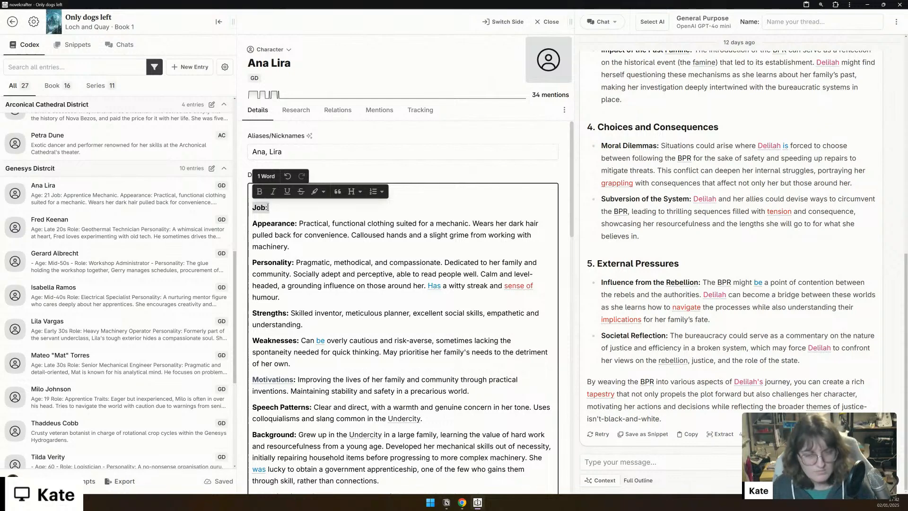
{"action": "key", "text": "BackSpace"}
{"action": "scroll", "coordinate": [449, 276], "scroll_direction": "down", "scroll_amount": 6}
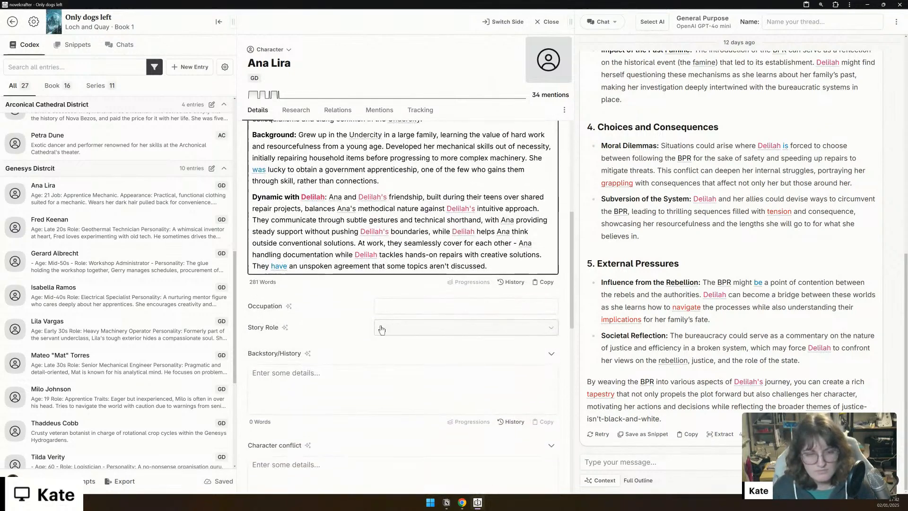
{"action": "left_click", "coordinate": [392, 308]}
{"action": "key", "text": "ctrl+v"}
{"action": "key", "text": "BackSpace"}
{"action": "type", "text": "(2nd Year"}
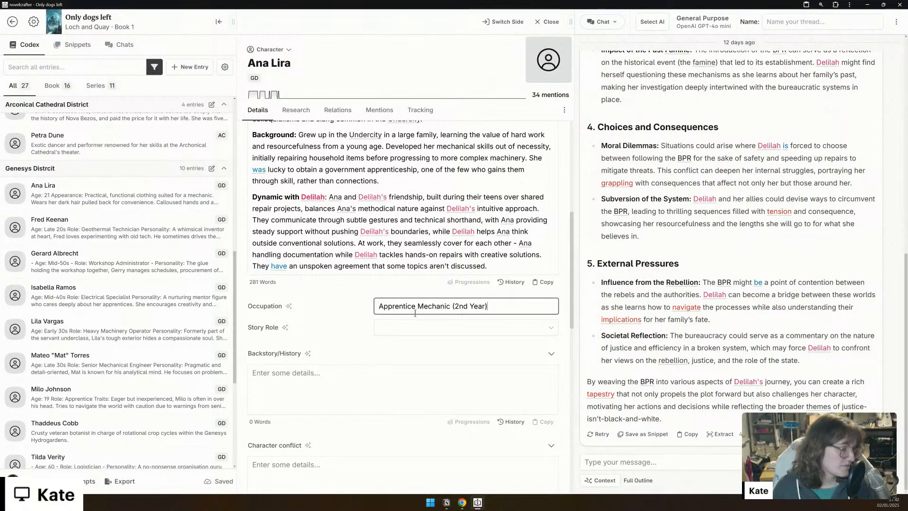
Step: Set Ana Lira's Story Role to Confidant and move the Background text from her description into Backstory/History
{"action": "left_click", "coordinate": [442, 327]}
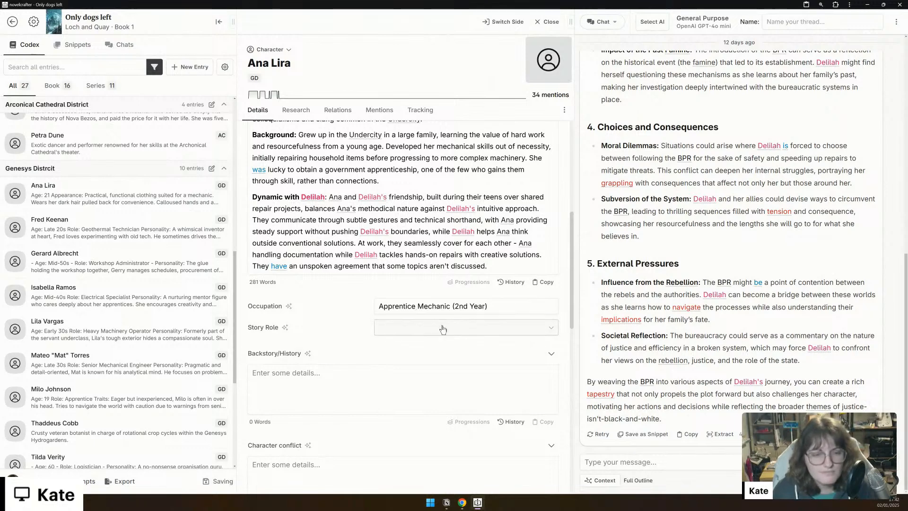
{"action": "left_click", "coordinate": [426, 409]}
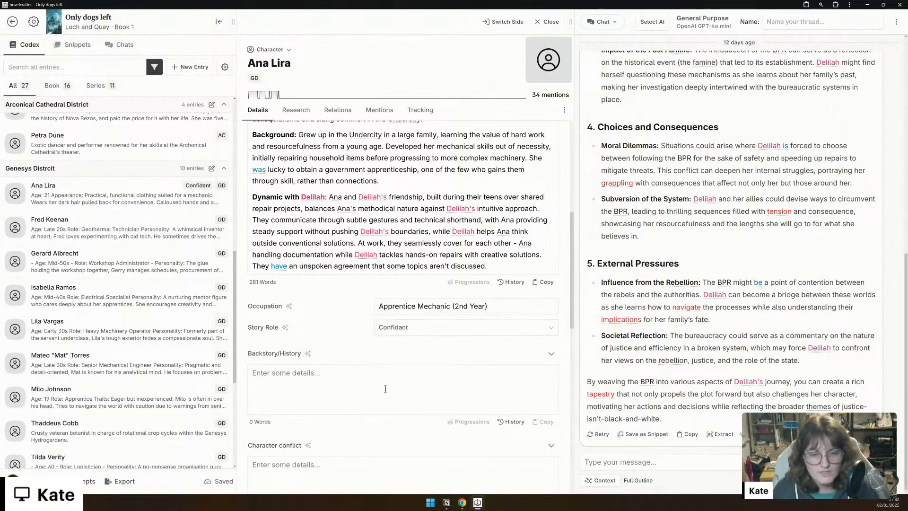
{"action": "scroll", "coordinate": [396, 281], "scroll_direction": "up", "scroll_amount": 3}
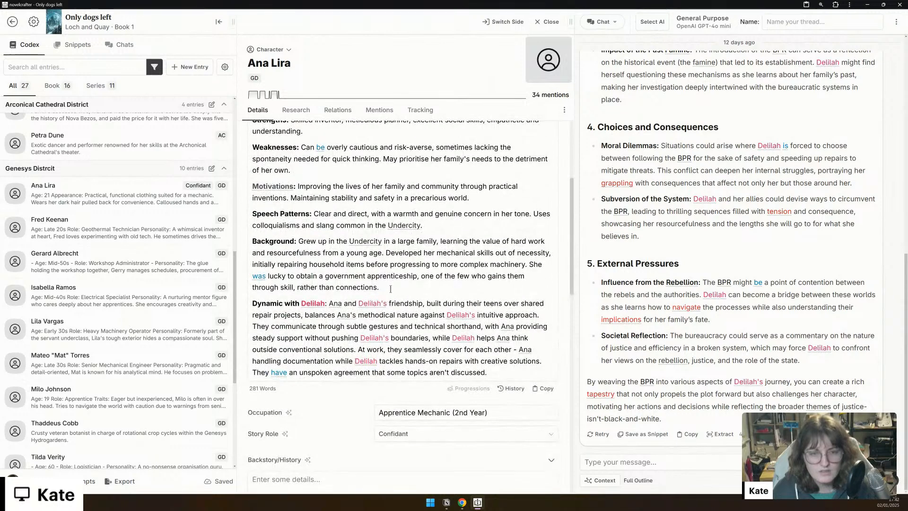
{"action": "left_click_drag", "start_coordinate": [380, 287], "coordinate": [300, 238]}
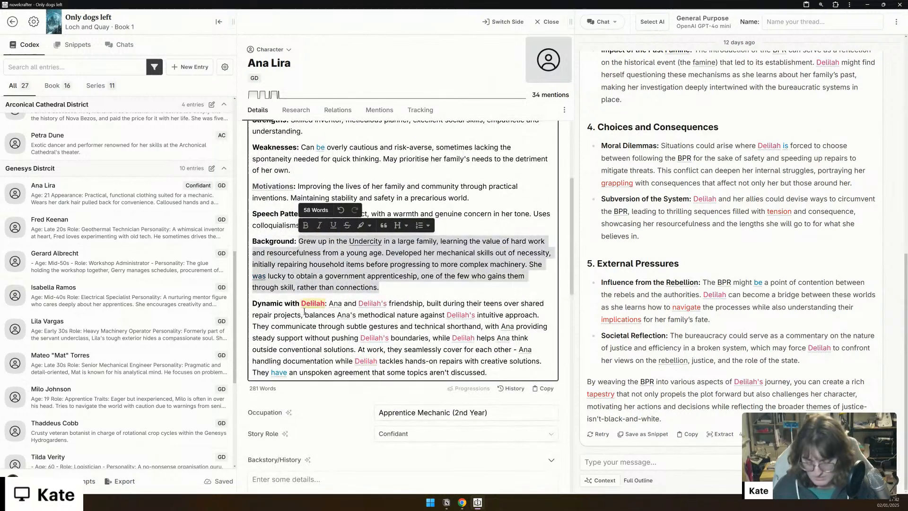
{"action": "key", "text": "ctrl+x"}
{"action": "scroll", "coordinate": [304, 348], "scroll_direction": "down", "scroll_amount": 1}
{"action": "left_click", "coordinate": [309, 411]}
{"action": "key", "text": "ctrl+v"}
{"action": "scroll", "coordinate": [309, 411], "scroll_direction": "up", "scroll_amount": 2}
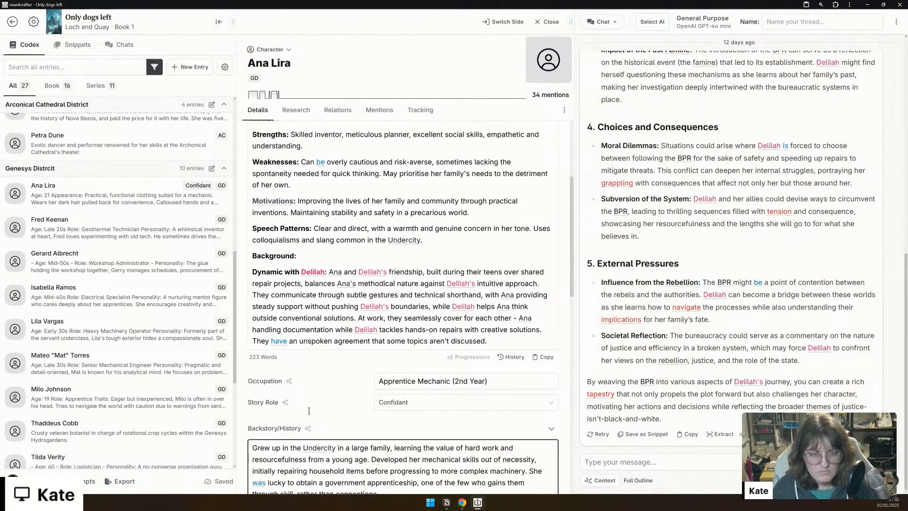
Step: Delete the leftover Background label and its empty line from Ana Lira's description
{"action": "double_click", "coordinate": [284, 278]}
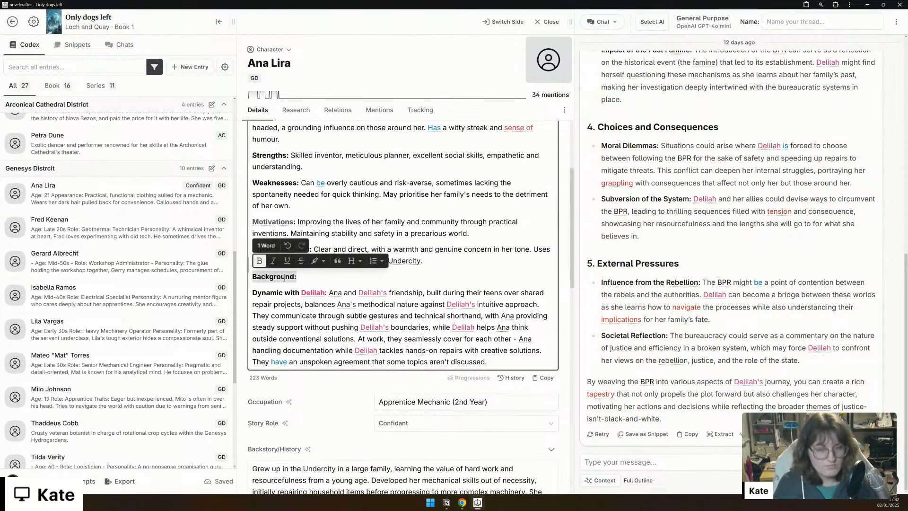
{"action": "key", "text": "BackSpace"}
{"action": "key", "text": "BackSpace"}
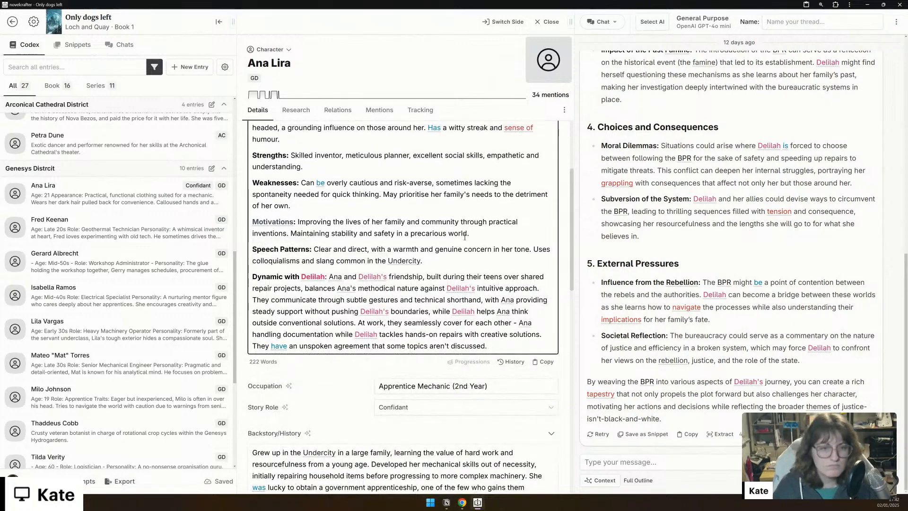
Step: Move the Motivations text from Ana Lira's description into the Motivations detail and delete the emptied Motivations label
{"action": "left_click_drag", "start_coordinate": [473, 234], "coordinate": [298, 221]}
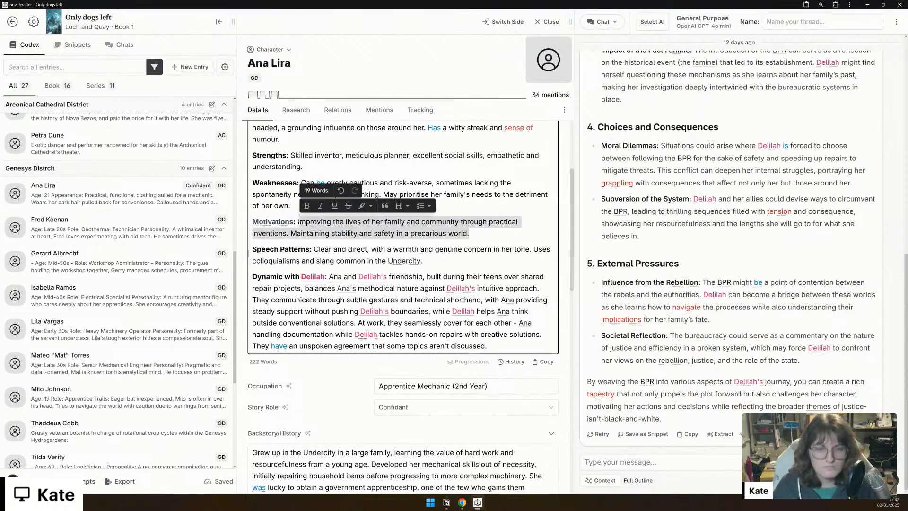
{"action": "scroll", "coordinate": [334, 323], "scroll_direction": "down", "scroll_amount": 8}
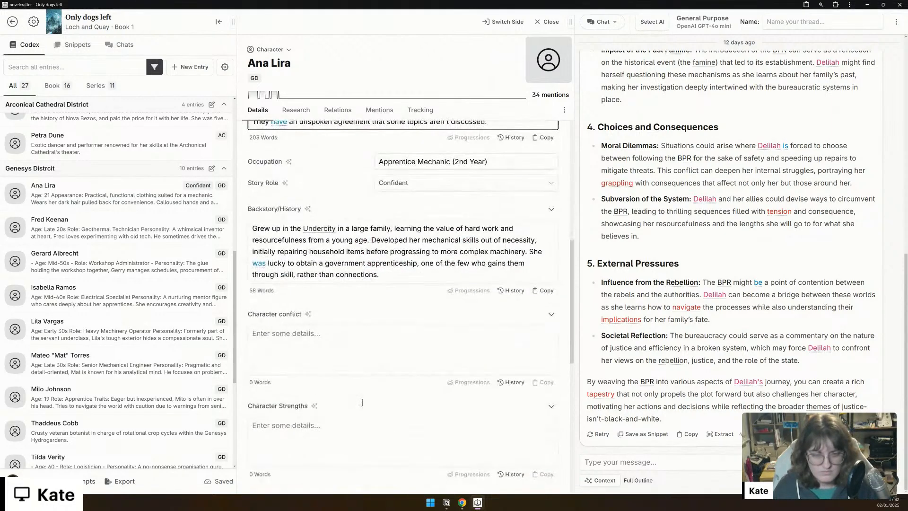
{"action": "scroll", "coordinate": [322, 424], "scroll_direction": "down", "scroll_amount": 2}
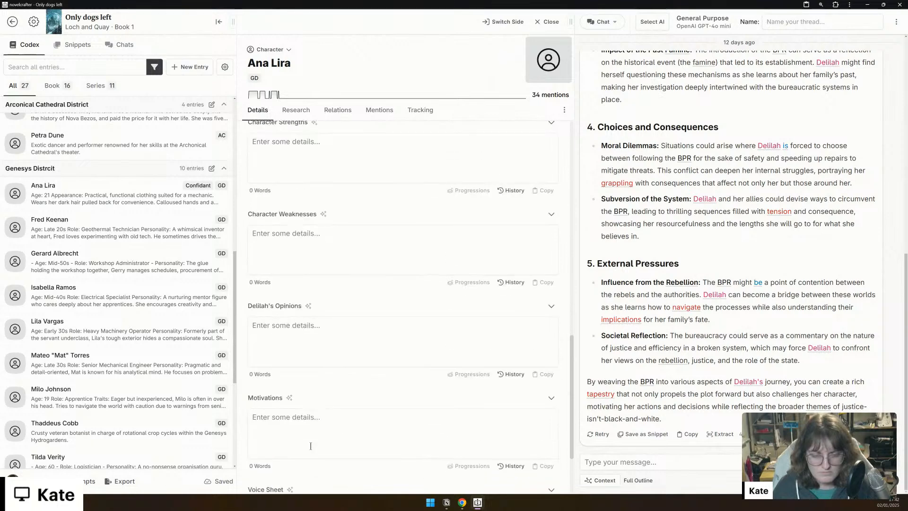
{"action": "left_click", "coordinate": [304, 426]}
{"action": "key", "text": "ctrl+v"}
{"action": "scroll", "coordinate": [331, 423], "scroll_direction": "up", "scroll_amount": 8}
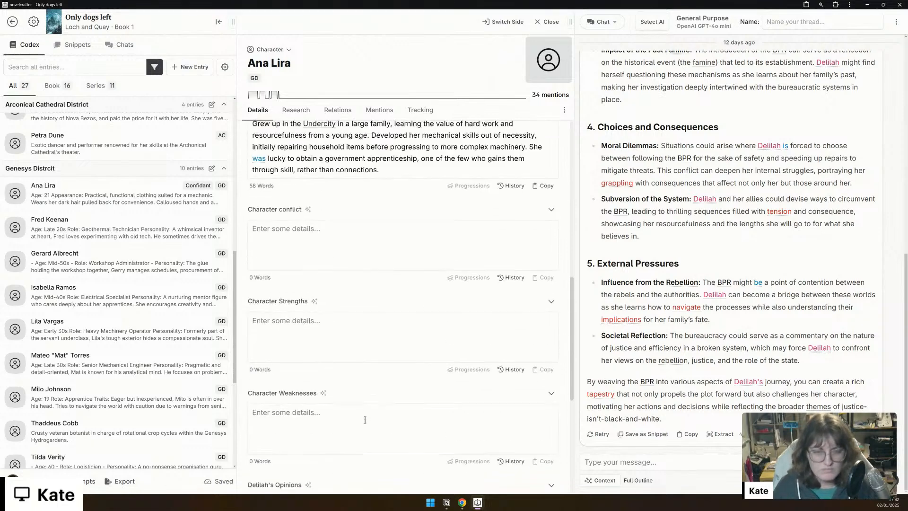
{"action": "scroll", "coordinate": [365, 420], "scroll_direction": "up", "scroll_amount": 3}
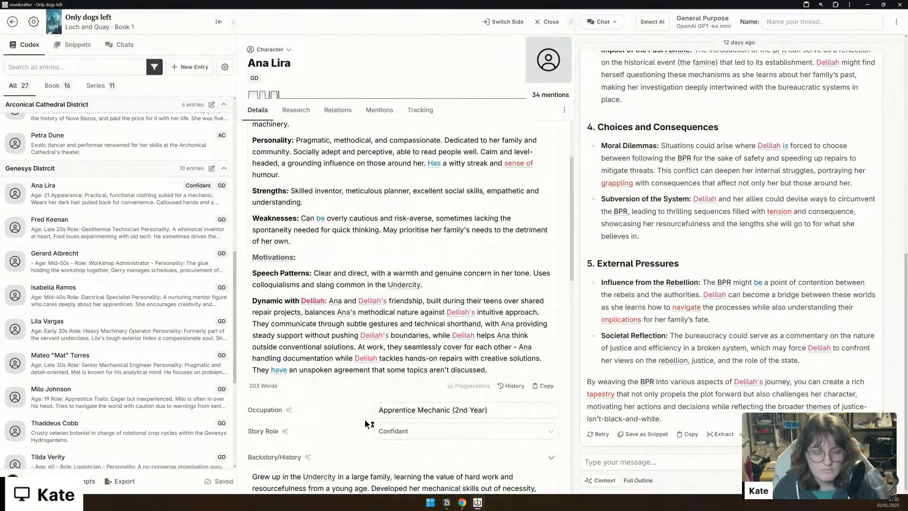
{"action": "scroll", "coordinate": [307, 357], "scroll_direction": "up", "scroll_amount": 3}
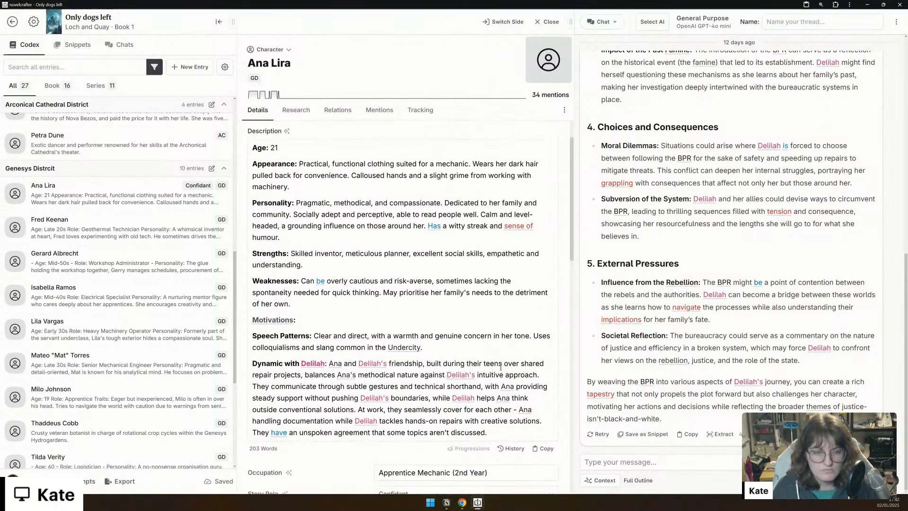
{"action": "left_click_drag", "start_coordinate": [305, 369], "coordinate": [232, 368]}
{"action": "key", "text": "BackSpace"}
{"action": "key", "text": "BackSpace"}
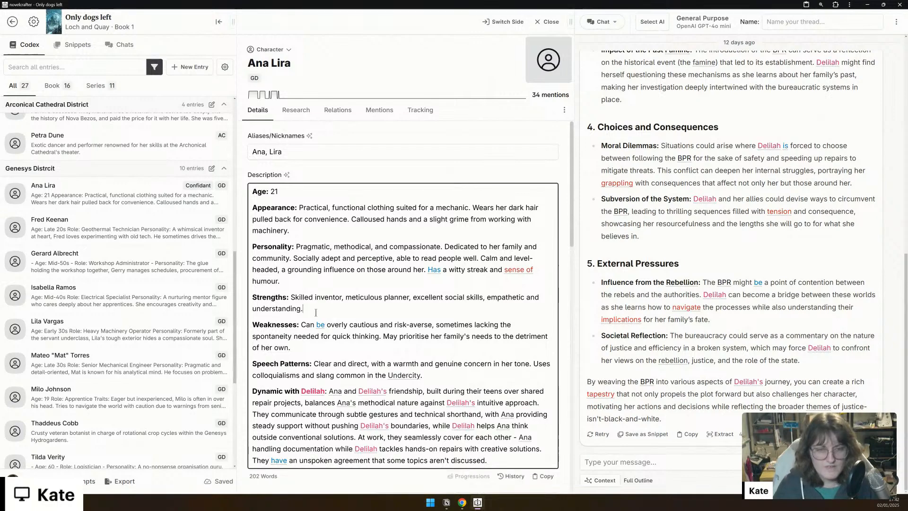
{"action": "left_click_drag", "start_coordinate": [303, 309], "coordinate": [292, 297]}
{"action": "key", "text": "ctrl+x"}
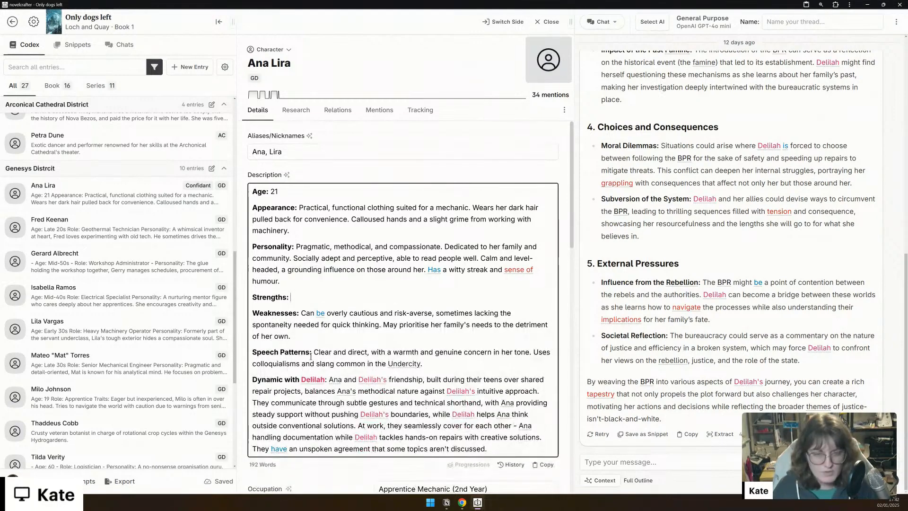
{"action": "scroll", "coordinate": [308, 360], "scroll_direction": "down", "scroll_amount": 8}
{"action": "left_click", "coordinate": [312, 381]}
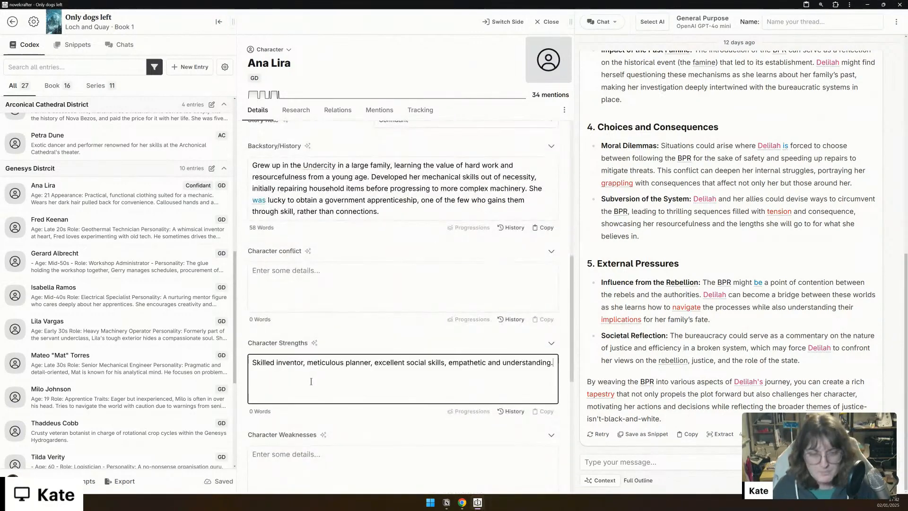
{"action": "key", "text": "ctrl+v"}
{"action": "scroll", "coordinate": [327, 239], "scroll_direction": "up", "scroll_amount": 7}
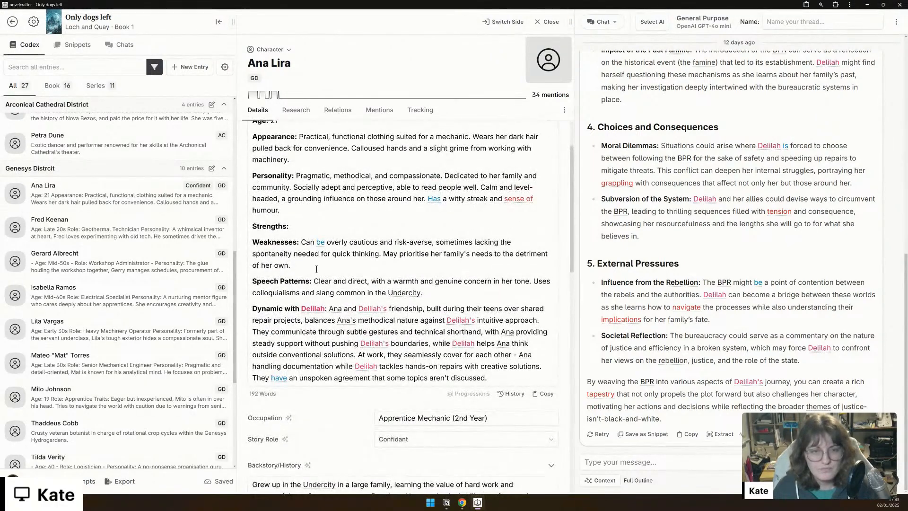
Step: Move the Weaknesses text from Ana Lira's description into the Character Weaknesses detail
{"action": "left_click_drag", "start_coordinate": [317, 269], "coordinate": [302, 241]}
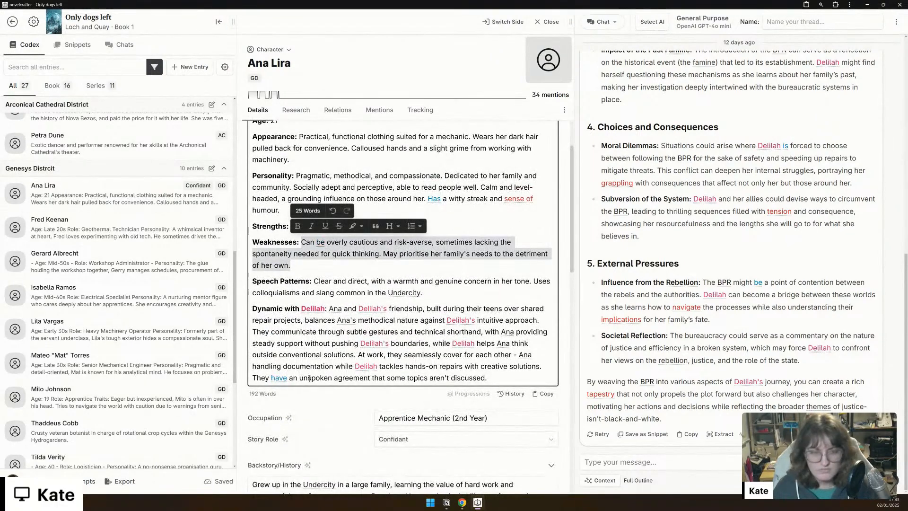
{"action": "key", "text": "ctrl+x"}
{"action": "scroll", "coordinate": [309, 377], "scroll_direction": "down", "scroll_amount": 8}
{"action": "left_click", "coordinate": [312, 366]}
{"action": "key", "text": "ctrl+v"}
{"action": "scroll", "coordinate": [312, 365], "scroll_direction": "up", "scroll_amount": 10}
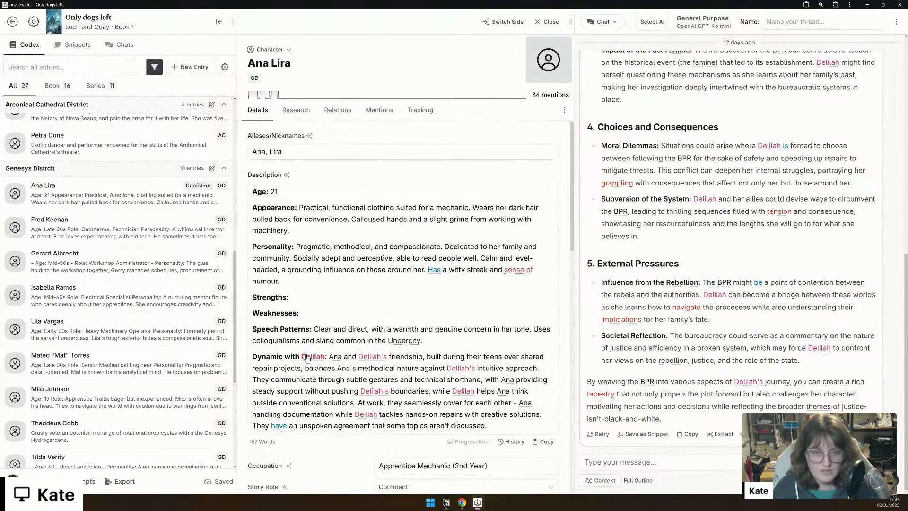
{"action": "left_click_drag", "start_coordinate": [313, 313], "coordinate": [247, 301]}
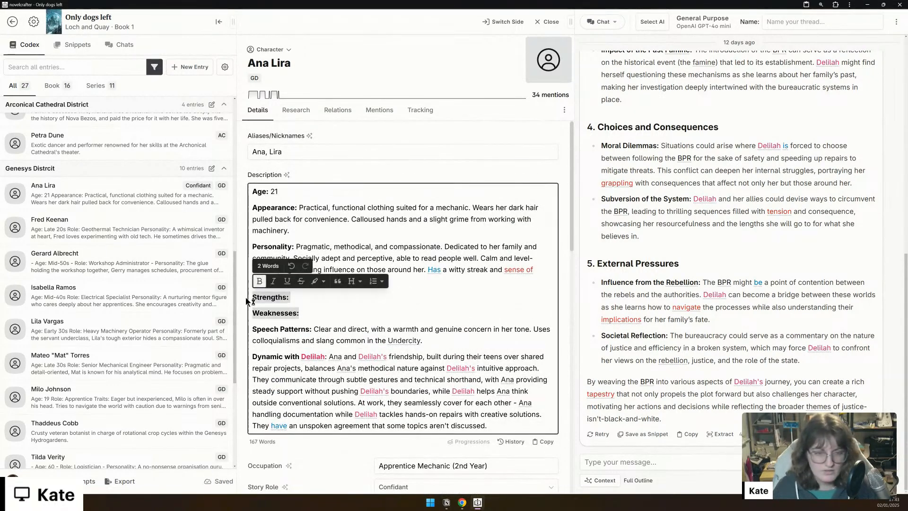
{"action": "key", "text": "BackSpace"}
{"action": "key", "text": "BackSpace"}
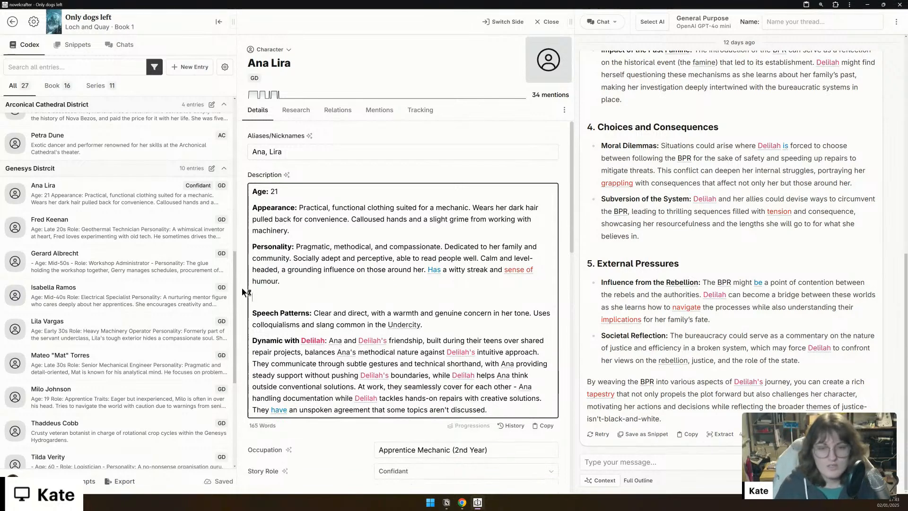
Step: Move the Speech Patterns text from Ana Lira's description into her Voice Sheet and delete the emptied label
{"action": "left_click_drag", "start_coordinate": [436, 310], "coordinate": [315, 293]}
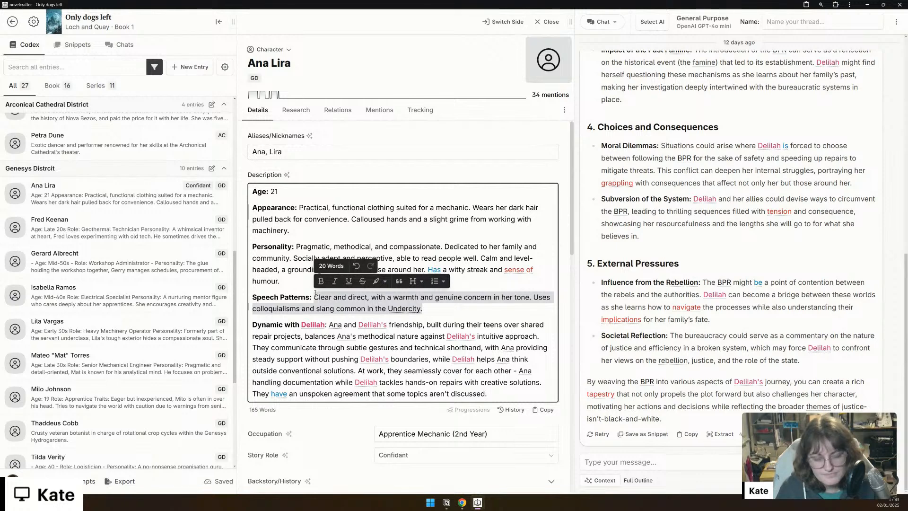
{"action": "key", "text": "BackSpace"}
{"action": "key", "text": "shift+Home"}
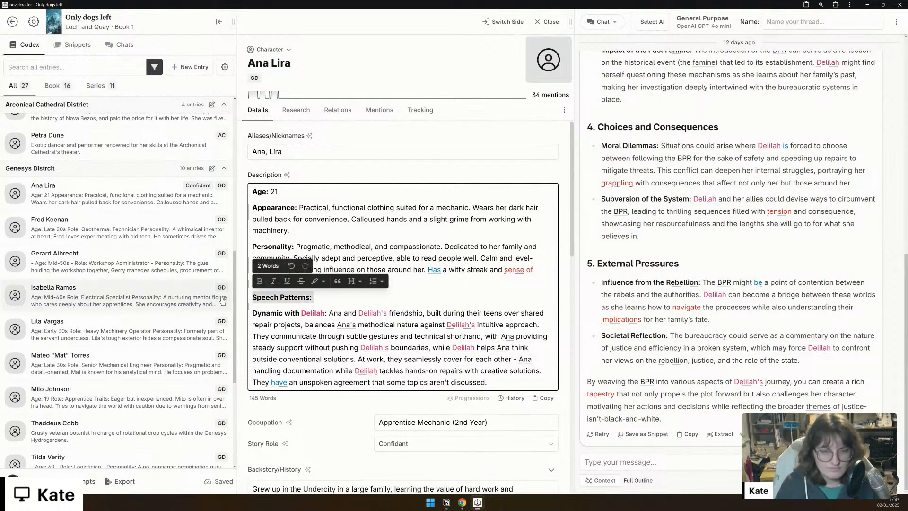
{"action": "key", "text": "BackSpace"}
{"action": "key", "text": "BackSpace"}
{"action": "scroll", "coordinate": [456, 321], "scroll_direction": "down", "scroll_amount": 10}
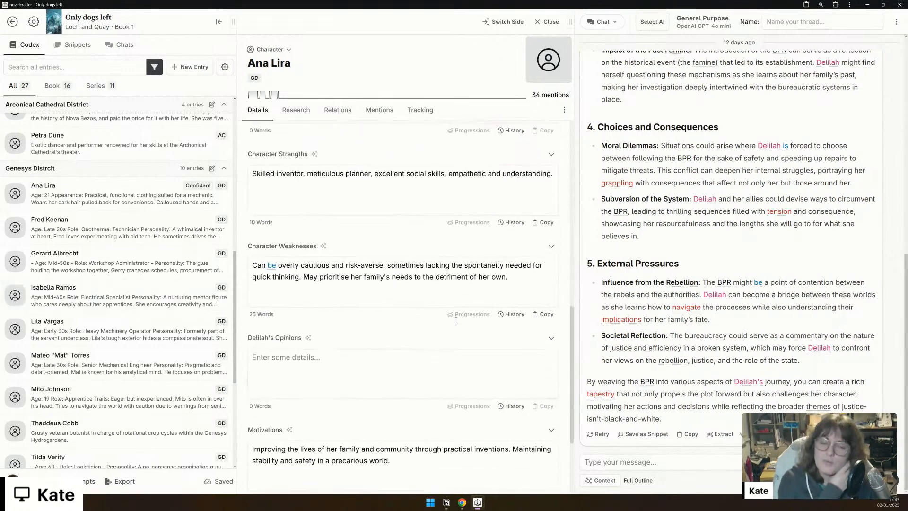
{"action": "left_click", "coordinate": [341, 433]}
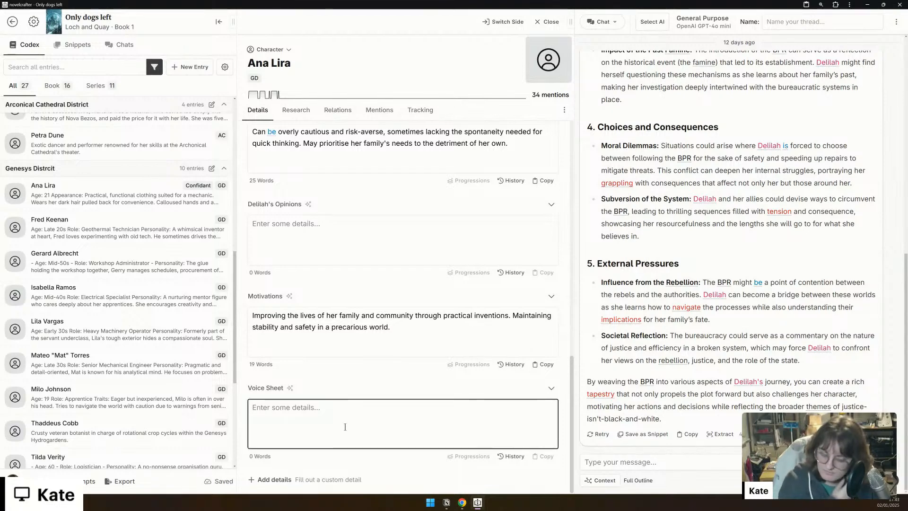
{"action": "key", "text": "ctrl+v"}
{"action": "scroll", "coordinate": [353, 399], "scroll_direction": "up", "scroll_amount": 15}
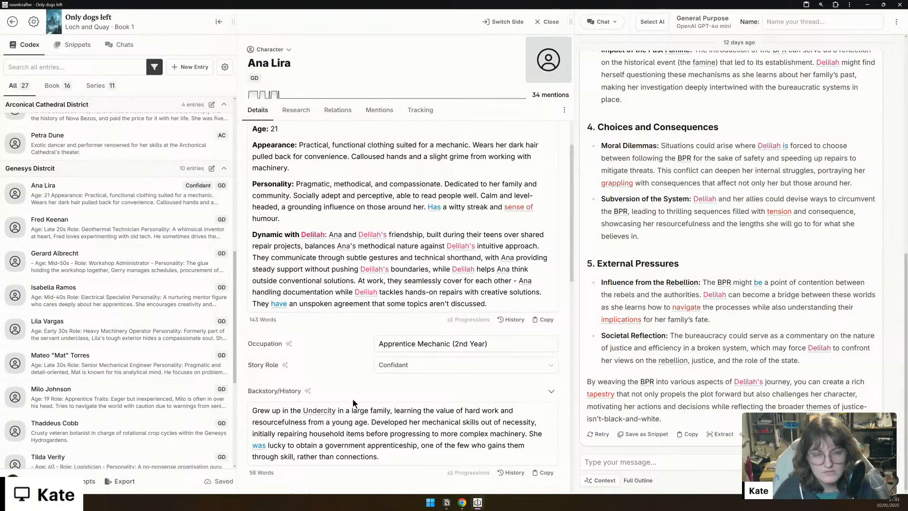
{"action": "scroll", "coordinate": [353, 401], "scroll_direction": "up", "scroll_amount": 2}
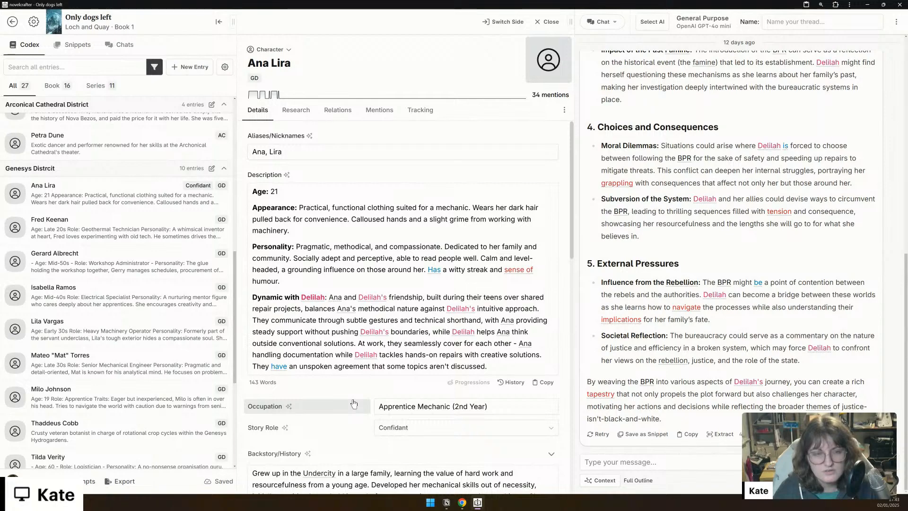
{"action": "scroll", "coordinate": [354, 403], "scroll_direction": "down", "scroll_amount": 12}
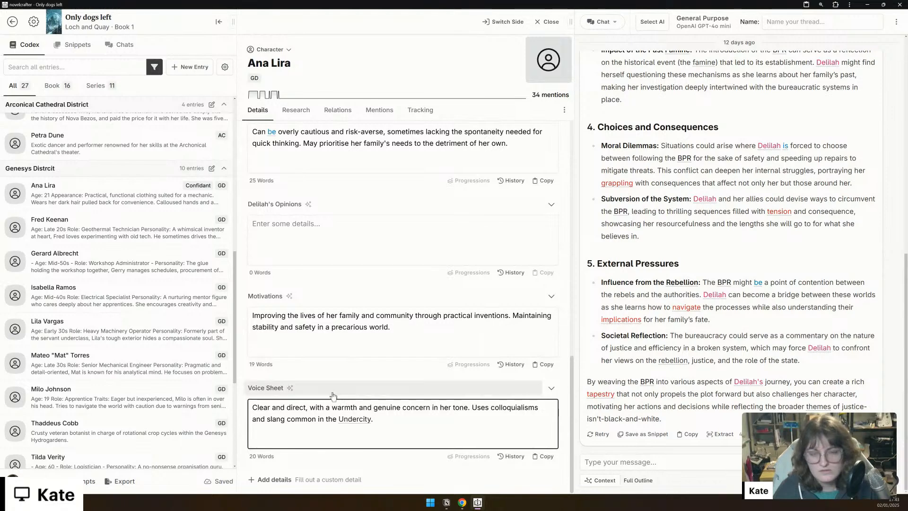
{"action": "scroll", "coordinate": [179, 392], "scroll_direction": "down", "scroll_amount": 3}
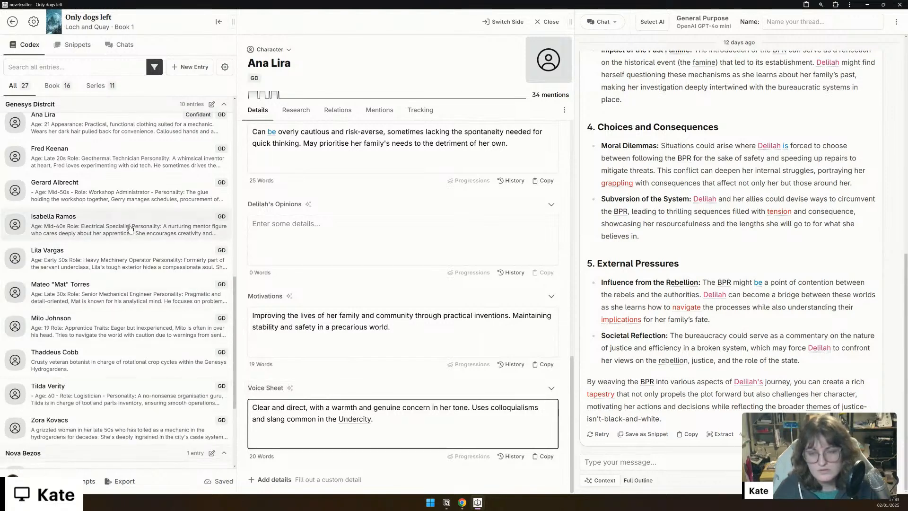
{"action": "left_click", "coordinate": [119, 429]}
{"action": "scroll", "coordinate": [311, 377], "scroll_direction": "down", "scroll_amount": 1}
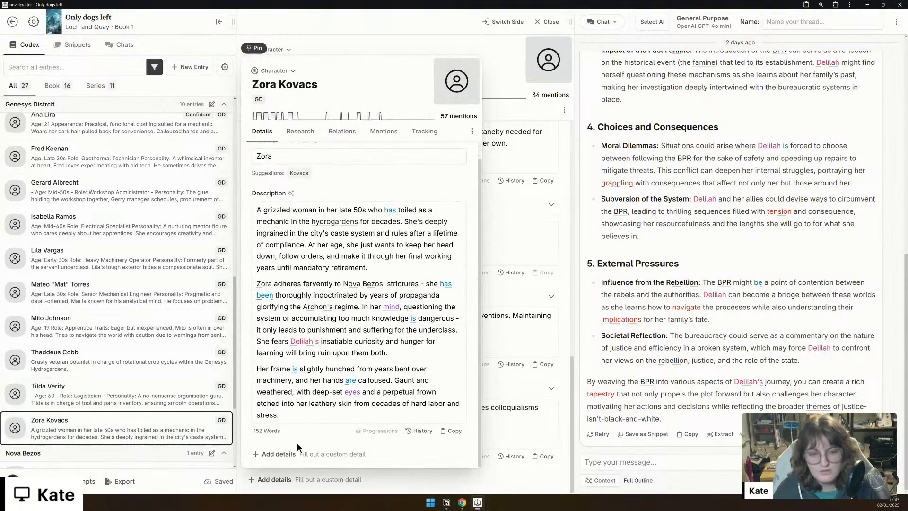
{"action": "left_click", "coordinate": [279, 454]}
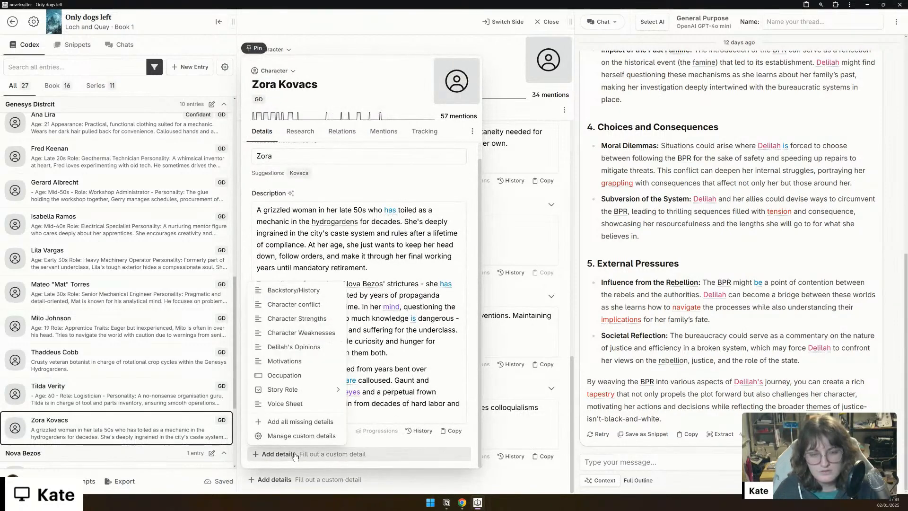
{"action": "left_click", "coordinate": [293, 422]}
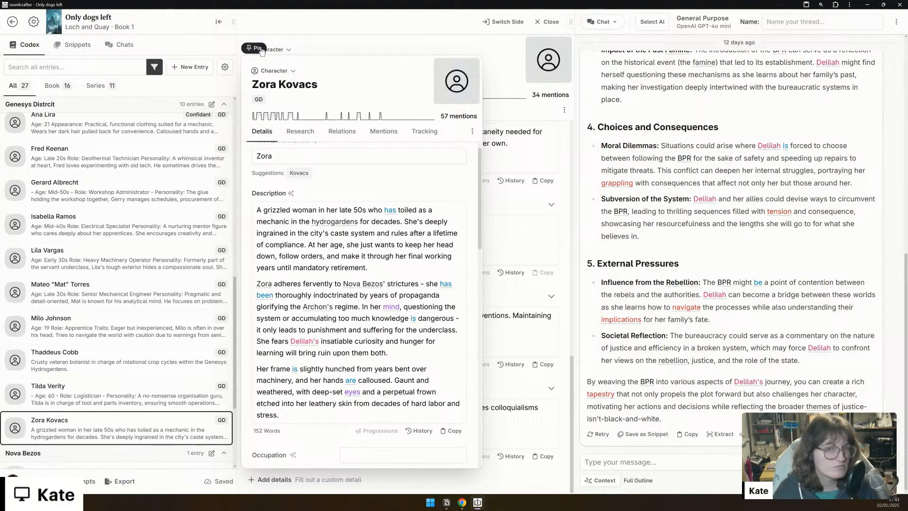
{"action": "left_click", "coordinate": [259, 49]}
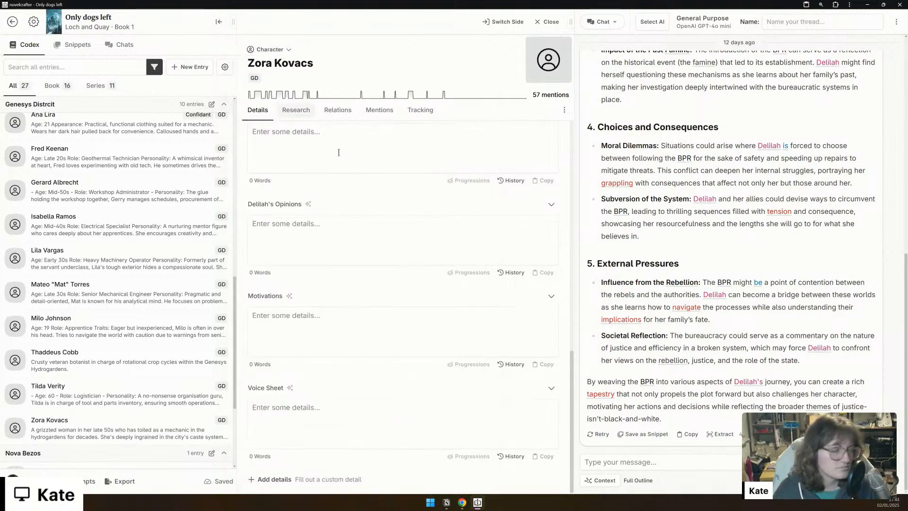
Step: Set Zora Kovacs's Occupation to Supervisor and her Story Role to Supporting Character
{"action": "scroll", "coordinate": [389, 258], "scroll_direction": "up", "scroll_amount": 3}
{"action": "scroll", "coordinate": [390, 253], "scroll_direction": "up", "scroll_amount": 5}
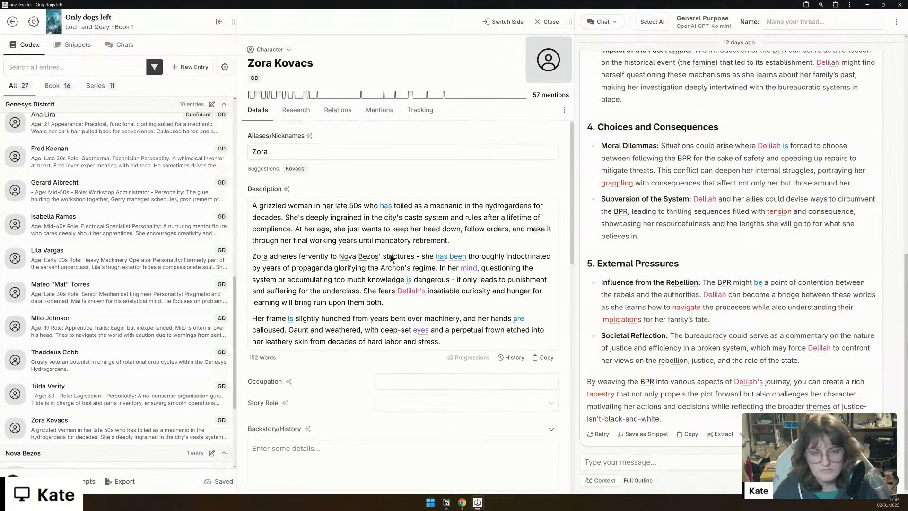
{"action": "left_click", "coordinate": [419, 346]}
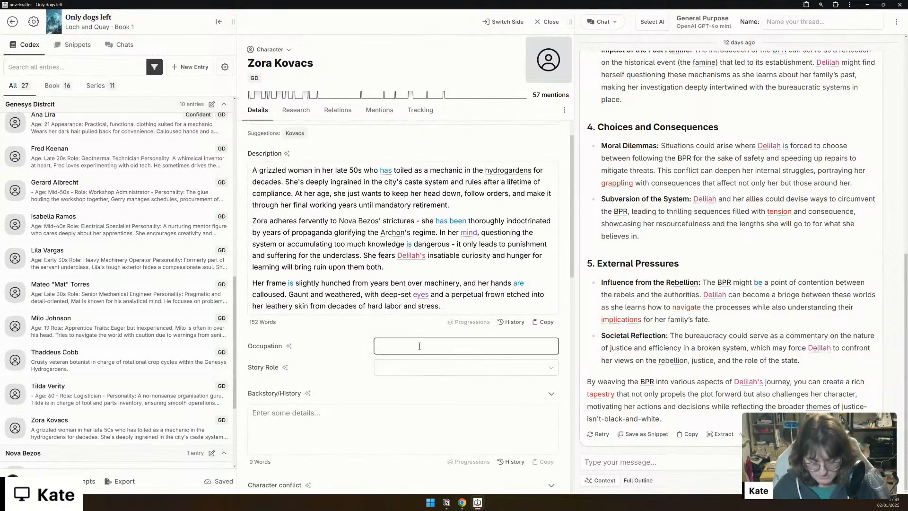
{"action": "type", "text": "Supervisor"}
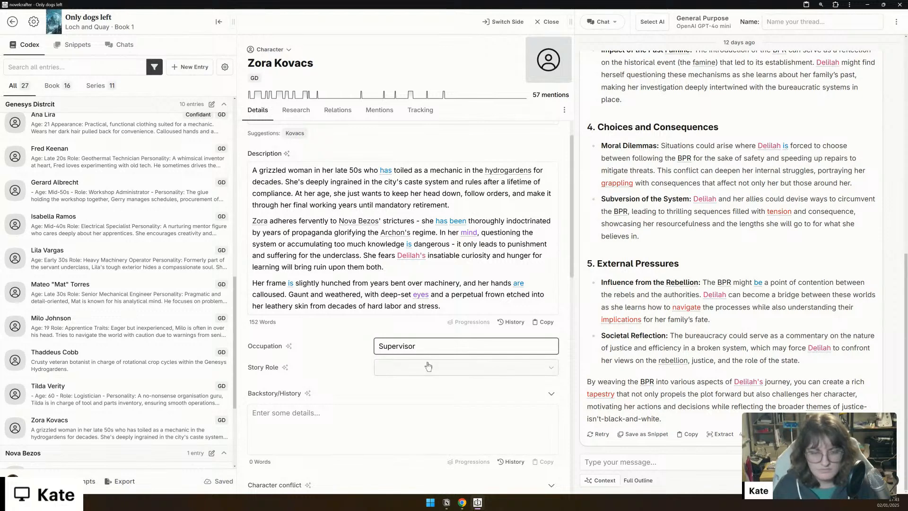
{"action": "left_click", "coordinate": [428, 367]}
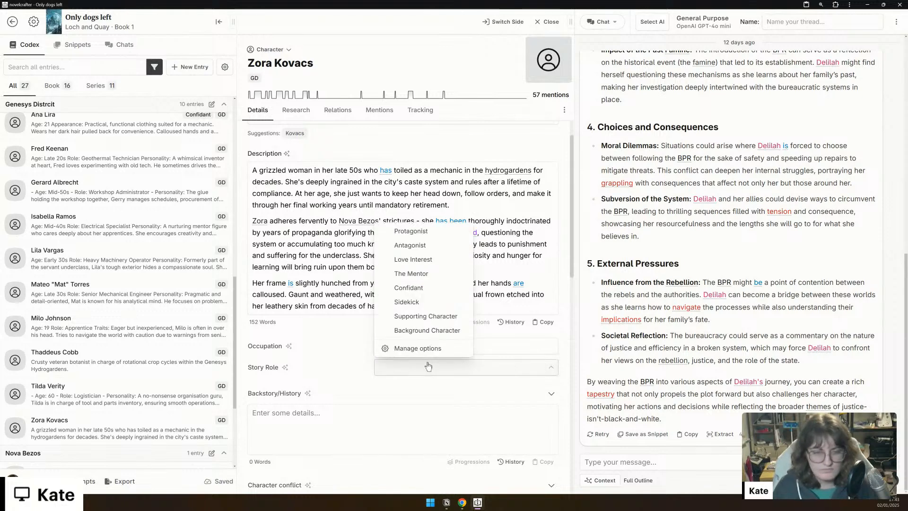
{"action": "left_click", "coordinate": [436, 316]}
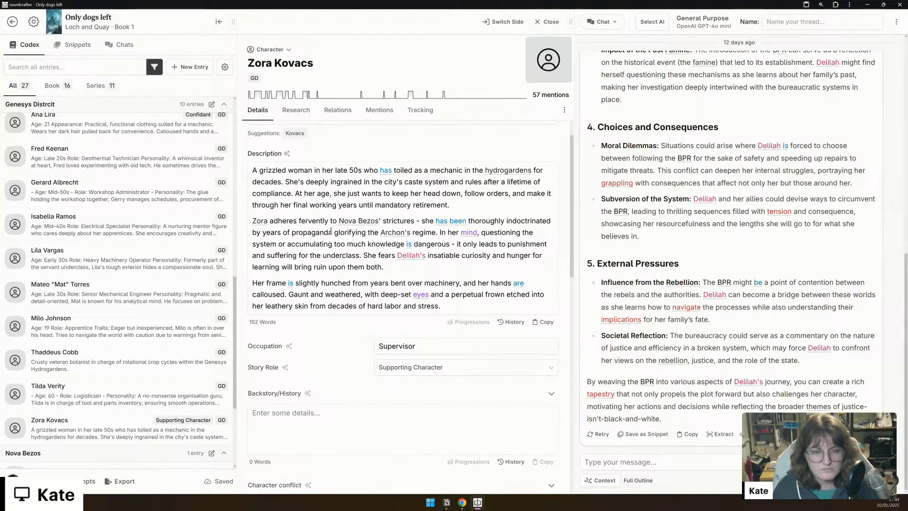
Step: Fill in Zora Kovacs's Motivations detail with "To stay alive, watered, and fed each day."
{"action": "scroll", "coordinate": [331, 230], "scroll_direction": "down", "scroll_amount": 7}
{"action": "scroll", "coordinate": [355, 371], "scroll_direction": "down", "scroll_amount": 4}
{"action": "left_click", "coordinate": [343, 380]}
{"action": "type", "text": "To stay alive "}
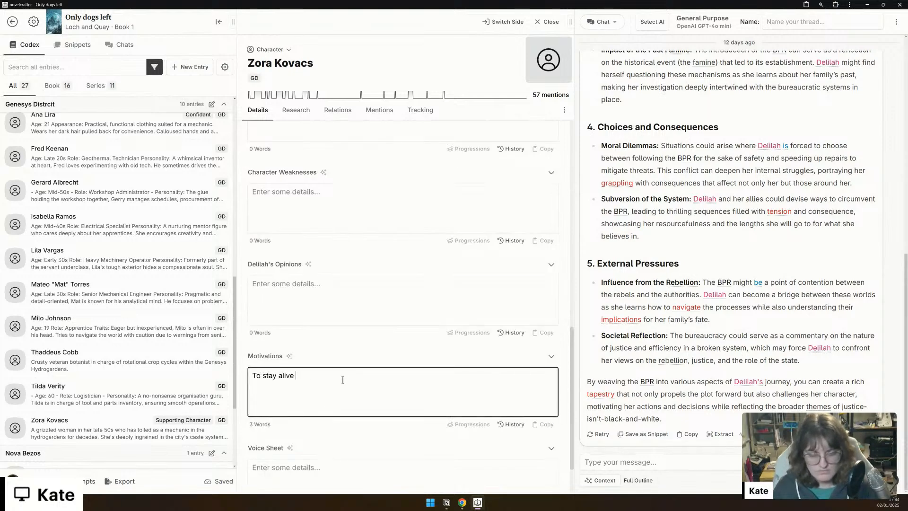
{"action": "type", "text": "anatered, and fed each day."}
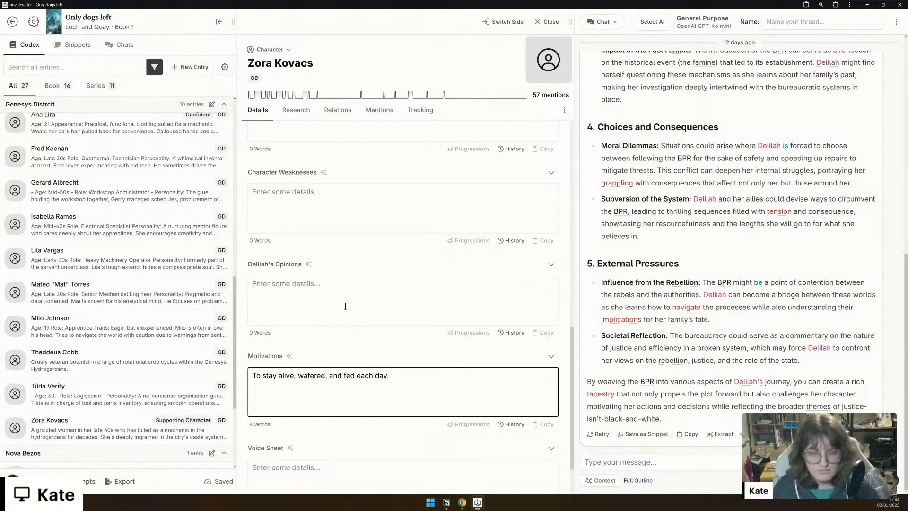
Step: Fill in Zora's Delilah's Opinions detail with "Delilah hates everything about Zora - the woman is everything Delilah doesn't want to be."
{"action": "left_click", "coordinate": [345, 307]}
{"action": "type", "text": "Delilah"}
{"action": "scroll", "coordinate": [342, 310], "scroll_direction": "up", "scroll_amount": 10}
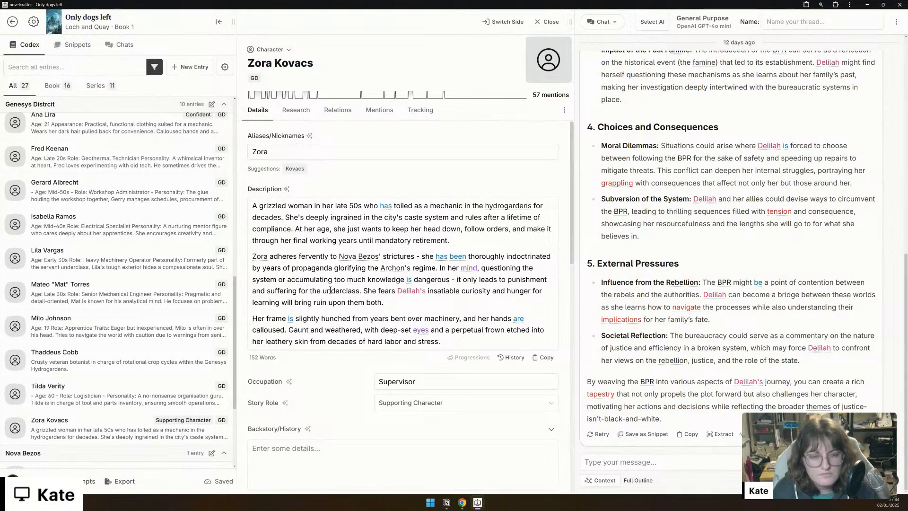
{"action": "scroll", "coordinate": [330, 290], "scroll_direction": "down", "scroll_amount": 10}
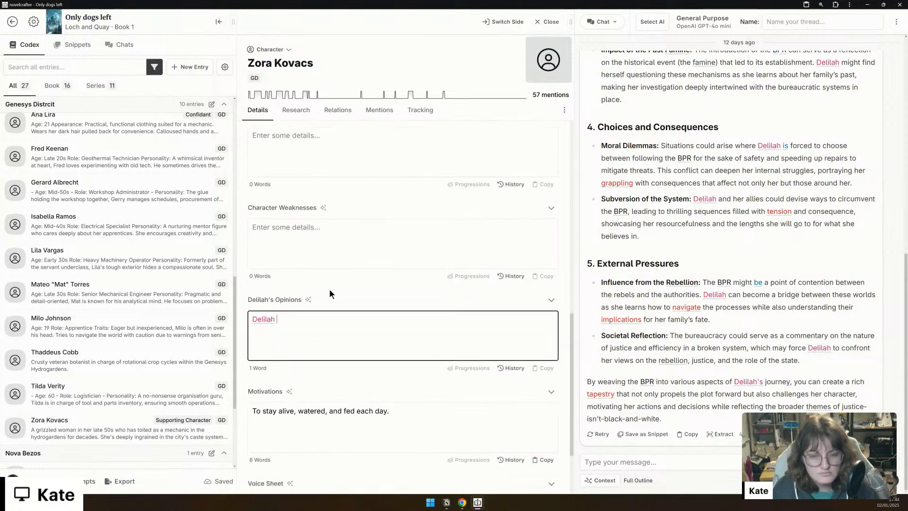
{"action": "type", "text": "hates every"}
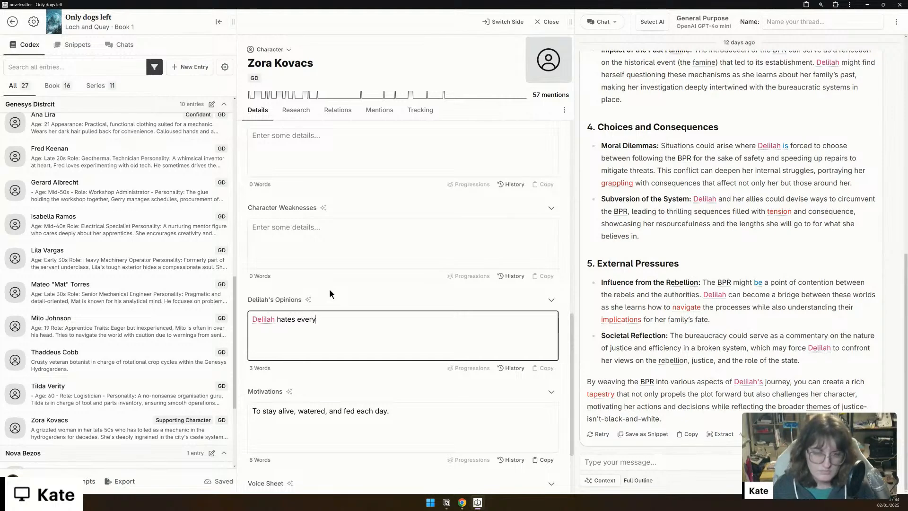
{"action": "type", "text": "thing about Zora - she is e"}
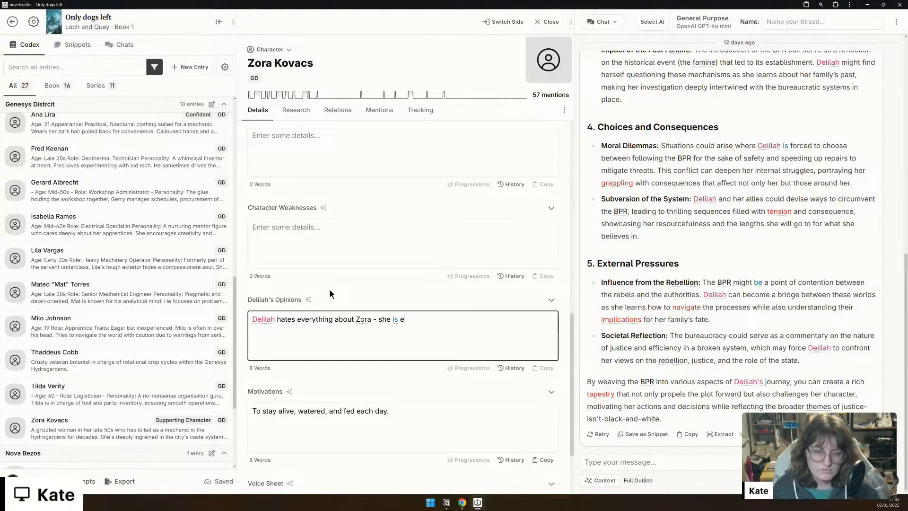
{"action": "key", "text": "BackSpace"}
{"action": "key", "text": "BackSpace"}
{"action": "key", "text": "BackSpace"}
{"action": "key", "text": "BackSpace"}
{"action": "key", "text": "BackSpace"}
{"action": "key", "text": "BackSpace"}
{"action": "key", "text": "BackSpace"}
{"action": "key", "text": "BackSpace"}
{"action": "type", "text": "the woman"}
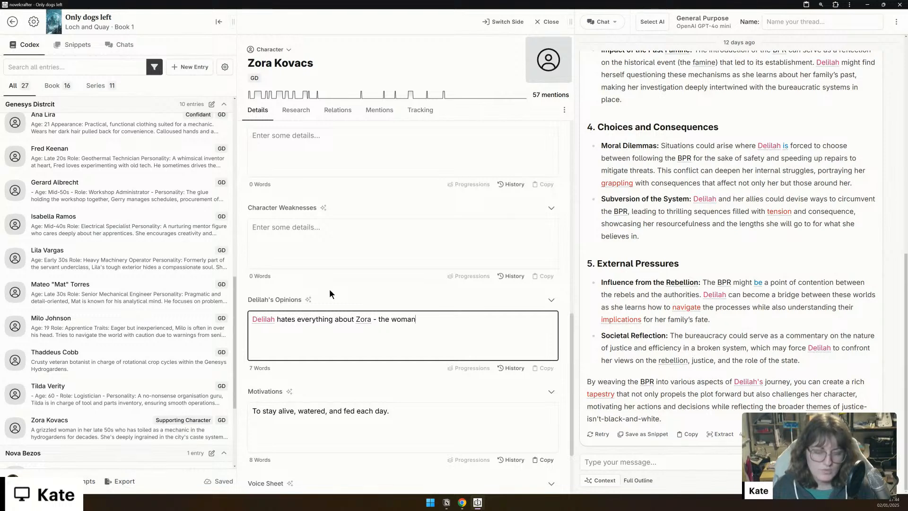
{"action": "type", "text": " is everyting Delilah"}
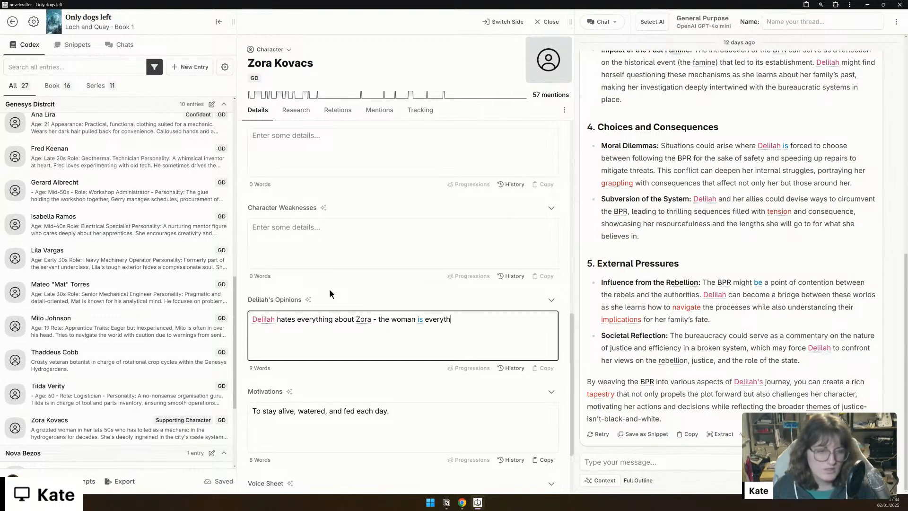
{"action": "type", "text": " doe"}
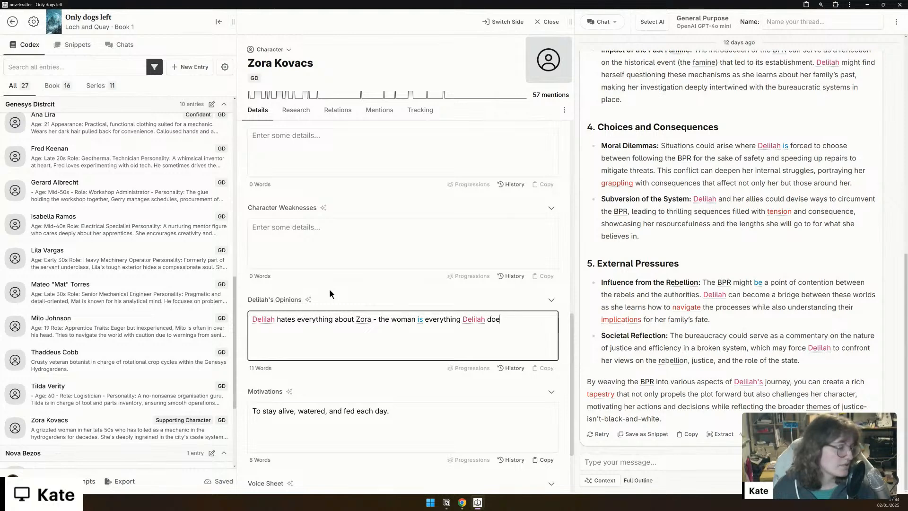
{"action": "type", "text": "sn't want to be."}
Step: Review Zora Kovacs's description against her backstory, conflict, strengths and weaknesses details
{"action": "scroll", "coordinate": [329, 289], "scroll_direction": "up", "scroll_amount": 6}
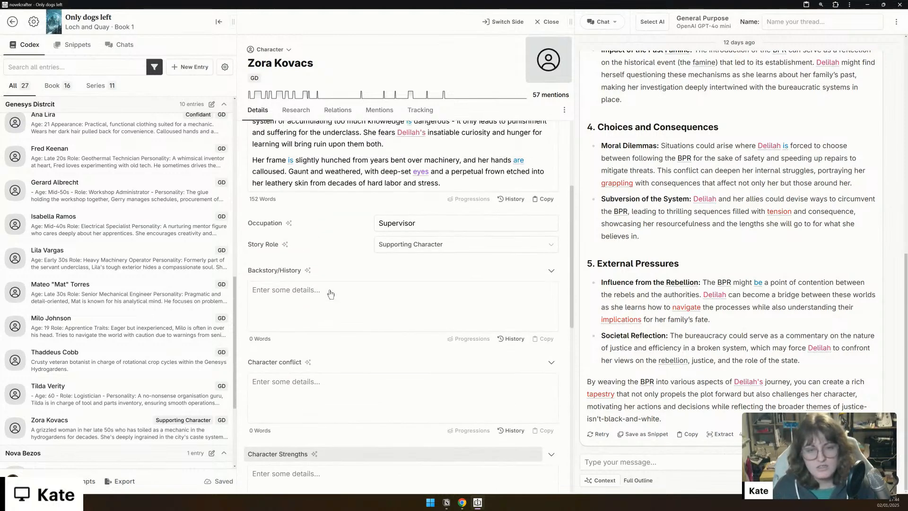
{"action": "scroll", "coordinate": [330, 294], "scroll_direction": "up", "scroll_amount": 4}
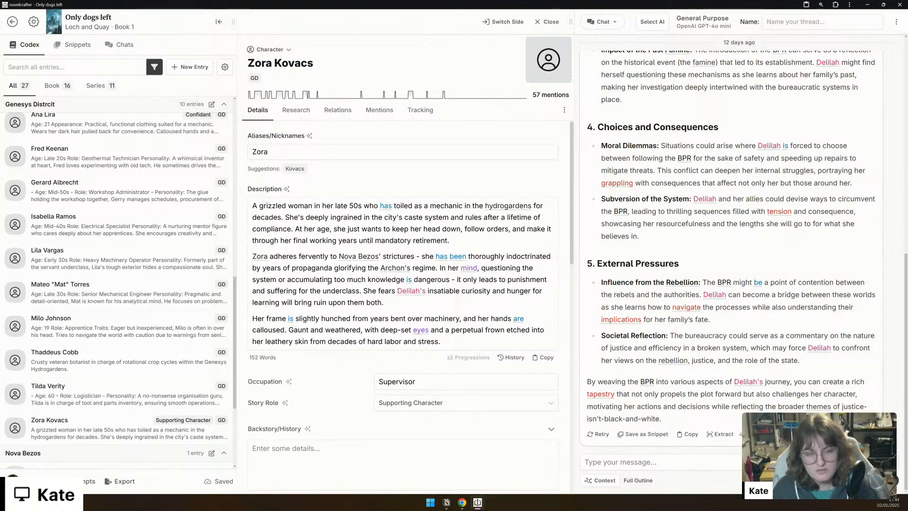
{"action": "scroll", "coordinate": [329, 282], "scroll_direction": "down", "scroll_amount": 5}
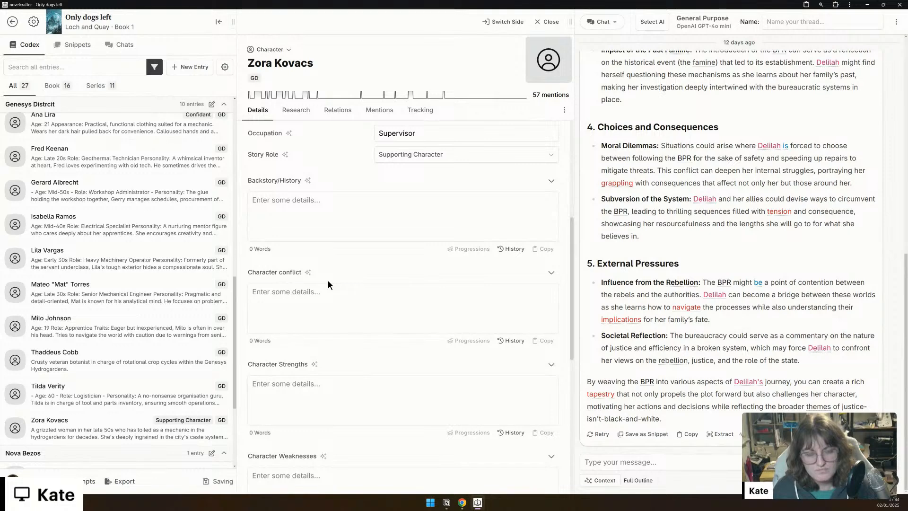
{"action": "scroll", "coordinate": [328, 280], "scroll_direction": "up", "scroll_amount": 5}
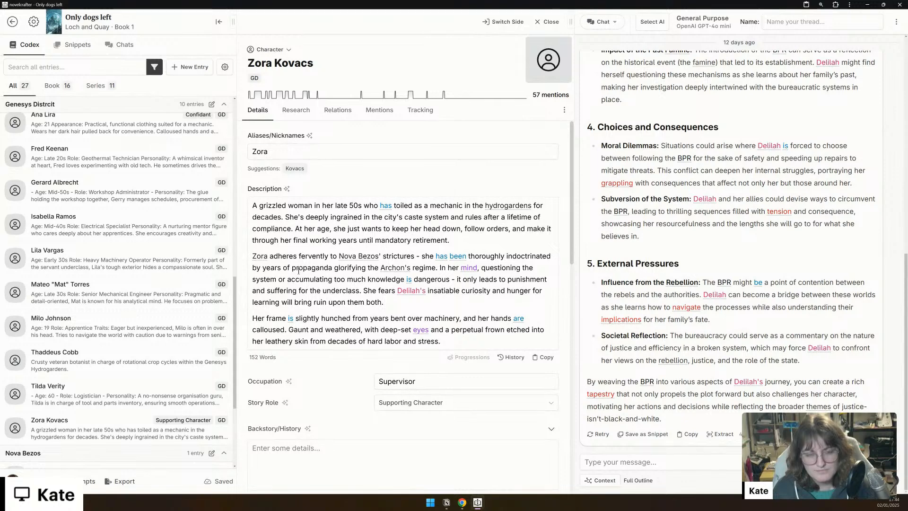
{"action": "scroll", "coordinate": [298, 271], "scroll_direction": "down", "scroll_amount": 6}
{"action": "scroll", "coordinate": [298, 270], "scroll_direction": "down", "scroll_amount": 8}
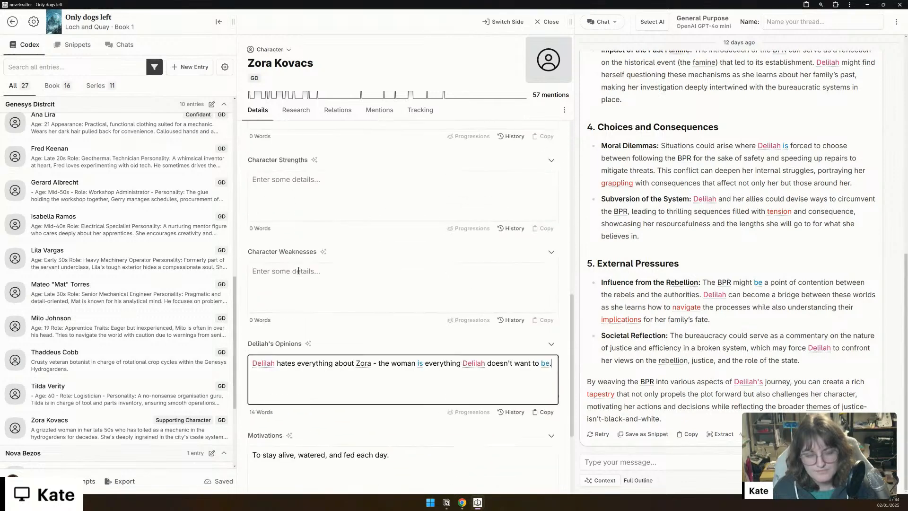
{"action": "scroll", "coordinate": [299, 271], "scroll_direction": "up", "scroll_amount": 8}
{"action": "scroll", "coordinate": [299, 271], "scroll_direction": "up", "scroll_amount": 4}
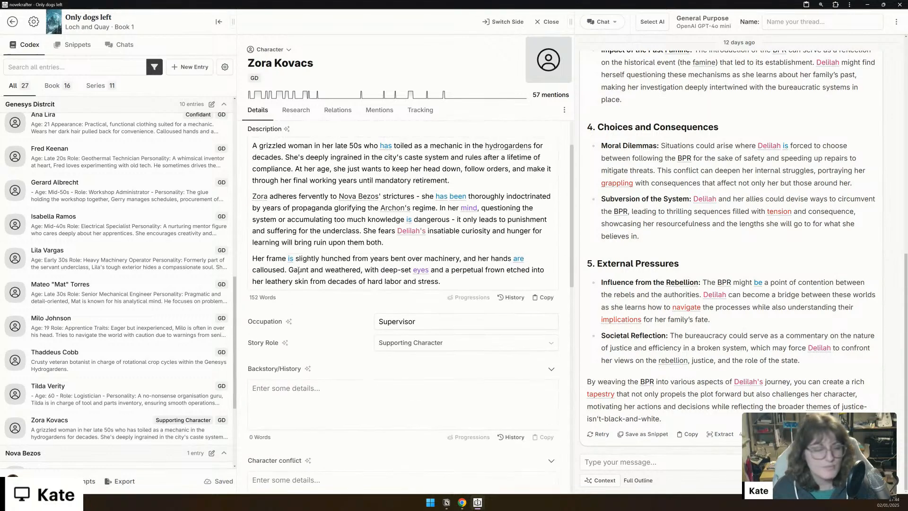